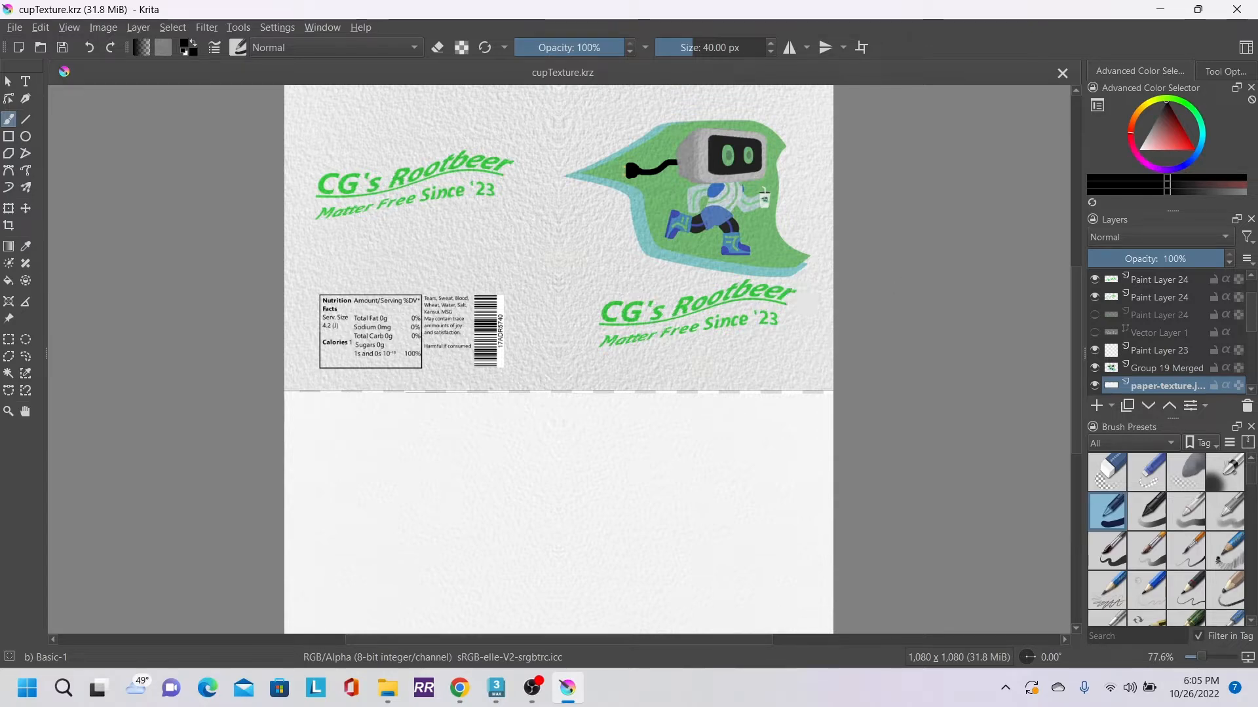
- Save the cup texture as the JPEG image cupTexture.jpg in Pictures, replacing the existing file and raising the quality to maximum
{"action": "left_click", "coordinate": [13, 30]}
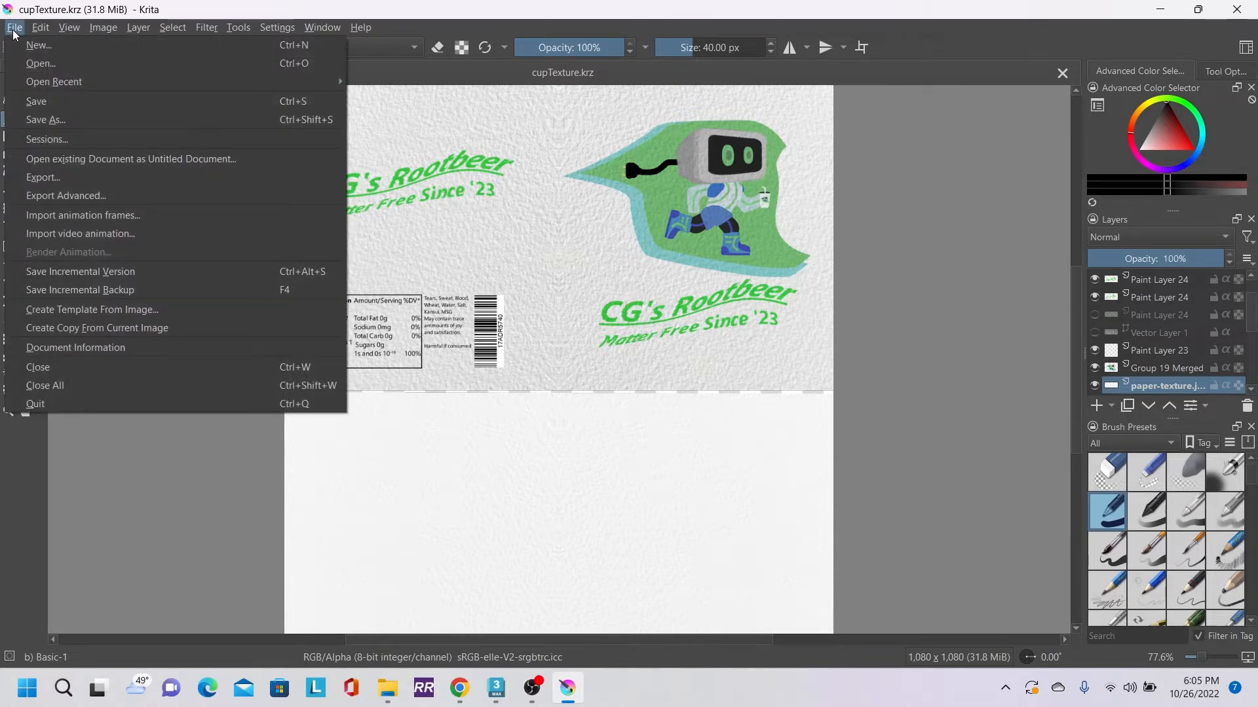
{"action": "left_click", "coordinate": [84, 121]}
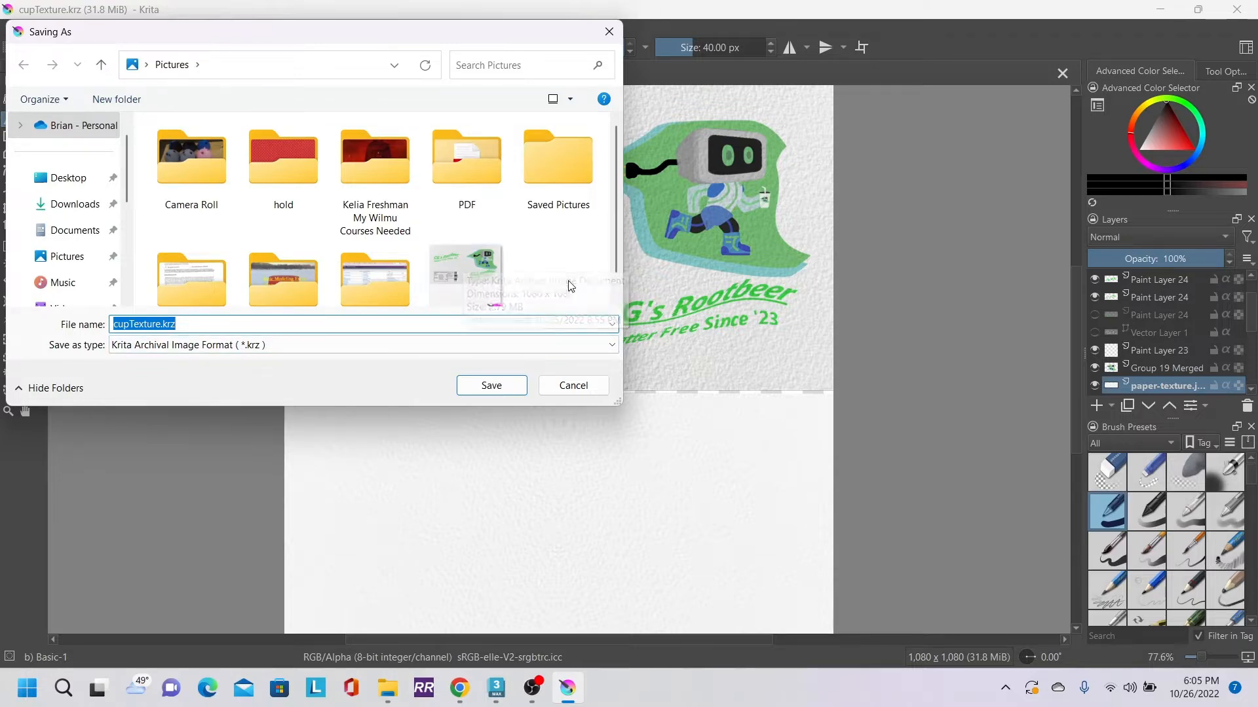
{"action": "left_click", "coordinate": [400, 346]}
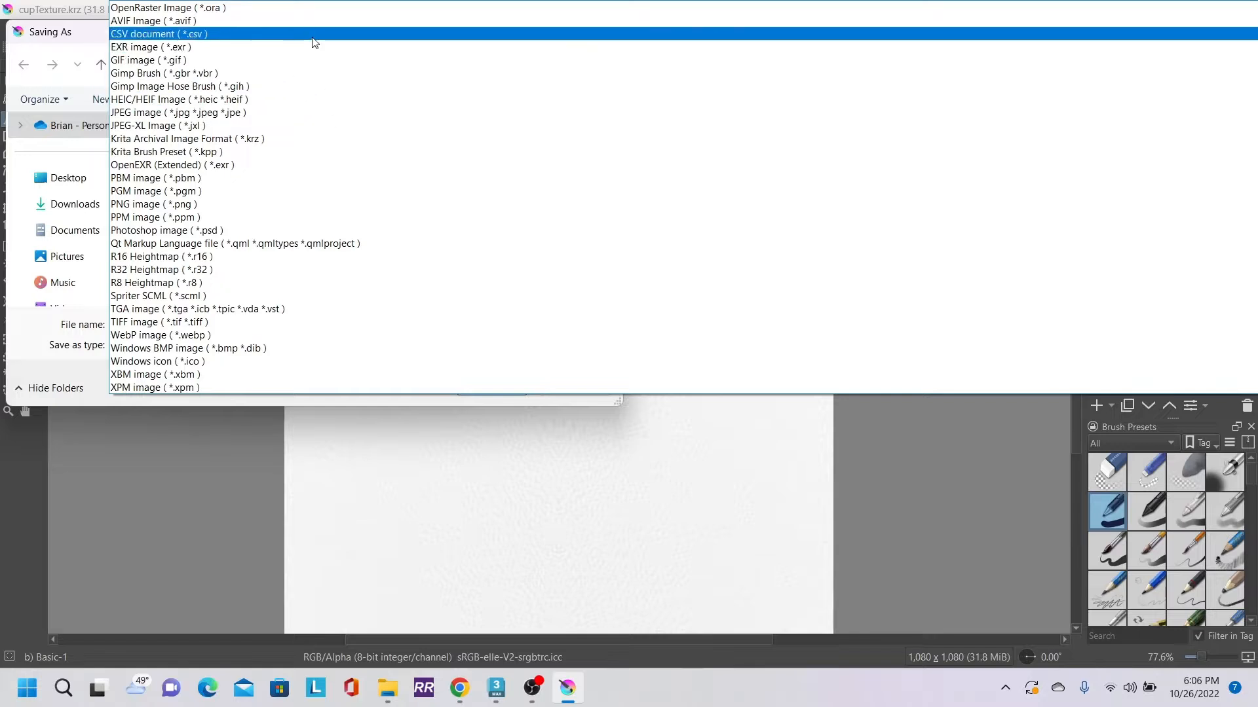
{"action": "left_click", "coordinate": [312, 113]}
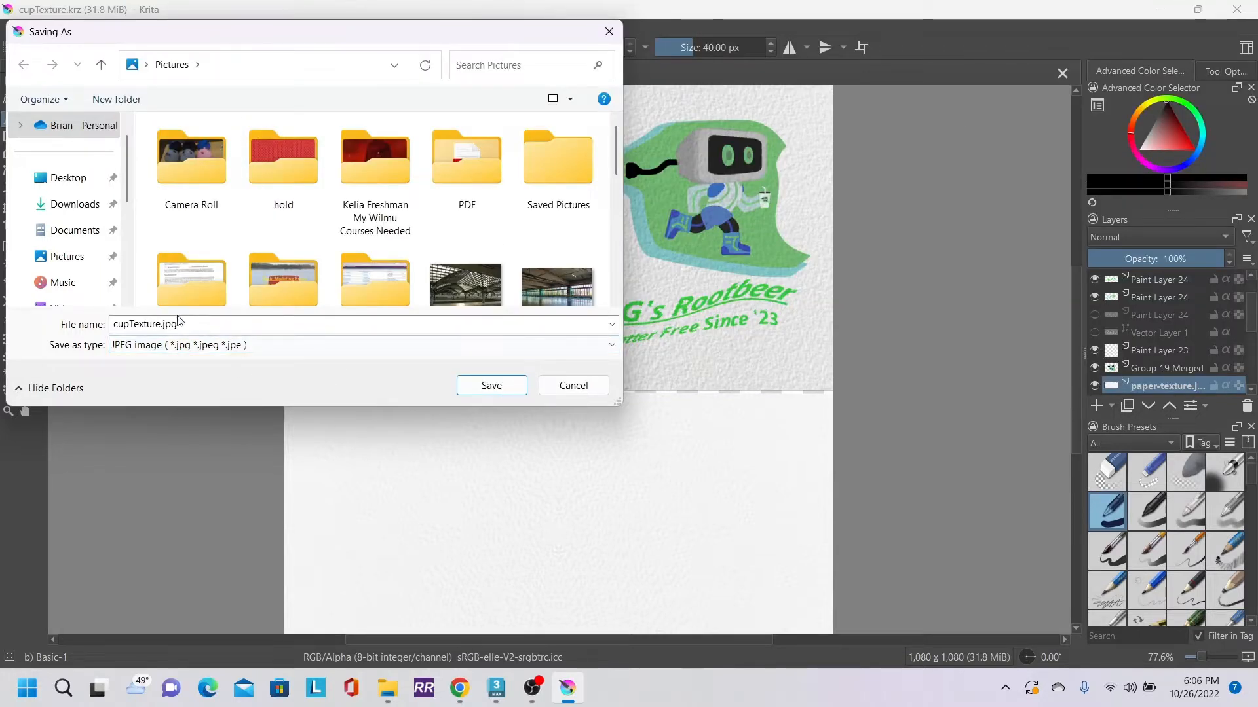
{"action": "left_click", "coordinate": [499, 389]}
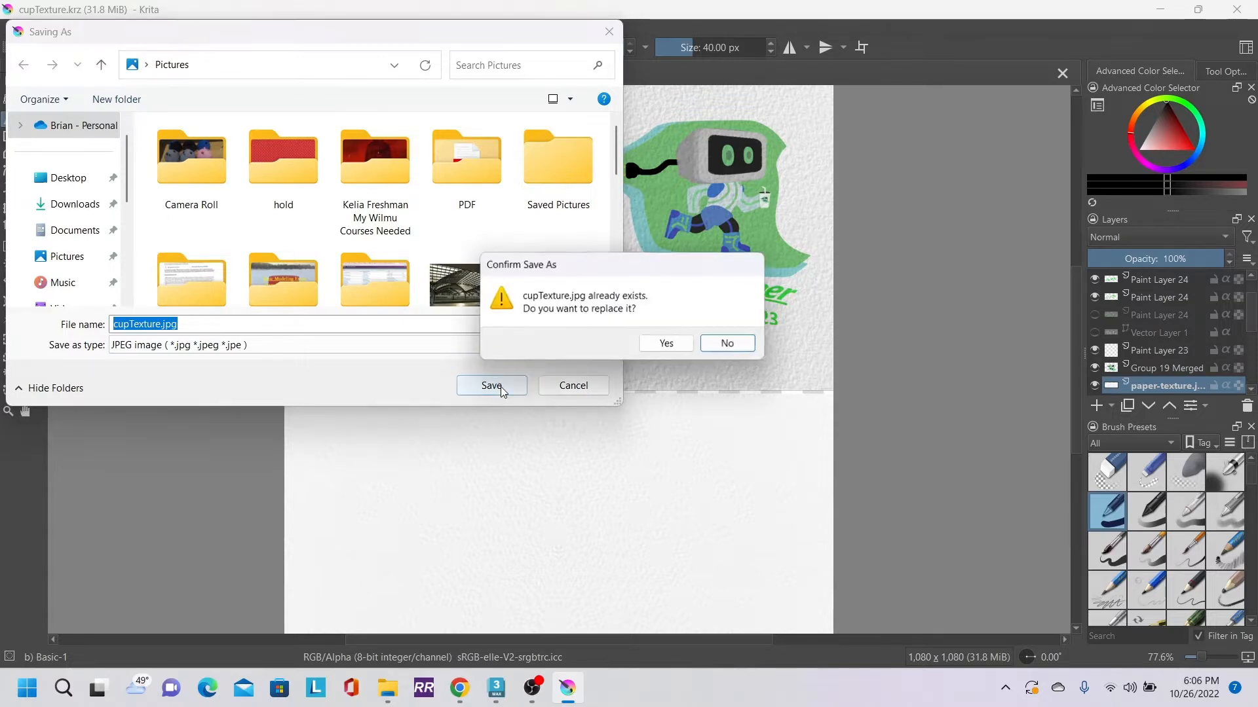
{"action": "left_click", "coordinate": [666, 344]}
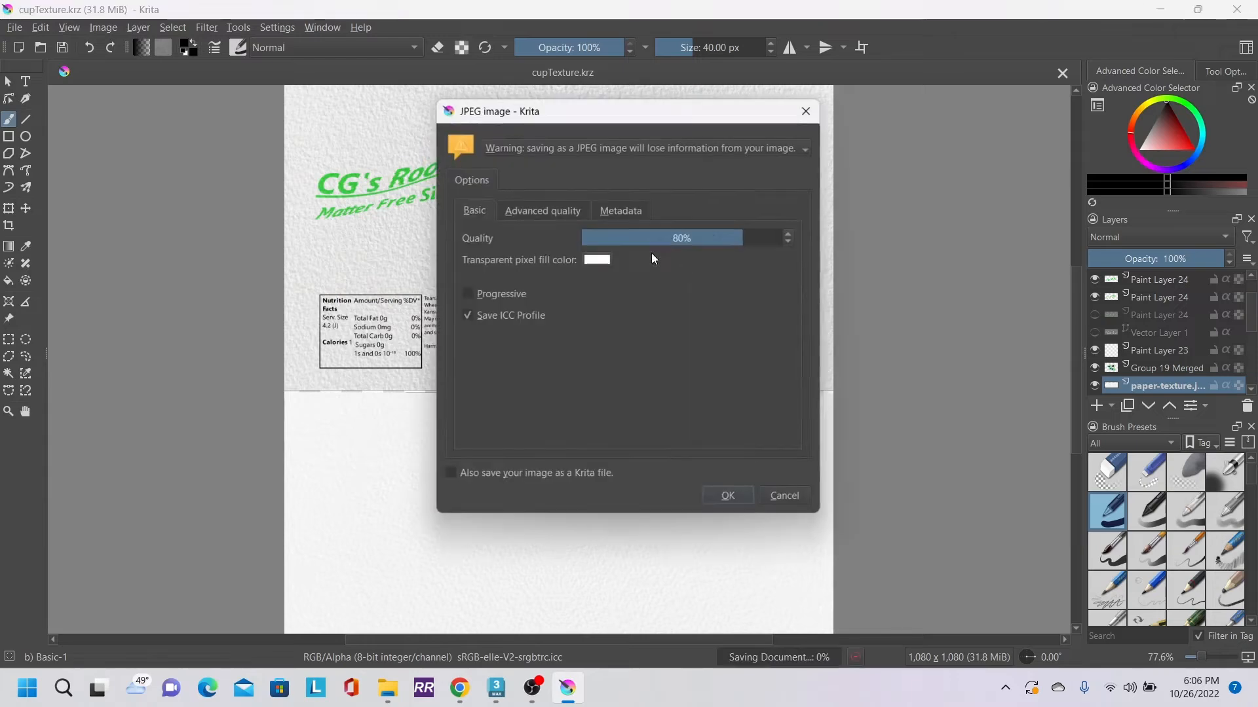
{"action": "left_click_drag", "start_coordinate": [737, 233], "coordinate": [810, 235]}
{"action": "left_click", "coordinate": [730, 501]}
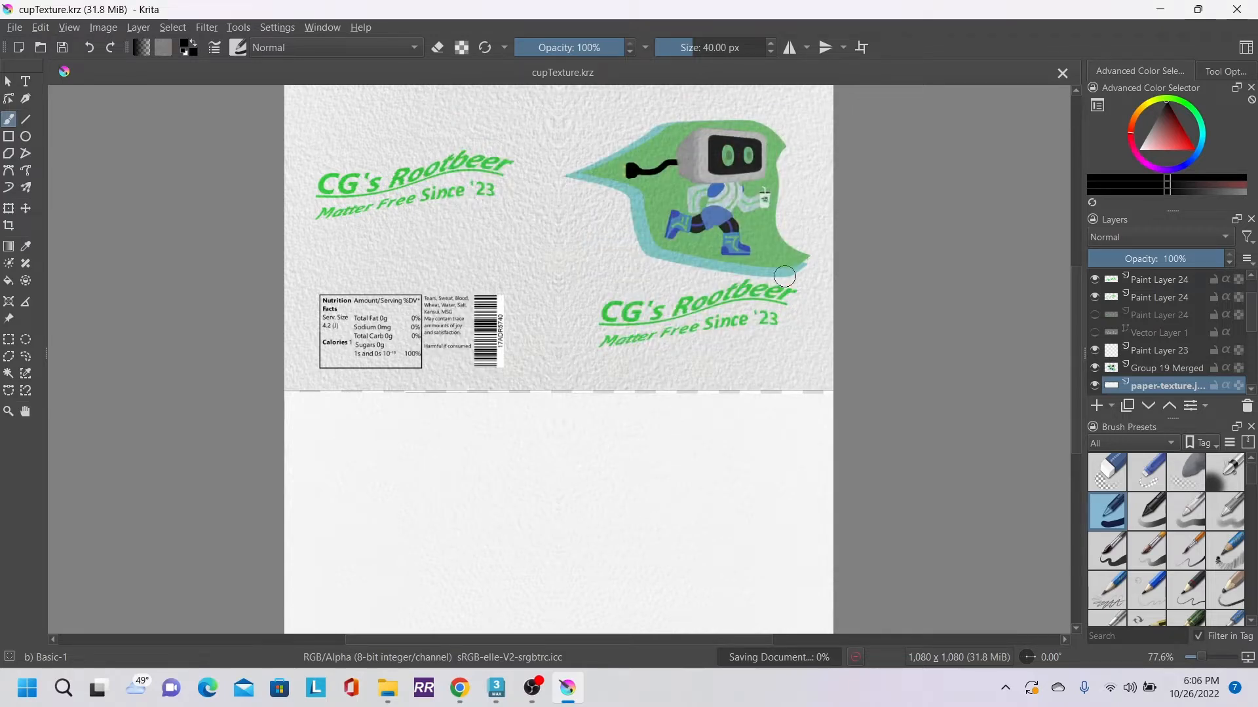
- Switch to 3ds Max and create a new top-level scene layer named Dice
{"action": "left_click", "coordinate": [500, 693]}
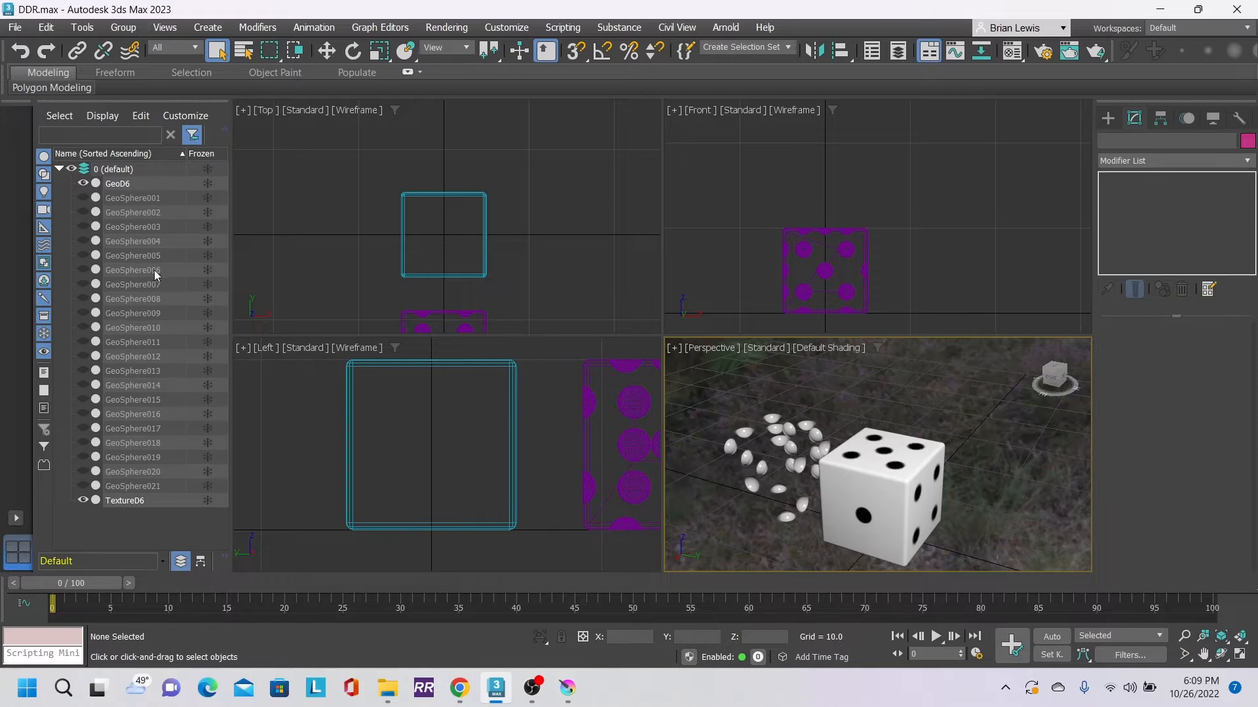
{"action": "right_click", "coordinate": [169, 524]}
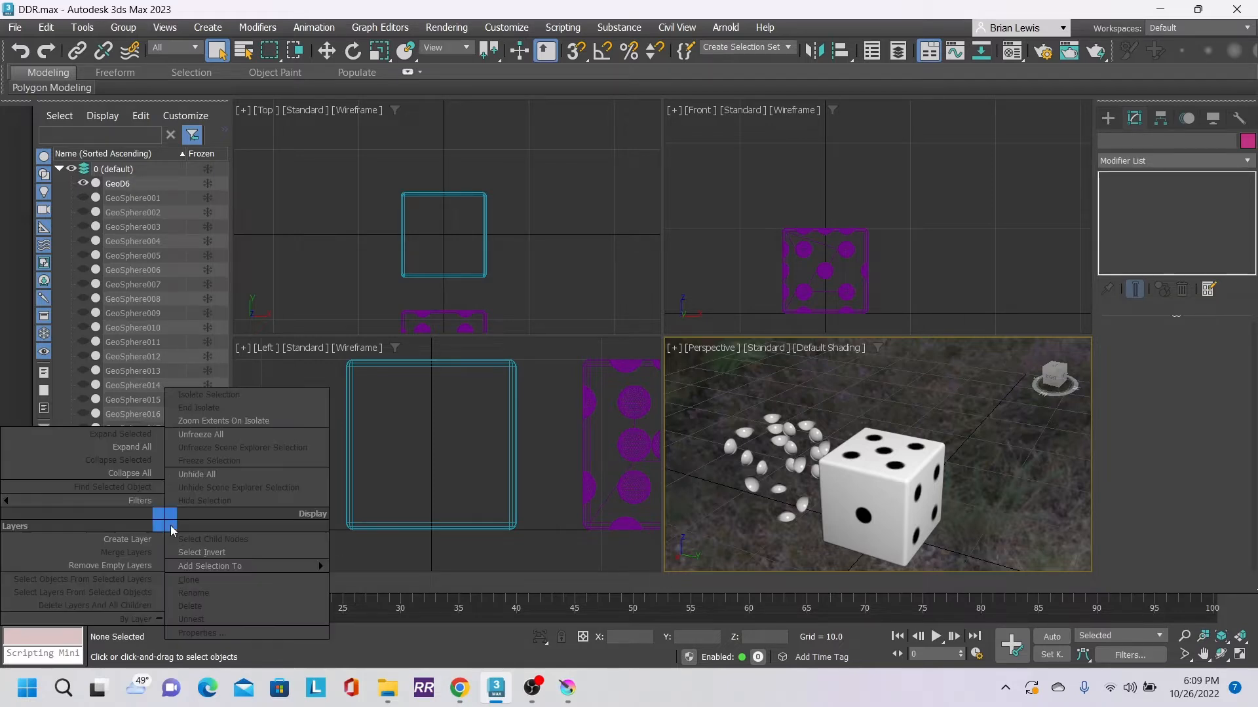
{"action": "left_click", "coordinate": [139, 540]}
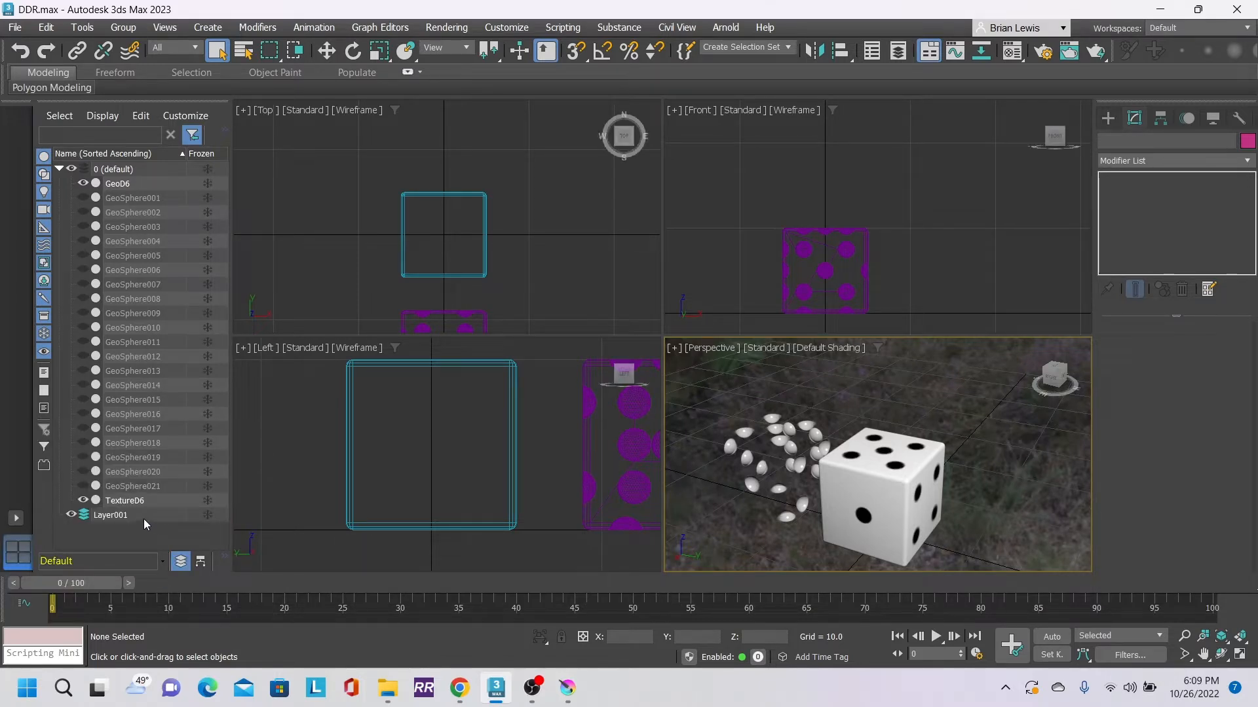
{"action": "left_click", "coordinate": [140, 517]}
{"action": "left_click", "coordinate": [138, 517]}
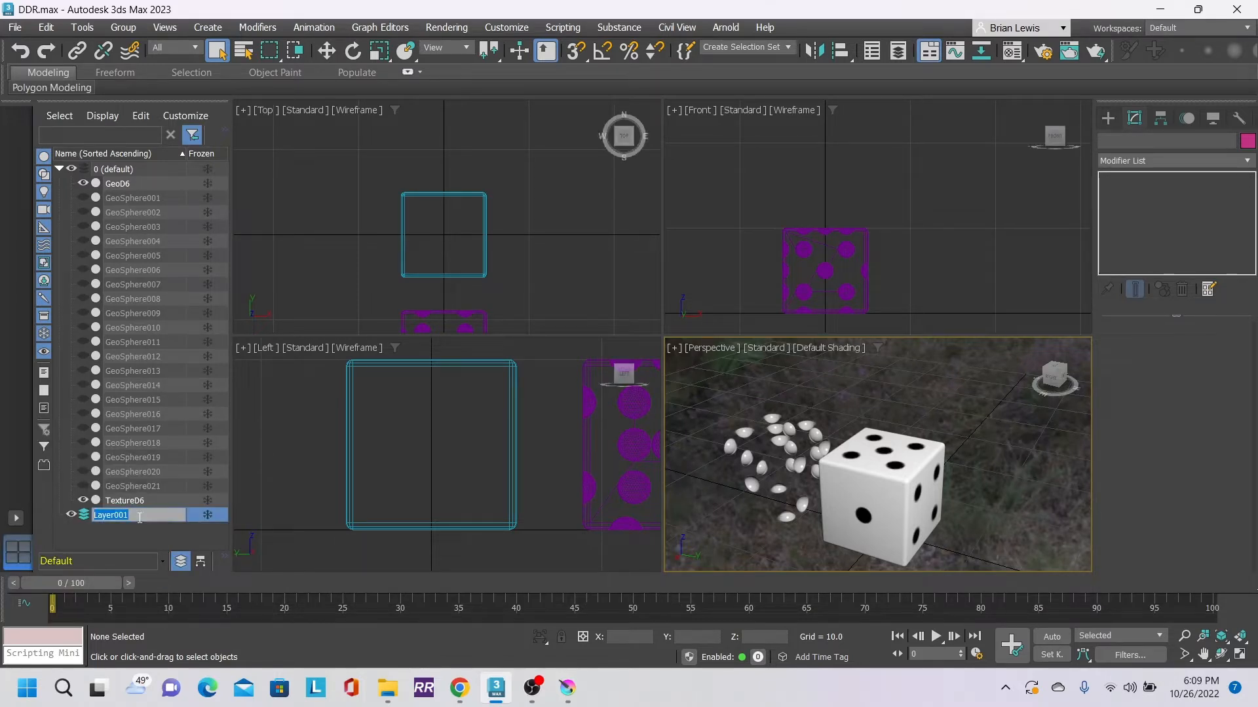
{"action": "type", "text": "Dice"}
{"action": "left_click", "coordinate": [113, 527]}
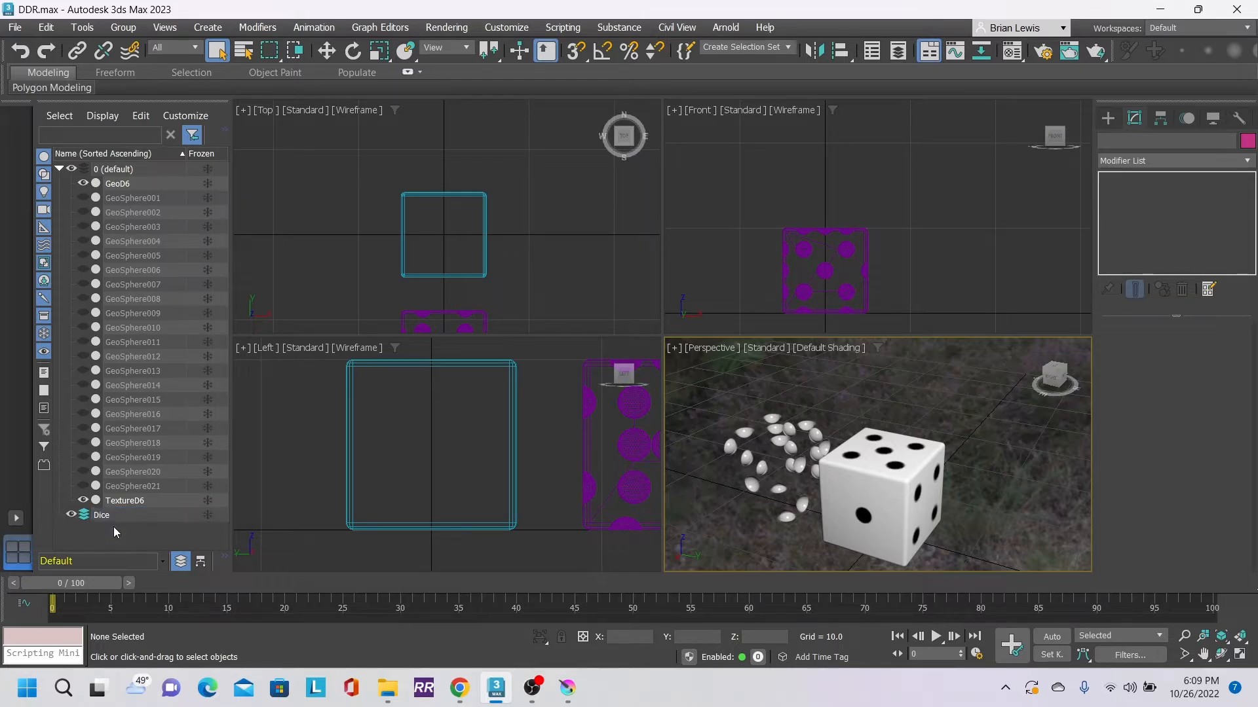
{"action": "right_click", "coordinate": [166, 515]}
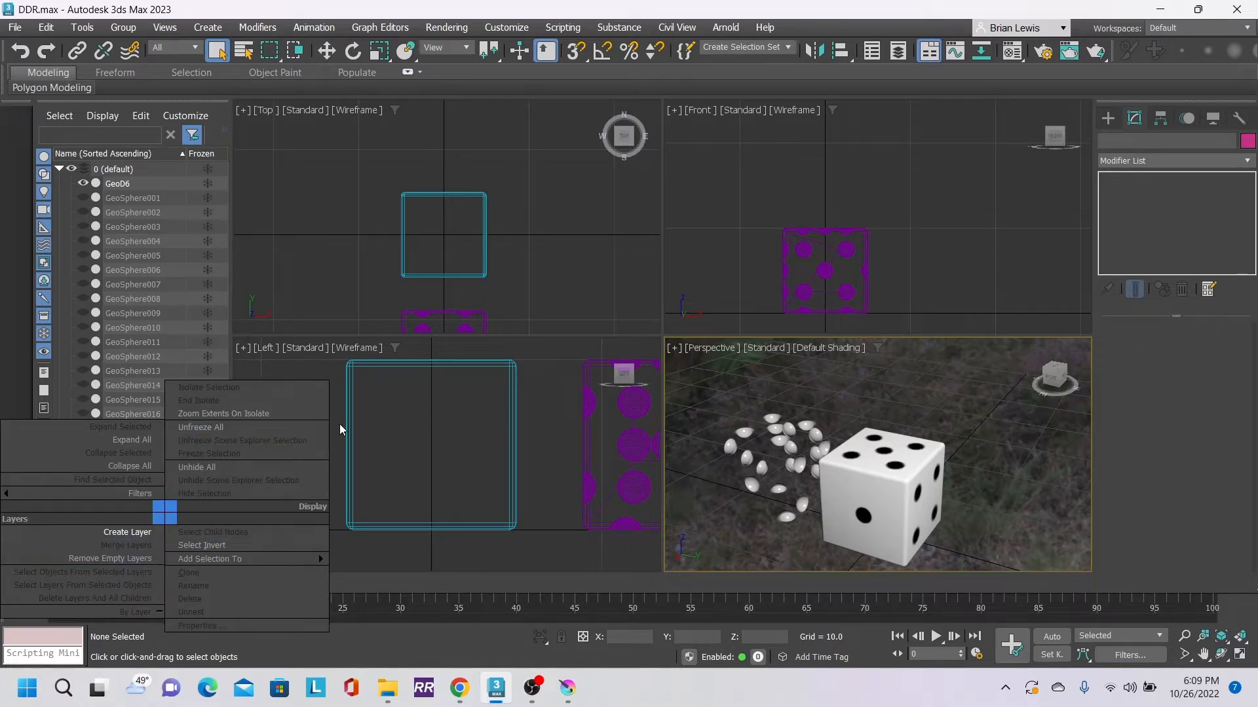
{"action": "left_click", "coordinate": [328, 372]}
{"action": "left_click", "coordinate": [170, 514]}
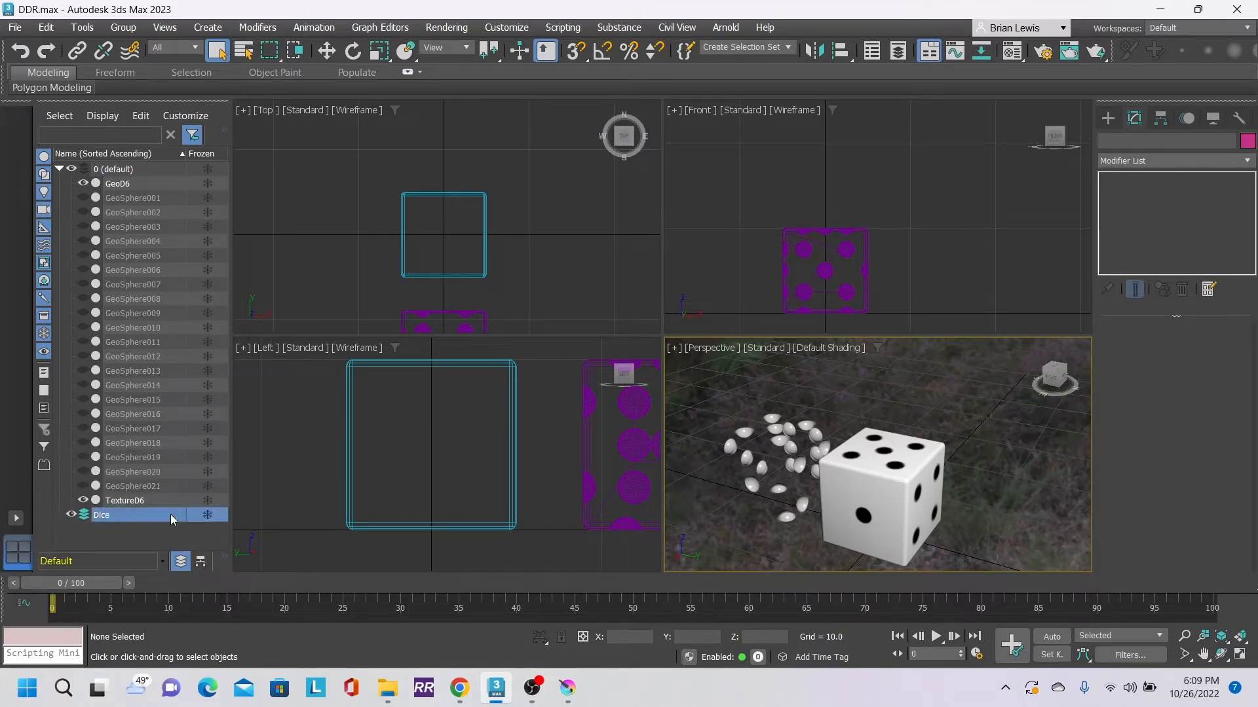
{"action": "right_click", "coordinate": [175, 517]}
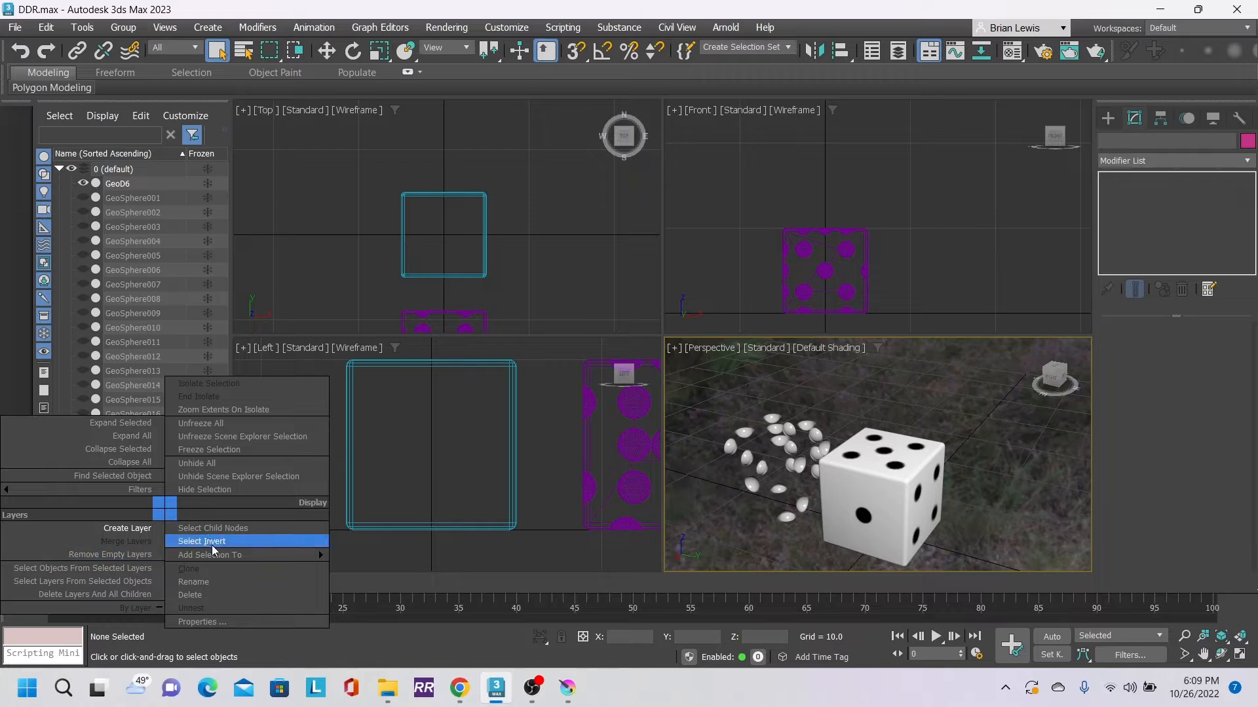
{"action": "left_click", "coordinate": [56, 400]}
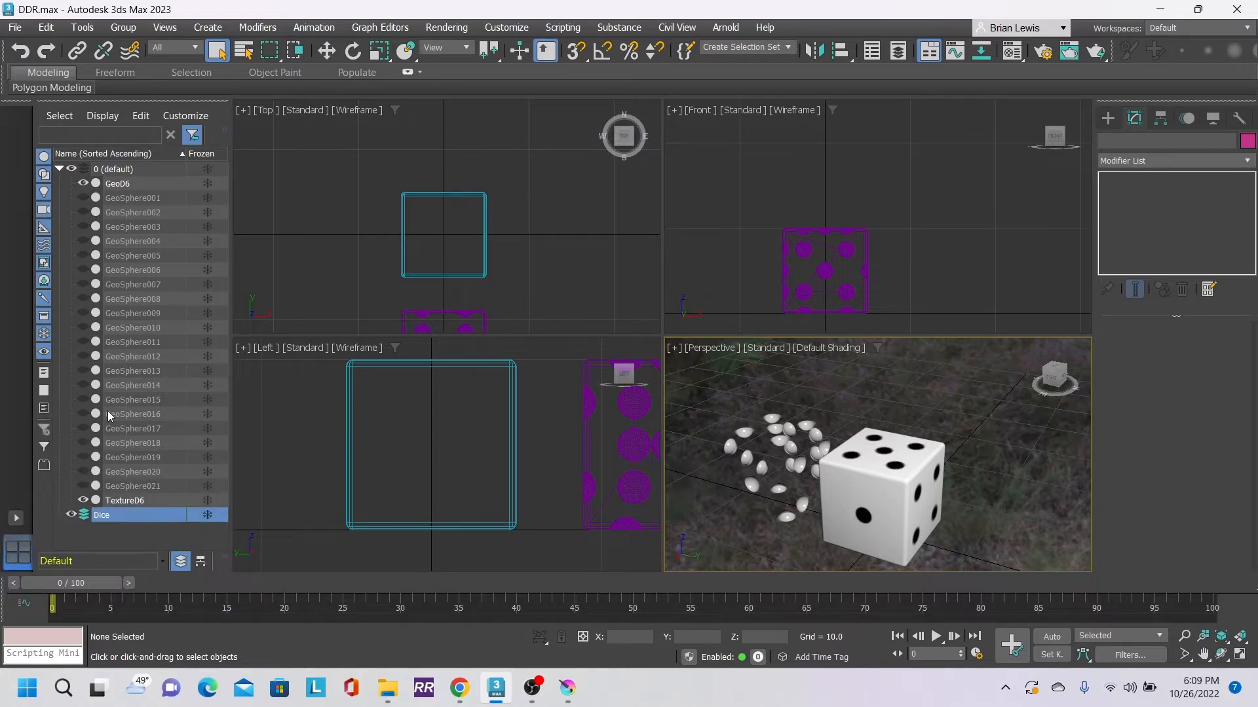
- Move the GeoD6 and TextureD6 objects from the default layer into the Dice layer
{"action": "left_click", "coordinate": [128, 183]}
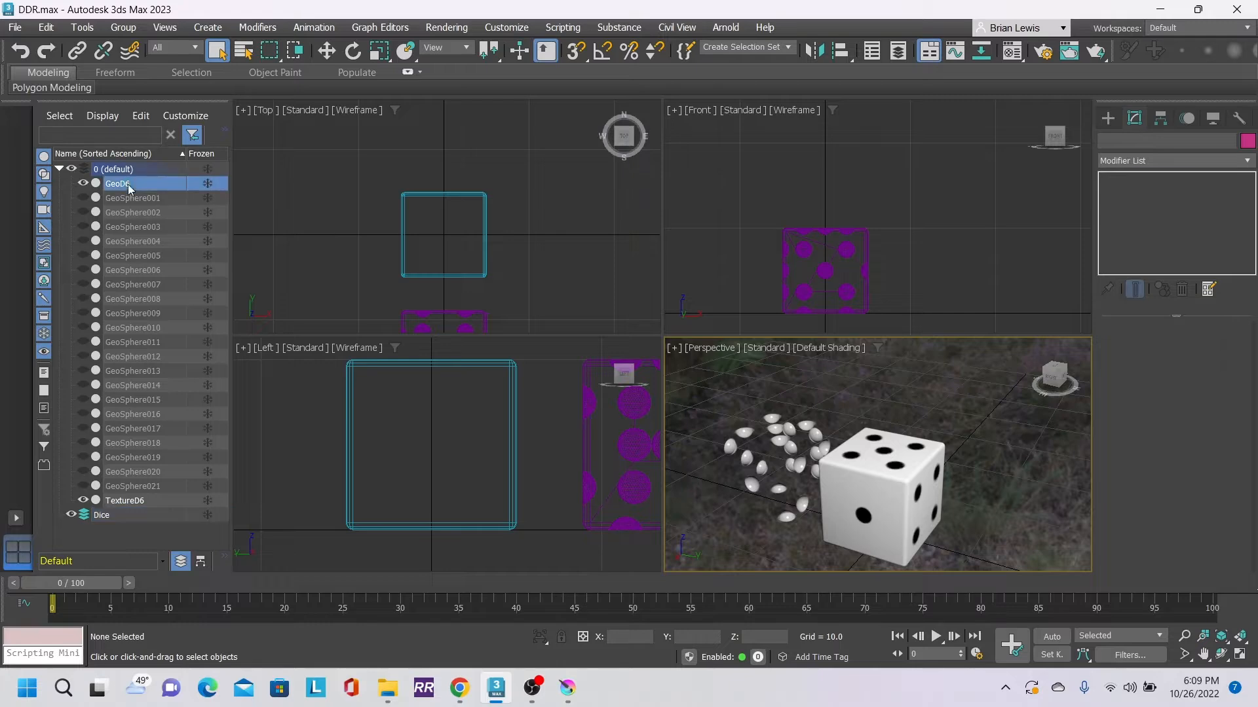
{"action": "left_click", "coordinate": [131, 500], "text": "ctrl"}
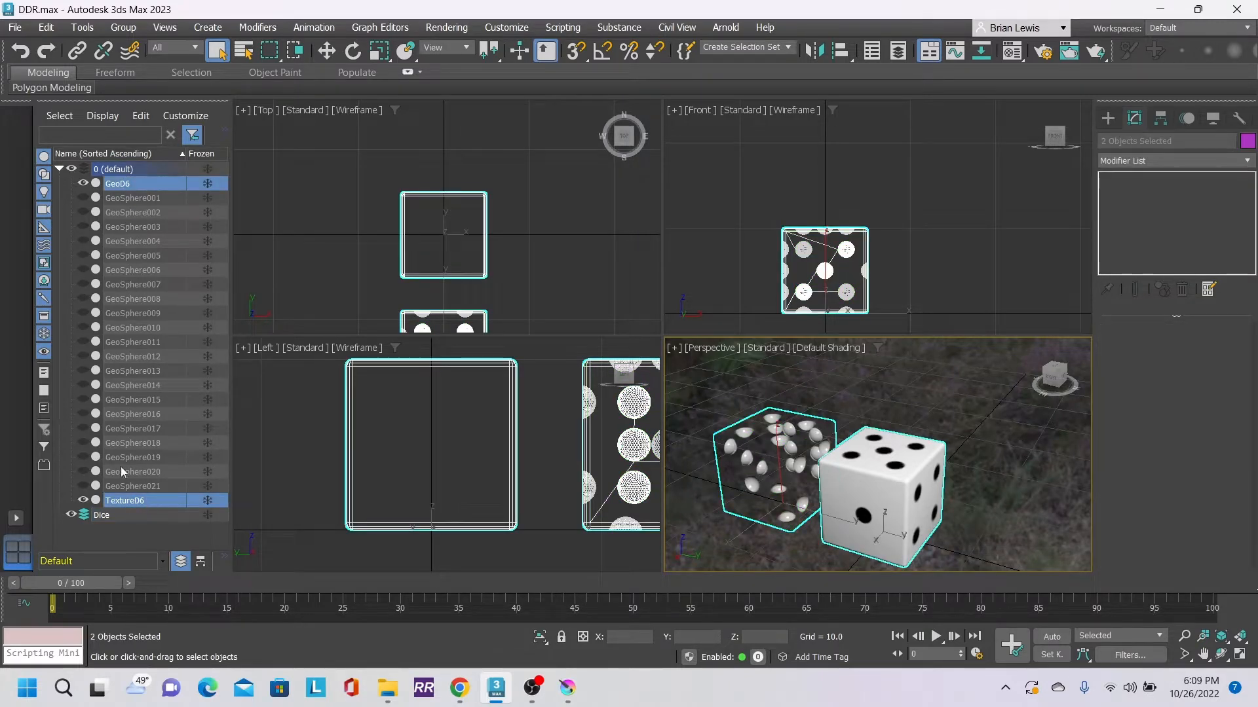
{"action": "left_click_drag", "start_coordinate": [123, 503], "coordinate": [103, 517]}
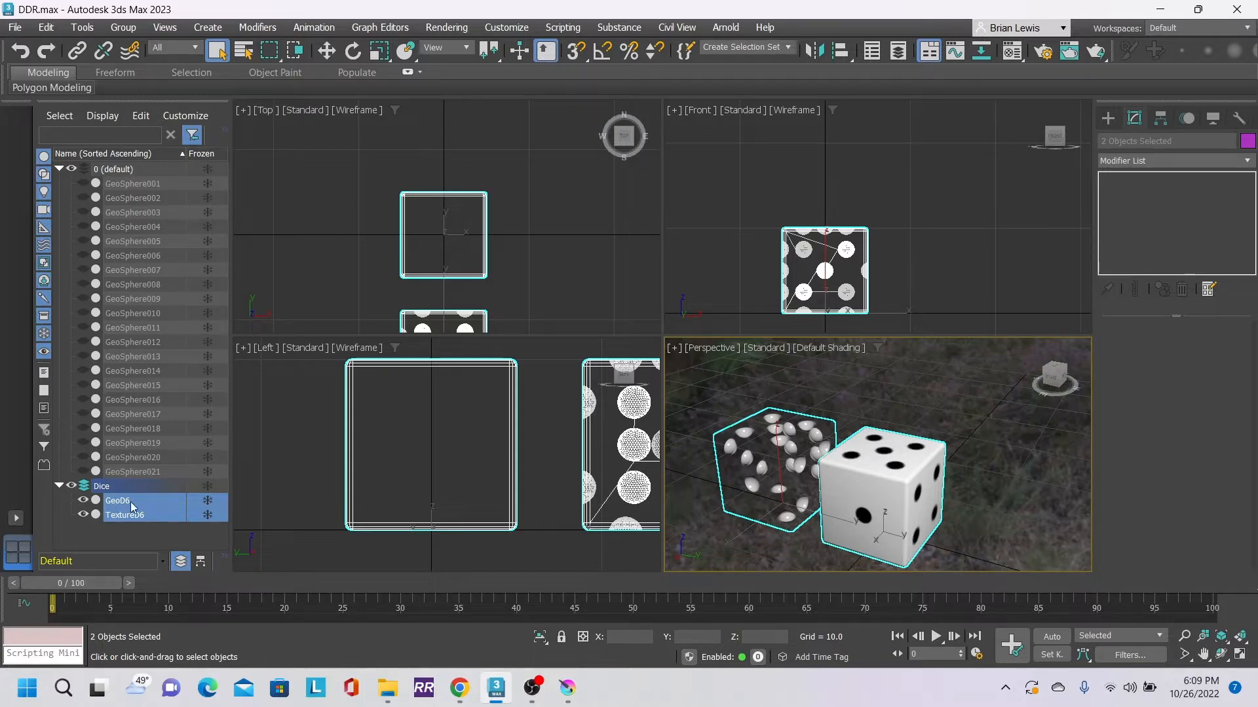
- Create a nested layer inside the Dice layer and name it RefGeo
{"action": "left_click", "coordinate": [100, 487]}
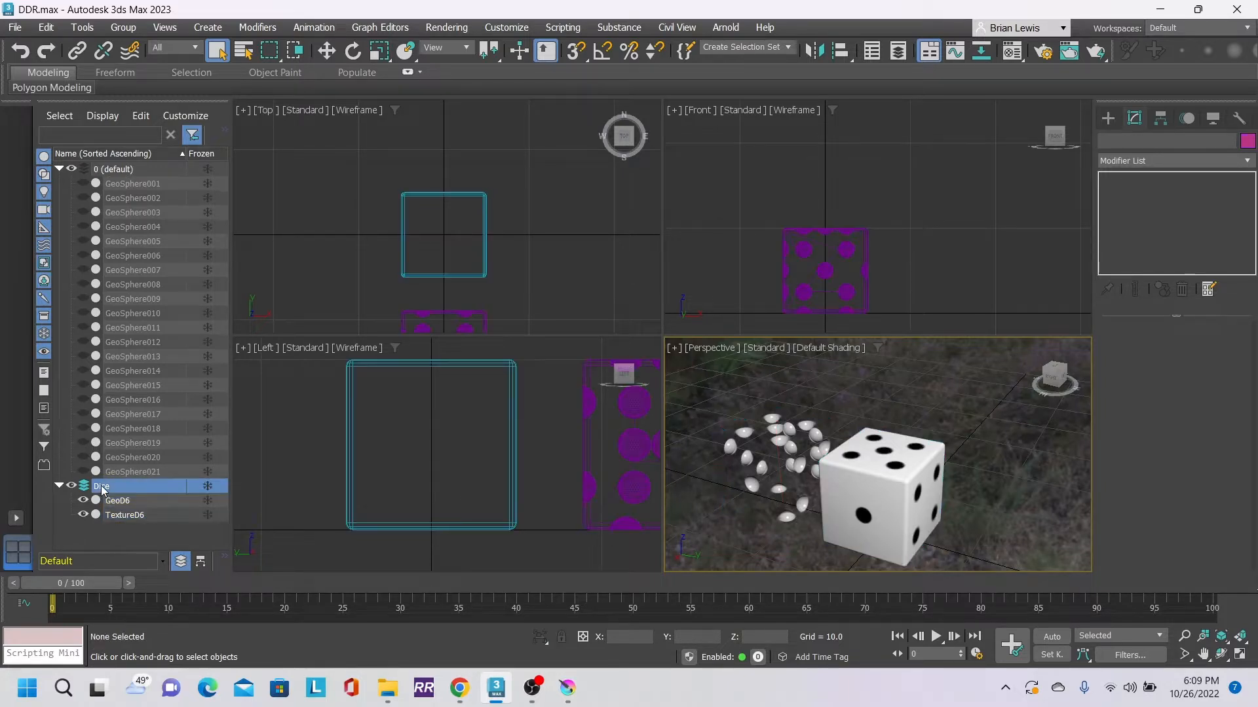
{"action": "right_click", "coordinate": [101, 486]}
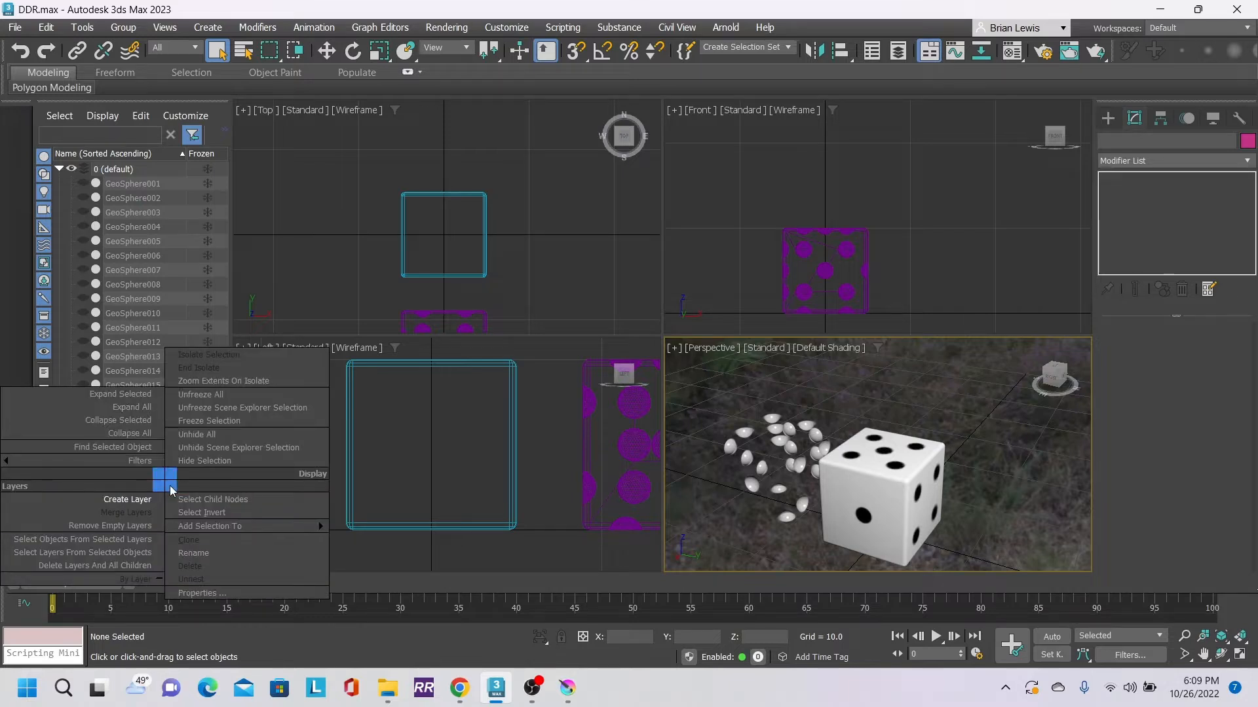
{"action": "left_click", "coordinate": [128, 499]}
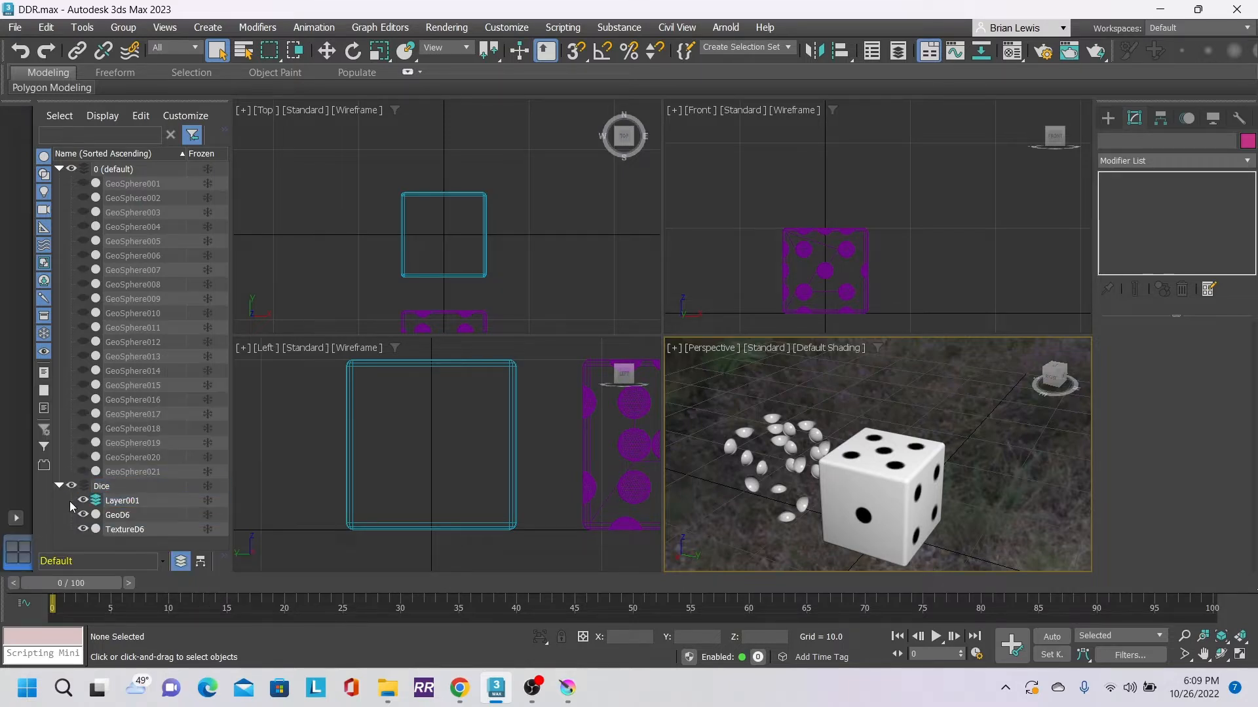
{"action": "left_click", "coordinate": [128, 503]}
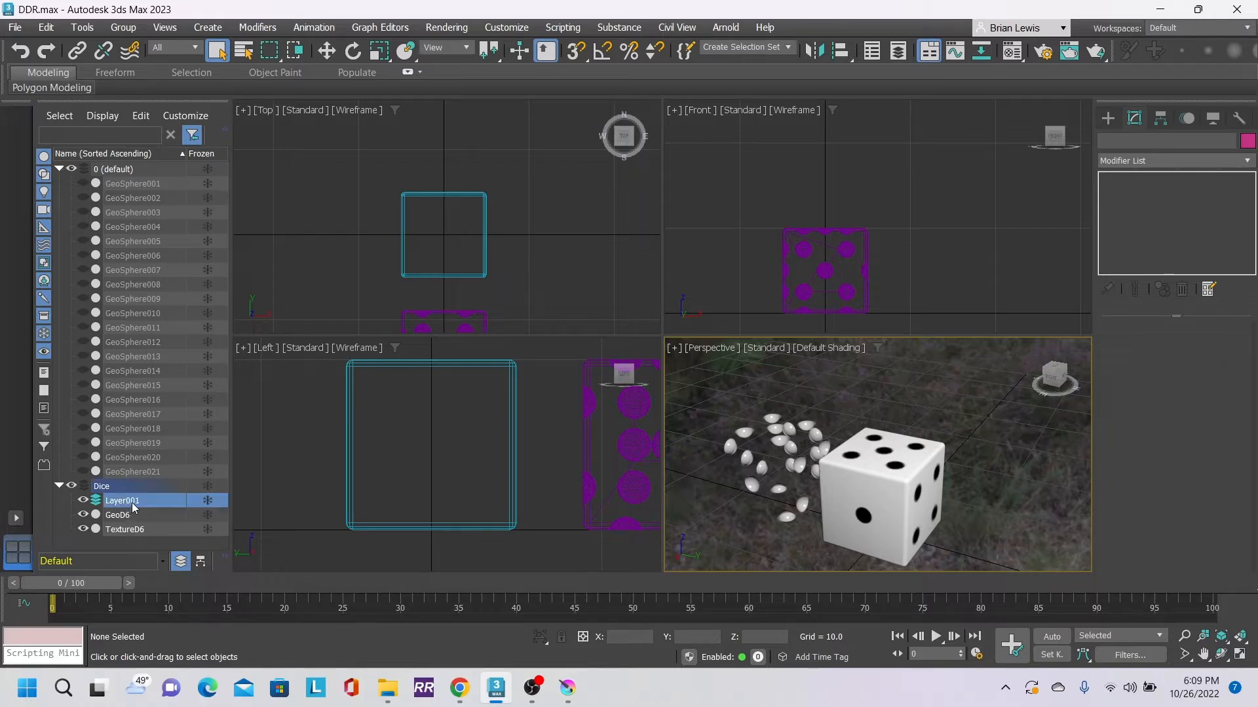
{"action": "left_click", "coordinate": [132, 502]}
{"action": "left_click", "coordinate": [132, 502]}
{"action": "type", "text": "Re"}
{"action": "key", "text": "BackSpace"}
{"action": "key", "text": "BackSpace"}
{"action": "key", "text": "BackSpace"}
{"action": "key", "text": "BackSpace"}
{"action": "key", "text": "BackSpace"}
{"action": "key", "text": "BackSpace"}
{"action": "key", "text": "BackSpace"}
{"action": "key", "text": "BackSpace"}
{"action": "key", "text": "Delete"}
{"action": "key", "text": "Delete"}
{"action": "type", "text": "RefGeo"}
- Move all the hidden spheres, GeoSphere001 through GeoSphere021, from the default layer into the RefGeo layer
{"action": "left_click", "coordinate": [132, 184]}
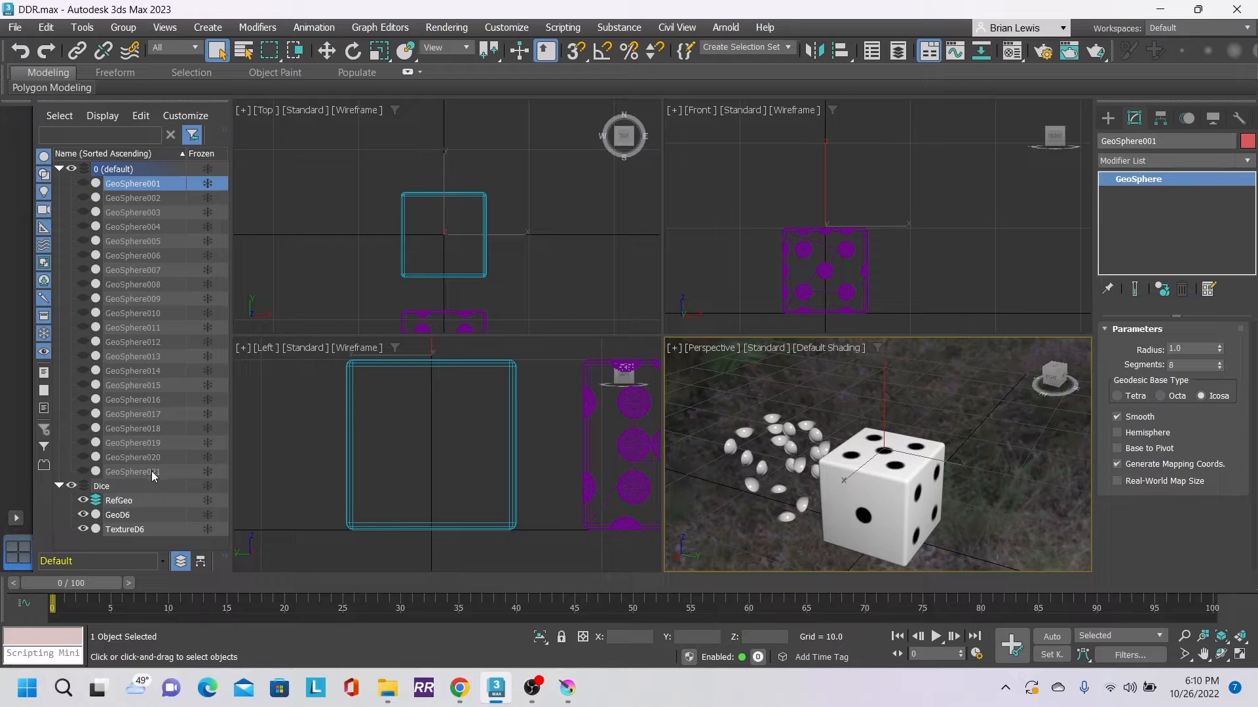
{"action": "left_click", "coordinate": [132, 471], "text": "shift"}
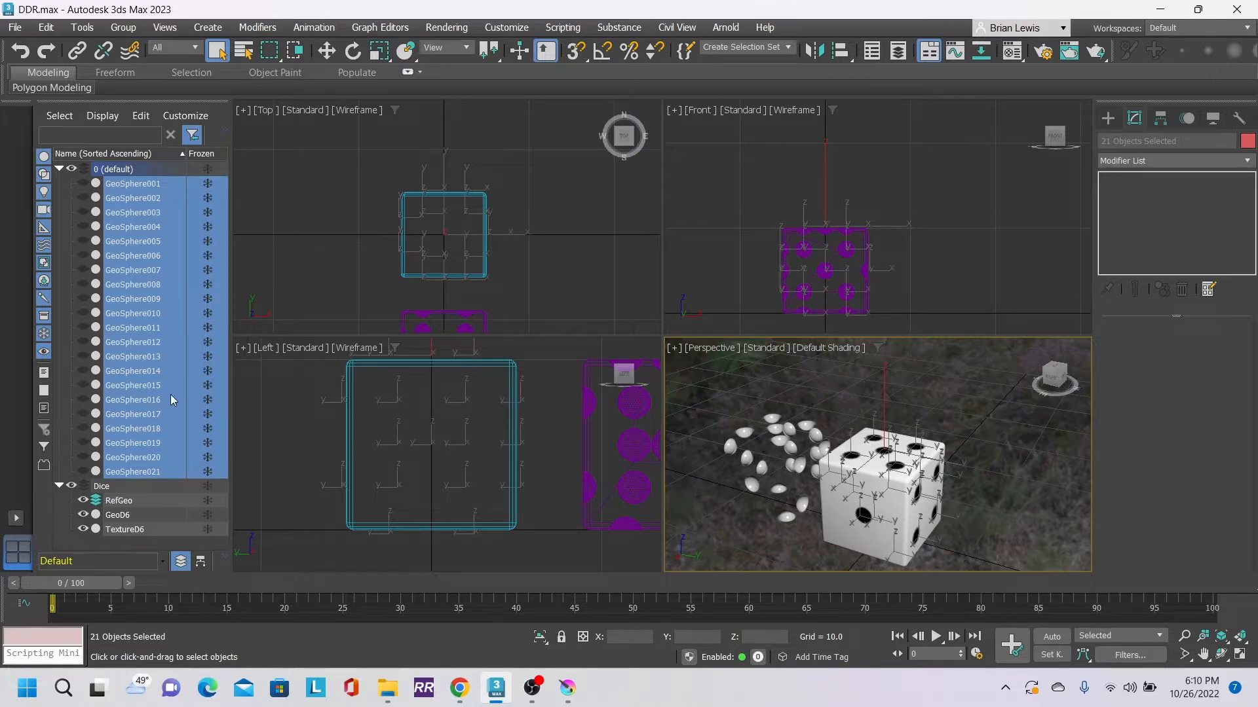
{"action": "left_click_drag", "start_coordinate": [134, 473], "coordinate": [131, 501]}
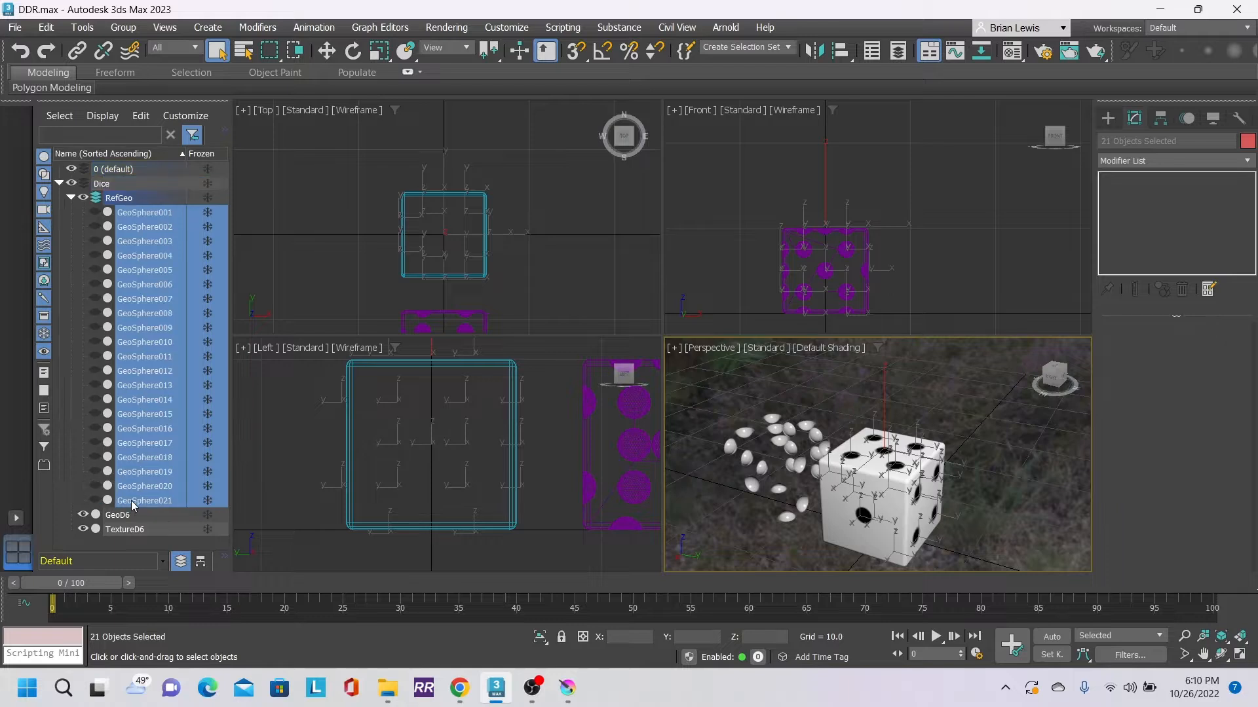
- Collapse the RefGeo and Dice layers in the scene list and clear the object selection
{"action": "left_click", "coordinate": [71, 197]}
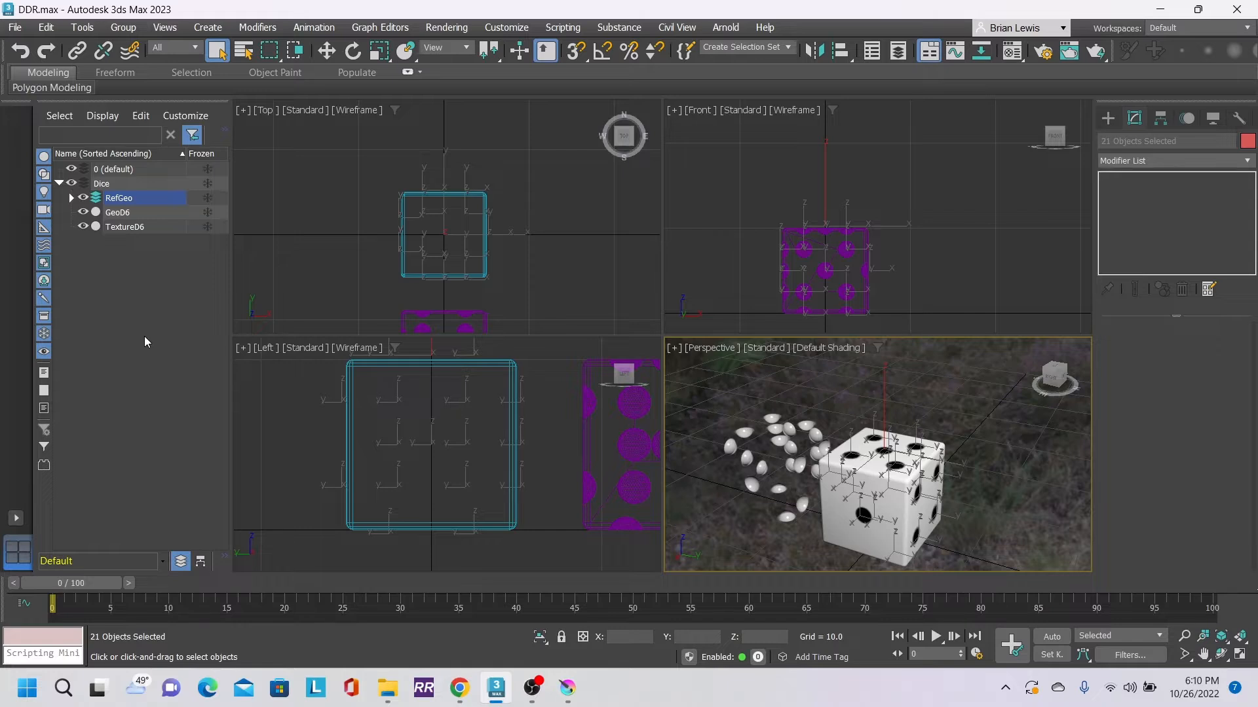
{"action": "left_click", "coordinate": [59, 183]}
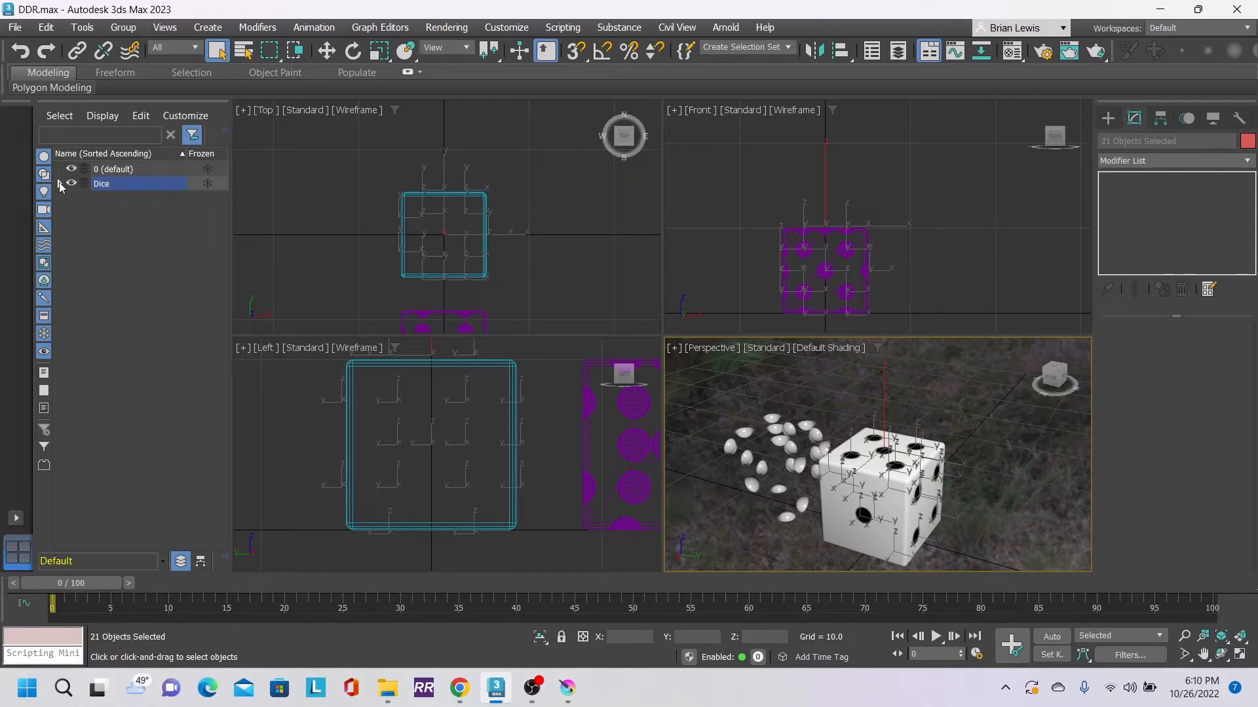
{"action": "left_click", "coordinate": [122, 250]}
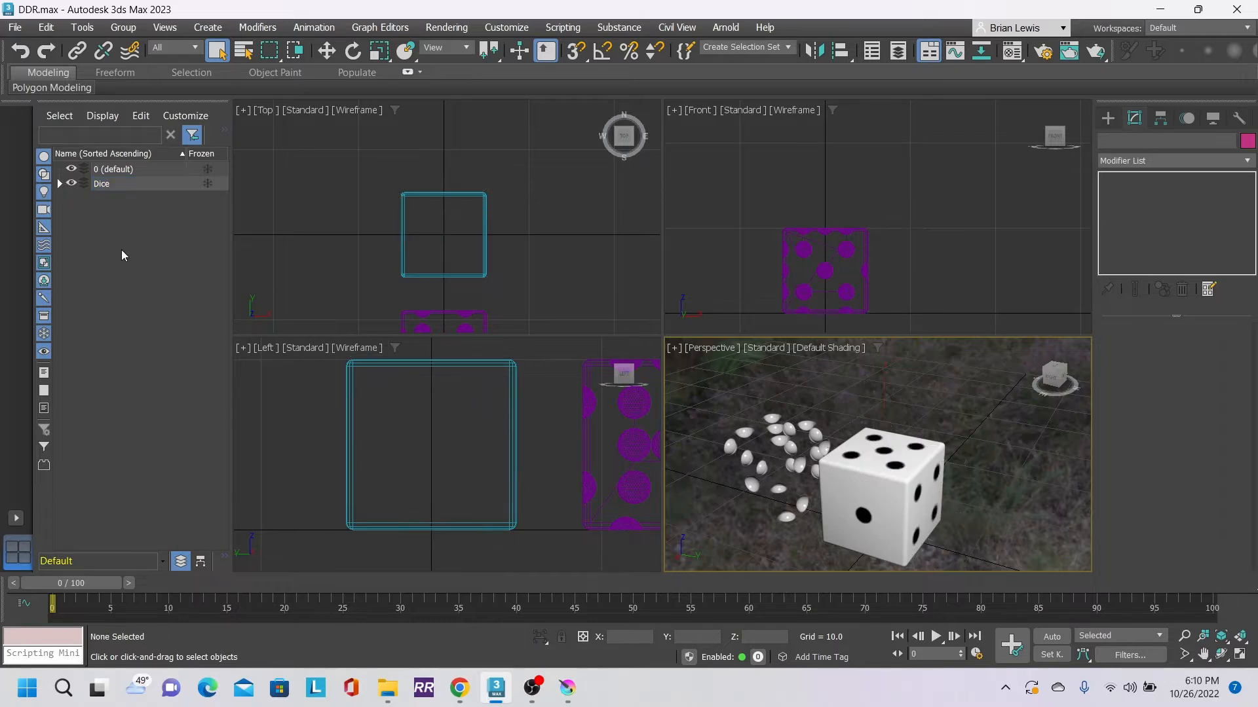
- Toggle the Dice layer's visibility off and on several times, leaving the whole layer hidden
{"action": "left_click", "coordinate": [72, 184]}
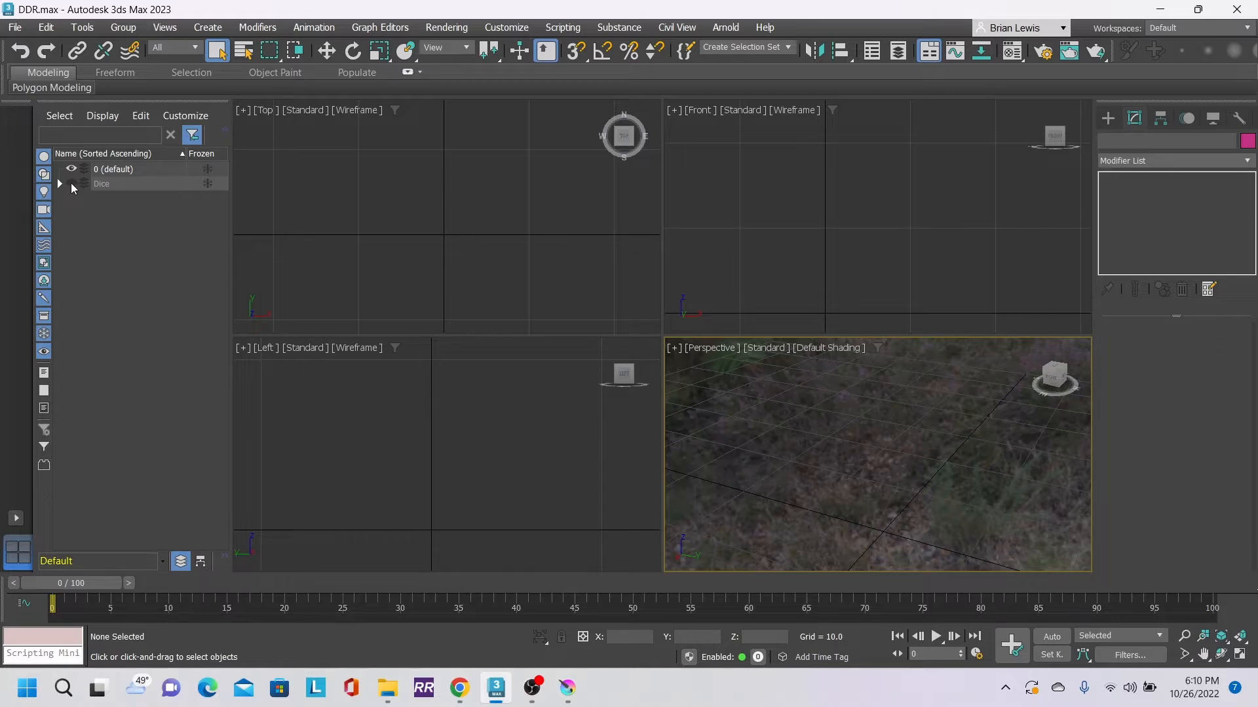
{"action": "left_click", "coordinate": [72, 184]}
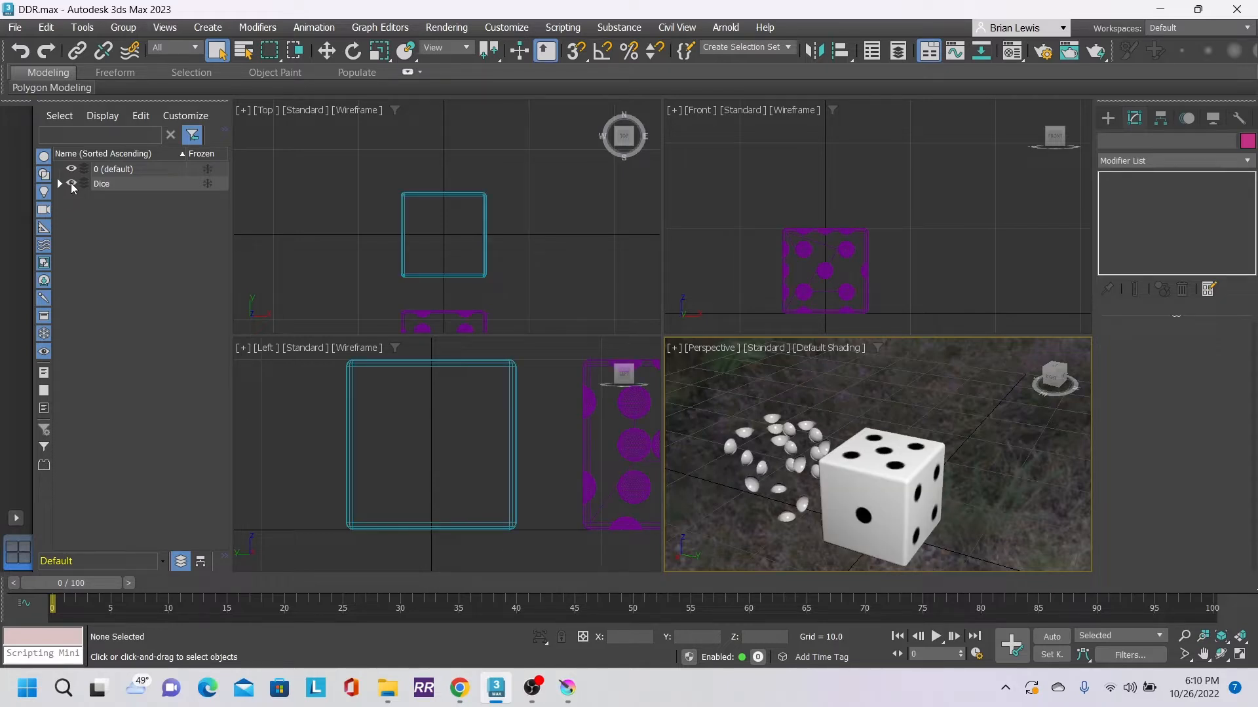
{"action": "left_click", "coordinate": [71, 184]}
{"action": "left_click", "coordinate": [71, 184]}
{"action": "left_click", "coordinate": [71, 183]}
{"action": "left_click", "coordinate": [72, 183]}
{"action": "left_click", "coordinate": [71, 183]}
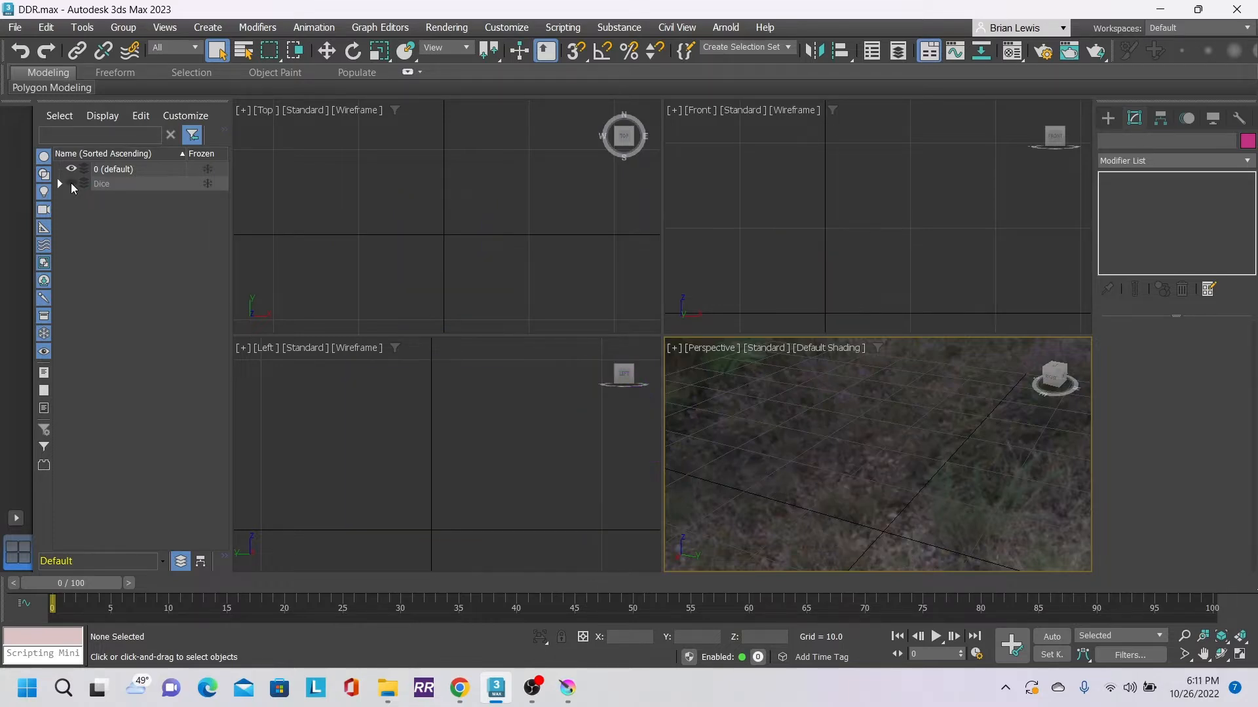
- Create a new top-level layer in the scene list and name it Cup
{"action": "right_click", "coordinate": [165, 244]}
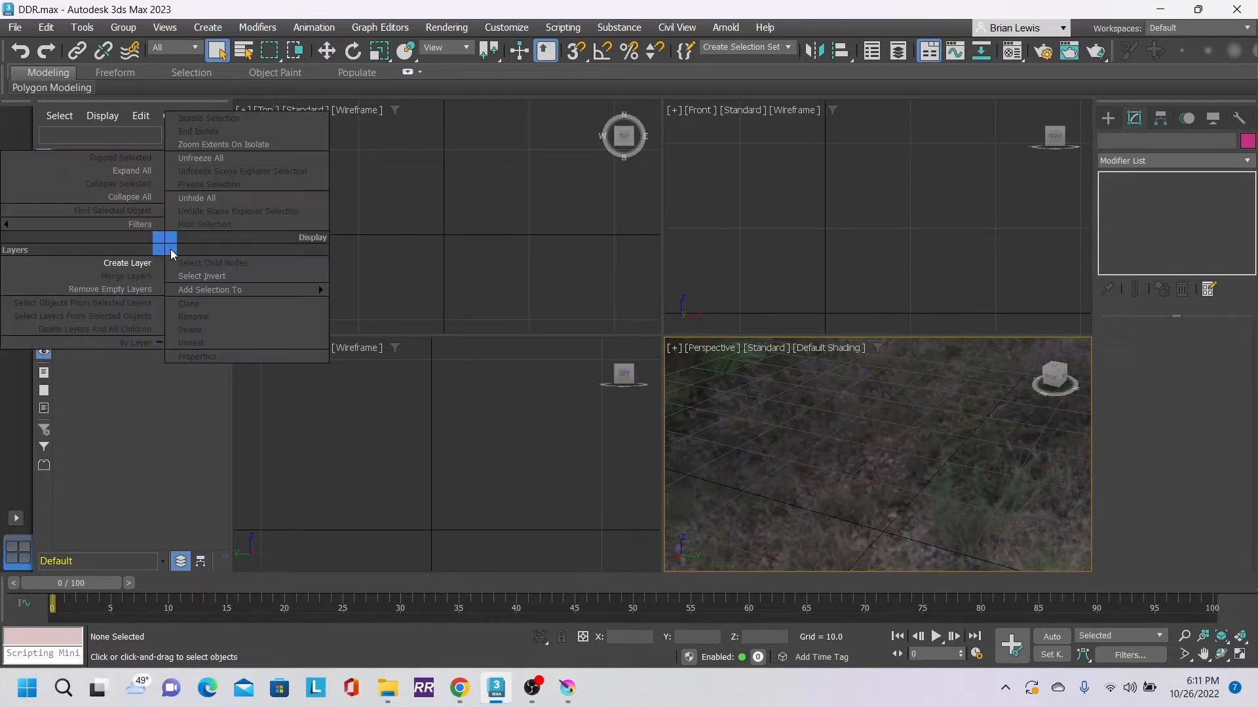
{"action": "left_click", "coordinate": [150, 263]}
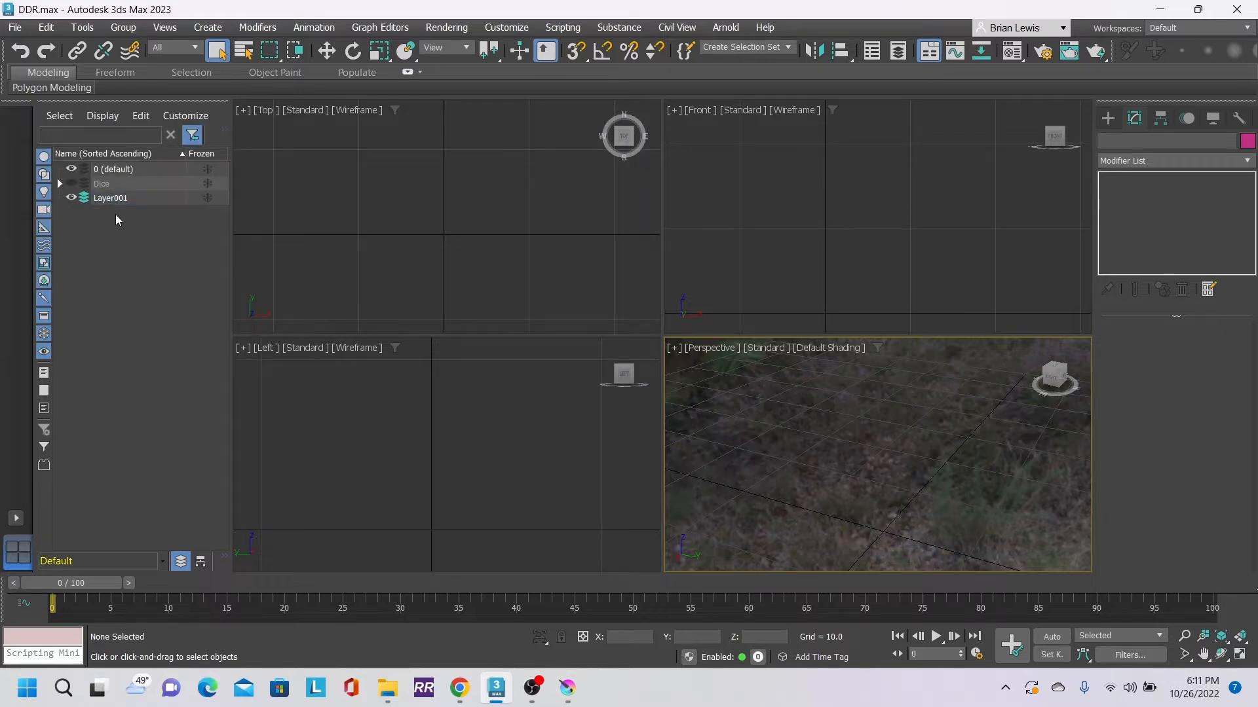
{"action": "left_click", "coordinate": [131, 199]}
{"action": "left_click", "coordinate": [134, 198]}
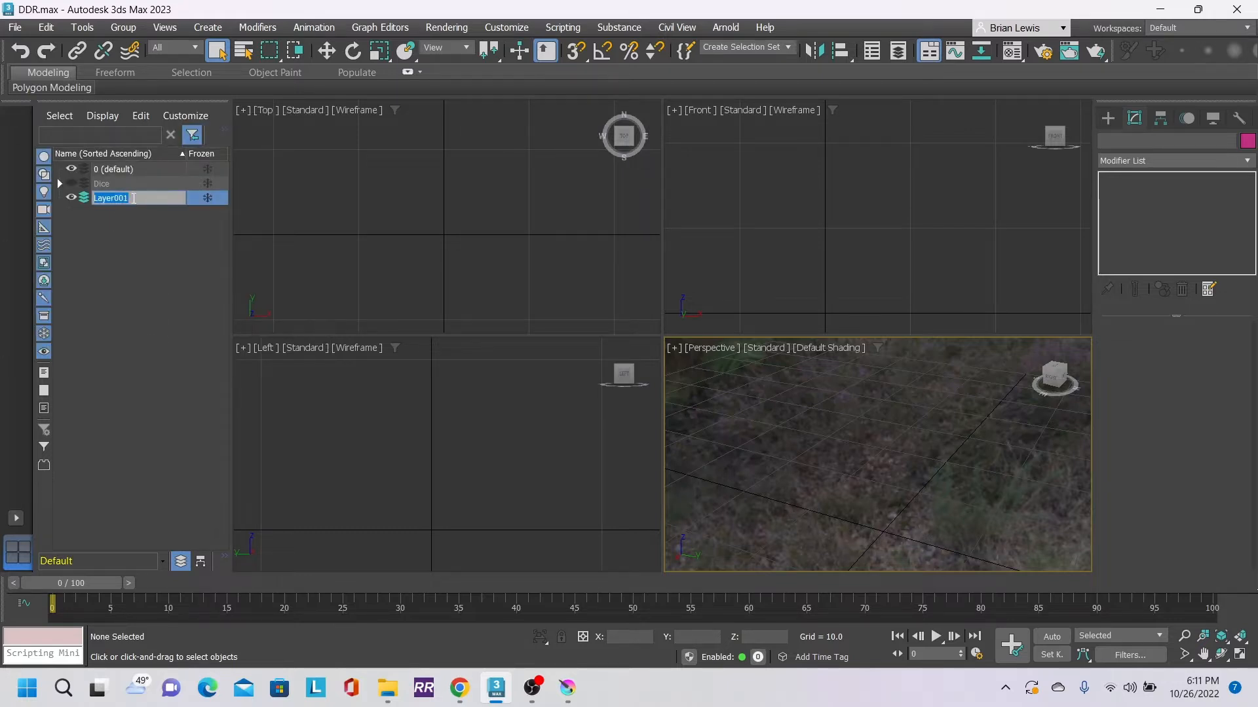
{"action": "type", "text": "Cup"}
{"action": "left_click", "coordinate": [125, 239]}
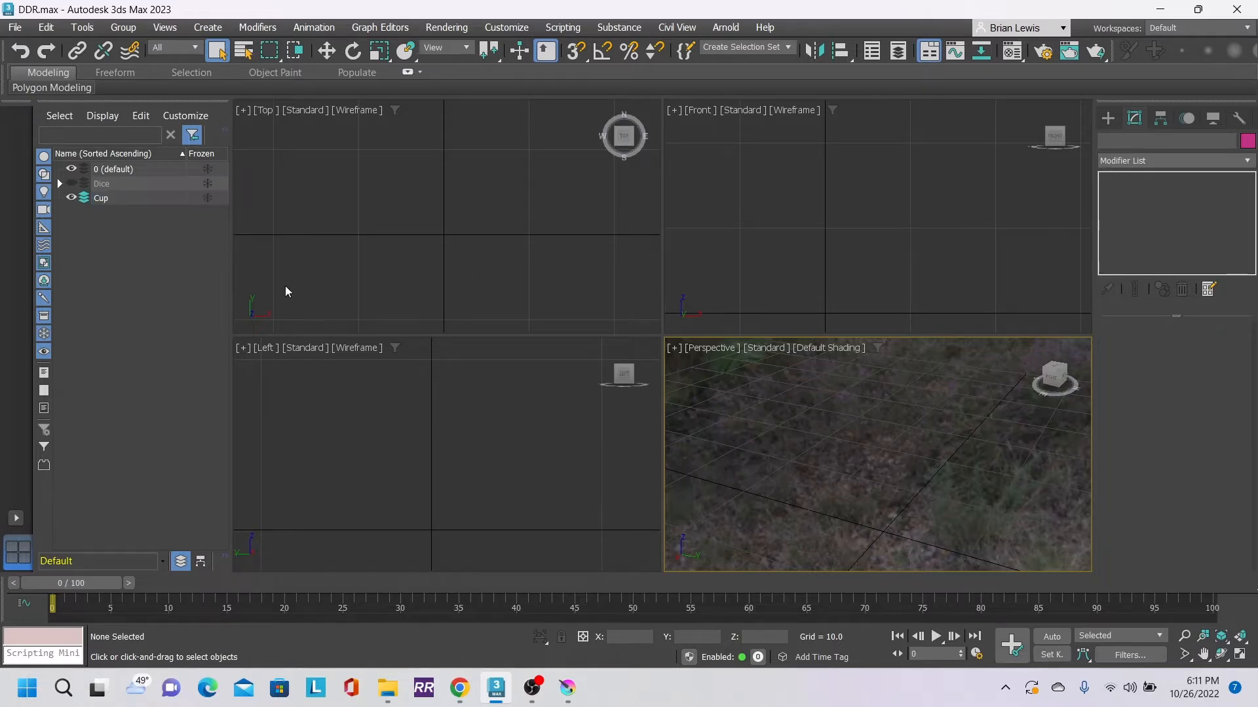
- Draw a cylinder in the Cup layer from the grid origin in the Top view, about 9.6 in radius and 4.2 high
{"action": "left_click", "coordinate": [120, 199]}
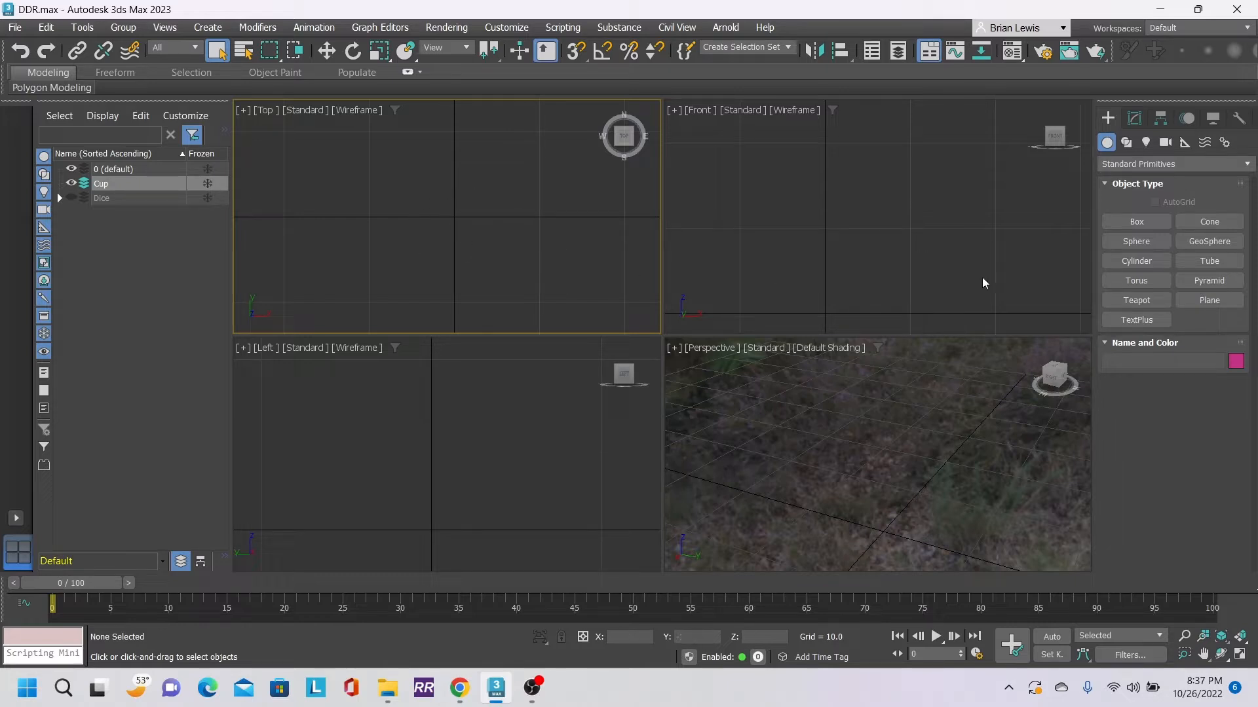
{"action": "left_click", "coordinate": [1135, 262]}
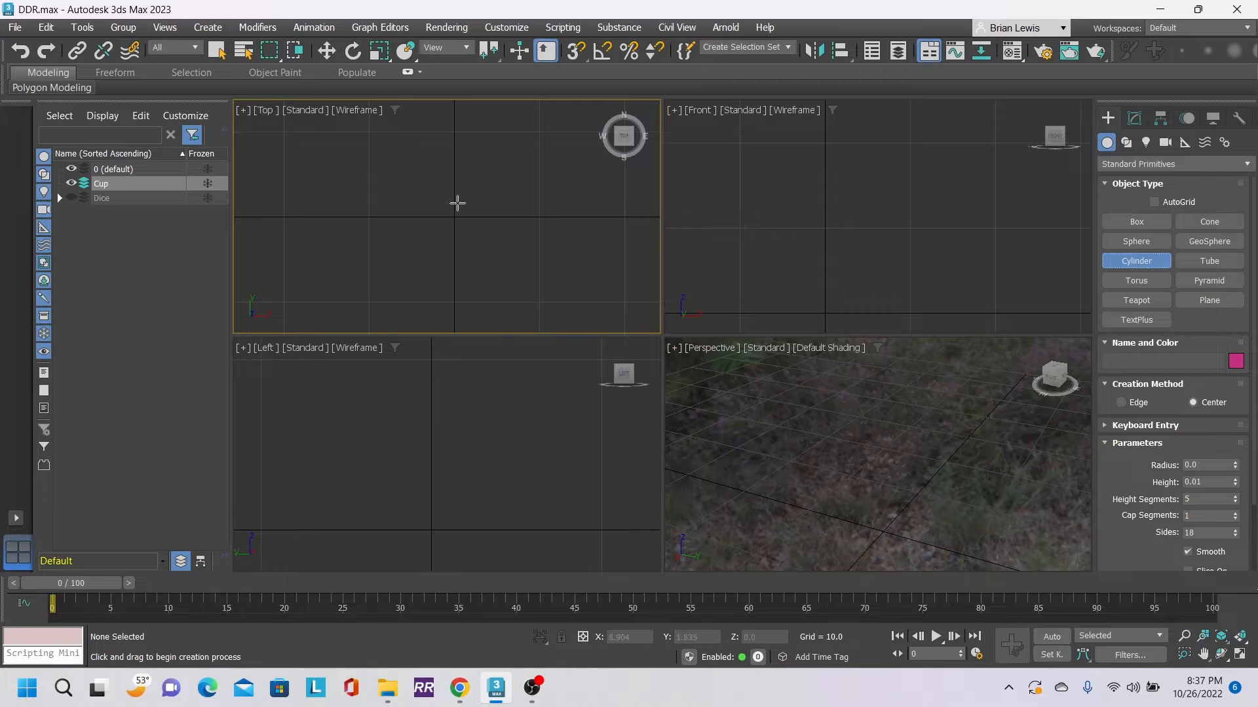
{"action": "left_click_drag", "start_coordinate": [455, 216], "coordinate": [522, 261]}
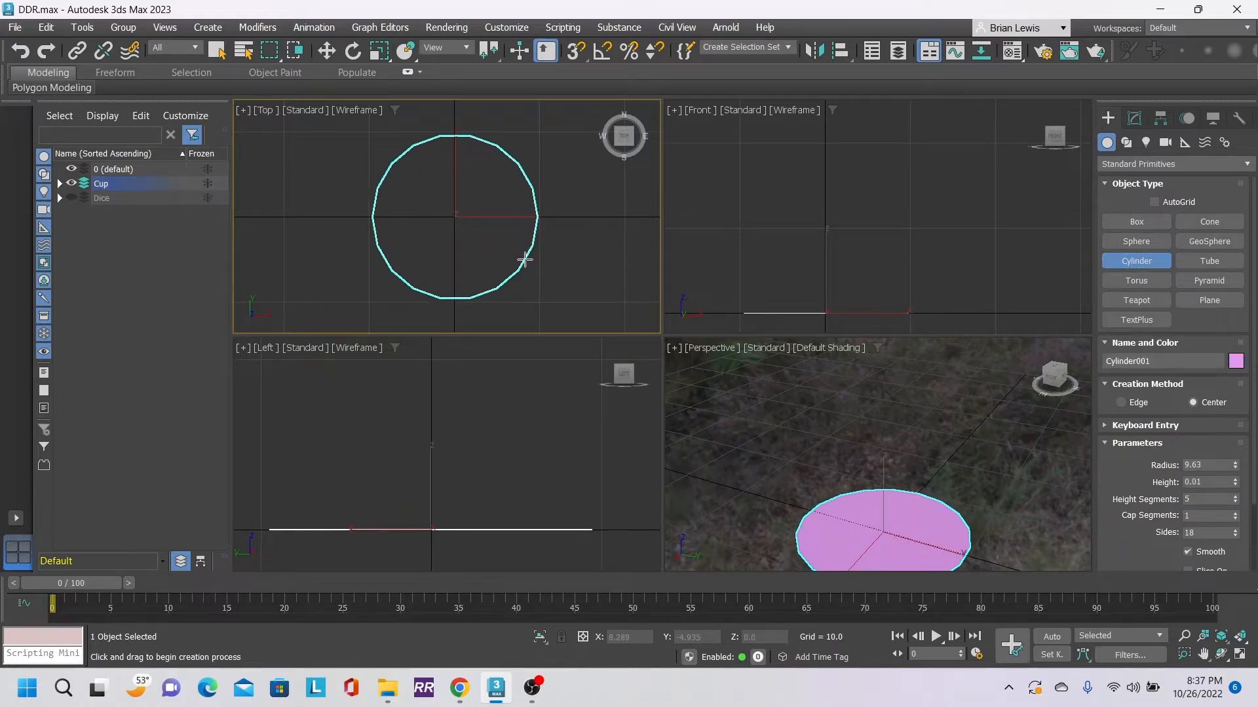
{"action": "left_click", "coordinate": [520, 222]}
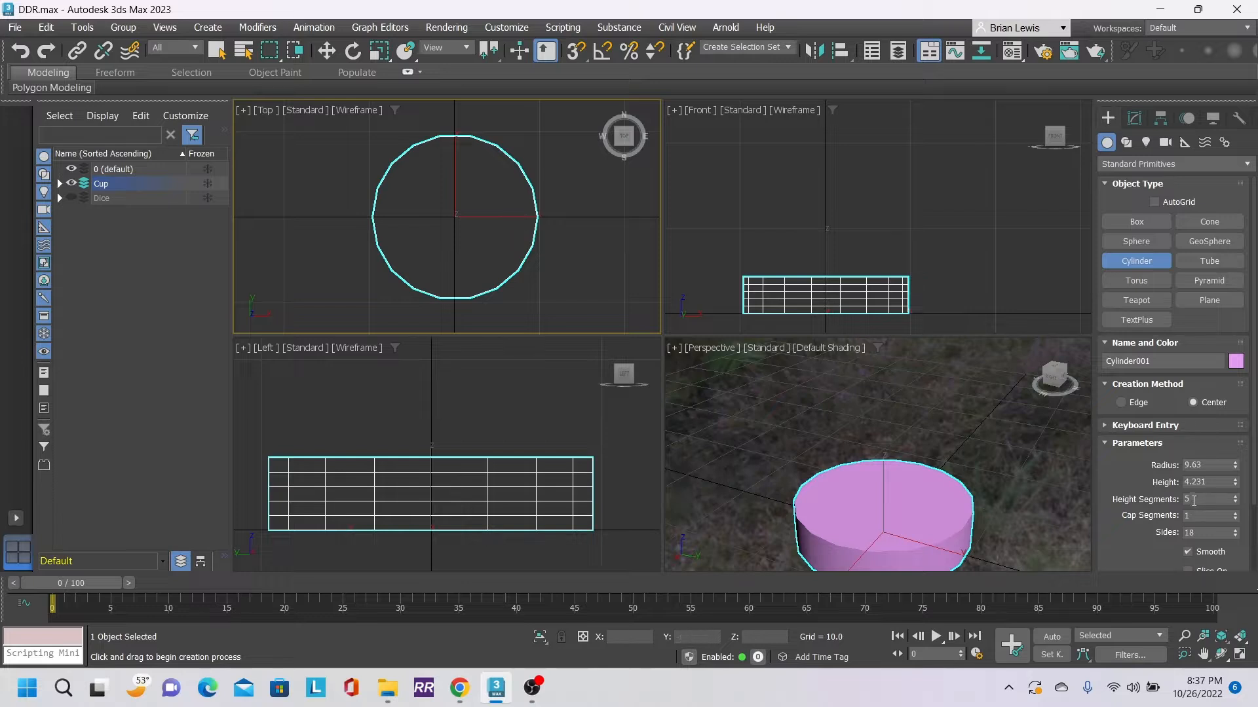
{"action": "scroll", "coordinate": [547, 254], "scroll_direction": "down", "scroll_amount": 2}
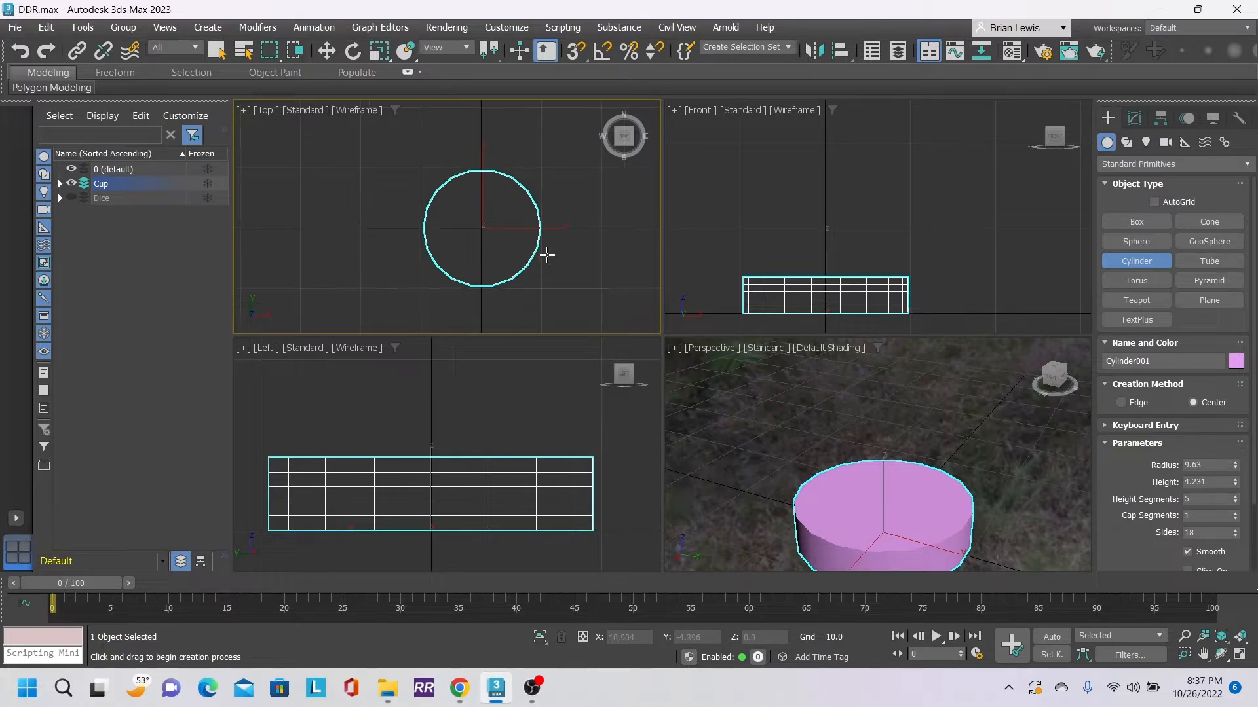
{"action": "scroll", "coordinate": [539, 463], "scroll_direction": "down", "scroll_amount": 2}
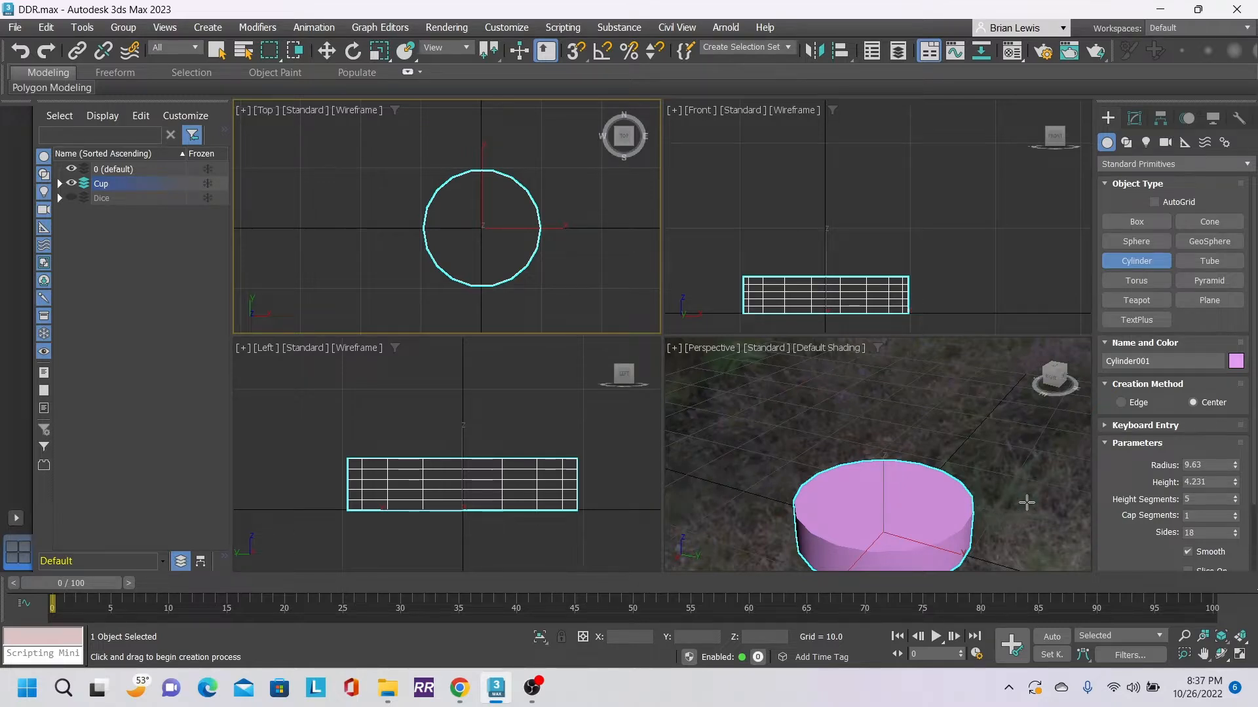
- Set the cylinder's radius to 10 and its height to 65
{"action": "left_click", "coordinate": [1135, 119]}
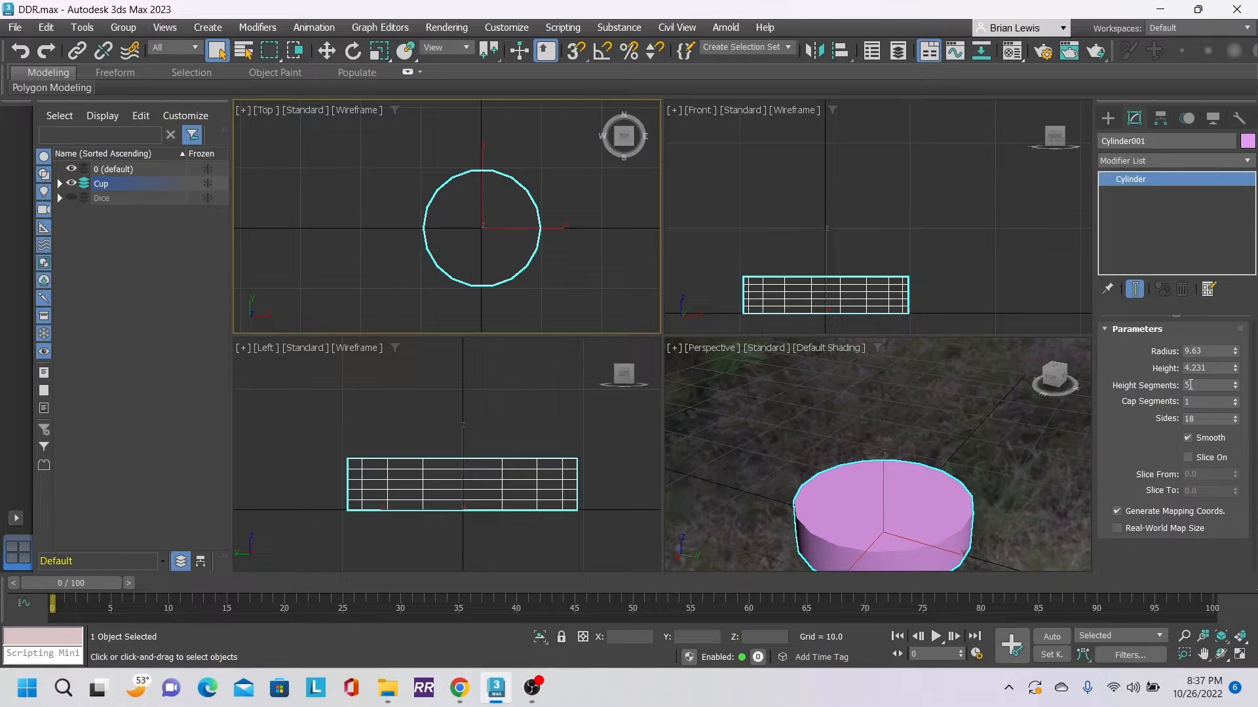
{"action": "left_click", "coordinate": [1208, 349]}
{"action": "type", "text": "65"}
{"action": "type", "text": "0"}
{"action": "left_click", "coordinate": [1214, 368]}
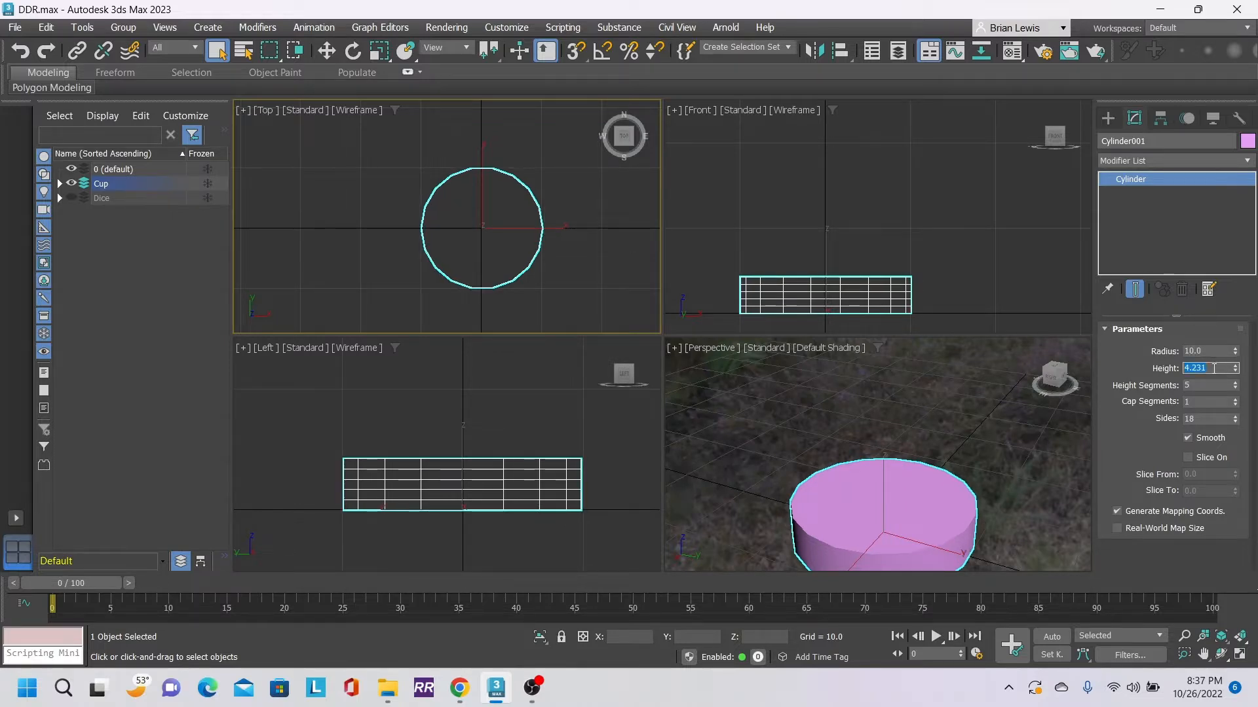
{"action": "type", "text": "65"}
{"action": "key", "text": "Return"}
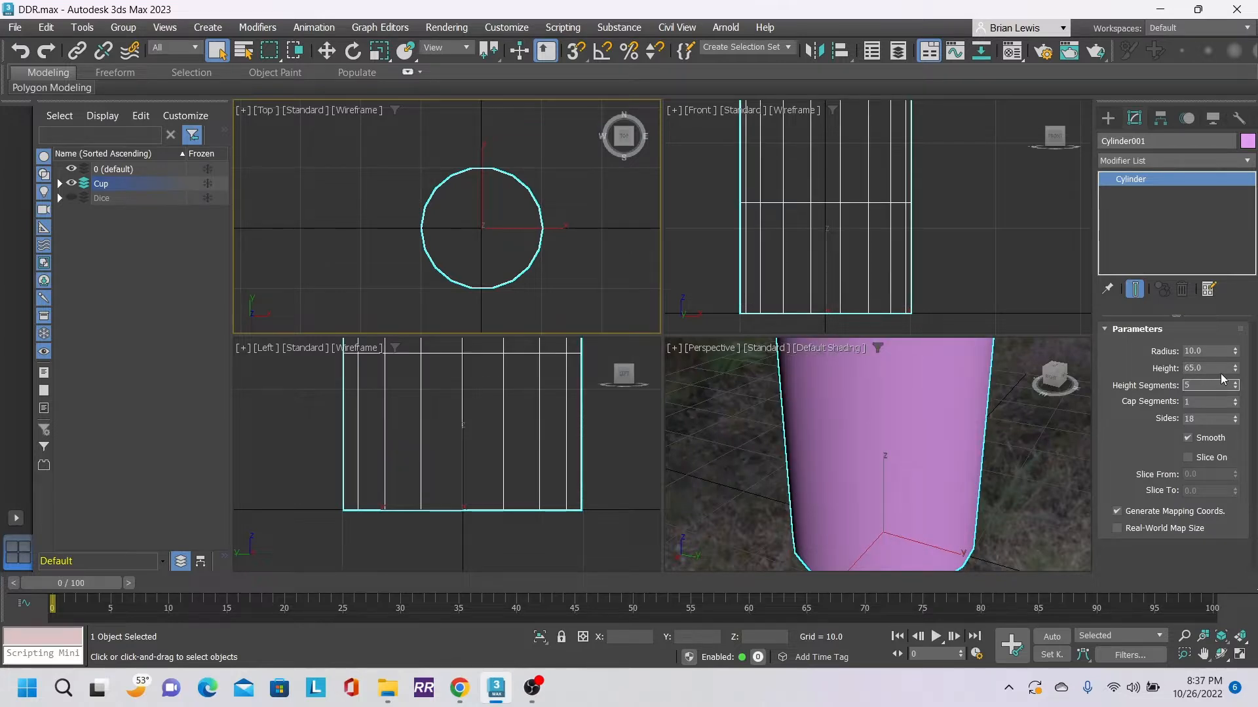
- Reduce the cylinder's height segments to 2
{"action": "left_click", "coordinate": [1236, 389]}
{"action": "left_click", "coordinate": [1236, 388]}
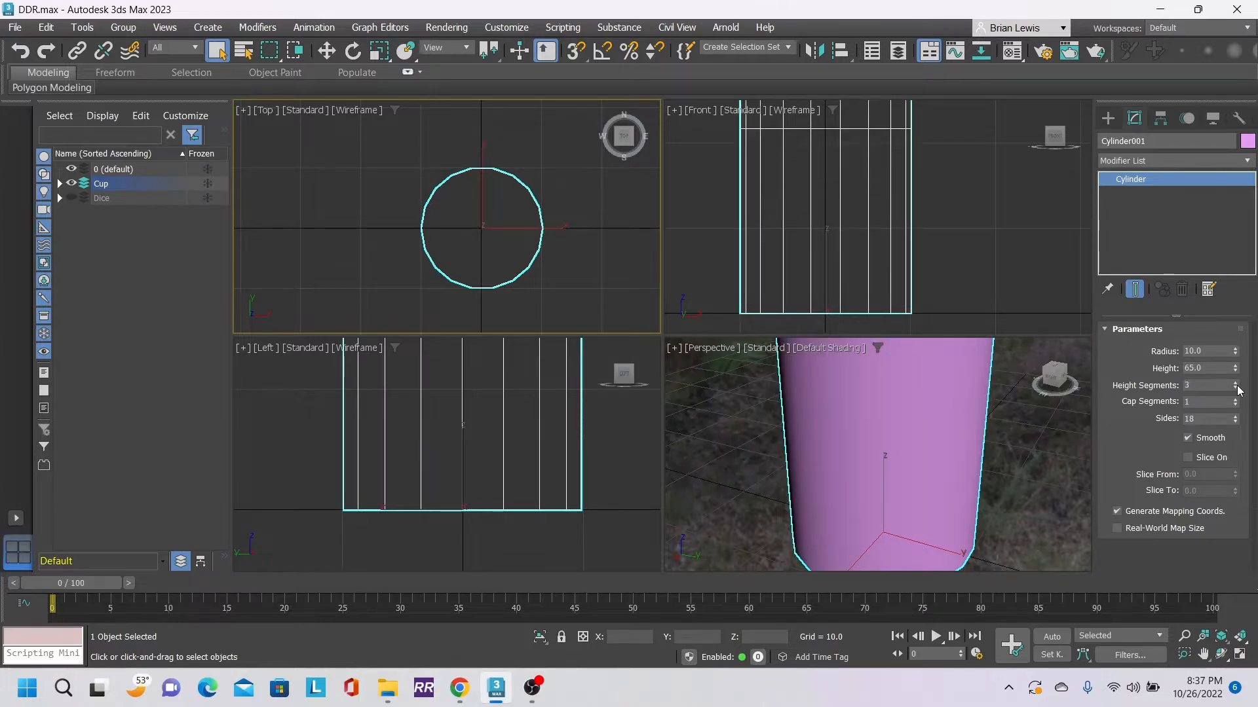
{"action": "left_click", "coordinate": [1236, 389]}
{"action": "scroll", "coordinate": [981, 229], "scroll_direction": "down", "scroll_amount": 5}
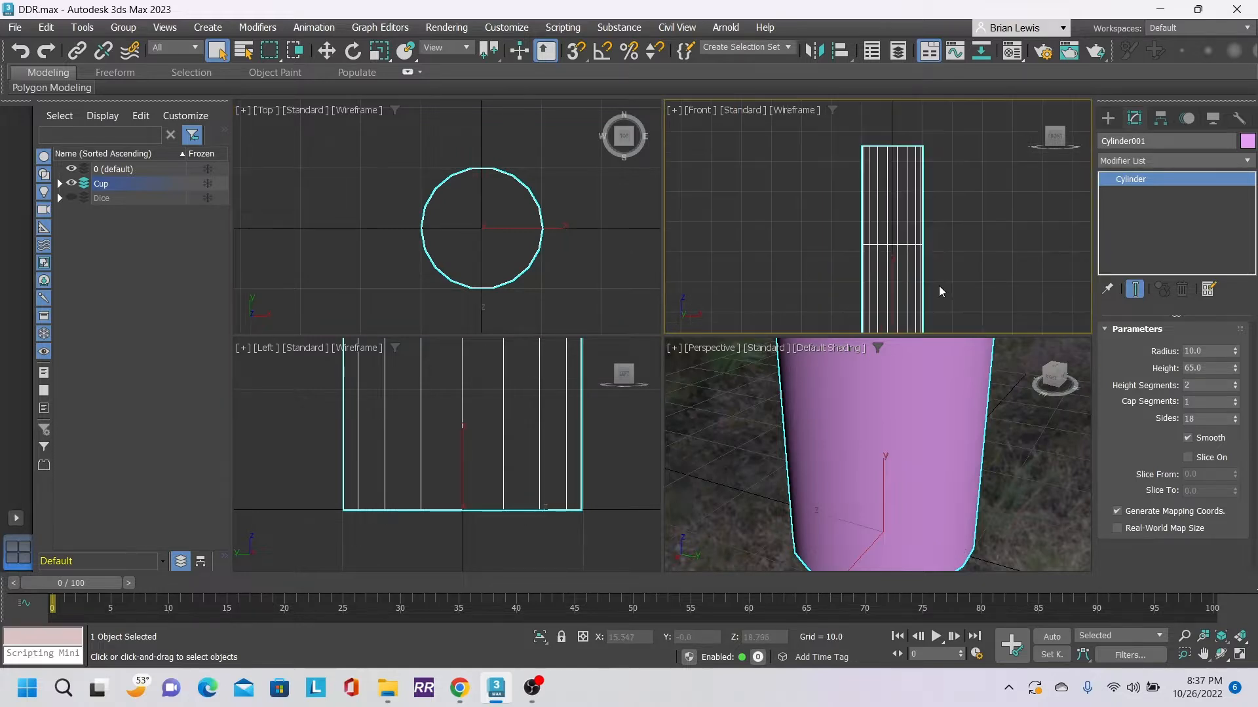
{"action": "middle_click_drag", "start_coordinate": [938, 286], "coordinate": [930, 253]}
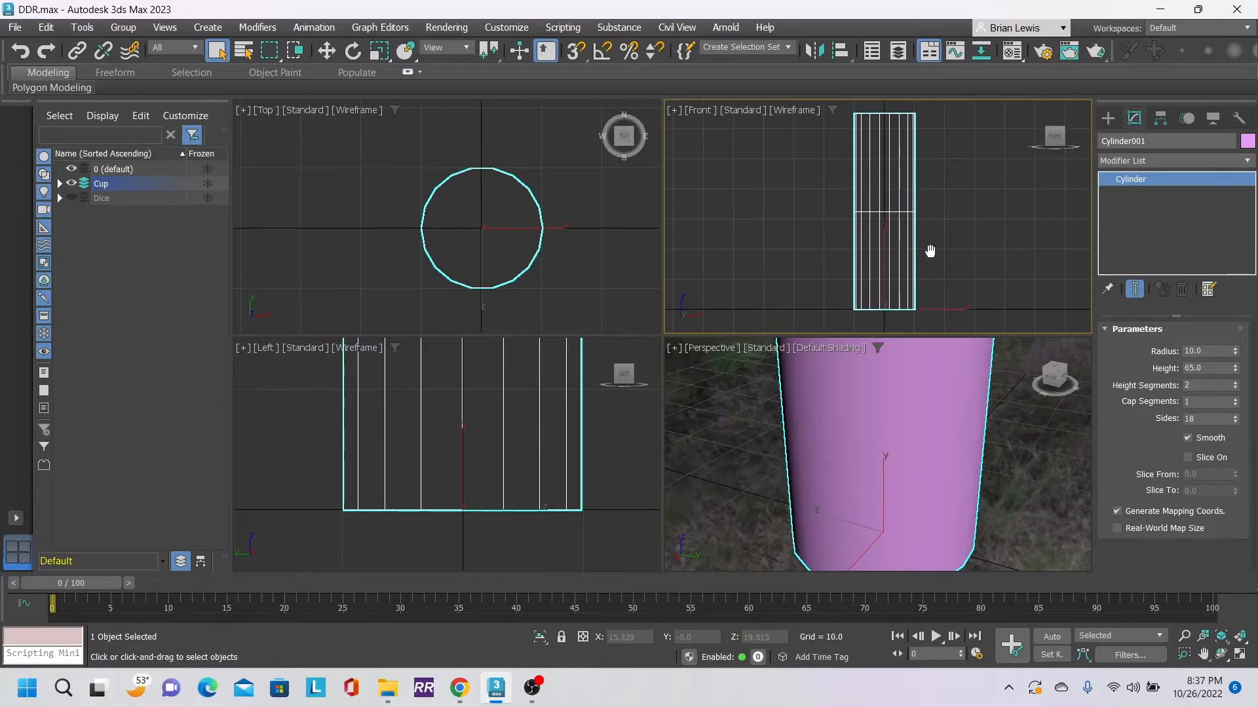
- Try a radius of 20 on the cylinder, then set the radius to 15
{"action": "double_click", "coordinate": [1192, 351]}
{"action": "type", "text": "20"}
{"action": "key", "text": "Tab"}
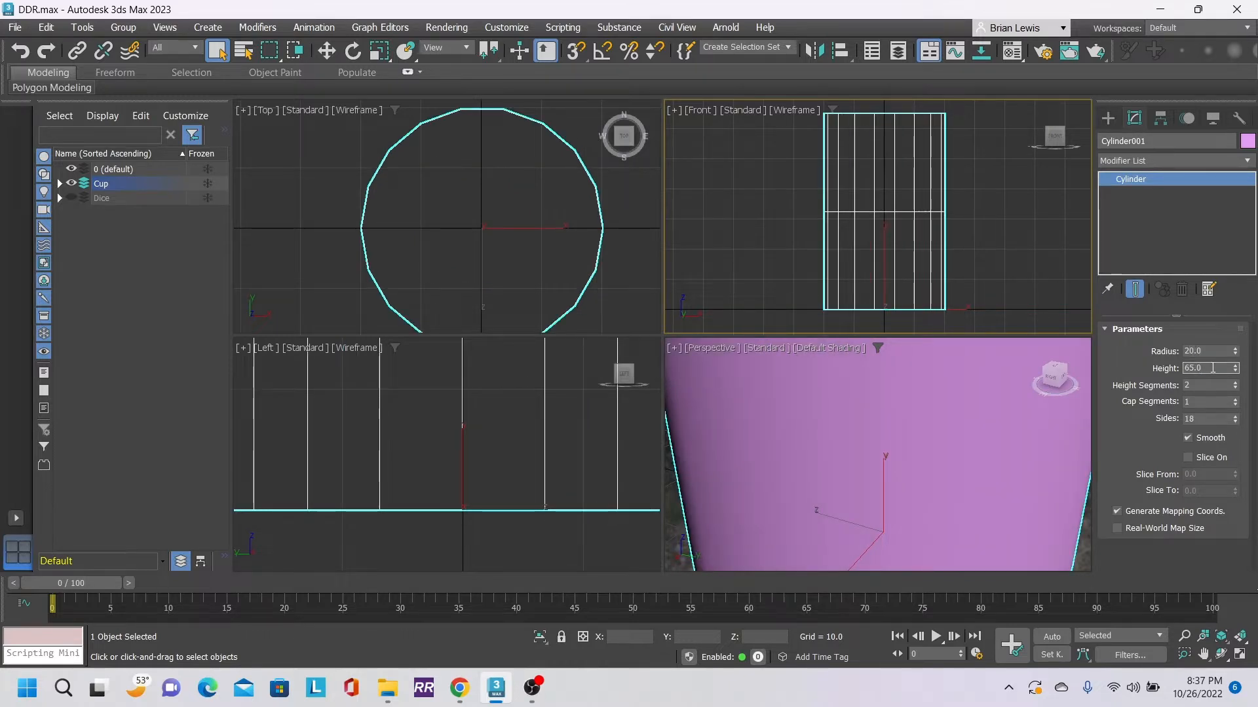
{"action": "double_click", "coordinate": [1212, 351]}
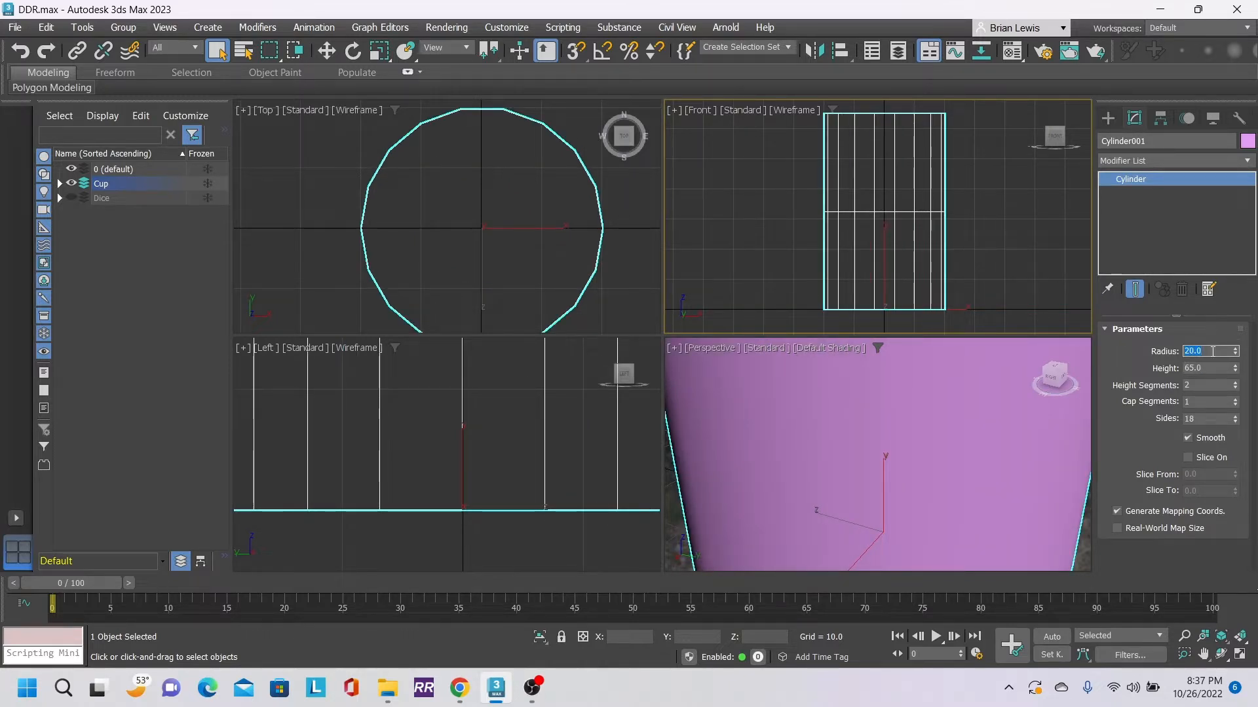
{"action": "type", "text": "15"}
{"action": "key", "text": "Tab"}
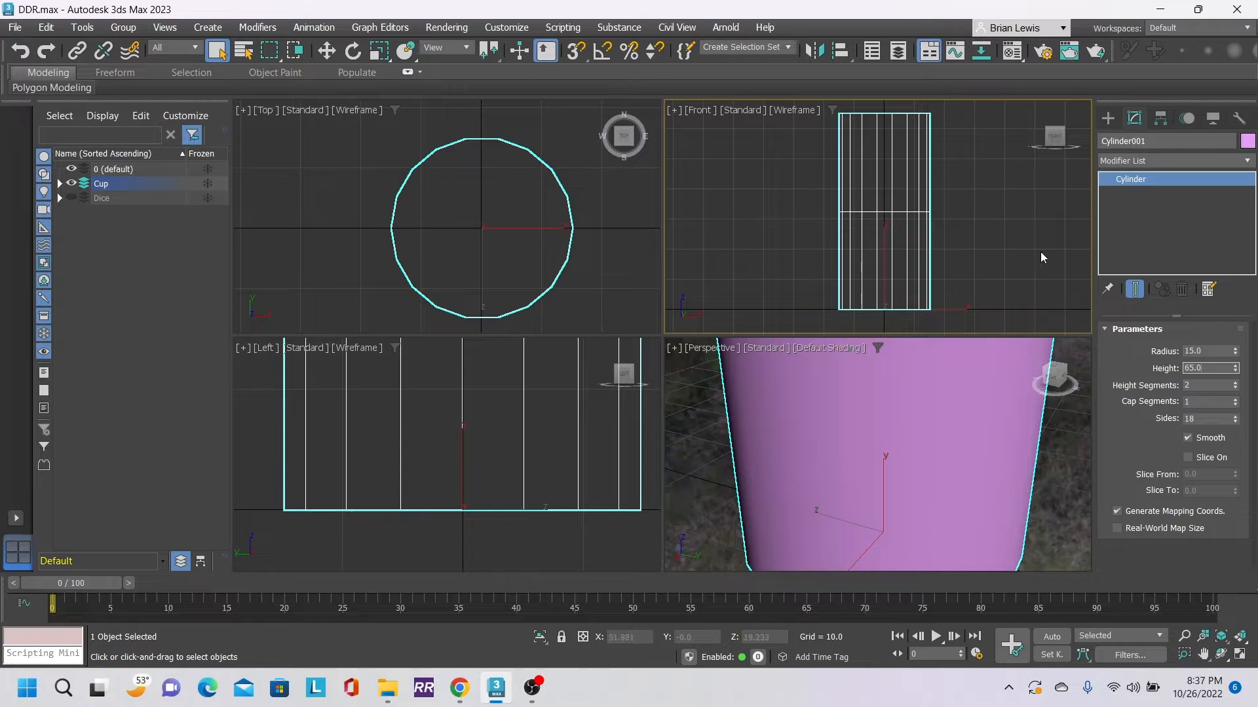
- Set the cylinder's number of sides to 36
{"action": "scroll", "coordinate": [923, 496], "scroll_direction": "down", "scroll_amount": 6}
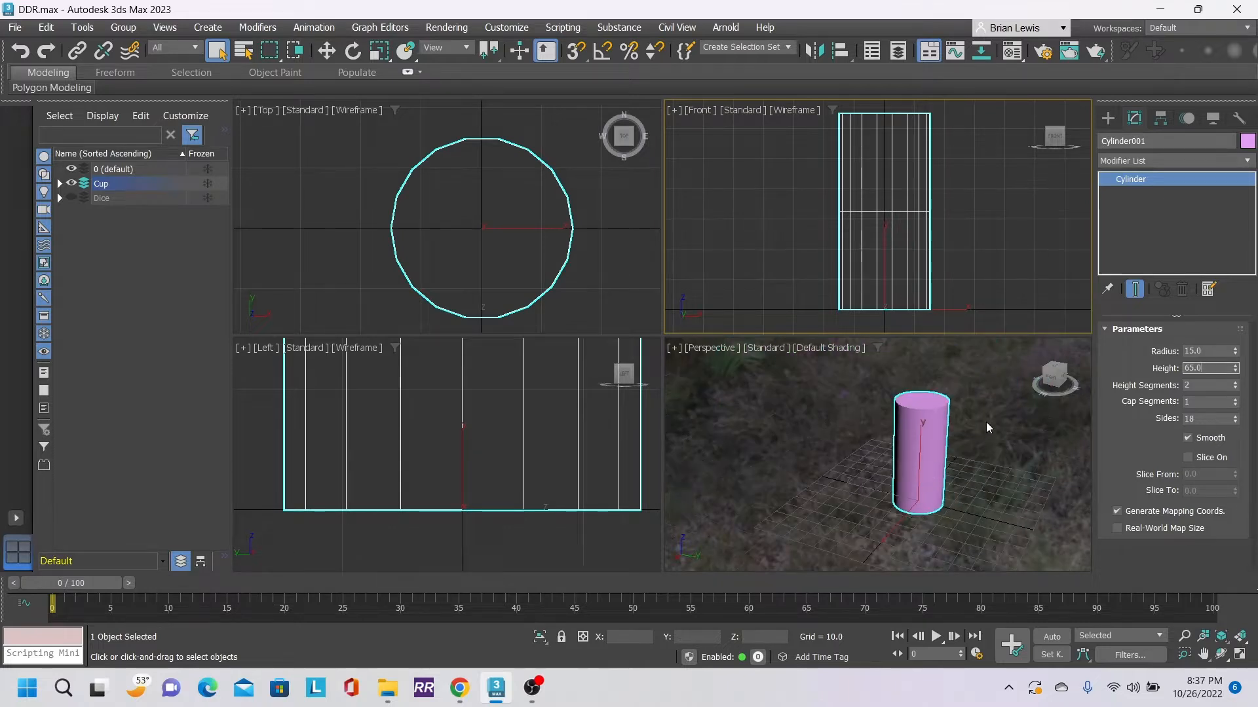
{"action": "scroll", "coordinate": [960, 436], "scroll_direction": "up", "scroll_amount": 6}
{"action": "scroll", "coordinate": [956, 431], "scroll_direction": "down", "scroll_amount": 3}
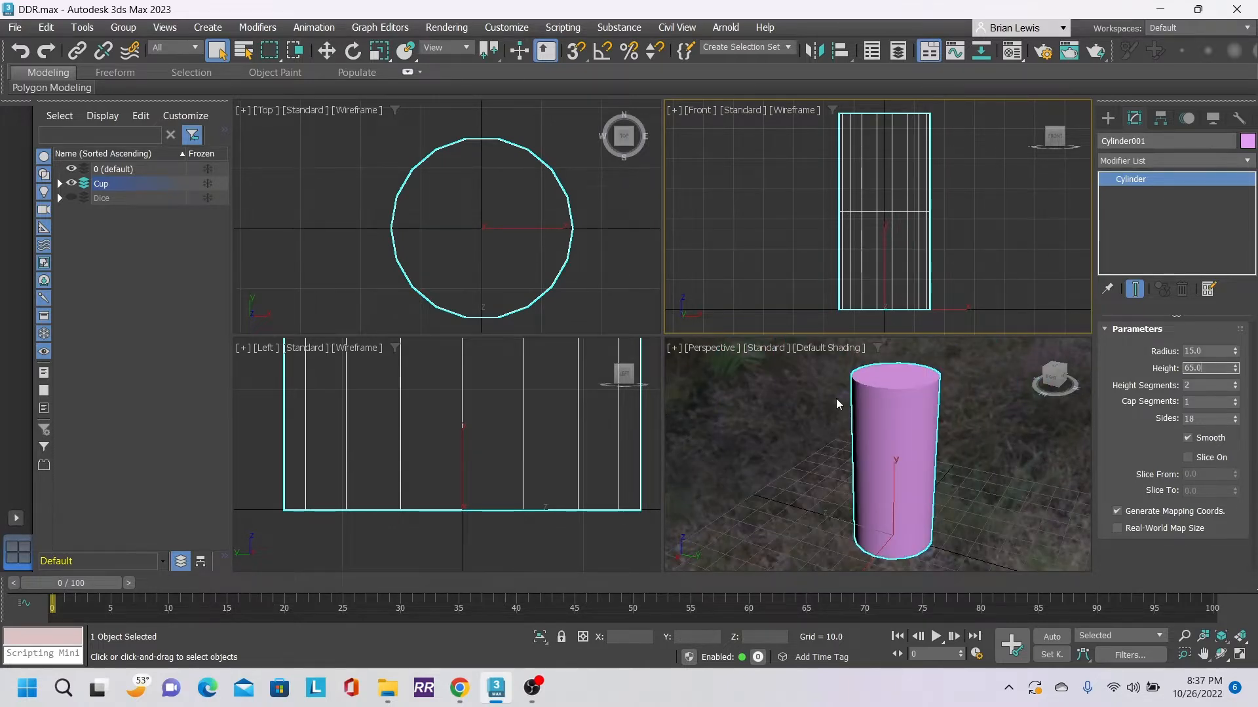
{"action": "scroll", "coordinate": [604, 398], "scroll_direction": "down", "scroll_amount": 6}
{"action": "middle_click_drag", "start_coordinate": [581, 374], "coordinate": [494, 499]}
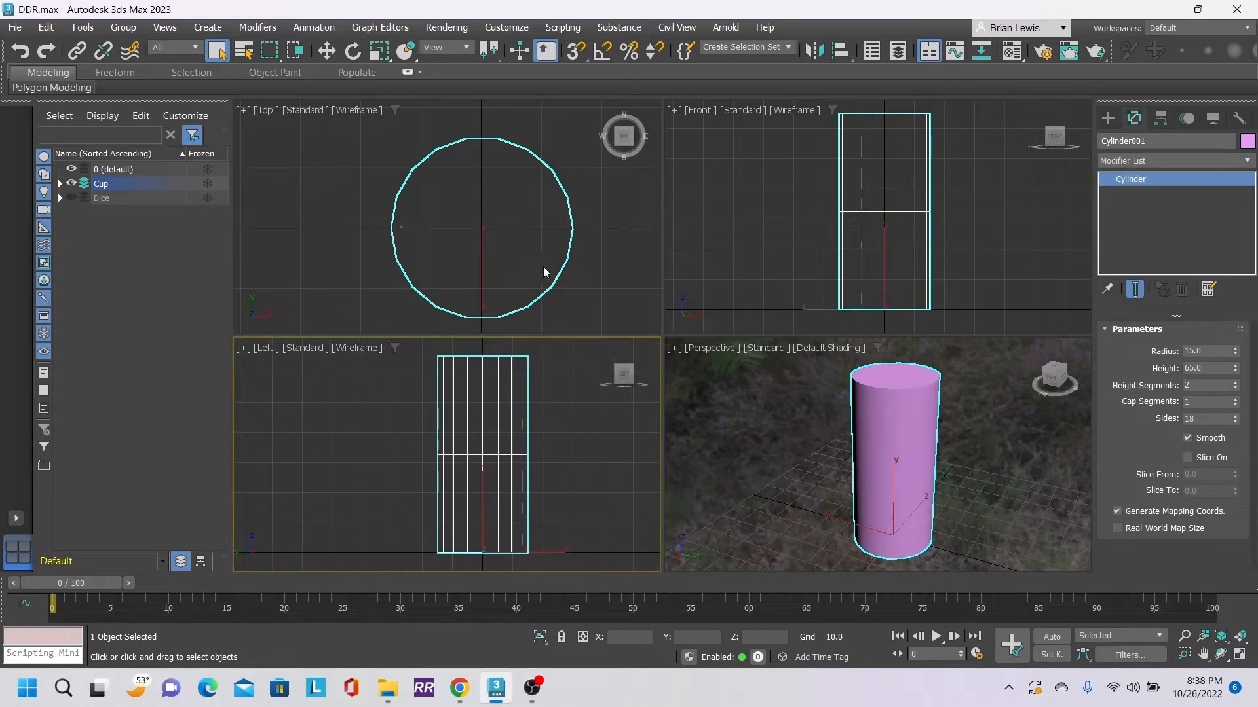
{"action": "middle_click_drag", "start_coordinate": [544, 272], "coordinate": [532, 259]}
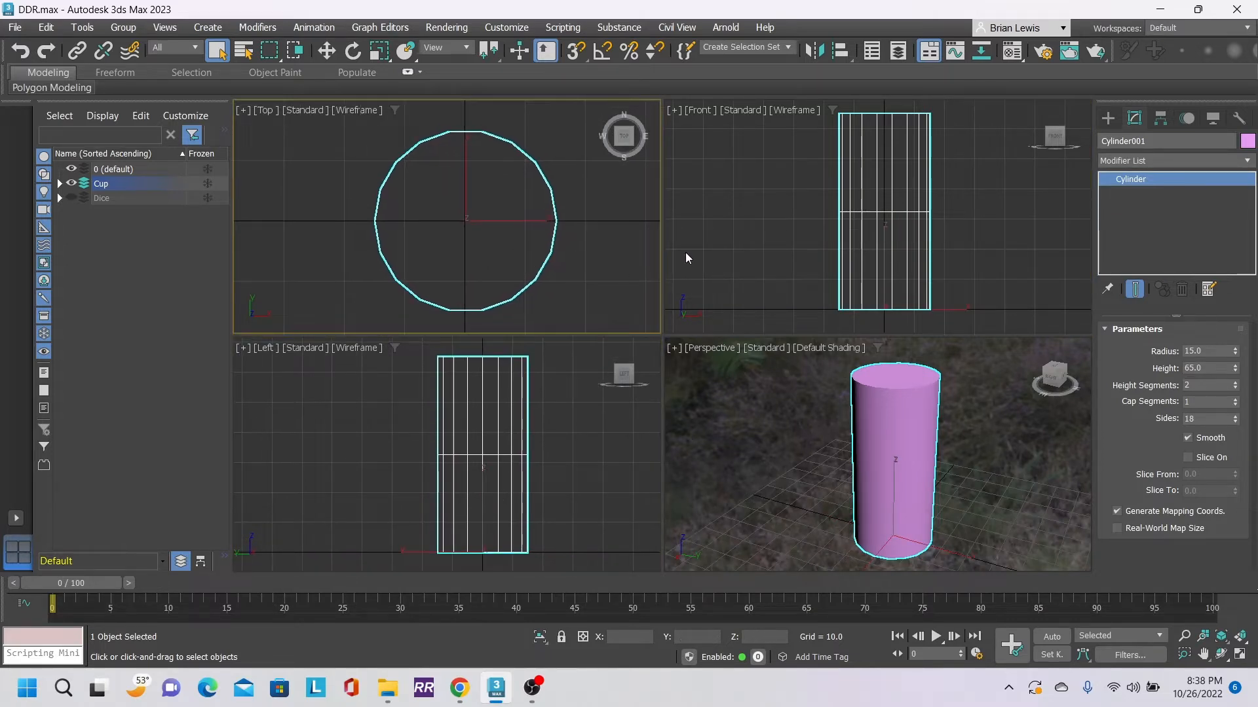
{"action": "double_click", "coordinate": [1222, 420]}
{"action": "type", "text": "36"}
{"action": "key", "text": "Return"}
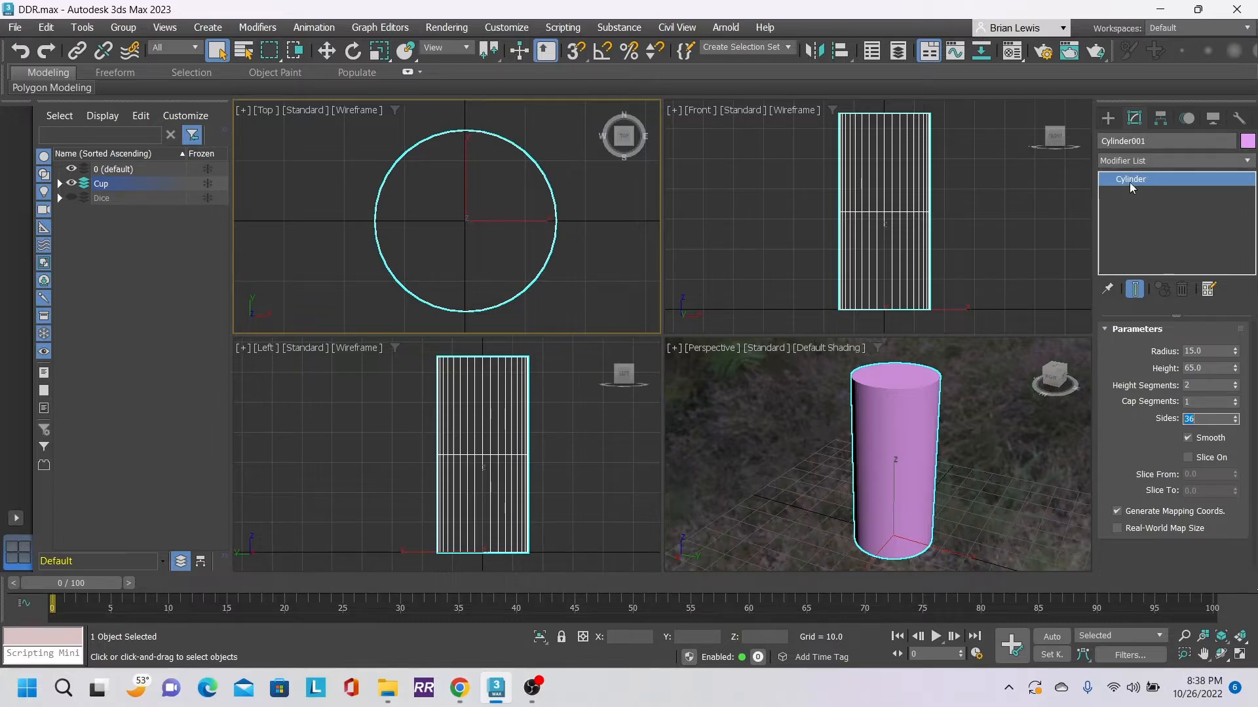
- Clone the cylinder in the Cup layer as an independent copy and set the clone's height segments to 1
{"action": "left_click", "coordinate": [60, 184]}
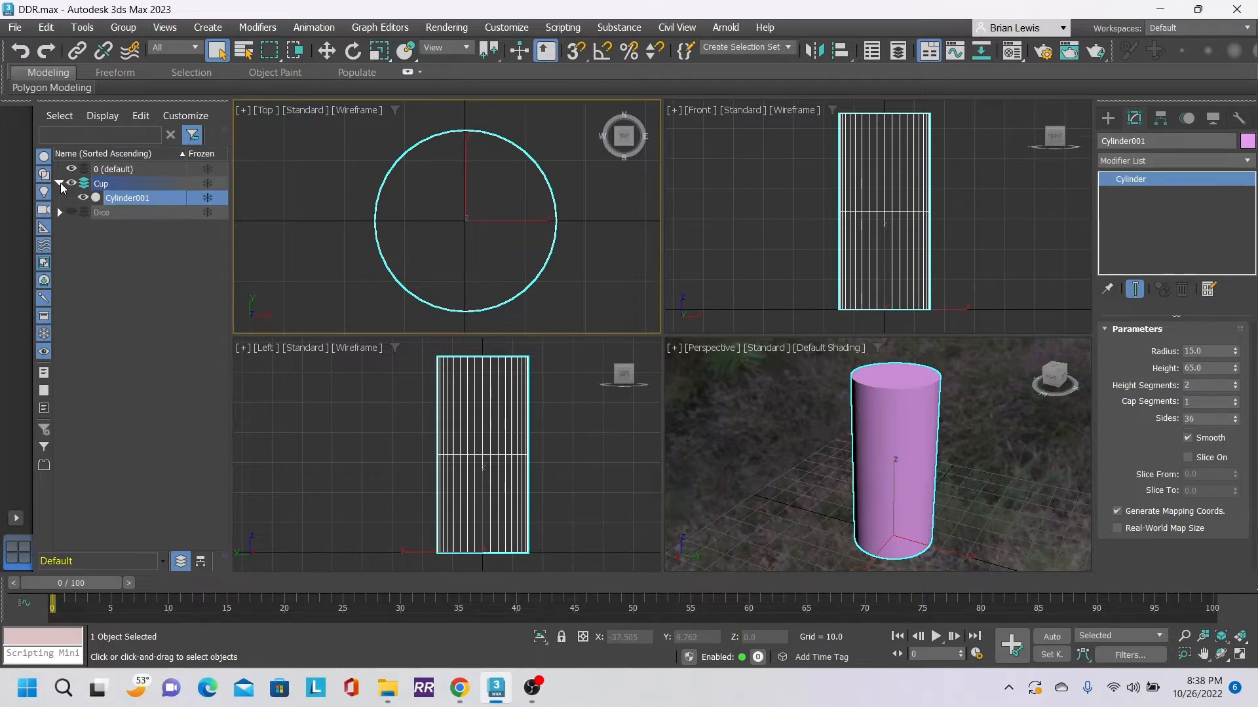
{"action": "right_click", "coordinate": [128, 200]}
{"action": "key", "text": "Escape"}
{"action": "right_click", "coordinate": [129, 198]}
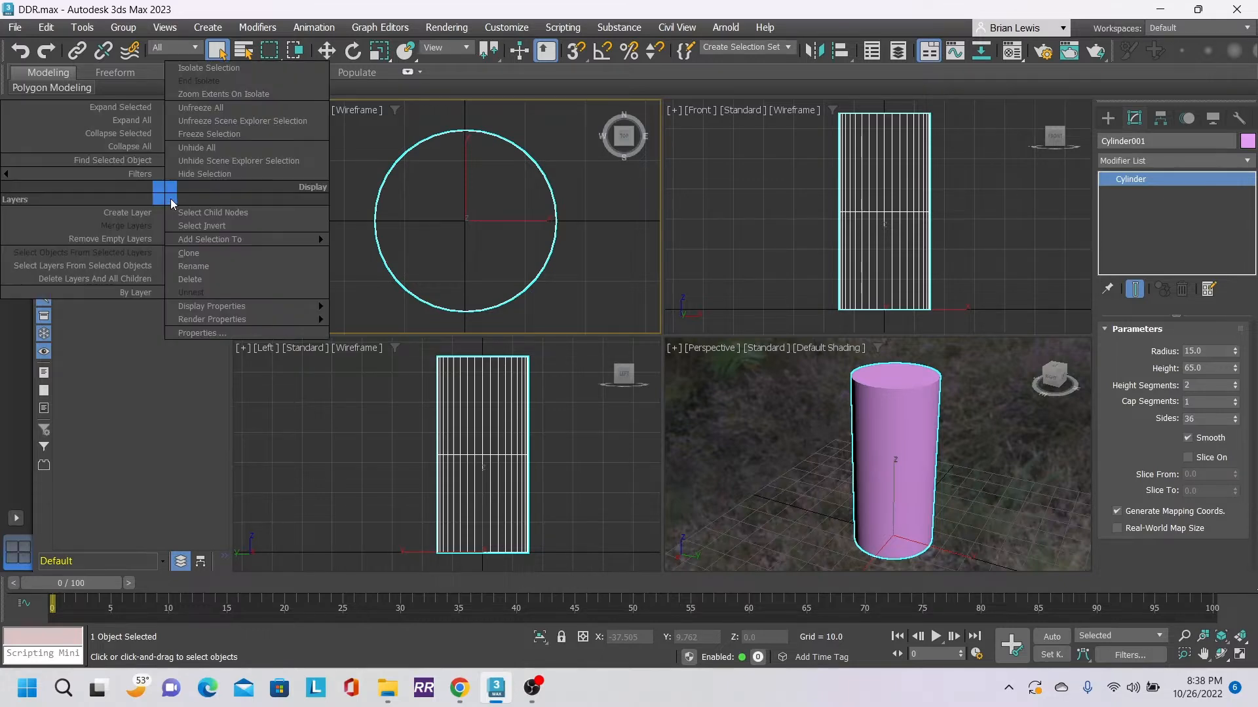
{"action": "left_click", "coordinate": [196, 254]}
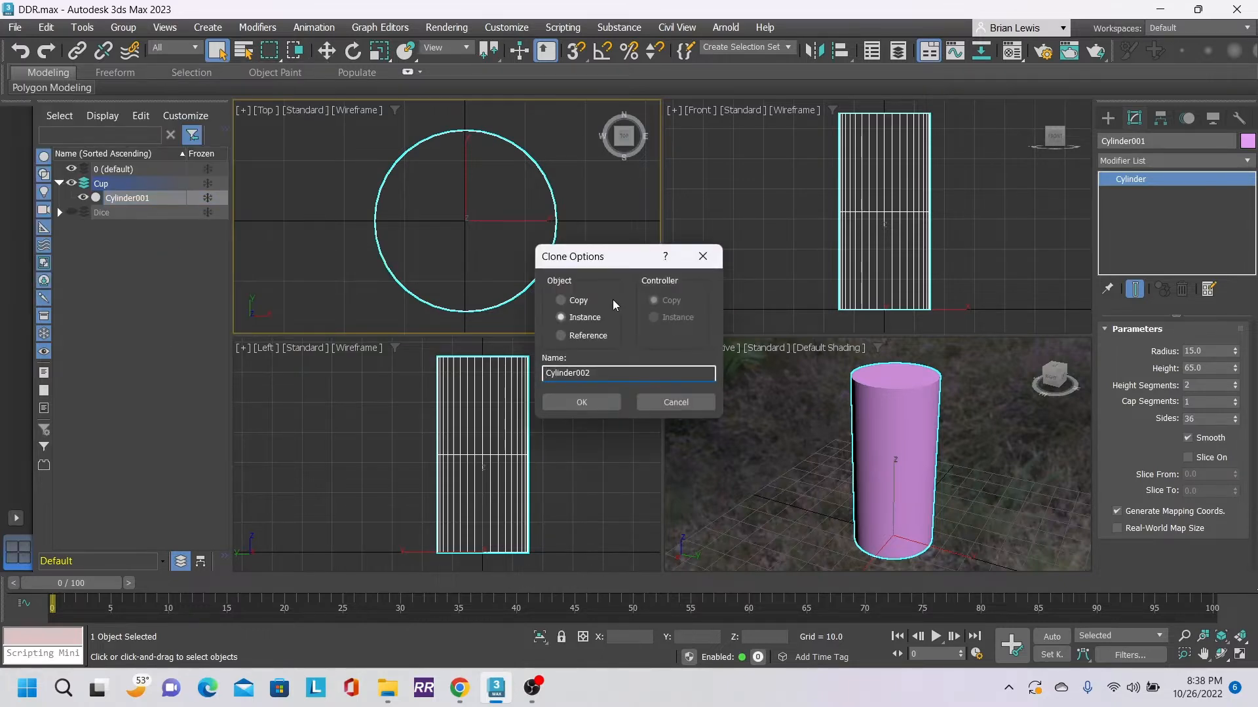
{"action": "left_click", "coordinate": [573, 402]}
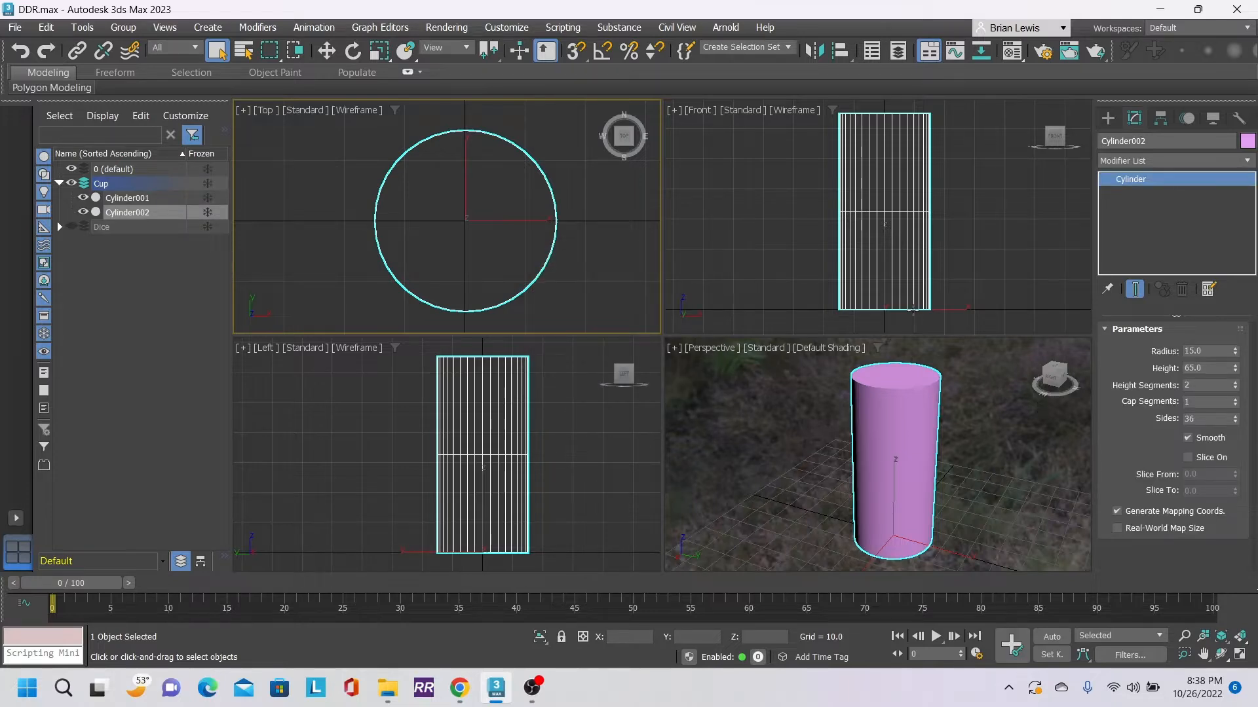
{"action": "left_click", "coordinate": [1236, 388]}
- Move both cylinders to the world origin by setting X, Y and Z to 0, and check the original cylinder's position
{"action": "left_click", "coordinate": [147, 202], "text": "ctrl"}
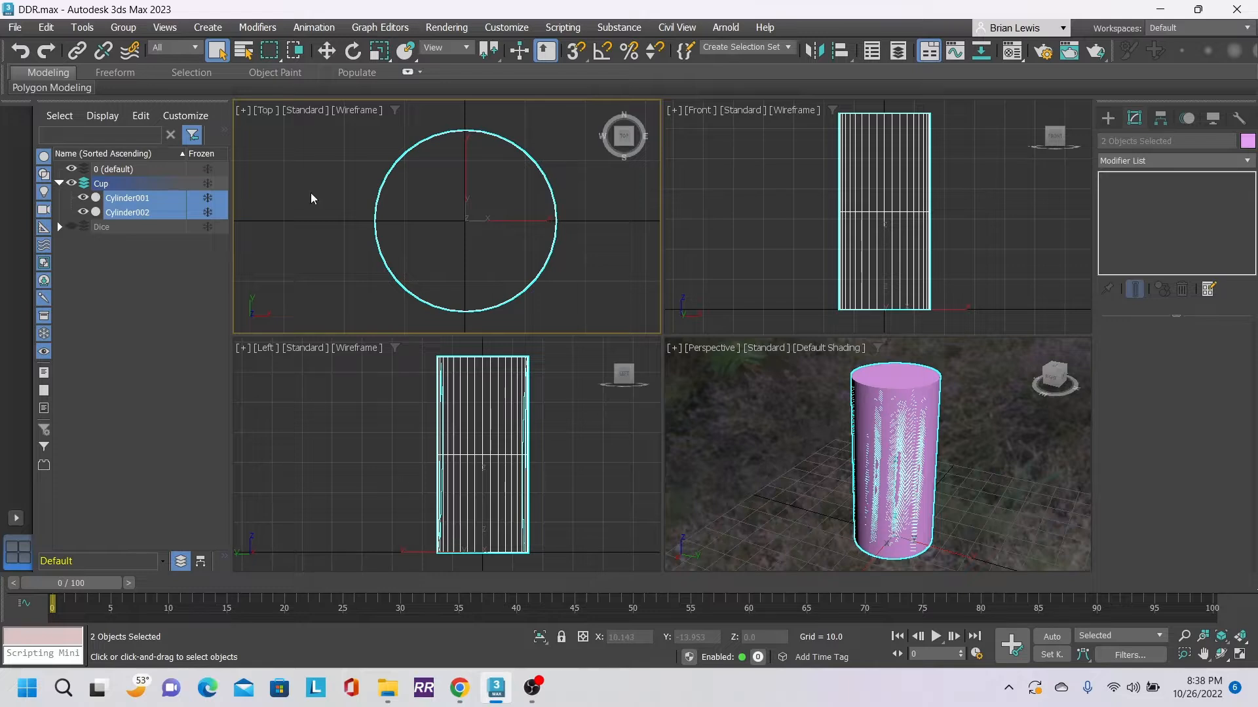
{"action": "left_click", "coordinate": [326, 51]}
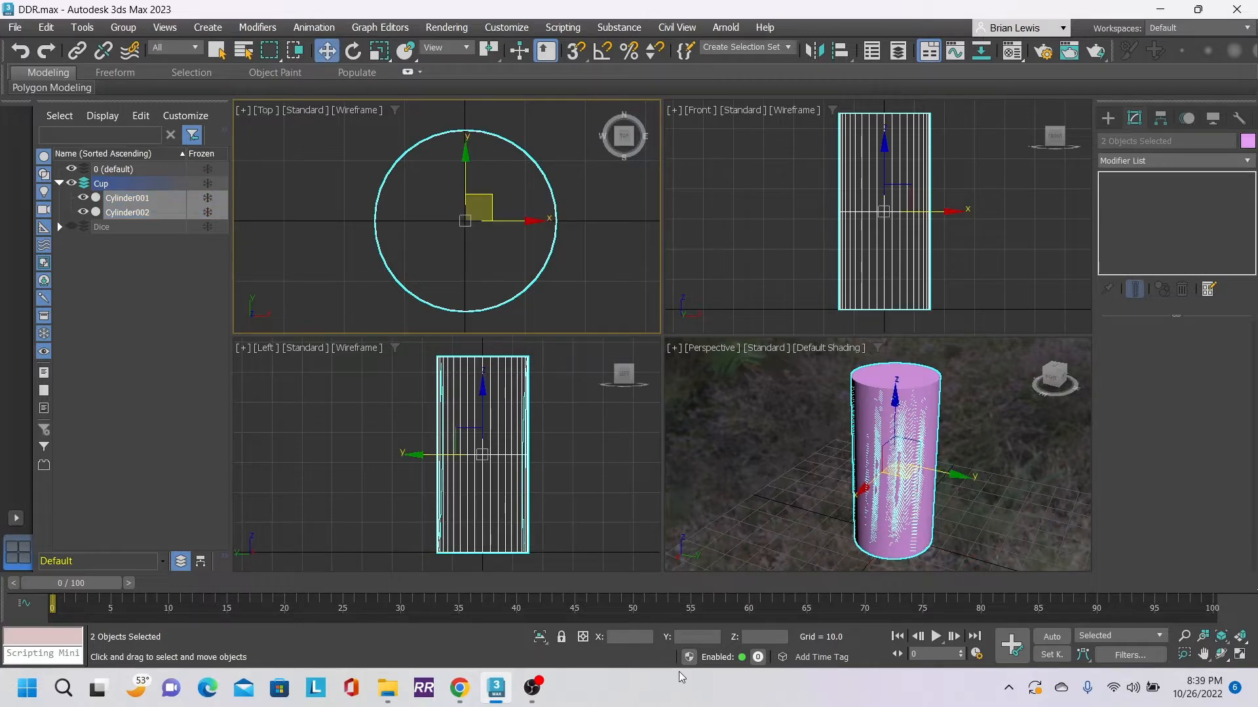
{"action": "type", "text": "0"}
{"action": "key", "text": "Tab"}
{"action": "type", "text": "0"}
{"action": "key", "text": "Tab"}
{"action": "type", "text": "0"}
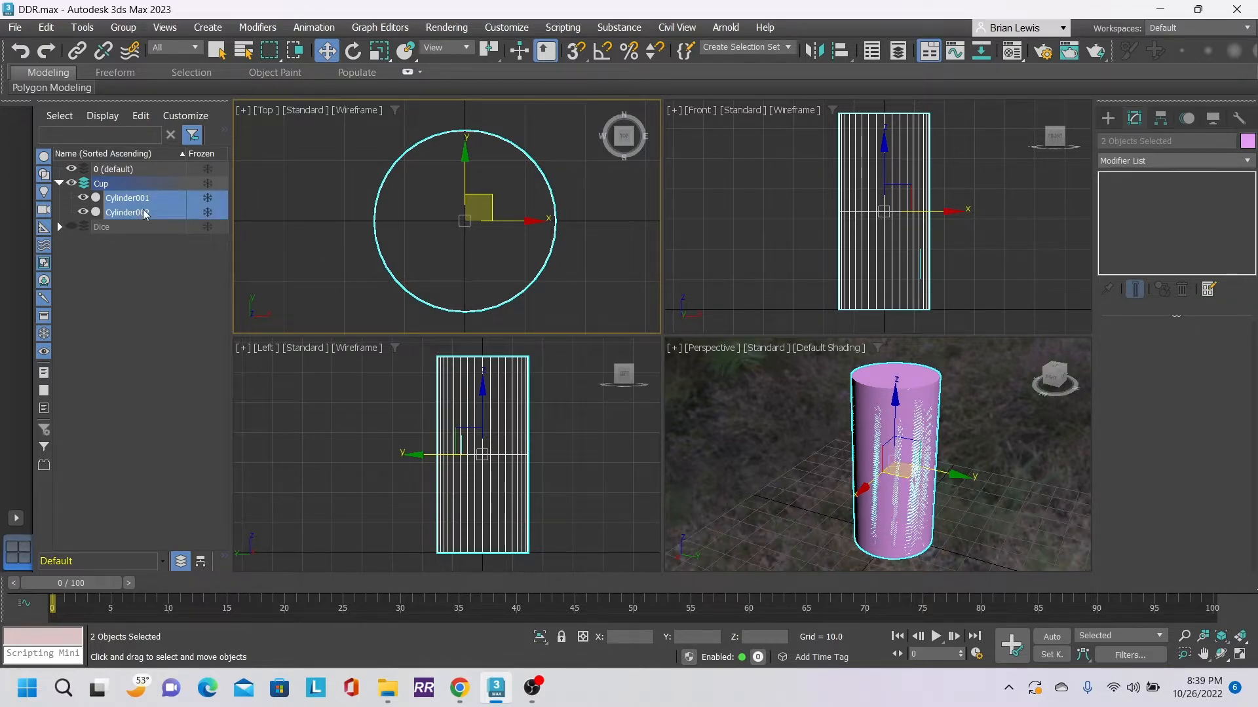
{"action": "left_click", "coordinate": [167, 238]}
{"action": "left_click", "coordinate": [153, 203]}
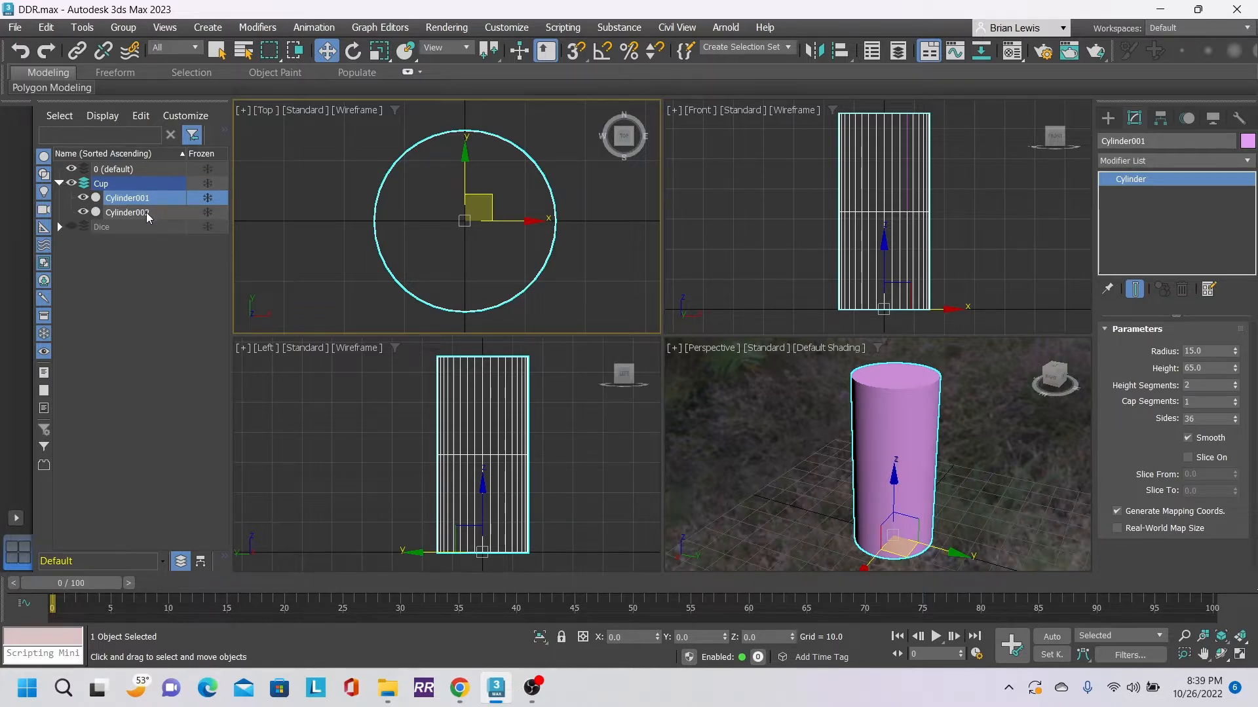
- Raise the cloned cylinder about 3.46 units along Z and set its radius to 14.5
{"action": "left_click", "coordinate": [146, 212]}
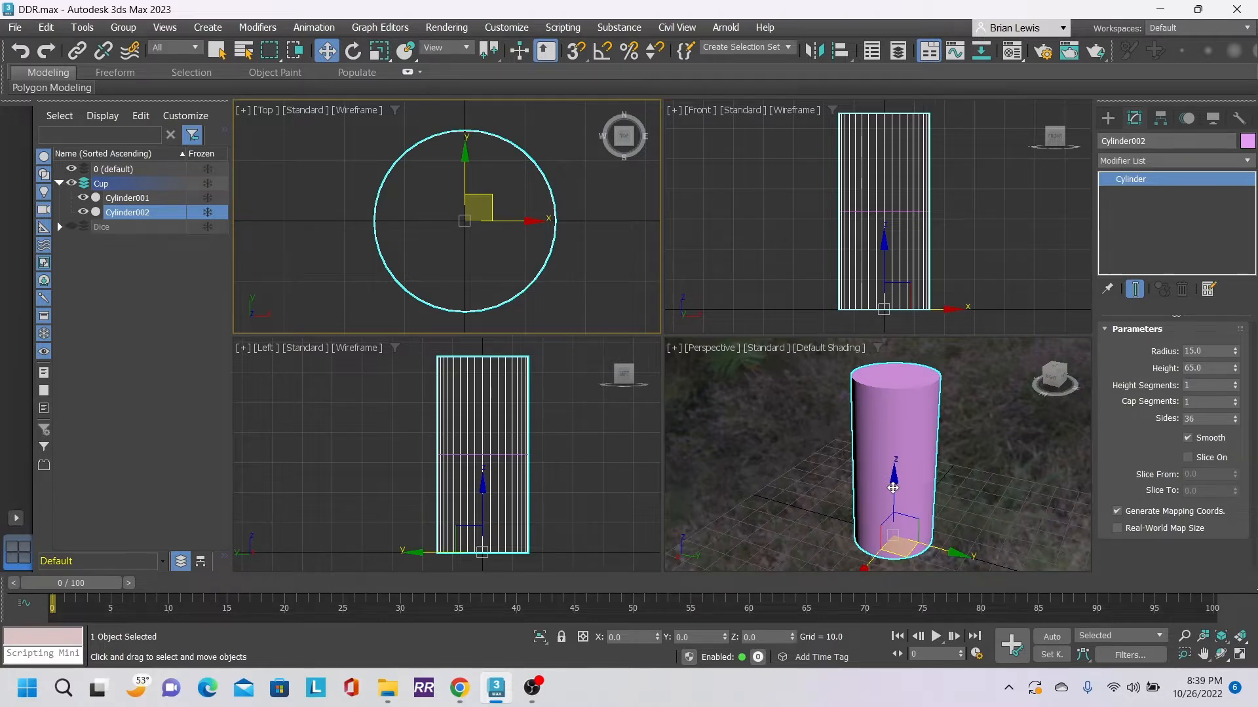
{"action": "left_click_drag", "start_coordinate": [893, 488], "coordinate": [892, 481]}
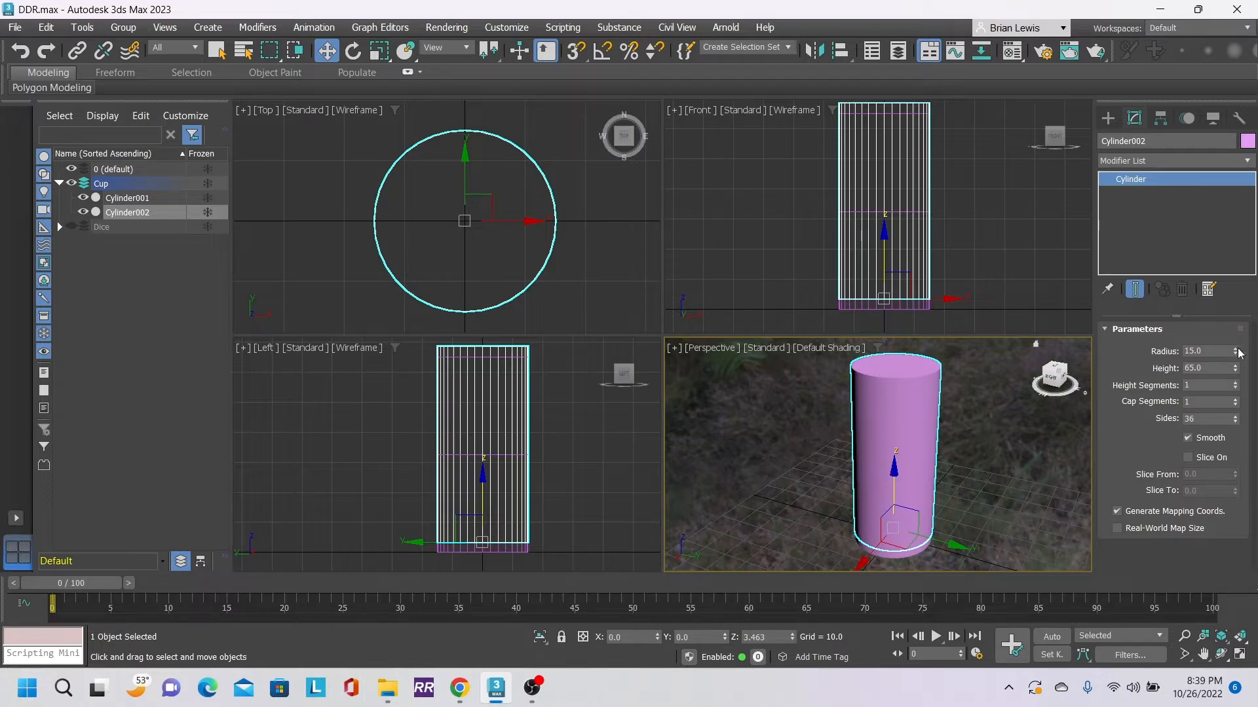
{"action": "left_click", "coordinate": [1192, 351]}
{"action": "type", "text": "14.5"}
{"action": "key", "text": "Return"}
{"action": "left_click", "coordinate": [1192, 350]}
{"action": "key", "text": "BackSpace"}
{"action": "type", "text": "4.5"}
{"action": "key", "text": "Return"}
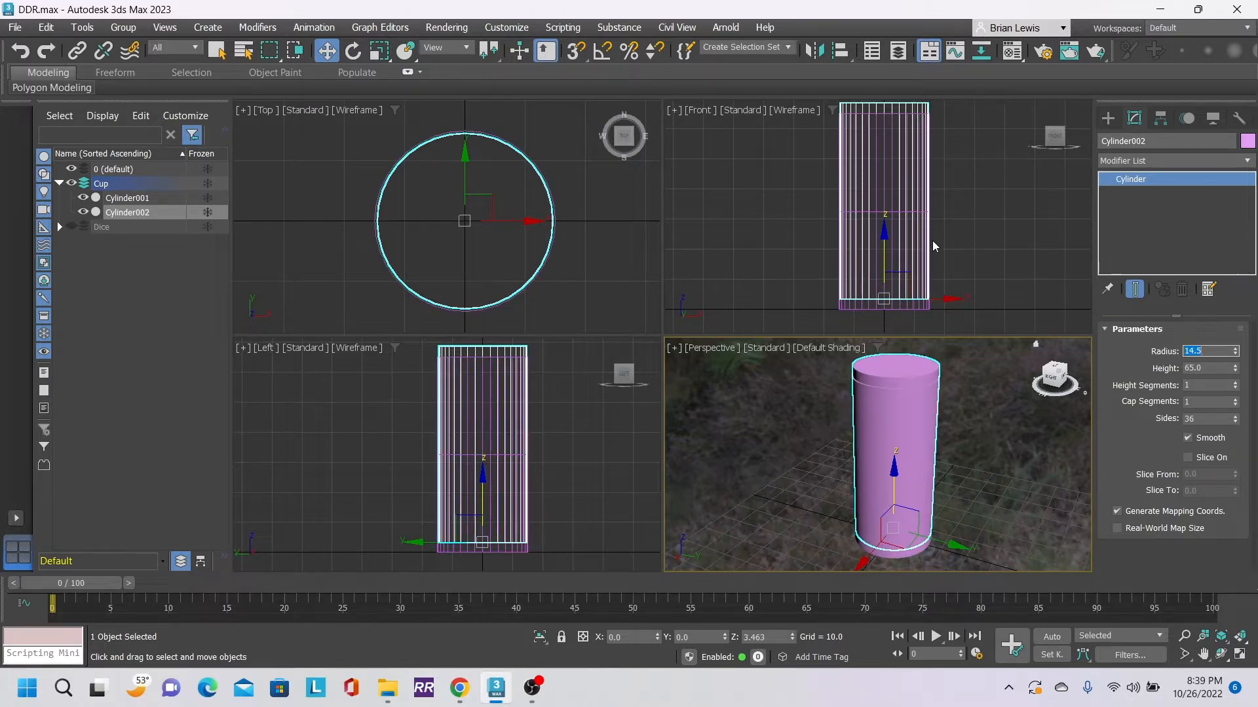
- Set the inner cylinder's radius to 14 to thicken the cup wall
{"action": "scroll", "coordinate": [933, 241], "scroll_direction": "up", "scroll_amount": 5}
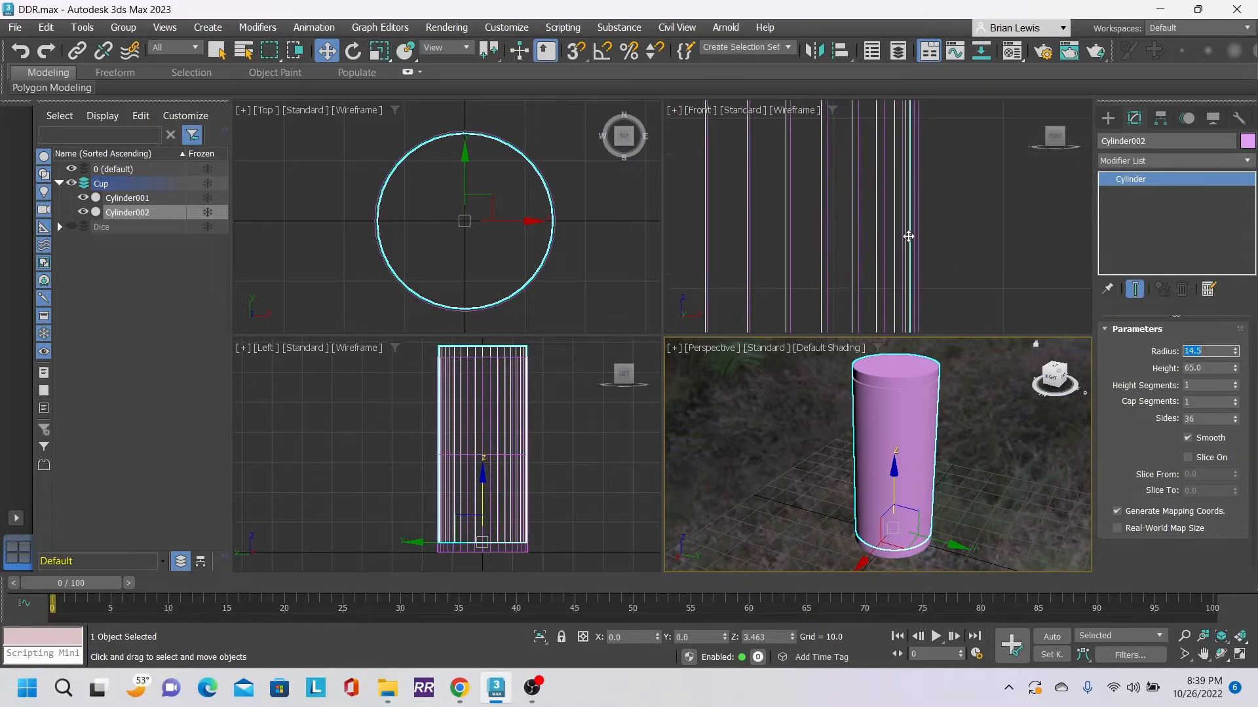
{"action": "scroll", "coordinate": [517, 435], "scroll_direction": "up", "scroll_amount": 5}
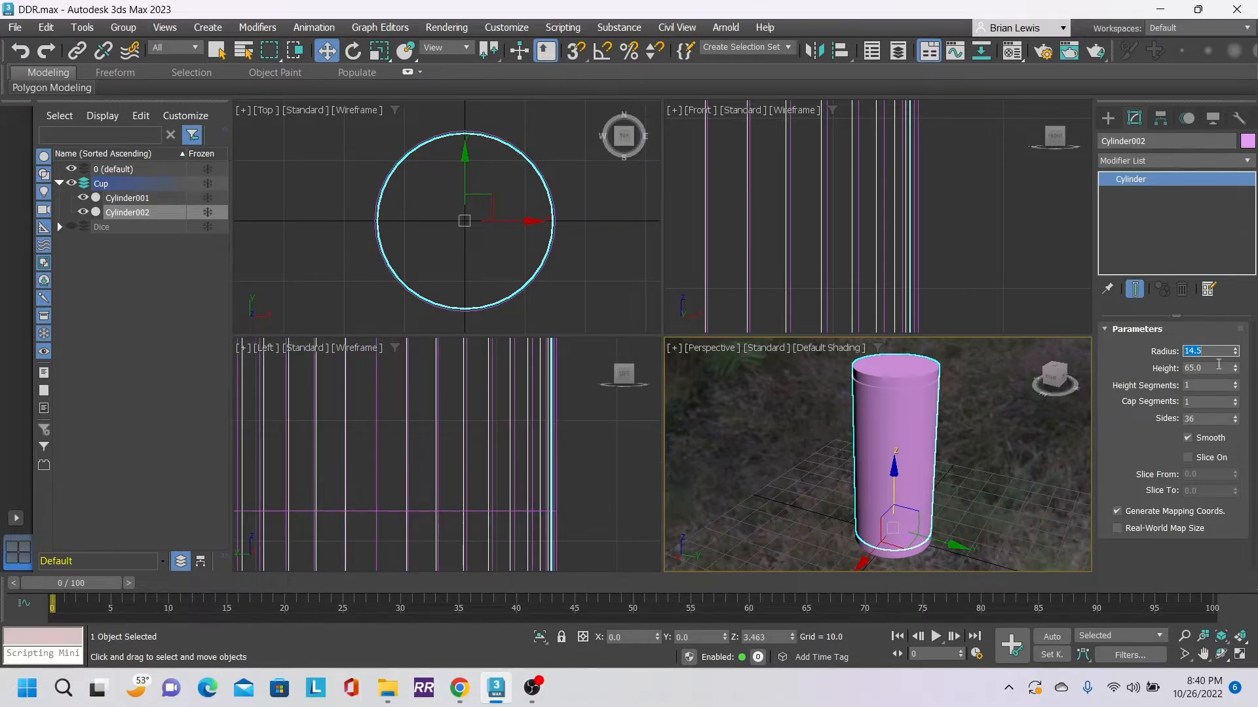
{"action": "left_click", "coordinate": [1200, 351]}
{"action": "key", "text": "Return"}
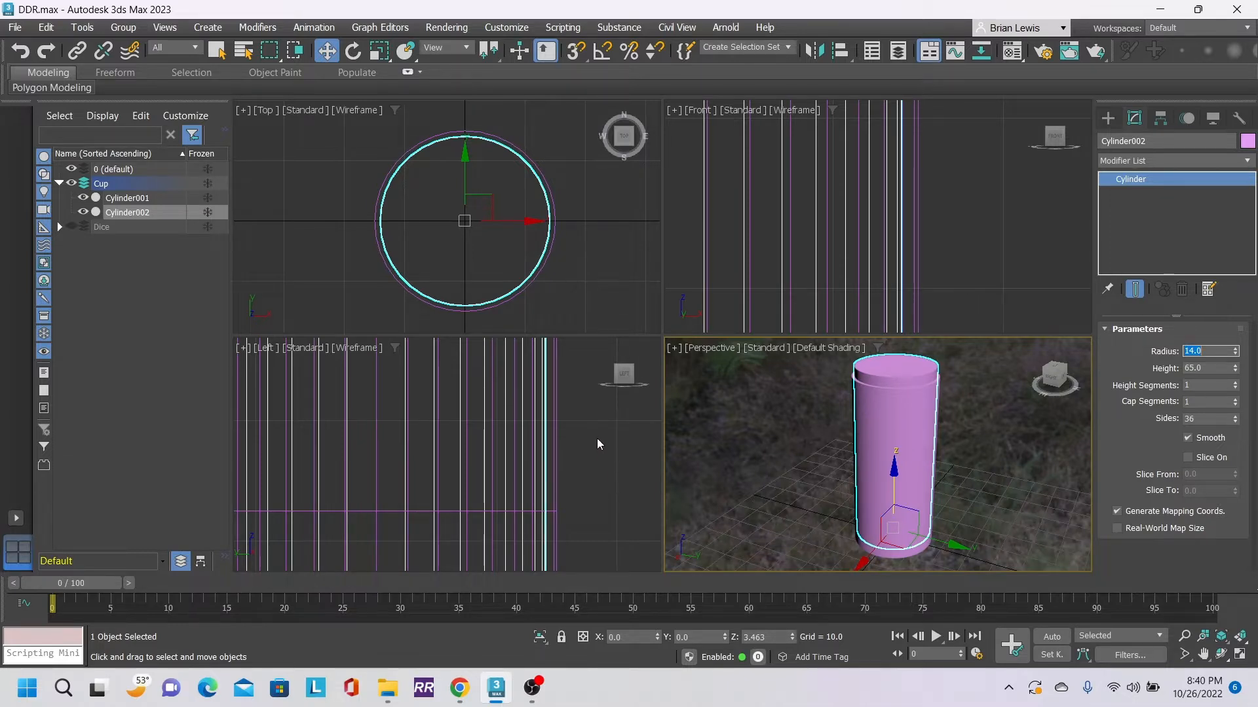
- Set the inner cylinder's Z position to 3.5 and check the gap at the cup's base and rim
{"action": "scroll", "coordinate": [596, 433], "scroll_direction": "down", "scroll_amount": 5}
{"action": "middle_click_drag", "start_coordinate": [601, 474], "coordinate": [589, 456]}
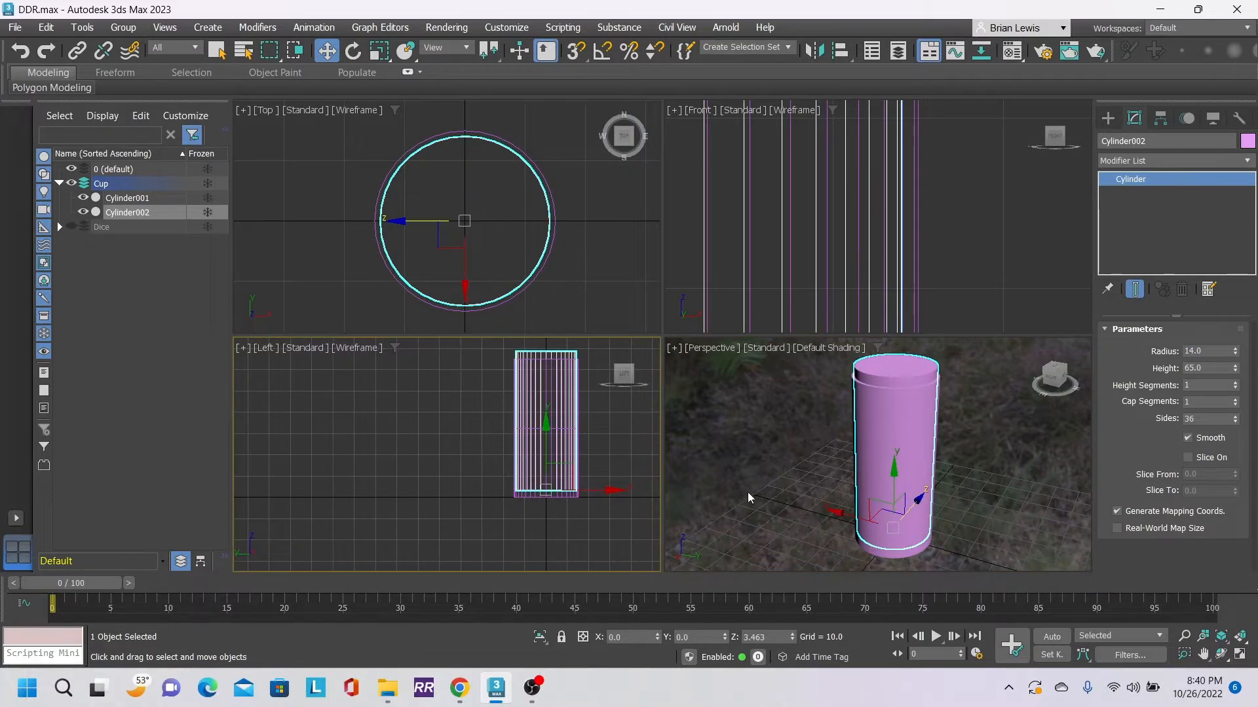
{"action": "scroll", "coordinate": [890, 327], "scroll_direction": "down", "scroll_amount": 5}
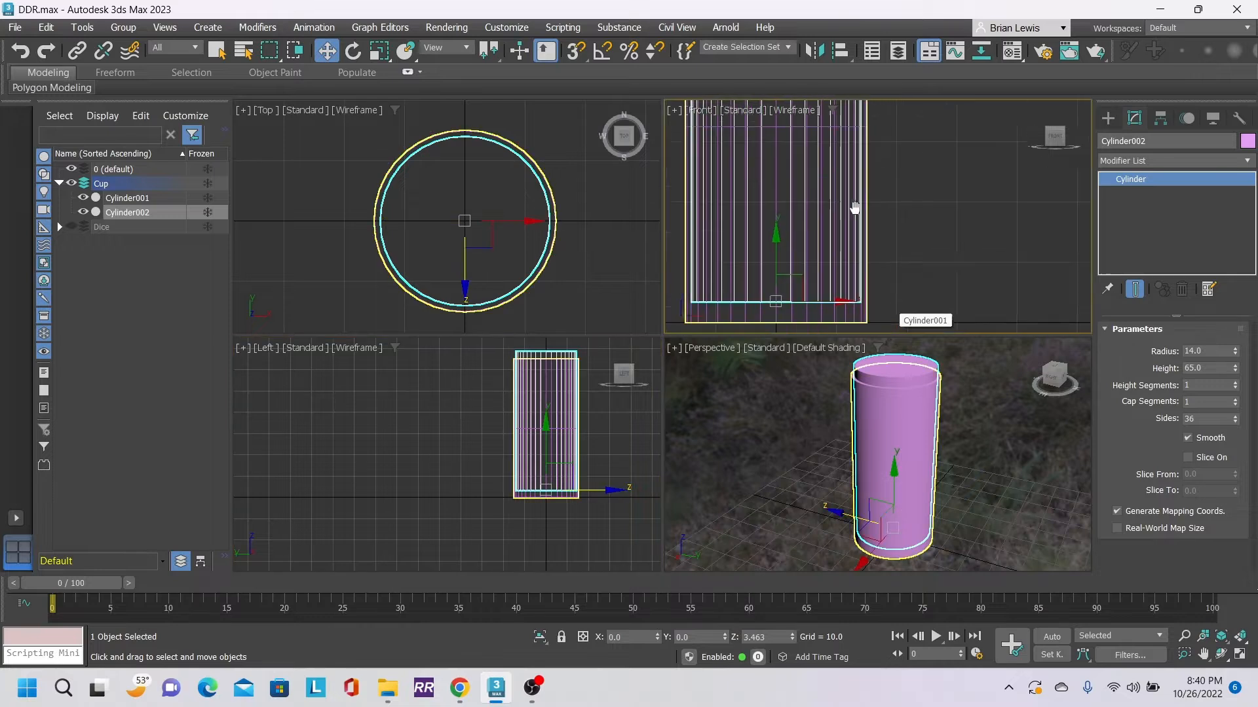
{"action": "double_click", "coordinate": [763, 637]}
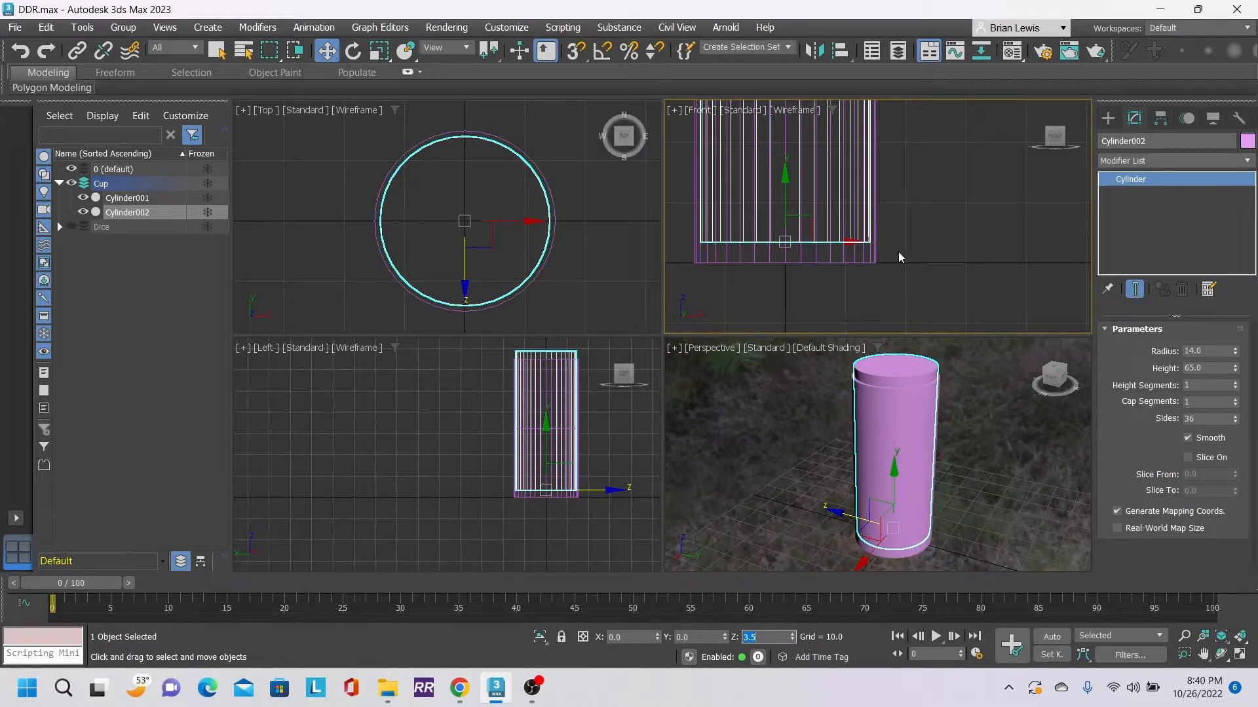
{"action": "middle_click_drag", "start_coordinate": [911, 182], "coordinate": [919, 419]}
{"action": "scroll", "coordinate": [948, 211], "scroll_direction": "down", "scroll_amount": 2}
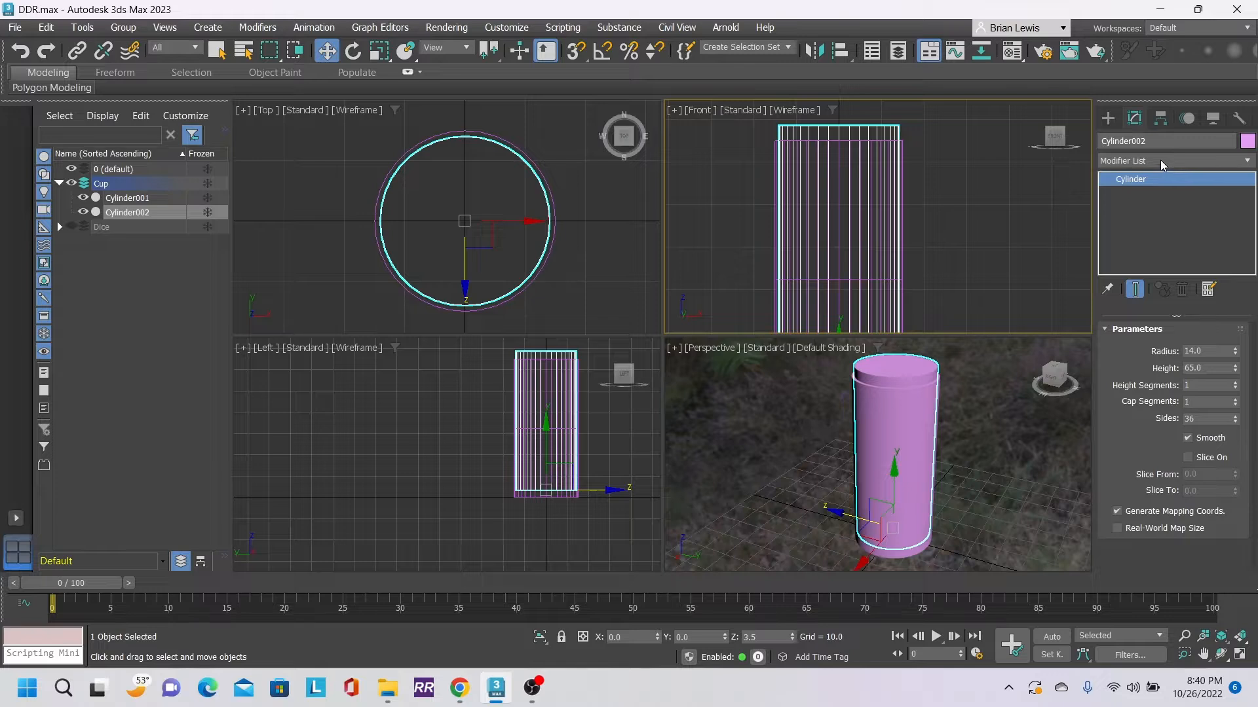
- Create a ChamferCyl about 14.8 in radius and 7.3 high, centred on the cup, and raise it to about Z 61.7
{"action": "left_click", "coordinate": [1106, 123]}
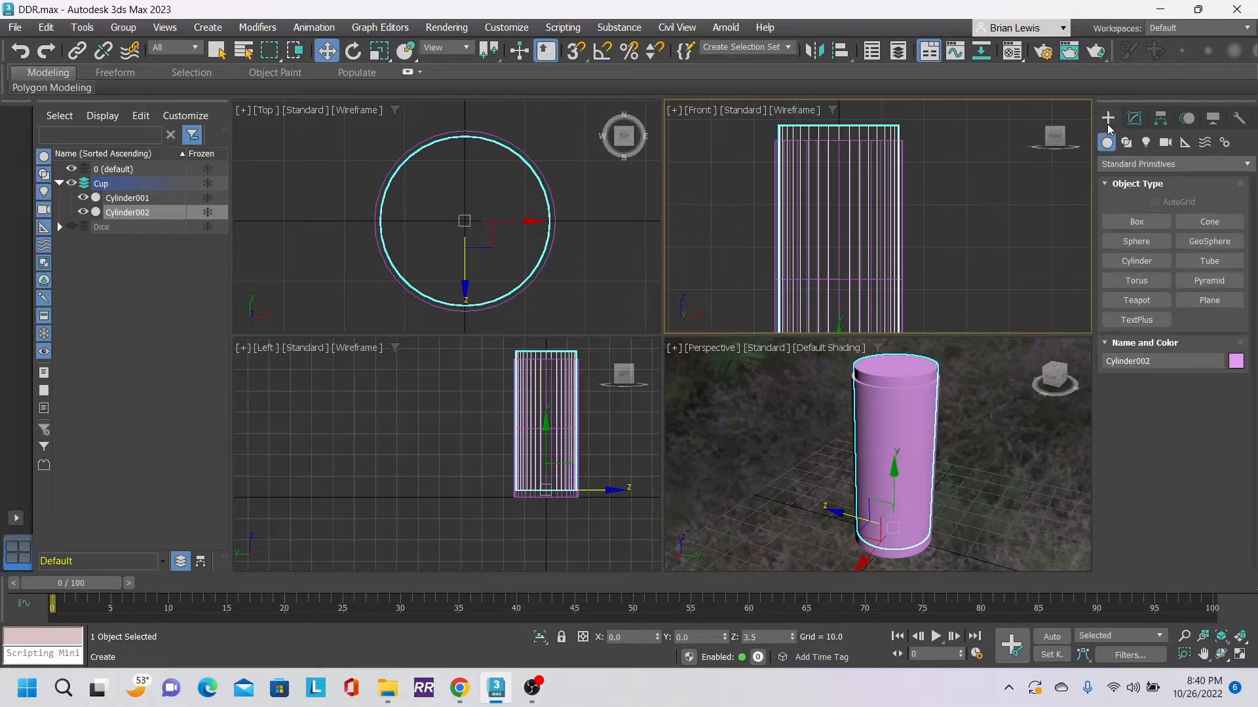
{"action": "left_click", "coordinate": [1185, 164]}
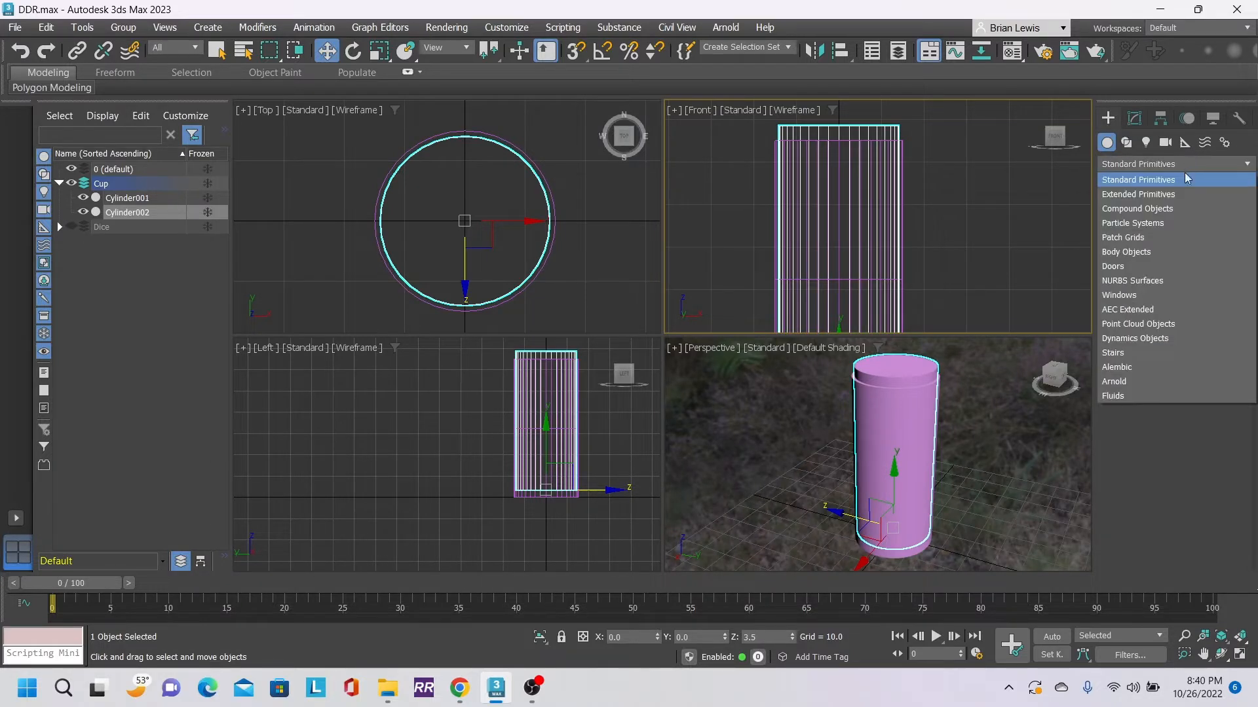
{"action": "left_click", "coordinate": [1180, 192]}
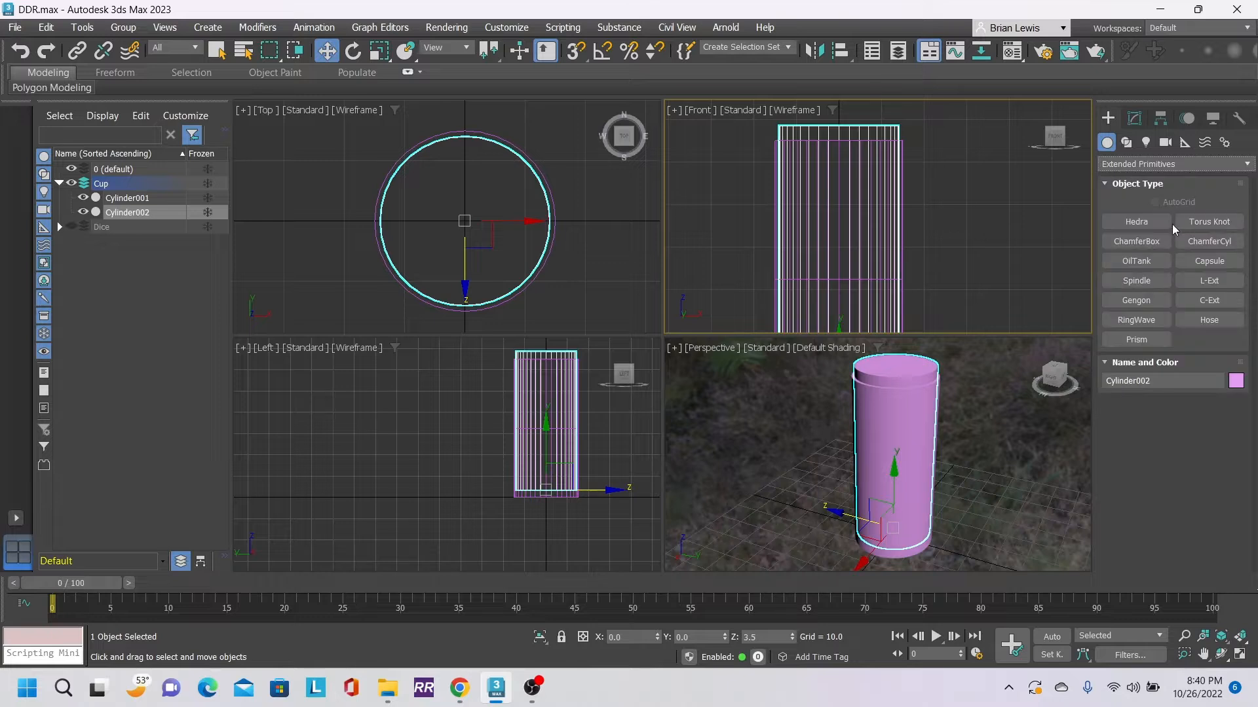
{"action": "left_click", "coordinate": [1140, 241]}
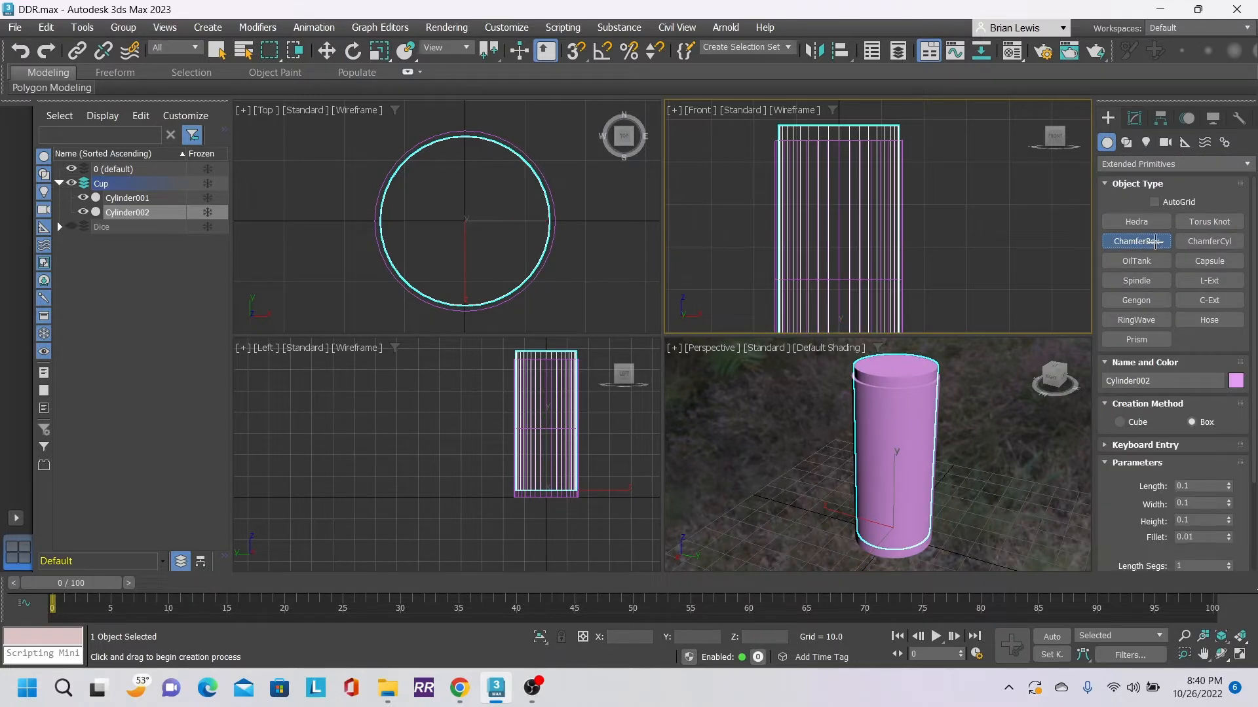
{"action": "left_click", "coordinate": [1209, 241]}
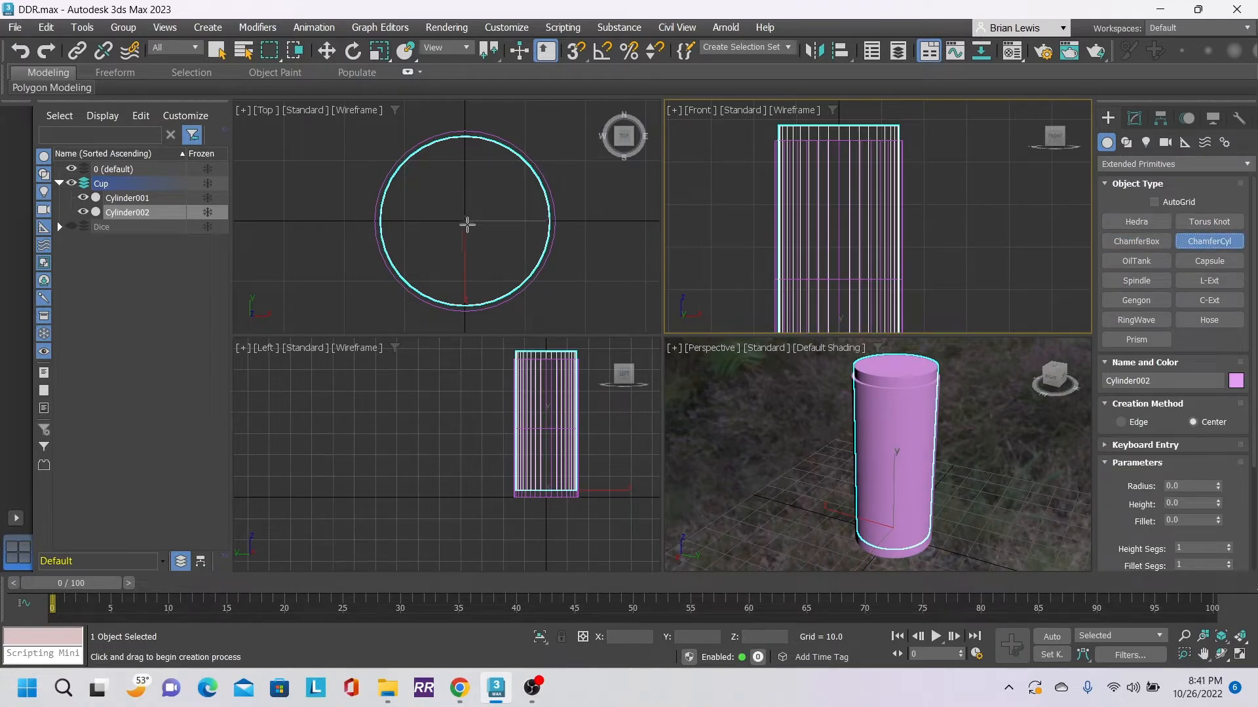
{"action": "left_click", "coordinate": [464, 220]}
{"action": "left_click_drag", "start_coordinate": [464, 220], "coordinate": [533, 276]}
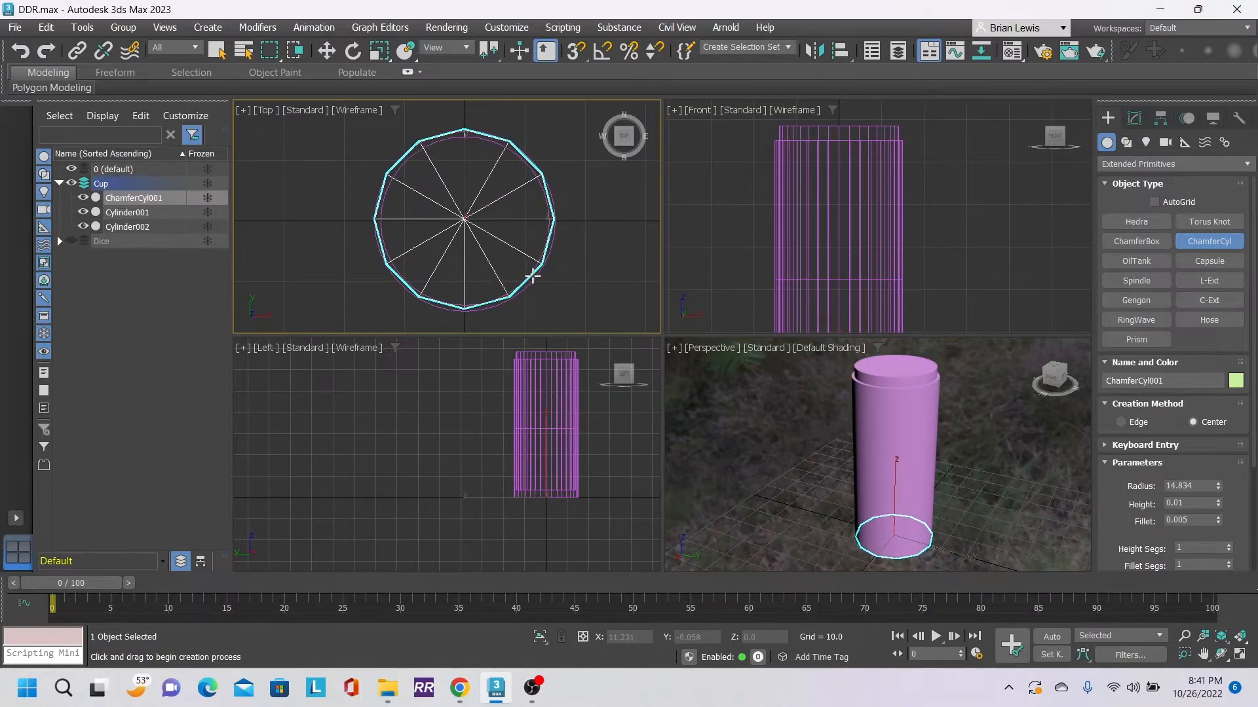
{"action": "left_click", "coordinate": [614, 232]}
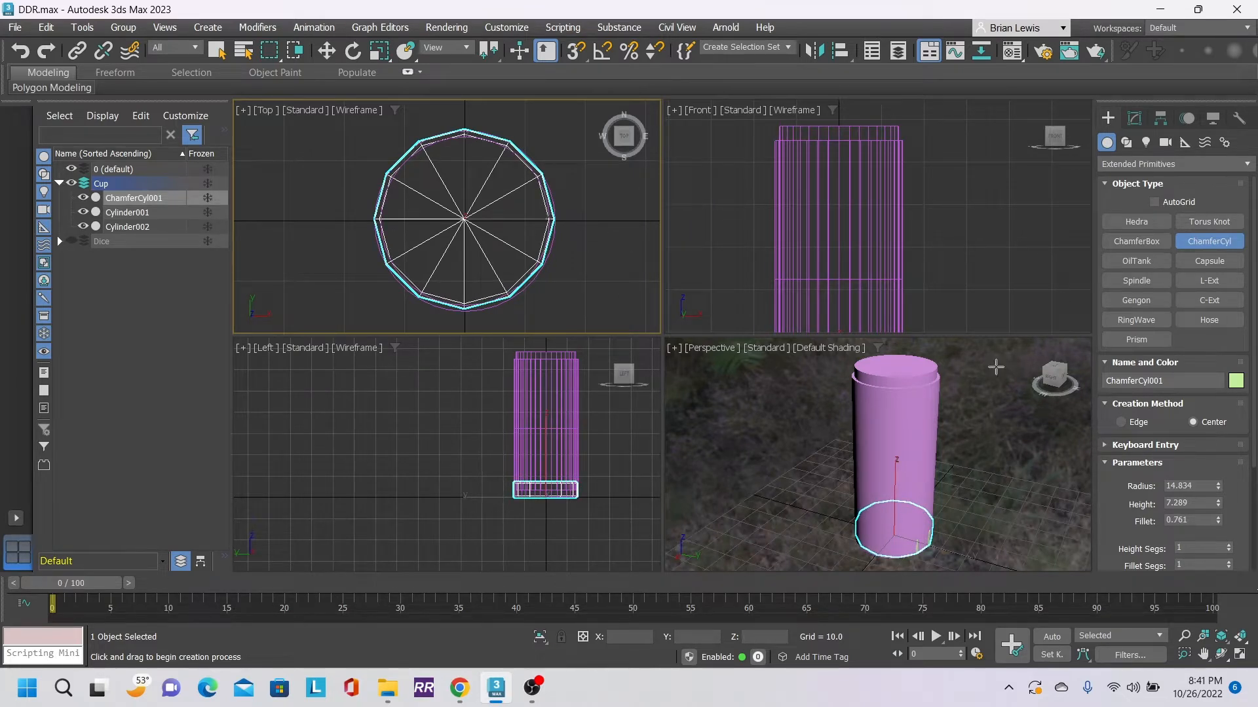
{"action": "left_click", "coordinate": [327, 51]}
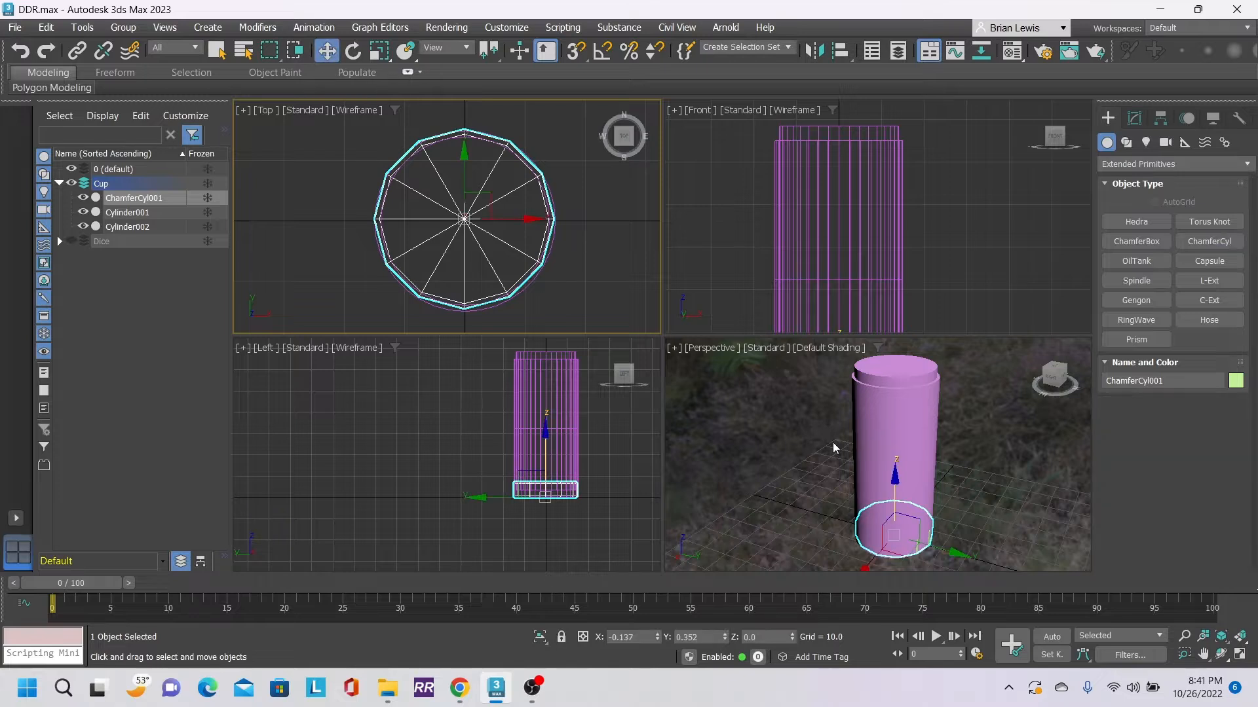
{"action": "left_click_drag", "start_coordinate": [895, 475], "coordinate": [885, 323]}
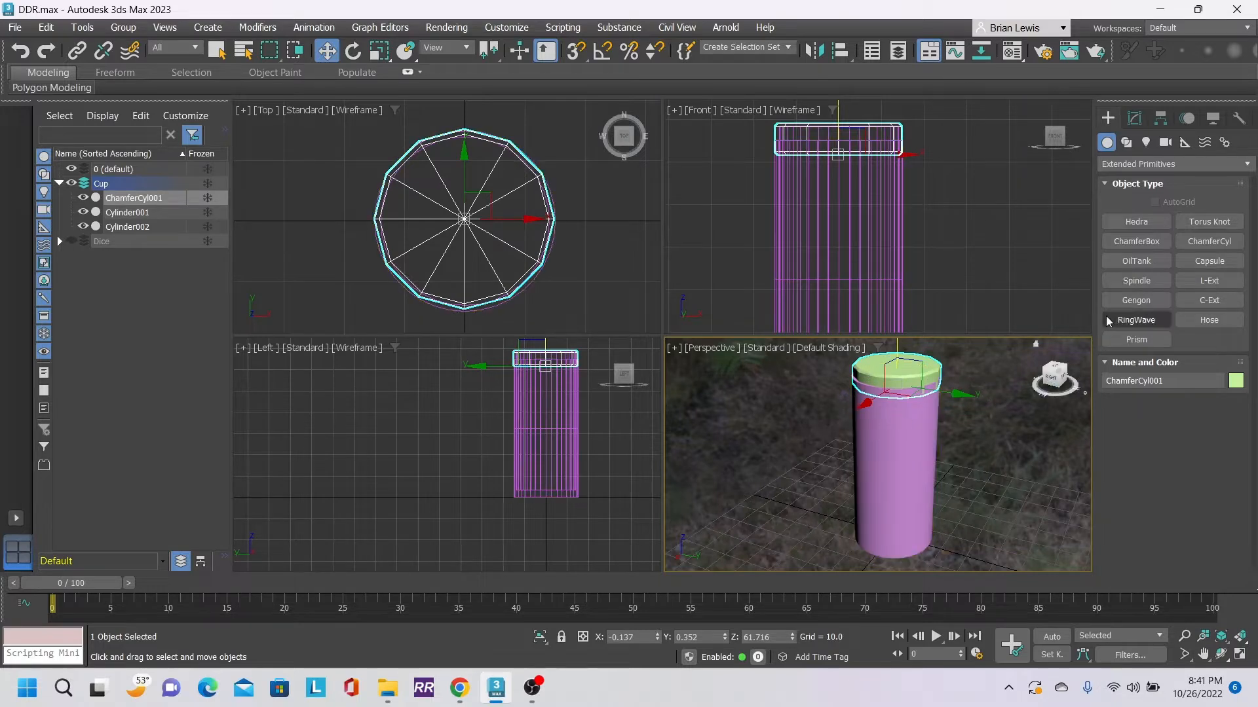
- Set the chamfer cylinder's radius to 15, its sides to 36 and its height to about 1.24
{"action": "left_click", "coordinate": [1139, 120]}
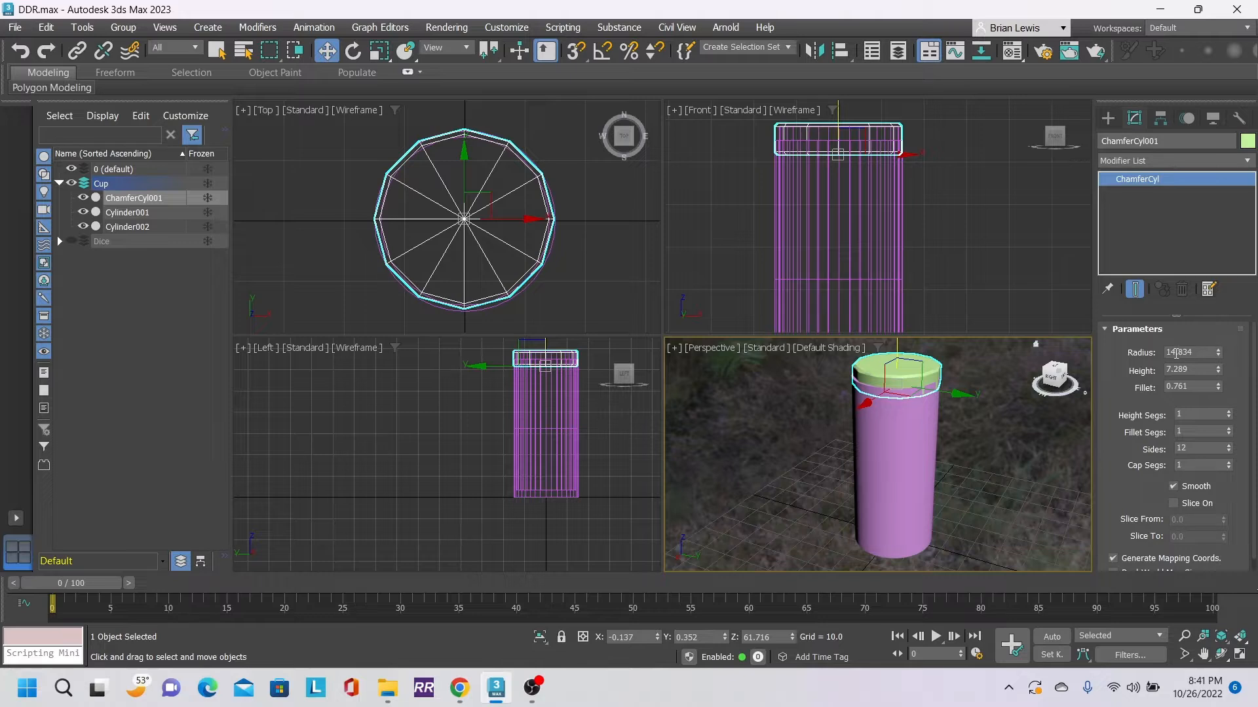
{"action": "left_click", "coordinate": [1175, 353]}
{"action": "type", "text": "15"}
{"action": "key", "text": "Return"}
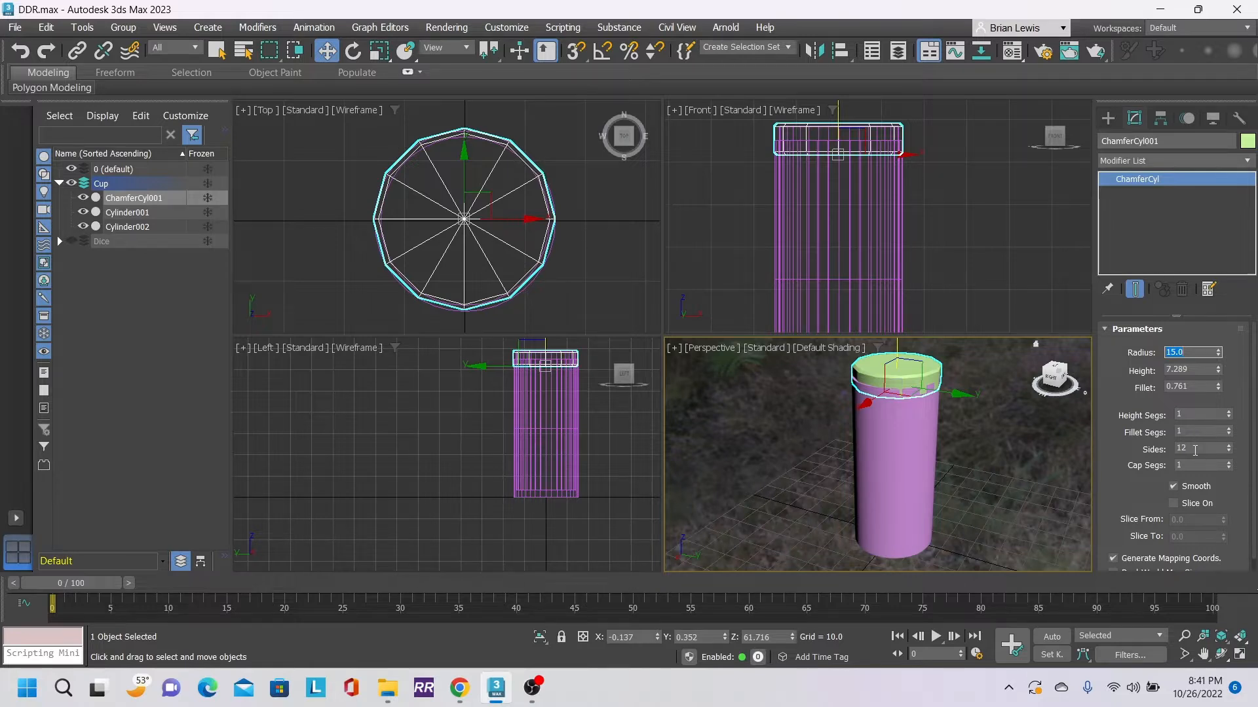
{"action": "double_click", "coordinate": [1196, 450]}
{"action": "key", "text": "Return"}
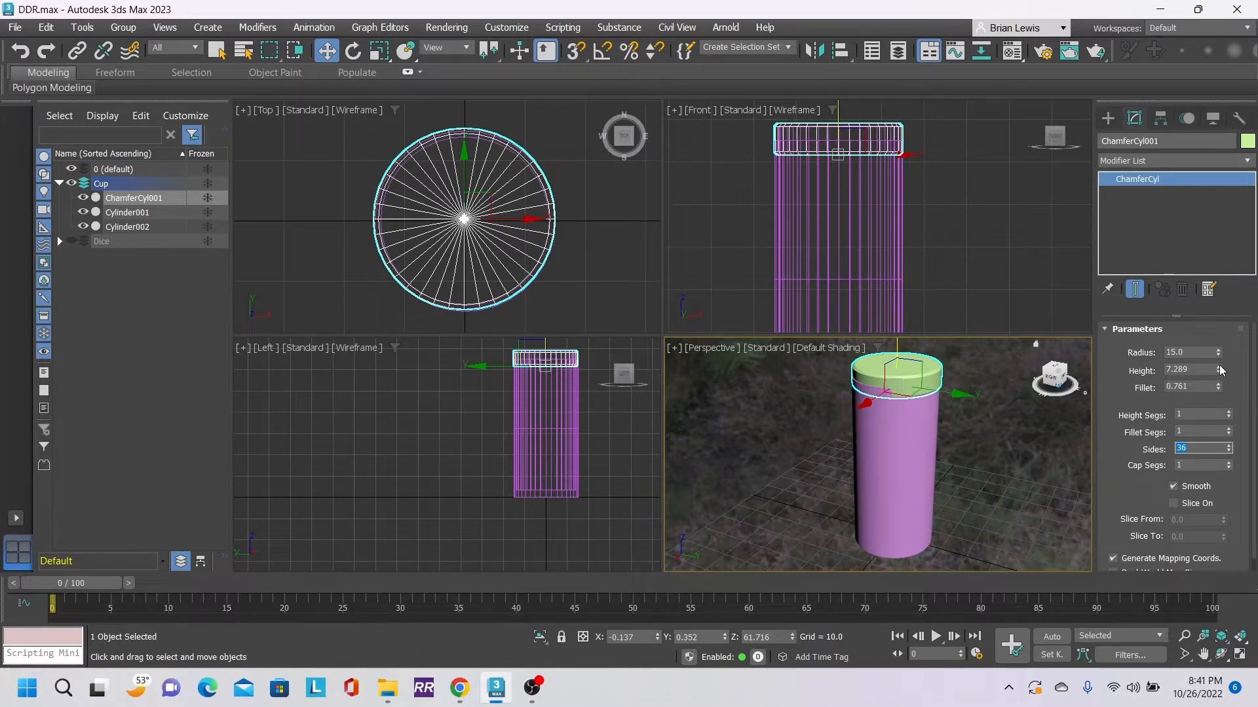
{"action": "left_click_drag", "start_coordinate": [1219, 372], "coordinate": [1219, 426]}
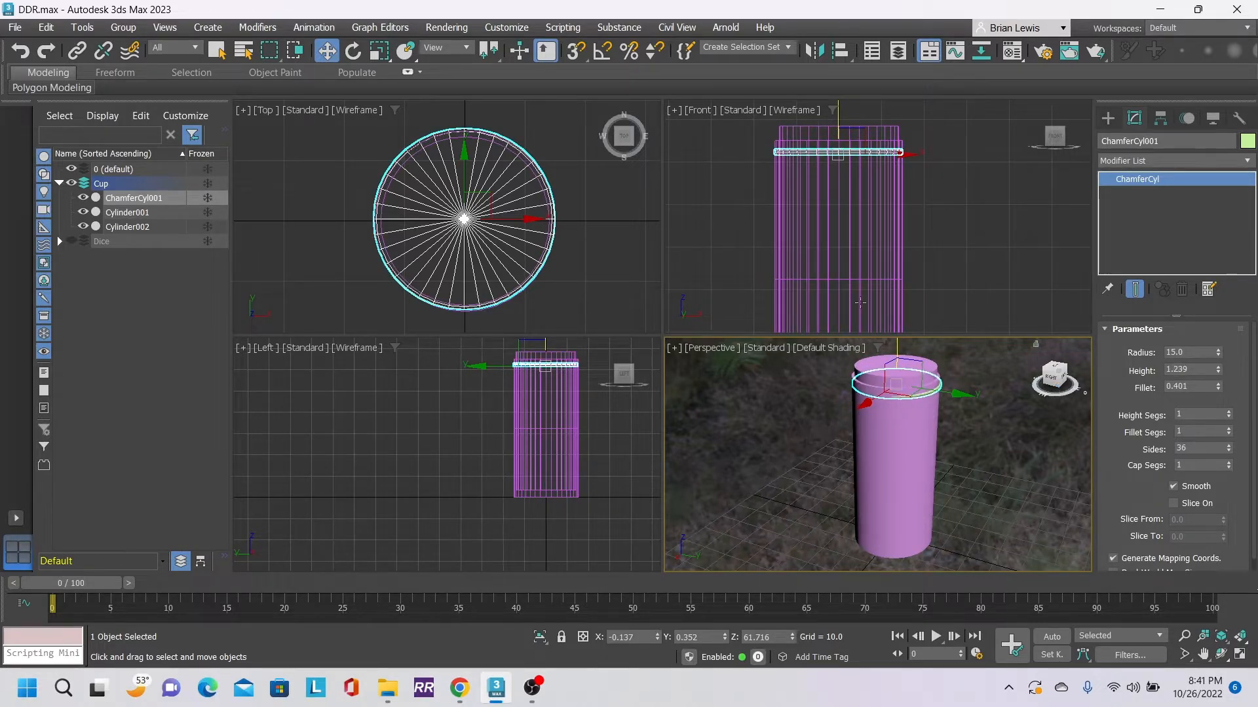
- Round the chamfer cylinder's edge with 6 fillet segments and a fillet of about 0.62
{"action": "scroll", "coordinate": [925, 396], "scroll_direction": "up", "scroll_amount": 5}
{"action": "scroll", "coordinate": [926, 396], "scroll_direction": "down", "scroll_amount": 3}
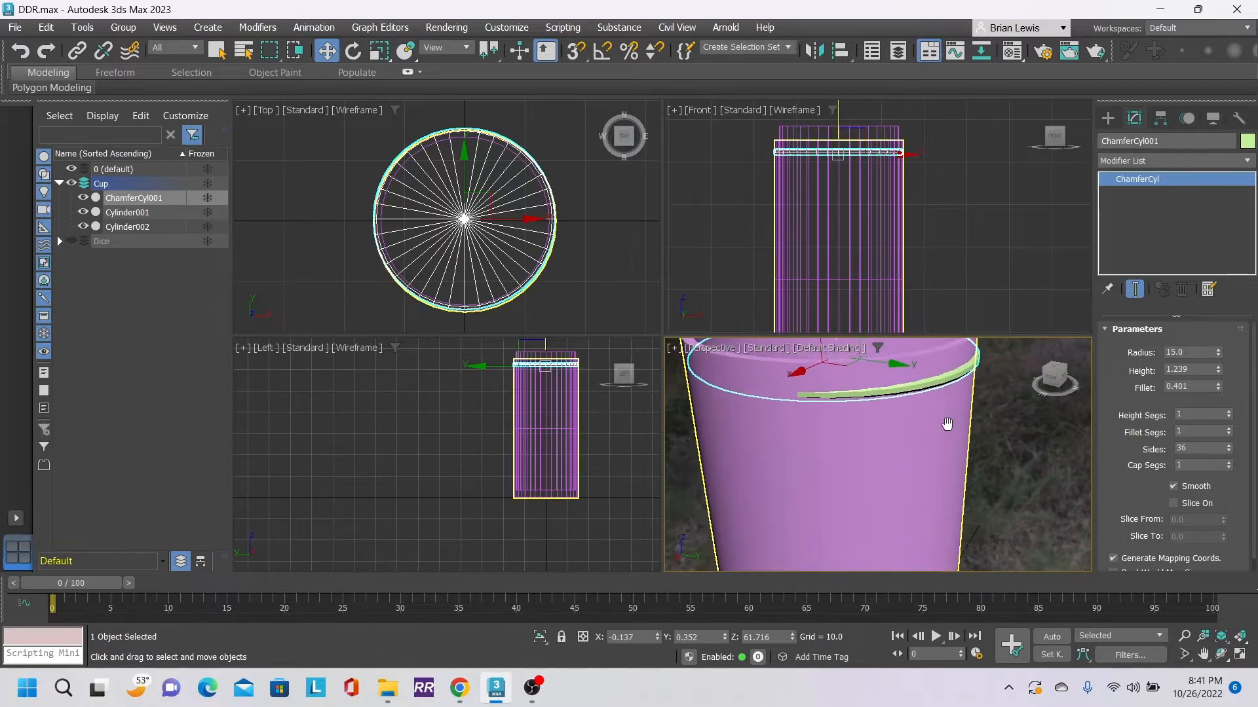
{"action": "left_click", "coordinate": [1230, 429]}
{"action": "left_click", "coordinate": [1229, 429]}
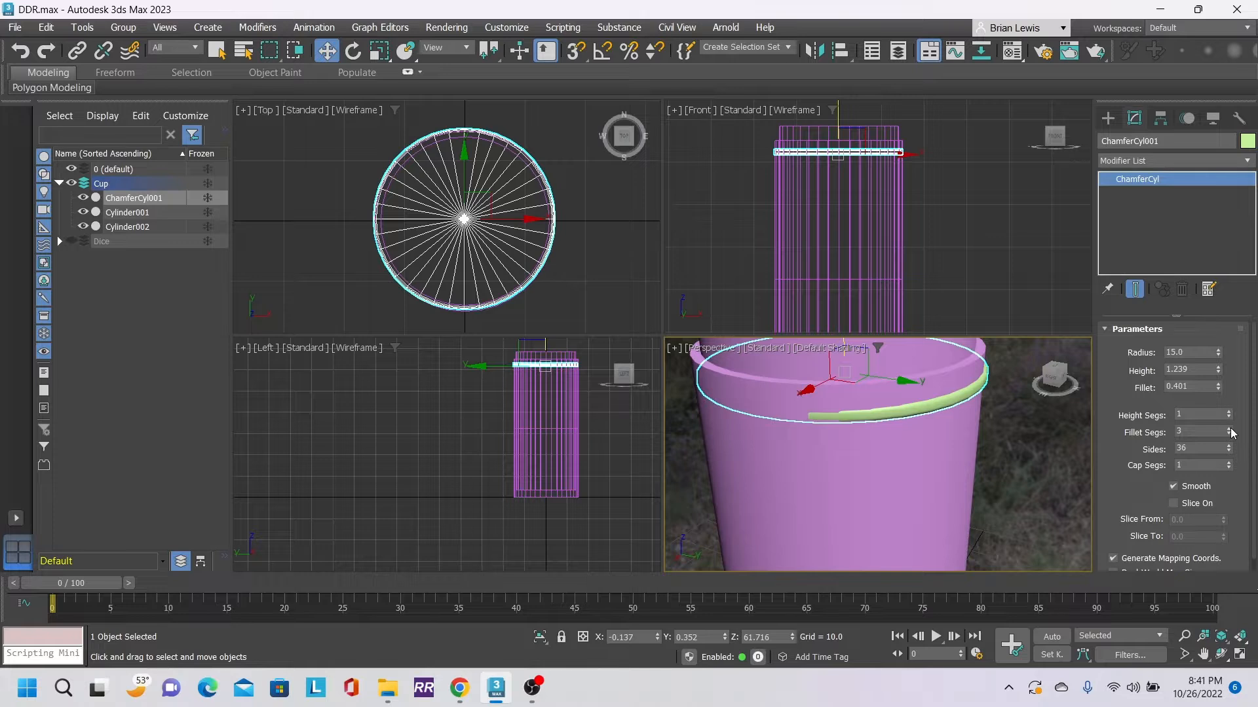
{"action": "left_click", "coordinate": [1230, 430]}
{"action": "left_click", "coordinate": [1230, 430]}
{"action": "left_click", "coordinate": [1230, 430]}
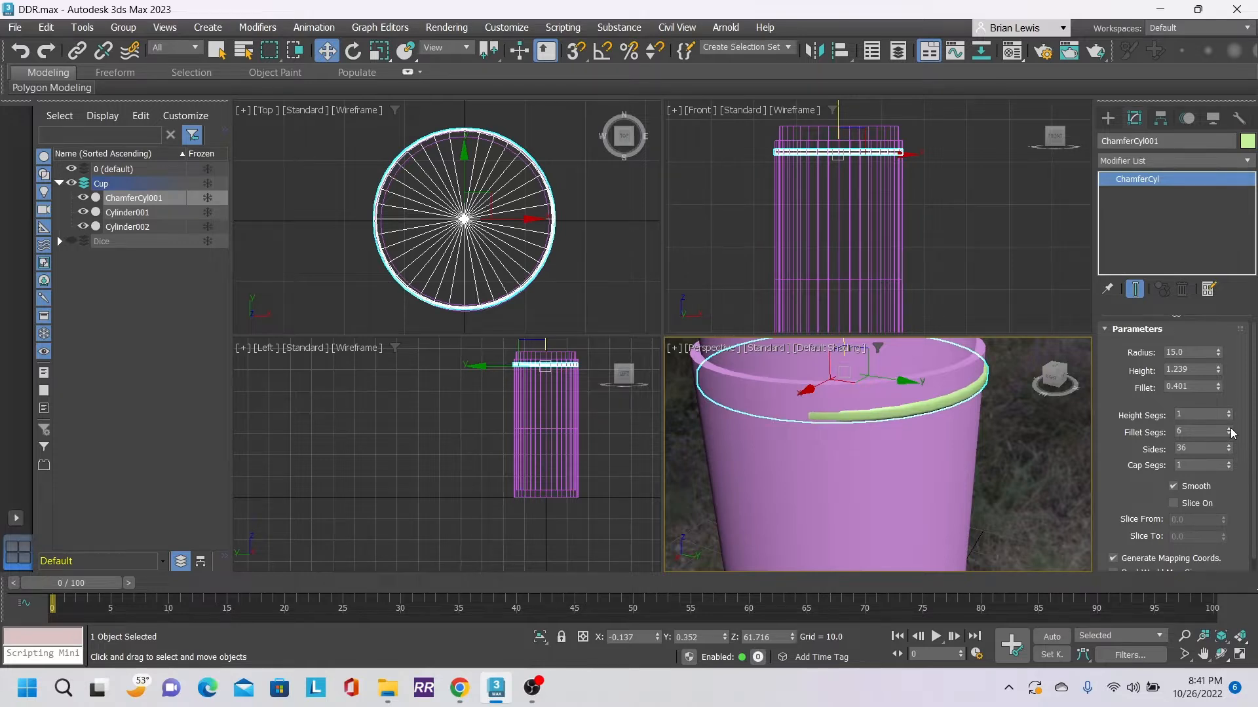
{"action": "left_click_drag", "start_coordinate": [1219, 387], "coordinate": [1222, 249]}
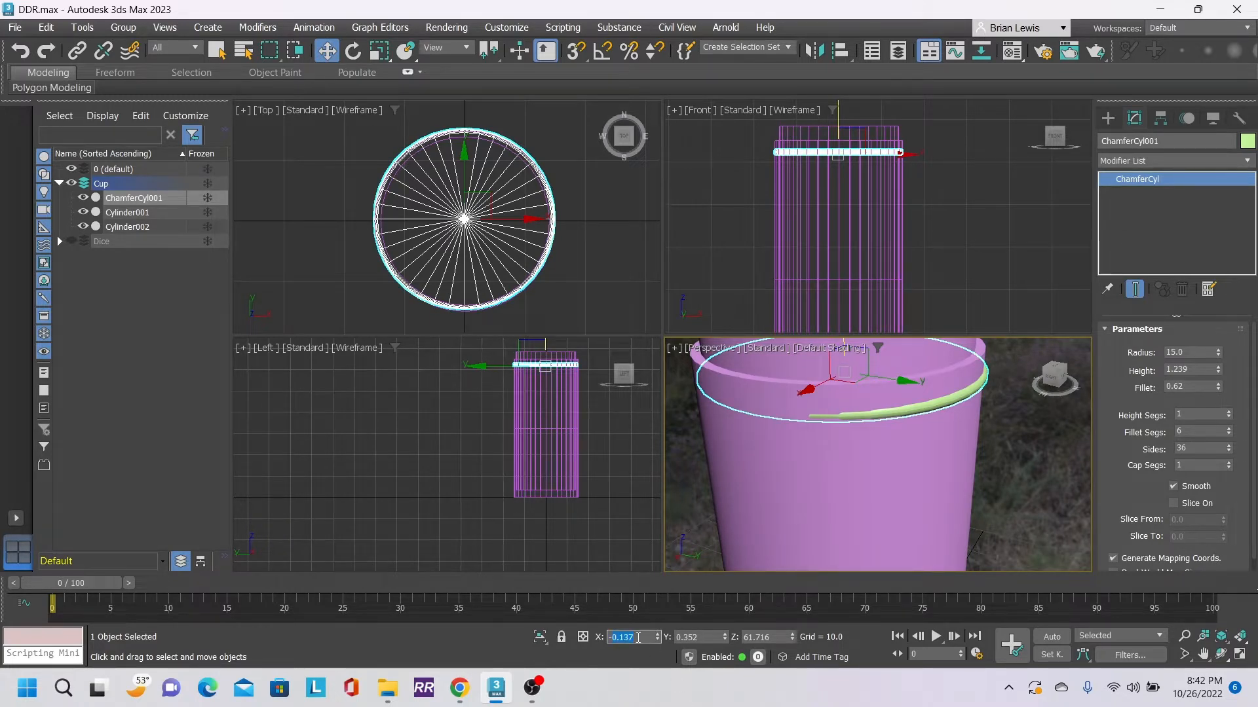
- Centre the chamfer cylinder on the cup by setting its X and Y positions to 0
{"action": "double_click", "coordinate": [699, 642]}
{"action": "type", "text": "0"}
{"action": "key", "text": "Return"}
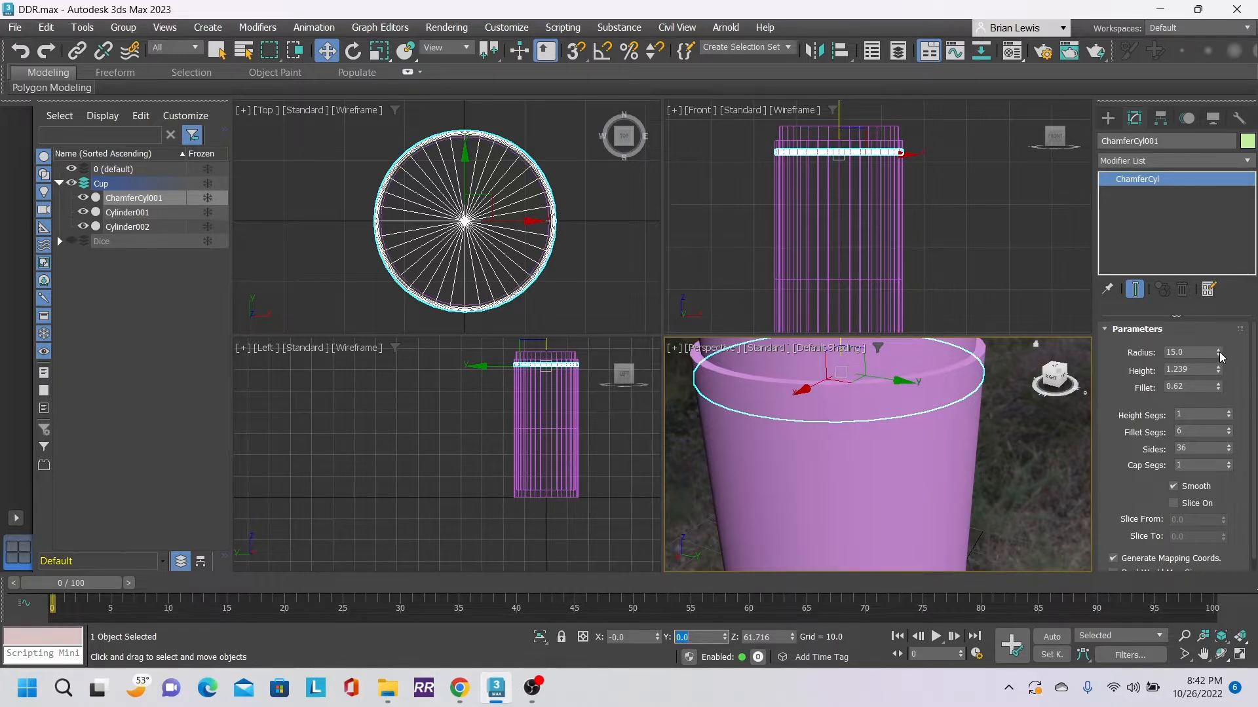
- Enlarge the chamfer cylinder's radius to about 15.46 so it protrudes from the cup as a ring
{"action": "left_click_drag", "start_coordinate": [1218, 354], "coordinate": [1219, 347]}
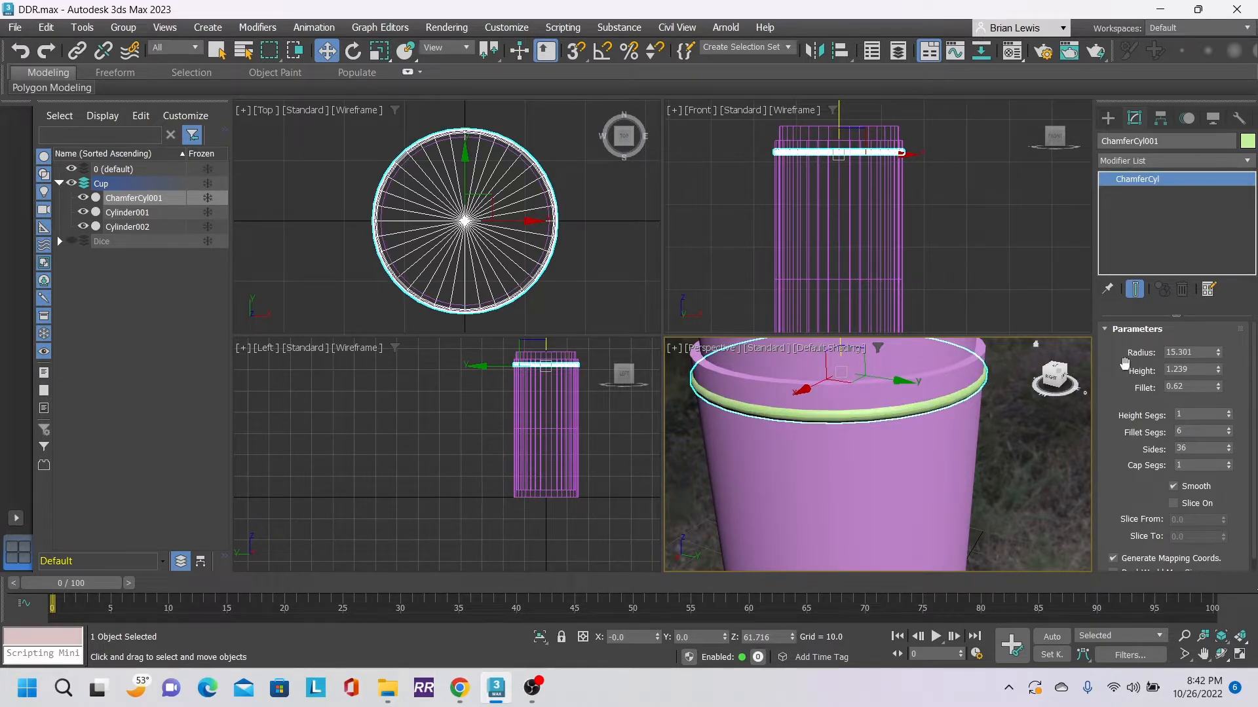
{"action": "left_click_drag", "start_coordinate": [1053, 378], "coordinate": [961, 420]}
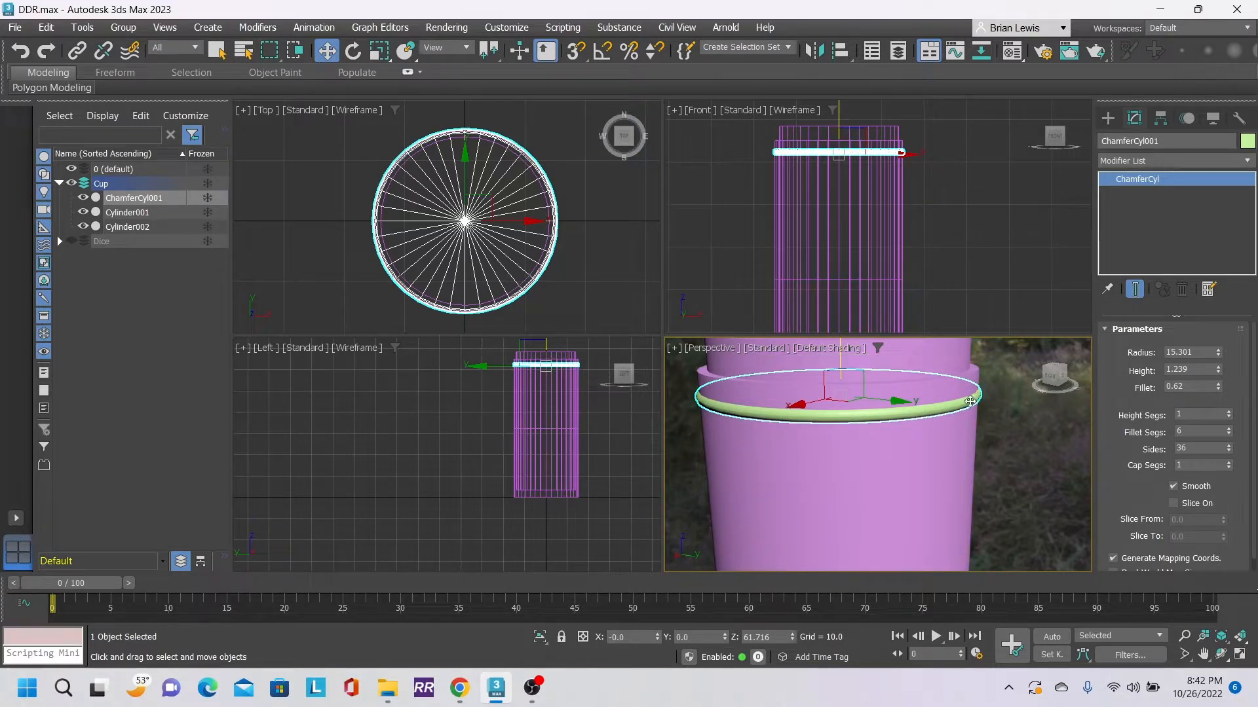
{"action": "left_click", "coordinate": [1219, 351]}
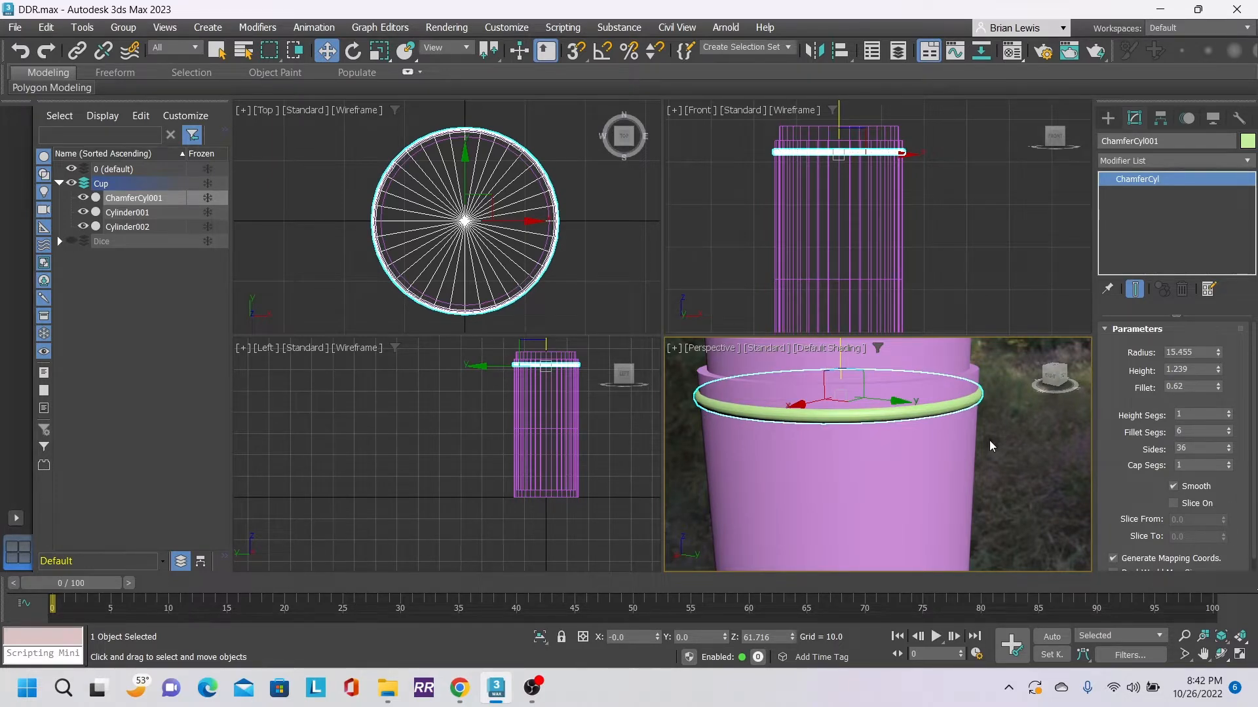
- Raise the chamfer cylinder to about Z 63.97 at the cup's rim and set its radius to about 15.3
{"action": "middle_click_drag", "start_coordinate": [990, 445], "coordinate": [988, 412], "text": "alt"}
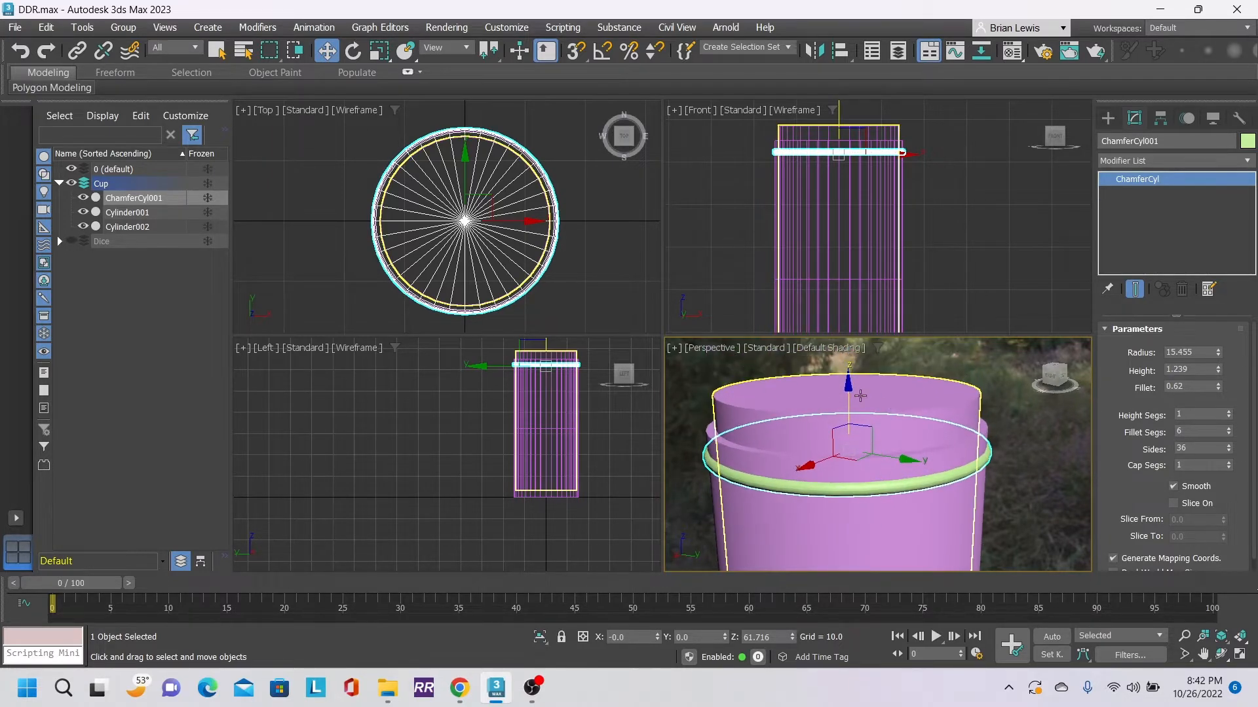
{"action": "left_click_drag", "start_coordinate": [851, 393], "coordinate": [850, 373]}
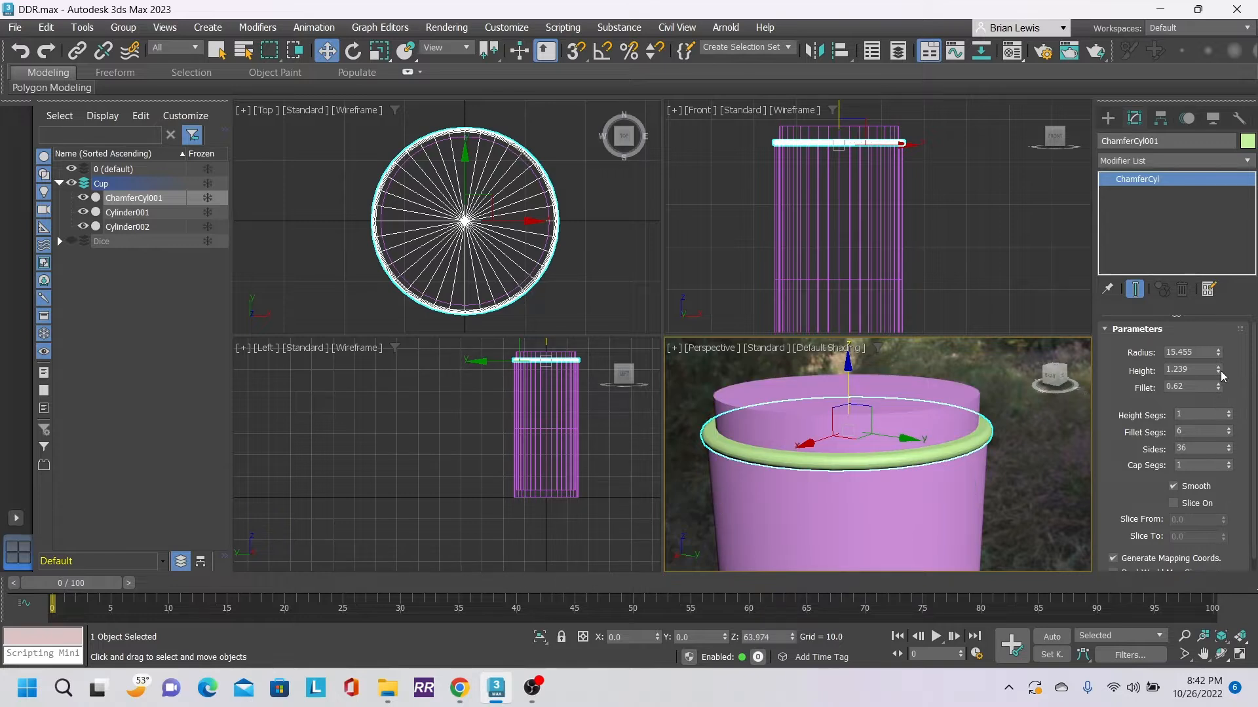
{"action": "left_click_drag", "start_coordinate": [1217, 358], "coordinate": [1217, 355]}
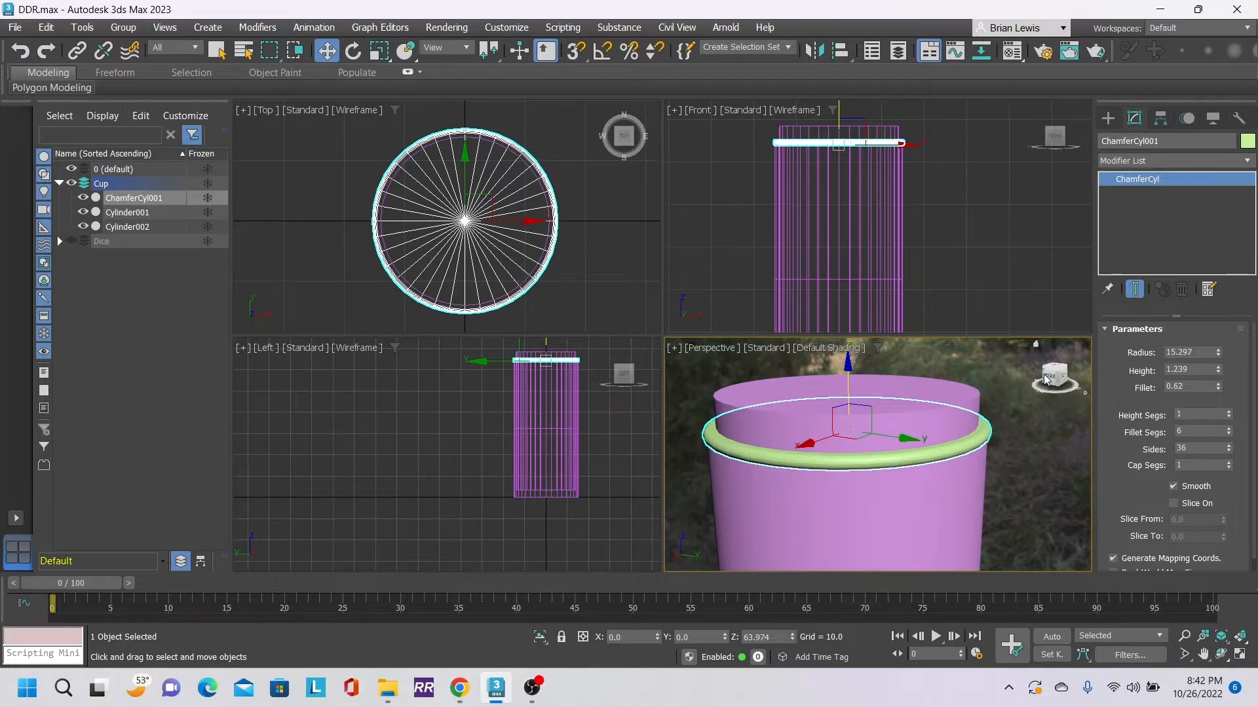
{"action": "mouse_move", "coordinate": [1046, 377]}
{"action": "left_mouse_down"}
{"action": "mouse_move", "coordinate": [1006, 354]}
{"action": "mouse_move", "coordinate": [1025, 395]}
{"action": "mouse_move", "coordinate": [1035, 378]}
{"action": "left_mouse_up"}
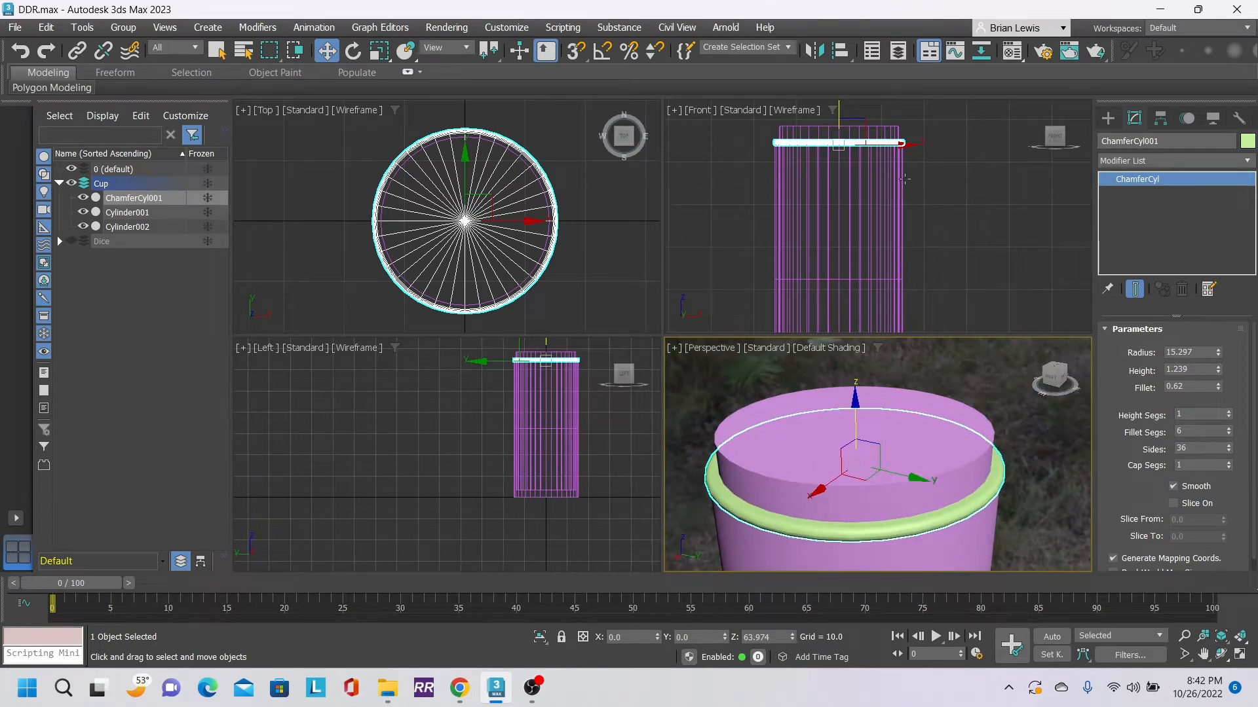
- Select the cup's outer cylinder and convert it into a Boolean compound object
{"action": "scroll", "coordinate": [902, 172], "scroll_direction": "down", "scroll_amount": 5}
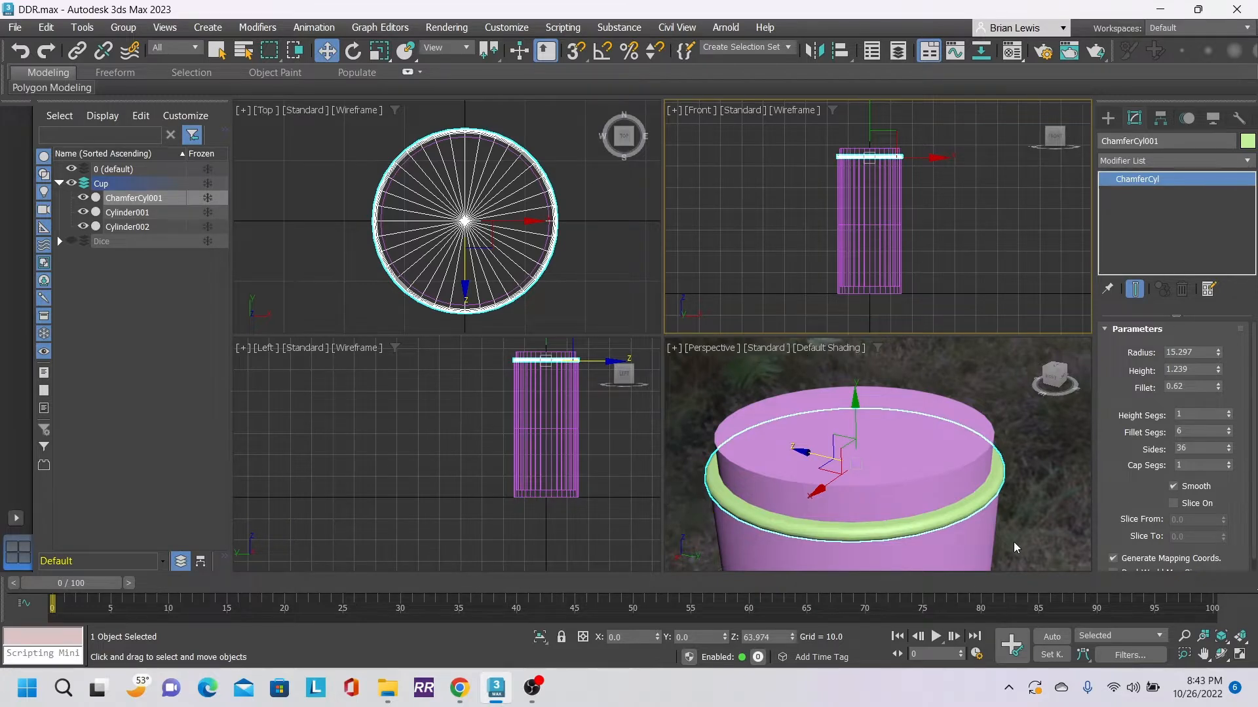
{"action": "left_click", "coordinate": [987, 538]}
{"action": "scroll", "coordinate": [1039, 467], "scroll_direction": "up", "scroll_amount": 4}
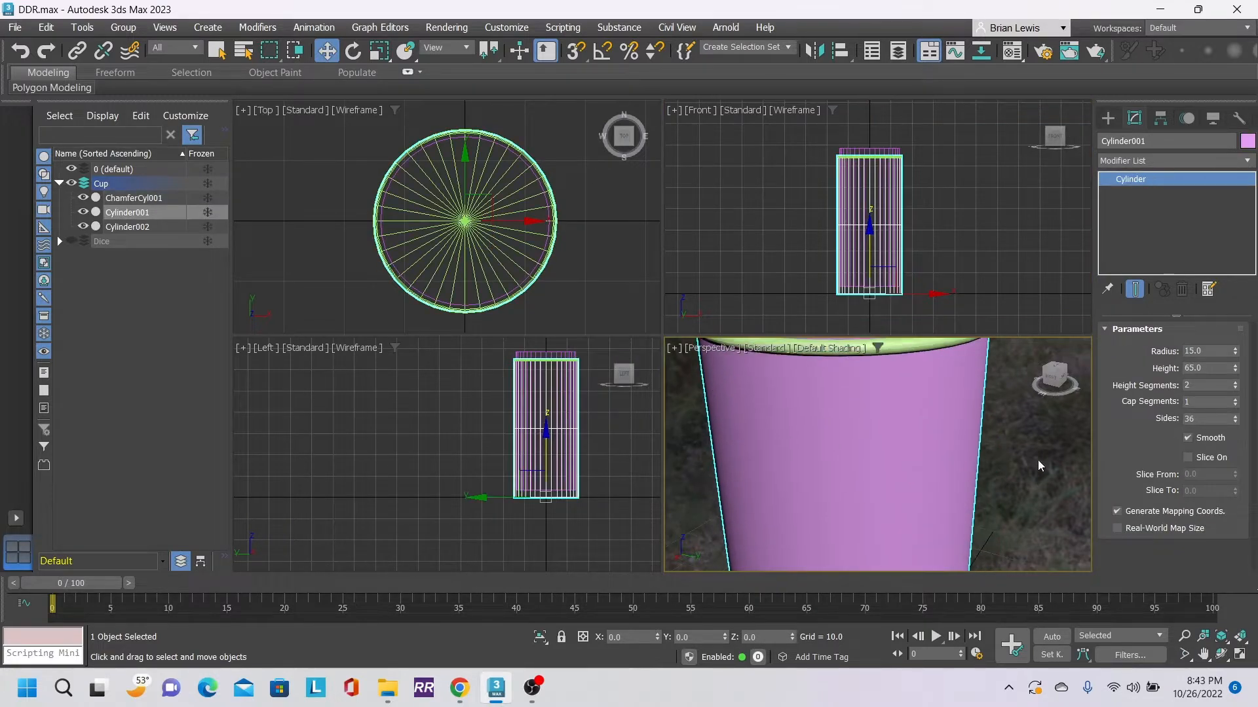
{"action": "scroll", "coordinate": [1040, 466], "scroll_direction": "down", "scroll_amount": 4}
{"action": "scroll", "coordinate": [1025, 459], "scroll_direction": "up", "scroll_amount": 1}
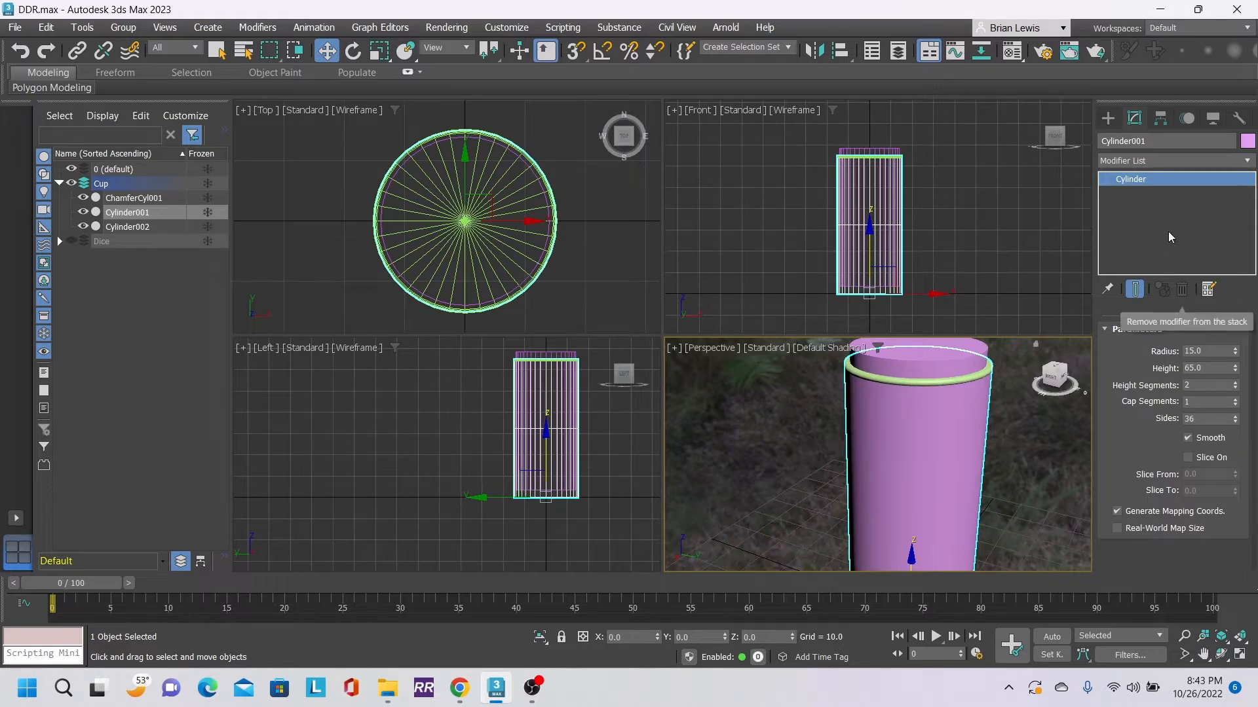
{"action": "left_click", "coordinate": [1113, 119]}
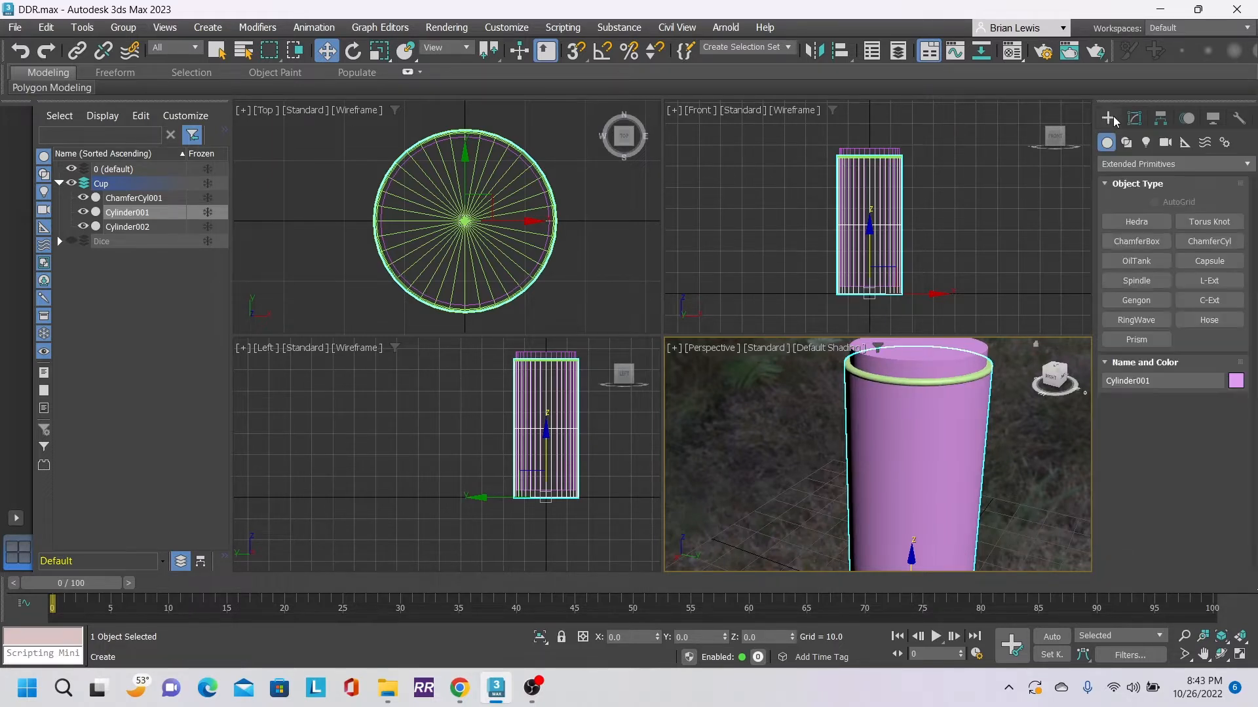
{"action": "left_click", "coordinate": [1189, 164]}
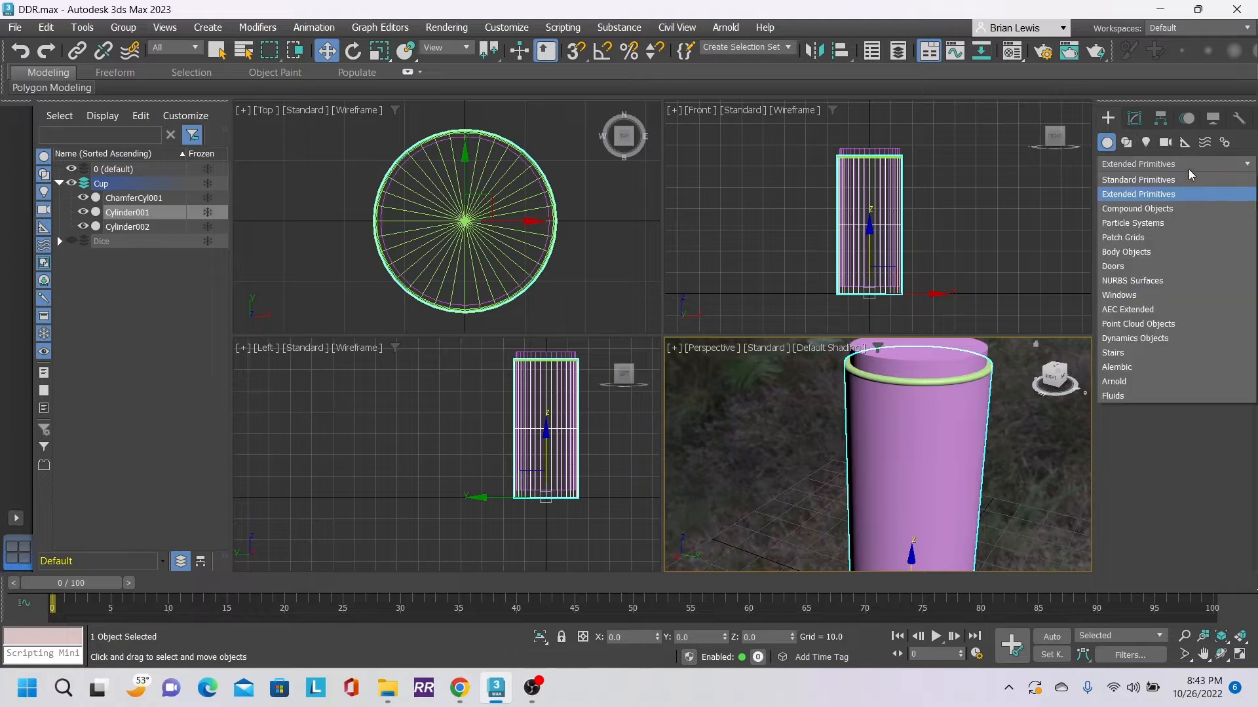
{"action": "left_click", "coordinate": [1173, 209]}
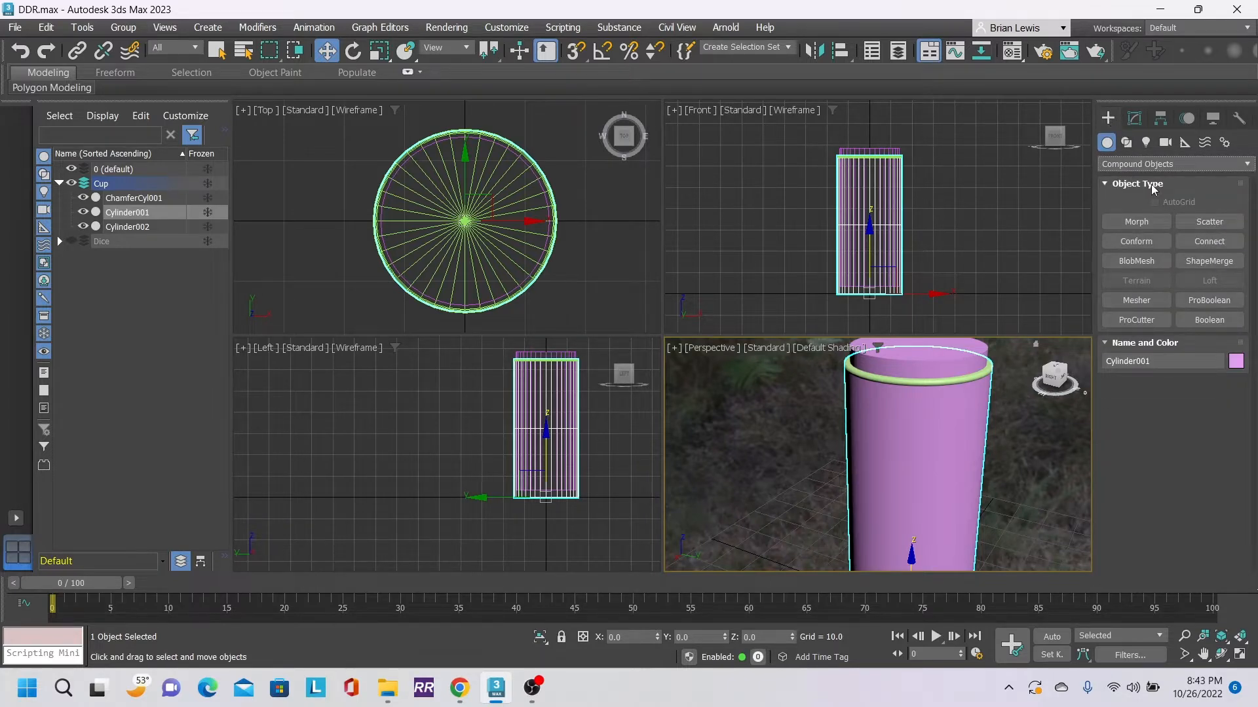
{"action": "left_click", "coordinate": [1224, 324]}
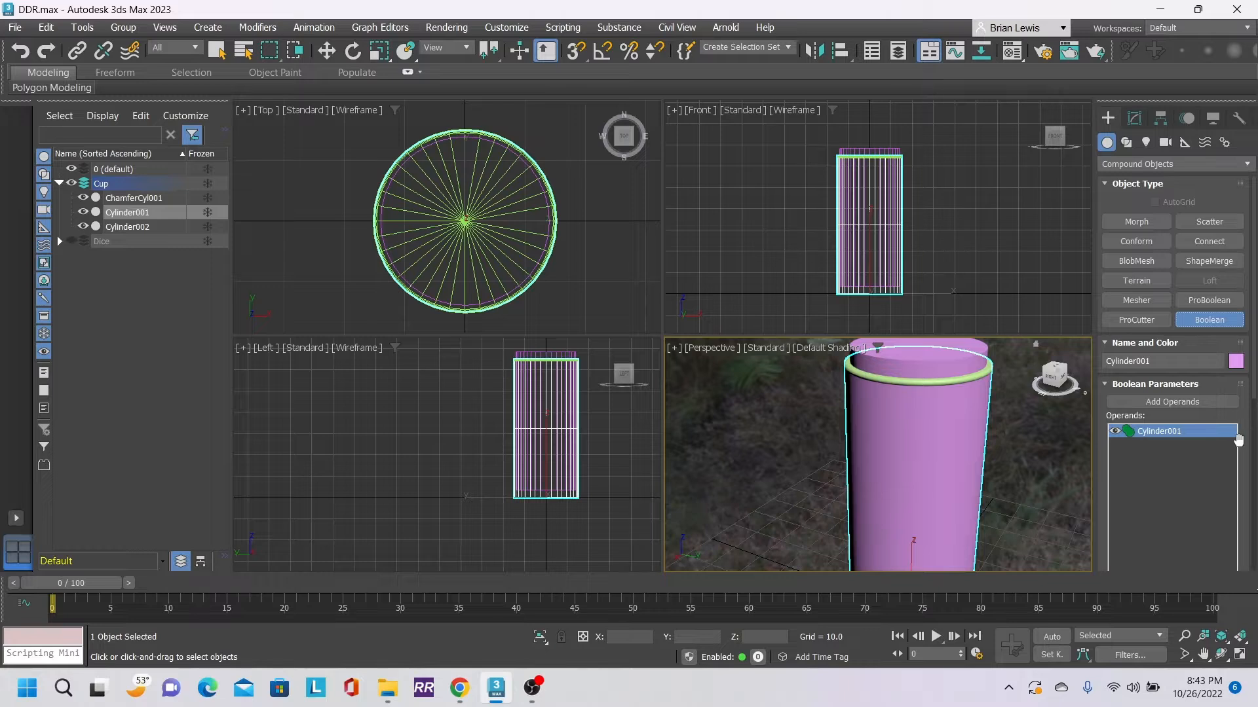
- Add the chamfer cylinder to the Boolean as a Union operand and Subtract the inner cylinder to hollow out the cup
{"action": "left_click_drag", "start_coordinate": [1245, 445], "coordinate": [1228, 255]}
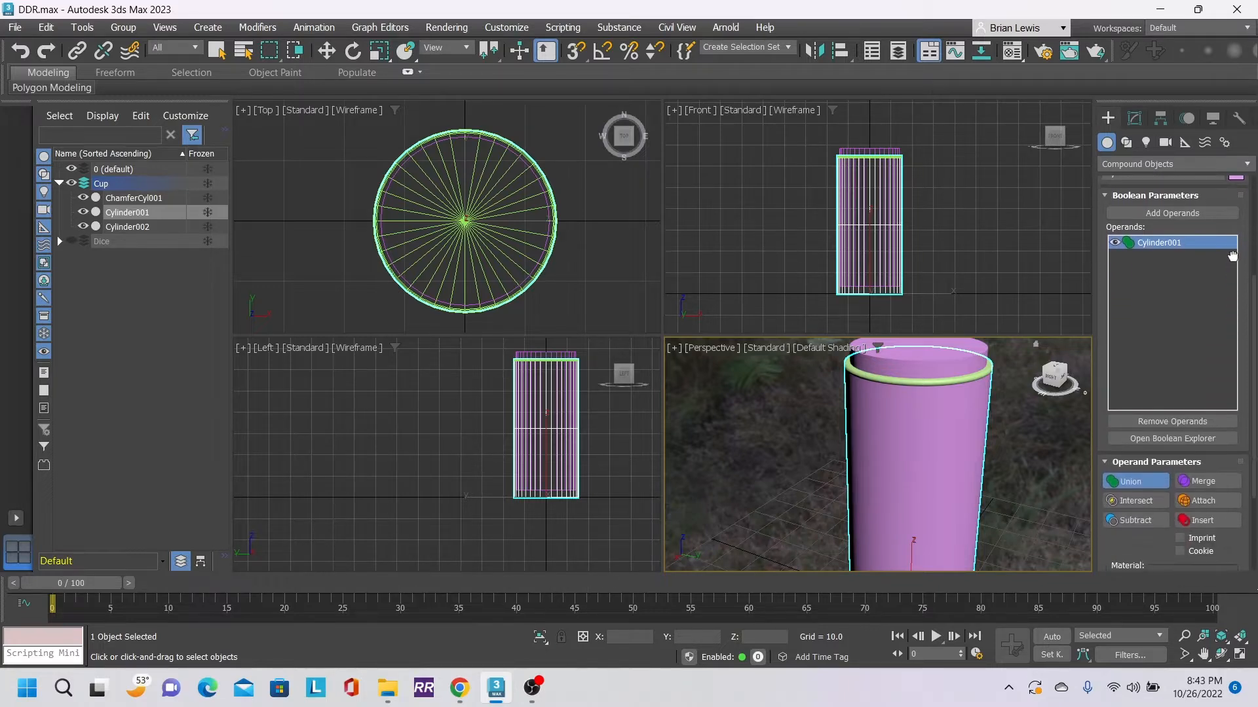
{"action": "left_click", "coordinate": [1180, 213]}
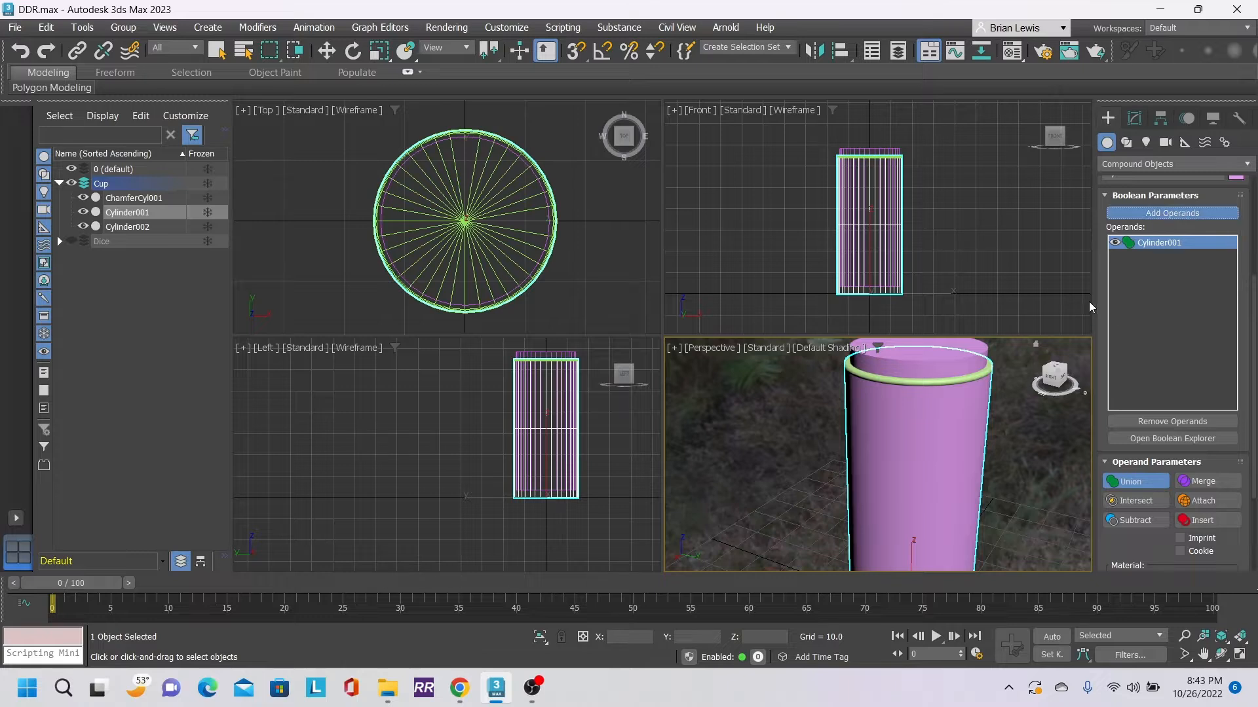
{"action": "left_click", "coordinate": [990, 367]}
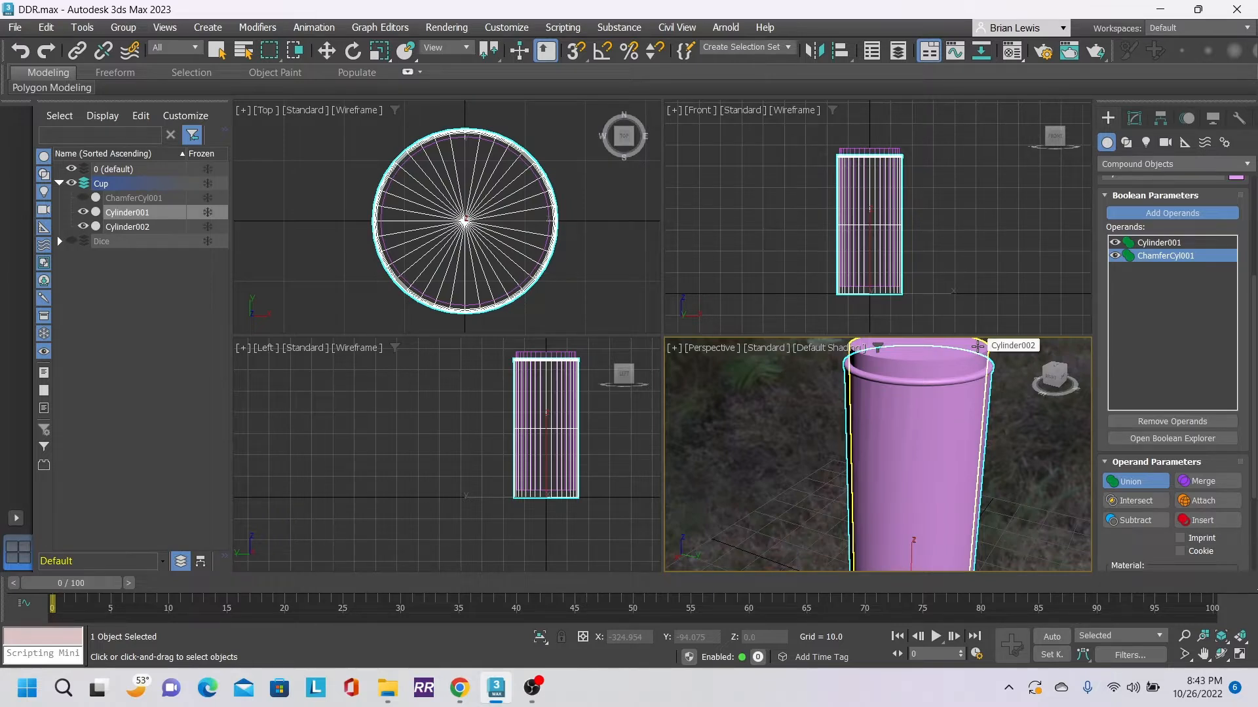
{"action": "left_click", "coordinate": [977, 346]}
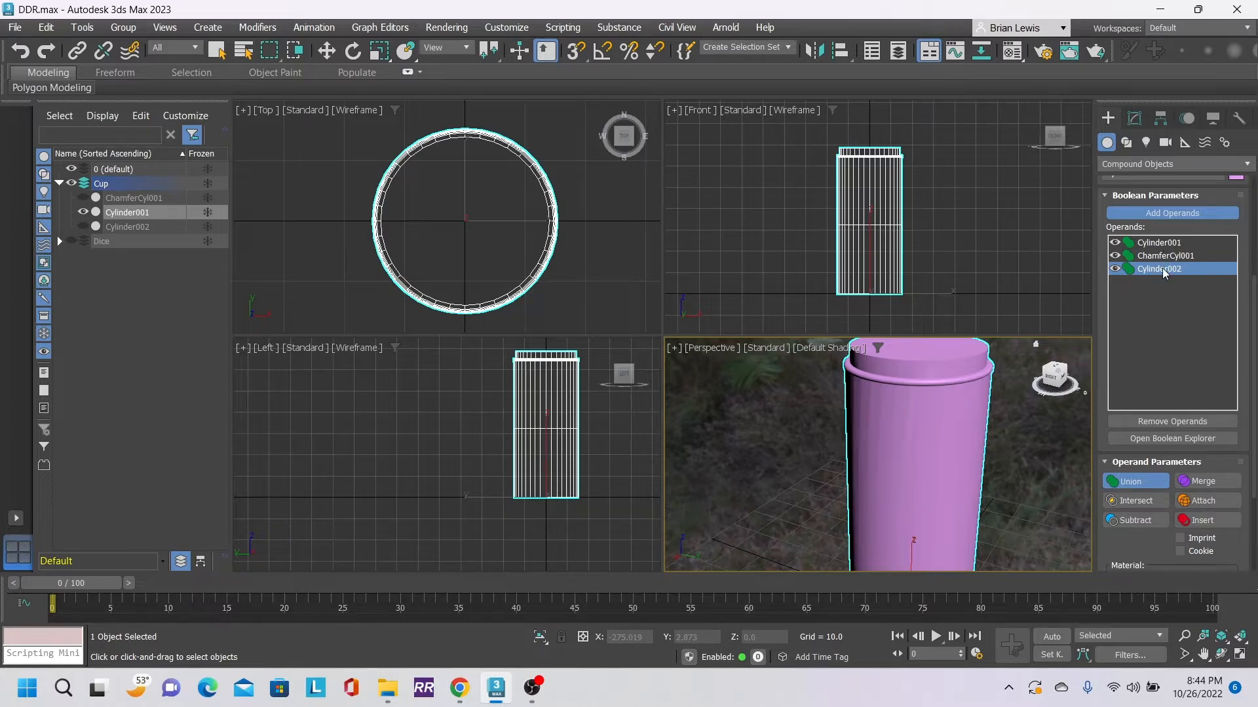
{"action": "left_click", "coordinate": [1140, 522]}
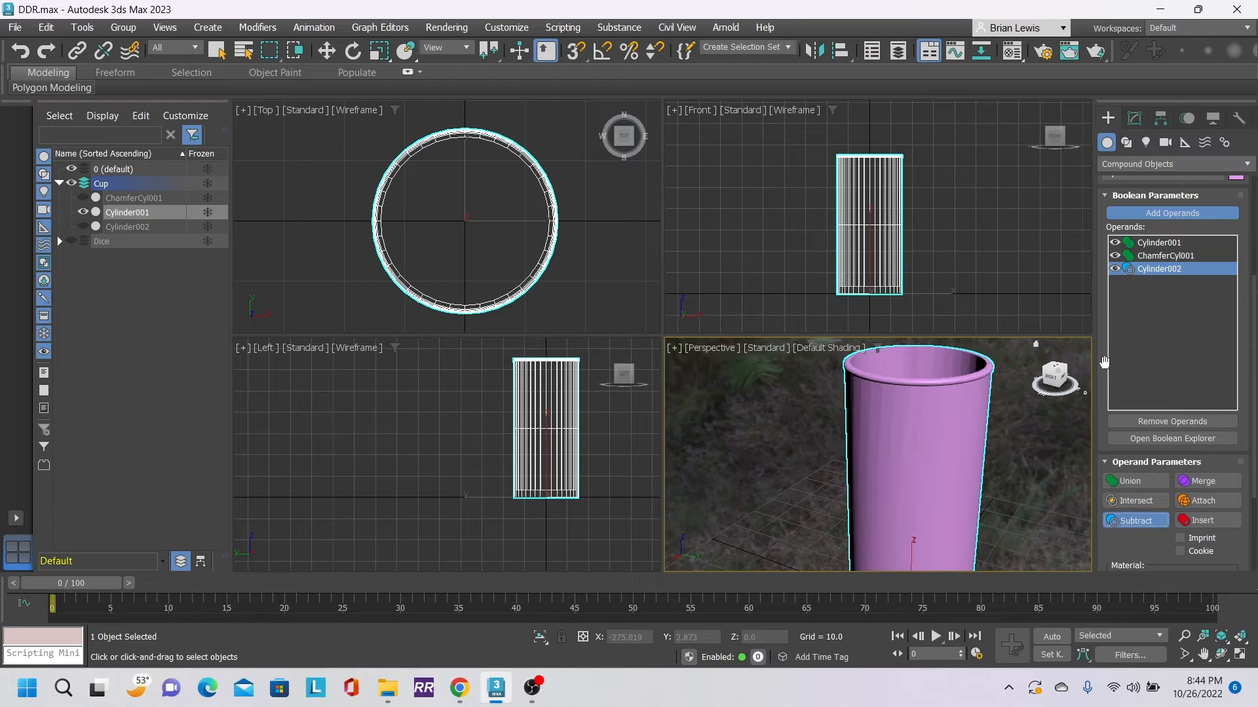
- Examine how the chamfer cylinder and inner cylinder operands each affect the cup by switching their visibility off and back on
{"action": "mouse_move", "coordinate": [1053, 378]}
{"action": "left_mouse_down"}
{"action": "mouse_move", "coordinate": [1048, 451]}
{"action": "mouse_move", "coordinate": [1051, 379]}
{"action": "mouse_move", "coordinate": [1062, 387]}
{"action": "mouse_move", "coordinate": [1041, 346]}
{"action": "mouse_move", "coordinate": [1048, 391]}
{"action": "left_mouse_up"}
{"action": "middle_click_drag", "start_coordinate": [1026, 410], "coordinate": [993, 428]}
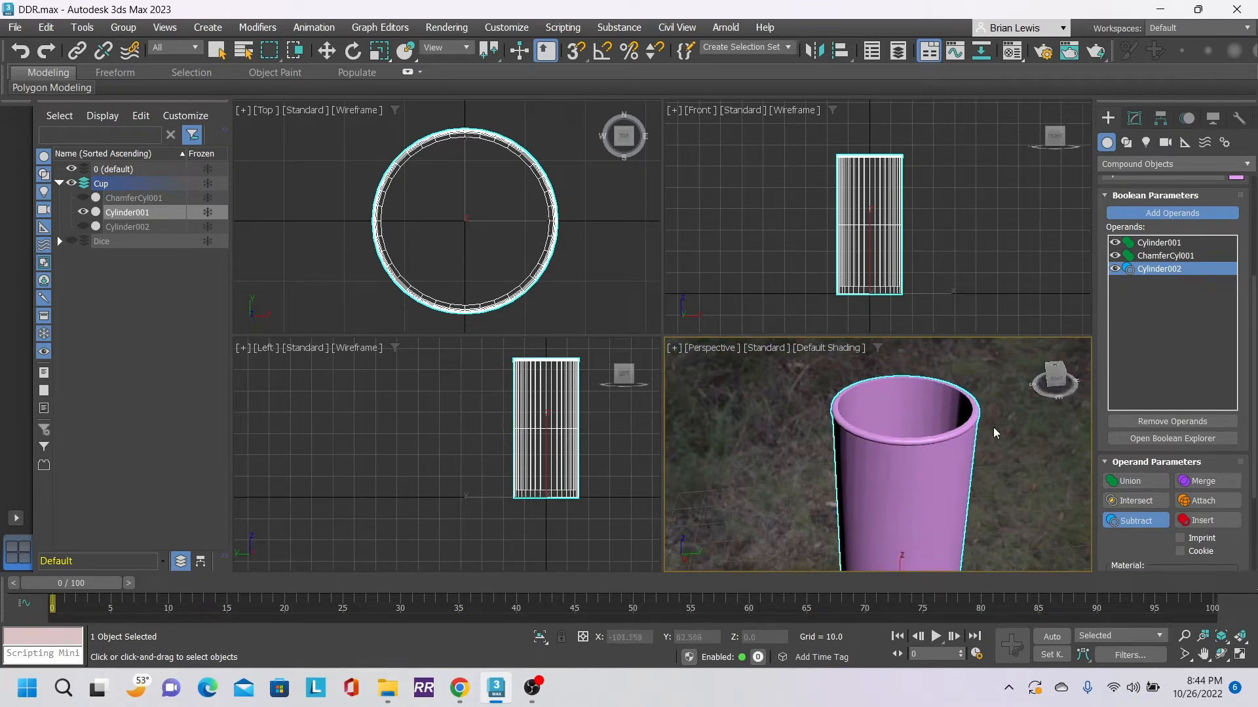
{"action": "left_click", "coordinate": [1117, 257]}
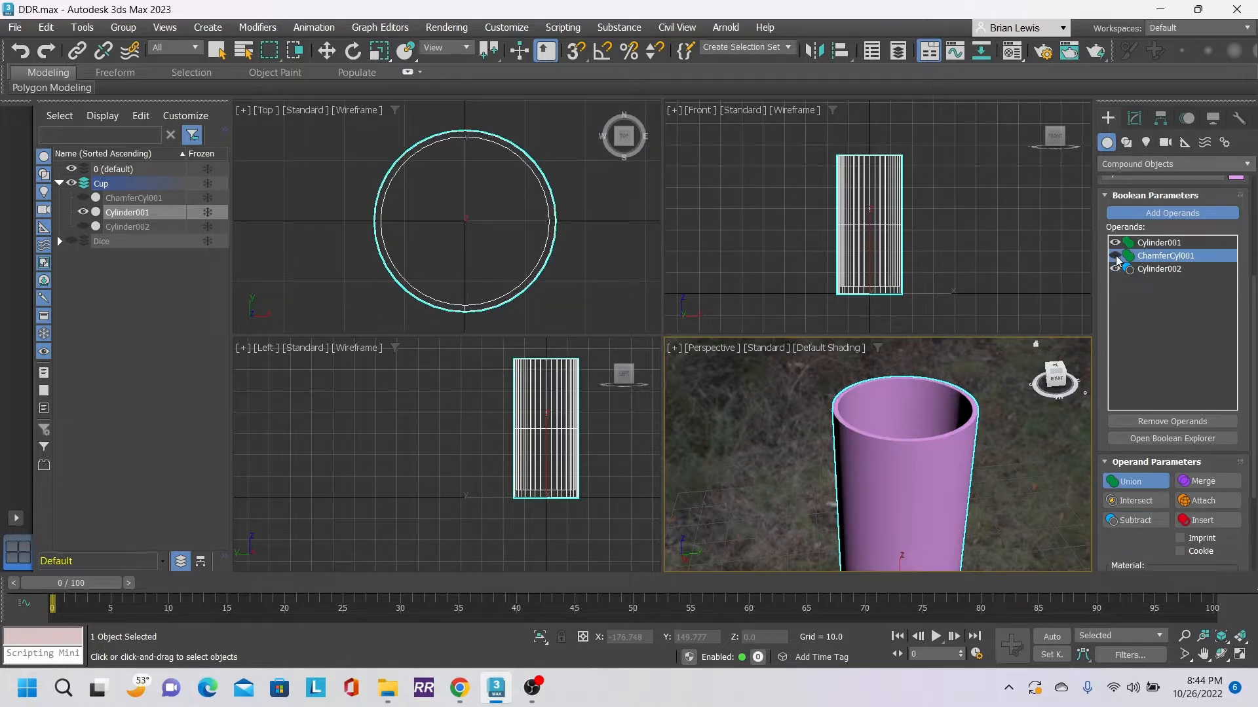
{"action": "left_click", "coordinate": [1116, 271]}
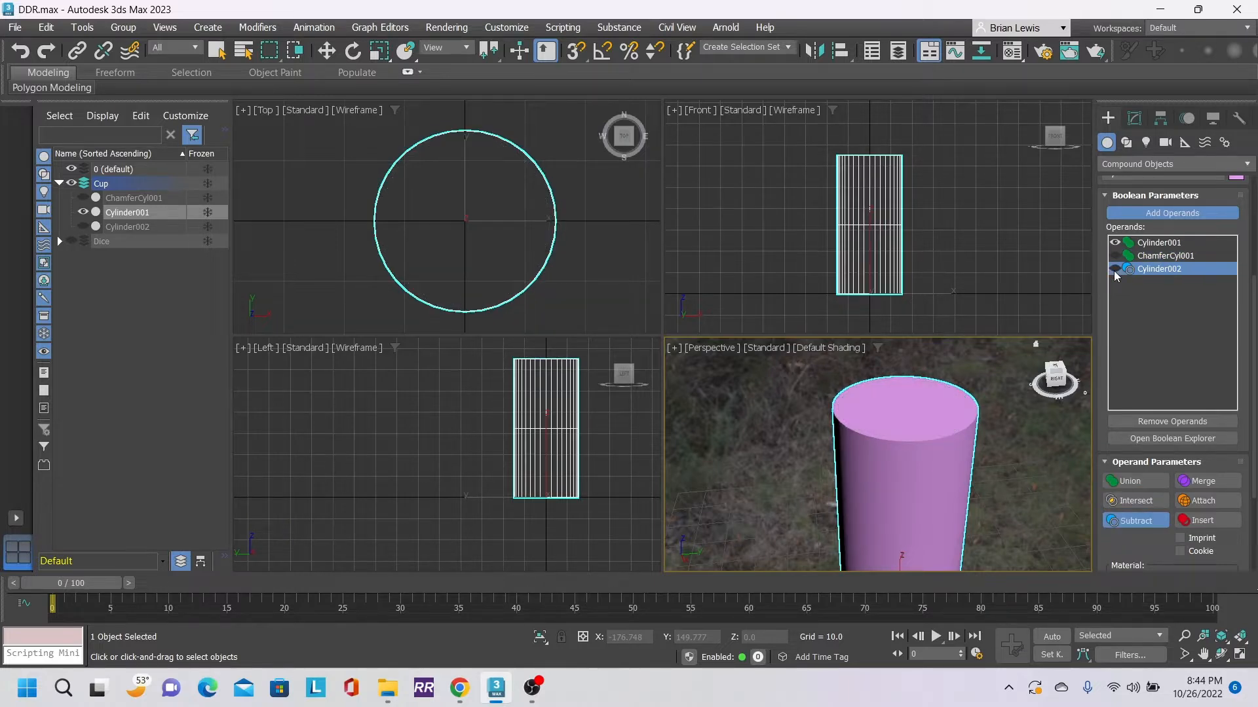
{"action": "left_click", "coordinate": [1116, 258]}
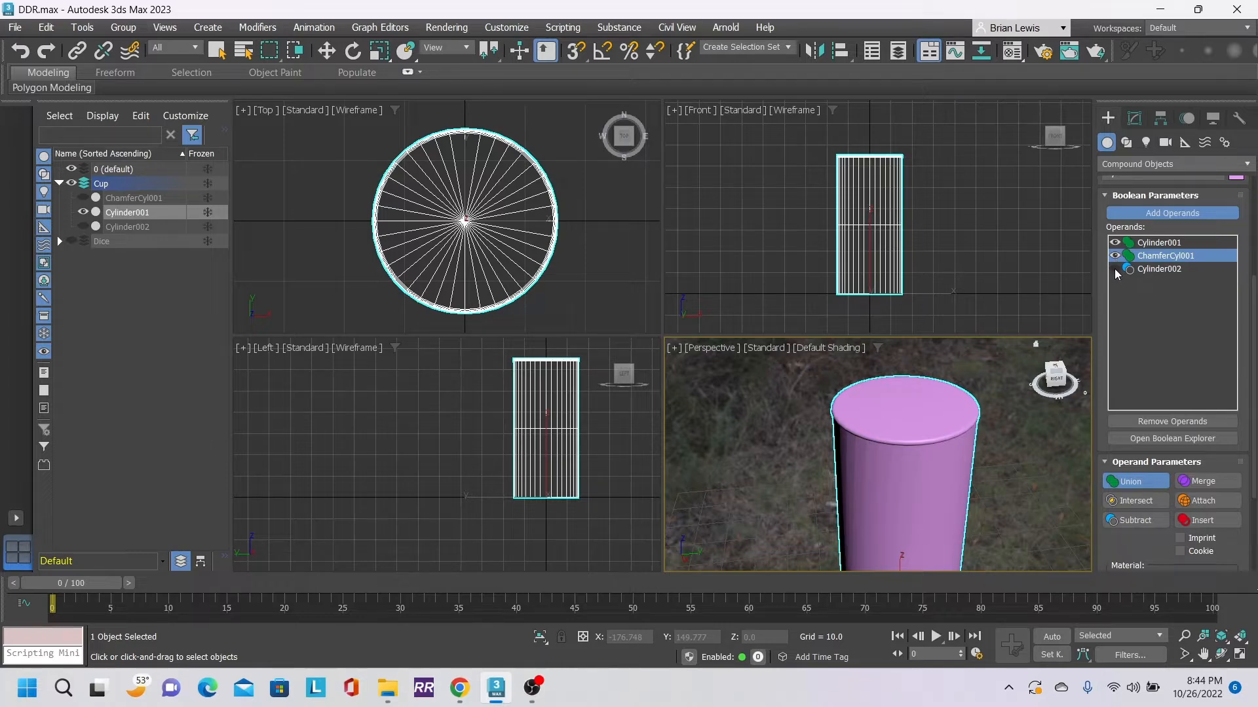
{"action": "left_click", "coordinate": [1116, 270]}
{"action": "left_click", "coordinate": [1127, 256]}
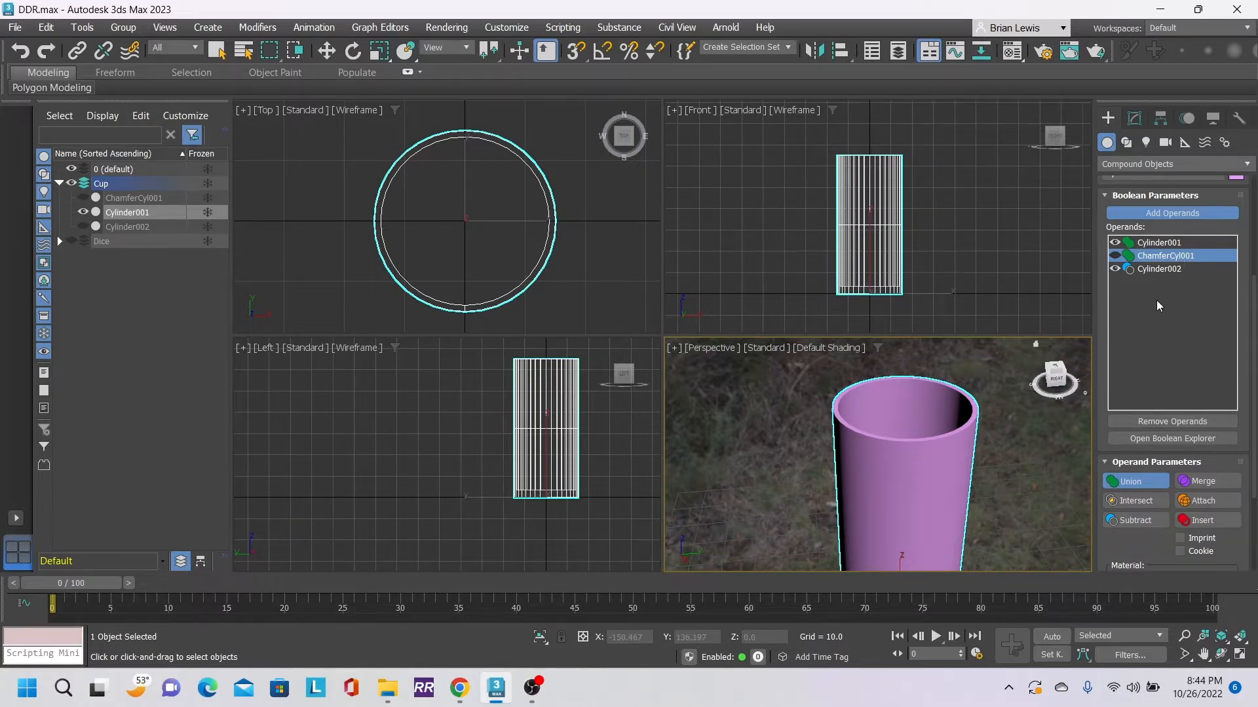
{"action": "left_click", "coordinate": [1117, 270]}
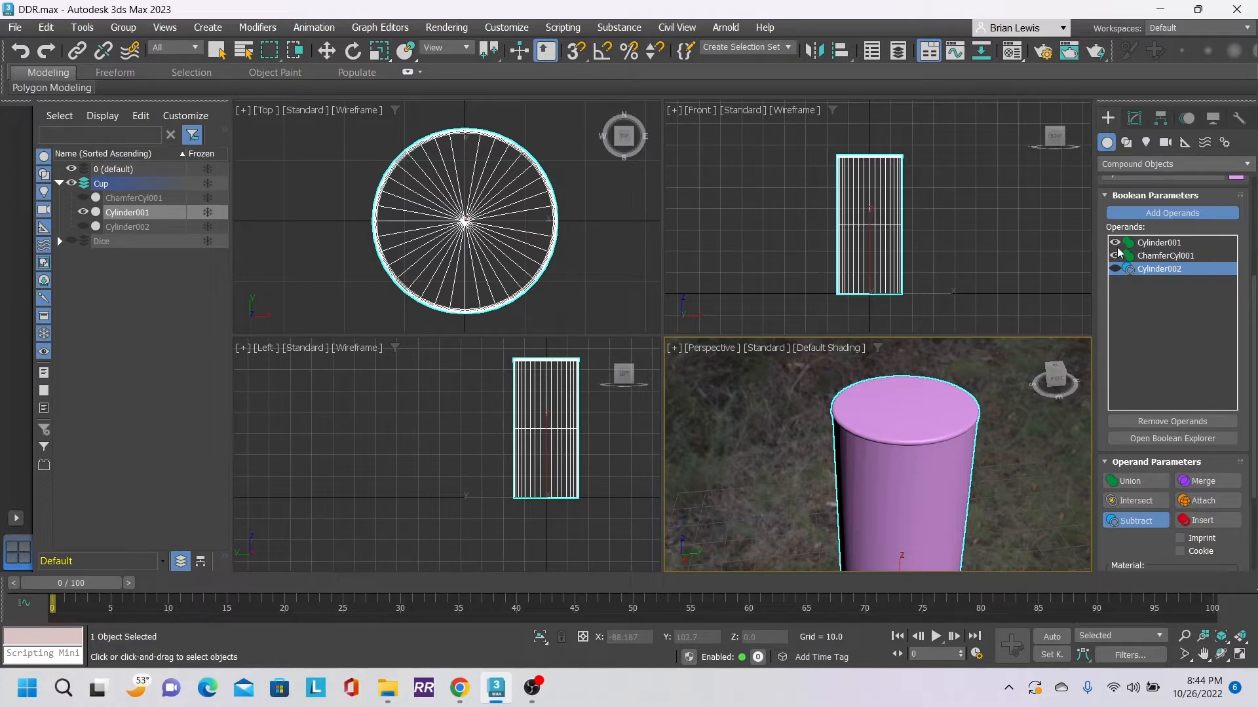
{"action": "left_click", "coordinate": [1115, 269]}
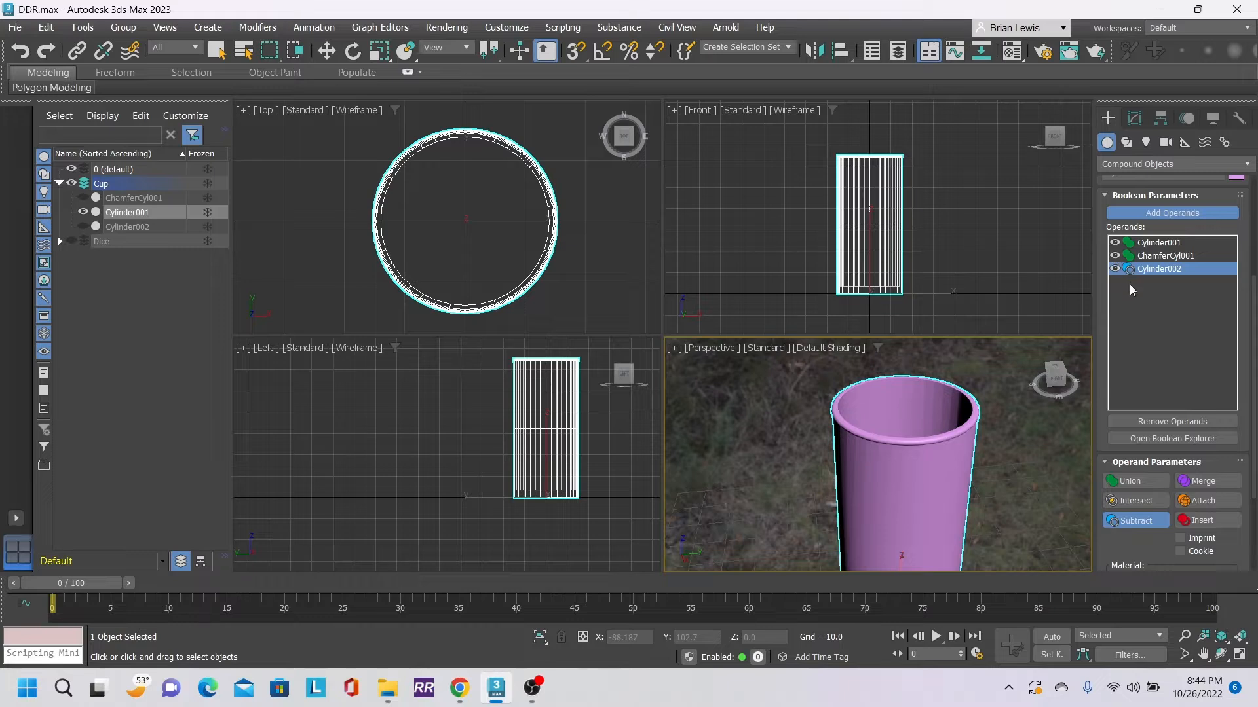
- Try ordering the subtracted inner cylinder before the chamfer cylinder in the Boolean operands, and restore the original order
{"action": "left_click_drag", "start_coordinate": [1150, 265], "coordinate": [1158, 255]}
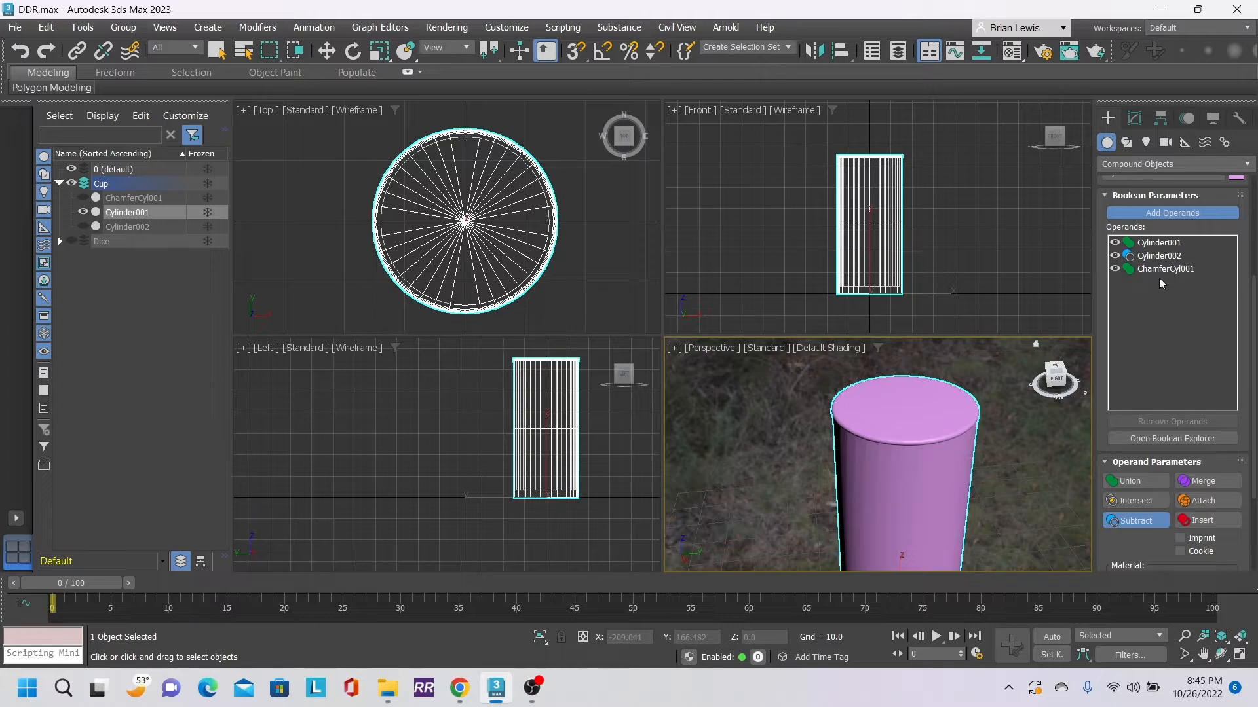
{"action": "scroll", "coordinate": [870, 268], "scroll_direction": "up", "scroll_amount": 5}
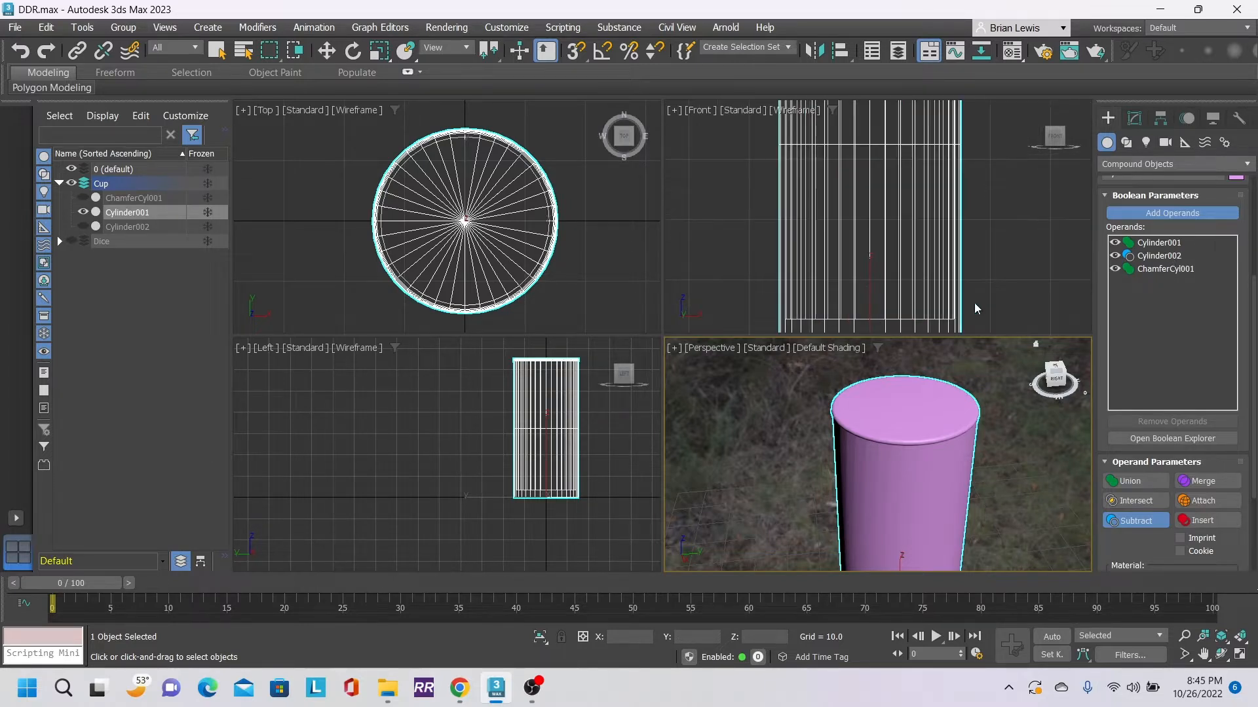
{"action": "middle_click_drag", "start_coordinate": [975, 308], "coordinate": [944, 247]}
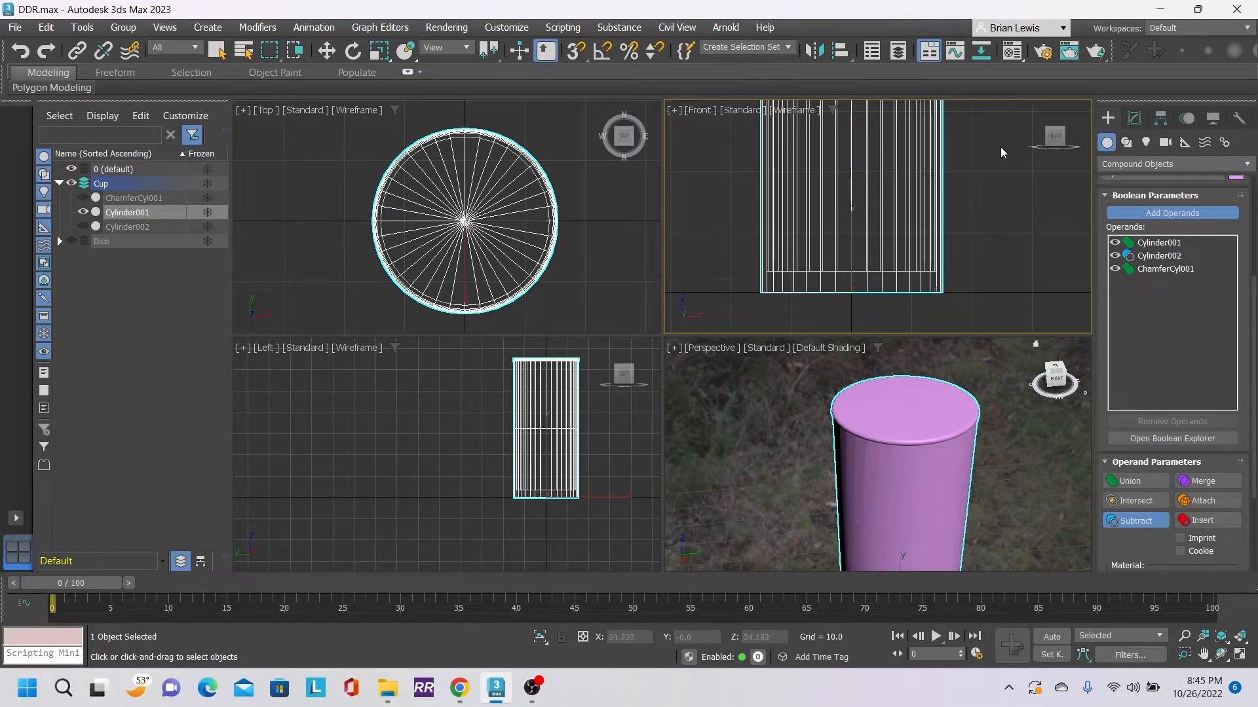
{"action": "middle_click_drag", "start_coordinate": [1001, 152], "coordinate": [982, 380]}
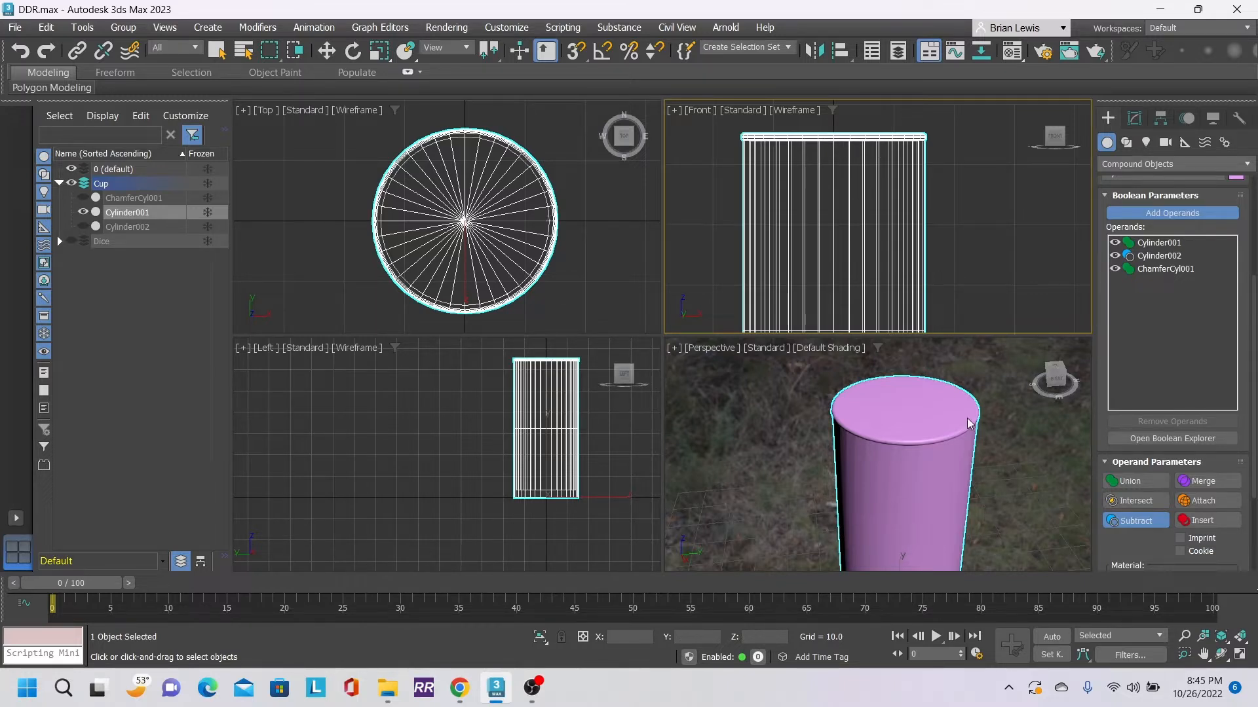
{"action": "left_click", "coordinate": [1163, 268]}
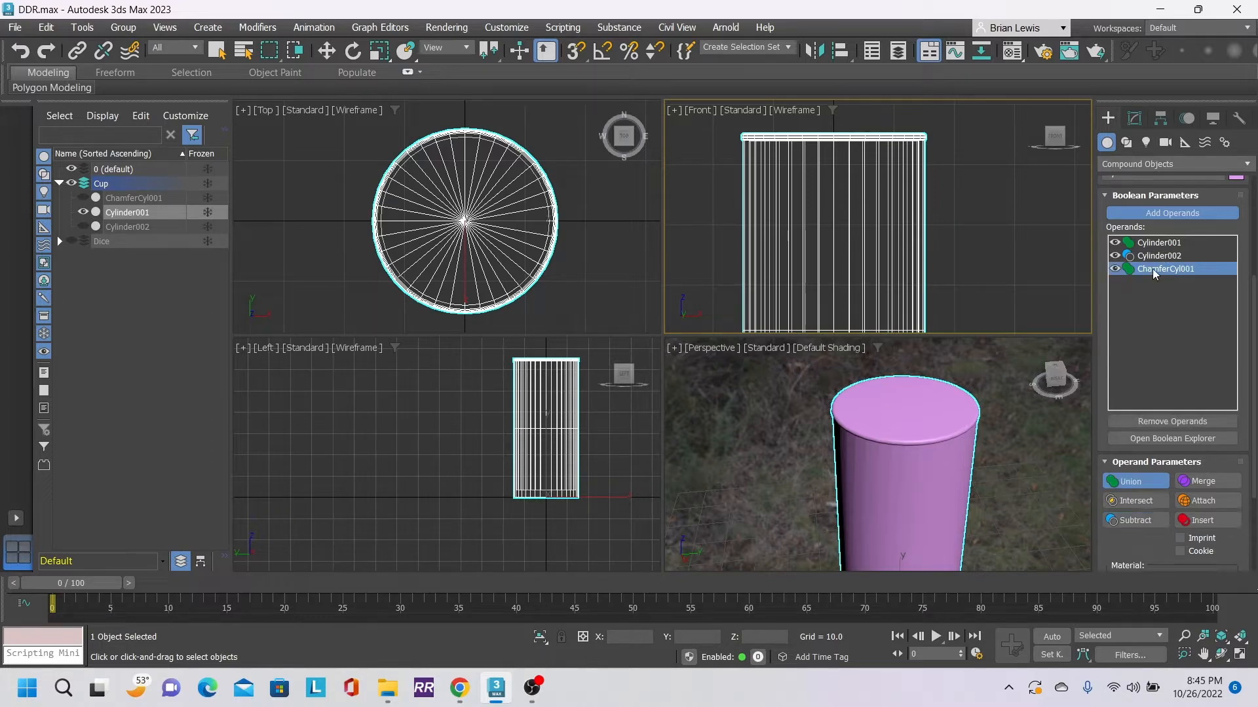
{"action": "left_click_drag", "start_coordinate": [1152, 268], "coordinate": [1154, 255]}
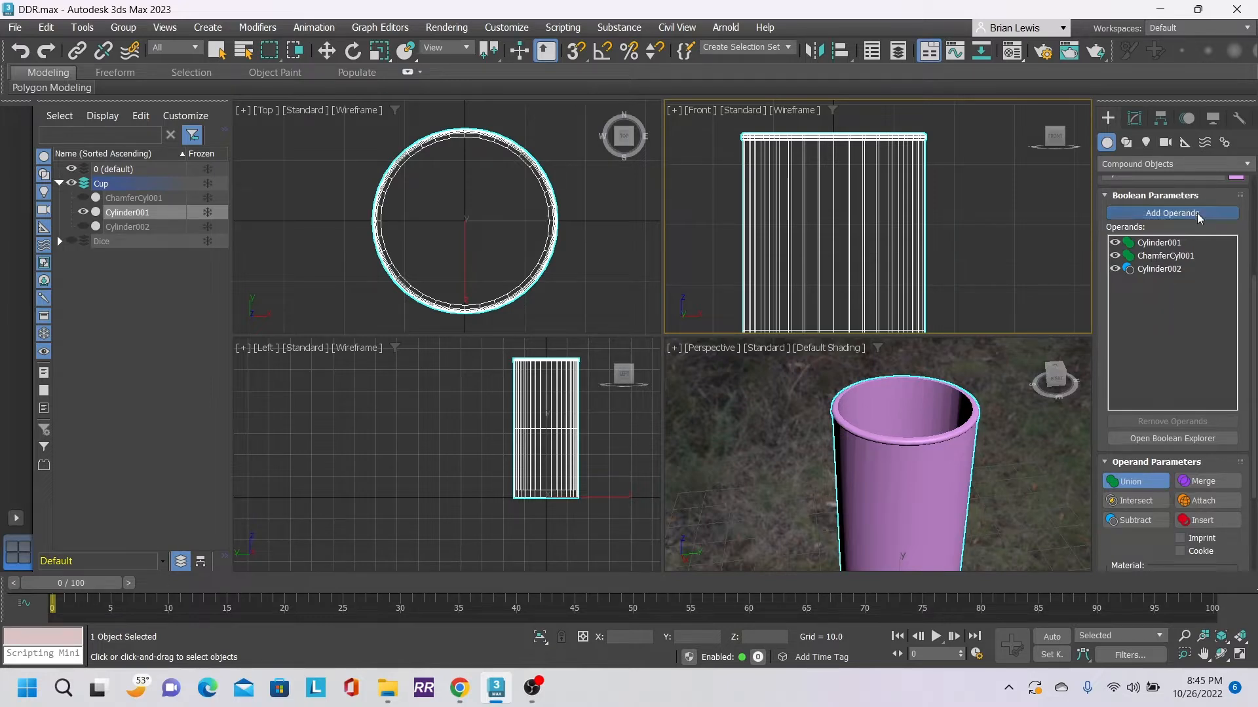
- Finish the Boolean operation and add an Edit Poly modifier to the hollow cup
{"action": "key", "text": "w"}
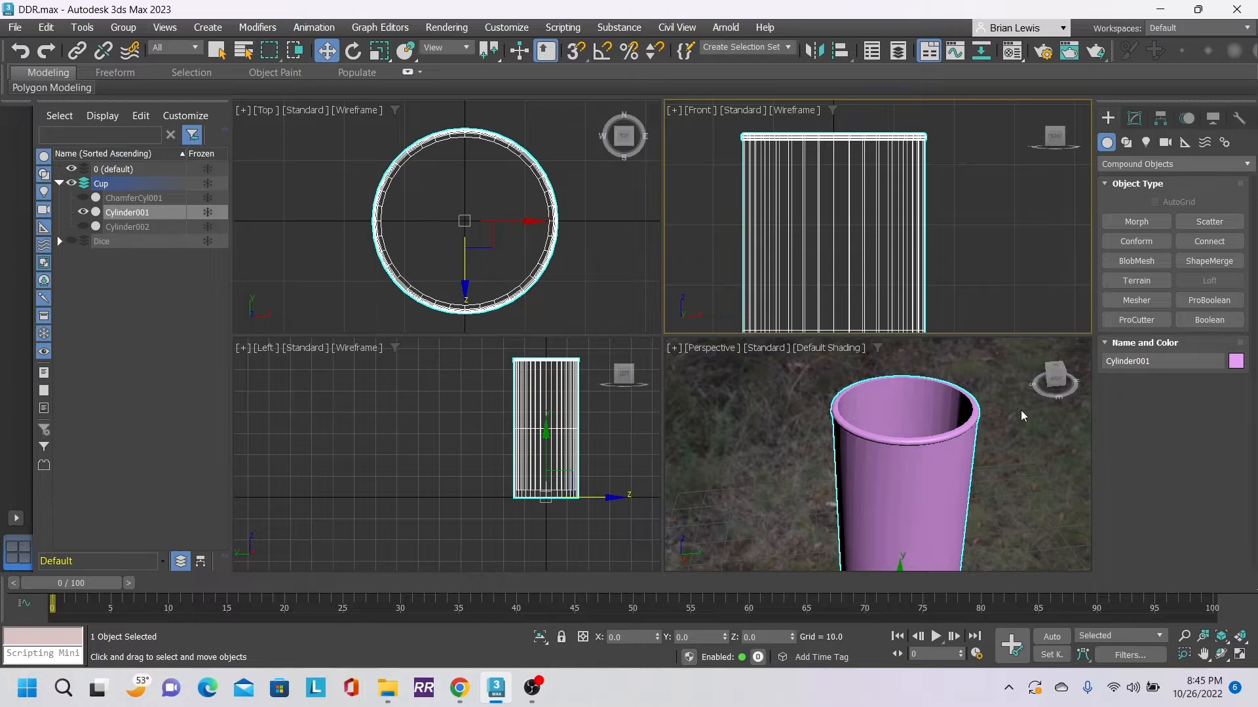
{"action": "scroll", "coordinate": [997, 274], "scroll_direction": "down", "scroll_amount": 2}
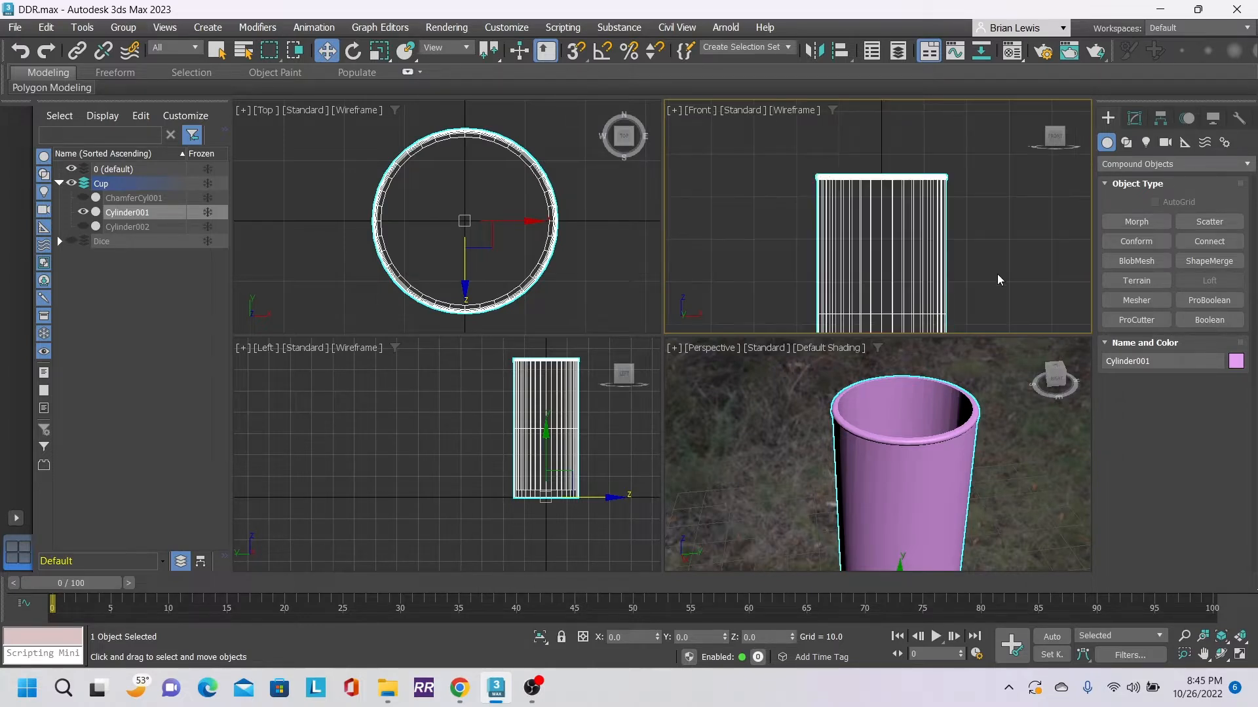
{"action": "middle_click_drag", "start_coordinate": [997, 274], "coordinate": [960, 171]}
{"action": "middle_click_drag", "start_coordinate": [1001, 249], "coordinate": [988, 171]}
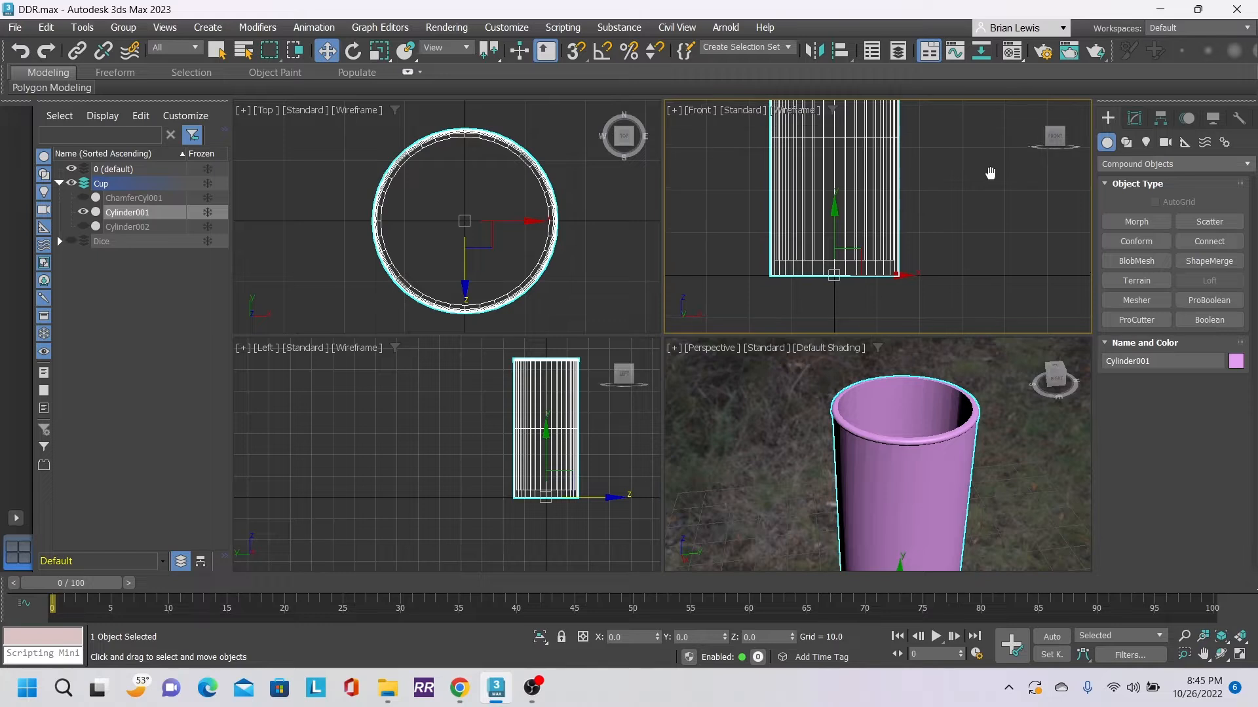
{"action": "left_click", "coordinate": [1135, 119]}
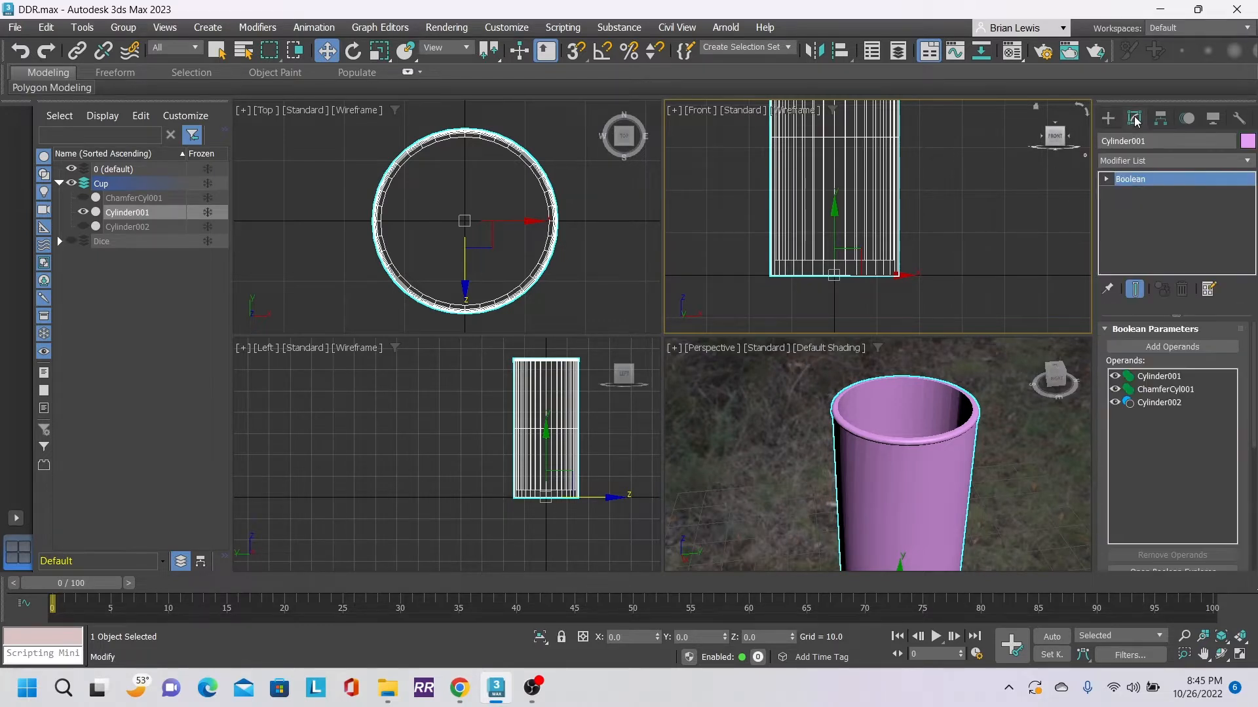
{"action": "left_click", "coordinate": [1247, 167]}
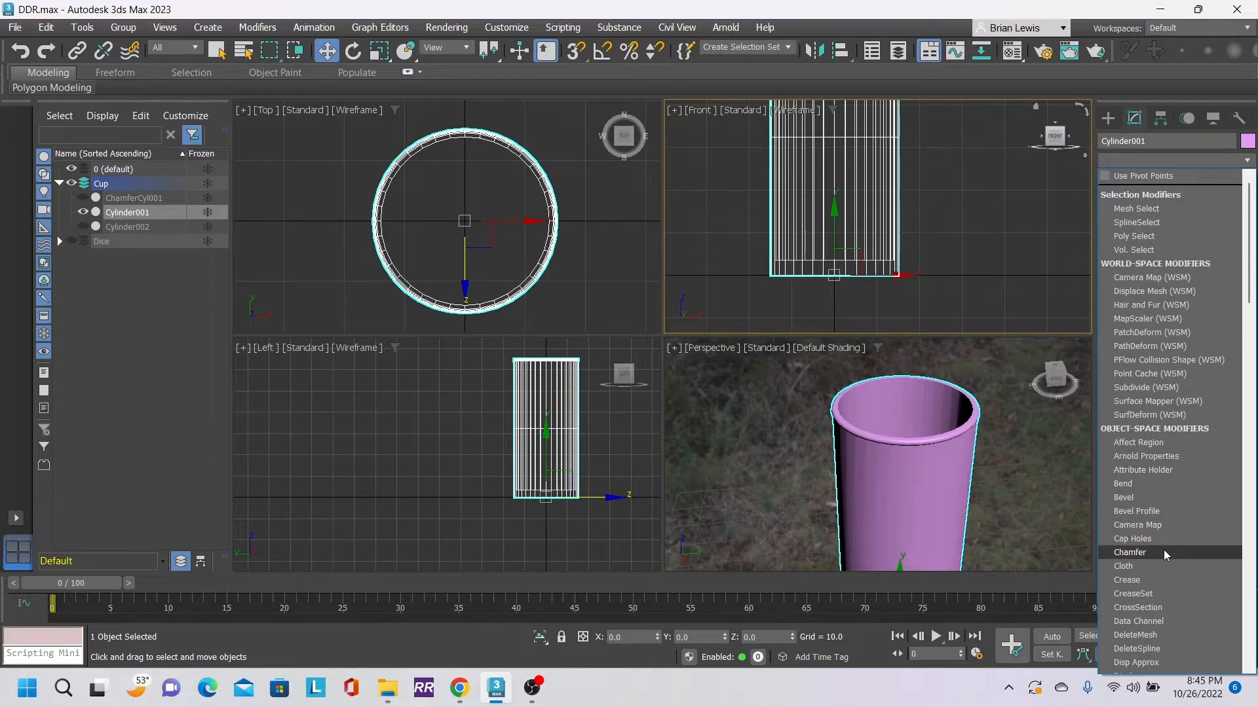
{"action": "scroll", "coordinate": [1145, 572], "scroll_direction": "down", "scroll_amount": 5}
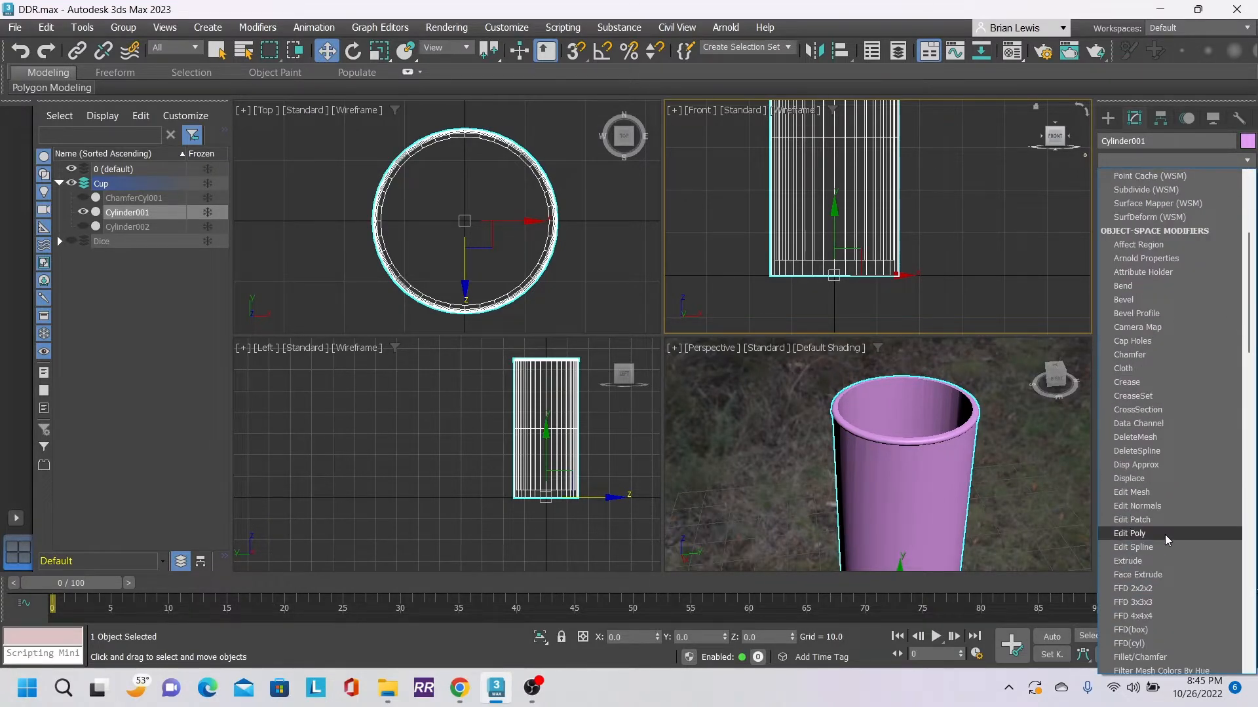
{"action": "left_click", "coordinate": [1154, 534]}
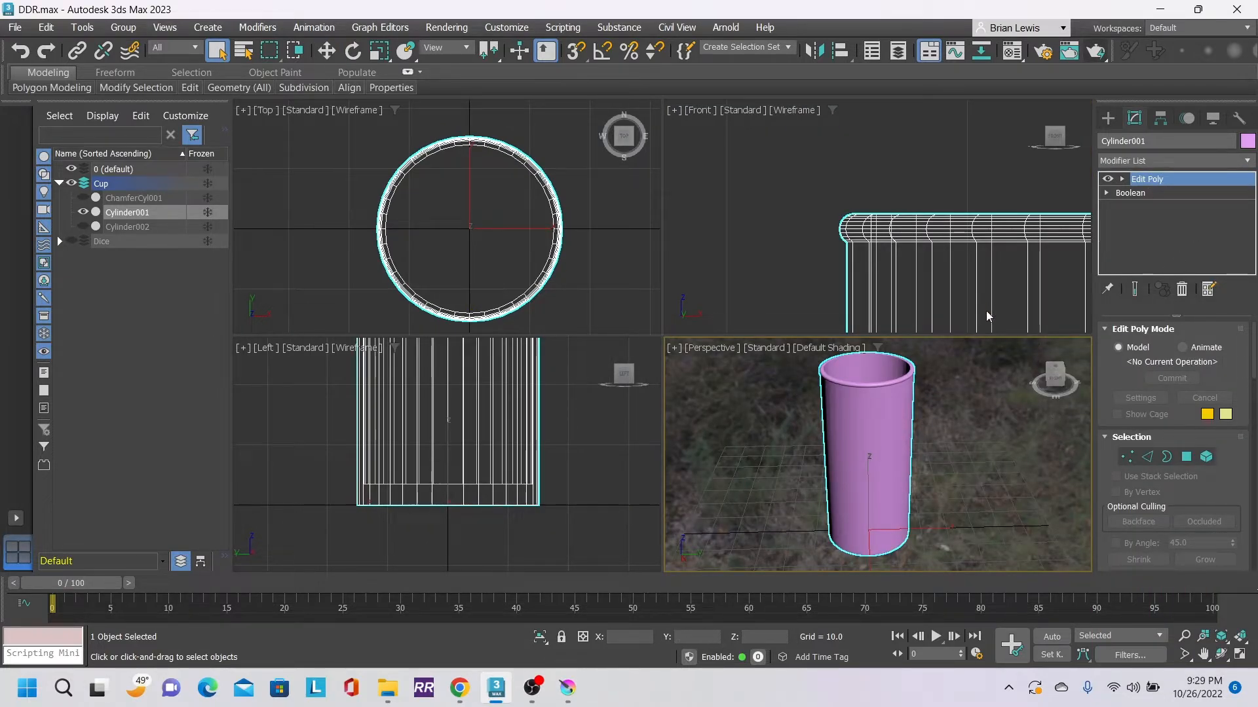
- Select the ring of vertices midway up the cup wall and move it down to about Z 4, near the inner floor
{"action": "scroll", "coordinate": [963, 206], "scroll_direction": "down", "scroll_amount": 2}
{"action": "scroll", "coordinate": [962, 207], "scroll_direction": "down", "scroll_amount": 1}
{"action": "middle_click_drag", "start_coordinate": [1016, 306], "coordinate": [835, 141]}
{"action": "scroll", "coordinate": [837, 146], "scroll_direction": "down", "scroll_amount": 3}
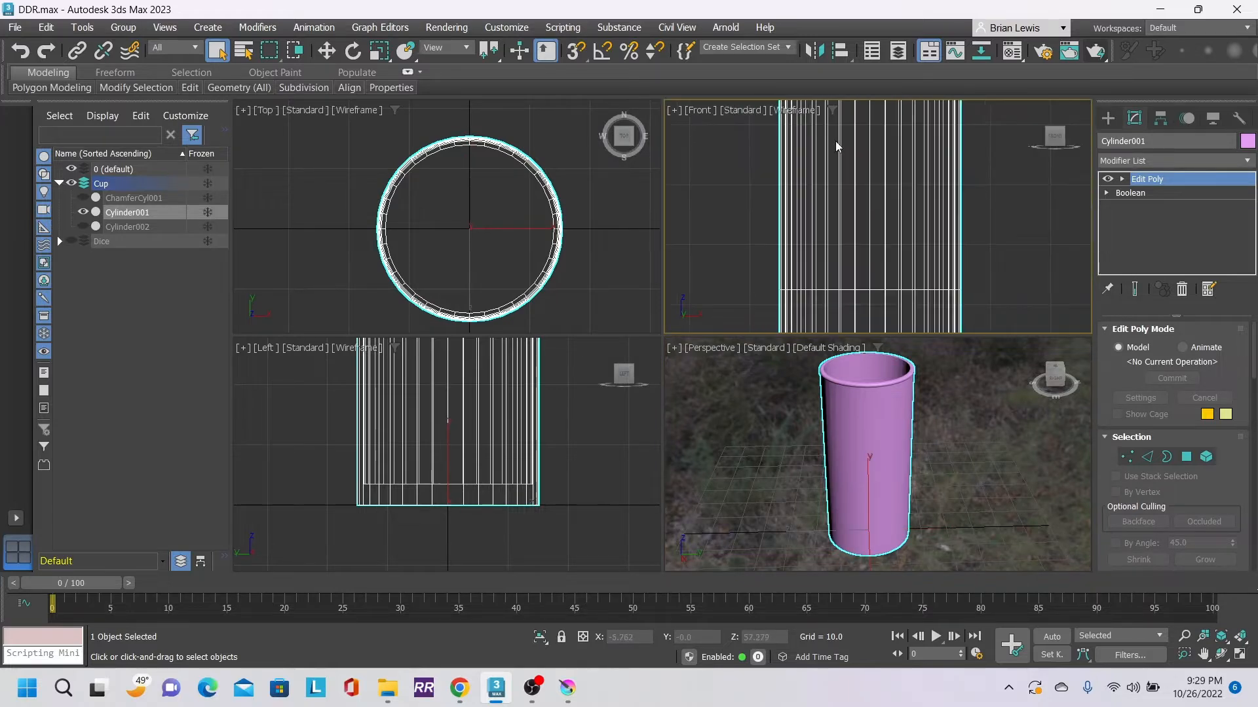
{"action": "scroll", "coordinate": [888, 181], "scroll_direction": "down", "scroll_amount": 2}
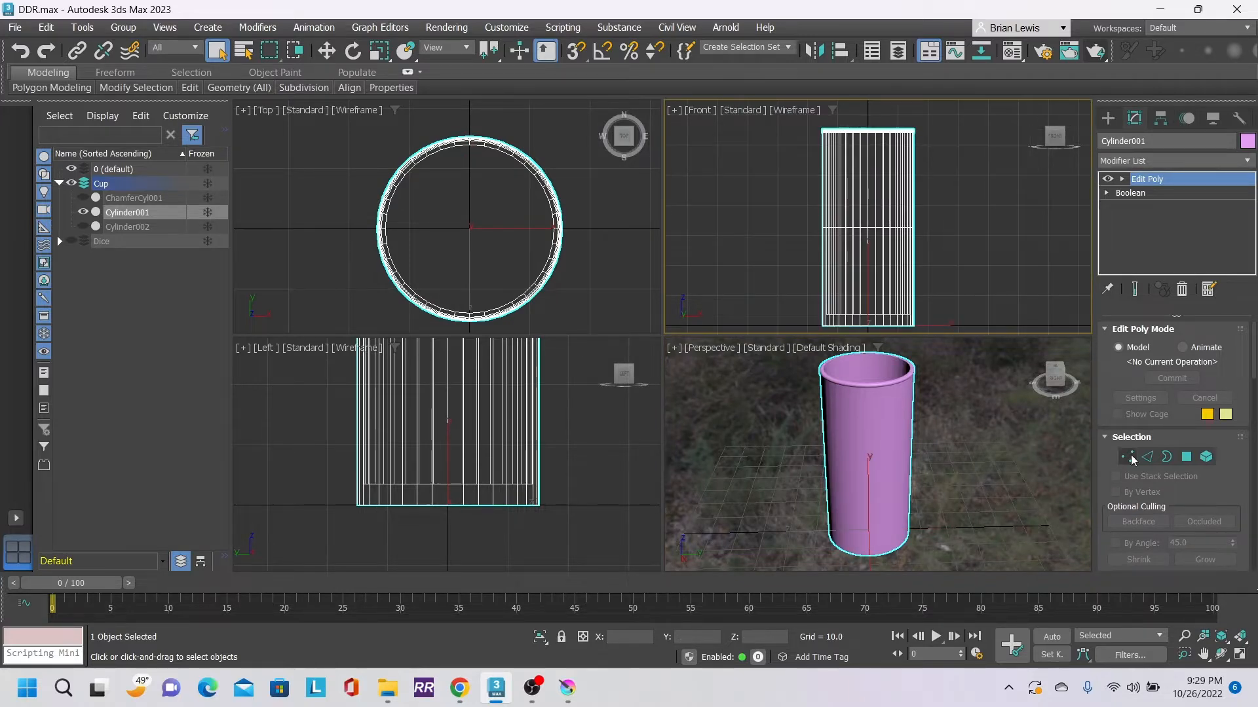
{"action": "left_click", "coordinate": [1127, 456]}
{"action": "left_click_drag", "start_coordinate": [792, 207], "coordinate": [972, 246]}
{"action": "left_click", "coordinate": [326, 50]}
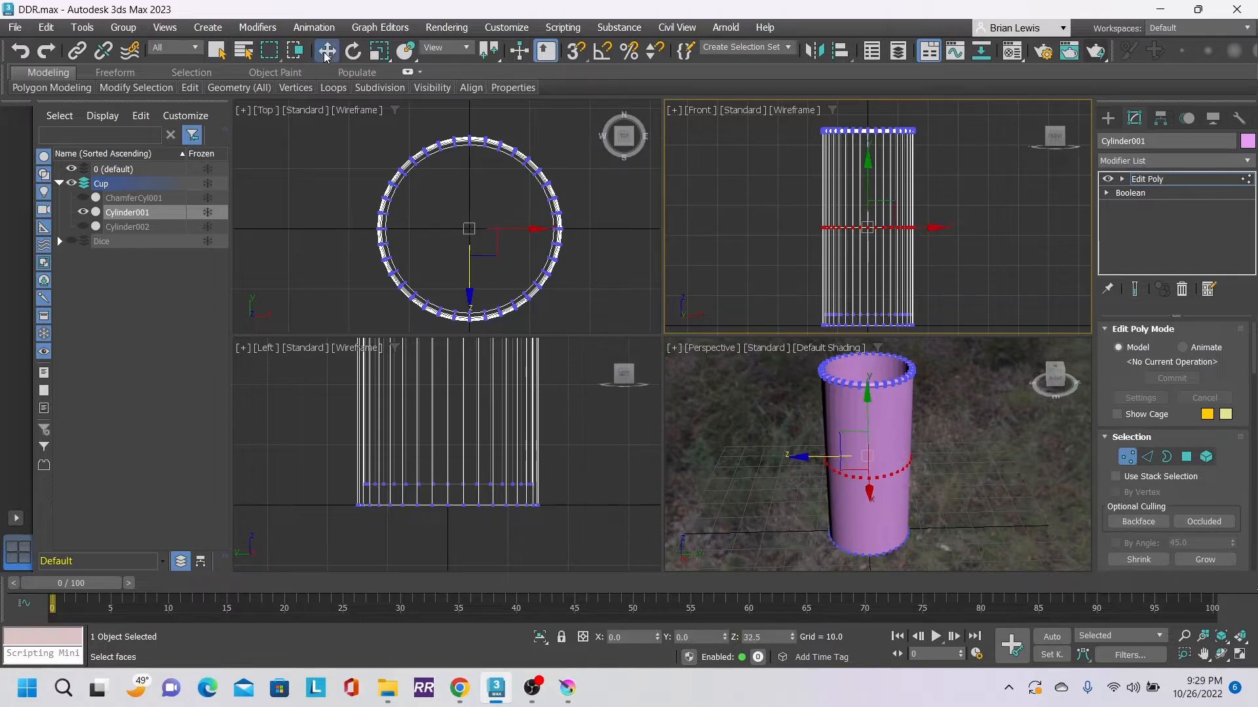
{"action": "middle_click_drag", "start_coordinate": [808, 321], "coordinate": [789, 273]}
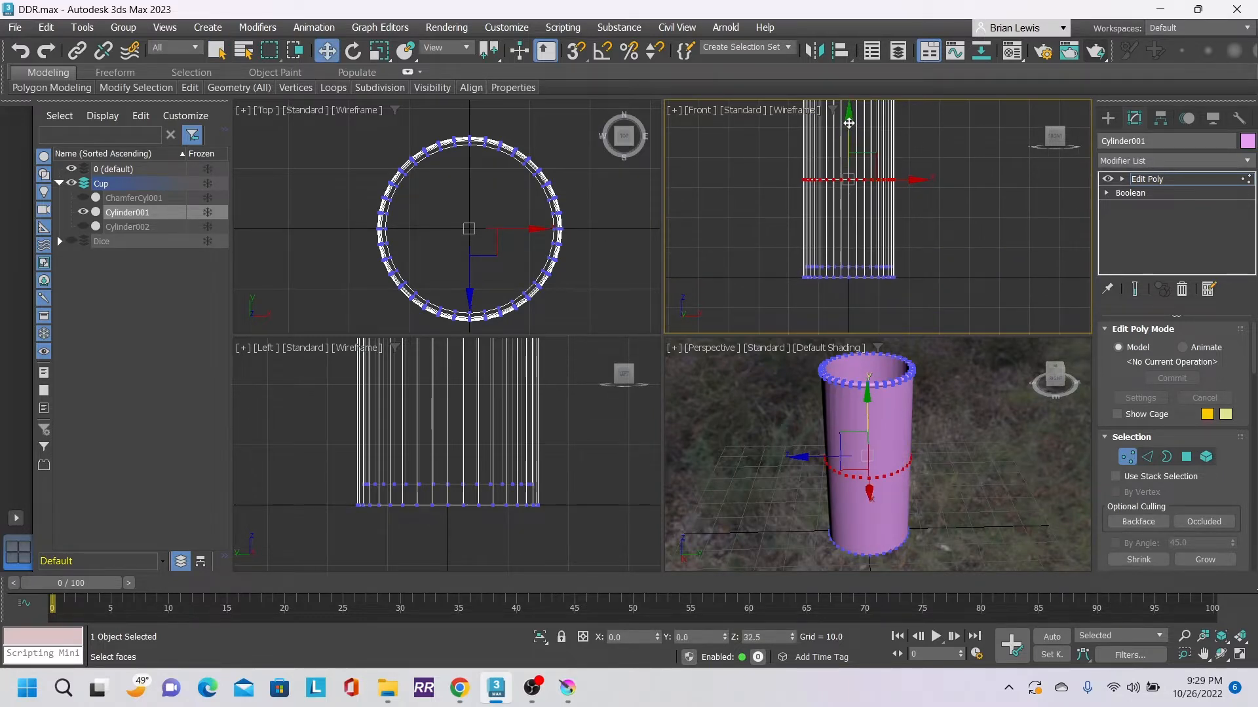
{"action": "left_click_drag", "start_coordinate": [848, 124], "coordinate": [845, 210]}
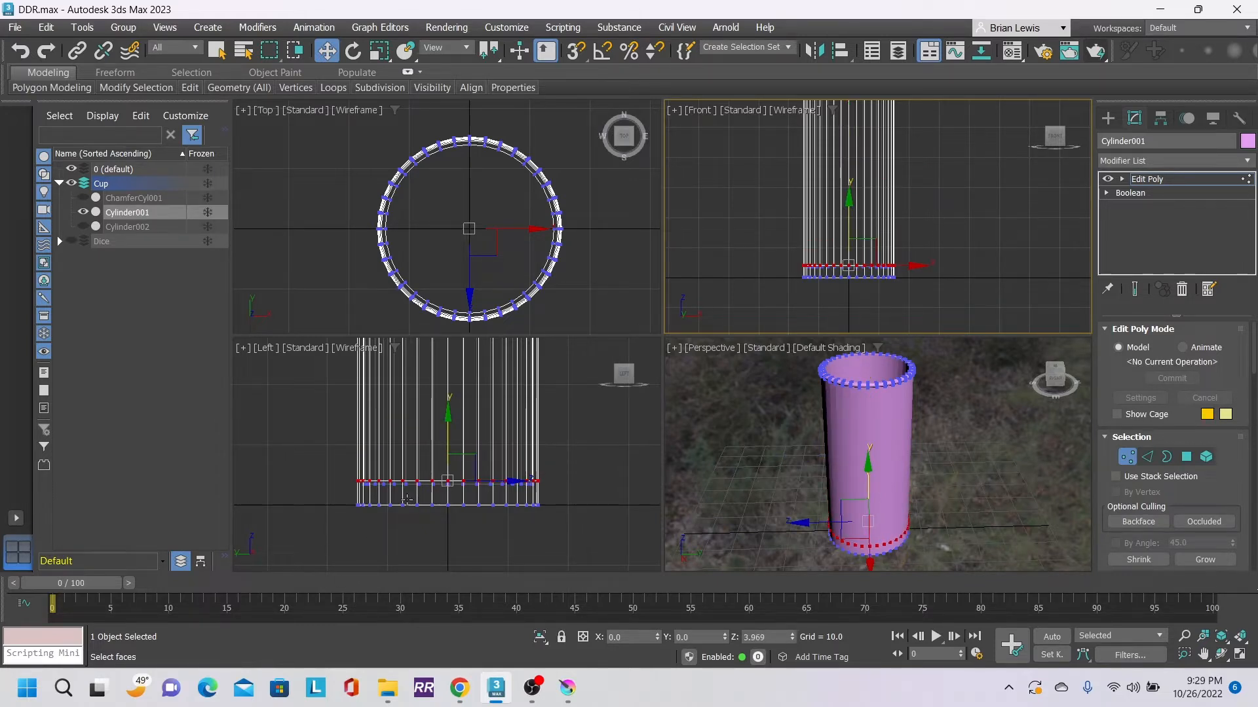
- Fine-tune the height of the lowered vertex ring to about Z 3.7, level with the cup's inner floor
{"action": "scroll", "coordinate": [405, 500], "scroll_direction": "up", "scroll_amount": 3}
{"action": "scroll", "coordinate": [423, 489], "scroll_direction": "up", "scroll_amount": 2}
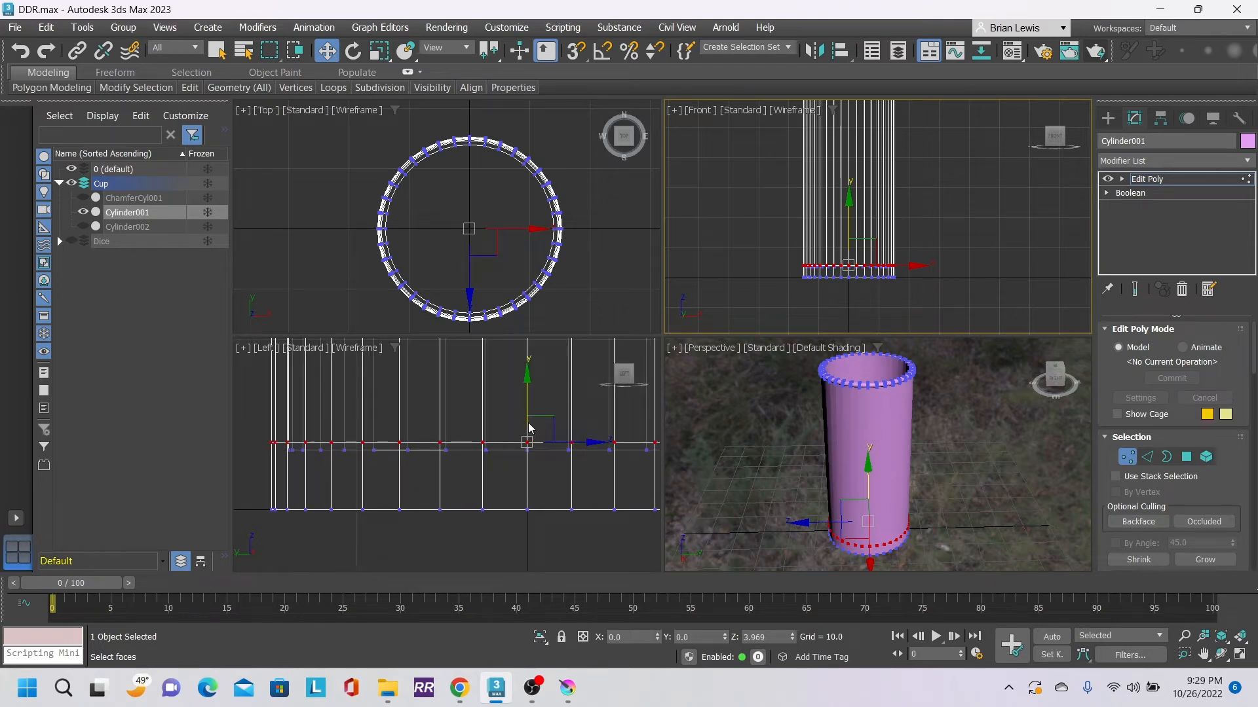
{"action": "left_click_drag", "start_coordinate": [530, 404], "coordinate": [531, 403]}
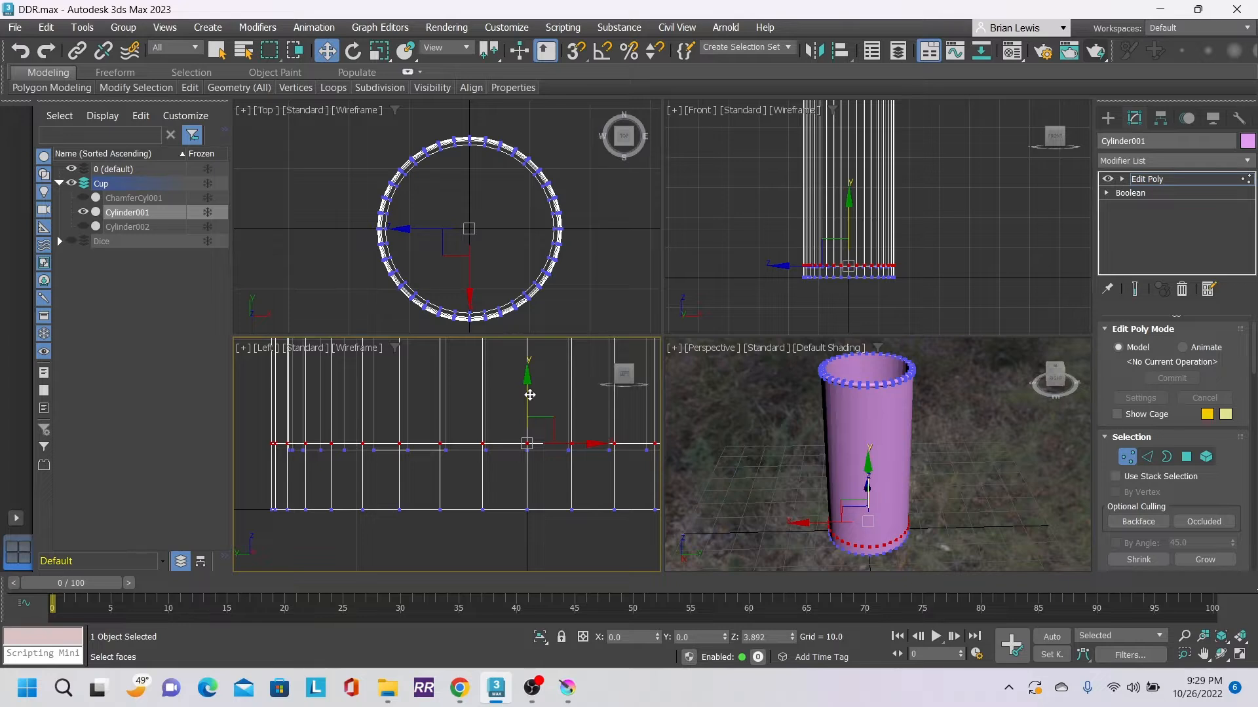
{"action": "left_click_drag", "start_coordinate": [530, 395], "coordinate": [531, 398]}
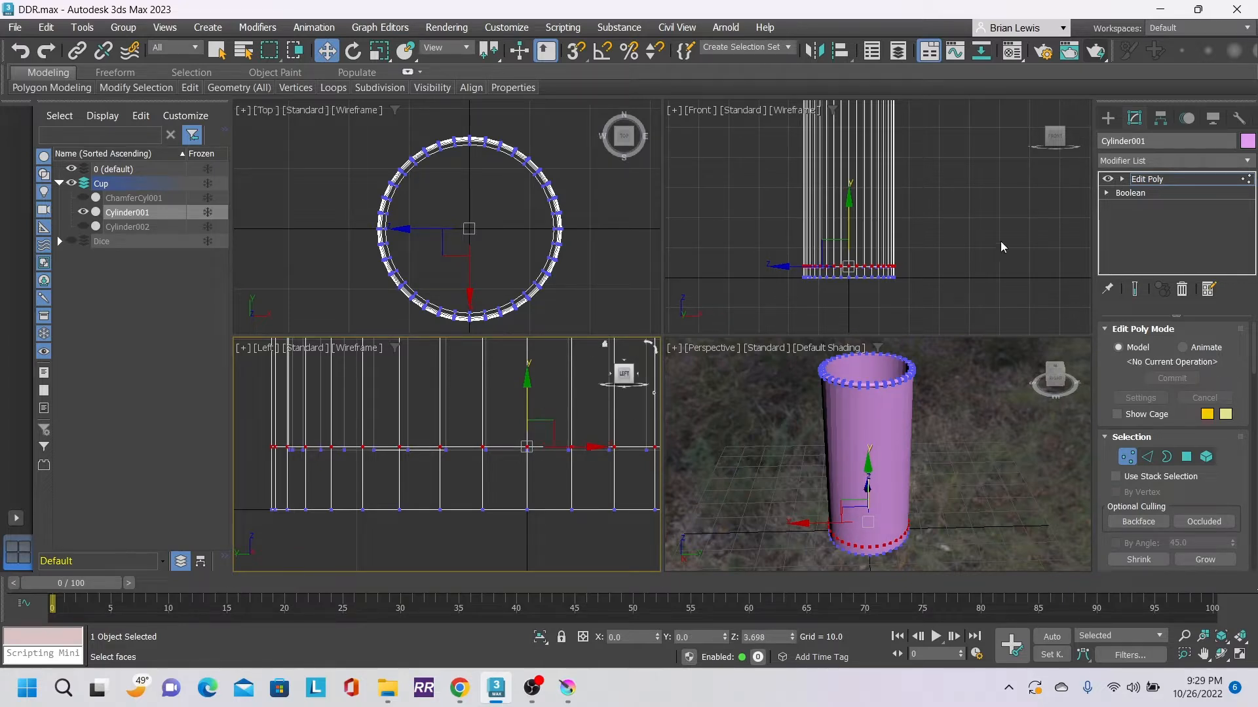
- Select all rim vertices of the cup, check the cup texture in Krita, and lower the rim in 3ds Max to about Z 45.3
{"action": "middle_click_drag", "start_coordinate": [913, 250], "coordinate": [910, 294]}
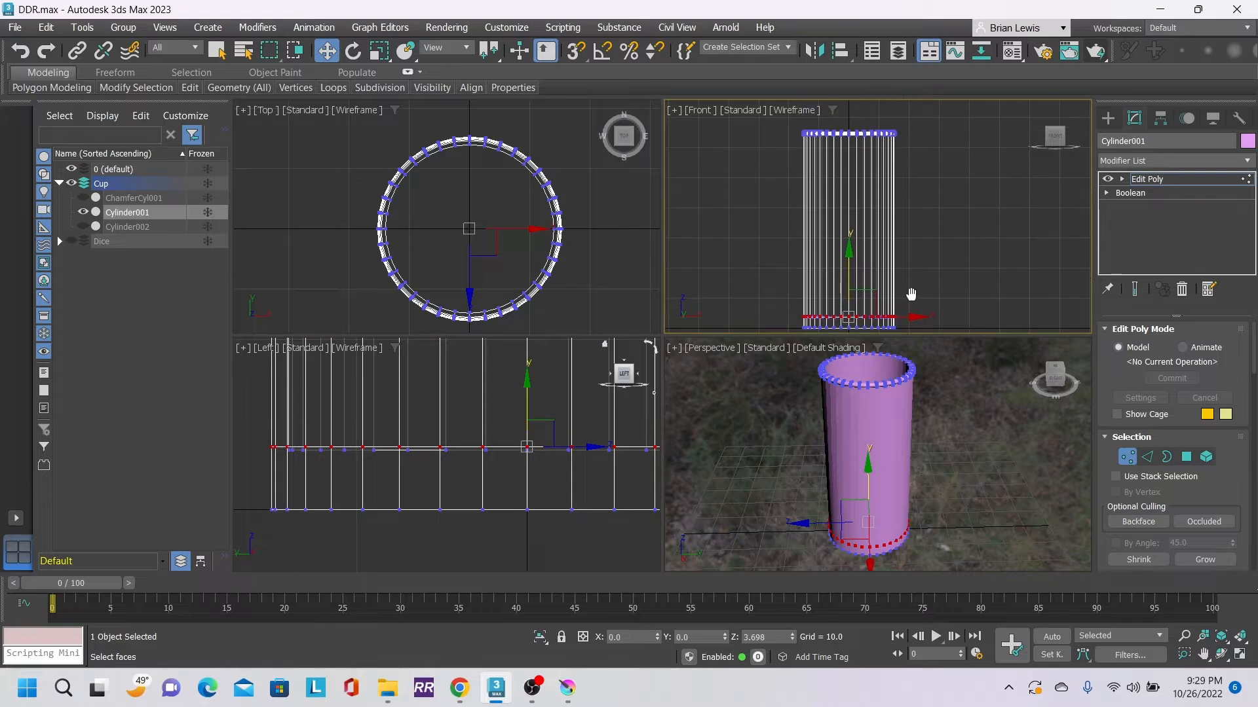
{"action": "left_click", "coordinate": [932, 275]}
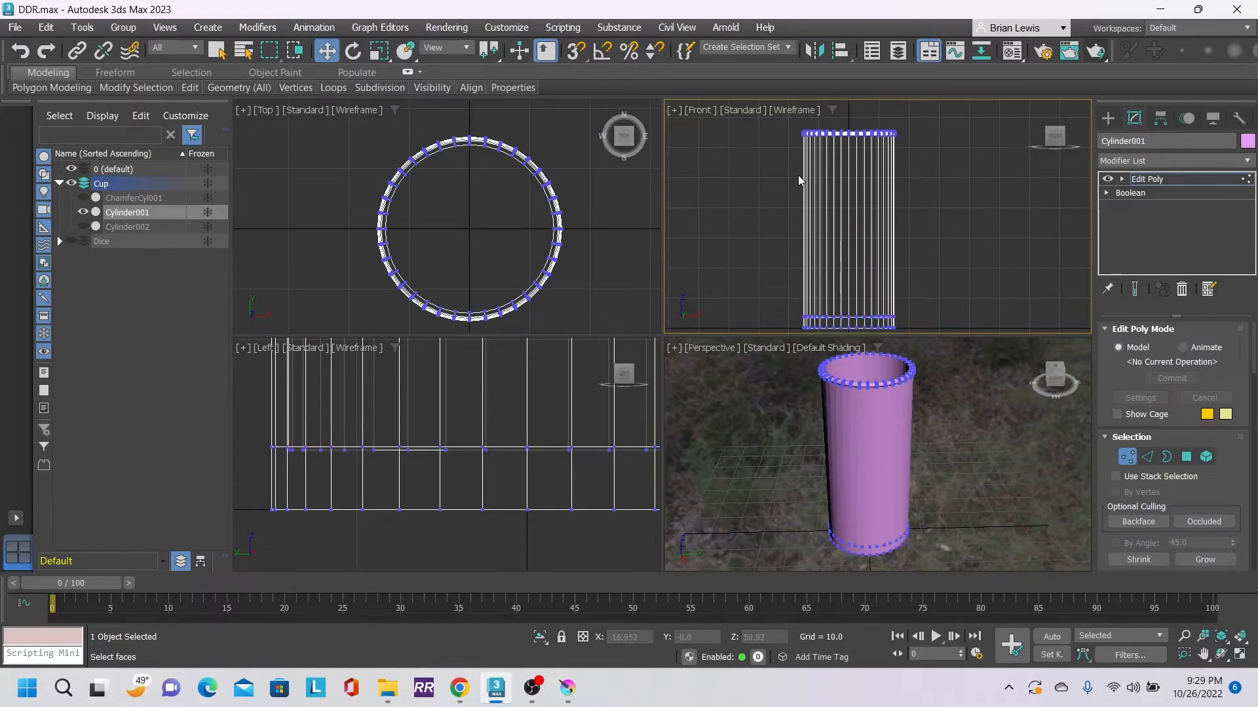
{"action": "left_click_drag", "start_coordinate": [765, 172], "coordinate": [951, 112]}
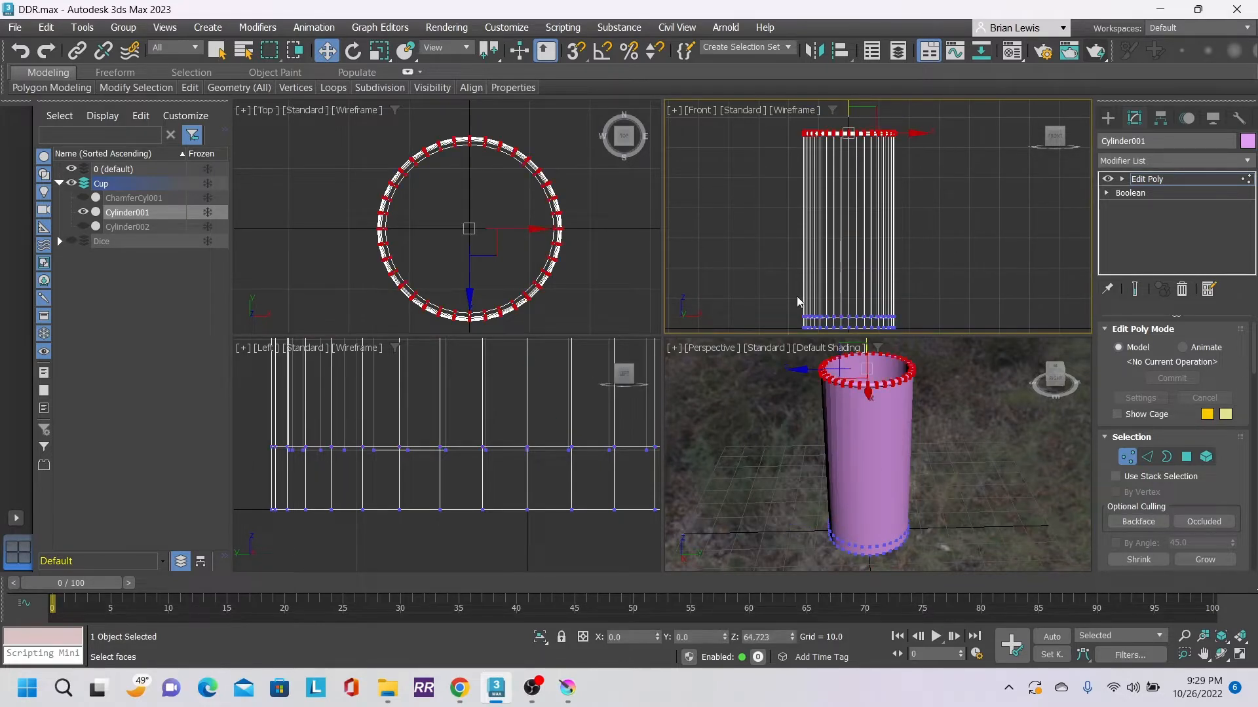
{"action": "left_click", "coordinate": [575, 692]}
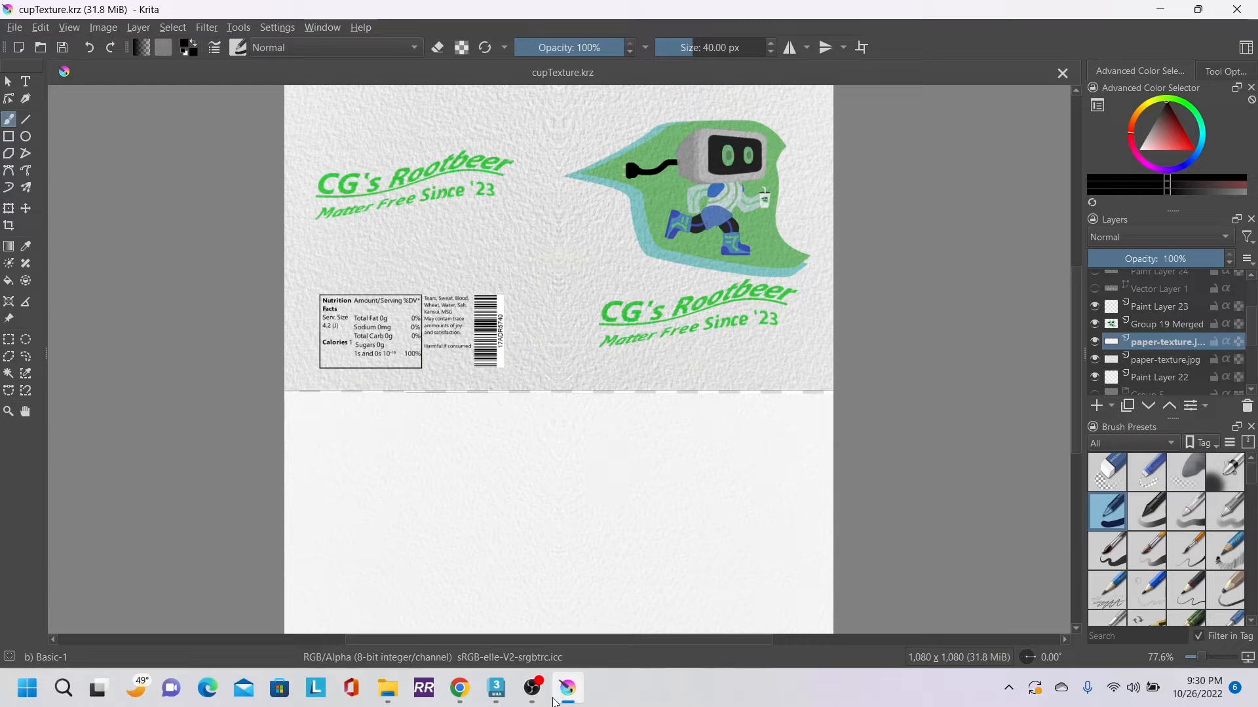
{"action": "mouse_move", "coordinate": [546, 698]}
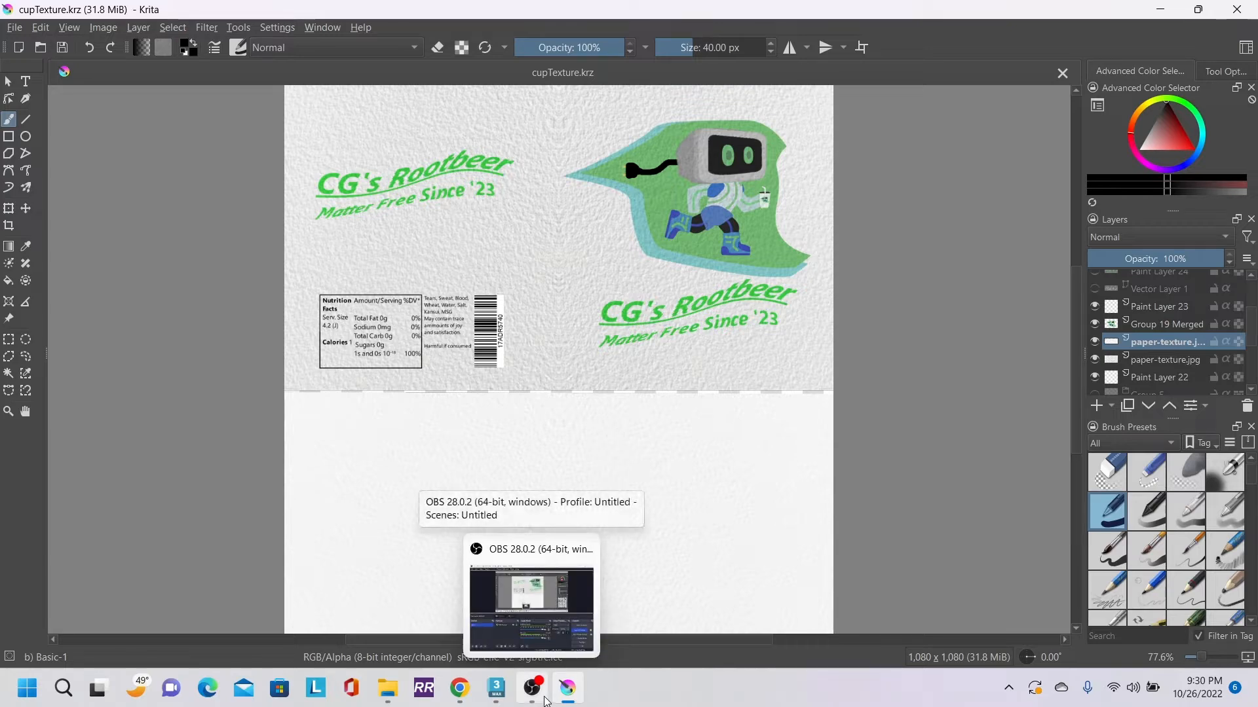
{"action": "left_click", "coordinate": [496, 688]}
{"action": "middle_click_drag", "start_coordinate": [938, 217], "coordinate": [937, 276]}
{"action": "left_click_drag", "start_coordinate": [848, 144], "coordinate": [850, 206]}
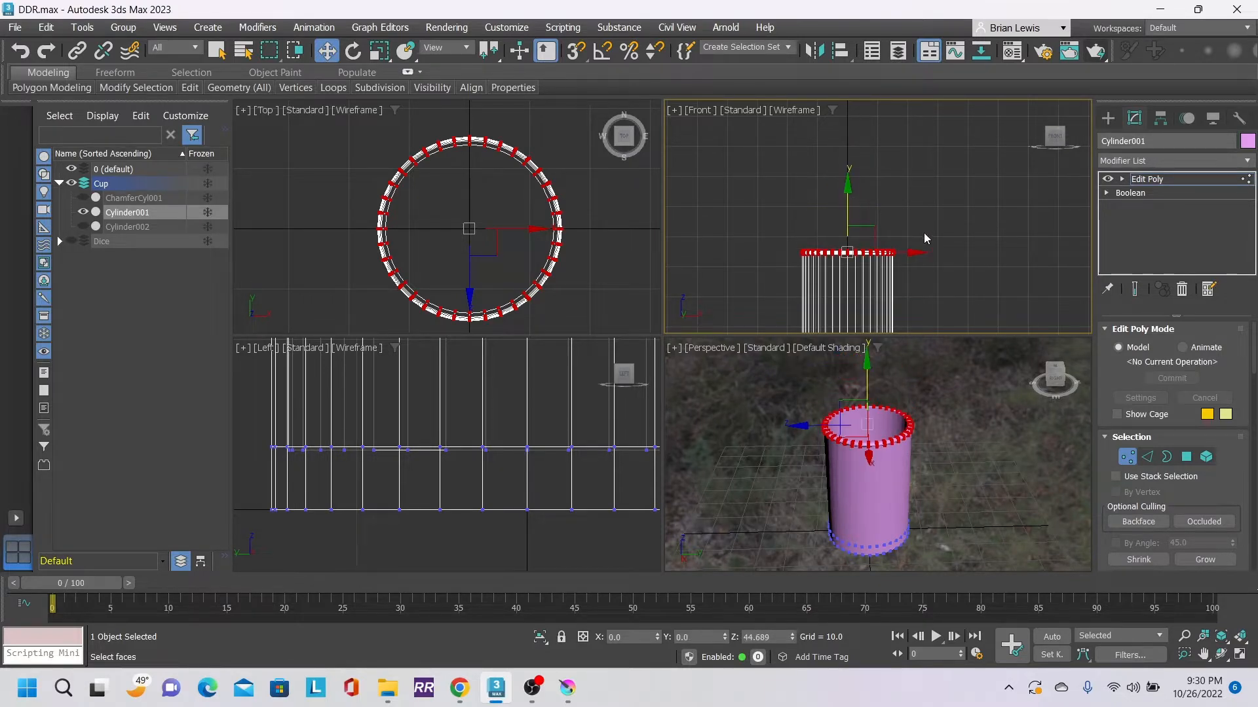
{"action": "middle_click_drag", "start_coordinate": [991, 267], "coordinate": [981, 193]}
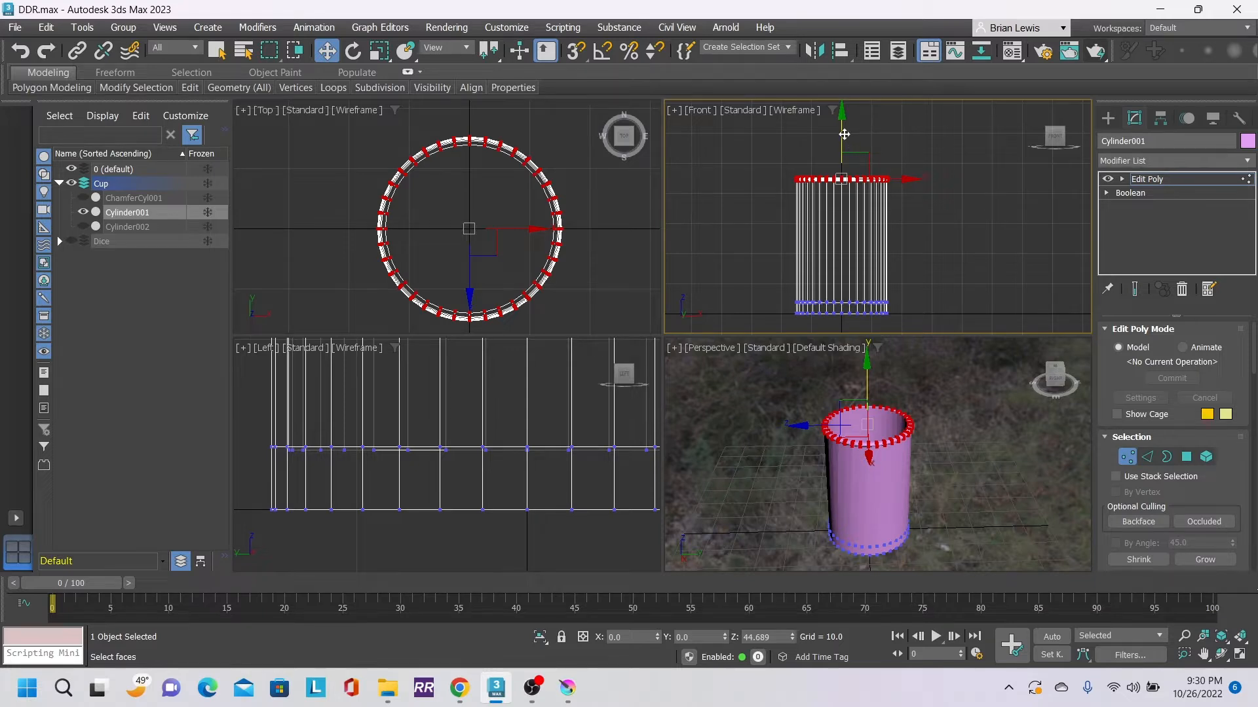
{"action": "left_click_drag", "start_coordinate": [845, 134], "coordinate": [845, 132]}
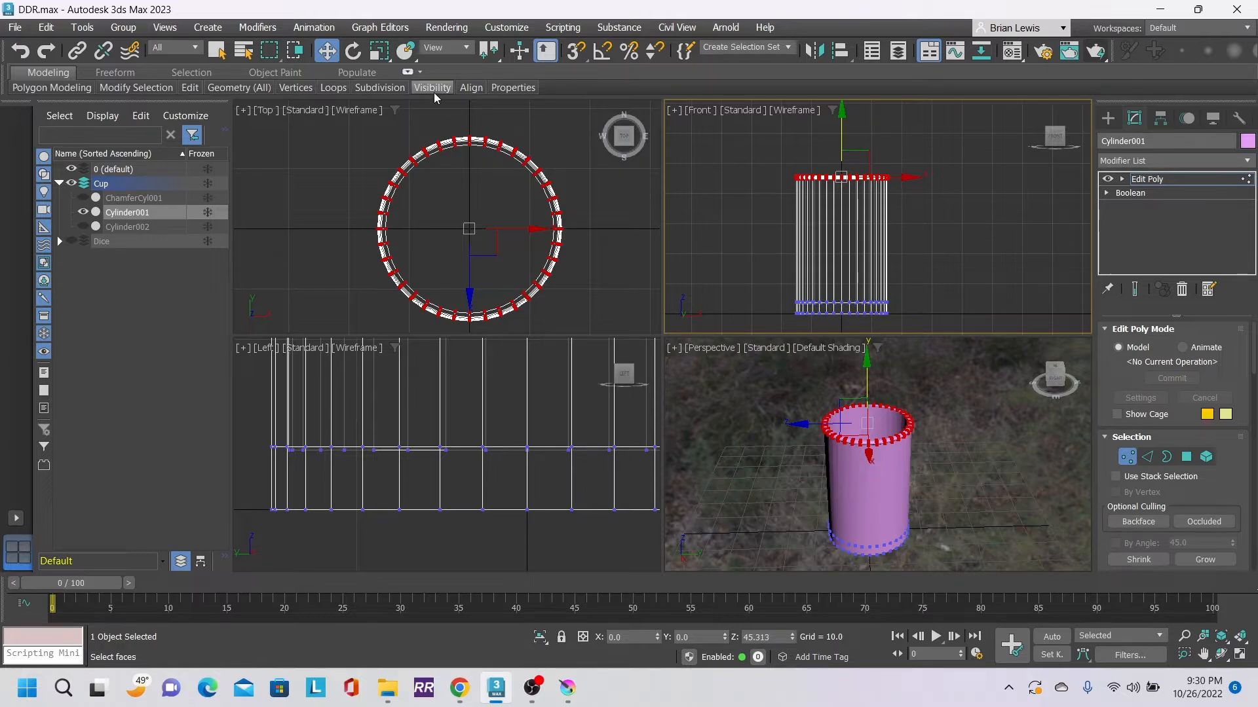
- Taper the cup by scaling the rim vertices to 122% in the horizontal plane, and leave vertex editing
{"action": "left_click", "coordinate": [382, 54]}
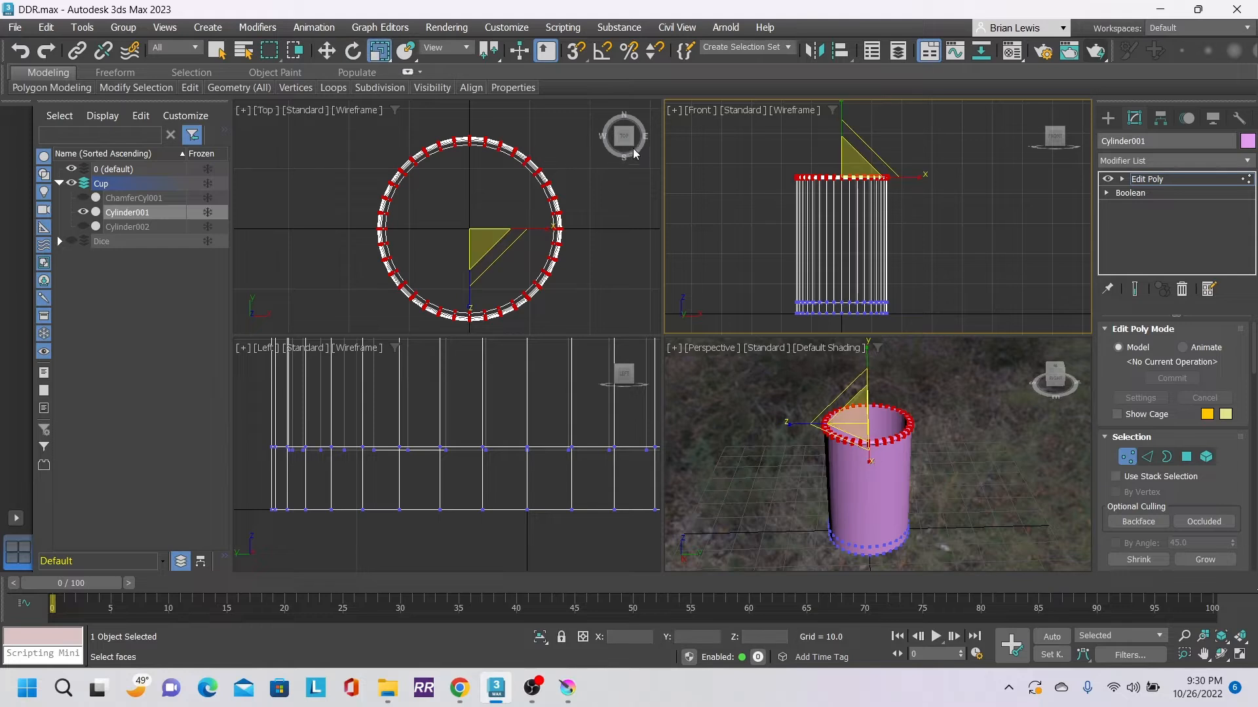
{"action": "left_click", "coordinate": [628, 145]}
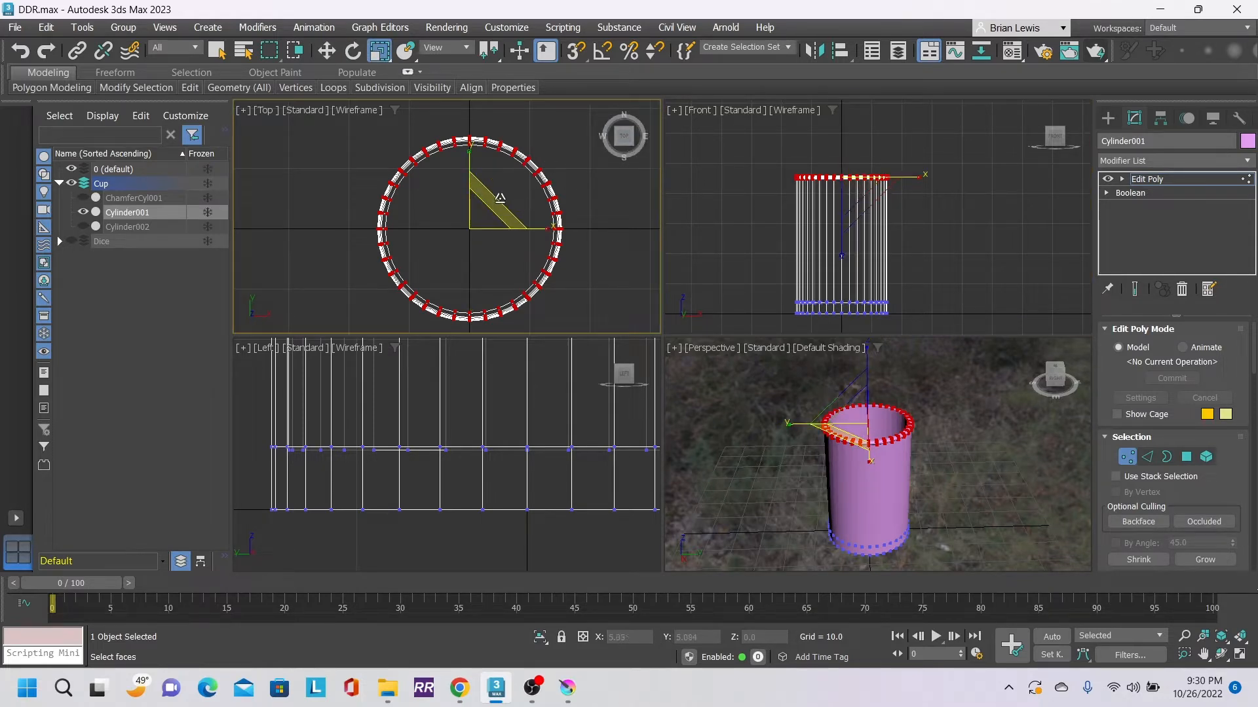
{"action": "left_click_drag", "start_coordinate": [505, 200], "coordinate": [516, 194]}
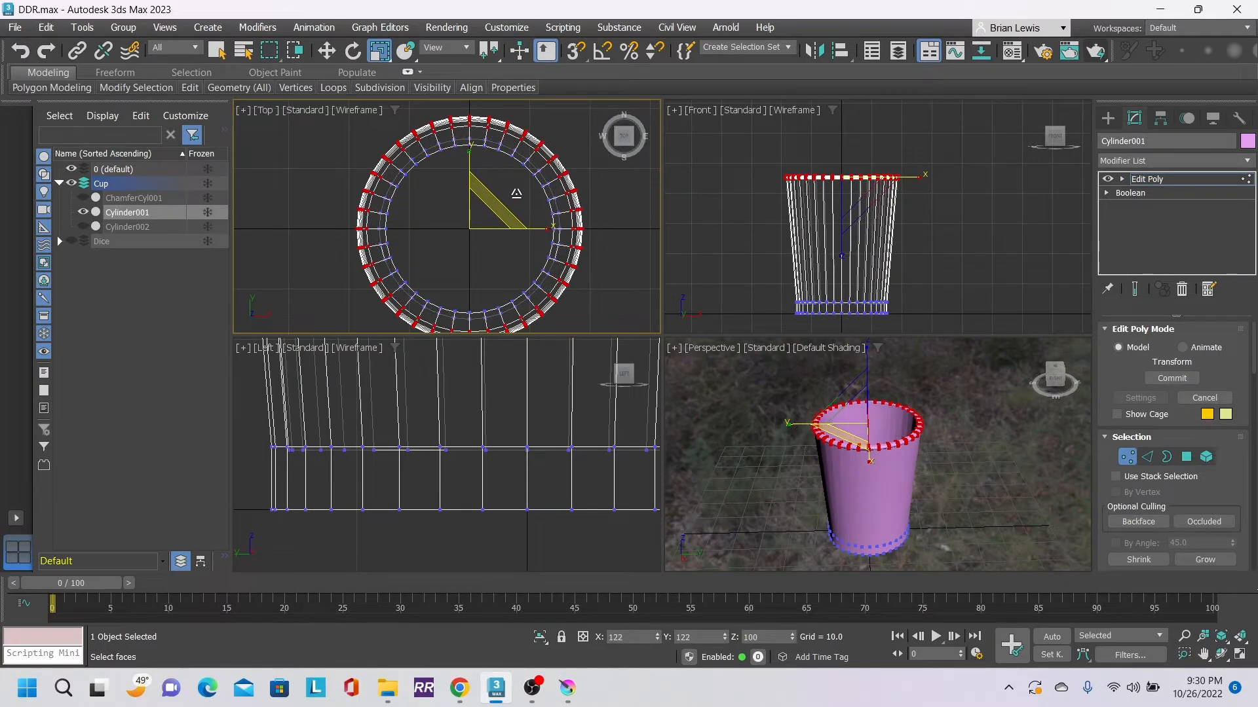
{"action": "left_click_drag", "start_coordinate": [516, 193], "coordinate": [516, 193]}
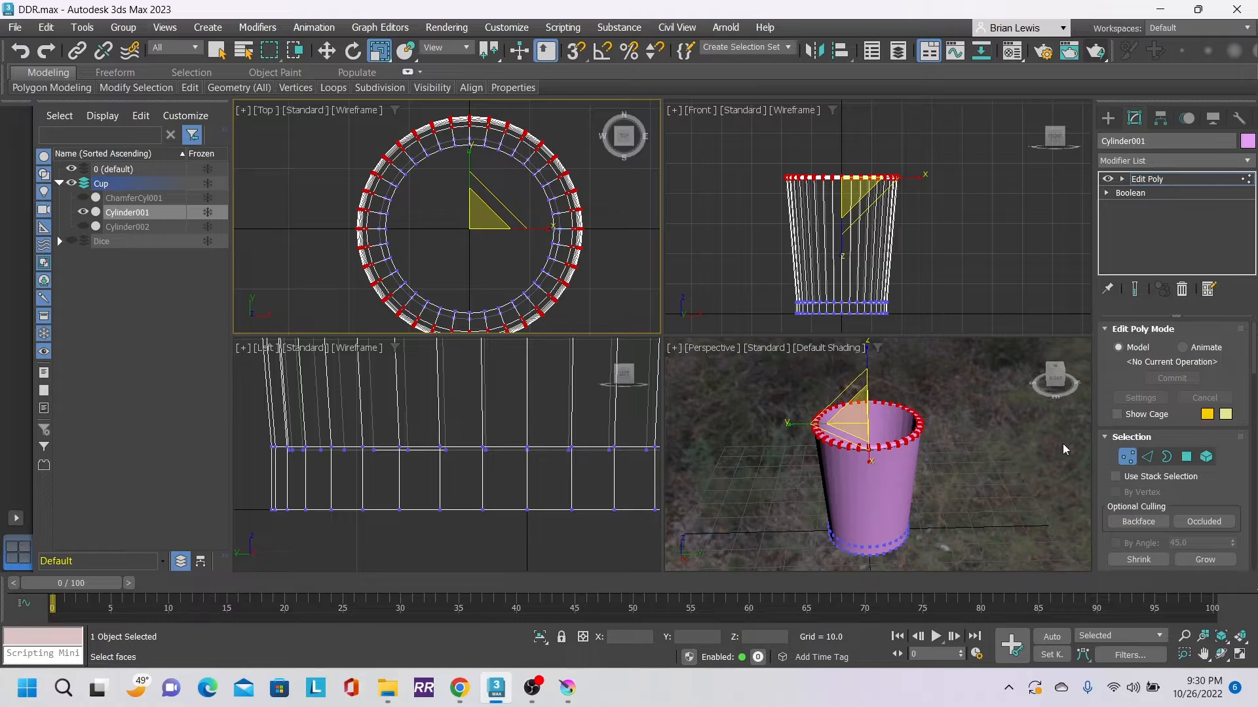
{"action": "left_click", "coordinate": [1128, 458]}
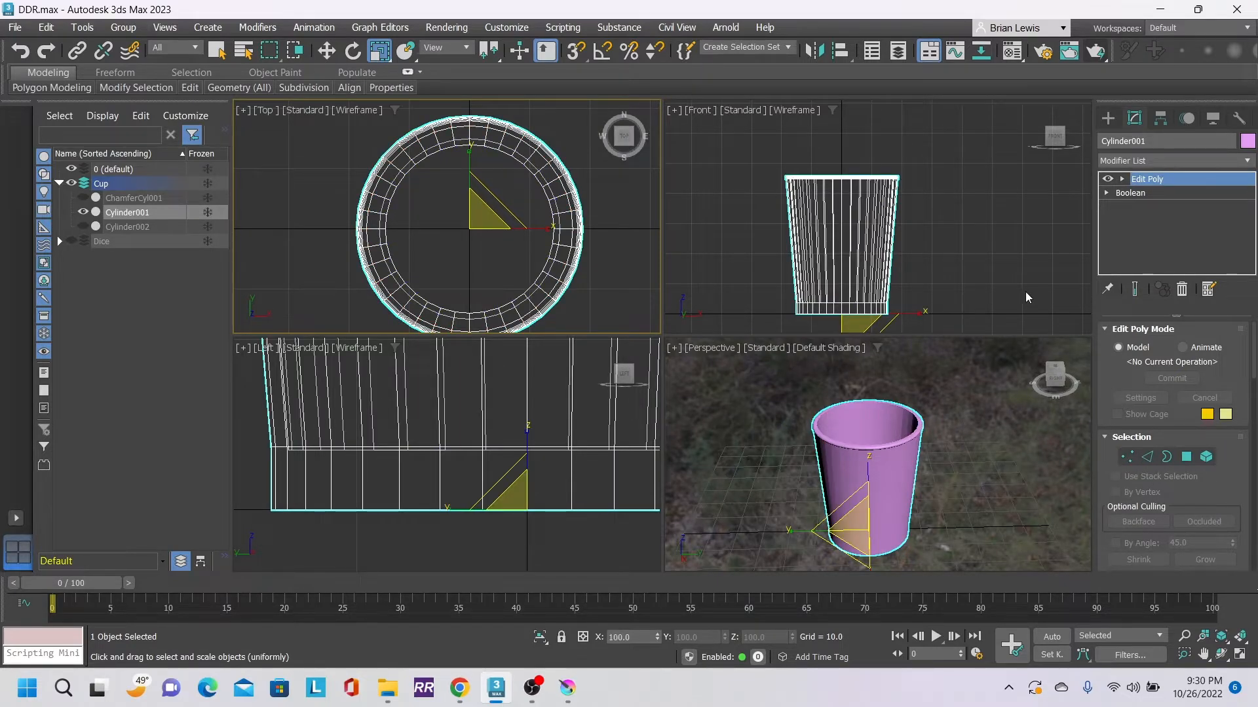
- Bevel the polygon on the cup's underside with a height of -2.462 and an outline of -1.0
{"action": "middle_click_drag", "start_coordinate": [949, 274], "coordinate": [976, 223]}
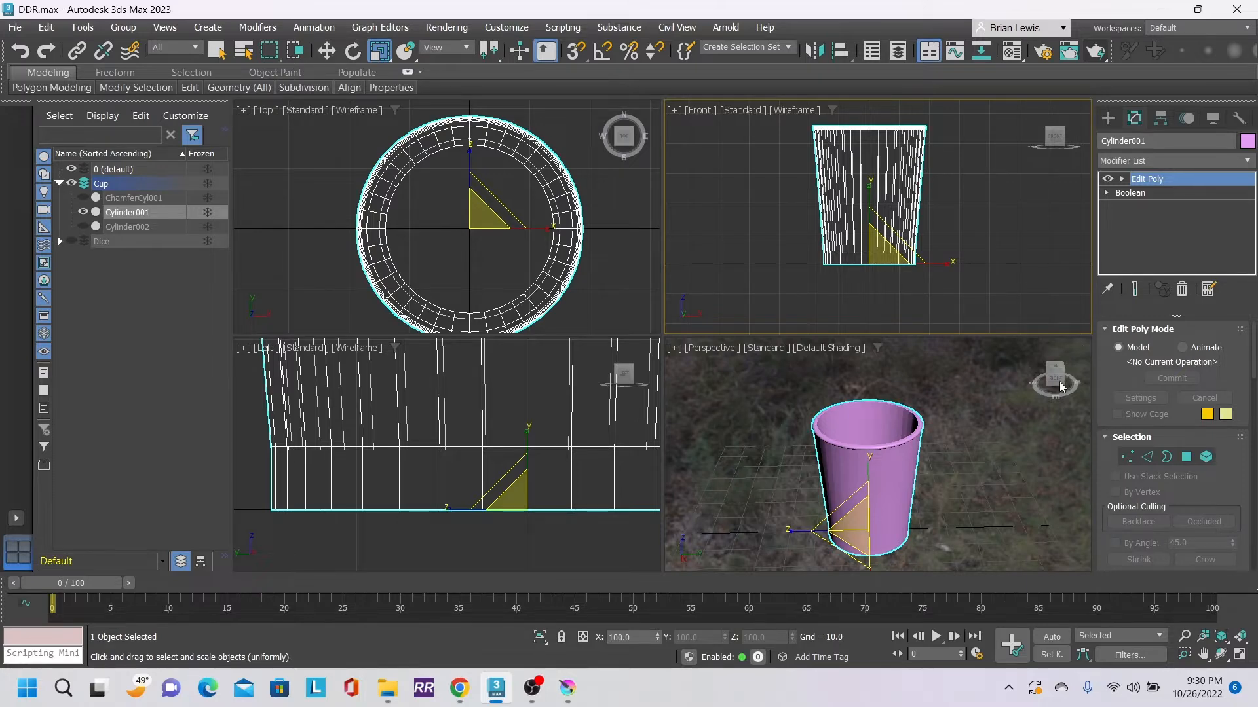
{"action": "left_click_drag", "start_coordinate": [1062, 382], "coordinate": [1066, 314]}
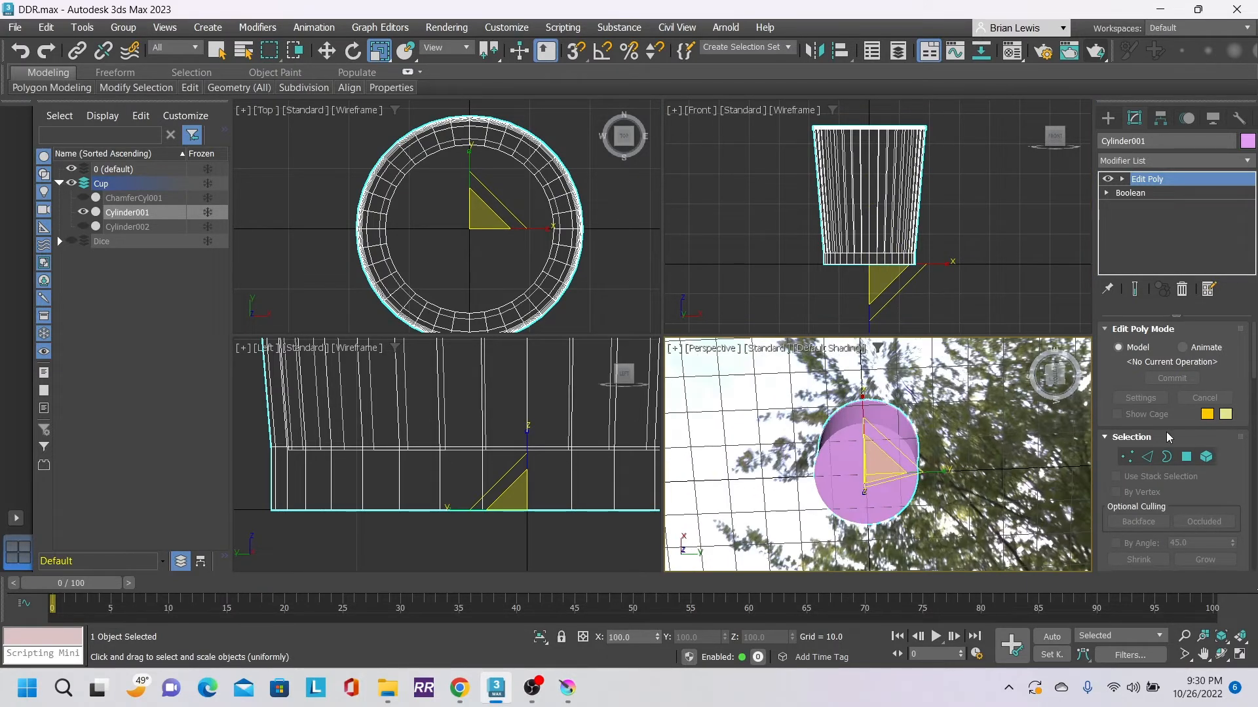
{"action": "left_click", "coordinate": [1186, 456]}
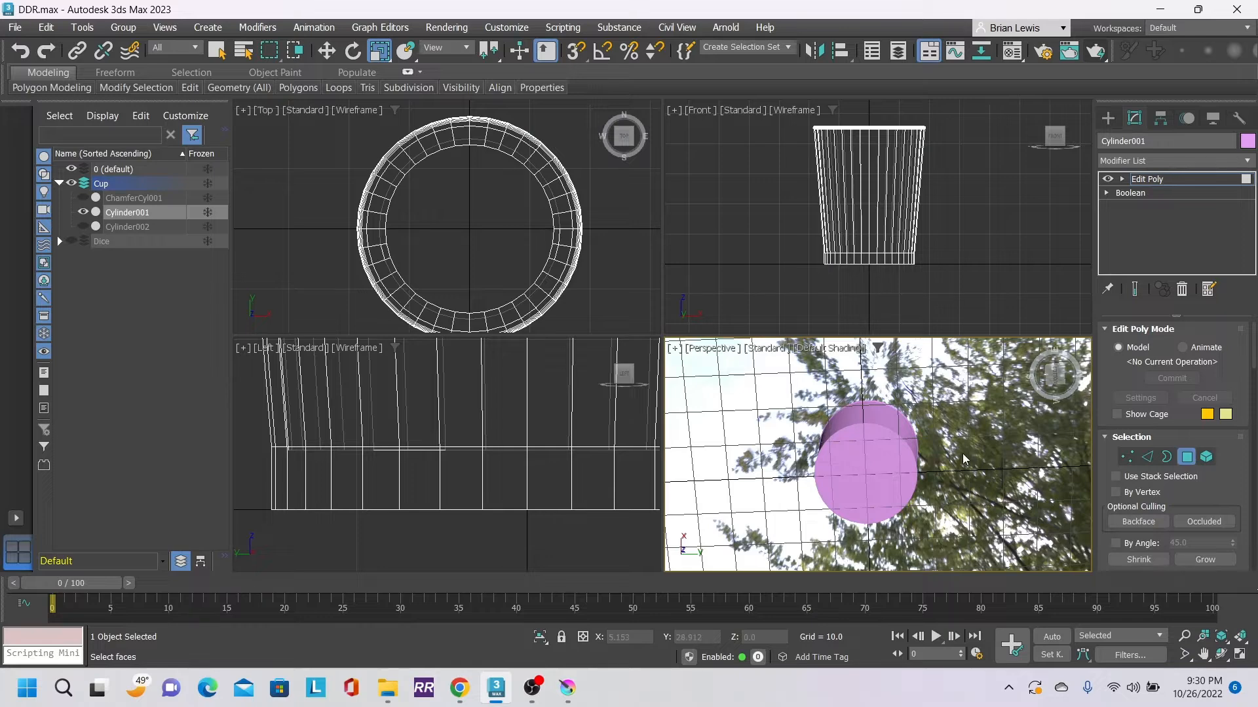
{"action": "left_click", "coordinate": [865, 463]}
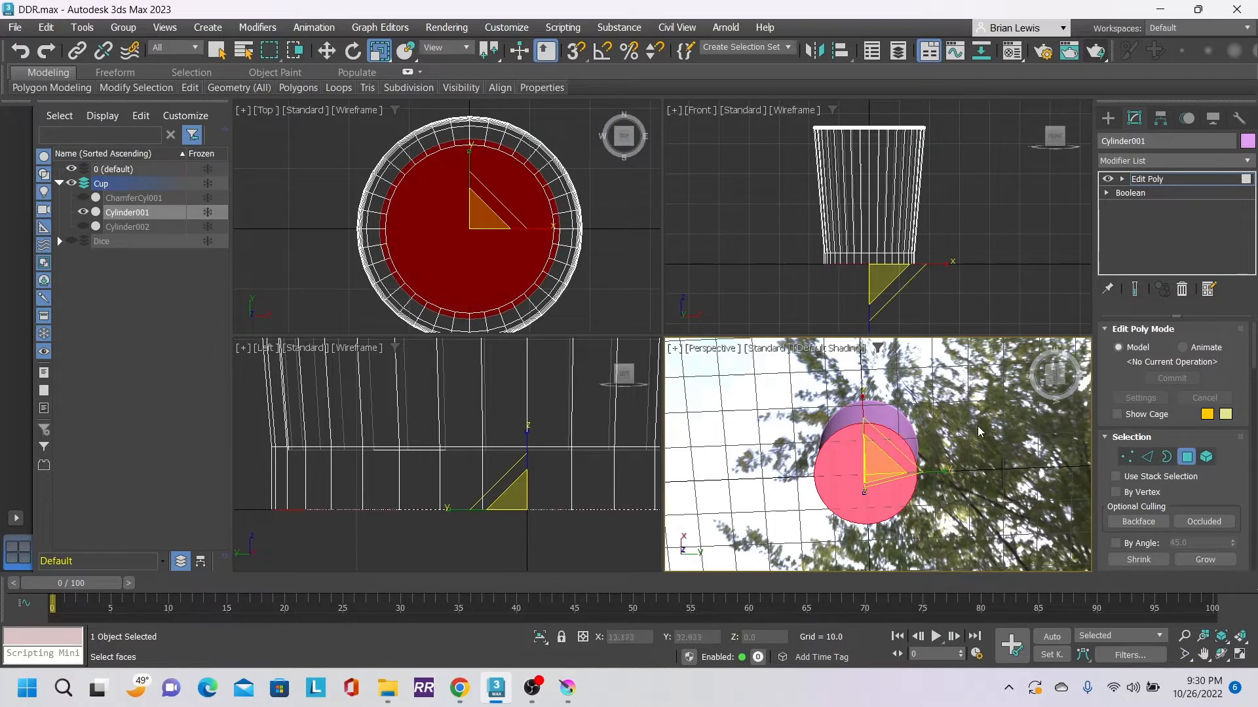
{"action": "scroll", "coordinate": [1169, 461], "scroll_direction": "down", "scroll_amount": 5}
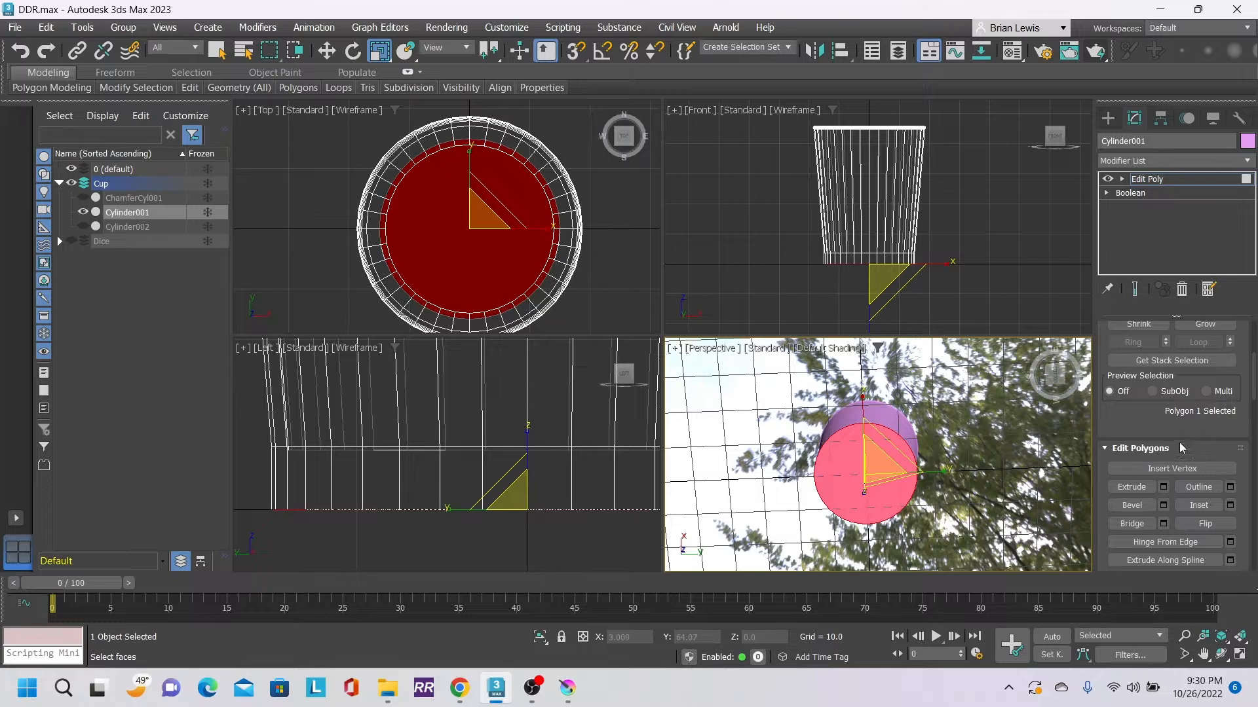
{"action": "left_click", "coordinate": [1163, 505]}
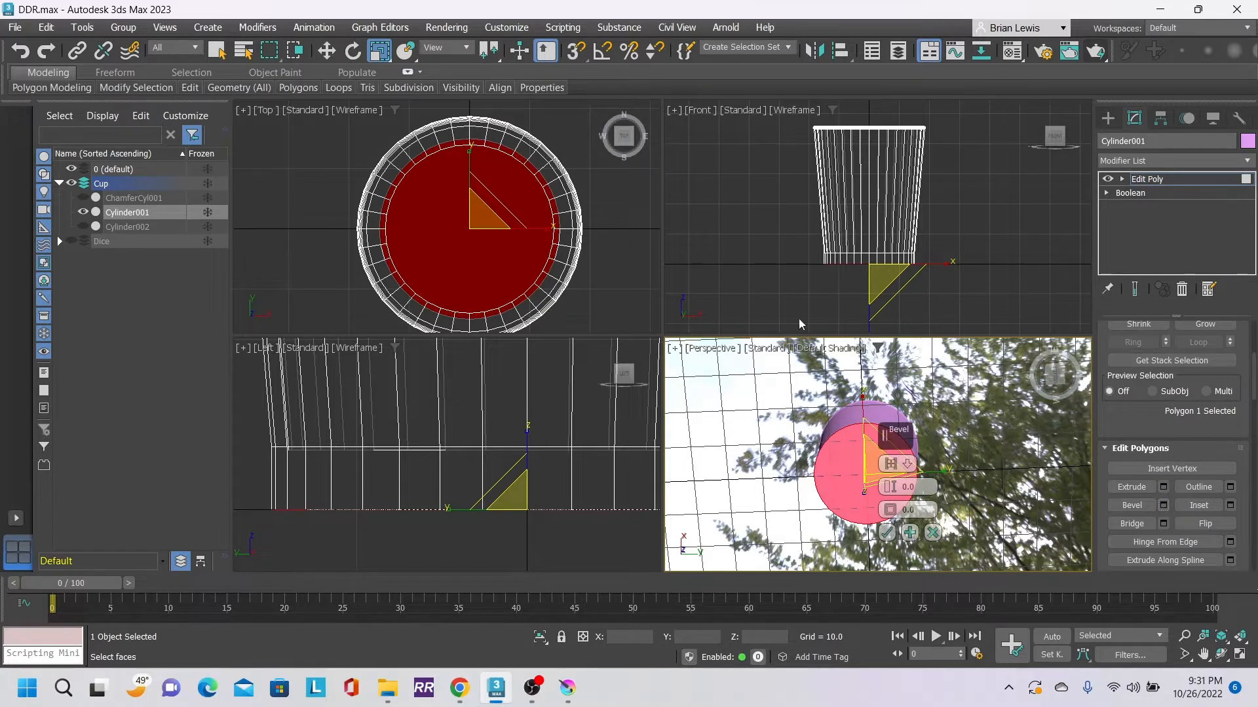
{"action": "scroll", "coordinate": [983, 275], "scroll_direction": "up", "scroll_amount": 6}
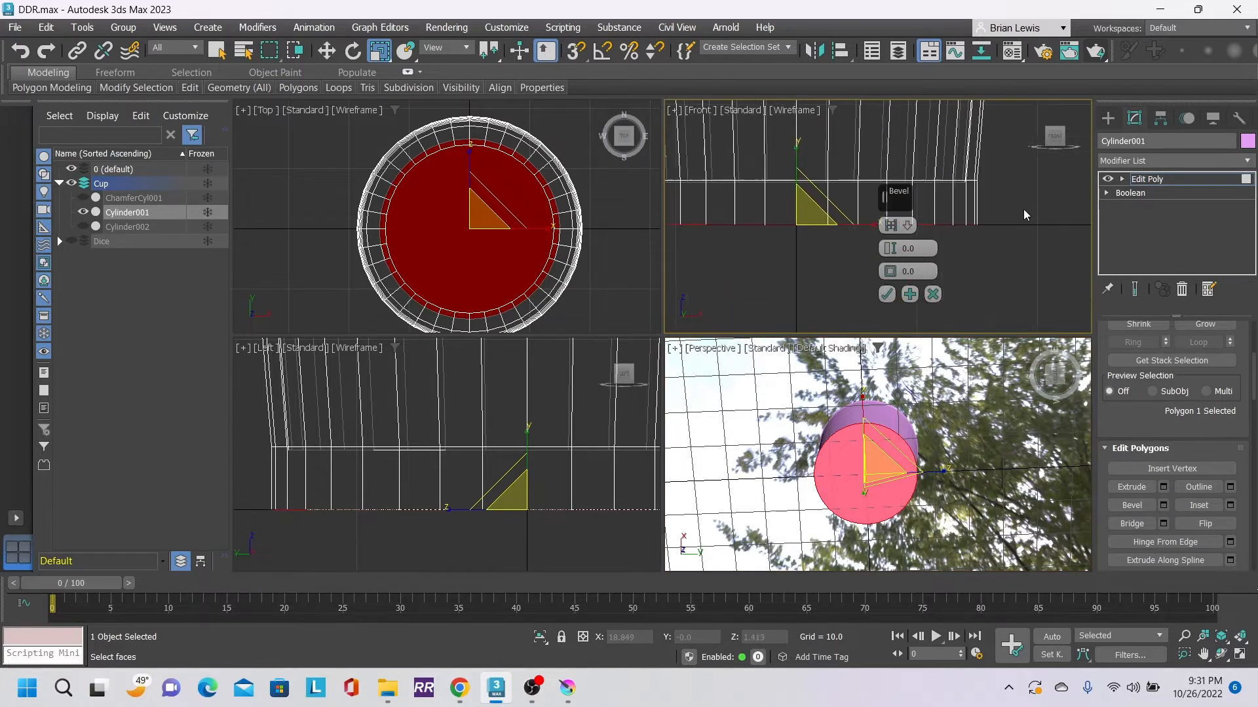
{"action": "scroll", "coordinate": [1008, 211], "scroll_direction": "down", "scroll_amount": 2}
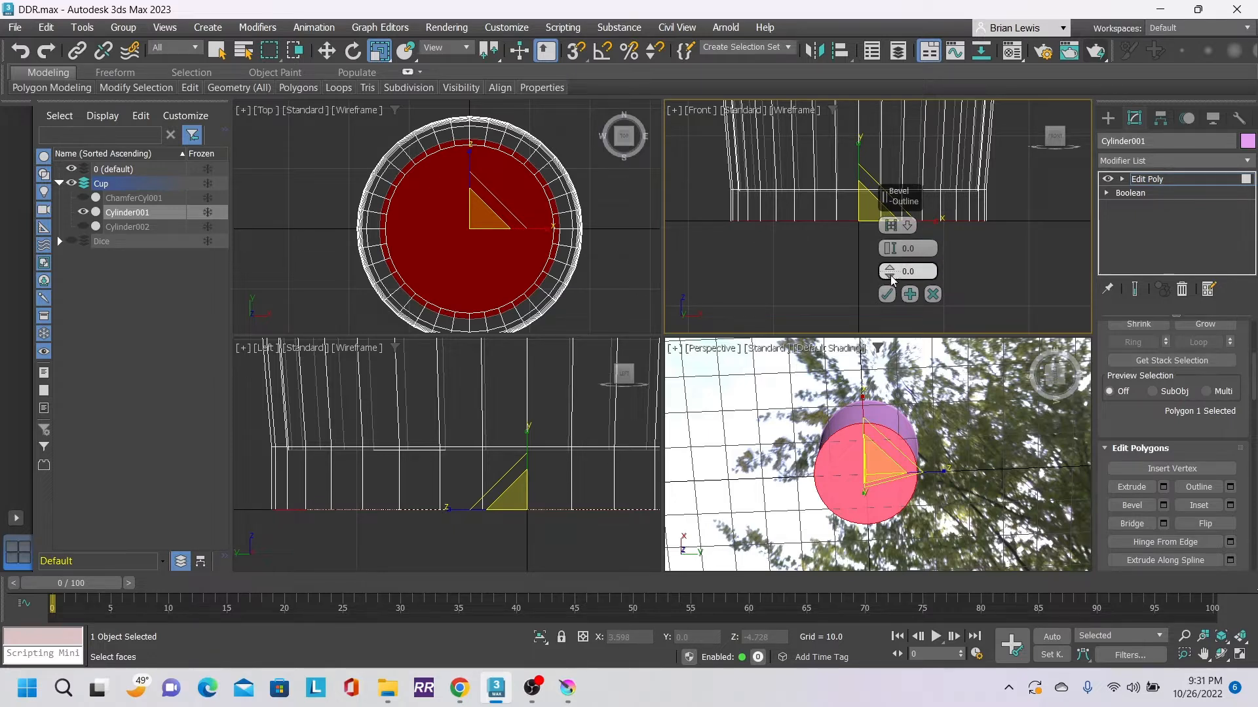
{"action": "left_click_drag", "start_coordinate": [890, 278], "coordinate": [890, 280]}
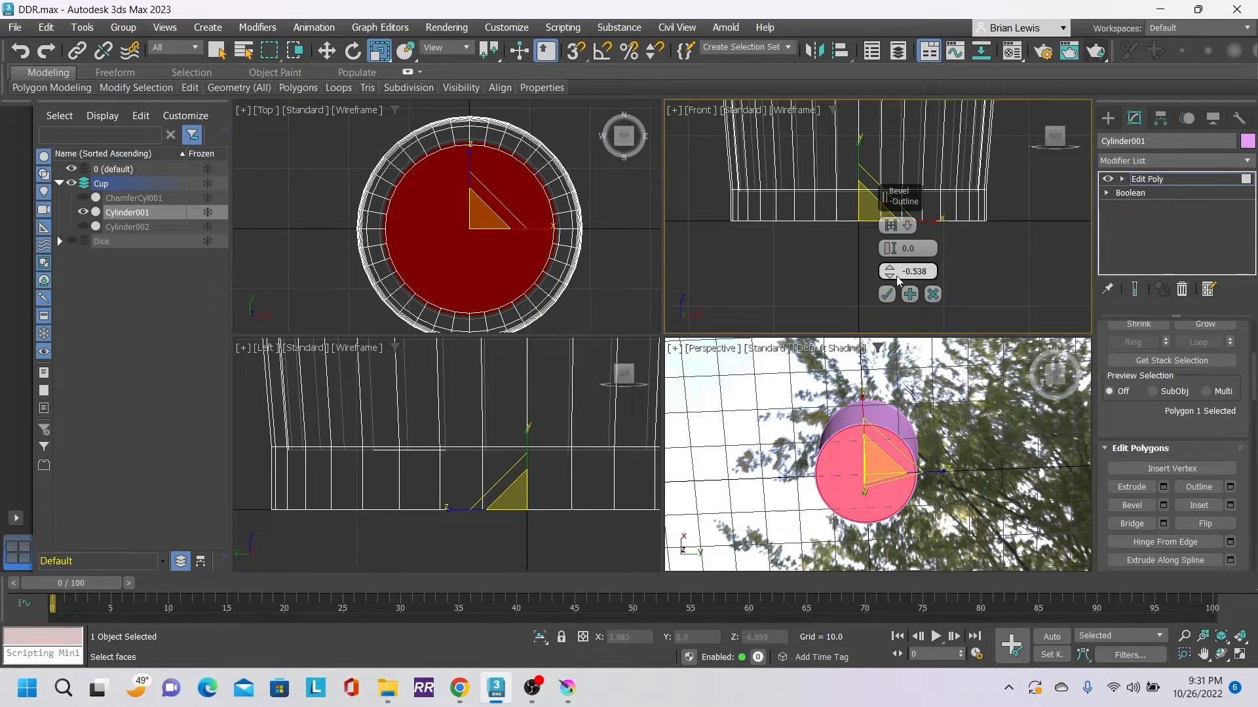
{"action": "left_click_drag", "start_coordinate": [895, 251], "coordinate": [895, 270]}
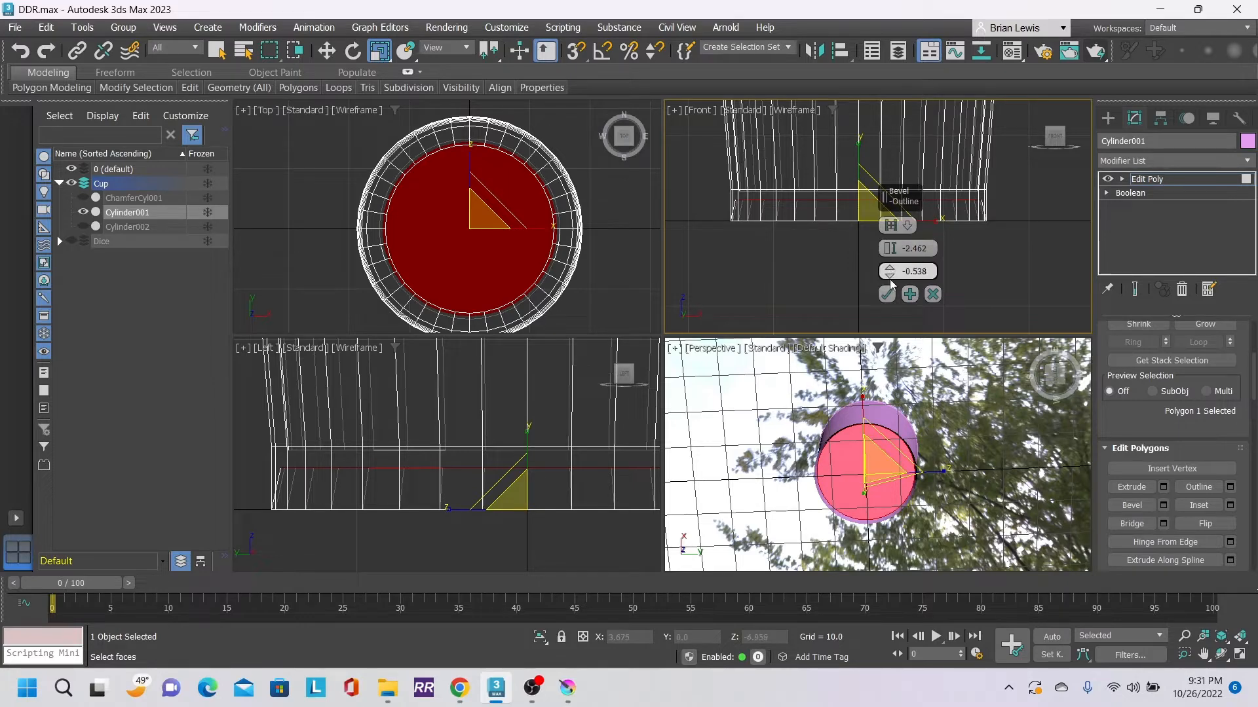
{"action": "left_click_drag", "start_coordinate": [891, 283], "coordinate": [890, 282]}
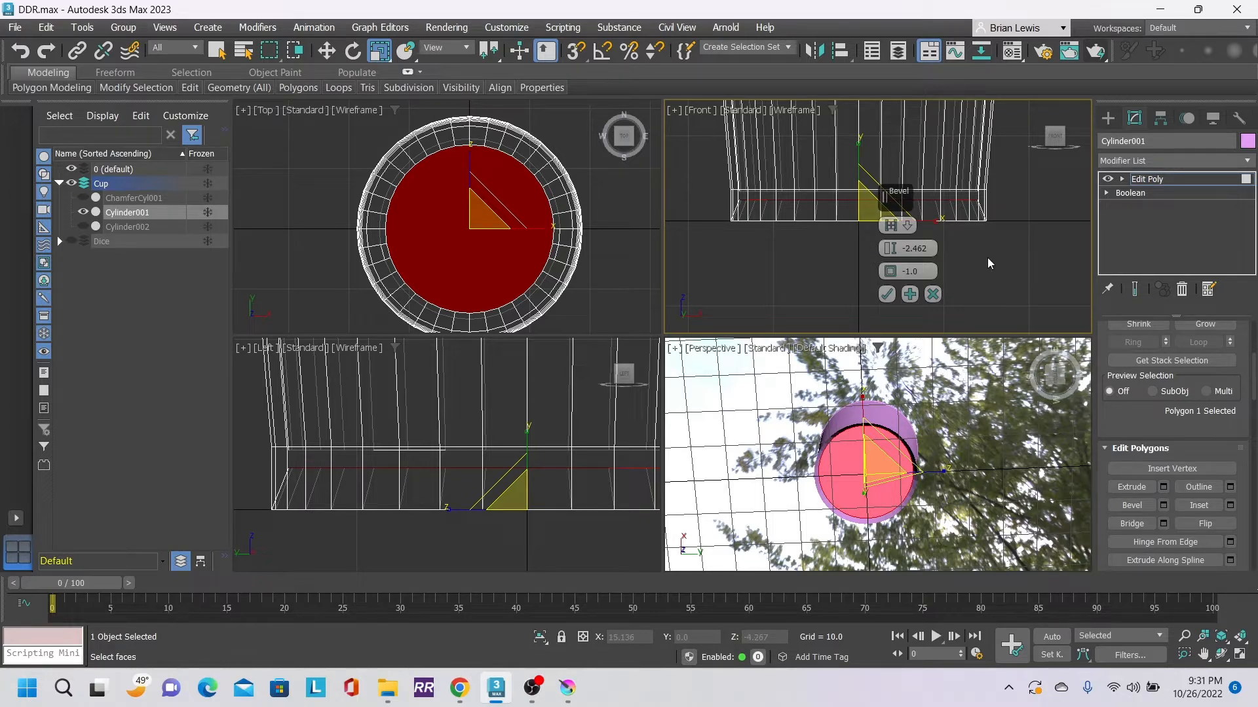
- Set the height of the underside bevel to 0 for a flat inset
{"action": "left_click", "coordinate": [927, 248]}
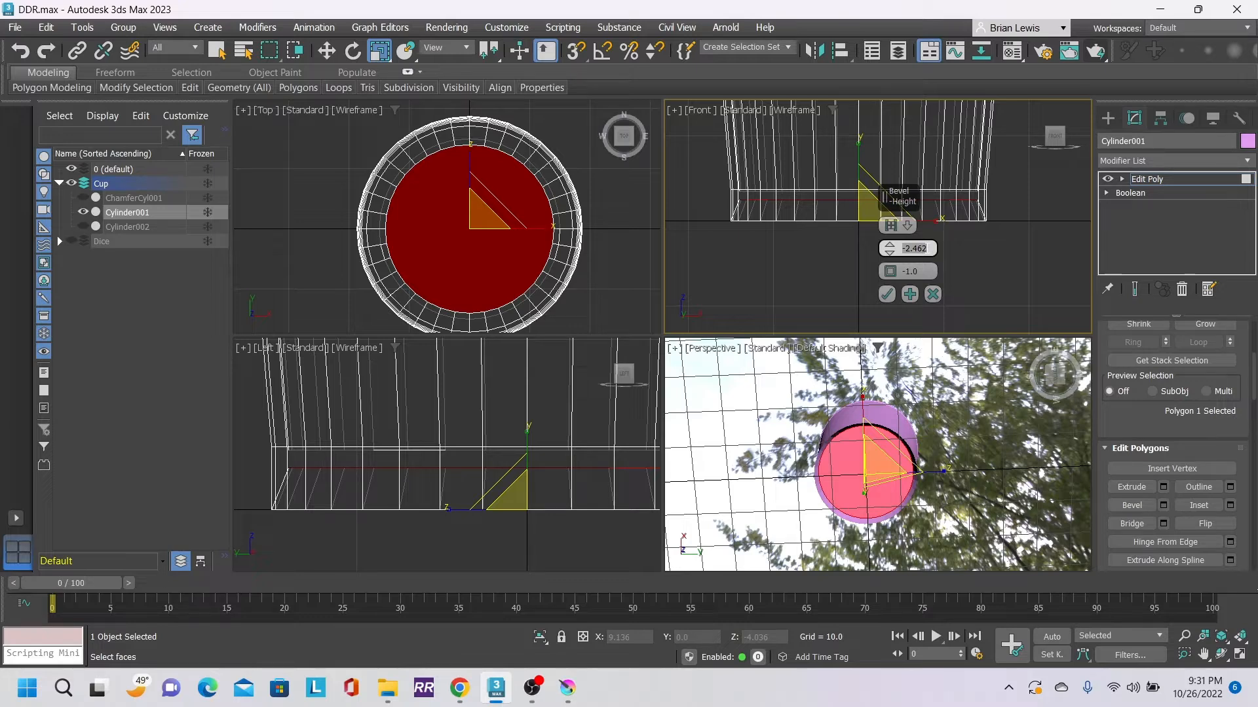
{"action": "type", "text": "0"}
{"action": "key", "text": "Return"}
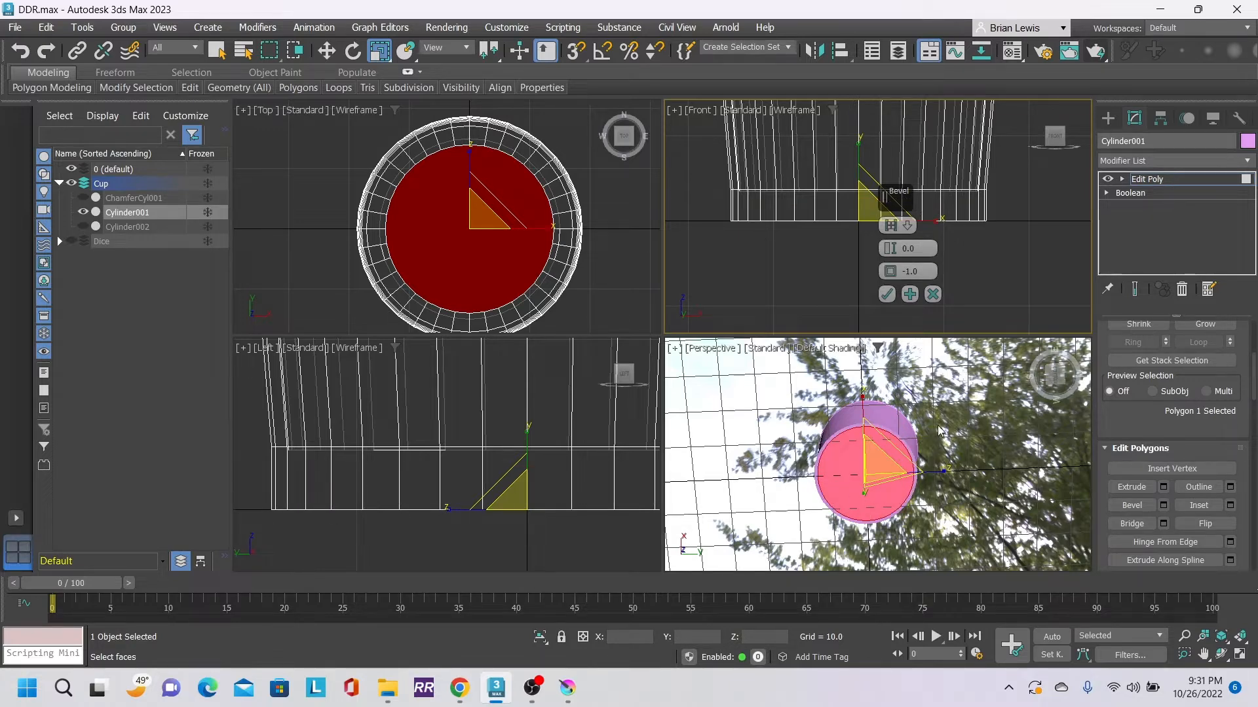
{"action": "left_click_drag", "start_coordinate": [1068, 378], "coordinate": [1050, 396]}
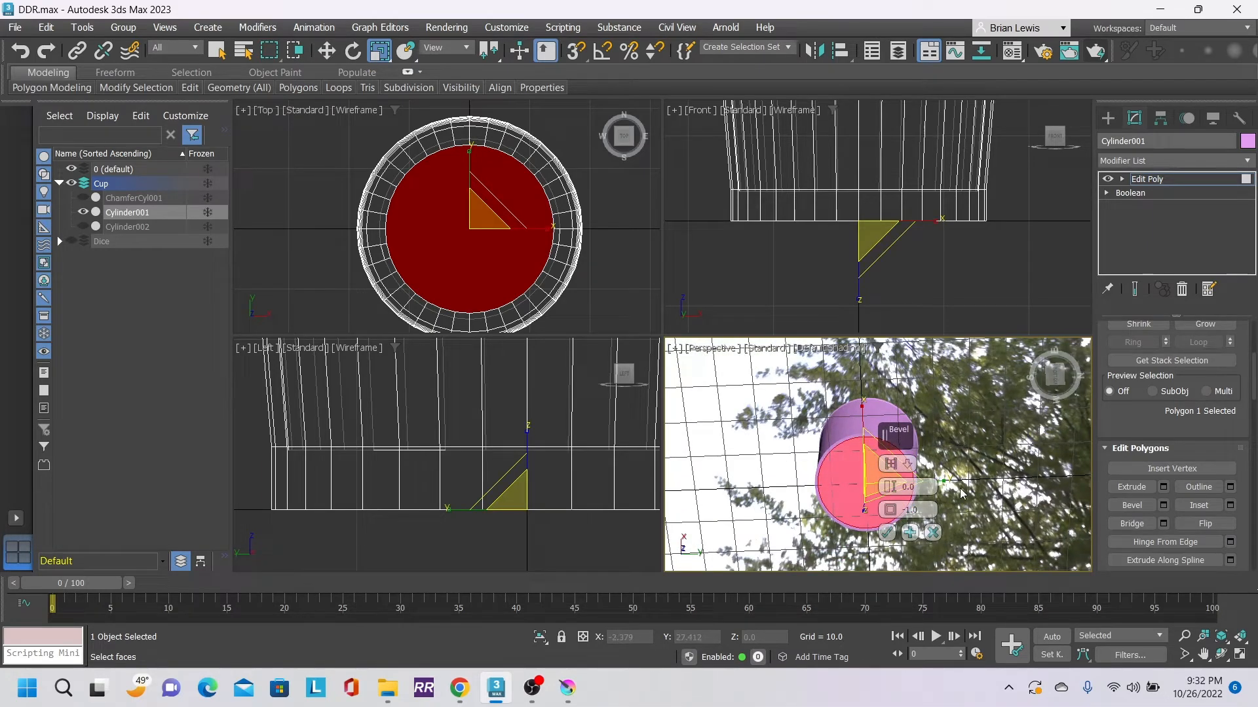
- Apply the flat underside inset and continue beveling with the outline set to 0
{"action": "left_click", "coordinate": [909, 533]}
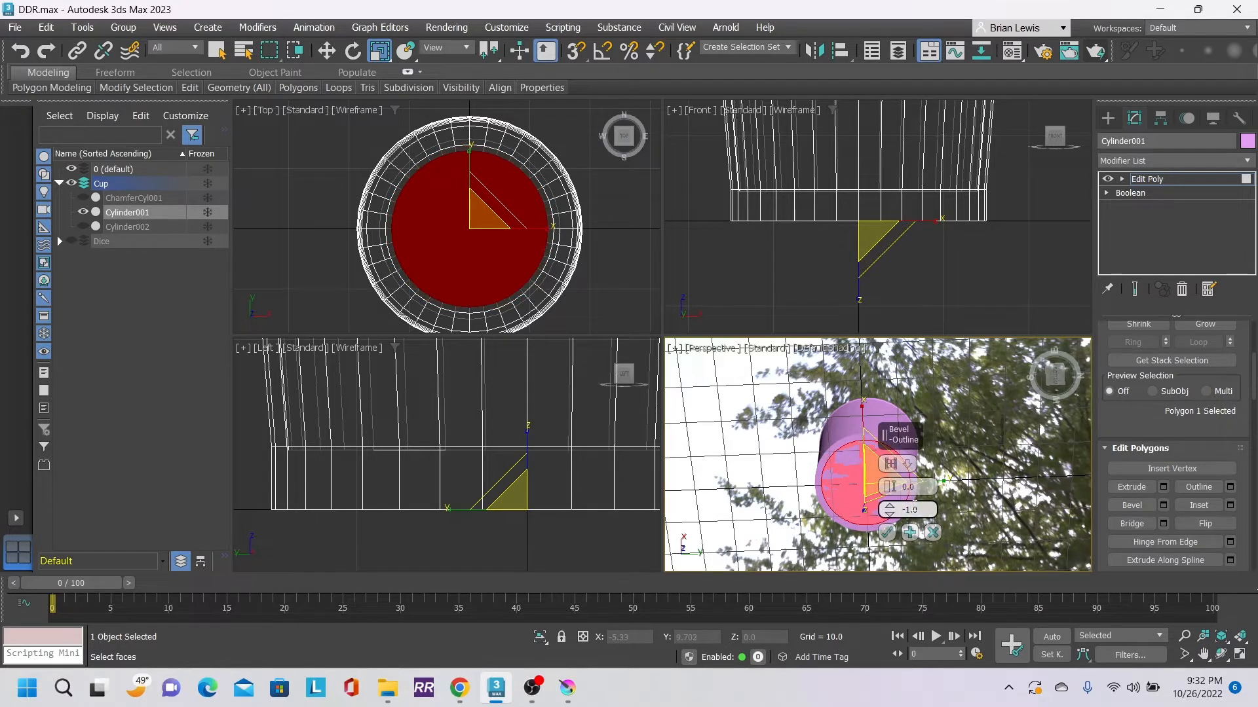
{"action": "double_click", "coordinate": [913, 509]}
{"action": "type", "text": "0"}
{"action": "key", "text": "Return"}
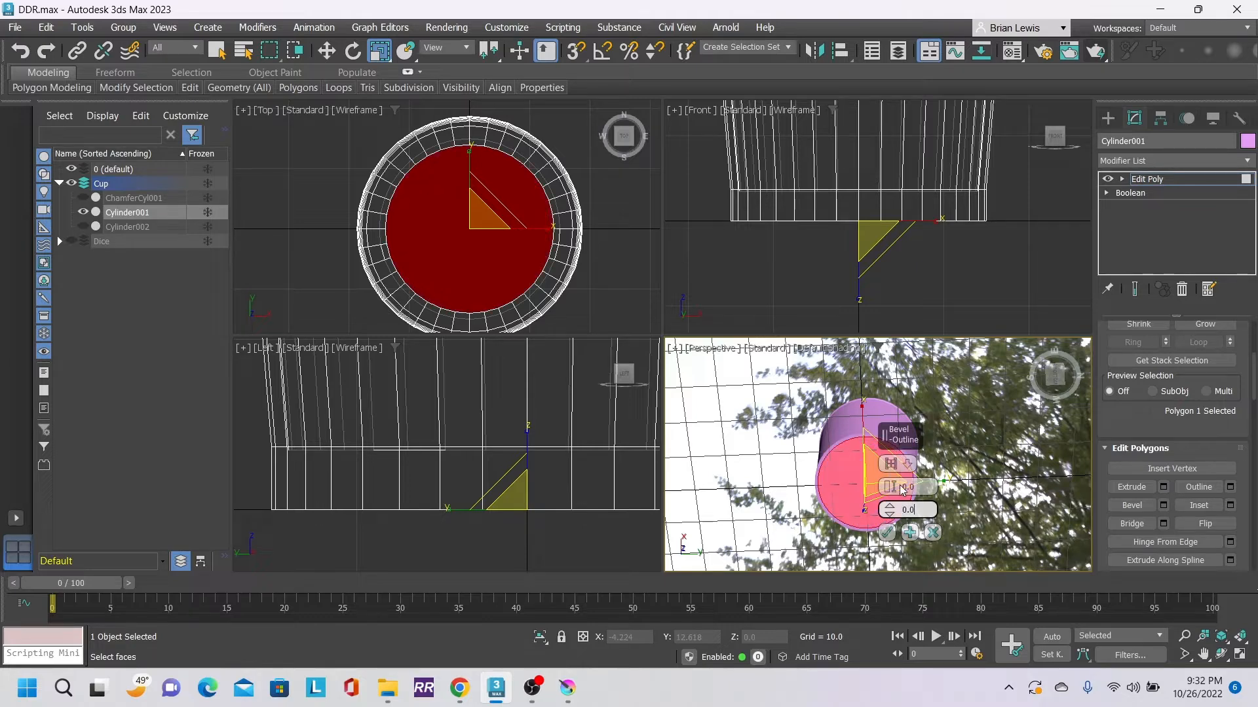
- Recess the cup's underside polygon with a bevel height of -2.774, and accept the bevel
{"action": "left_click", "coordinate": [888, 486]}
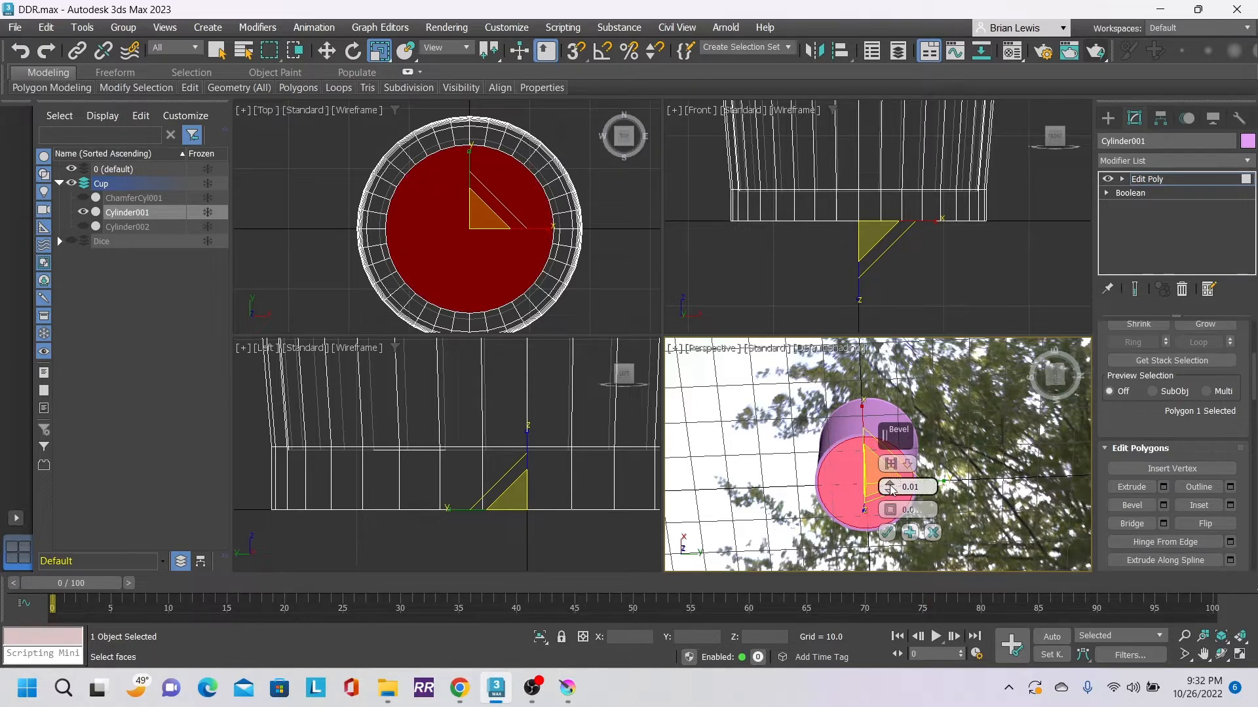
{"action": "left_click_drag", "start_coordinate": [891, 491], "coordinate": [892, 490]}
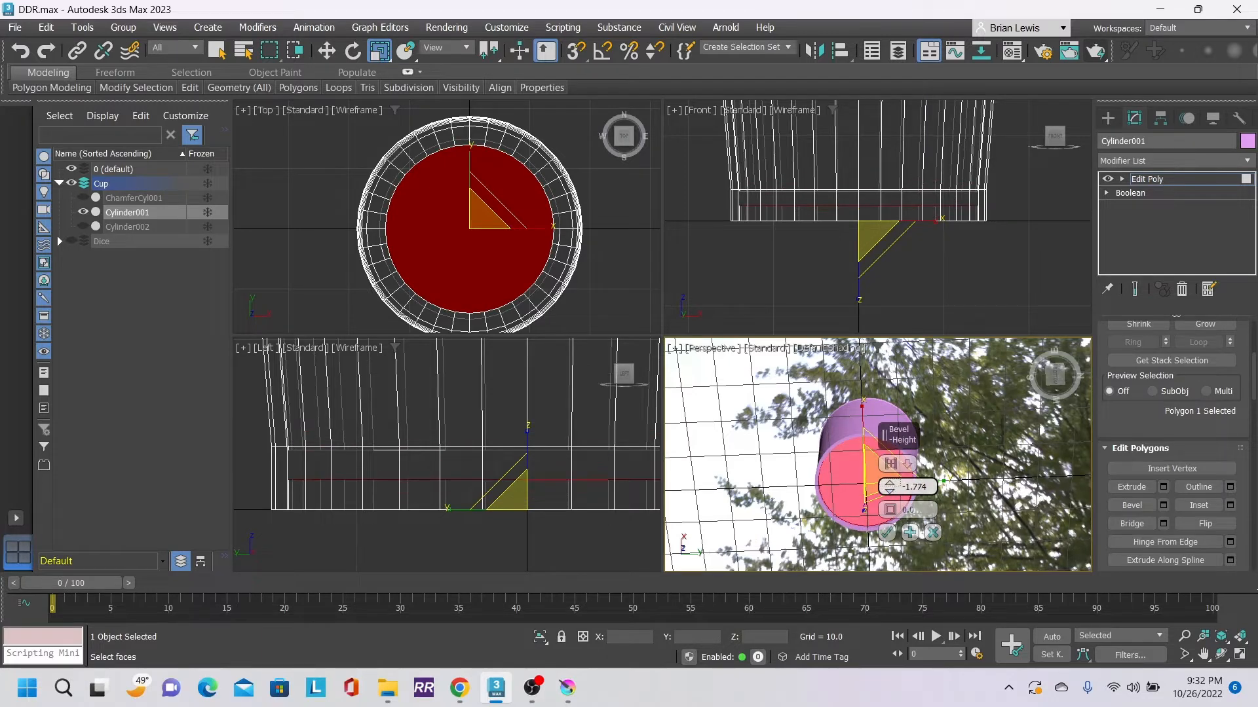
{"action": "middle_click_drag", "start_coordinate": [541, 427], "coordinate": [491, 396]}
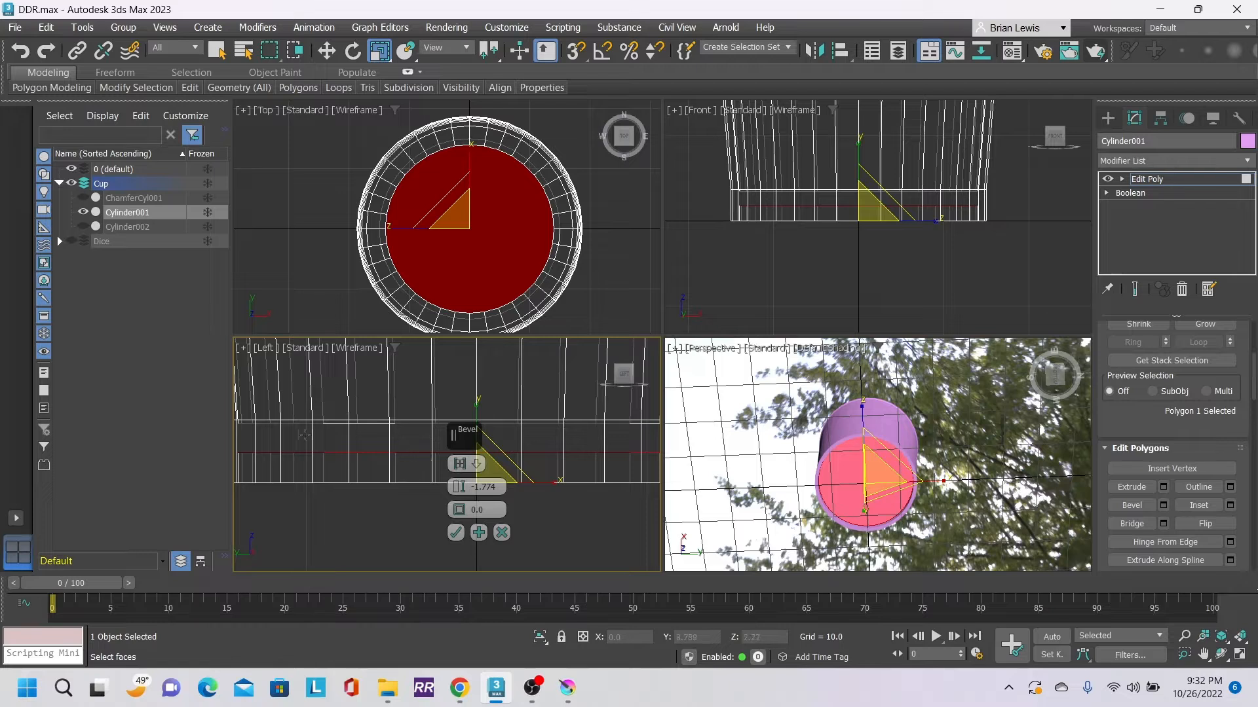
{"action": "middle_click_drag", "start_coordinate": [304, 434], "coordinate": [370, 436]}
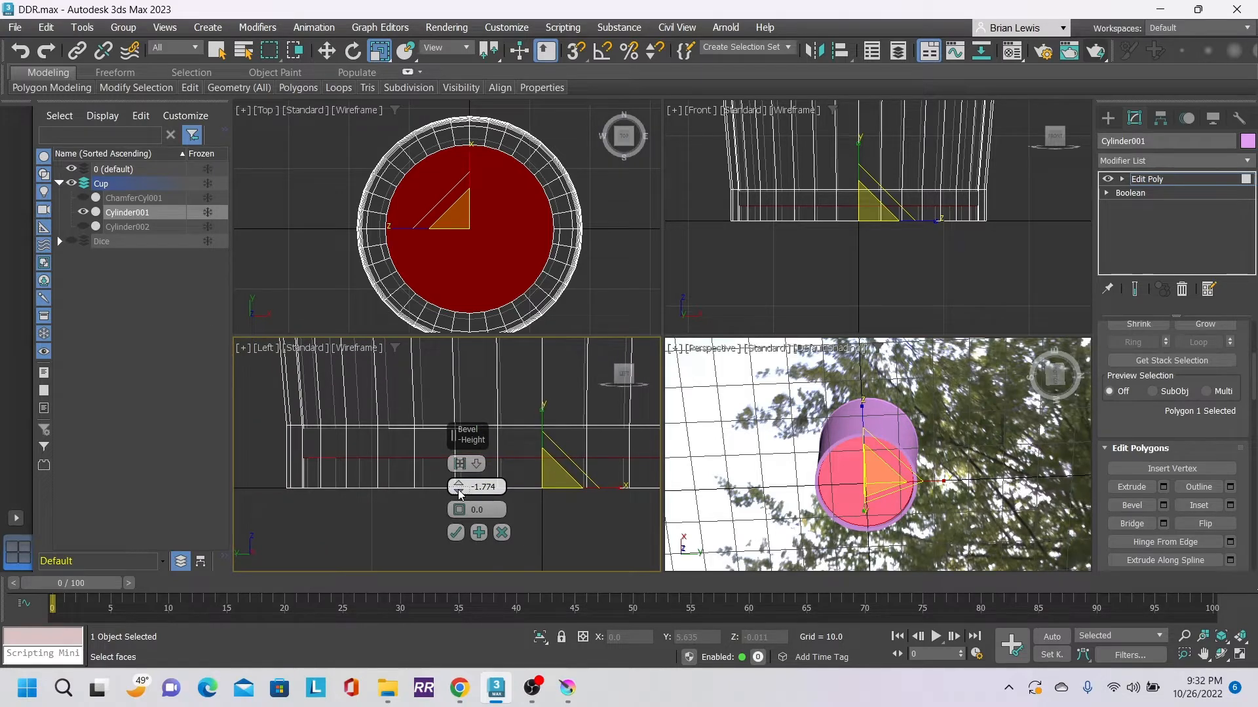
{"action": "left_click_drag", "start_coordinate": [459, 494], "coordinate": [459, 508]}
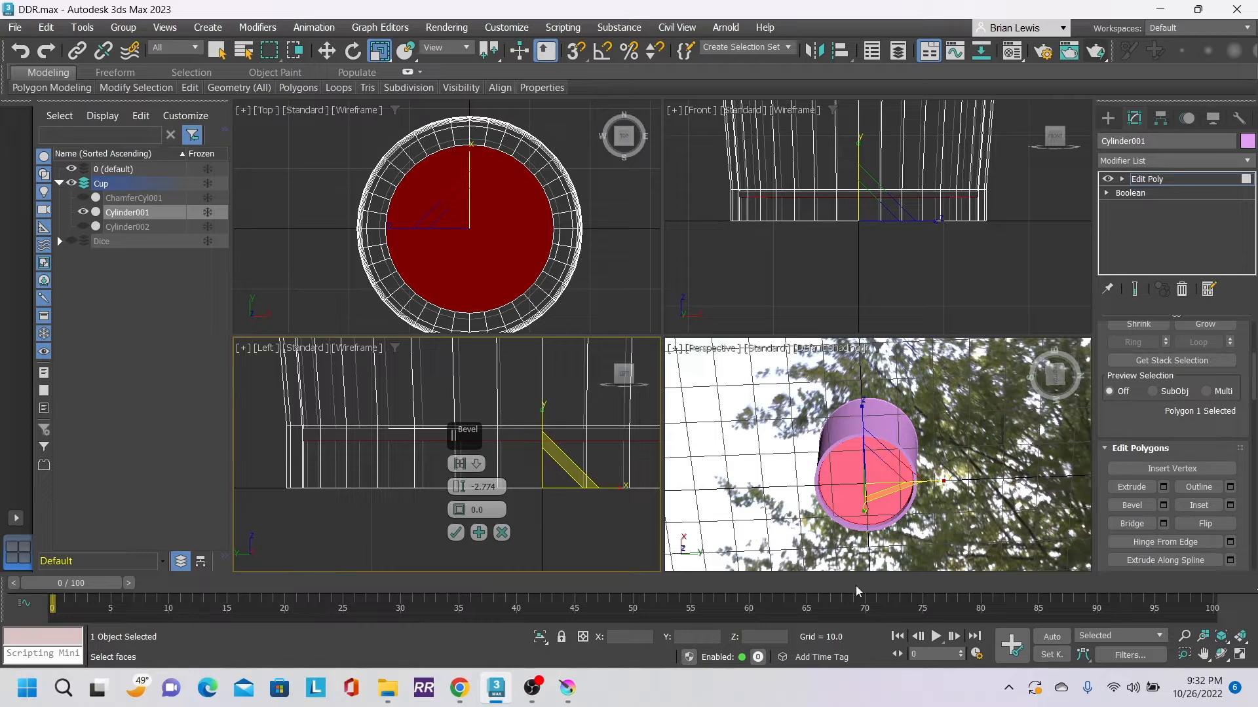
{"action": "left_click_drag", "start_coordinate": [1052, 383], "coordinate": [1054, 417]}
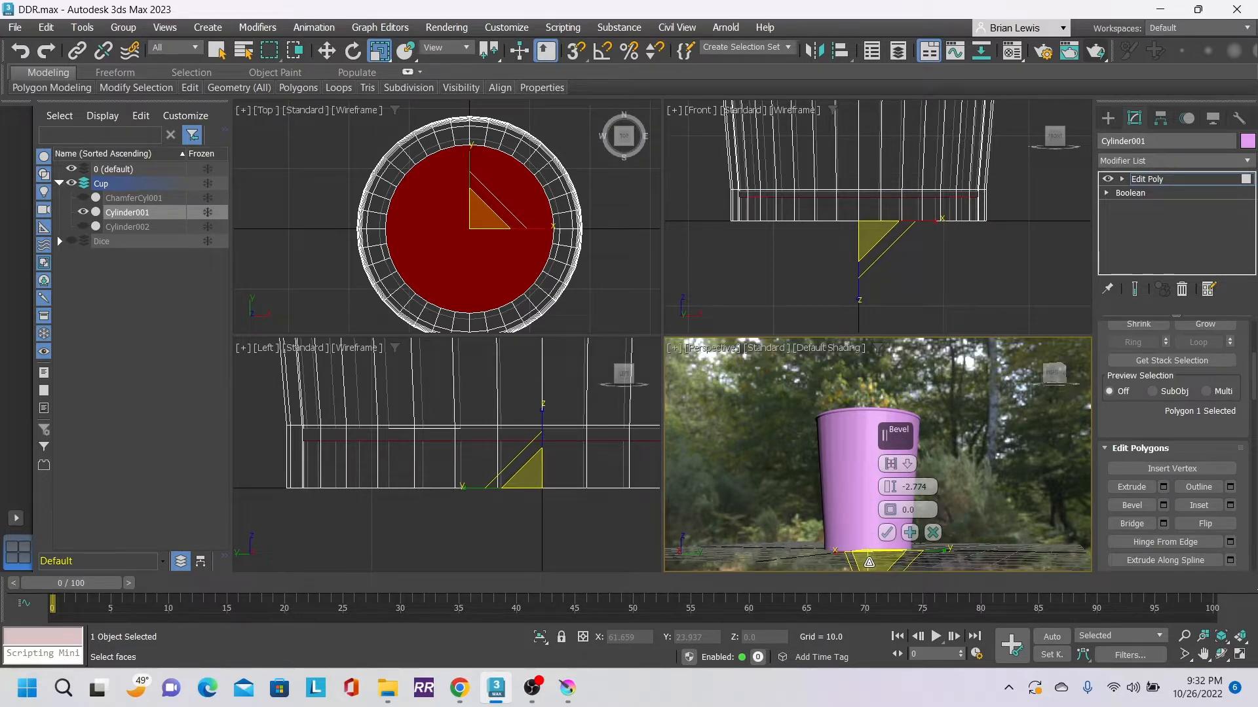
{"action": "left_click_drag", "start_coordinate": [1055, 378], "coordinate": [1048, 328]}
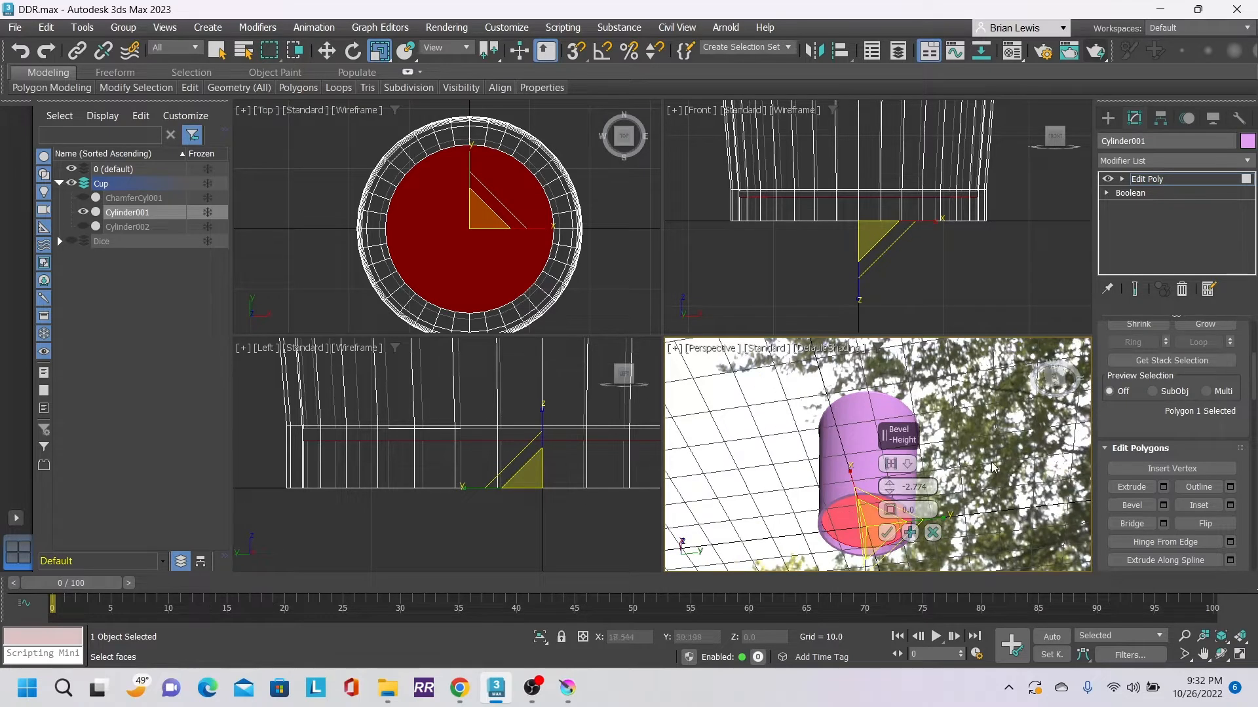
{"action": "left_click_drag", "start_coordinate": [1056, 381], "coordinate": [1059, 425]}
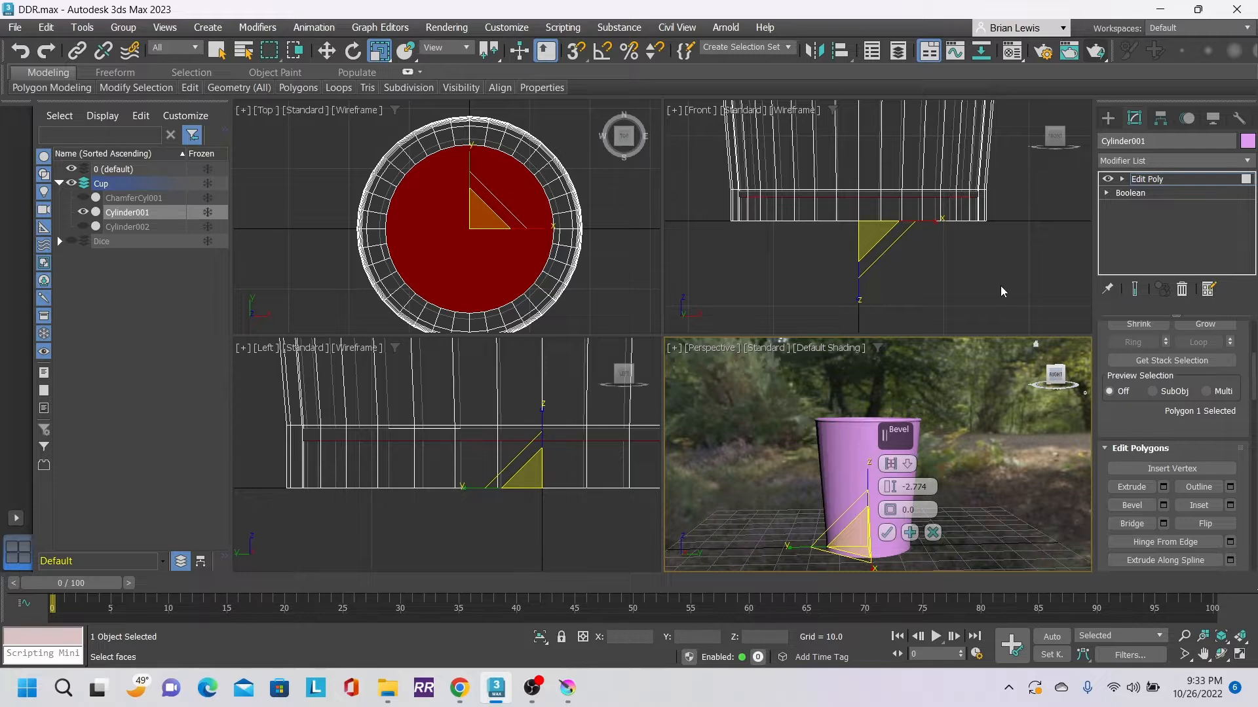
{"action": "middle_click_drag", "start_coordinate": [1000, 283], "coordinate": [970, 298]}
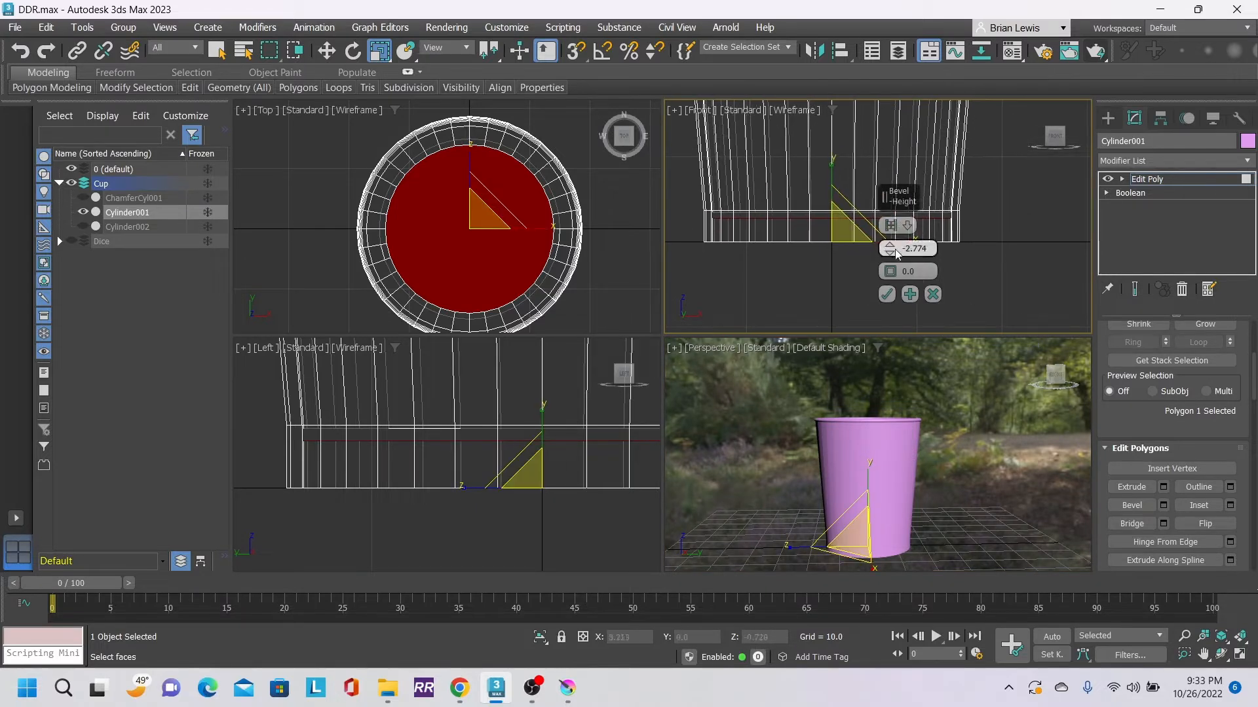
{"action": "left_click", "coordinate": [886, 294]}
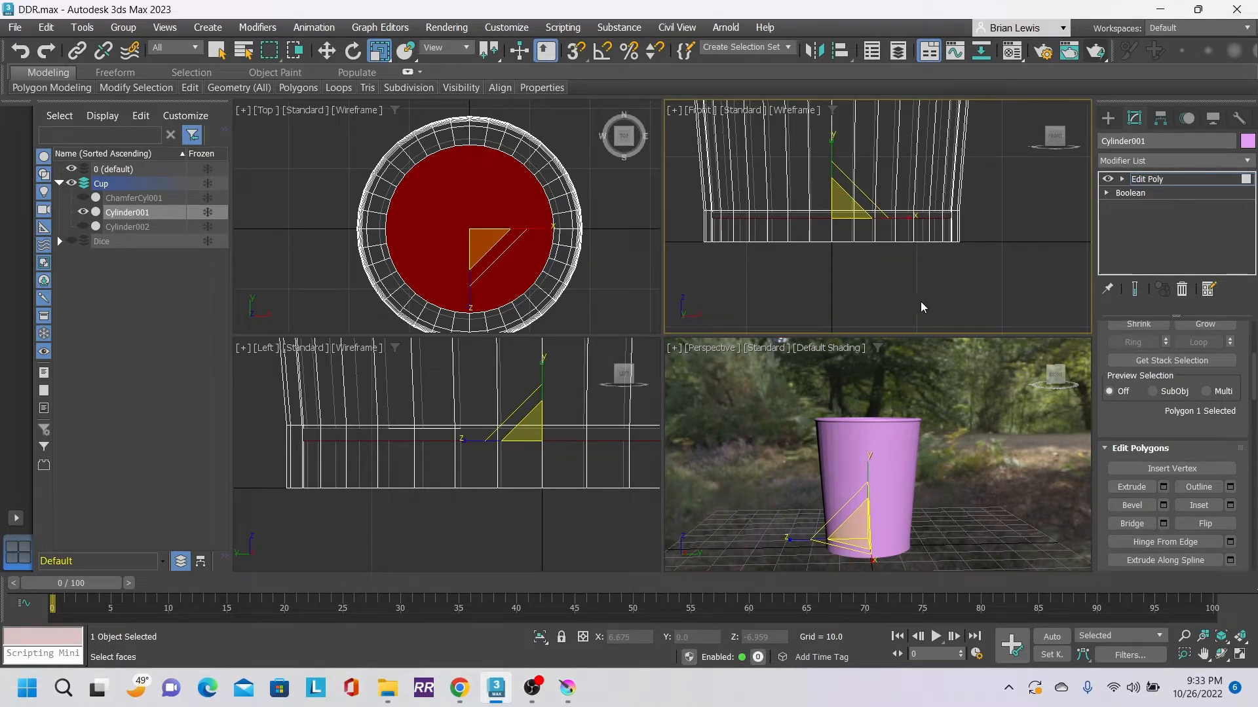
- Select the inner and outer polygon bands around the cup's base and assign them to smoothing group 4
{"action": "middle_click_drag", "start_coordinate": [1044, 391], "coordinate": [1016, 366], "text": "alt"}
{"action": "scroll", "coordinate": [895, 507], "scroll_direction": "up", "scroll_amount": 3}
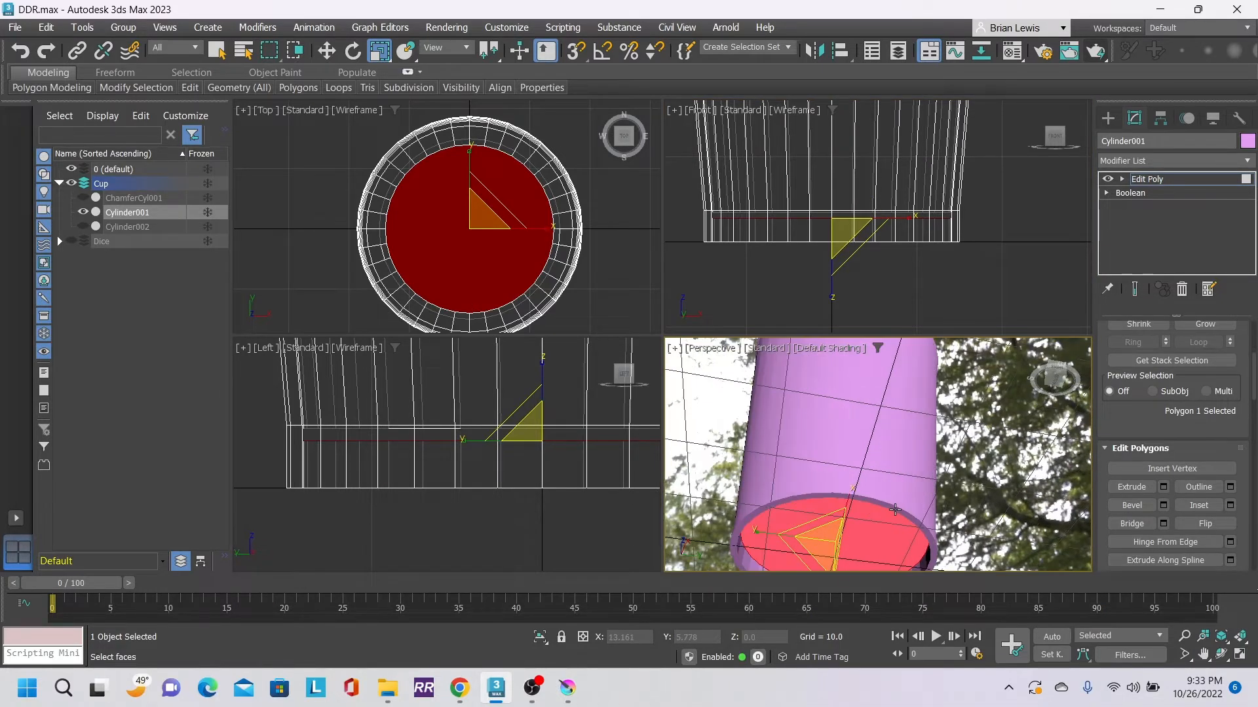
{"action": "scroll", "coordinate": [917, 497], "scroll_direction": "up", "scroll_amount": 3}
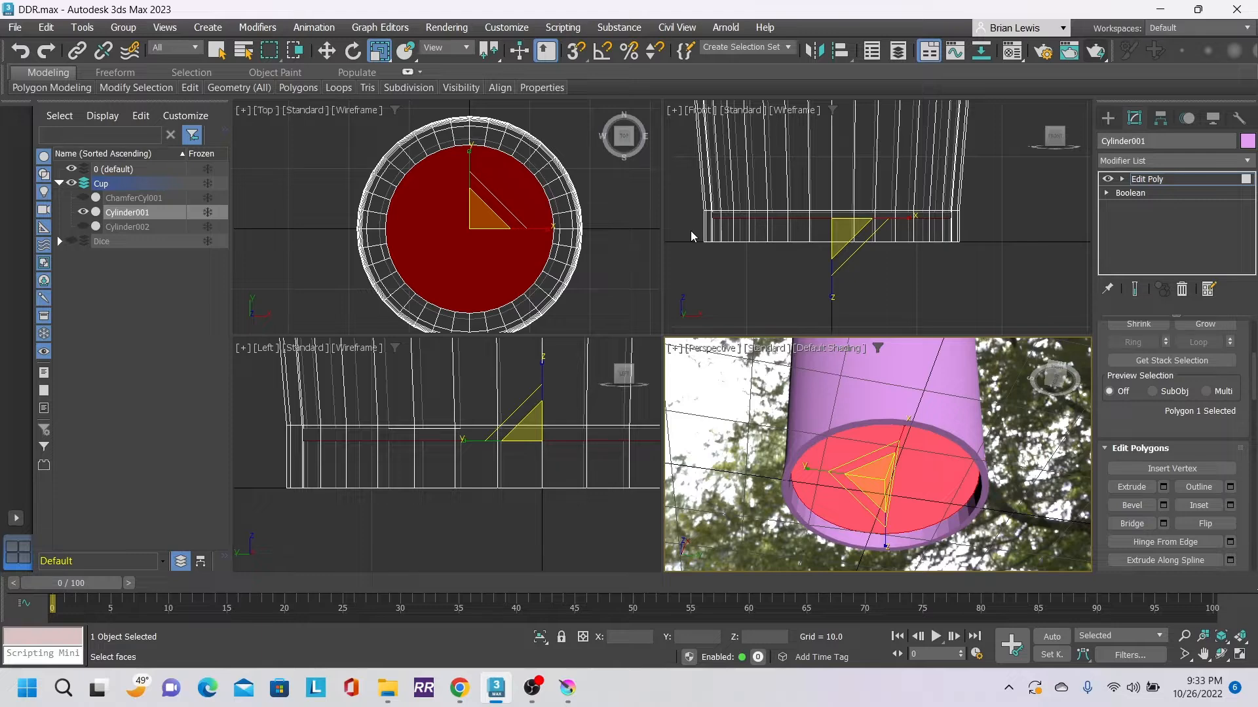
{"action": "left_click_drag", "start_coordinate": [689, 231], "coordinate": [1004, 231]}
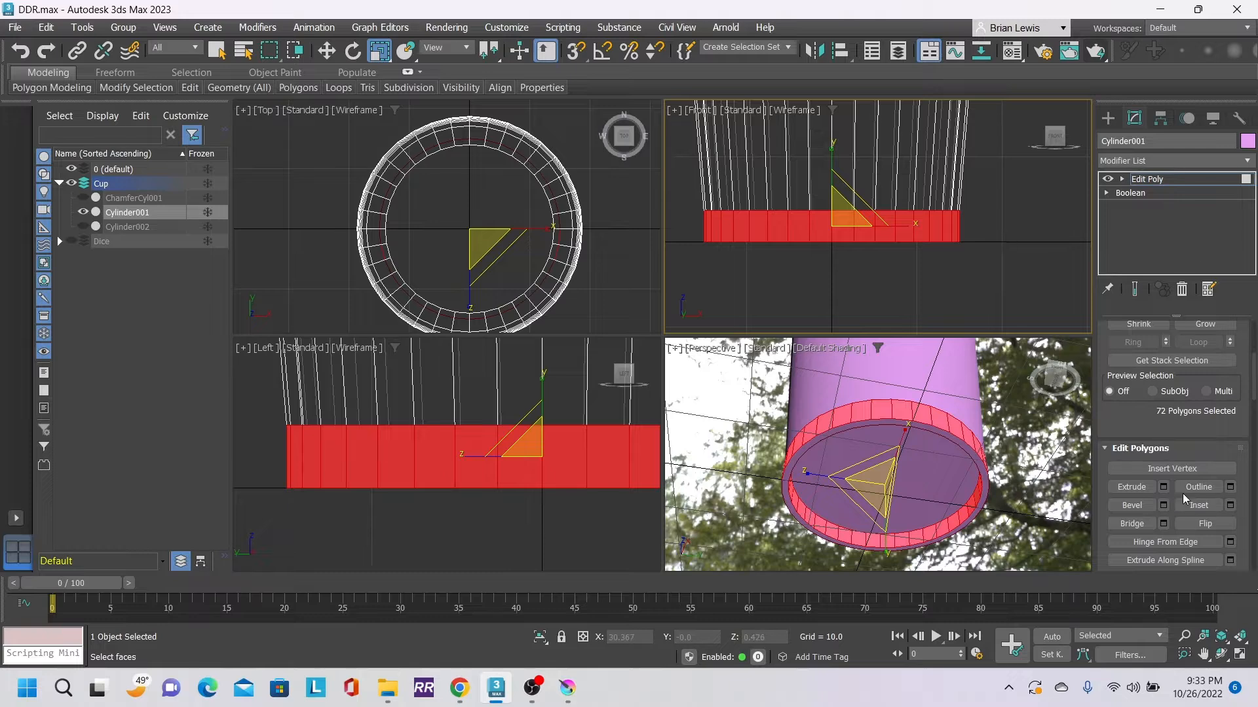
{"action": "scroll", "coordinate": [1157, 438], "scroll_direction": "down", "scroll_amount": 3}
{"action": "scroll", "coordinate": [1154, 436], "scroll_direction": "down", "scroll_amount": 10}
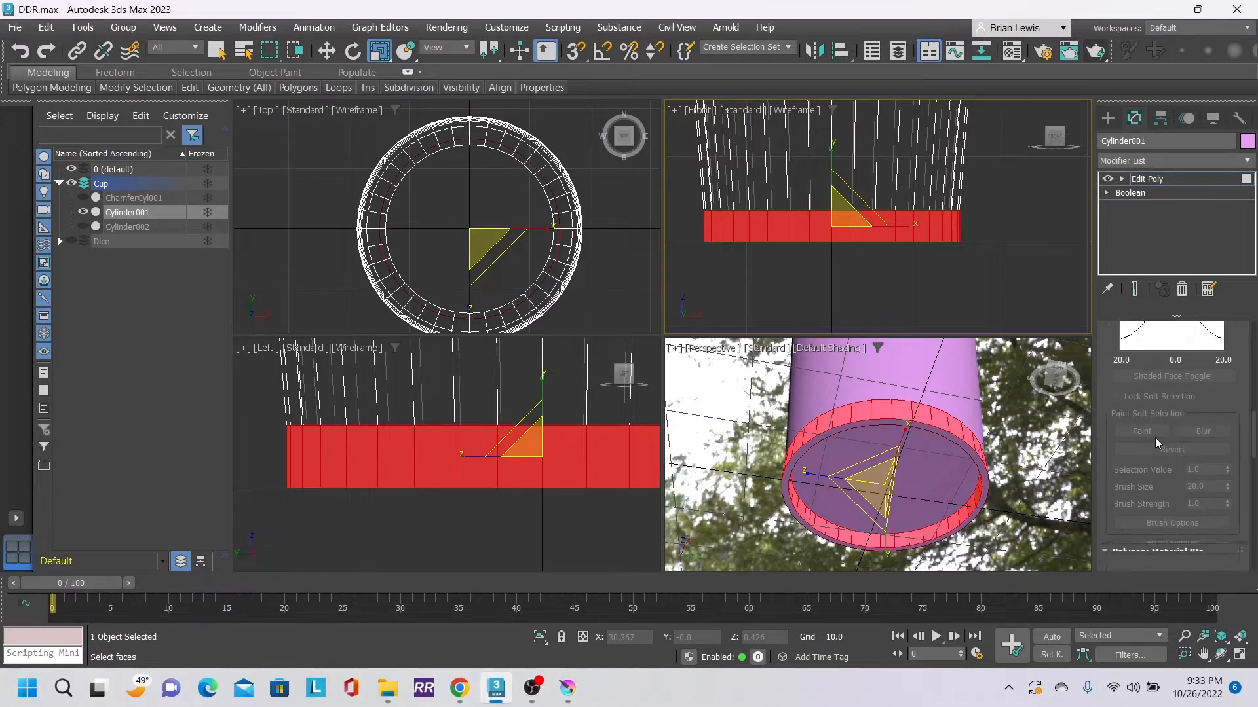
{"action": "scroll", "coordinate": [1156, 442], "scroll_direction": "down", "scroll_amount": 6}
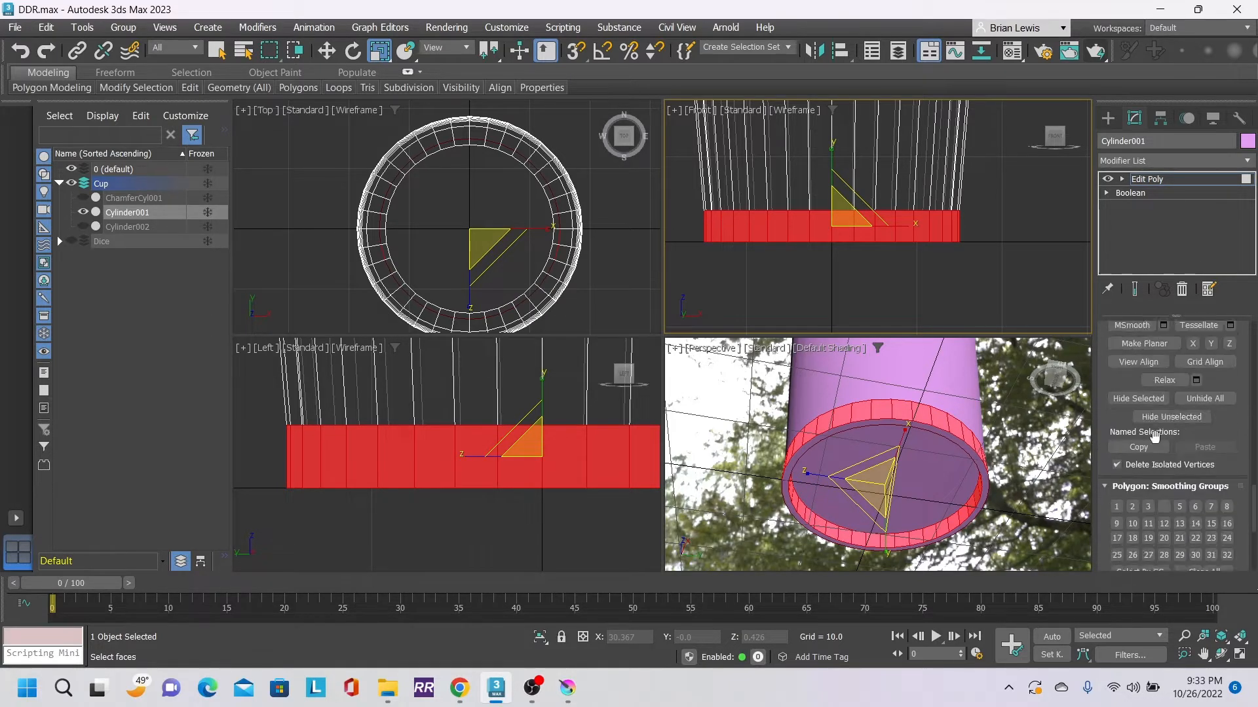
{"action": "left_click", "coordinate": [1163, 389]}
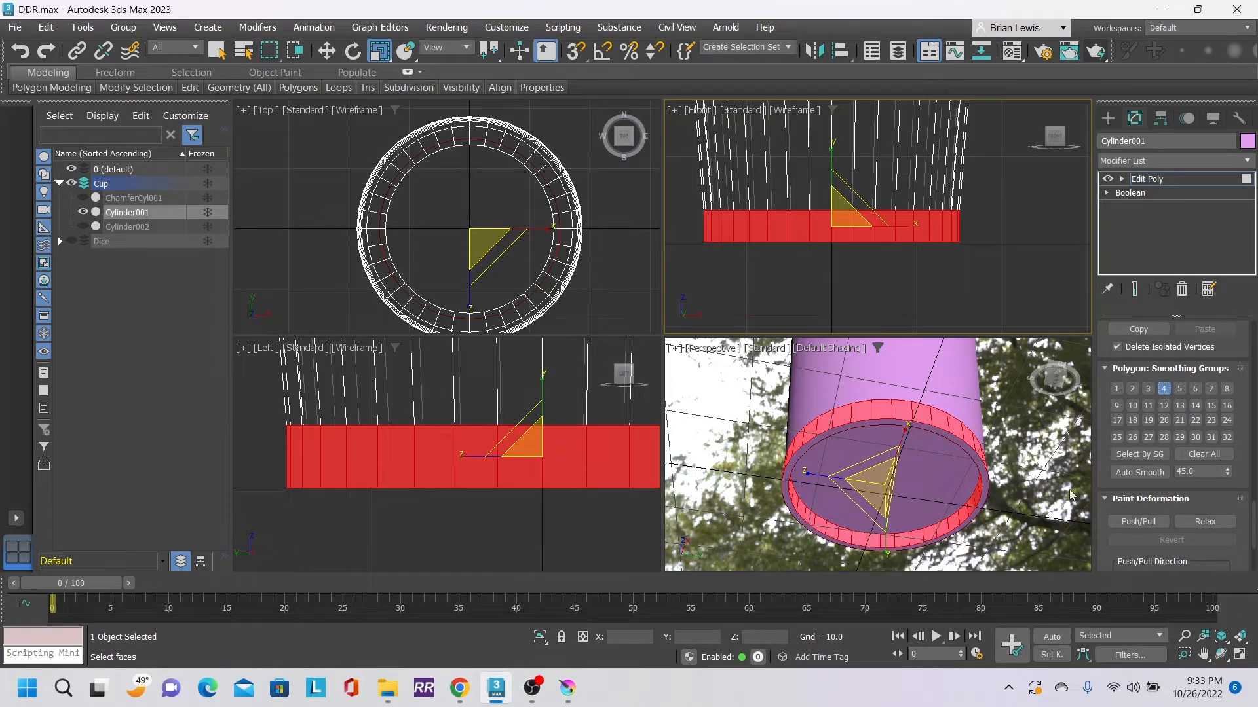
{"action": "left_click", "coordinate": [1056, 454]}
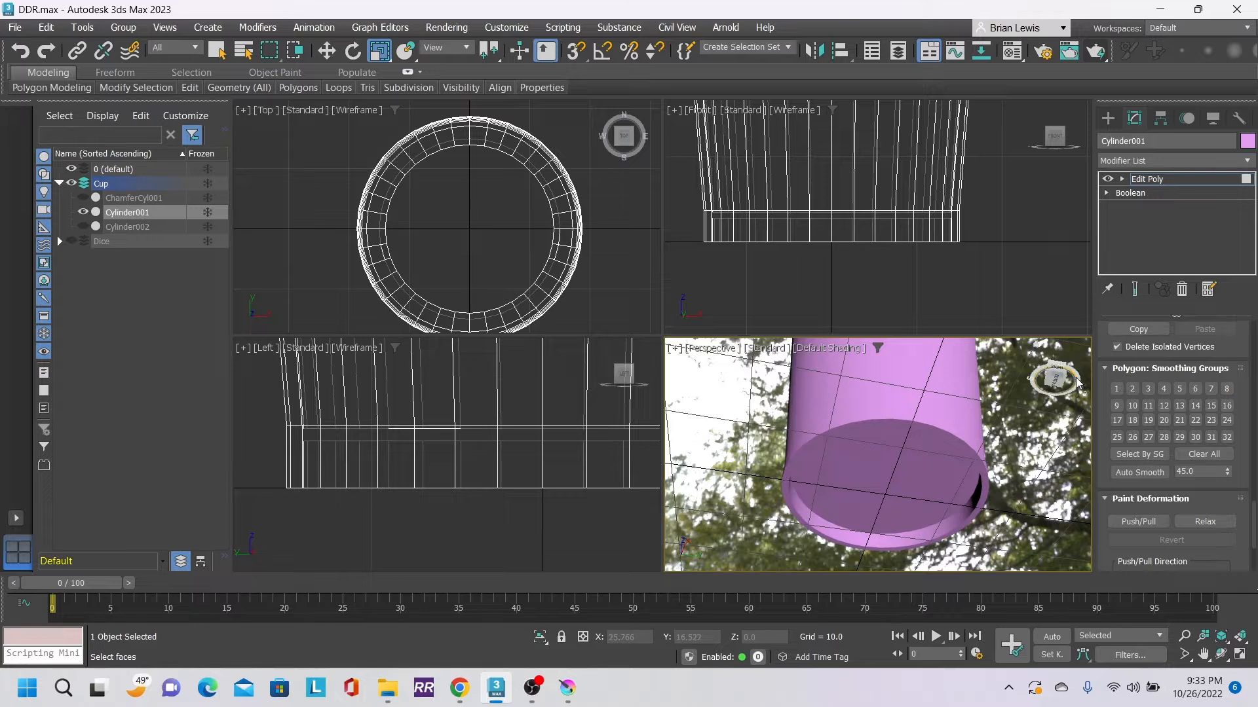
- Select the cup's side-wall polygons between the rim and base, try assigning them smoothing group 5, and clear the selection
{"action": "left_click_drag", "start_coordinate": [1060, 378], "coordinate": [936, 451]}
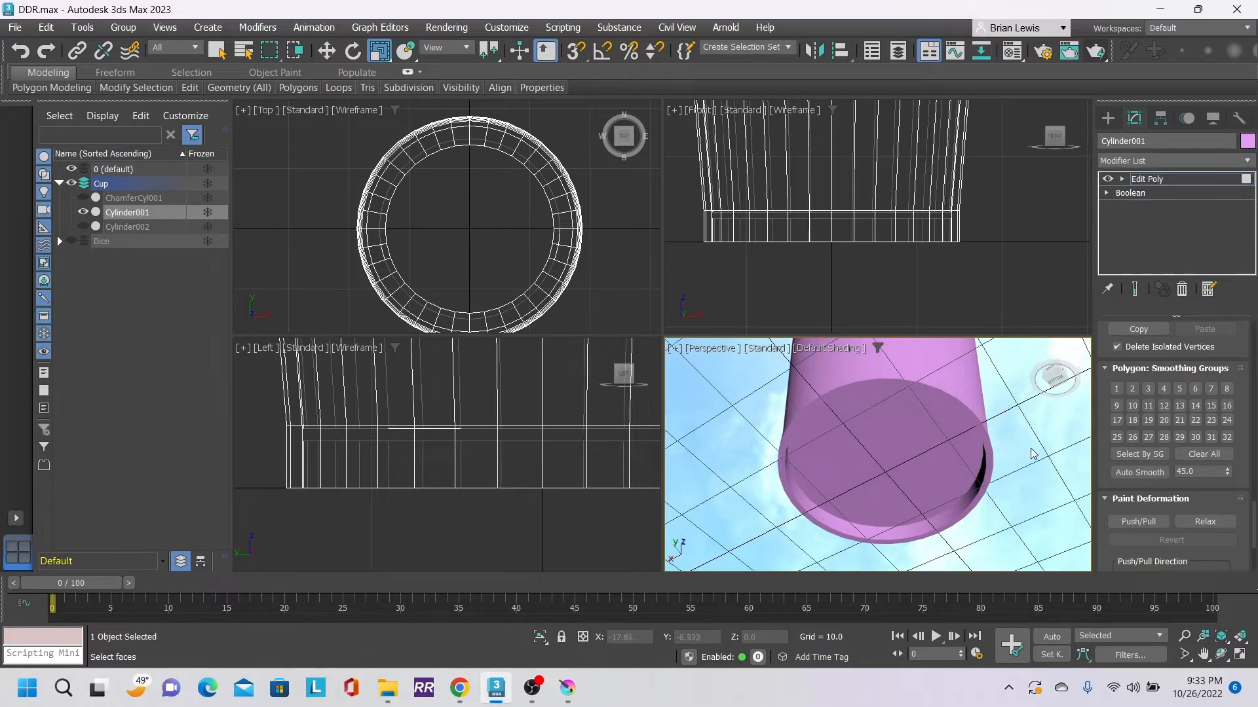
{"action": "left_click_drag", "start_coordinate": [1051, 398], "coordinate": [980, 417]}
{"action": "middle_click_drag", "start_coordinate": [980, 416], "coordinate": [954, 477]}
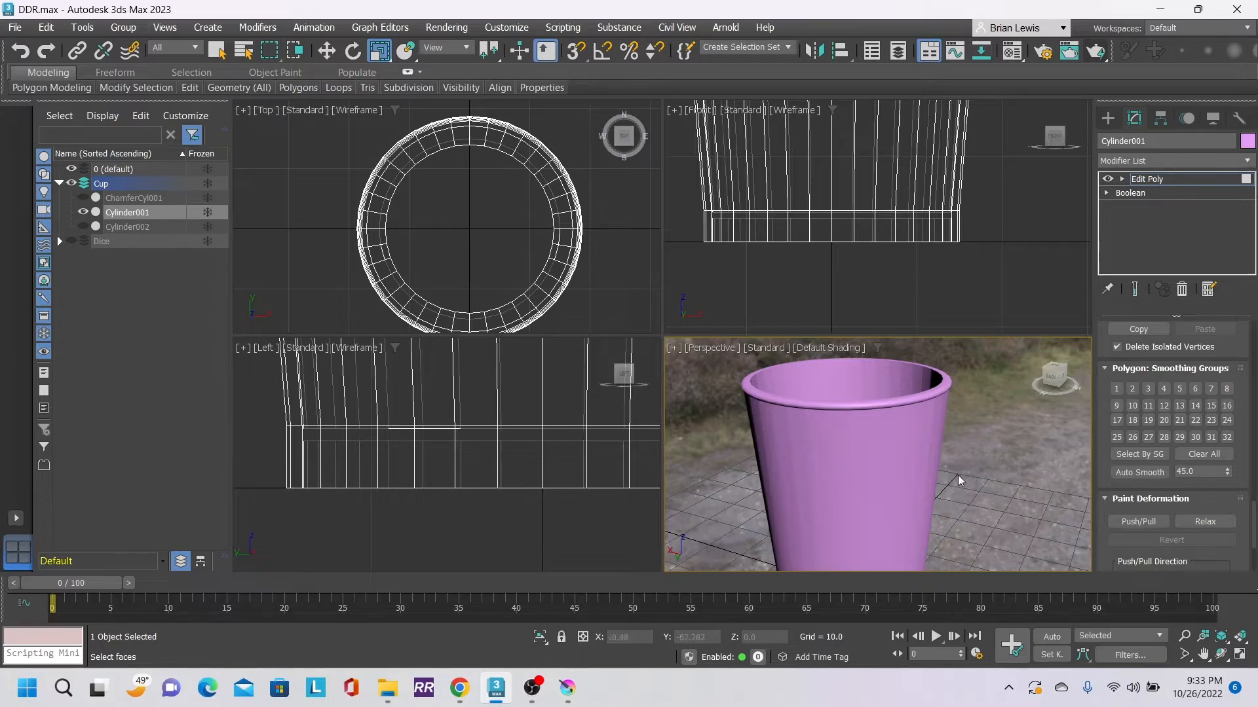
{"action": "scroll", "coordinate": [950, 446], "scroll_direction": "down", "scroll_amount": 3}
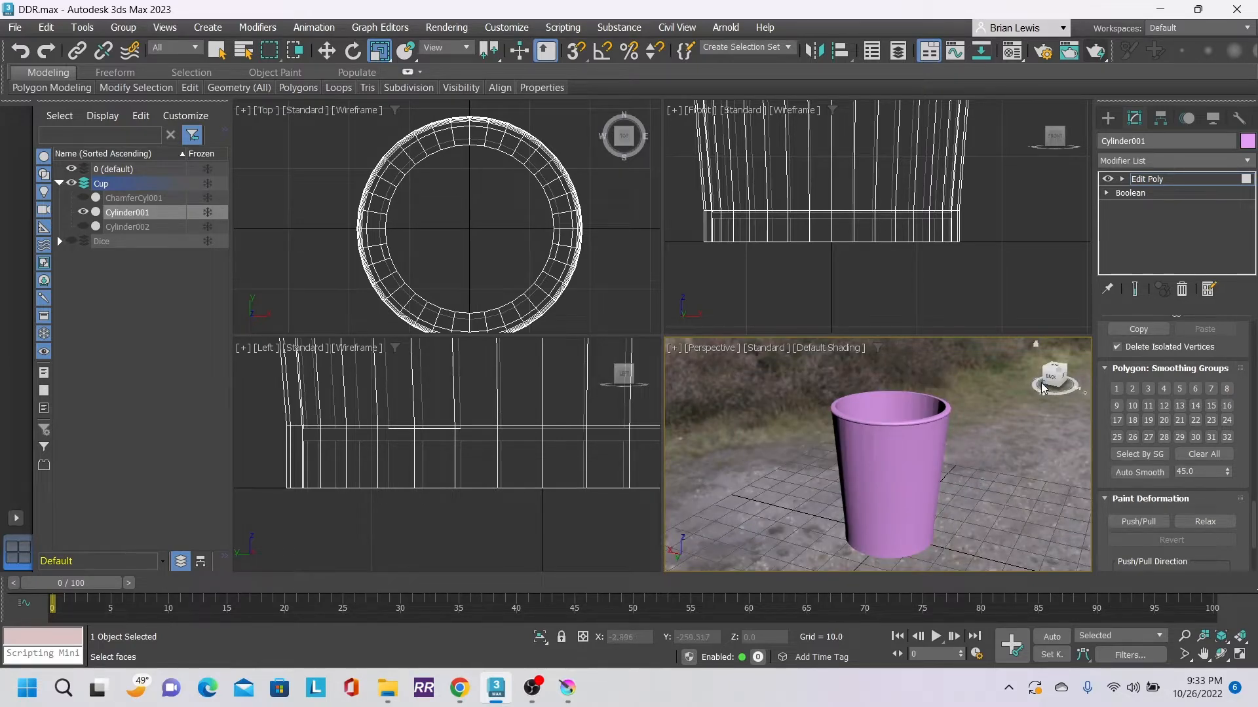
{"action": "left_click", "coordinate": [1052, 378]}
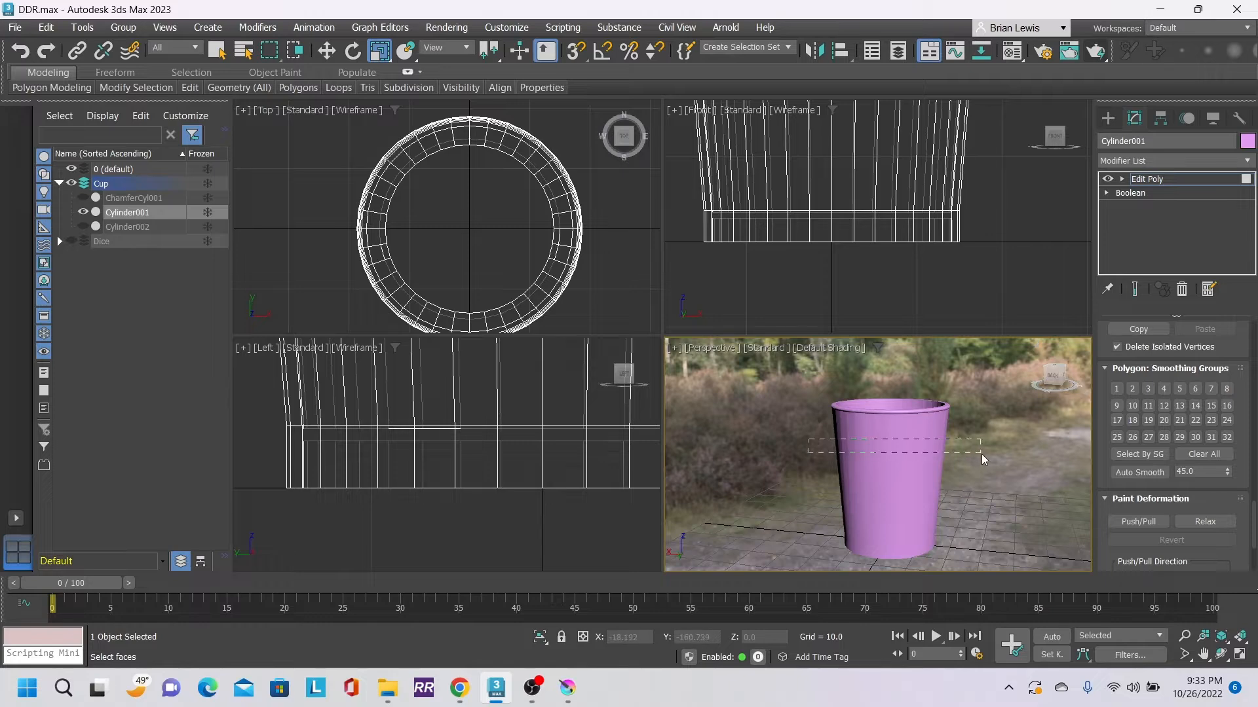
{"action": "left_click_drag", "start_coordinate": [981, 454], "coordinate": [982, 454]}
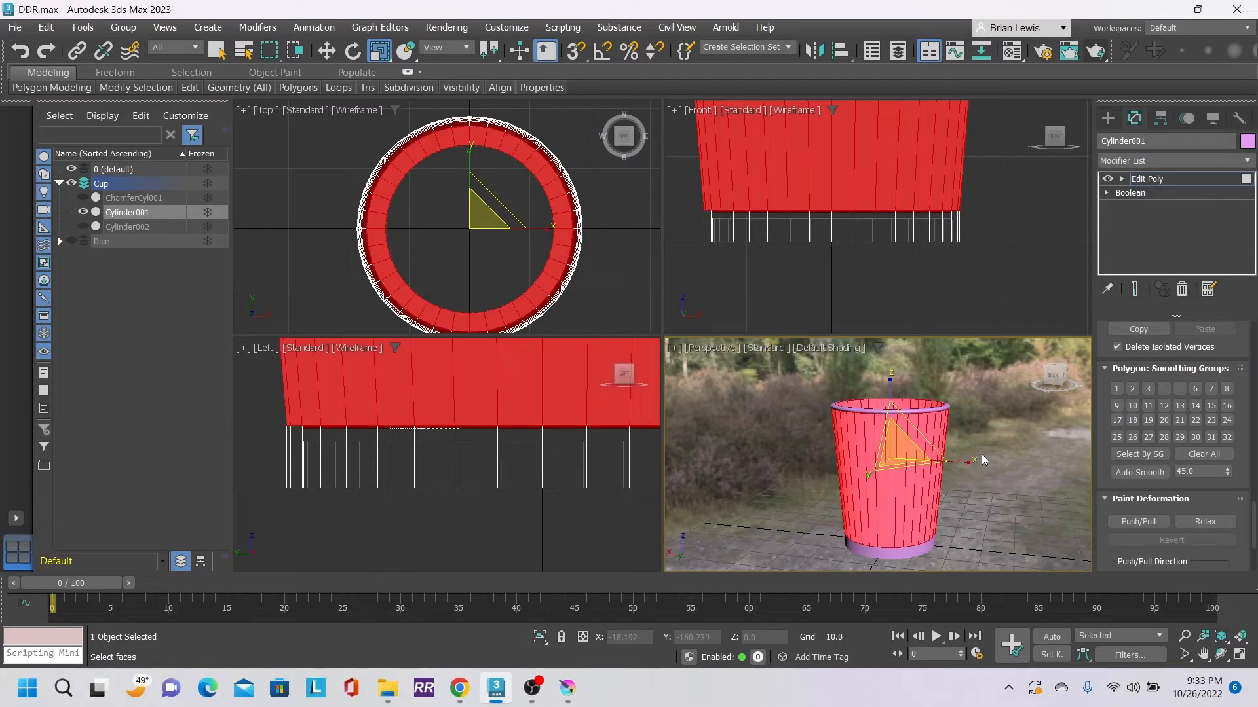
{"action": "left_click", "coordinate": [1179, 389]}
{"action": "left_click", "coordinate": [1039, 437]}
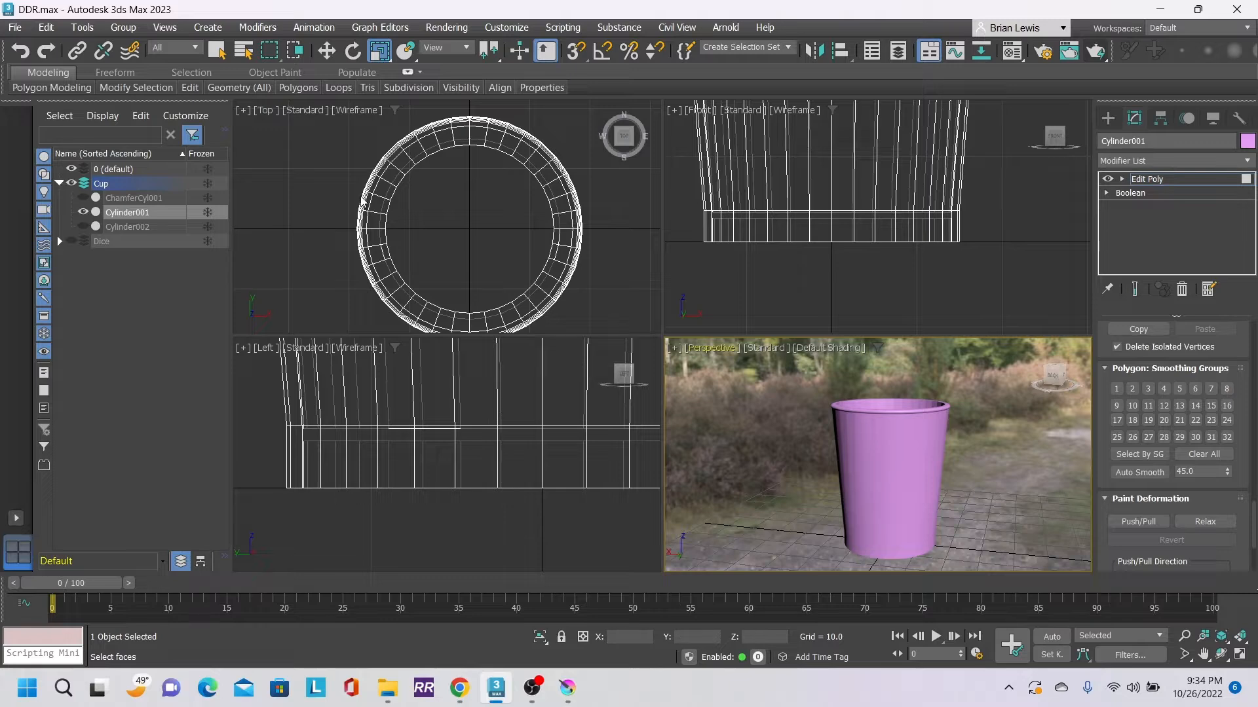
- Reselect the cup's side-wall polygons and try smoothing group 5 on them again
{"action": "left_click", "coordinate": [22, 51]}
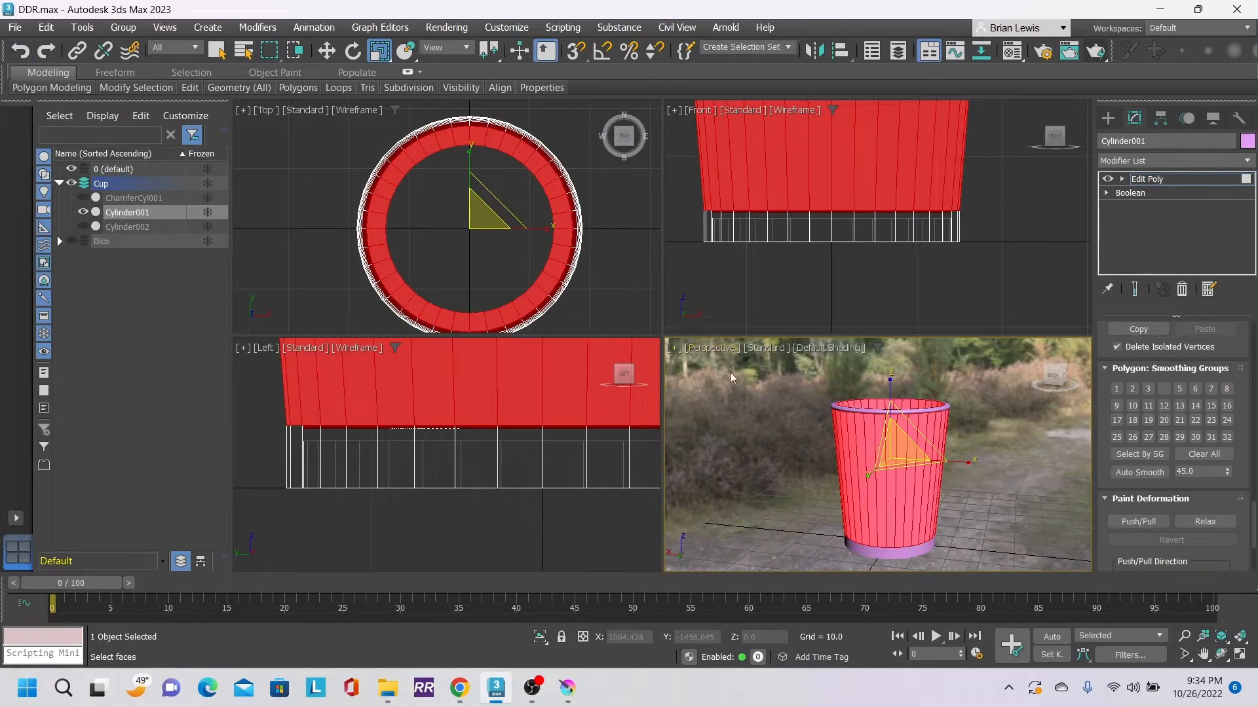
{"action": "left_click", "coordinate": [1022, 462]}
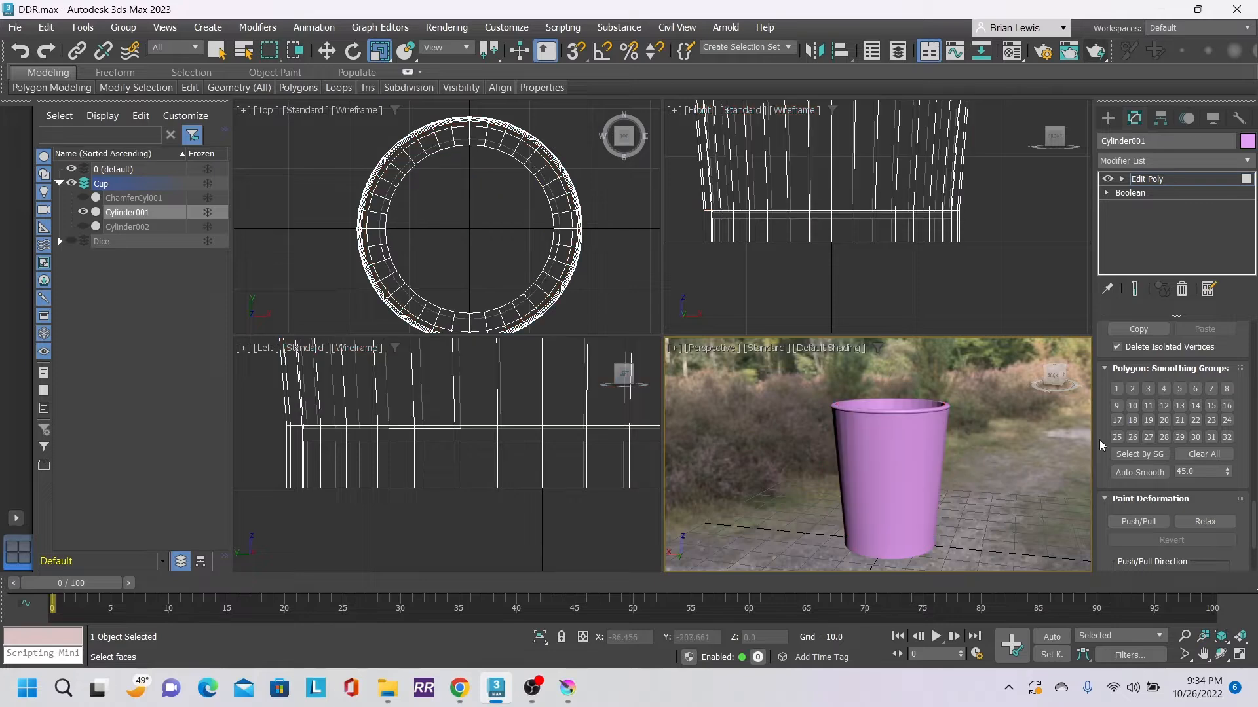
{"action": "scroll", "coordinate": [1098, 439], "scroll_direction": "up", "scroll_amount": 1}
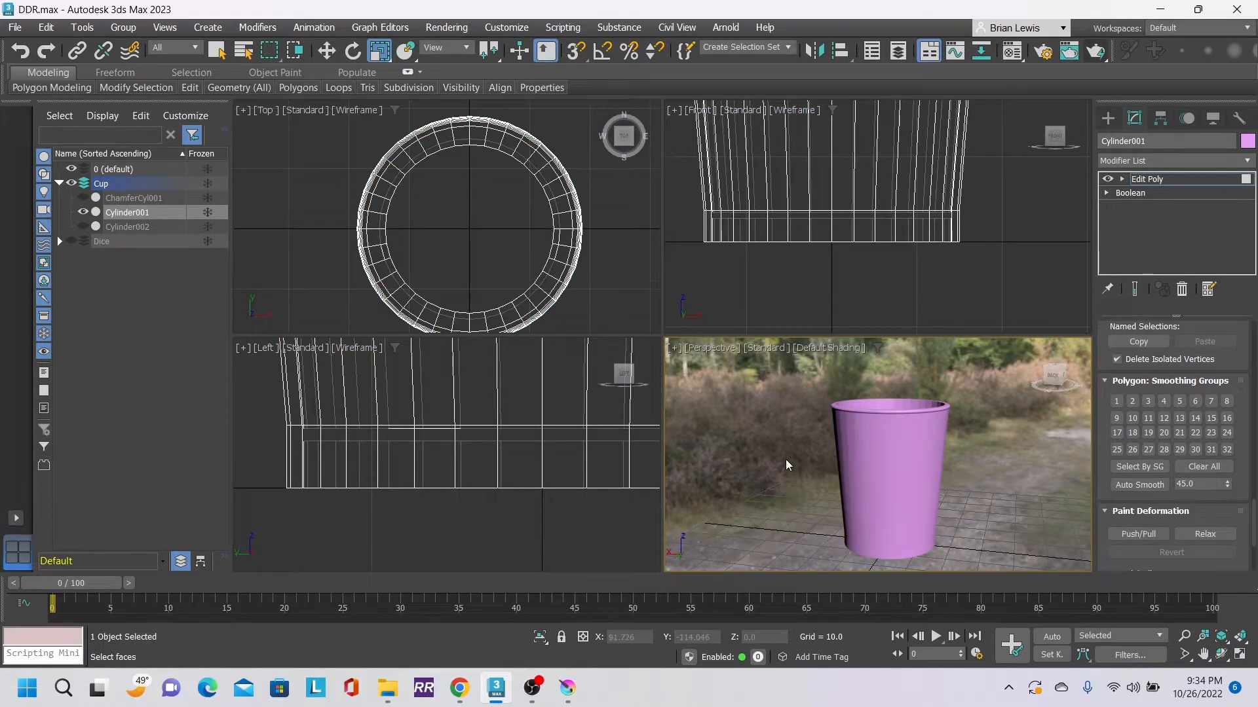
{"action": "left_click_drag", "start_coordinate": [997, 481], "coordinate": [997, 481]}
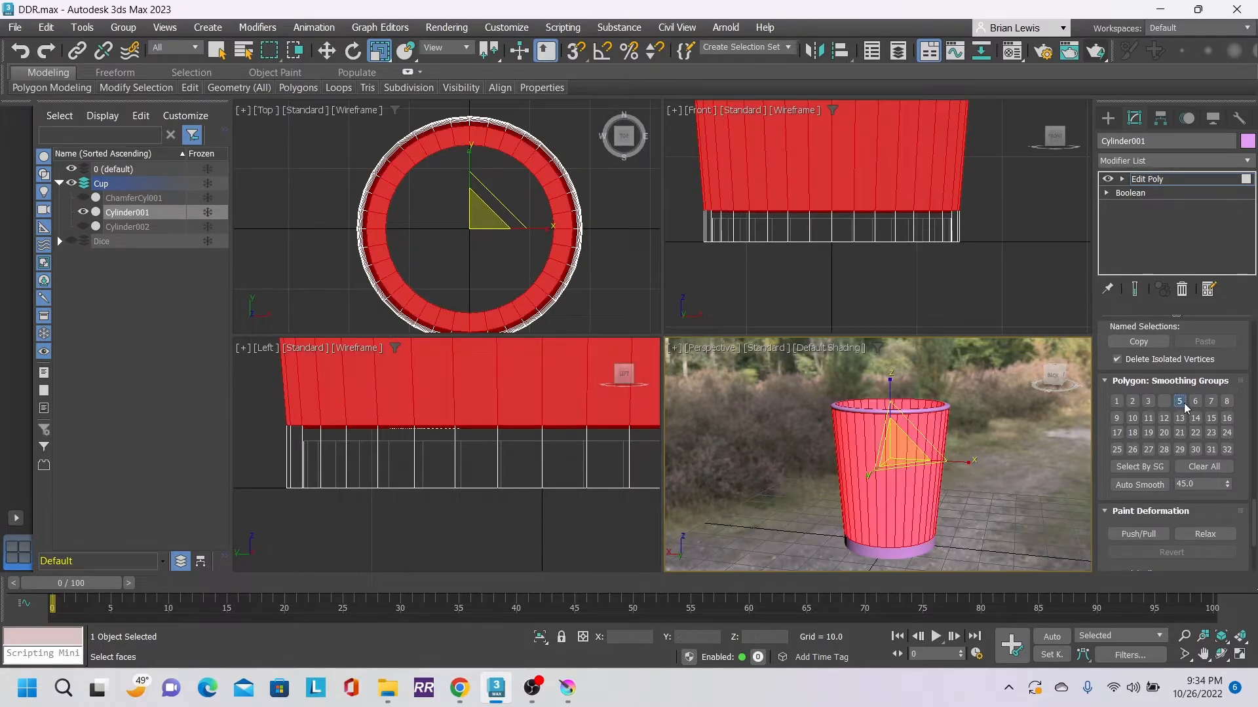
{"action": "left_click", "coordinate": [1031, 451]}
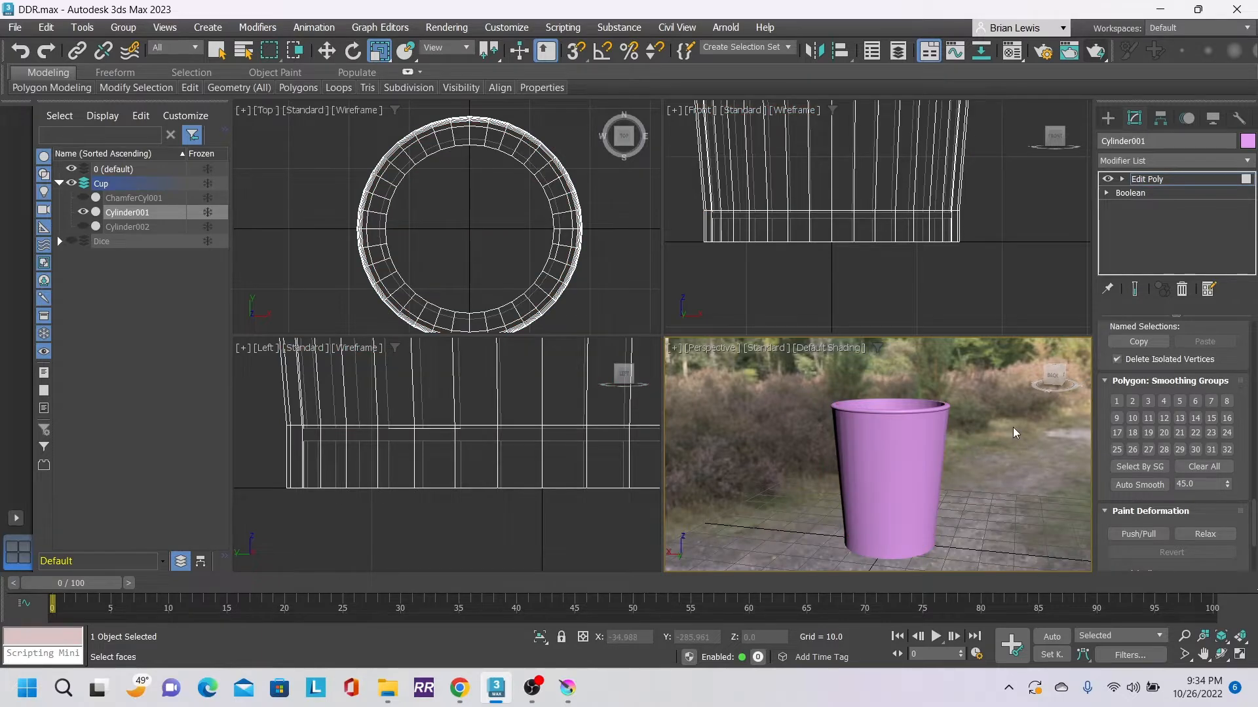
- Undo the smoothing group 5 changes on the cup's side walls and deselect the polygons
{"action": "left_click", "coordinate": [20, 52]}
{"action": "left_click", "coordinate": [20, 53]}
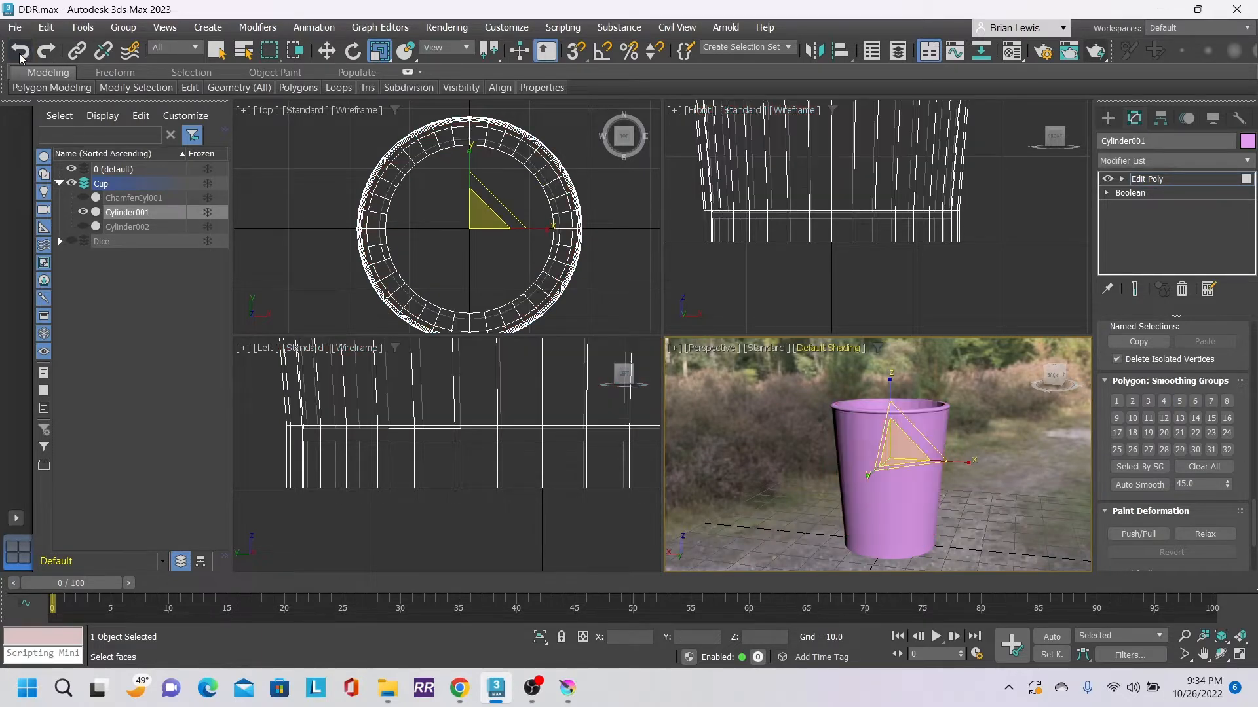
{"action": "left_click", "coordinate": [21, 53]}
{"action": "left_click", "coordinate": [20, 54]}
{"action": "left_click", "coordinate": [20, 54]}
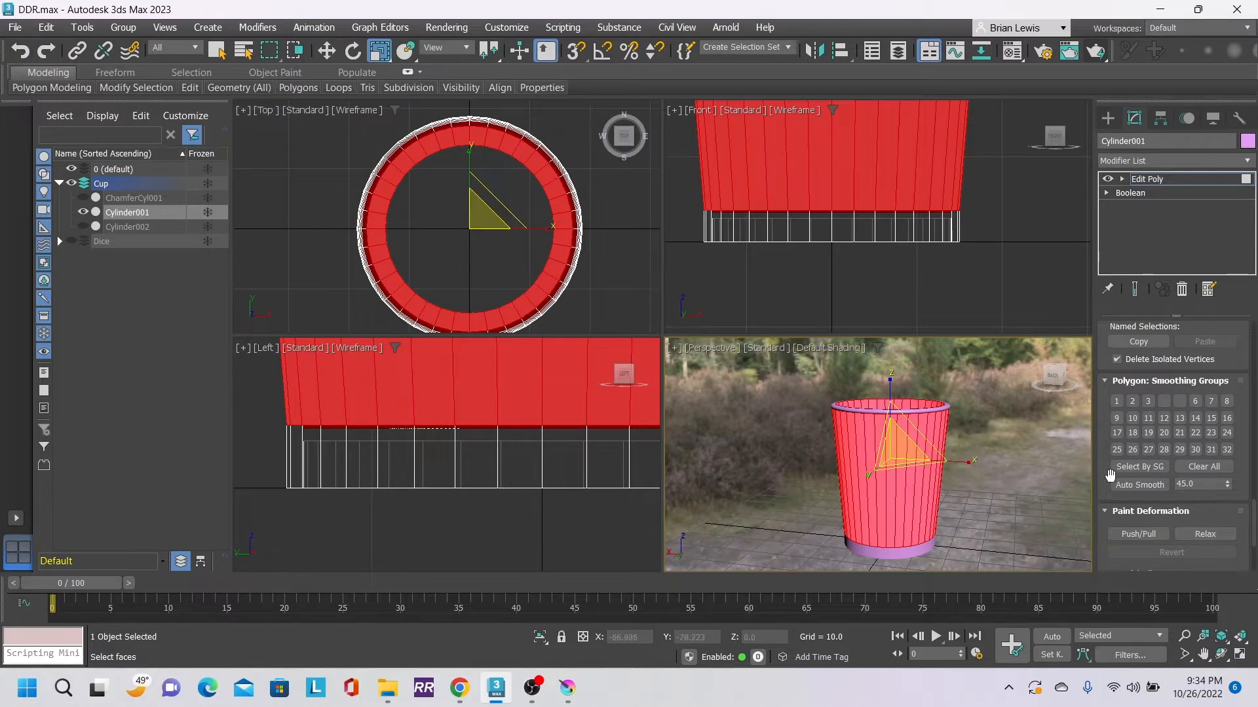
{"action": "left_click", "coordinate": [1024, 437]}
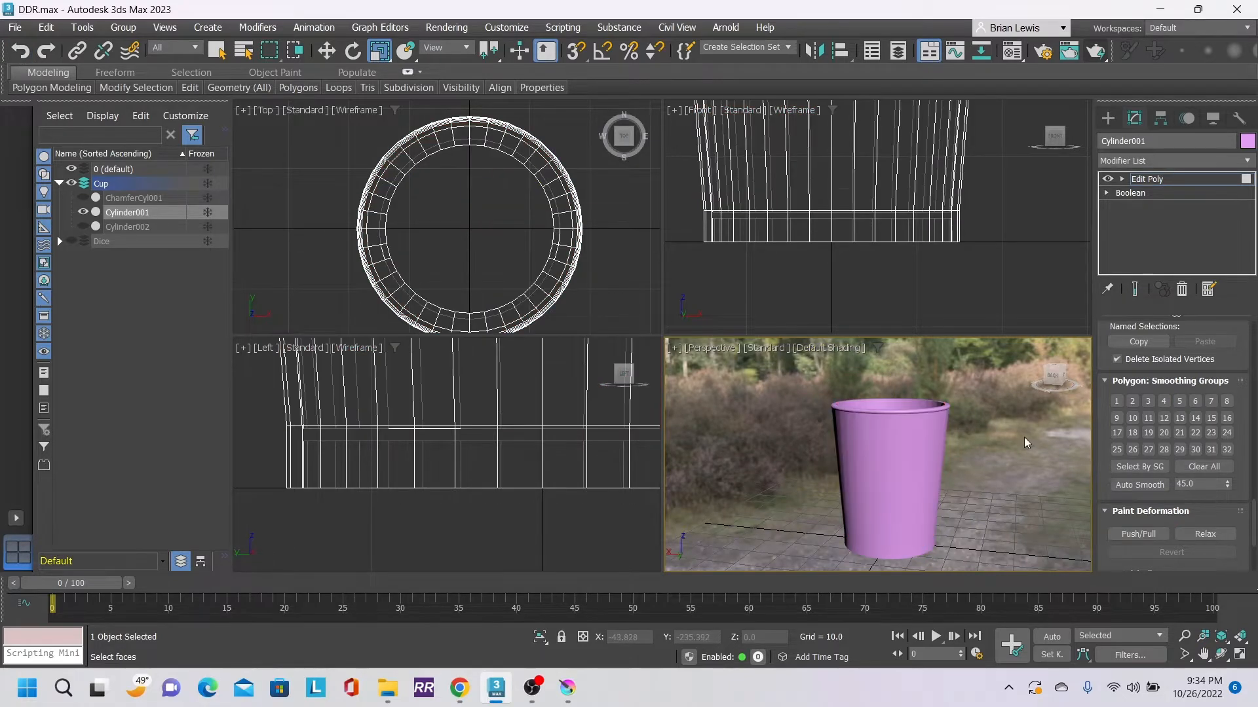
{"action": "left_click", "coordinate": [1055, 382]}
{"action": "mouse_move", "coordinate": [1054, 354]}
{"action": "left_mouse_down"}
{"action": "mouse_move", "coordinate": [1065, 397]}
{"action": "mouse_move", "coordinate": [1061, 382]}
{"action": "left_mouse_up"}
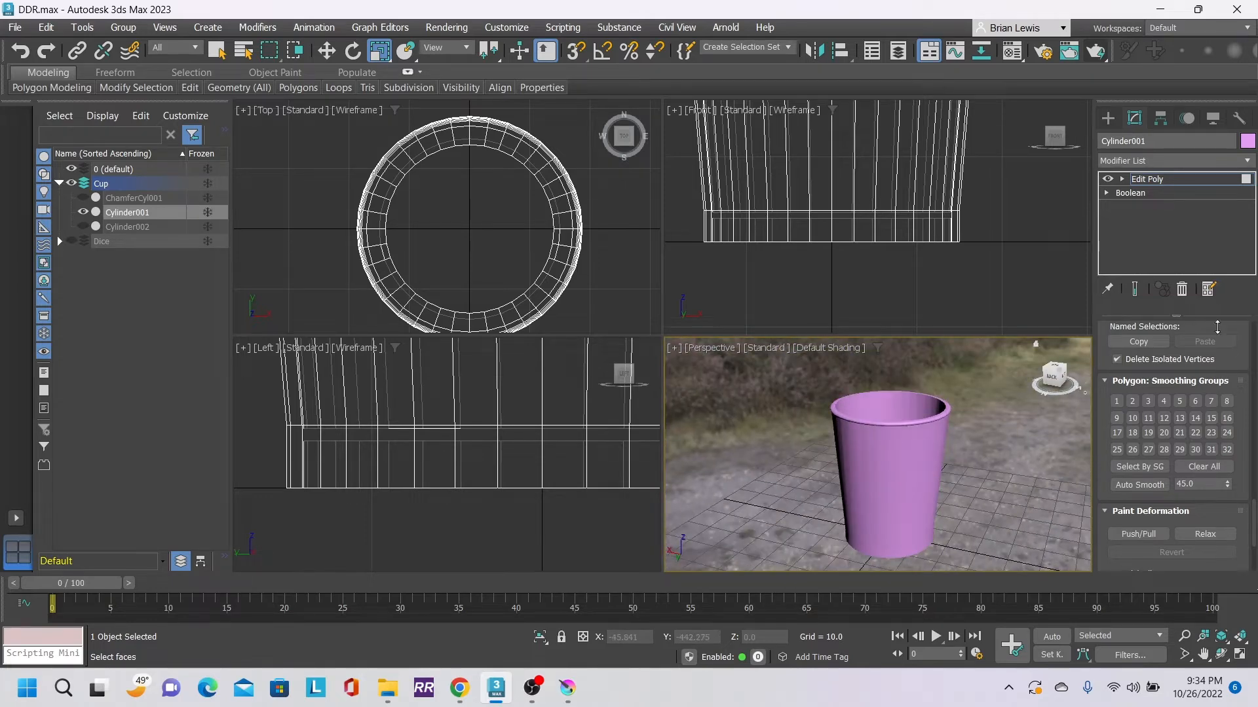
{"action": "scroll", "coordinate": [1235, 354], "scroll_direction": "up", "scroll_amount": 4}
{"action": "scroll", "coordinate": [1234, 353], "scroll_direction": "up", "scroll_amount": 10}
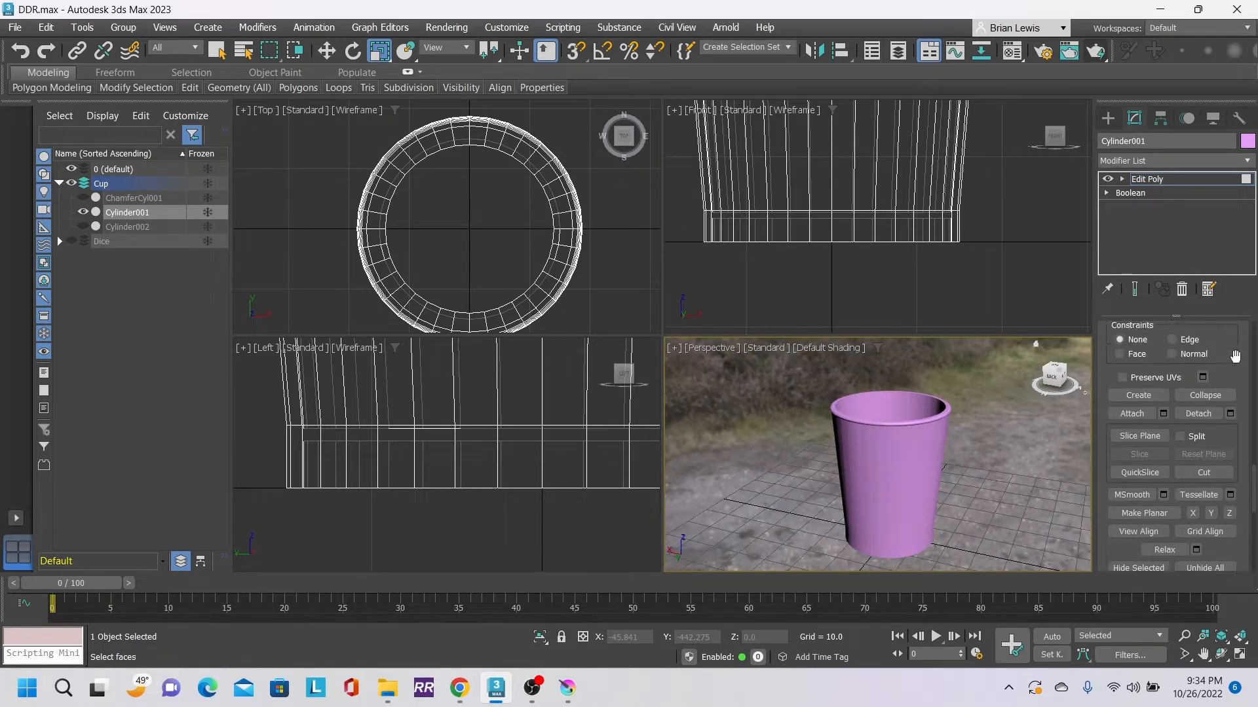
- Try selecting the cup's side-wall polygons between the rim and base with Backface culling on, and clear the selection
{"action": "scroll", "coordinate": [1234, 357], "scroll_direction": "up", "scroll_amount": 8}
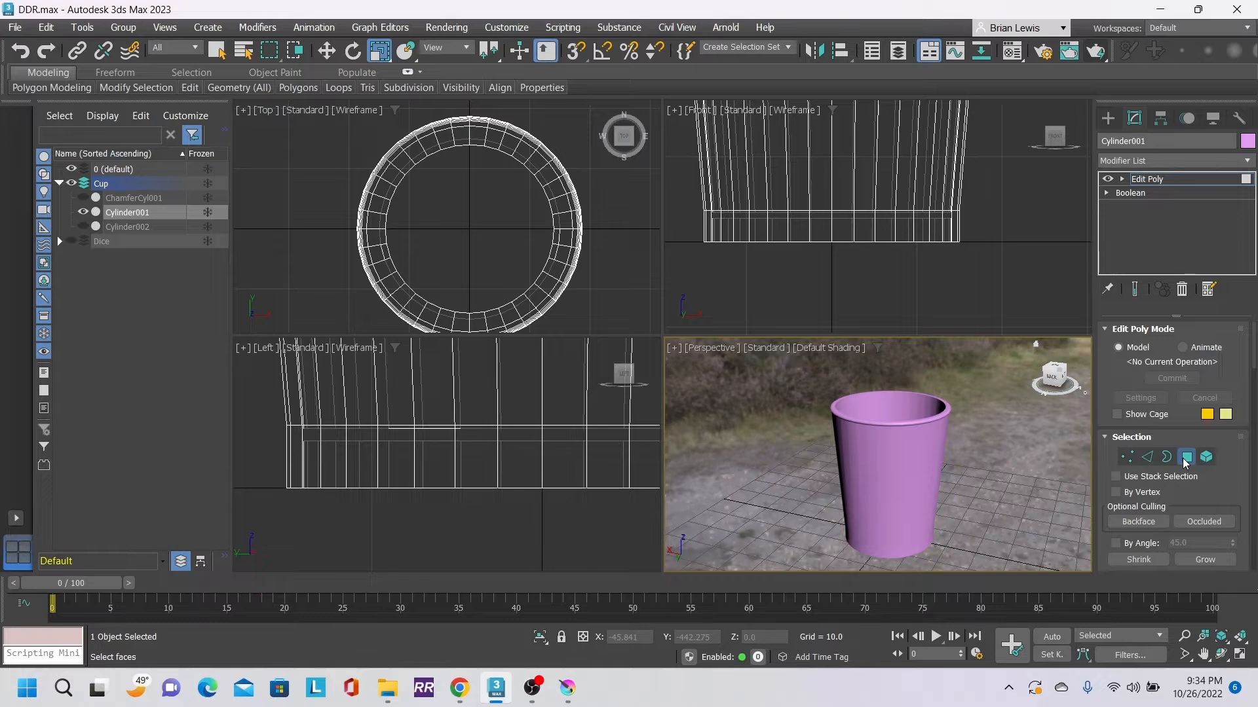
{"action": "left_click_drag", "start_coordinate": [1055, 377], "coordinate": [1061, 364]}
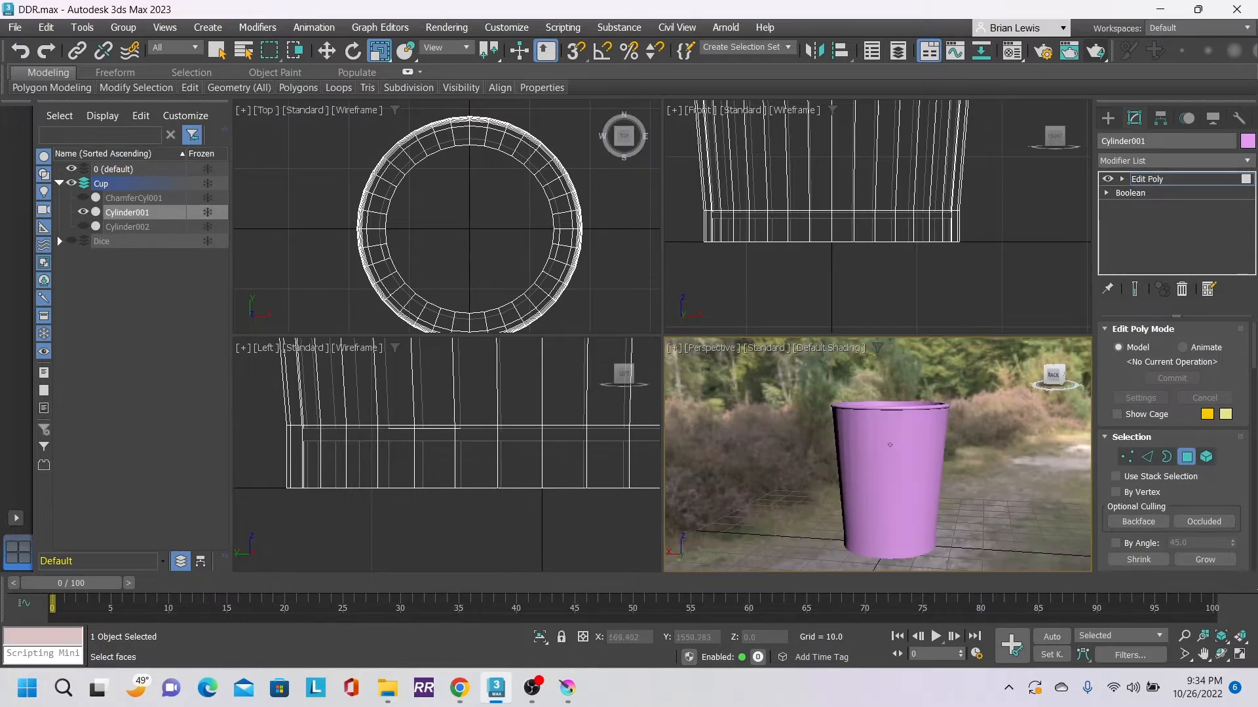
{"action": "middle_click_drag", "start_coordinate": [890, 445], "coordinate": [885, 420], "text": "alt"}
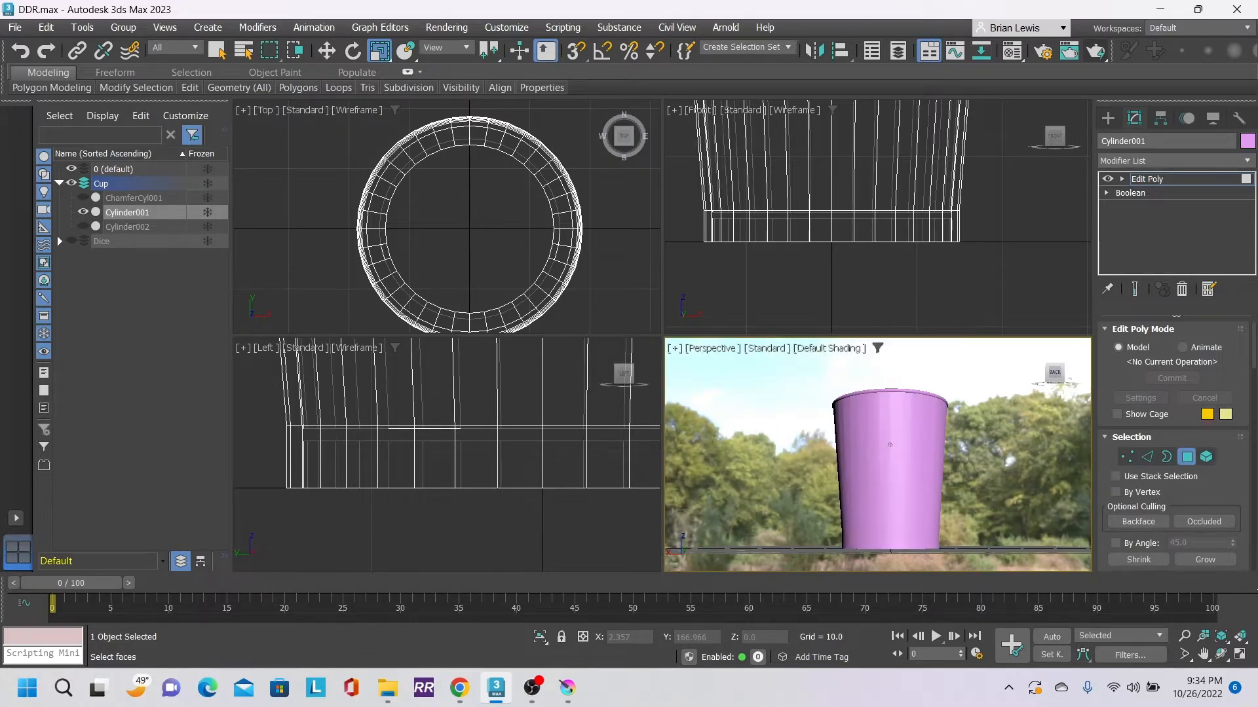
{"action": "scroll", "coordinate": [1213, 501], "scroll_direction": "down", "scroll_amount": 1}
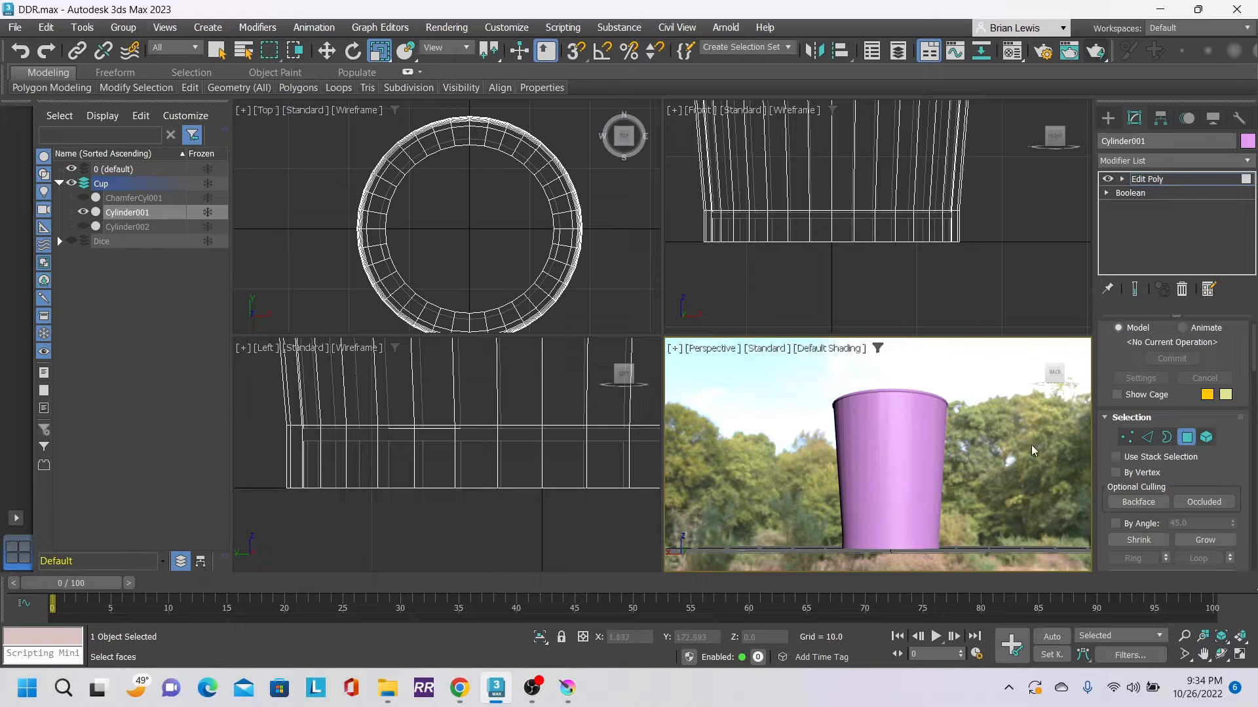
{"action": "scroll", "coordinate": [1222, 464], "scroll_direction": "down", "scroll_amount": 3}
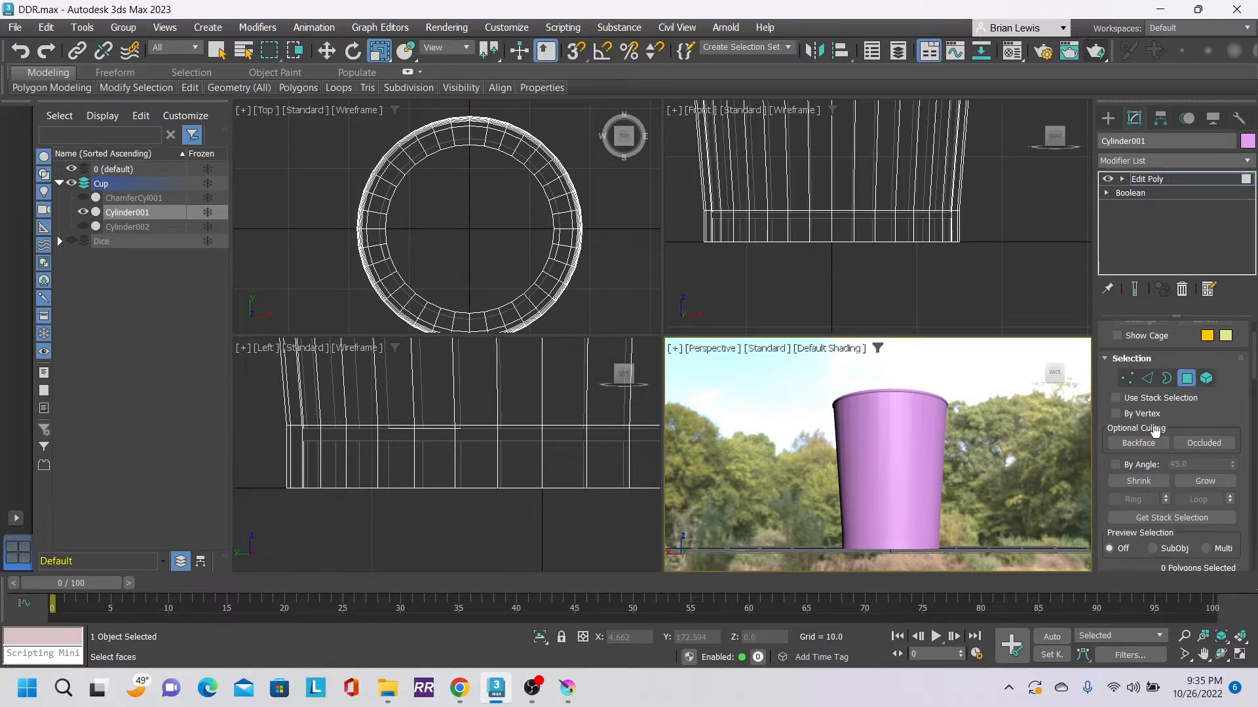
{"action": "left_click", "coordinate": [1167, 444]}
{"action": "left_click_drag", "start_coordinate": [785, 466], "coordinate": [948, 469]}
{"action": "left_click_drag", "start_coordinate": [1022, 481], "coordinate": [1023, 481]}
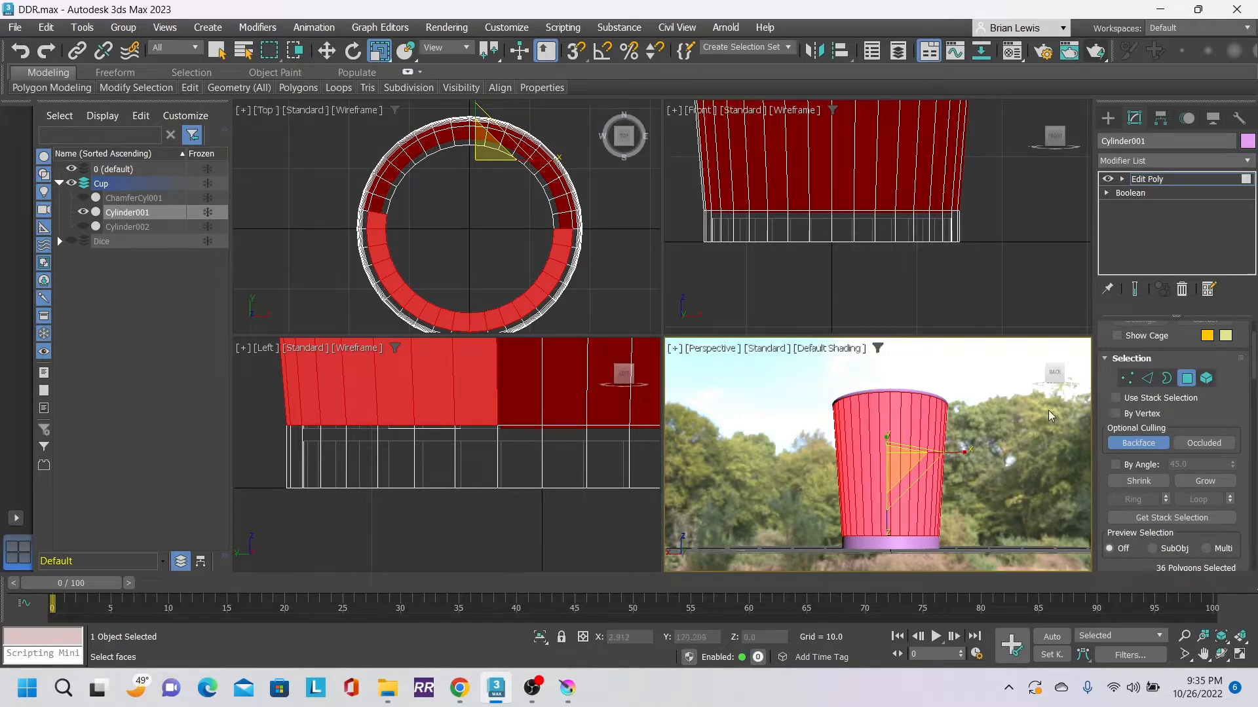
{"action": "left_click_drag", "start_coordinate": [1061, 382], "coordinate": [942, 423]}
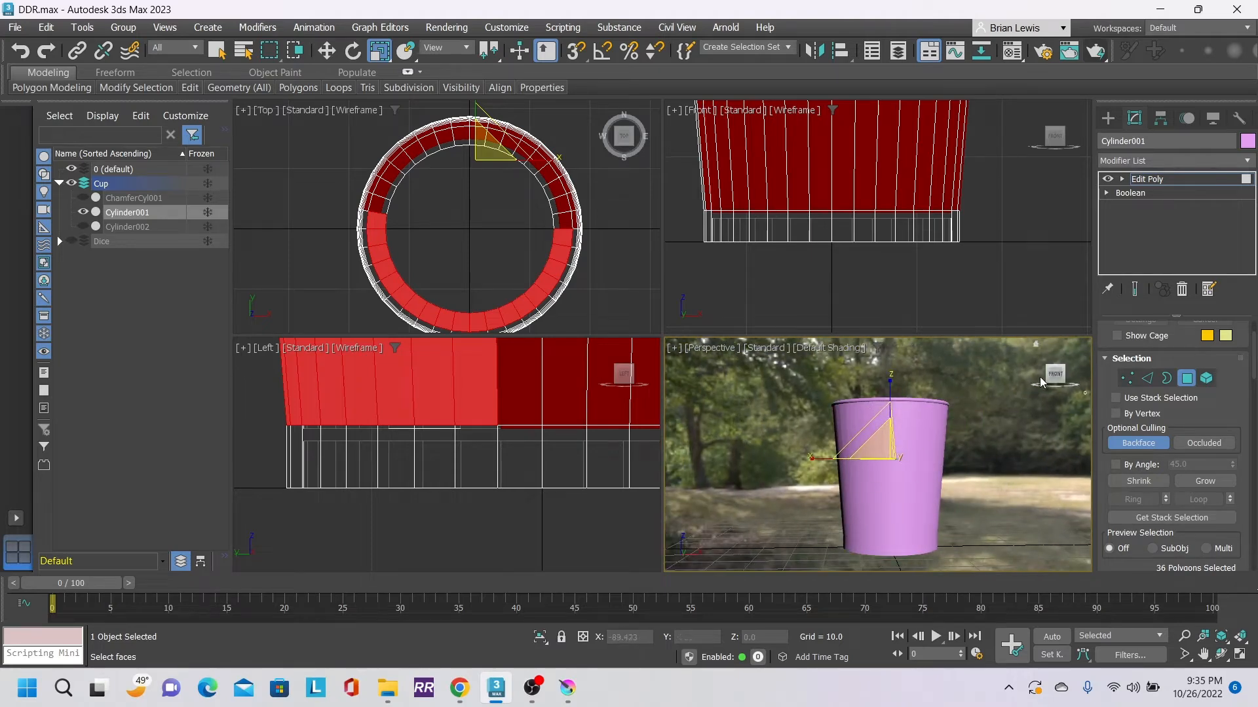
{"action": "left_click_drag", "start_coordinate": [1055, 376], "coordinate": [1075, 394]}
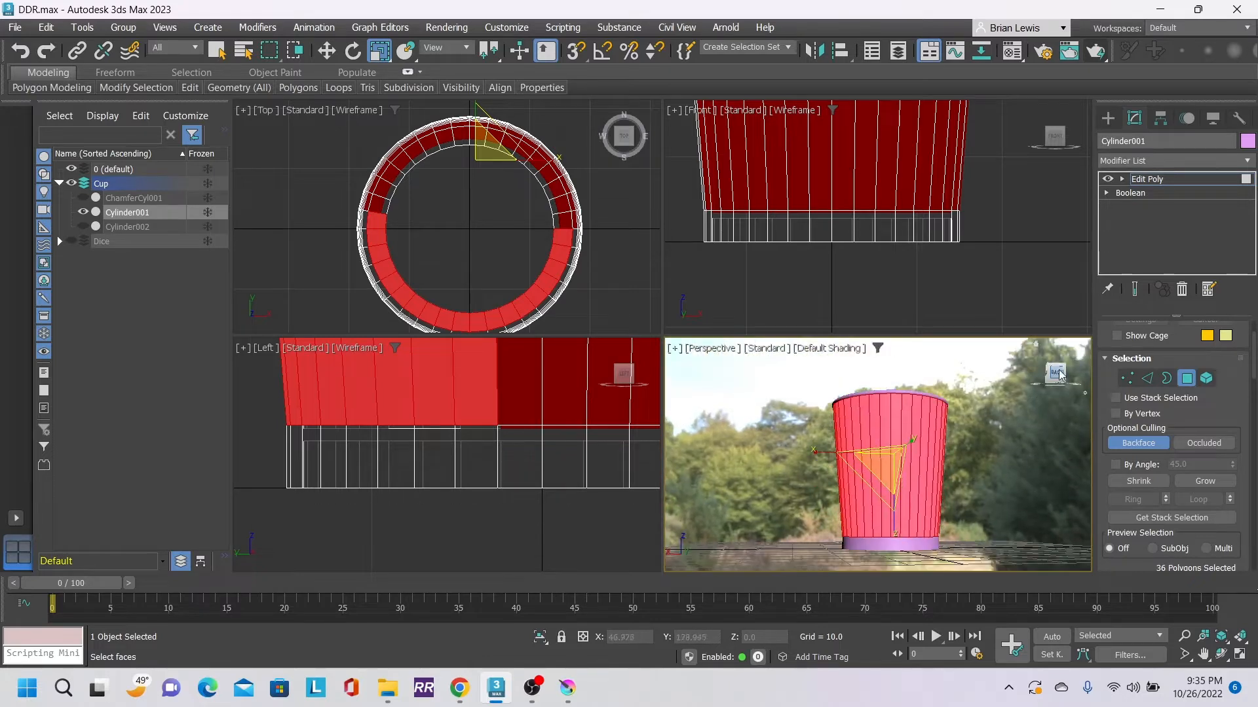
{"action": "left_click", "coordinate": [1011, 456]}
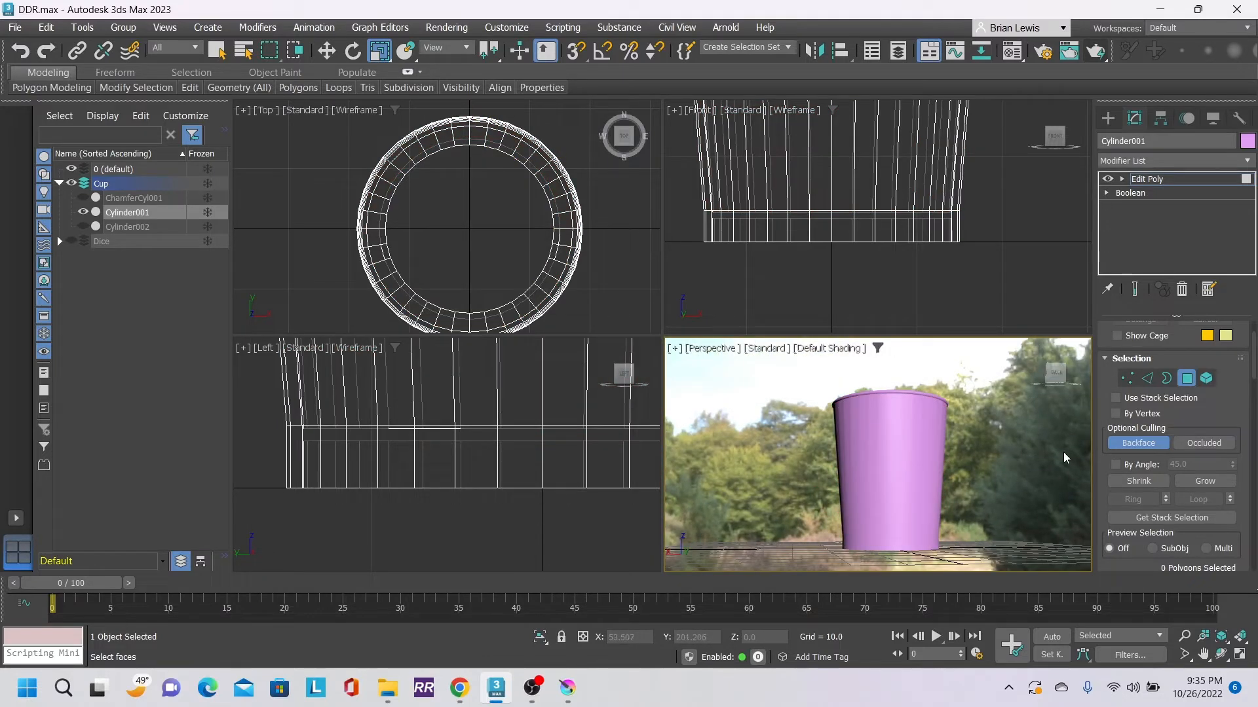
- With Occluded culling on, select all outer side polygons of the cup, including the base band, from several angles around it
{"action": "left_click", "coordinate": [1194, 443]}
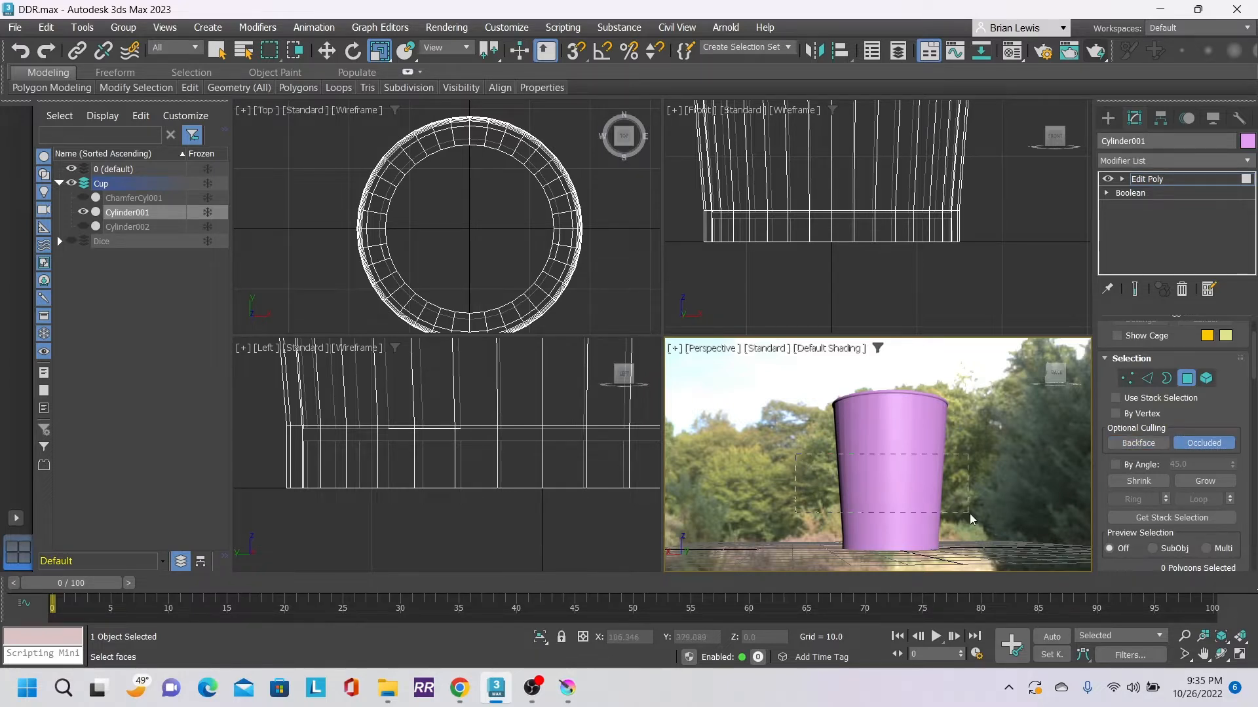
{"action": "left_click_drag", "start_coordinate": [1012, 546], "coordinate": [1012, 546]}
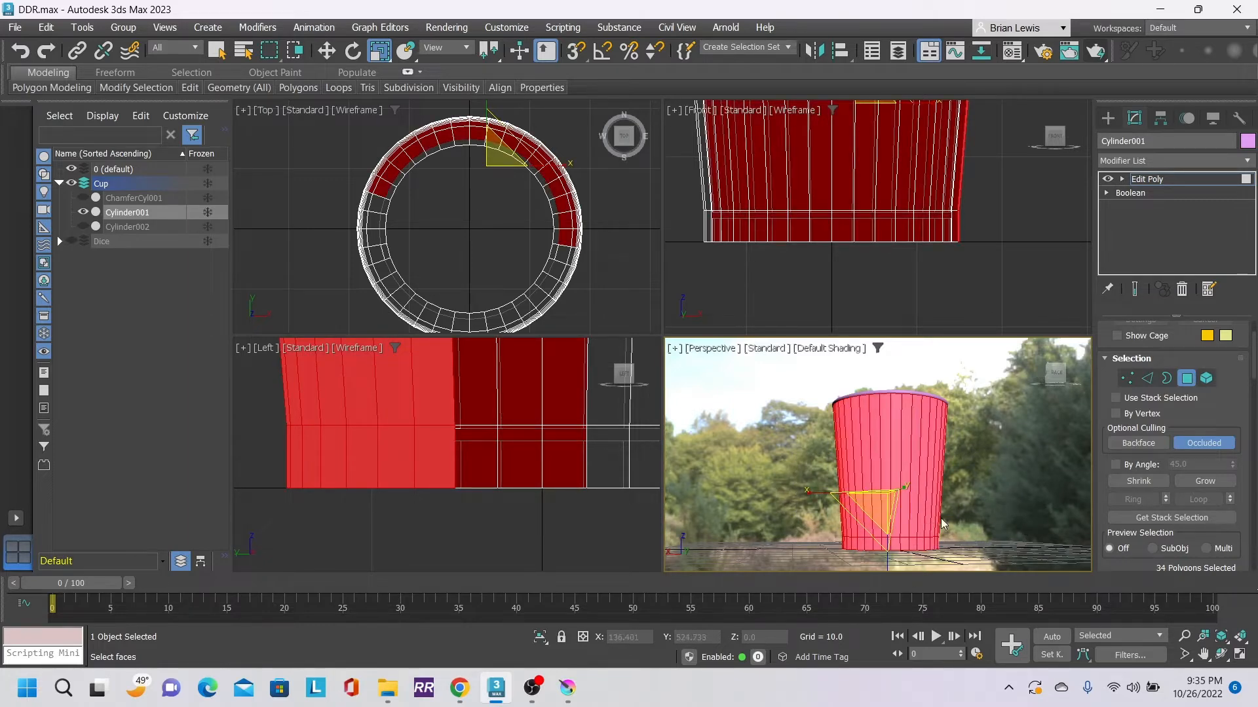
{"action": "mouse_move", "coordinate": [1056, 376]}
{"action": "left_mouse_down"}
{"action": "mouse_move", "coordinate": [956, 372]}
{"action": "mouse_move", "coordinate": [1012, 442]}
{"action": "mouse_move", "coordinate": [1020, 328]}
{"action": "mouse_move", "coordinate": [1016, 341]}
{"action": "left_mouse_up"}
{"action": "left_click_drag", "start_coordinate": [912, 341], "coordinate": [786, 395]}
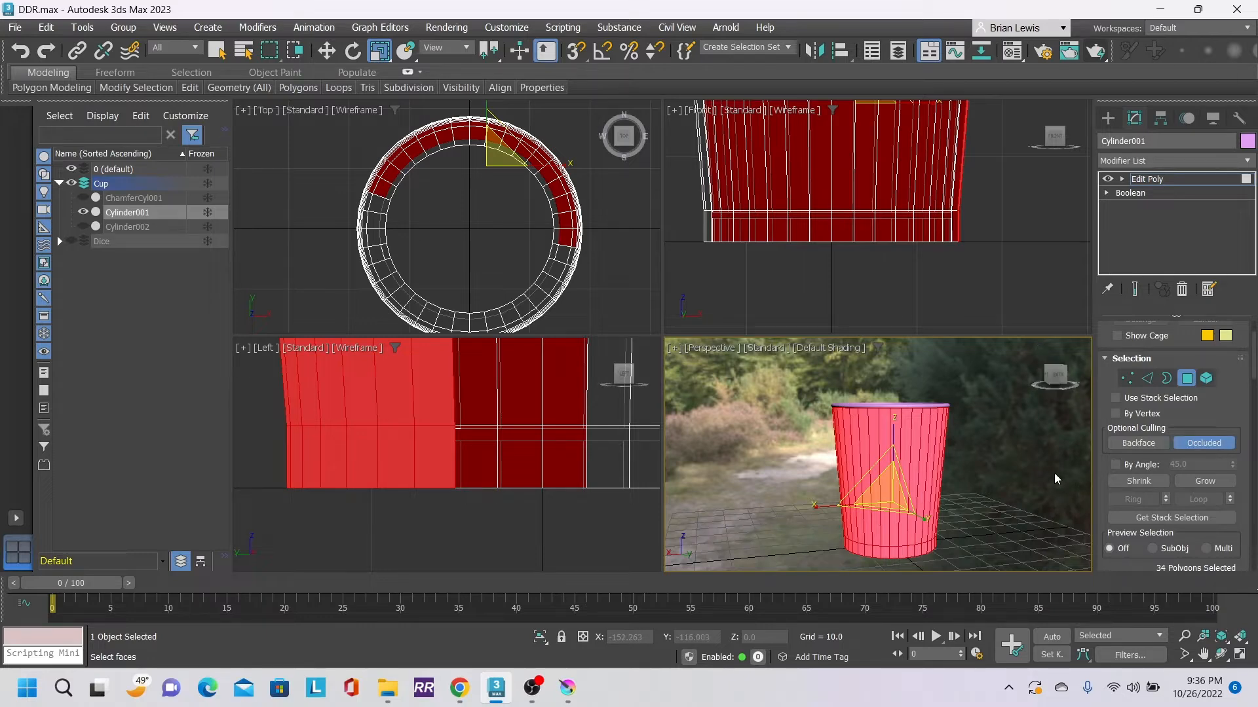
{"action": "left_click", "coordinate": [1055, 375]}
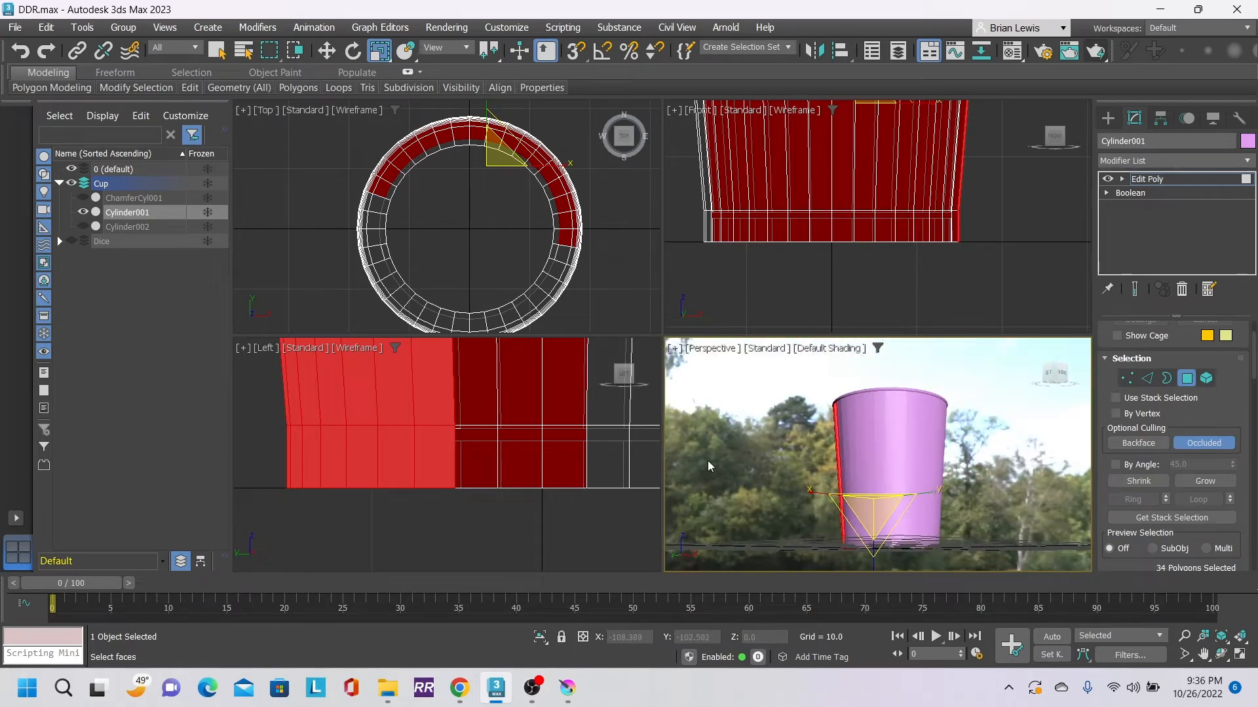
{"action": "left_click", "coordinate": [1057, 379]}
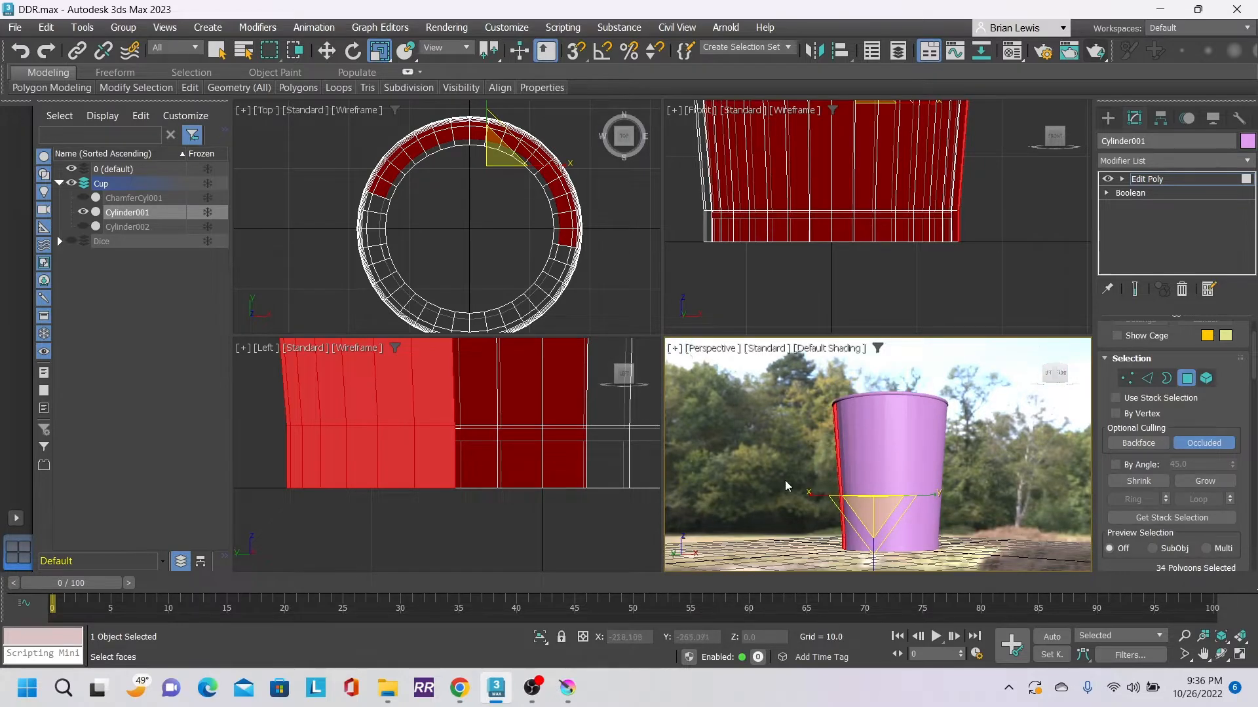
{"action": "left_click_drag", "start_coordinate": [782, 458], "coordinate": [1008, 554]}
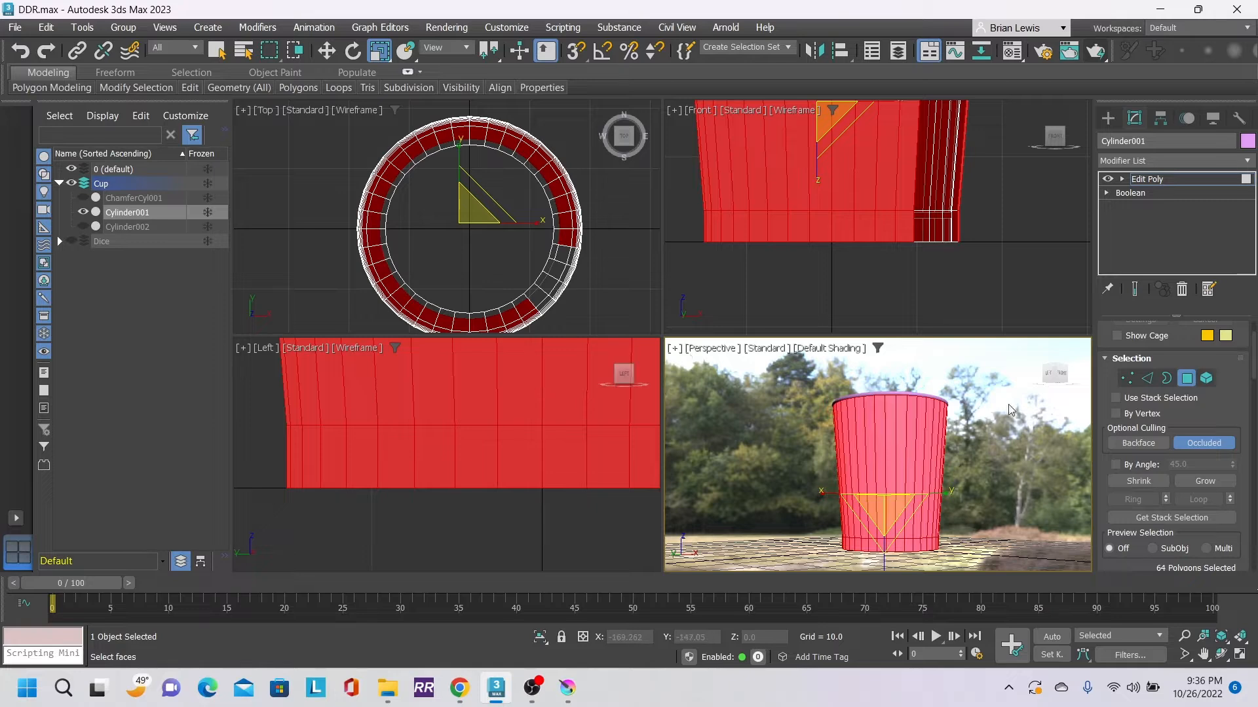
{"action": "left_click", "coordinate": [1048, 387]}
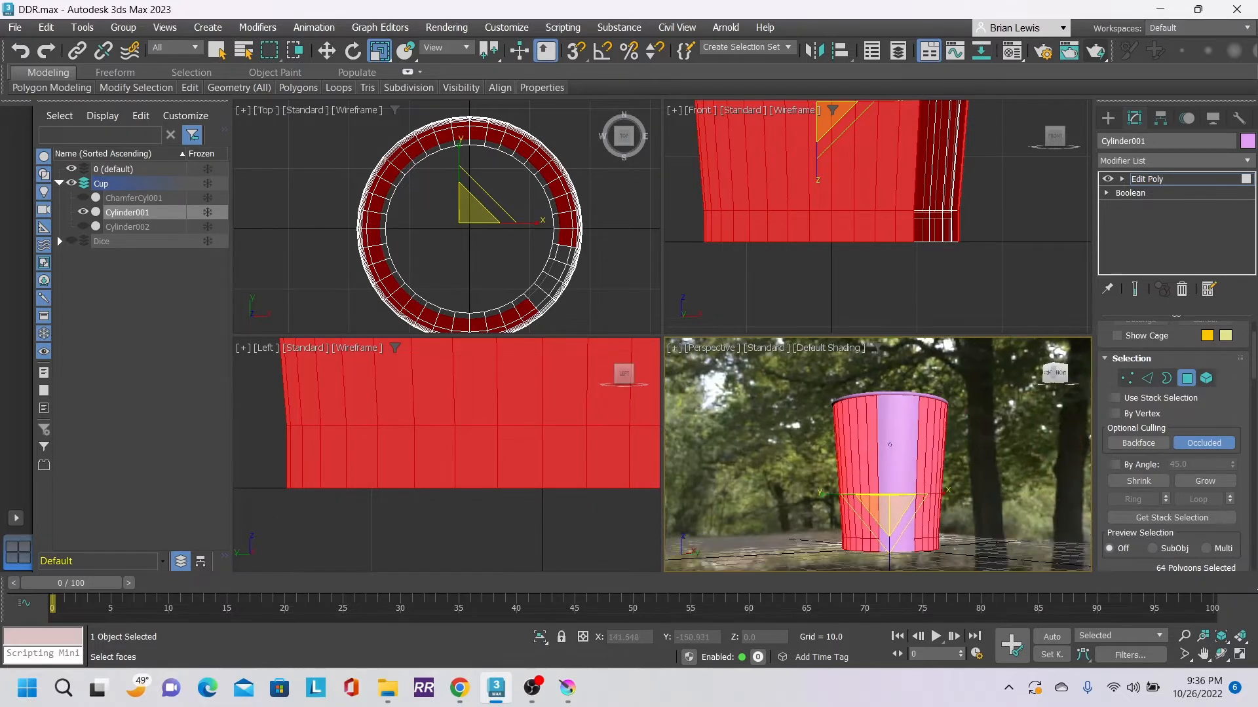
{"action": "left_click_drag", "start_coordinate": [904, 493], "coordinate": [968, 546]}
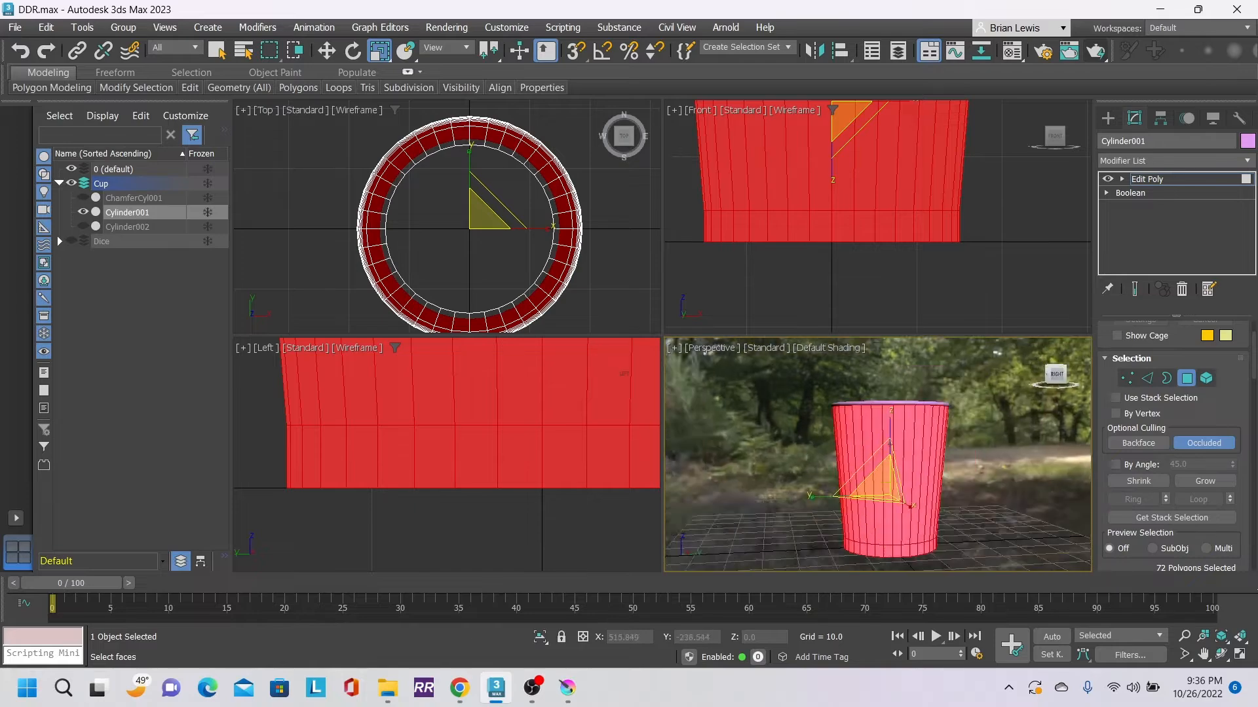
- Check the cup's polygon selection from below and around the sides, and turn off Occluded culling
{"action": "middle_click_drag", "start_coordinate": [943, 410], "coordinate": [953, 374], "text": "alt"}
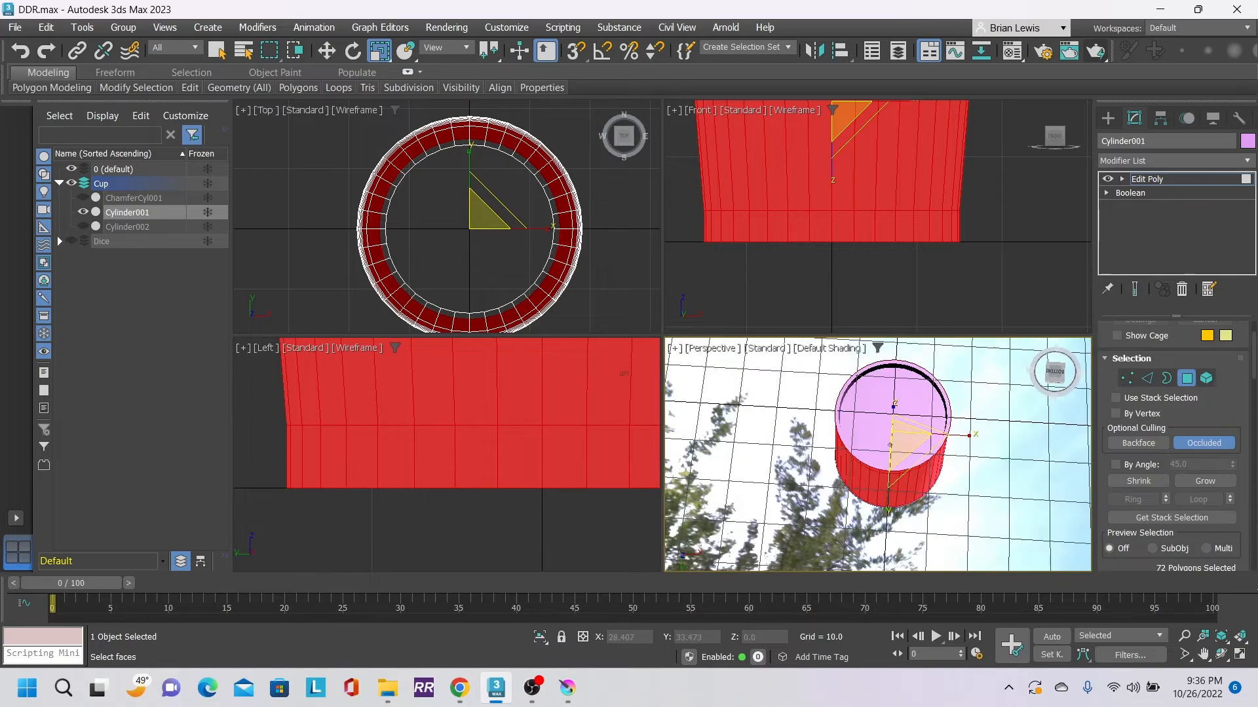
{"action": "middle_click_drag", "start_coordinate": [890, 445], "coordinate": [929, 495], "text": "alt"}
{"action": "left_click_drag", "start_coordinate": [1079, 380], "coordinate": [1056, 374]}
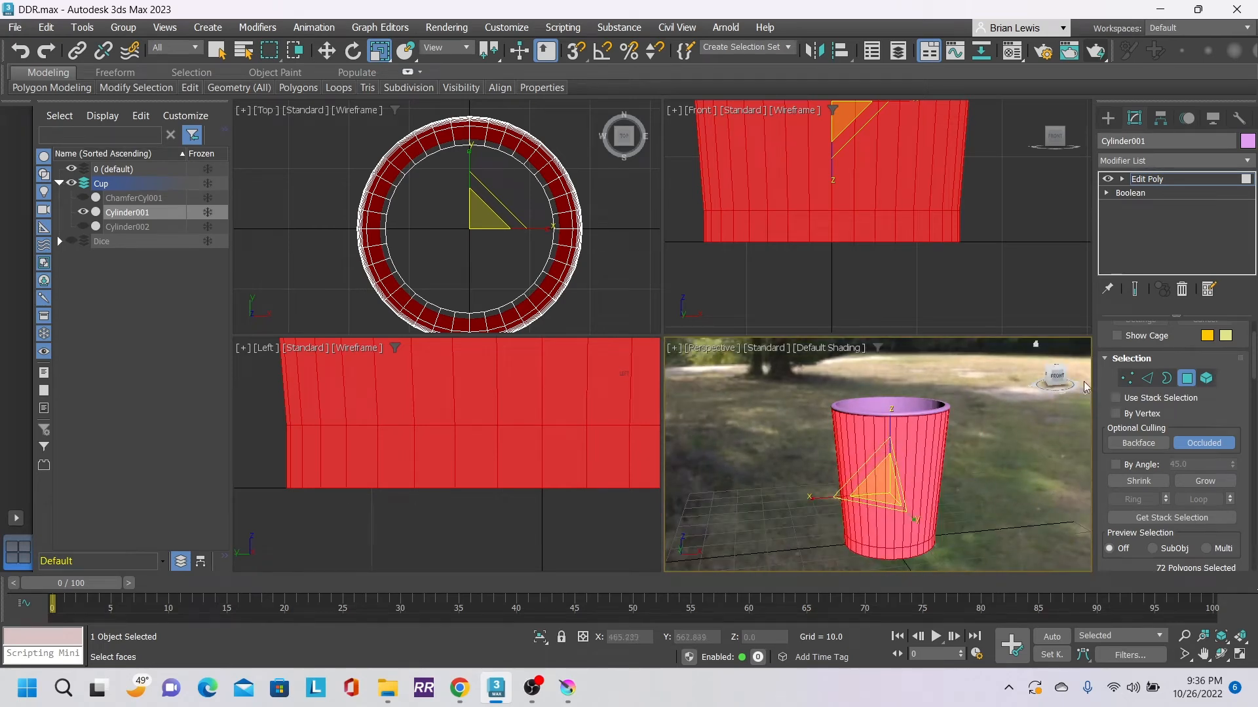
{"action": "left_click", "coordinate": [1209, 445]}
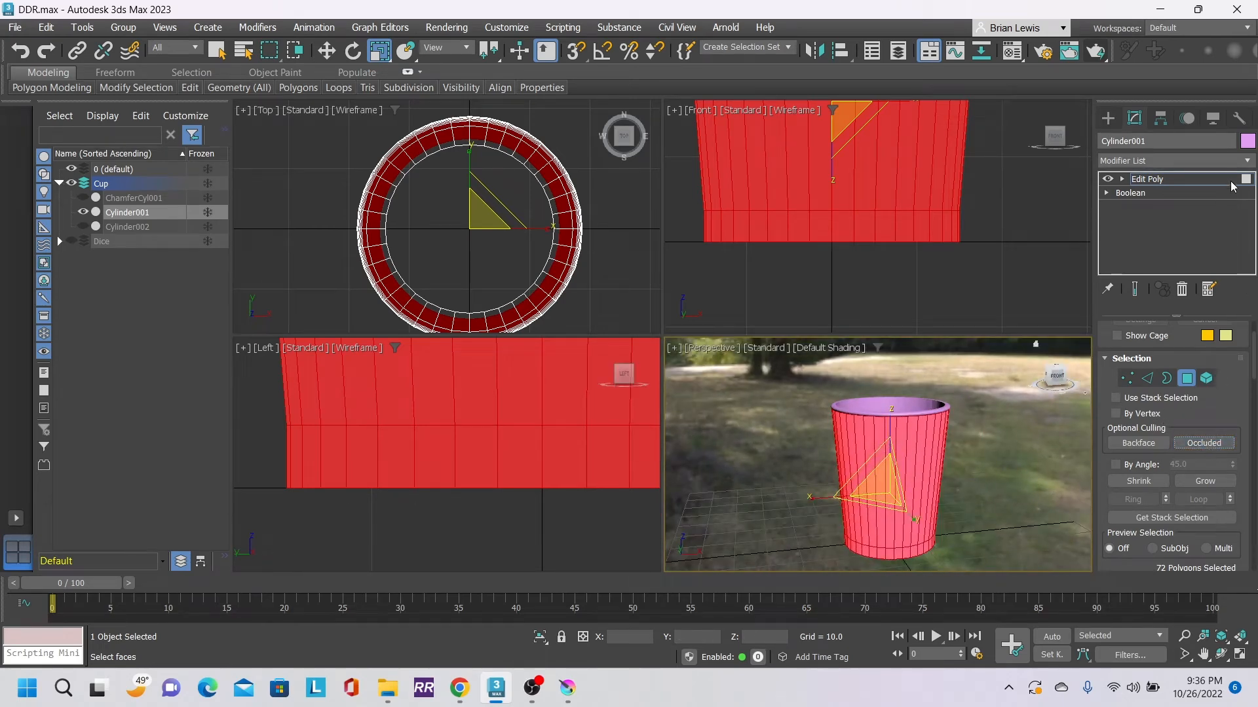
- Add a UVW Map modifier to the selected outer polygons, compare Planar with Cylindrical mapping, and keep Cylindrical
{"action": "left_click", "coordinate": [1247, 159]}
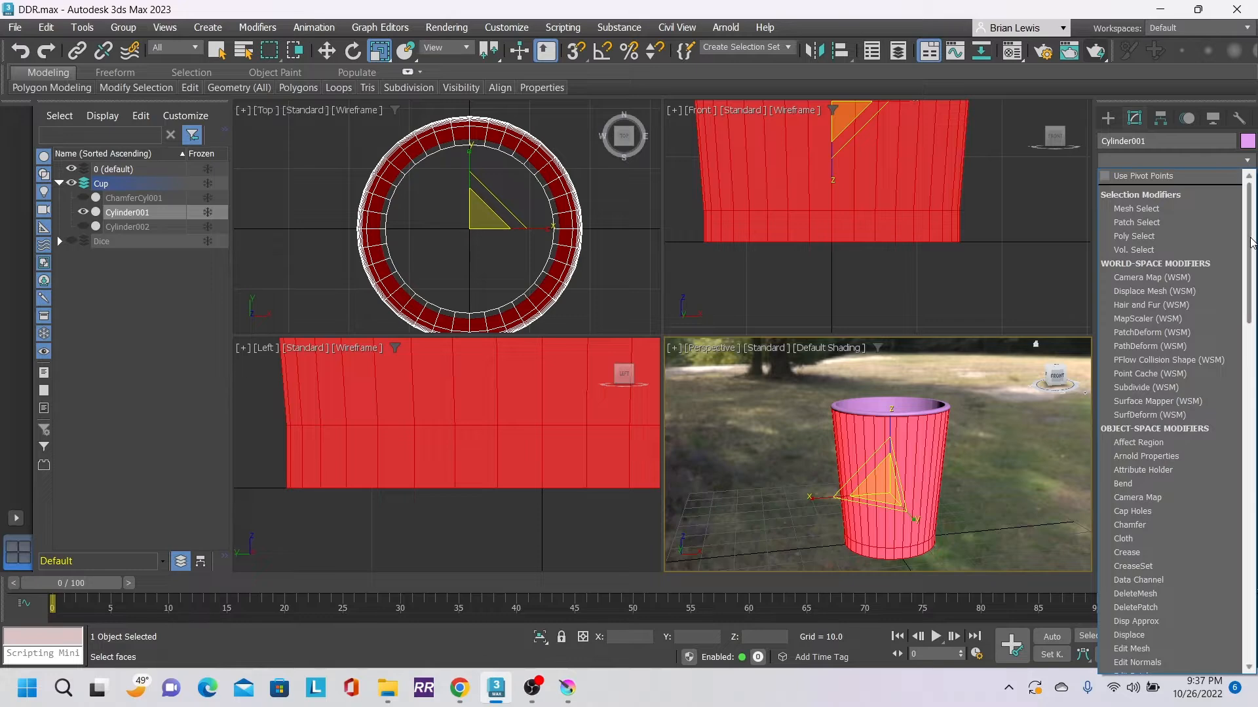
{"action": "left_click_drag", "start_coordinate": [1249, 226], "coordinate": [1249, 564]}
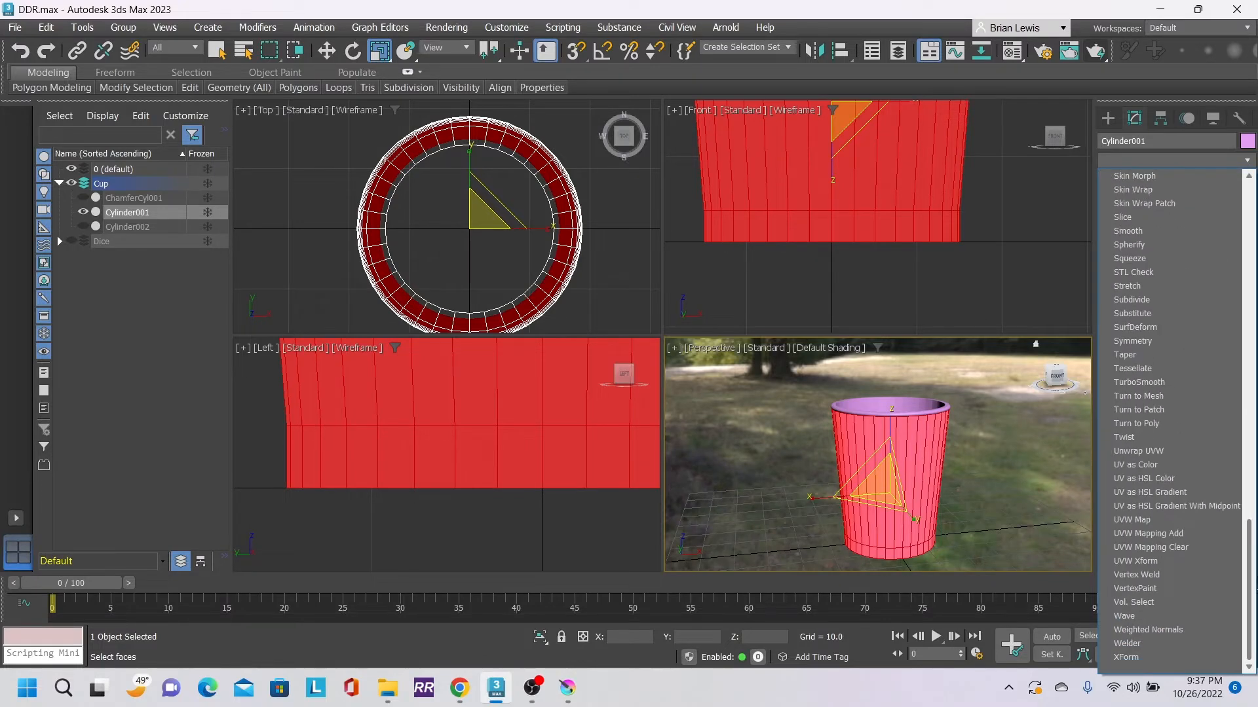
{"action": "left_click", "coordinate": [1173, 521]}
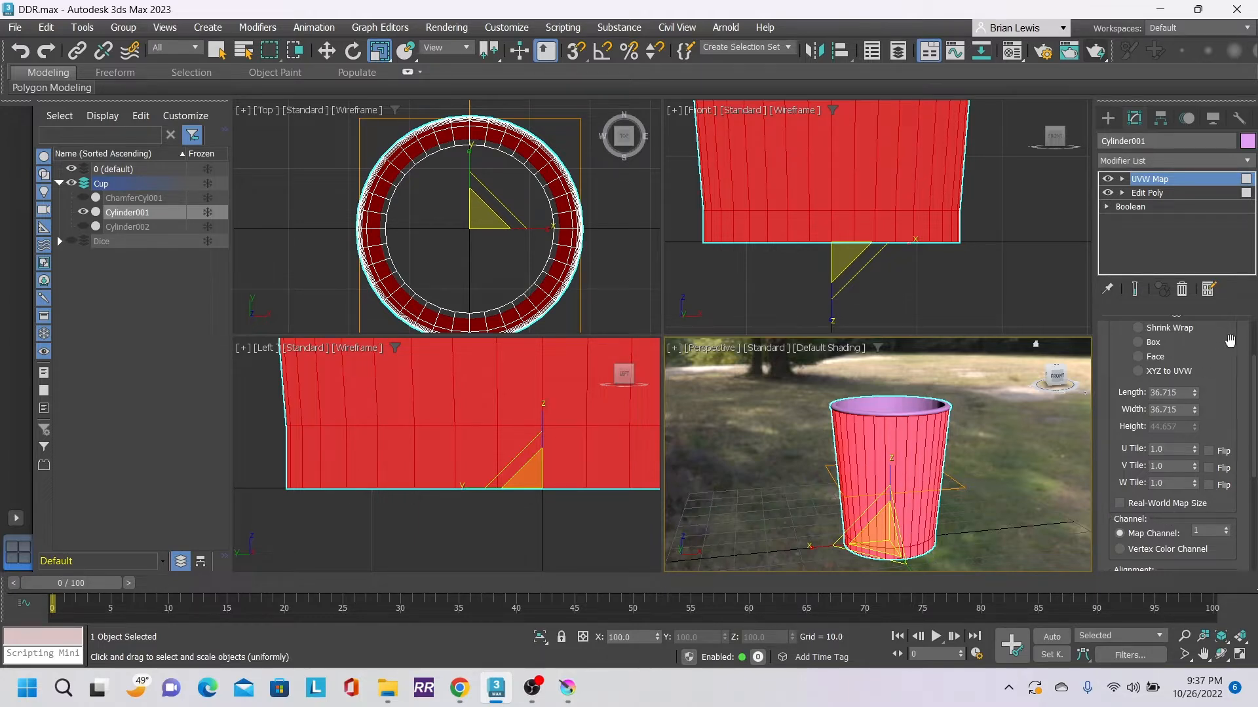
{"action": "scroll", "coordinate": [1224, 341], "scroll_direction": "up", "scroll_amount": 3}
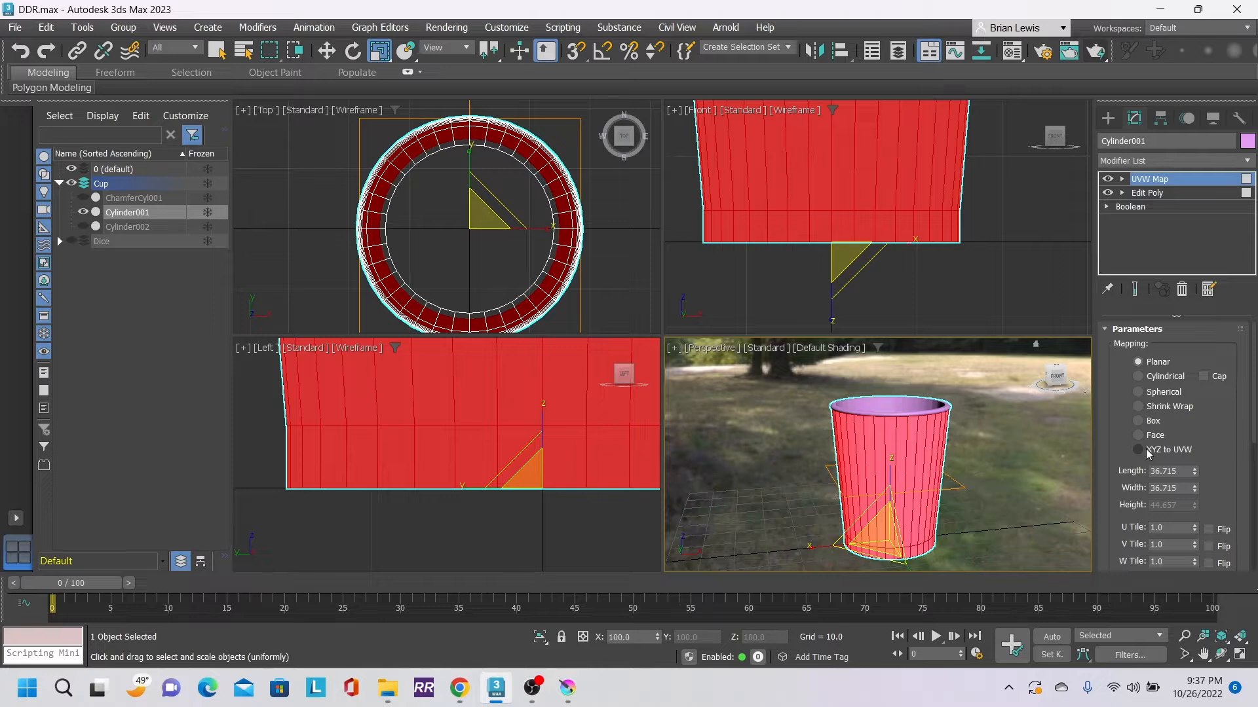
{"action": "left_click", "coordinate": [1165, 376]}
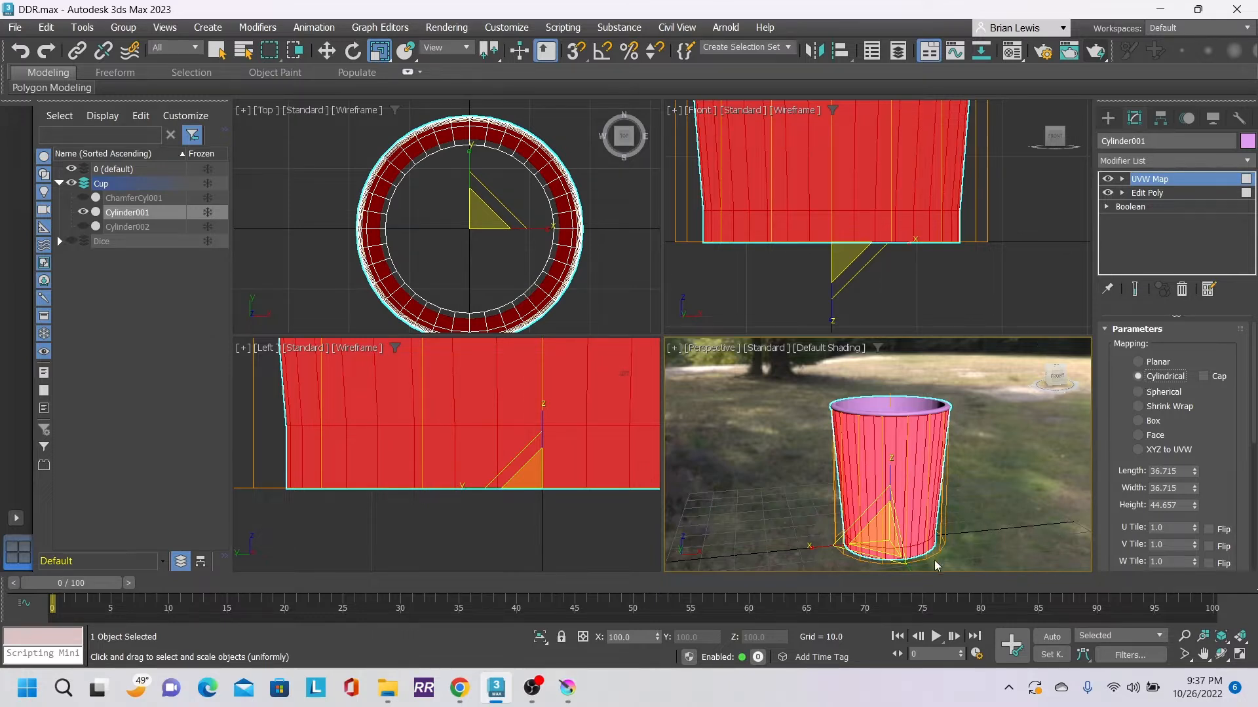
{"action": "left_click", "coordinate": [1142, 364]}
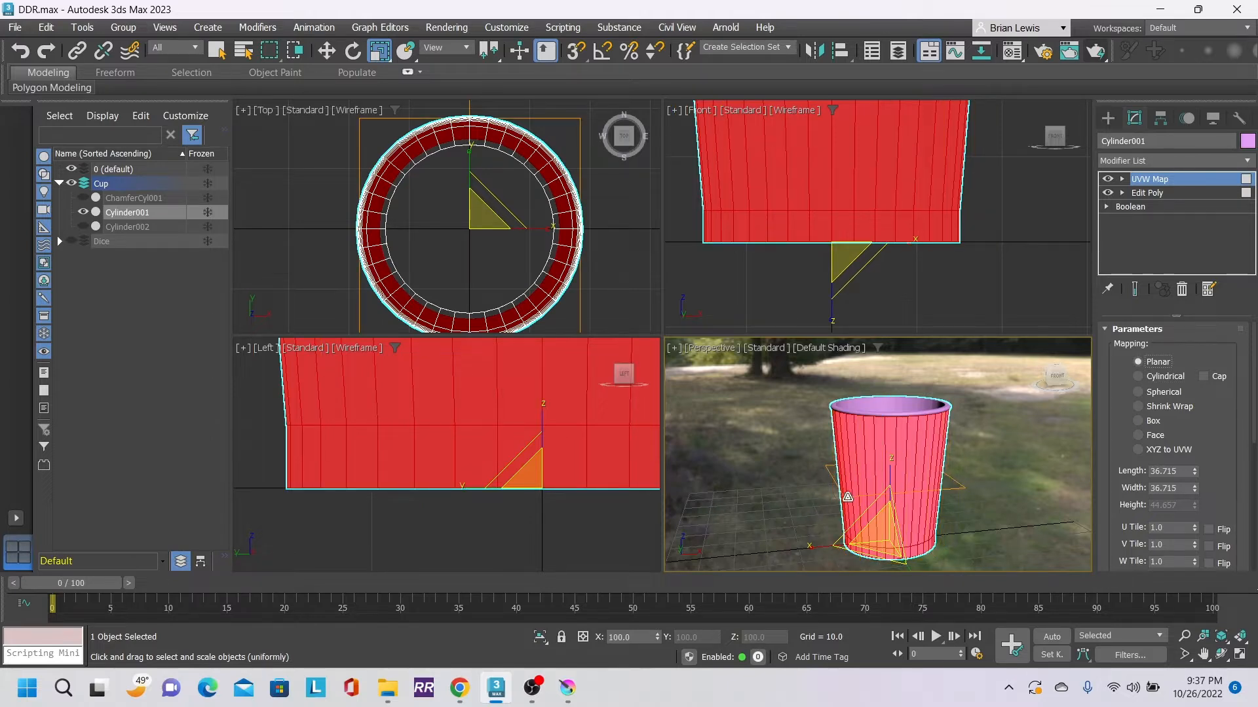
{"action": "left_click", "coordinate": [1142, 379]}
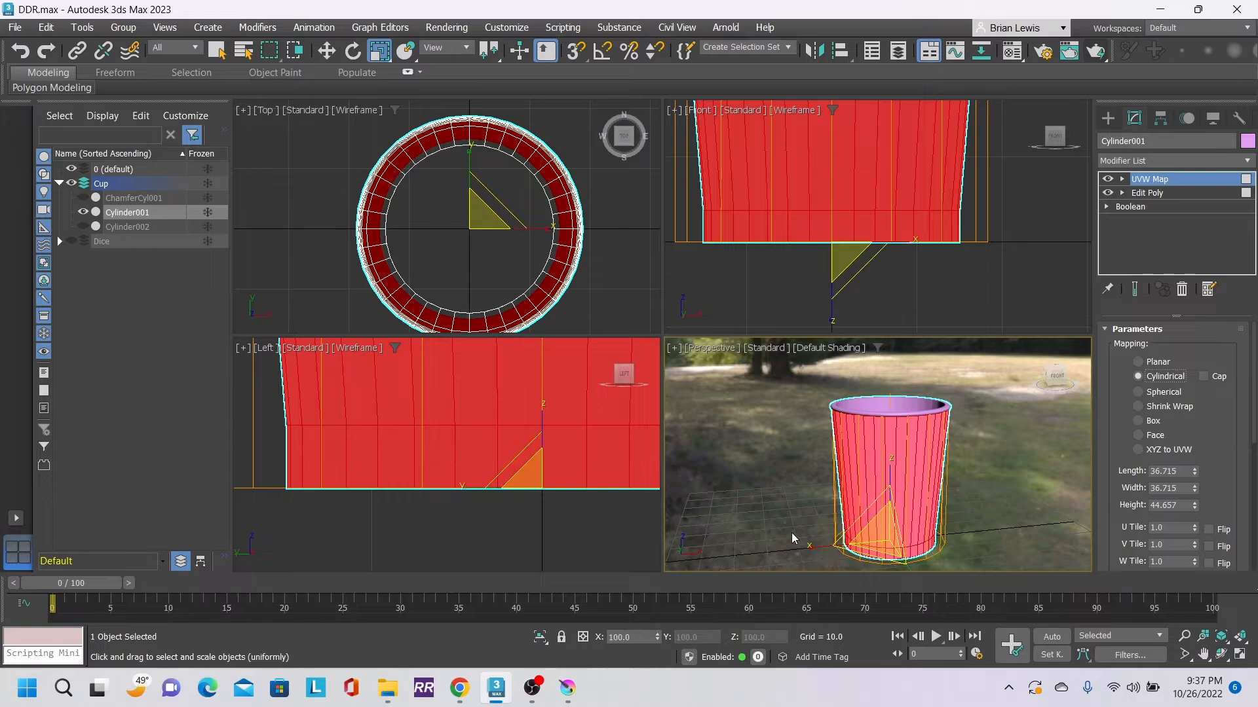
- Deselect the cup to examine its underside without the selection overlay, and reselect it
{"action": "left_click_drag", "start_coordinate": [1057, 377], "coordinate": [970, 328]}
{"action": "left_click", "coordinate": [966, 427]}
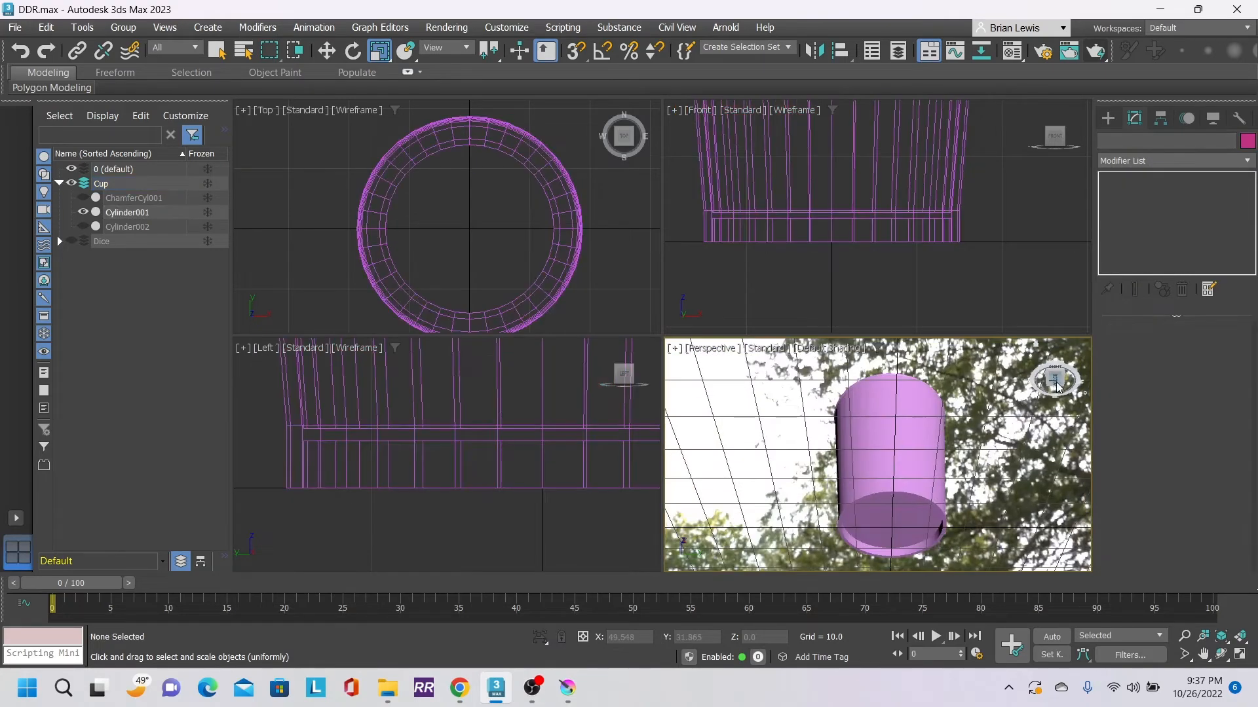
{"action": "left_click", "coordinate": [918, 426]}
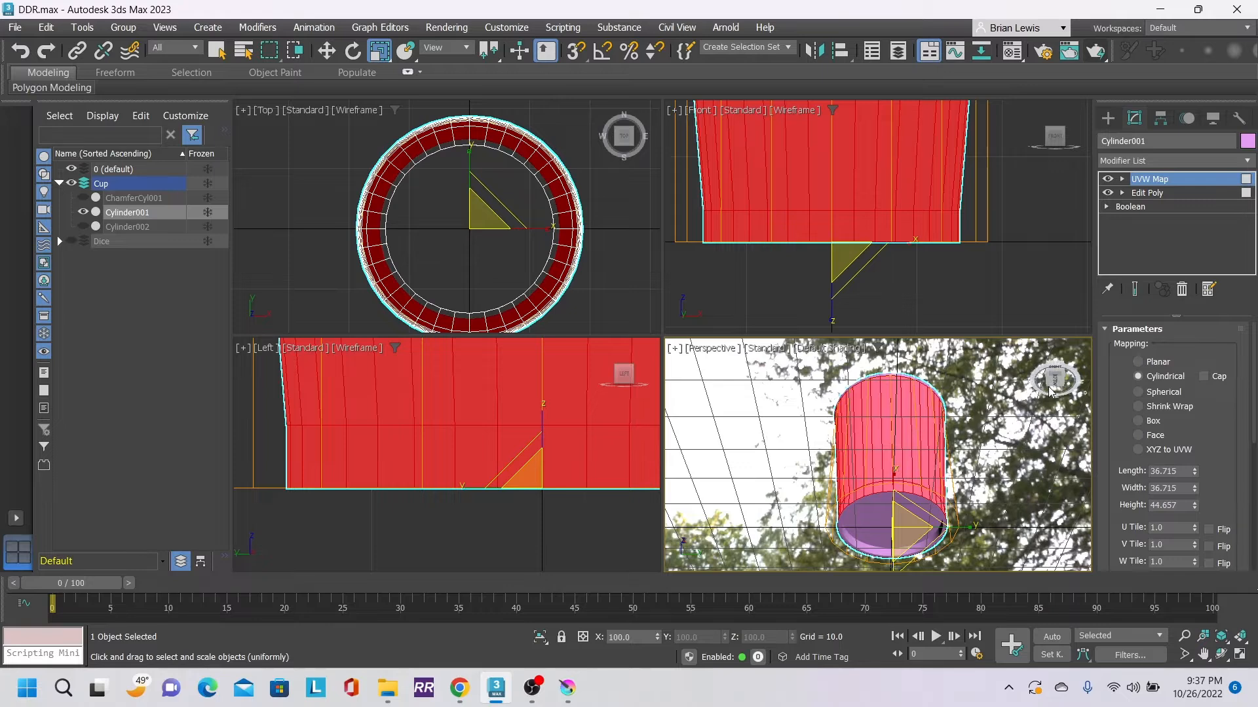
{"action": "left_click_drag", "start_coordinate": [1050, 379], "coordinate": [1057, 445]}
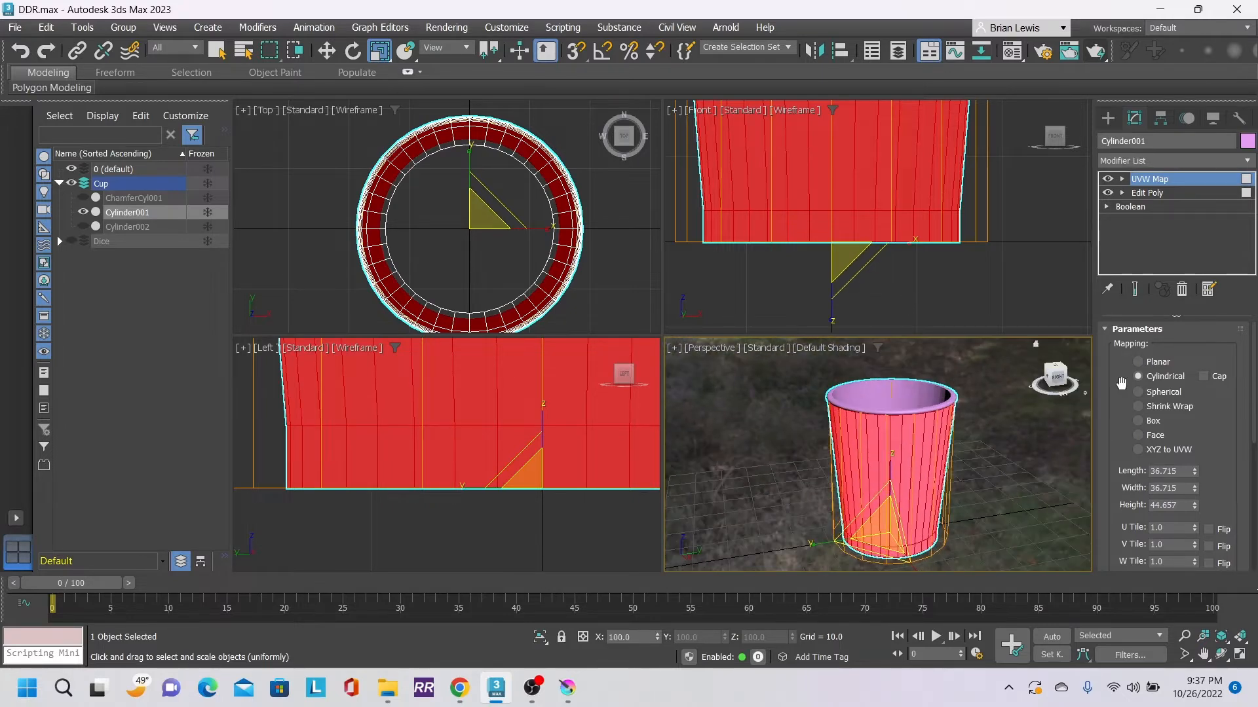
- Fit the cylindrical mapping to the cup's outer polygons, compare the X and Y alignments, and keep Z
{"action": "scroll", "coordinate": [1206, 463], "scroll_direction": "down", "scroll_amount": 5}
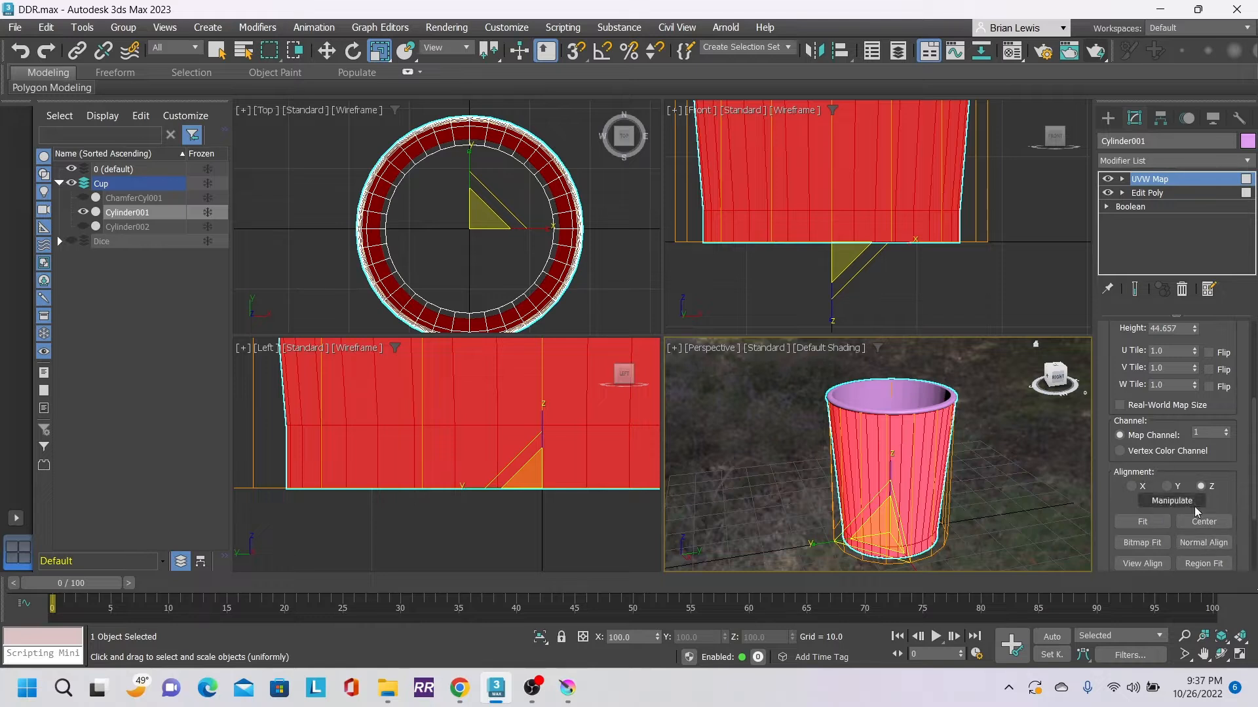
{"action": "left_click", "coordinate": [1156, 523]}
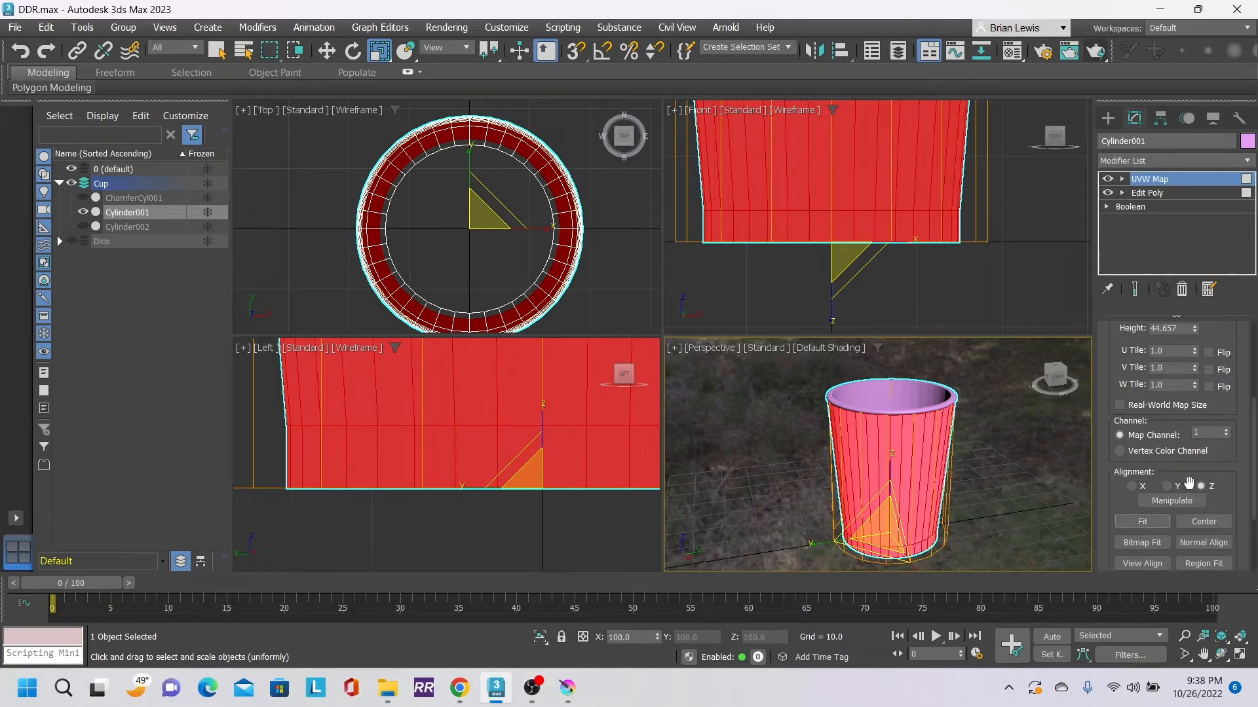
{"action": "left_click", "coordinate": [1168, 486]}
{"action": "left_click", "coordinate": [1130, 487]}
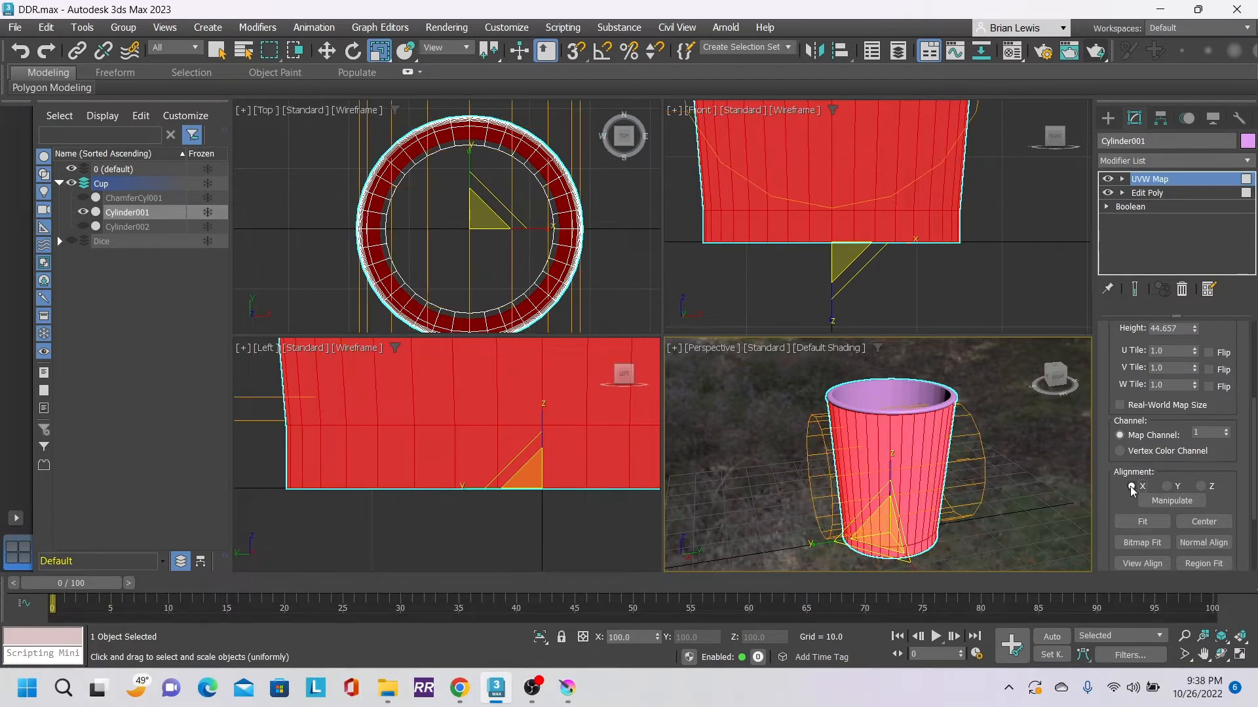
{"action": "left_click", "coordinate": [1168, 486]}
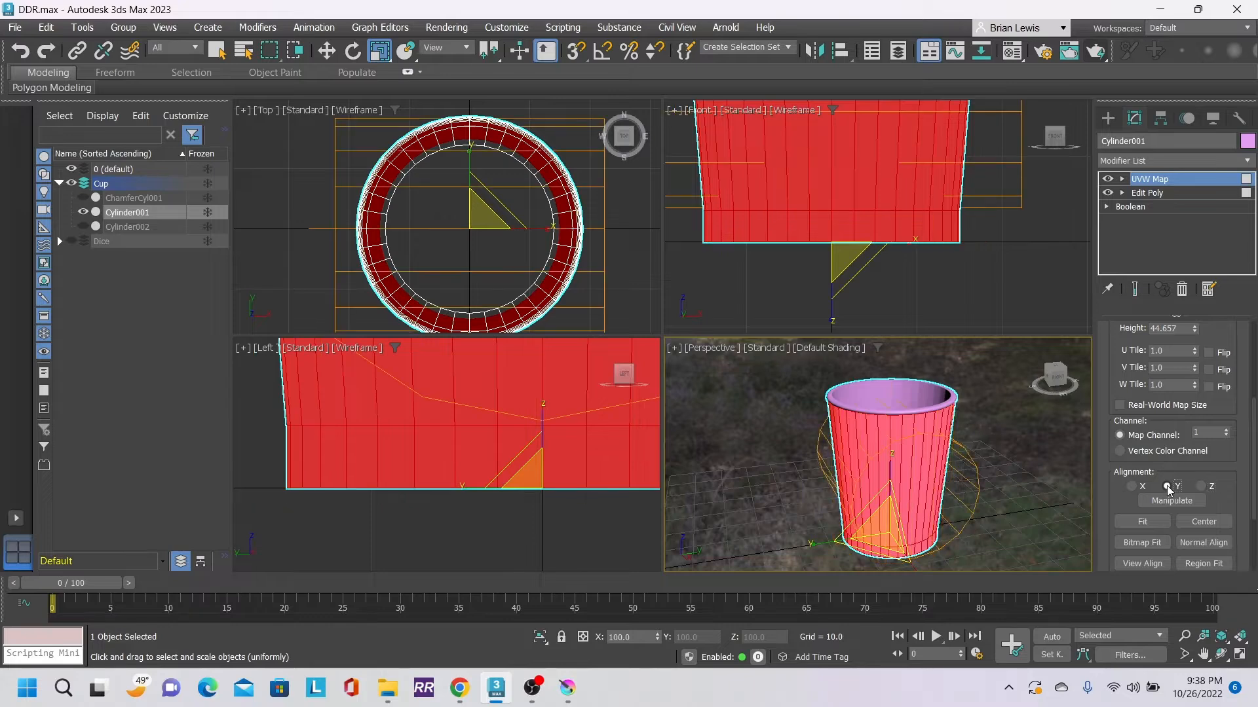
{"action": "left_click", "coordinate": [1163, 488]}
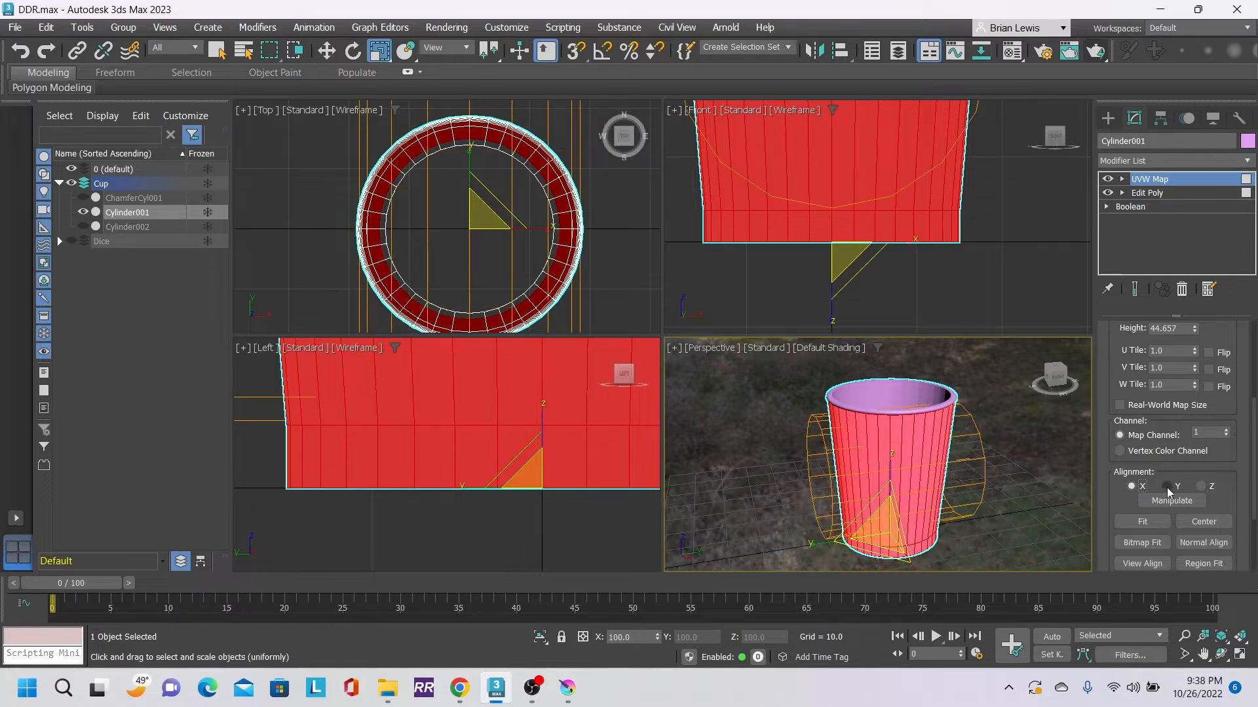
{"action": "left_click", "coordinate": [1166, 488]}
{"action": "left_click", "coordinate": [1200, 486]}
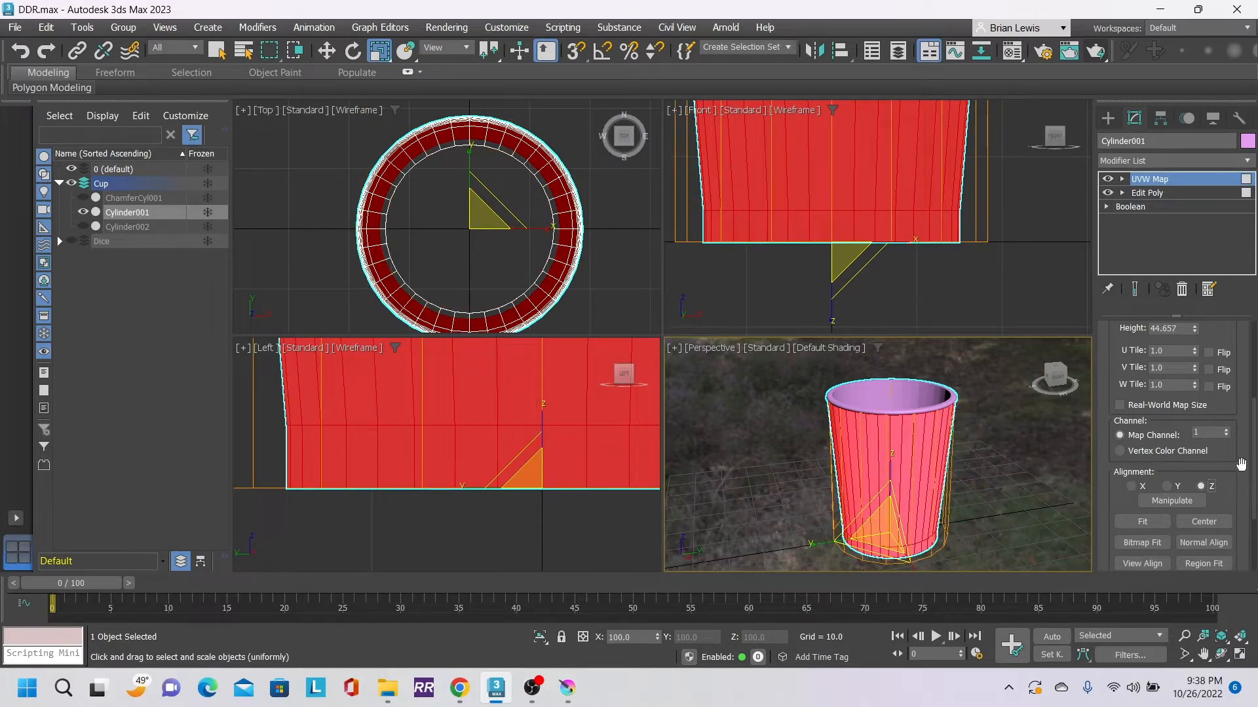
- Try scaling the UVW Map gizmo by hand, and fit it back to the selected outer polygons
{"action": "left_click", "coordinate": [1123, 178]}
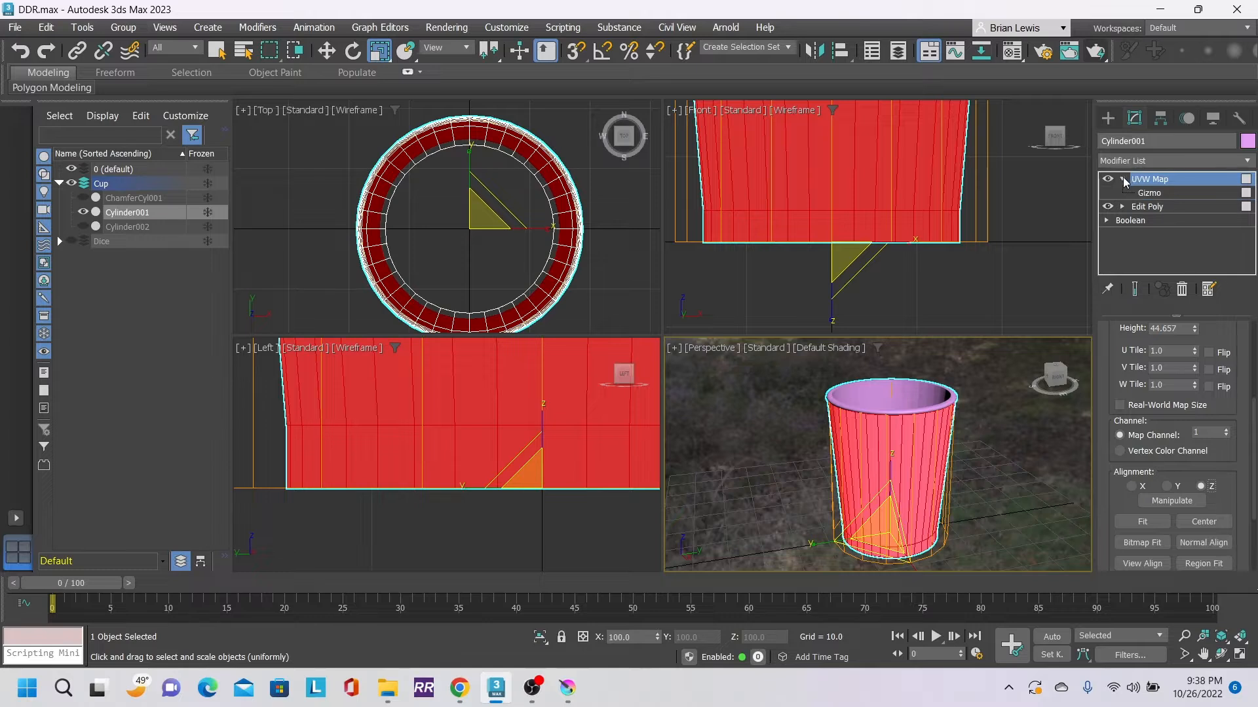
{"action": "left_click", "coordinate": [1151, 195]}
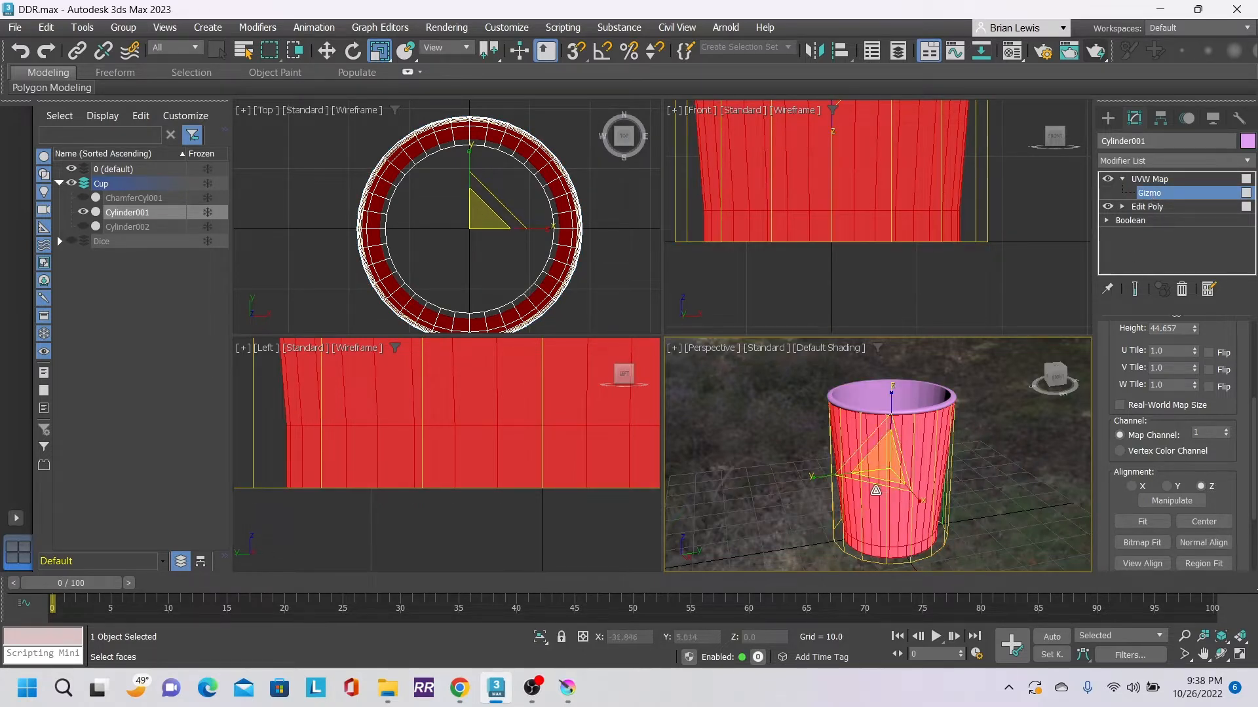
{"action": "left_click_drag", "start_coordinate": [876, 490], "coordinate": [938, 528]}
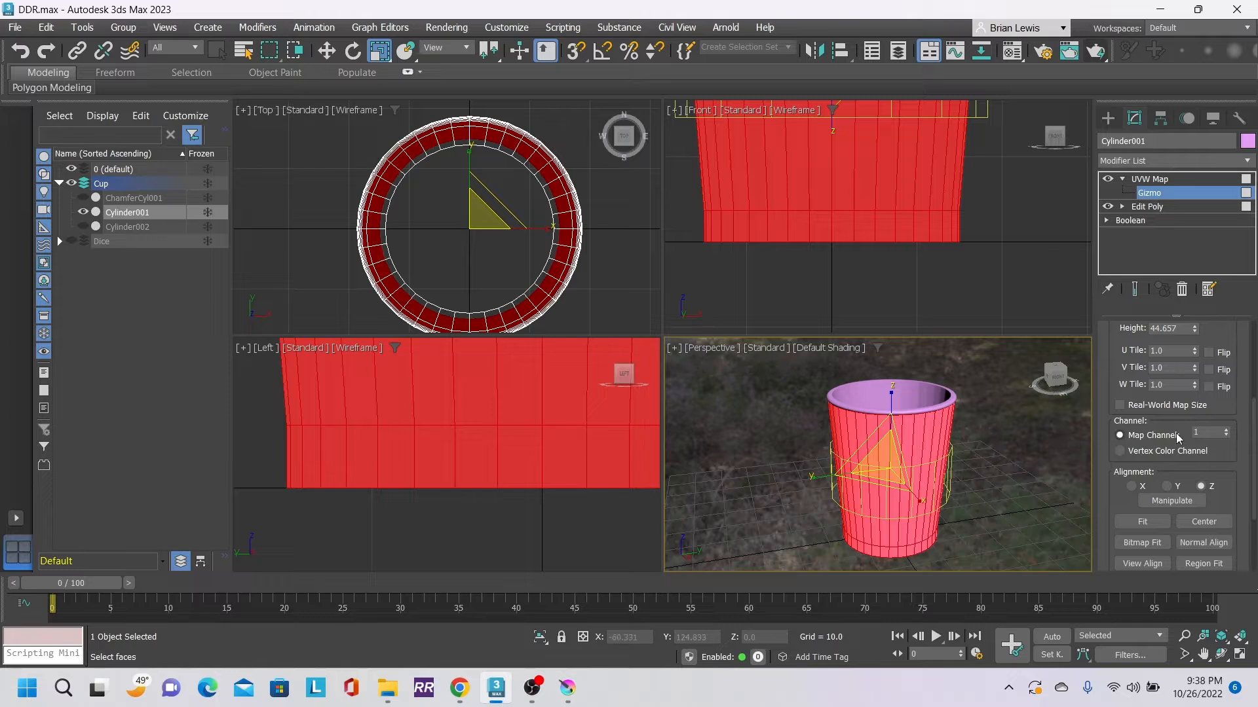
{"action": "left_click", "coordinate": [1142, 523]}
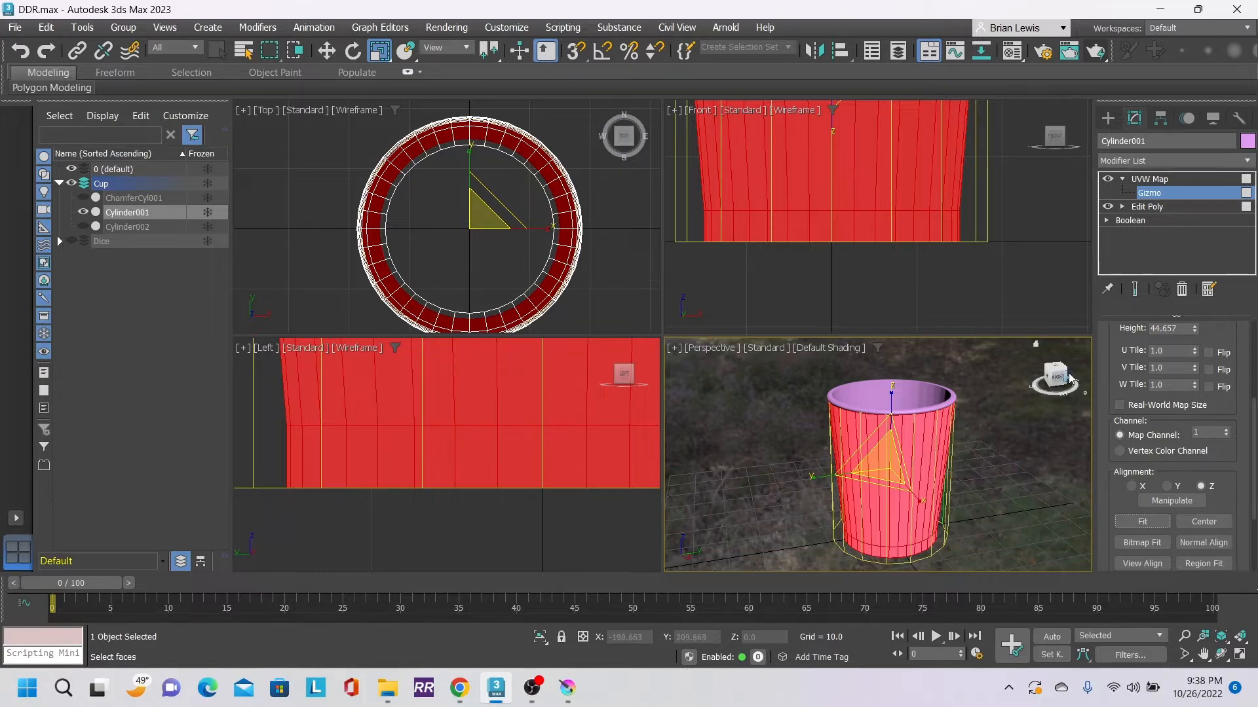
- Examine how the cylindrical mapping gizmo encloses the cup's tapered sides and base, from above, close up and behind
{"action": "mouse_move", "coordinate": [1058, 376]}
{"action": "left_mouse_down"}
{"action": "mouse_move", "coordinate": [1028, 362]}
{"action": "mouse_move", "coordinate": [927, 375]}
{"action": "mouse_move", "coordinate": [884, 360]}
{"action": "mouse_move", "coordinate": [848, 393]}
{"action": "mouse_move", "coordinate": [731, 393]}
{"action": "mouse_move", "coordinate": [793, 378]}
{"action": "mouse_move", "coordinate": [713, 375]}
{"action": "mouse_move", "coordinate": [1059, 376]}
{"action": "left_mouse_up"}
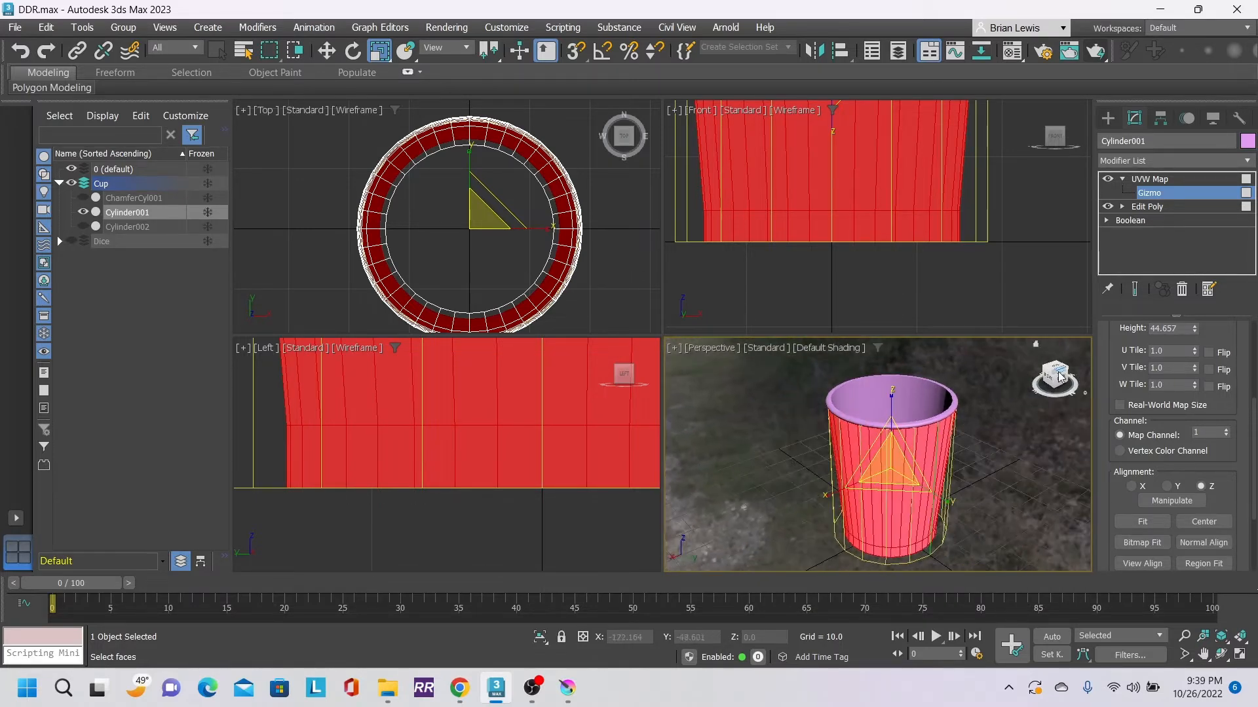
{"action": "scroll", "coordinate": [994, 506], "scroll_direction": "up", "scroll_amount": 3}
{"action": "middle_click_drag", "start_coordinate": [988, 487], "coordinate": [1000, 445]}
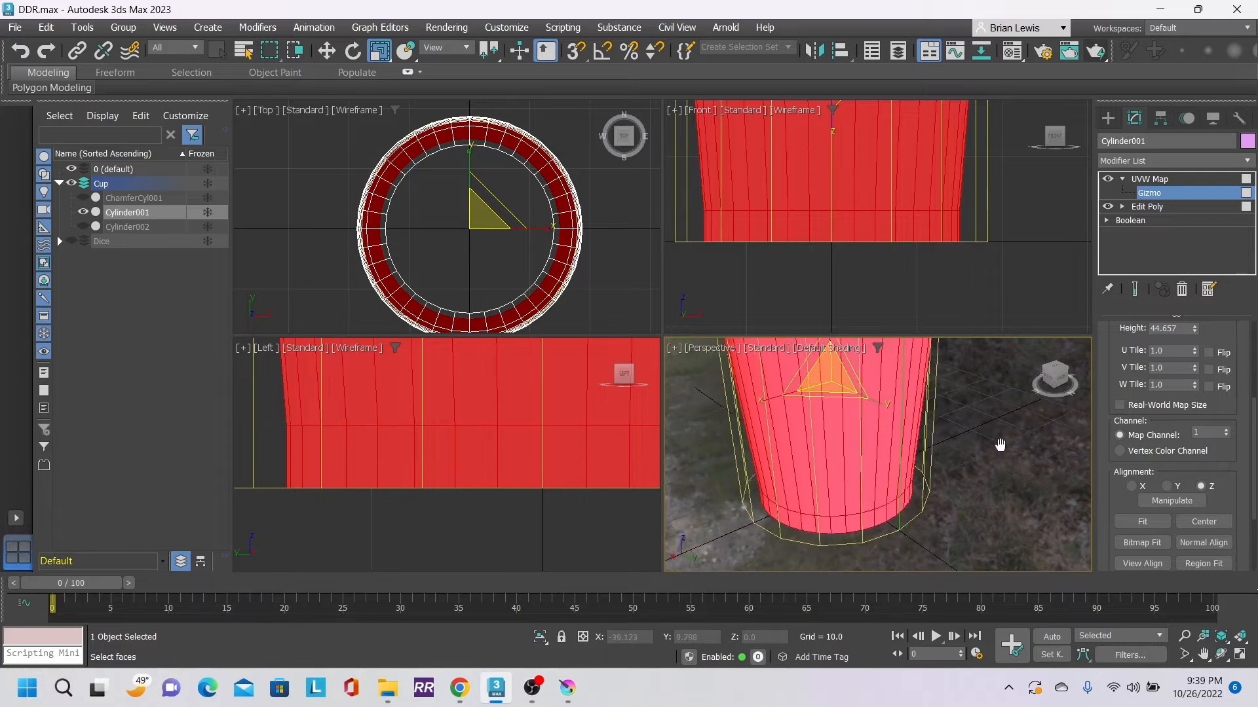
{"action": "scroll", "coordinate": [998, 450], "scroll_direction": "up", "scroll_amount": 4}
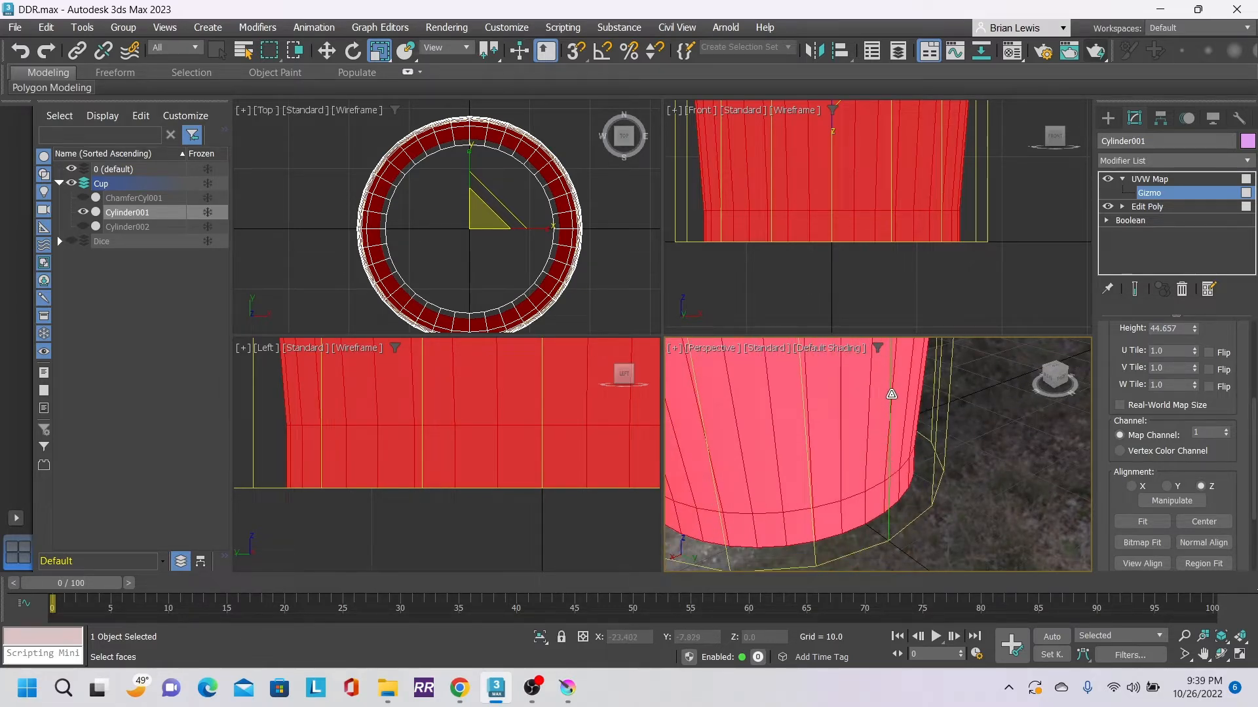
{"action": "scroll", "coordinate": [990, 441], "scroll_direction": "down", "scroll_amount": 3}
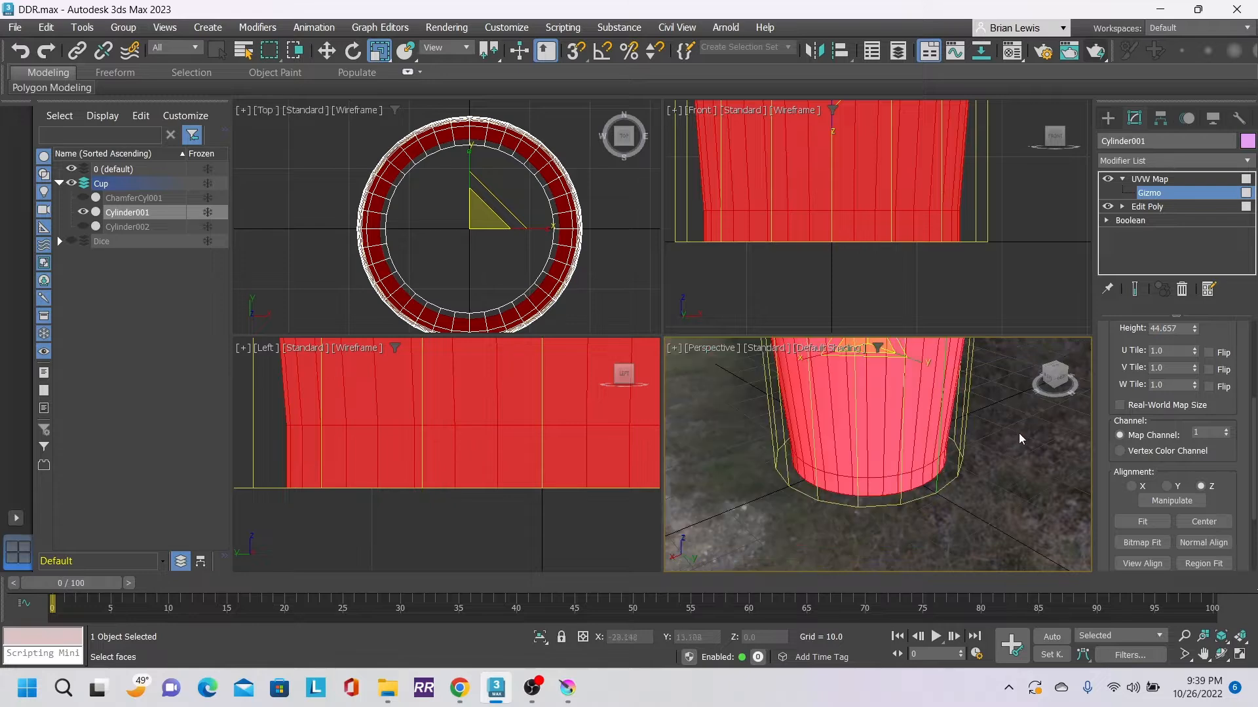
{"action": "middle_click_drag", "start_coordinate": [1019, 434], "coordinate": [950, 460]}
{"action": "left_click_drag", "start_coordinate": [1056, 377], "coordinate": [1023, 358]}
{"action": "scroll", "coordinate": [973, 417], "scroll_direction": "down", "scroll_amount": 4}
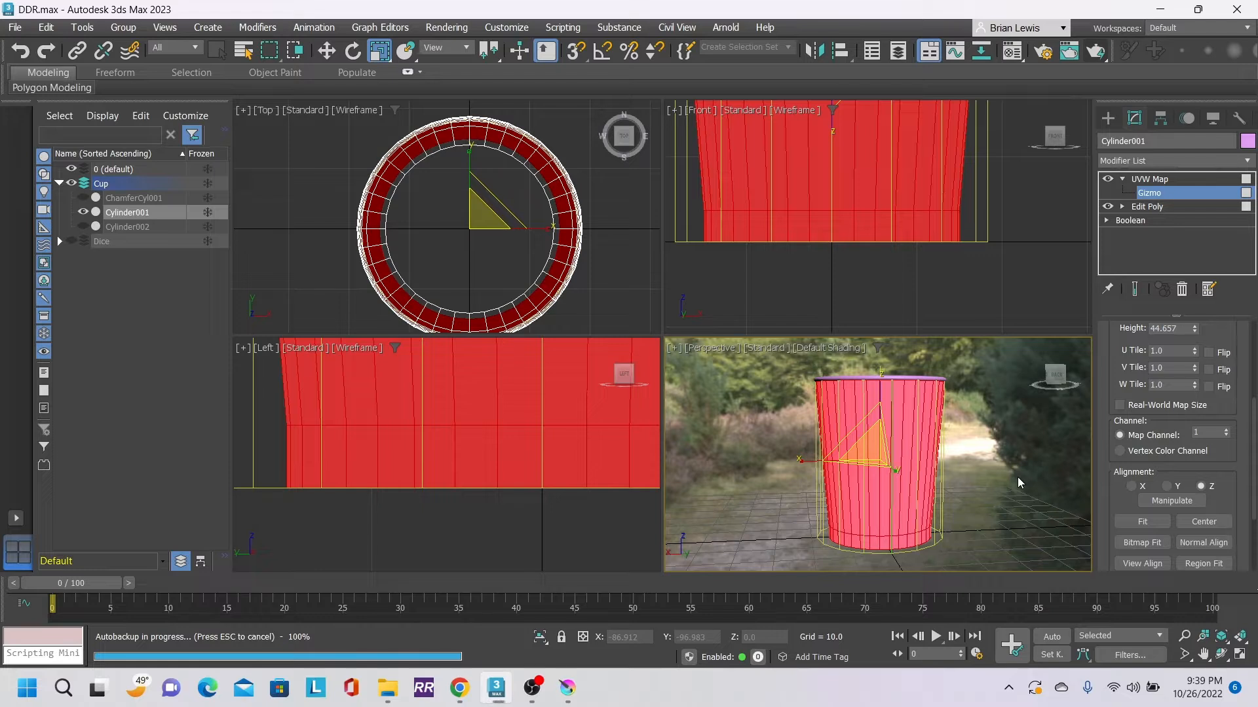
{"action": "left_click_drag", "start_coordinate": [883, 378], "coordinate": [883, 380]}
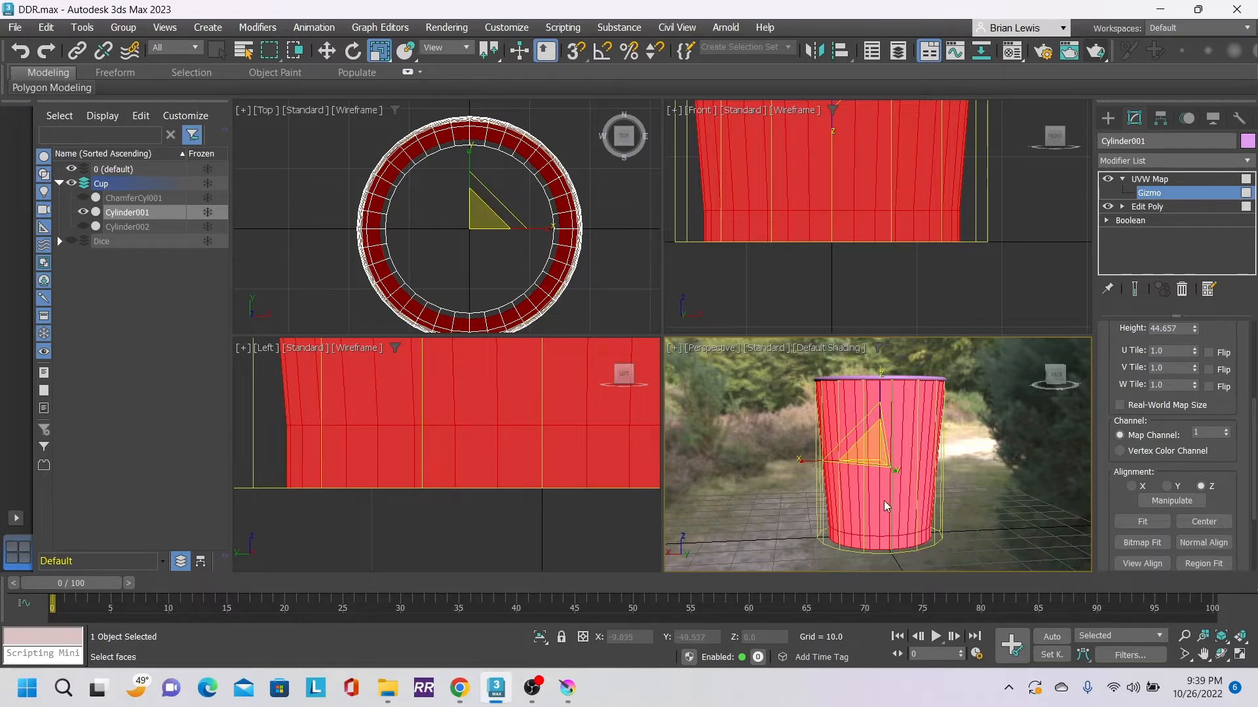
- Leave the gizmo level of UVW Map and add an Unwrap UVW modifier above it
{"action": "left_click", "coordinate": [1161, 178]}
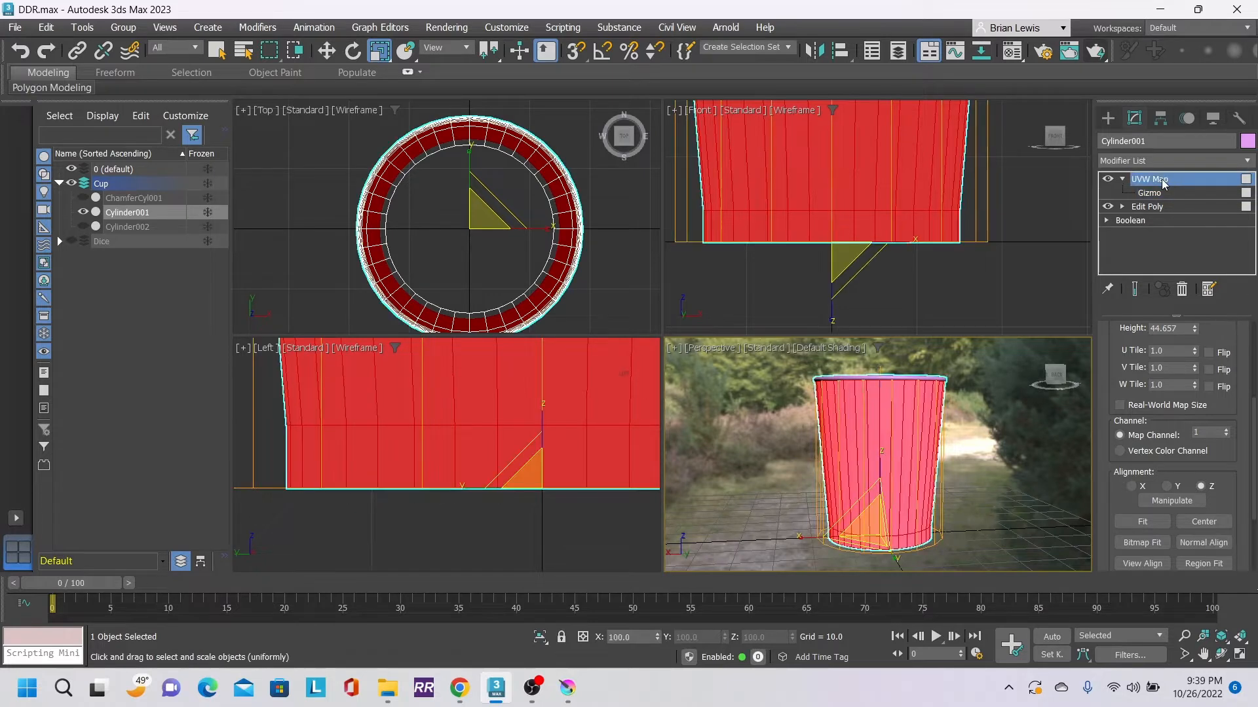
{"action": "left_click", "coordinate": [1248, 161]}
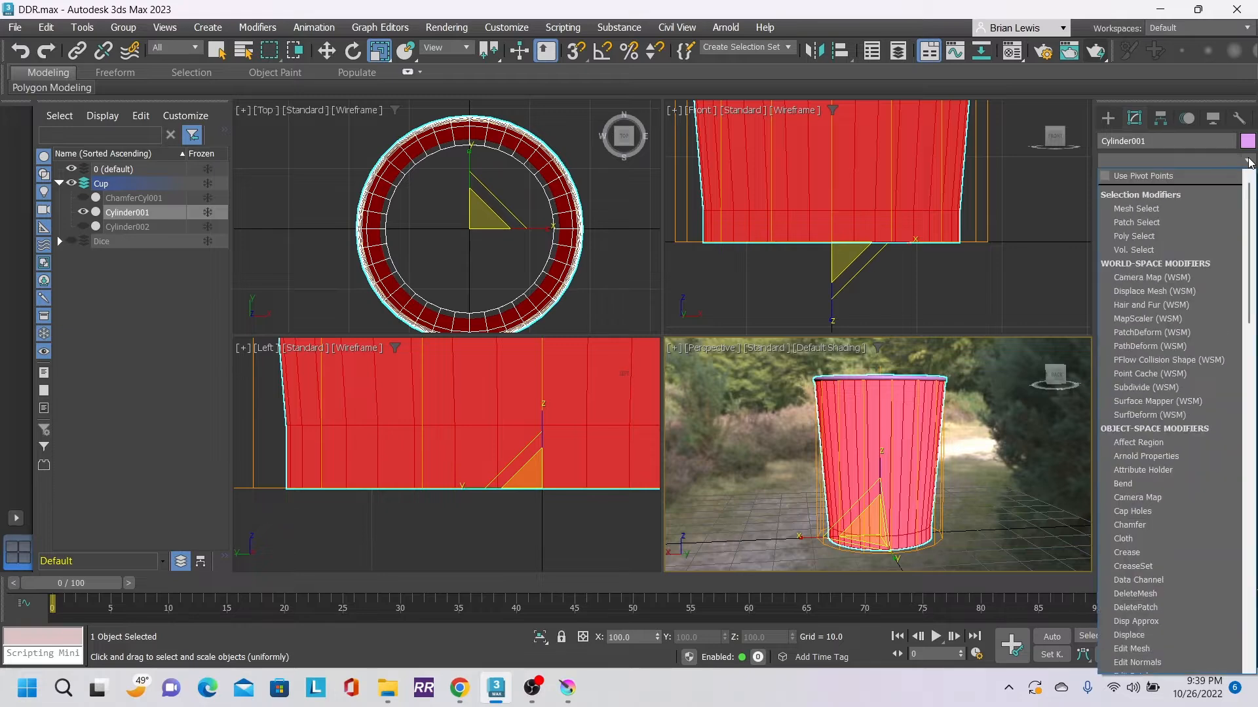
{"action": "left_click_drag", "start_coordinate": [1252, 213], "coordinate": [1253, 550]}
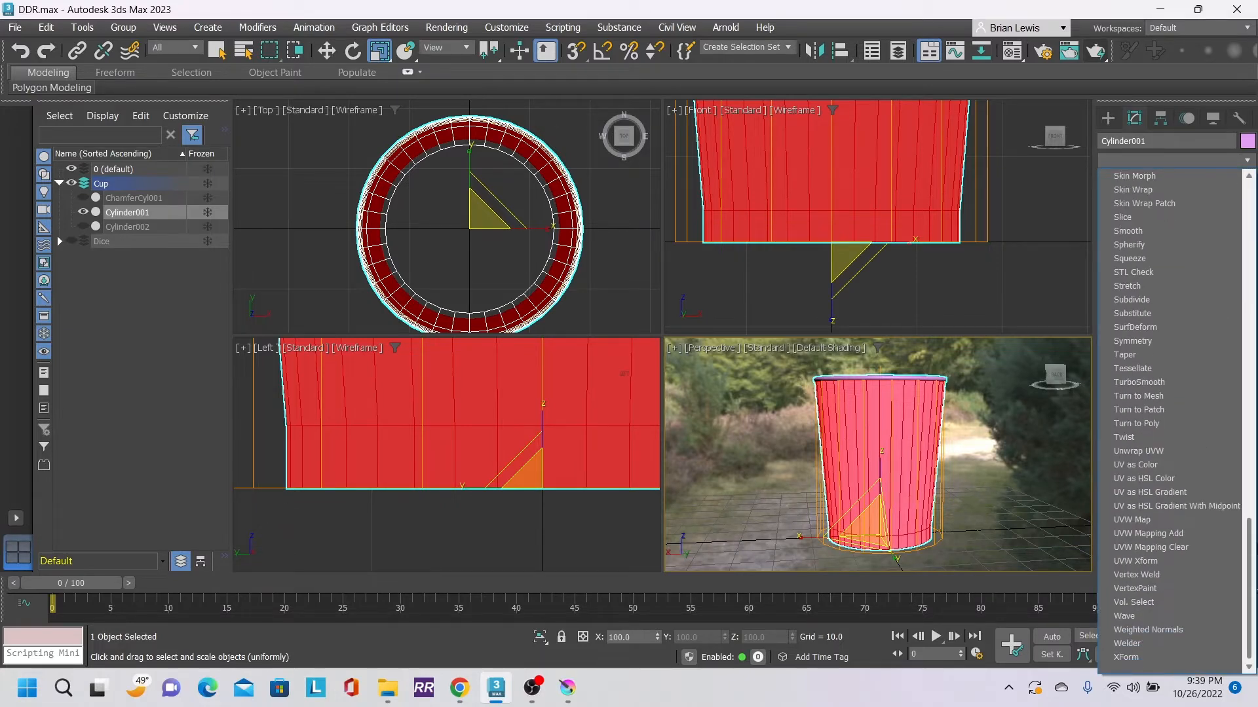
{"action": "left_click", "coordinate": [1176, 450]}
- Open the UV editor and move the outer wall's UV shell off the checkered tile, up and to its right
{"action": "scroll", "coordinate": [1221, 500], "scroll_direction": "down", "scroll_amount": 5}
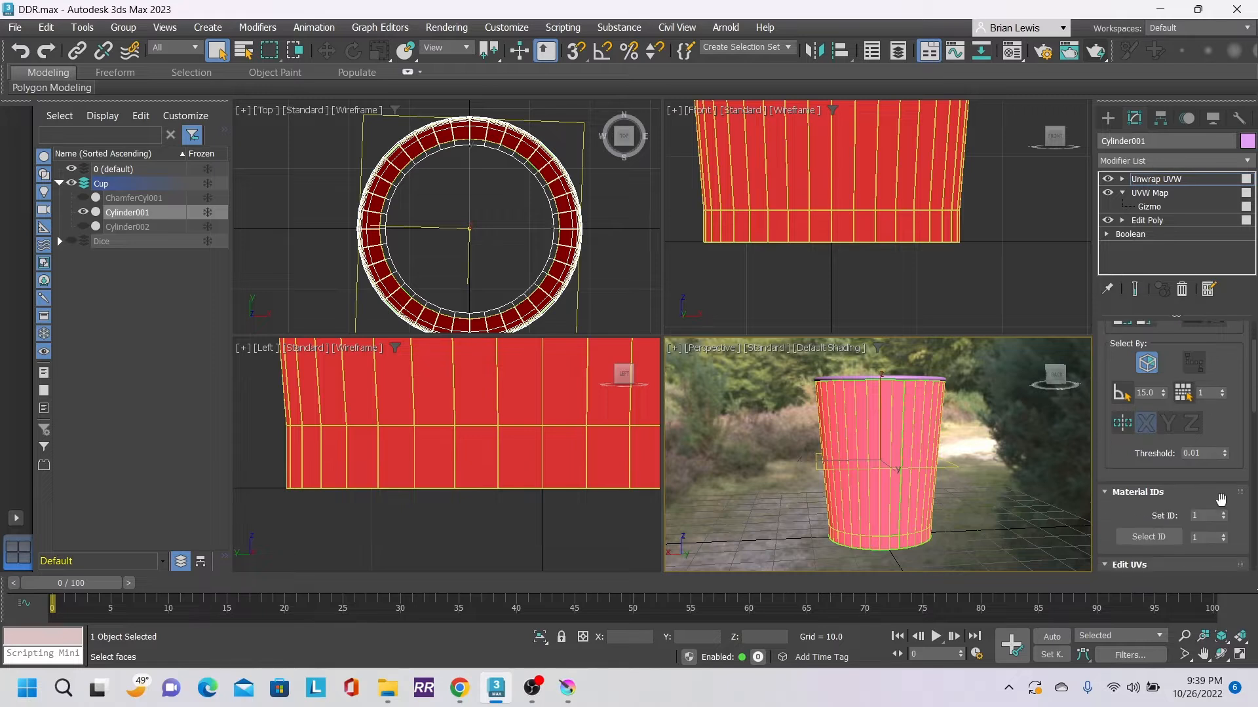
{"action": "scroll", "coordinate": [1223, 485], "scroll_direction": "down", "scroll_amount": 5}
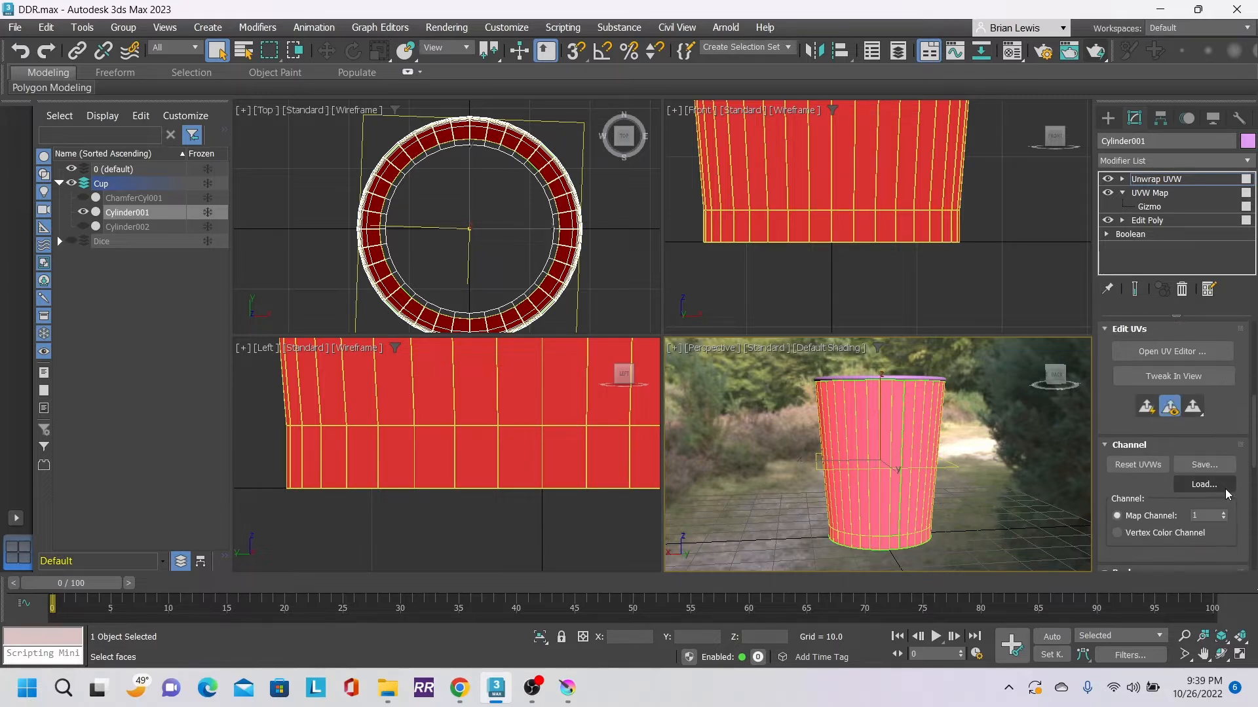
{"action": "scroll", "coordinate": [1225, 489], "scroll_direction": "down", "scroll_amount": 5}
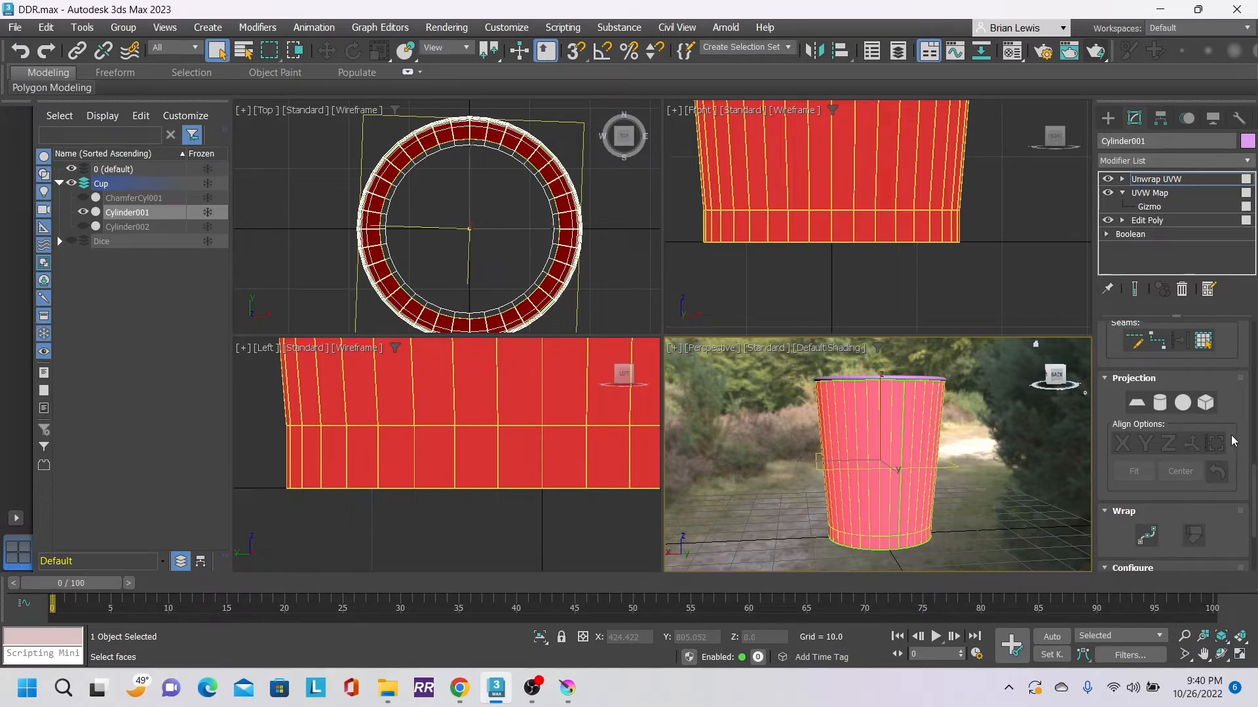
{"action": "scroll", "coordinate": [1231, 435], "scroll_direction": "up", "scroll_amount": 10}
{"action": "scroll", "coordinate": [1231, 435], "scroll_direction": "up", "scroll_amount": 2}
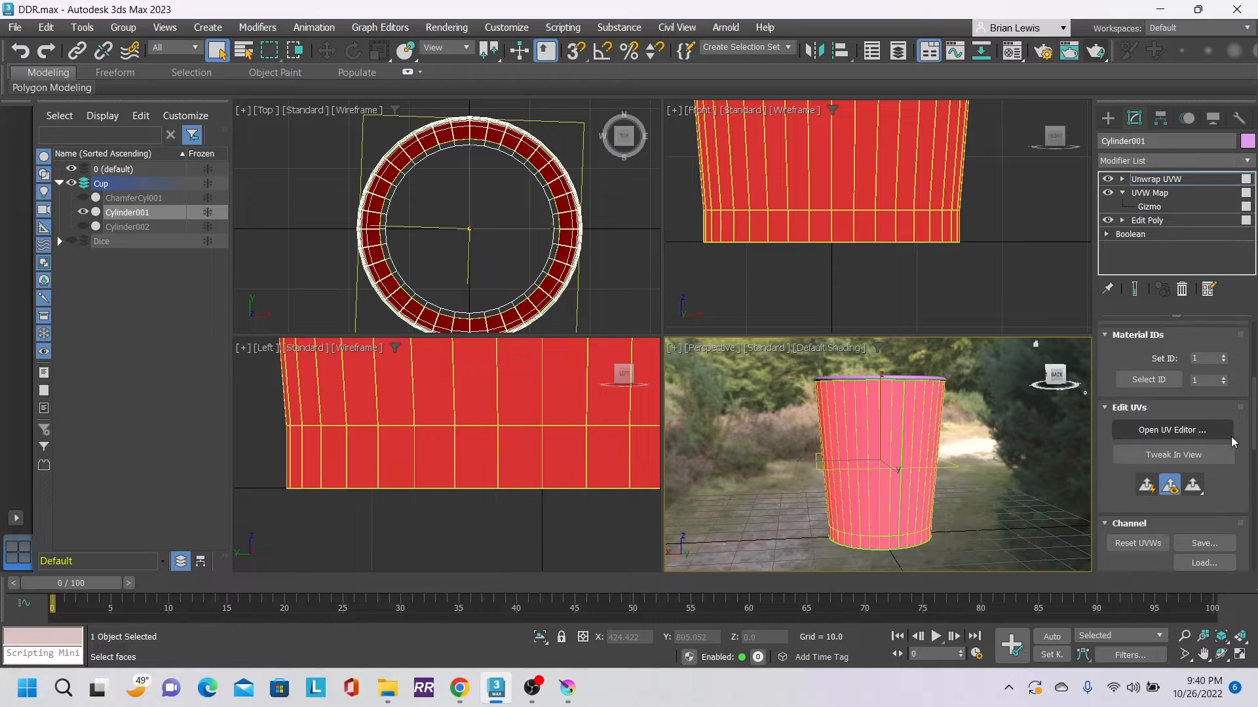
{"action": "left_click", "coordinate": [1156, 430]}
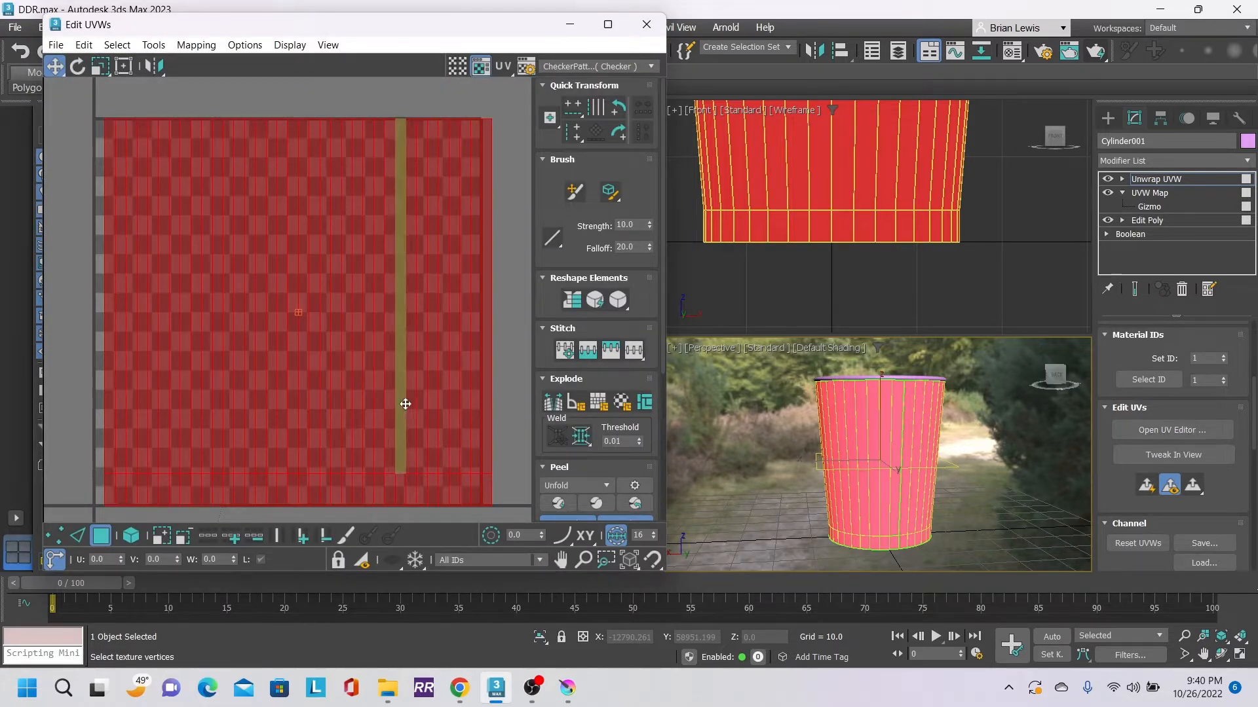
{"action": "scroll", "coordinate": [378, 346], "scroll_direction": "down", "scroll_amount": 2}
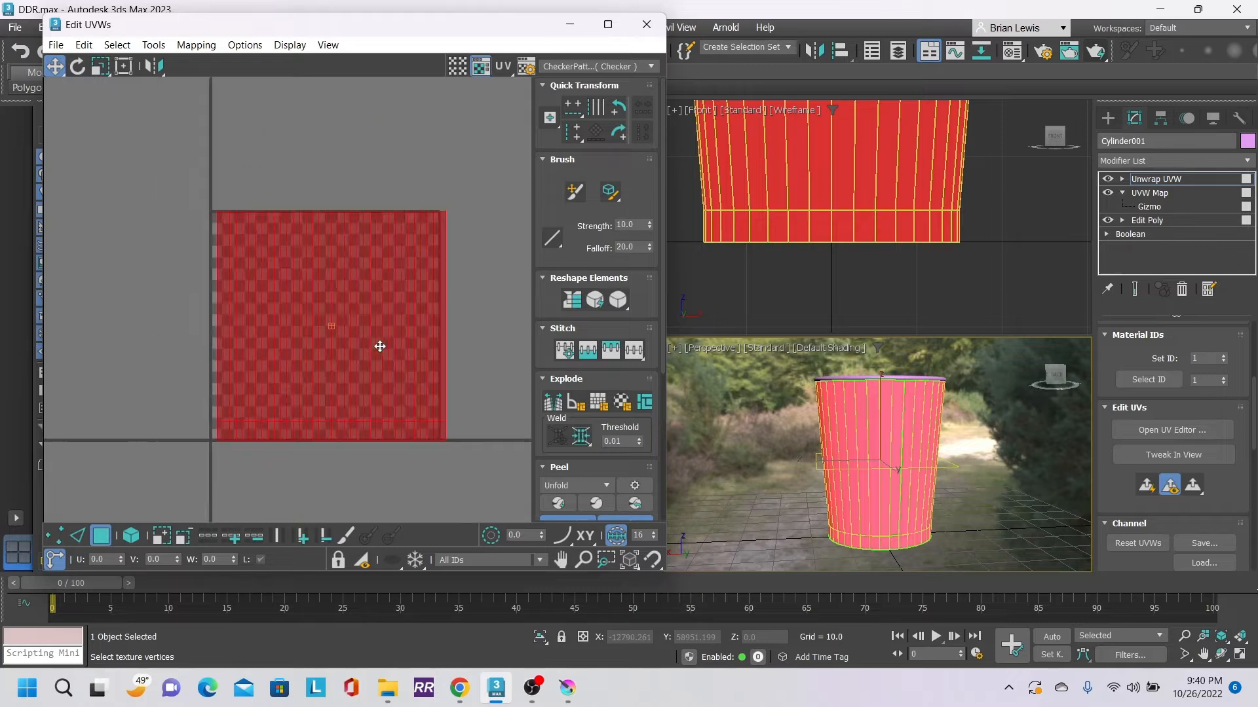
{"action": "middle_click_drag", "start_coordinate": [469, 345], "coordinate": [389, 332]}
{"action": "left_click_drag", "start_coordinate": [245, 287], "coordinate": [485, 178]}
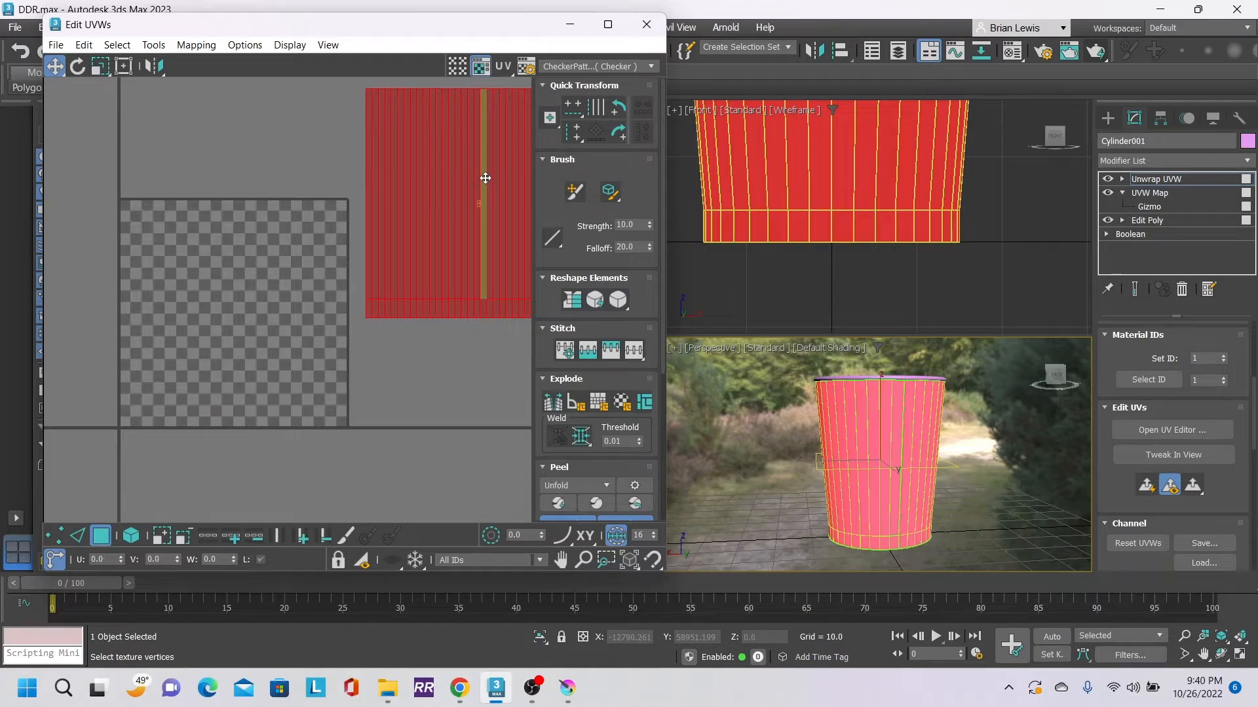
- Add another Edit Poly modifier above Unwrap UVW and enter its Polygon level
{"action": "left_click", "coordinate": [1247, 162]}
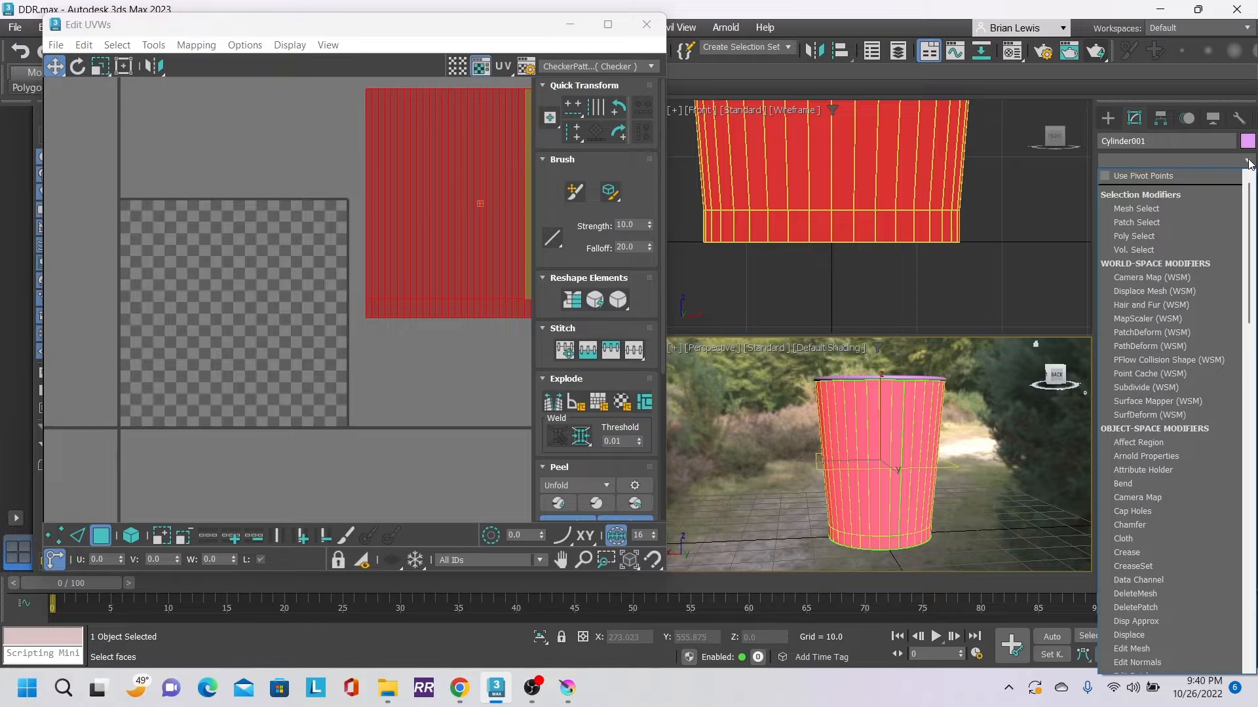
{"action": "scroll", "coordinate": [1173, 295], "scroll_direction": "down", "scroll_amount": 6}
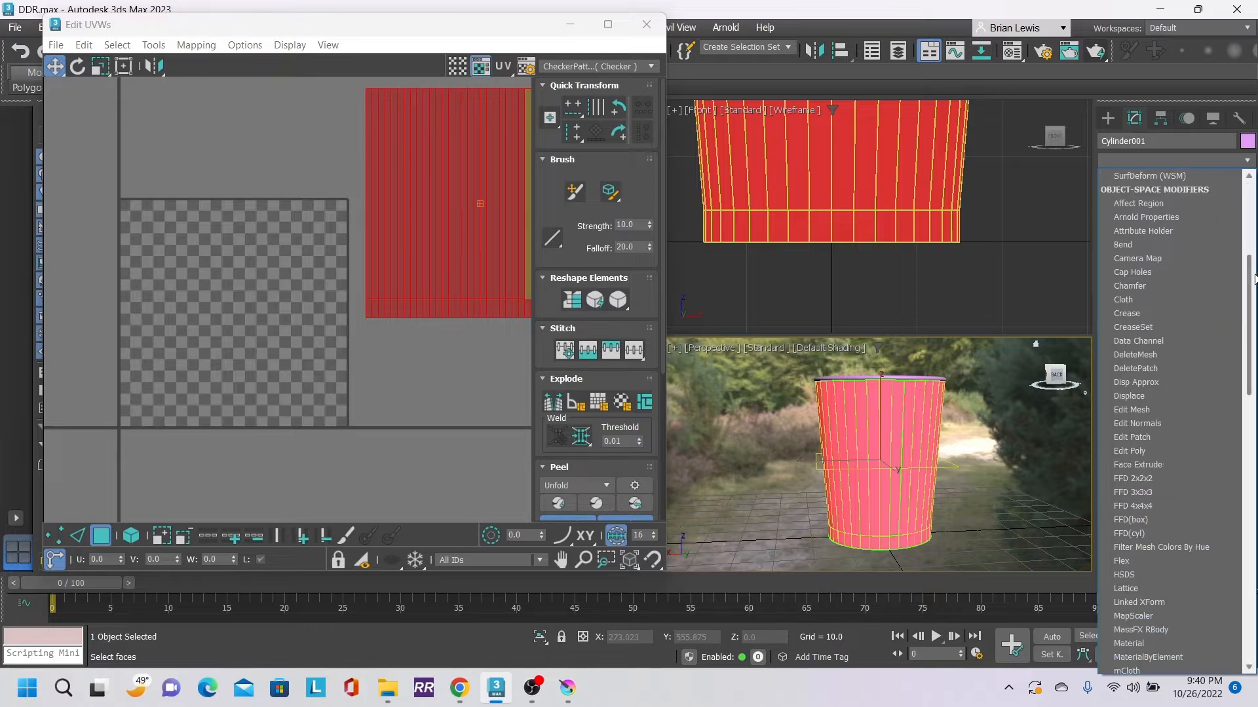
{"action": "left_click", "coordinate": [1157, 452]}
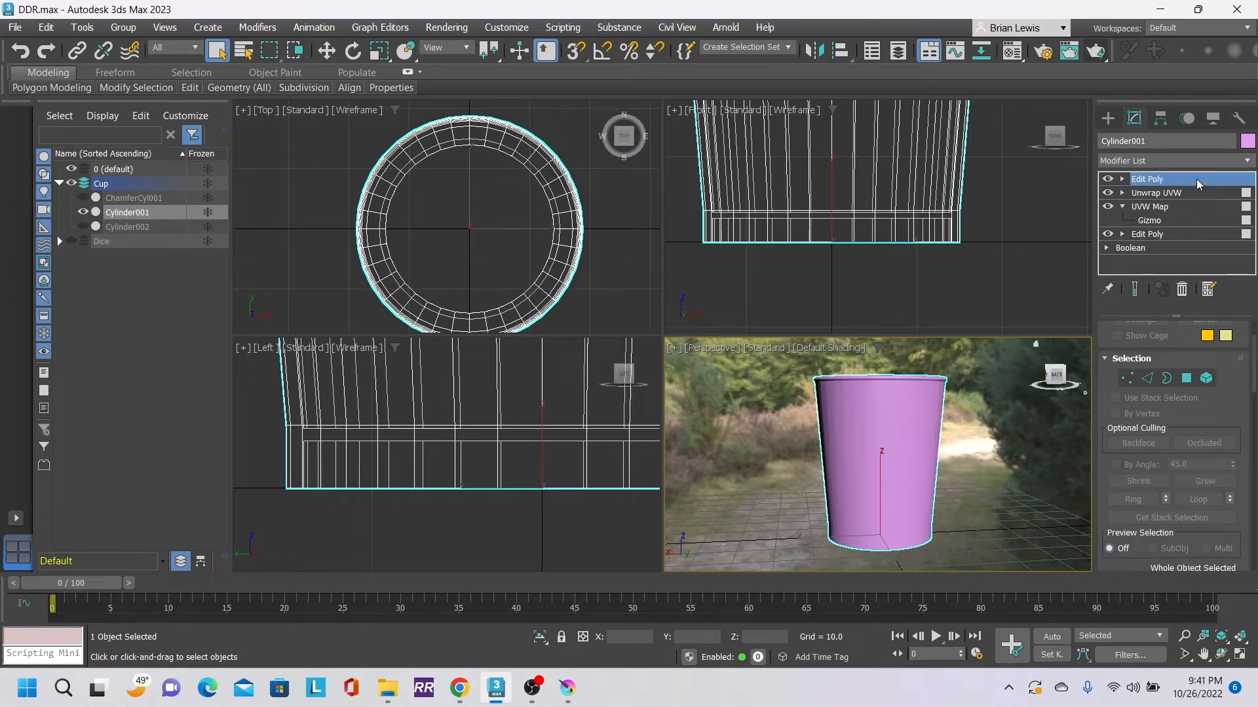
{"action": "left_click", "coordinate": [1187, 379]}
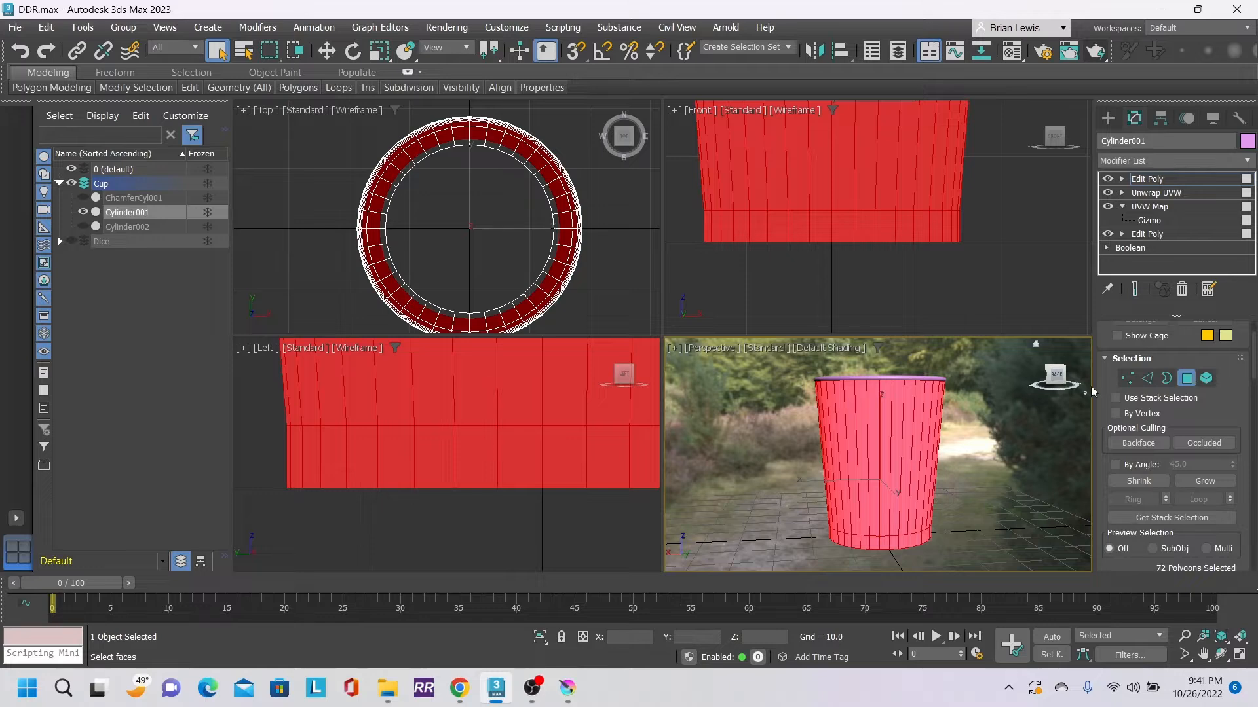
- With Occluded culling on, select all inner wall polygons and the inner floor of the cup from above
{"action": "left_click_drag", "start_coordinate": [1061, 372], "coordinate": [1054, 445]}
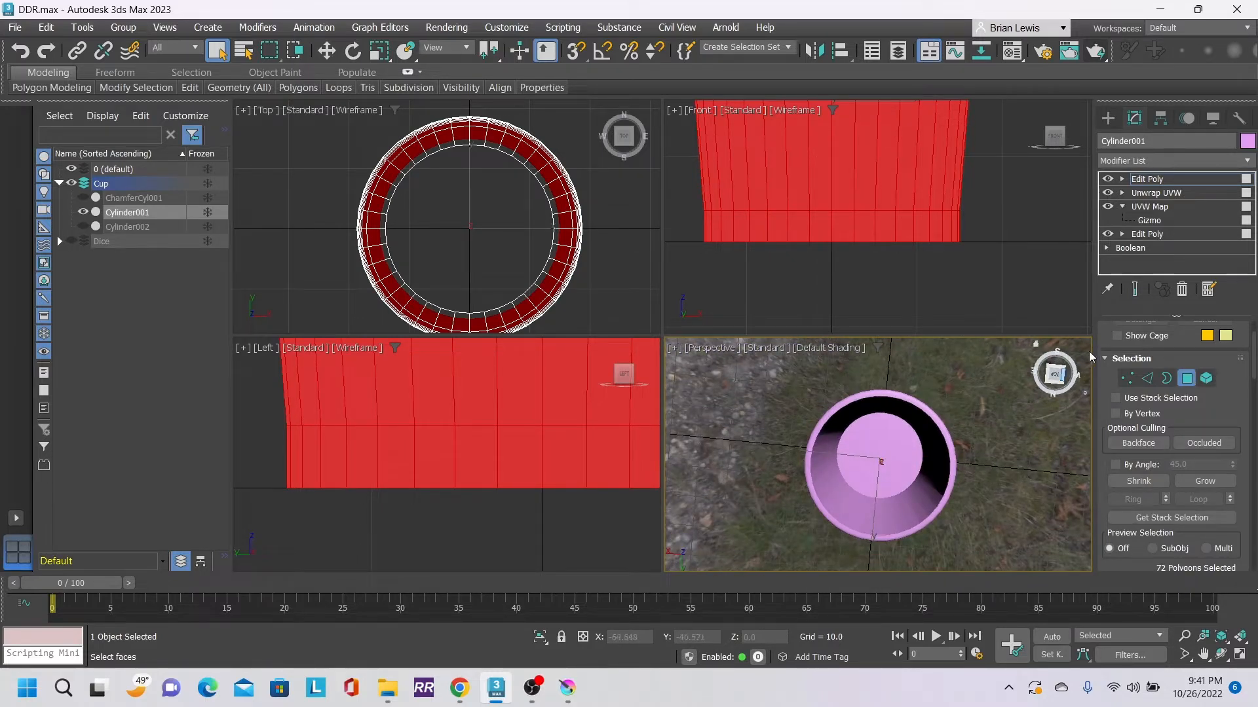
{"action": "left_click", "coordinate": [1212, 443]}
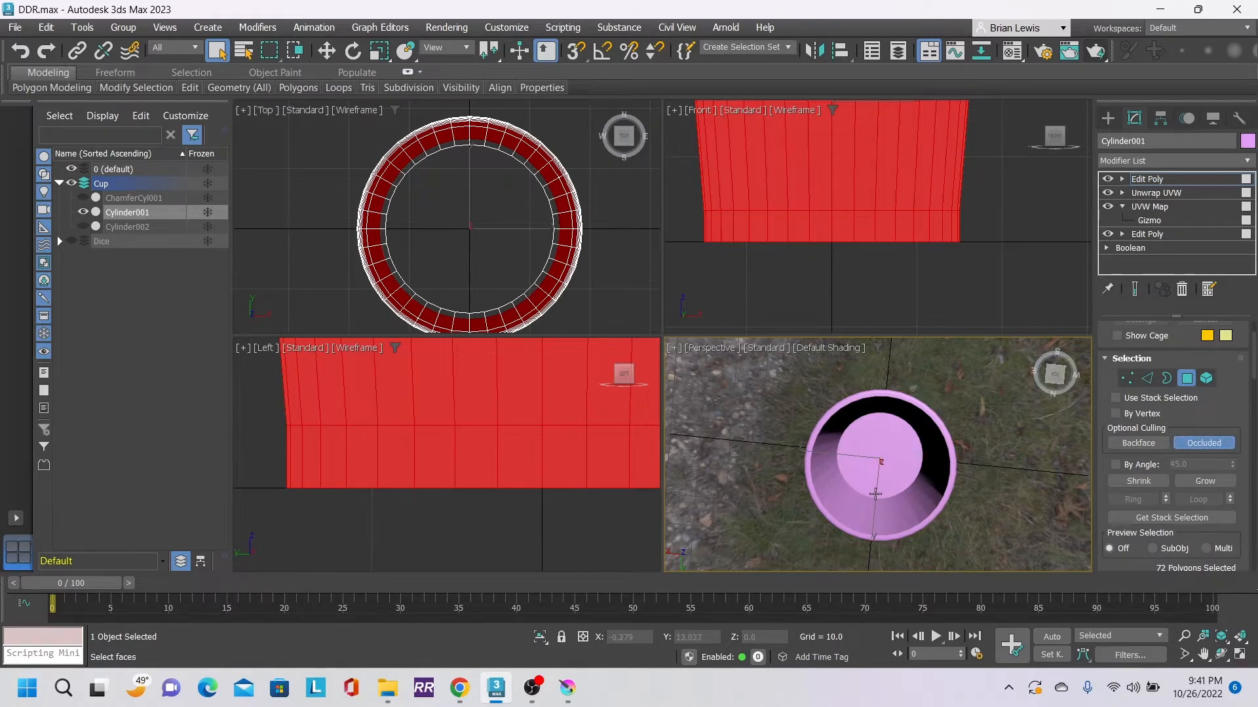
{"action": "left_click", "coordinate": [862, 511]}
{"action": "left_click_drag", "start_coordinate": [929, 463], "coordinate": [929, 462]}
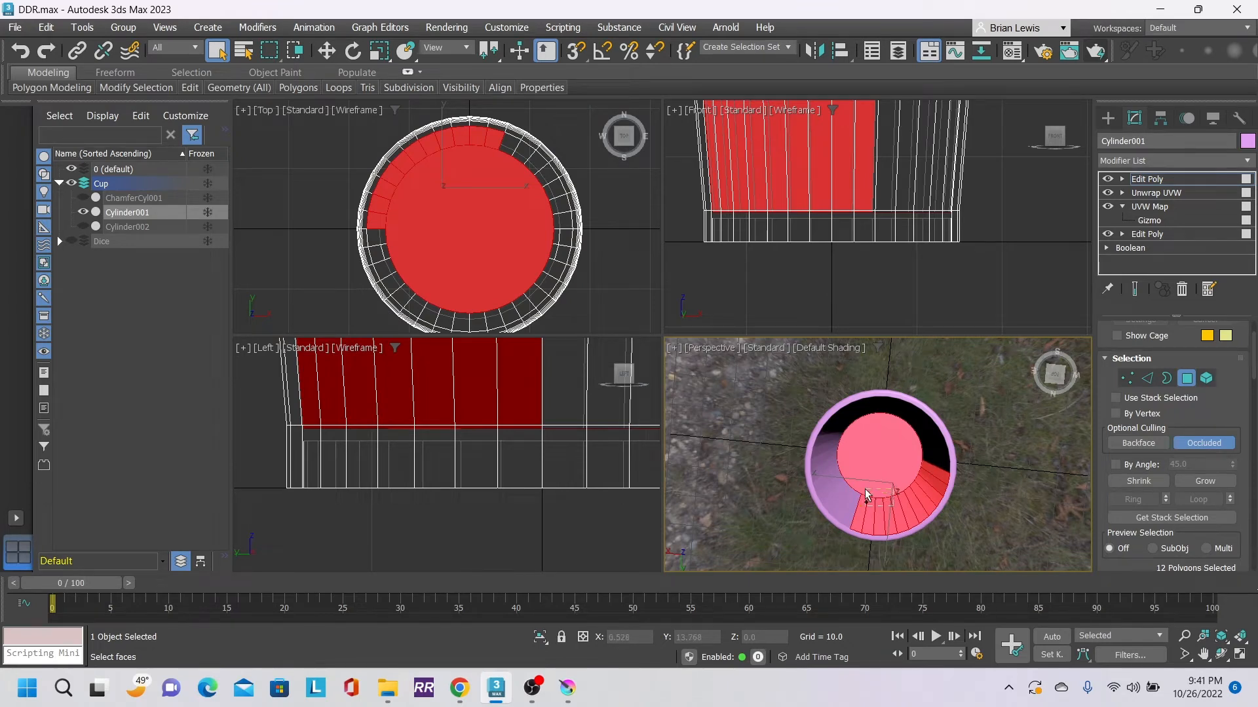
{"action": "left_click_drag", "start_coordinate": [868, 496], "coordinate": [901, 412], "text": "ctrl"}
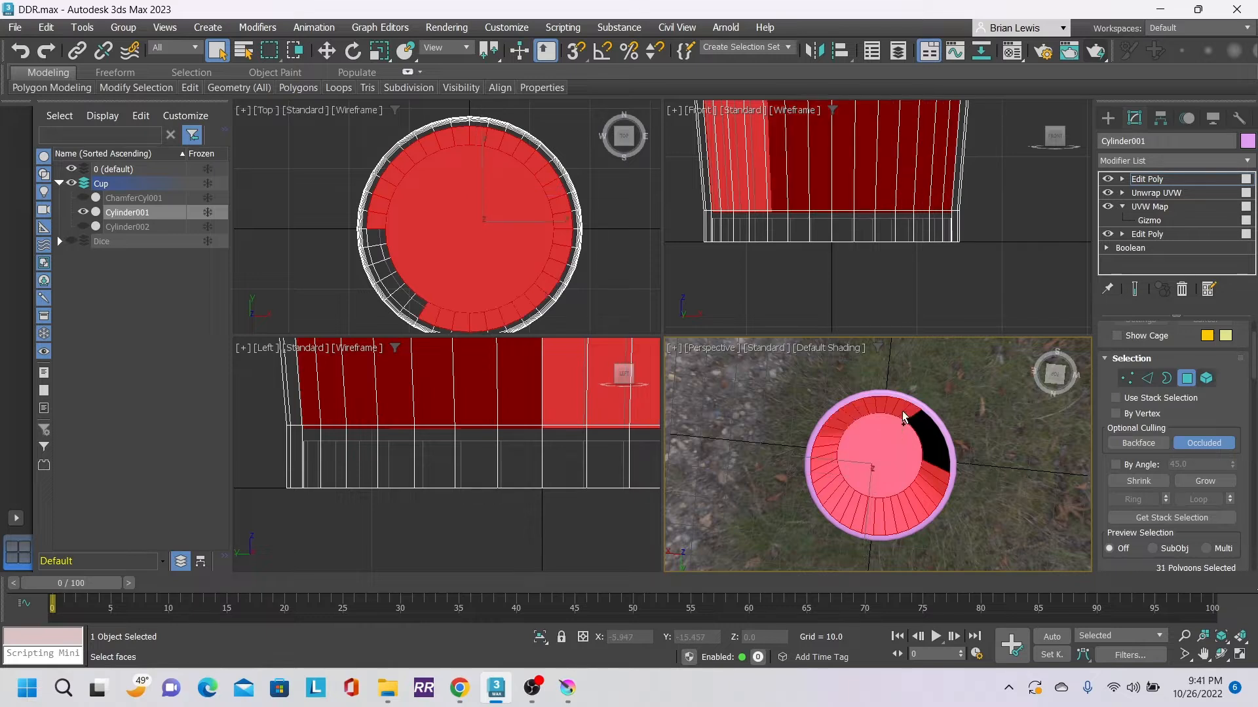
{"action": "left_click_drag", "start_coordinate": [892, 470], "coordinate": [926, 421], "text": "ctrl"}
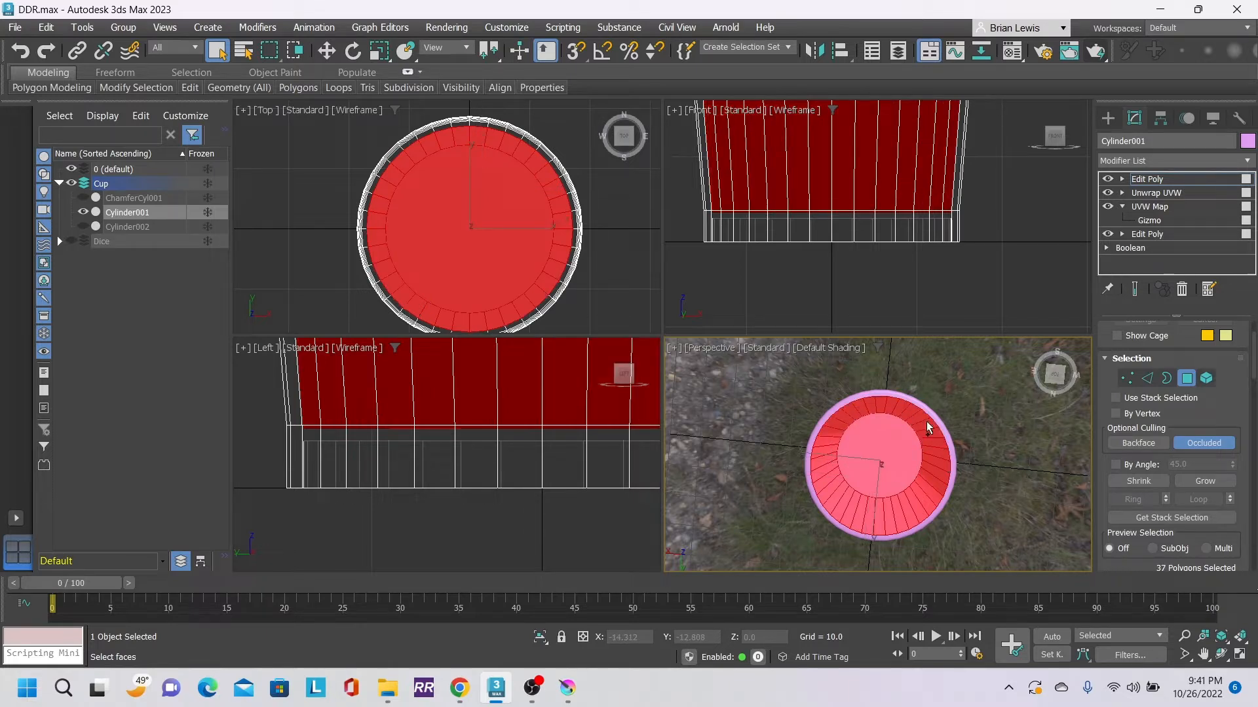
- Remove the cup's inner floor from the polygon selection, keeping all the inner wall polygons selected
{"action": "left_click", "coordinate": [890, 438], "text": "alt"}
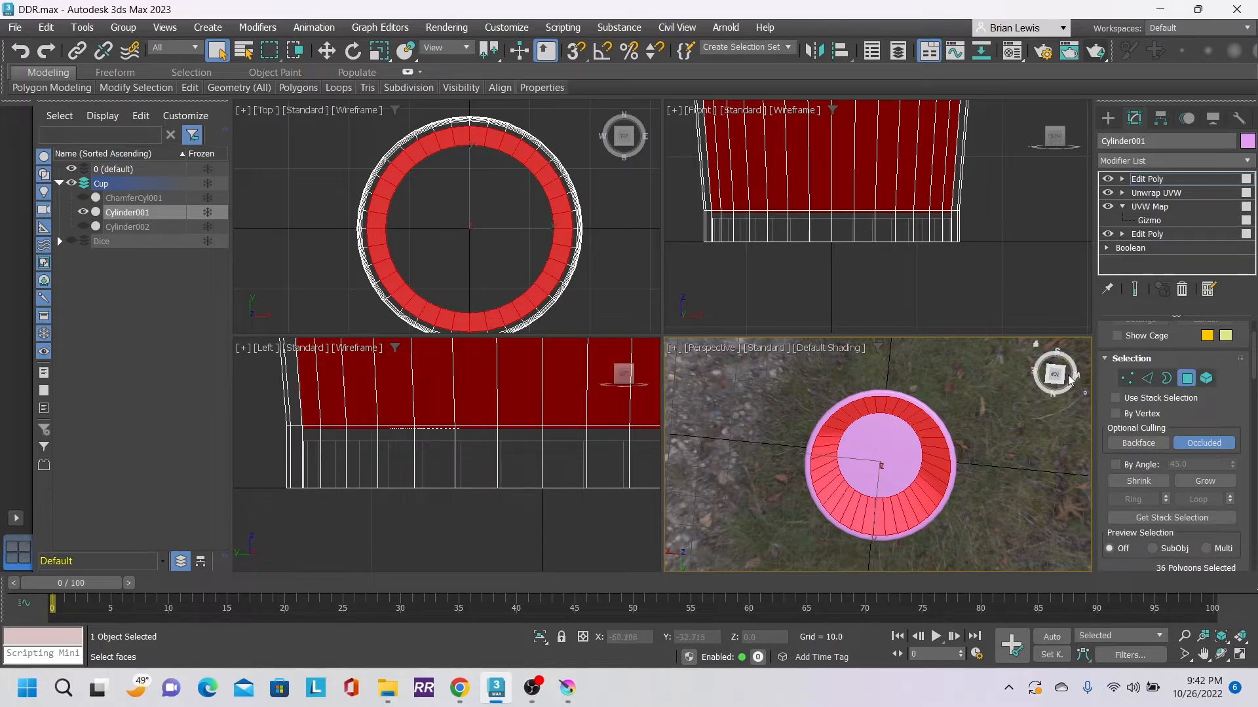
{"action": "left_click", "coordinate": [1049, 357]}
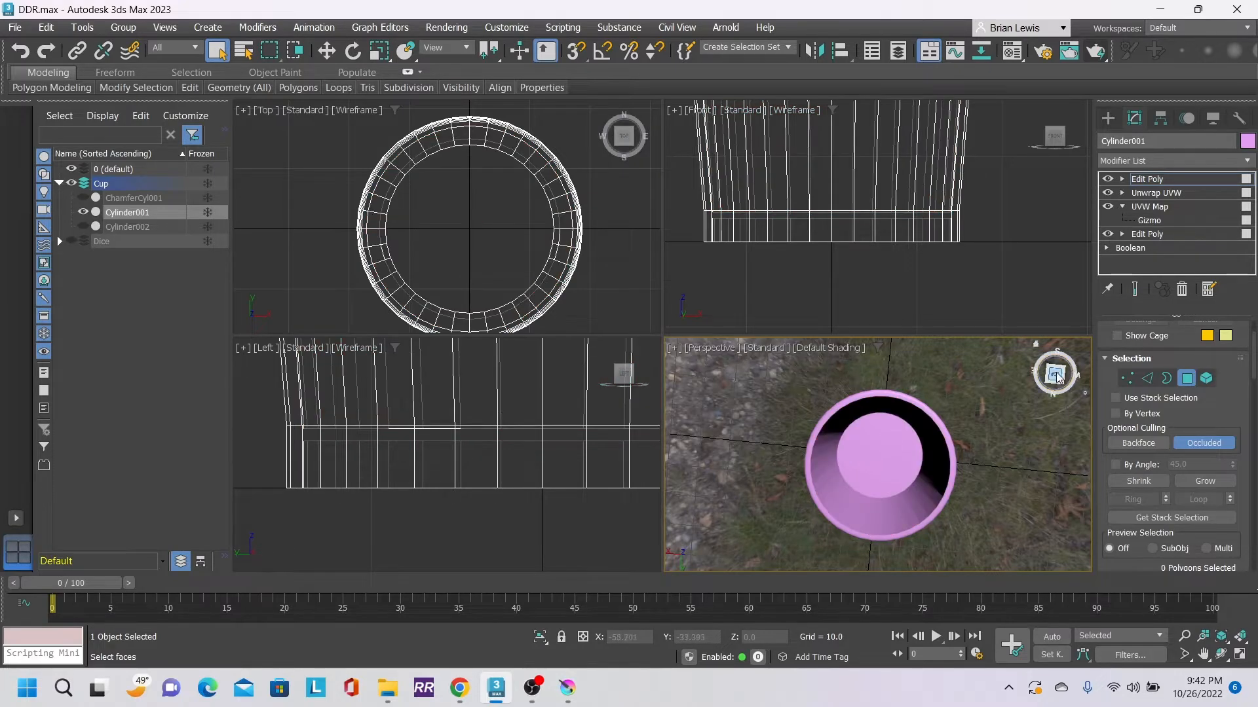
{"action": "key", "text": "ctrl+z"}
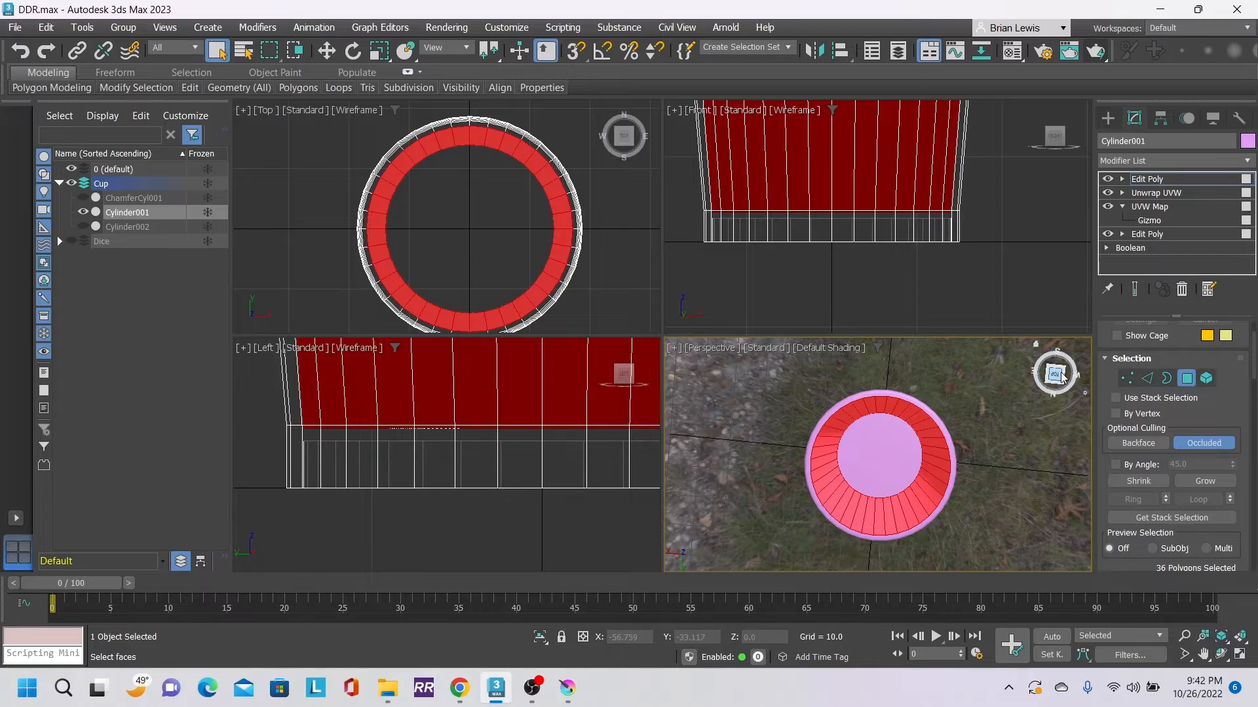
- Add the whole base band below the inner floor, both its inner and outer polygons, to the inner wall selection
{"action": "left_click_drag", "start_coordinate": [1059, 374], "coordinate": [1094, 318]}
{"action": "scroll", "coordinate": [833, 536], "scroll_direction": "up", "scroll_amount": 8}
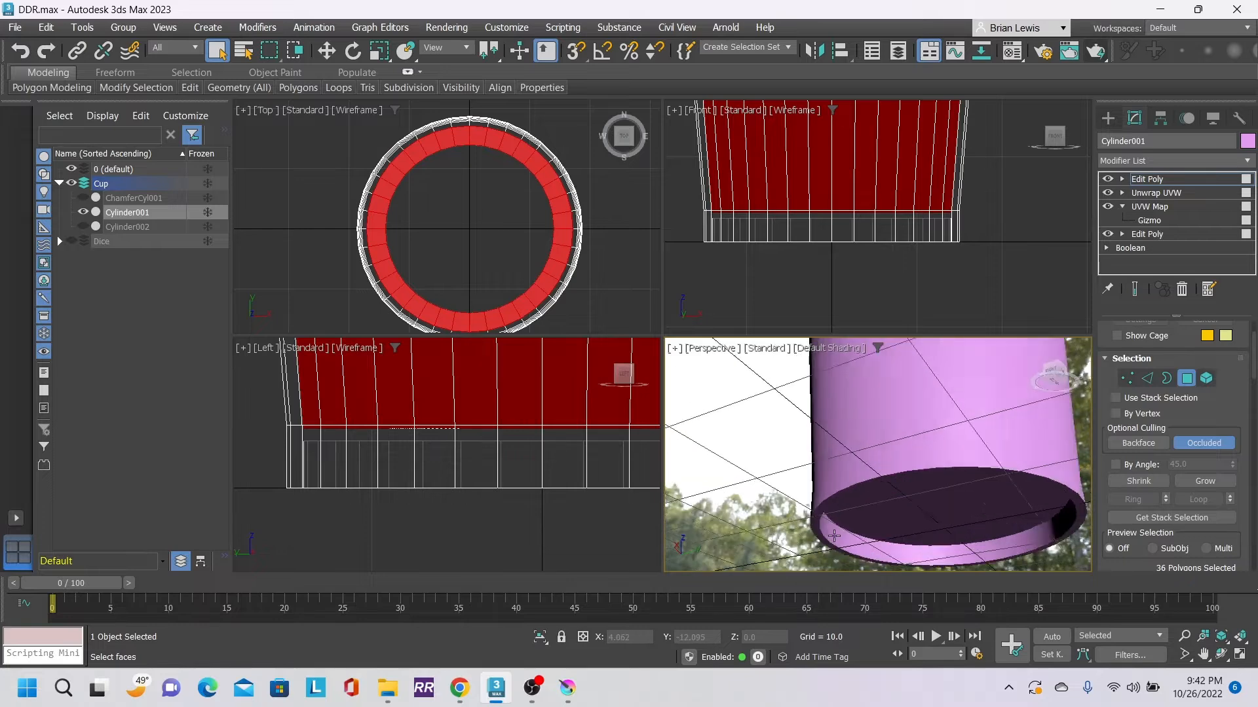
{"action": "middle_click_drag", "start_coordinate": [973, 540], "coordinate": [898, 495]}
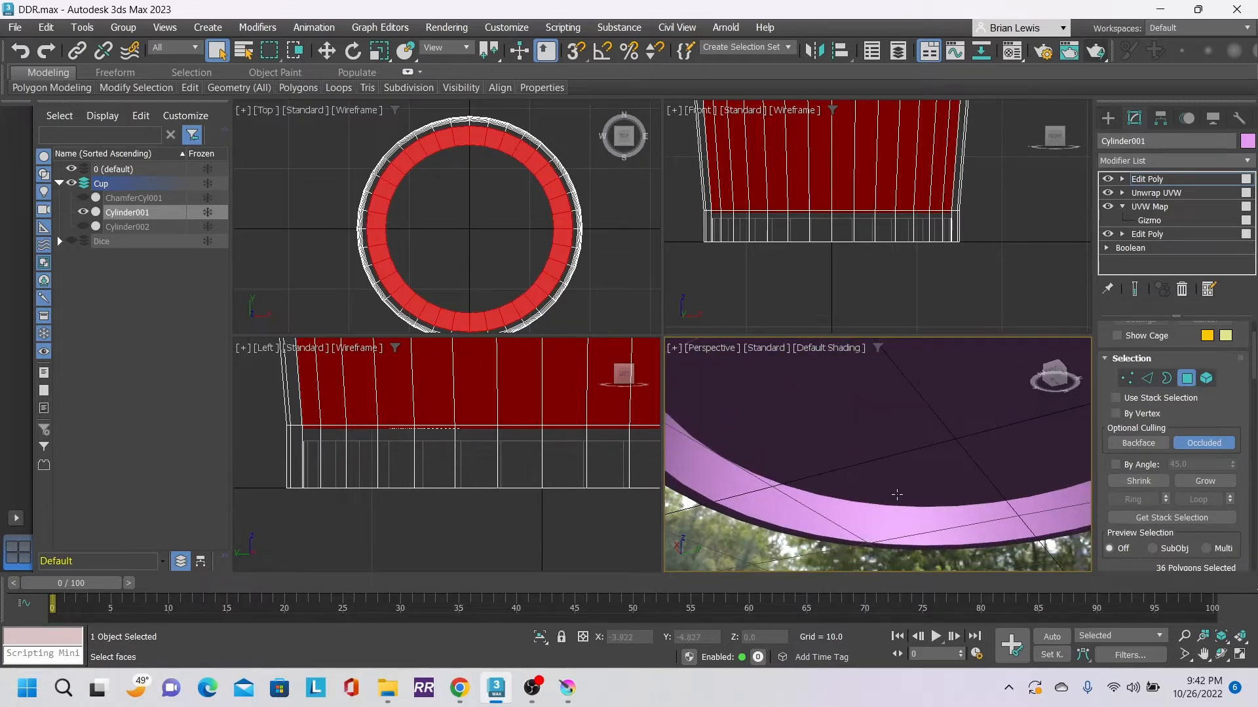
{"action": "scroll", "coordinate": [894, 501], "scroll_direction": "down", "scroll_amount": 5}
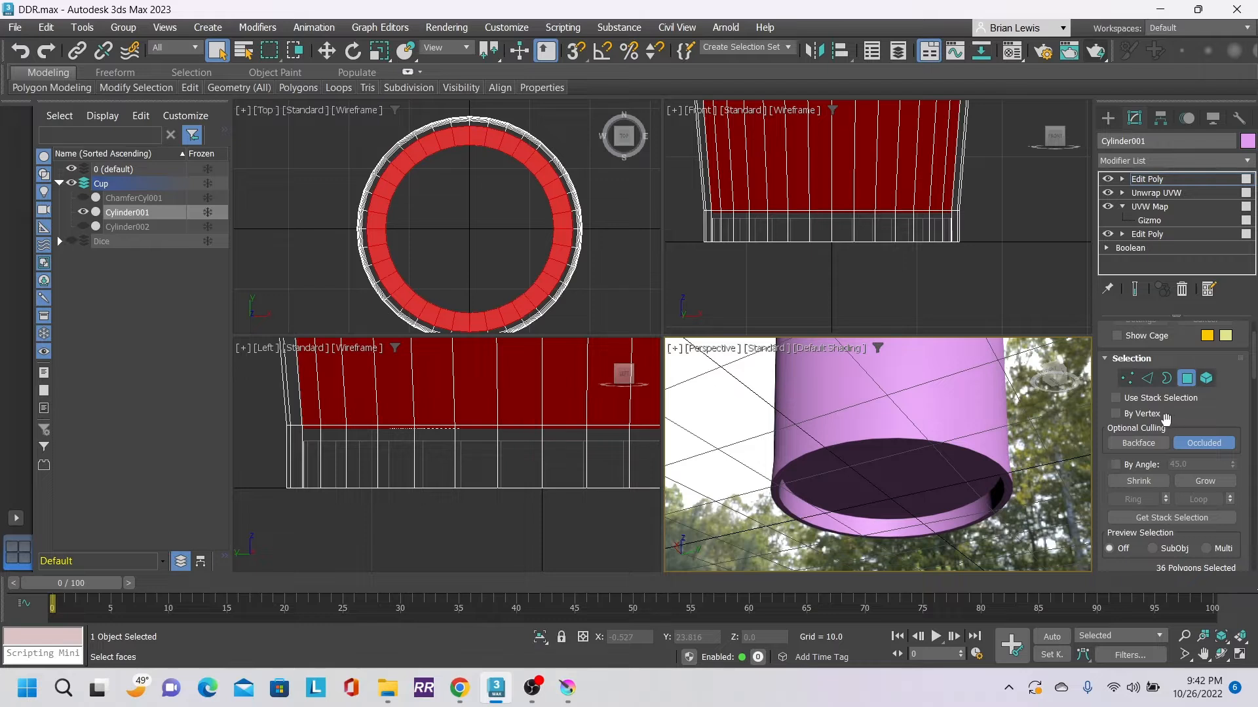
{"action": "scroll", "coordinate": [550, 480], "scroll_direction": "down", "scroll_amount": 2}
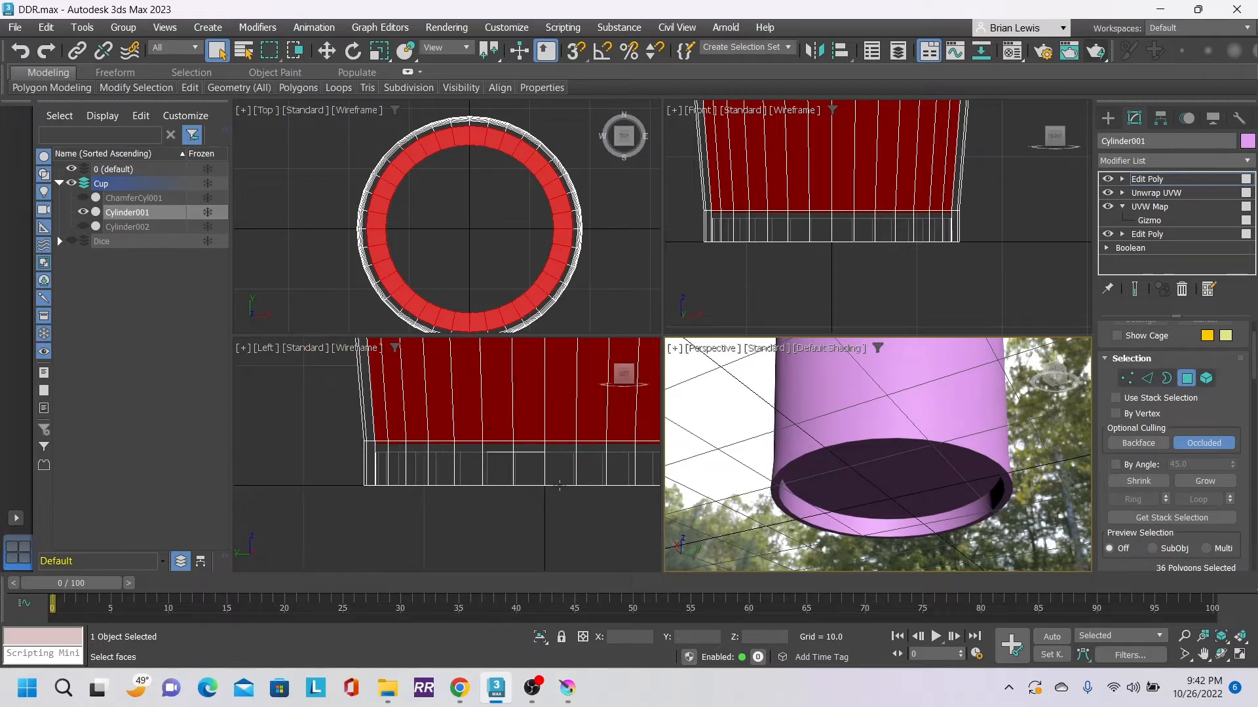
{"action": "middle_click_drag", "start_coordinate": [586, 496], "coordinate": [462, 516]}
{"action": "scroll", "coordinate": [449, 505], "scroll_direction": "down", "scroll_amount": 2}
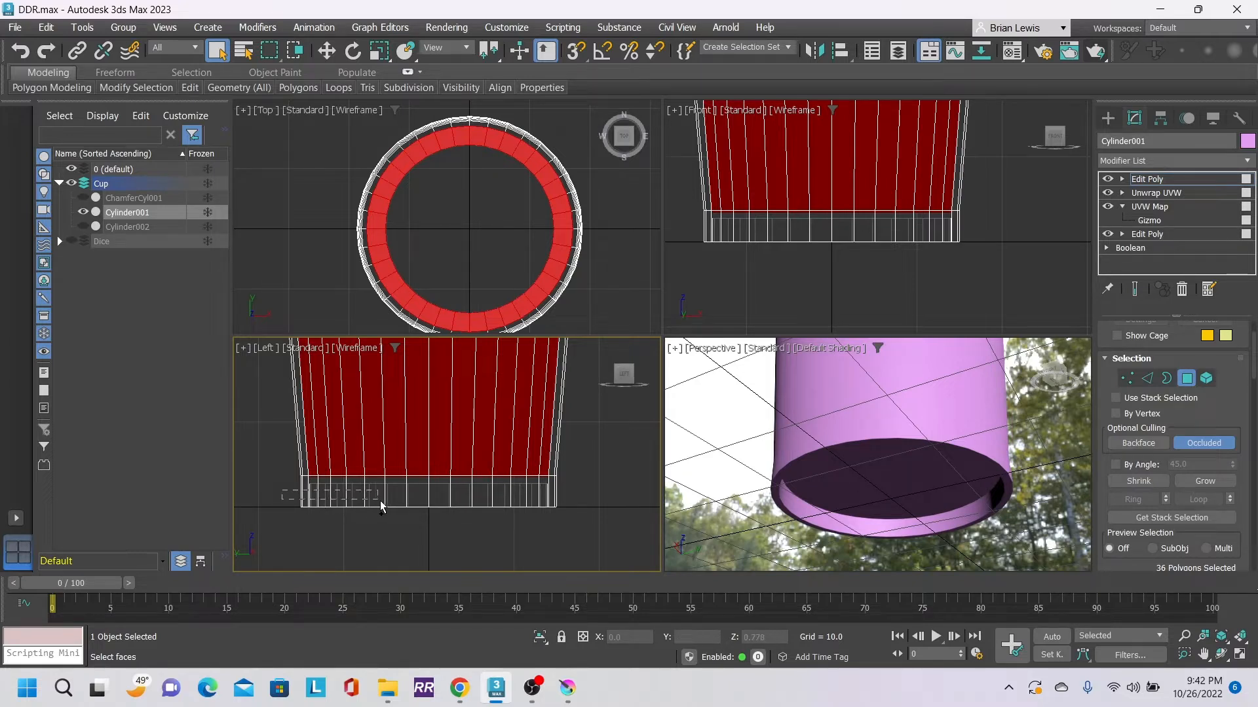
{"action": "left_click_drag", "start_coordinate": [381, 506], "coordinate": [571, 497]}
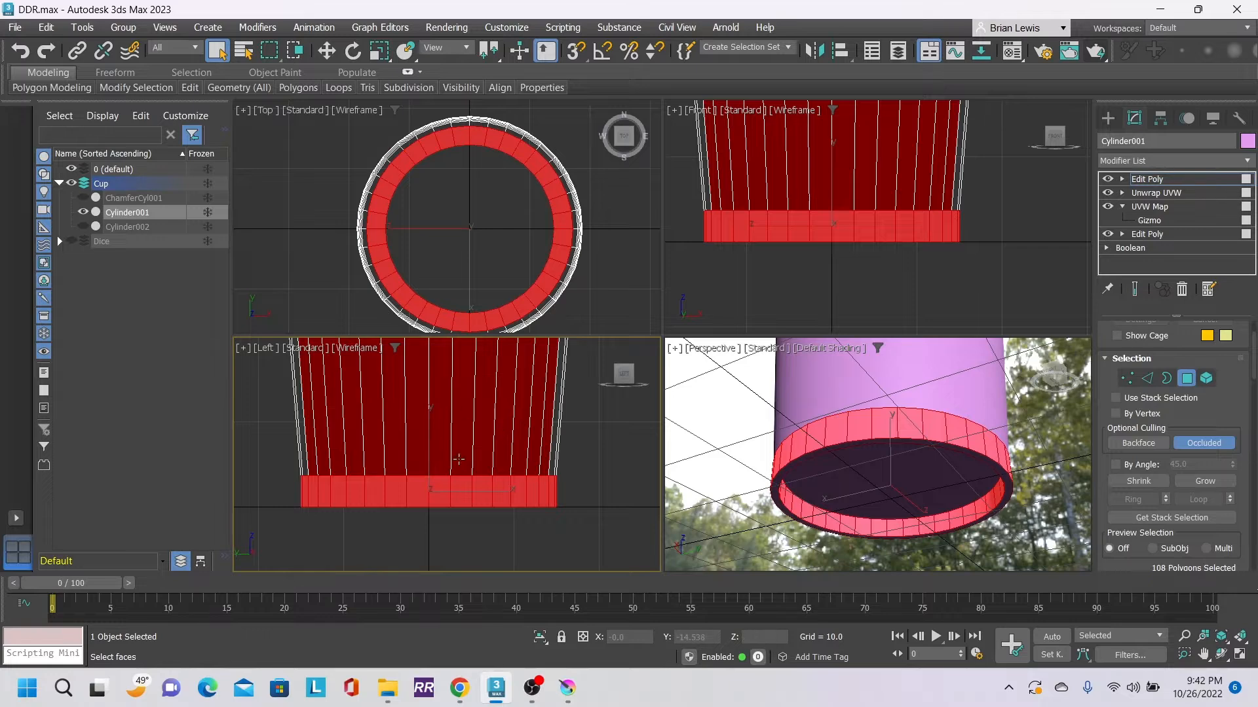
- Deselect the base band's outer polygons all around the cup, keeping the band's inner ring and the inner wall selected
{"action": "left_click_drag", "start_coordinate": [1060, 374], "coordinate": [1055, 370]}
{"action": "middle_click_drag", "start_coordinate": [976, 411], "coordinate": [989, 569]}
{"action": "left_click", "coordinate": [1057, 371]}
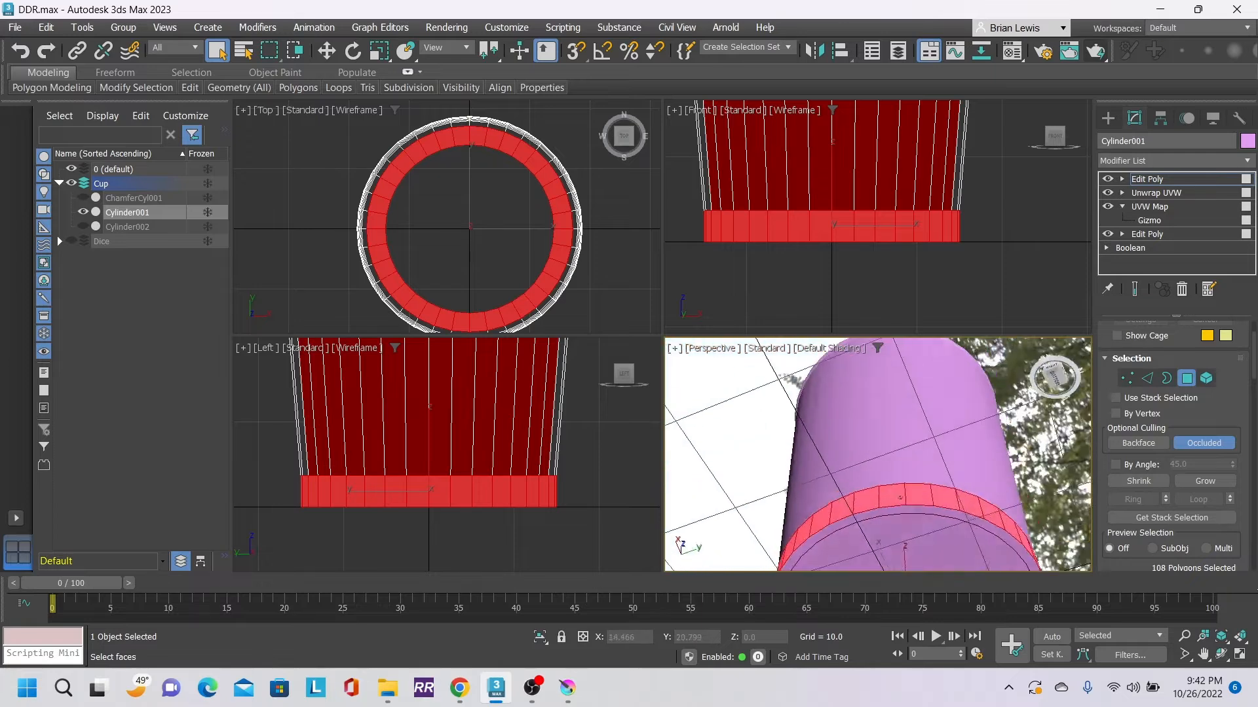
{"action": "middle_click_drag", "start_coordinate": [1037, 448], "coordinate": [1020, 330]}
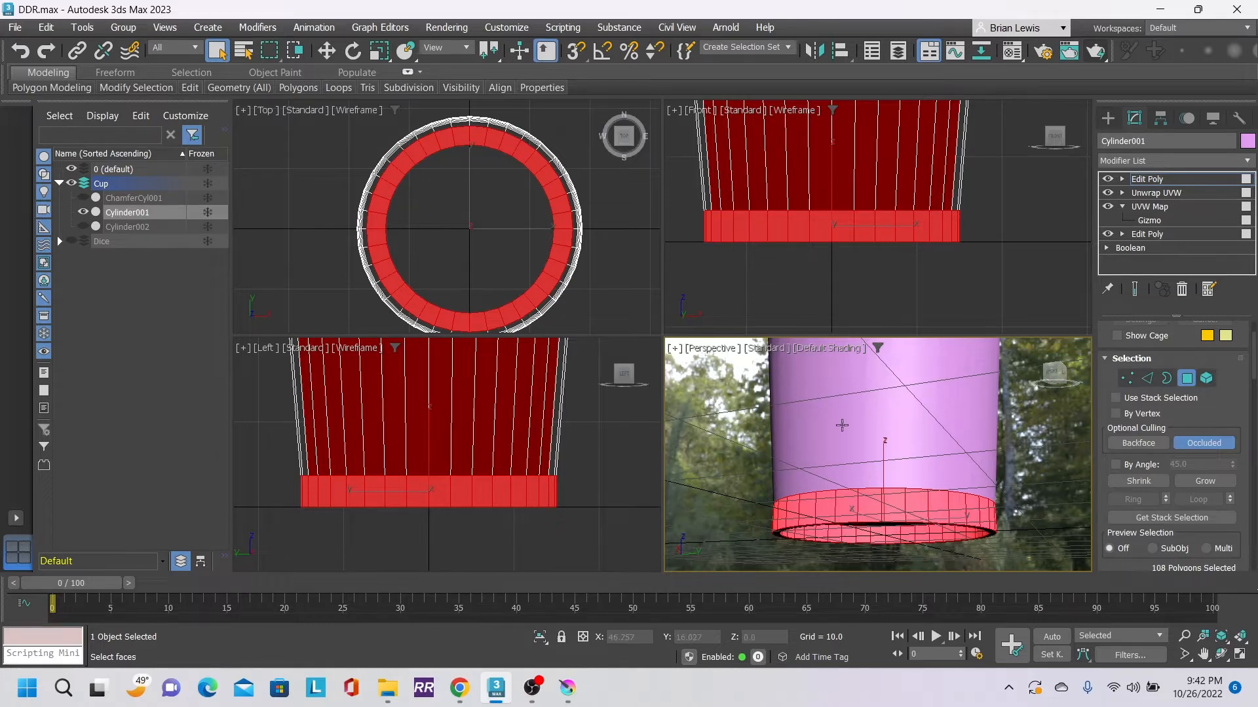
{"action": "left_click_drag", "start_coordinate": [1057, 370], "coordinate": [1060, 376]}
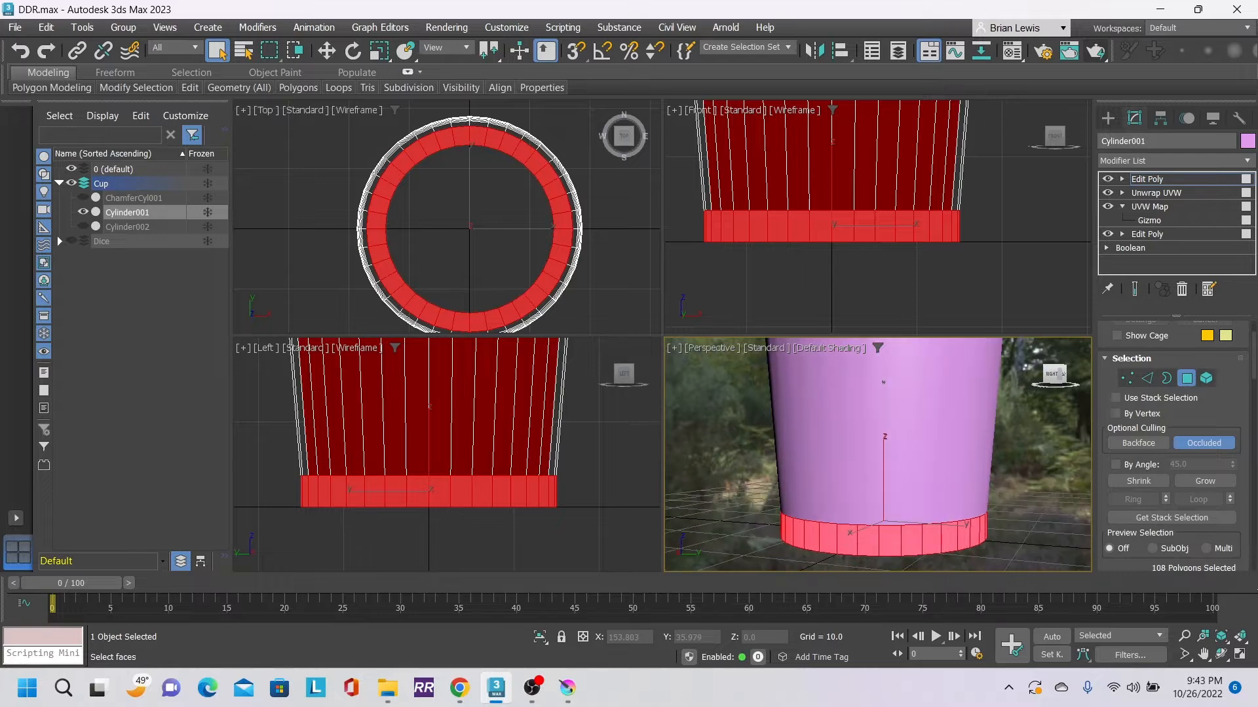
{"action": "middle_click_drag", "start_coordinate": [1035, 461], "coordinate": [1010, 486]}
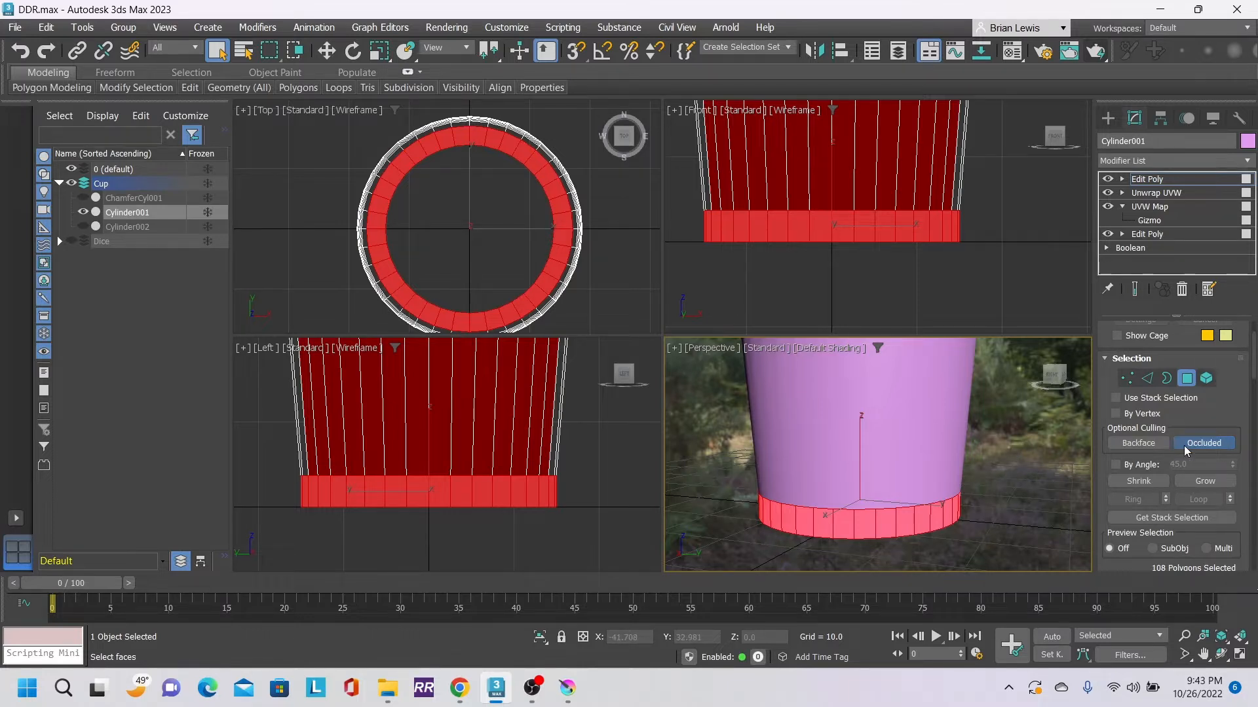
{"action": "left_click_drag", "start_coordinate": [728, 448], "coordinate": [1036, 560]}
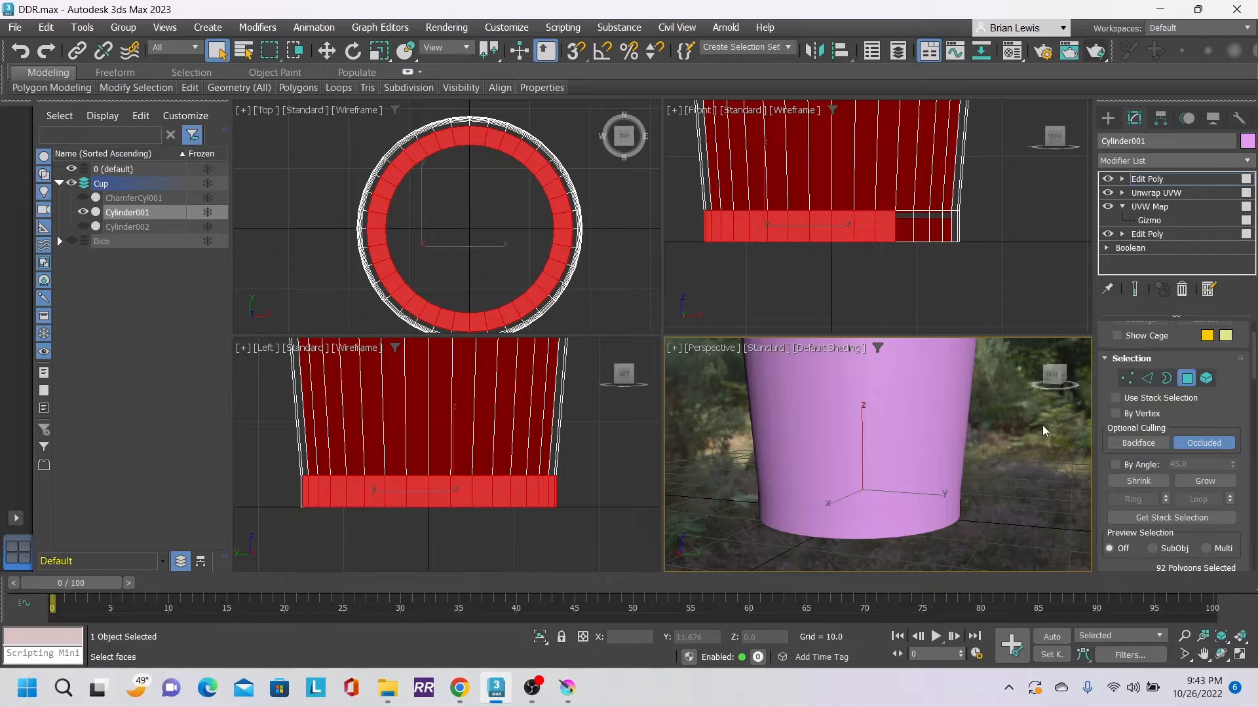
{"action": "left_click", "coordinate": [1060, 385]}
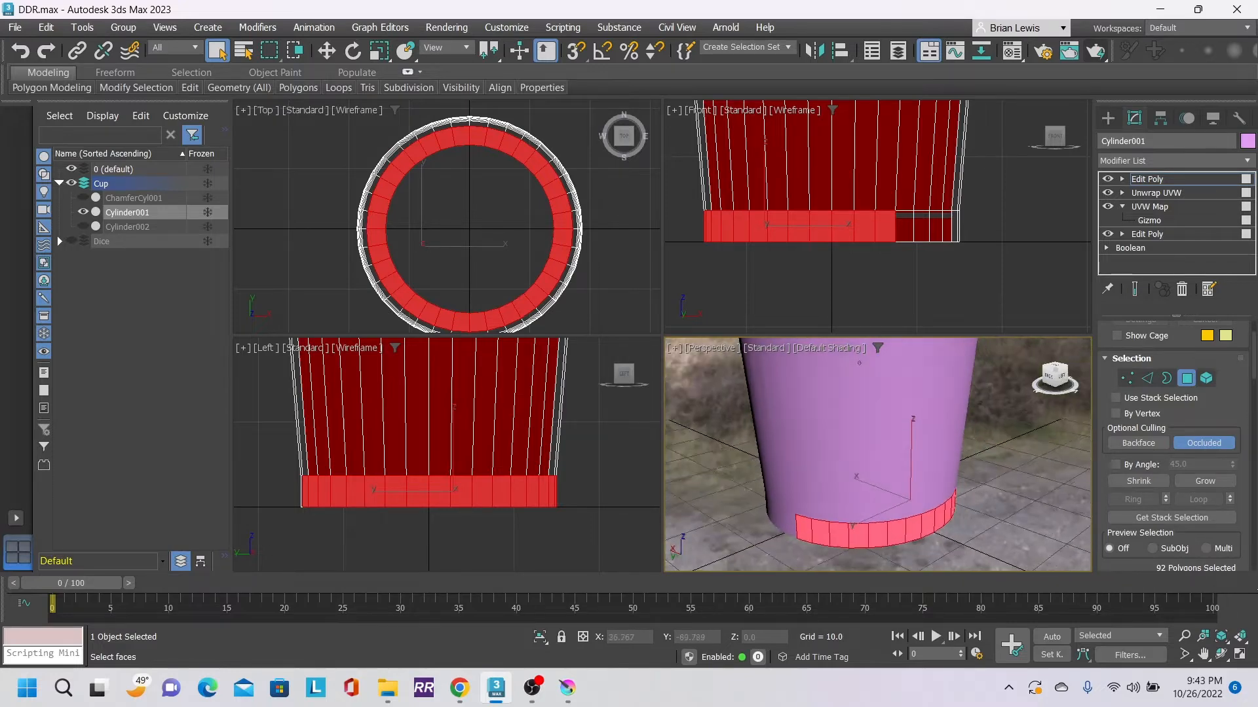
{"action": "left_click_drag", "start_coordinate": [712, 427], "coordinate": [1016, 567], "text": "alt"}
{"action": "left_click", "coordinate": [1064, 389]}
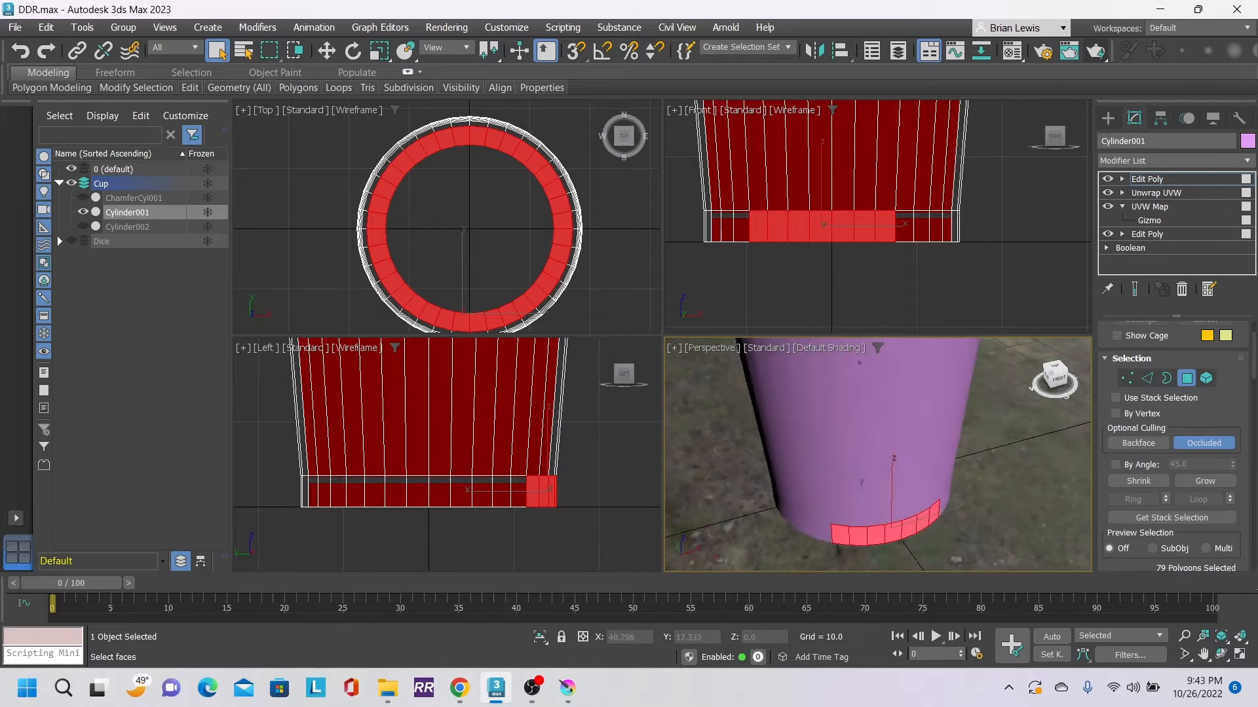
{"action": "left_click_drag", "start_coordinate": [727, 415], "coordinate": [1032, 568]}
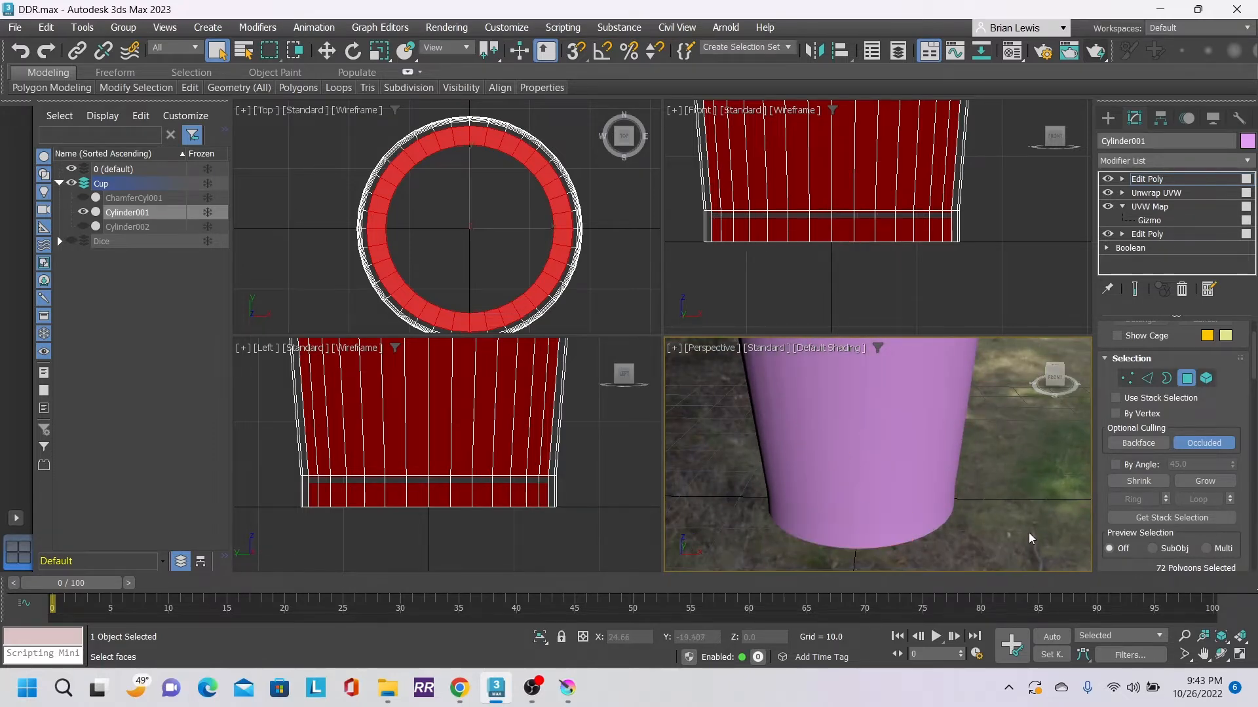
{"action": "left_click", "coordinate": [1056, 381]}
{"action": "middle_click_drag", "start_coordinate": [880, 524], "coordinate": [979, 430], "text": "alt"}
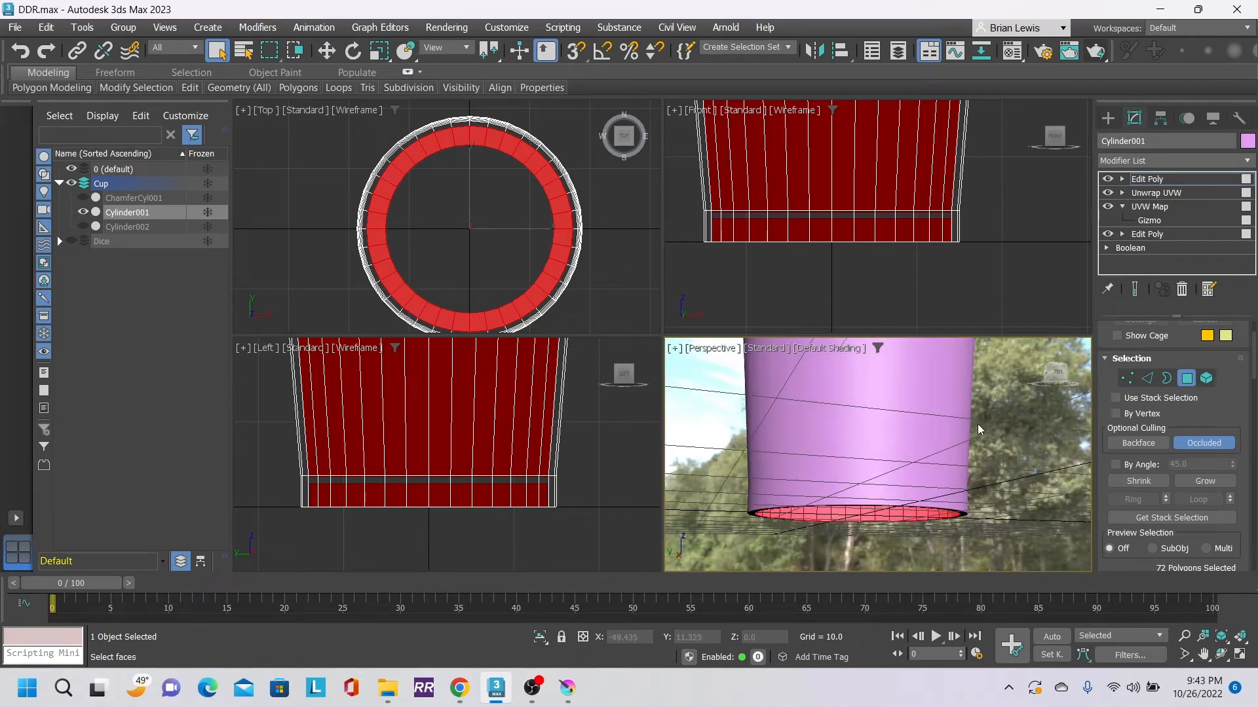
- Add a UVW Map modifier above Edit Poly for the selected inner wall and base ring polygons
{"action": "scroll", "coordinate": [978, 430], "scroll_direction": "down", "scroll_amount": 5}
{"action": "middle_click_drag", "start_coordinate": [1007, 386], "coordinate": [1004, 450]}
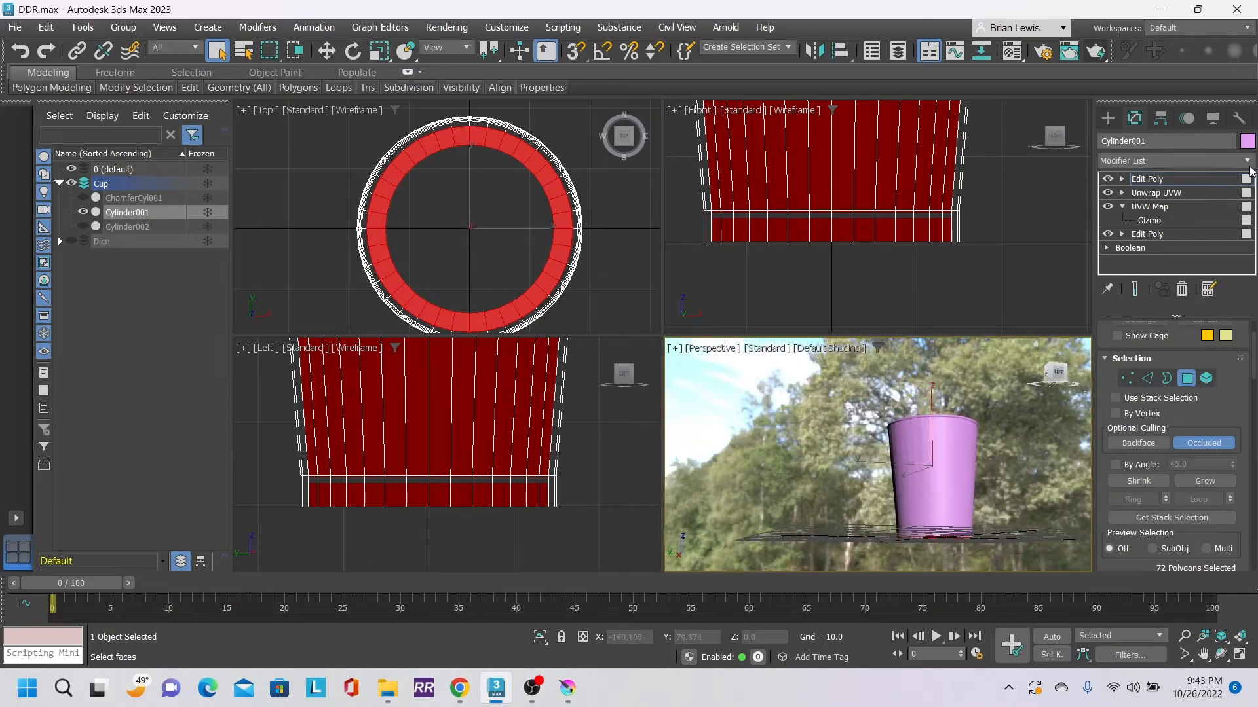
{"action": "left_click", "coordinate": [1248, 164]}
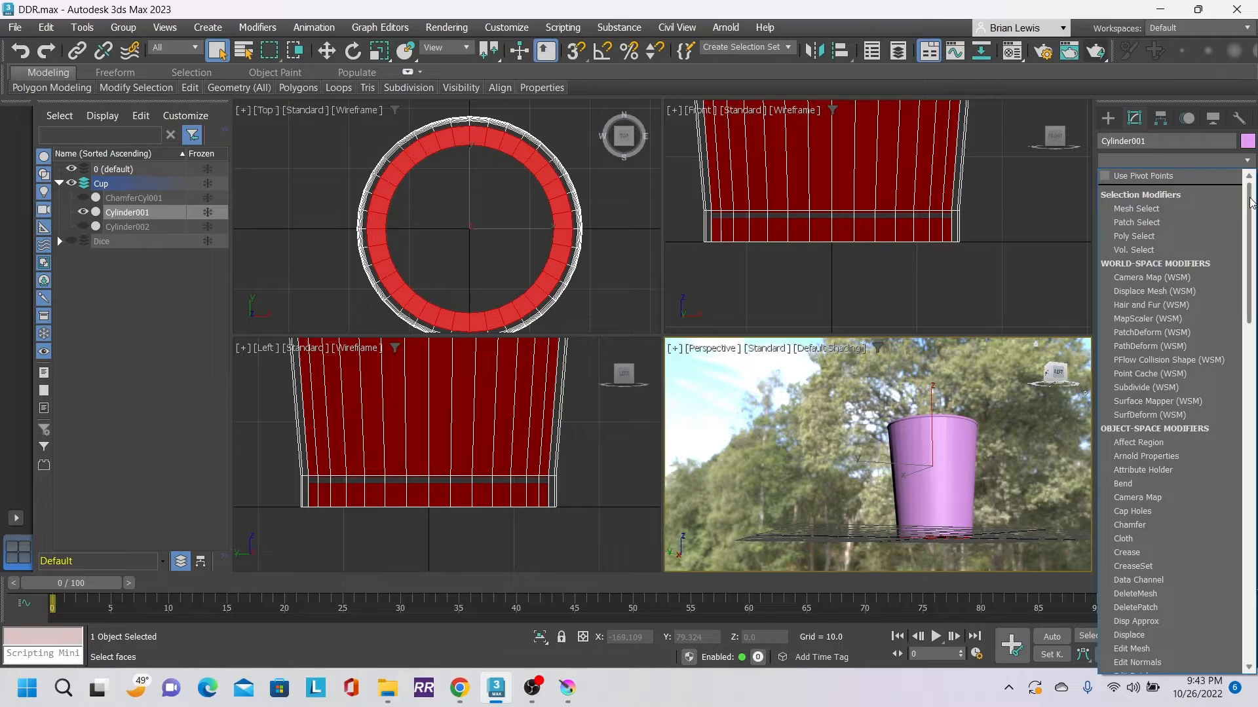
{"action": "left_click_drag", "start_coordinate": [1250, 198], "coordinate": [1253, 476]}
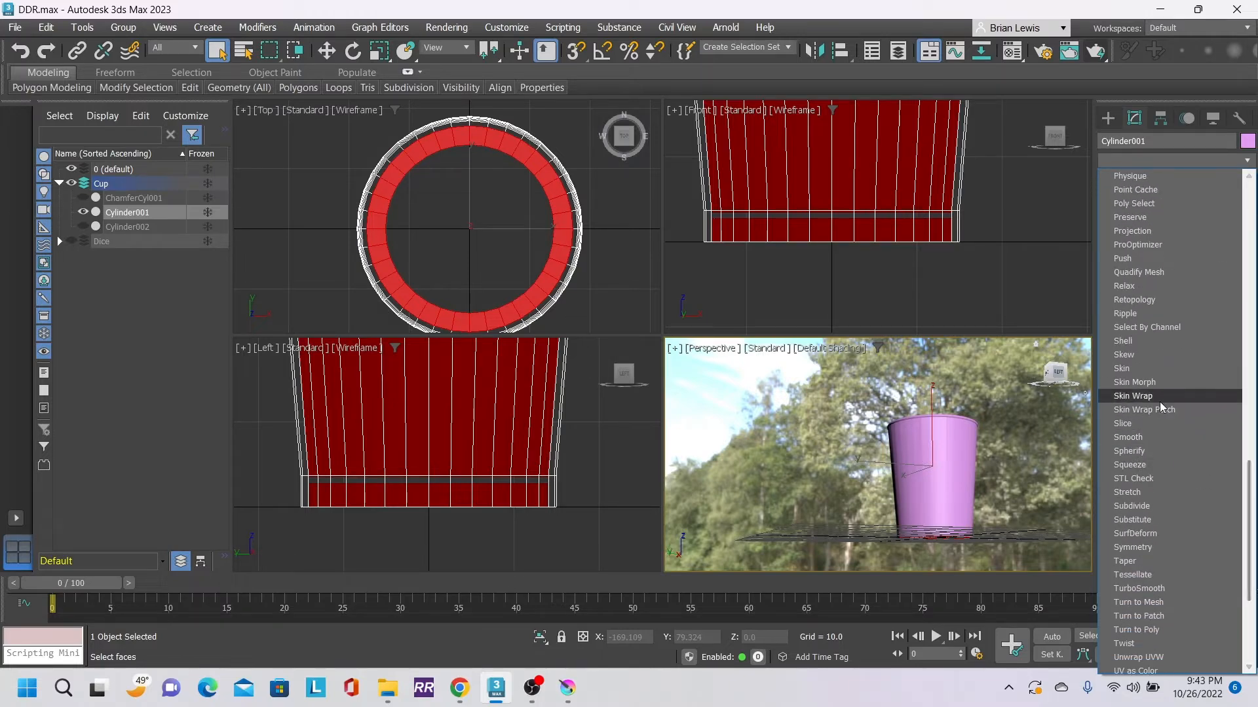
{"action": "scroll", "coordinate": [1174, 545], "scroll_direction": "down", "scroll_amount": 2}
{"action": "scroll", "coordinate": [1174, 544], "scroll_direction": "down", "scroll_amount": 4}
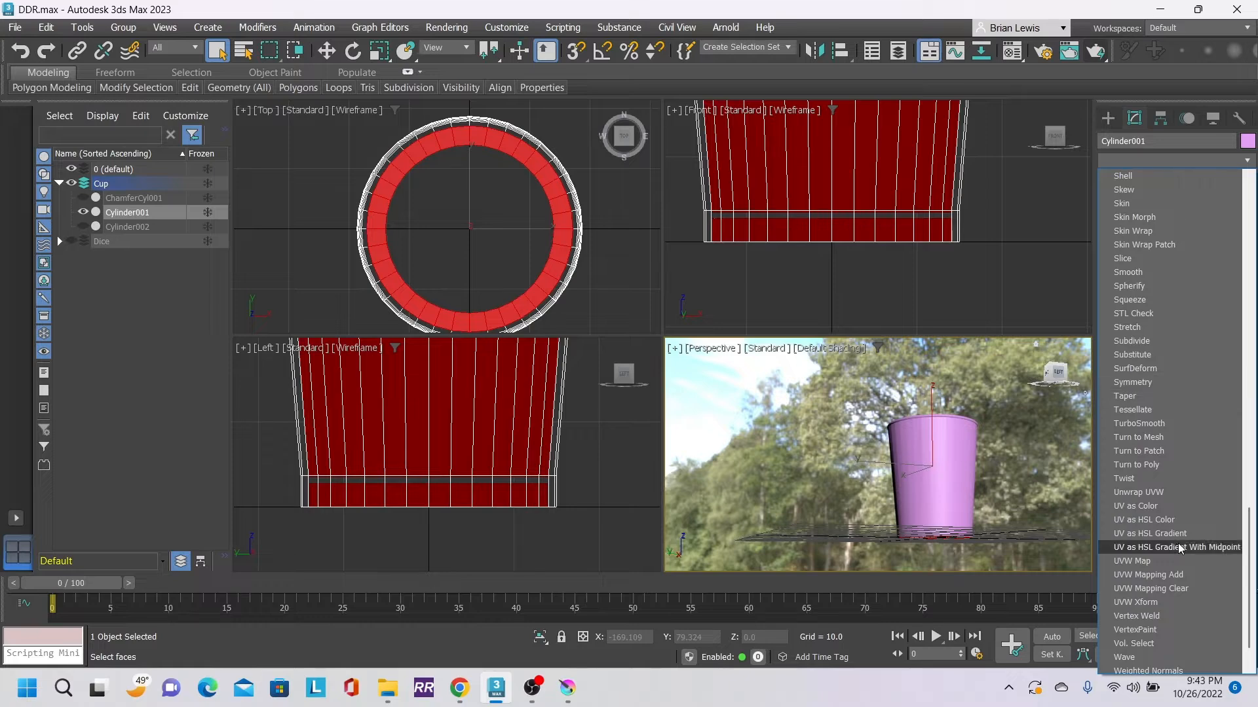
{"action": "left_click", "coordinate": [1176, 561]}
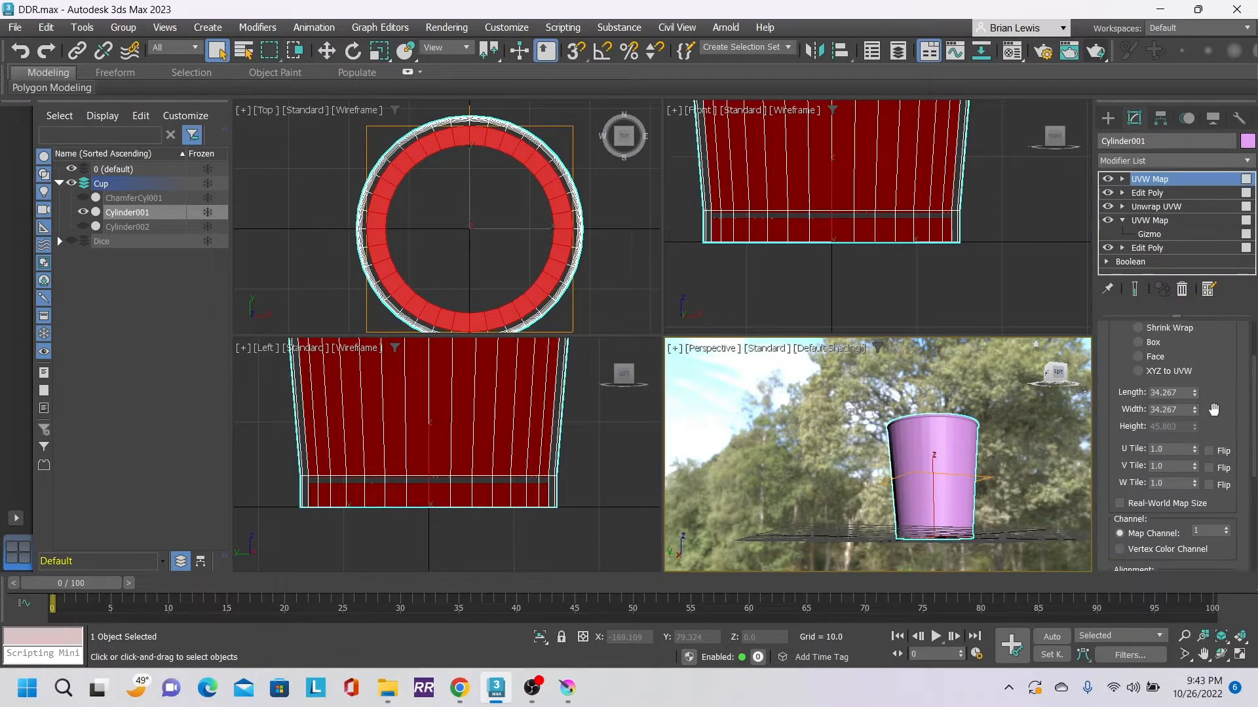
- Set the new UVW Map to Cylindrical mapping and fit its gizmo to the selected polygons
{"action": "scroll", "coordinate": [1216, 403], "scroll_direction": "up", "scroll_amount": 2}
{"action": "left_click", "coordinate": [1139, 377]}
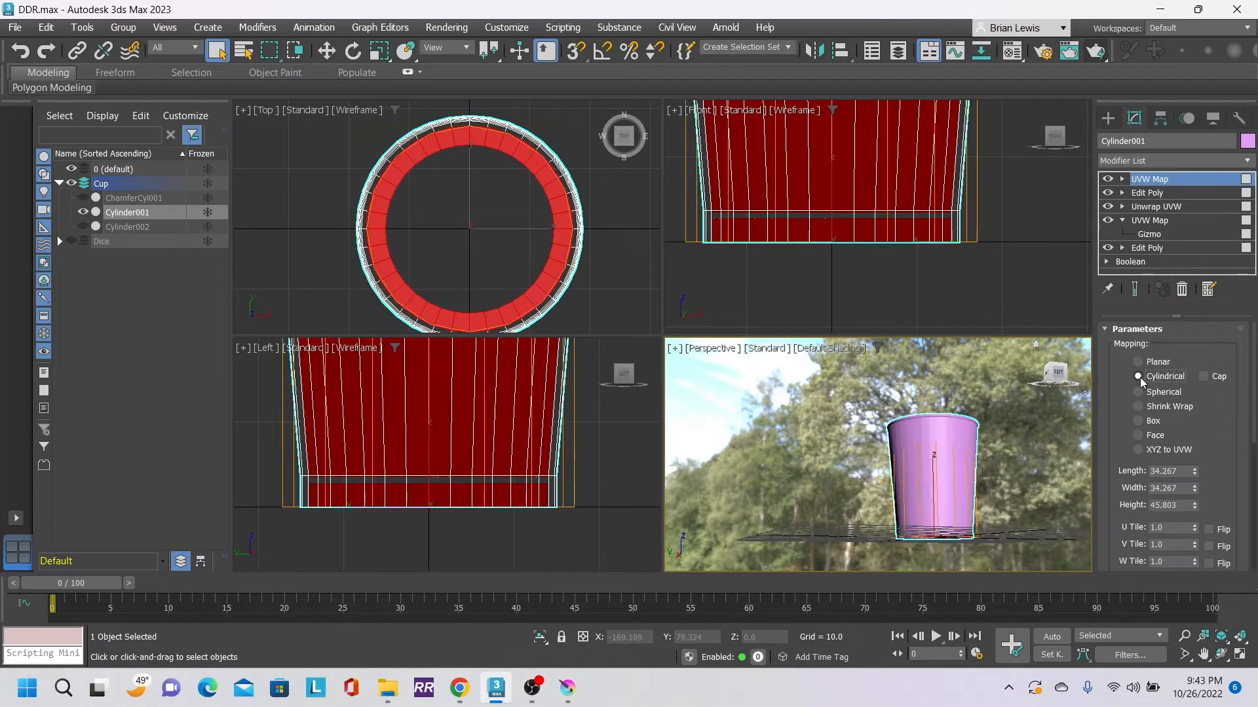
{"action": "scroll", "coordinate": [1179, 458], "scroll_direction": "down", "scroll_amount": 4}
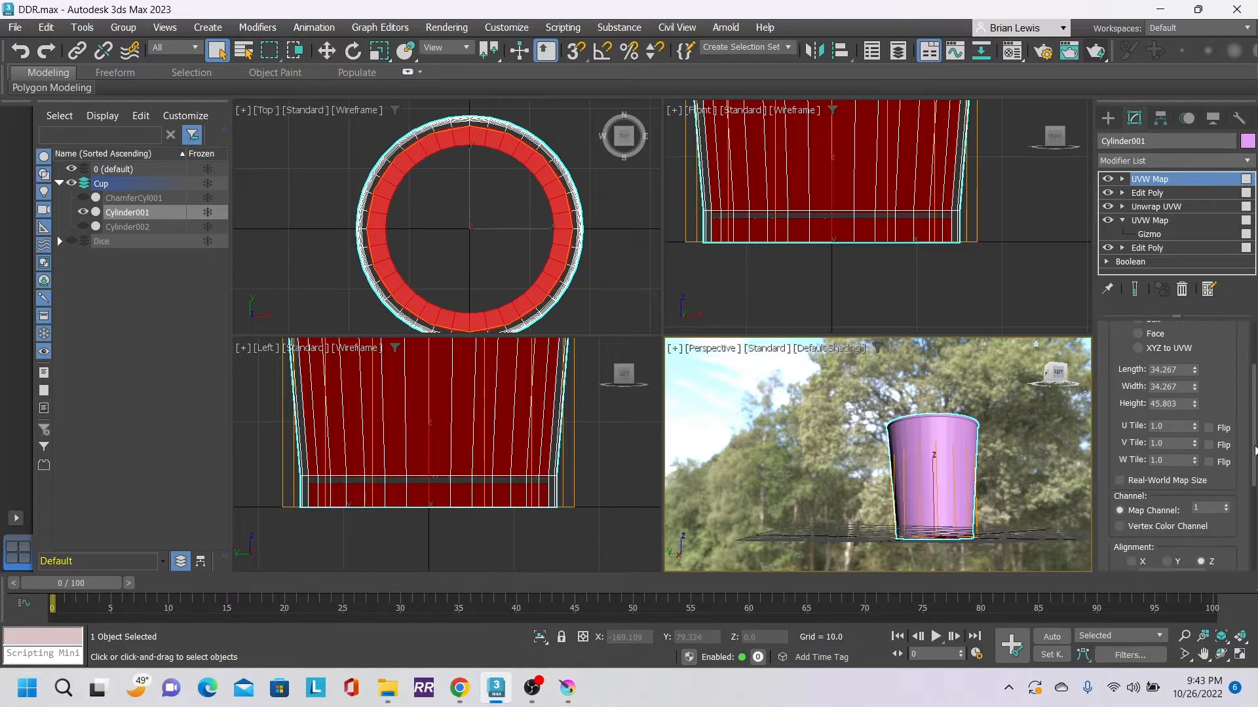
{"action": "left_click", "coordinate": [1153, 520]}
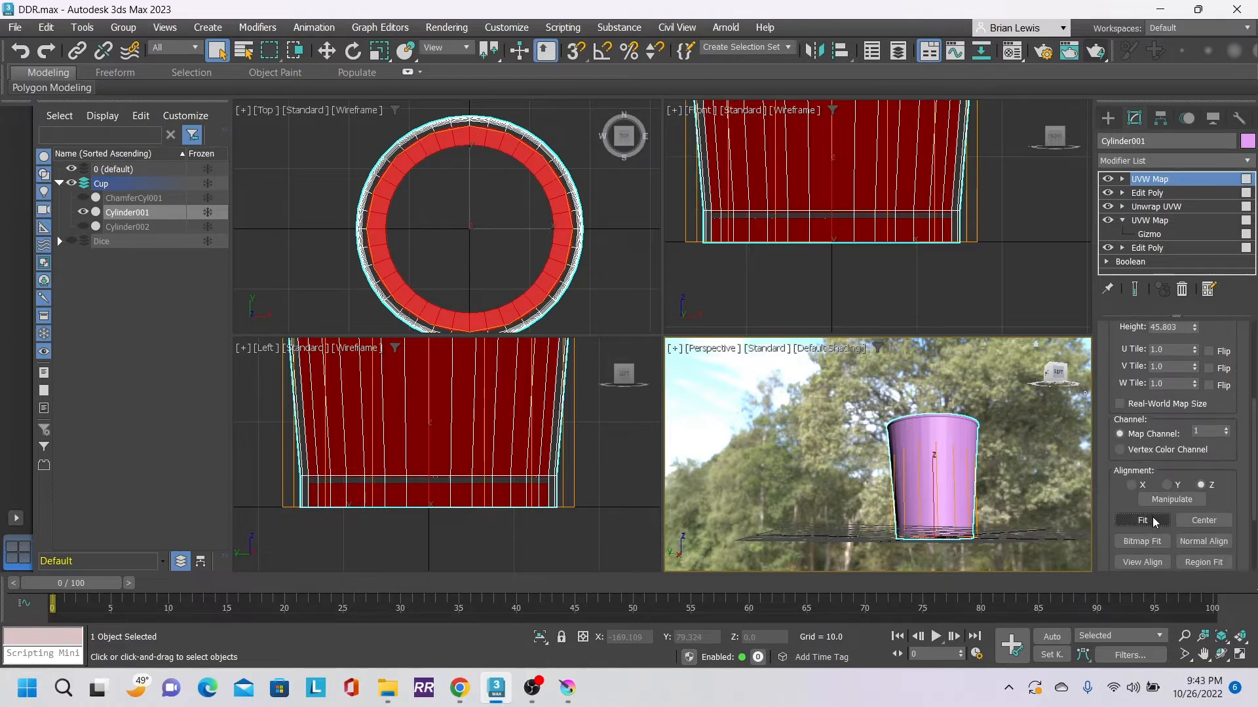
- Add an Unwrap UVW modifier above the cylindrical UVW Map
{"action": "left_click", "coordinate": [1248, 161]}
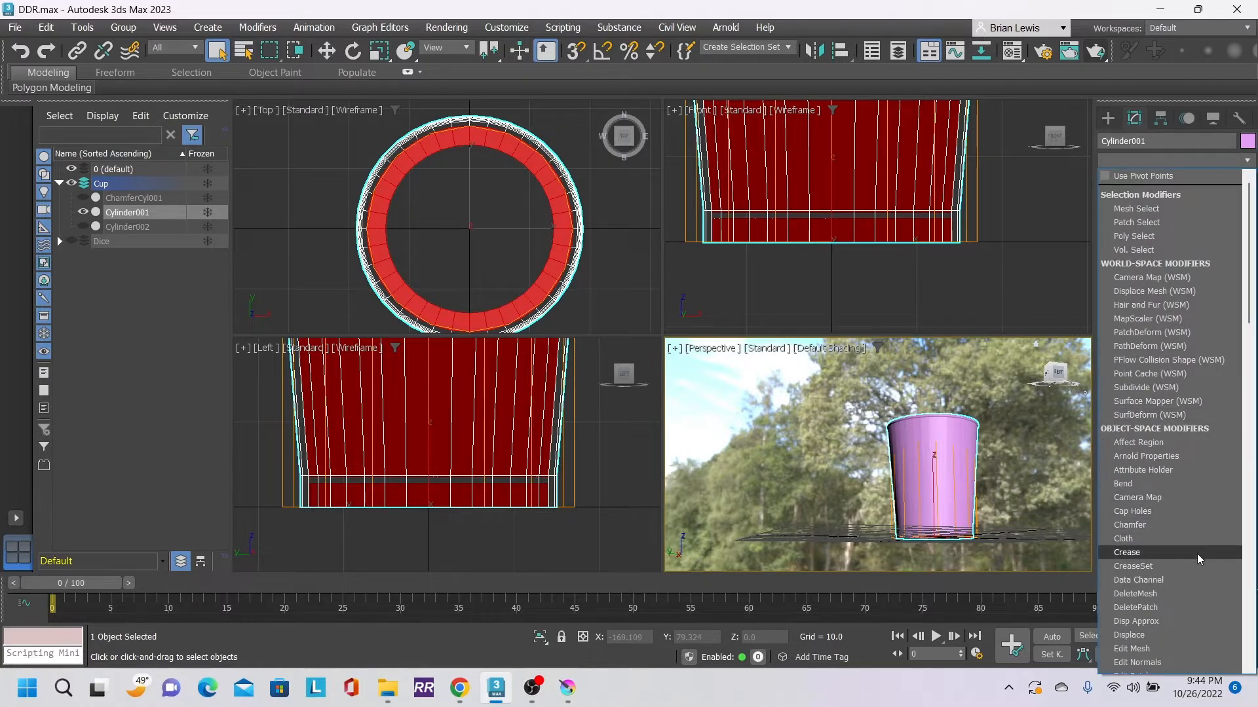
{"action": "scroll", "coordinate": [1197, 553], "scroll_direction": "down", "scroll_amount": 18}
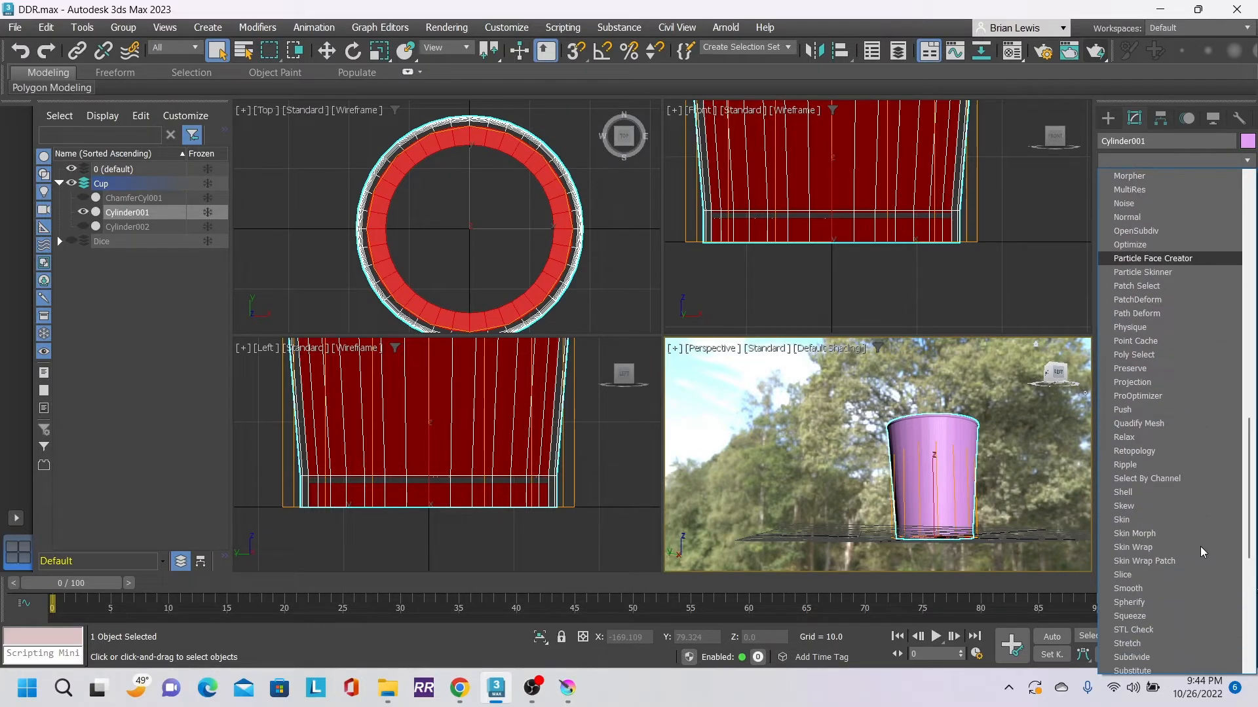
{"action": "scroll", "coordinate": [1200, 547], "scroll_direction": "down", "scroll_amount": 4}
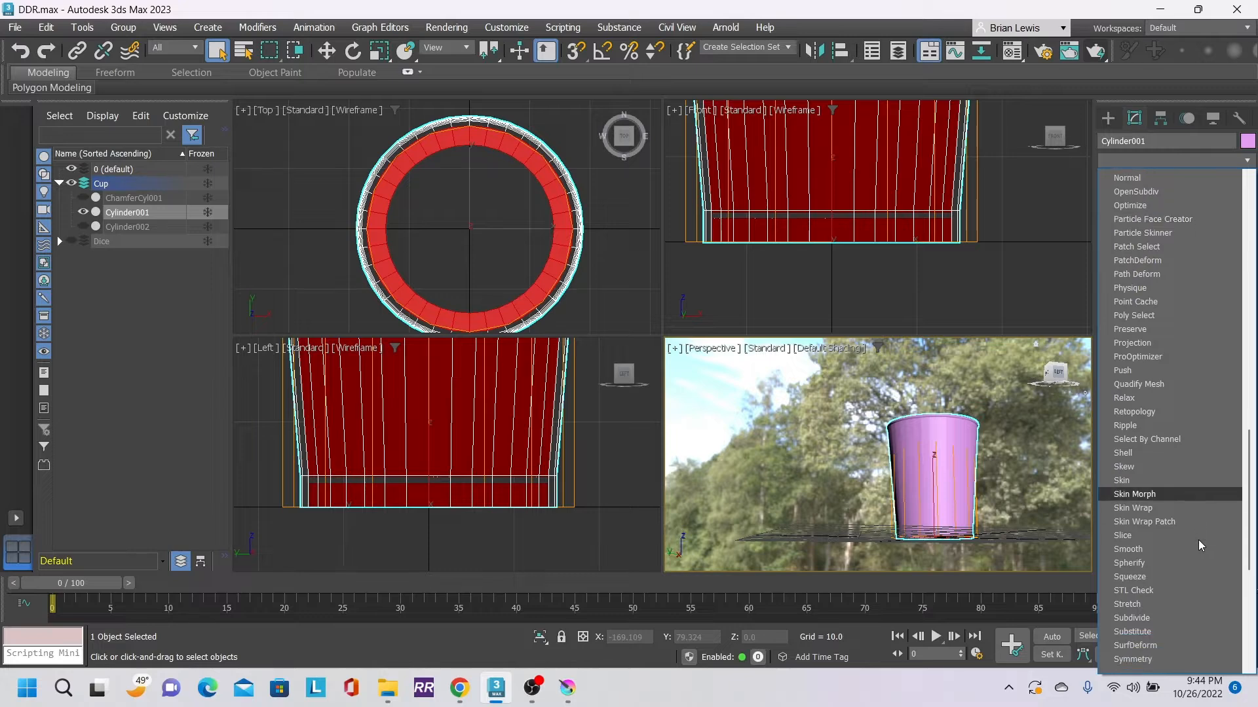
{"action": "scroll", "coordinate": [1197, 539], "scroll_direction": "down", "scroll_amount": 2}
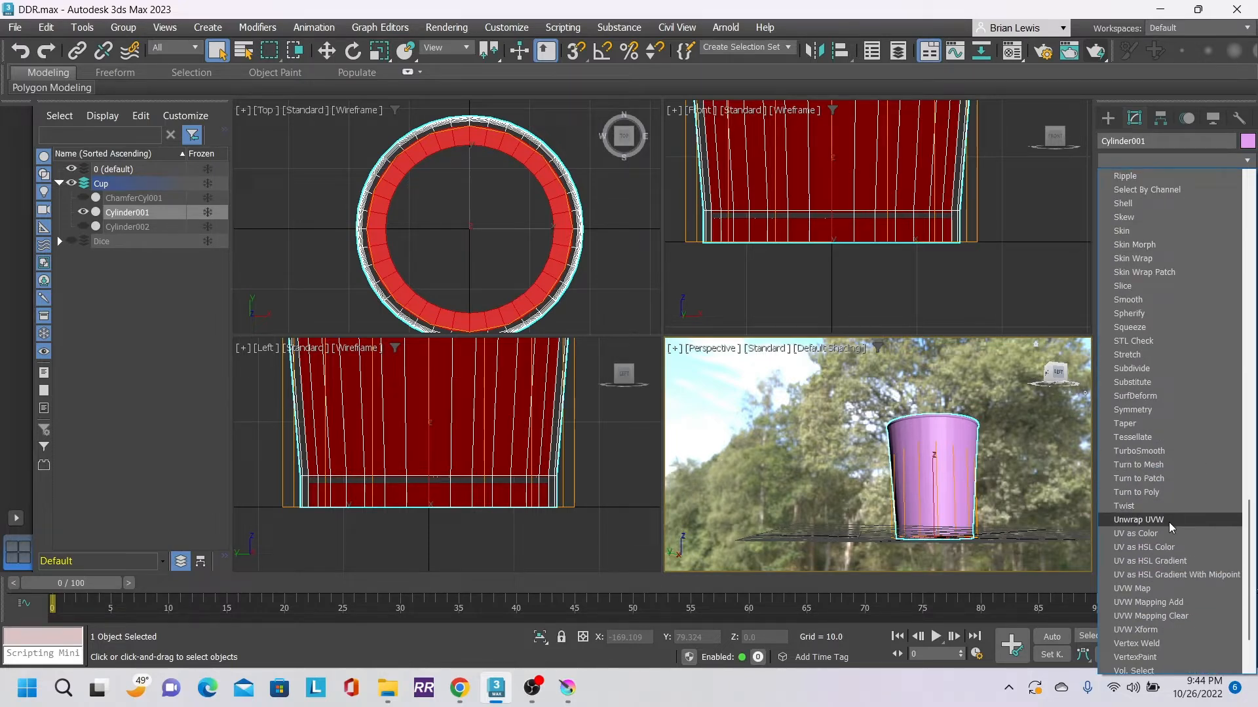
{"action": "left_click", "coordinate": [1169, 521]}
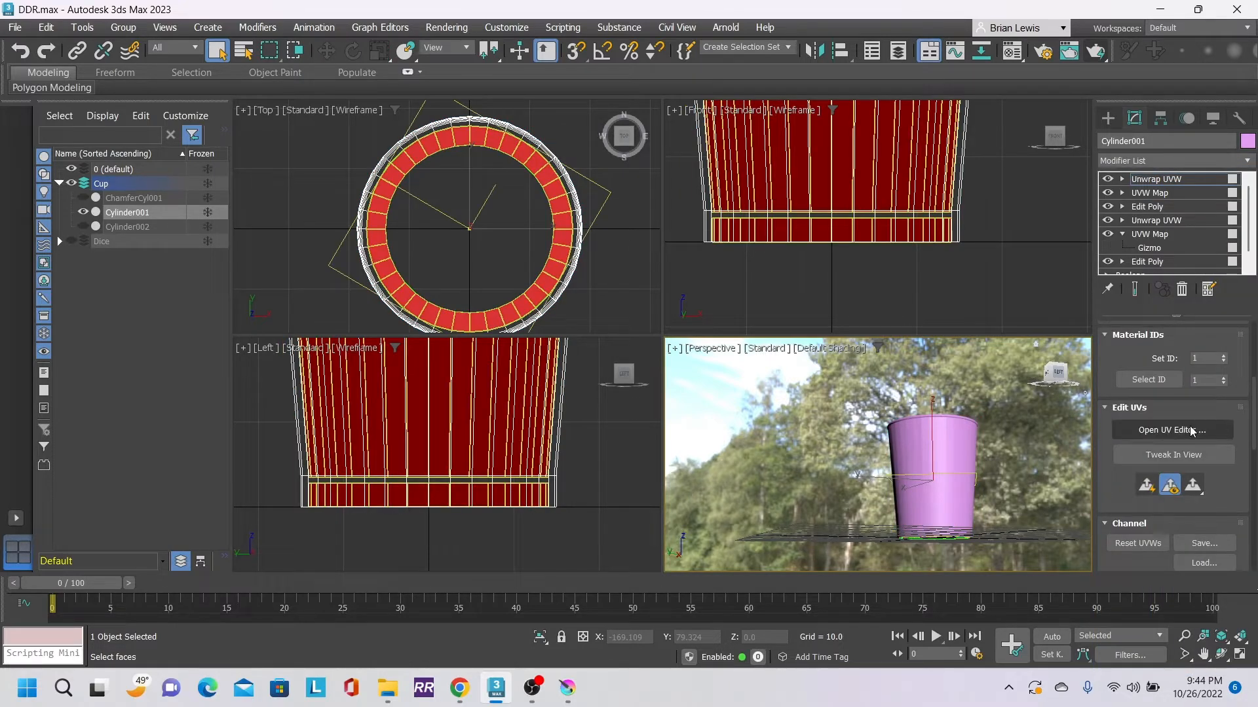
- In the UV editor, move the inner wall and base ring UVs off the checkered tile, down and to its right, and close the editor
{"action": "scroll", "coordinate": [486, 325], "scroll_direction": "down", "scroll_amount": 5}
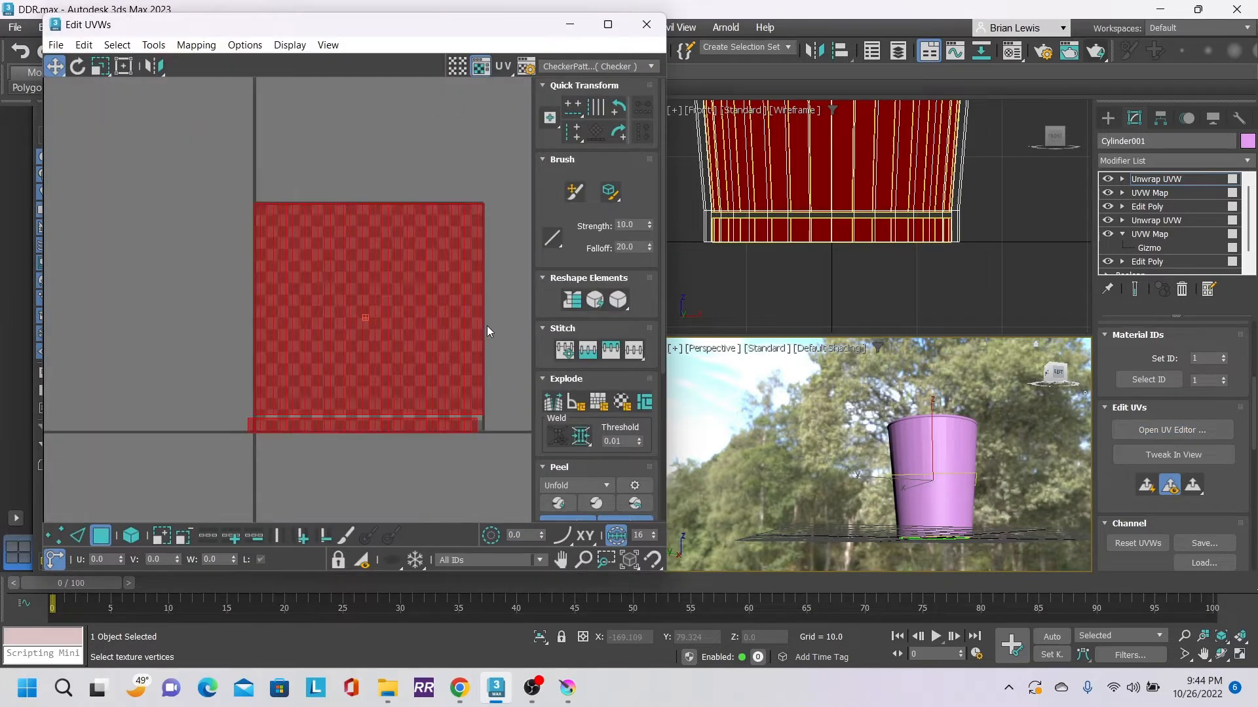
{"action": "middle_click_drag", "start_coordinate": [502, 351], "coordinate": [388, 331]}
{"action": "left_click_drag", "start_coordinate": [309, 298], "coordinate": [461, 370]}
{"action": "left_click_drag", "start_coordinate": [461, 390], "coordinate": [458, 379]}
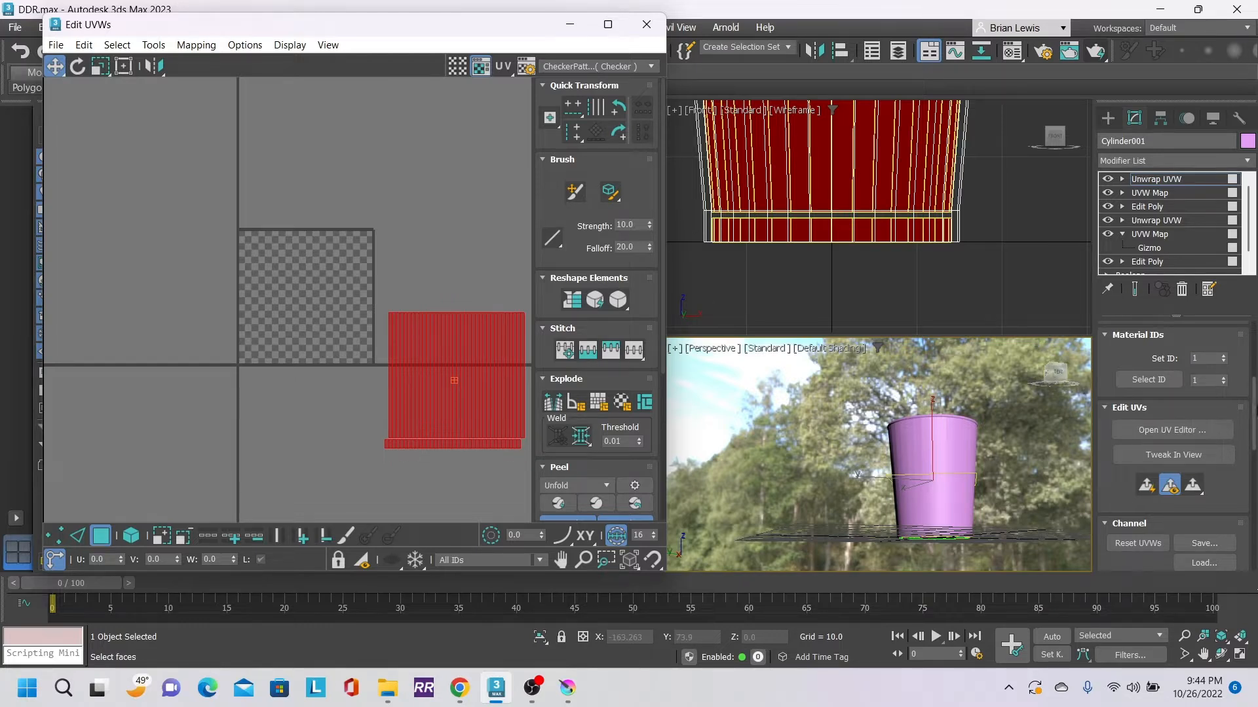
{"action": "scroll", "coordinate": [1238, 419], "scroll_direction": "up", "scroll_amount": 2}
{"action": "scroll", "coordinate": [1238, 419], "scroll_direction": "up", "scroll_amount": 5}
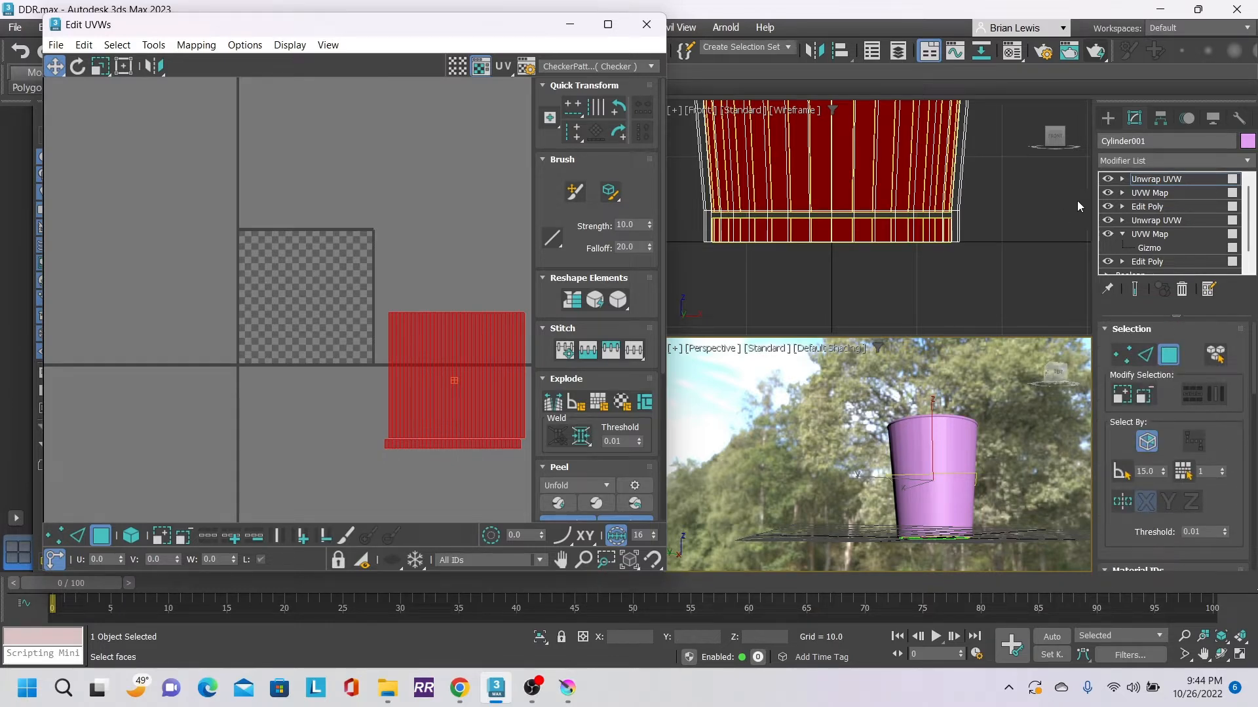
{"action": "left_click", "coordinate": [646, 24]}
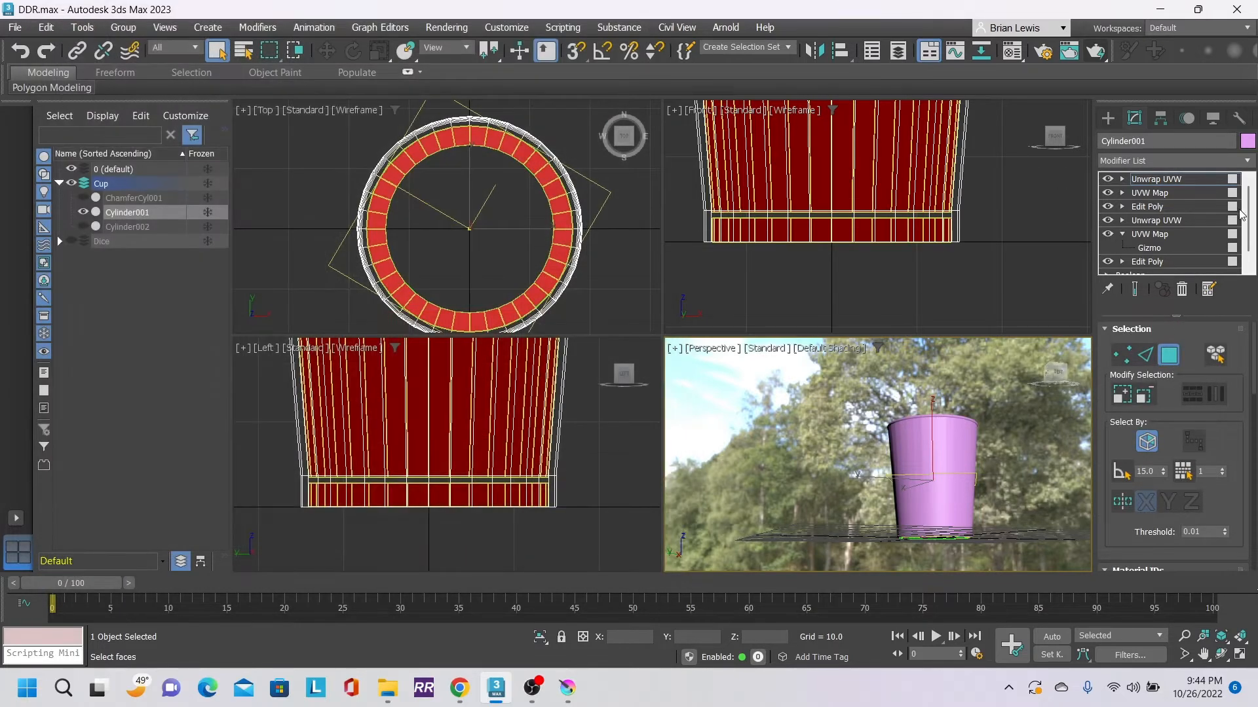
- Add an Edit Poly modifier above the latest Unwrap UVW and enter its polygon level
{"action": "left_click", "coordinate": [1246, 160]}
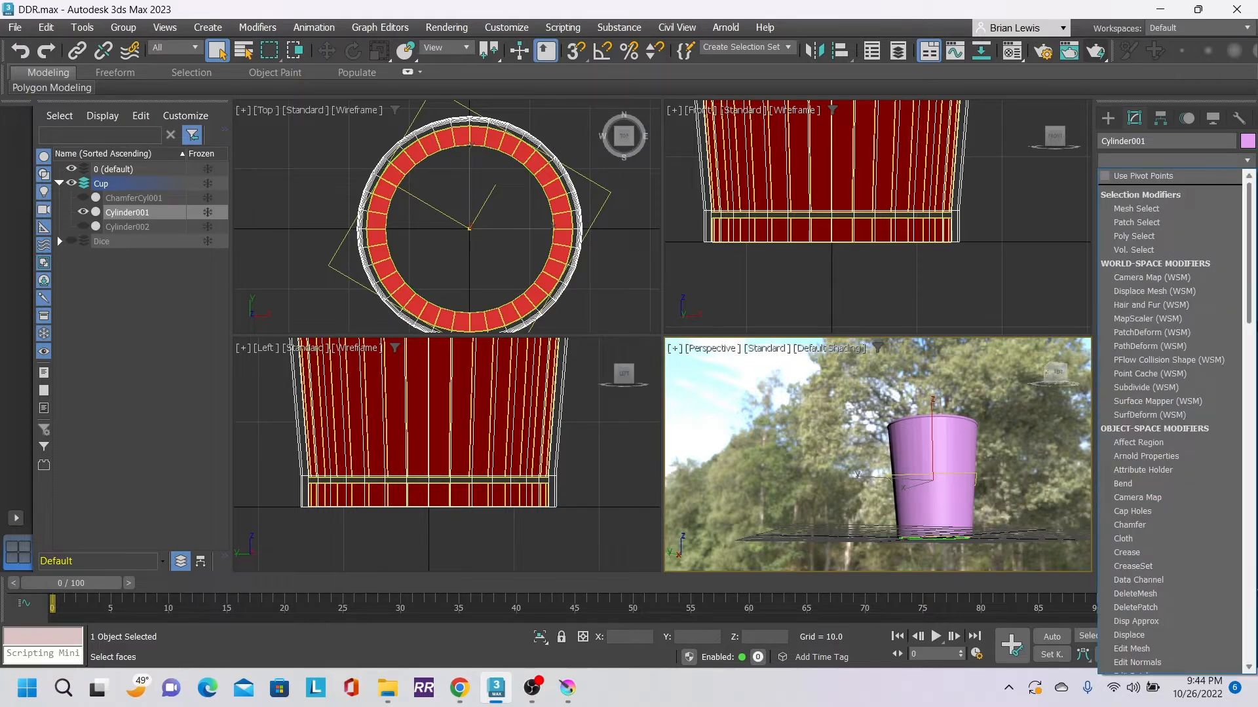
{"action": "scroll", "coordinate": [1203, 490], "scroll_direction": "down", "scroll_amount": 1}
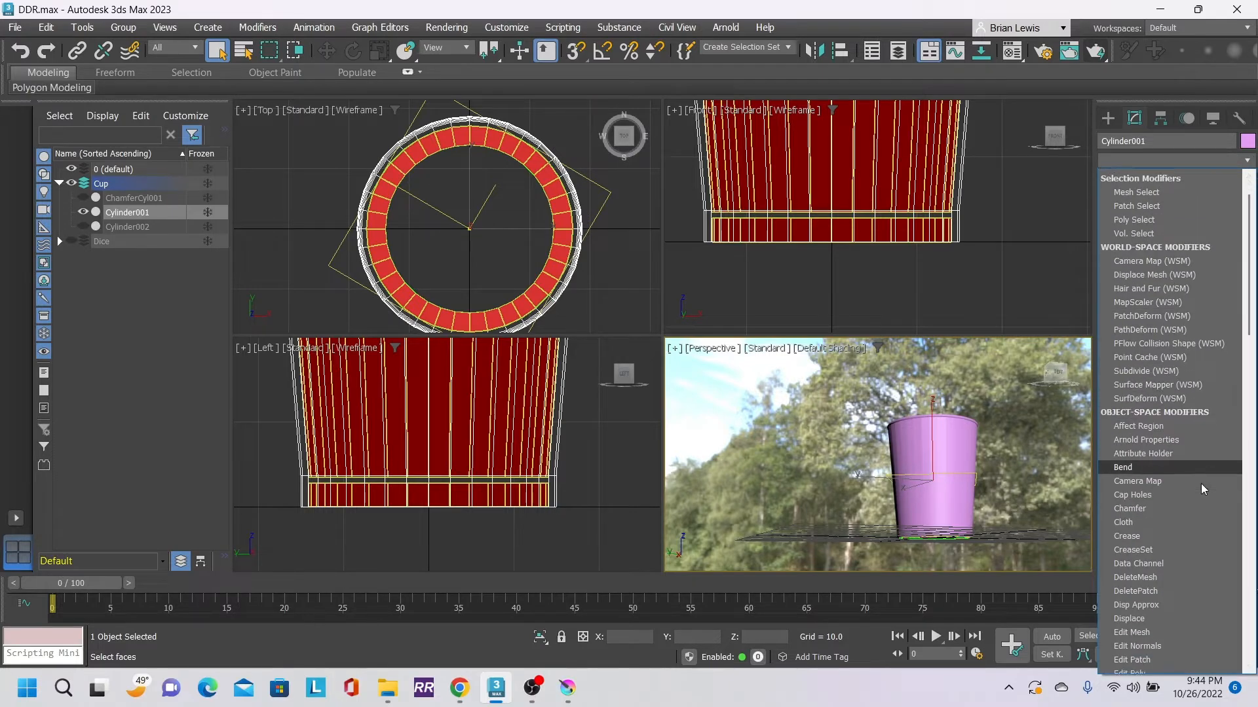
{"action": "scroll", "coordinate": [1203, 489], "scroll_direction": "down", "scroll_amount": 6}
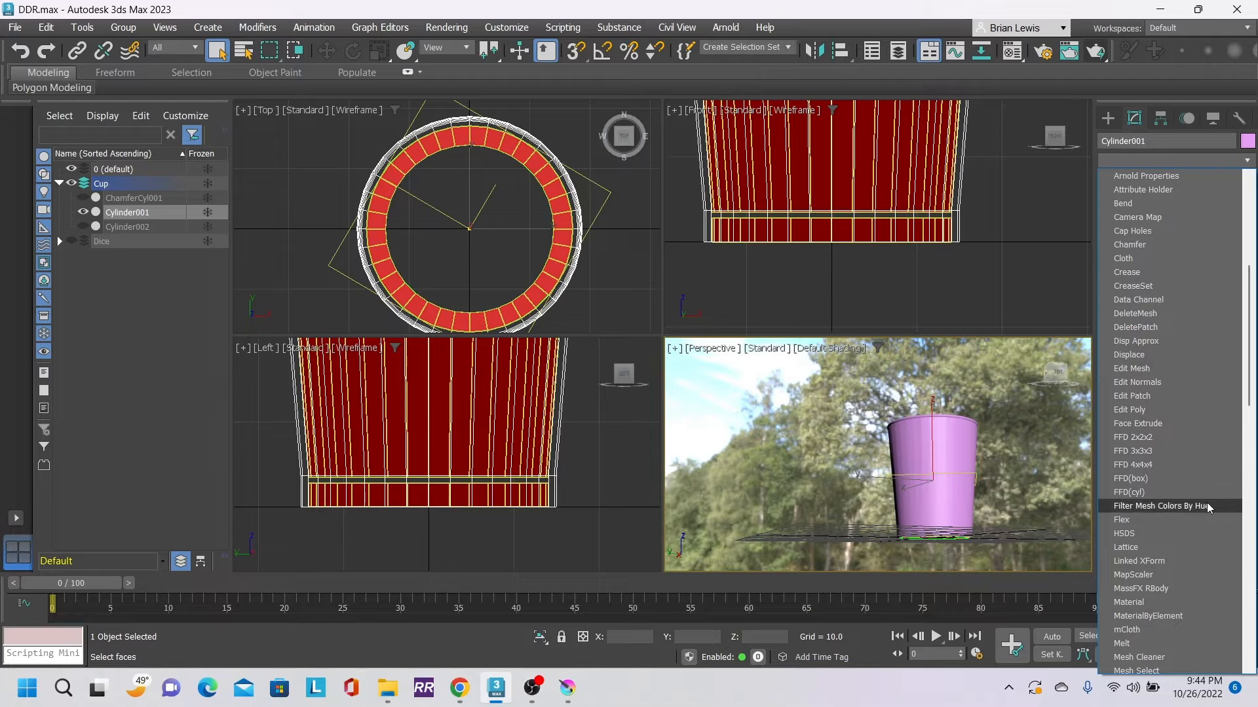
{"action": "left_click", "coordinate": [1132, 410]}
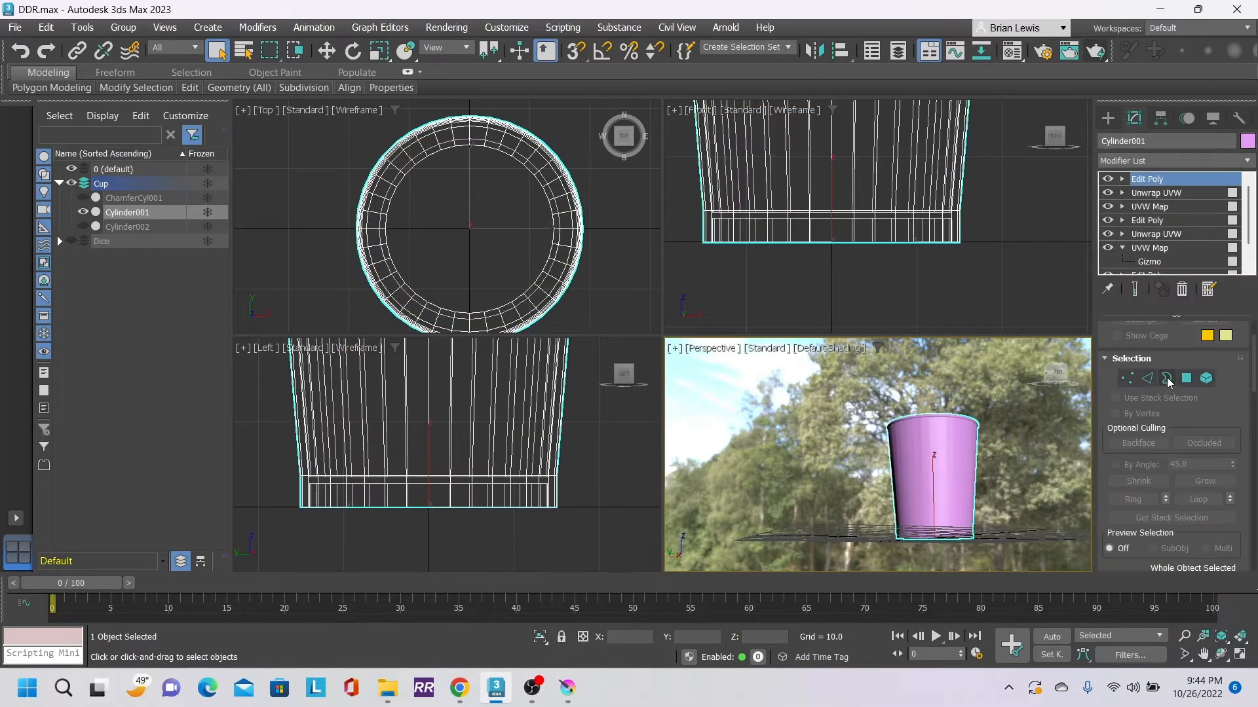
{"action": "left_click", "coordinate": [1188, 378]}
- Select only the flat ring of polygons on the cup's underside, leaving the walls and base band unselected
{"action": "key", "text": "ctrl+a"}
{"action": "right_click", "coordinate": [688, 284]}
{"action": "left_click_drag", "start_coordinate": [688, 284], "coordinate": [984, 240]}
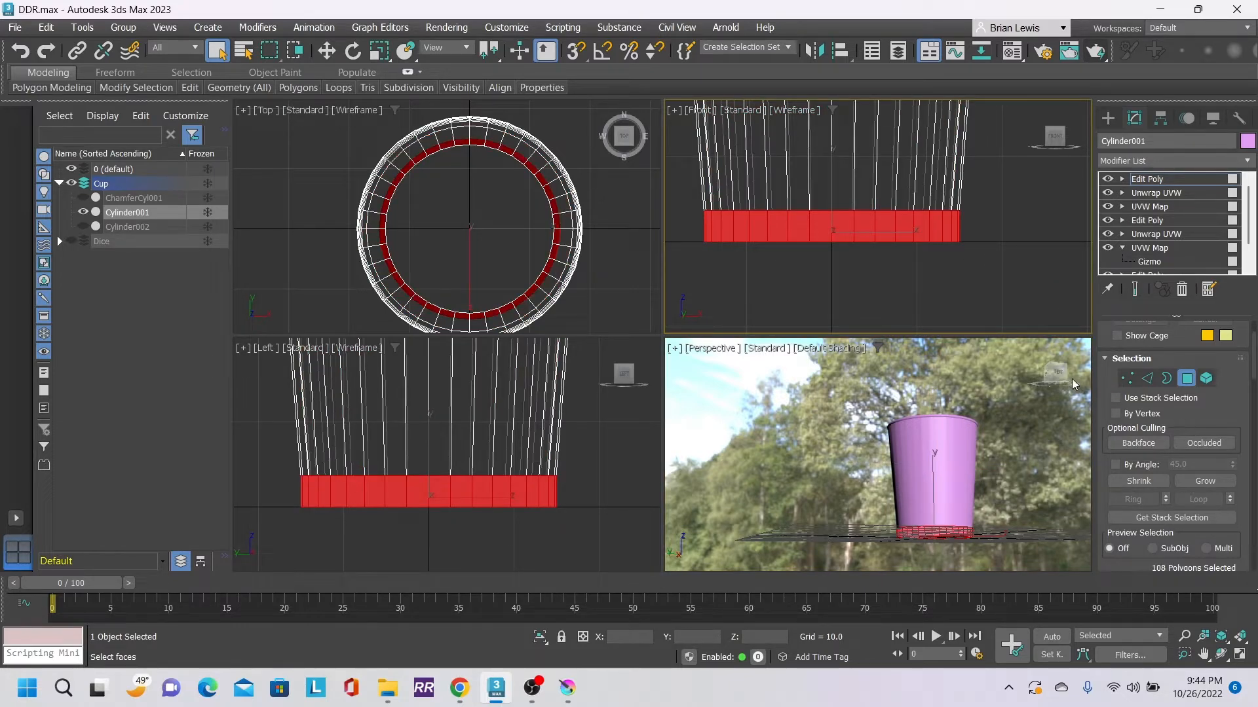
{"action": "left_click_drag", "start_coordinate": [687, 174], "coordinate": [1020, 235]}
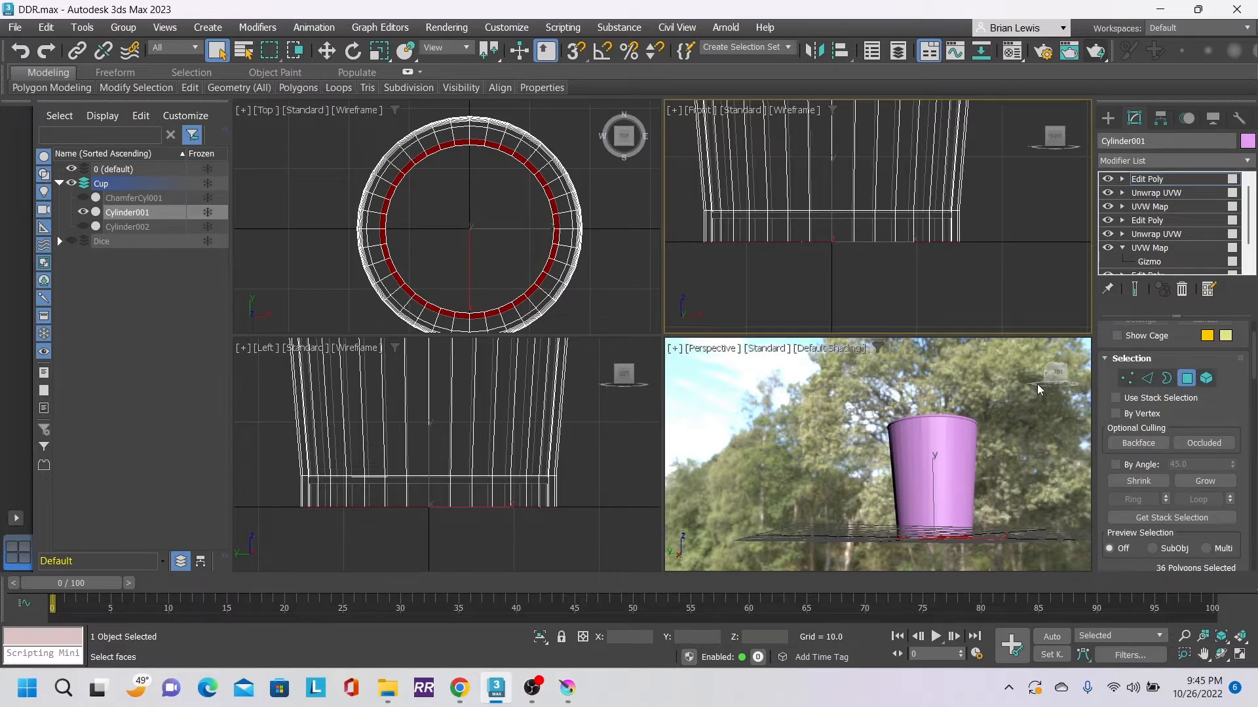
- Add the rounded rim polygons at the cup's mouth to the selection, excluding the inner and outer walls
{"action": "mouse_move", "coordinate": [1057, 369]}
{"action": "left_mouse_down"}
{"action": "mouse_move", "coordinate": [1084, 296]}
{"action": "mouse_move", "coordinate": [1055, 211]}
{"action": "mouse_move", "coordinate": [1041, 419]}
{"action": "mouse_move", "coordinate": [1048, 311]}
{"action": "mouse_move", "coordinate": [1030, 359]}
{"action": "mouse_move", "coordinate": [1055, 367]}
{"action": "left_mouse_up"}
{"action": "middle_click_drag", "start_coordinate": [1069, 469], "coordinate": [1025, 433]}
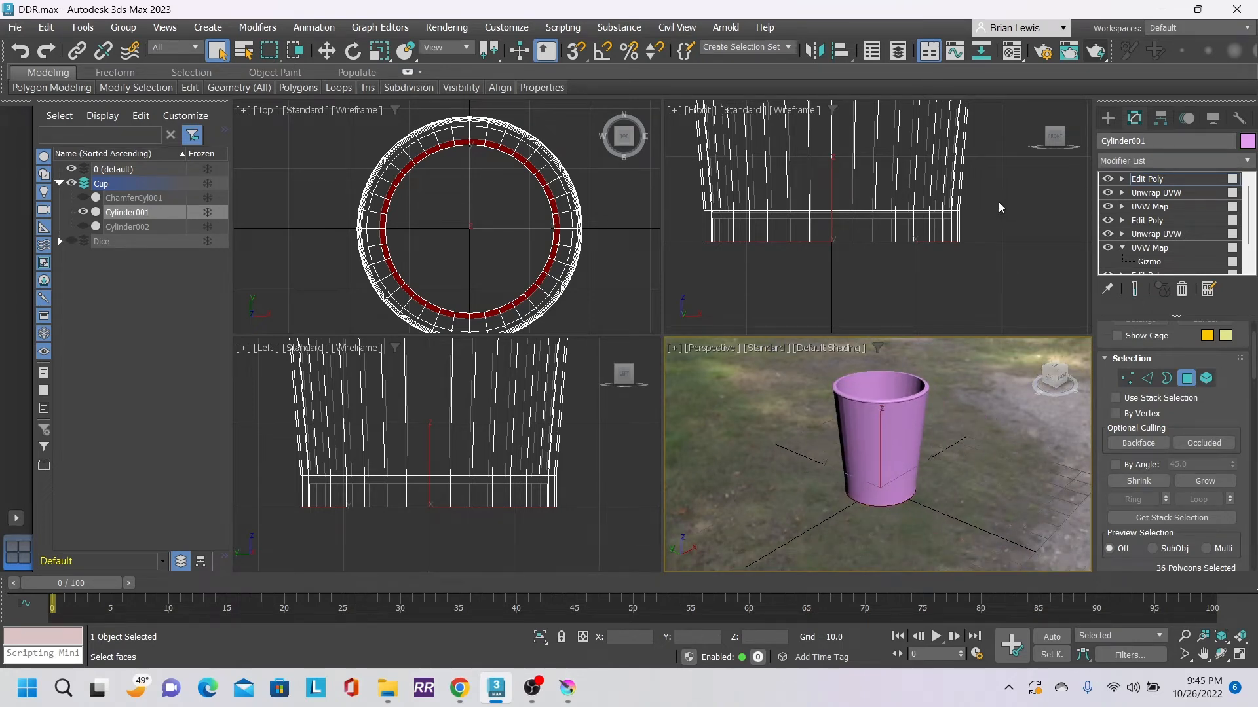
{"action": "scroll", "coordinate": [977, 183], "scroll_direction": "down", "scroll_amount": 3}
{"action": "middle_click_drag", "start_coordinate": [979, 168], "coordinate": [971, 357]}
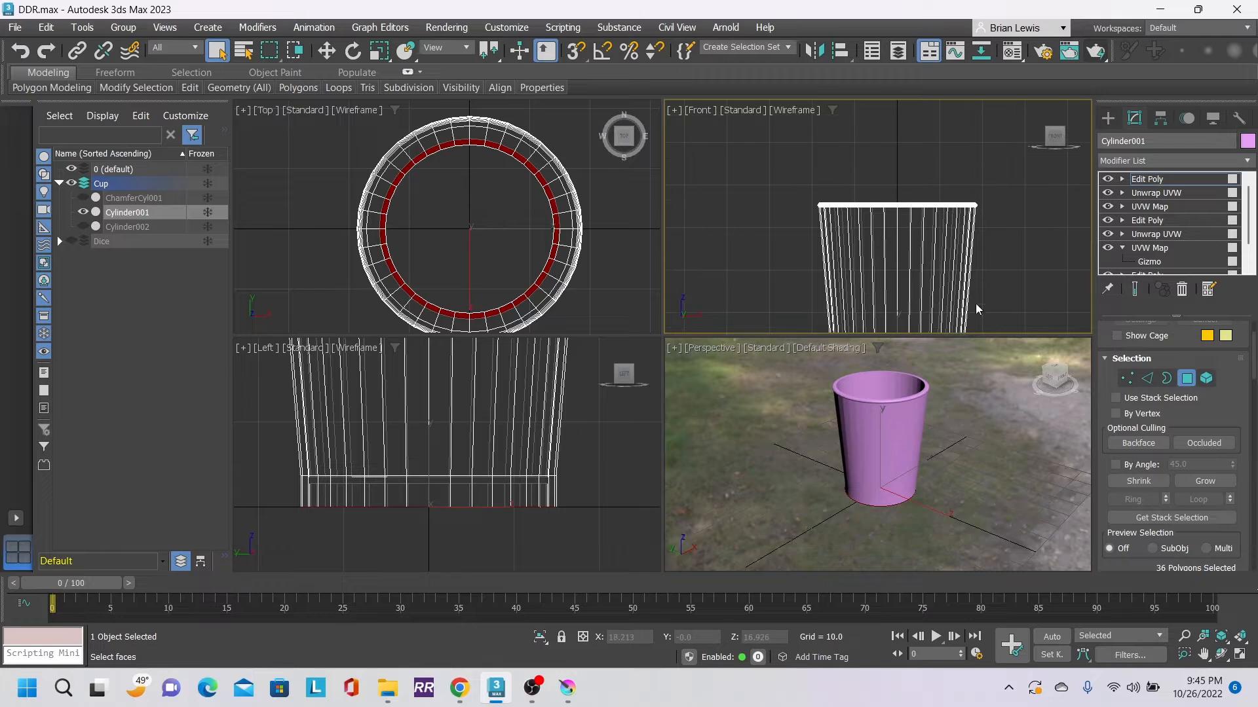
{"action": "scroll", "coordinate": [949, 245], "scroll_direction": "up", "scroll_amount": 2}
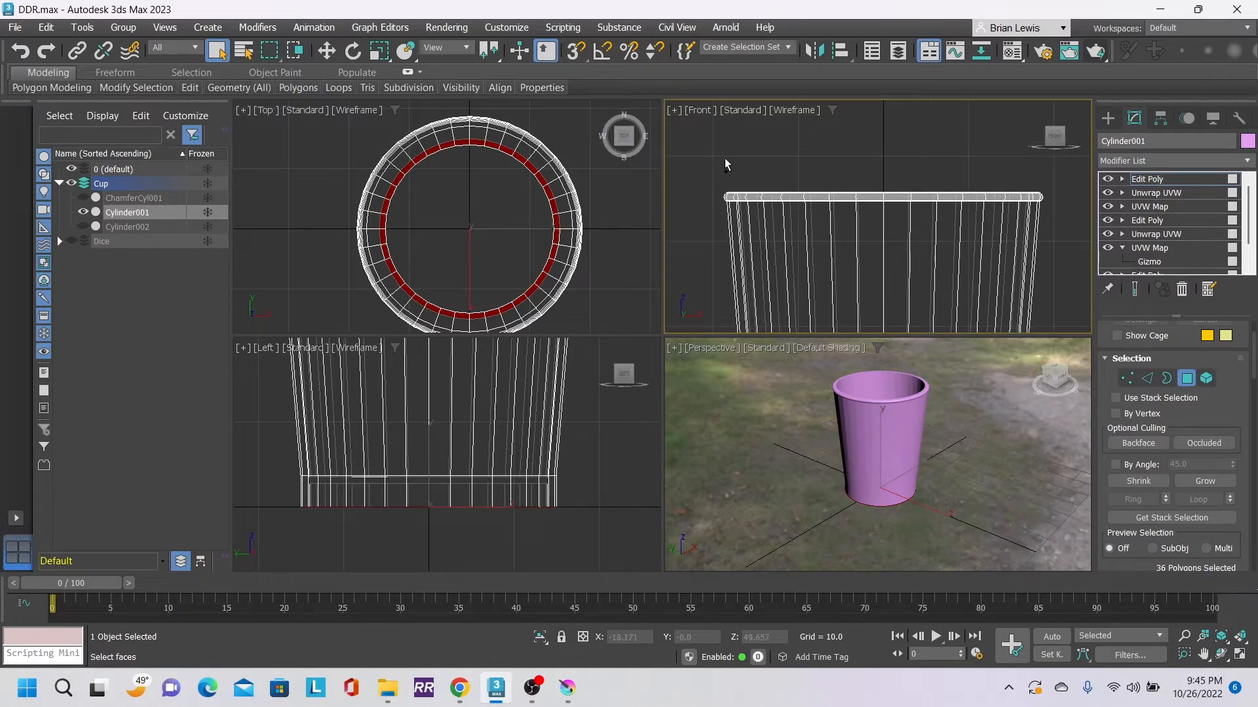
{"action": "left_click_drag", "start_coordinate": [705, 158], "coordinate": [1063, 226]}
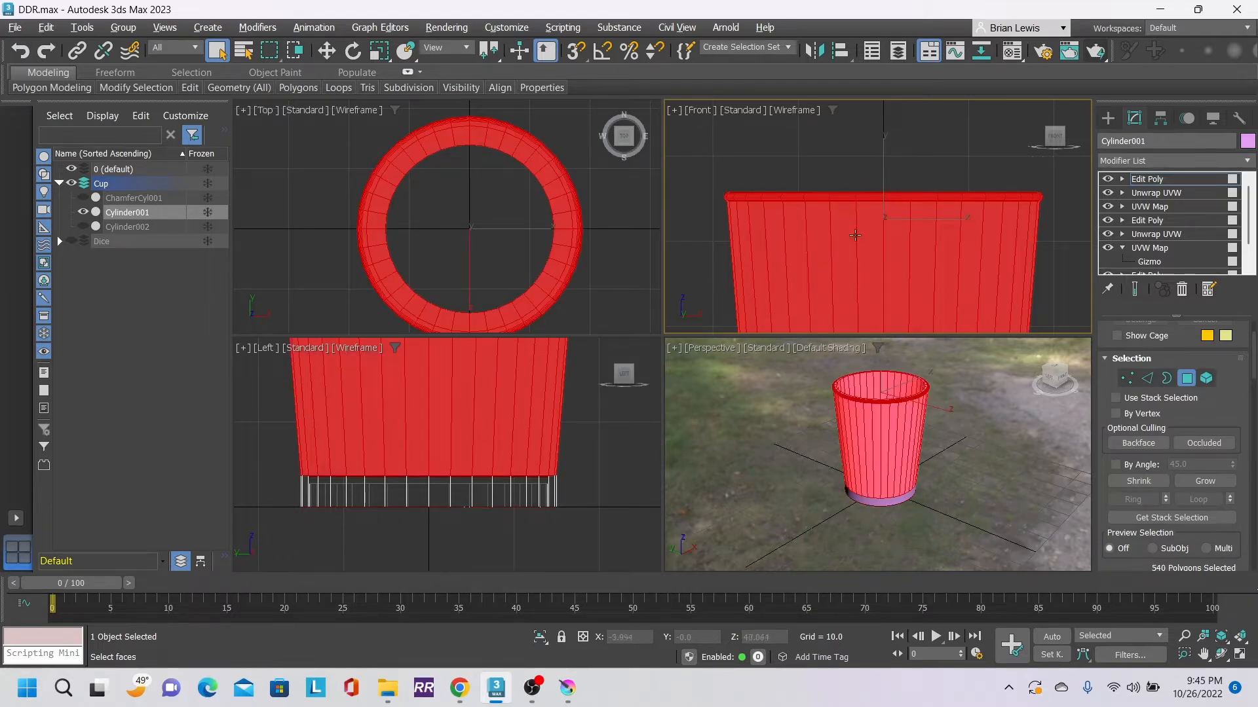
{"action": "left_click_drag", "start_coordinate": [702, 236], "coordinate": [1055, 246]}
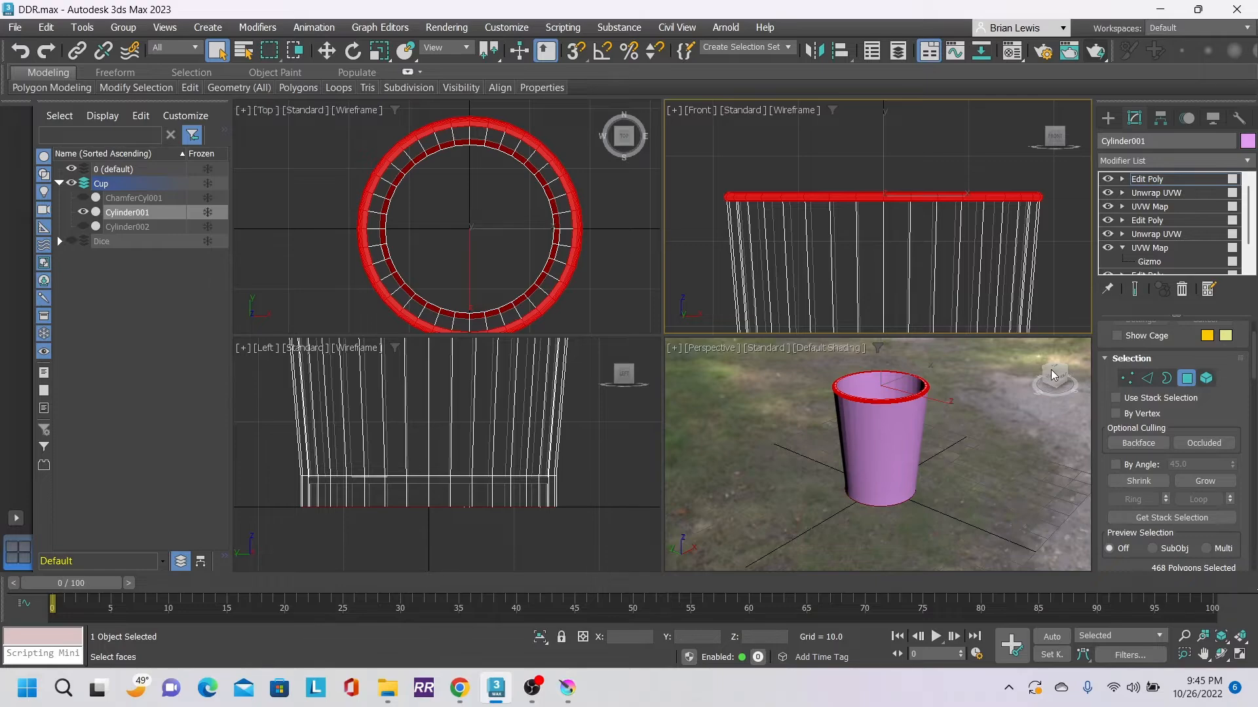
{"action": "mouse_move", "coordinate": [1051, 372]}
{"action": "left_mouse_down"}
{"action": "mouse_move", "coordinate": [1048, 285]}
{"action": "mouse_move", "coordinate": [1051, 346]}
{"action": "mouse_move", "coordinate": [1074, 393]}
{"action": "mouse_move", "coordinate": [1072, 314]}
{"action": "mouse_move", "coordinate": [1082, 369]}
{"action": "mouse_move", "coordinate": [1062, 346]}
{"action": "mouse_move", "coordinate": [1052, 364]}
{"action": "left_mouse_up"}
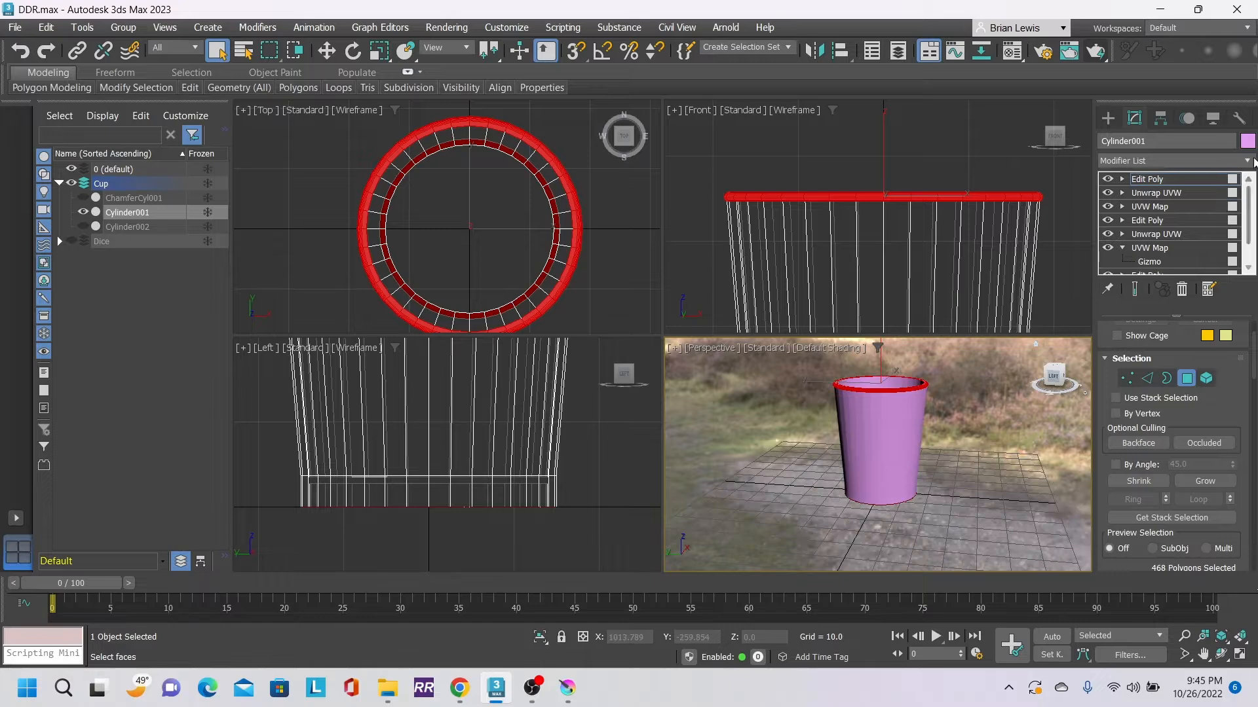
- Add an Unwrap UVW modifier for the selected rim and underside polygons and open its UV editor
{"action": "left_click", "coordinate": [1245, 160]}
{"action": "left_click_drag", "start_coordinate": [1256, 257], "coordinate": [1256, 475]}
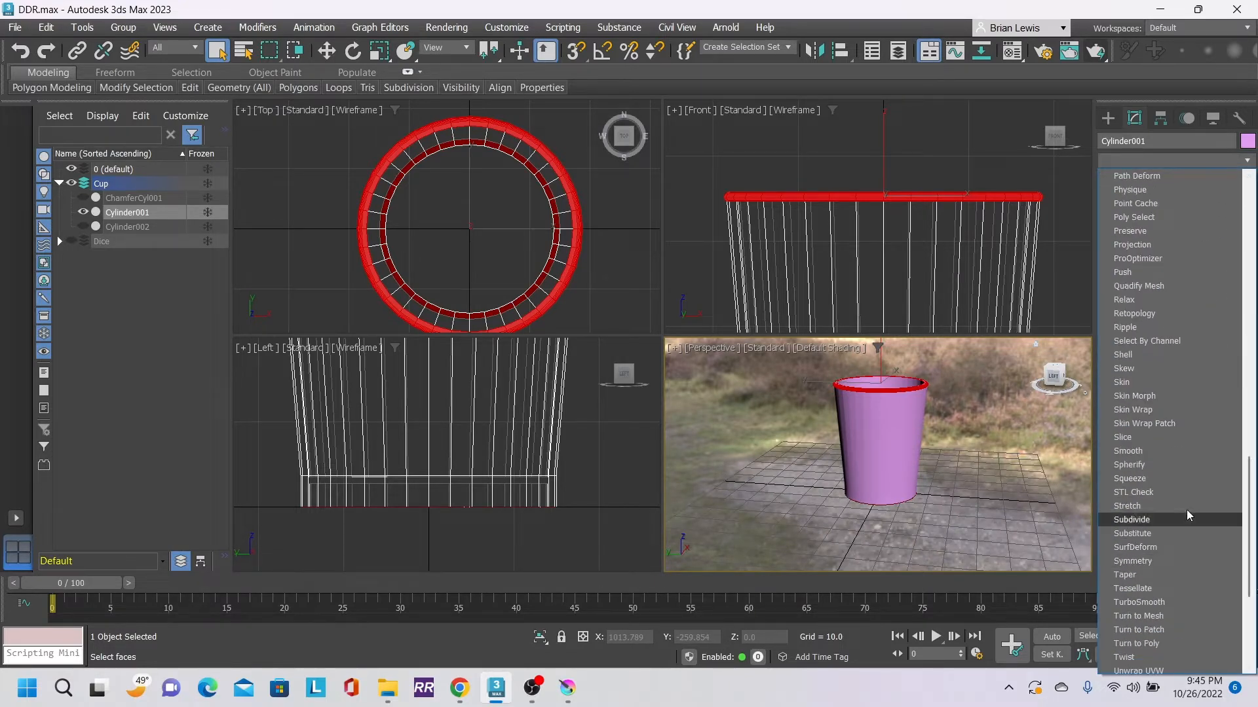
{"action": "scroll", "coordinate": [1185, 484], "scroll_direction": "down", "scroll_amount": 5}
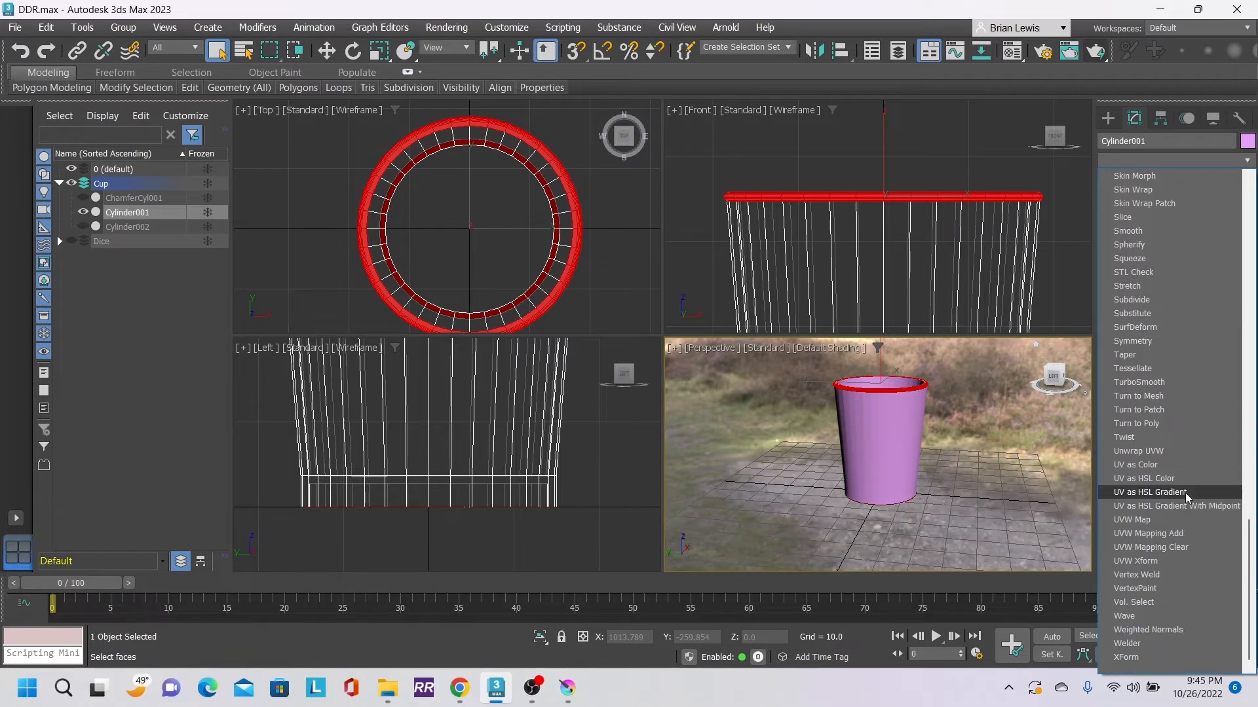
{"action": "left_click", "coordinate": [1140, 451]}
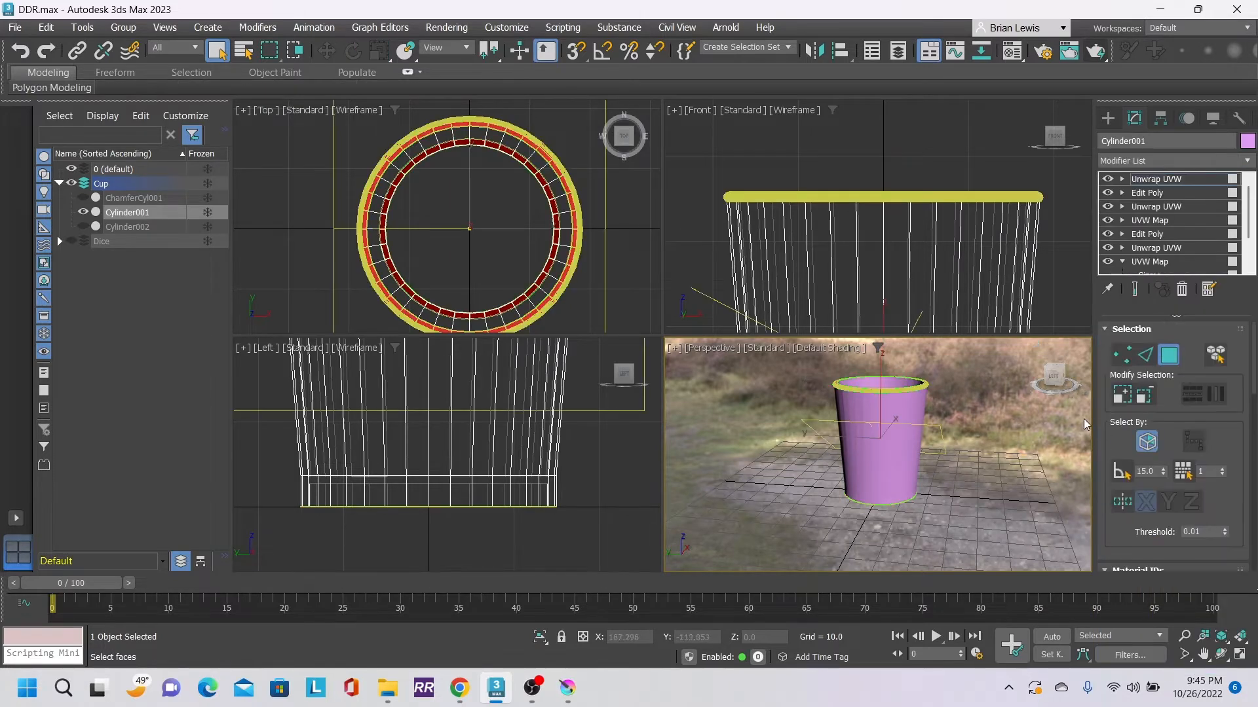
{"action": "scroll", "coordinate": [1176, 442], "scroll_direction": "down", "scroll_amount": 2}
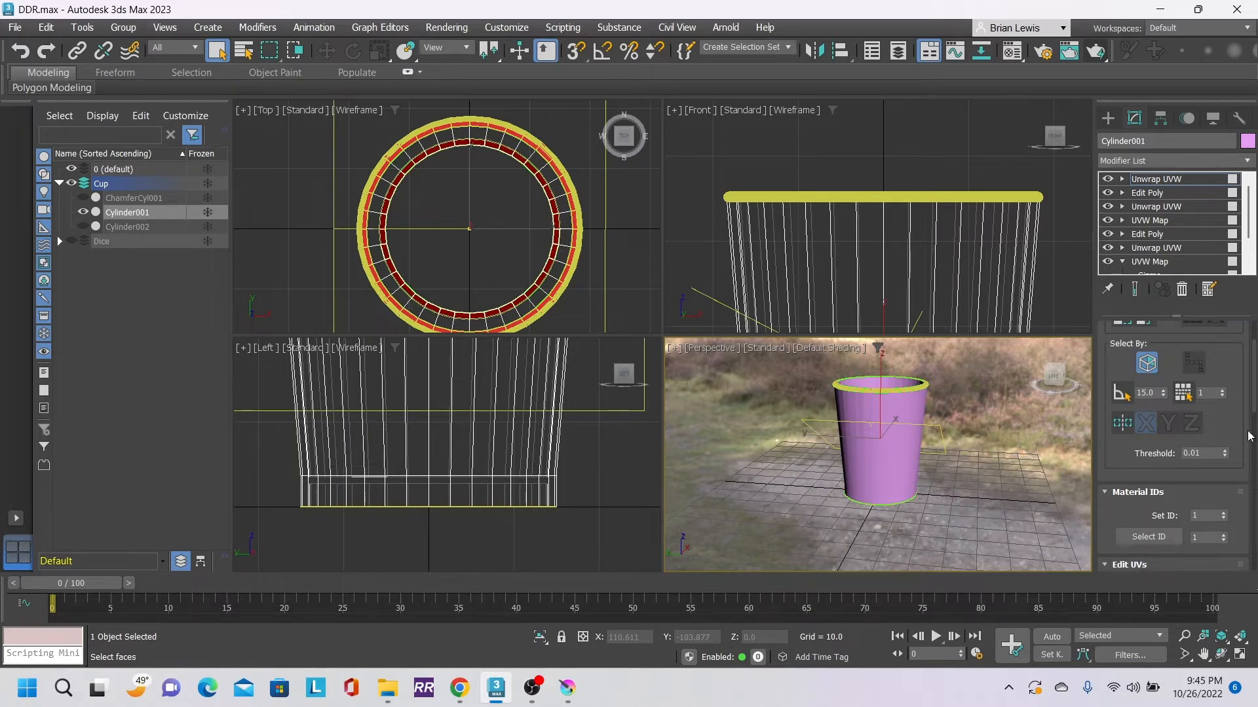
{"action": "scroll", "coordinate": [1195, 462], "scroll_direction": "down", "scroll_amount": 2}
{"action": "left_click", "coordinate": [1179, 509]}
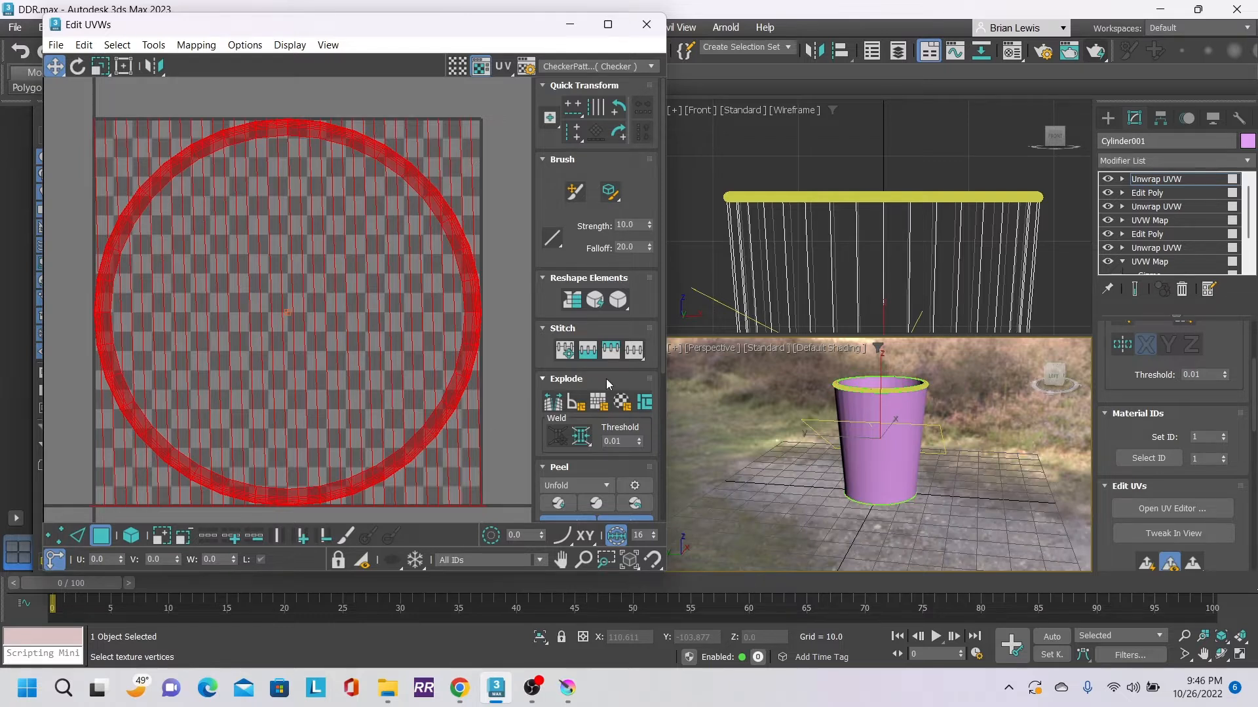
- Set the peel method to LSCM and apply Peel Mode to the rim and underside UVs
{"action": "left_click", "coordinate": [588, 486]}
{"action": "left_click", "coordinate": [576, 519]}
{"action": "left_click", "coordinate": [604, 506]}
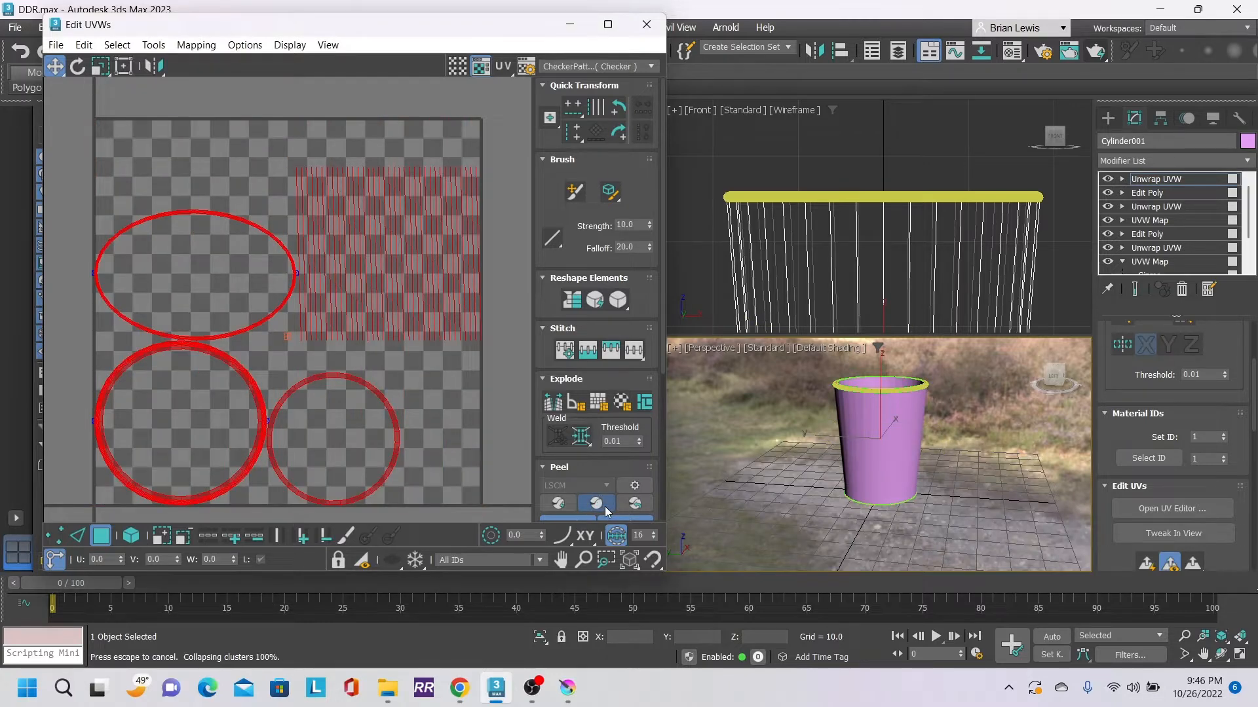
{"action": "left_click", "coordinate": [595, 506]}
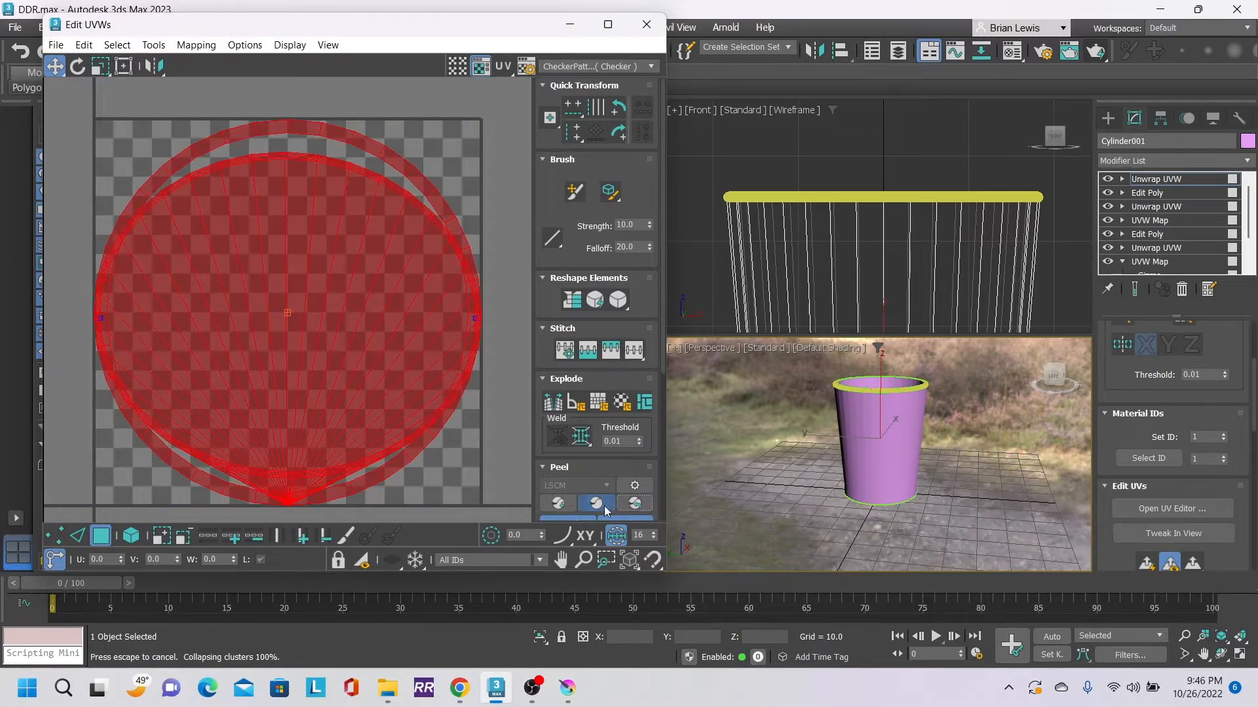
{"action": "left_click", "coordinate": [595, 506]}
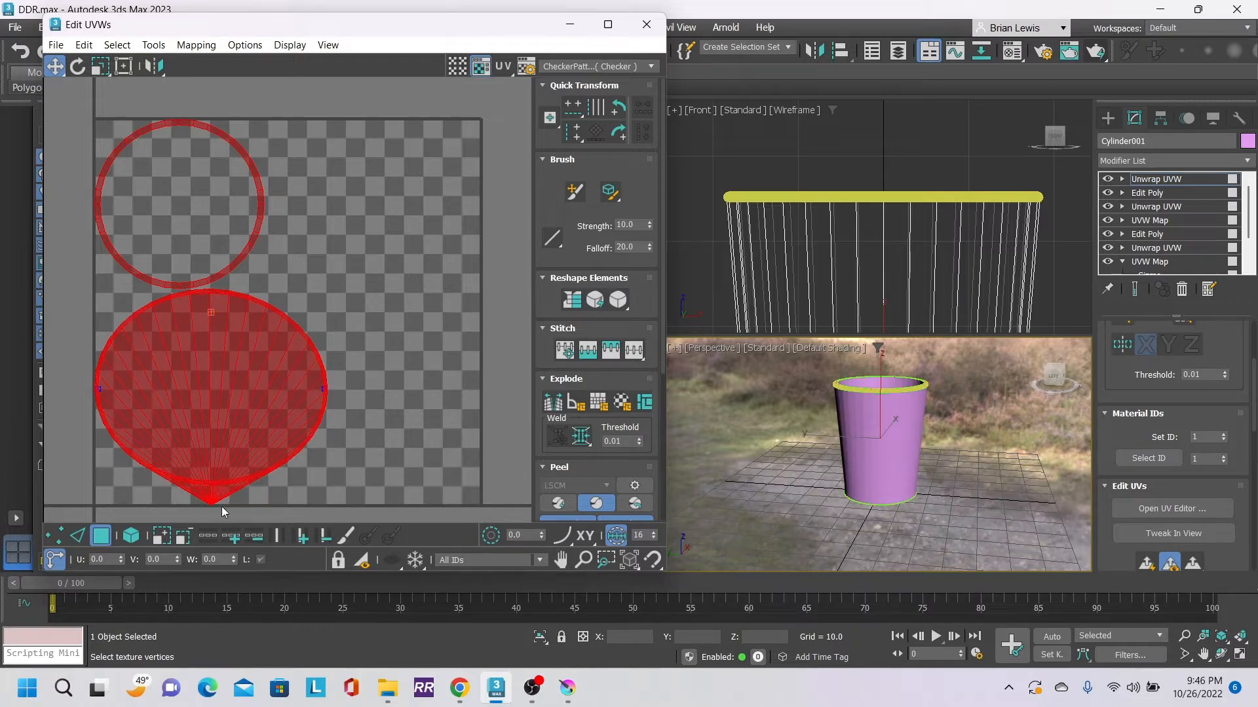
- Move the vertex at the lower tip of the fan-shaped UV cluster to the cluster's centre
{"action": "left_click", "coordinate": [54, 536]}
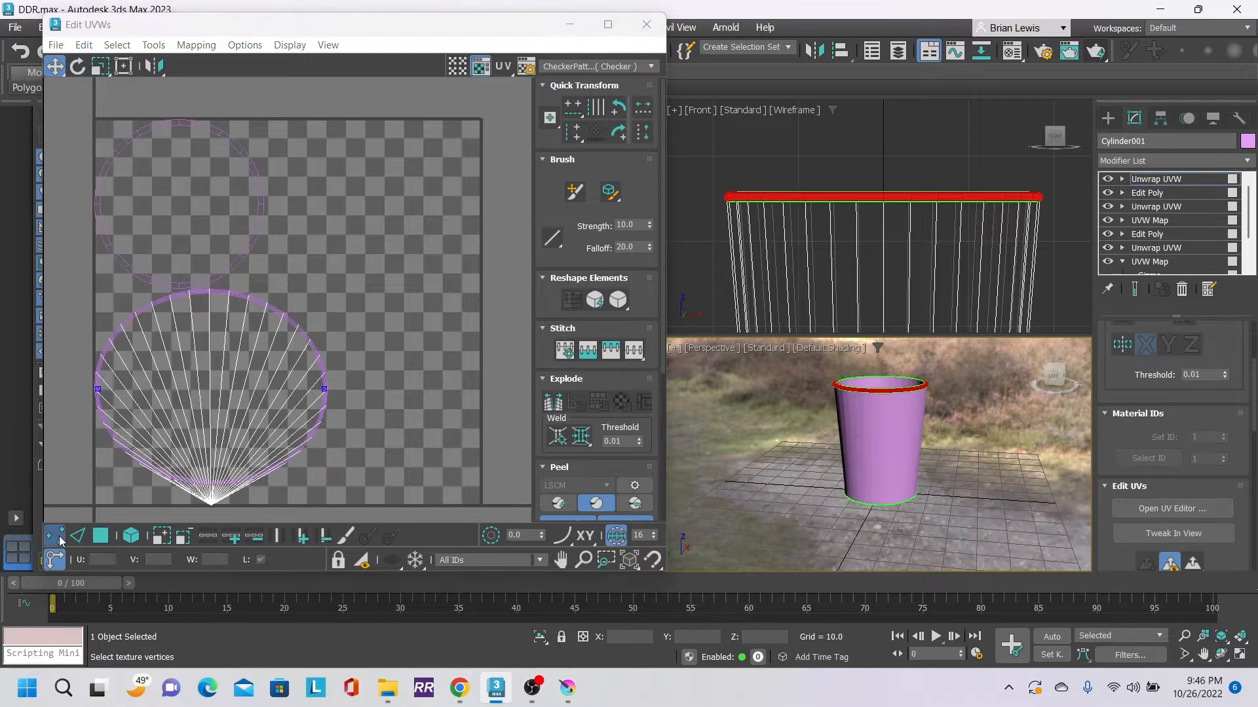
{"action": "left_click", "coordinate": [211, 503]}
{"action": "left_click_drag", "start_coordinate": [212, 504], "coordinate": [210, 384]}
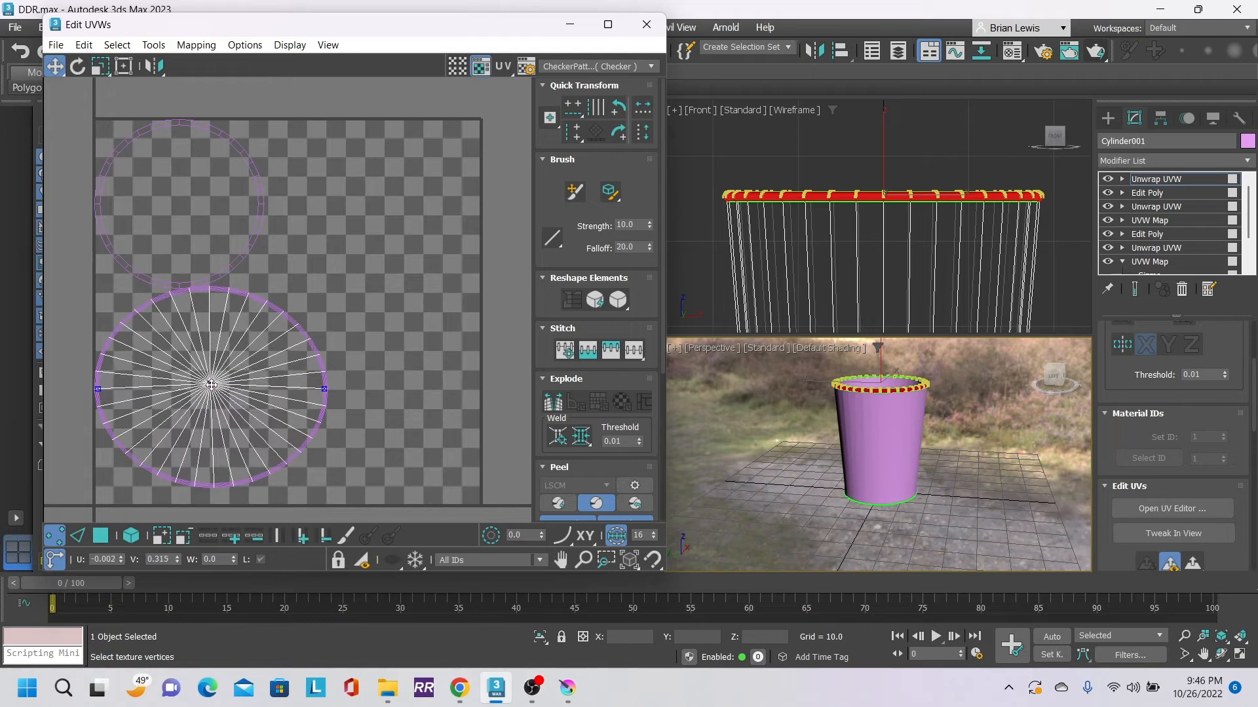
{"action": "scroll", "coordinate": [884, 378], "scroll_direction": "up", "scroll_amount": 8}
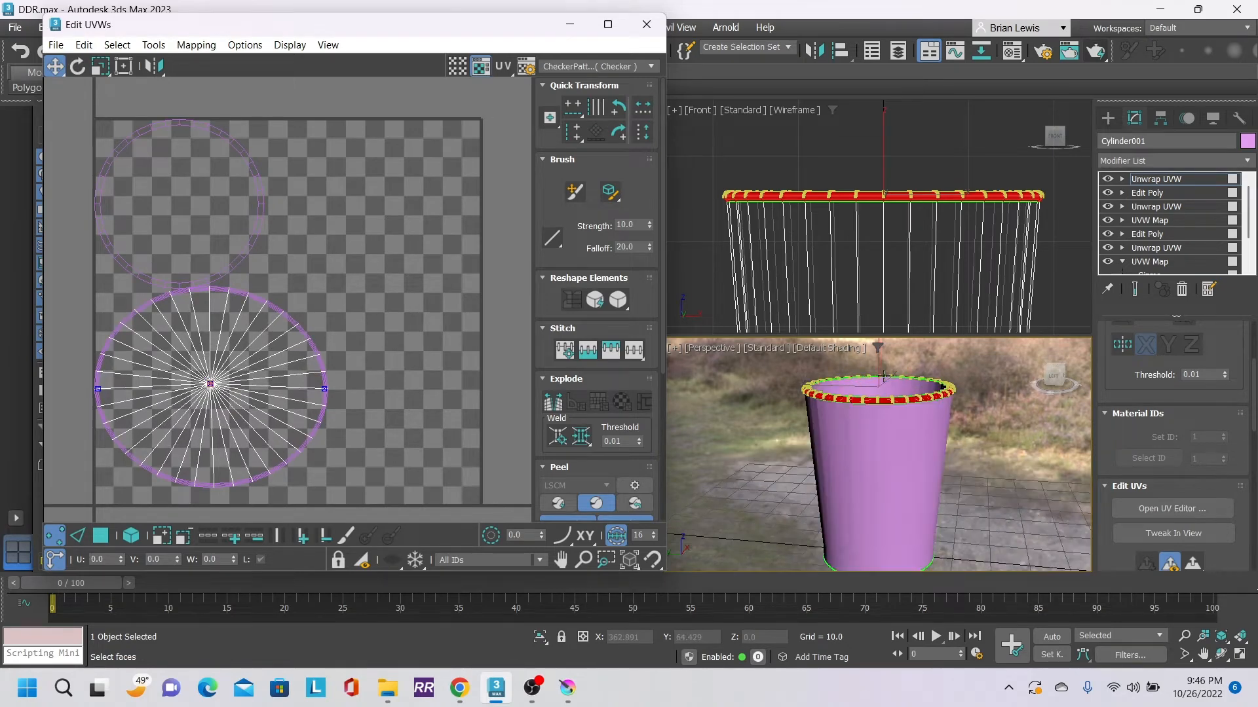
{"action": "scroll", "coordinate": [883, 378], "scroll_direction": "down", "scroll_amount": 10}
{"action": "mouse_move", "coordinate": [1051, 376]}
{"action": "left_mouse_down"}
{"action": "mouse_move", "coordinate": [1061, 321]}
{"action": "mouse_move", "coordinate": [1053, 377]}
{"action": "left_mouse_up"}
{"action": "scroll", "coordinate": [880, 384], "scroll_direction": "up", "scroll_amount": 8}
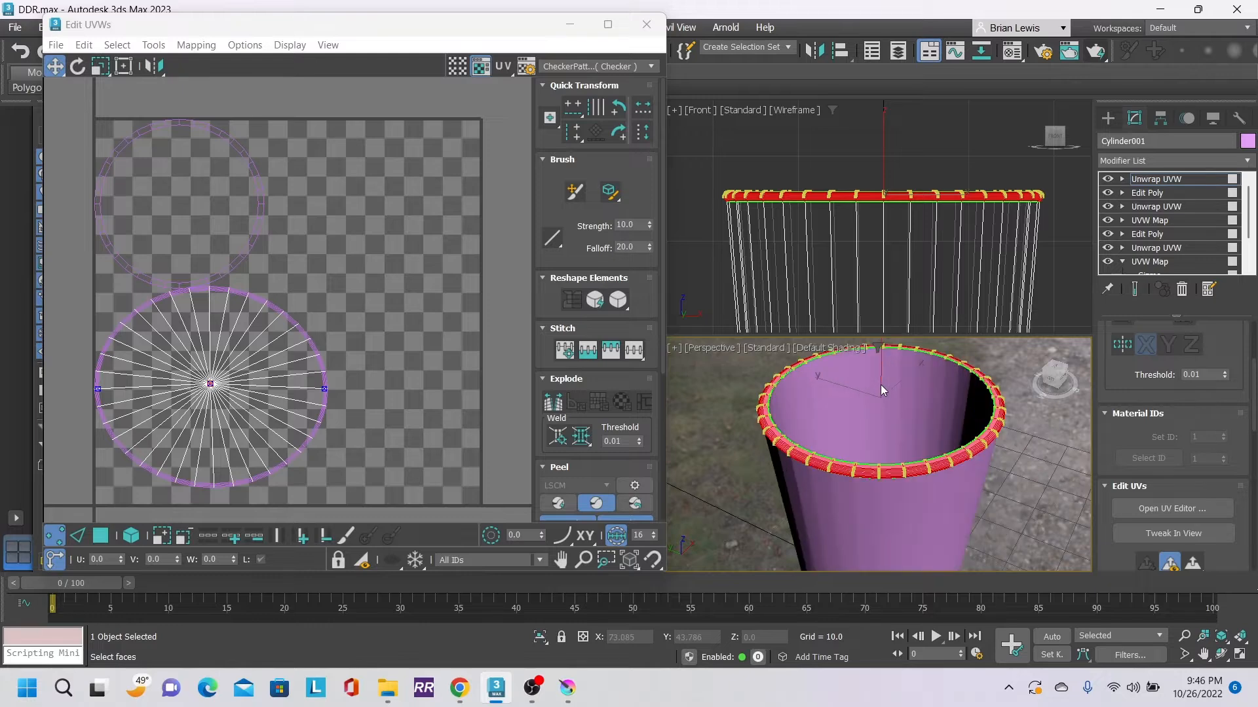
{"action": "middle_click_drag", "start_coordinate": [887, 403], "coordinate": [913, 449]}
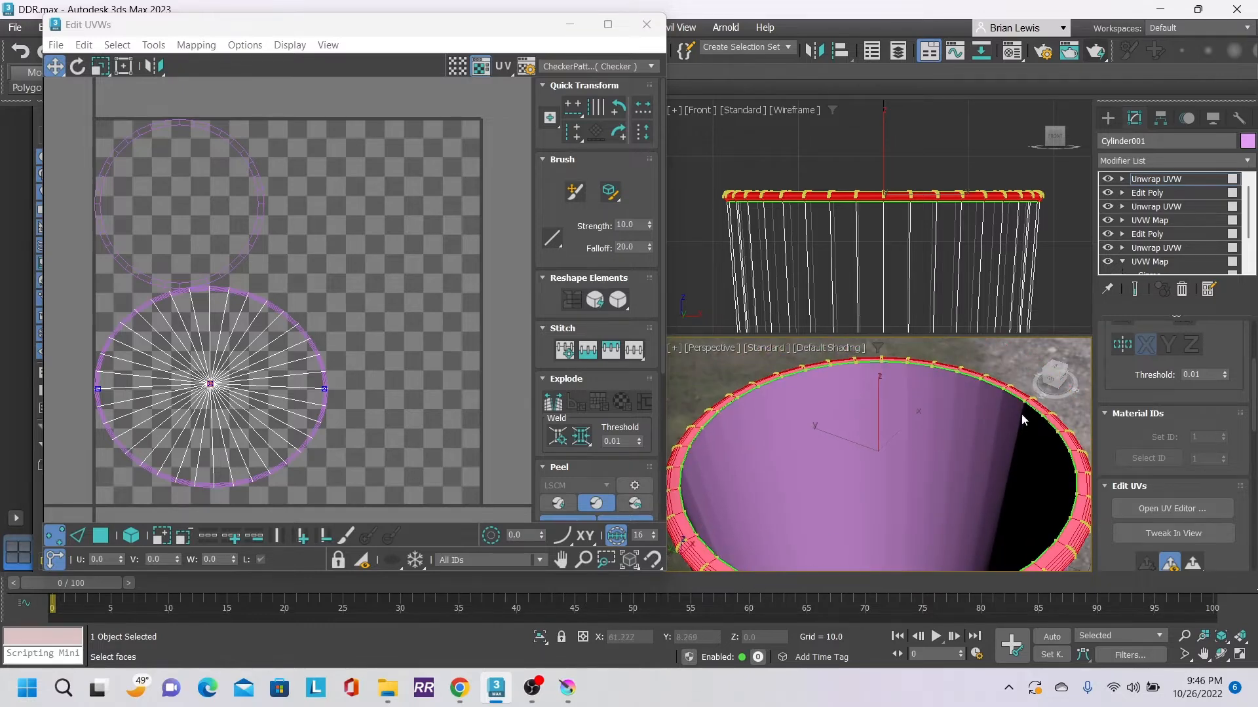
{"action": "mouse_move", "coordinate": [1053, 384]}
{"action": "left_mouse_down"}
{"action": "mouse_move", "coordinate": [1044, 412]}
{"action": "mouse_move", "coordinate": [1047, 364]}
{"action": "left_mouse_up"}
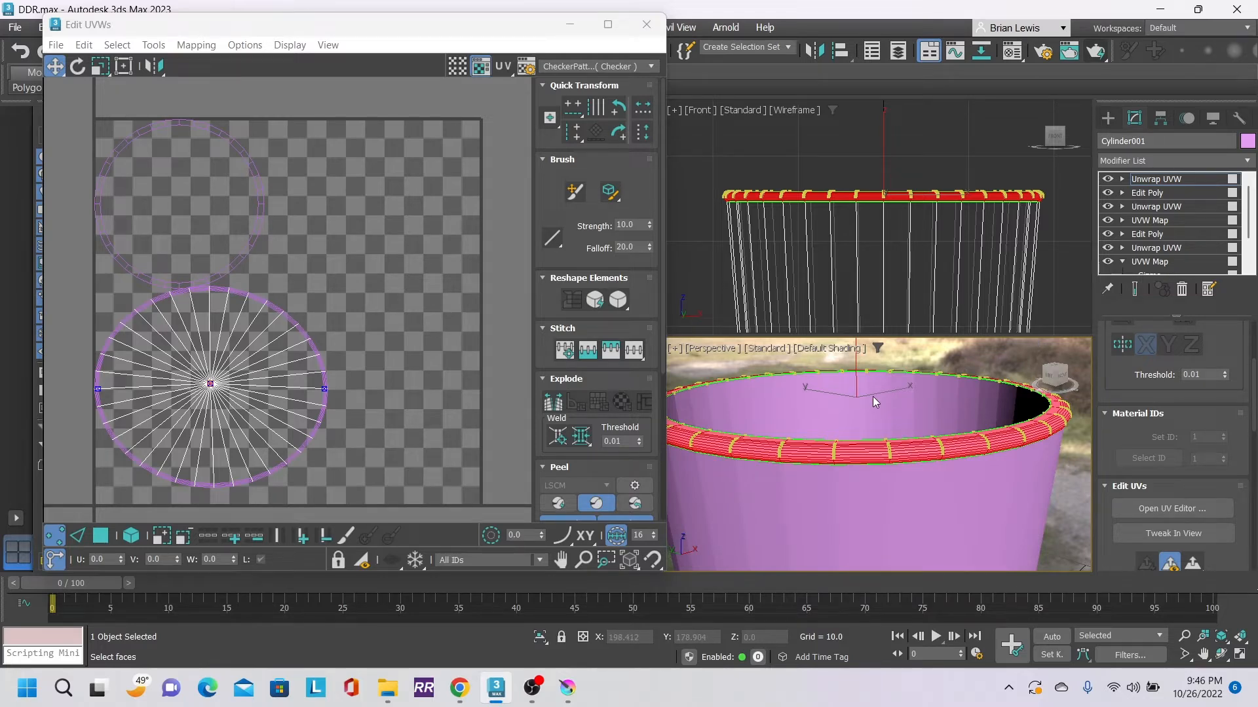
- Try pulling the fan's centre vertex out past the cluster's right edge, undo it, and test-select the pinned edge vertex
{"action": "left_click_drag", "start_coordinate": [212, 386], "coordinate": [380, 388]}
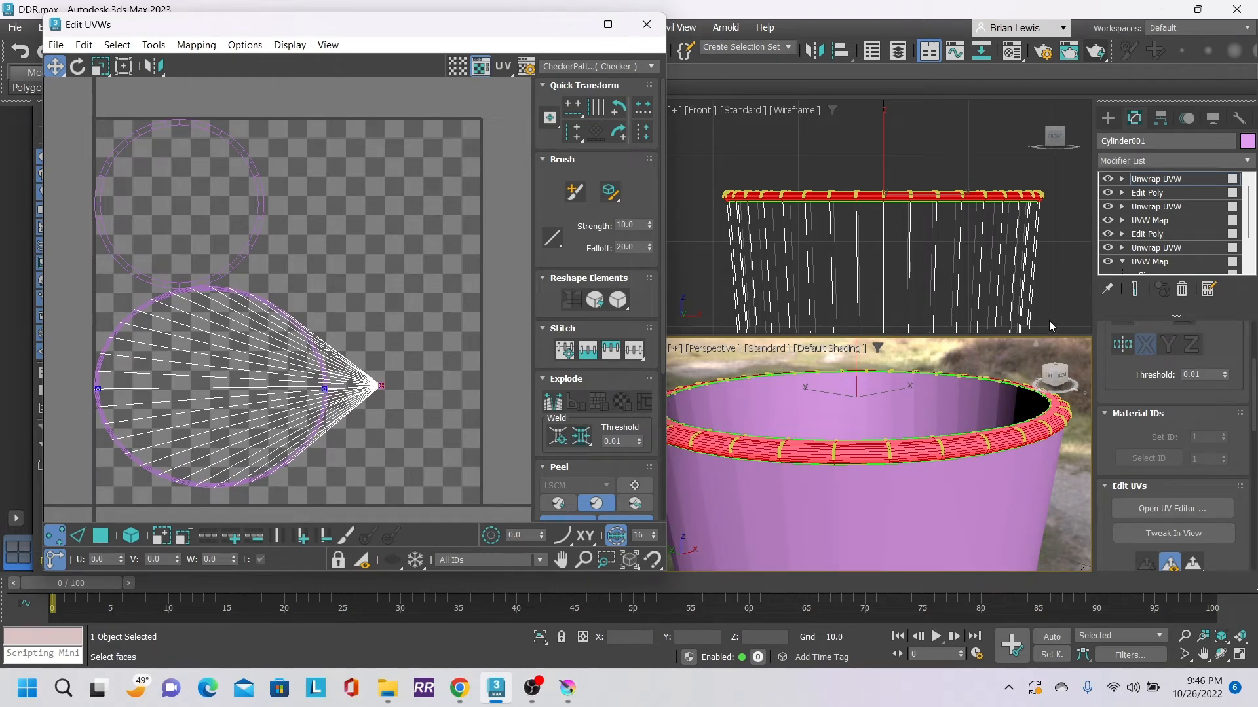
{"action": "key", "text": "ctrl+z"}
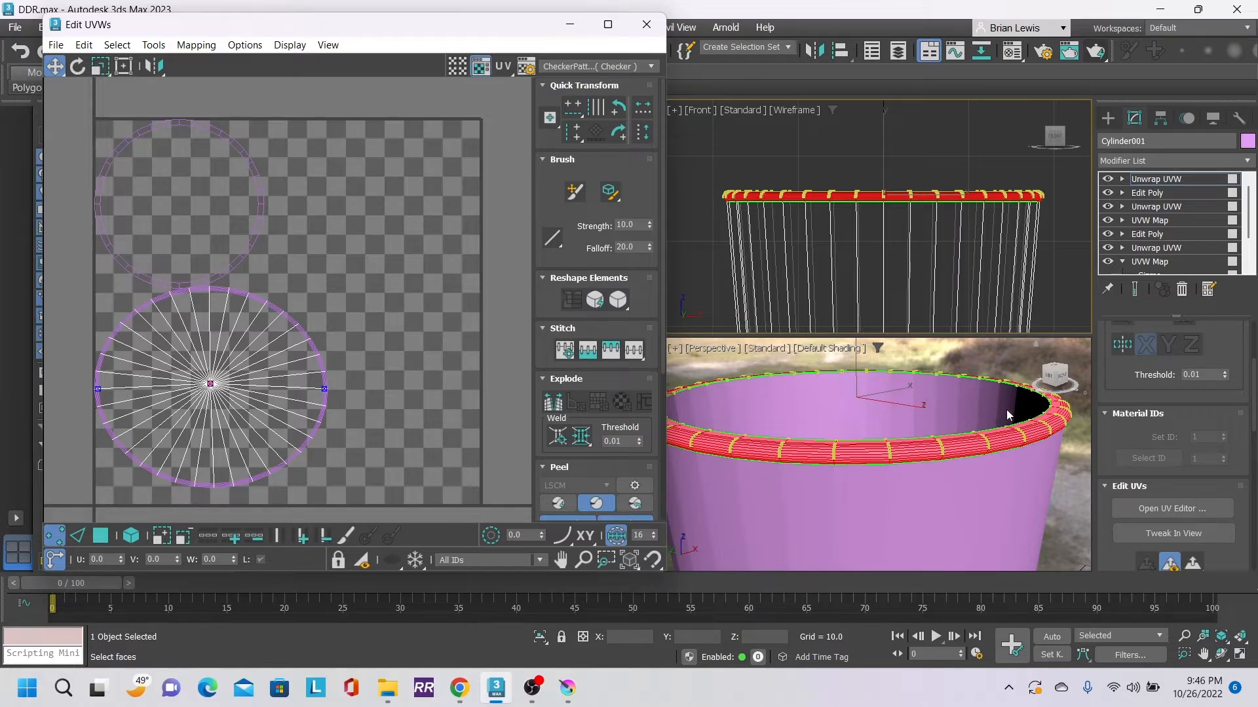
{"action": "mouse_move", "coordinate": [1056, 380]}
{"action": "left_mouse_down"}
{"action": "mouse_move", "coordinate": [1052, 299]}
{"action": "mouse_move", "coordinate": [1053, 374]}
{"action": "left_mouse_up"}
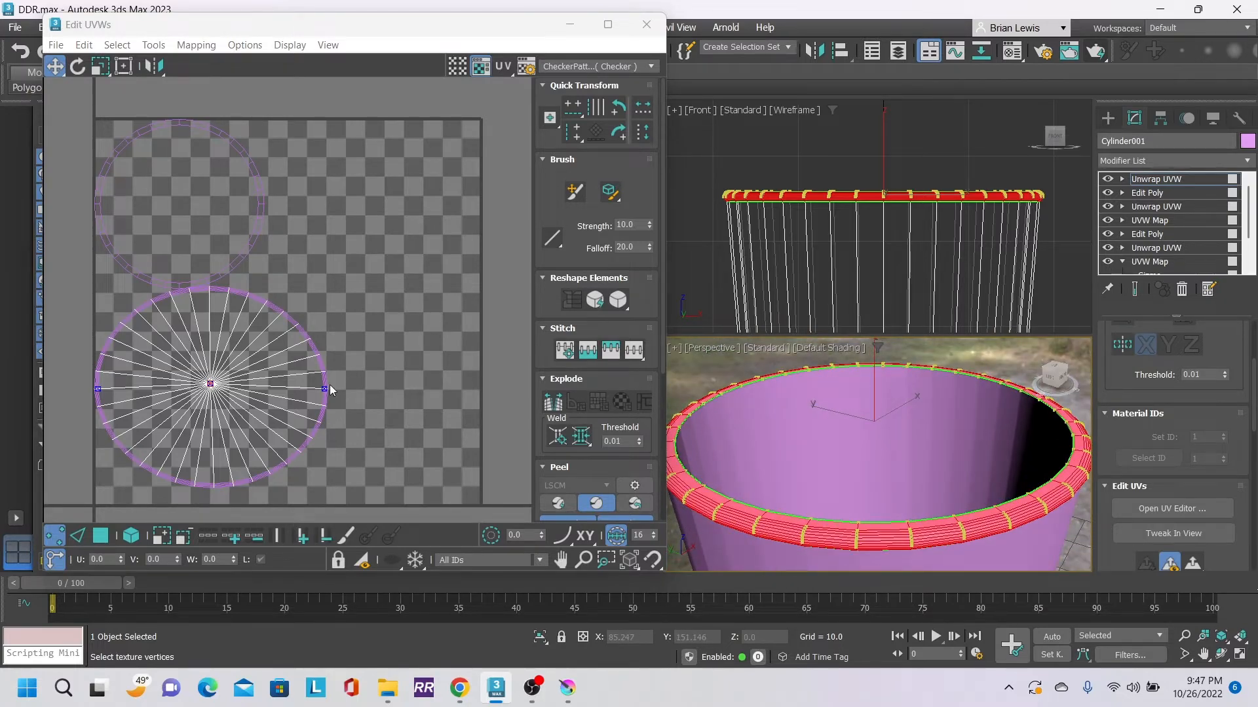
{"action": "left_click", "coordinate": [324, 387]}
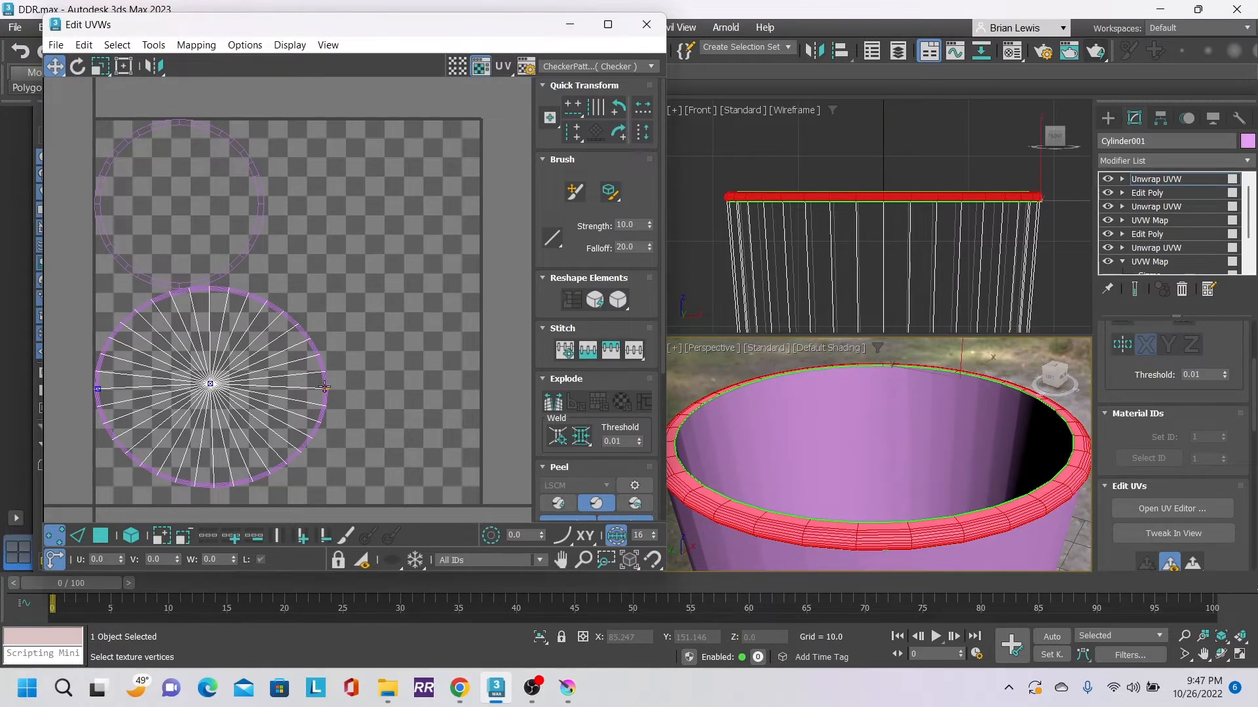
{"action": "left_click_drag", "start_coordinate": [1053, 374], "coordinate": [1054, 387]}
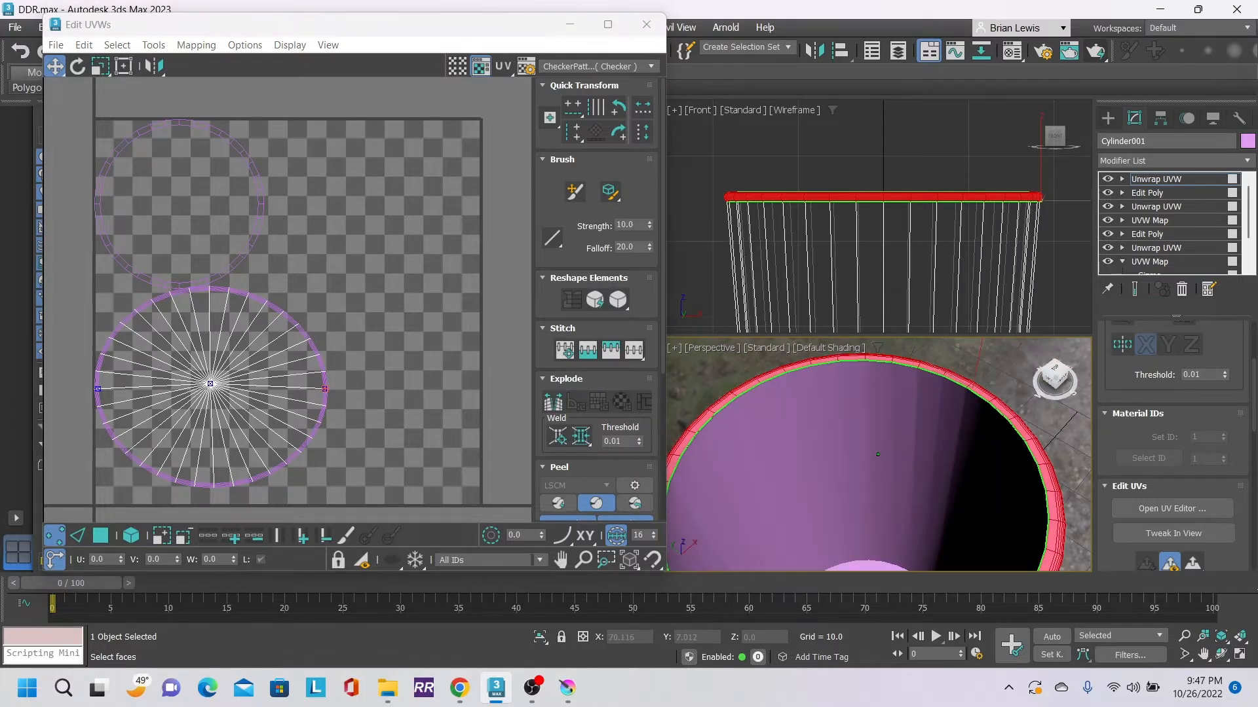
{"action": "key", "text": "ctrl+z"}
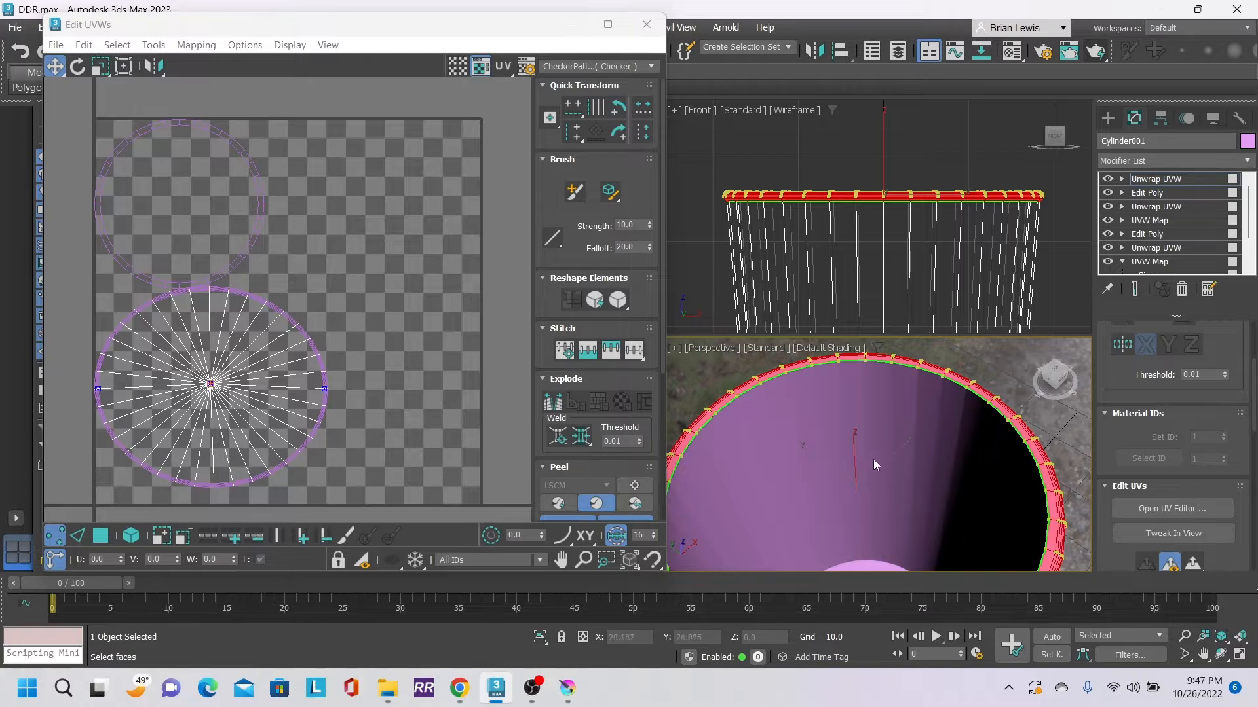
- Select the rim and underside UV clusters as whole polygon elements and move them out of the UV tile, past its left edge
{"action": "scroll", "coordinate": [874, 459], "scroll_direction": "up", "scroll_amount": 3}
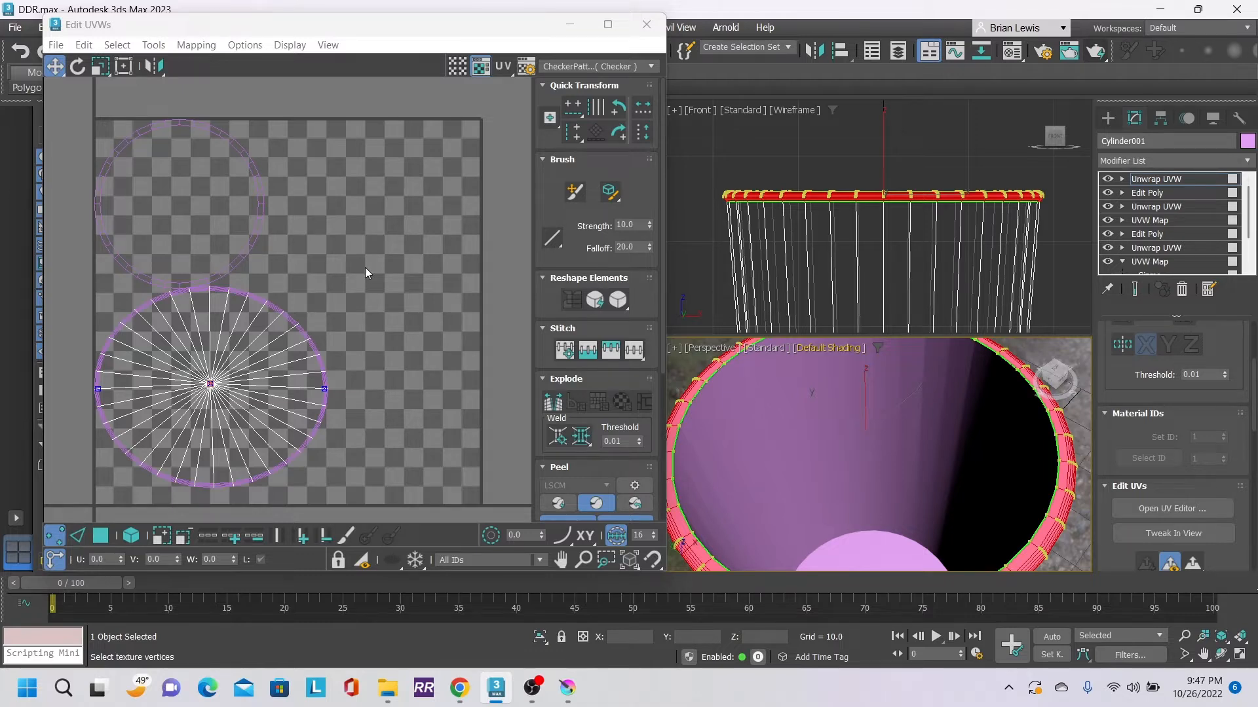
{"action": "scroll", "coordinate": [387, 278], "scroll_direction": "down", "scroll_amount": 2}
{"action": "left_click_drag", "start_coordinate": [119, 230], "coordinate": [408, 438]}
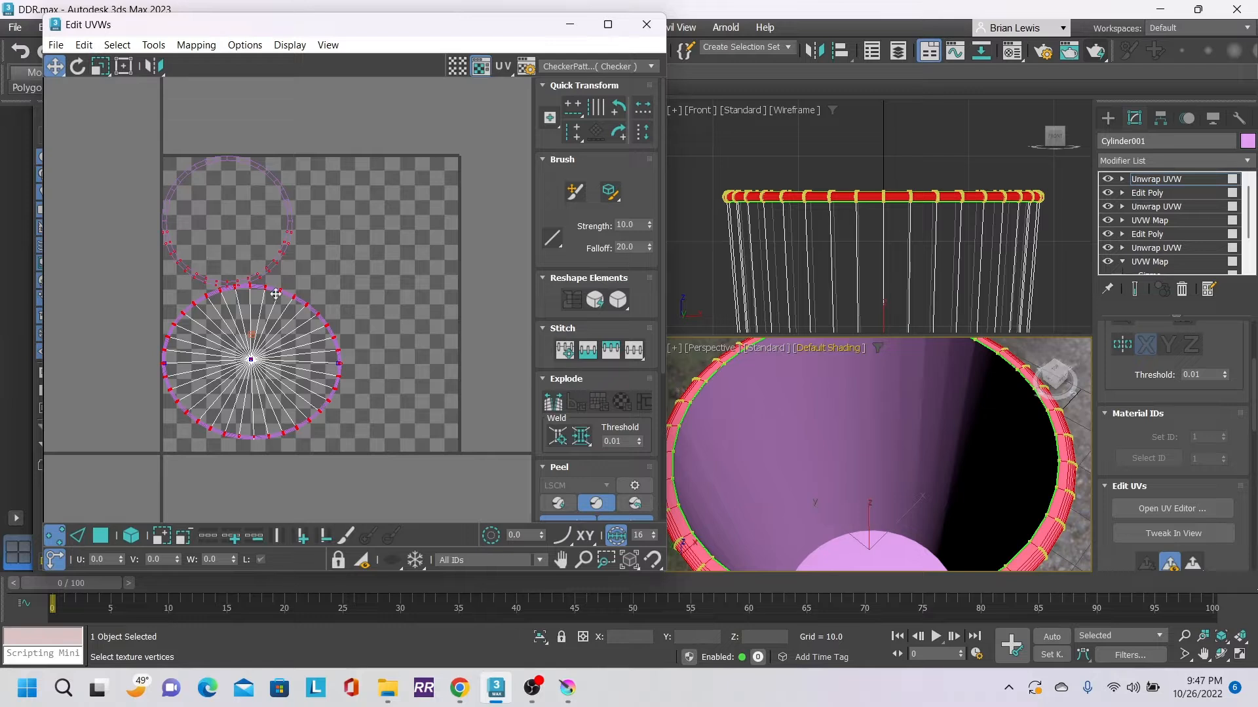
{"action": "left_click", "coordinate": [132, 536]}
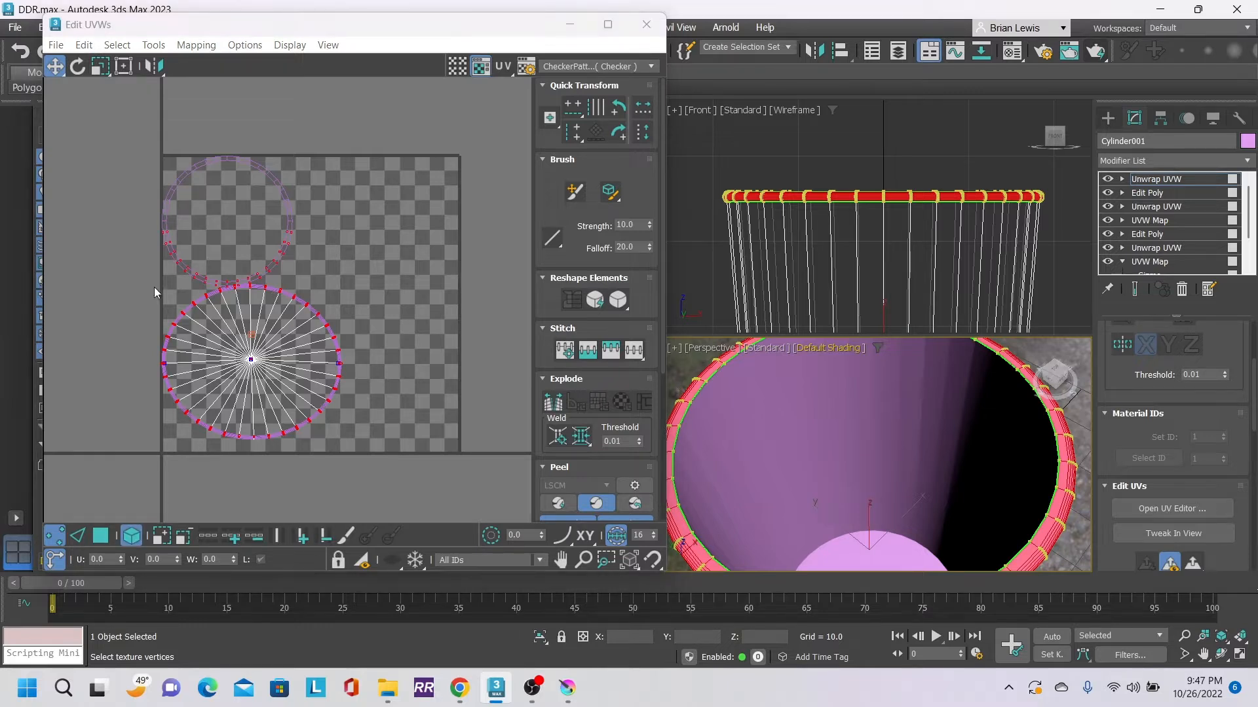
{"action": "left_click", "coordinate": [103, 228]}
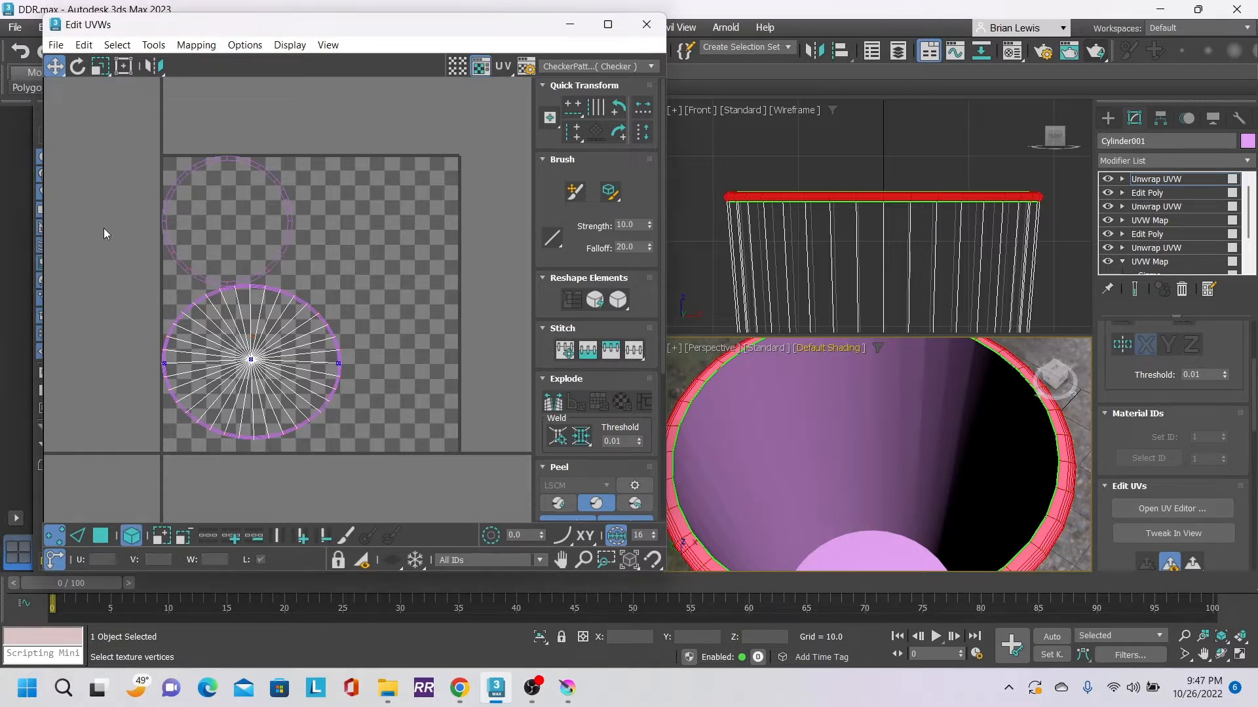
{"action": "left_click", "coordinate": [110, 537]}
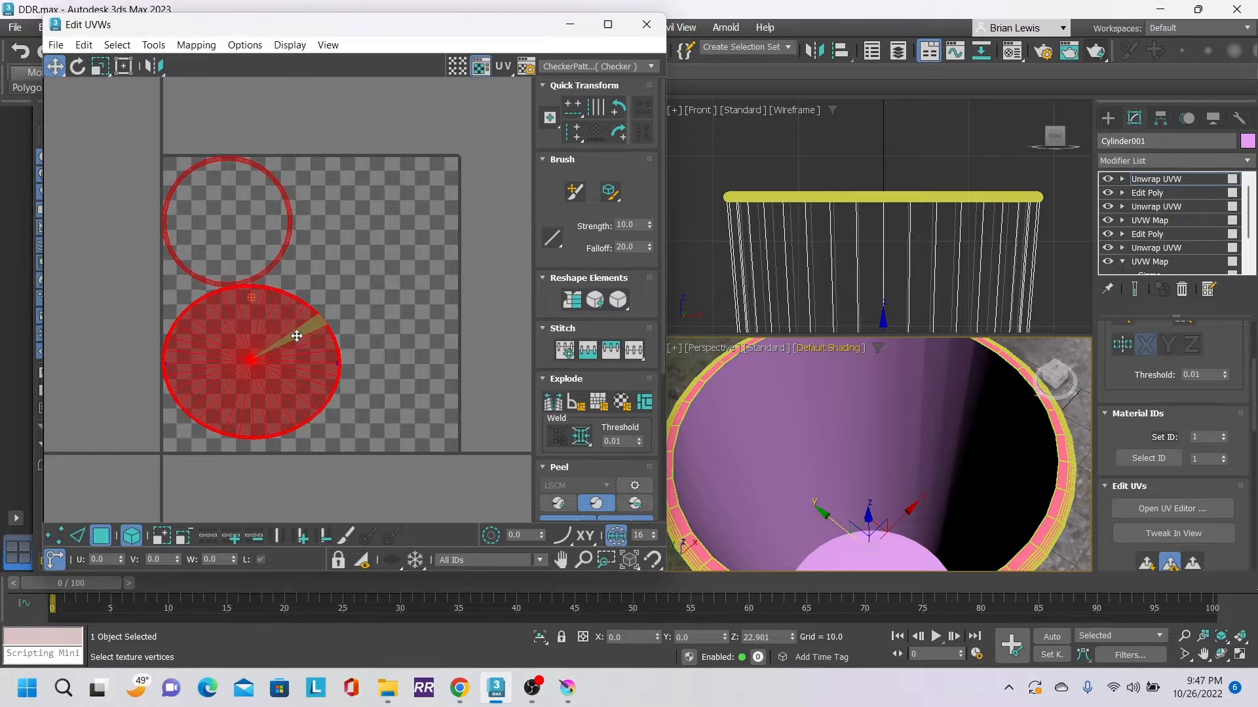
{"action": "left_click_drag", "start_coordinate": [294, 336], "coordinate": [116, 367]}
{"action": "middle_click_drag", "start_coordinate": [214, 373], "coordinate": [356, 377]}
{"action": "left_click_drag", "start_coordinate": [209, 382], "coordinate": [196, 379]}
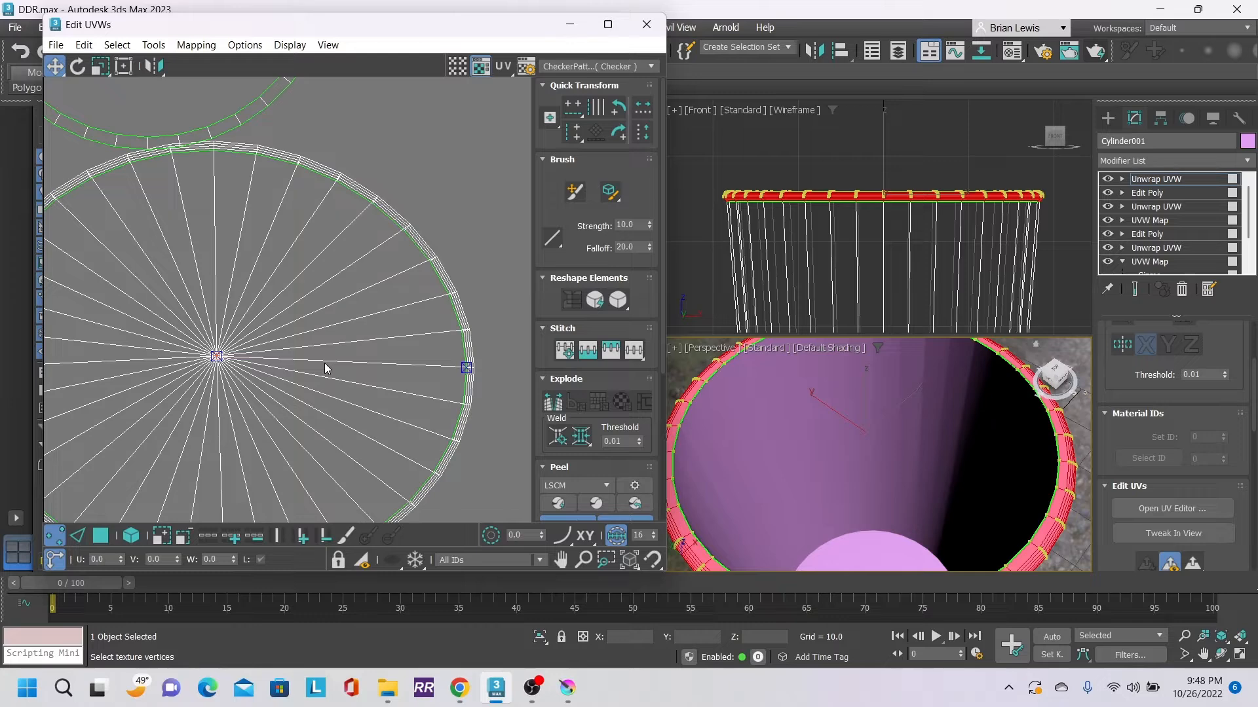
- Close the UV editor and add an Edit Poly modifier on top of the cup's modifier stack
{"action": "left_click", "coordinate": [646, 24]}
{"action": "left_click", "coordinate": [1245, 163]}
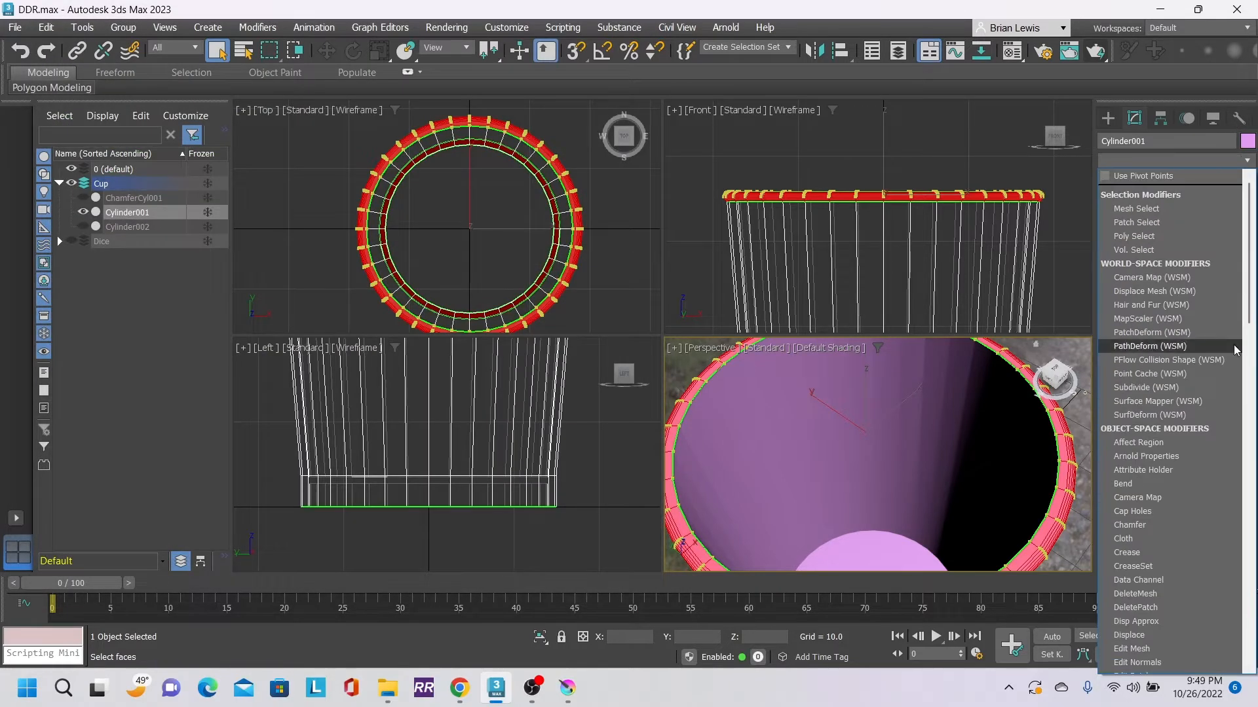
{"action": "scroll", "coordinate": [1162, 621], "scroll_direction": "down", "scroll_amount": 2}
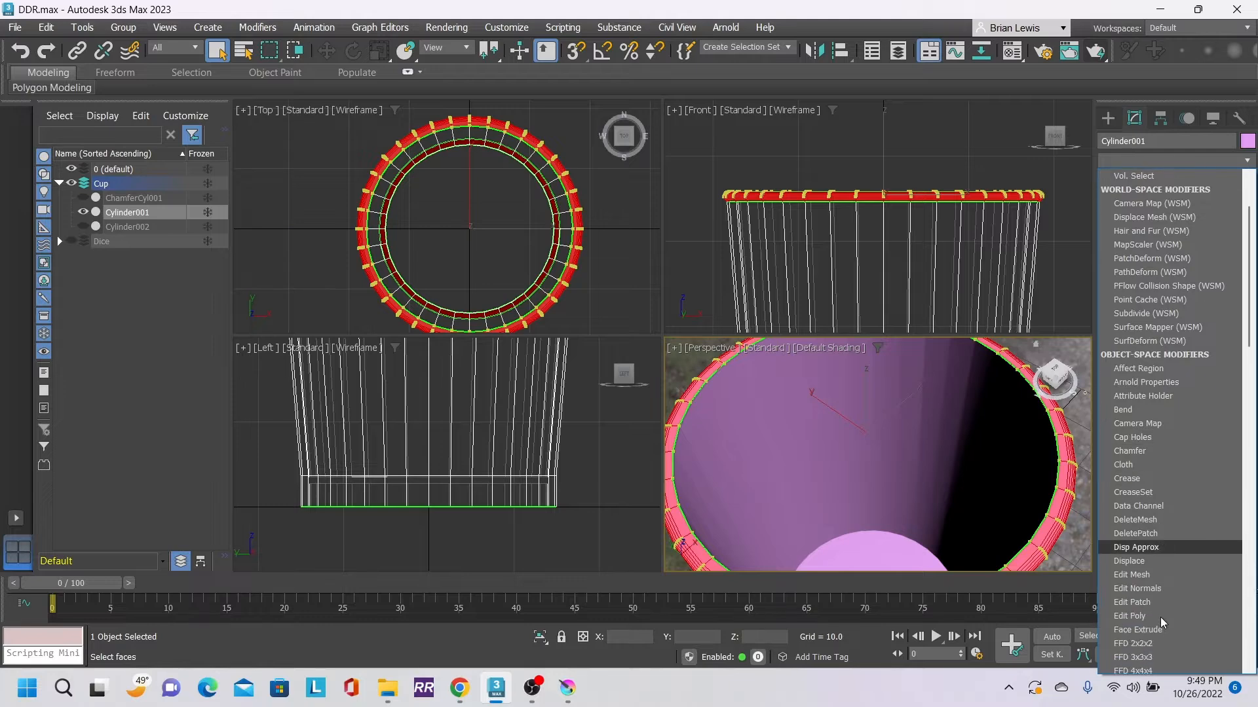
{"action": "left_click", "coordinate": [1156, 616]}
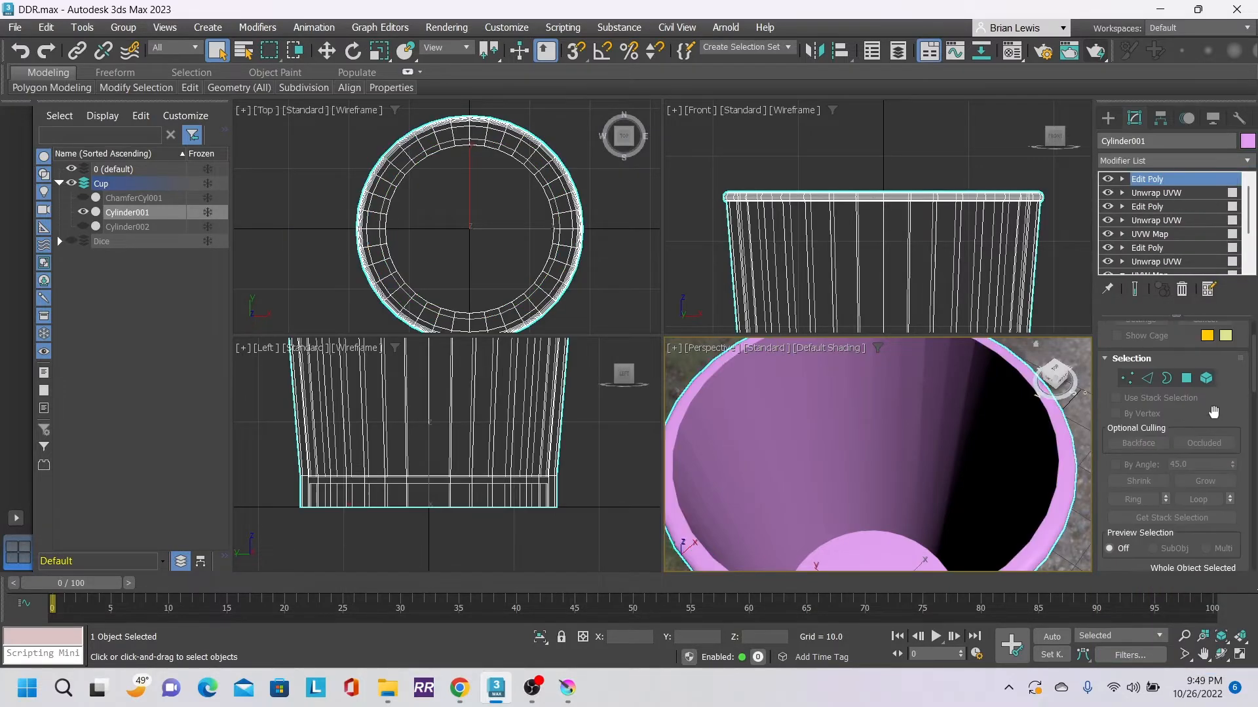
- Add another Unwrap UVW modifier above the new Edit Poly and open its UV editor with all clusters in view
{"action": "left_click", "coordinate": [1246, 161]}
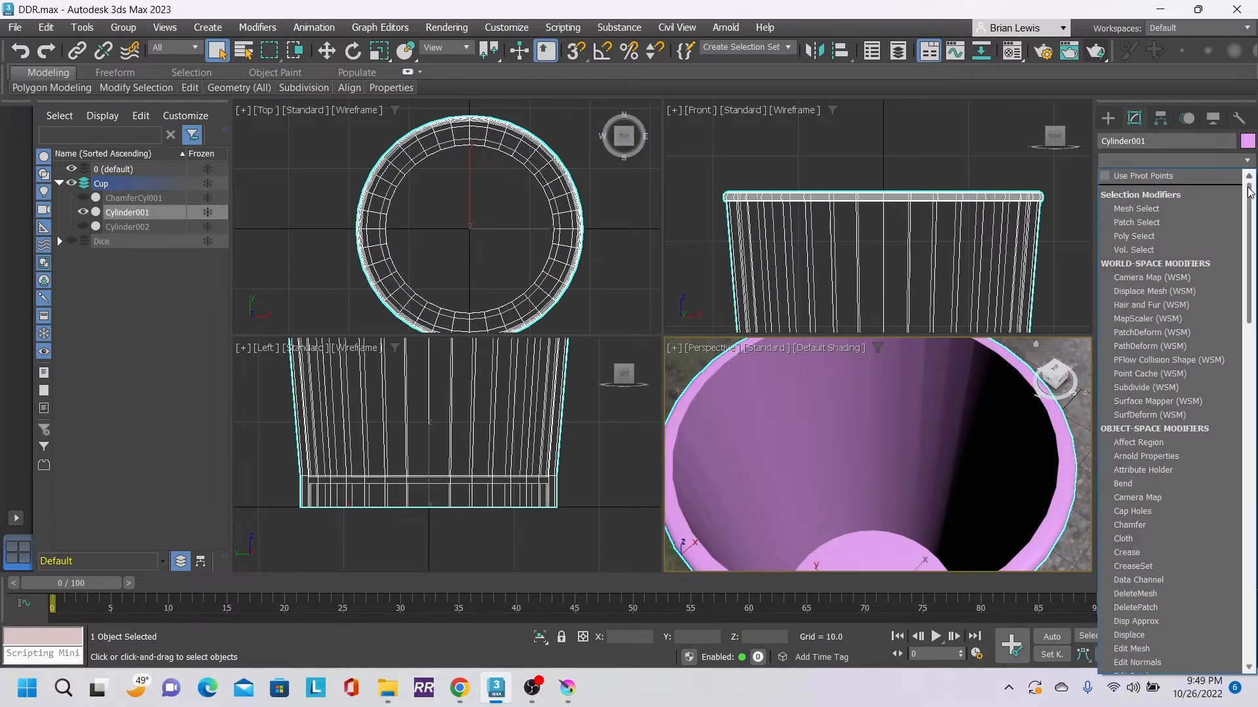
{"action": "left_click_drag", "start_coordinate": [1251, 191], "coordinate": [1251, 534]}
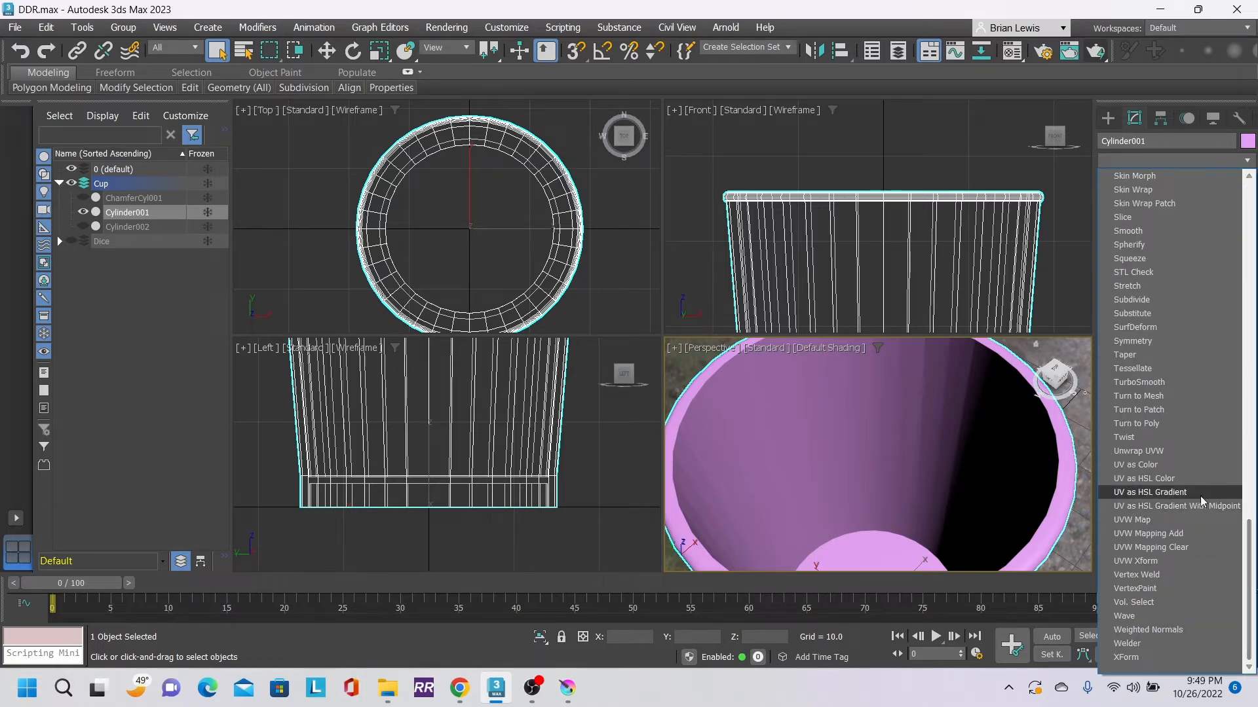
{"action": "left_click", "coordinate": [1157, 453]}
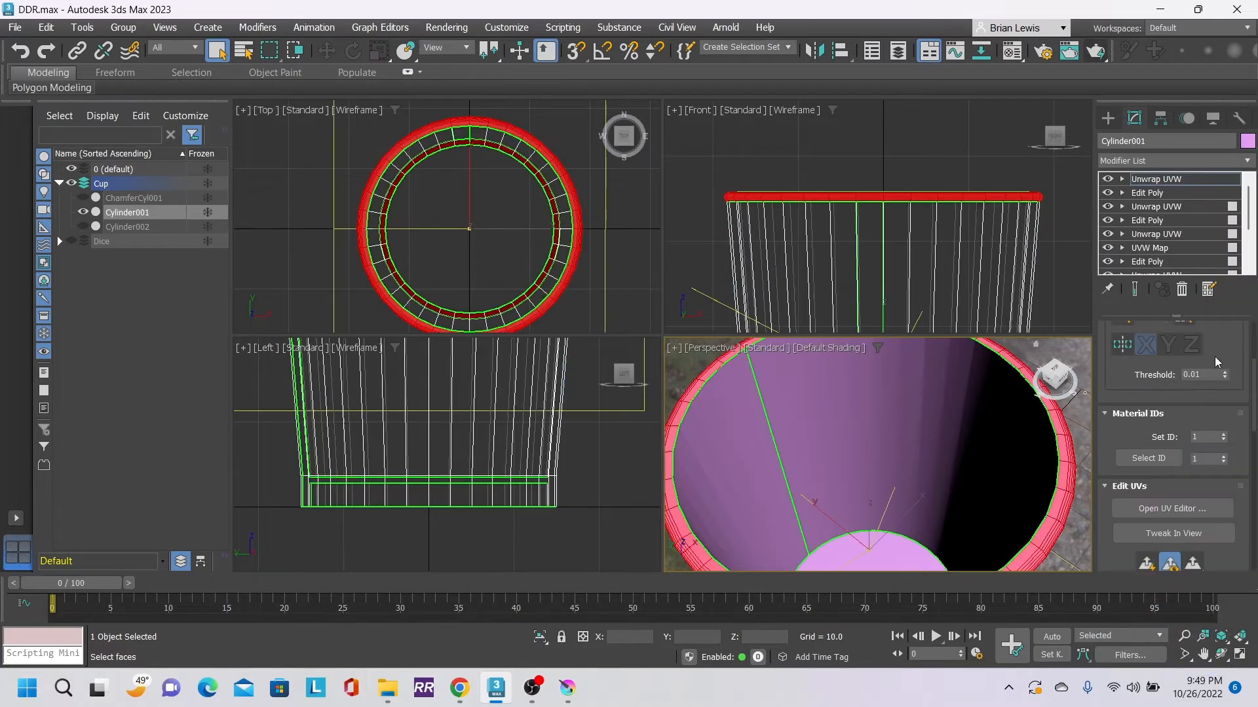
{"action": "left_click", "coordinate": [1173, 509]}
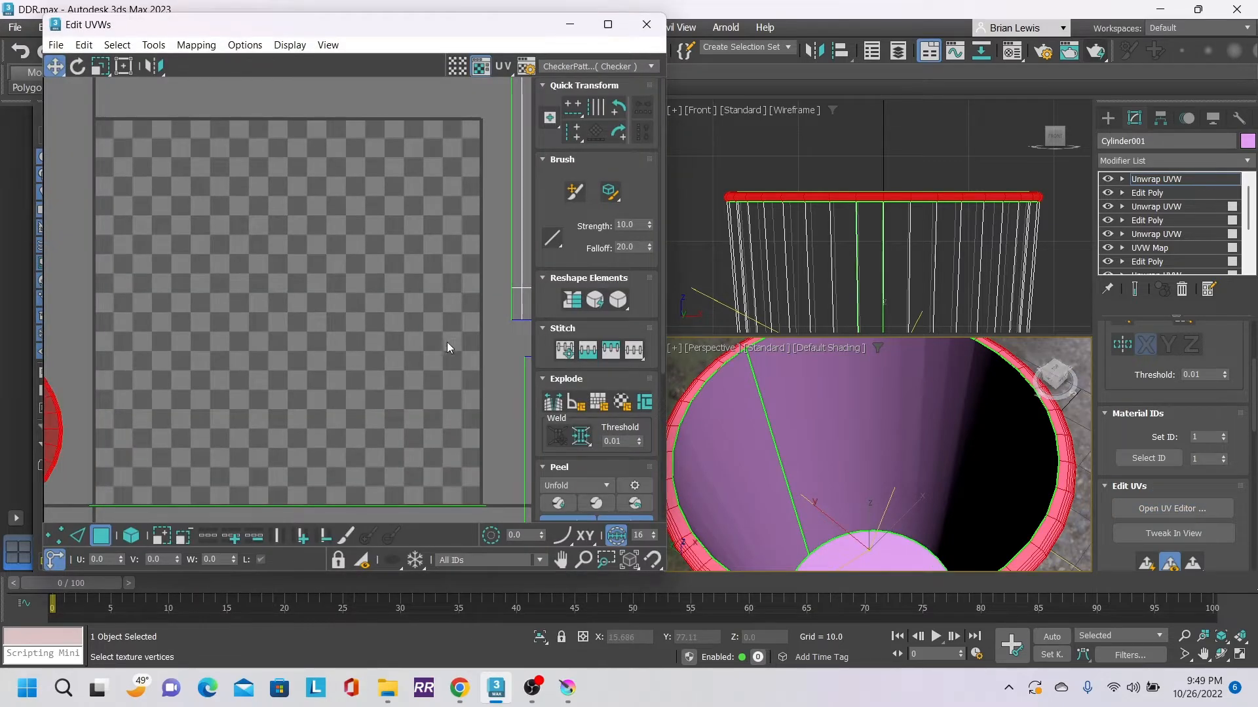
{"action": "scroll", "coordinate": [447, 342], "scroll_direction": "down", "scroll_amount": 5}
{"action": "middle_click_drag", "start_coordinate": [513, 346], "coordinate": [405, 316]}
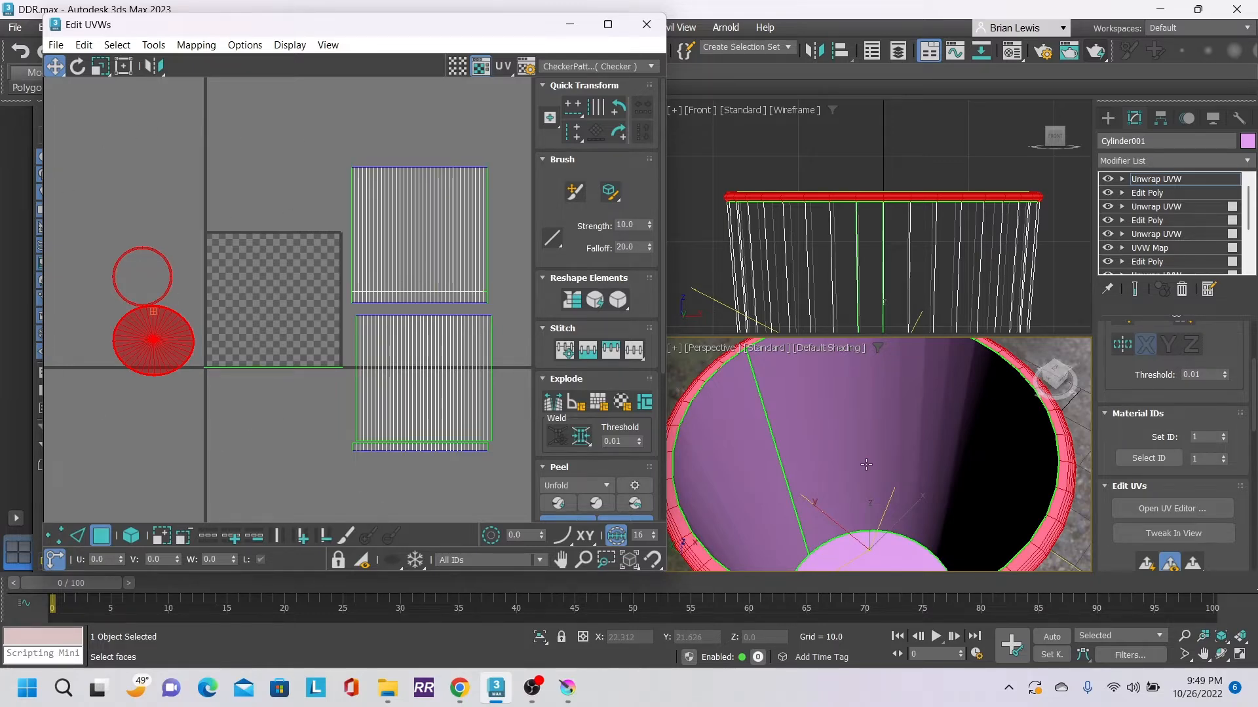
- Select the large flat polygons closing the cup's inner floor and underside, and apply Peel Mode with the Unfold method
{"action": "middle_click_drag", "start_coordinate": [866, 464], "coordinate": [849, 419], "text": "alt"}
{"action": "left_click", "coordinate": [853, 507]}
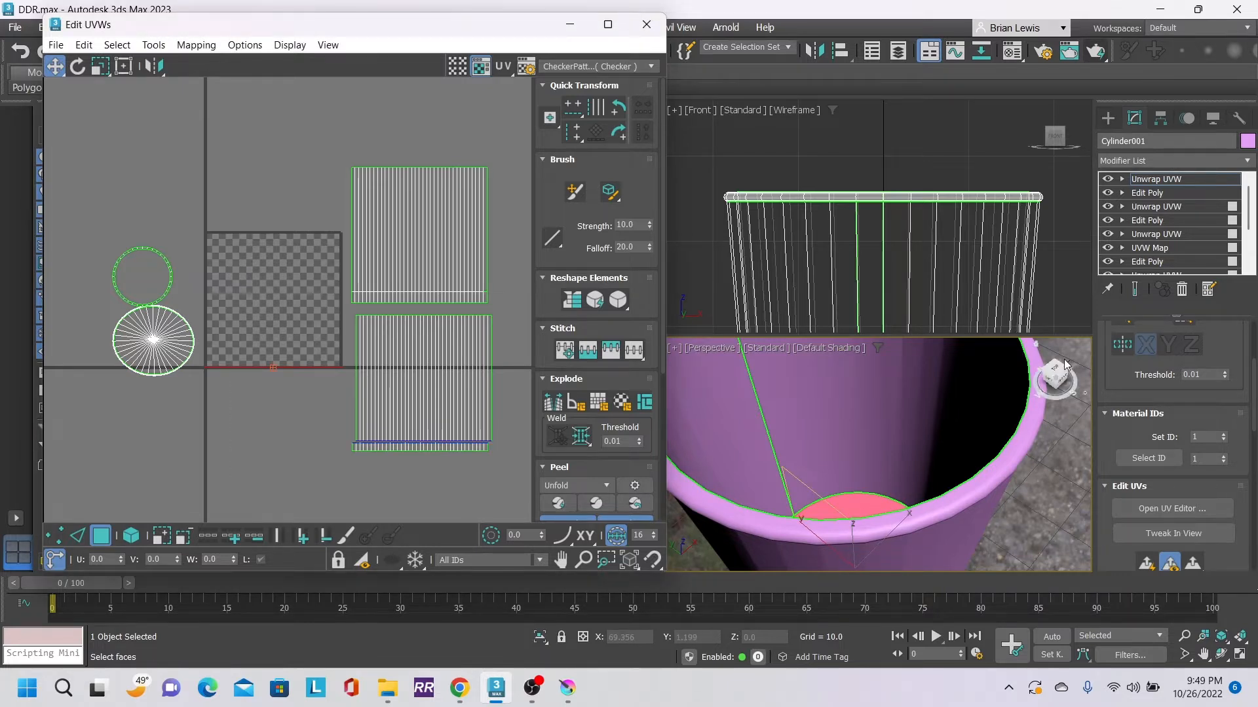
{"action": "left_click_drag", "start_coordinate": [1061, 376], "coordinate": [1056, 265]}
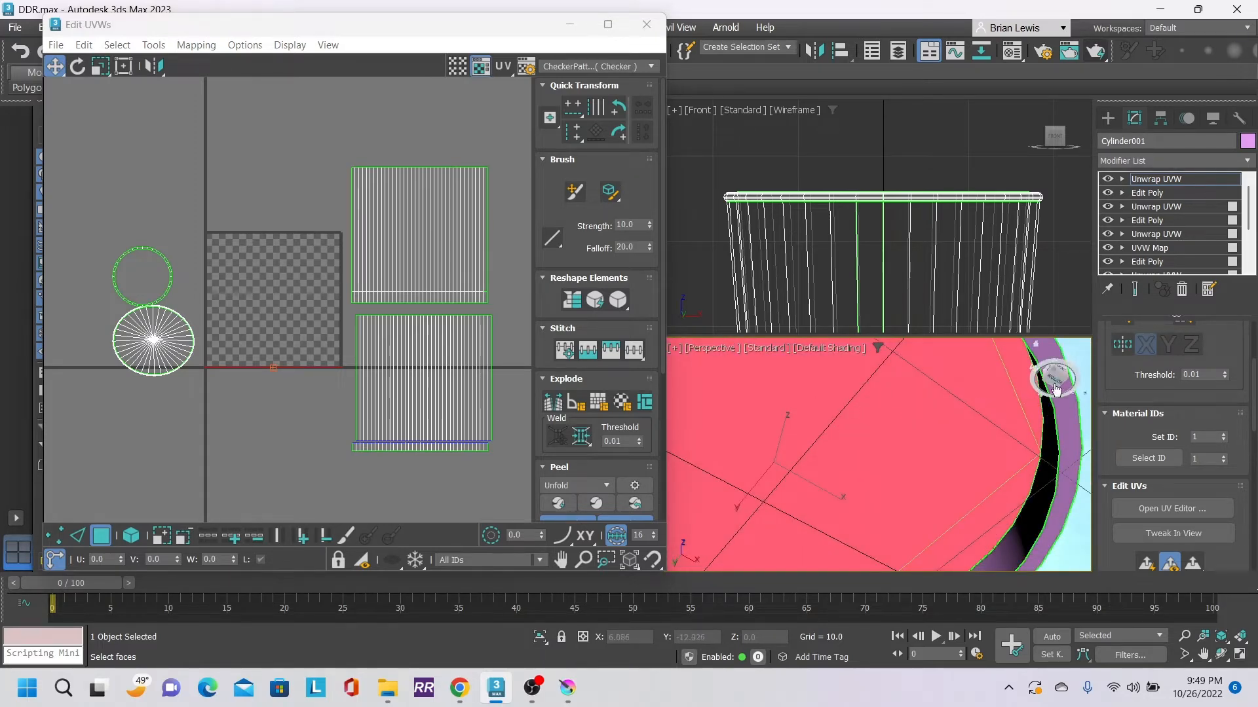
{"action": "left_click_drag", "start_coordinate": [1056, 382], "coordinate": [1053, 485]}
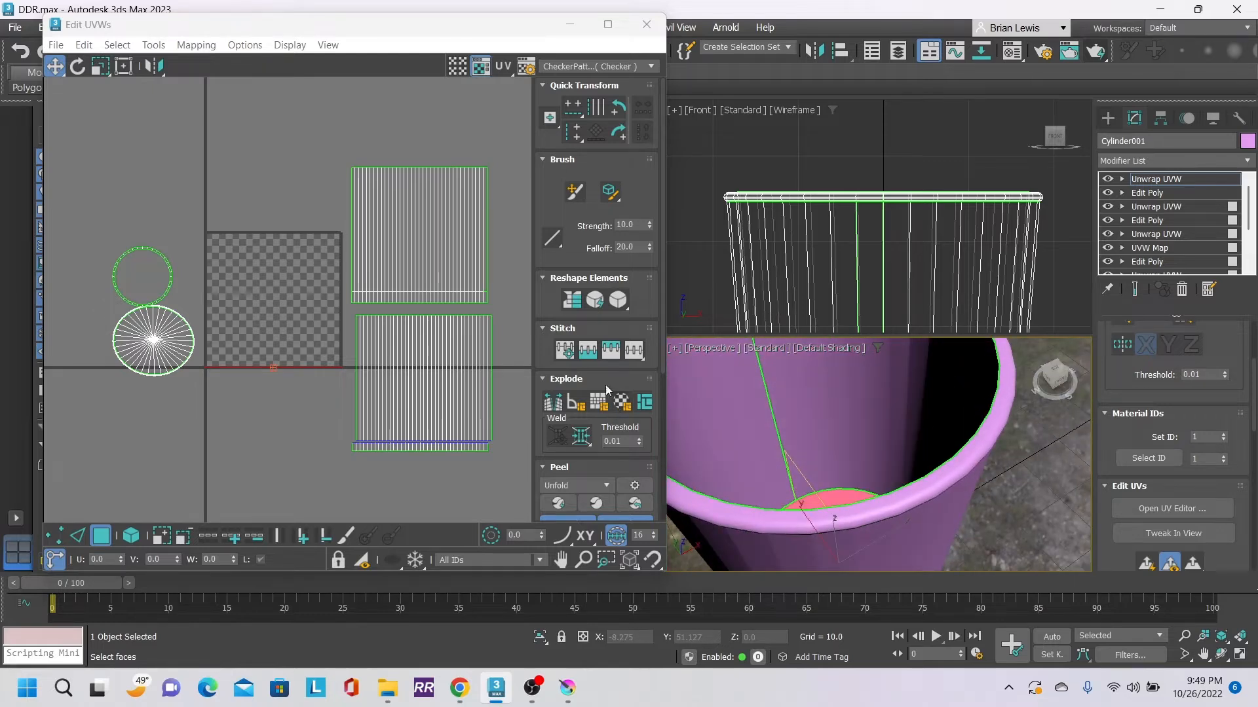
{"action": "scroll", "coordinate": [590, 301], "scroll_direction": "down", "scroll_amount": 1}
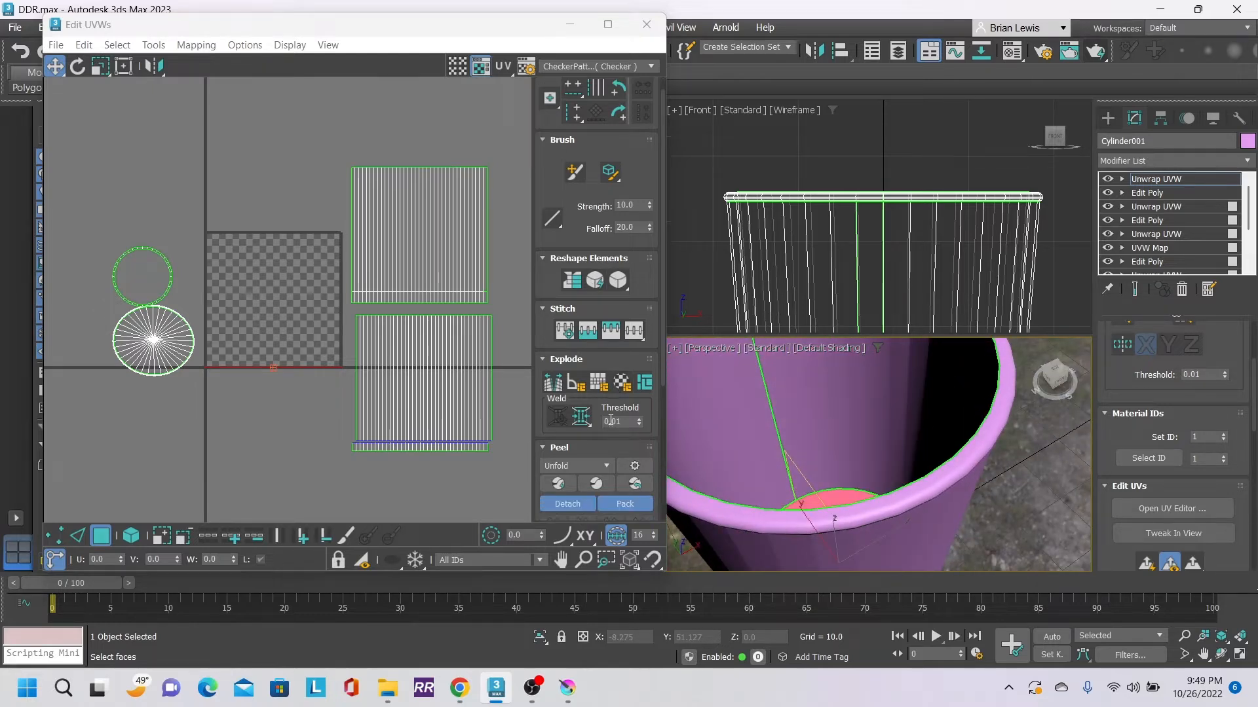
{"action": "left_click", "coordinate": [596, 485]}
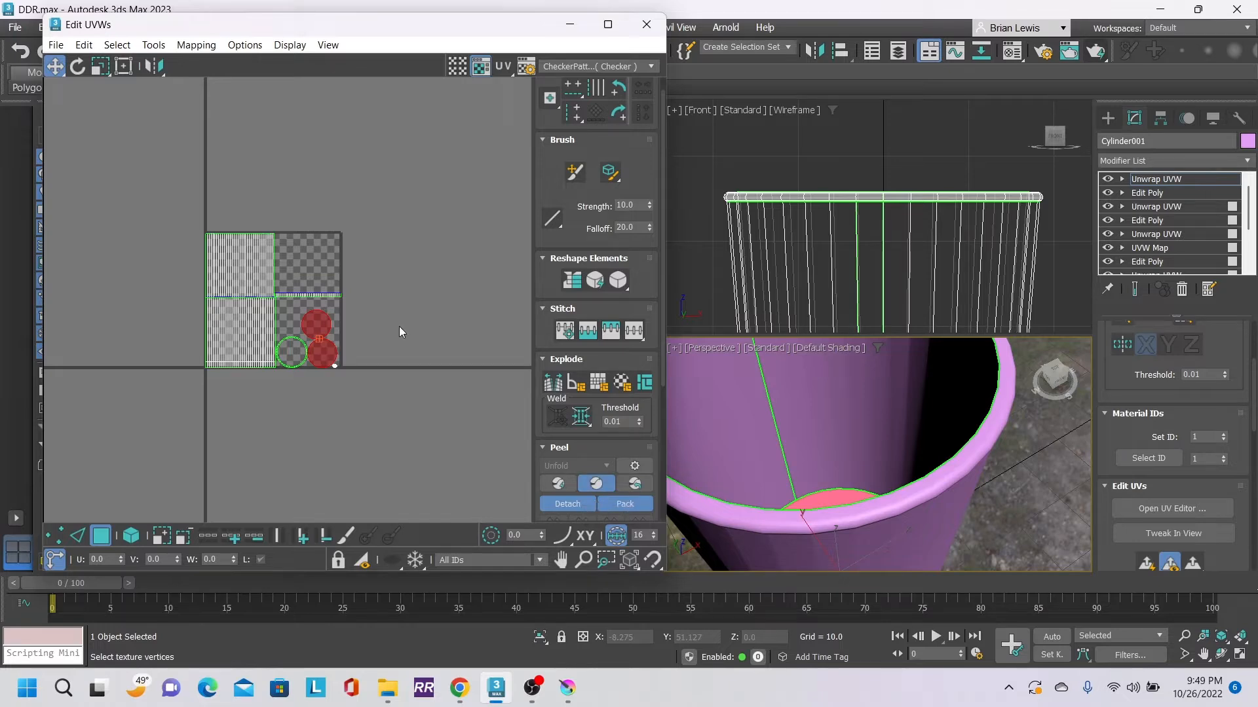
- Examine the packed UV layout, including the wall clusters, narrow strip, discs, ring and tiny rim cluster
{"action": "scroll", "coordinate": [289, 283], "scroll_direction": "up", "scroll_amount": 6}
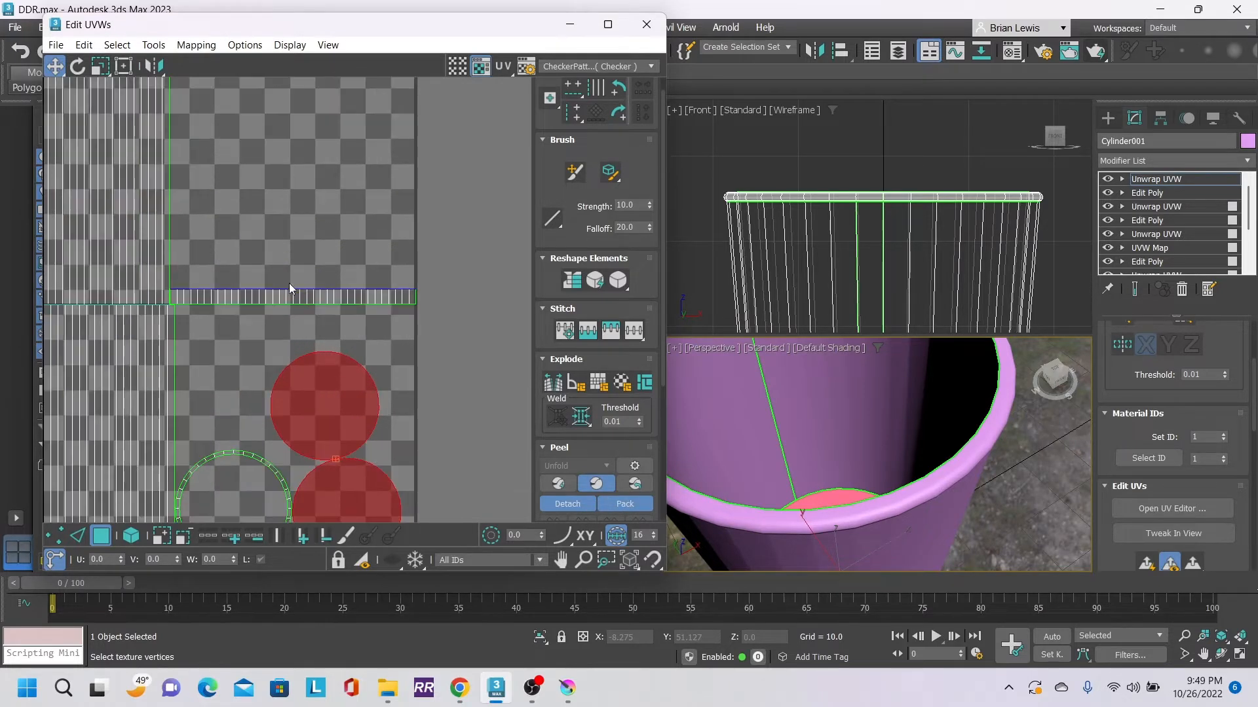
{"action": "middle_click_drag", "start_coordinate": [238, 245], "coordinate": [395, 173]}
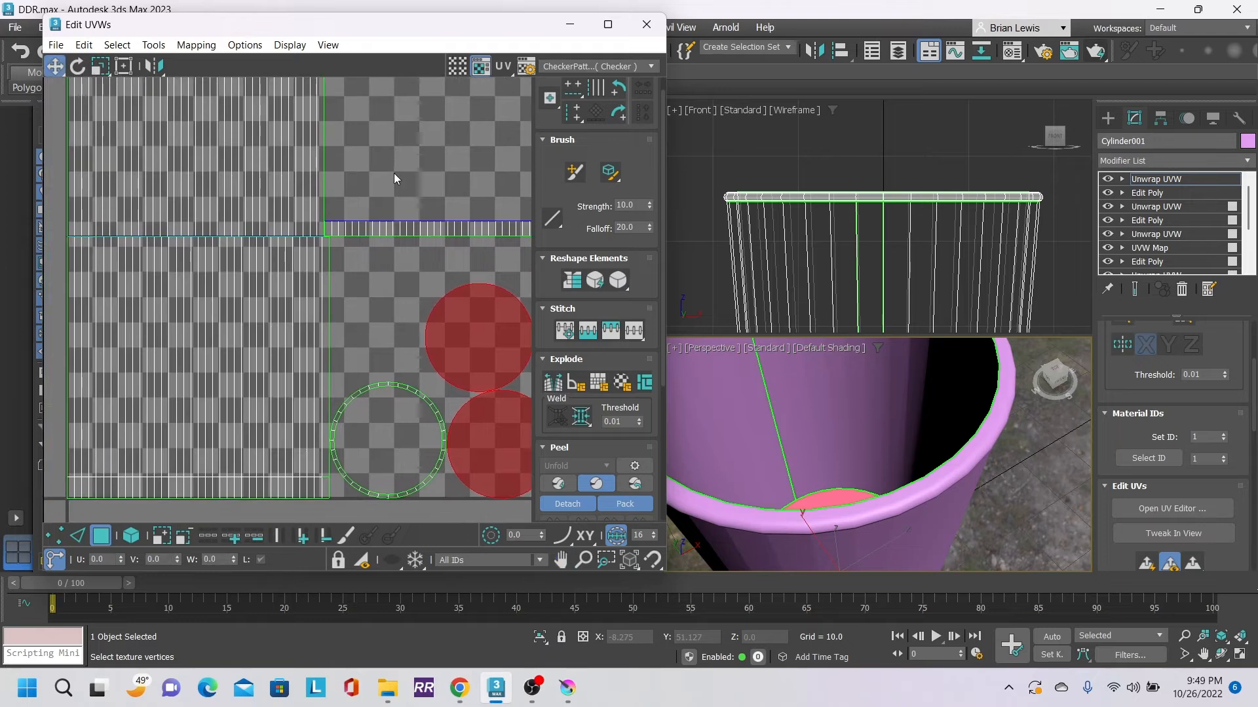
{"action": "scroll", "coordinate": [394, 173], "scroll_direction": "down", "scroll_amount": 3}
{"action": "scroll", "coordinate": [480, 373], "scroll_direction": "up", "scroll_amount": 6}
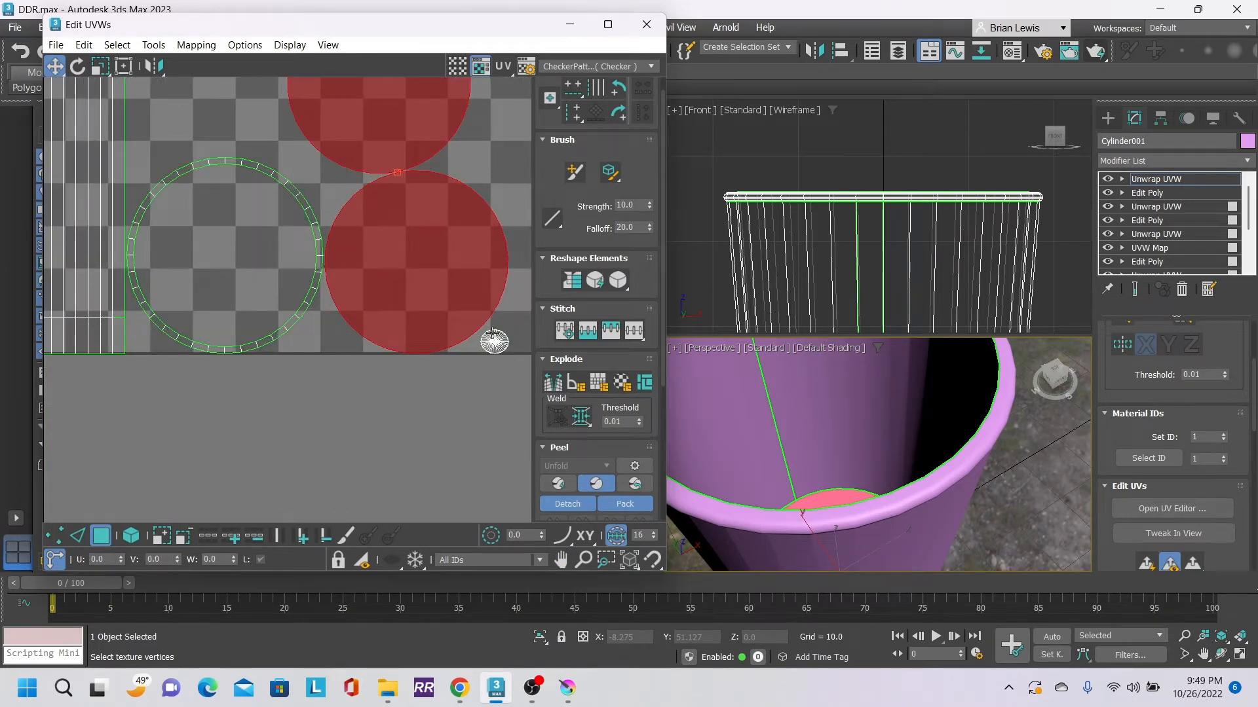
{"action": "middle_click_drag", "start_coordinate": [269, 170], "coordinate": [385, 173]}
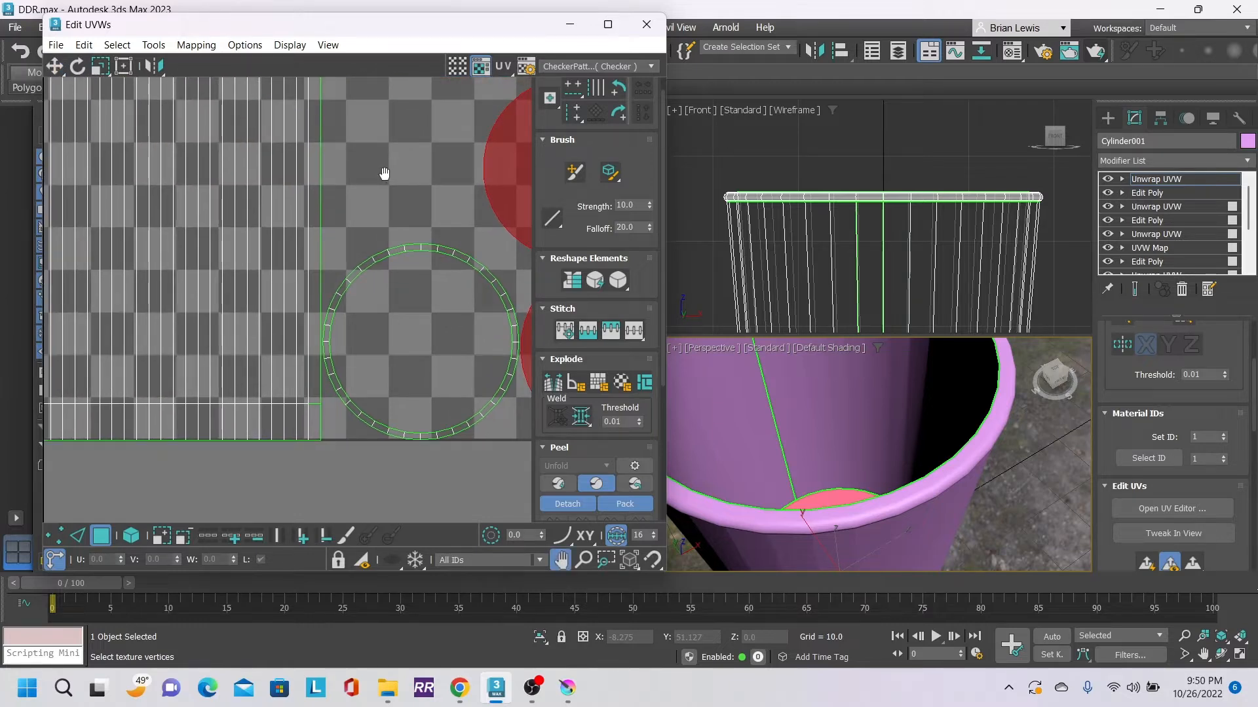
{"action": "middle_click_drag", "start_coordinate": [385, 173], "coordinate": [446, 435]}
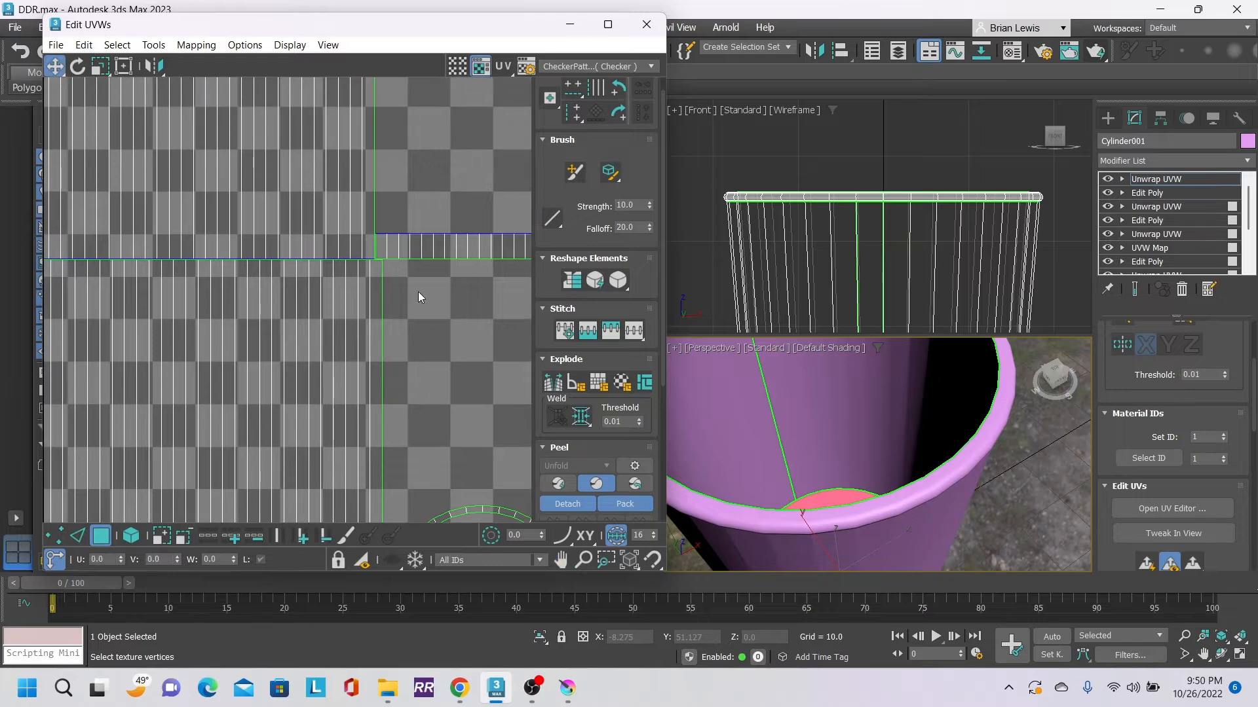
{"action": "scroll", "coordinate": [443, 215], "scroll_direction": "down", "scroll_amount": 3}
{"action": "middle_click_drag", "start_coordinate": [454, 270], "coordinate": [390, 395]}
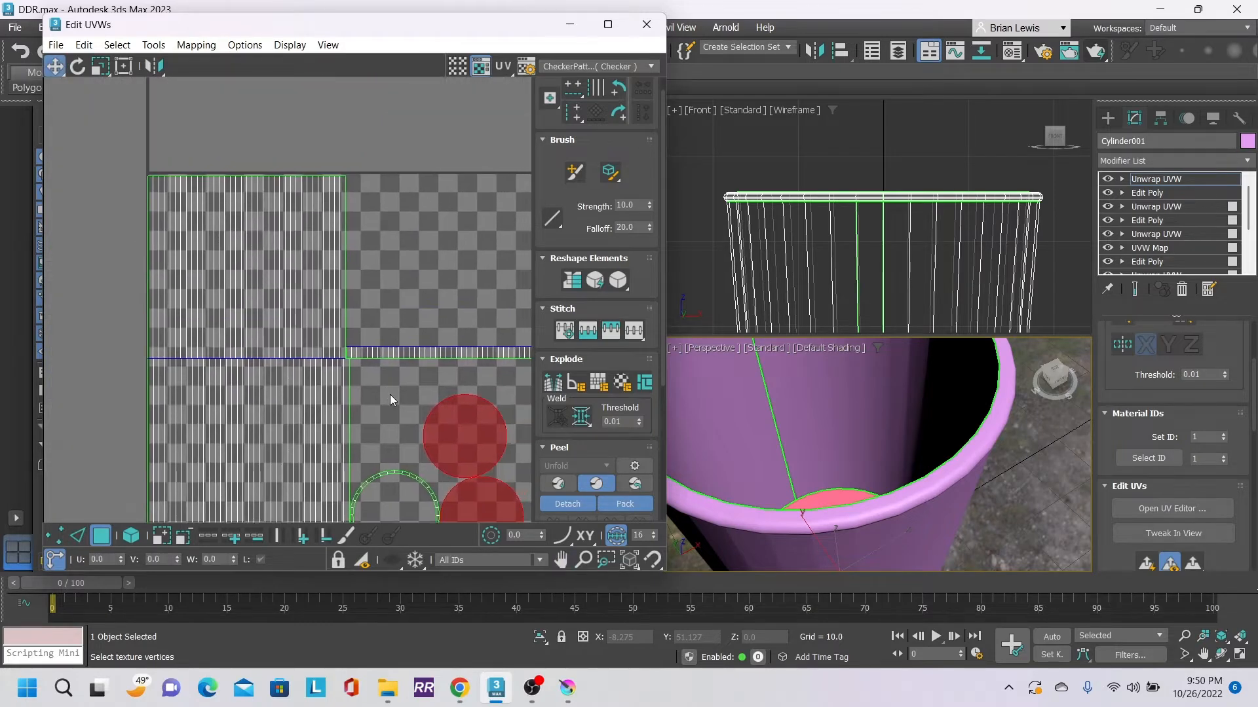
{"action": "middle_click_drag", "start_coordinate": [448, 308], "coordinate": [371, 246]}
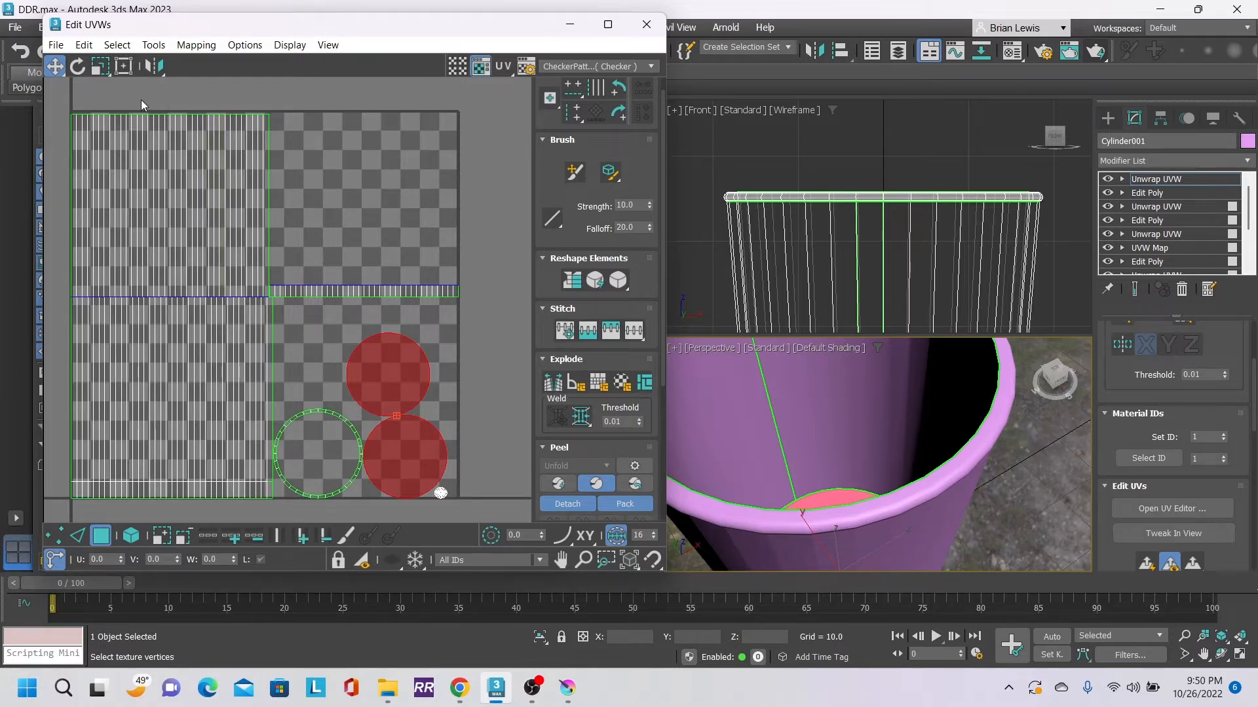
- Turn on element selection and select the inner wall, outer wall and narrow strip clusters in turn to locate each on the cup
{"action": "left_click", "coordinate": [131, 536]}
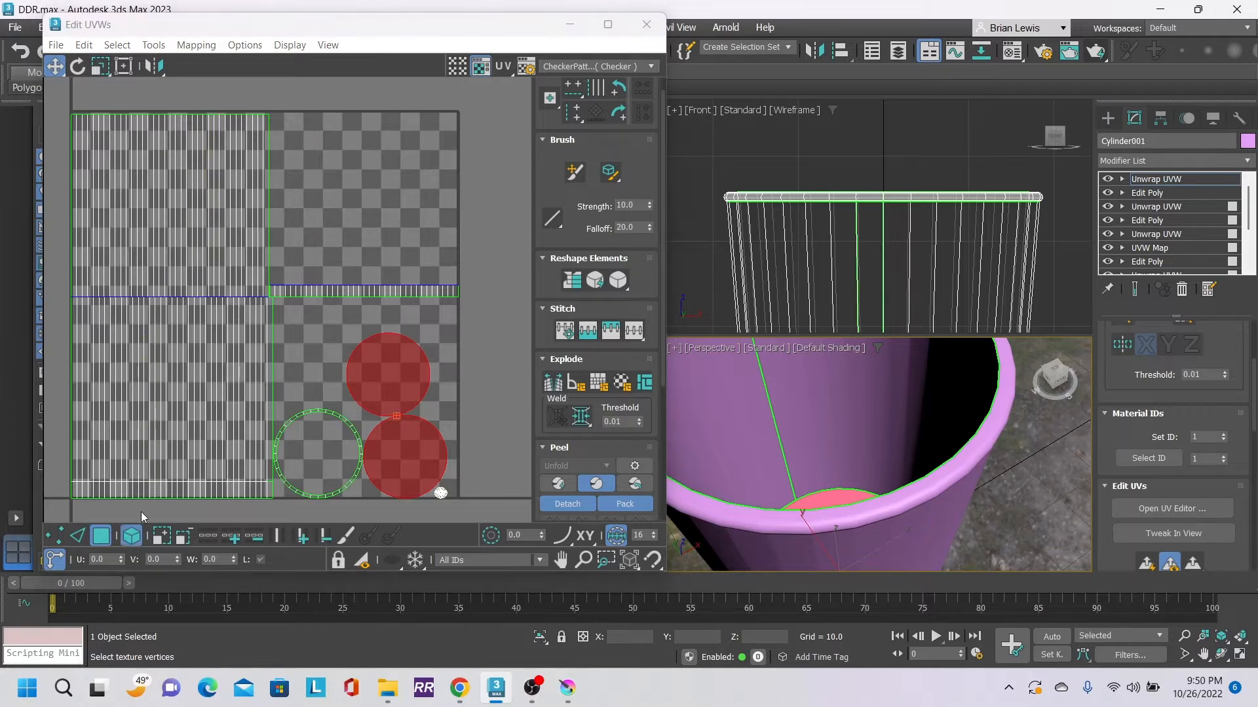
{"action": "left_click", "coordinate": [180, 254]}
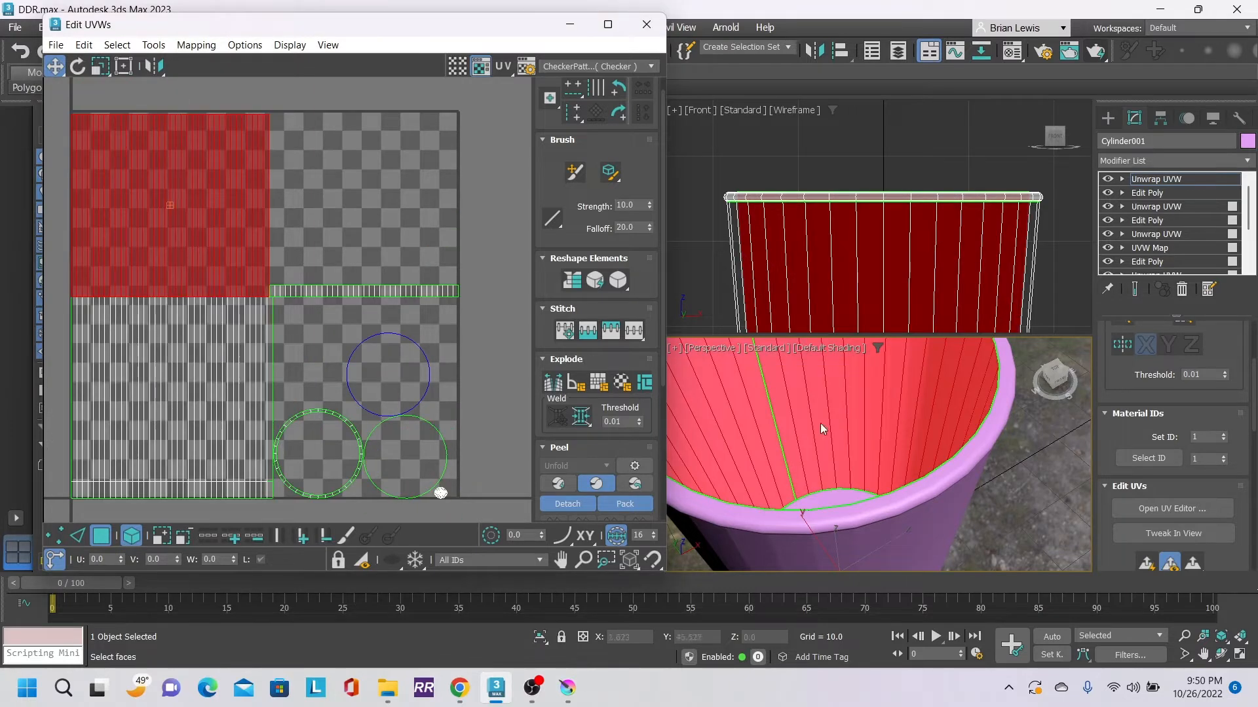
{"action": "left_click", "coordinate": [960, 486]}
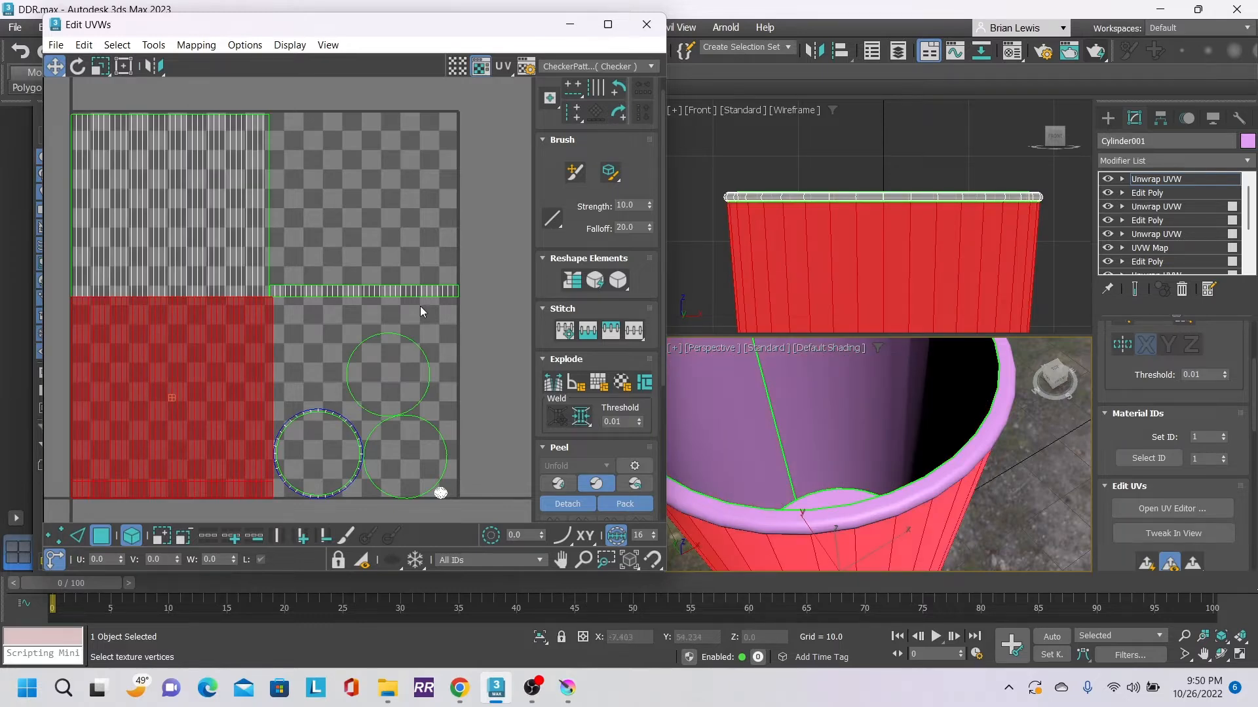
{"action": "left_click", "coordinate": [415, 295]}
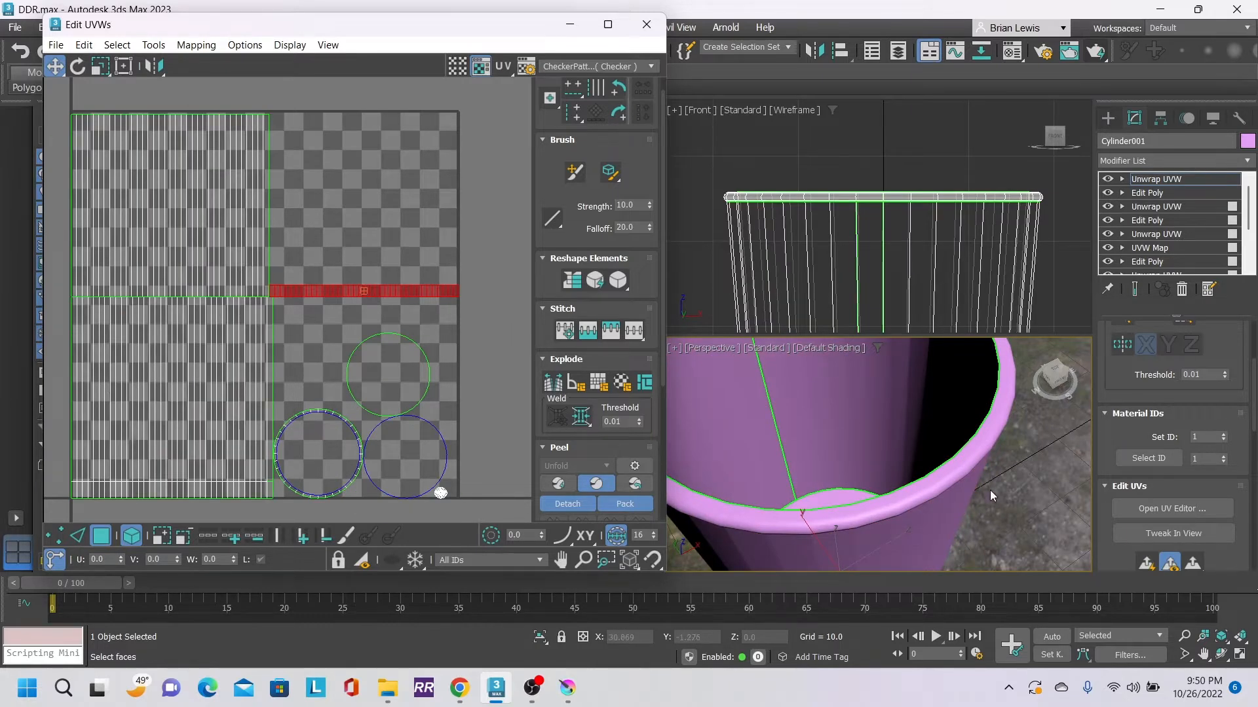
{"action": "key", "text": "z"}
{"action": "scroll", "coordinate": [992, 492], "scroll_direction": "down", "scroll_amount": 4}
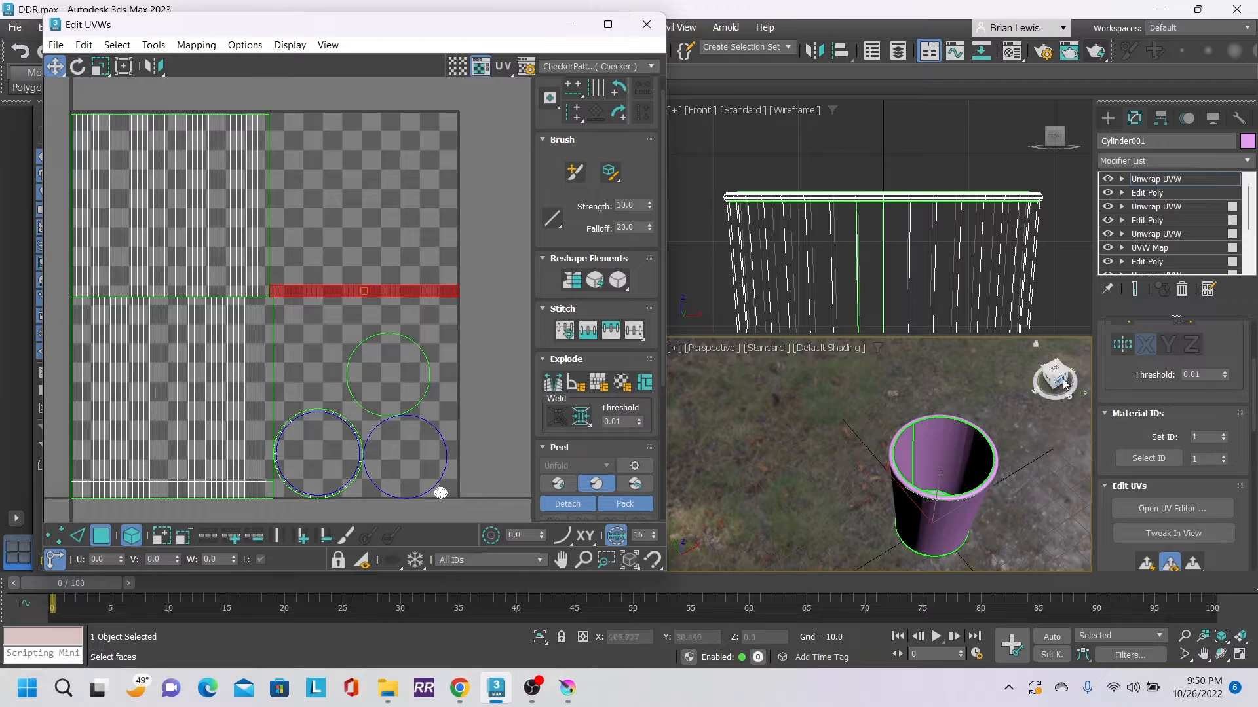
{"action": "middle_click_drag", "start_coordinate": [950, 448], "coordinate": [943, 348], "text": "alt"}
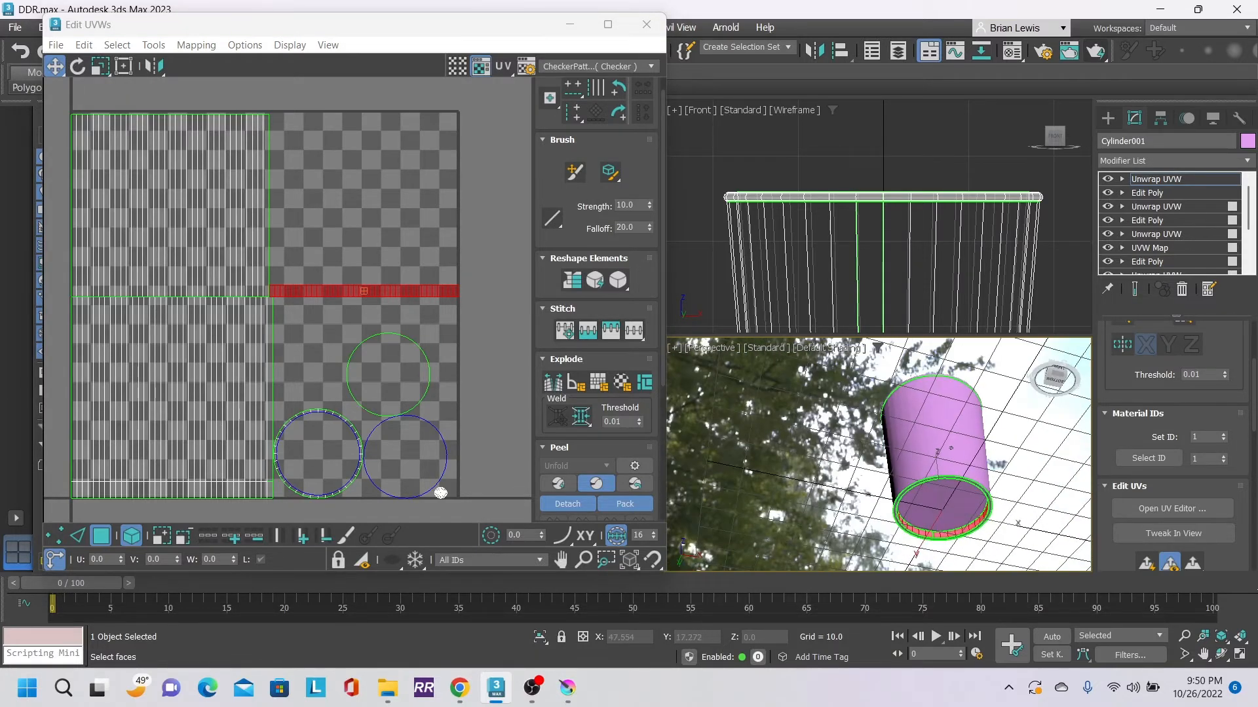
{"action": "mouse_move", "coordinate": [950, 448]}
{"action": "middle_mouse_down", "text": "alt"}
{"action": "mouse_move", "coordinate": [973, 481]}
{"action": "mouse_move", "coordinate": [947, 487]}
{"action": "middle_mouse_up", "text": "alt"}
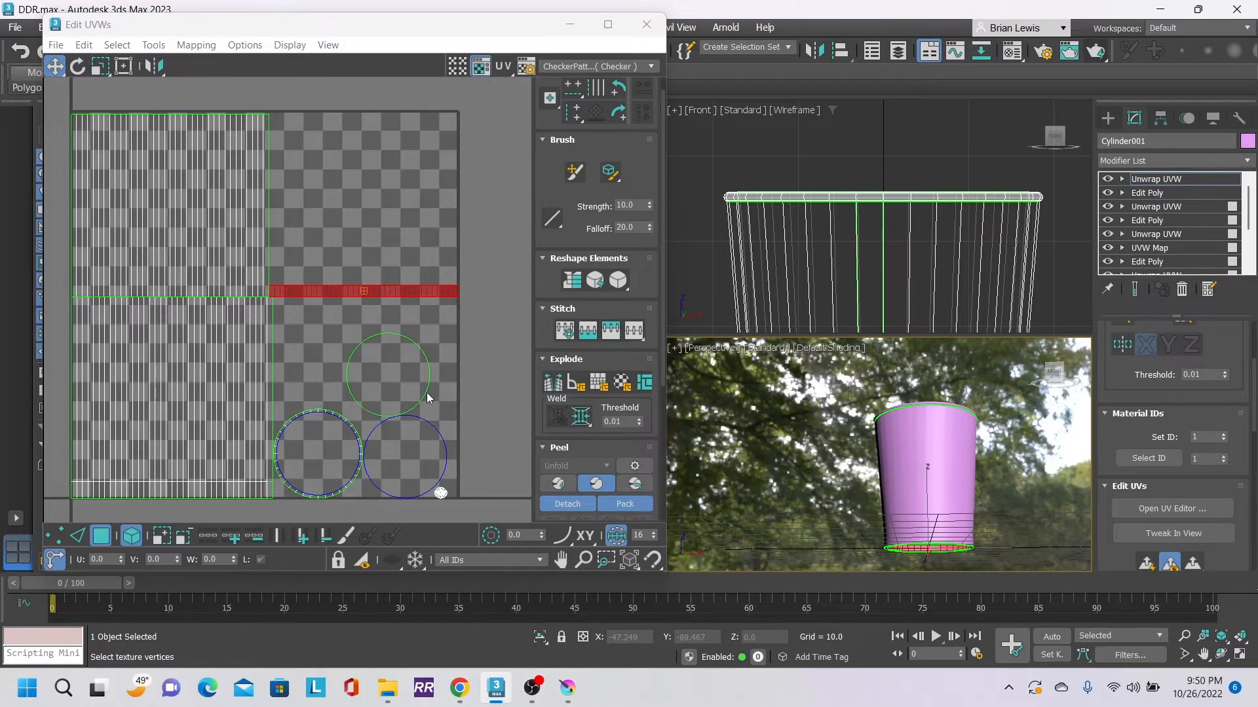
- Select the ring-shaped cluster and the tiny rim cluster in turn to see which parts of the cup they cover
{"action": "left_click", "coordinate": [316, 372]}
{"action": "left_click", "coordinate": [340, 422]}
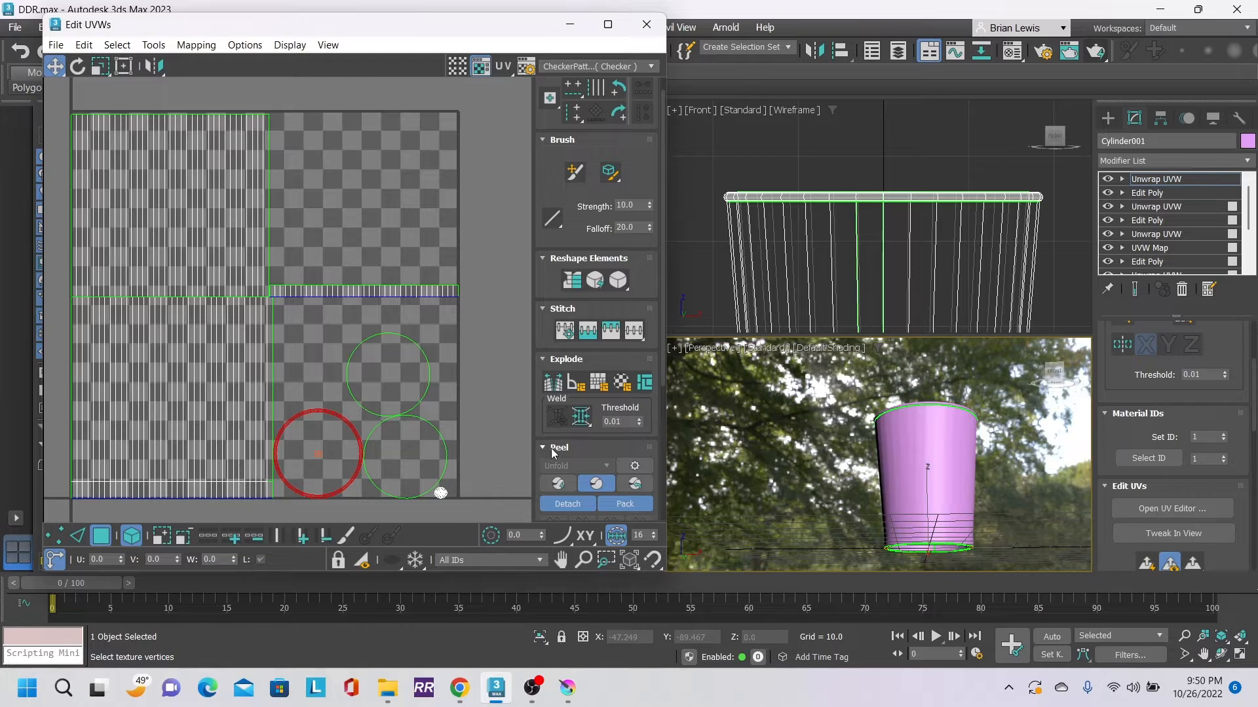
{"action": "mouse_move", "coordinate": [1051, 372]}
{"action": "left_mouse_down"}
{"action": "mouse_move", "coordinate": [1048, 417]}
{"action": "mouse_move", "coordinate": [1066, 325]}
{"action": "mouse_move", "coordinate": [1046, 380]}
{"action": "left_mouse_up"}
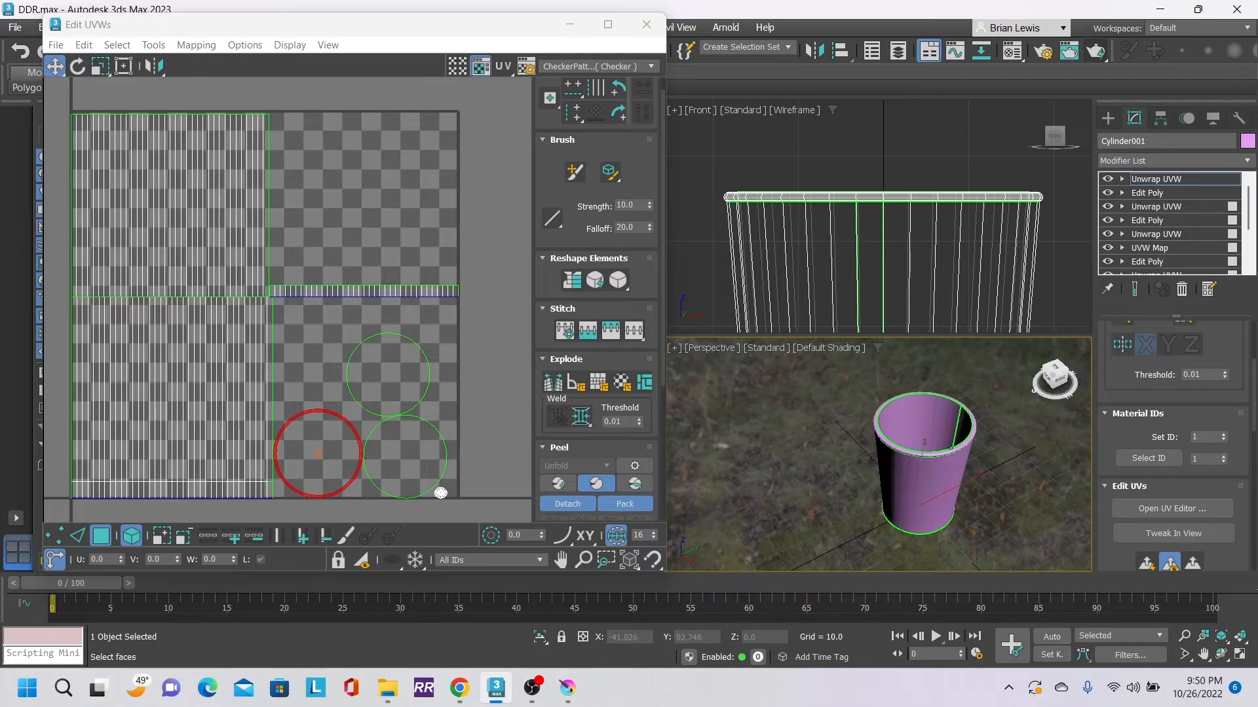
{"action": "left_click_drag", "start_coordinate": [473, 478], "coordinate": [441, 509]}
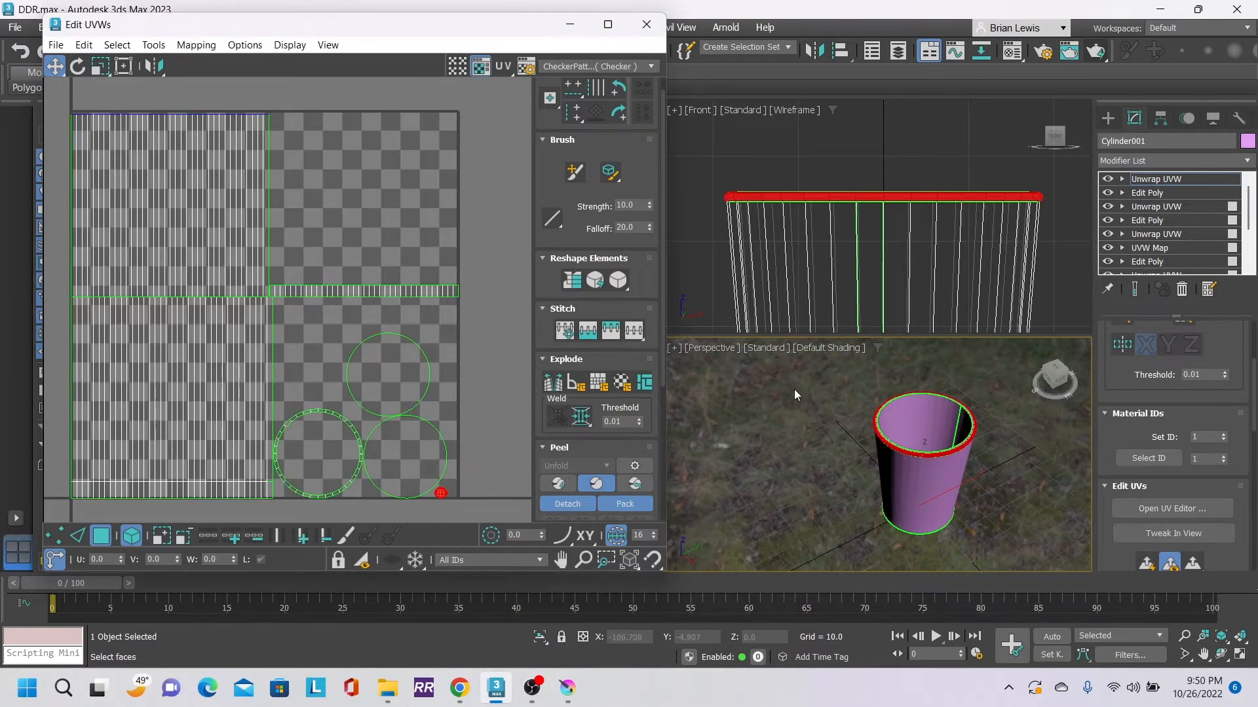
- Inspect the tiny rim cluster's fan-shaped faces up close and clear the selection
{"action": "scroll", "coordinate": [473, 493], "scroll_direction": "up", "scroll_amount": 5}
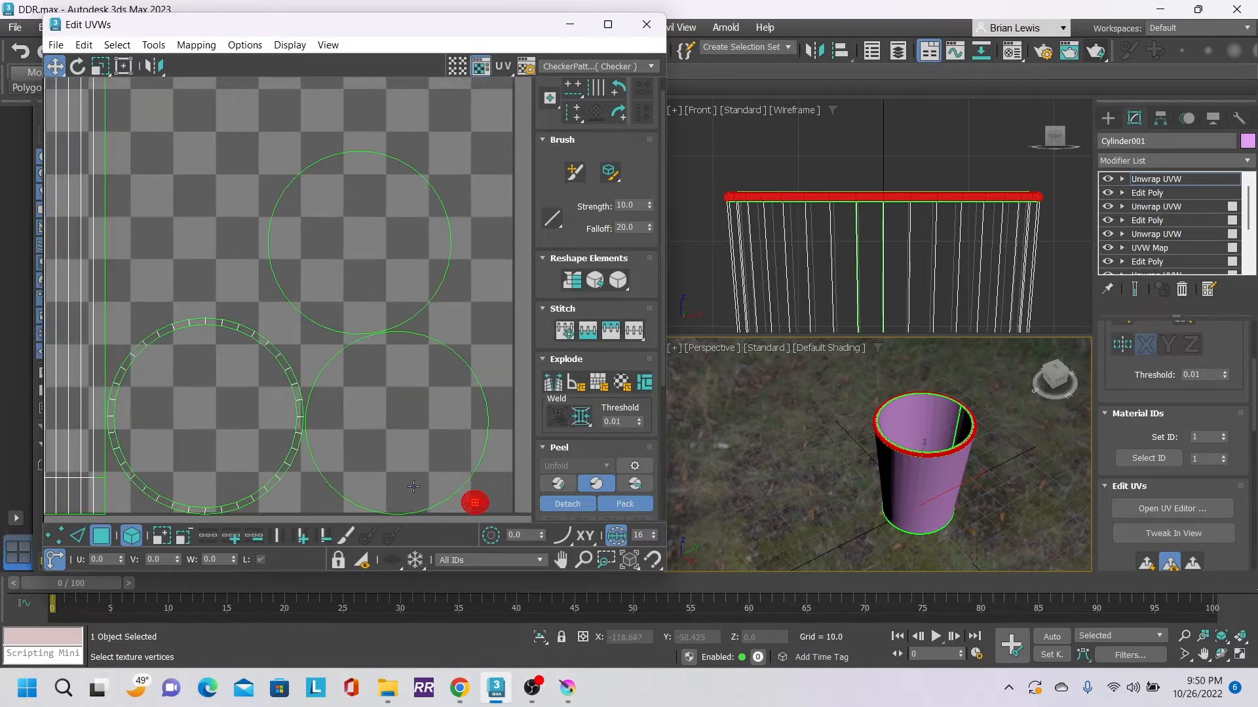
{"action": "middle_click_drag", "start_coordinate": [484, 489], "coordinate": [395, 388]}
{"action": "scroll", "coordinate": [400, 393], "scroll_direction": "up", "scroll_amount": 8}
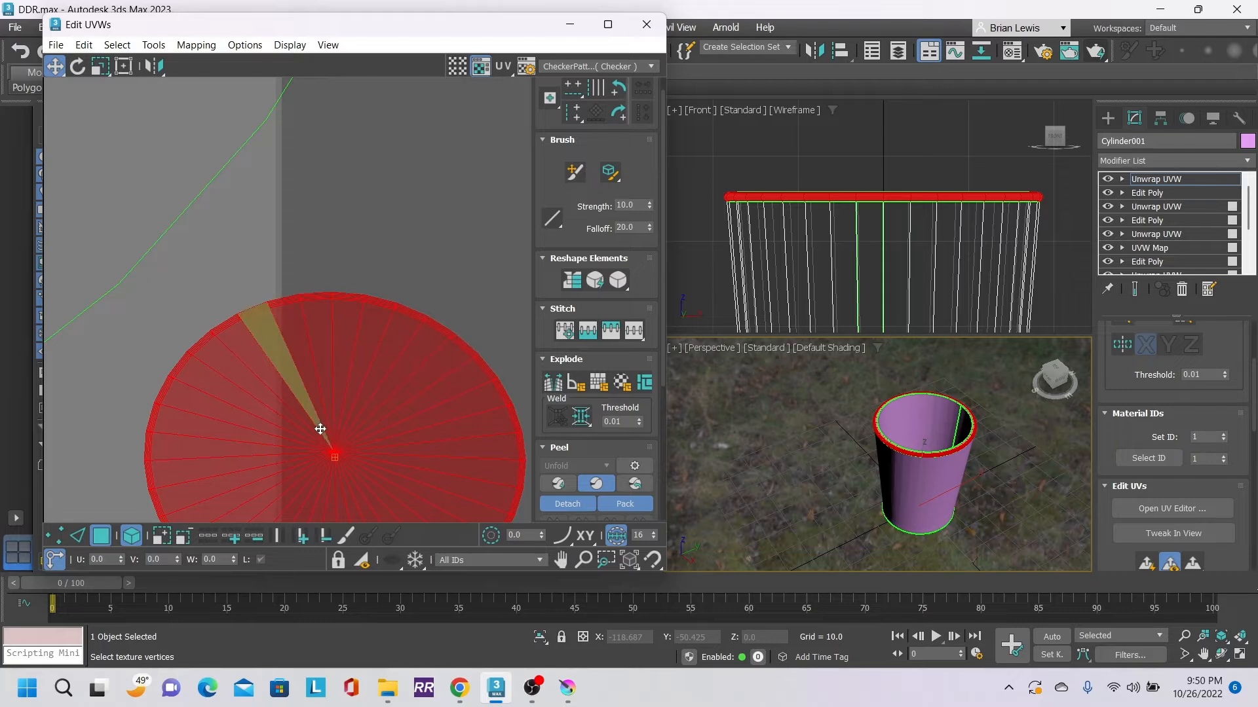
{"action": "left_click", "coordinate": [359, 278]}
{"action": "left_click", "coordinate": [324, 331]}
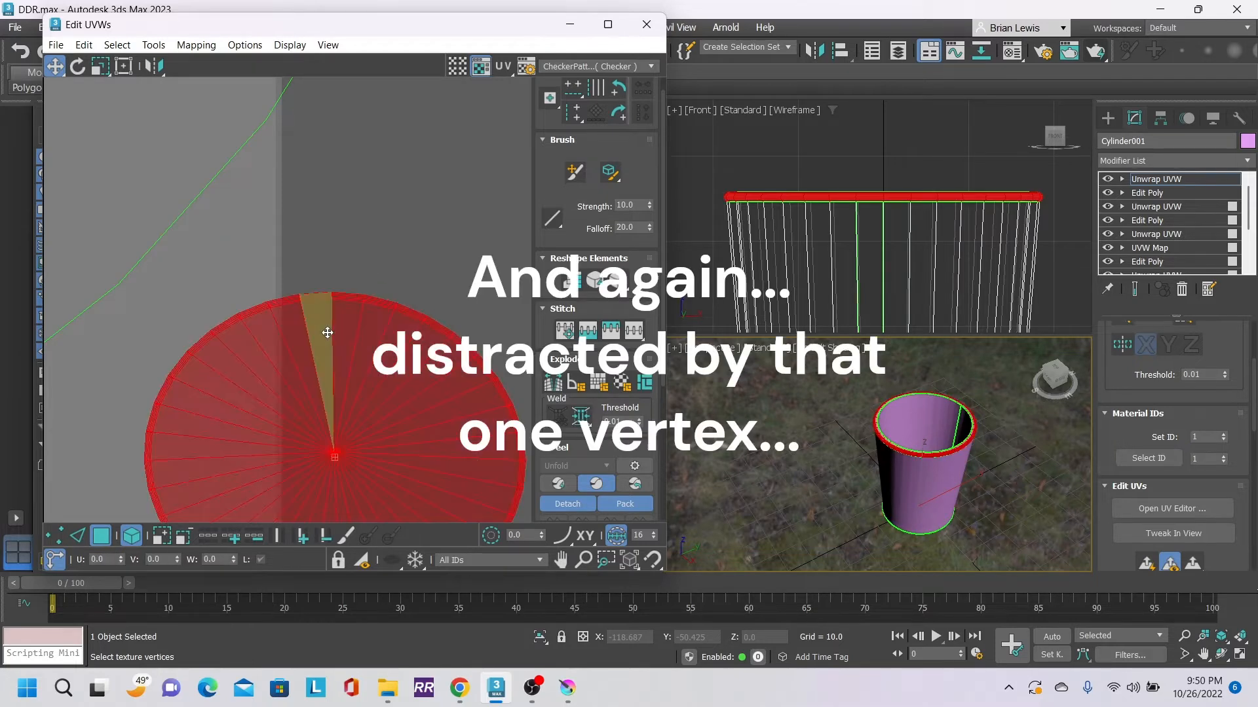
{"action": "left_click", "coordinate": [314, 270]}
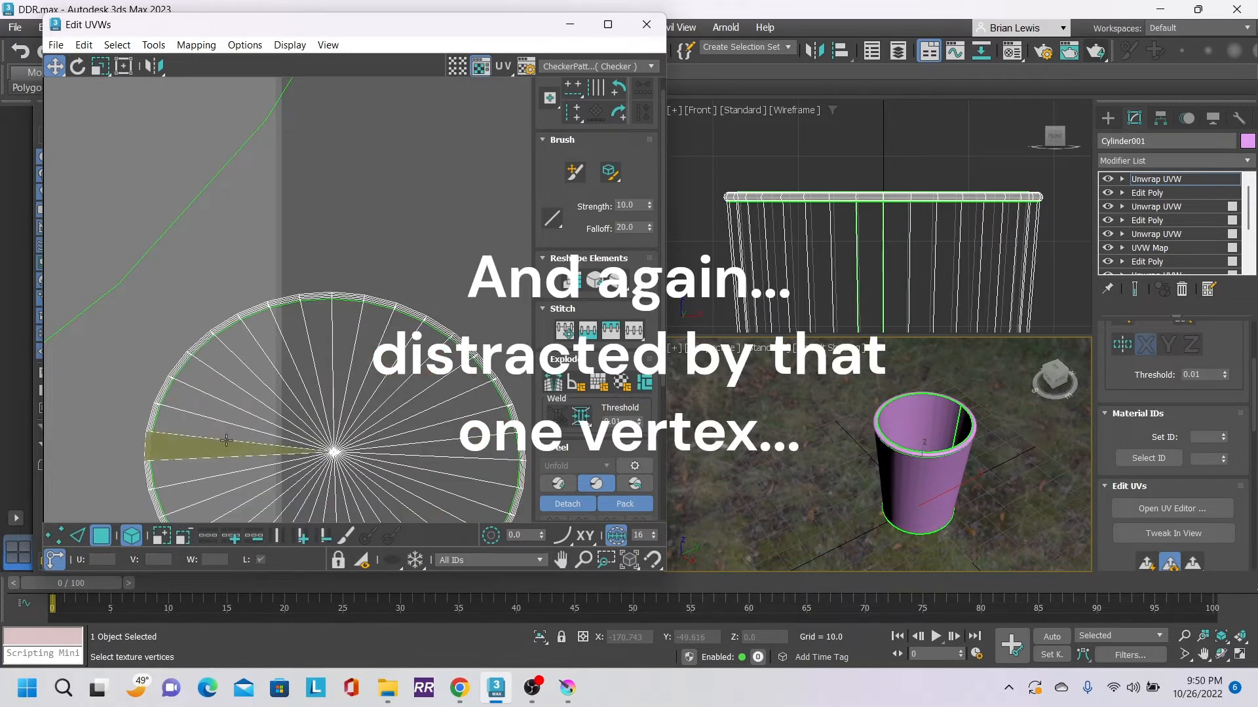
- Turn off element selection, select one wedge face of the small radial disc, and examine the cup's rim in the perspective view
{"action": "left_click", "coordinate": [145, 535]}
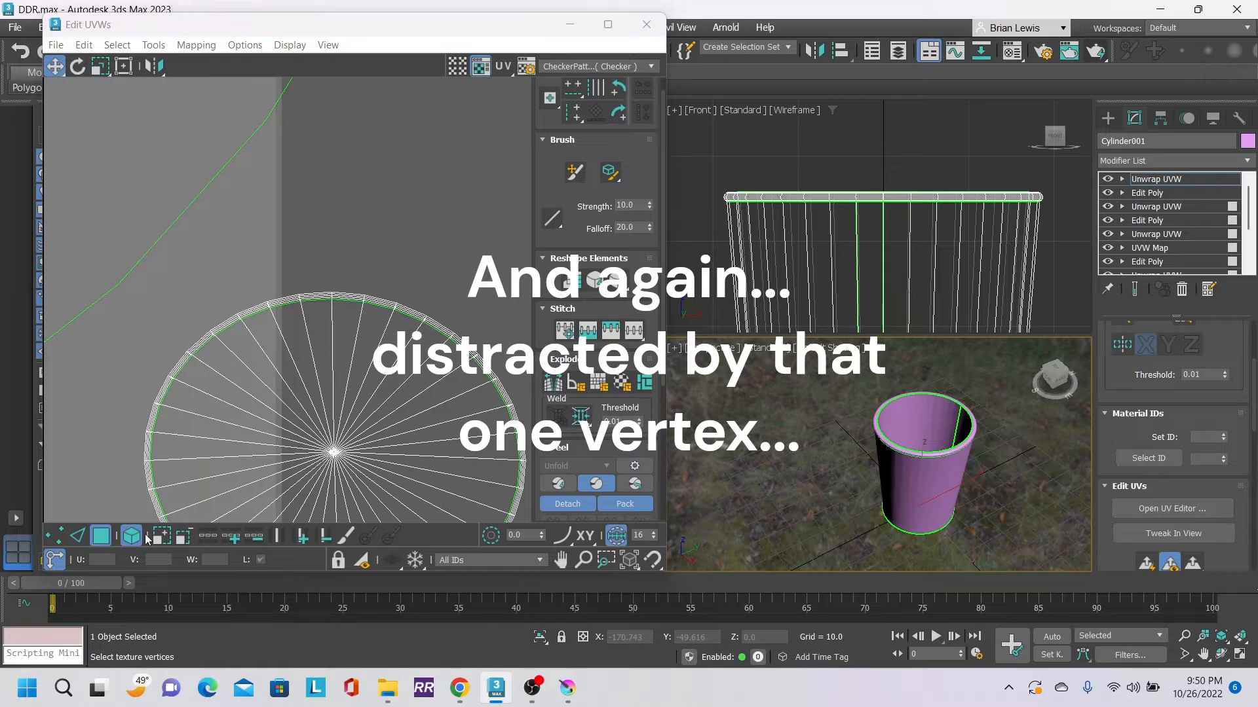
{"action": "left_click", "coordinate": [318, 373]}
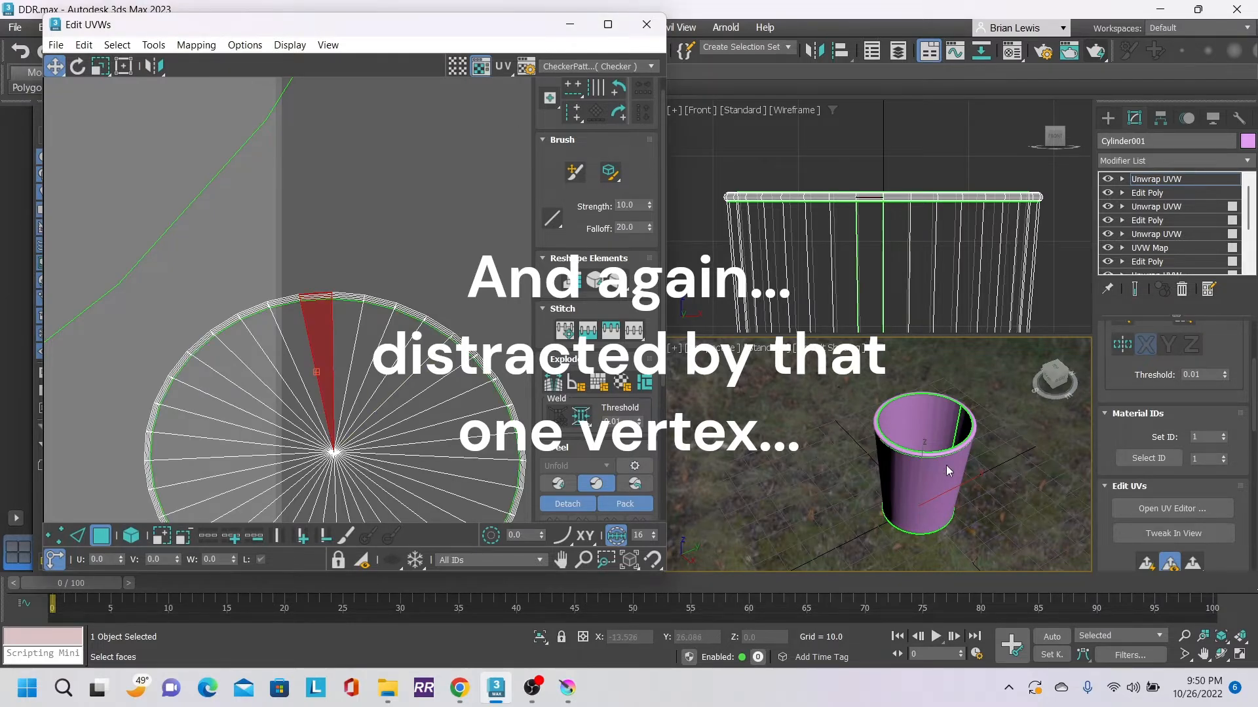
{"action": "scroll", "coordinate": [945, 463], "scroll_direction": "up", "scroll_amount": 5}
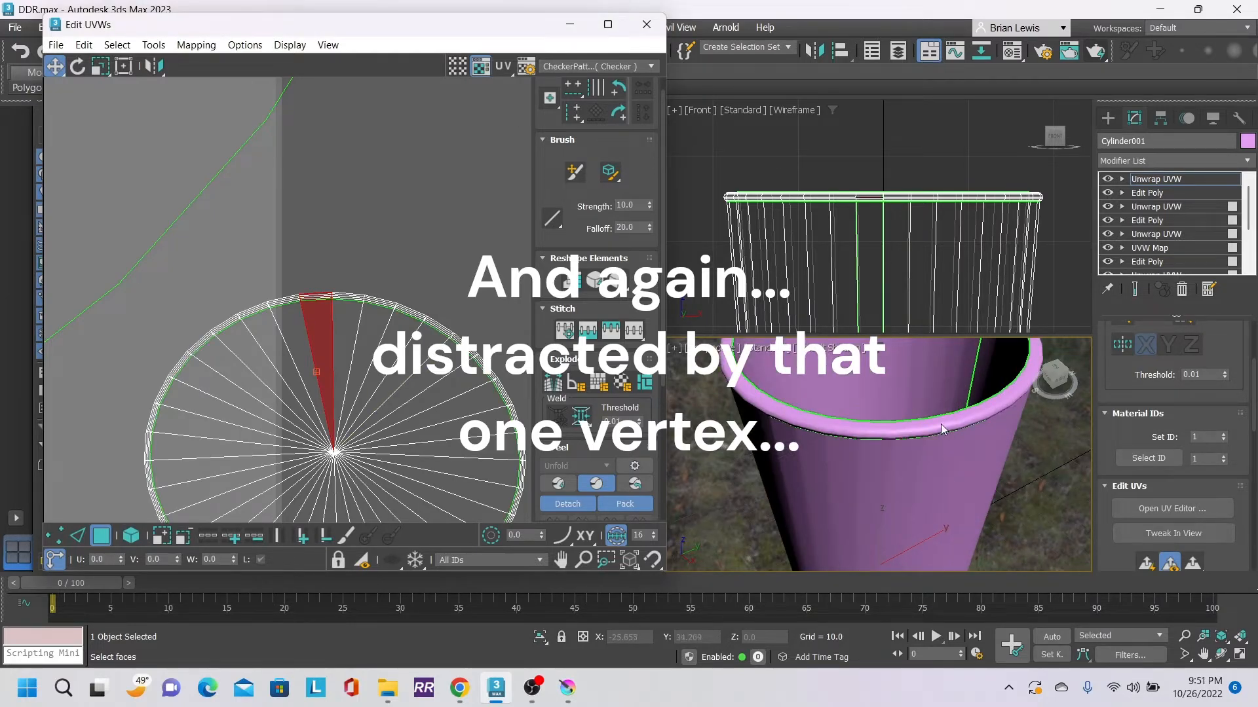
{"action": "mouse_move", "coordinate": [1059, 381]}
{"action": "left_mouse_down"}
{"action": "mouse_move", "coordinate": [1042, 367]}
{"action": "mouse_move", "coordinate": [982, 366]}
{"action": "mouse_move", "coordinate": [961, 428]}
{"action": "mouse_move", "coordinate": [1053, 376]}
{"action": "left_mouse_up"}
{"action": "middle_click_drag", "start_coordinate": [995, 423], "coordinate": [1078, 416]}
{"action": "left_click", "coordinate": [1046, 373]}
{"action": "left_click_drag", "start_coordinate": [1057, 376], "coordinate": [1052, 394]}
{"action": "left_click", "coordinate": [1053, 375]}
{"action": "left_click", "coordinate": [418, 226]}
- Inspect the small radial disc island and the cup's complete UV layout
{"action": "scroll", "coordinate": [395, 226], "scroll_direction": "down", "scroll_amount": 4}
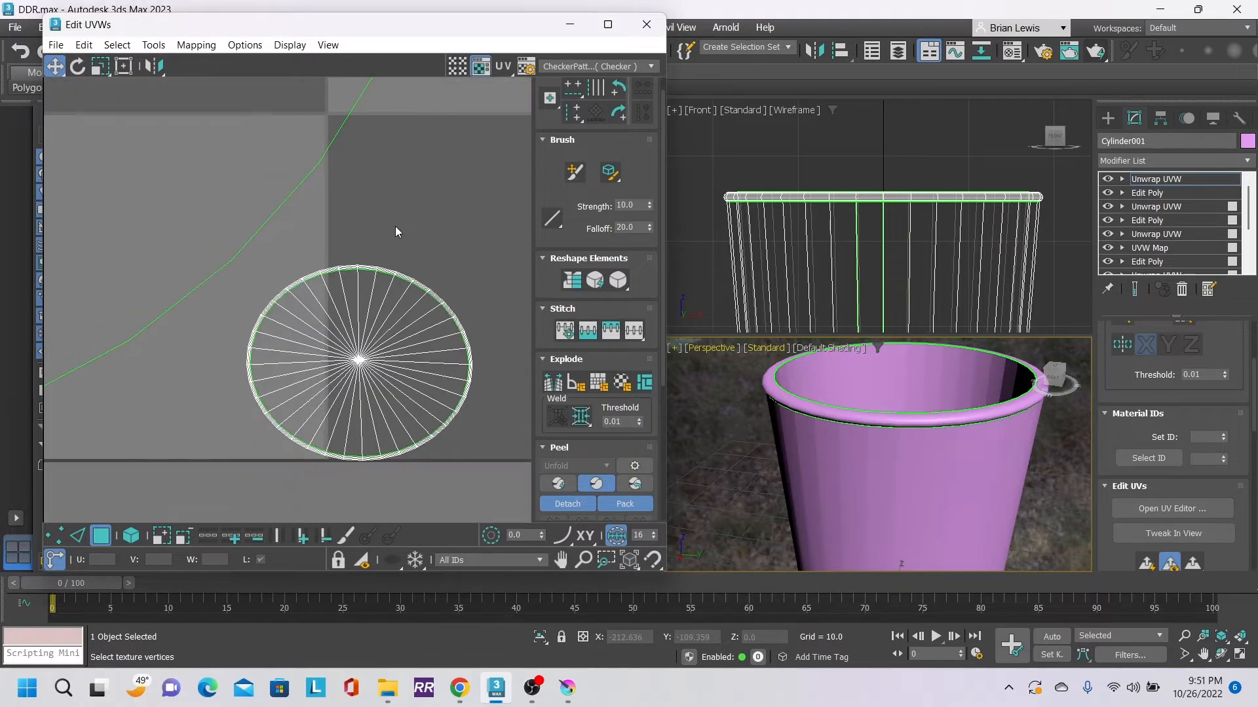
{"action": "scroll", "coordinate": [380, 229], "scroll_direction": "up", "scroll_amount": 4}
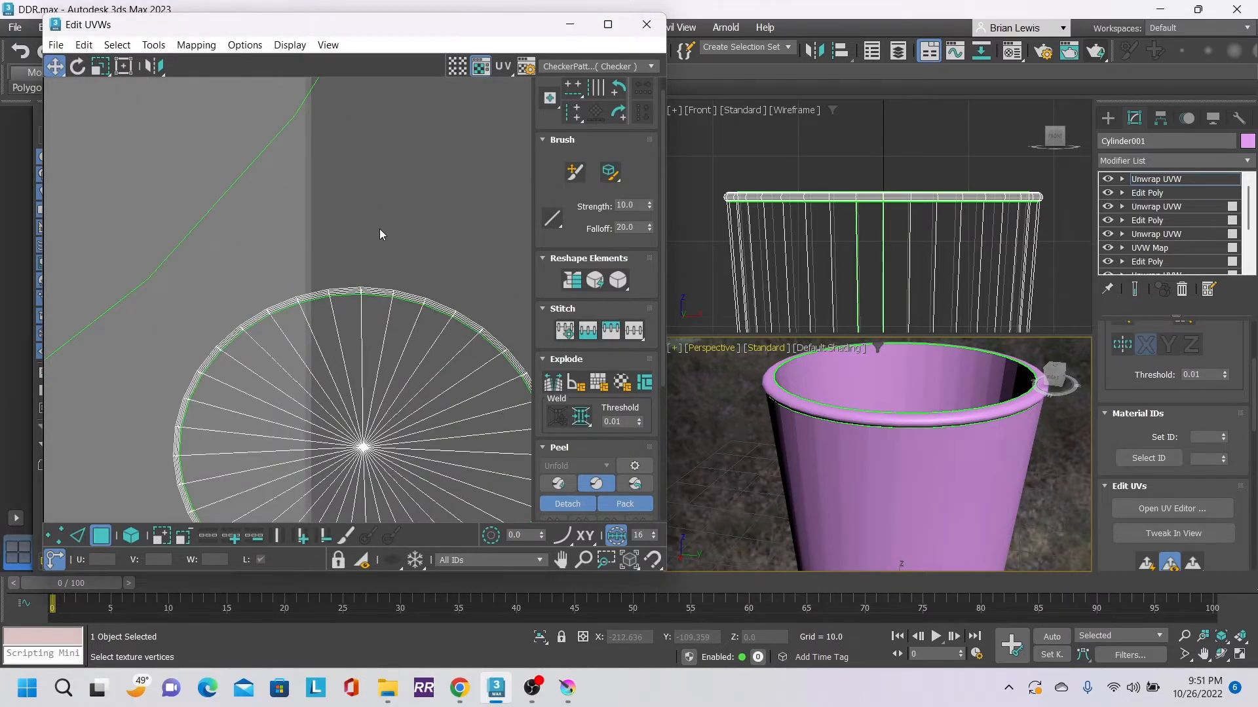
{"action": "scroll", "coordinate": [379, 229], "scroll_direction": "down", "scroll_amount": 5}
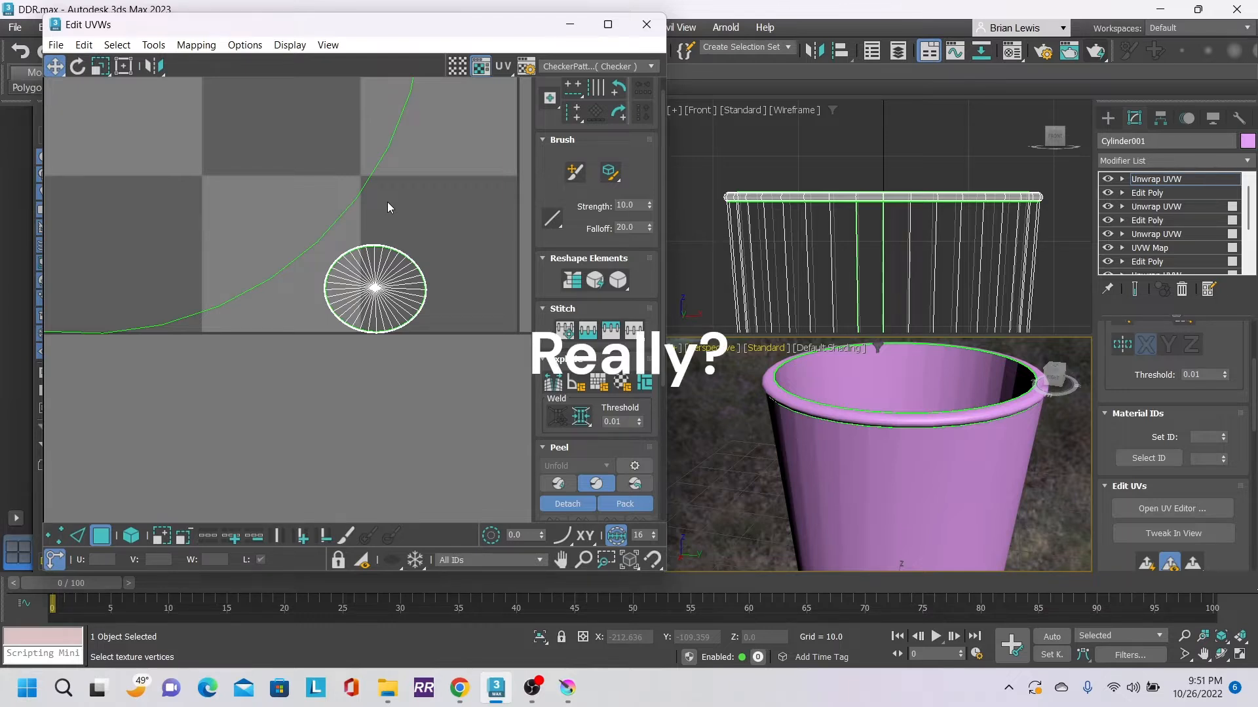
{"action": "scroll", "coordinate": [387, 202], "scroll_direction": "down", "scroll_amount": 4}
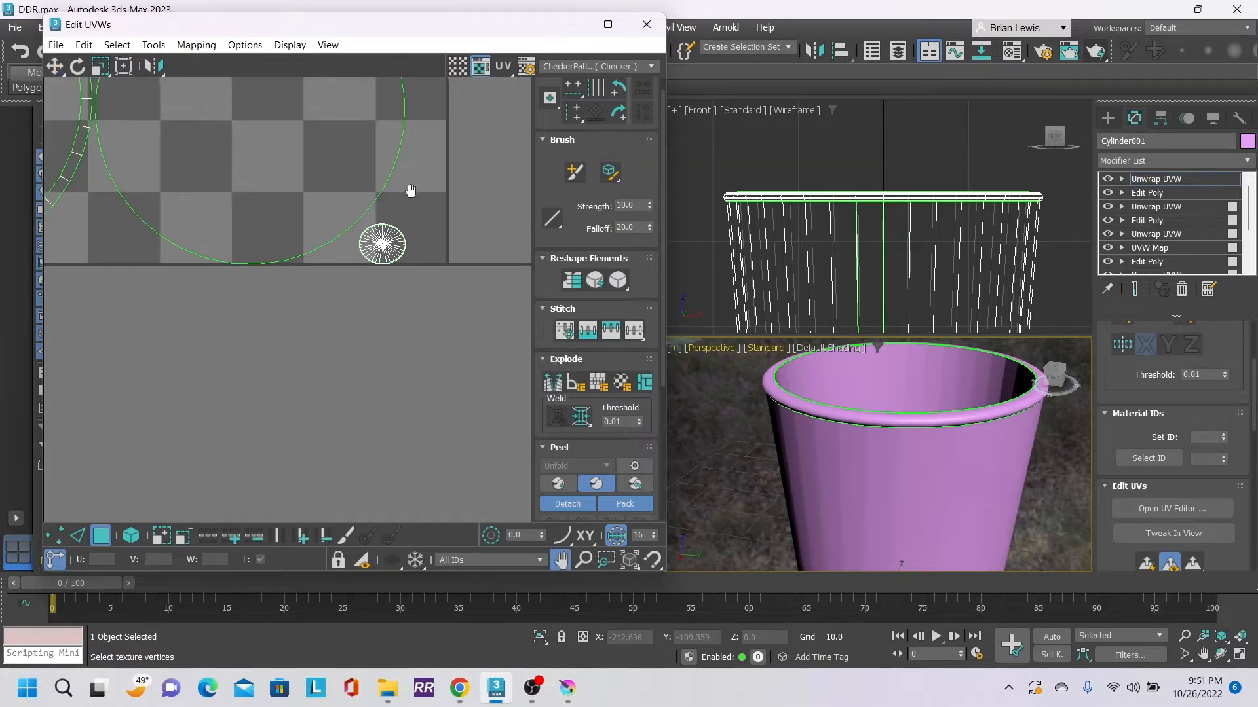
{"action": "scroll", "coordinate": [423, 324], "scroll_direction": "down", "scroll_amount": 3}
{"action": "scroll", "coordinate": [422, 322], "scroll_direction": "down", "scroll_amount": 2}
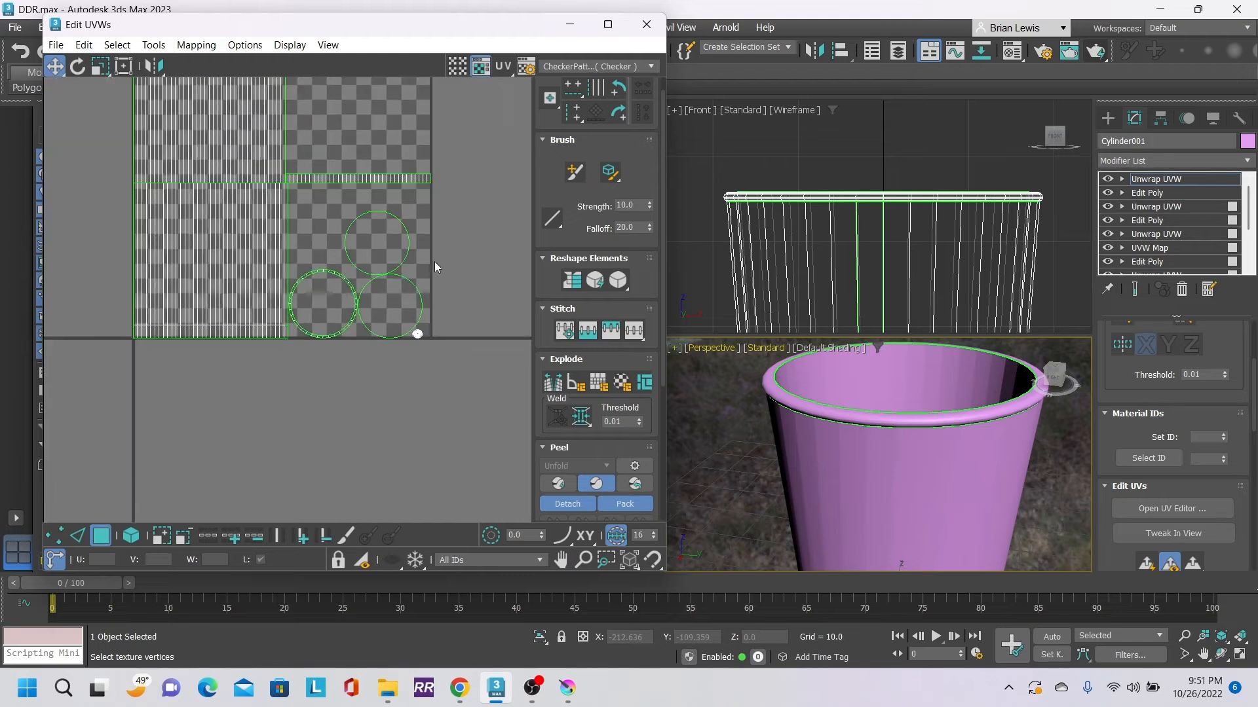
{"action": "middle_click_drag", "start_coordinate": [416, 238], "coordinate": [417, 315]}
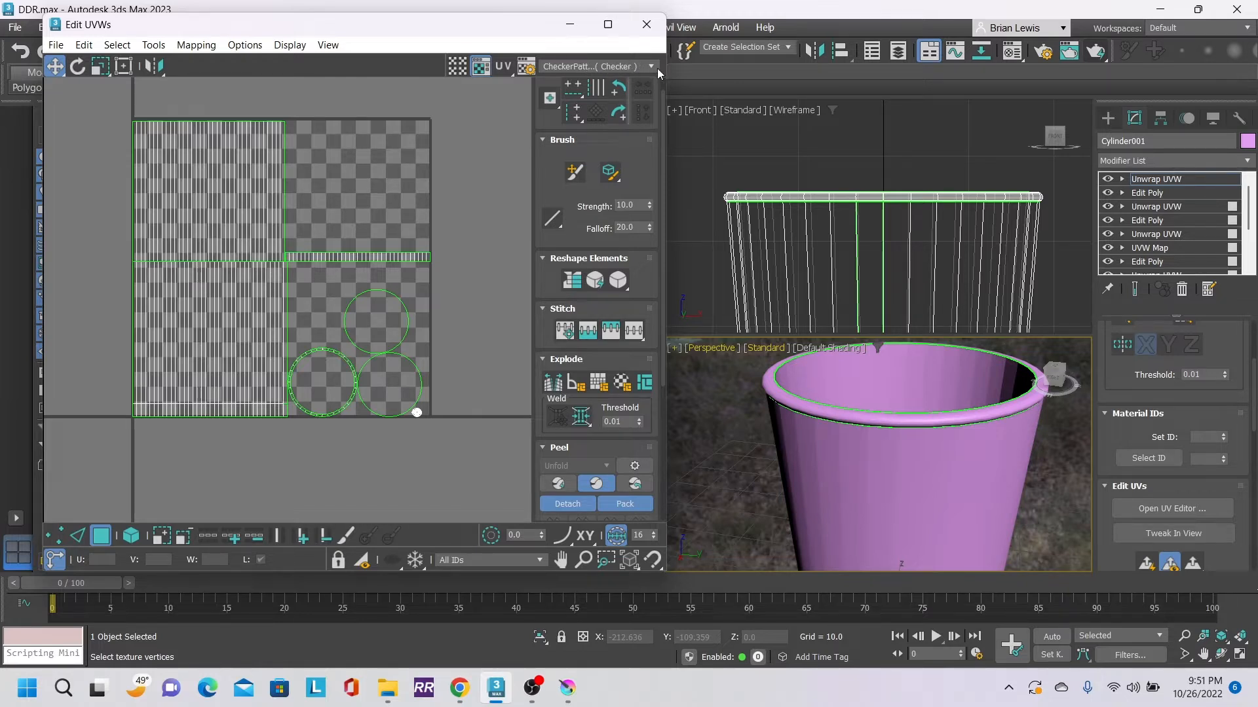
- Load the bitmap cupTexture.jpg as the UV editor's background texture and turn on selection of whole UV elements
{"action": "left_click", "coordinate": [634, 66]}
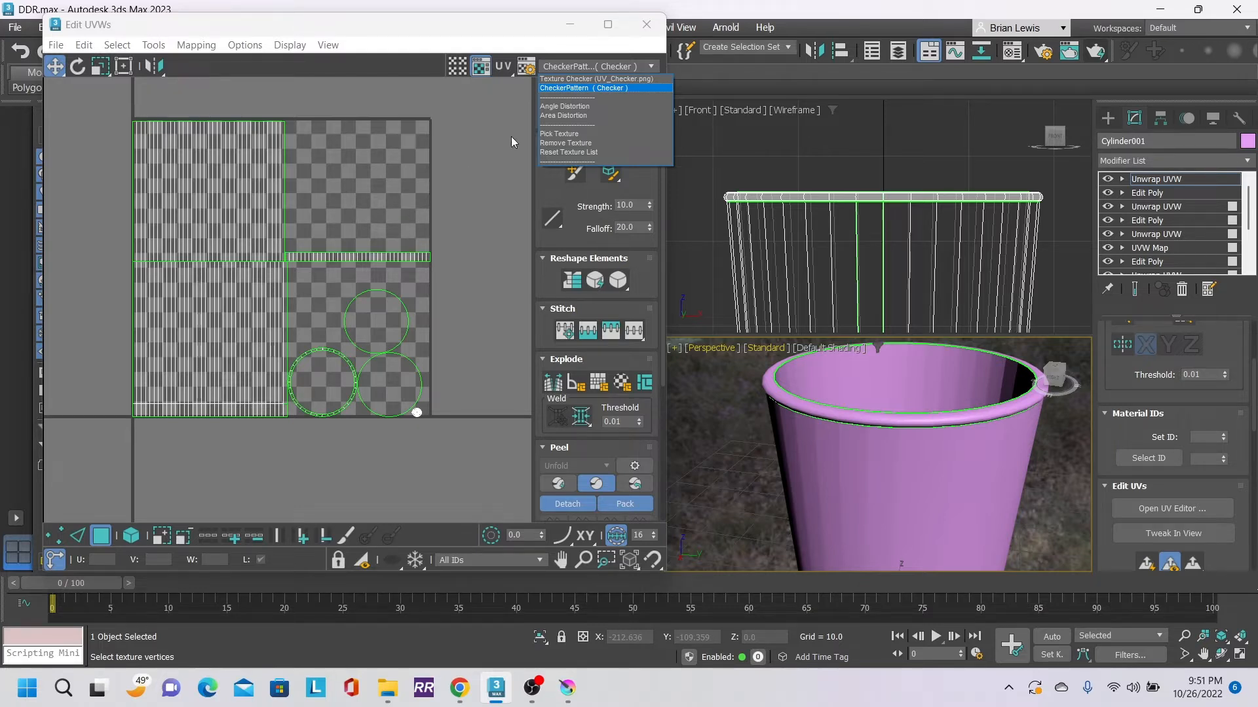
{"action": "left_click", "coordinate": [579, 135]}
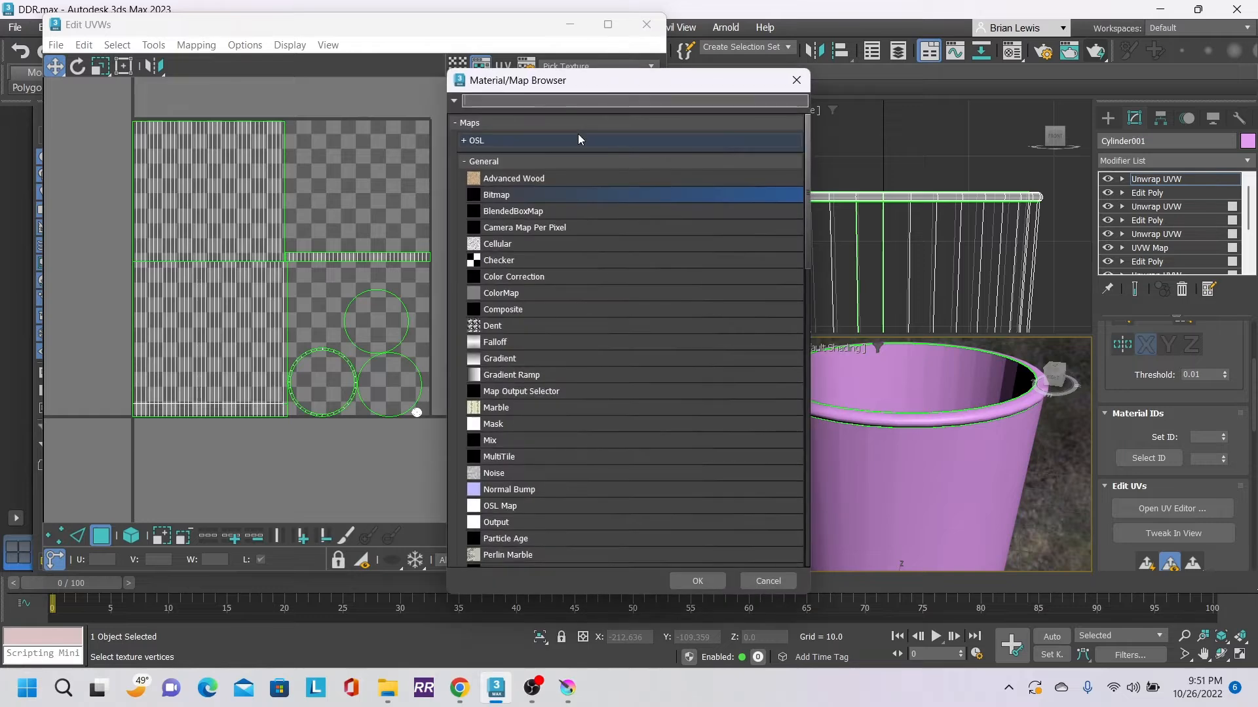
{"action": "double_click", "coordinate": [498, 195]}
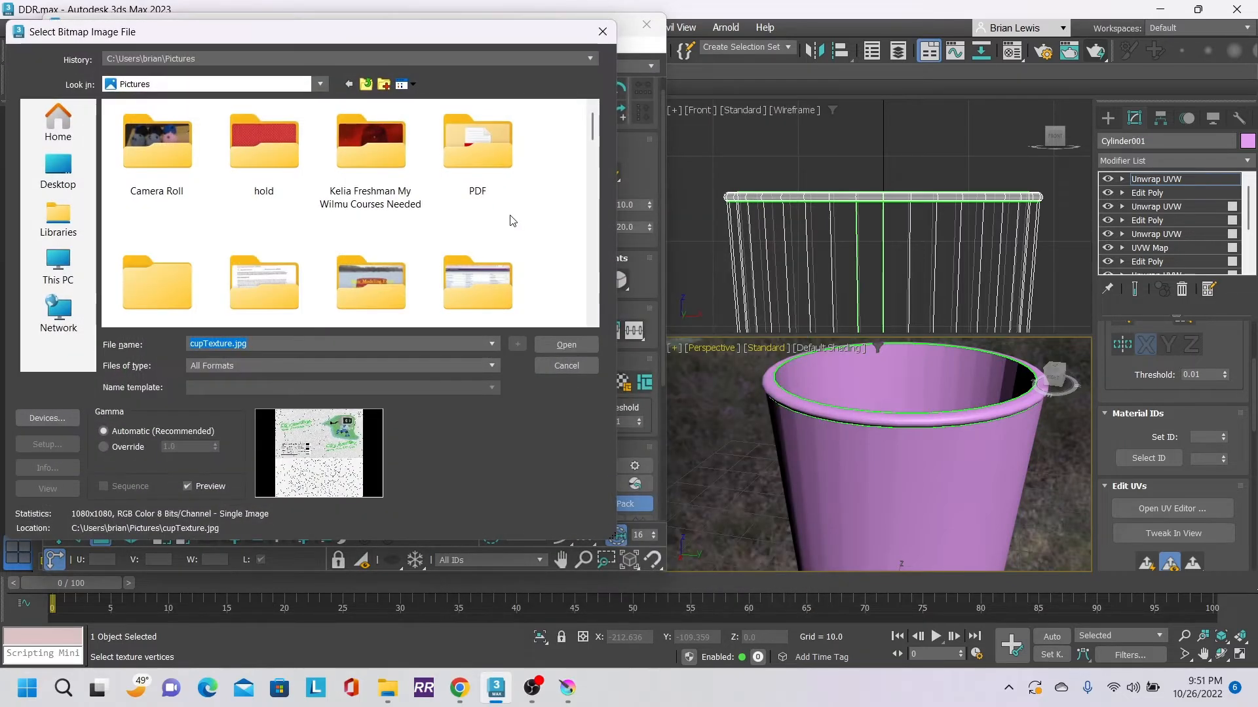
{"action": "scroll", "coordinate": [514, 281], "scroll_direction": "down", "scroll_amount": 6}
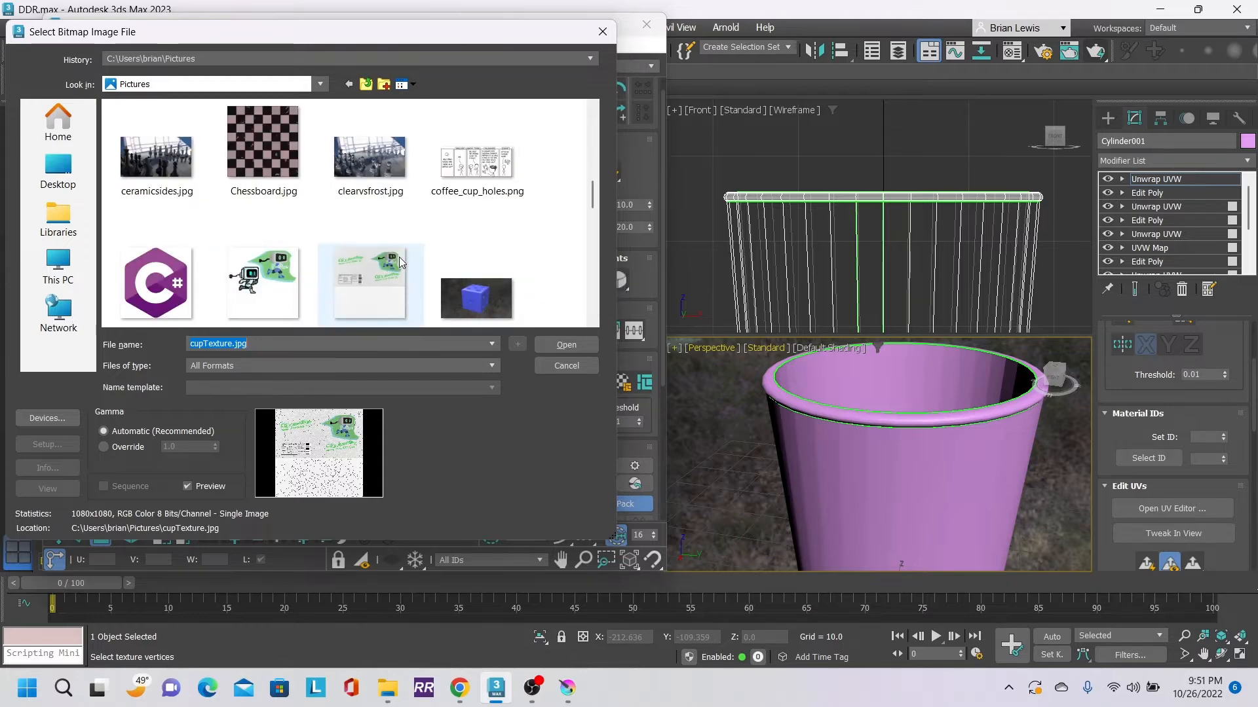
{"action": "left_click", "coordinate": [362, 274]}
{"action": "left_click", "coordinate": [562, 344]}
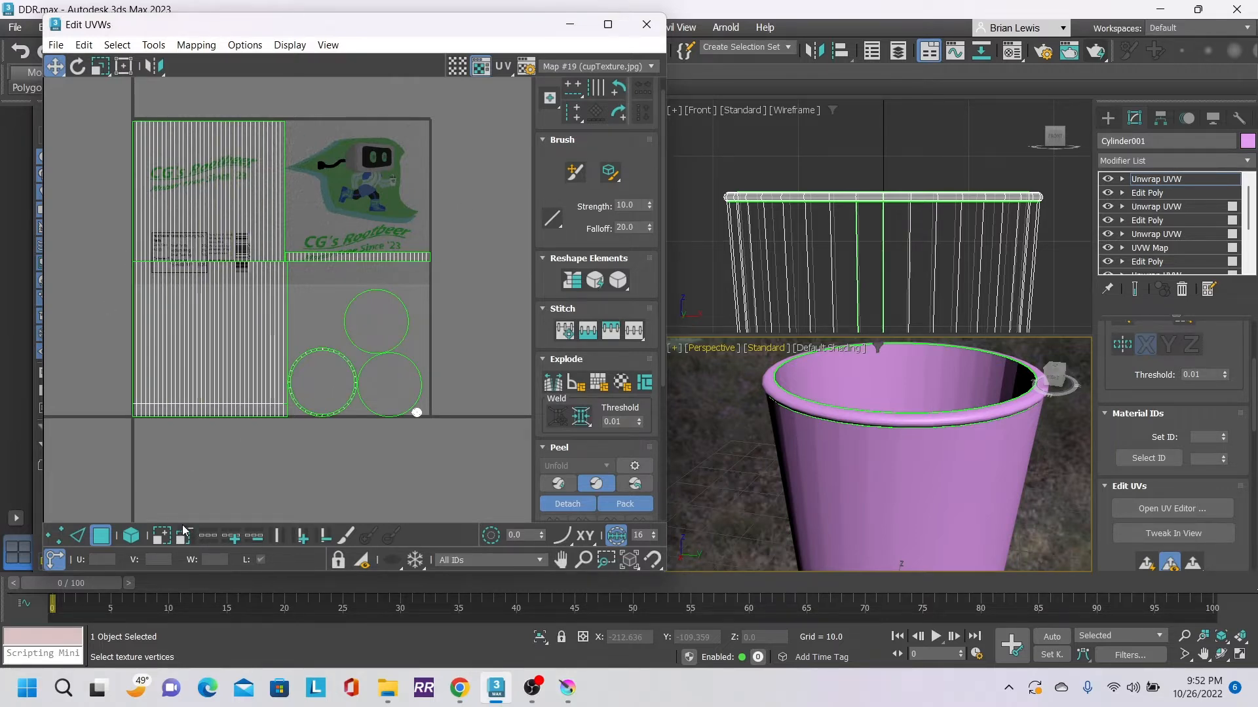
{"action": "left_click", "coordinate": [132, 536]}
{"action": "left_click", "coordinate": [373, 309]}
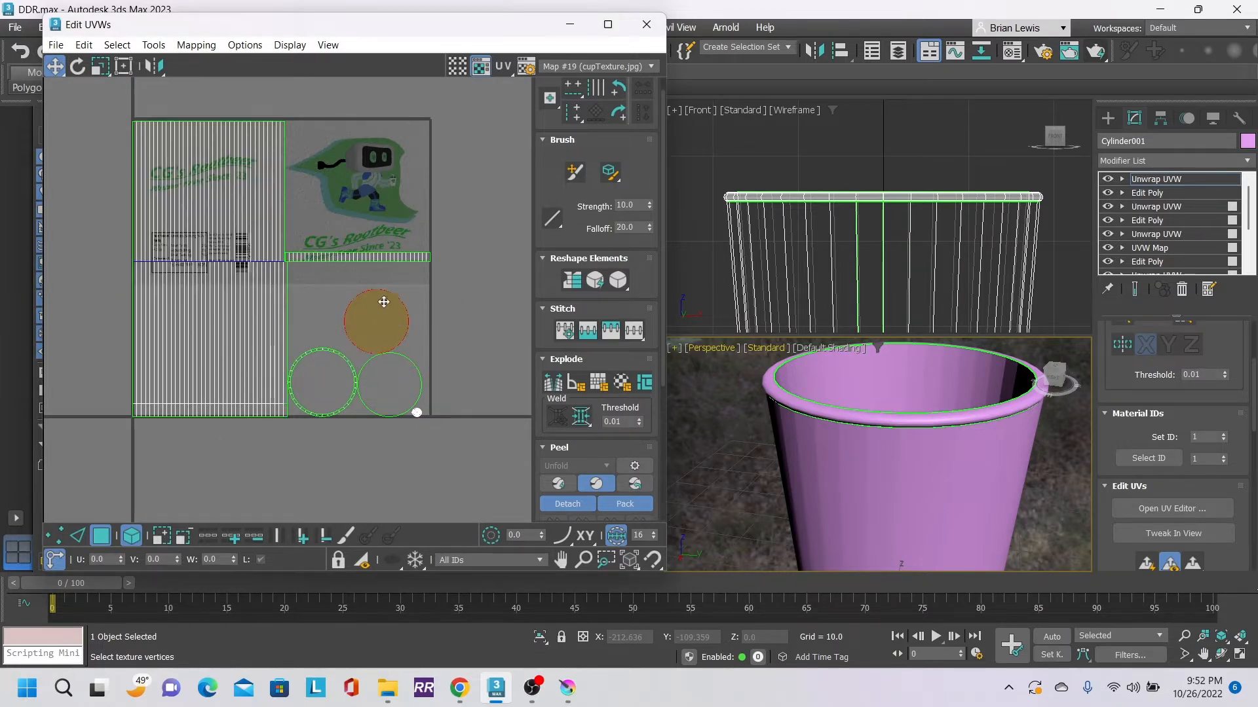
{"action": "left_click_drag", "start_coordinate": [375, 310], "coordinate": [503, 295]}
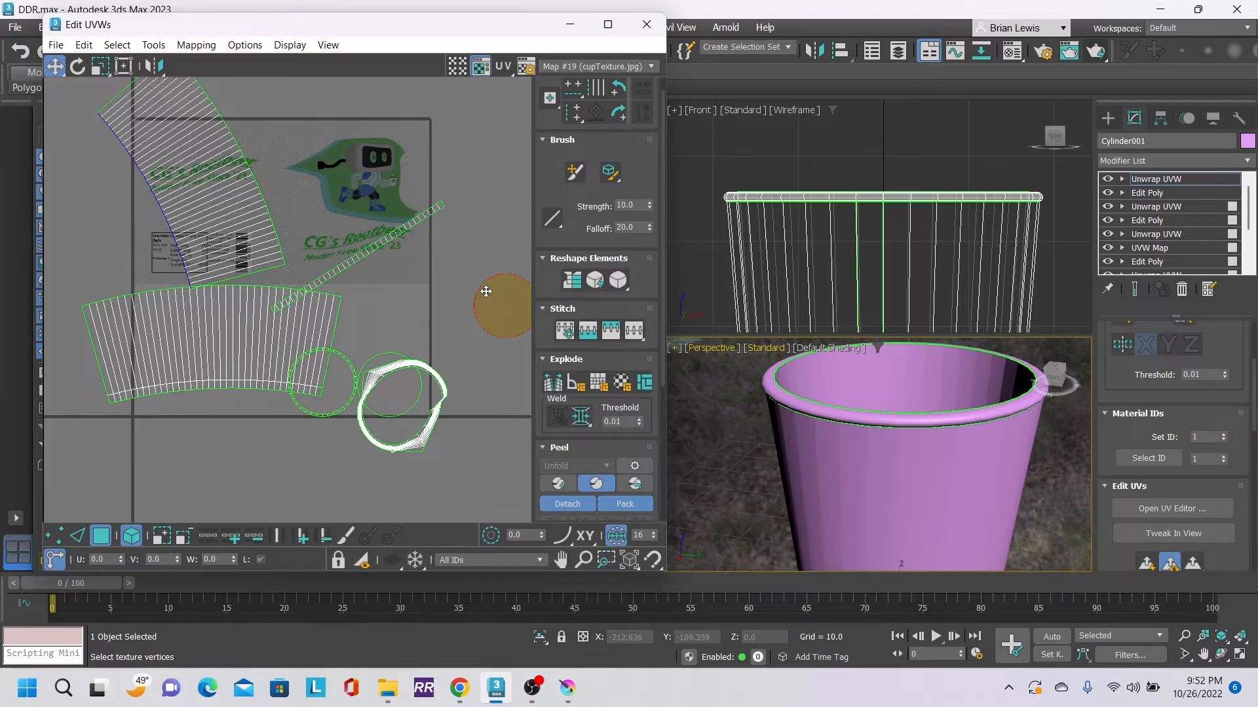
{"action": "key", "text": "ctrl+z"}
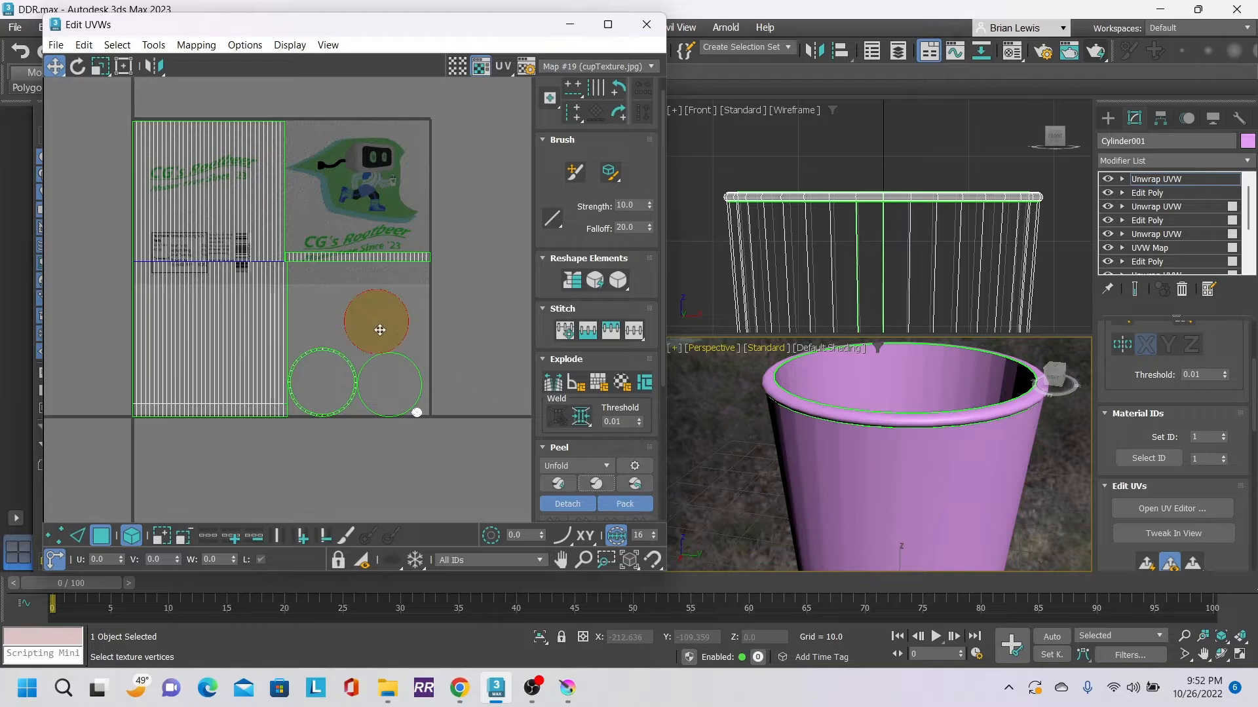
- Place the two large disc islands and the ring island outside the texture square, beyond its right edge
{"action": "left_click_drag", "start_coordinate": [377, 329], "coordinate": [469, 323]}
{"action": "left_click_drag", "start_coordinate": [397, 391], "coordinate": [477, 393]}
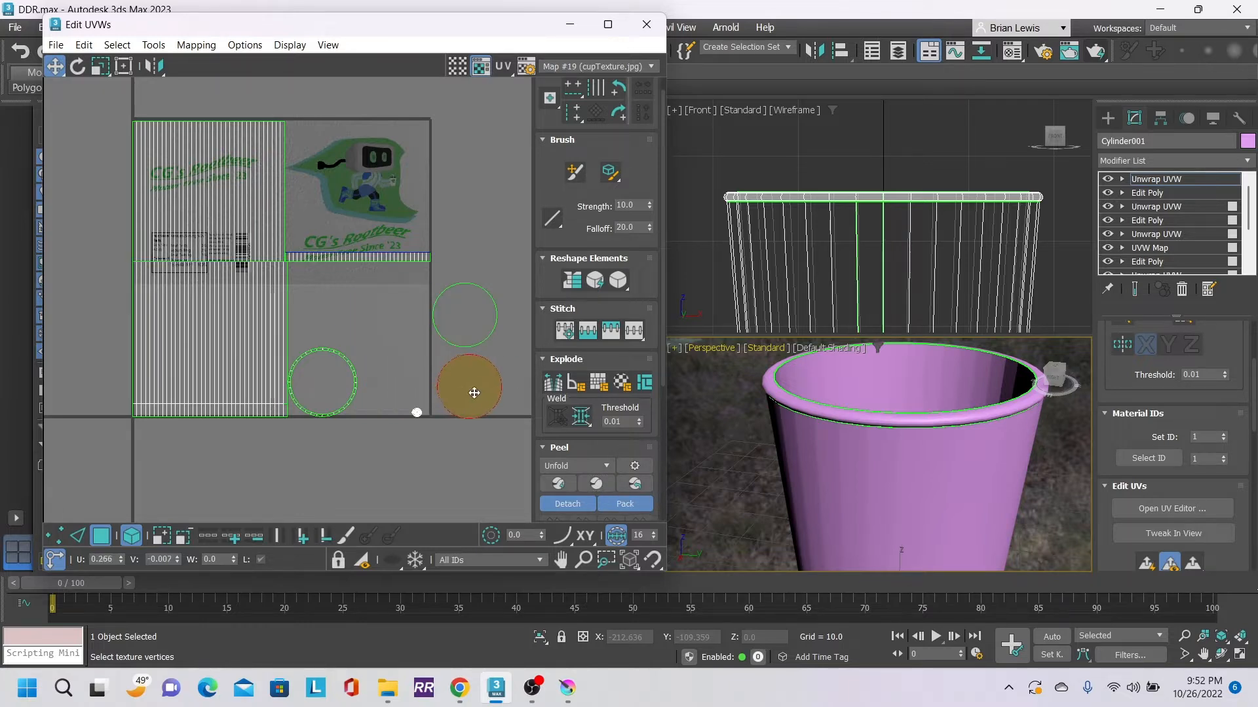
{"action": "left_click", "coordinate": [343, 374]}
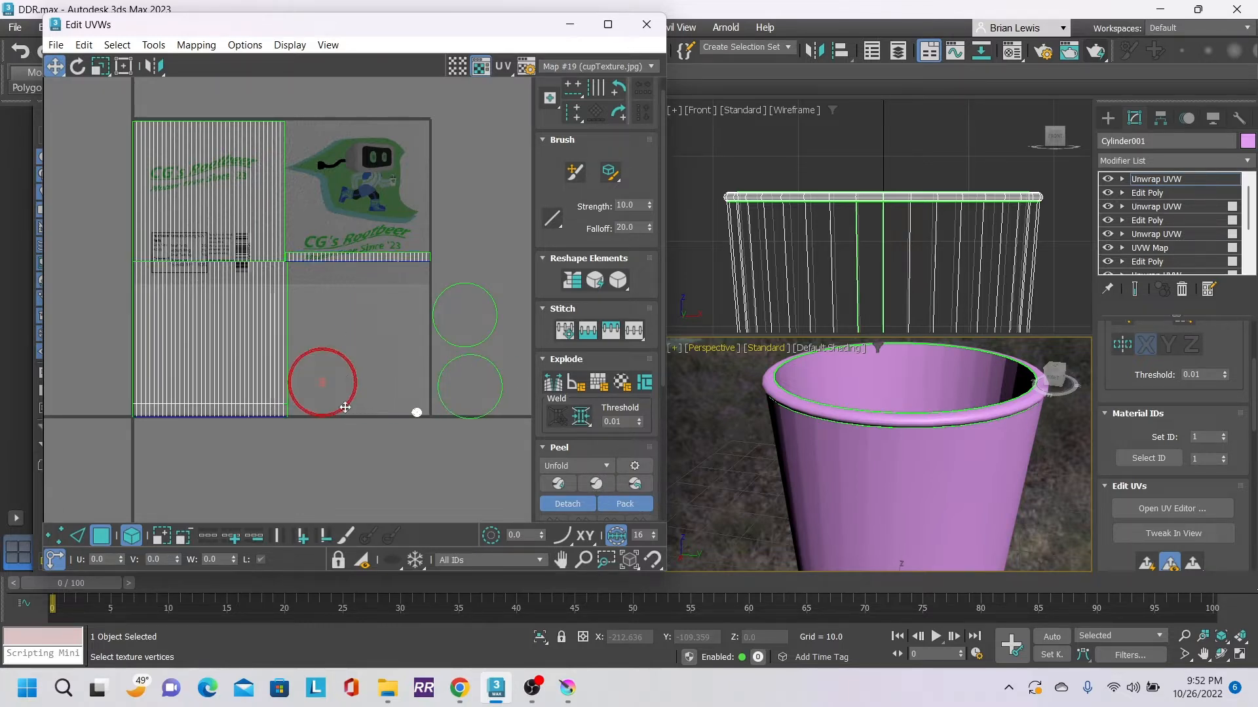
{"action": "left_click_drag", "start_coordinate": [342, 356], "coordinate": [507, 439]}
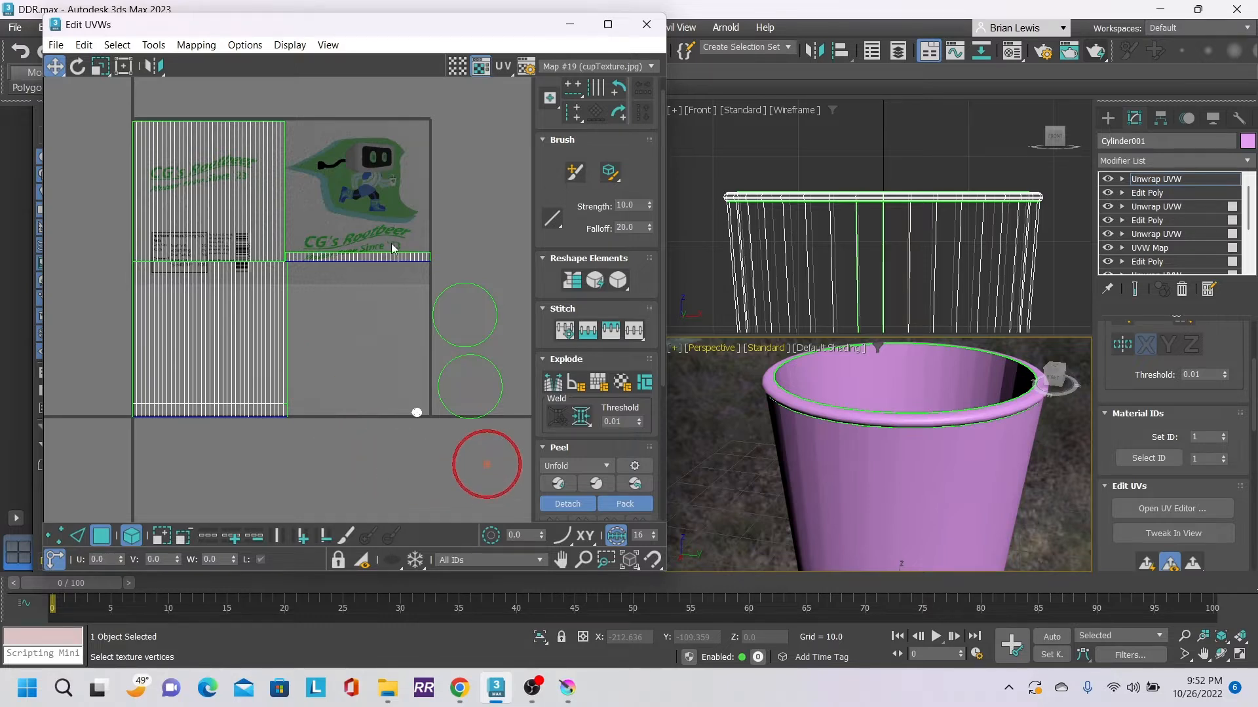
- Shift the narrow strip island slightly up and right, and move the cup's inner wall island below the texture square
{"action": "left_click", "coordinate": [397, 257]}
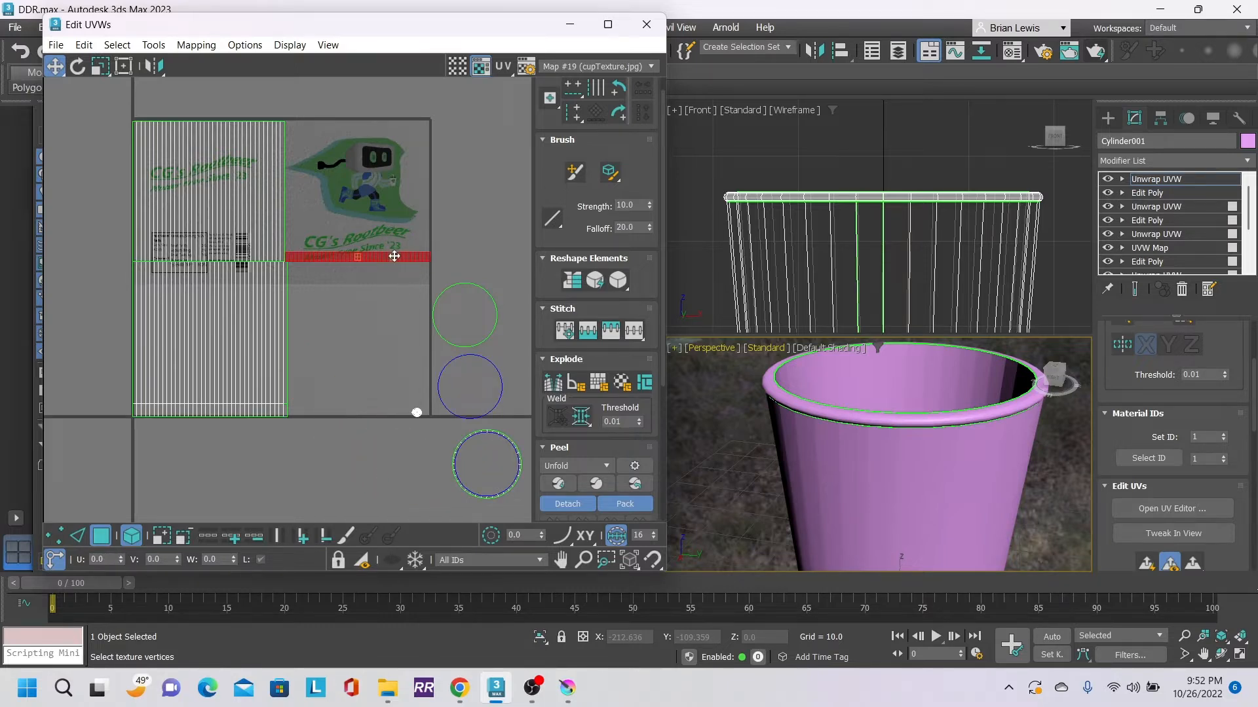
{"action": "left_click_drag", "start_coordinate": [394, 254], "coordinate": [435, 235]}
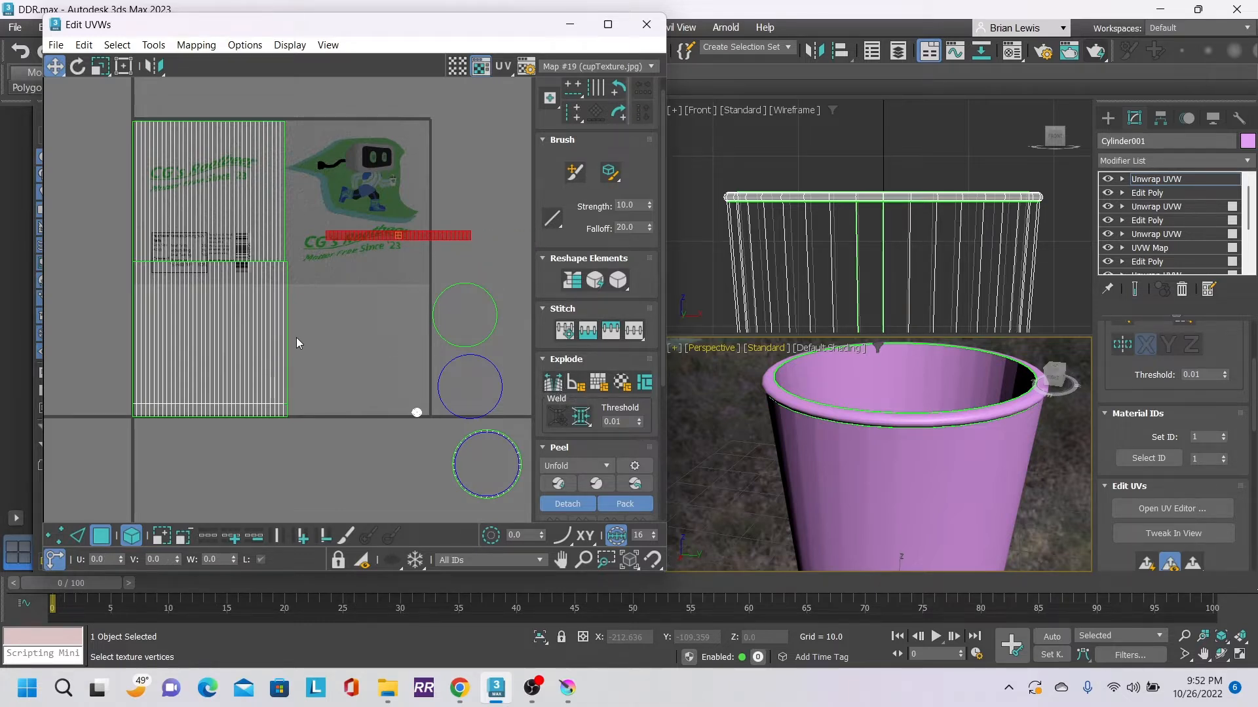
{"action": "left_click", "coordinate": [210, 337]}
{"action": "left_click", "coordinate": [209, 177]}
{"action": "key", "text": "ctrl+a"}
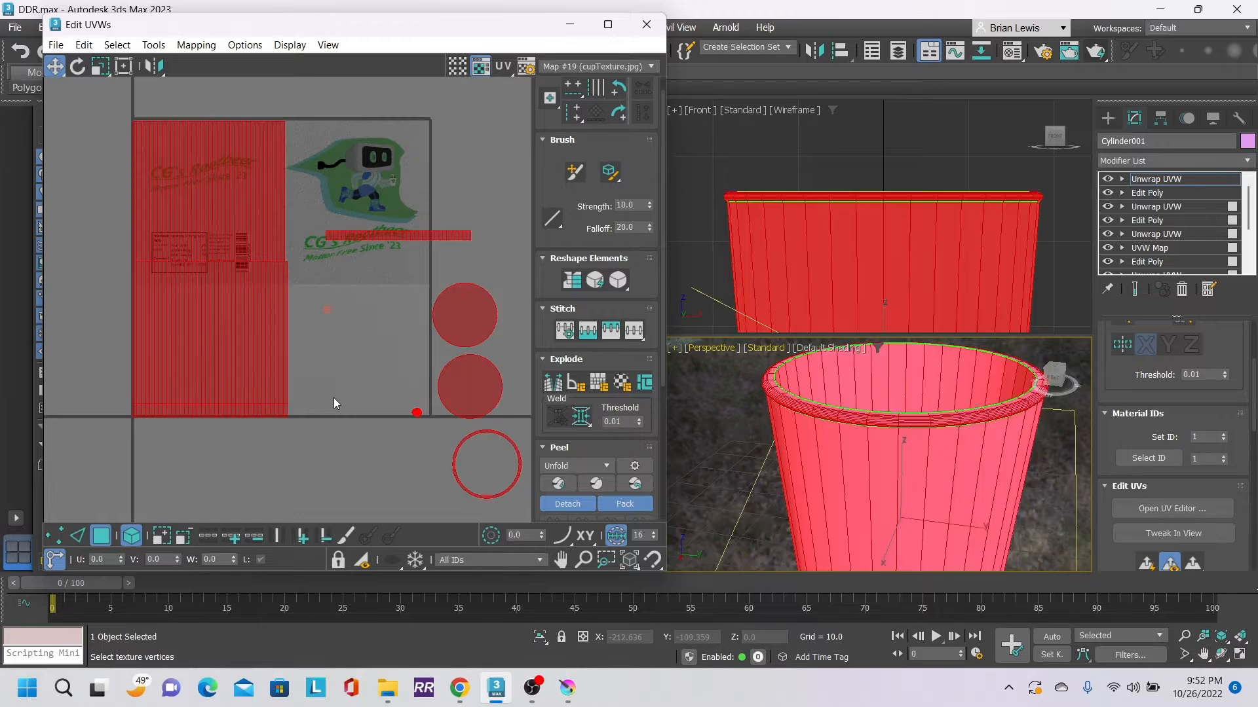
{"action": "left_click", "coordinate": [298, 183]}
{"action": "left_click", "coordinate": [210, 160]}
{"action": "left_click_drag", "start_coordinate": [211, 160], "coordinate": [321, 469]}
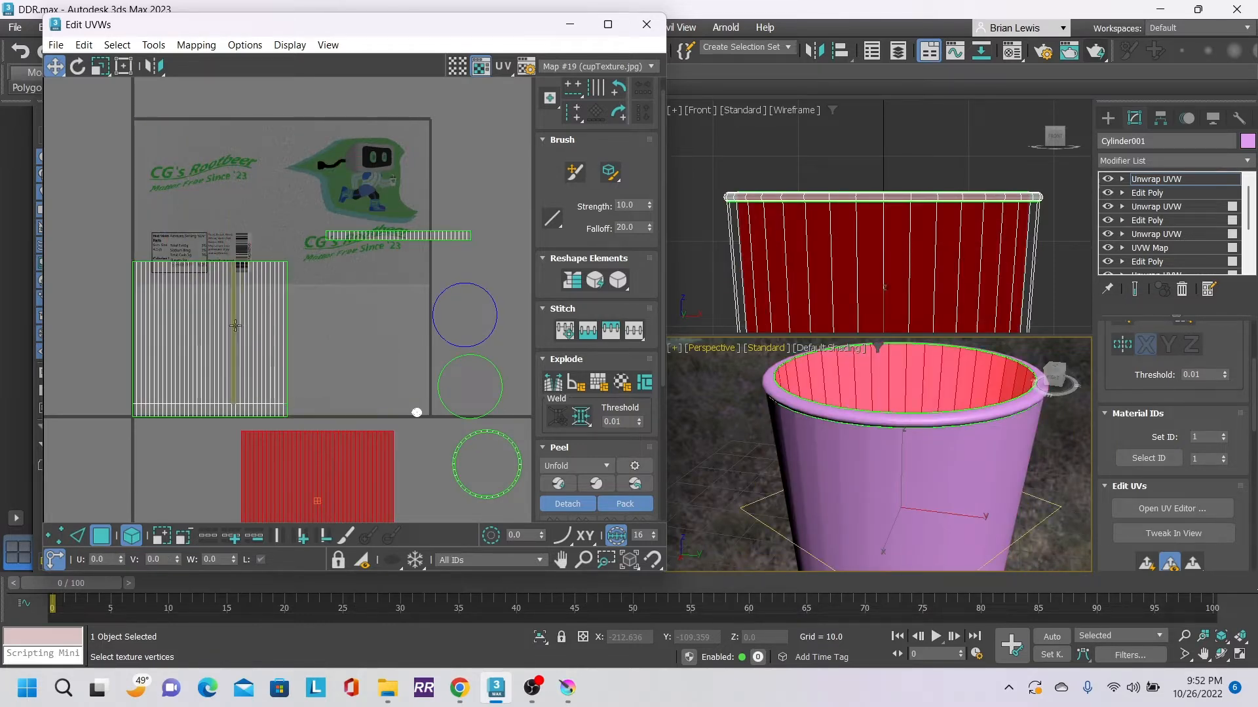
- Move the narrow strip island off the label artwork to the area below the texture square's lower-left corner
{"action": "left_click", "coordinate": [388, 236]}
{"action": "key", "text": "ctrl+a"}
{"action": "left_click", "coordinate": [370, 265]}
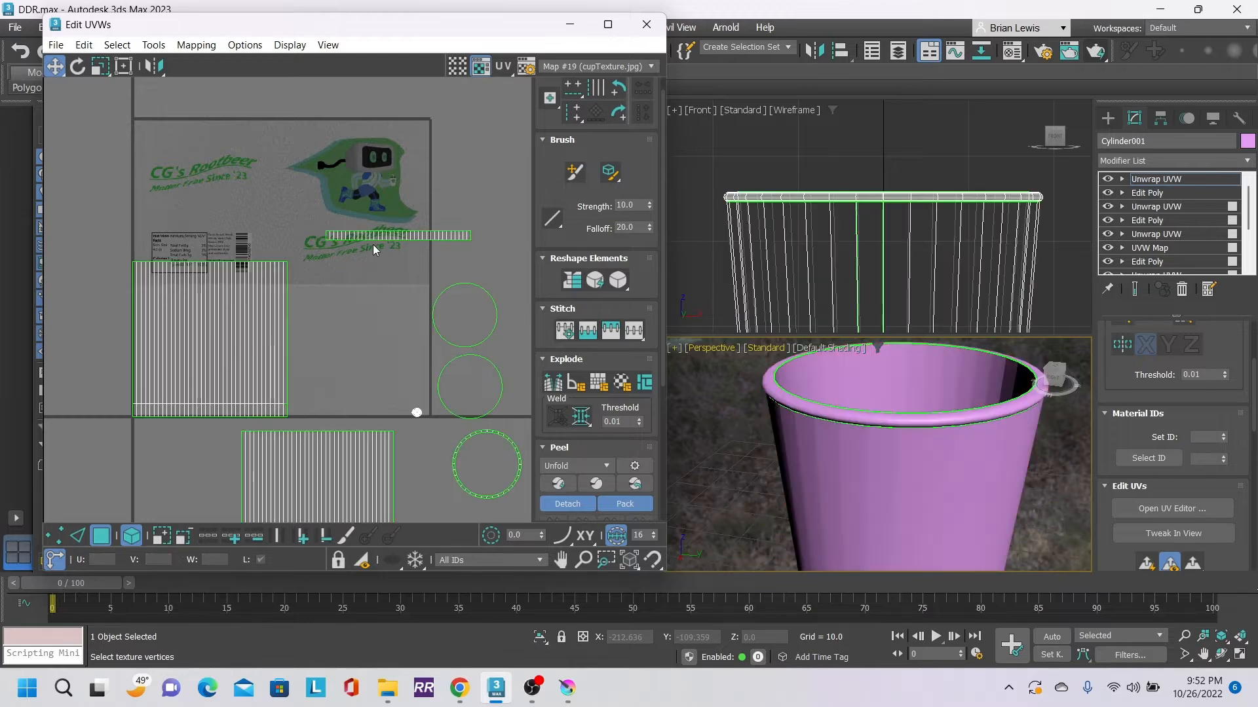
{"action": "left_click", "coordinate": [373, 236]}
{"action": "left_click_drag", "start_coordinate": [374, 237], "coordinate": [114, 444]}
- Move the cup's outer wall island over the label artwork and align its upper edge with the top of the texture square
{"action": "left_click", "coordinate": [203, 338]}
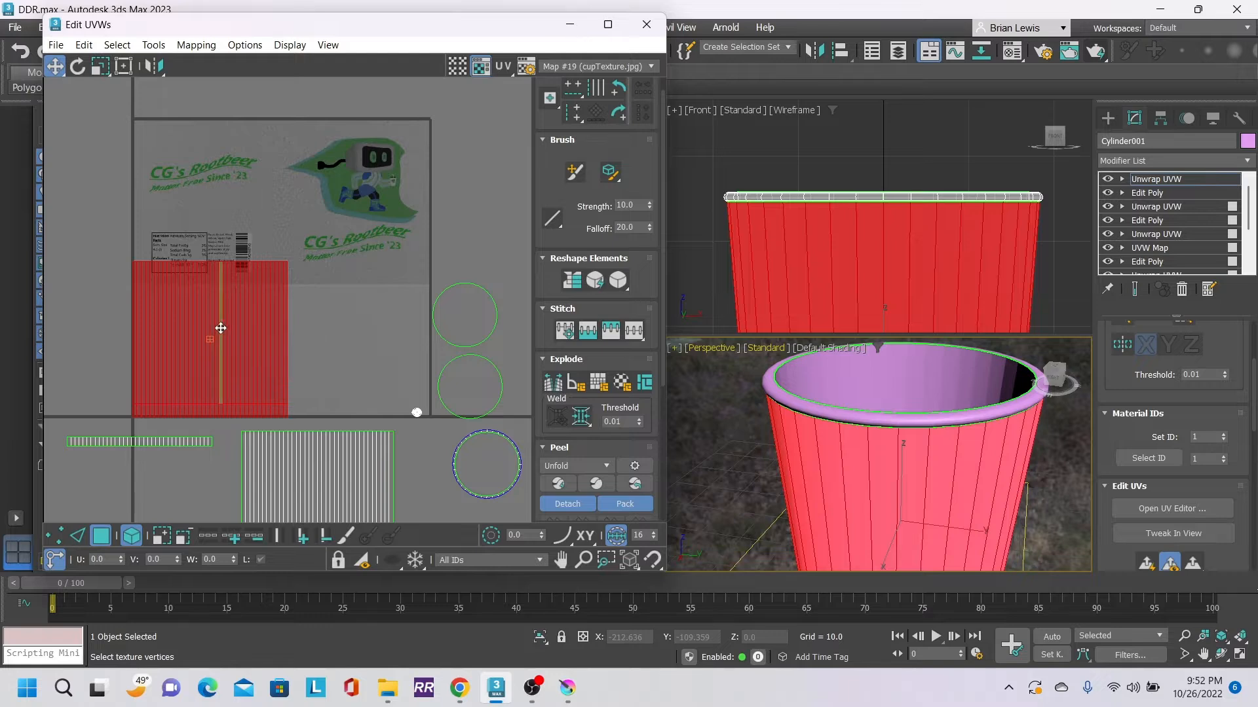
{"action": "left_click_drag", "start_coordinate": [203, 338], "coordinate": [292, 199]}
{"action": "left_click", "coordinate": [105, 70]}
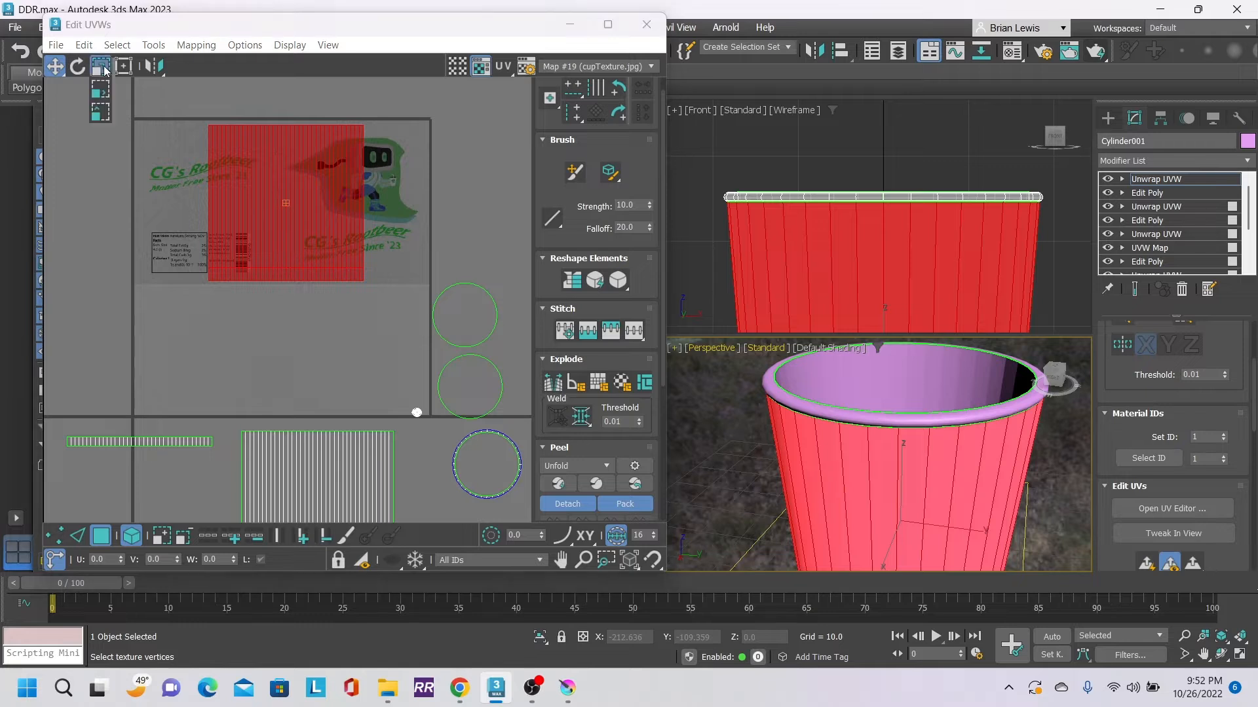
{"action": "left_click", "coordinate": [100, 112]}
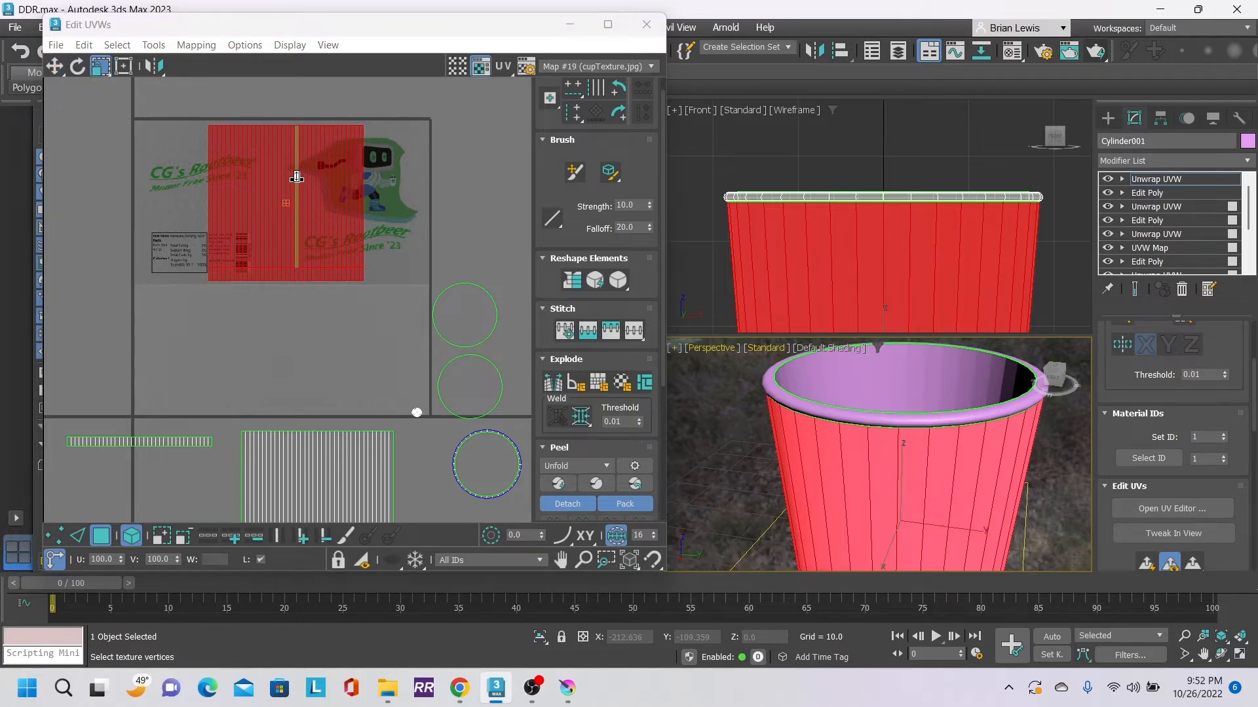
{"action": "left_click_drag", "start_coordinate": [296, 177], "coordinate": [297, 178]}
{"action": "scroll", "coordinate": [297, 173], "scroll_direction": "up", "scroll_amount": 2}
{"action": "scroll", "coordinate": [297, 174], "scroll_direction": "up", "scroll_amount": 2}
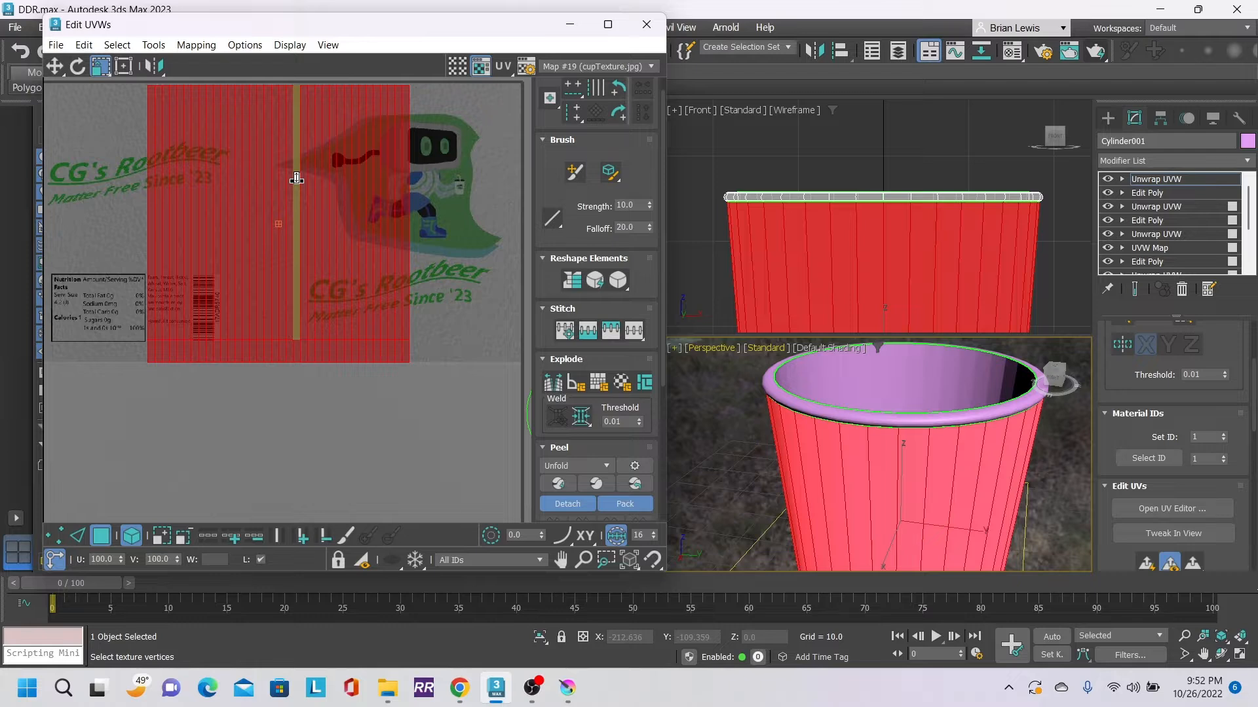
{"action": "left_click", "coordinate": [56, 64]}
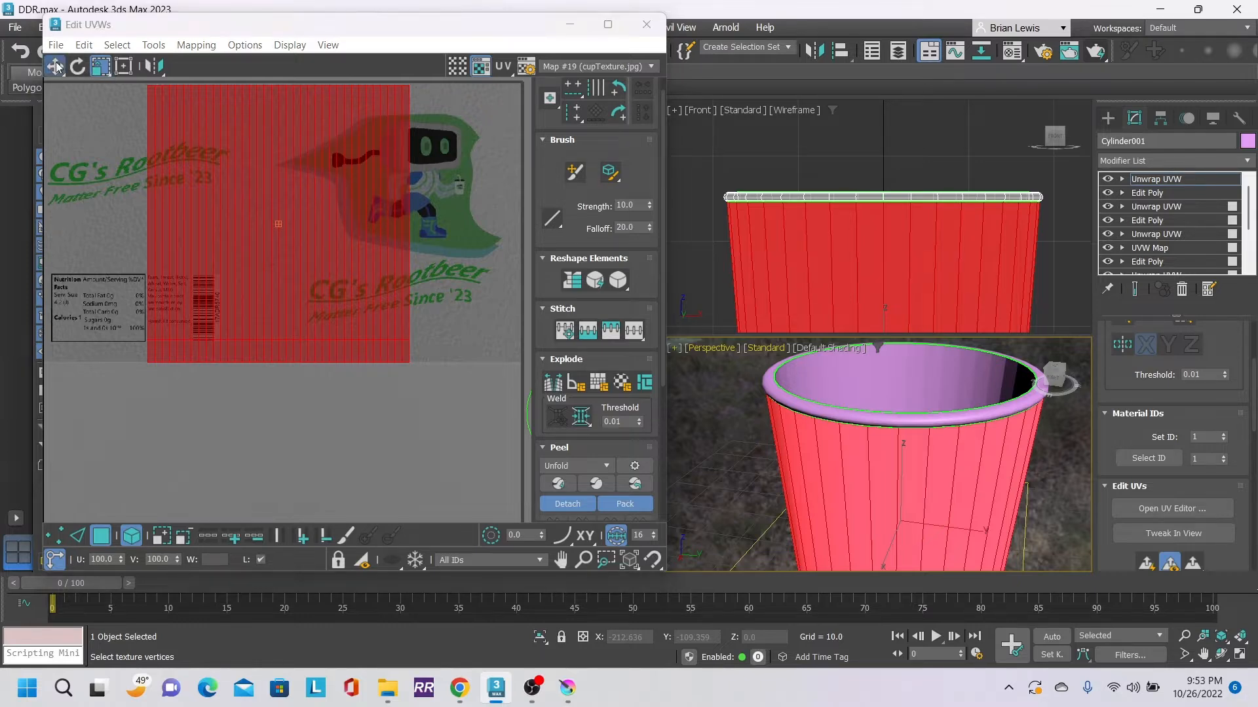
{"action": "left_click", "coordinate": [298, 158]}
{"action": "left_click_drag", "start_coordinate": [298, 159], "coordinate": [298, 157]}
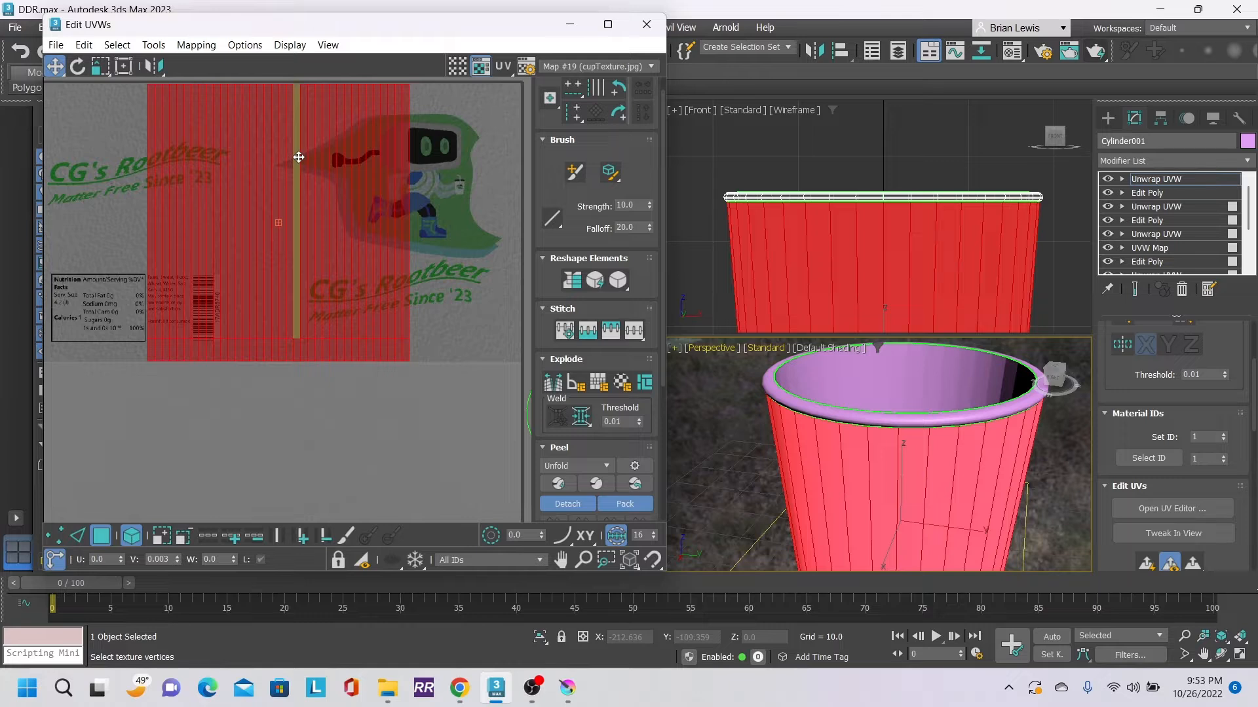
{"action": "left_click_drag", "start_coordinate": [298, 158], "coordinate": [298, 156]}
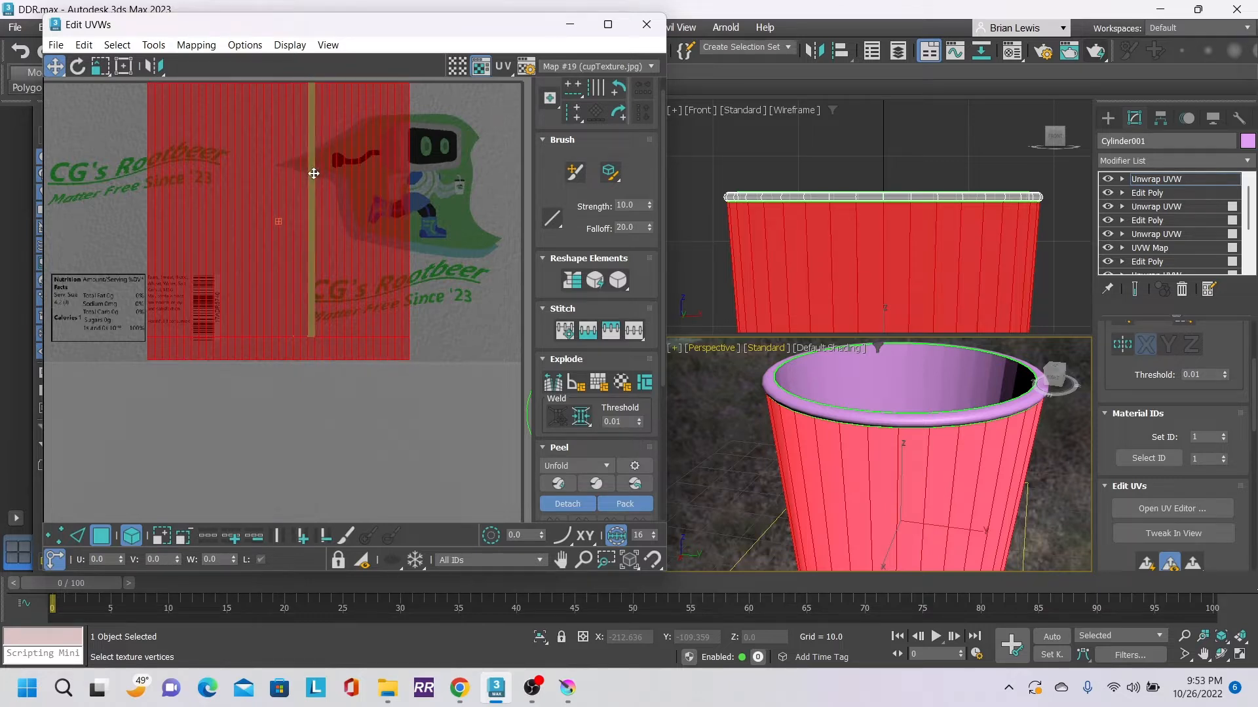
- Scale the outer wall island horizontally so it covers nearly the full width of the label artwork
{"action": "left_click", "coordinate": [99, 66]}
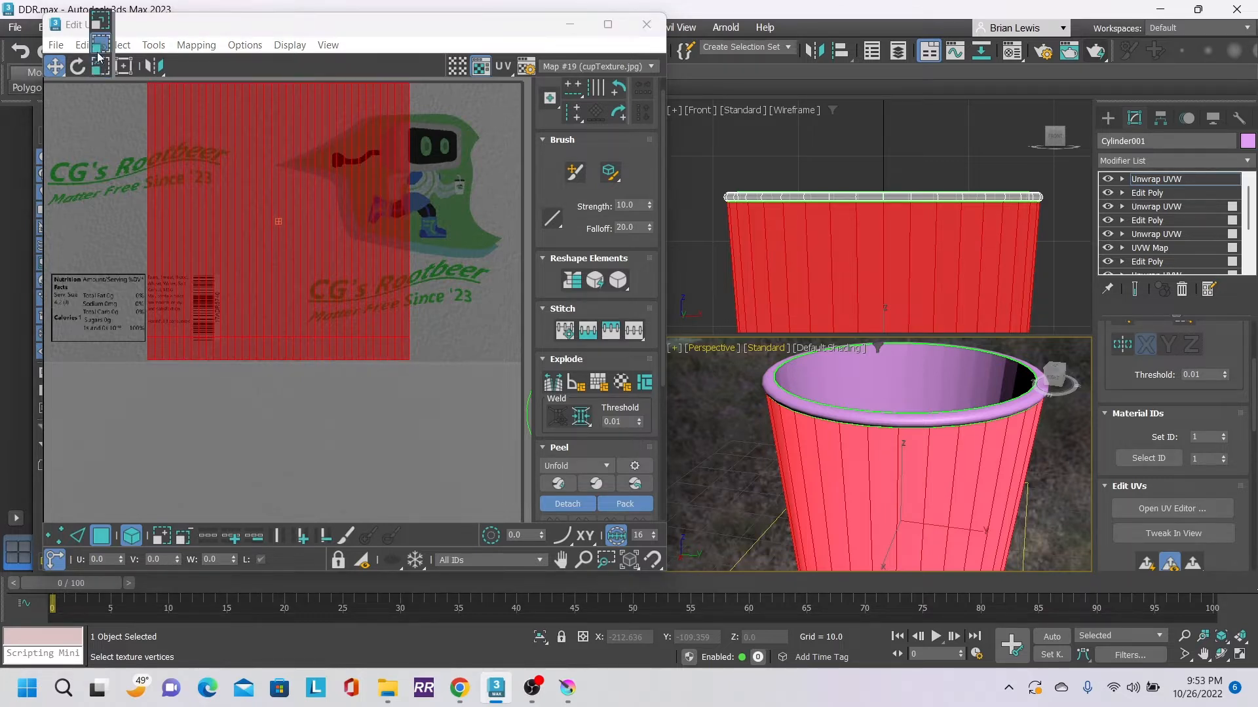
{"action": "middle_click_drag", "start_coordinate": [310, 178], "coordinate": [336, 185]}
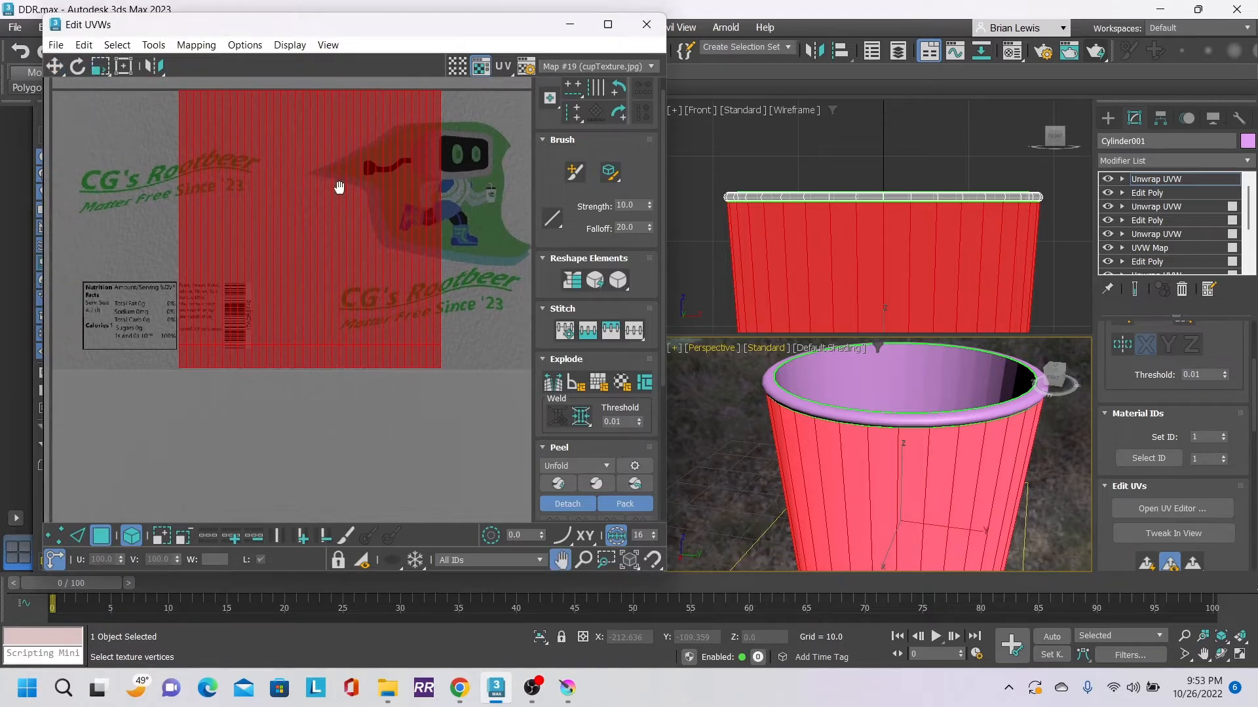
{"action": "scroll", "coordinate": [337, 185], "scroll_direction": "down", "scroll_amount": 2}
{"action": "left_click_drag", "start_coordinate": [321, 197], "coordinate": [435, 203]}
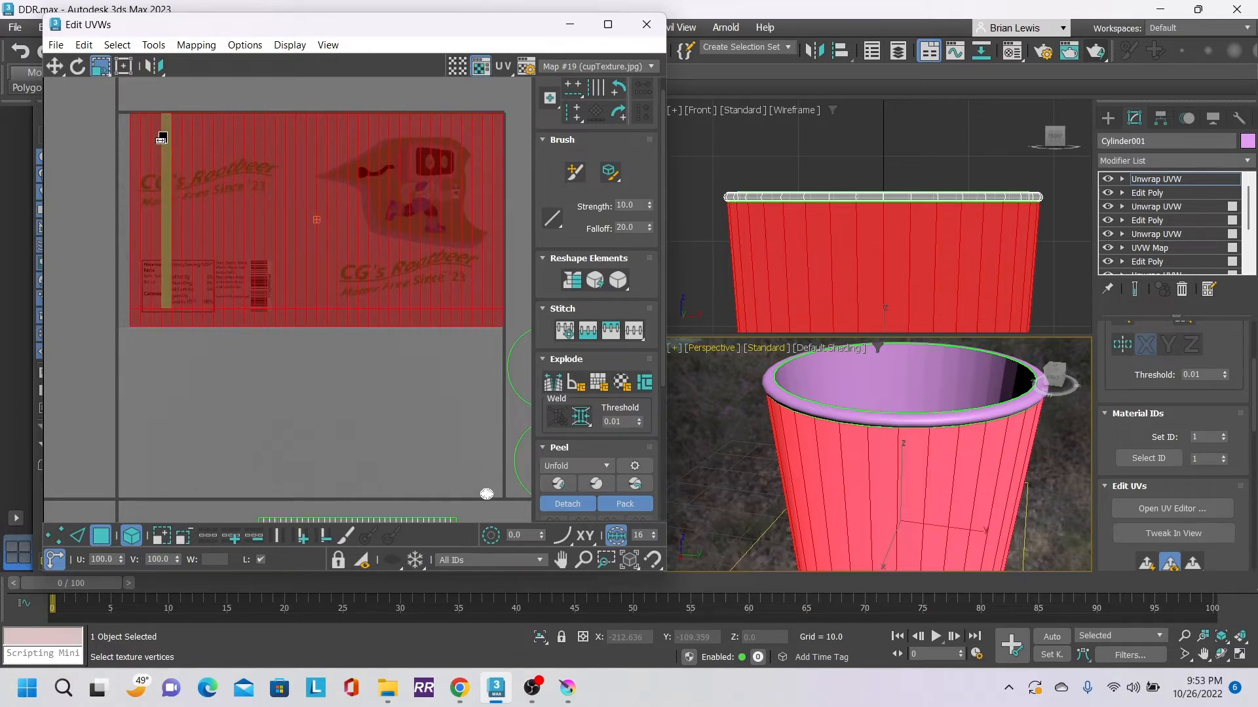
- Stretch the outer wall island's left edge to the texture square's left border so it spans the square's full width
{"action": "left_click", "coordinate": [124, 66]}
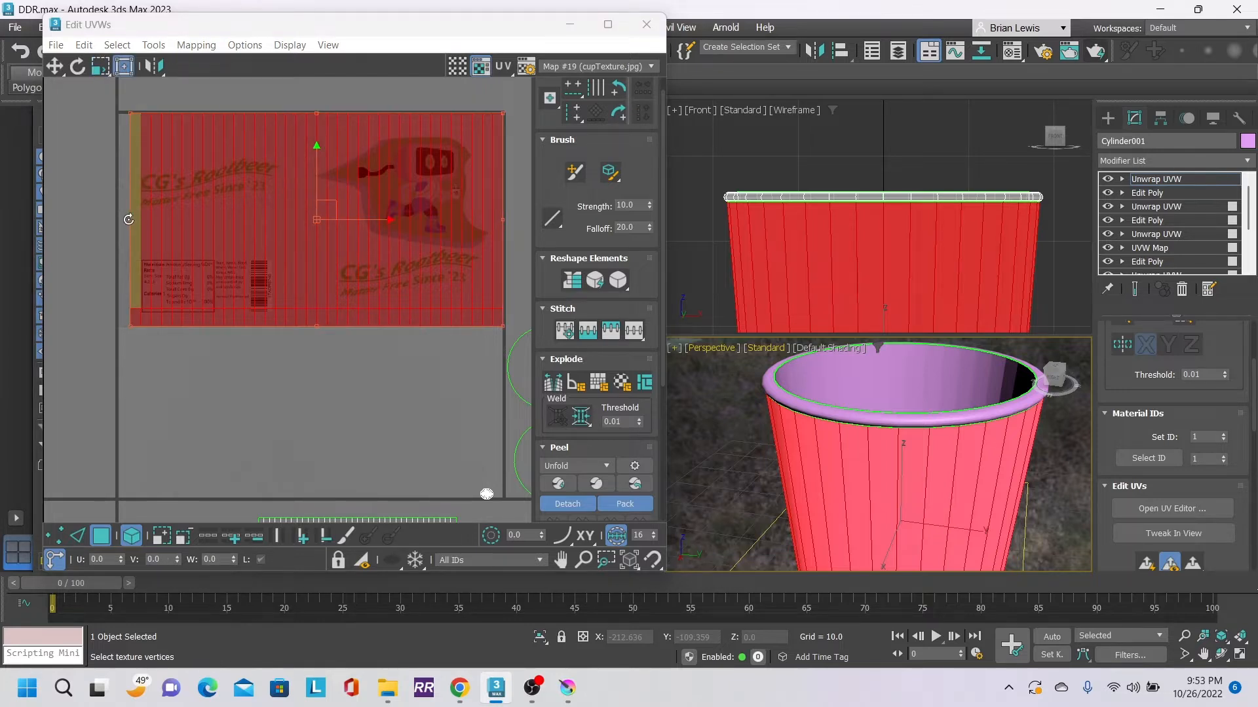
{"action": "left_click_drag", "start_coordinate": [133, 116], "coordinate": [119, 116]}
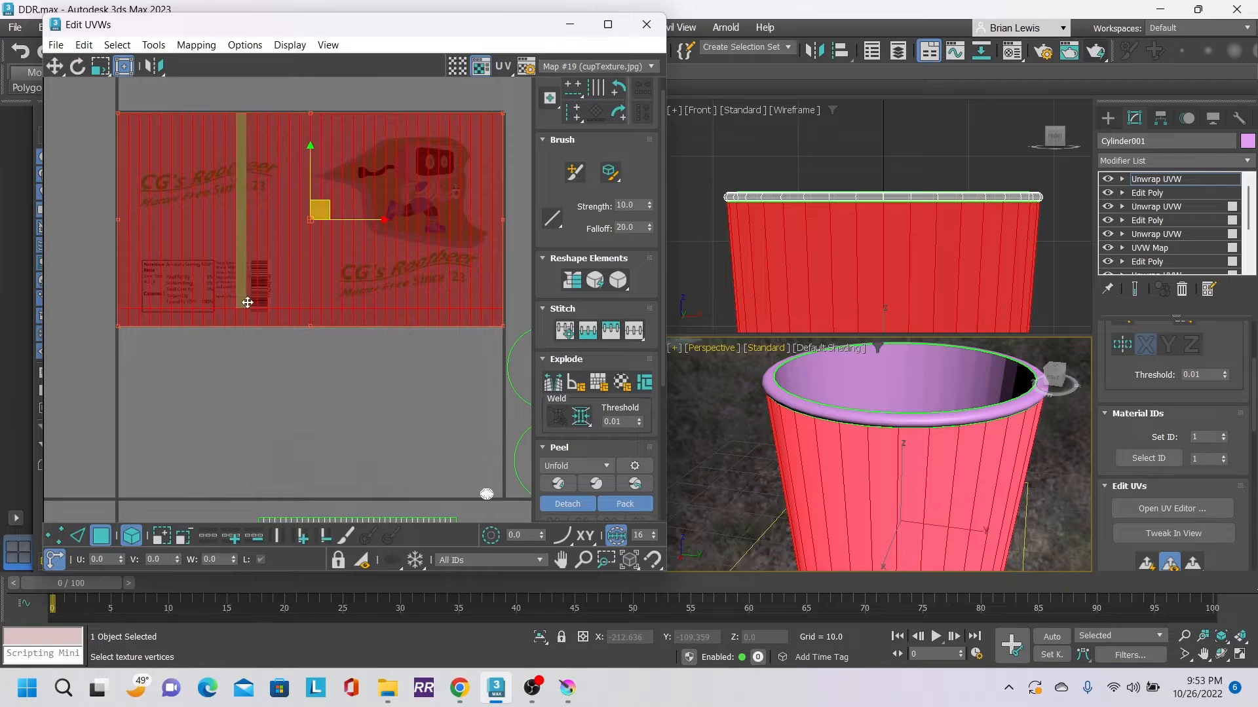
{"action": "left_click", "coordinate": [352, 409]}
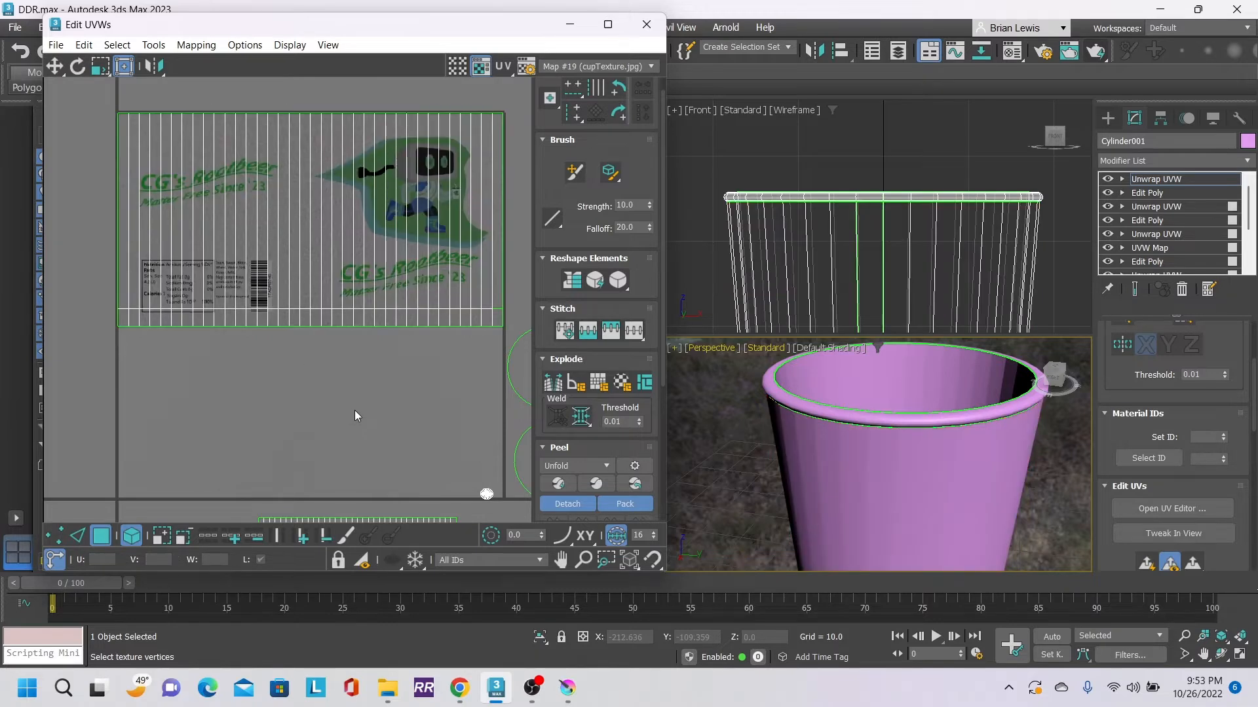
{"action": "middle_click_drag", "start_coordinate": [400, 447], "coordinate": [326, 329]}
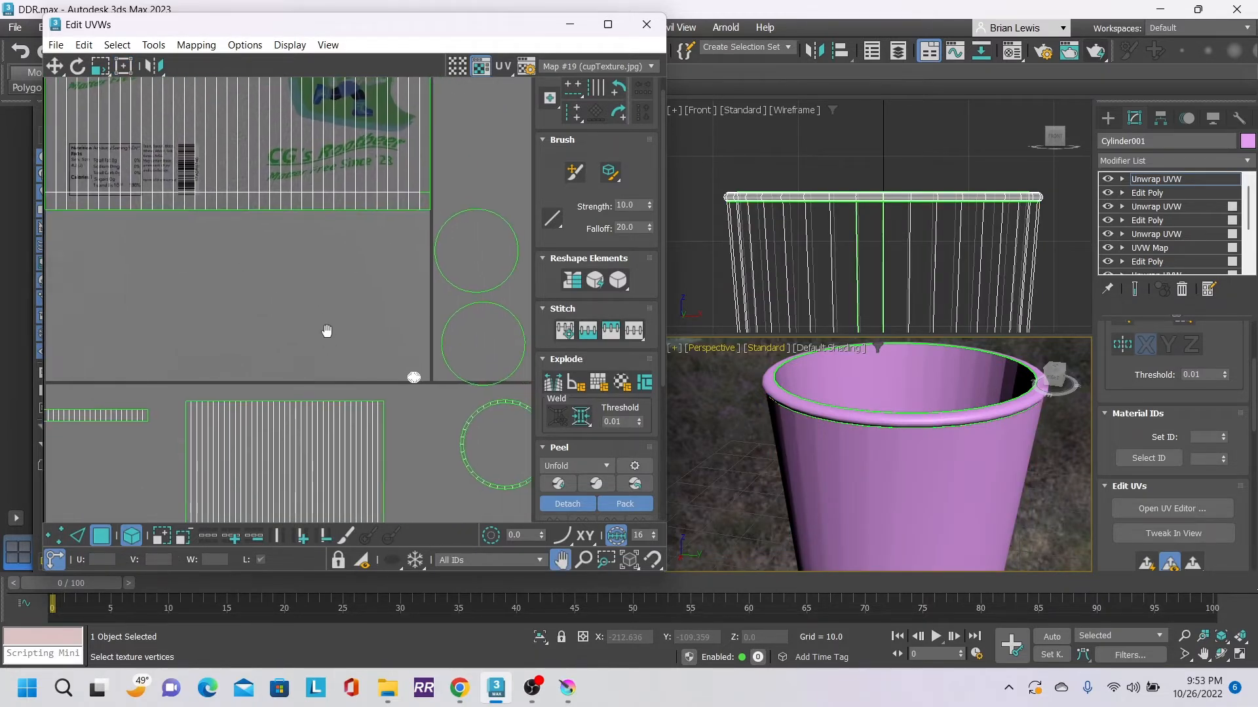
{"action": "left_click", "coordinate": [290, 448]}
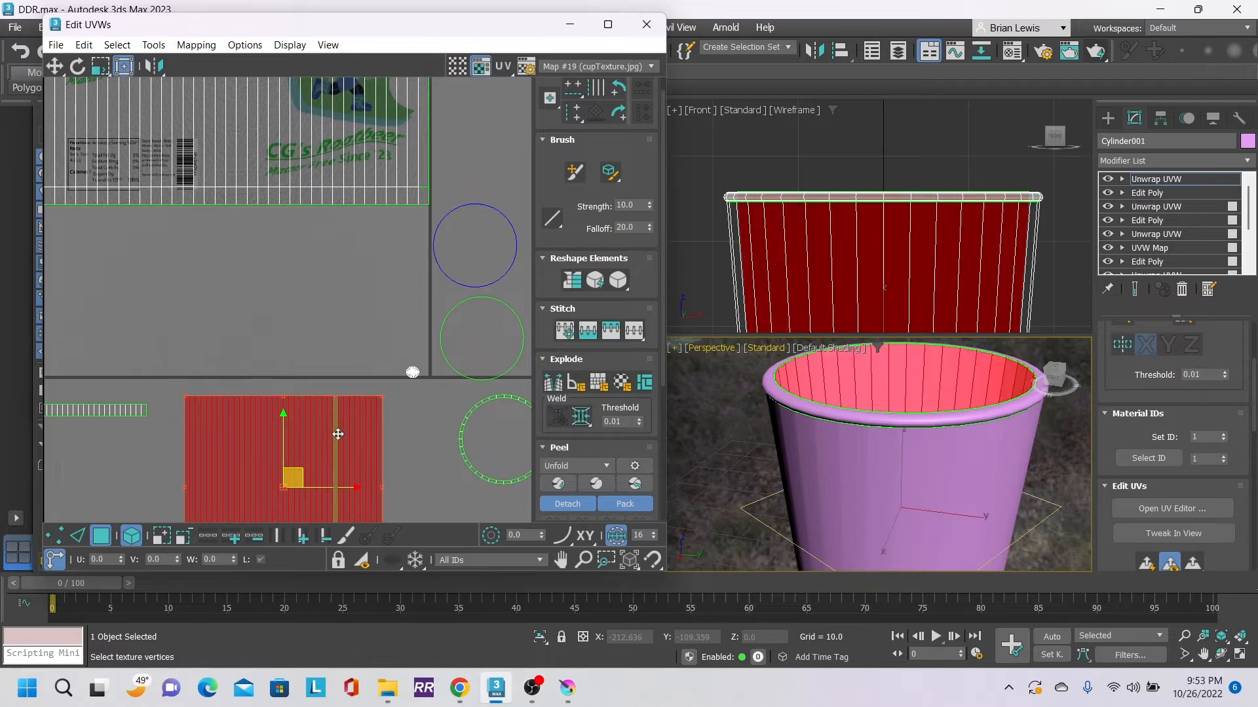
{"action": "middle_click_drag", "start_coordinate": [236, 328], "coordinate": [239, 261]}
{"action": "left_click", "coordinate": [356, 236]}
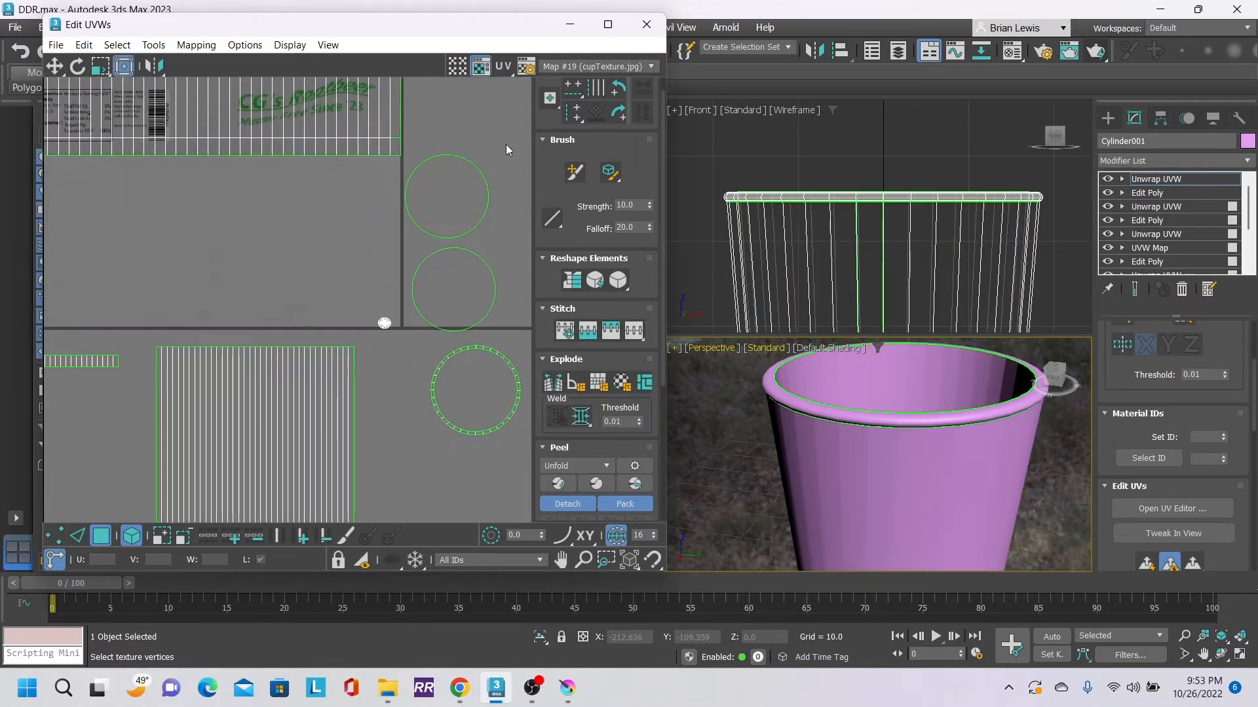
{"action": "key", "text": "ctrl+a"}
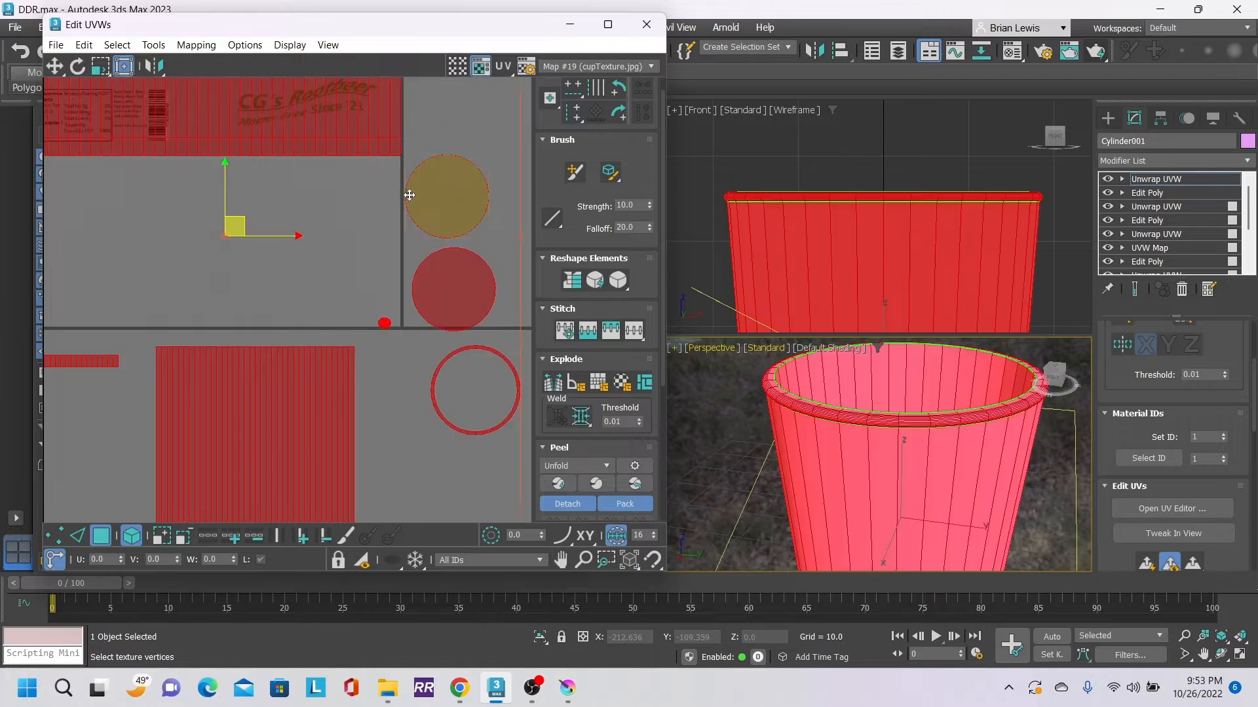
{"action": "left_click", "coordinate": [524, 175]}
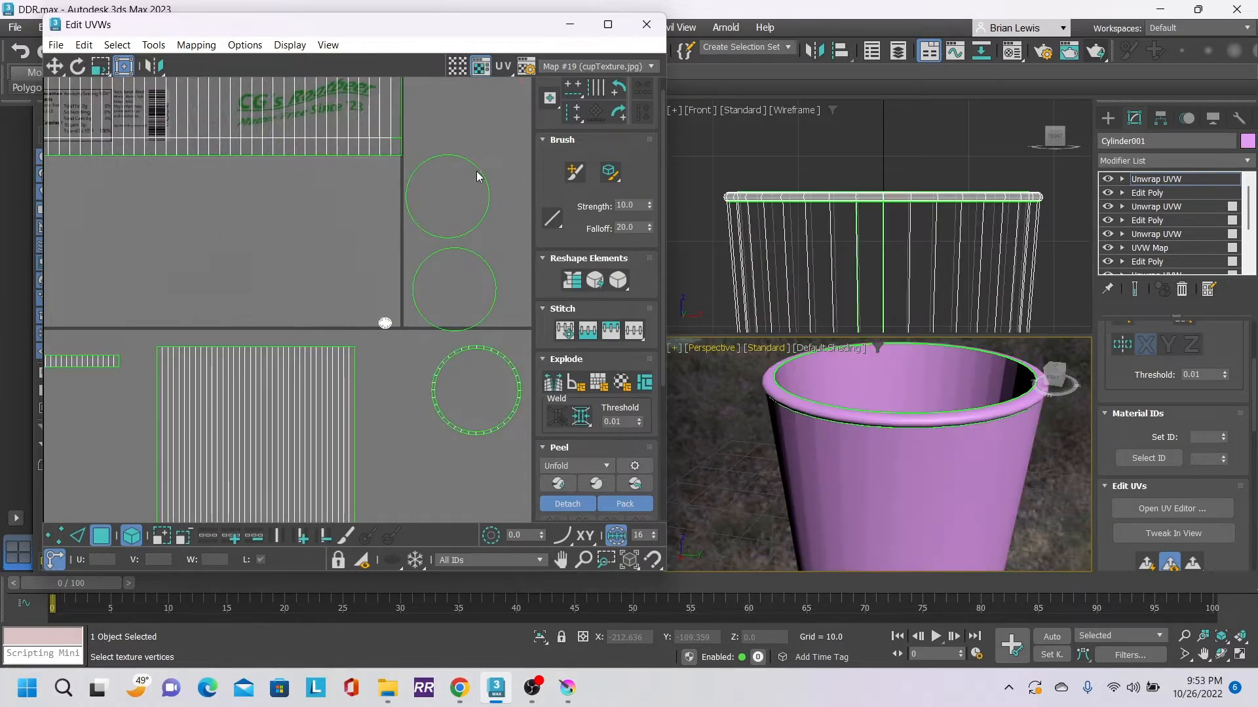
- Shrink the two plain circular islands and stagger them diagonally inside the texture square, below the label artwork near the right border
{"action": "left_click_drag", "start_coordinate": [489, 135], "coordinate": [453, 273]}
{"action": "left_click_drag", "start_coordinate": [446, 201], "coordinate": [352, 207]}
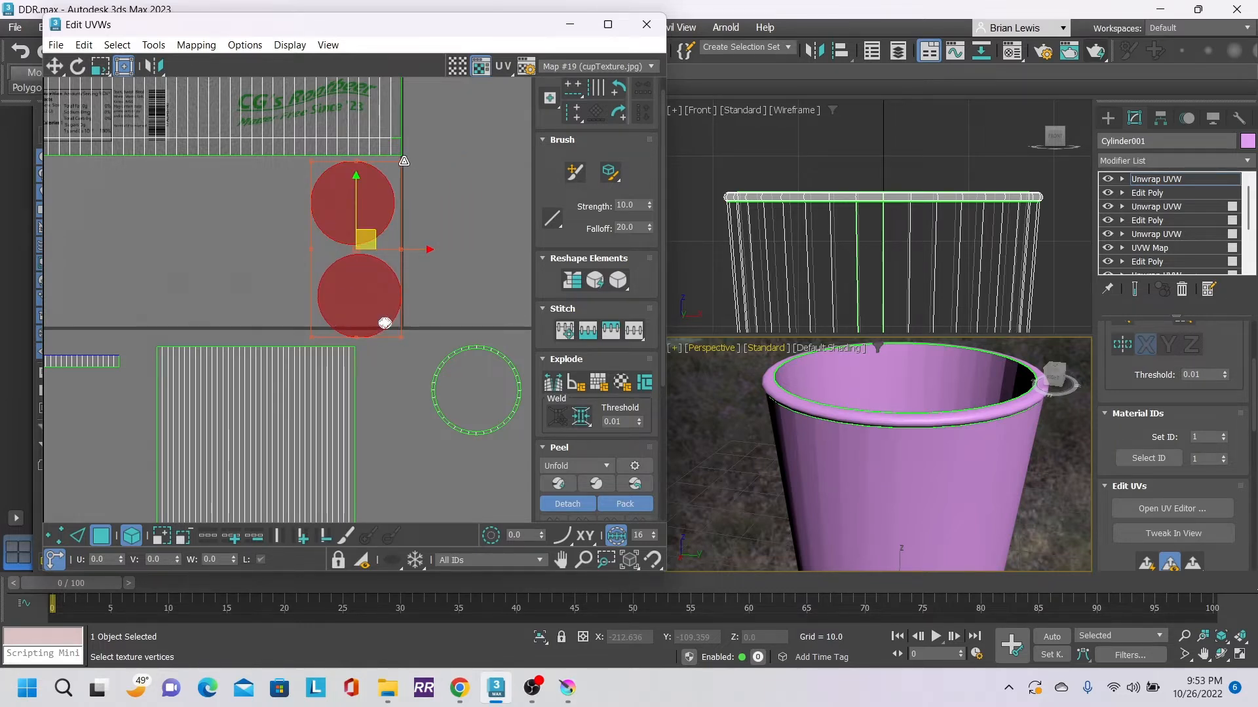
{"action": "left_click_drag", "start_coordinate": [404, 161], "coordinate": [383, 192]}
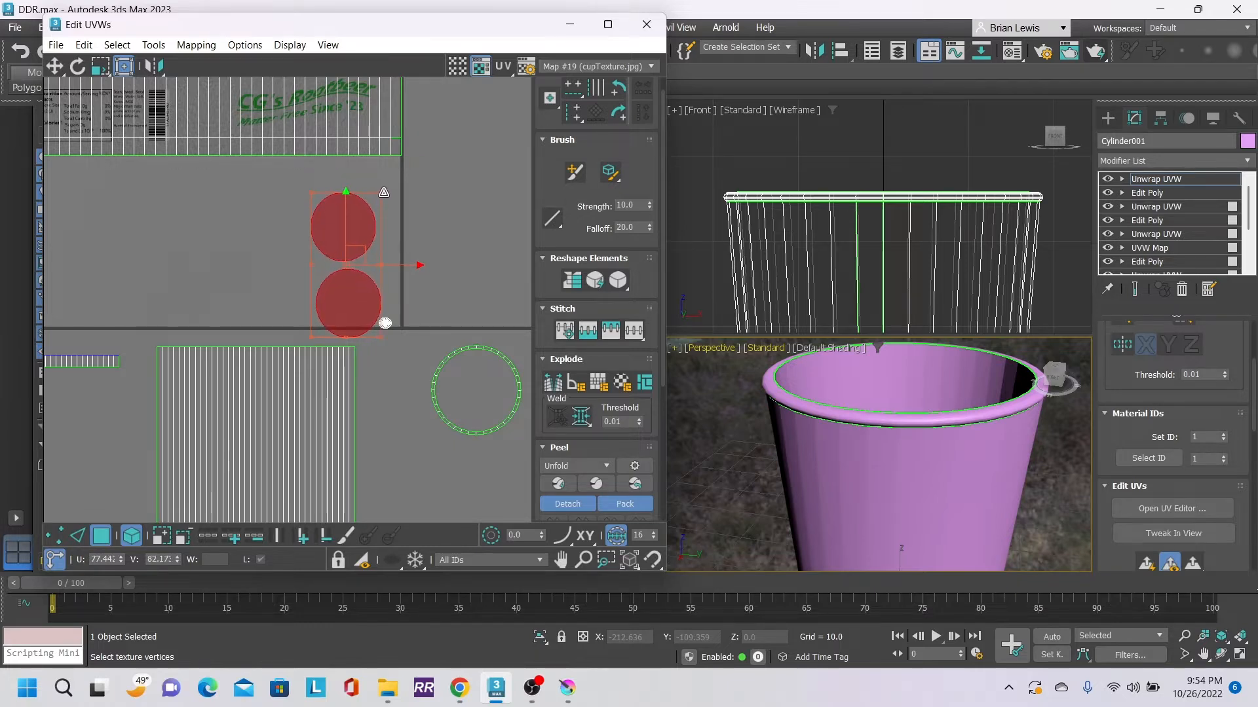
{"action": "middle_click_drag", "start_coordinate": [429, 198], "coordinate": [432, 194]}
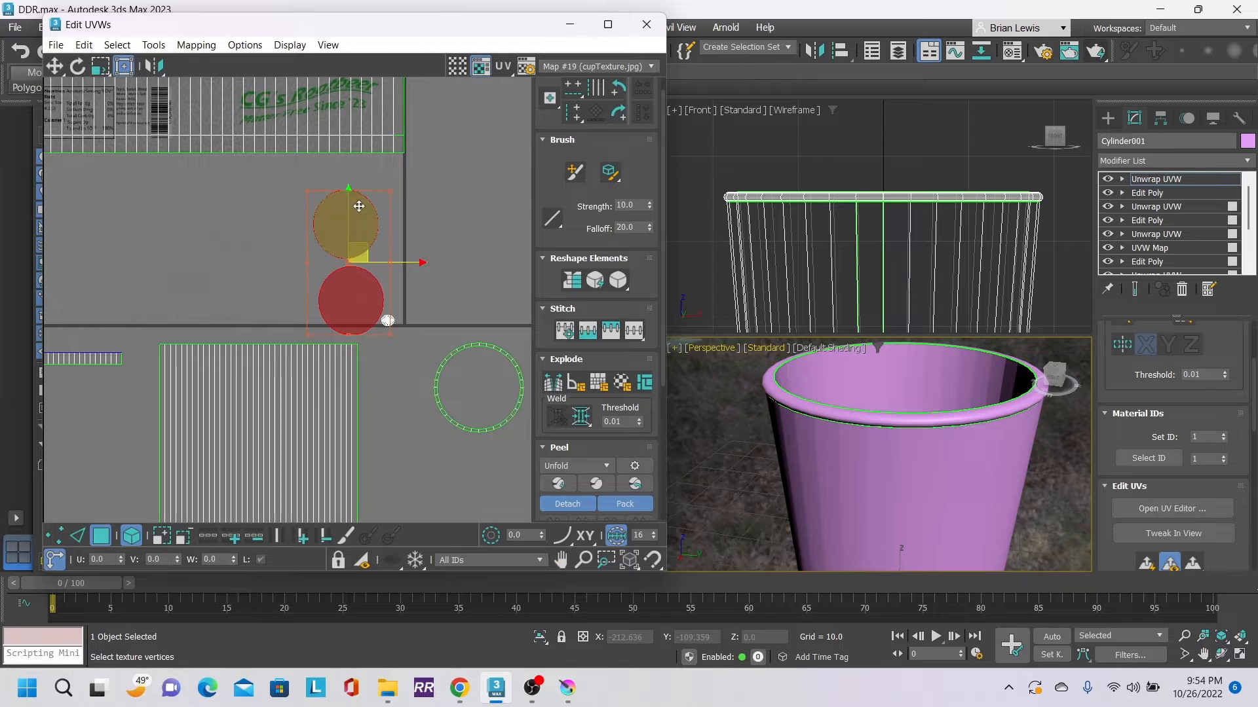
{"action": "left_click_drag", "start_coordinate": [363, 207], "coordinate": [382, 175]}
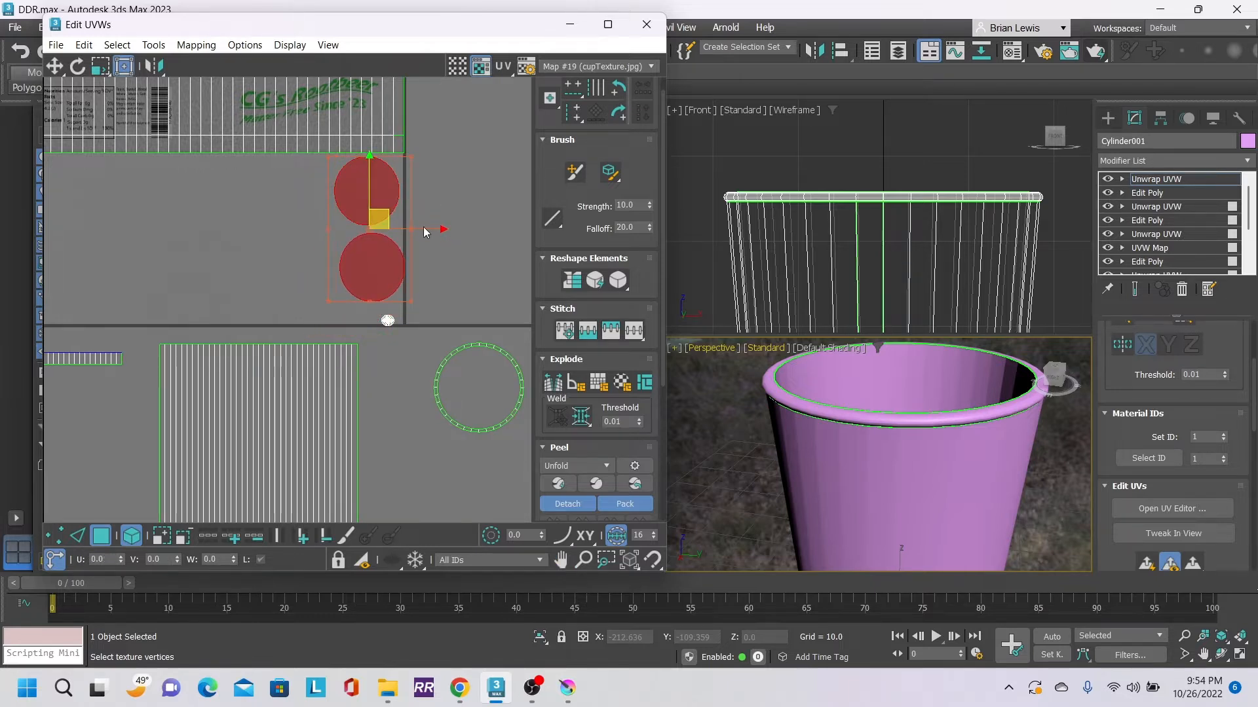
{"action": "left_click", "coordinate": [492, 256]}
{"action": "left_click_drag", "start_coordinate": [383, 251], "coordinate": [347, 238]}
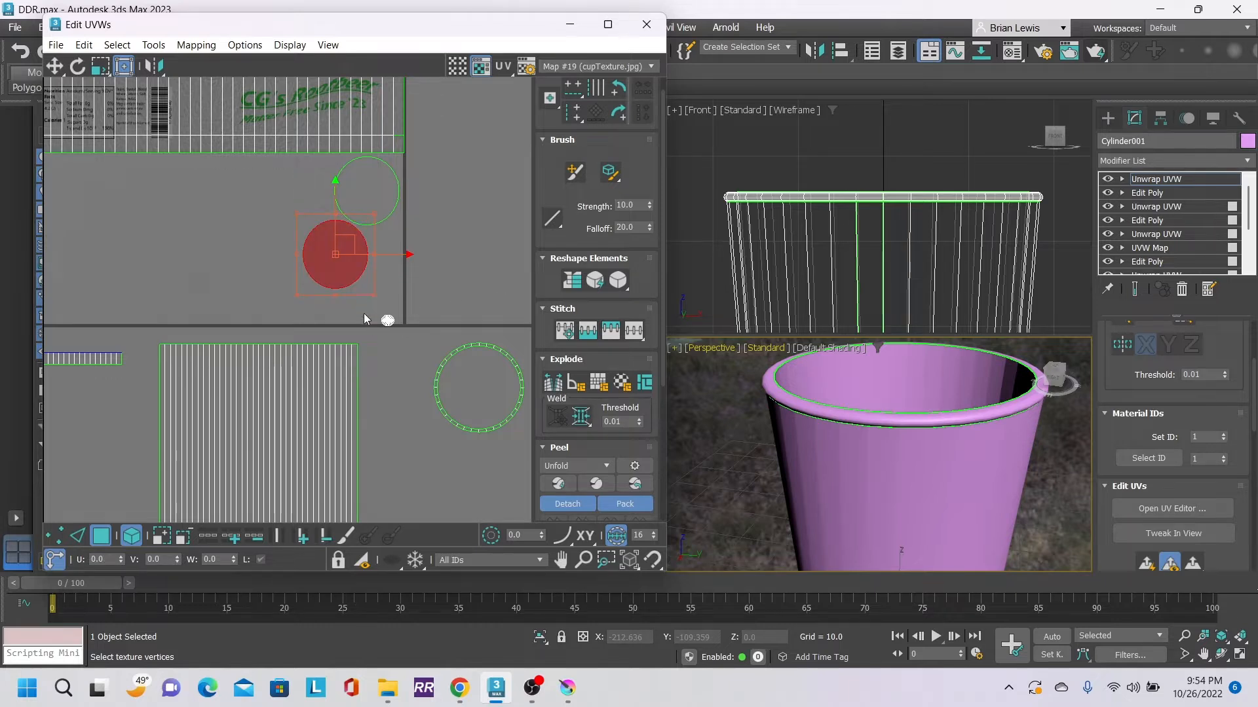
- Enlarge the tiny round rim island and place it fully inside the texture square's lower-right corner
{"action": "left_click_drag", "start_coordinate": [415, 329], "coordinate": [377, 312]}
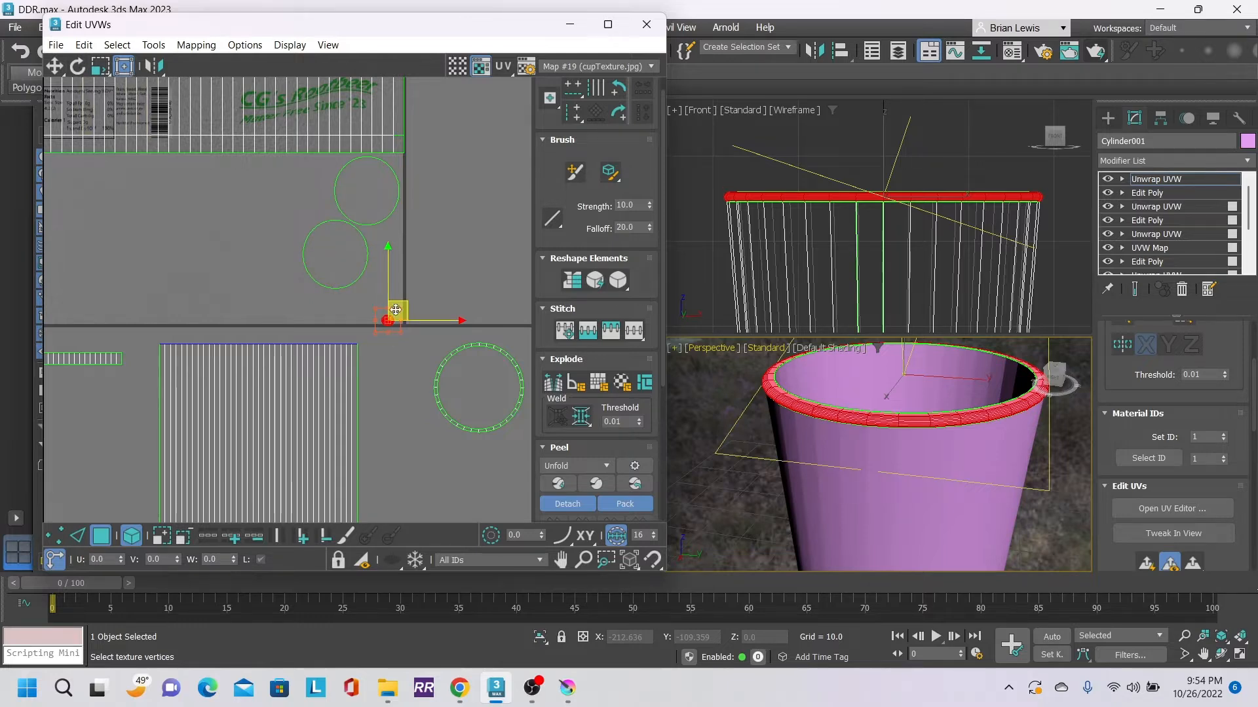
{"action": "mouse_move", "coordinate": [375, 309]}
{"action": "left_mouse_down"}
{"action": "mouse_move", "coordinate": [346, 281]}
{"action": "mouse_move", "coordinate": [372, 319]}
{"action": "mouse_move", "coordinate": [377, 284]}
{"action": "mouse_move", "coordinate": [377, 313]}
{"action": "left_mouse_up"}
{"action": "key", "text": "w"}
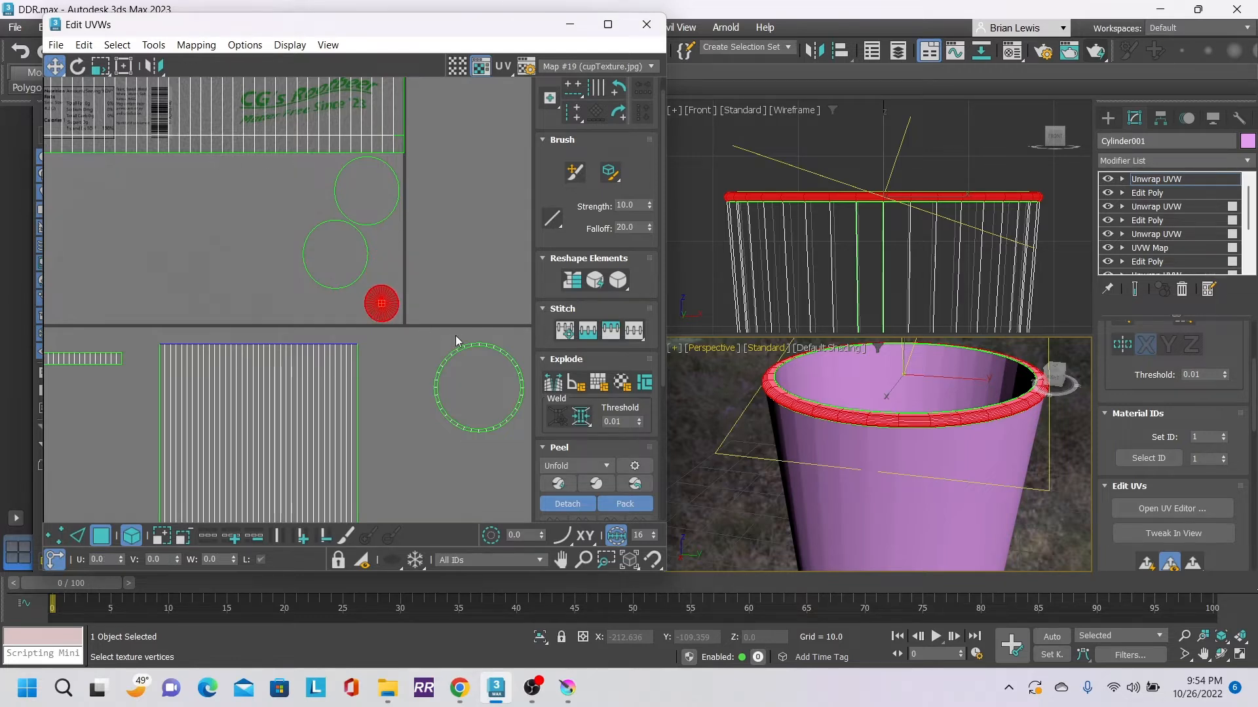
- Shrink the ring-shaped island and fit it between the two plain circles and the texture square's right border
{"action": "left_click", "coordinate": [482, 347]}
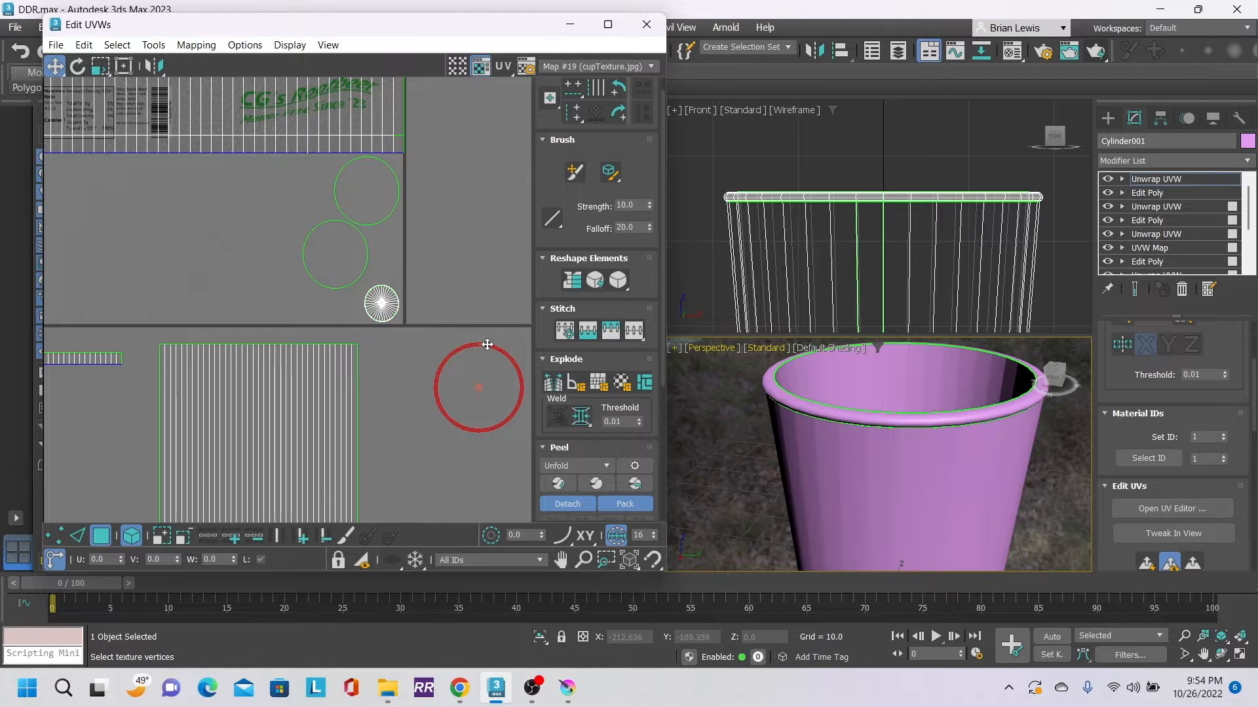
{"action": "left_click_drag", "start_coordinate": [486, 342], "coordinate": [393, 208]}
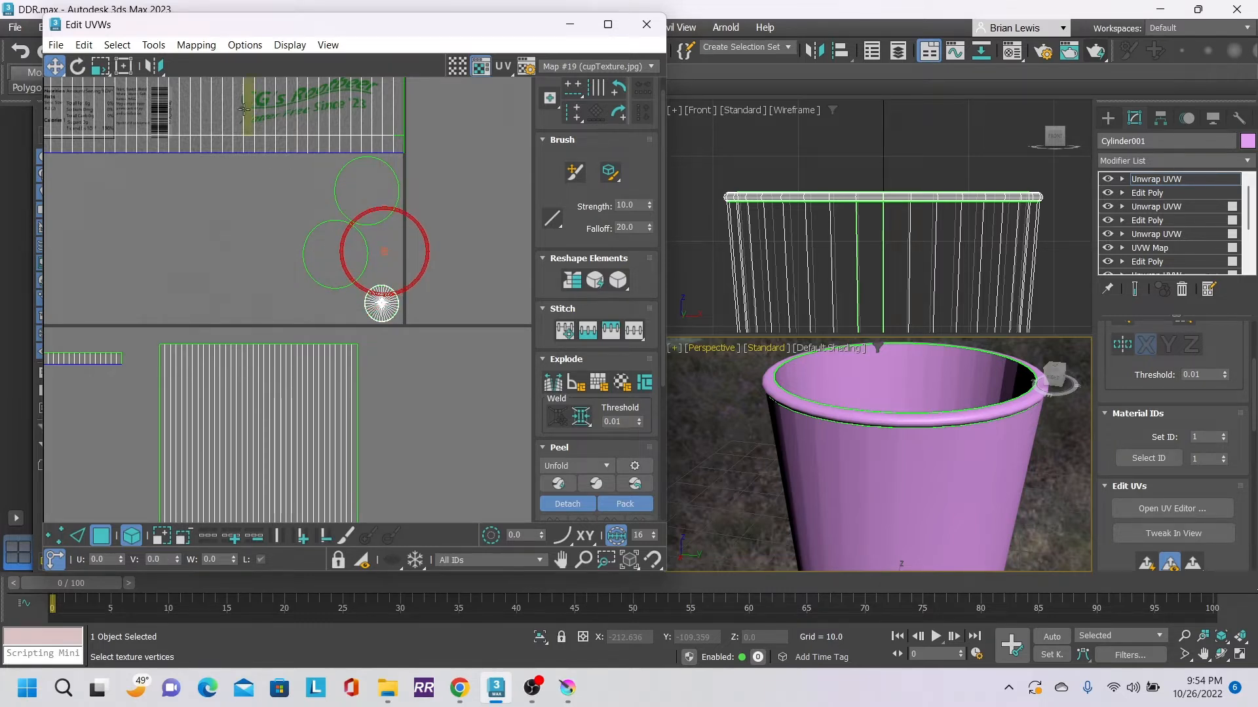
{"action": "left_click", "coordinate": [97, 68]}
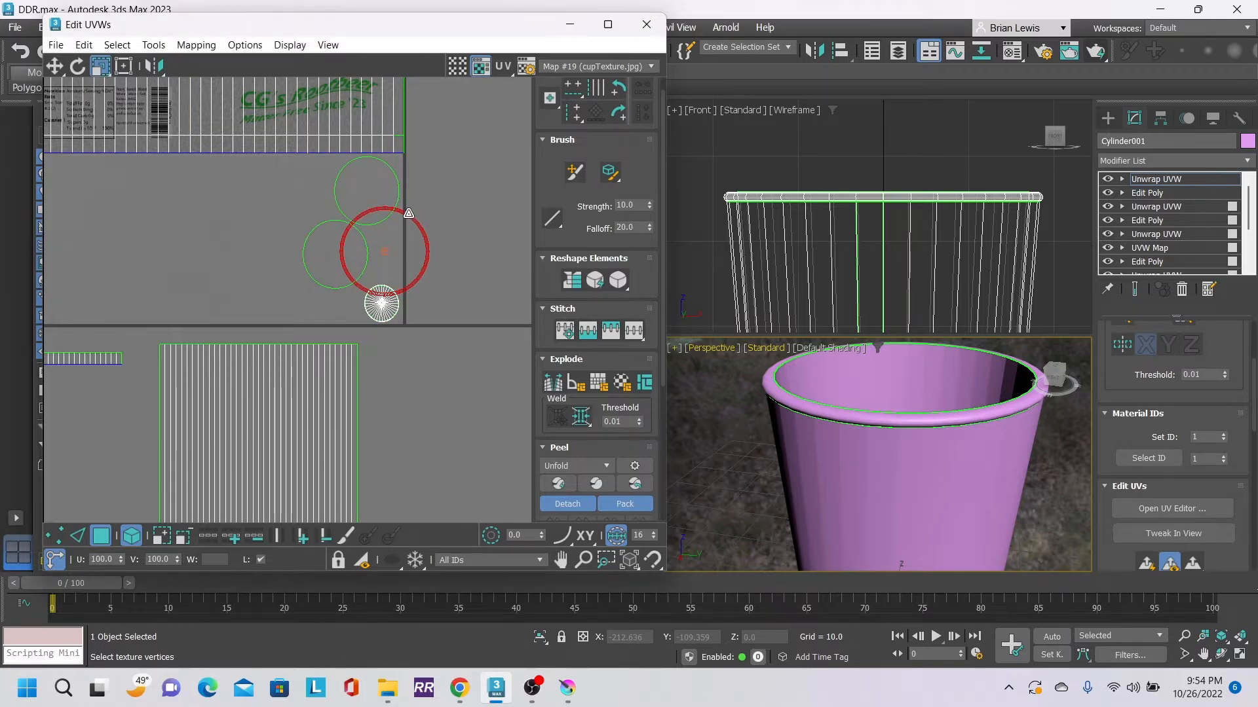
{"action": "left_click_drag", "start_coordinate": [410, 210], "coordinate": [405, 301]}
{"action": "scroll", "coordinate": [396, 273], "scroll_direction": "up", "scroll_amount": 3}
{"action": "scroll", "coordinate": [396, 273], "scroll_direction": "up", "scroll_amount": 2}
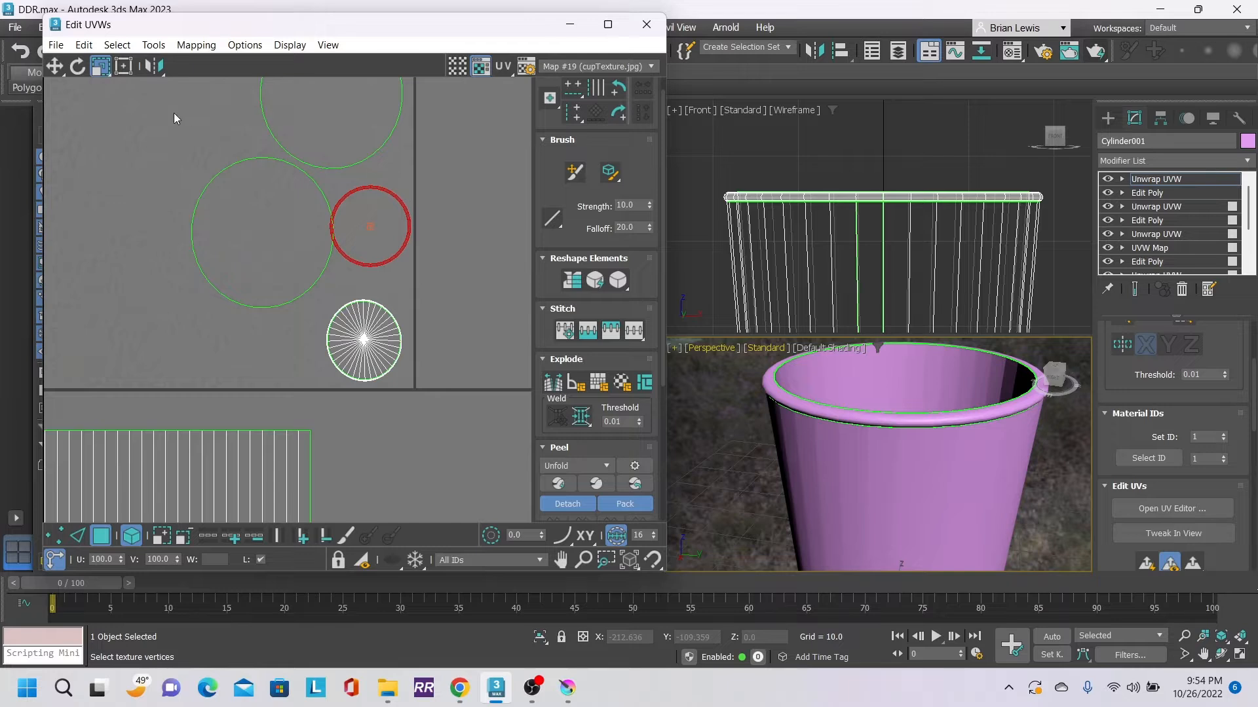
{"action": "left_click", "coordinate": [57, 67]}
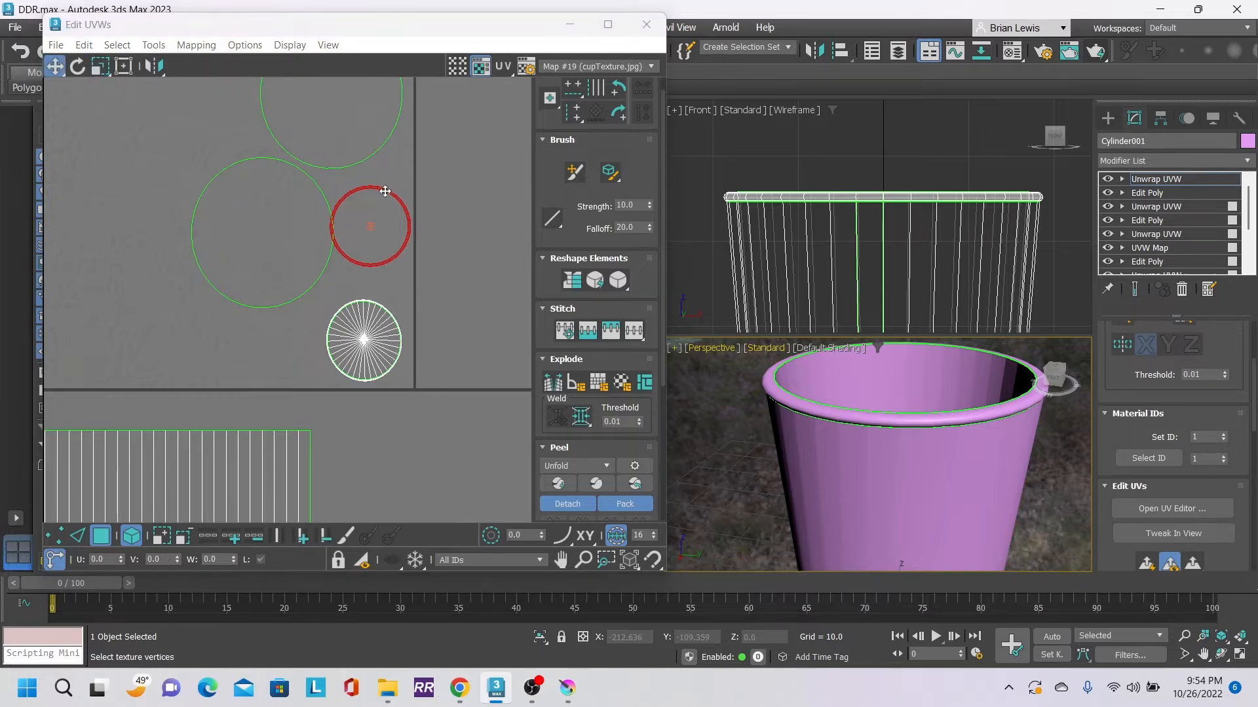
{"action": "left_click_drag", "start_coordinate": [385, 191], "coordinate": [386, 168]}
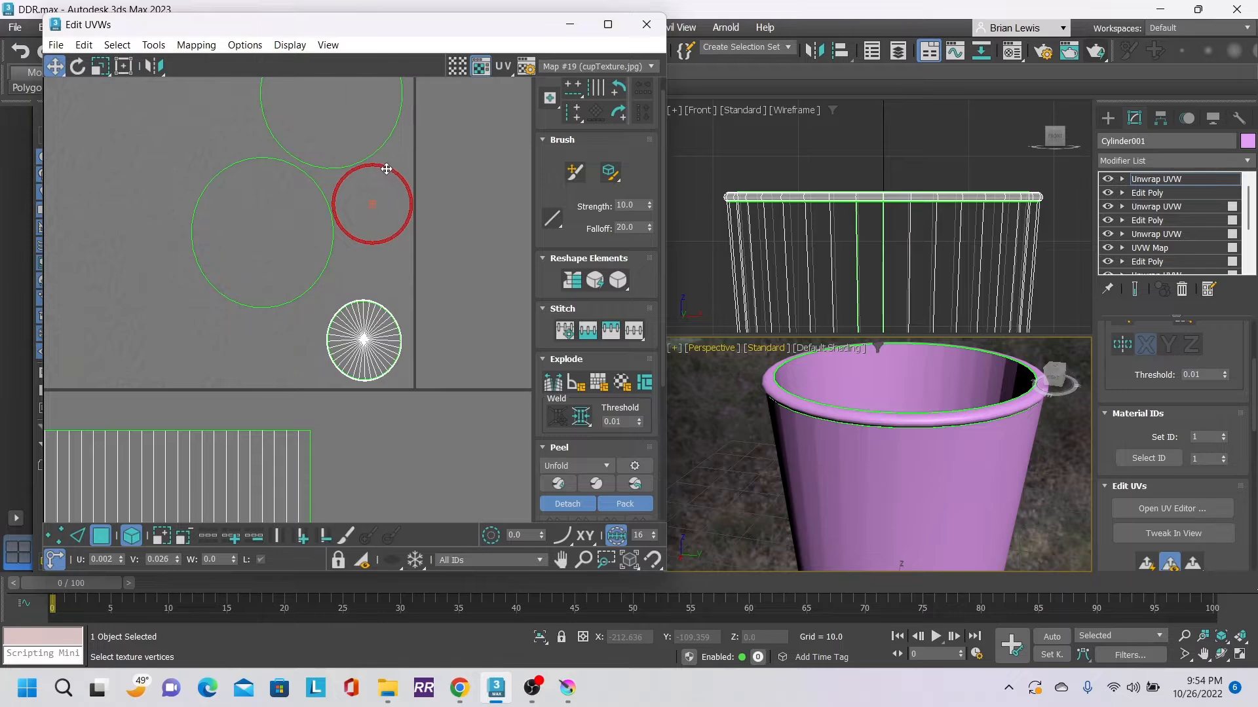
- Place the inner wall island directly above the narrow strip, and move both against the square's left border below the label
{"action": "scroll", "coordinate": [443, 280], "scroll_direction": "down", "scroll_amount": 6}
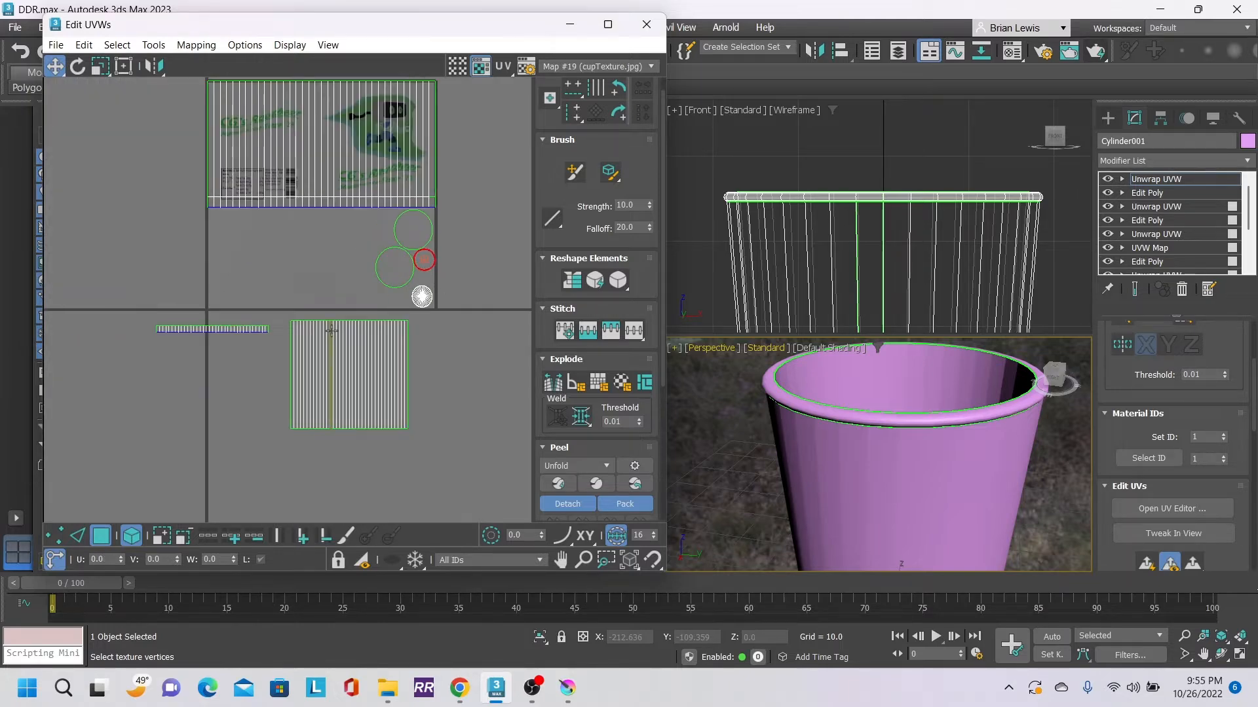
{"action": "left_click", "coordinate": [331, 331]}
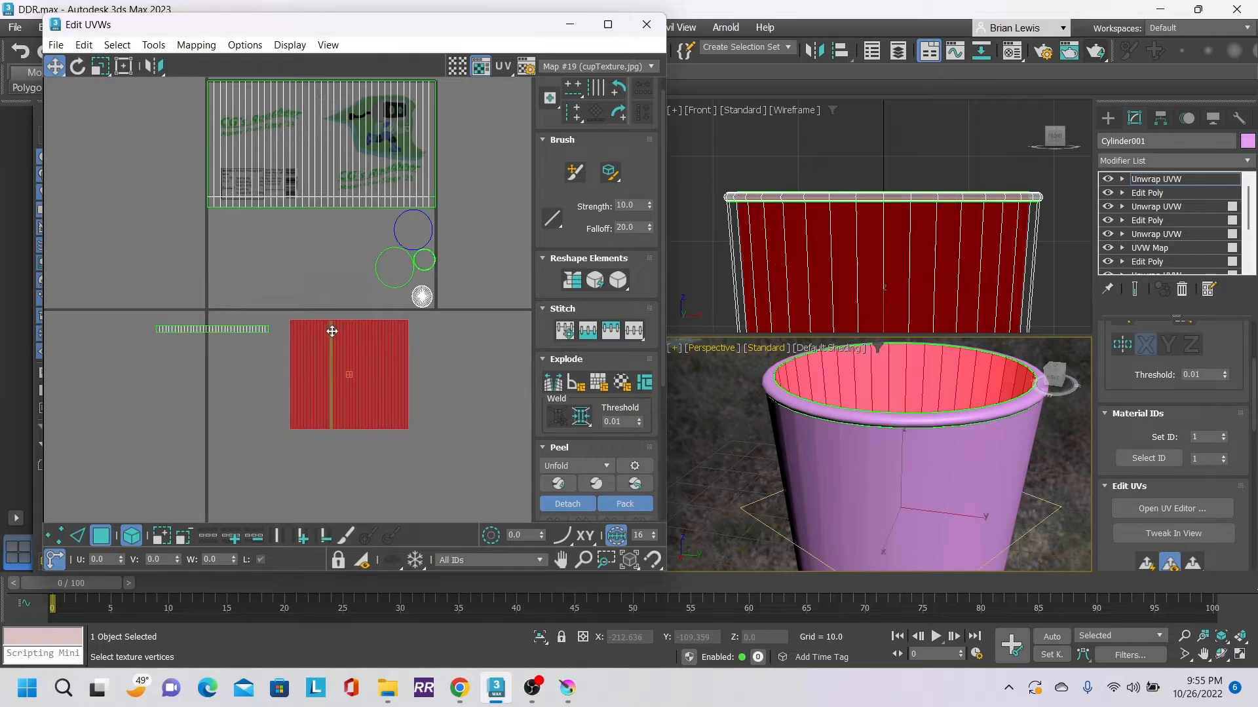
{"action": "left_click_drag", "start_coordinate": [338, 336], "coordinate": [204, 230]}
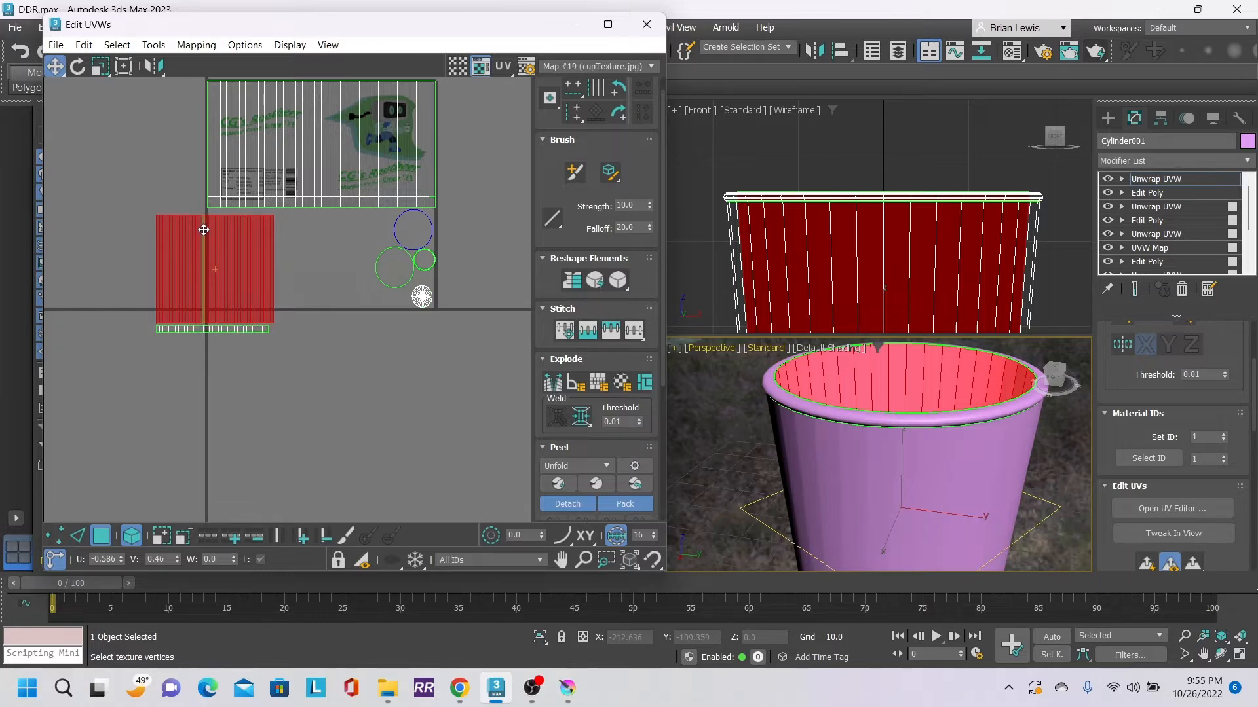
{"action": "left_click_drag", "start_coordinate": [125, 273], "coordinate": [304, 376]}
{"action": "left_click_drag", "start_coordinate": [236, 272], "coordinate": [287, 268]}
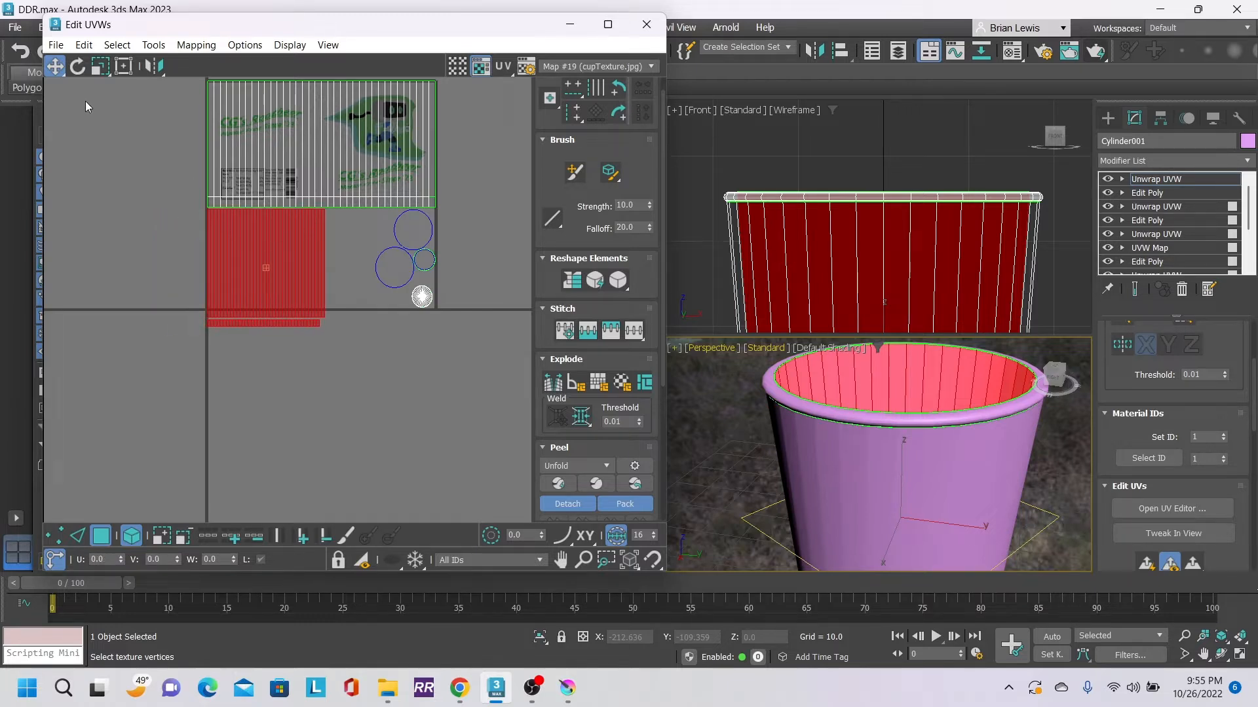
- Scale the inner wall and strip islands down uniformly and fit them between the label island and the texture square's lower border
{"action": "left_click", "coordinate": [108, 65]}
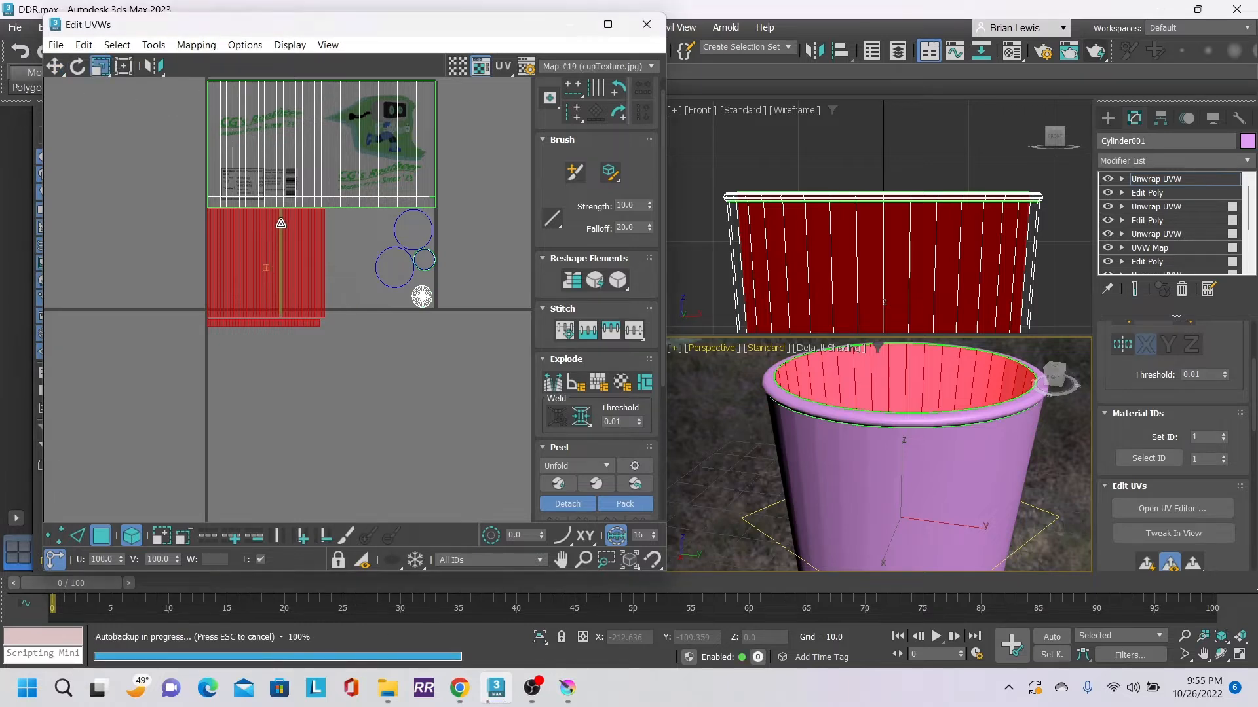
{"action": "left_click_drag", "start_coordinate": [281, 223], "coordinate": [283, 250]}
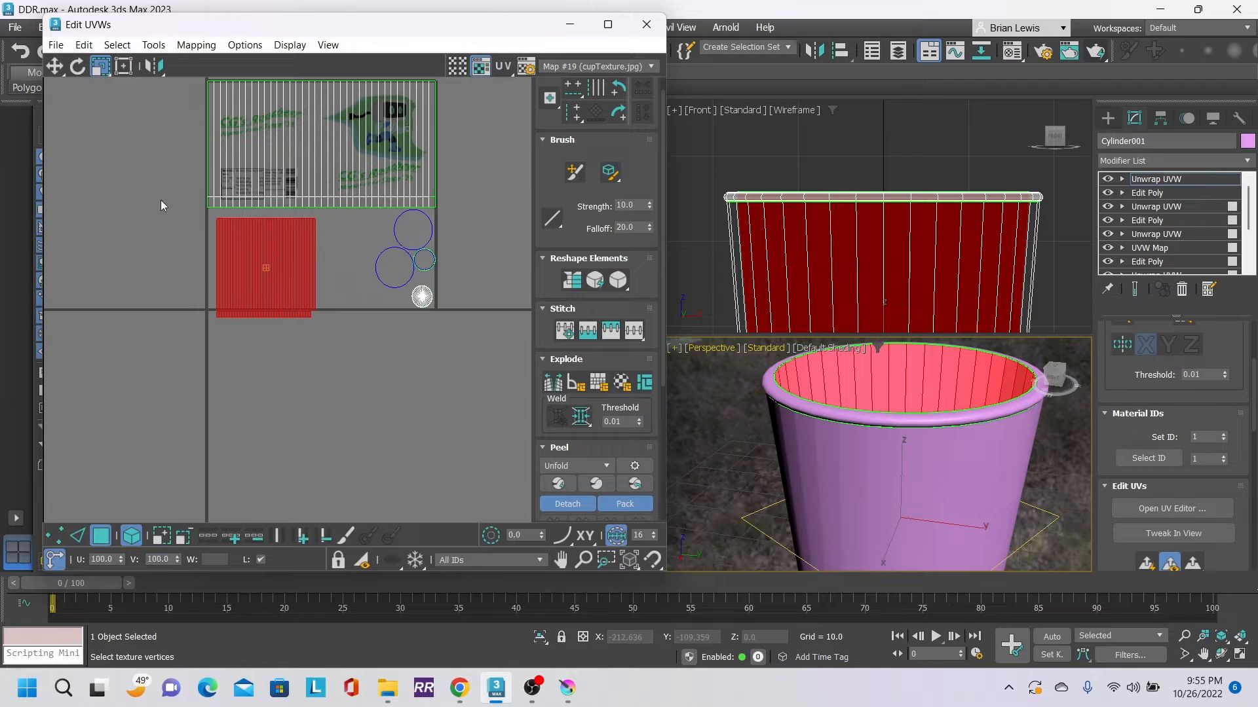
{"action": "left_click", "coordinate": [56, 68]}
{"action": "left_click_drag", "start_coordinate": [278, 253], "coordinate": [317, 242]}
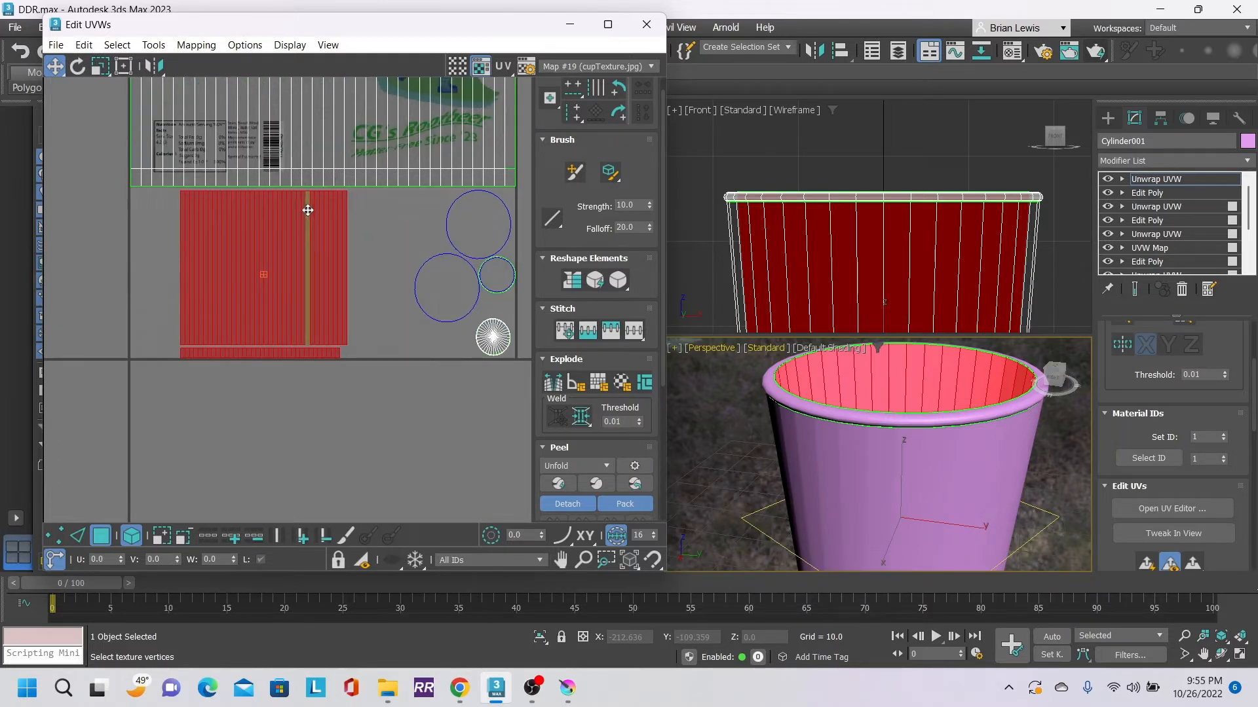
- Widen the inner wall and strip islands horizontally to fill the space between the square's left border and the circular islands
{"action": "left_click", "coordinate": [99, 67]}
{"action": "left_click_drag", "start_coordinate": [299, 222], "coordinate": [387, 225]}
{"action": "left_click", "coordinate": [55, 65]}
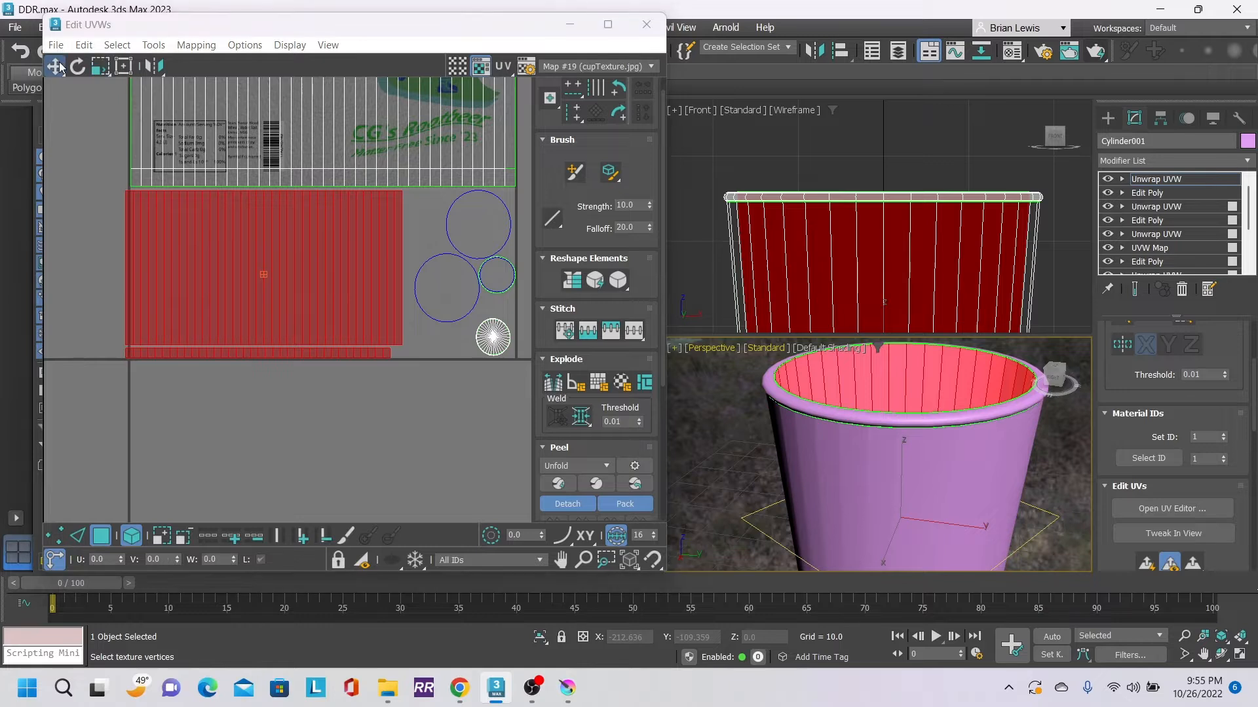
{"action": "left_click_drag", "start_coordinate": [323, 250], "coordinate": [331, 252]}
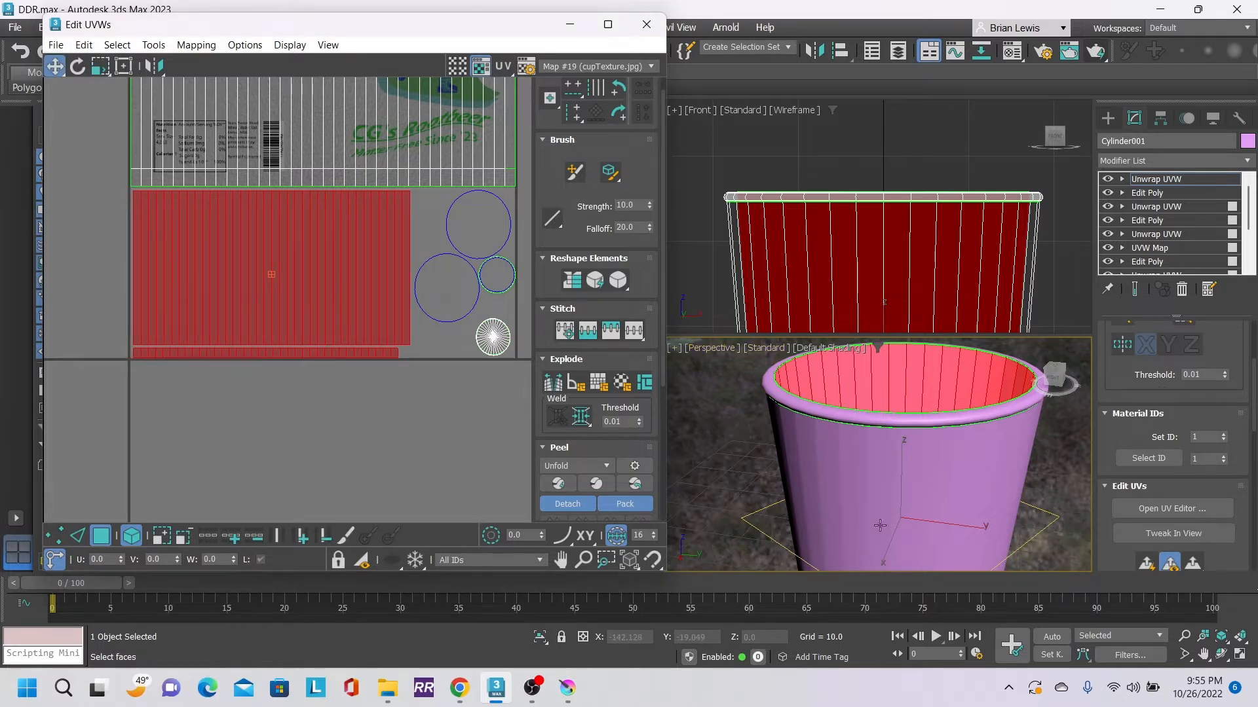
- Close the UV editor, clear the face selection on the cup, and open the Material Editor
{"action": "scroll", "coordinate": [894, 437], "scroll_direction": "down", "scroll_amount": 2}
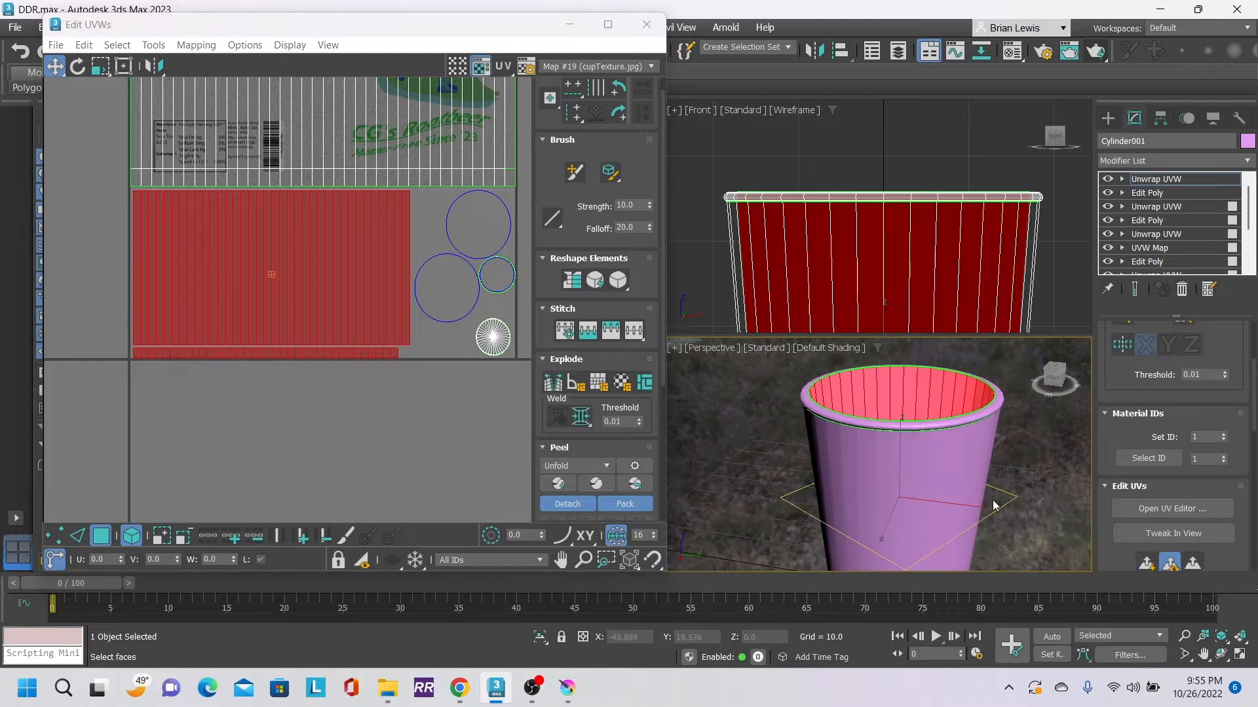
{"action": "middle_click_drag", "start_coordinate": [994, 506], "coordinate": [967, 463]}
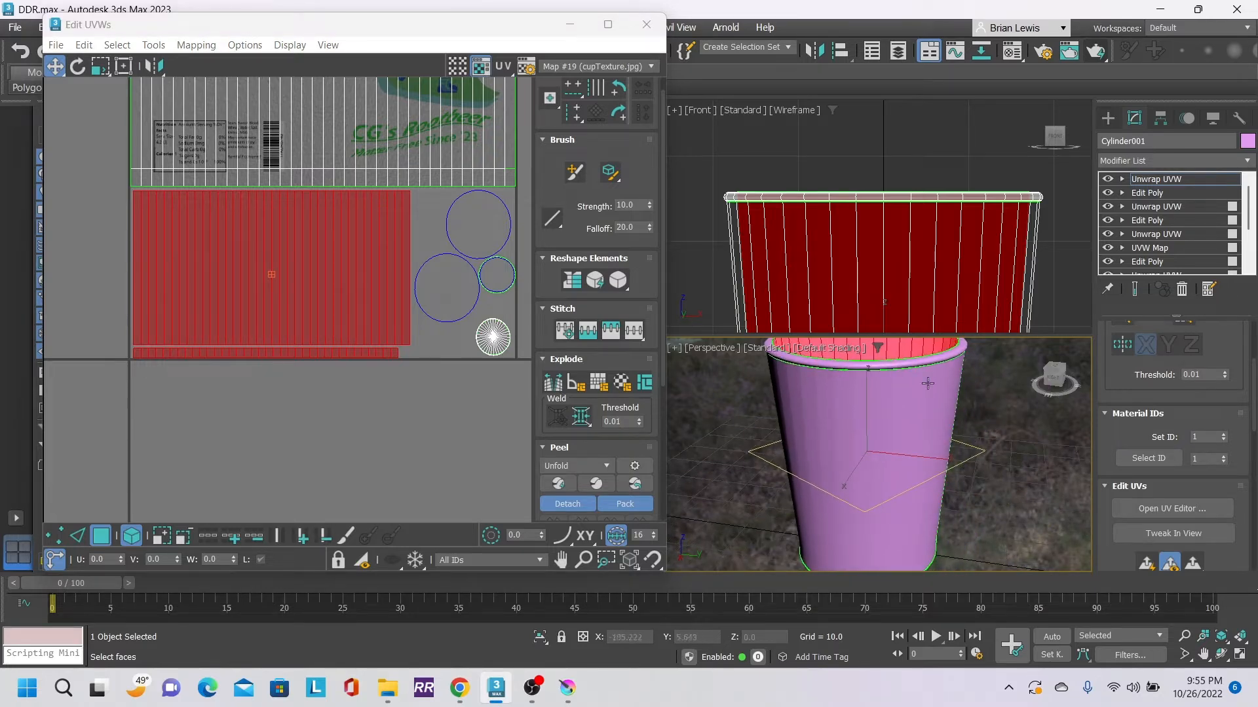
{"action": "left_click", "coordinate": [643, 28]}
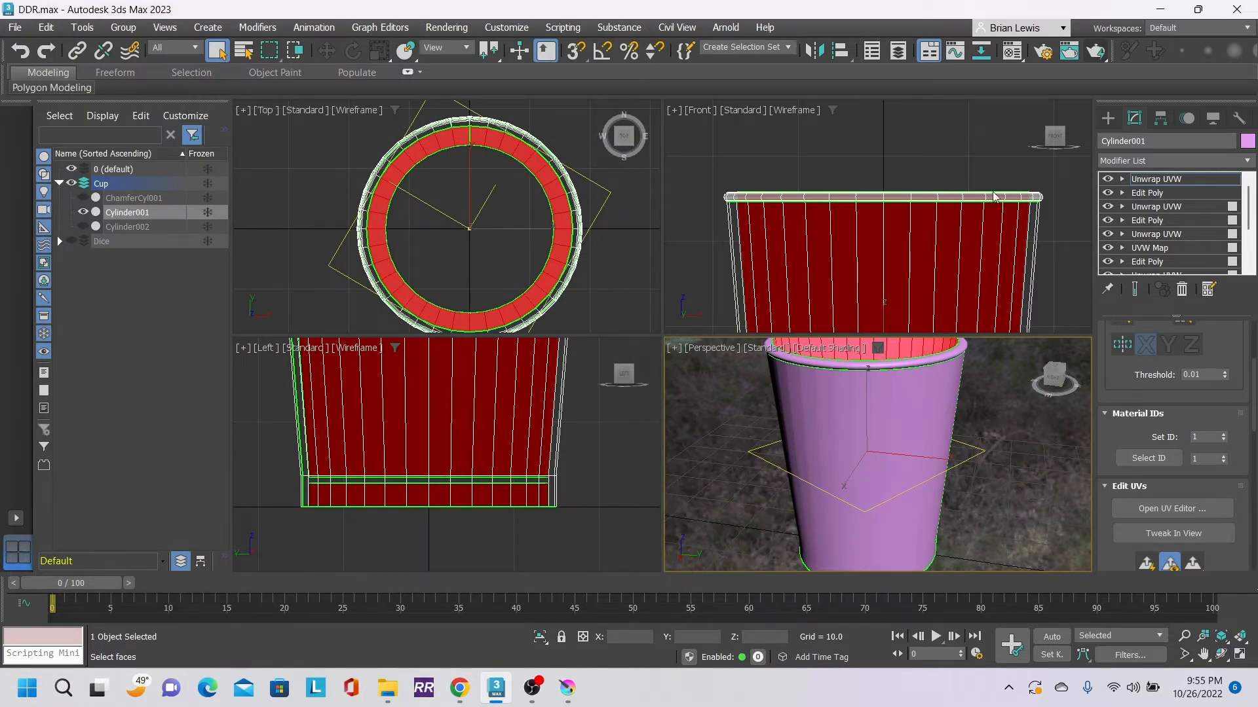
{"action": "left_click", "coordinate": [1012, 414]}
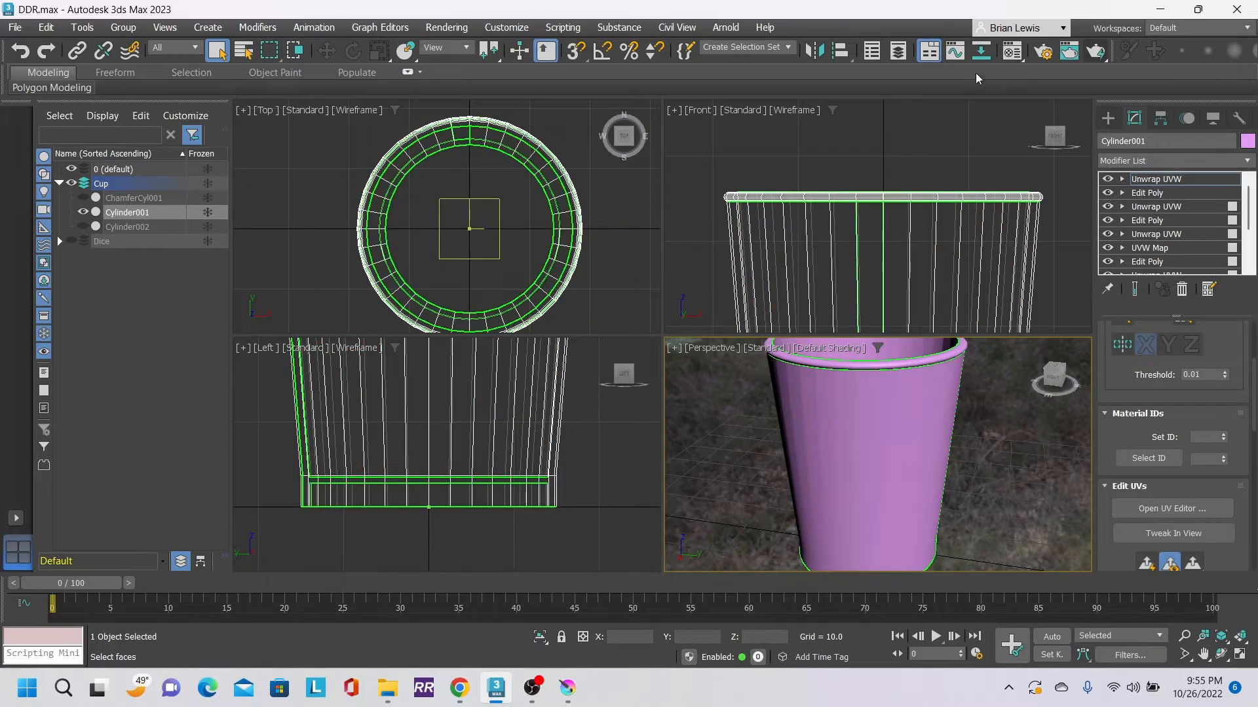
{"action": "left_click", "coordinate": [1012, 51]}
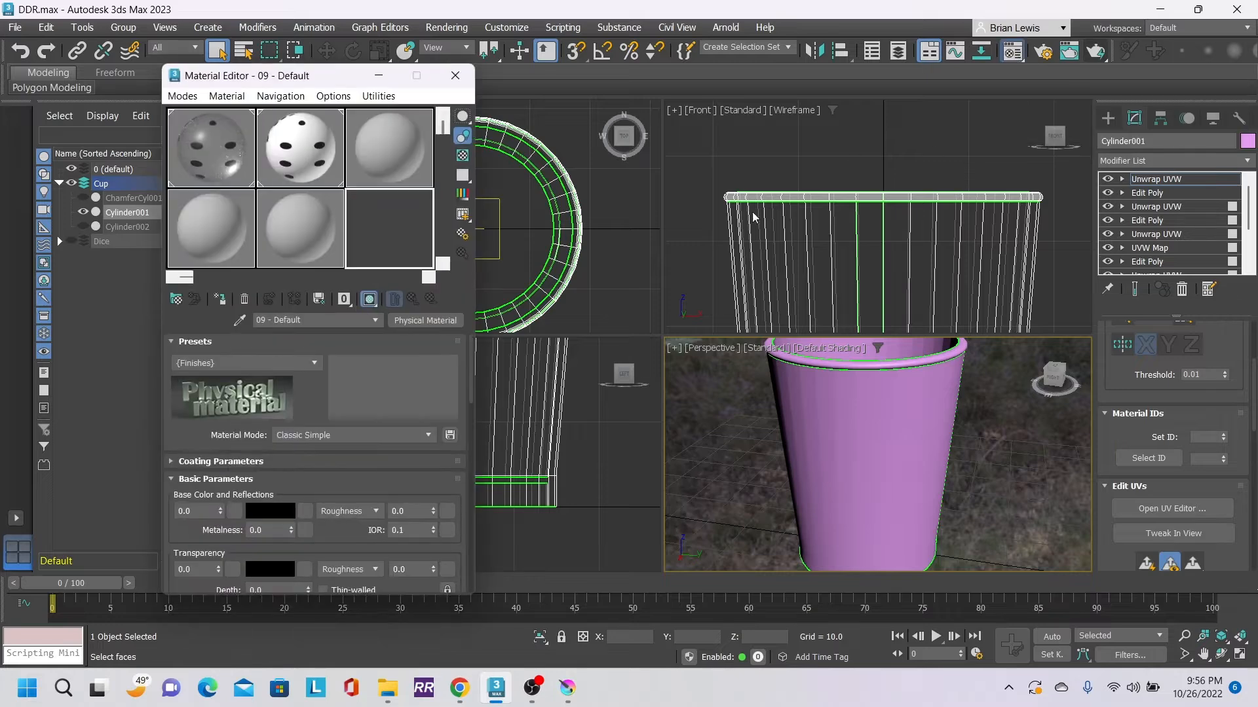
- Choose the unused 03 - Default material and apply the Candle Wax preset to it
{"action": "left_click", "coordinate": [386, 155]}
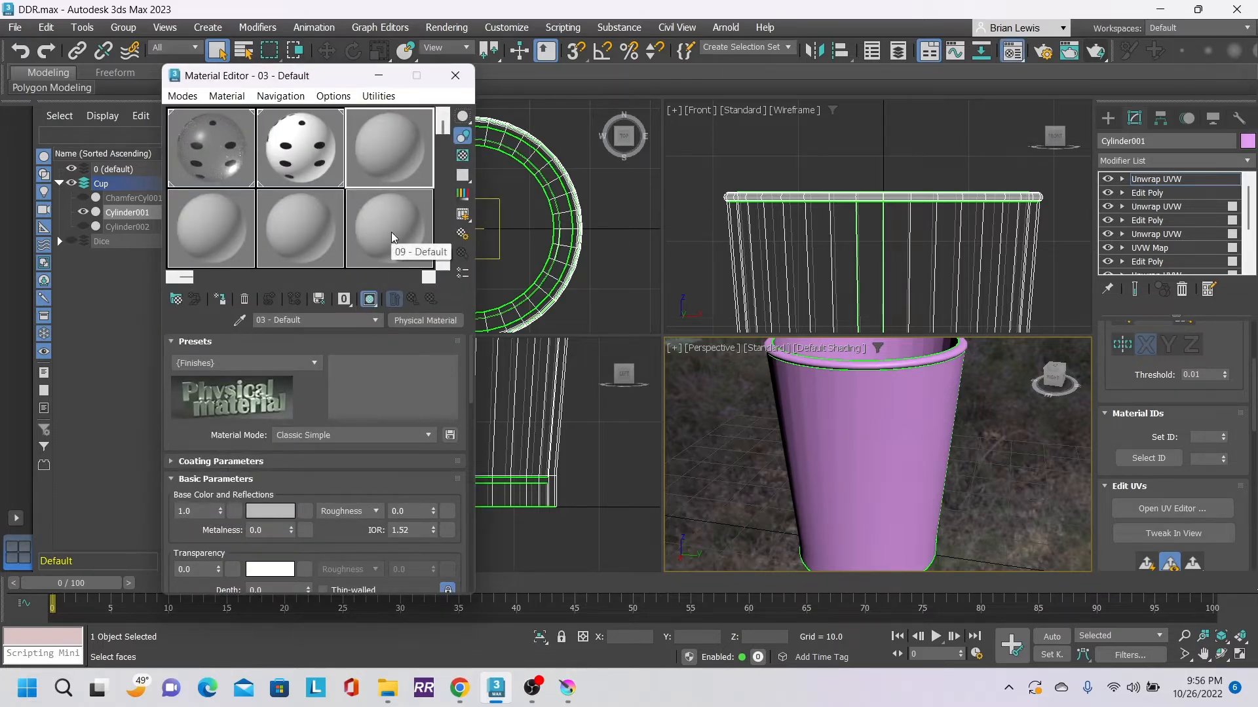
{"action": "scroll", "coordinate": [976, 487], "scroll_direction": "down", "scroll_amount": 4}
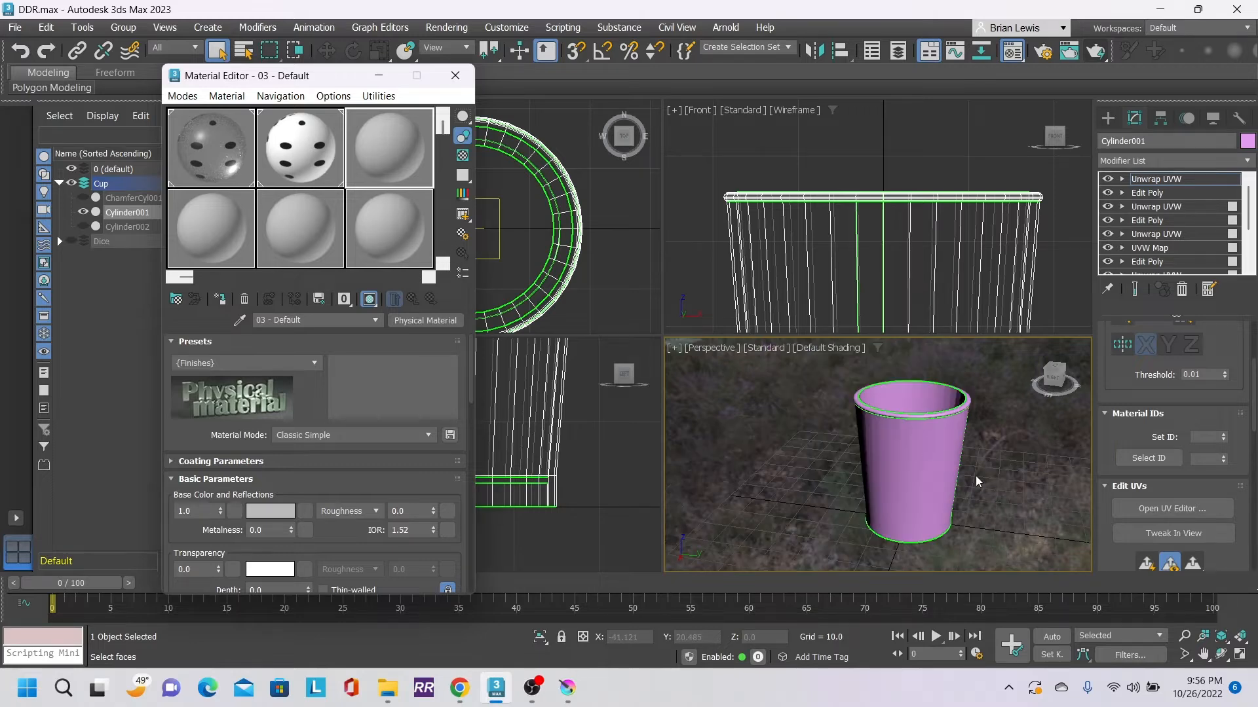
{"action": "middle_click_drag", "start_coordinate": [976, 476], "coordinate": [945, 469]}
{"action": "scroll", "coordinate": [946, 469], "scroll_direction": "up", "scroll_amount": 3}
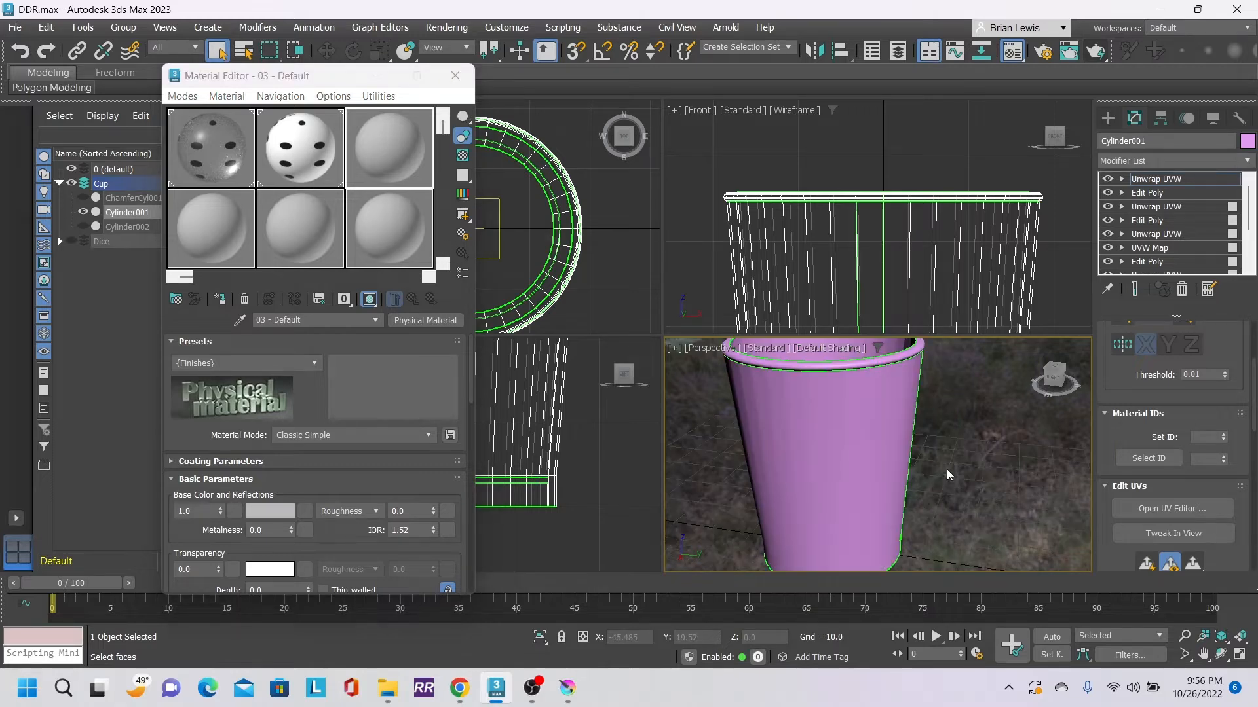
{"action": "scroll", "coordinate": [946, 469], "scroll_direction": "down", "scroll_amount": 3}
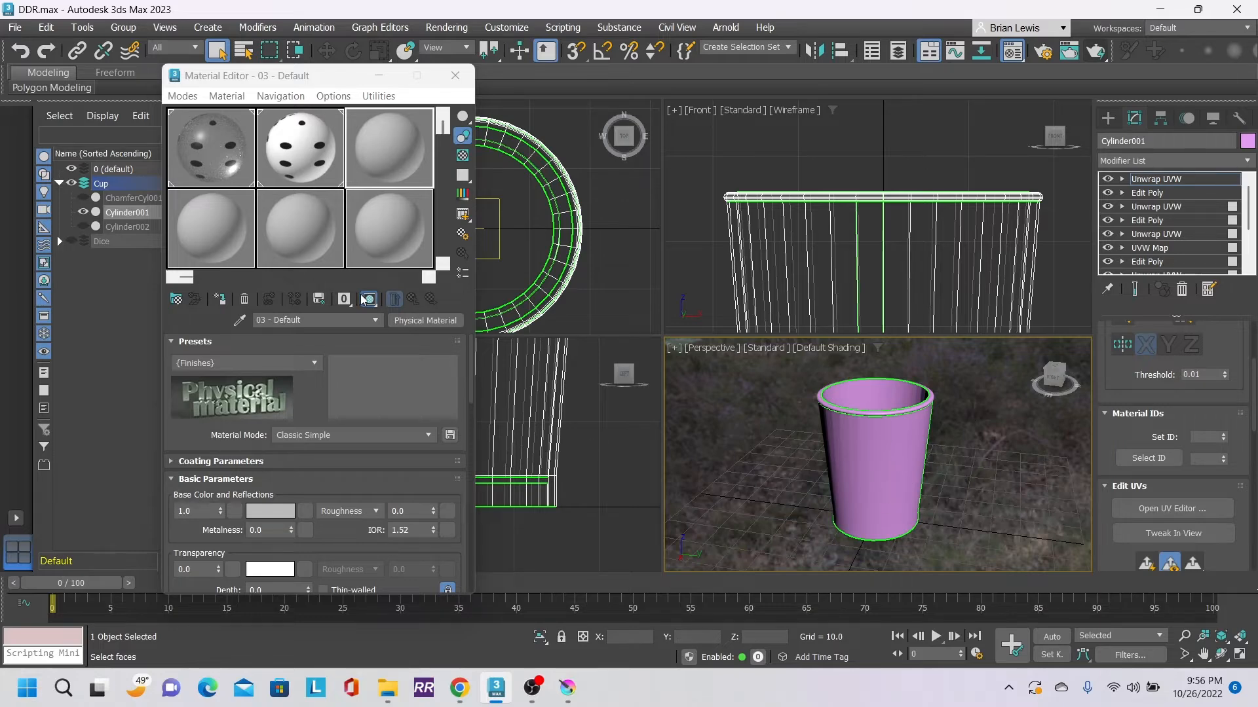
{"action": "left_click", "coordinate": [312, 365]}
{"action": "scroll", "coordinate": [304, 298], "scroll_direction": "down", "scroll_amount": 5}
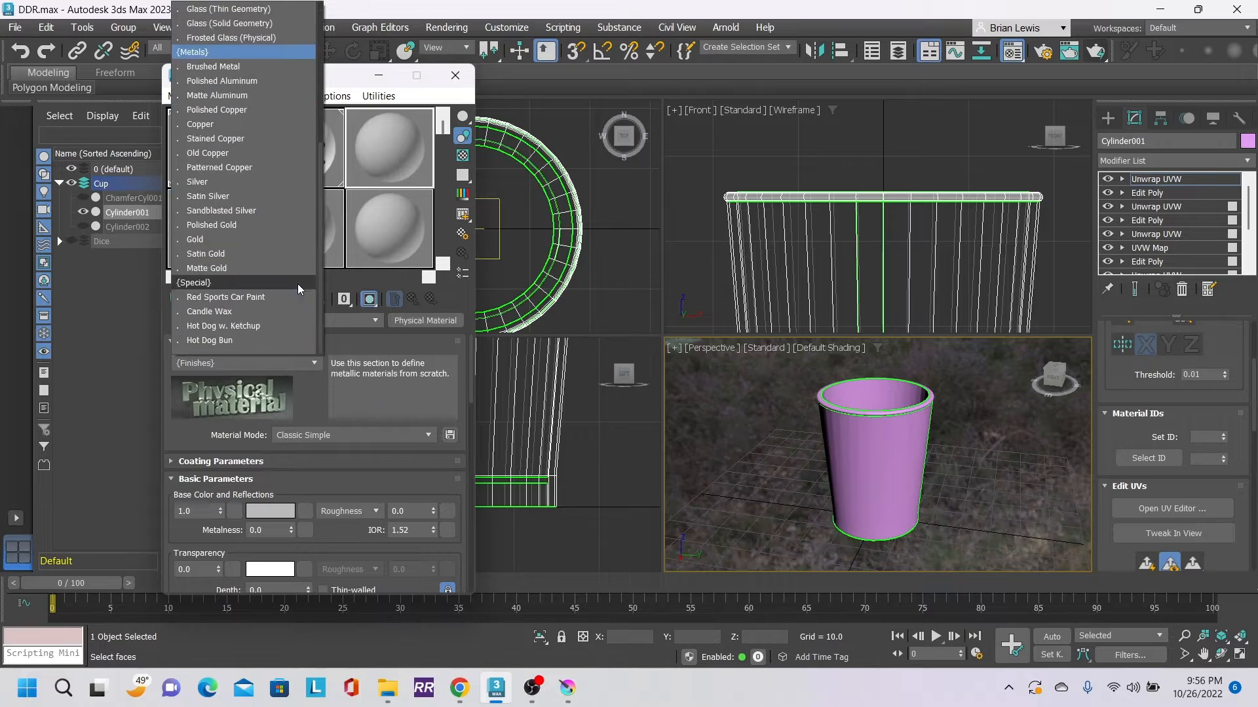
{"action": "left_click", "coordinate": [229, 313]}
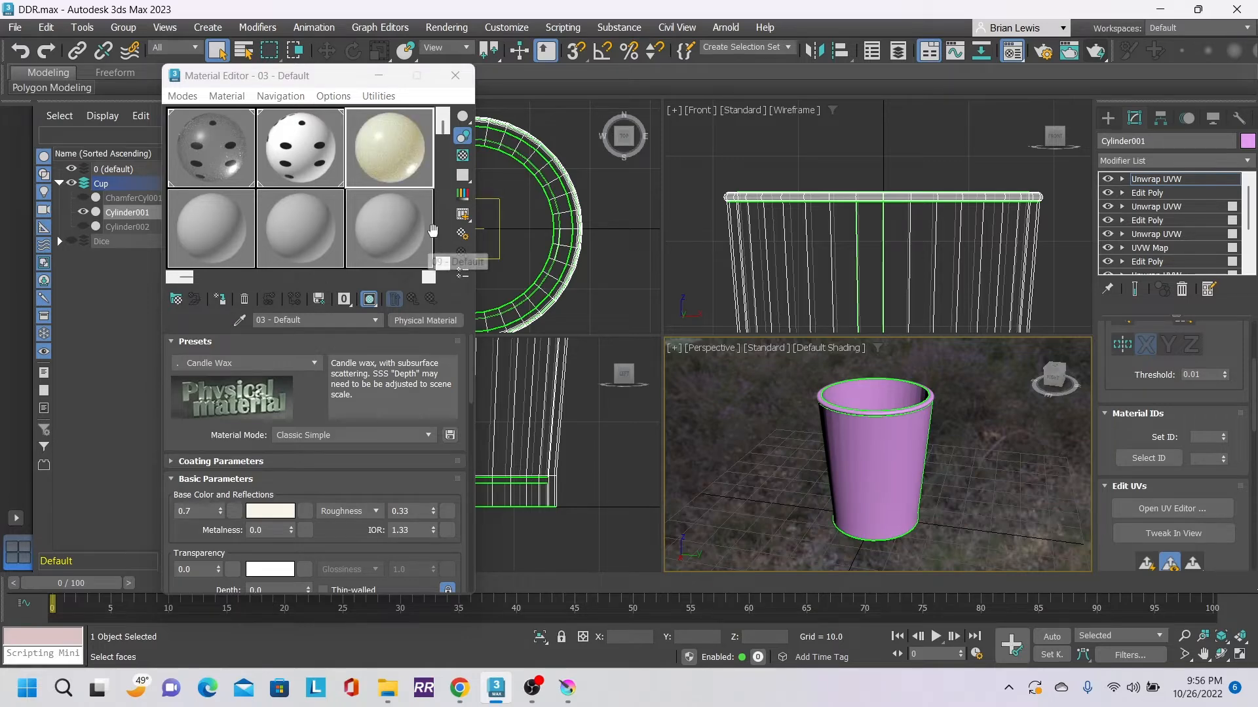
- Assign the 03 - Default material to the selected cup and test-render the perspective view
{"action": "left_click", "coordinate": [226, 96]}
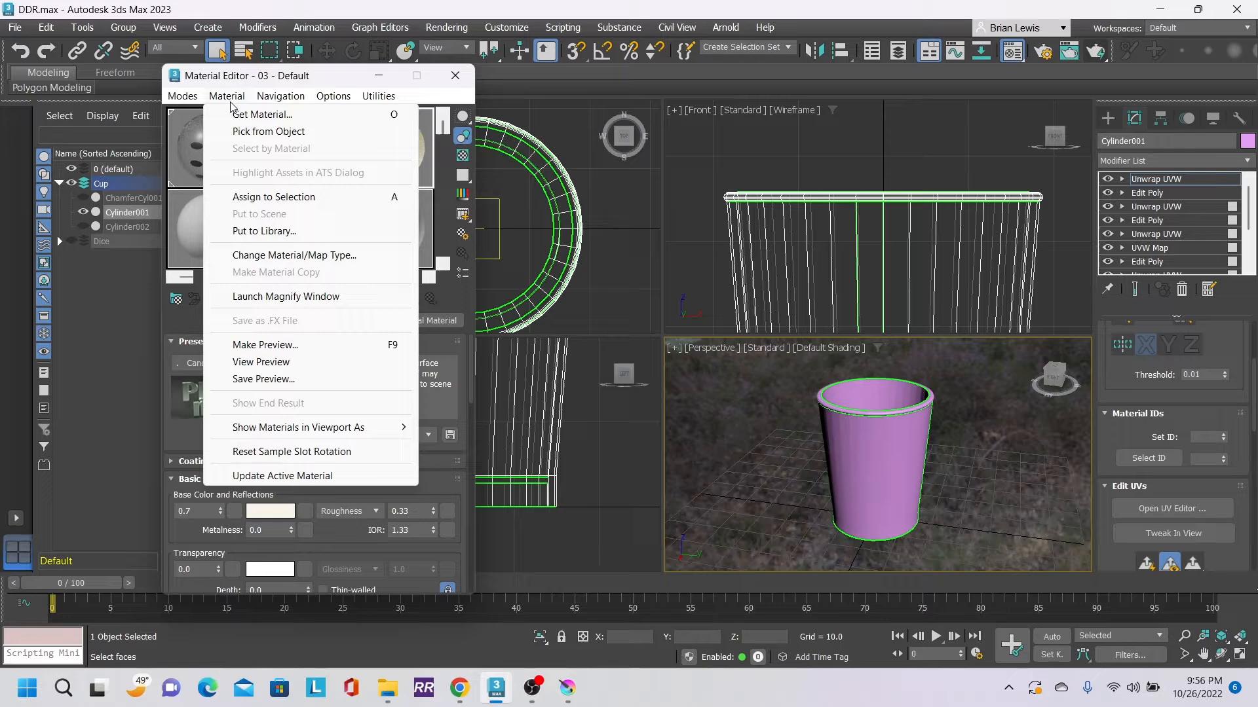
{"action": "left_click", "coordinate": [269, 196]}
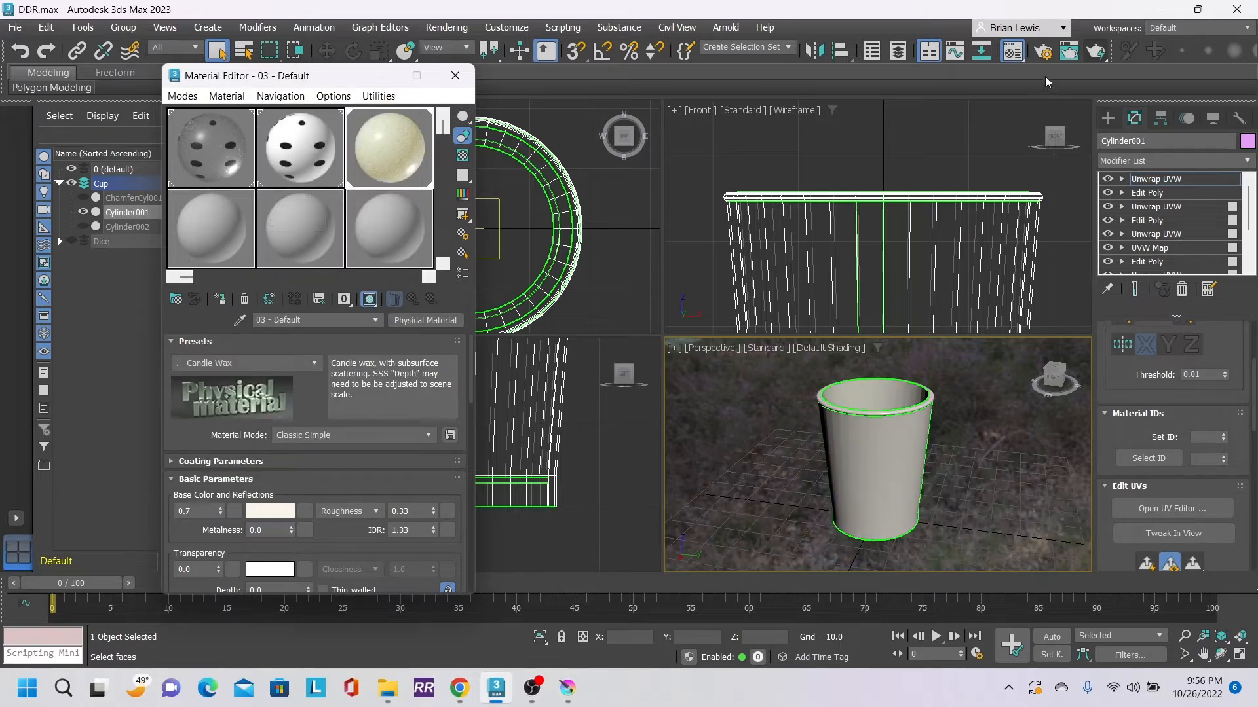
{"action": "left_click", "coordinate": [1095, 50]}
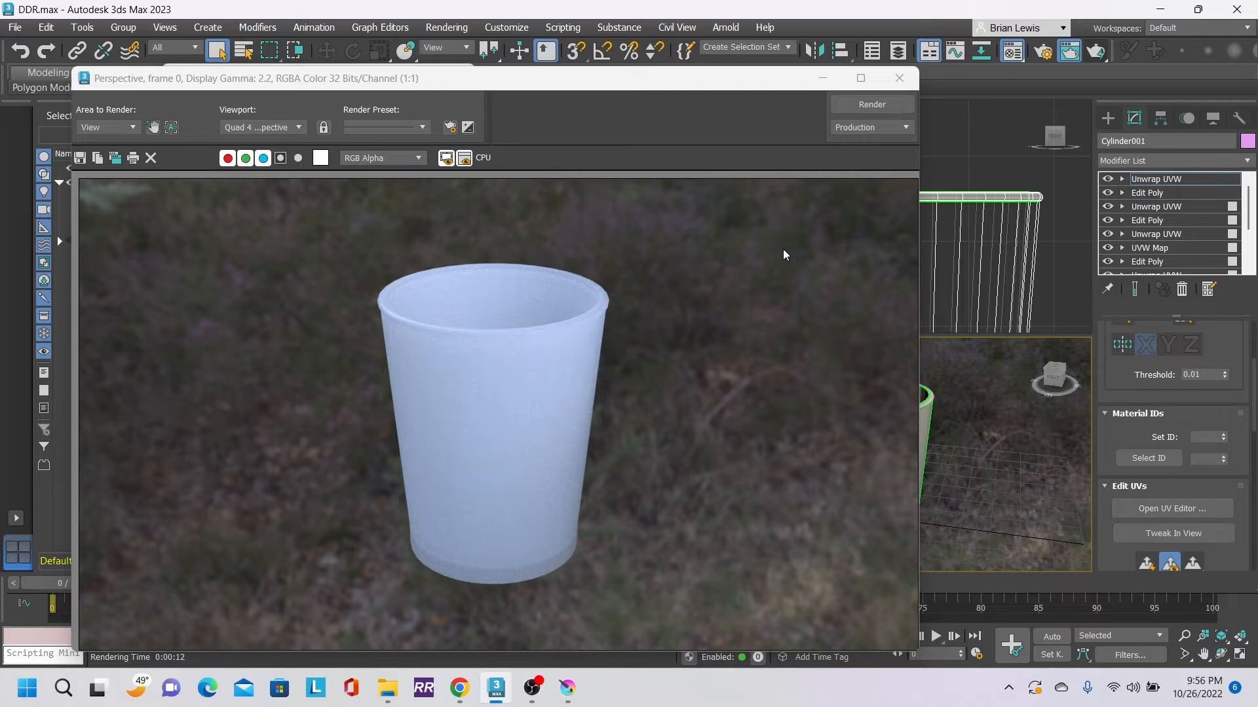
{"action": "left_click", "coordinate": [899, 78]}
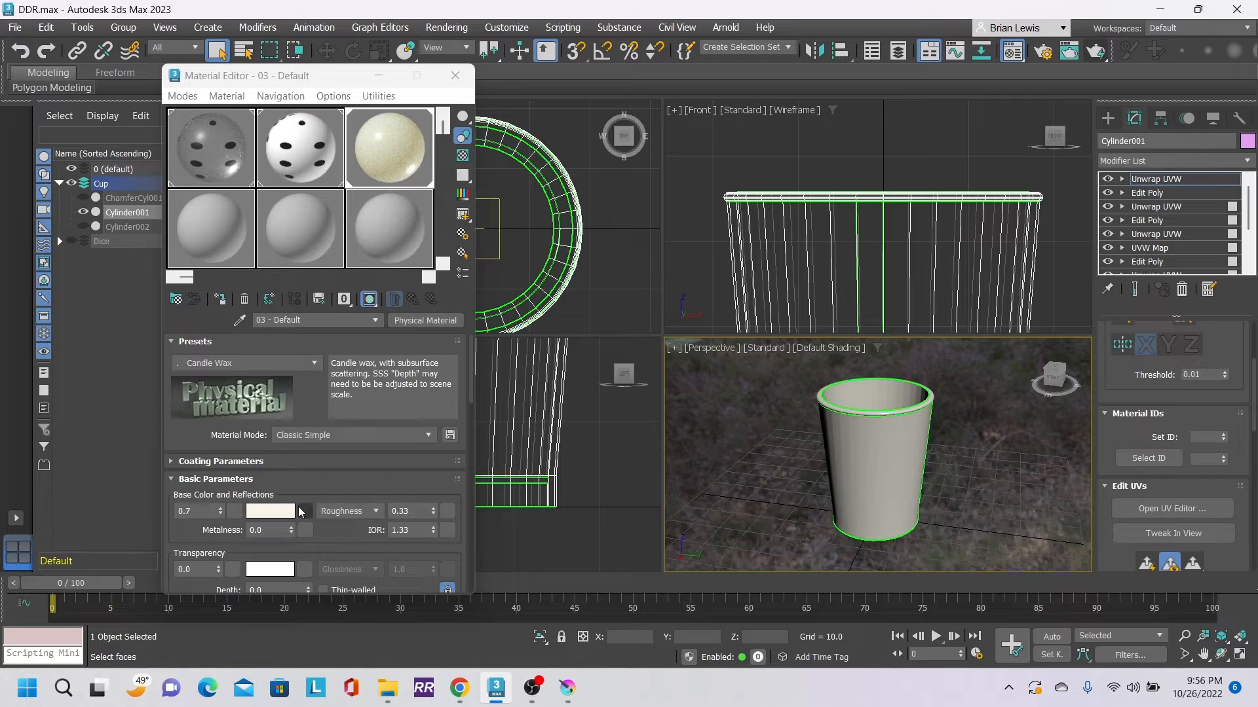
- Load cupTexture.jpg as a bitmap map for the candle wax material's base color
{"action": "left_click", "coordinate": [305, 513]}
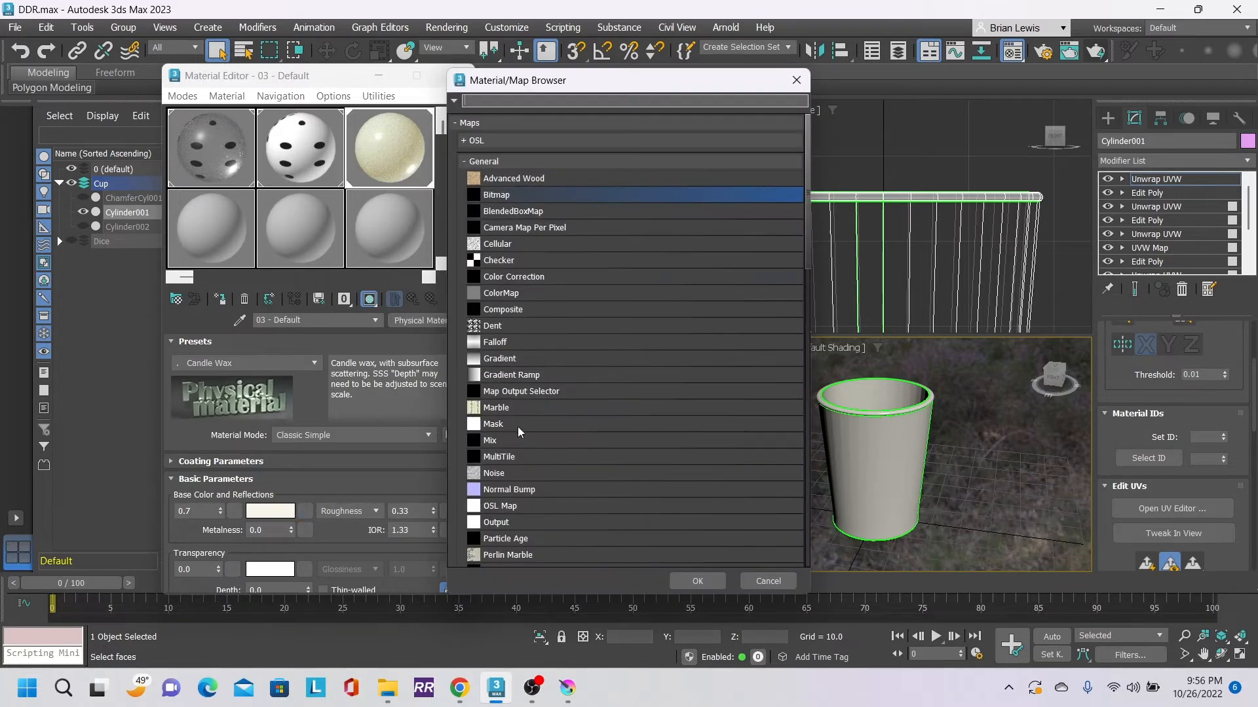
{"action": "double_click", "coordinate": [500, 194]}
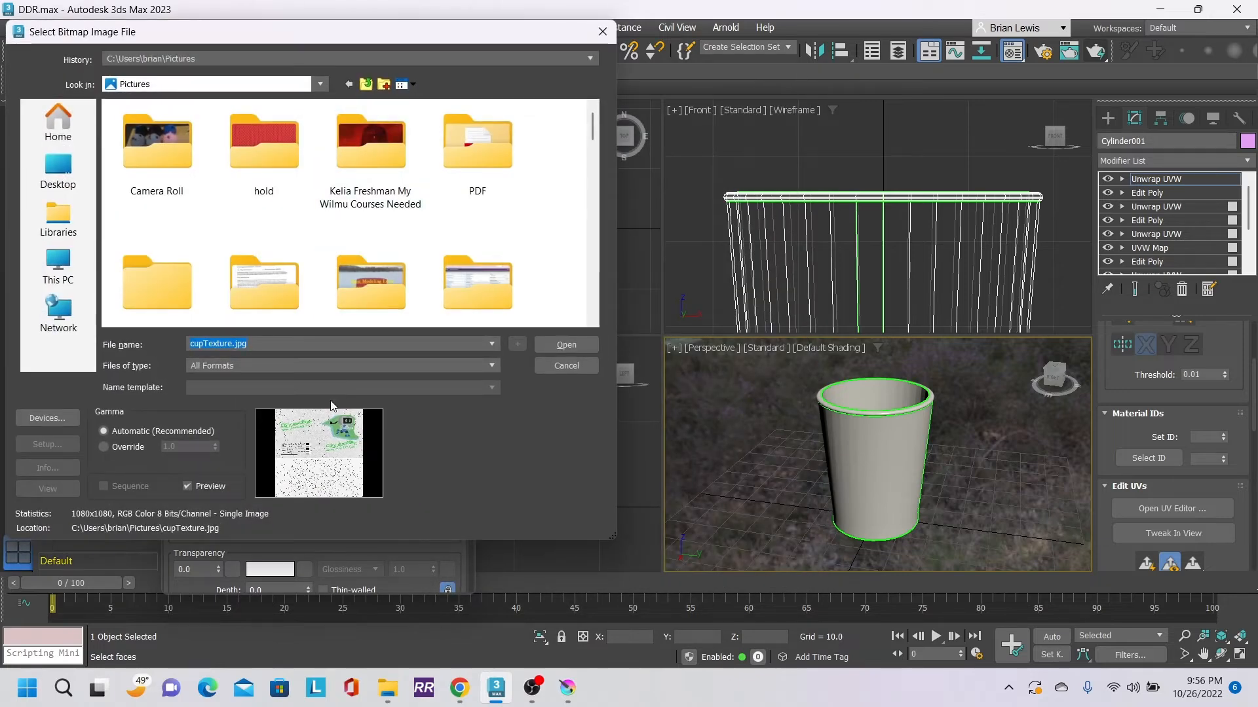
{"action": "left_click", "coordinate": [565, 346]}
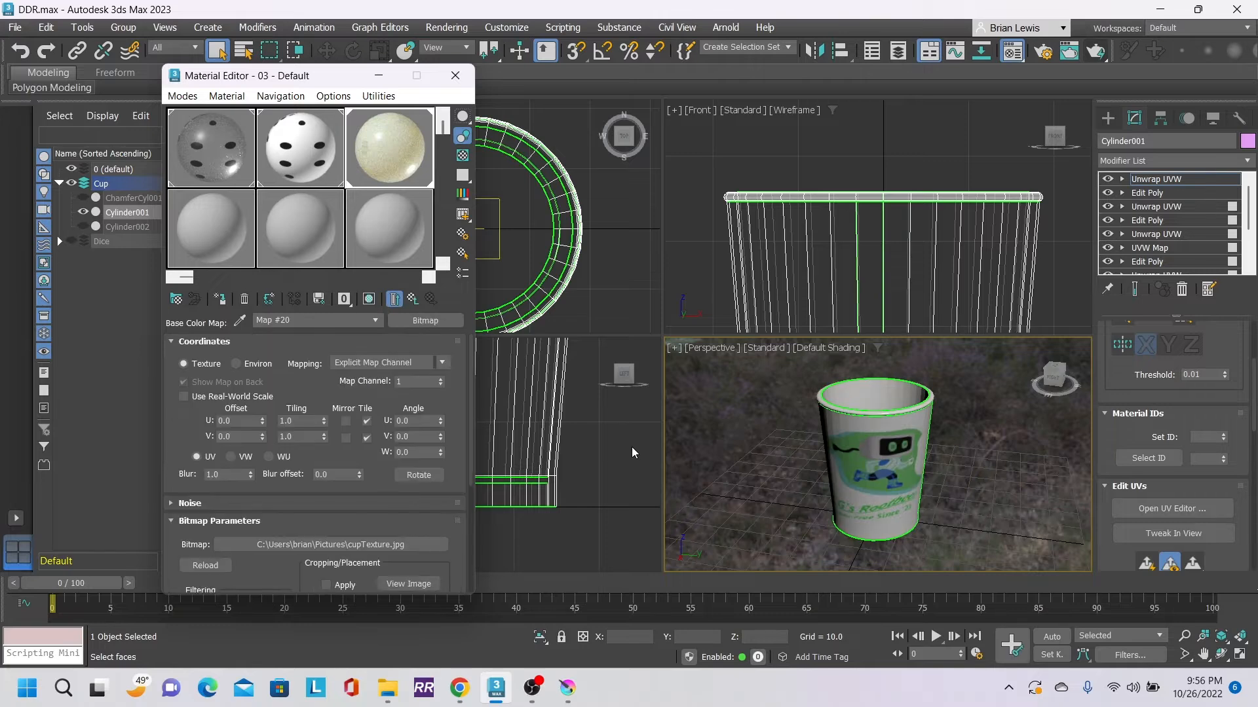
- Orbit the perspective view to a low angle facing the cup's label and render it
{"action": "mouse_move", "coordinate": [1057, 379]}
{"action": "left_mouse_down"}
{"action": "mouse_move", "coordinate": [1116, 354]}
{"action": "mouse_move", "coordinate": [1032, 367]}
{"action": "mouse_move", "coordinate": [1034, 398]}
{"action": "mouse_move", "coordinate": [1074, 375]}
{"action": "mouse_move", "coordinate": [1107, 394]}
{"action": "mouse_move", "coordinate": [1078, 365]}
{"action": "mouse_move", "coordinate": [1111, 367]}
{"action": "mouse_move", "coordinate": [1102, 345]}
{"action": "mouse_move", "coordinate": [1112, 371]}
{"action": "left_mouse_up"}
{"action": "middle_click_drag", "start_coordinate": [885, 431], "coordinate": [895, 416], "text": "alt"}
{"action": "middle_click_drag", "start_coordinate": [905, 474], "coordinate": [879, 417], "text": "alt"}
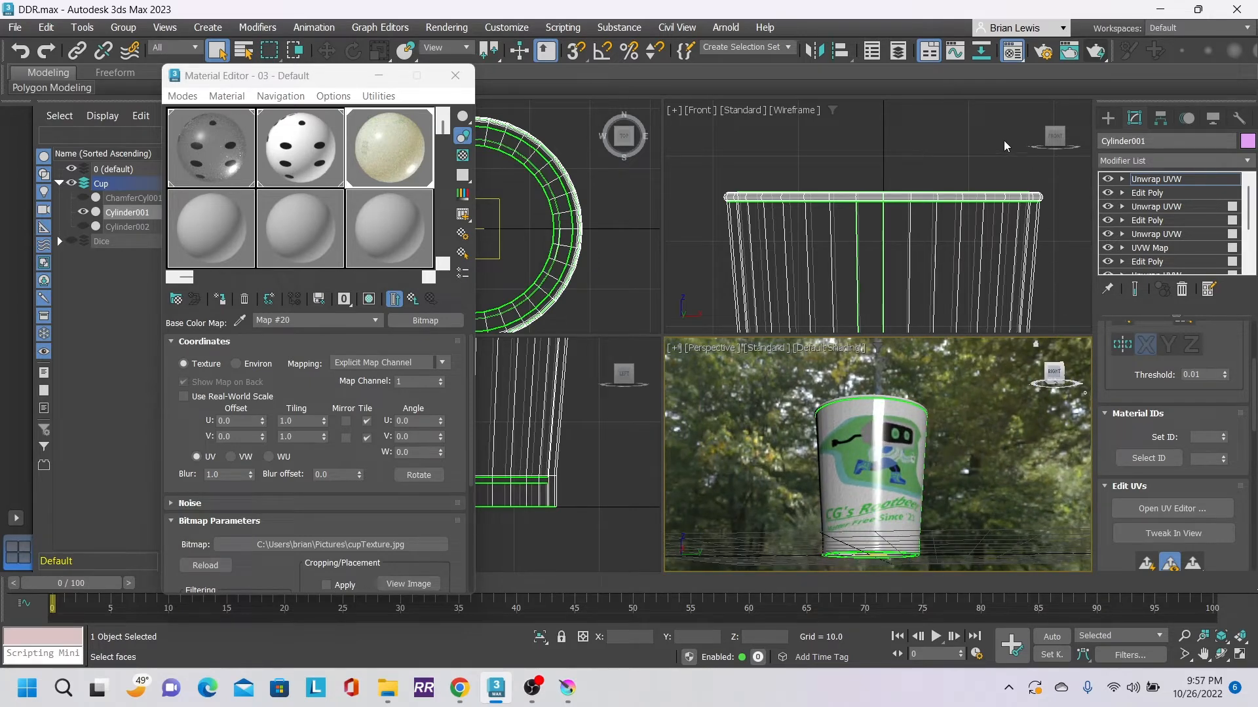
{"action": "left_click", "coordinate": [1096, 51]}
- Return to the cup material's main parameters and set the sub-surface scattering weight to 0.1
{"action": "left_click", "coordinate": [413, 300]}
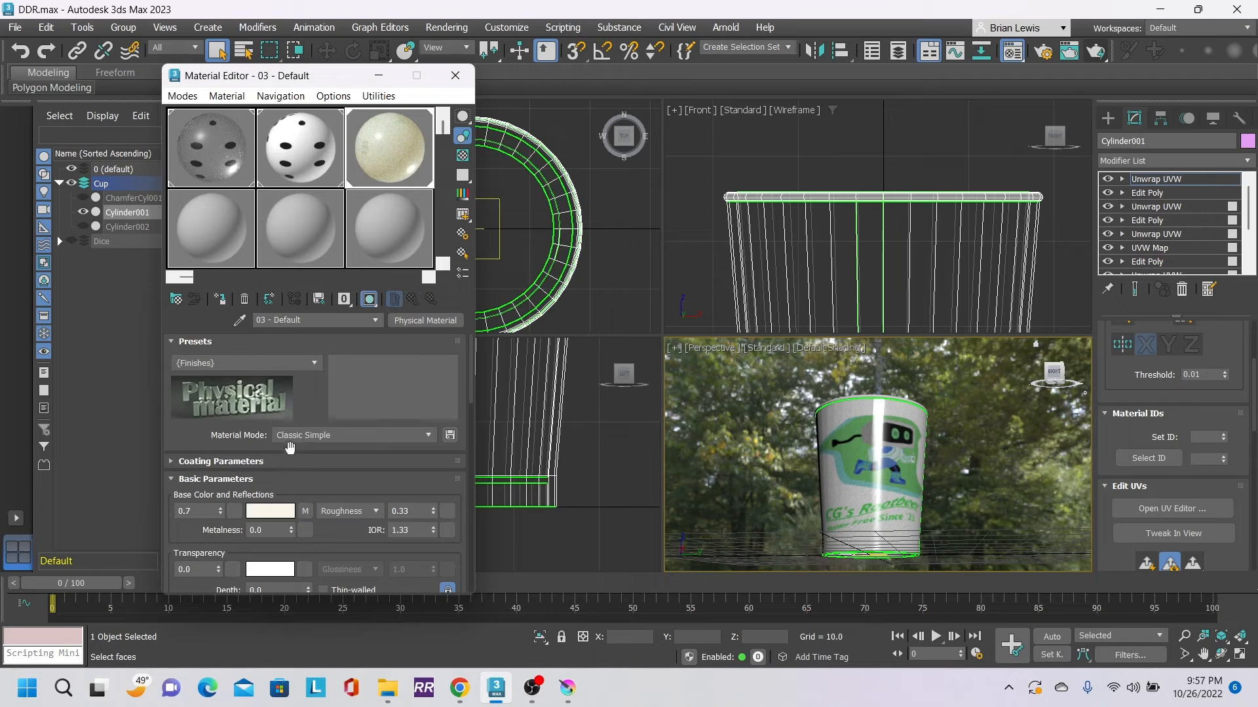
{"action": "scroll", "coordinate": [357, 451], "scroll_direction": "down", "scroll_amount": 2}
{"action": "scroll", "coordinate": [356, 452], "scroll_direction": "down", "scroll_amount": 1}
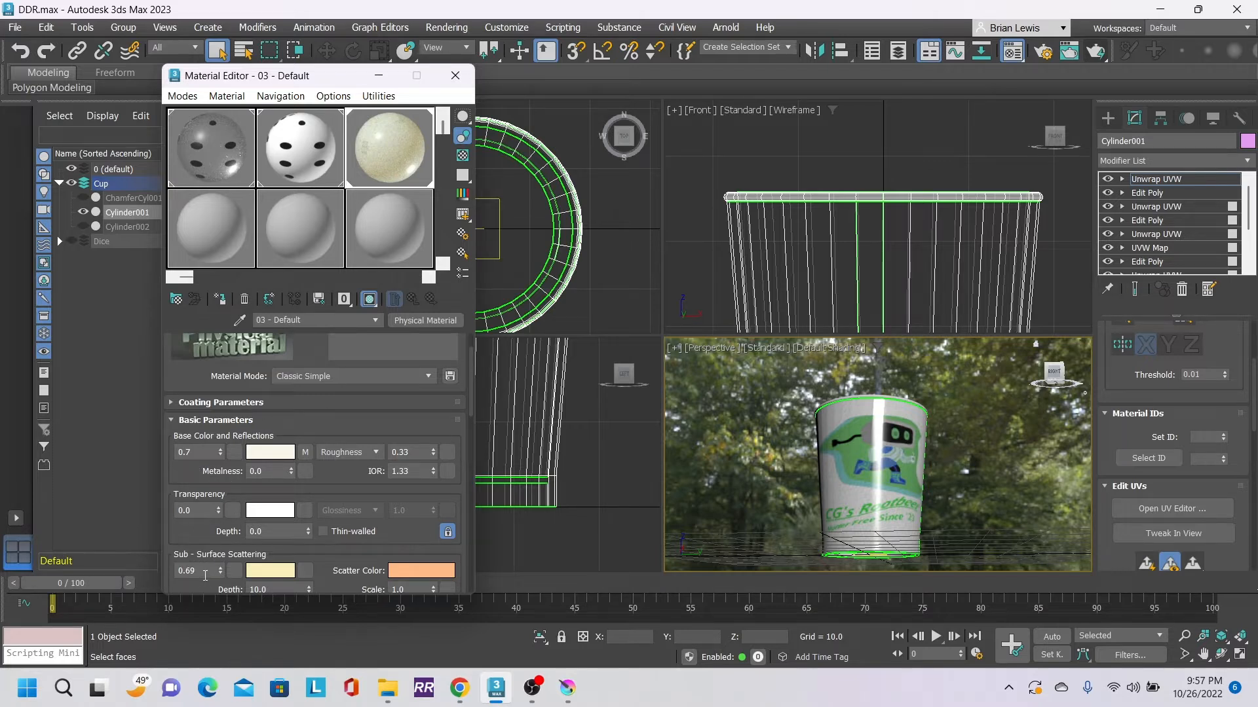
{"action": "scroll", "coordinate": [365, 437], "scroll_direction": "down", "scroll_amount": 4}
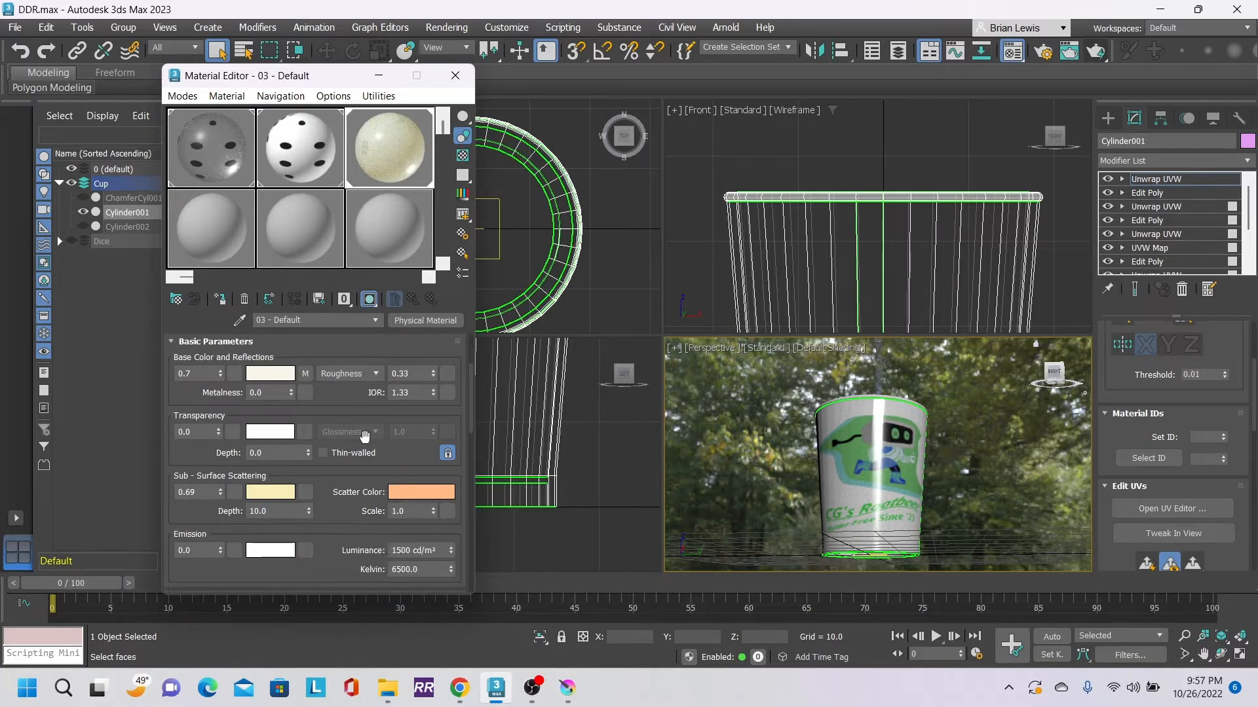
{"action": "scroll", "coordinate": [365, 437], "scroll_direction": "up", "scroll_amount": 2}
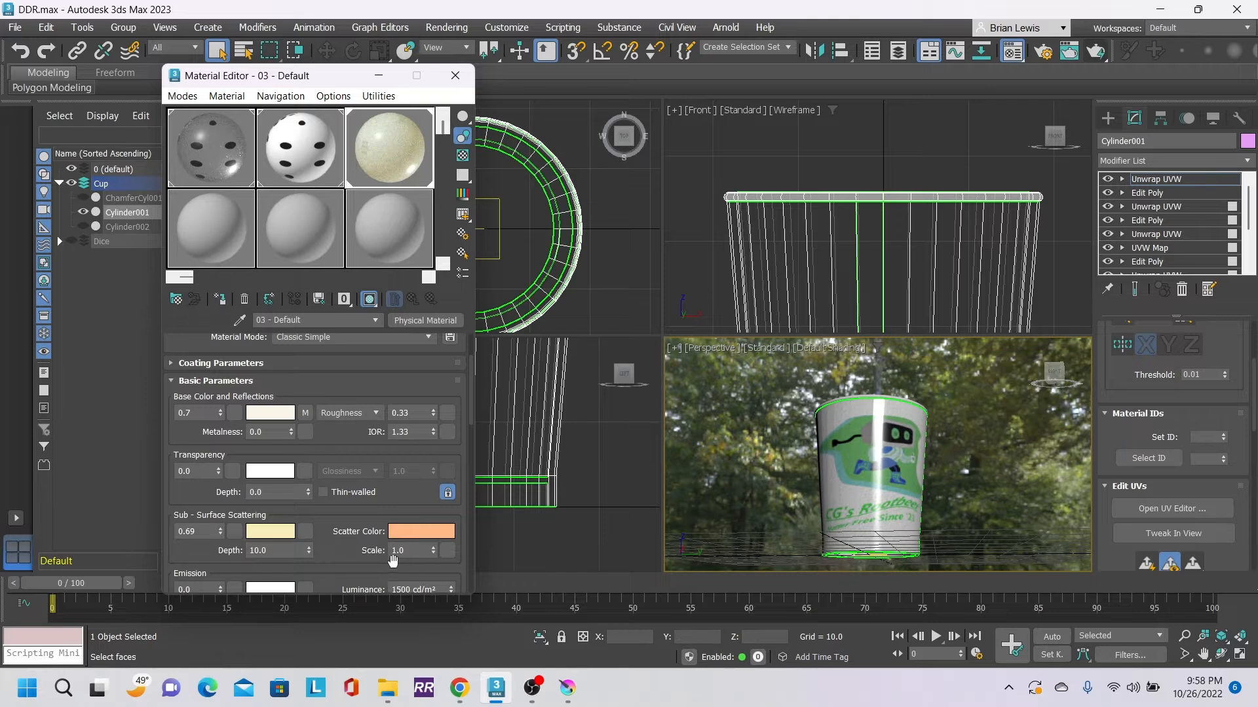
{"action": "left_click_drag", "start_coordinate": [222, 534], "coordinate": [226, 560]}
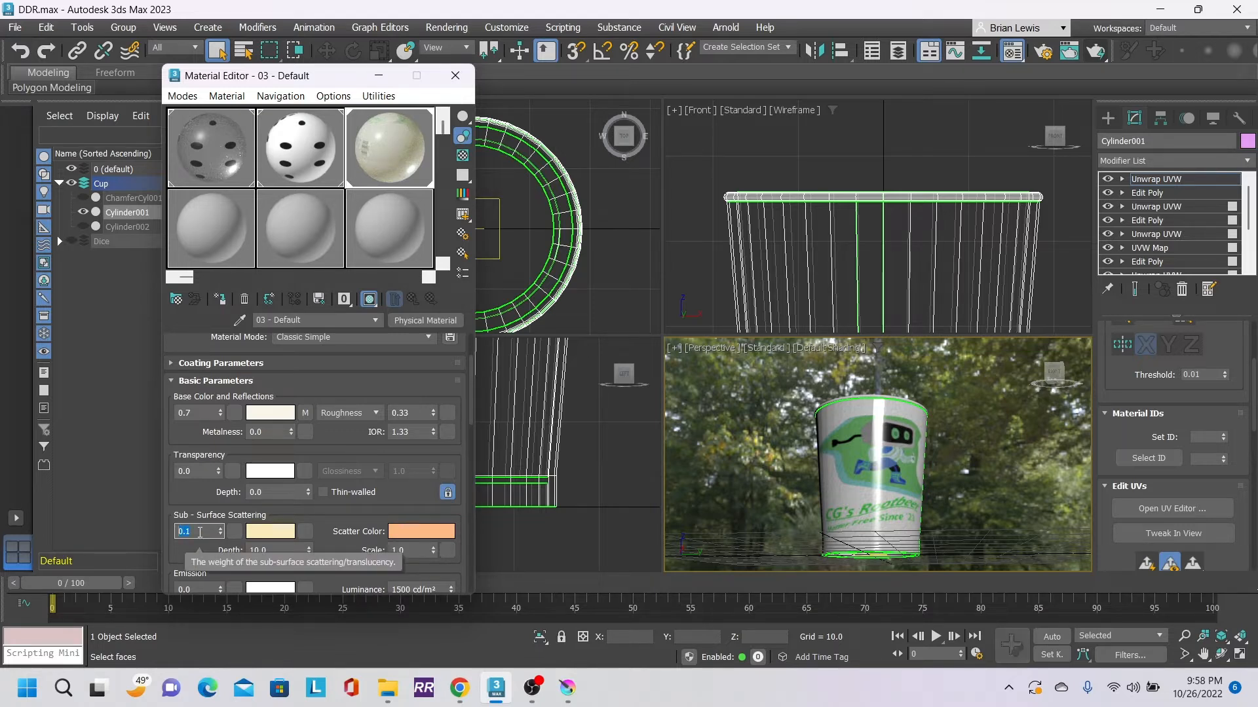
{"action": "key", "text": "Return"}
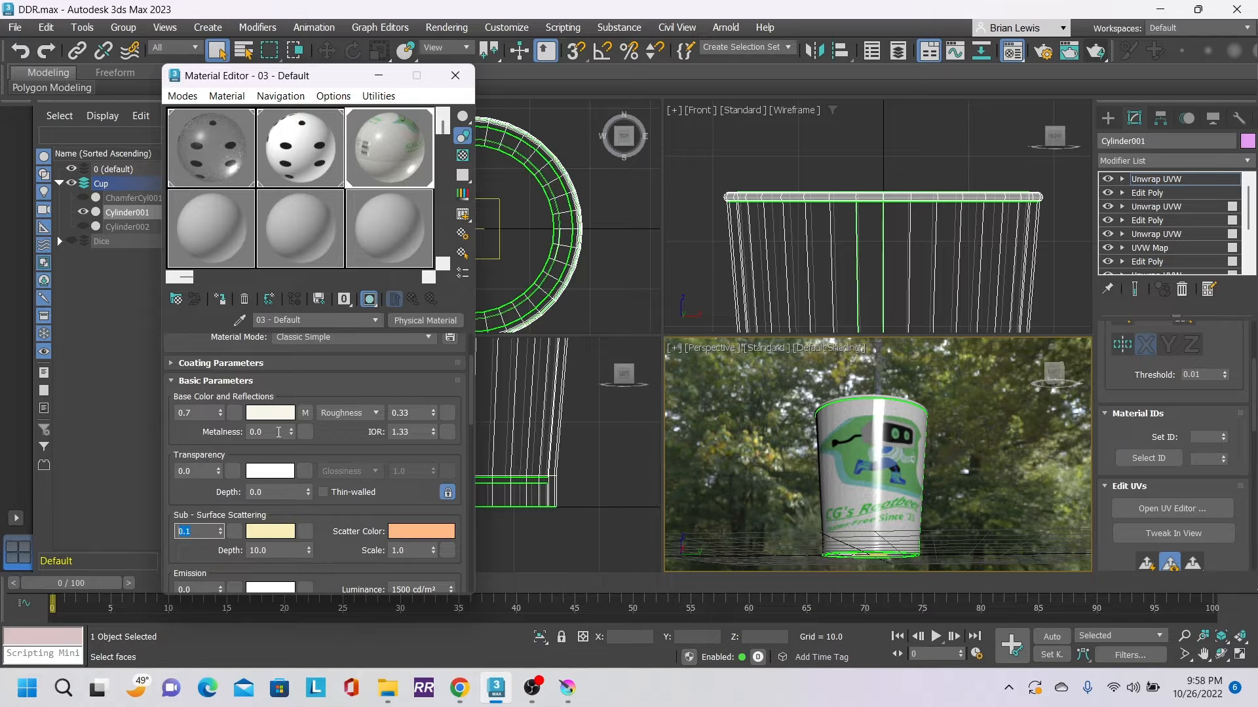
- Render the perspective view to check the cup with the reduced sub-surface scattering, and close the render window
{"action": "mouse_move", "coordinate": [278, 432]}
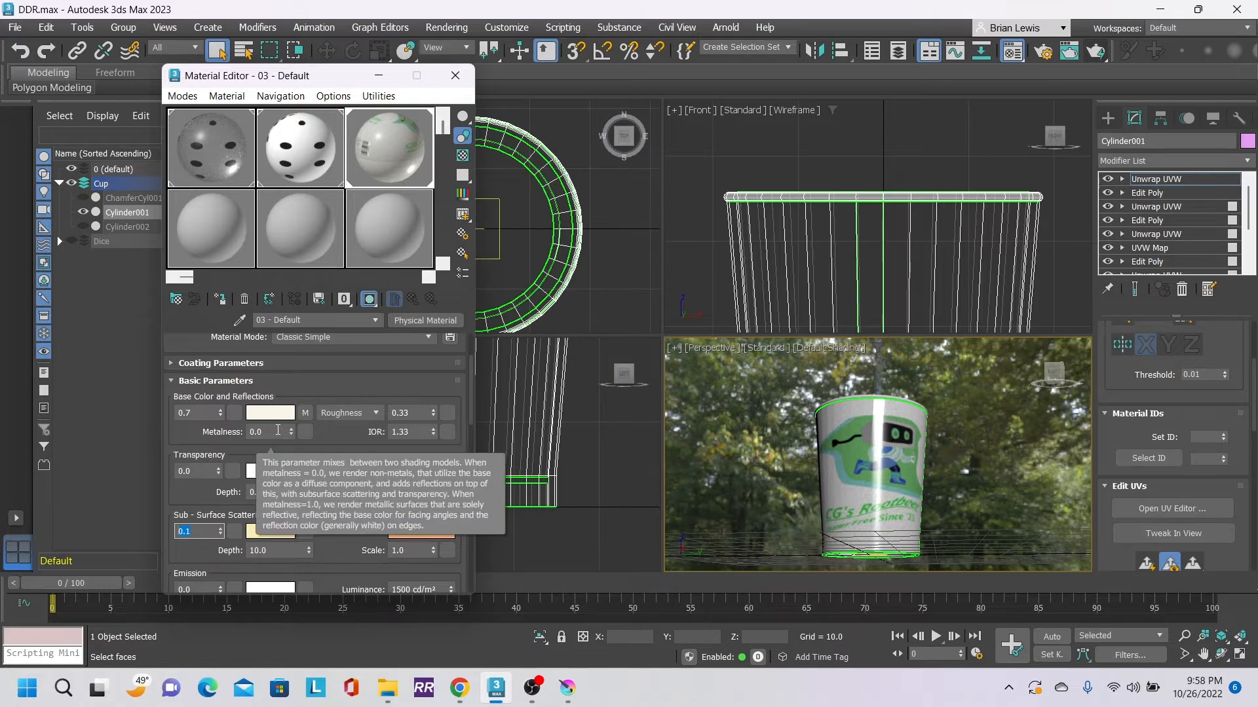
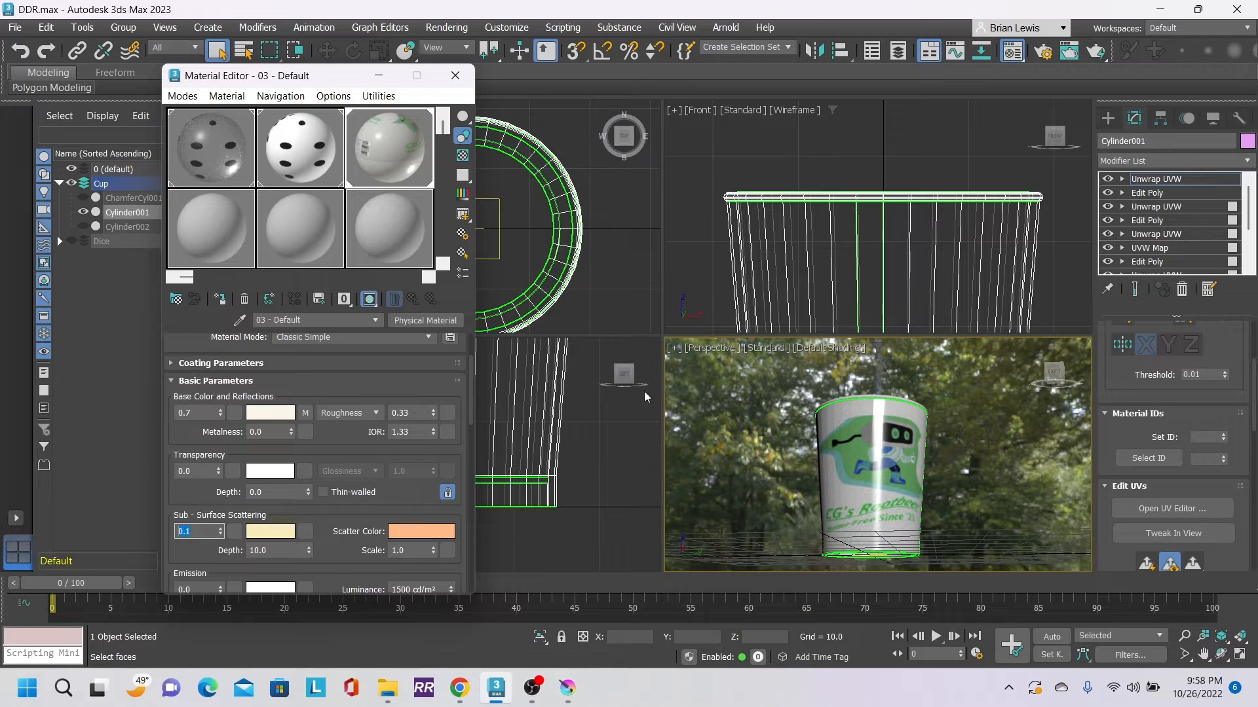
{"action": "left_click", "coordinate": [1094, 53]}
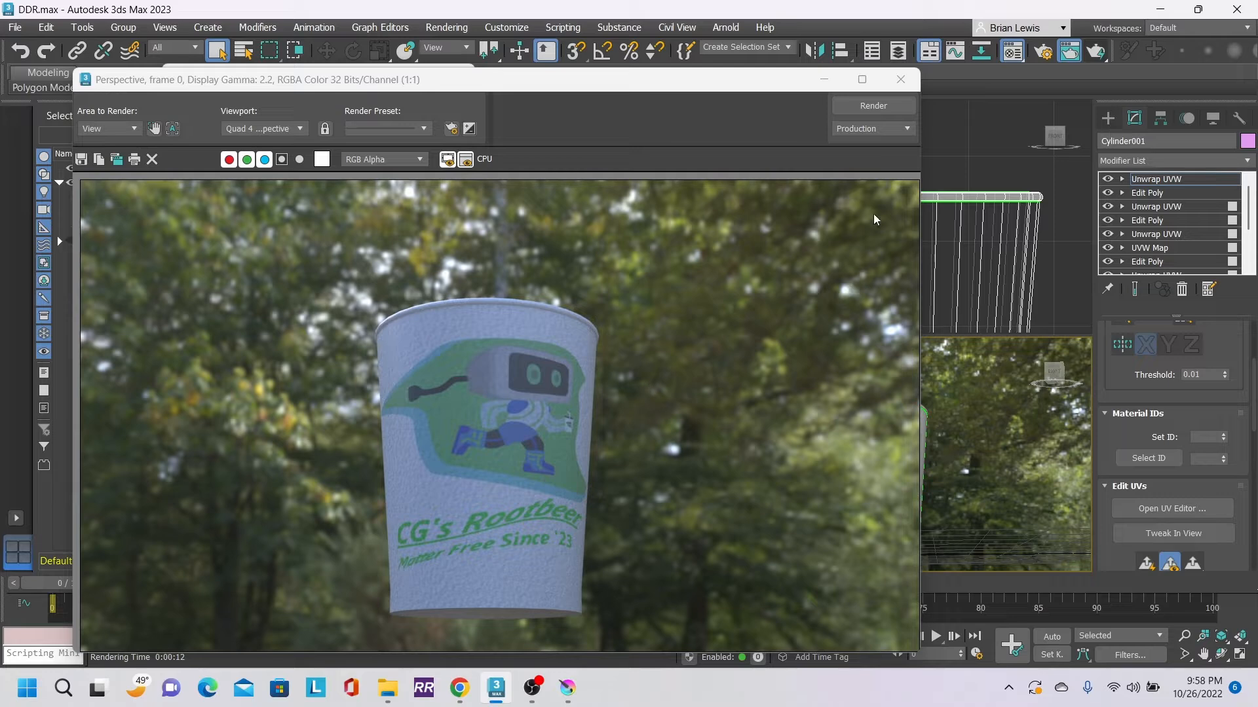
{"action": "left_click", "coordinate": [901, 79]}
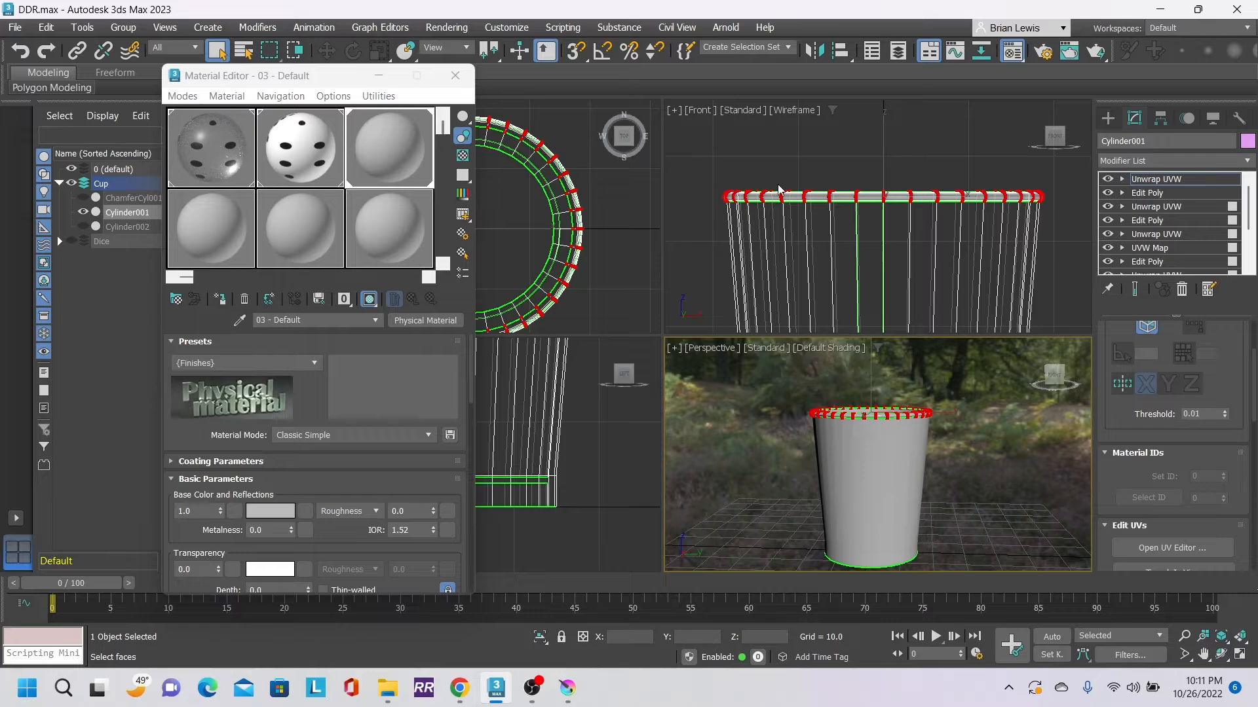
- Apply the Glossy Plastic preset to the cup's 03 - Default material
{"action": "left_click", "coordinate": [308, 362]}
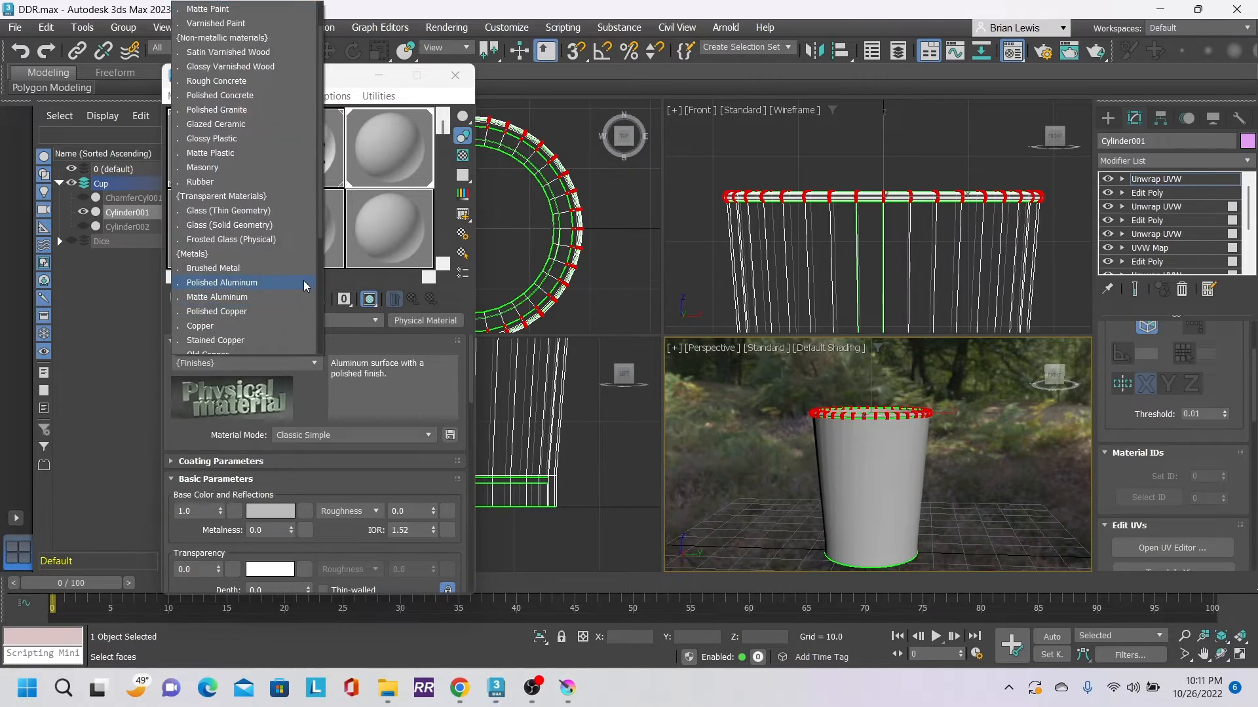
{"action": "scroll", "coordinate": [277, 273], "scroll_direction": "down", "scroll_amount": 3}
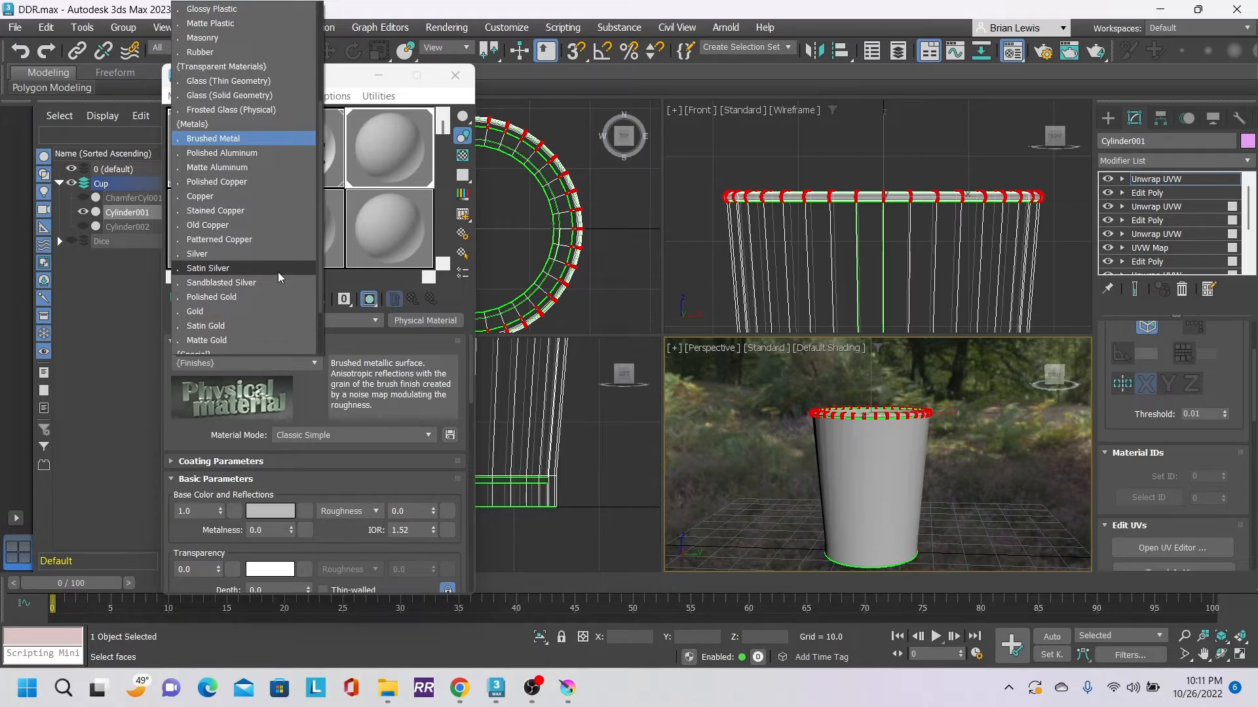
{"action": "scroll", "coordinate": [278, 272], "scroll_direction": "down", "scroll_amount": 2}
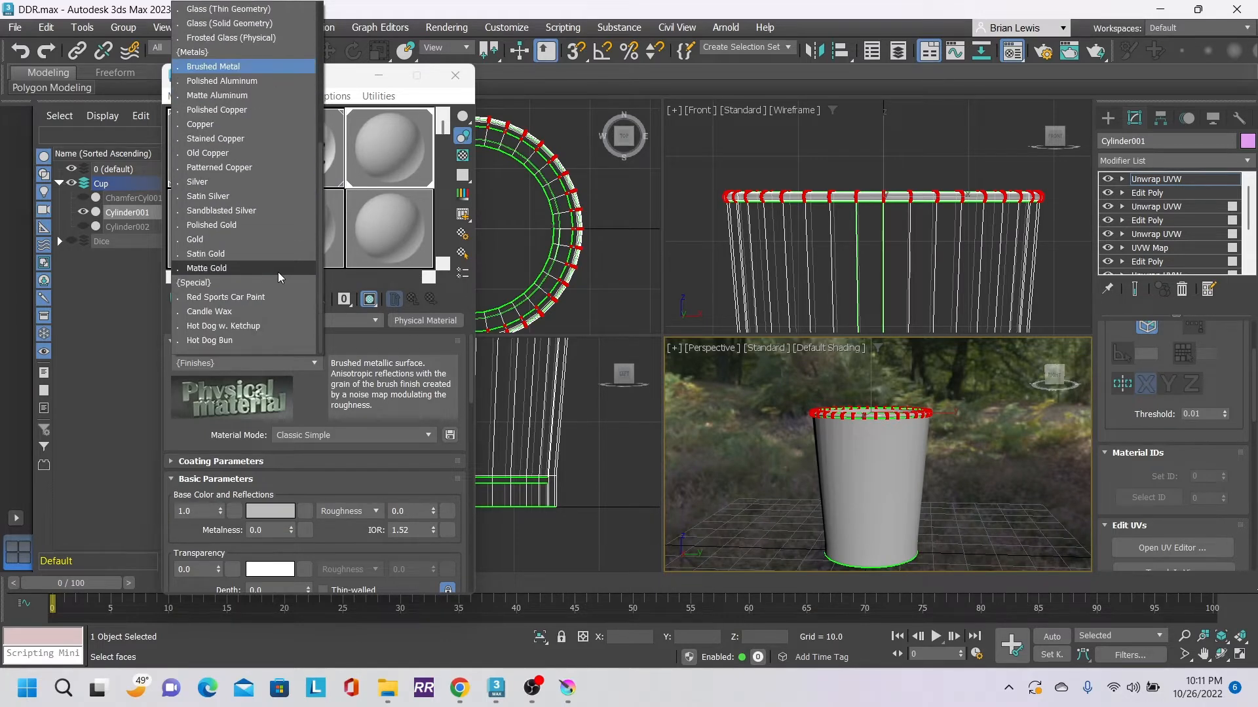
{"action": "scroll", "coordinate": [277, 272], "scroll_direction": "up", "scroll_amount": 6}
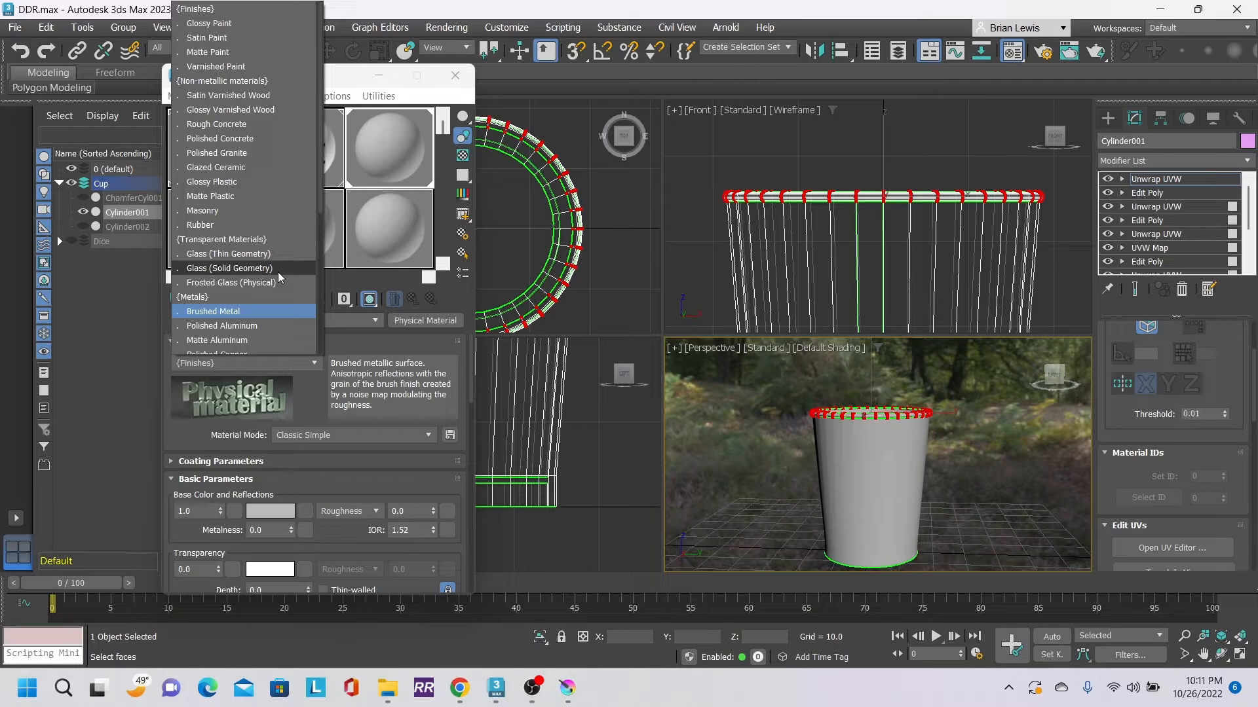
{"action": "left_click", "coordinate": [236, 183]}
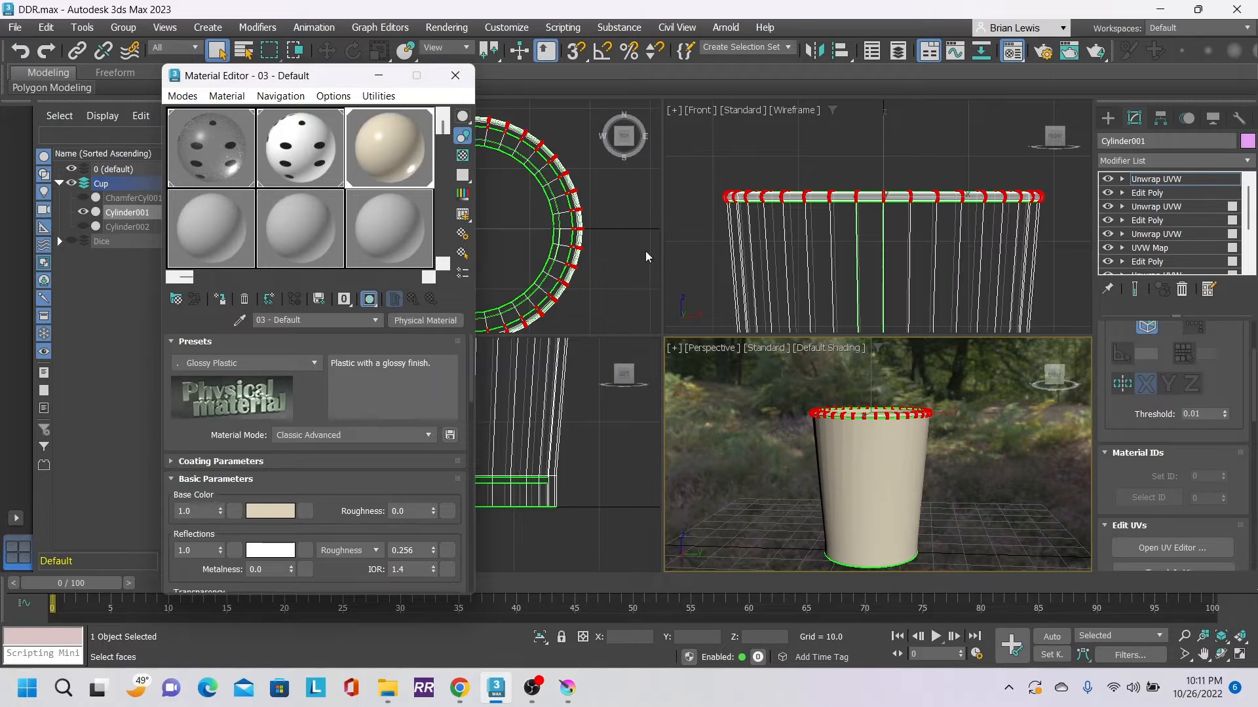
- Map the glossy plastic material's base color with the cupTexture.jpg bitmap, and test-render the perspective view
{"action": "left_click", "coordinate": [305, 512]}
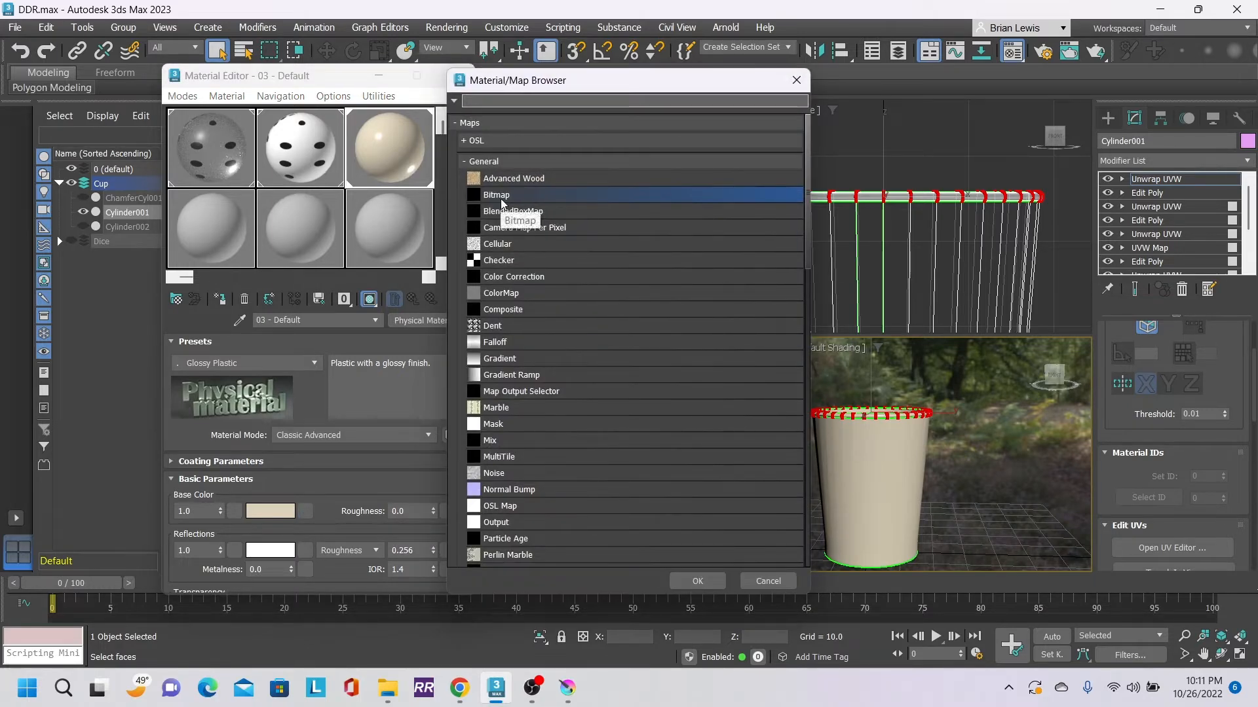
{"action": "double_click", "coordinate": [500, 196]}
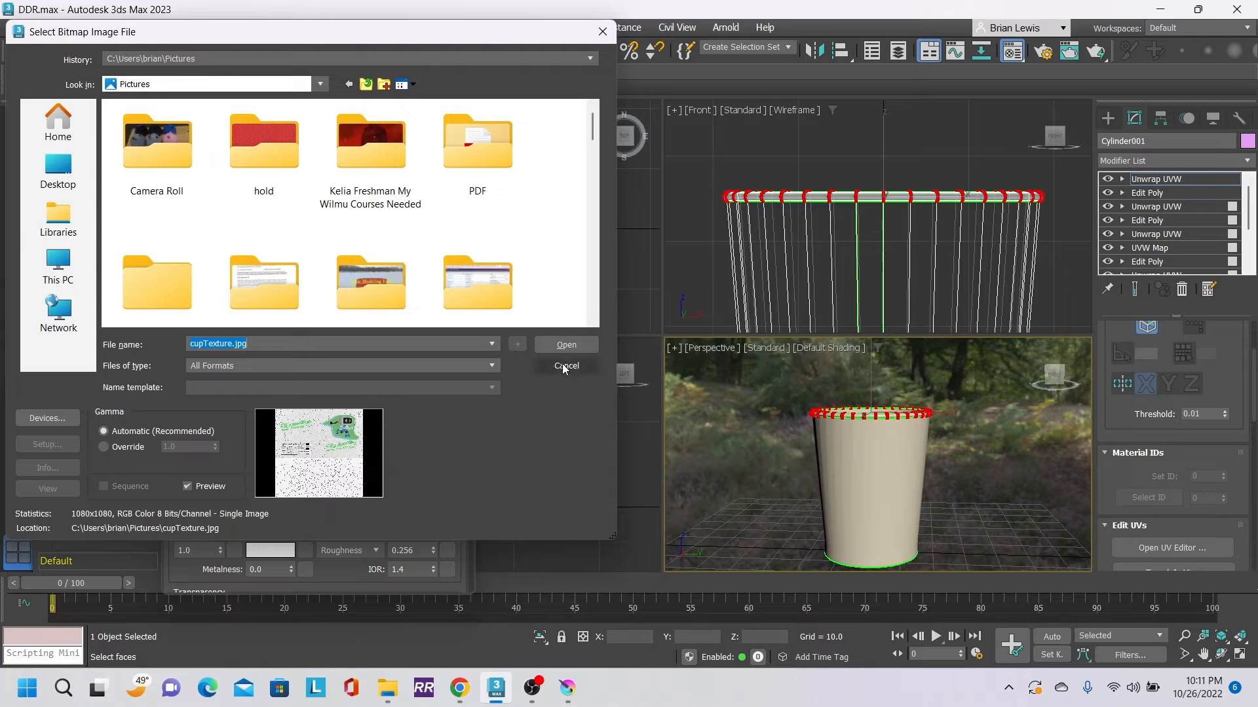
{"action": "left_click", "coordinate": [571, 348]}
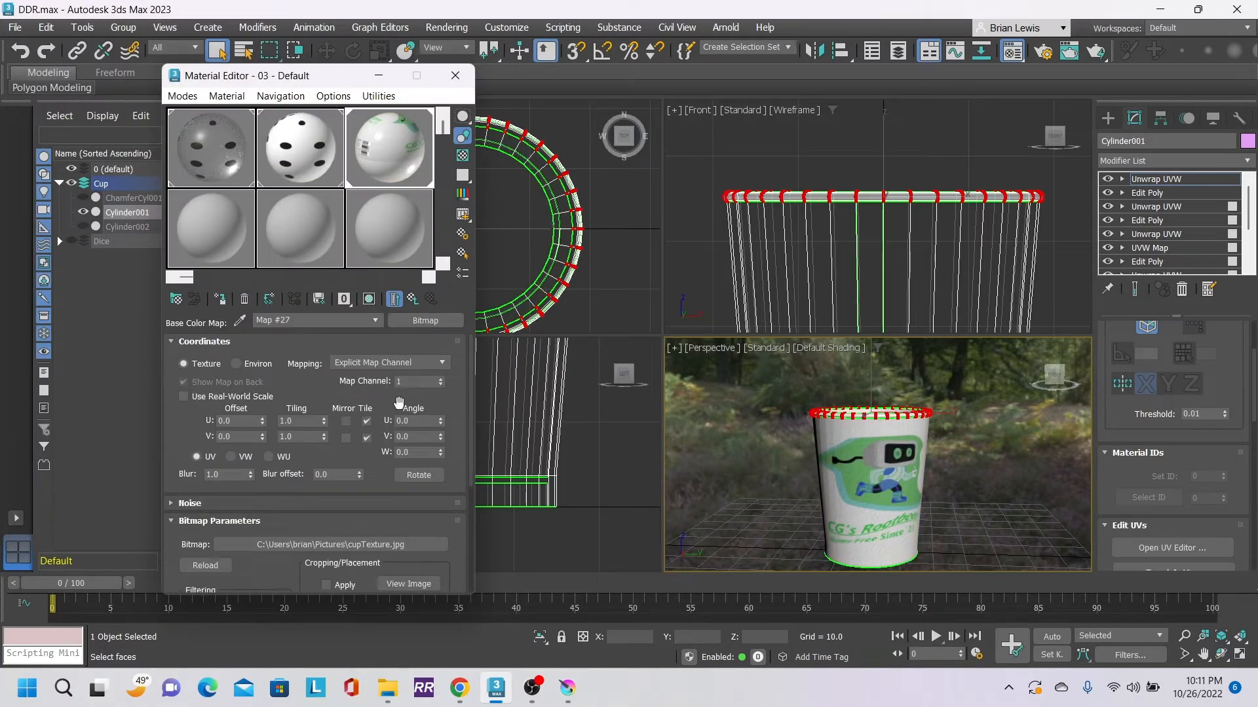
{"action": "left_click", "coordinate": [412, 300]}
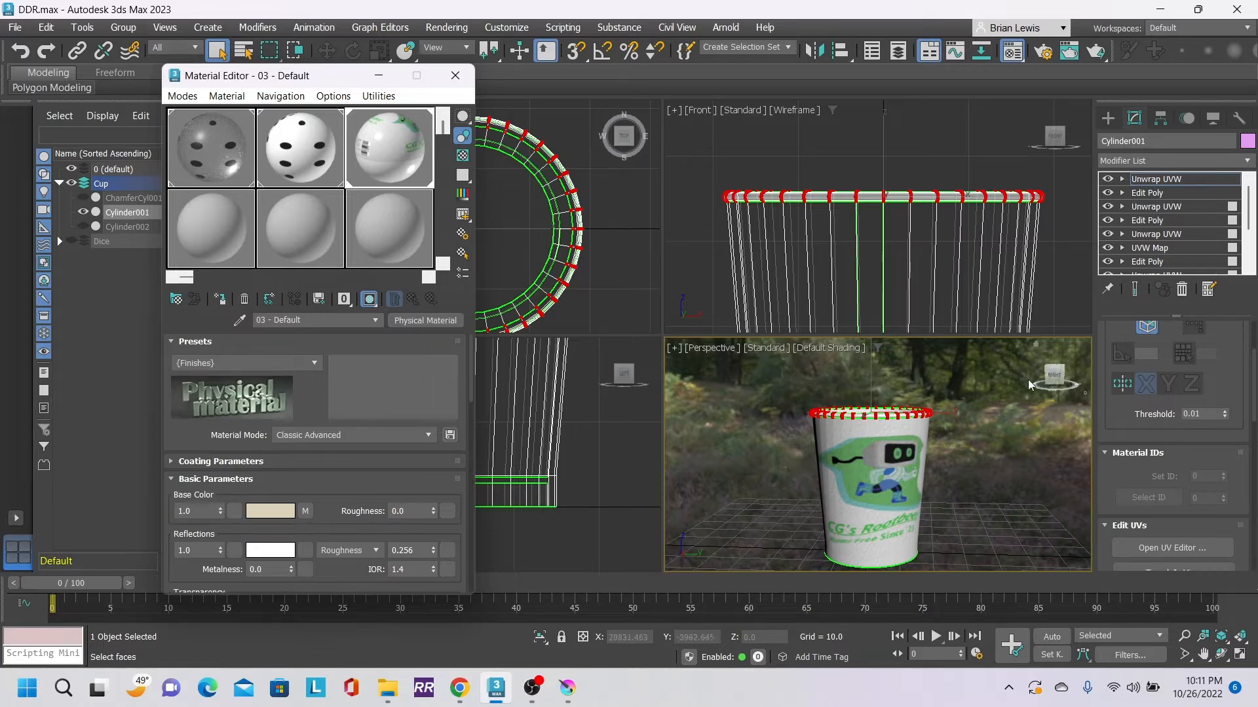
{"action": "left_click", "coordinate": [1095, 50]}
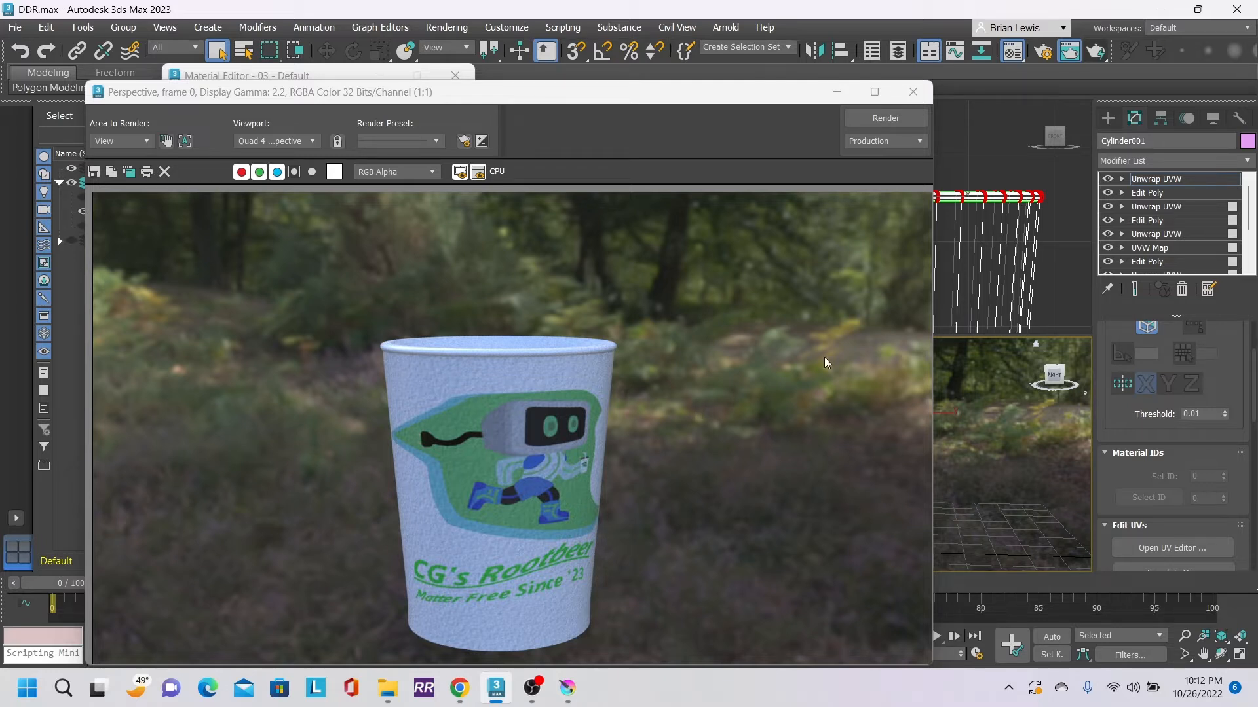
{"action": "left_click", "coordinate": [911, 94]}
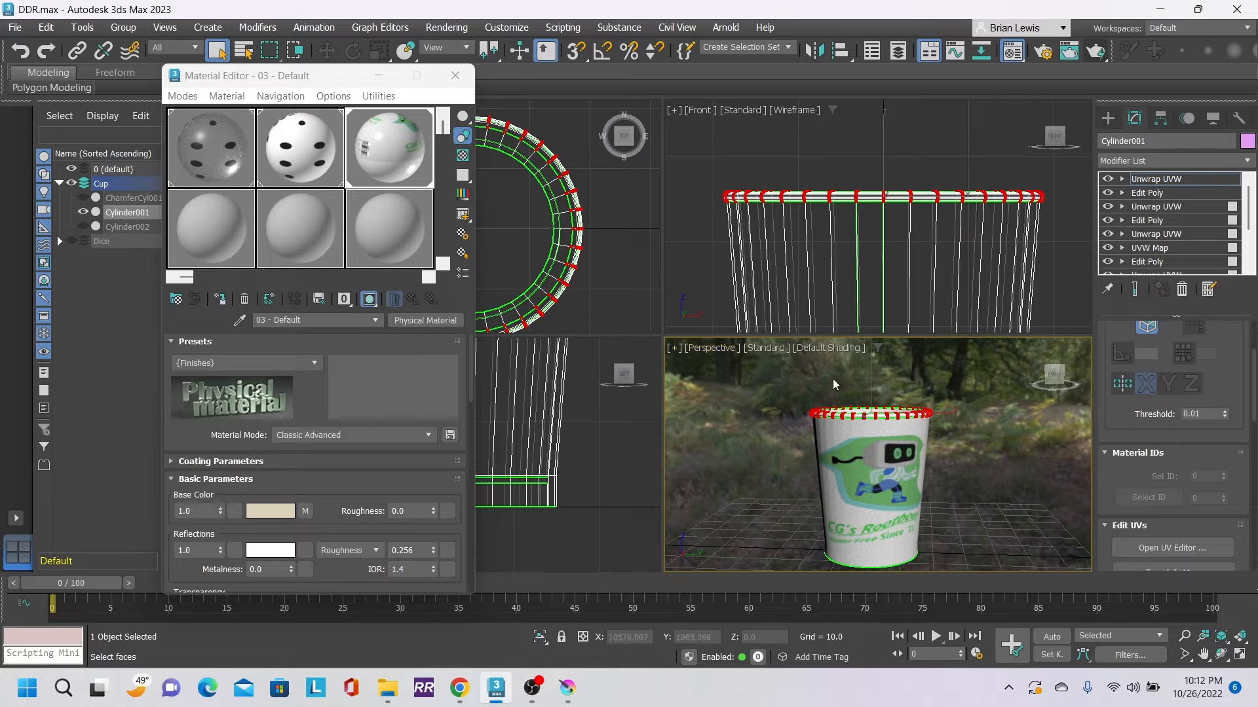
- Close the material editor, switch to Krita, and hide both paper-texture.jpg layers of cupTexture.krz
{"action": "left_click", "coordinate": [452, 77]}
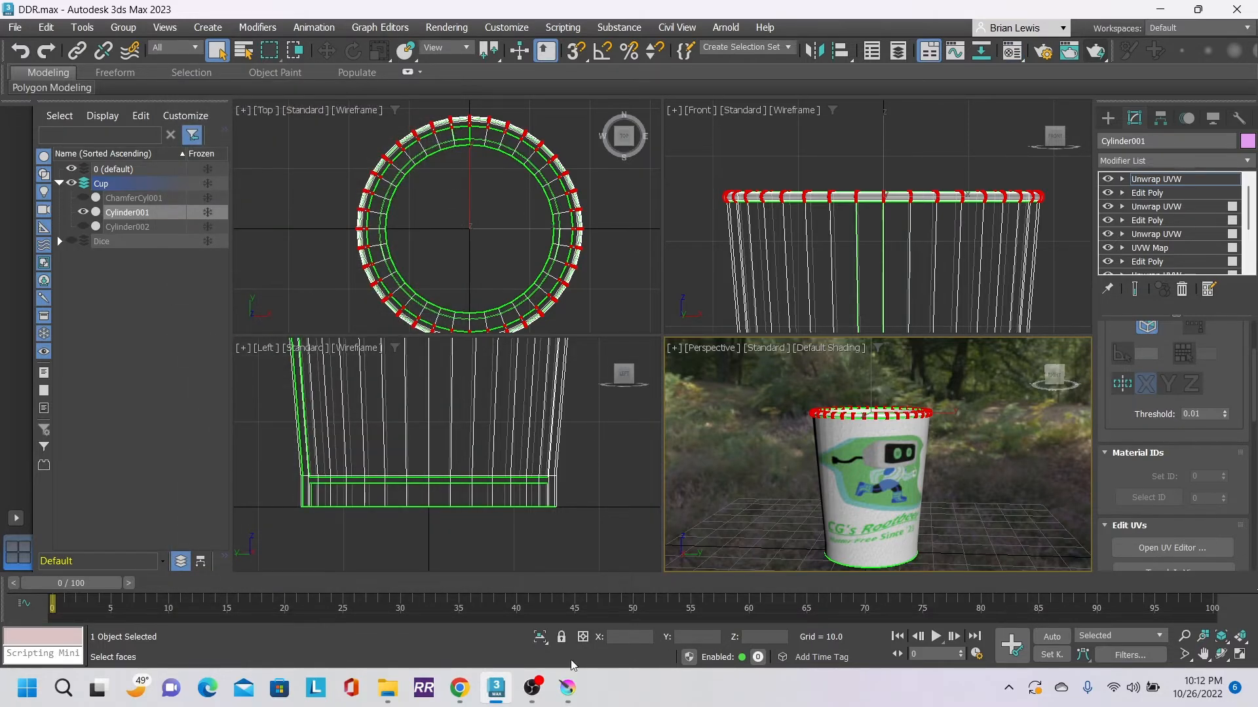
{"action": "mouse_move", "coordinate": [571, 687]}
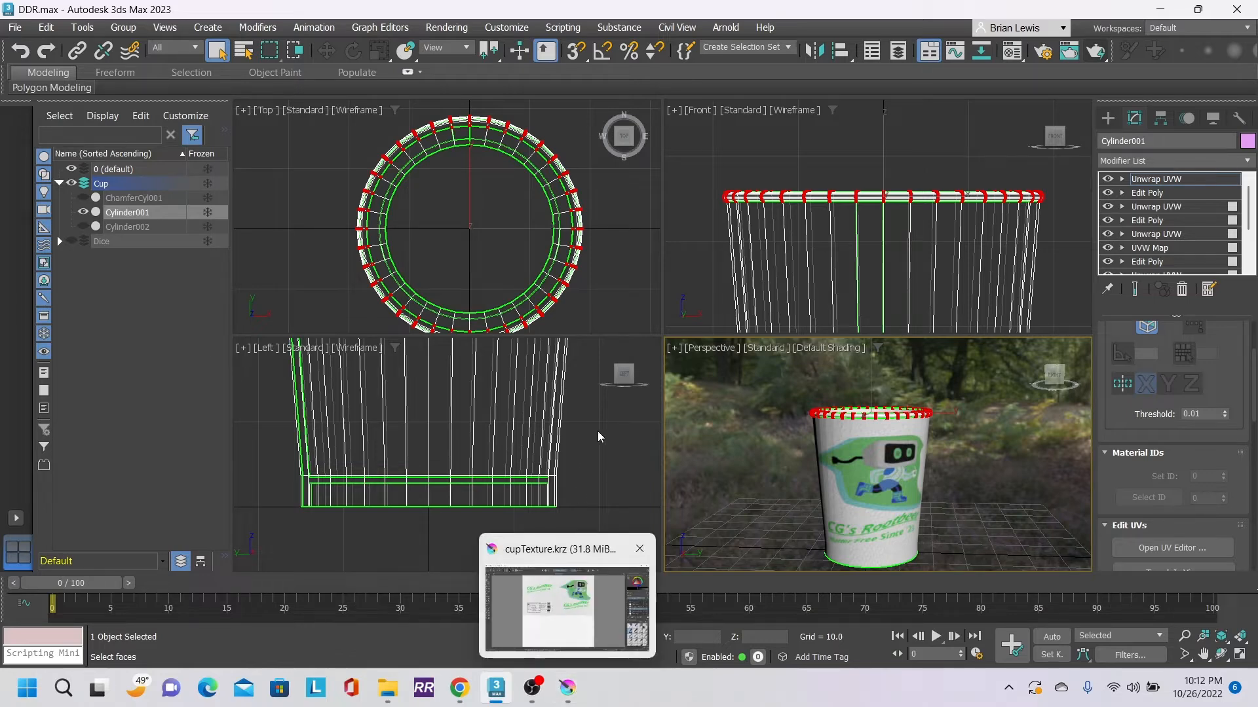
{"action": "left_click", "coordinate": [574, 700]}
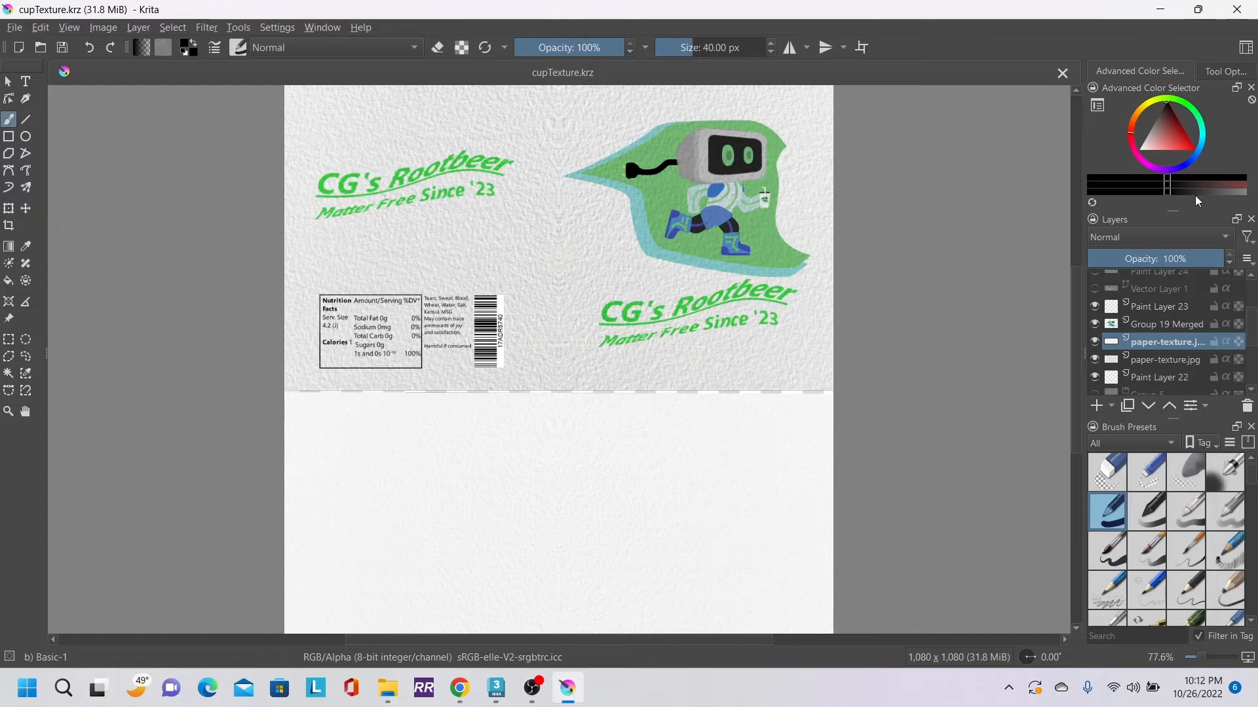
{"action": "left_click", "coordinate": [1095, 341]}
{"action": "left_click", "coordinate": [1096, 360]}
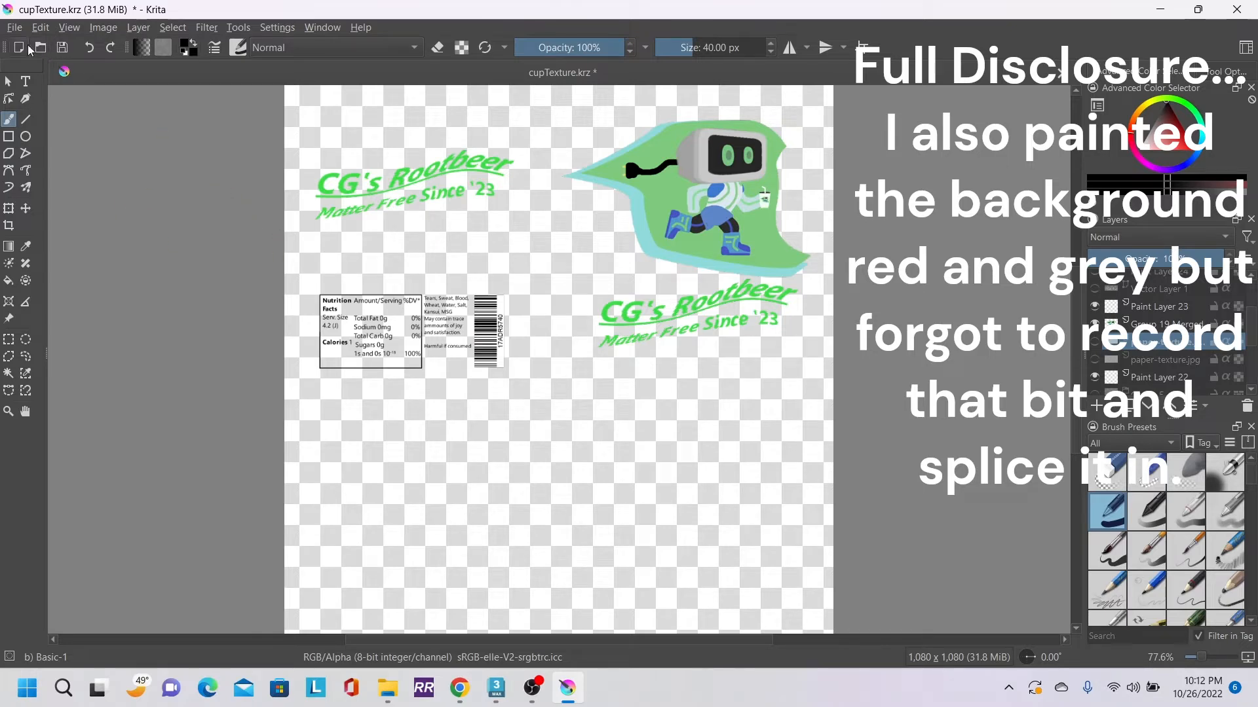
- Save the label artwork as the PNG image cupTexture2.png in Pictures with compression 1, and close Krita to return to 3ds Max
{"action": "left_click", "coordinate": [14, 28]}
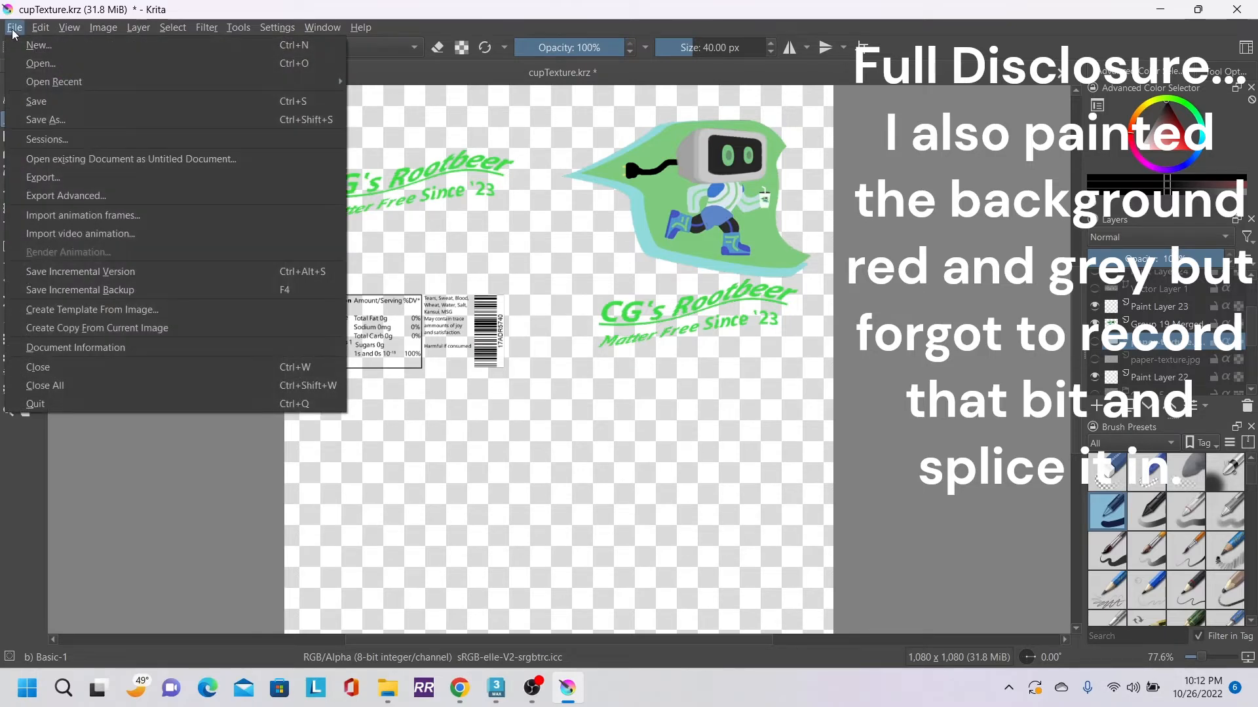
{"action": "left_click", "coordinate": [86, 119]}
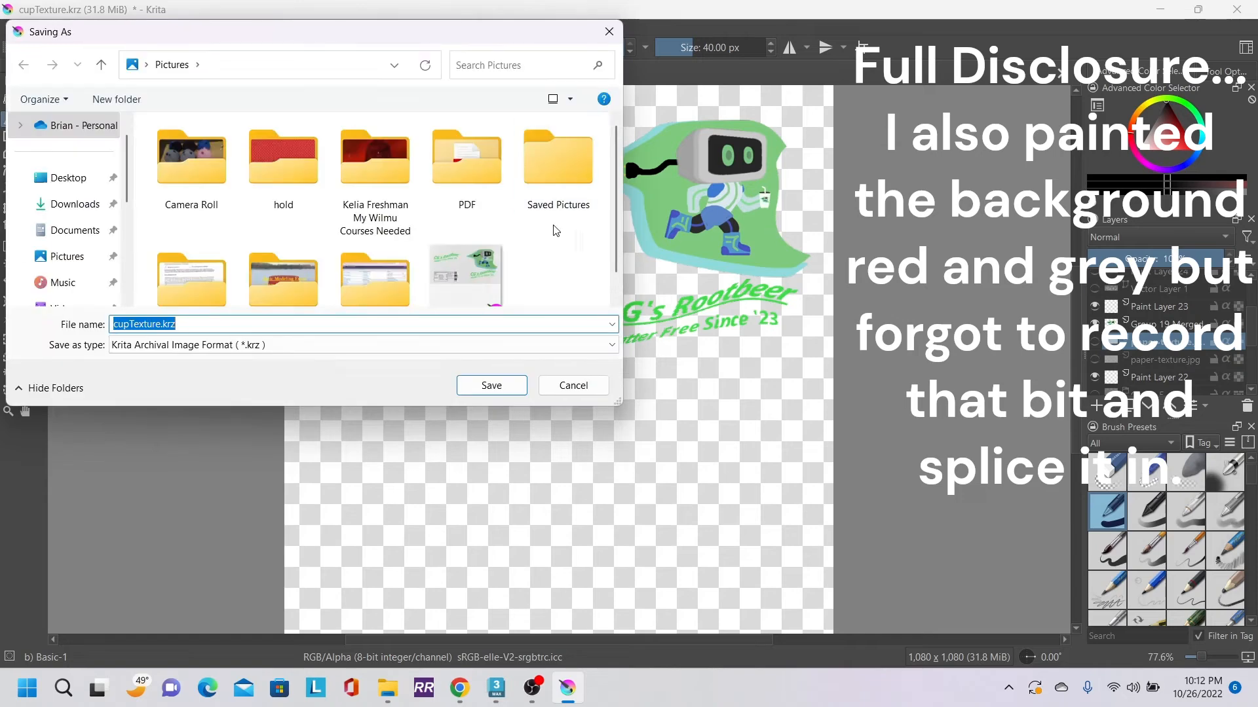
{"action": "left_click", "coordinate": [401, 344]}
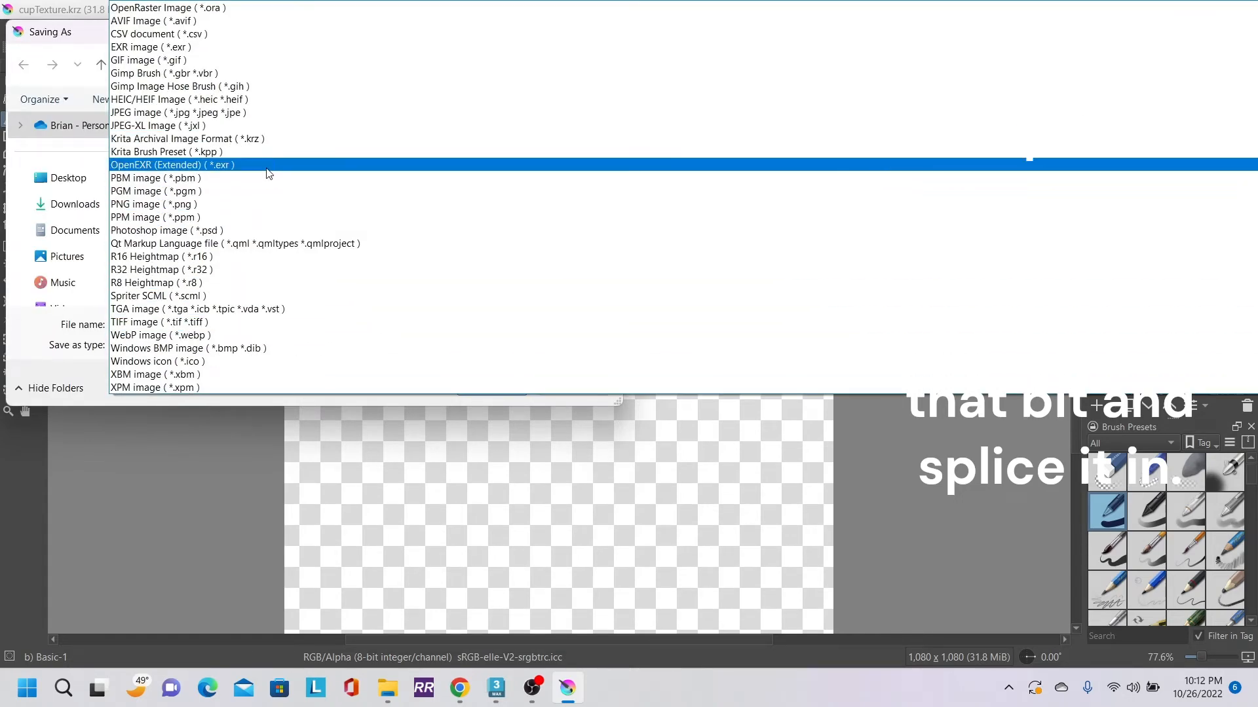
{"action": "left_click", "coordinate": [256, 204]}
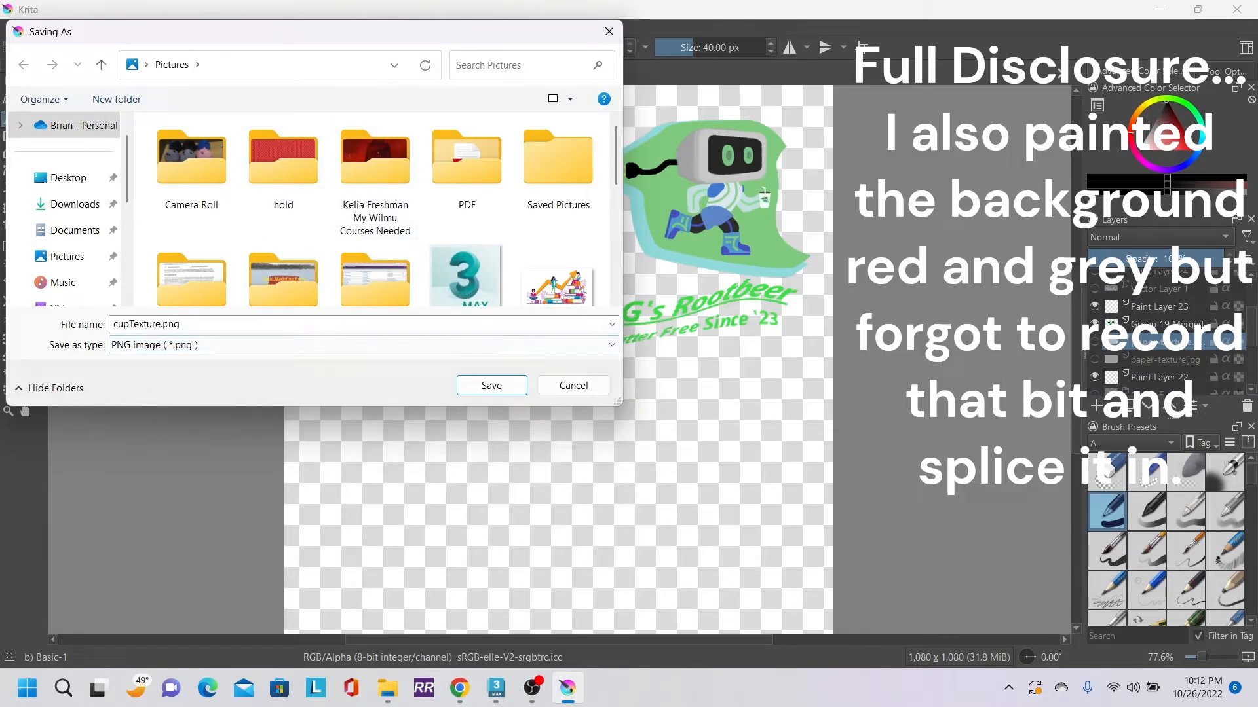
{"action": "left_click", "coordinate": [162, 324]}
{"action": "left_click", "coordinate": [161, 325]}
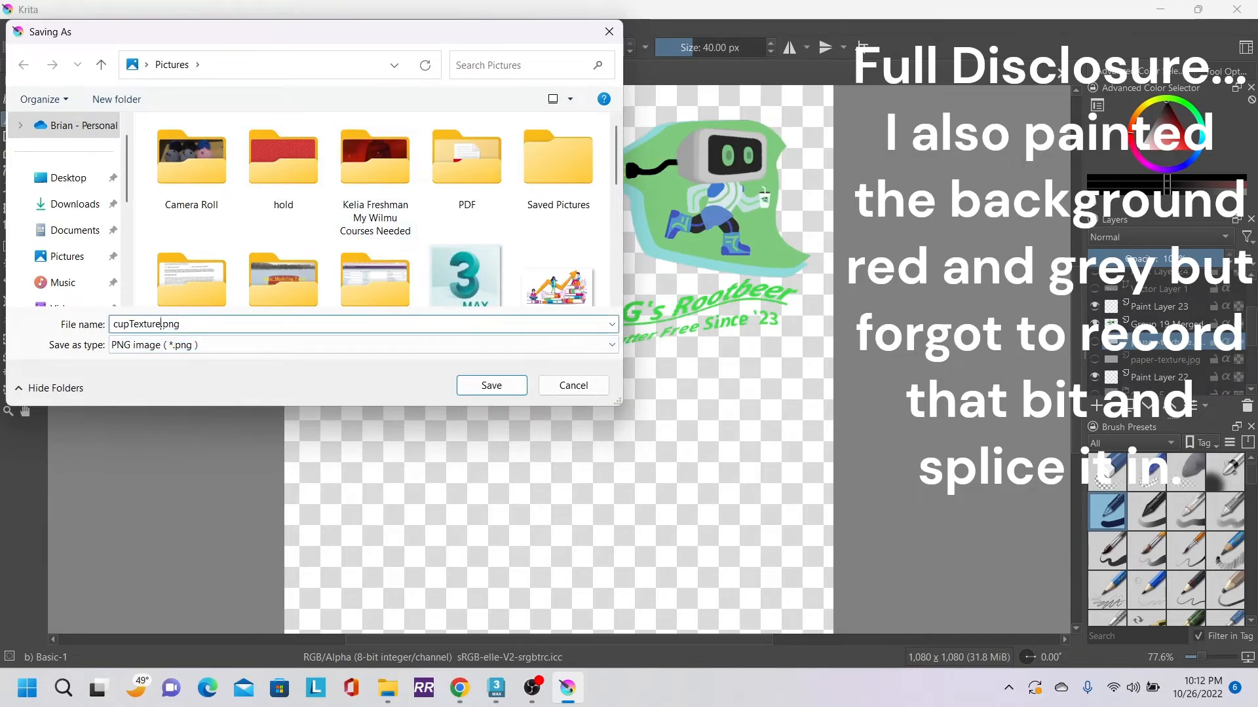
{"action": "type", "text": "2"}
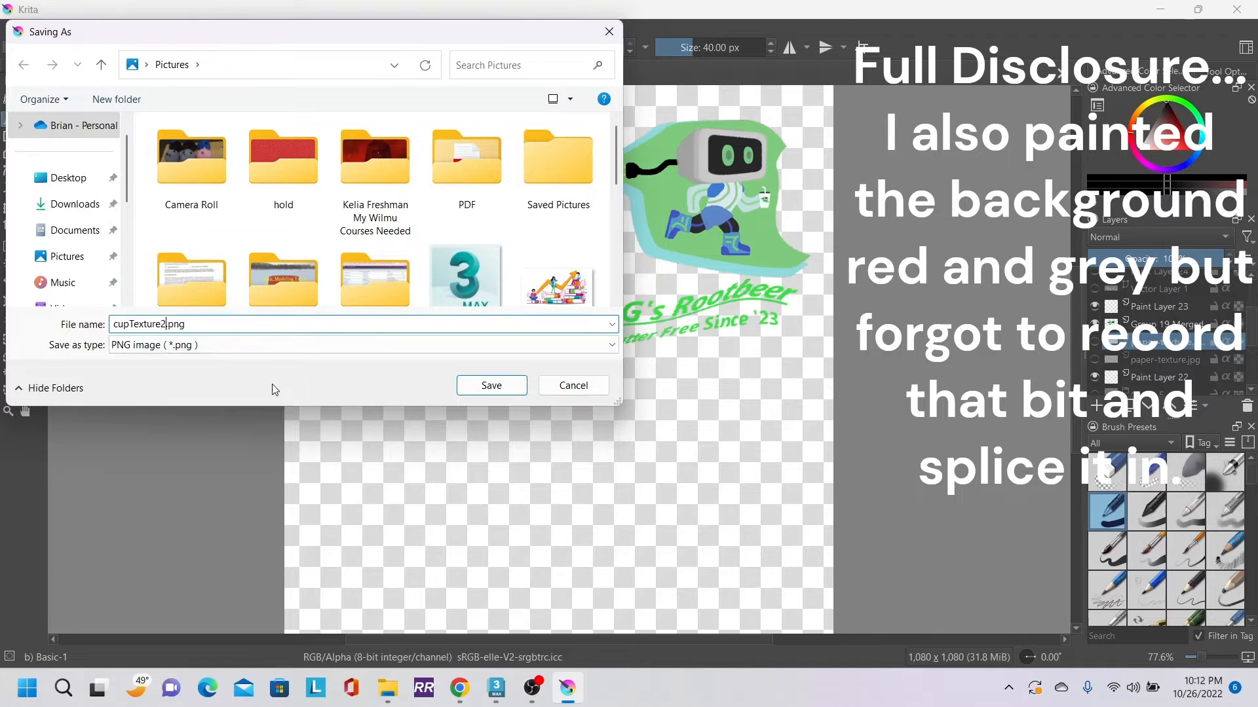
{"action": "left_click", "coordinate": [484, 387]}
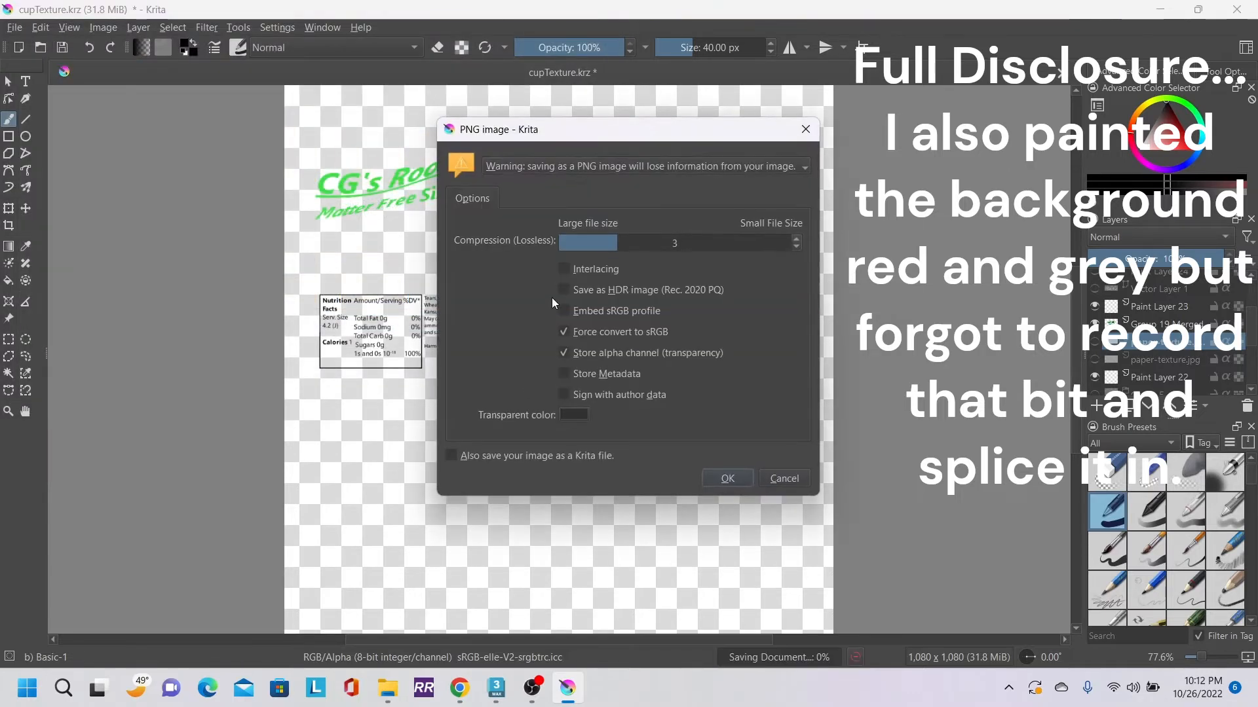
{"action": "left_click_drag", "start_coordinate": [639, 247], "coordinate": [524, 252]}
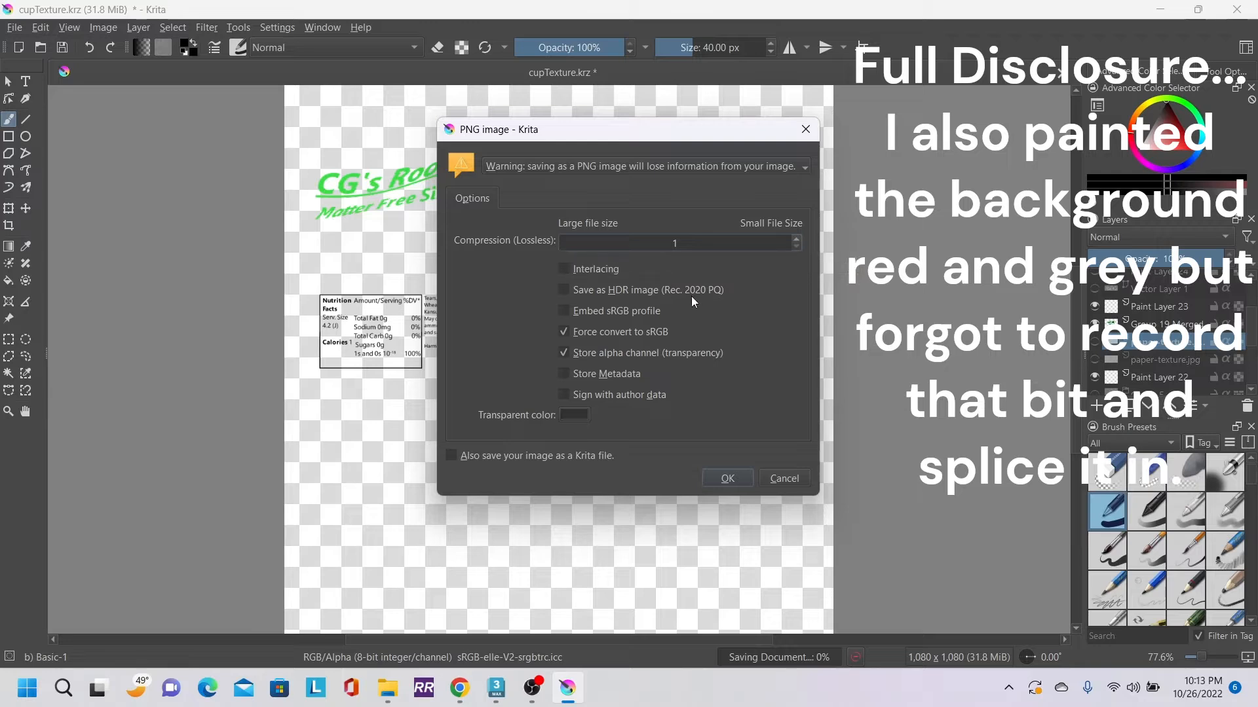
{"action": "left_click", "coordinate": [728, 479]}
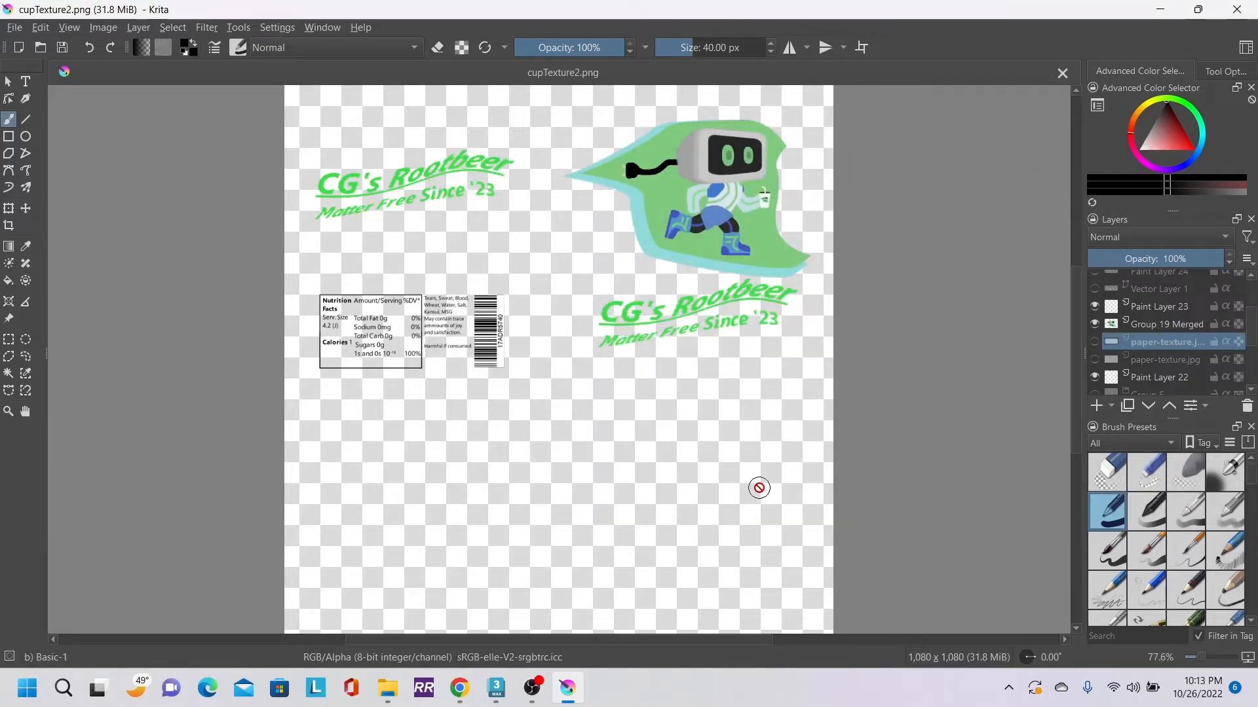
{"action": "left_click", "coordinate": [1246, 9]}
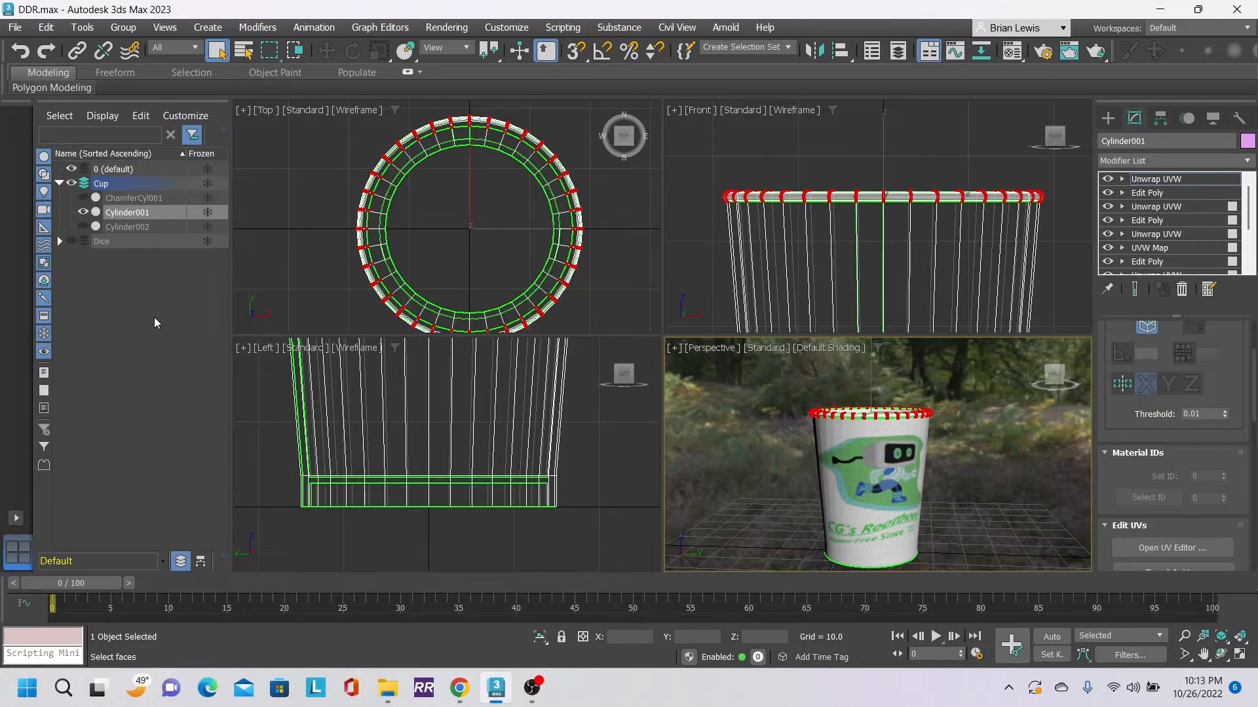
- Hide Cylinder001 and create a standard cylinder at the origin of the top view, with radius about 6 and height about 19
{"action": "left_click", "coordinate": [84, 212]}
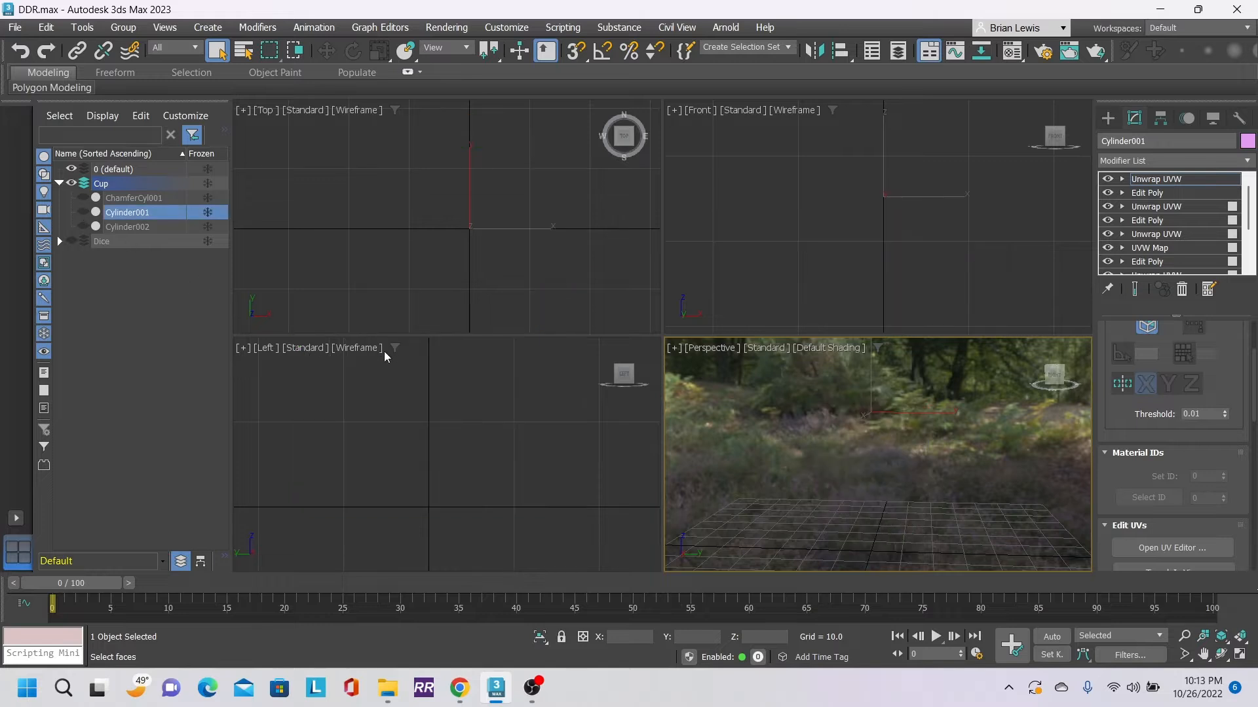
{"action": "left_click", "coordinate": [1108, 119]}
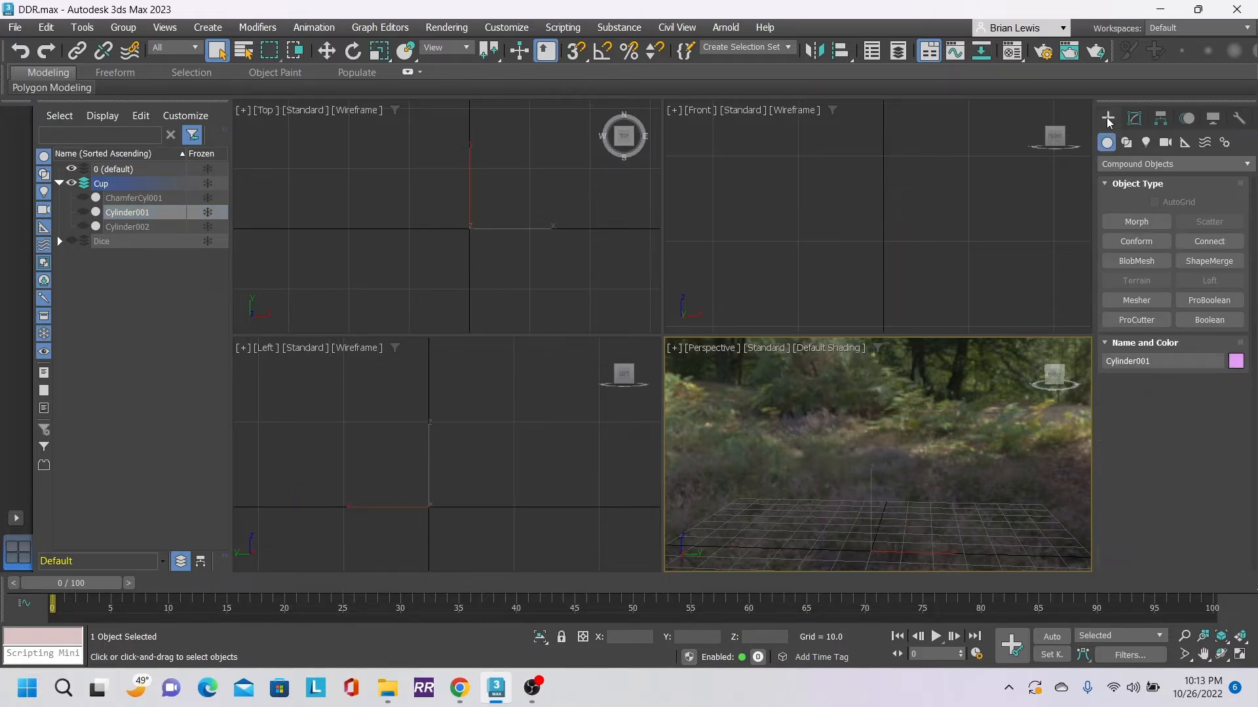
{"action": "left_click", "coordinate": [1141, 164]}
{"action": "left_click", "coordinate": [1145, 174]}
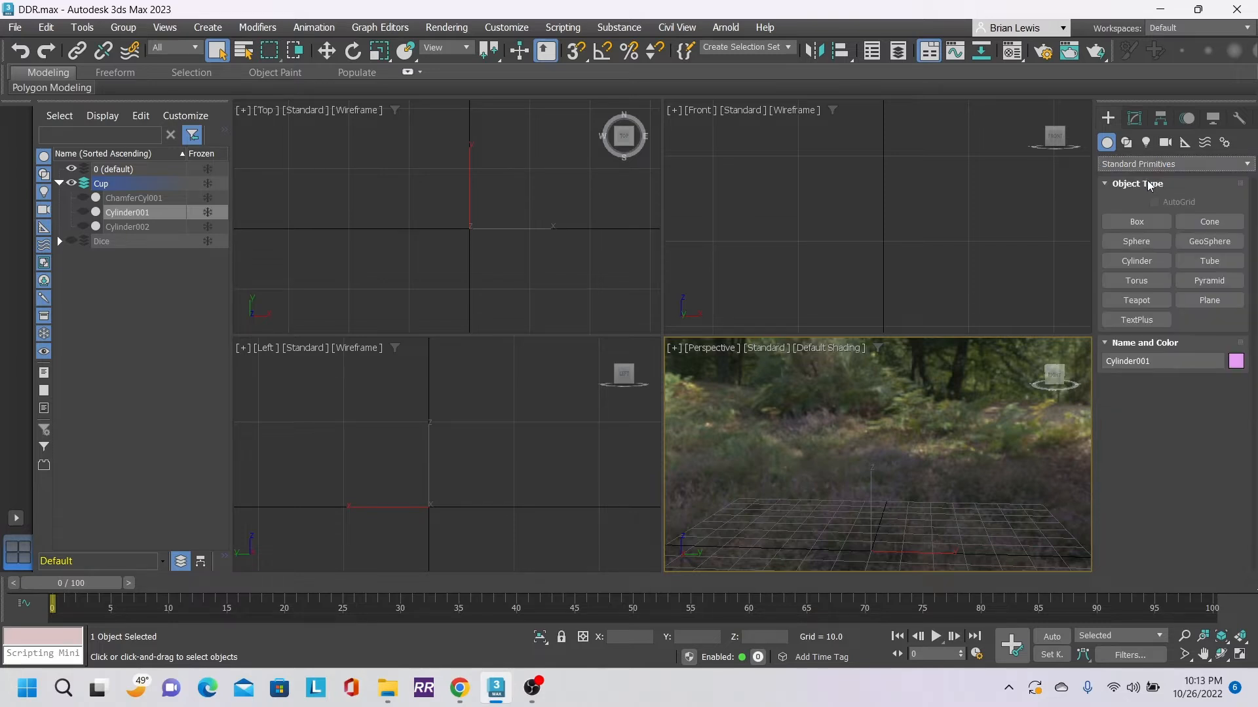
{"action": "left_click", "coordinate": [1137, 260]}
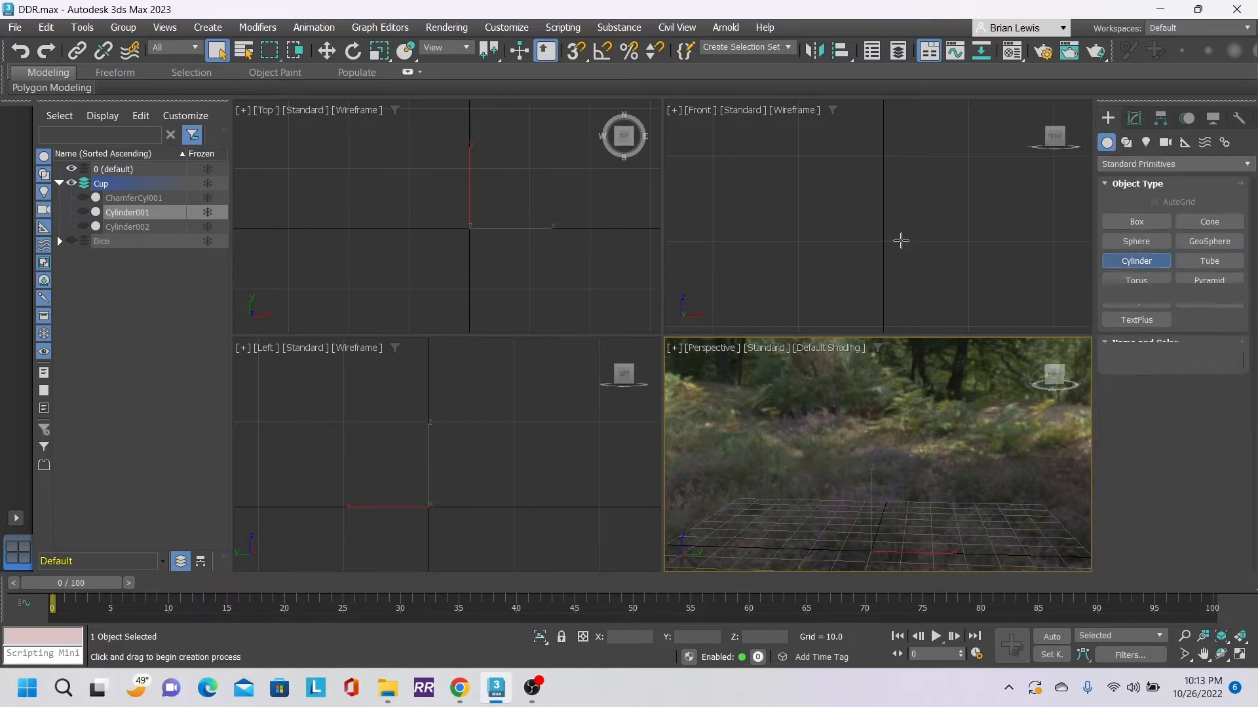
{"action": "left_click_drag", "start_coordinate": [469, 228], "coordinate": [502, 241]}
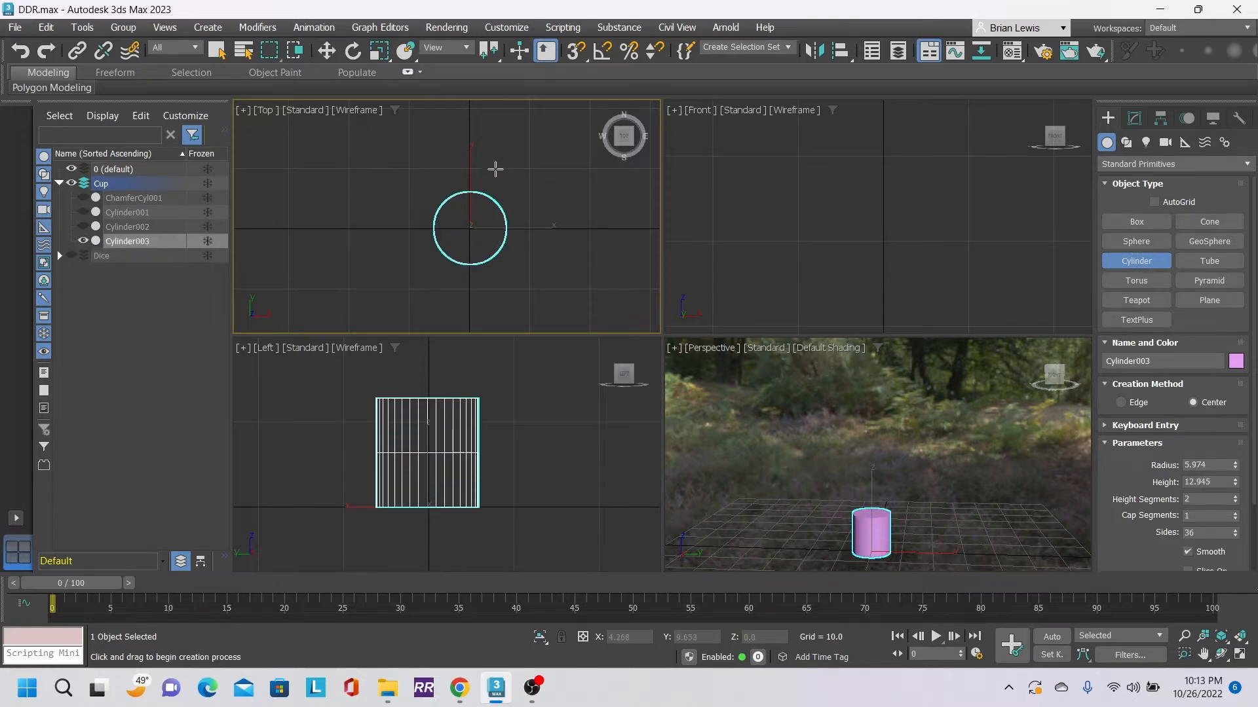
{"action": "left_click", "coordinate": [494, 126]}
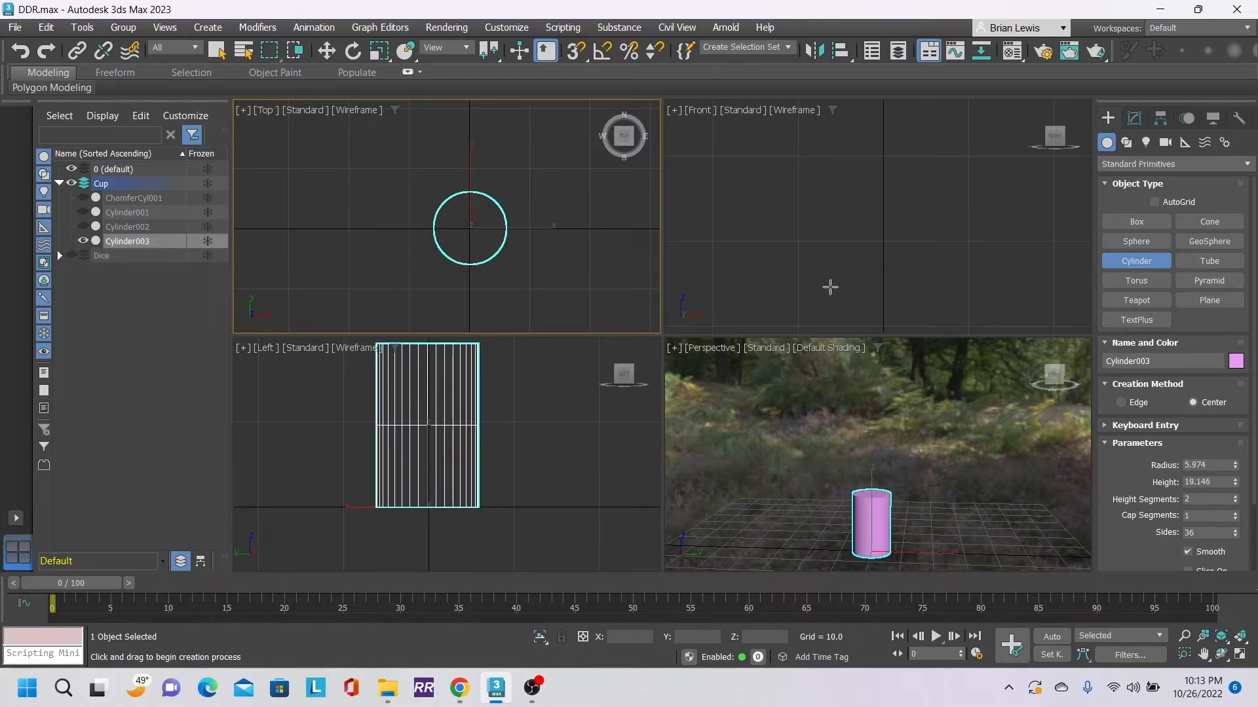
- Reduce the new cylinder to 1 height segment and lower its height to about 16.6
{"action": "left_click", "coordinate": [1235, 502]}
{"action": "left_click_drag", "start_coordinate": [1235, 488], "coordinate": [1236, 488]}
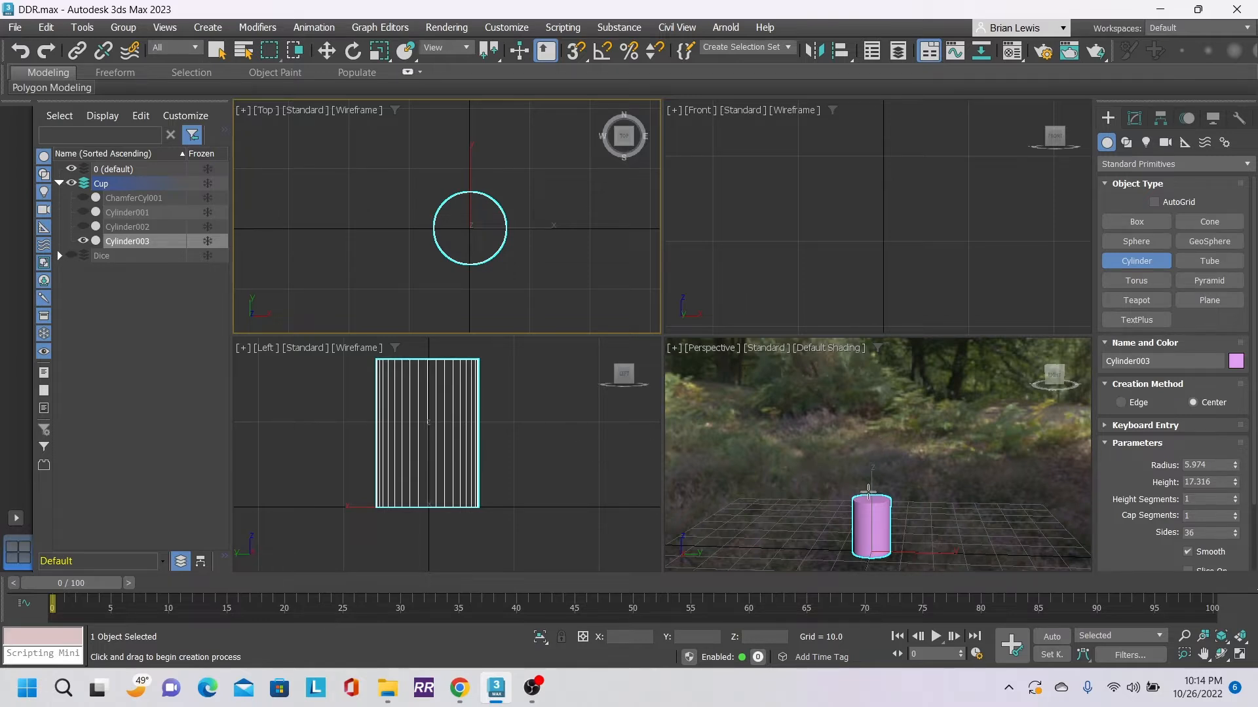
{"action": "middle_click_drag", "start_coordinate": [865, 490], "coordinate": [904, 481]}
{"action": "scroll", "coordinate": [904, 481], "scroll_direction": "up", "scroll_amount": 5}
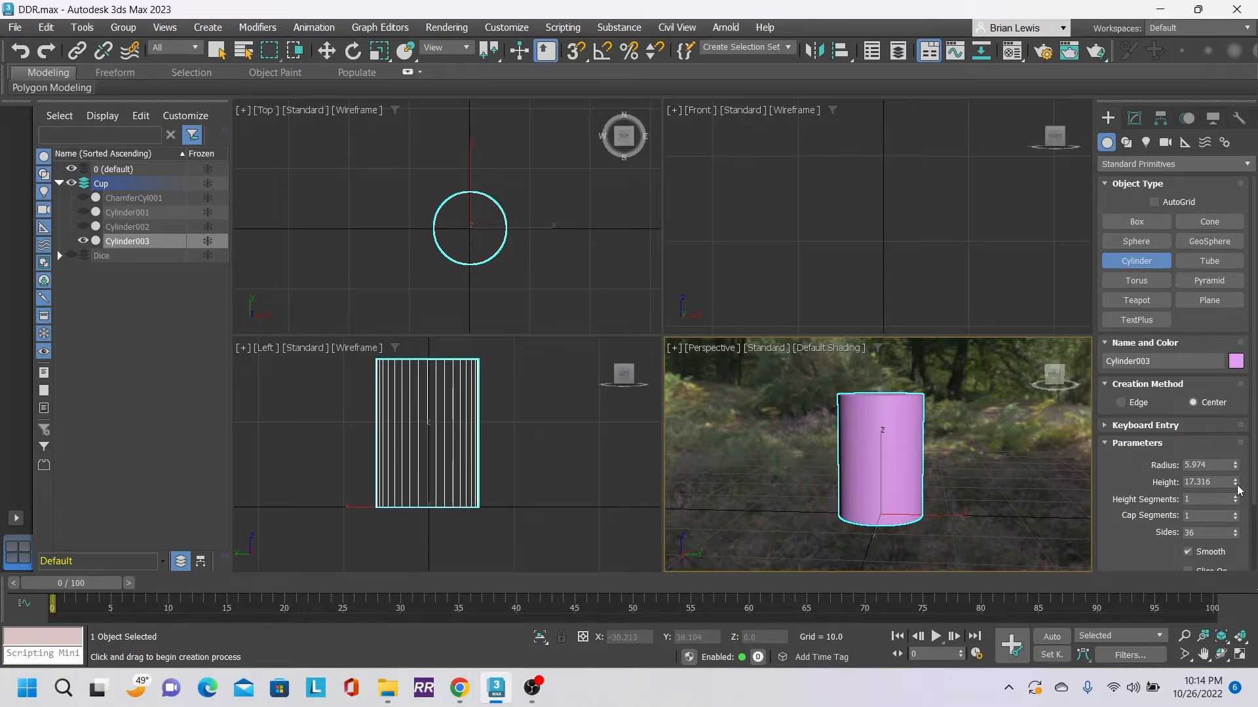
{"action": "left_click_drag", "start_coordinate": [1240, 489], "coordinate": [1240, 499]}
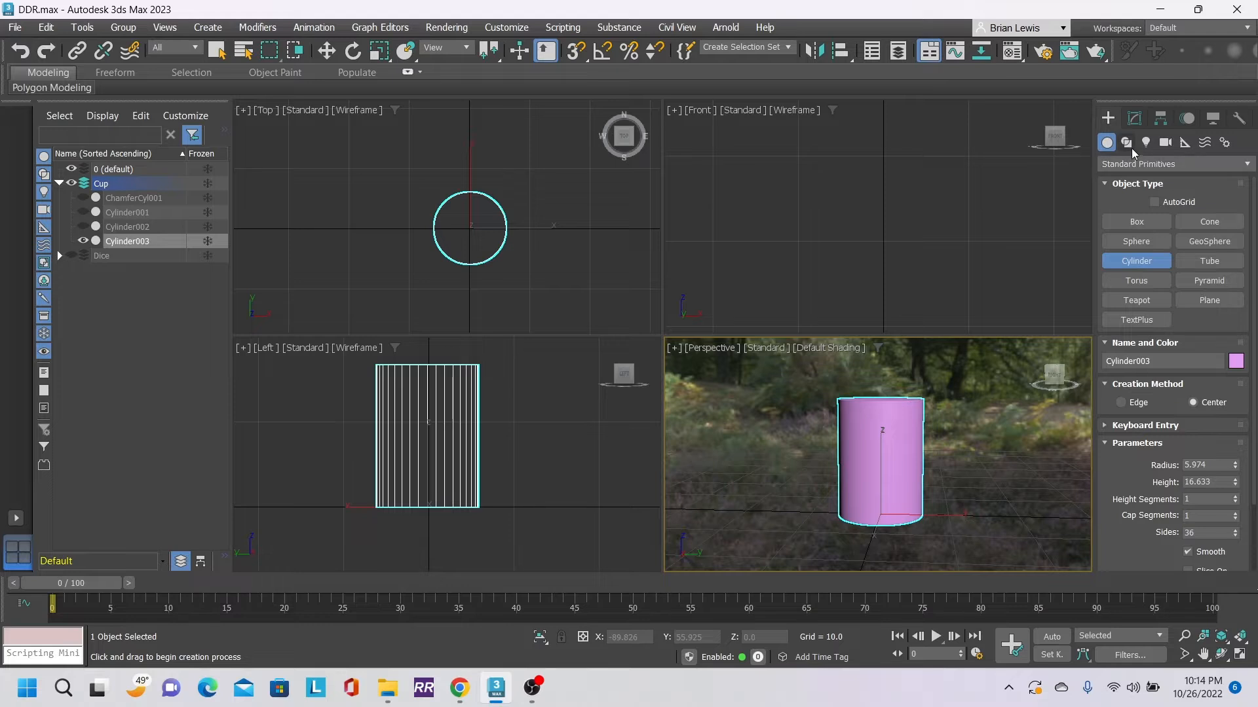
- Add an Edit Poly modifier to the new cylinder
{"action": "left_click", "coordinate": [1134, 118]}
{"action": "left_click", "coordinate": [1242, 161]}
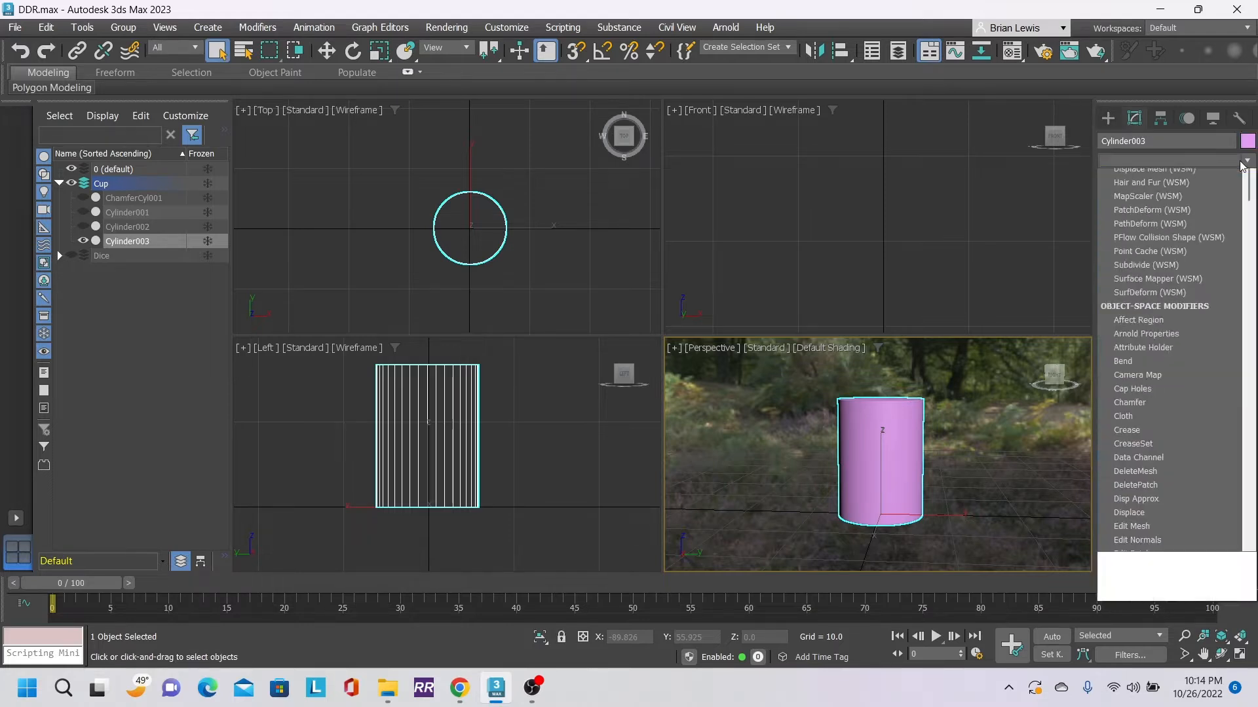
{"action": "scroll", "coordinate": [1145, 613], "scroll_direction": "down", "scroll_amount": 2}
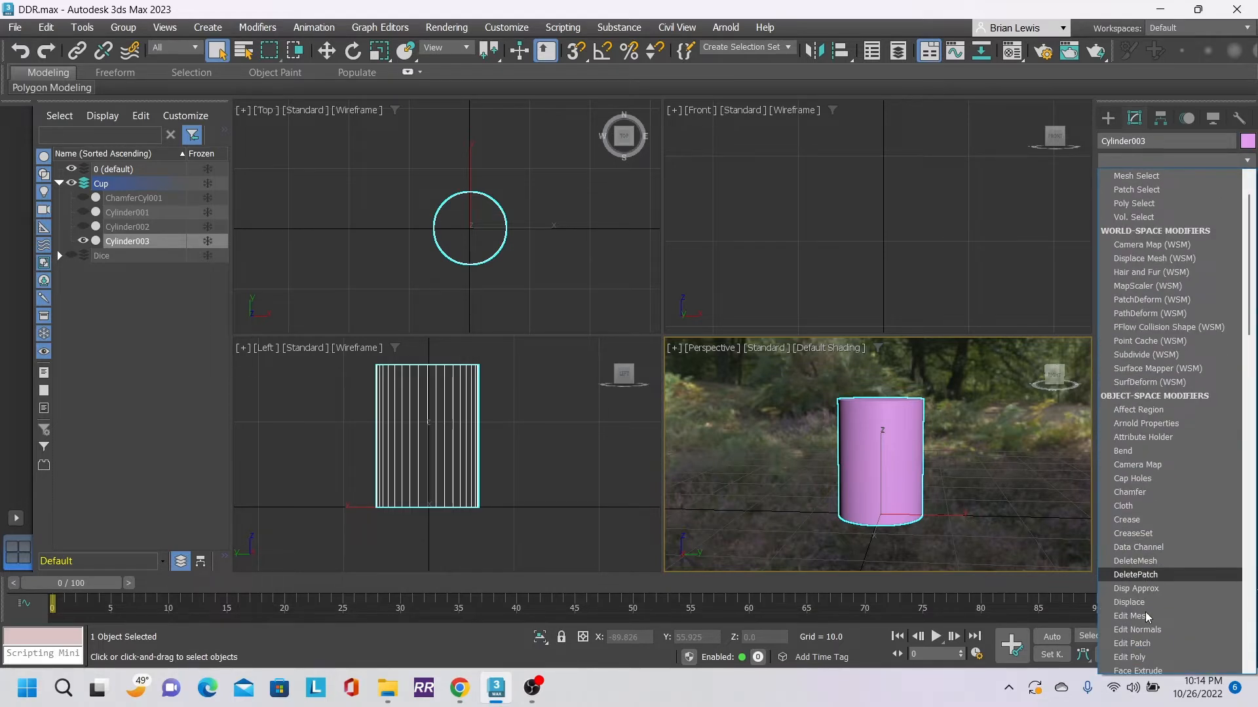
{"action": "scroll", "coordinate": [1148, 617], "scroll_direction": "down", "scroll_amount": 3}
{"action": "left_click", "coordinate": [1146, 615]}
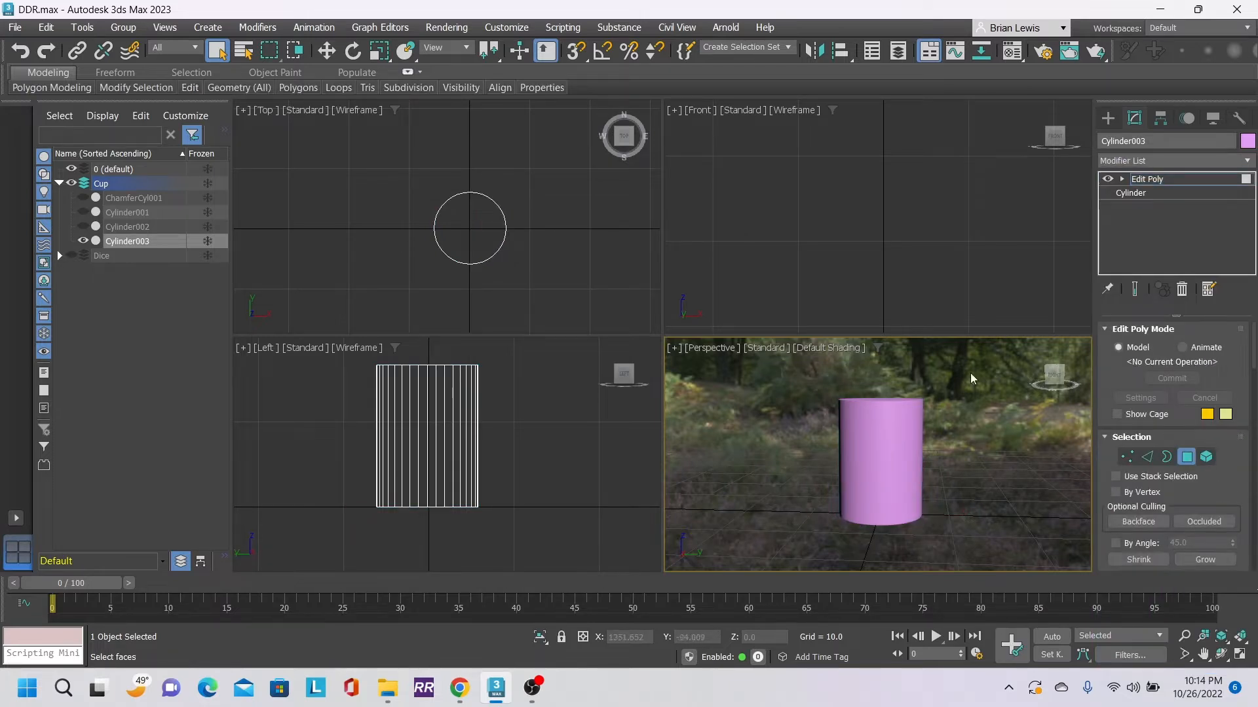
- Select the top and bottom cap polygons of the cylinder
{"action": "mouse_move", "coordinate": [1053, 375]}
{"action": "left_mouse_down"}
{"action": "mouse_move", "coordinate": [1054, 391]}
{"action": "mouse_move", "coordinate": [1052, 359]}
{"action": "left_mouse_up"}
{"action": "left_click", "coordinate": [882, 407]}
{"action": "left_click", "coordinate": [884, 513], "text": "ctrl"}
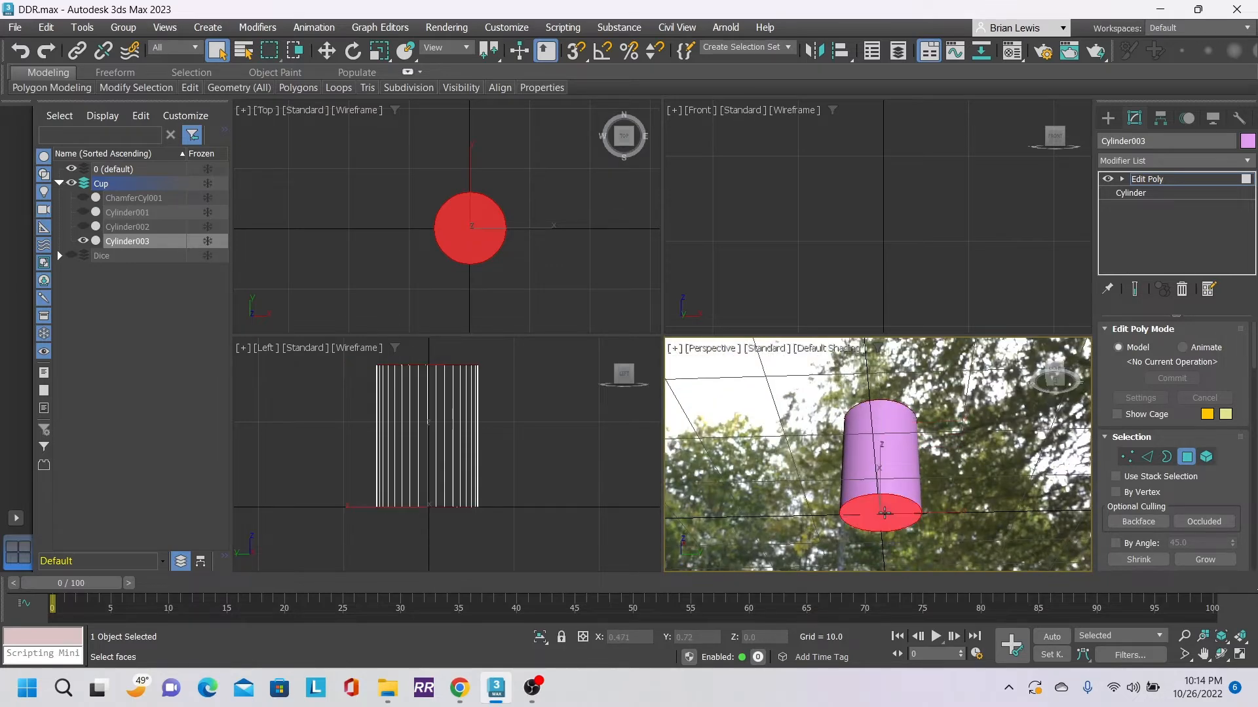
{"action": "left_click", "coordinate": [1054, 374]}
{"action": "left_click_drag", "start_coordinate": [1053, 374], "coordinate": [1052, 371]}
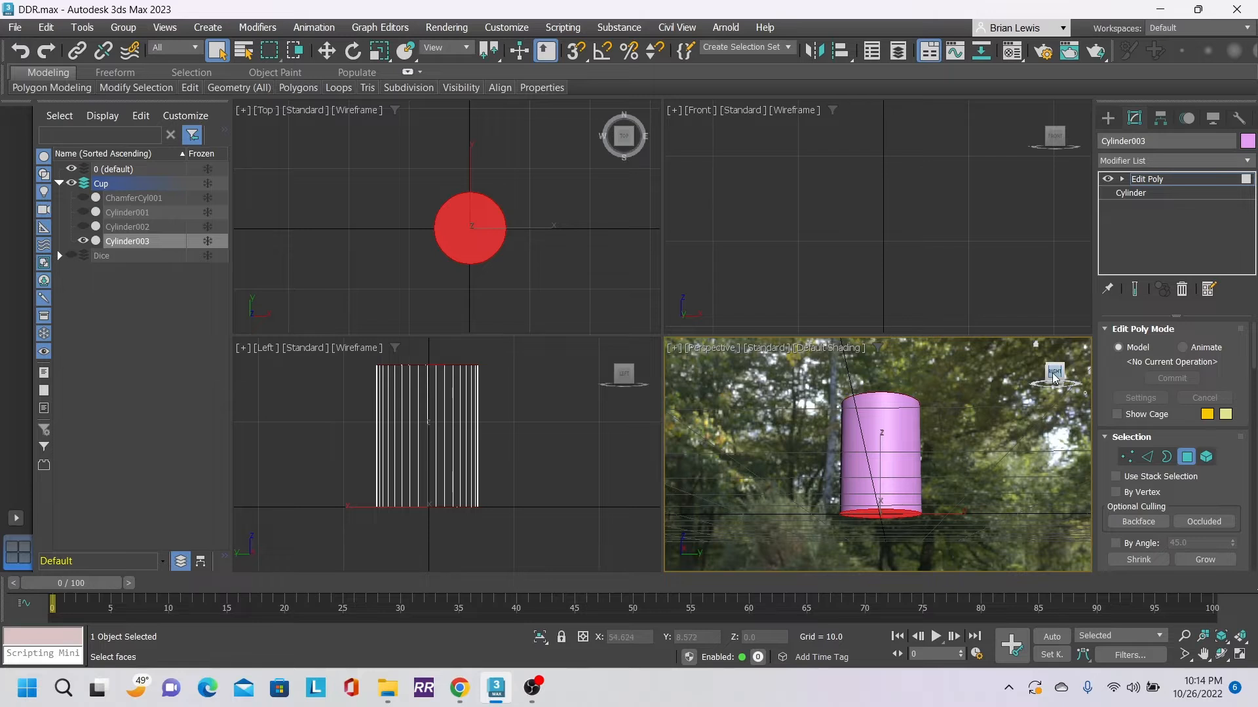
- Start a bevel on the two selected cap polygons with height 0.51 and outline -0.03
{"action": "scroll", "coordinate": [1175, 459], "scroll_direction": "down", "scroll_amount": 8}
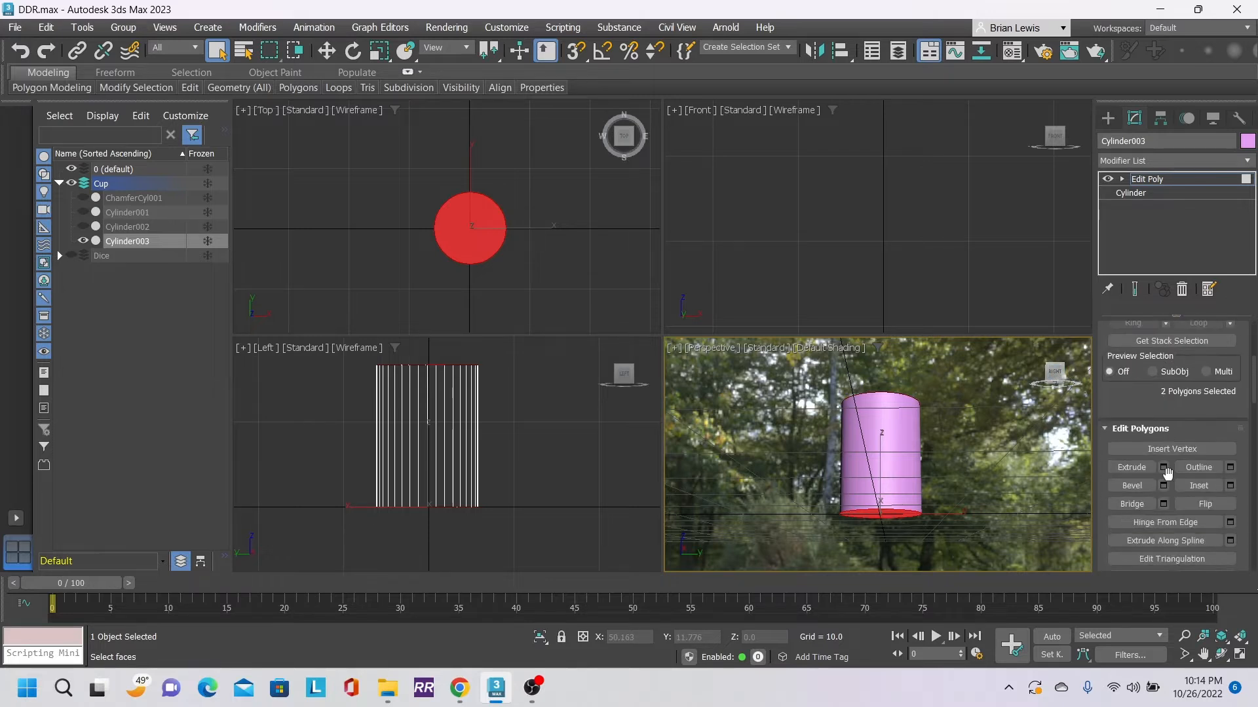
{"action": "scroll", "coordinate": [1168, 467], "scroll_direction": "up", "scroll_amount": 2}
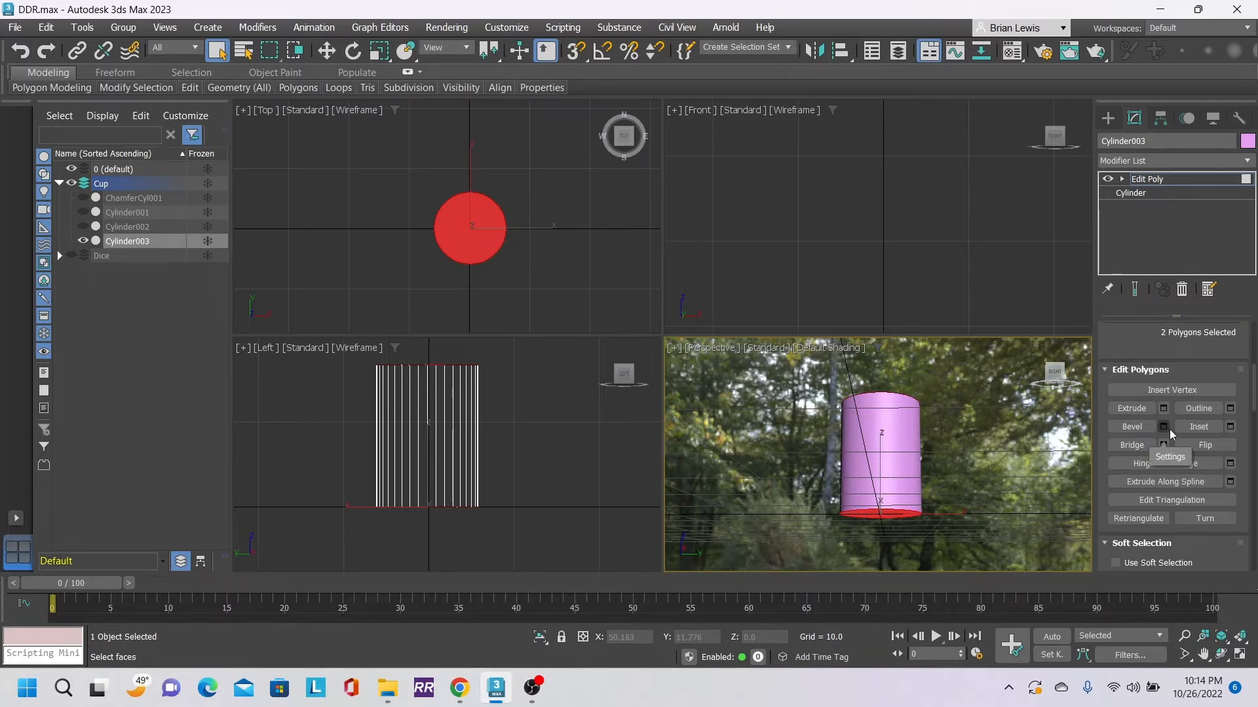
{"action": "left_click", "coordinate": [1169, 430]}
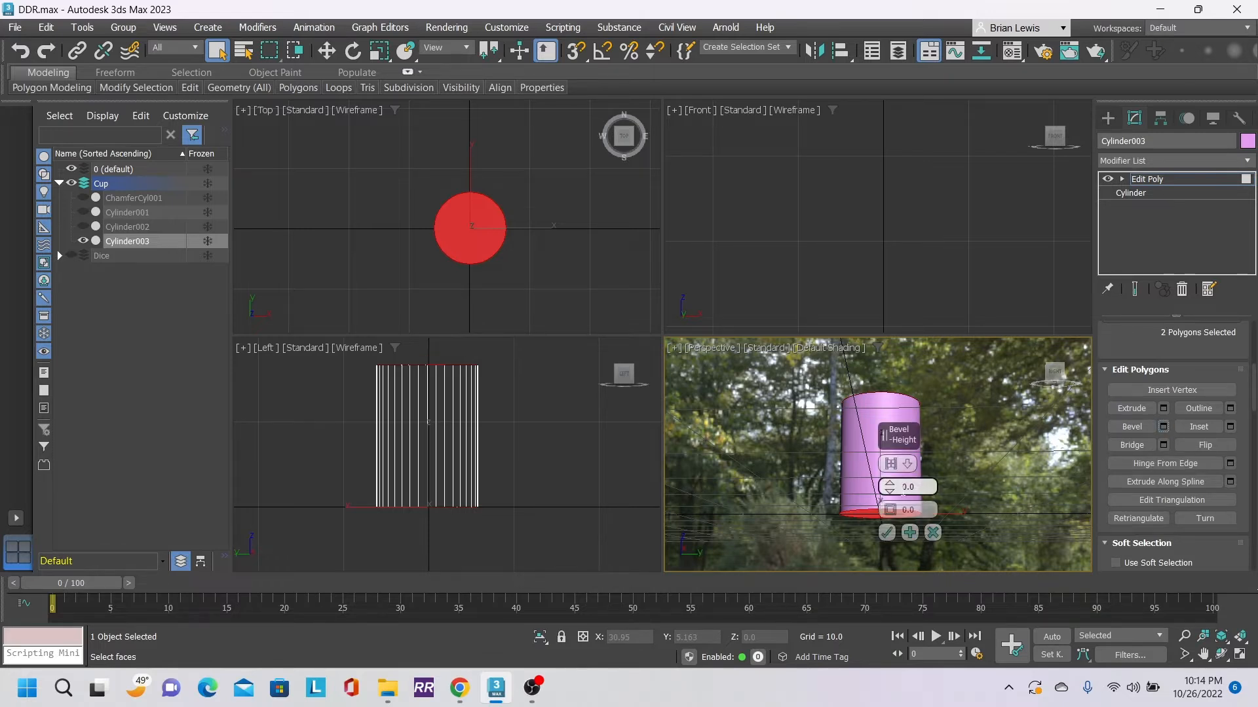
{"action": "left_click_drag", "start_coordinate": [891, 486], "coordinate": [894, 479]}
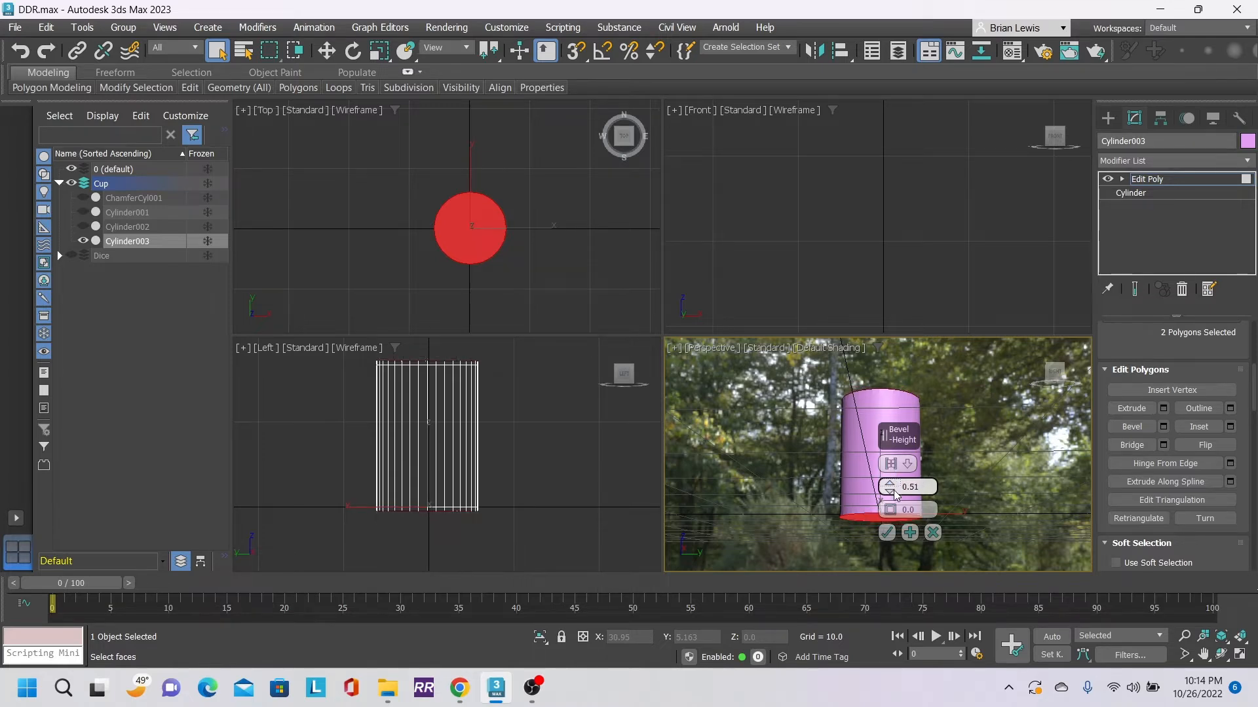
{"action": "left_click_drag", "start_coordinate": [894, 517], "coordinate": [894, 517]}
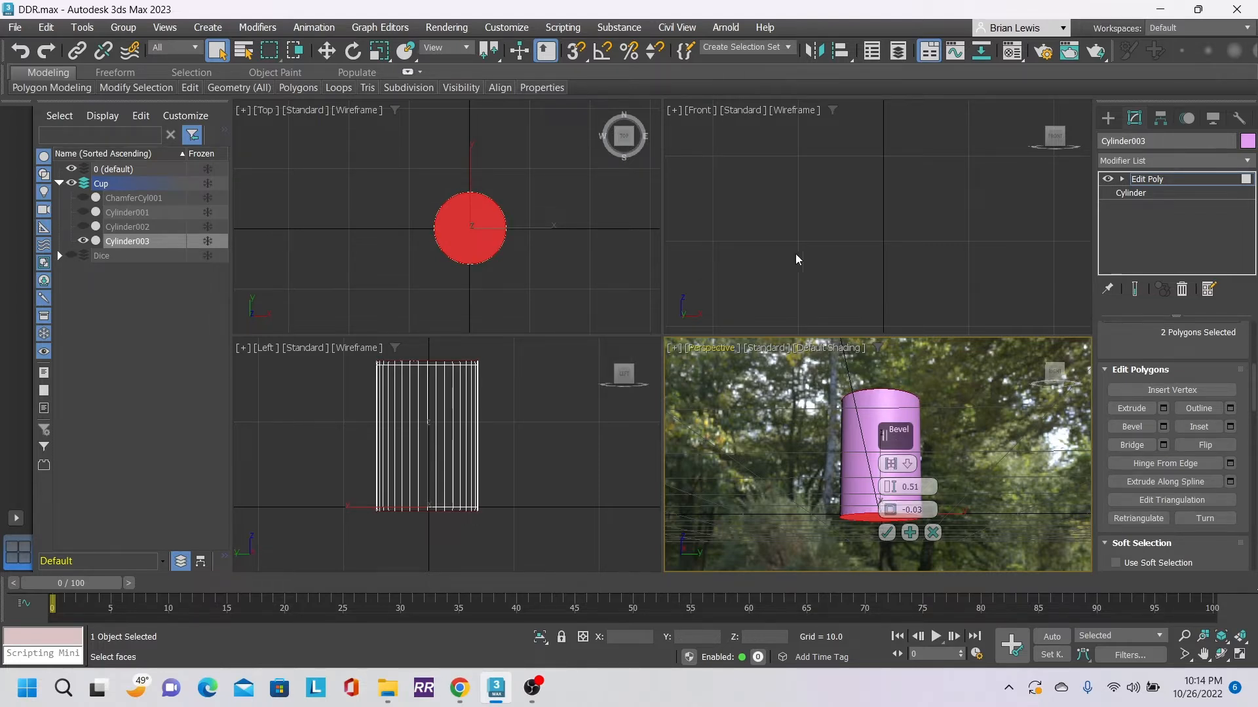
- Switch the cap bevel to Local Normals, set its outline to -0.15, and apply it while continuing with another bevel
{"action": "scroll", "coordinate": [895, 190], "scroll_direction": "down", "scroll_amount": 5}
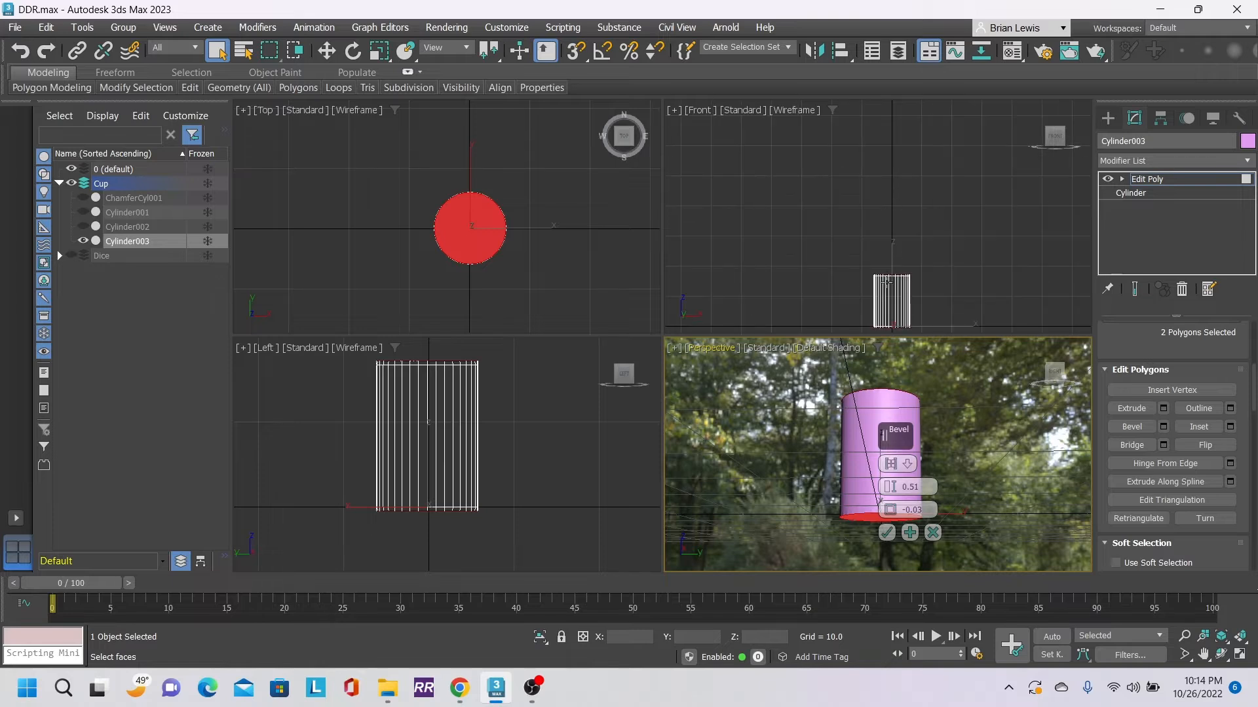
{"action": "scroll", "coordinate": [886, 281], "scroll_direction": "up", "scroll_amount": 5}
{"action": "middle_click_drag", "start_coordinate": [886, 282], "coordinate": [890, 197]}
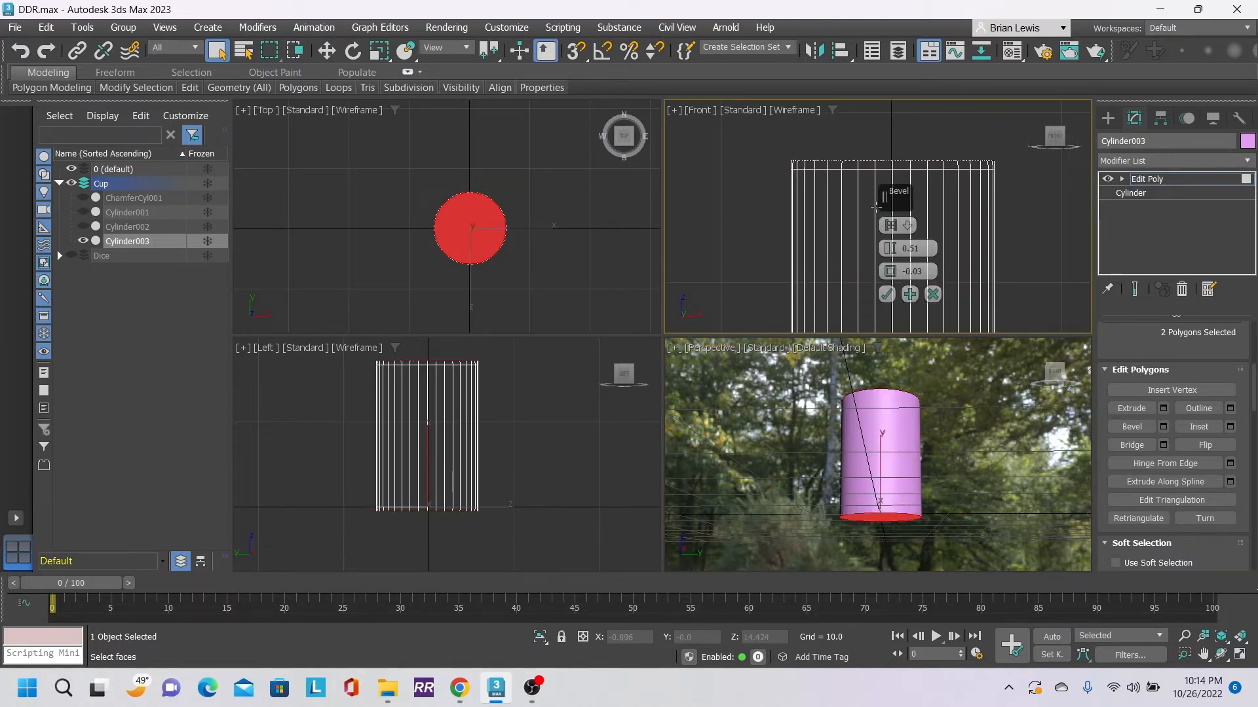
{"action": "left_click", "coordinate": [907, 225]}
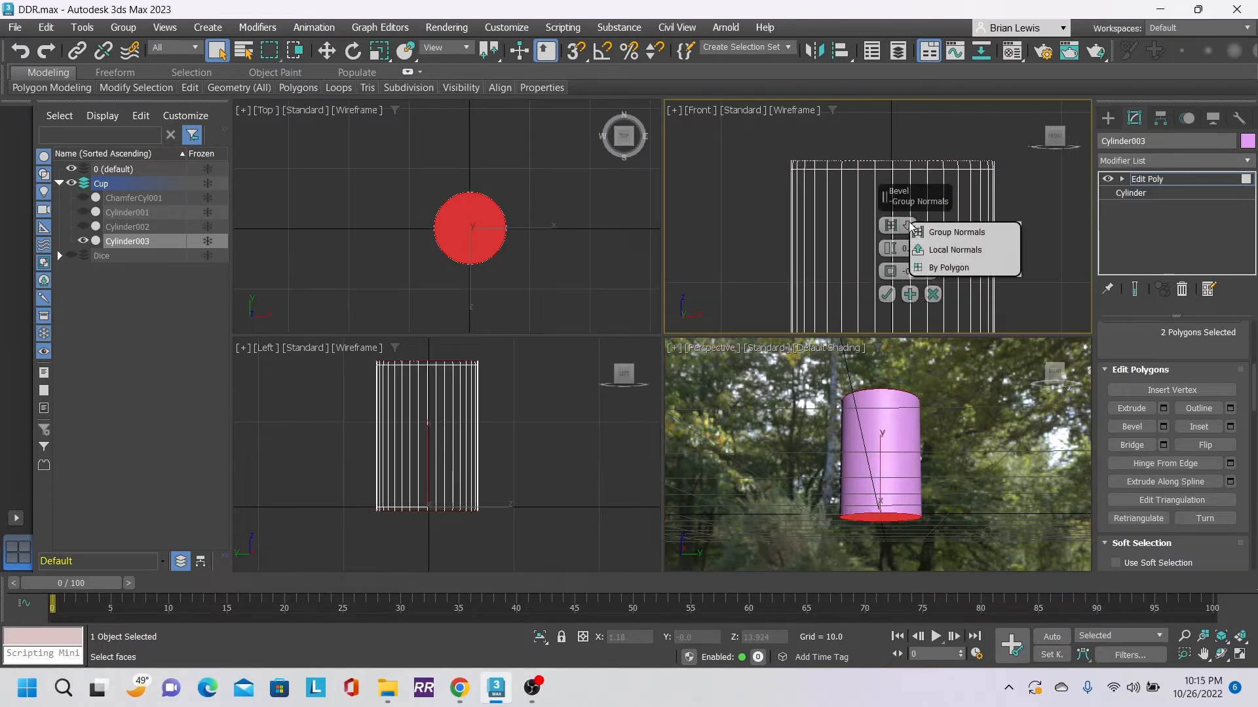
{"action": "left_click", "coordinate": [960, 253]}
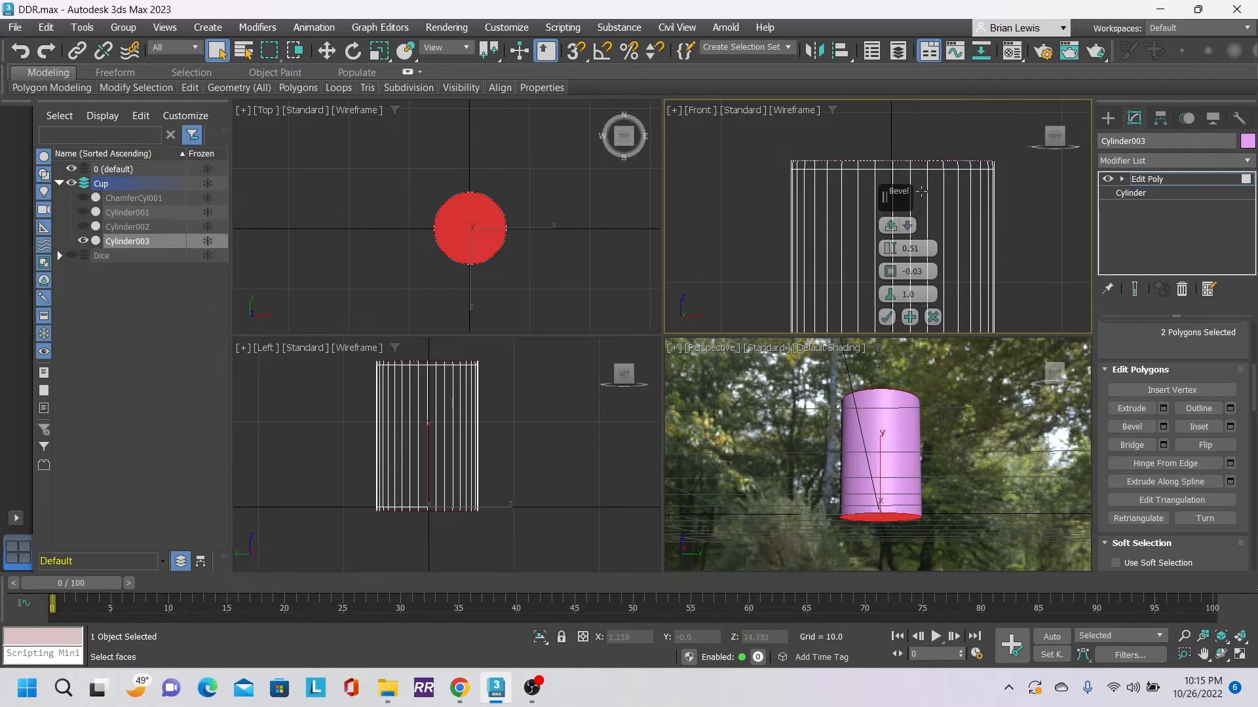
{"action": "left_click", "coordinate": [889, 281]}
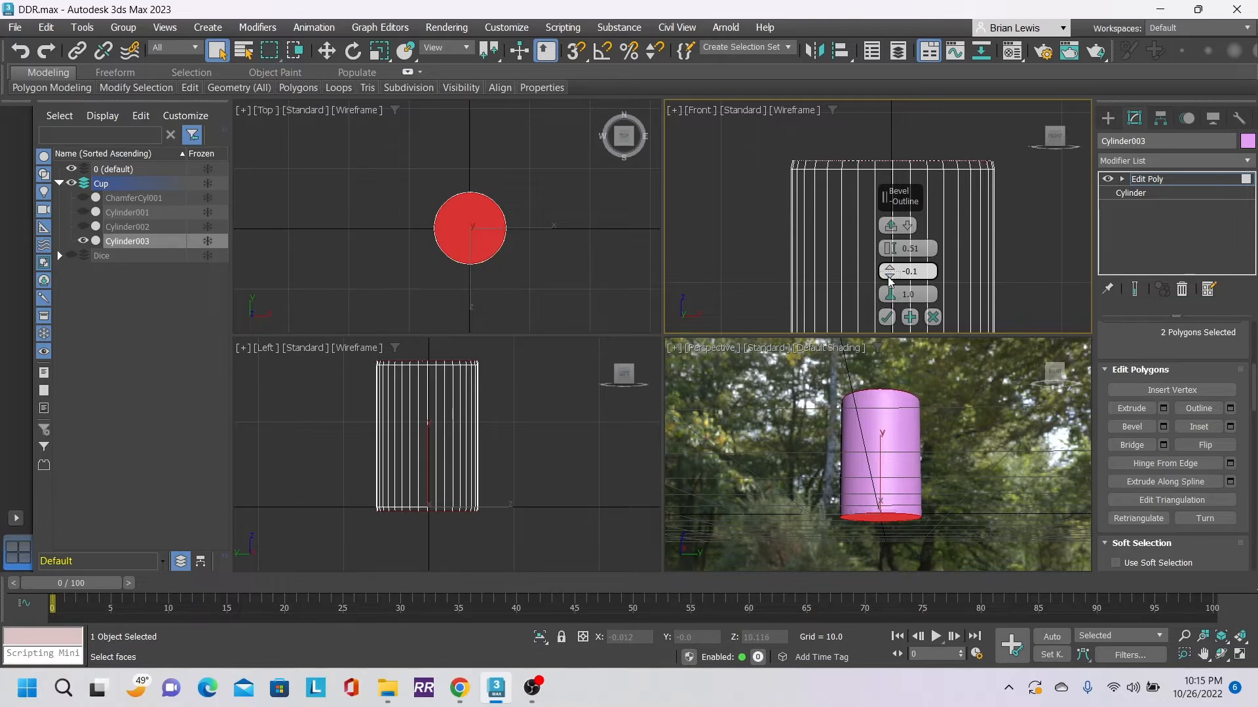
{"action": "left_click", "coordinate": [889, 281]}
{"action": "middle_click_drag", "start_coordinate": [980, 279], "coordinate": [952, 115]}
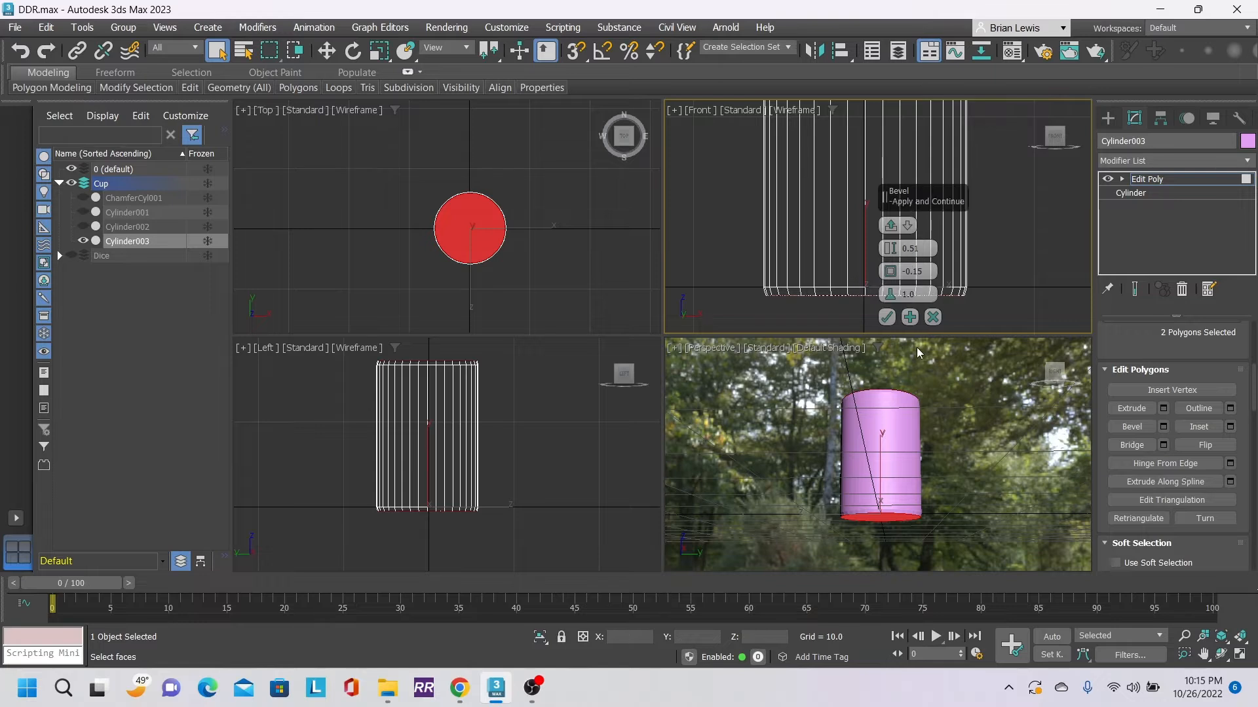
{"action": "left_click", "coordinate": [910, 318]}
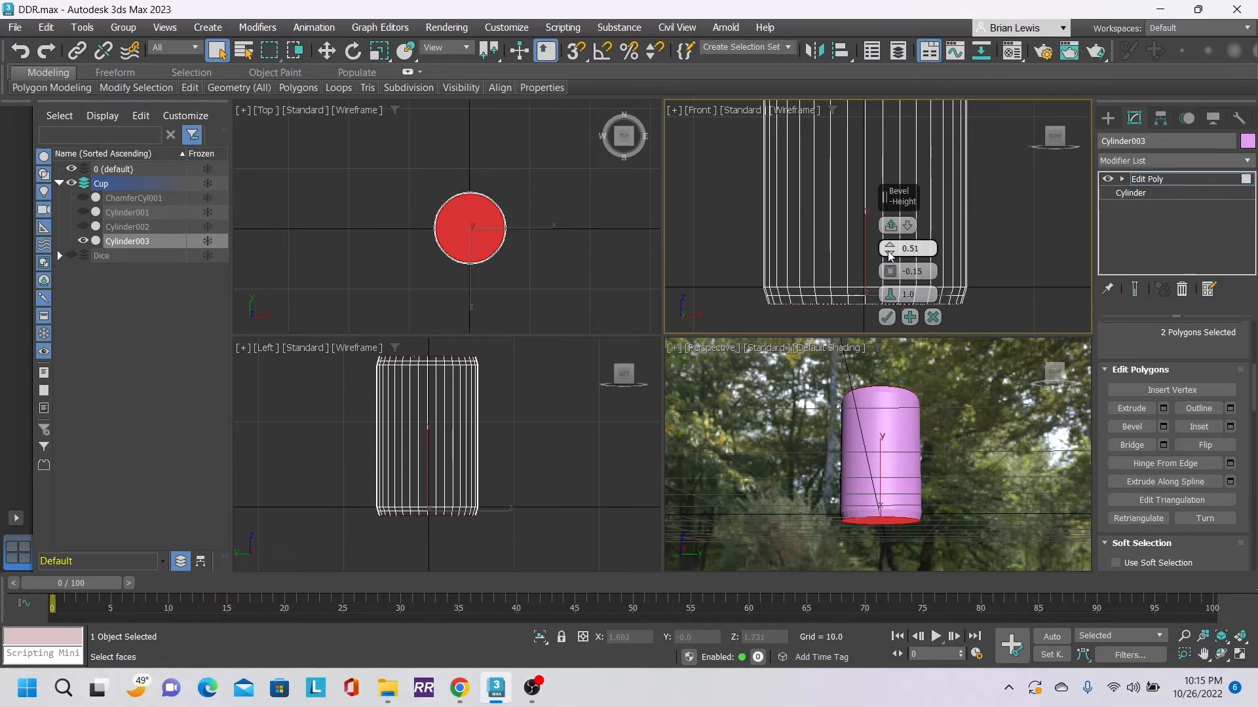
- Set the second cap bevel to height 0.49 and outline -0.3, and apply it while continuing with another bevel
{"action": "left_click_drag", "start_coordinate": [890, 255], "coordinate": [890, 256]}
{"action": "left_click", "coordinate": [890, 243]}
{"action": "left_click", "coordinate": [891, 277]}
{"action": "left_click", "coordinate": [890, 278]}
{"action": "left_click", "coordinate": [891, 278]}
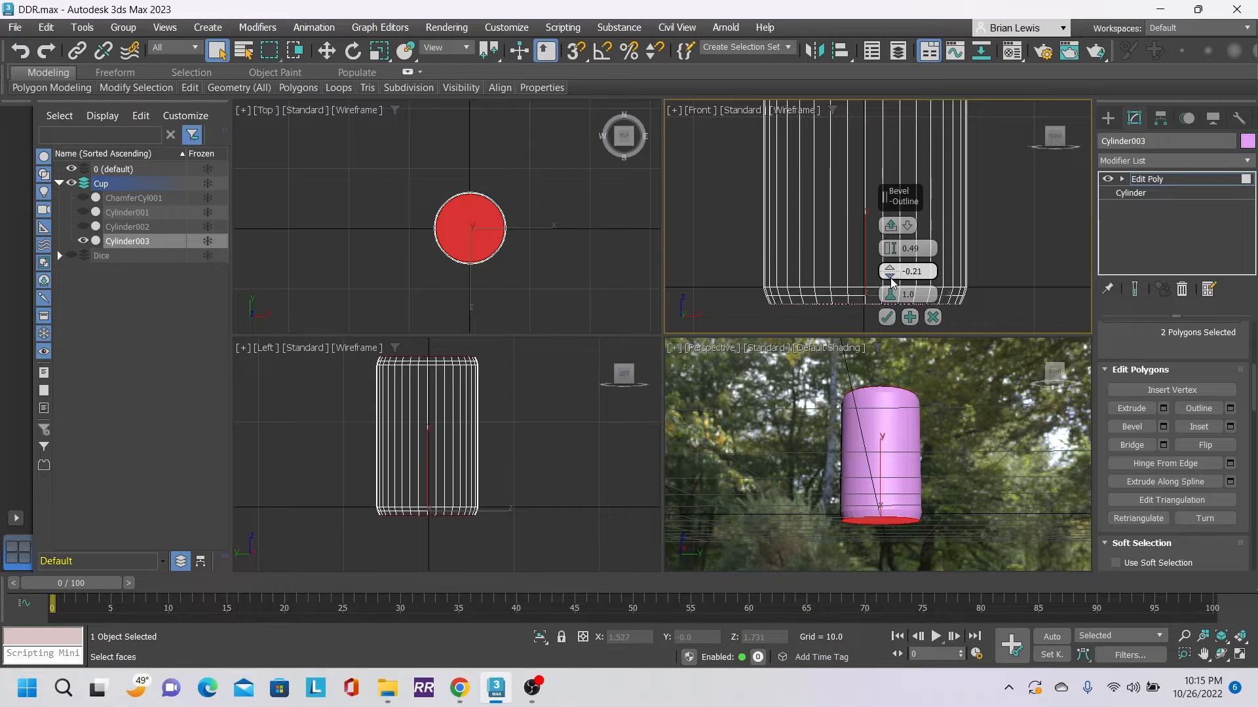
{"action": "left_click", "coordinate": [891, 278]}
{"action": "left_click", "coordinate": [908, 317]}
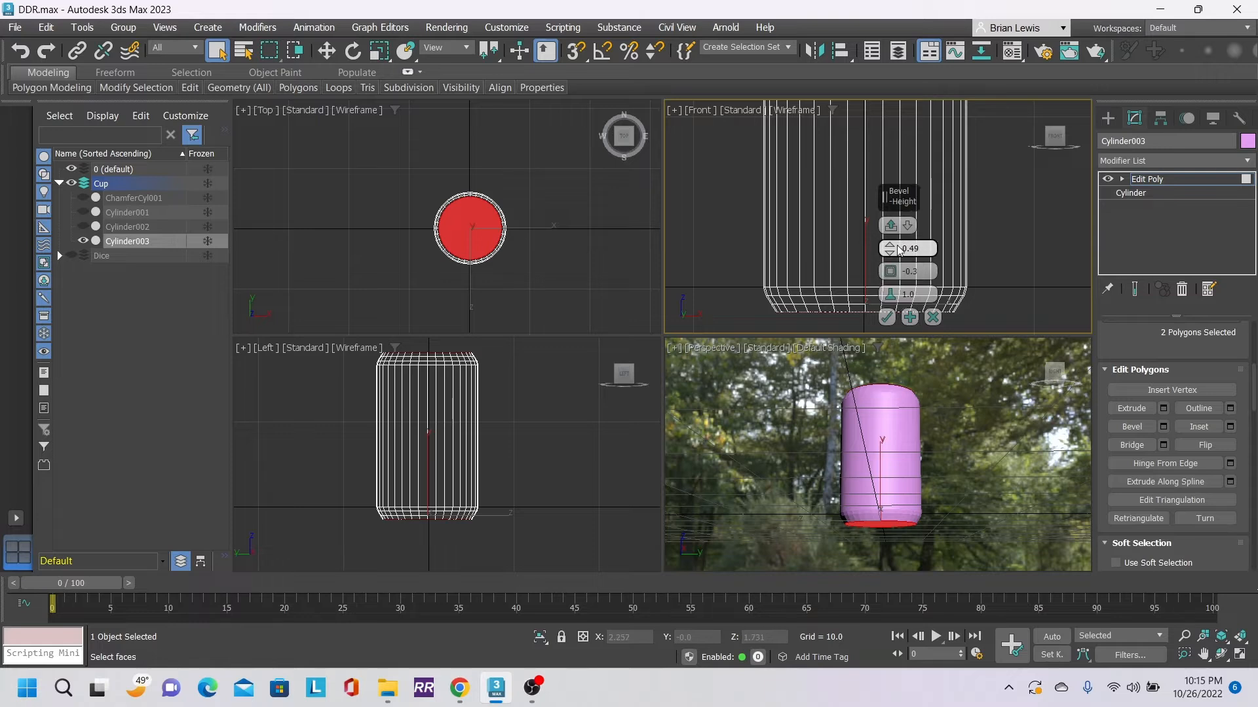
- Set the third cap bevel's outline to -0.14 with height 0.49 and commit it
{"action": "left_click", "coordinate": [891, 274]}
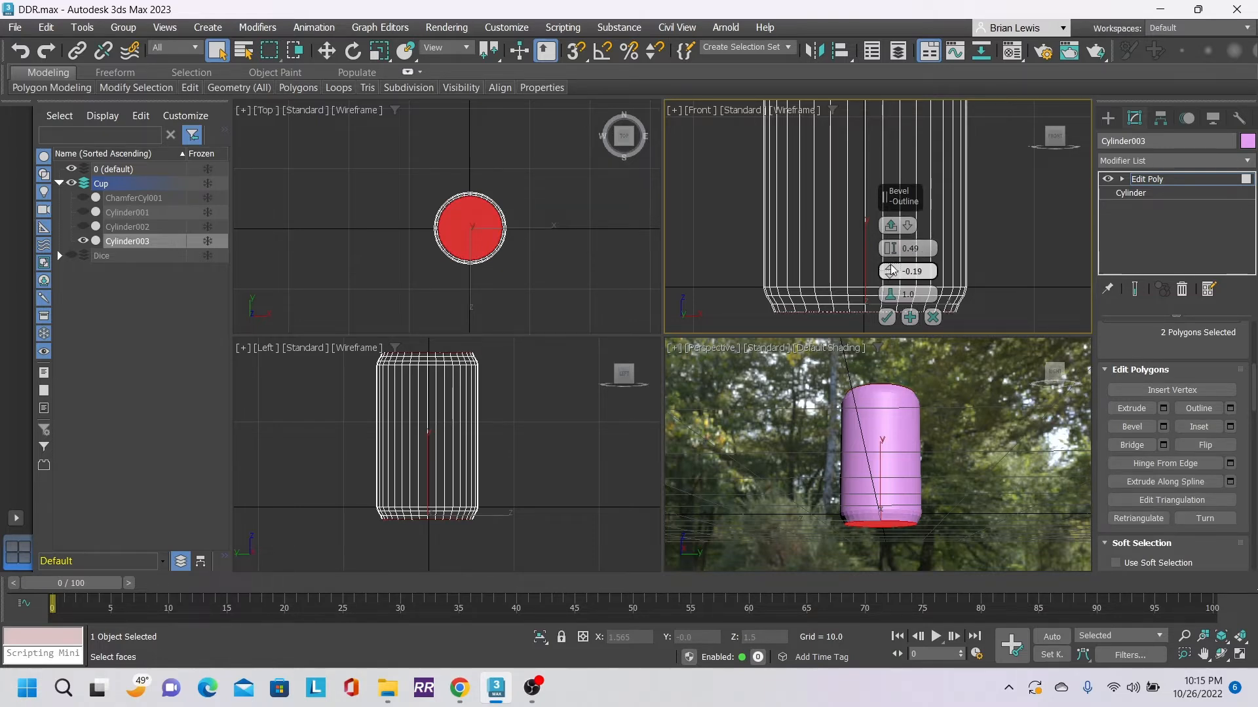
{"action": "left_click", "coordinate": [891, 269]}
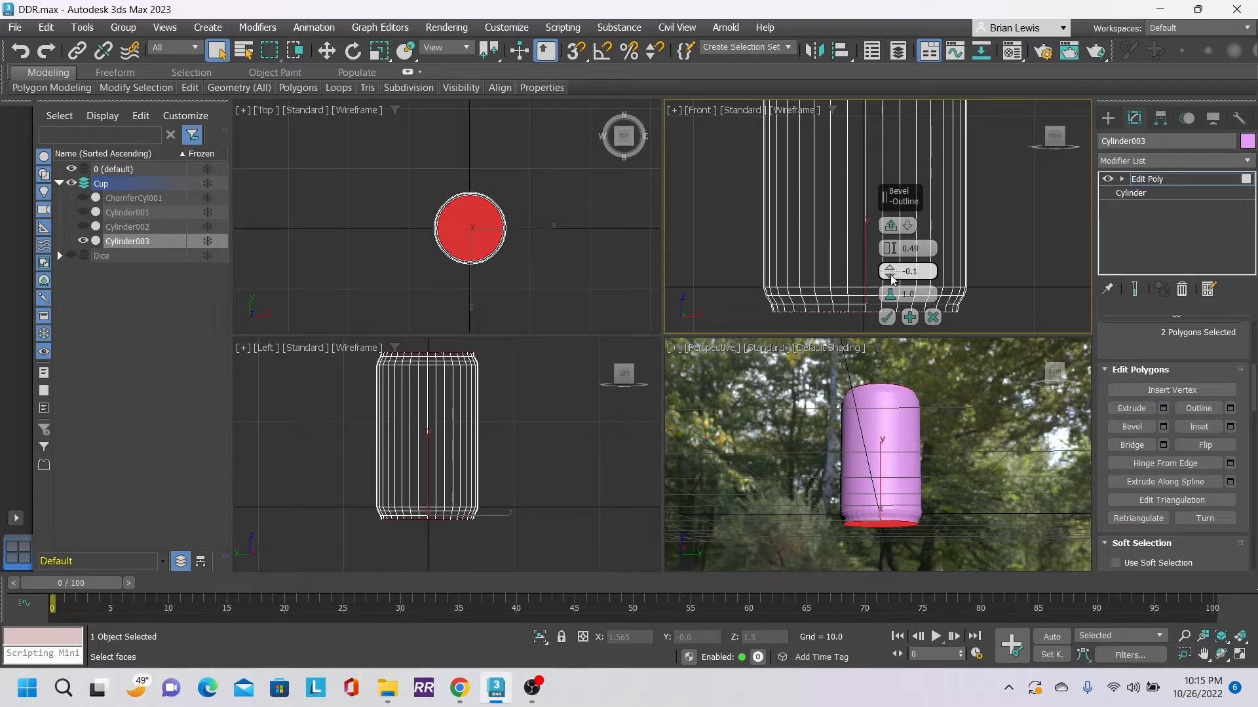
{"action": "left_click", "coordinate": [891, 278]}
{"action": "left_click", "coordinate": [891, 279]}
{"action": "left_click", "coordinate": [888, 317]}
{"action": "mouse_move", "coordinate": [1053, 376]}
{"action": "left_mouse_down"}
{"action": "mouse_move", "coordinate": [1038, 414]}
{"action": "mouse_move", "coordinate": [1046, 366]}
{"action": "mouse_move", "coordinate": [1046, 385]}
{"action": "left_mouse_up"}
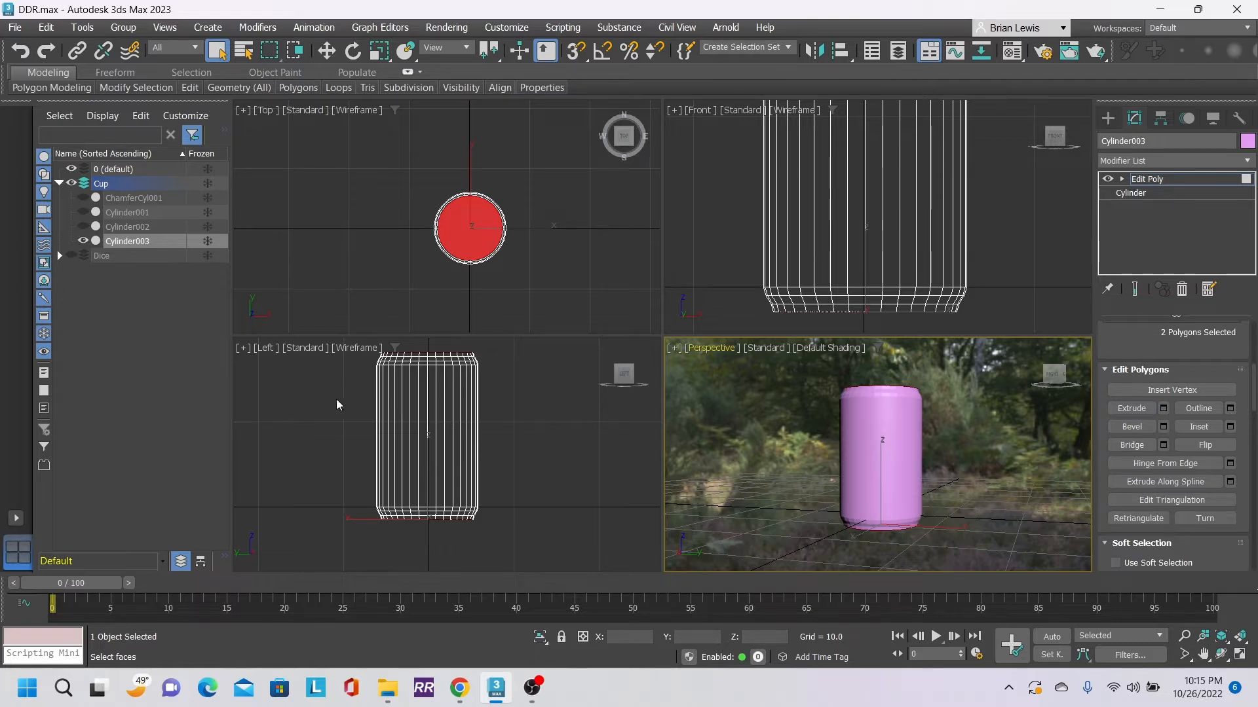
- Select all side and bevel polygons of the cylinder without the flat caps, assign them to smoothing group 4, and clear the selection
{"action": "left_click_drag", "start_coordinate": [731, 252], "coordinate": [1012, 312]}
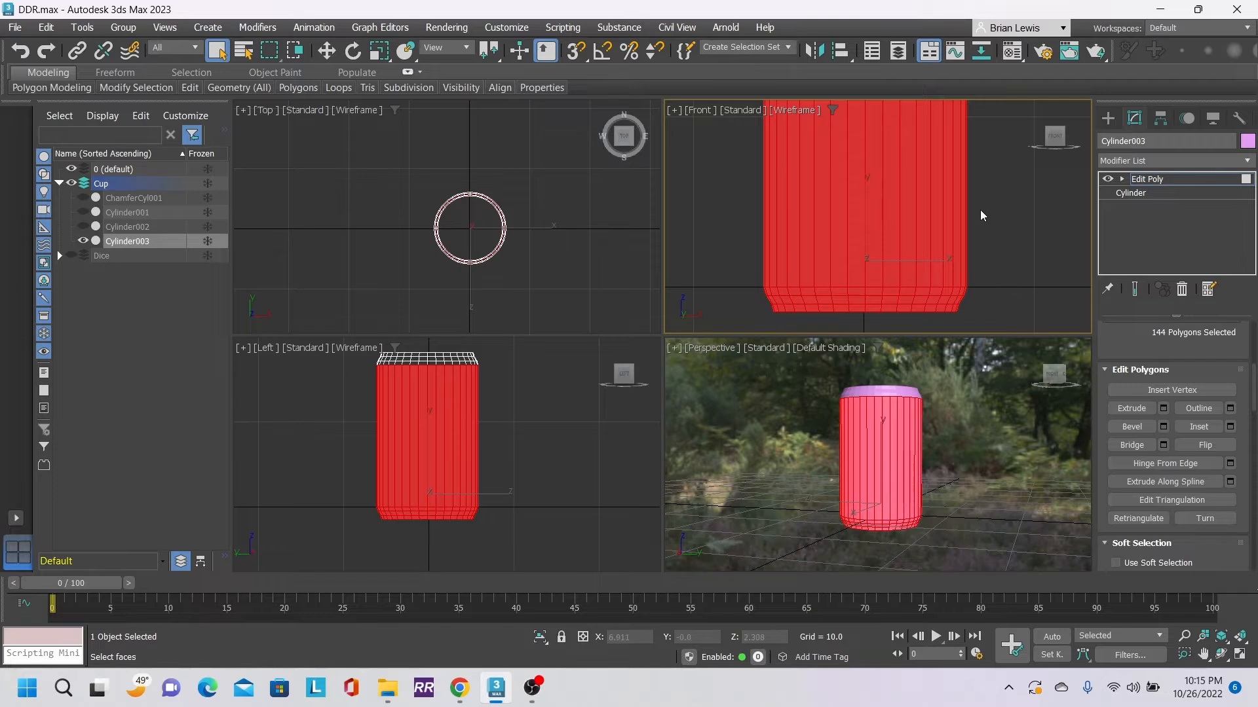
{"action": "middle_click_drag", "start_coordinate": [980, 216], "coordinate": [983, 367]}
{"action": "left_click_drag", "start_coordinate": [719, 247], "coordinate": [974, 164]}
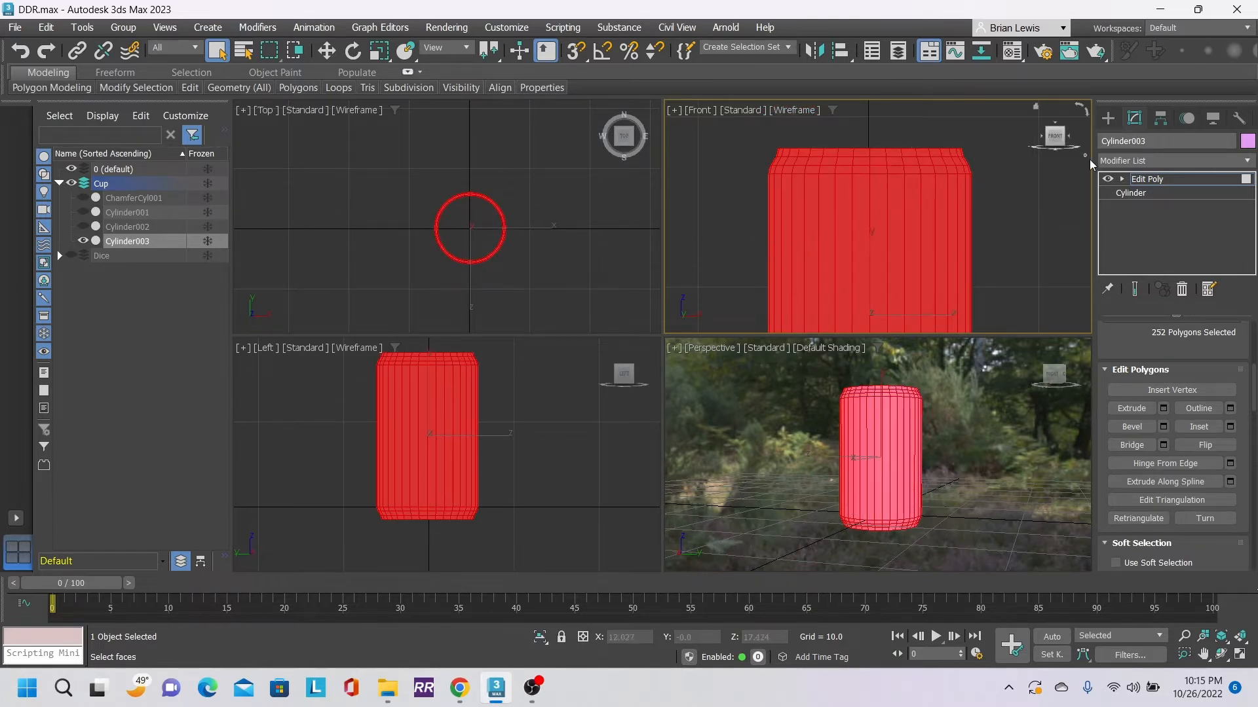
{"action": "scroll", "coordinate": [1205, 393], "scroll_direction": "down", "scroll_amount": 10}
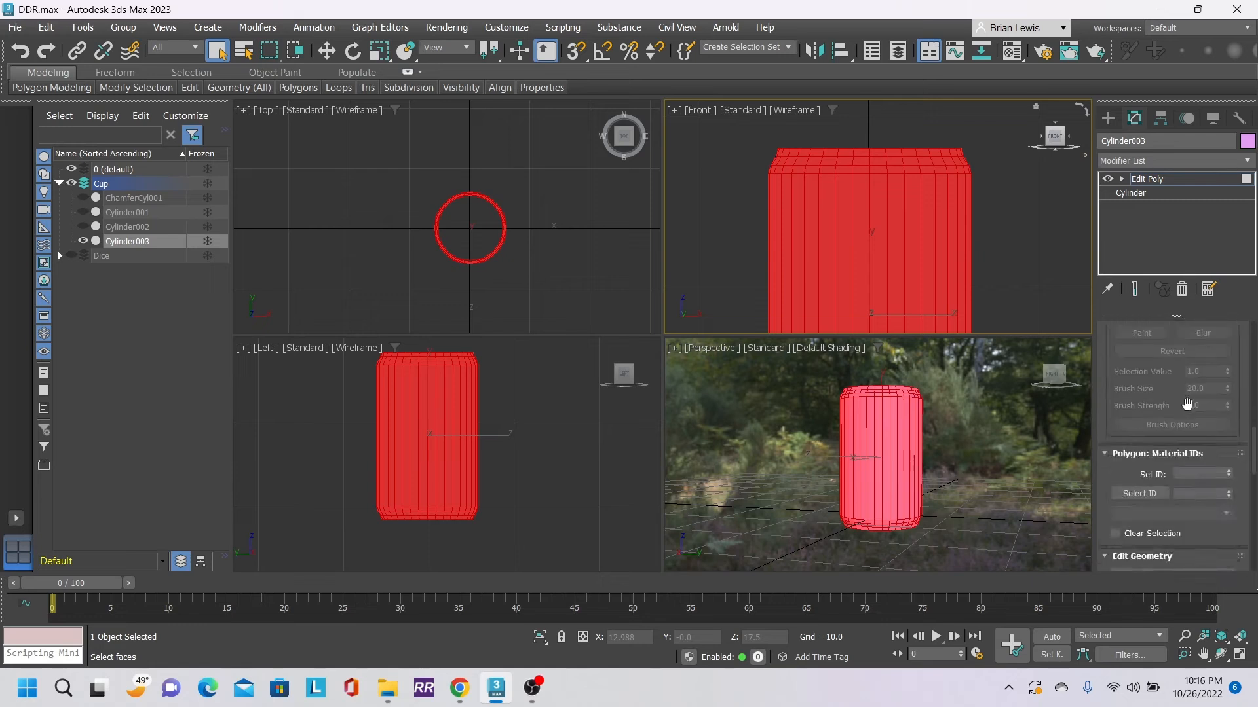
{"action": "scroll", "coordinate": [1177, 418], "scroll_direction": "down", "scroll_amount": 8}
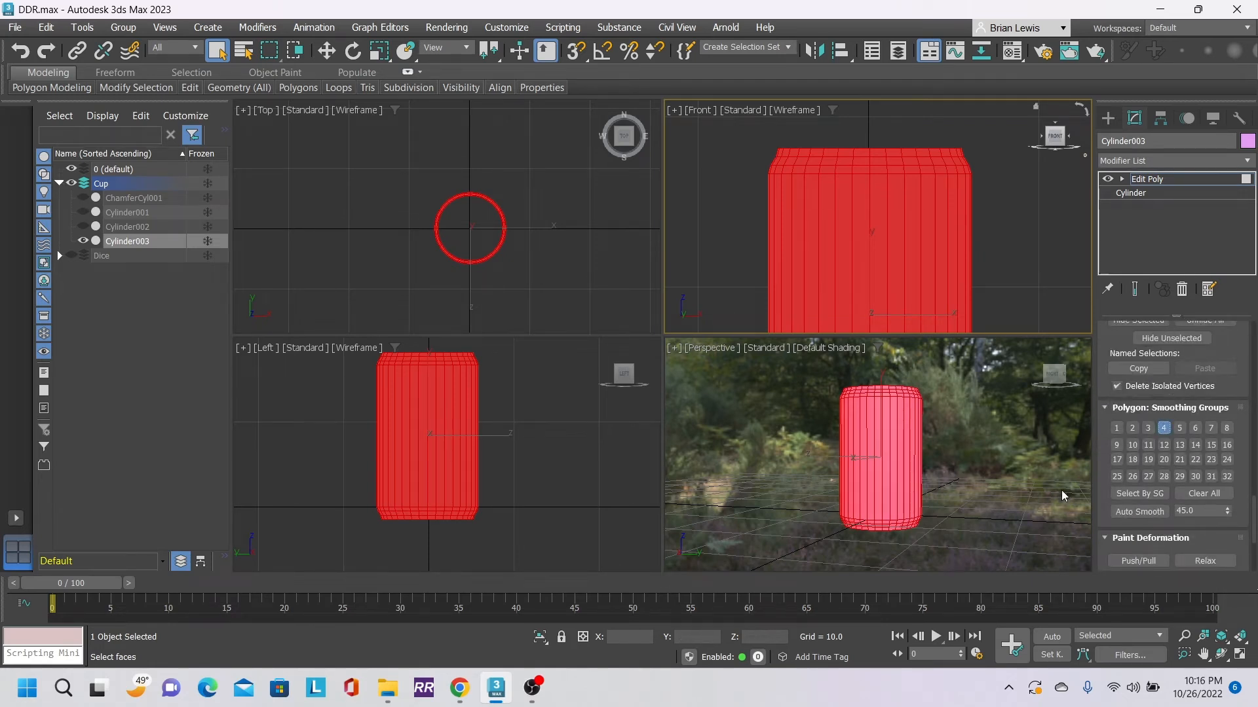
{"action": "left_click", "coordinate": [986, 454]}
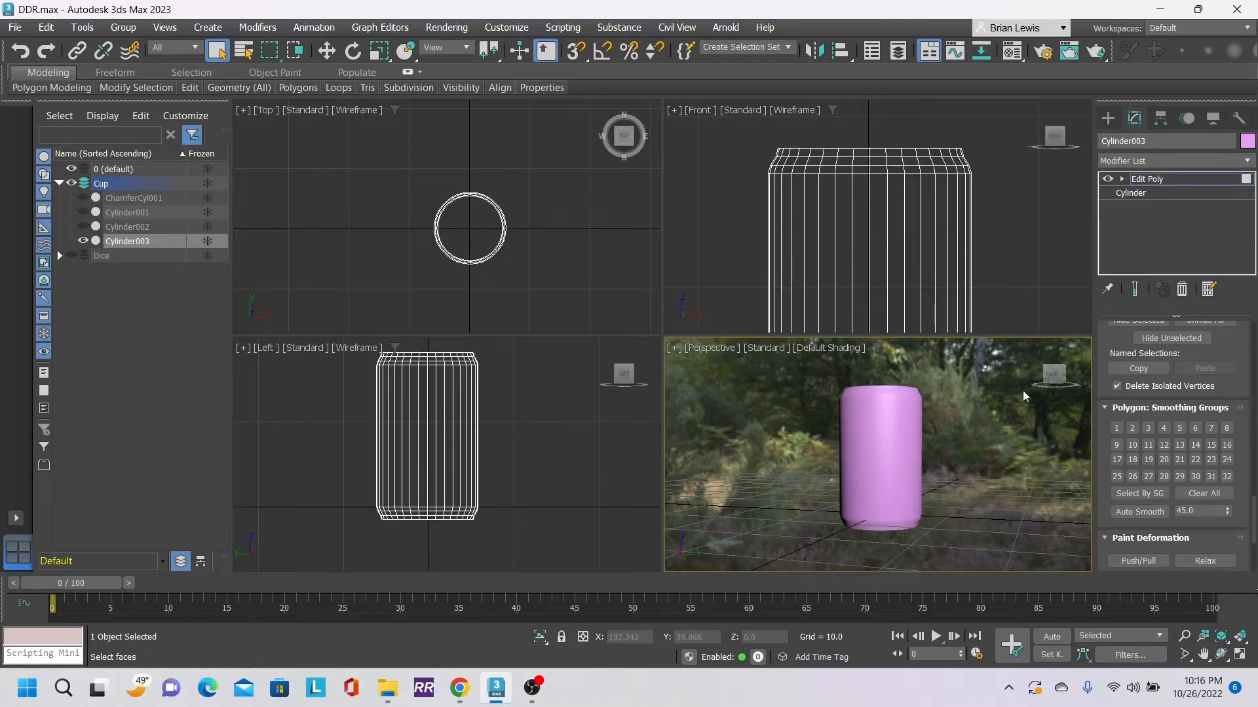
- Select the cylinder's bottom cap polygon and start a bevel on it with height 0
{"action": "left_click_drag", "start_coordinate": [1042, 392], "coordinate": [1142, 352]}
{"action": "scroll", "coordinate": [1219, 372], "scroll_direction": "up", "scroll_amount": 10}
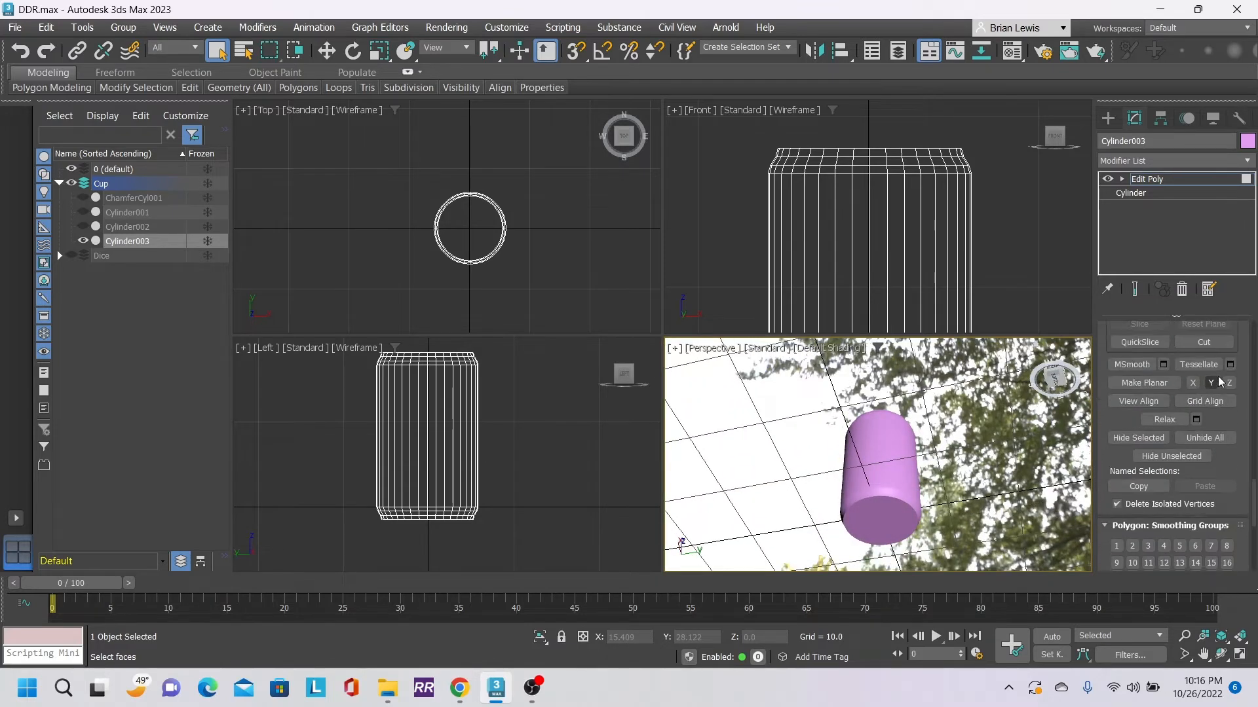
{"action": "left_click", "coordinate": [874, 514]}
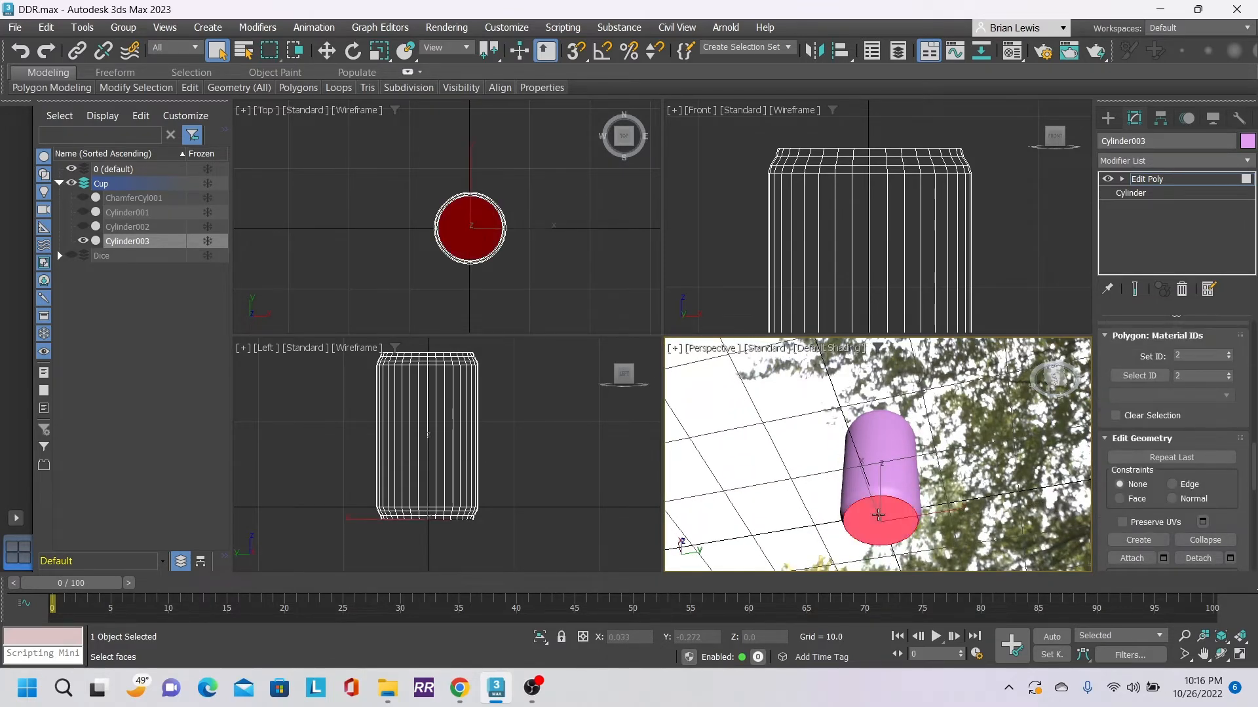
{"action": "scroll", "coordinate": [1190, 434], "scroll_direction": "up", "scroll_amount": 3}
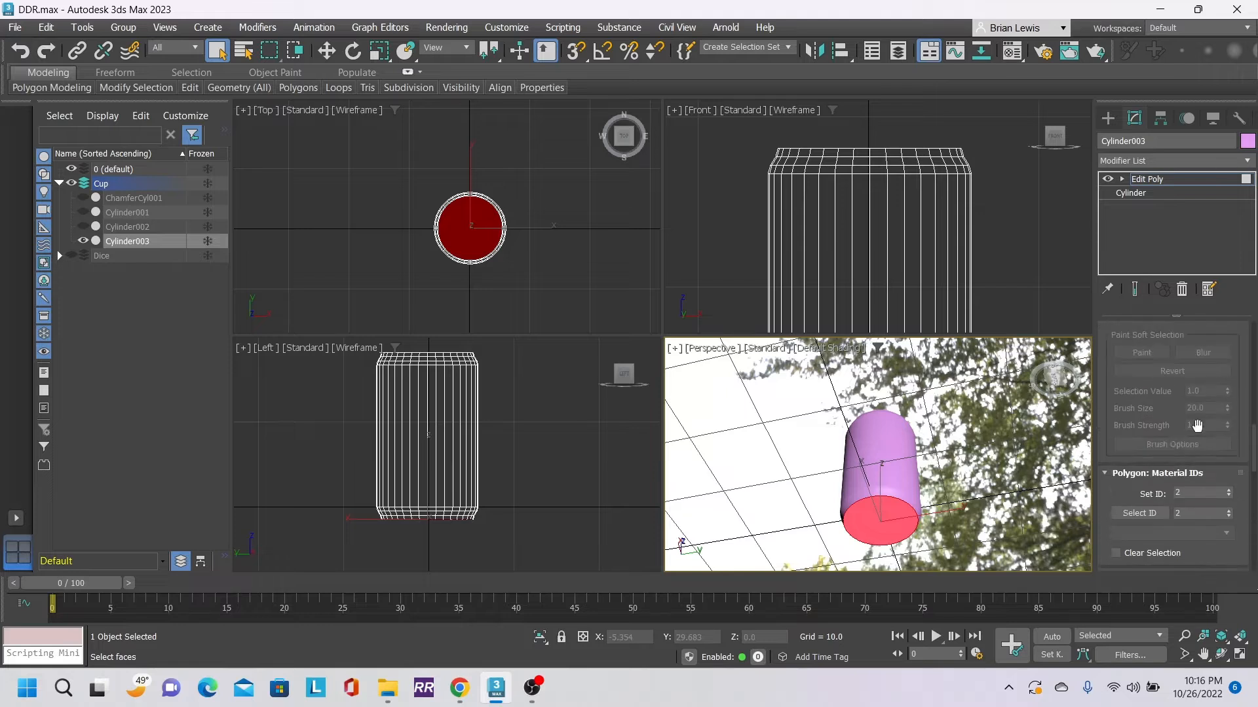
{"action": "scroll", "coordinate": [1197, 426], "scroll_direction": "down", "scroll_amount": 6}
{"action": "scroll", "coordinate": [1188, 439], "scroll_direction": "up", "scroll_amount": 5}
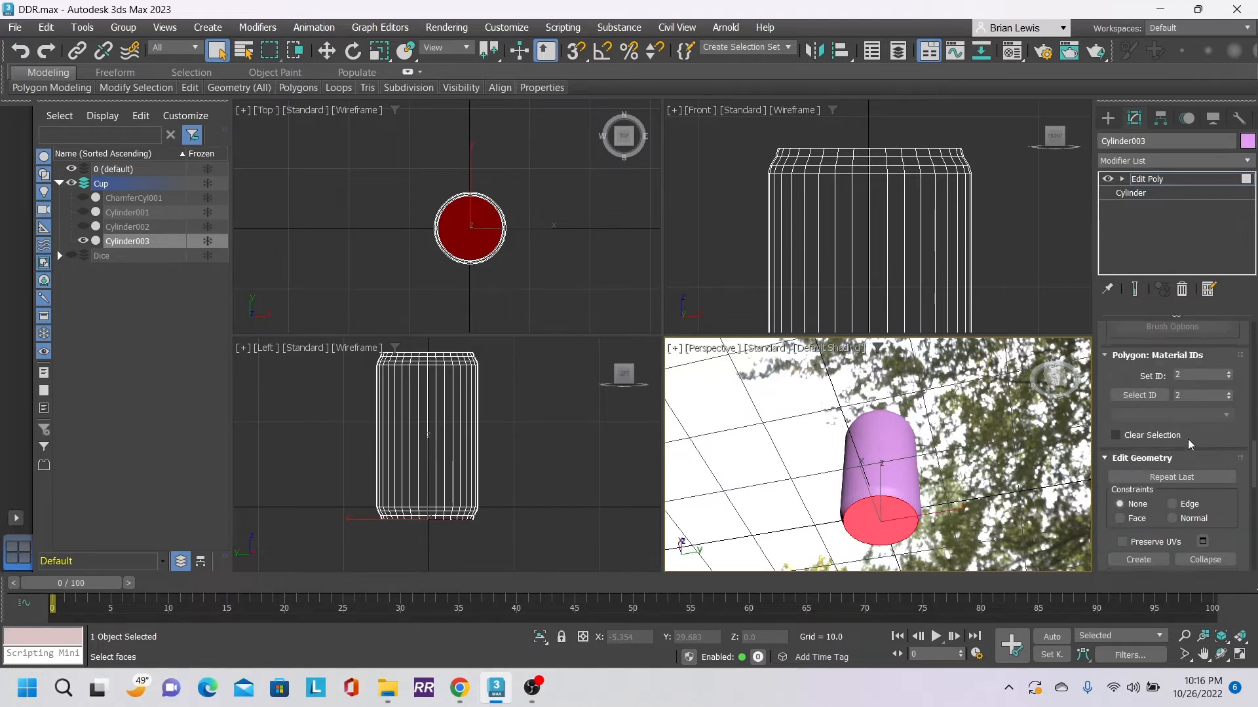
{"action": "scroll", "coordinate": [1226, 535], "scroll_direction": "down", "scroll_amount": 4}
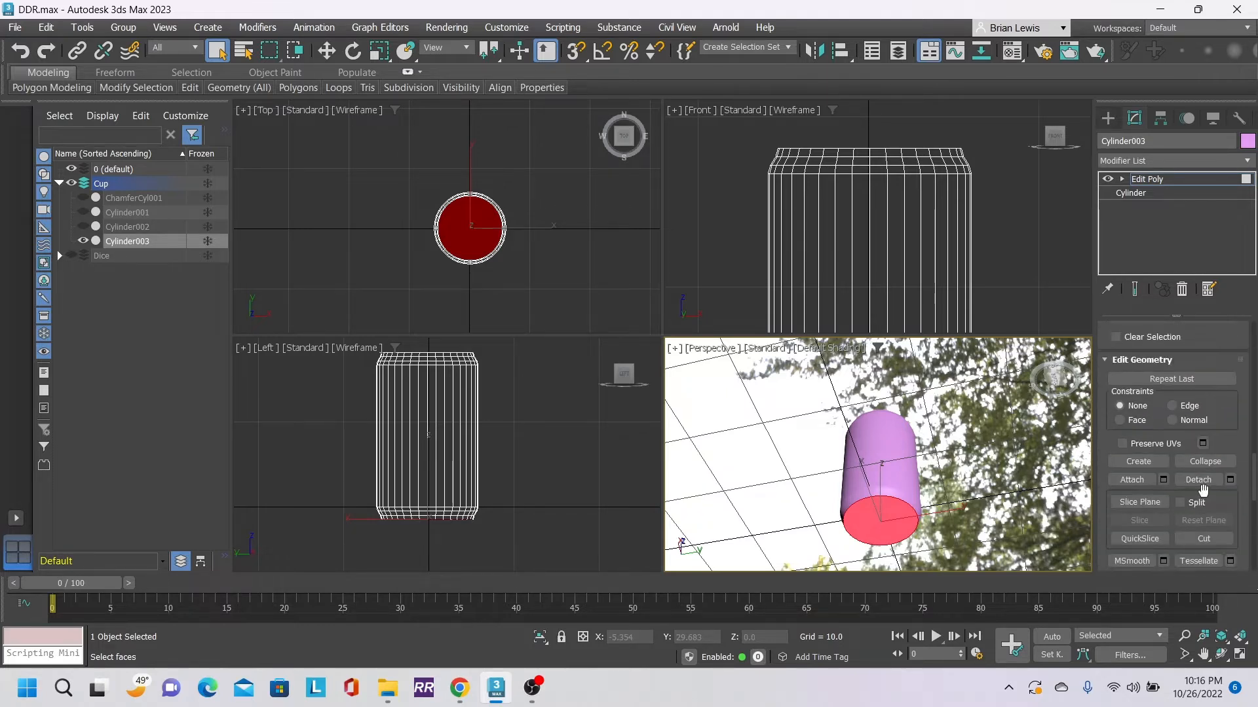
{"action": "scroll", "coordinate": [1211, 511], "scroll_direction": "up", "scroll_amount": 5}
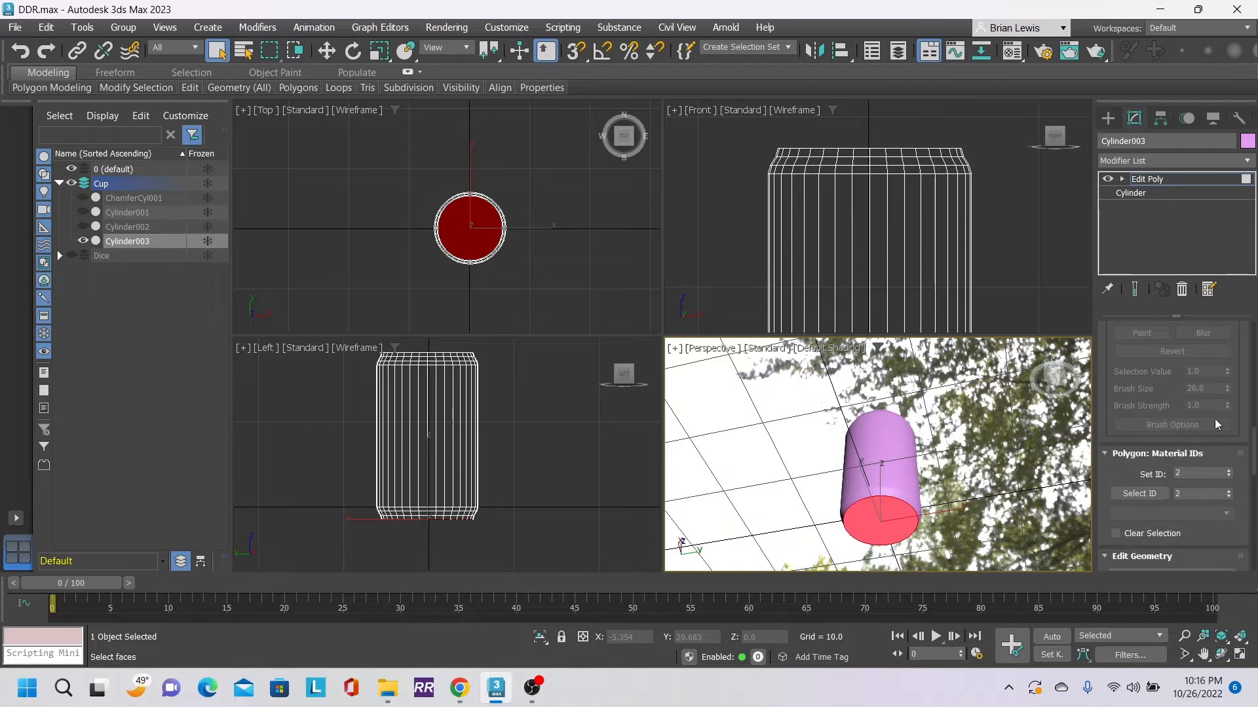
{"action": "scroll", "coordinate": [1217, 452], "scroll_direction": "down", "scroll_amount": 8}
{"action": "scroll", "coordinate": [1220, 472], "scroll_direction": "up", "scroll_amount": 3}
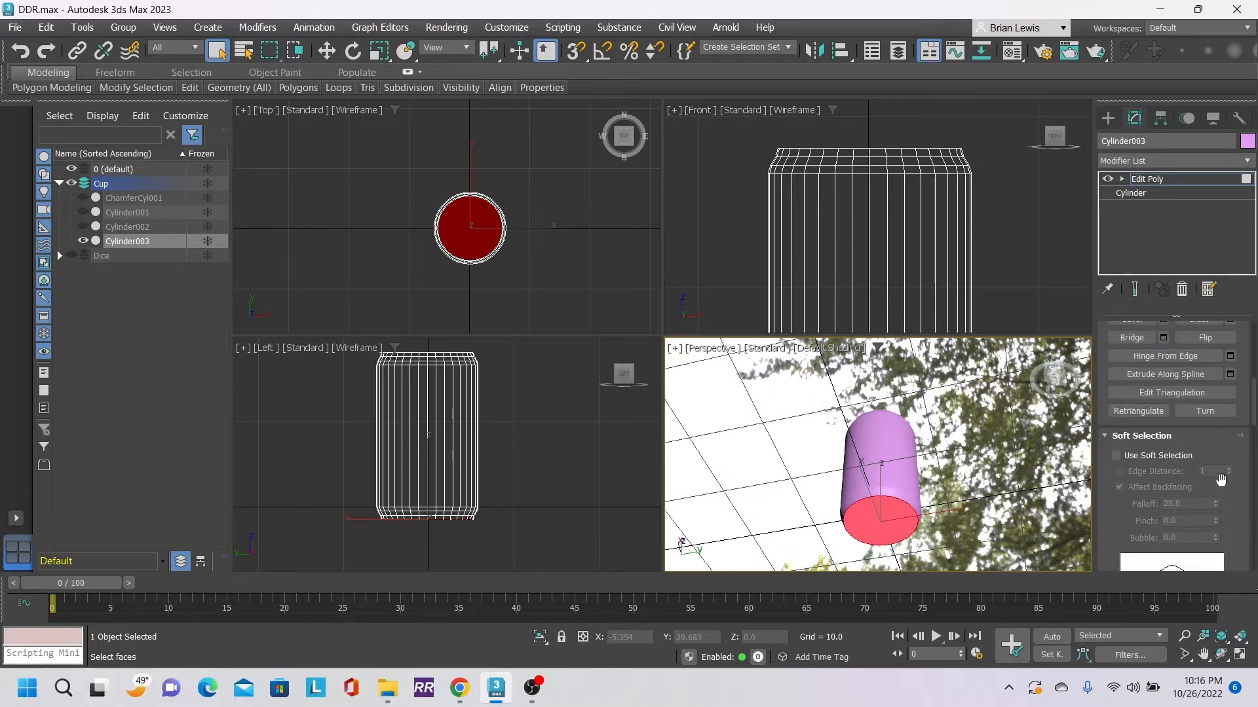
{"action": "scroll", "coordinate": [1215, 479], "scroll_direction": "up", "scroll_amount": 3}
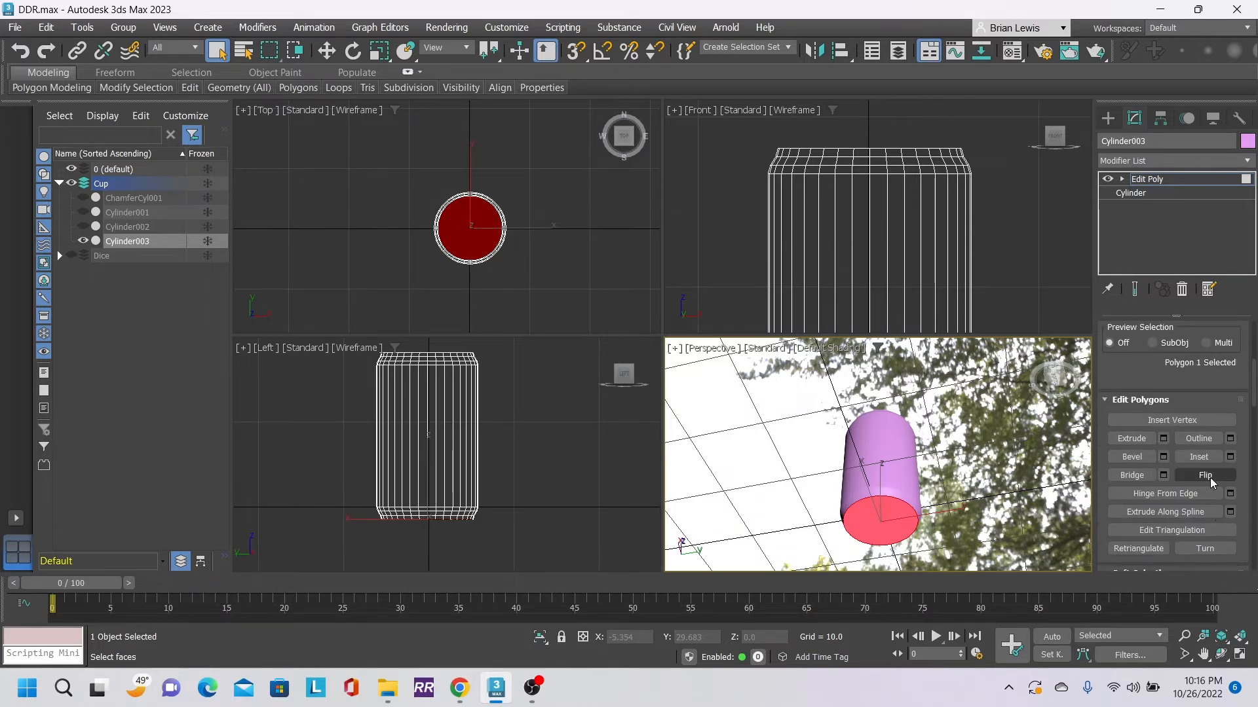
{"action": "left_click", "coordinate": [1163, 457]}
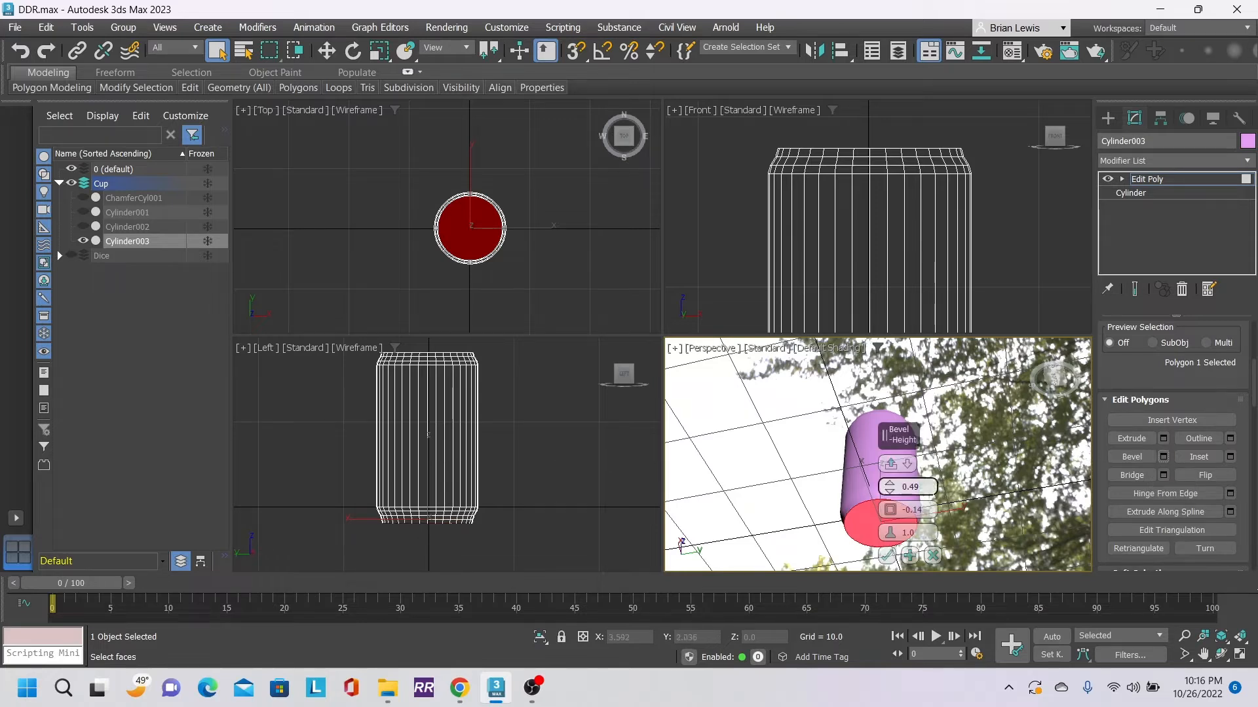
{"action": "double_click", "coordinate": [910, 487]}
{"action": "type", "text": "0"}
{"action": "key", "text": "Tab"}
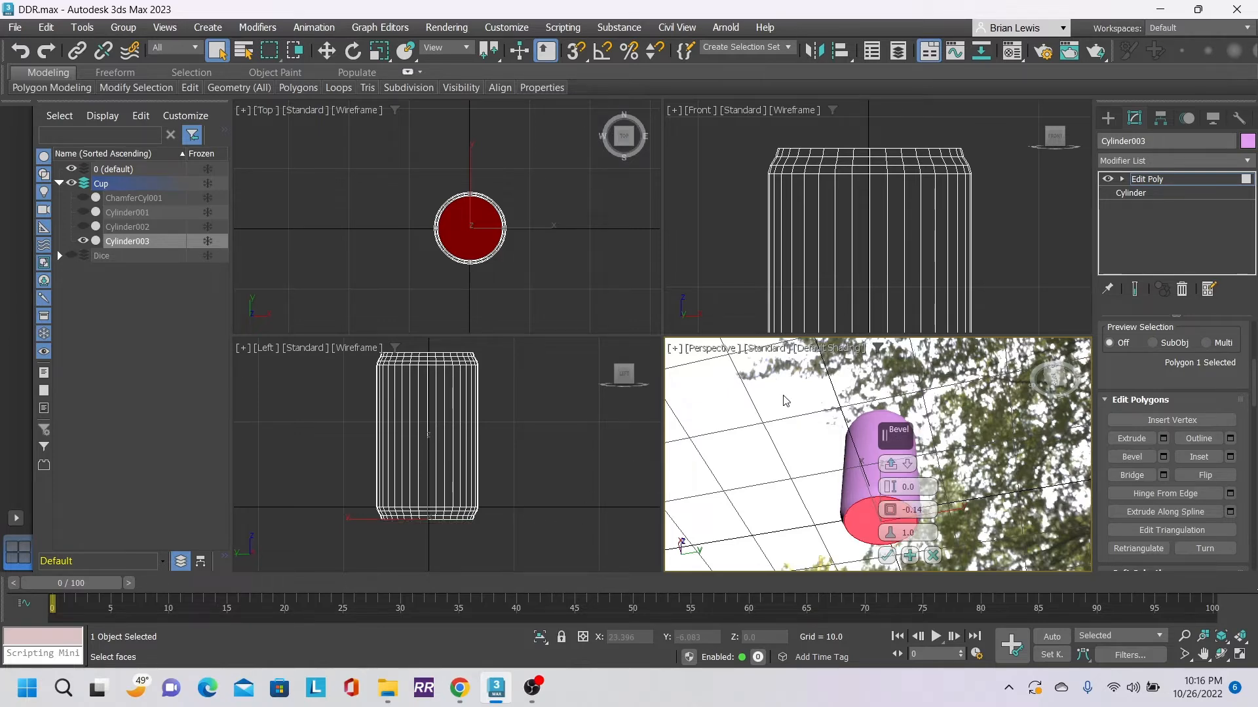
- Set the bottom cap bevel's outline to -0.26 with height 0, and apply it while continuing with another bevel
{"action": "scroll", "coordinate": [877, 509], "scroll_direction": "up", "scroll_amount": 5}
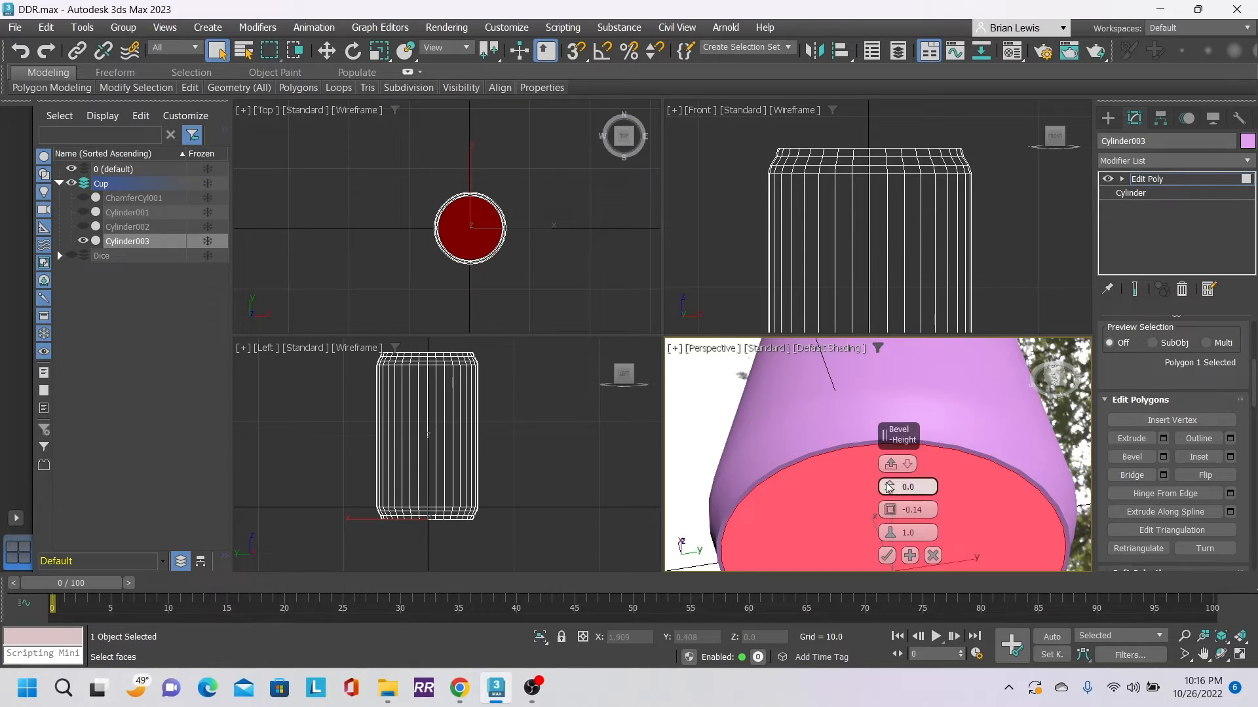
{"action": "left_click", "coordinate": [891, 517]}
{"action": "left_click", "coordinate": [891, 517]}
{"action": "left_click", "coordinate": [891, 517]}
{"action": "left_click", "coordinate": [890, 517]}
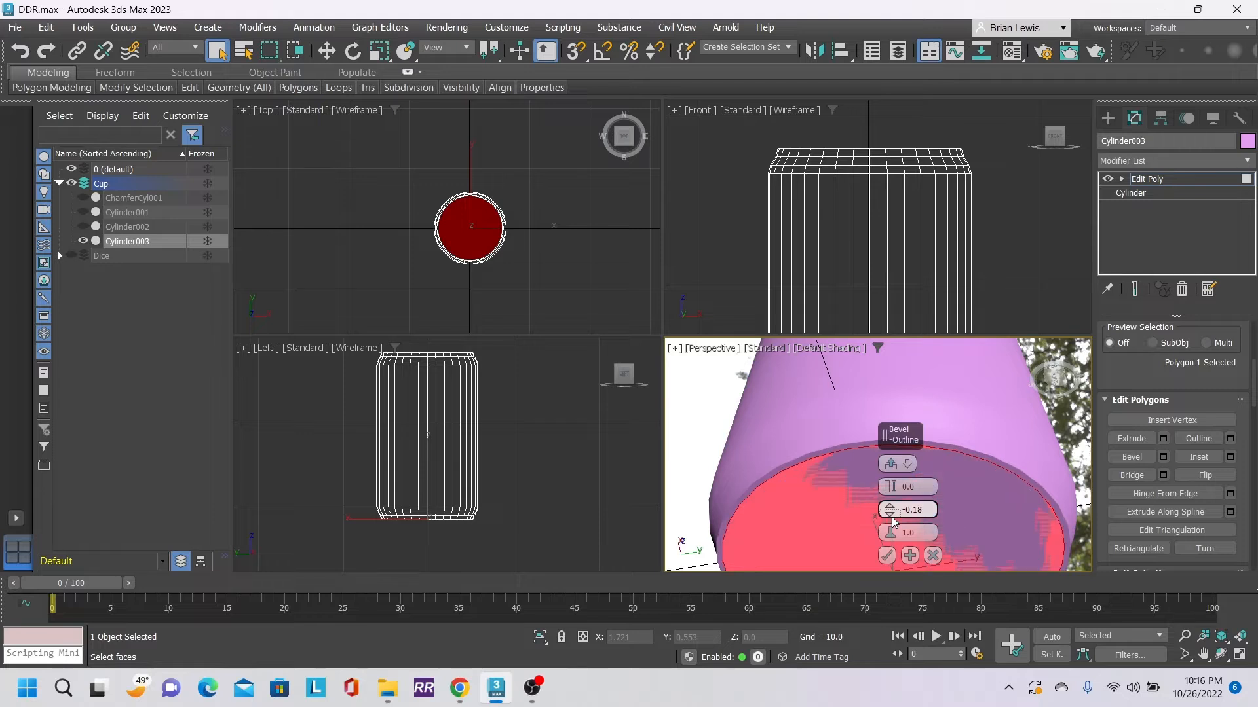
{"action": "left_click", "coordinate": [891, 516]}
{"action": "left_click", "coordinate": [891, 517]}
{"action": "left_click", "coordinate": [891, 517]}
{"action": "left_click", "coordinate": [890, 517]}
{"action": "left_click", "coordinate": [891, 517]}
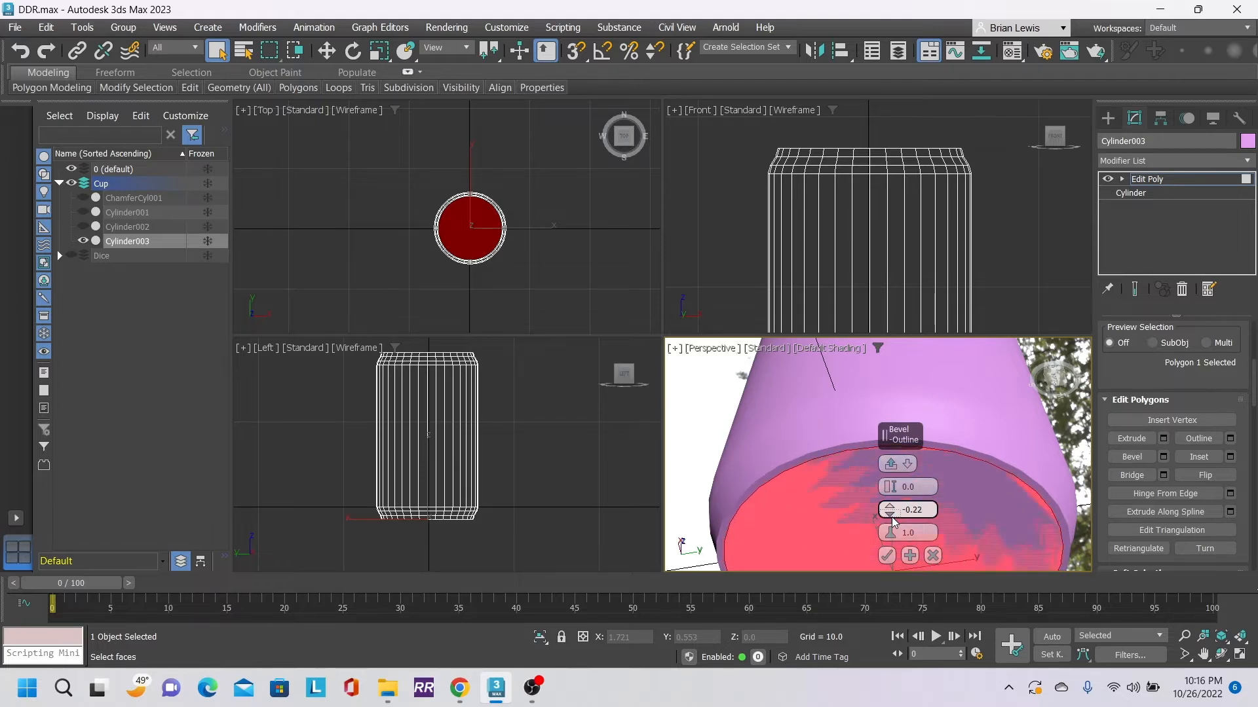
{"action": "left_click", "coordinate": [891, 517]}
{"action": "left_click", "coordinate": [891, 517]}
{"action": "left_click", "coordinate": [891, 517]}
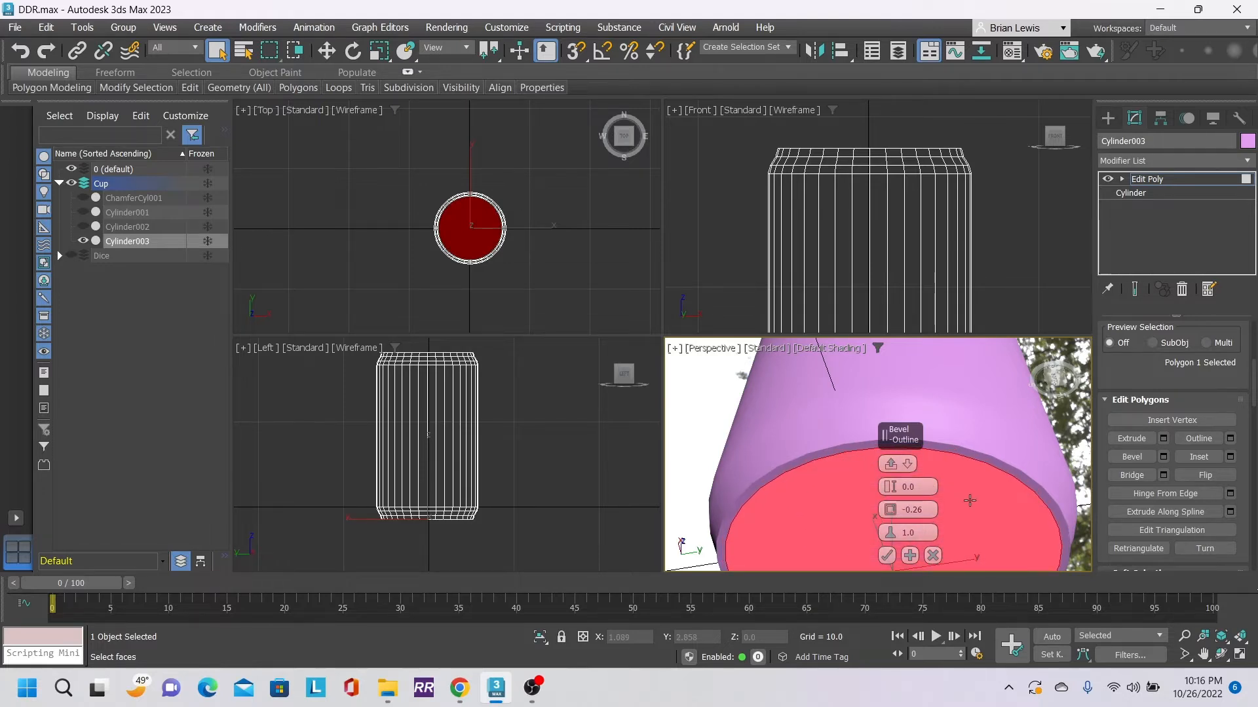
{"action": "left_click", "coordinate": [909, 556]}
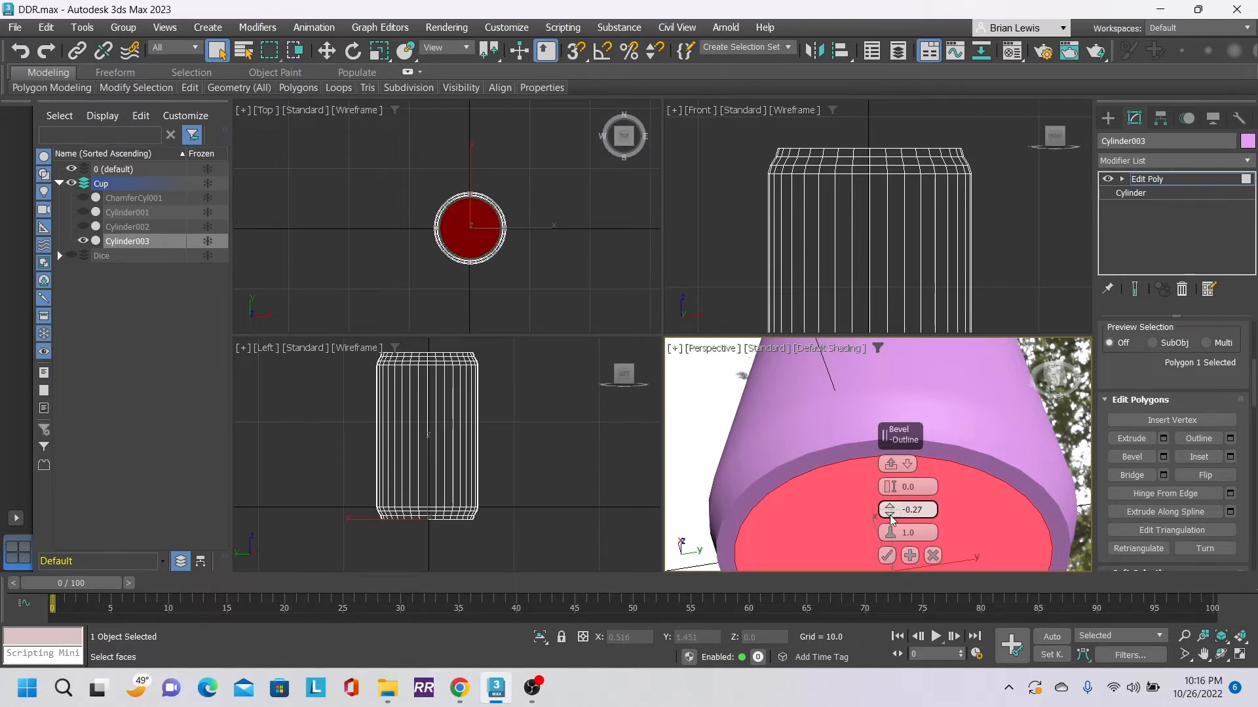
- Set the second bottom bevel to height -0.09 and outline -0.27, and apply it while continuing with another bevel
{"action": "left_click_drag", "start_coordinate": [889, 515], "coordinate": [890, 485]}
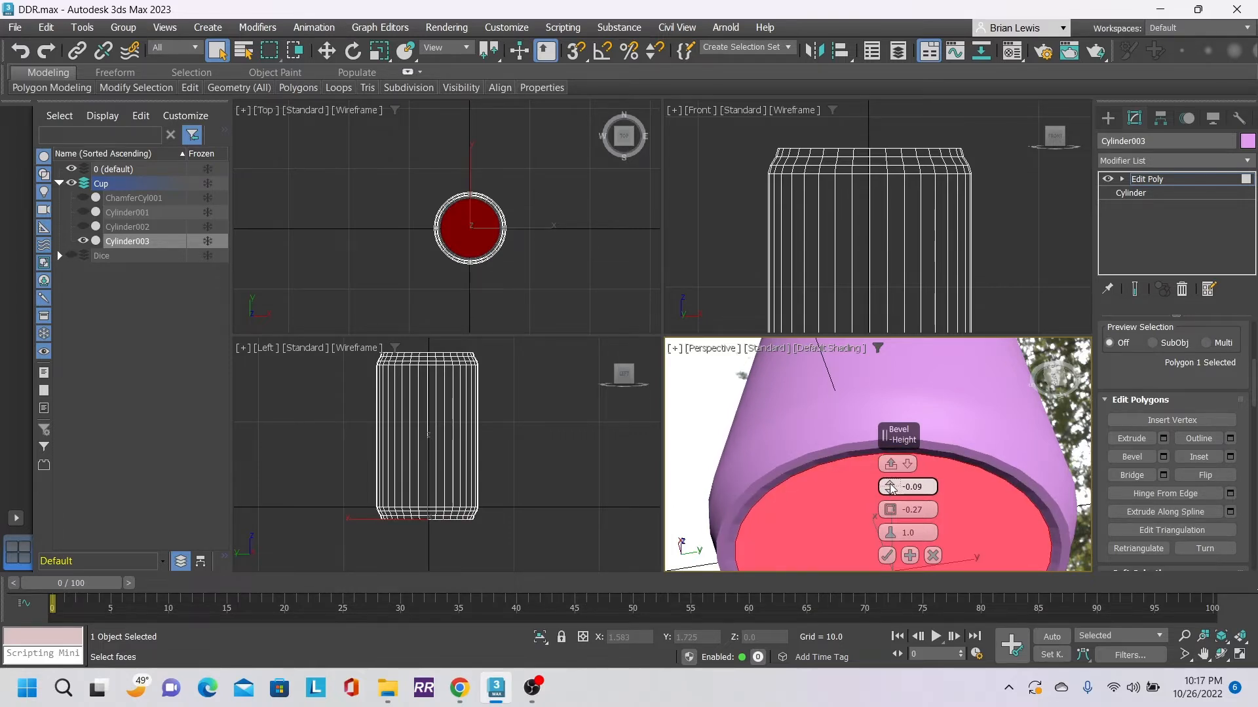
{"action": "middle_click_drag", "start_coordinate": [987, 513], "coordinate": [963, 450], "text": "alt"}
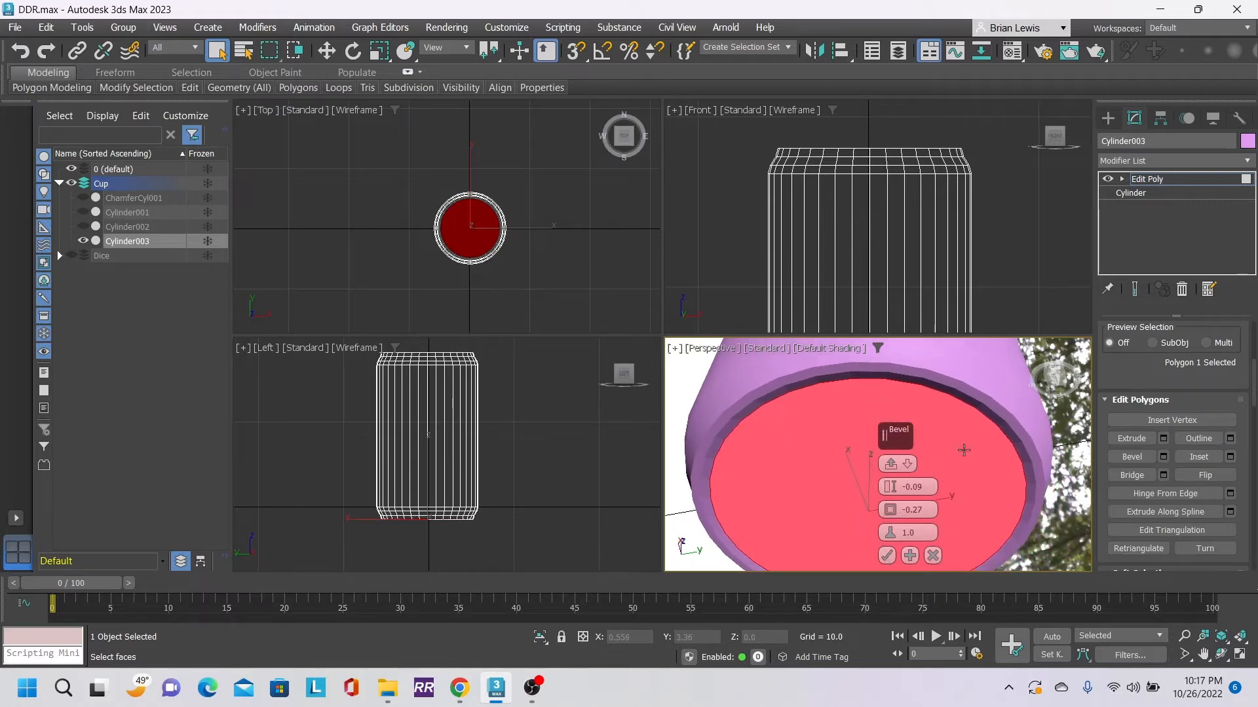
{"action": "left_click", "coordinate": [909, 555]}
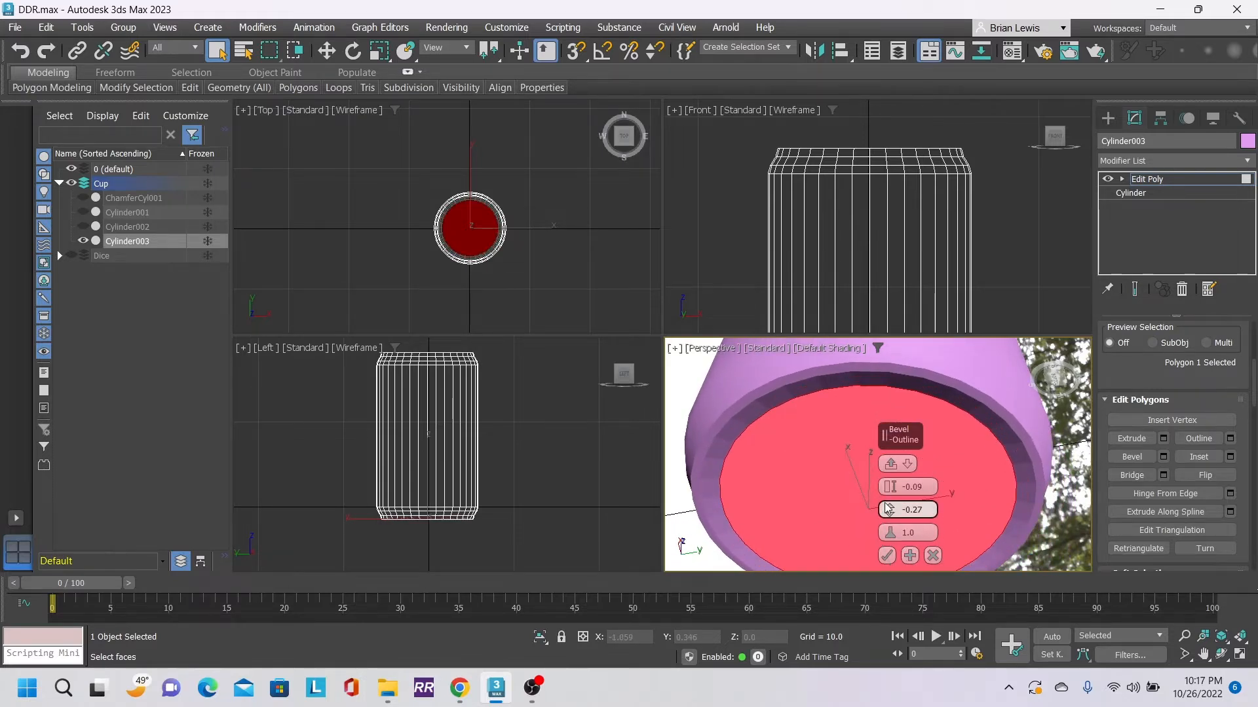
- Set the third bottom bevel's height to -0.345 with outline -0.27, and apply it while continuing with another bevel
{"action": "left_click_drag", "start_coordinate": [889, 490], "coordinate": [891, 495]}
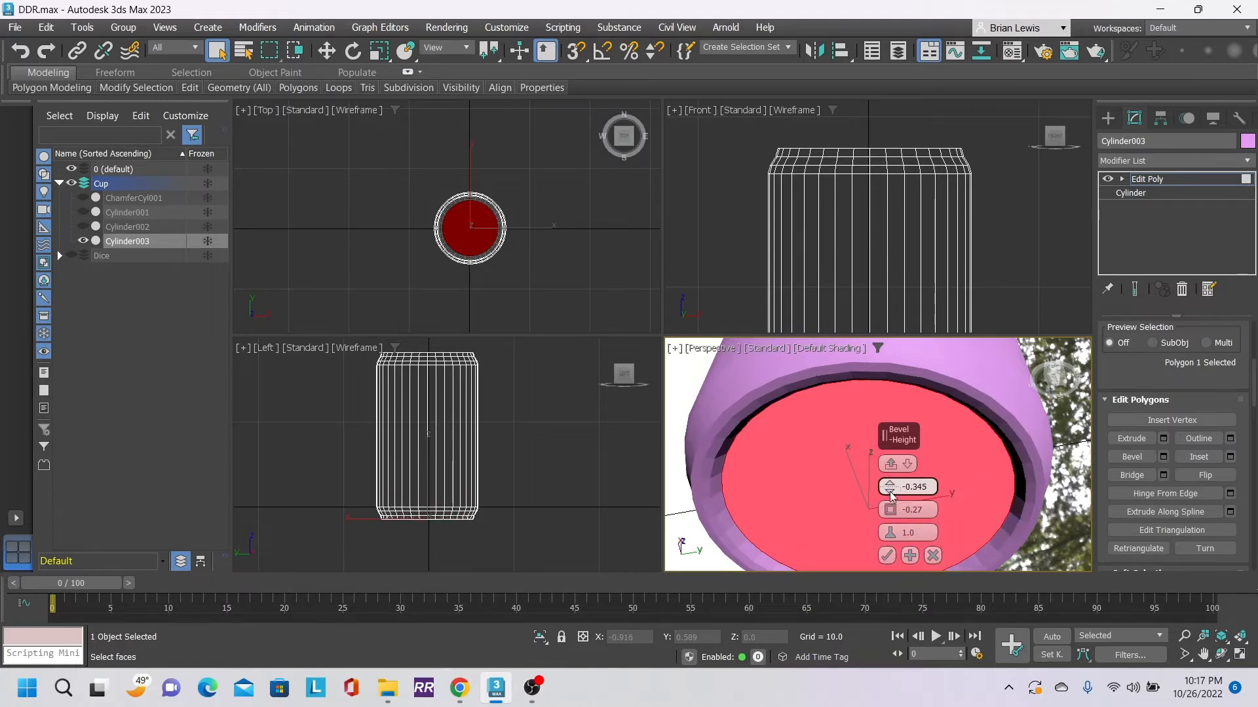
{"action": "scroll", "coordinate": [471, 488], "scroll_direction": "up", "scroll_amount": 3}
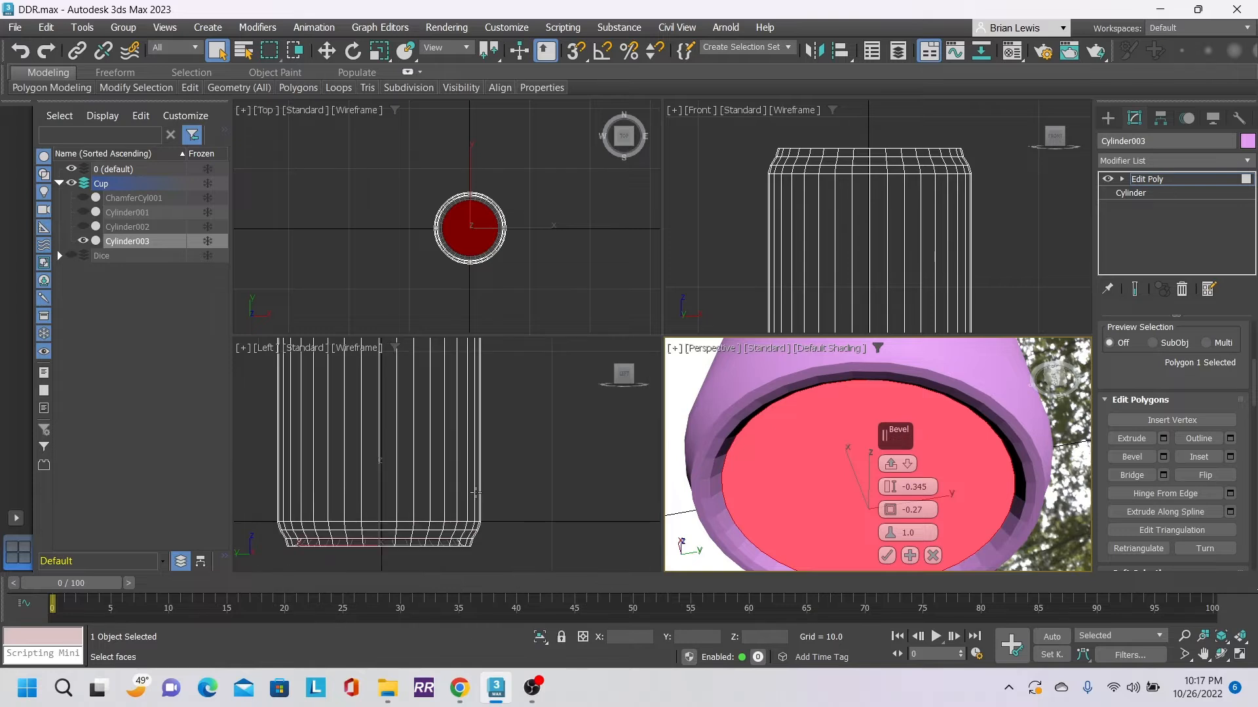
{"action": "middle_click_drag", "start_coordinate": [476, 521], "coordinate": [524, 471]}
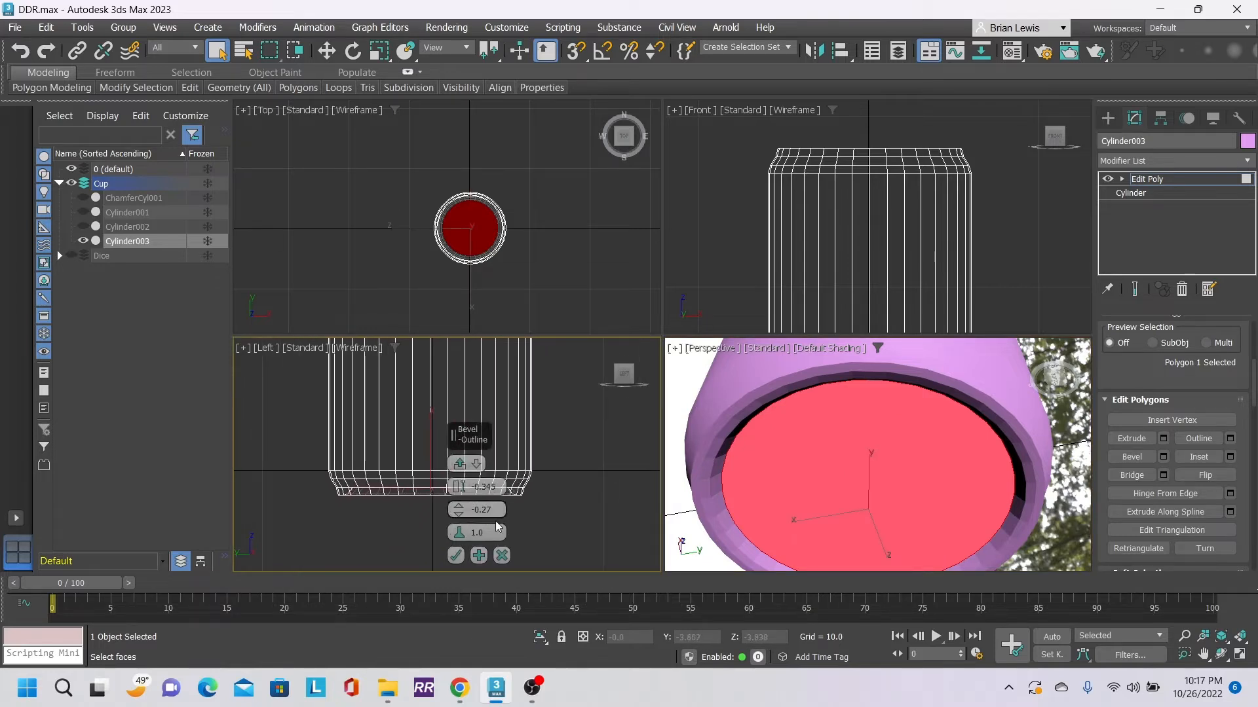
{"action": "left_click", "coordinate": [479, 555]}
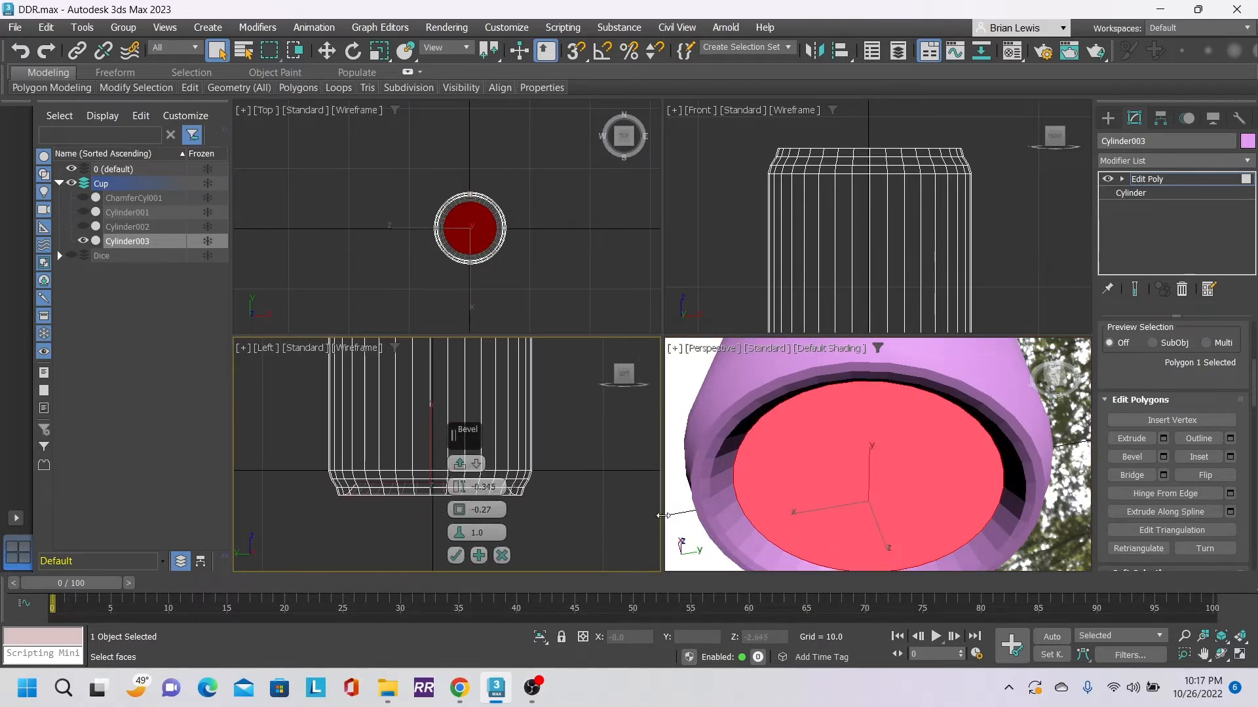
- Set the fourth bottom bevel's height to -0.445 to deepen the recess
{"action": "left_click", "coordinate": [460, 494]}
{"action": "left_click", "coordinate": [460, 494]}
{"action": "left_click", "coordinate": [460, 494]}
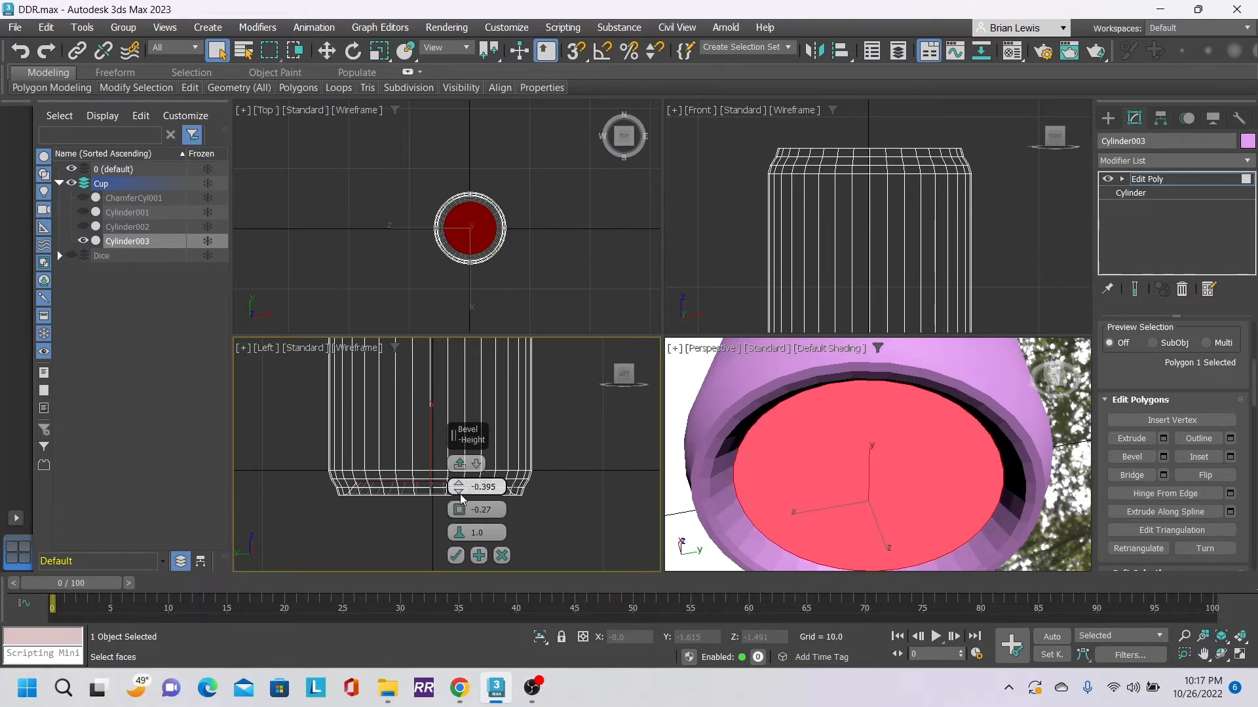
{"action": "left_click", "coordinate": [460, 494]}
{"action": "left_click", "coordinate": [459, 494]}
{"action": "left_click", "coordinate": [459, 494]}
{"action": "left_click", "coordinate": [460, 494]}
{"action": "left_click", "coordinate": [460, 494]}
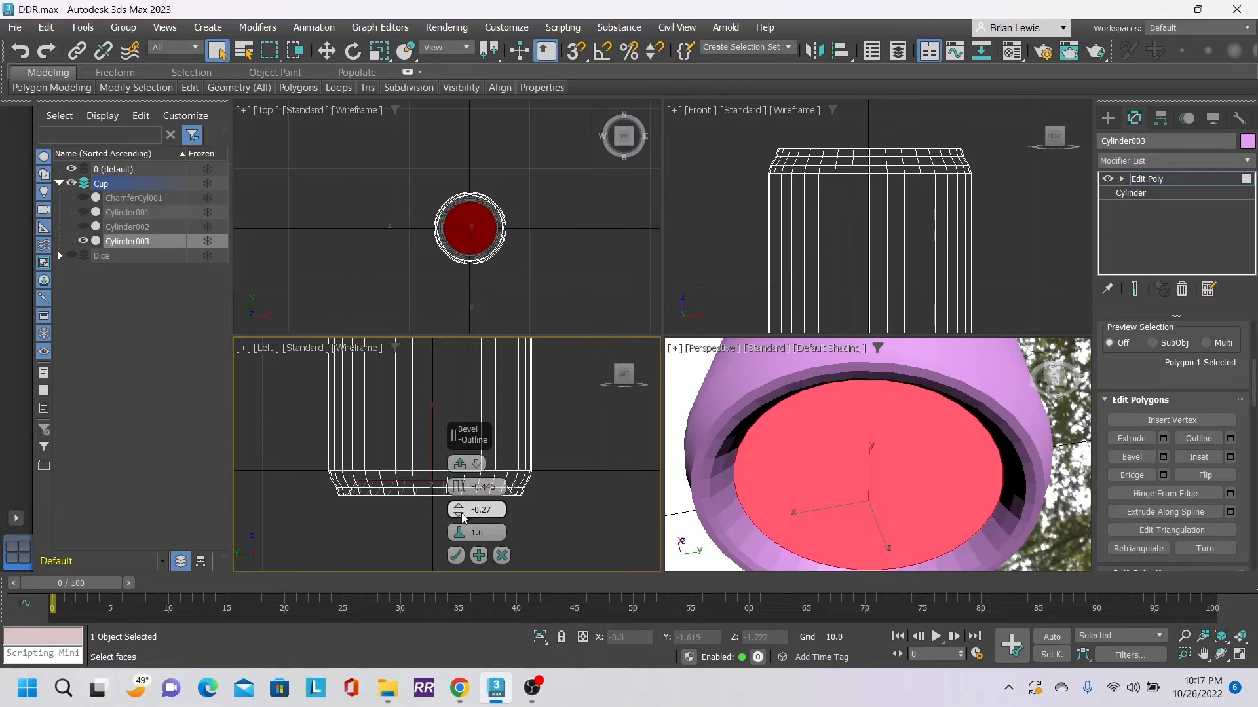
- Set the fourth bottom bevel's outline to -0.5, and apply it while continuing with another bevel
{"action": "left_click", "coordinate": [460, 516]}
{"action": "left_click", "coordinate": [460, 516]}
{"action": "left_click", "coordinate": [460, 516]}
{"action": "left_click", "coordinate": [460, 516]}
{"action": "left_click", "coordinate": [460, 516]}
{"action": "left_click", "coordinate": [460, 516]}
{"action": "left_click", "coordinate": [459, 516]}
{"action": "left_click", "coordinate": [460, 516]}
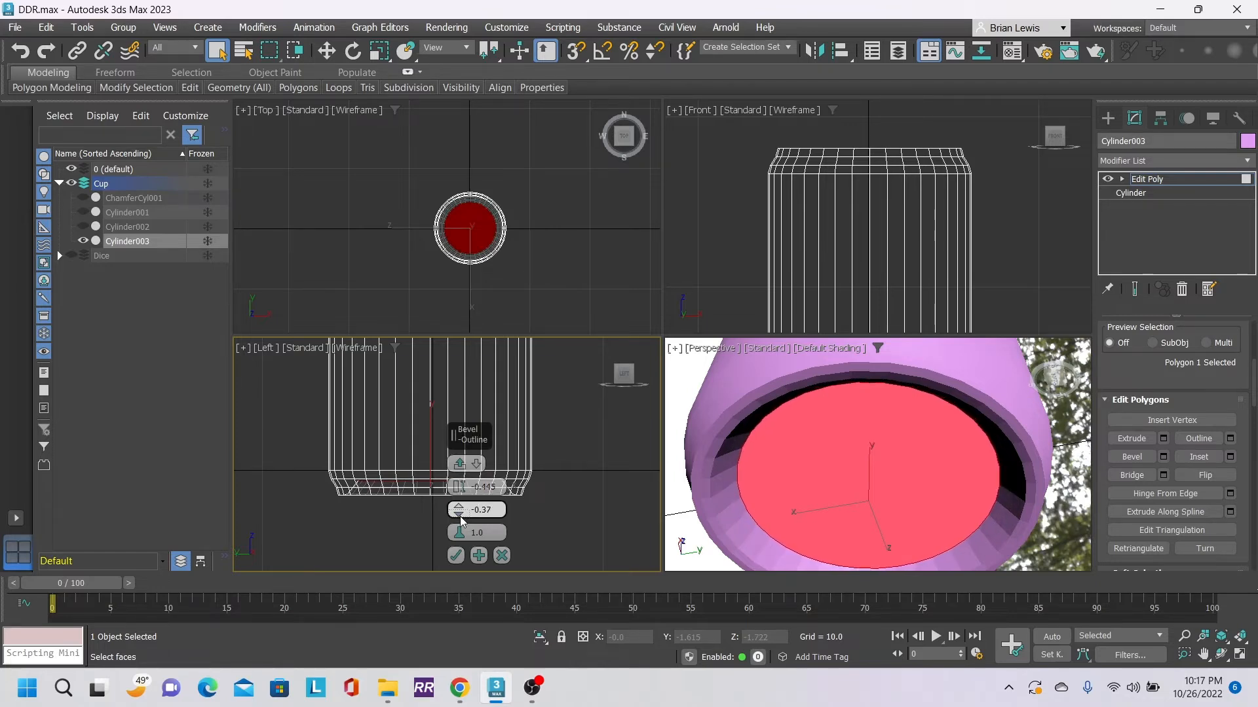
{"action": "left_click", "coordinate": [460, 516]}
{"action": "left_click", "coordinate": [460, 516]}
{"action": "left_click", "coordinate": [460, 516]}
{"action": "left_click", "coordinate": [460, 516]}
{"action": "left_click", "coordinate": [460, 516]}
{"action": "left_click", "coordinate": [459, 516]}
{"action": "left_click", "coordinate": [460, 516]}
{"action": "left_click", "coordinate": [460, 516]}
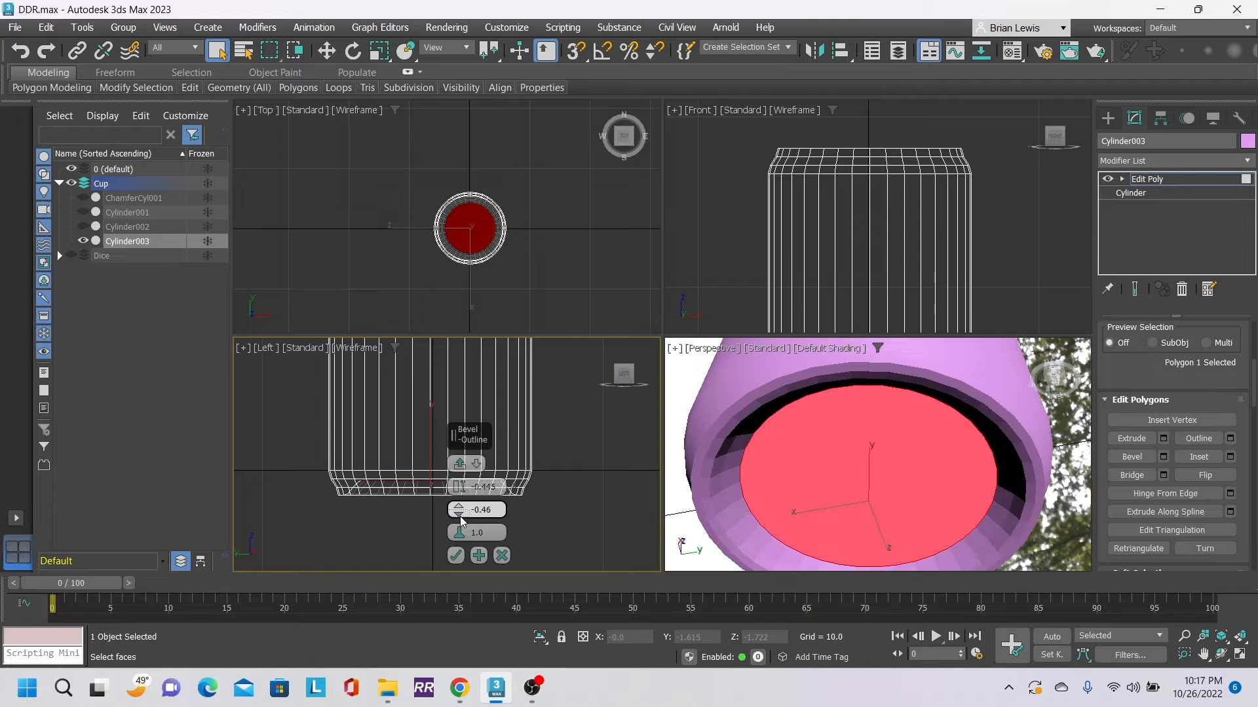
{"action": "left_click", "coordinate": [460, 517]}
{"action": "left_click", "coordinate": [459, 517]}
{"action": "left_click", "coordinate": [460, 516]}
{"action": "left_click", "coordinate": [460, 516]}
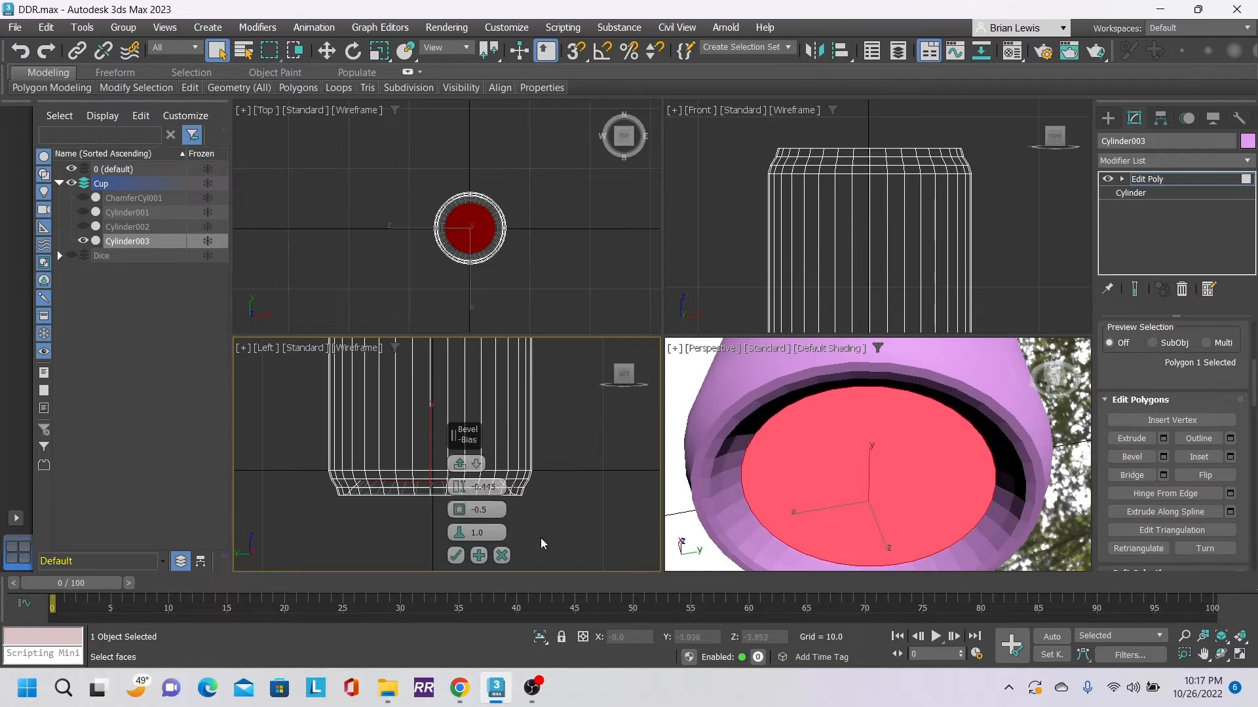
{"action": "left_click", "coordinate": [477, 556]}
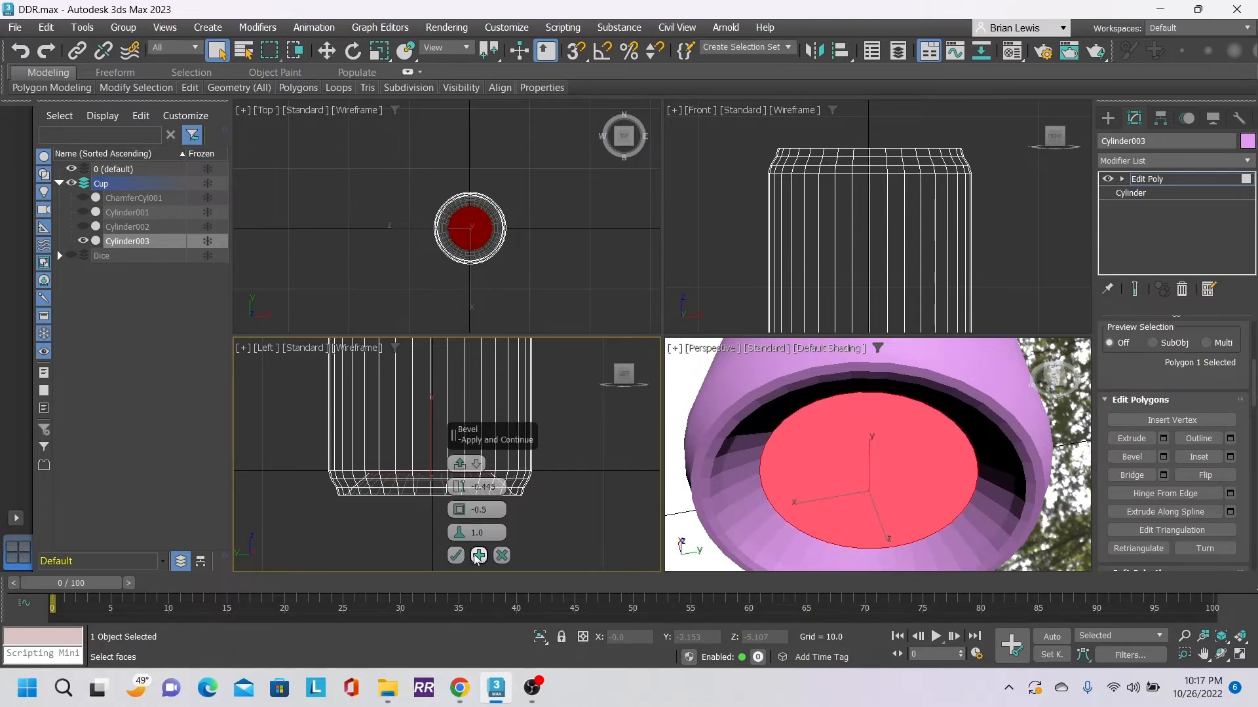
- Set the fifth bottom bevel's outline to -1.428 with height -0.445 and commit it
{"action": "left_click", "coordinate": [457, 515]}
{"action": "left_click", "coordinate": [458, 515]}
{"action": "left_click", "coordinate": [458, 515]}
{"action": "left_click", "coordinate": [458, 515]}
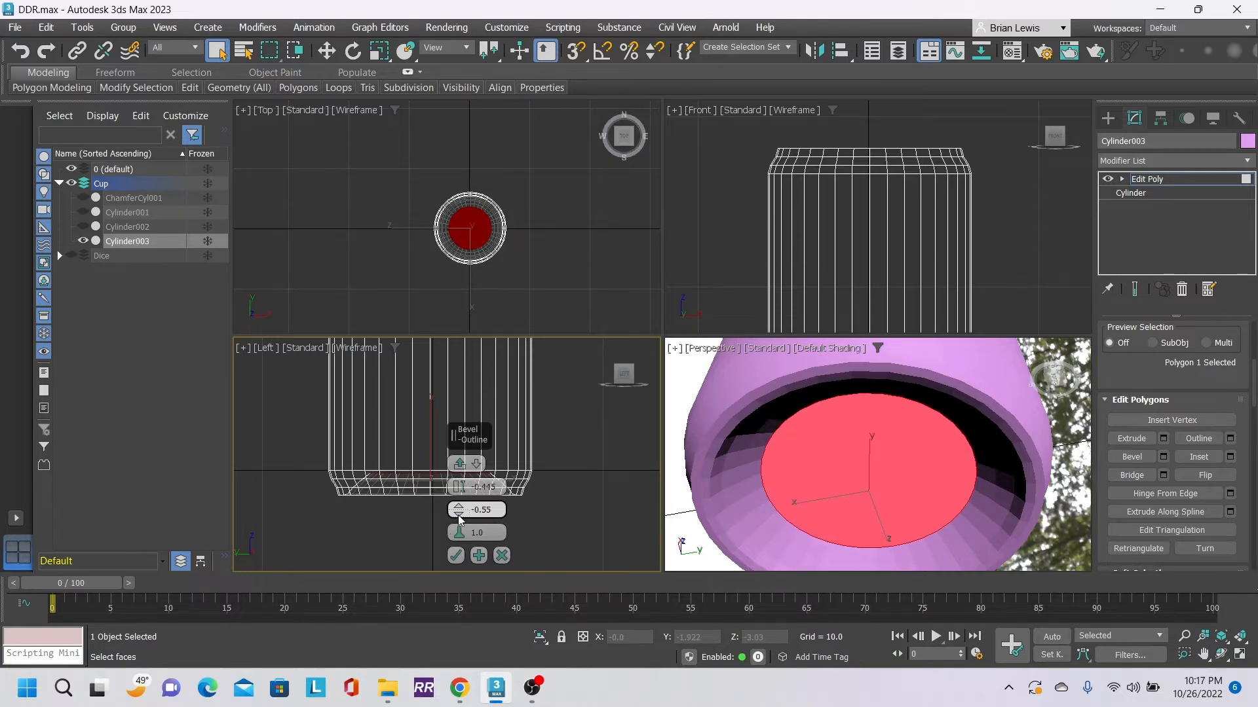
{"action": "left_click", "coordinate": [458, 515]}
{"action": "left_click", "coordinate": [458, 515]}
{"action": "left_click", "coordinate": [458, 515]}
{"action": "left_click", "coordinate": [458, 515]}
{"action": "left_click", "coordinate": [458, 515]}
{"action": "left_click", "coordinate": [457, 515]}
{"action": "left_click_drag", "start_coordinate": [458, 514], "coordinate": [465, 528]}
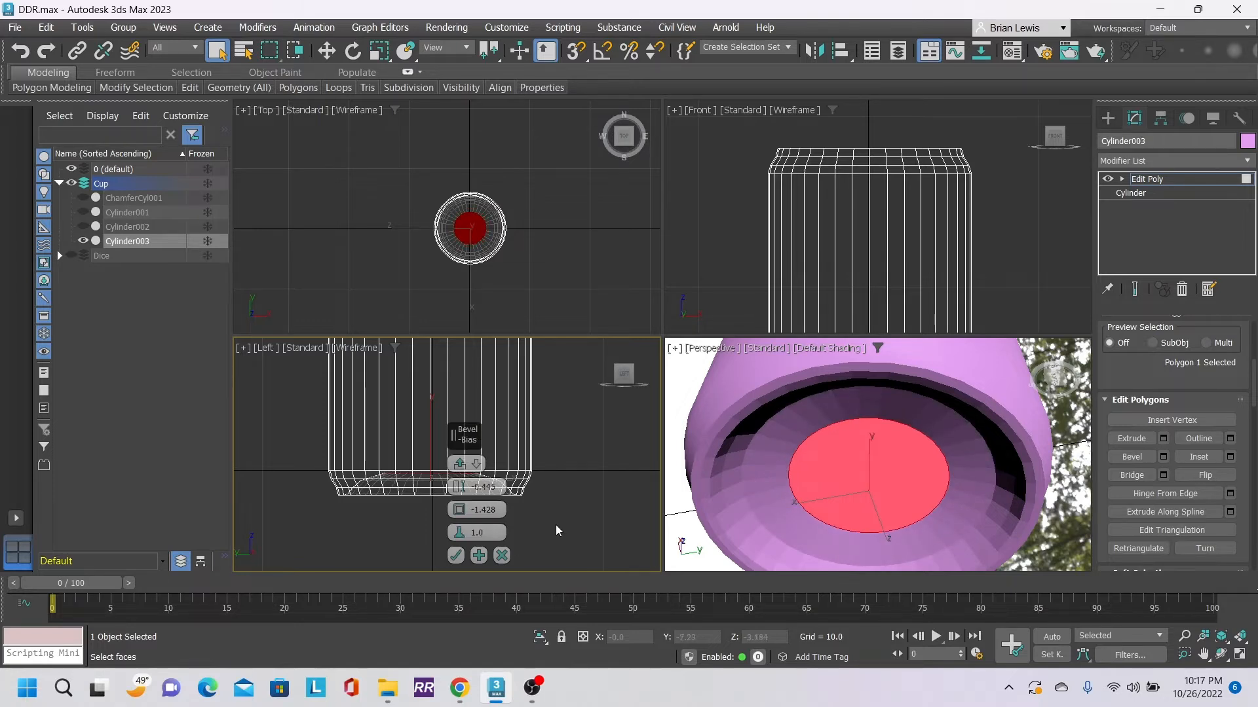
{"action": "left_click", "coordinate": [457, 555]}
- Clear the selection, then select the polygons around the can's lower end together with the recess and its flat center face
{"action": "middle_click_drag", "start_coordinate": [570, 527], "coordinate": [538, 488]}
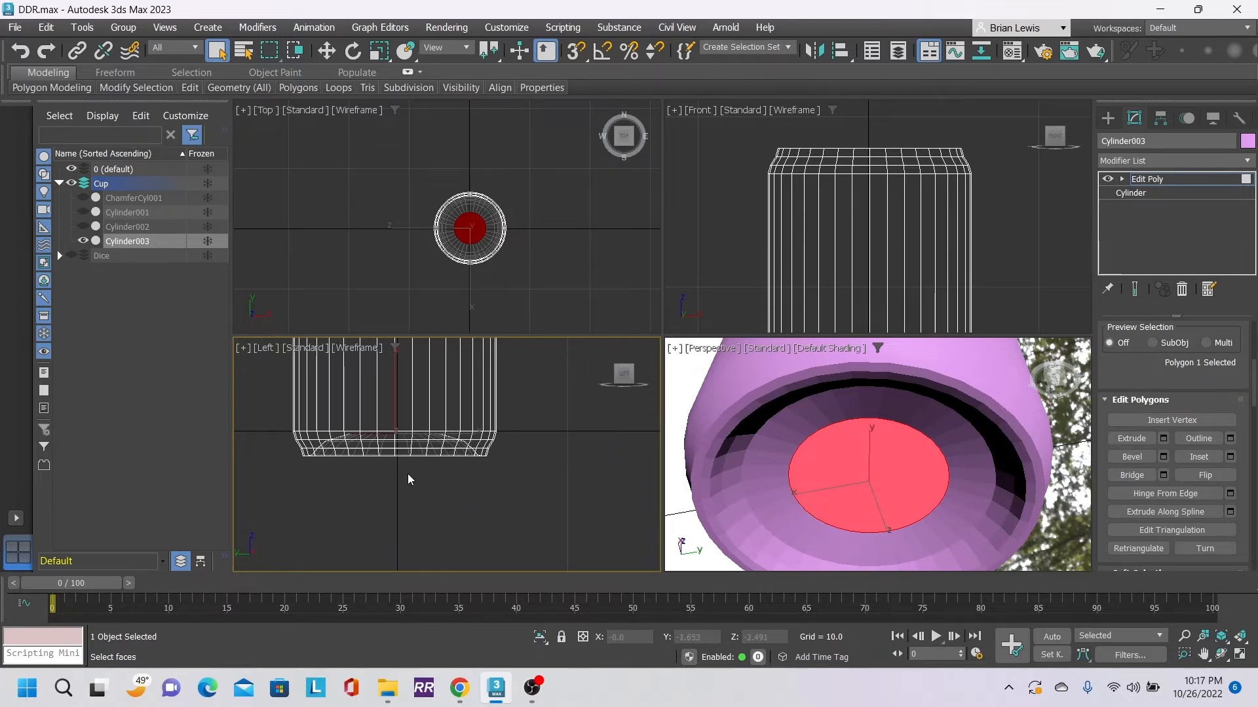
{"action": "left_click", "coordinate": [272, 498]}
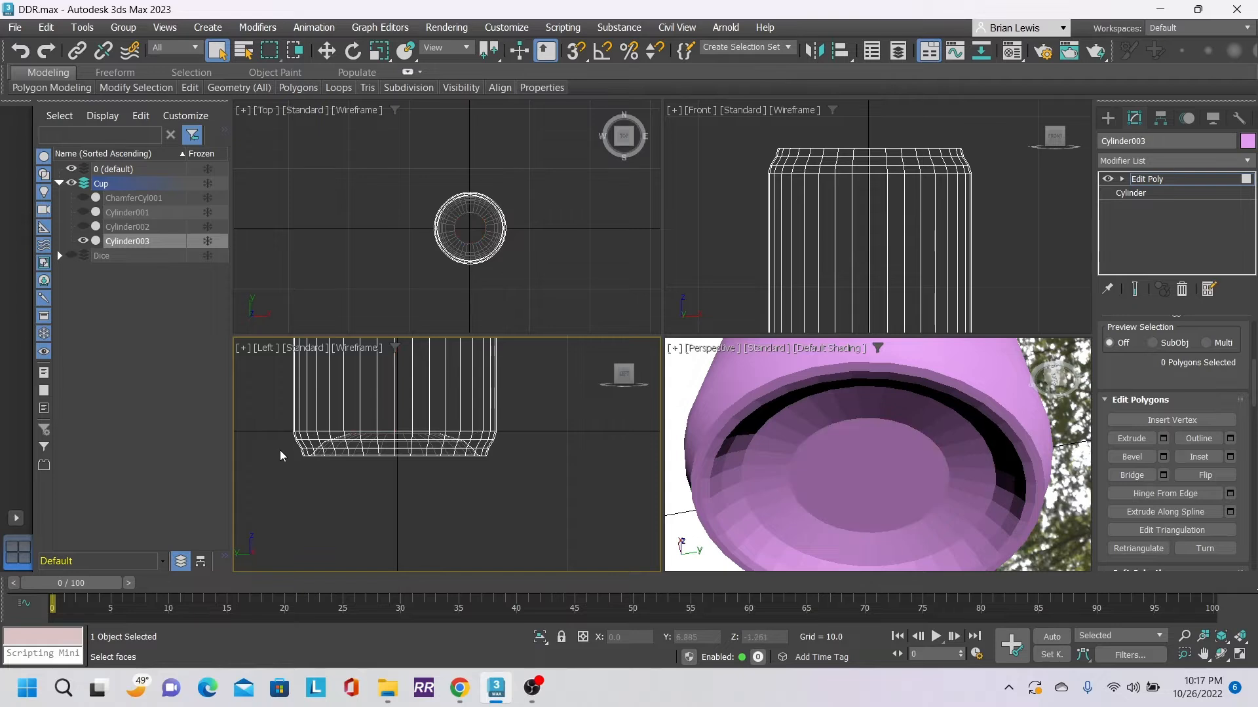
{"action": "left_click_drag", "start_coordinate": [281, 438], "coordinate": [530, 450]}
{"action": "left_click", "coordinate": [885, 468], "text": "ctrl"}
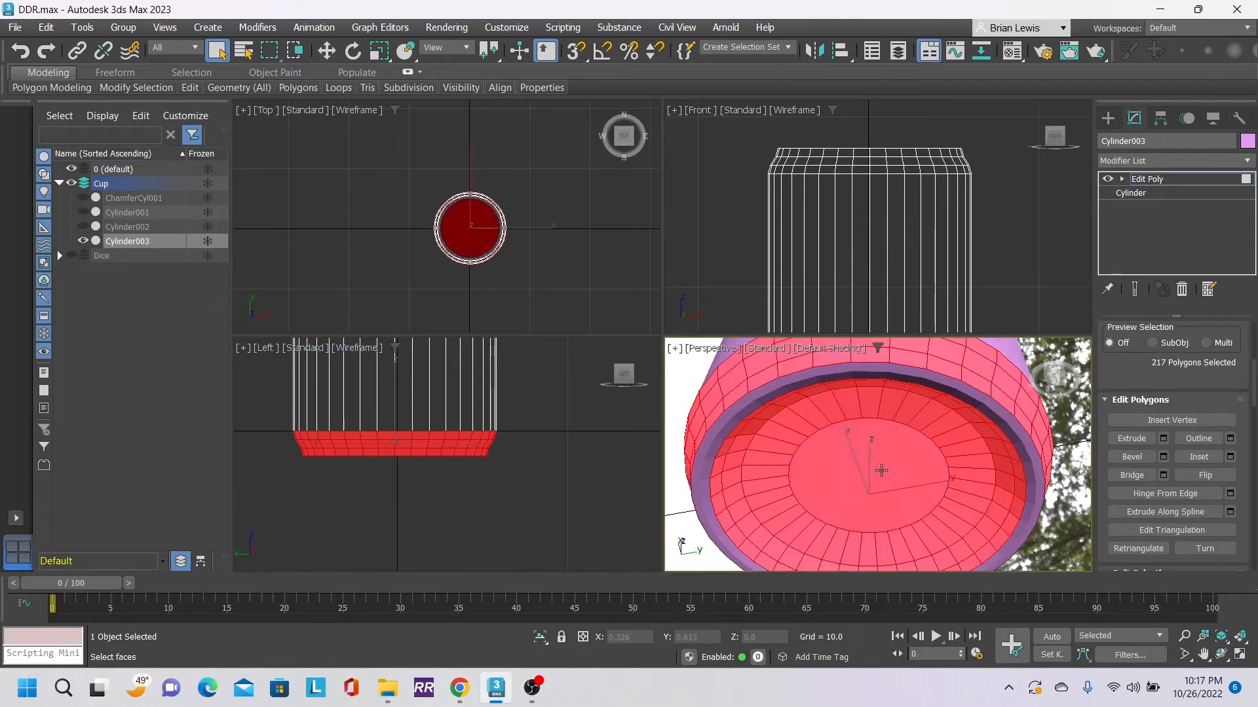
- Turn on occluded culling and deselect the outer bevel polygons all around the can's base, keeping only the recess polygons selected
{"action": "left_click", "coordinate": [1068, 373]}
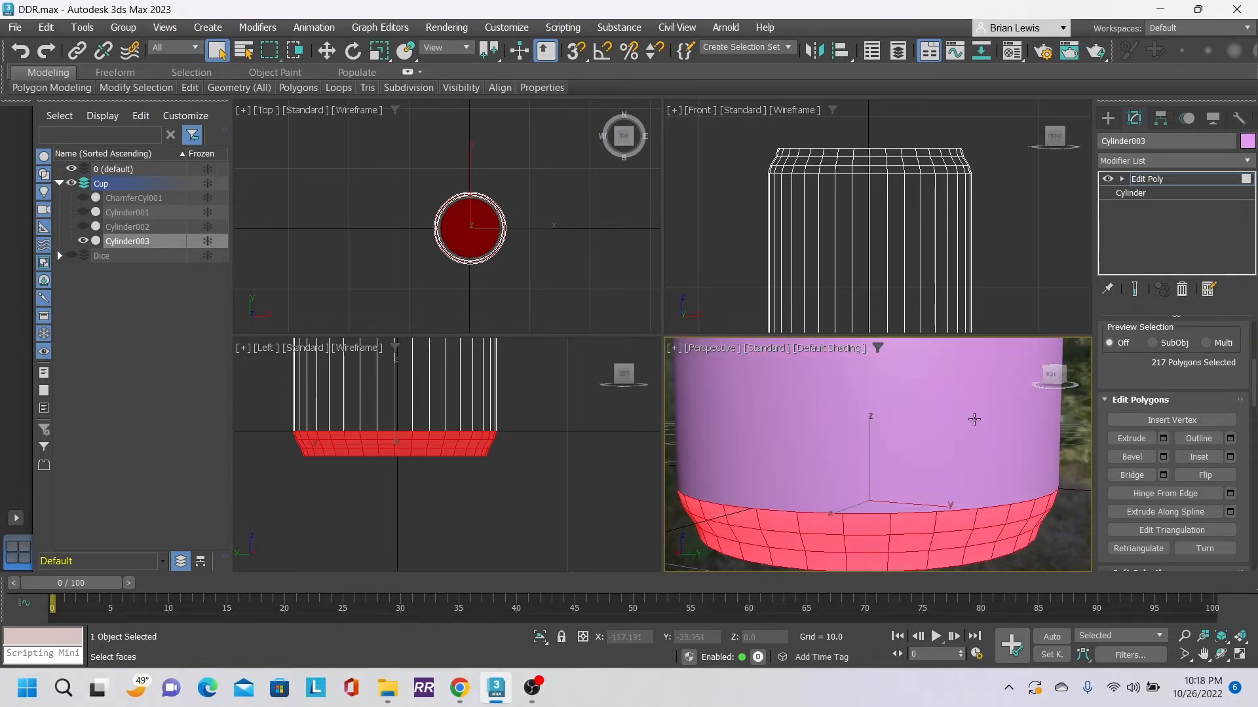
{"action": "scroll", "coordinate": [1221, 414], "scroll_direction": "up", "scroll_amount": 5}
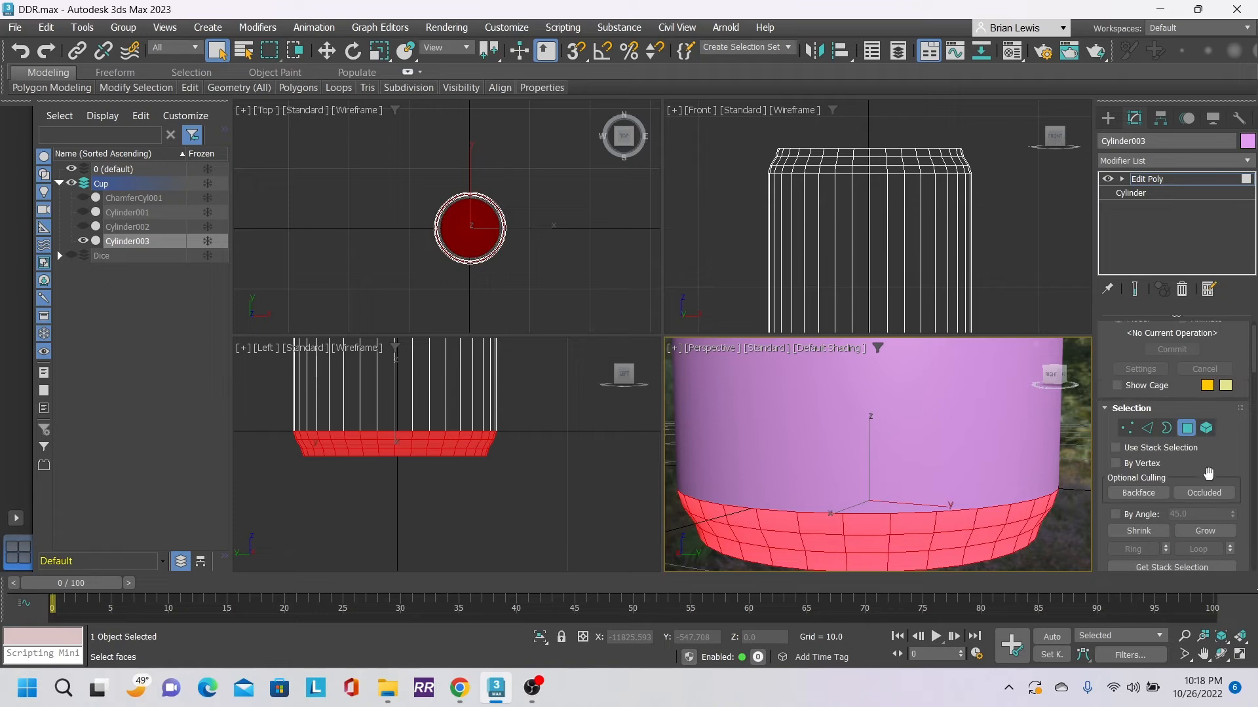
{"action": "left_click", "coordinate": [1205, 492]}
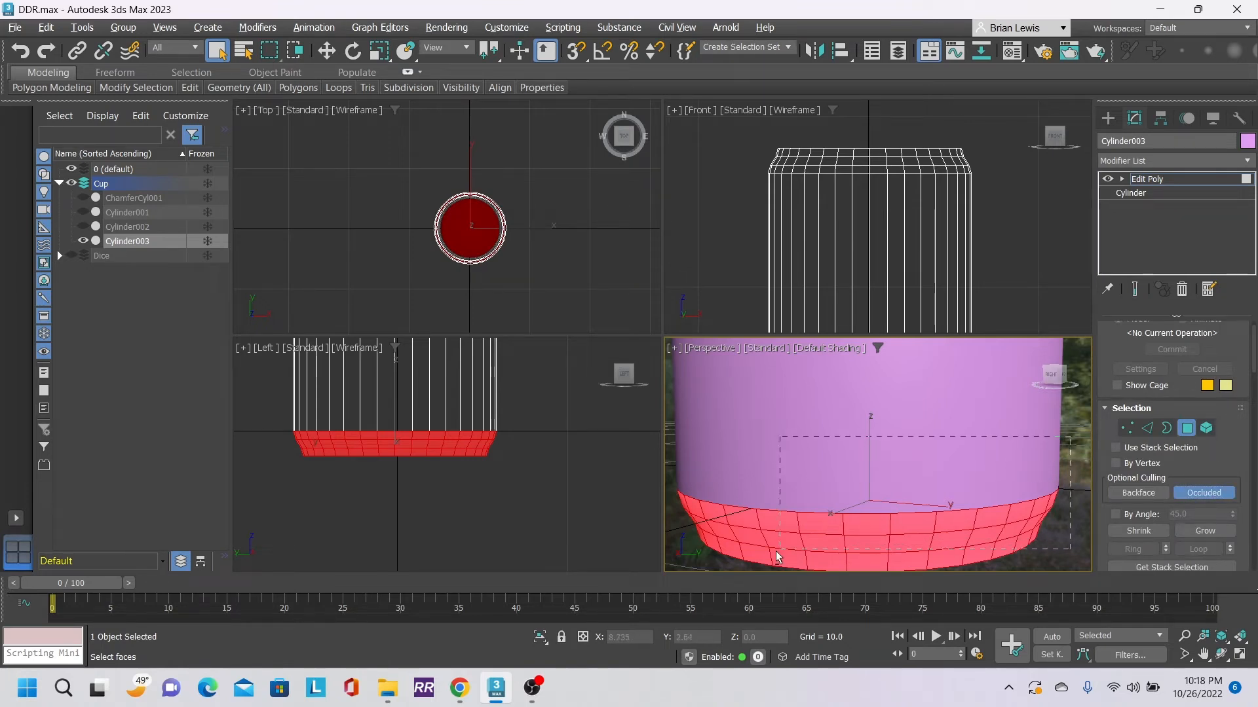
{"action": "left_click_drag", "start_coordinate": [641, 586], "coordinate": [641, 587], "text": "alt"}
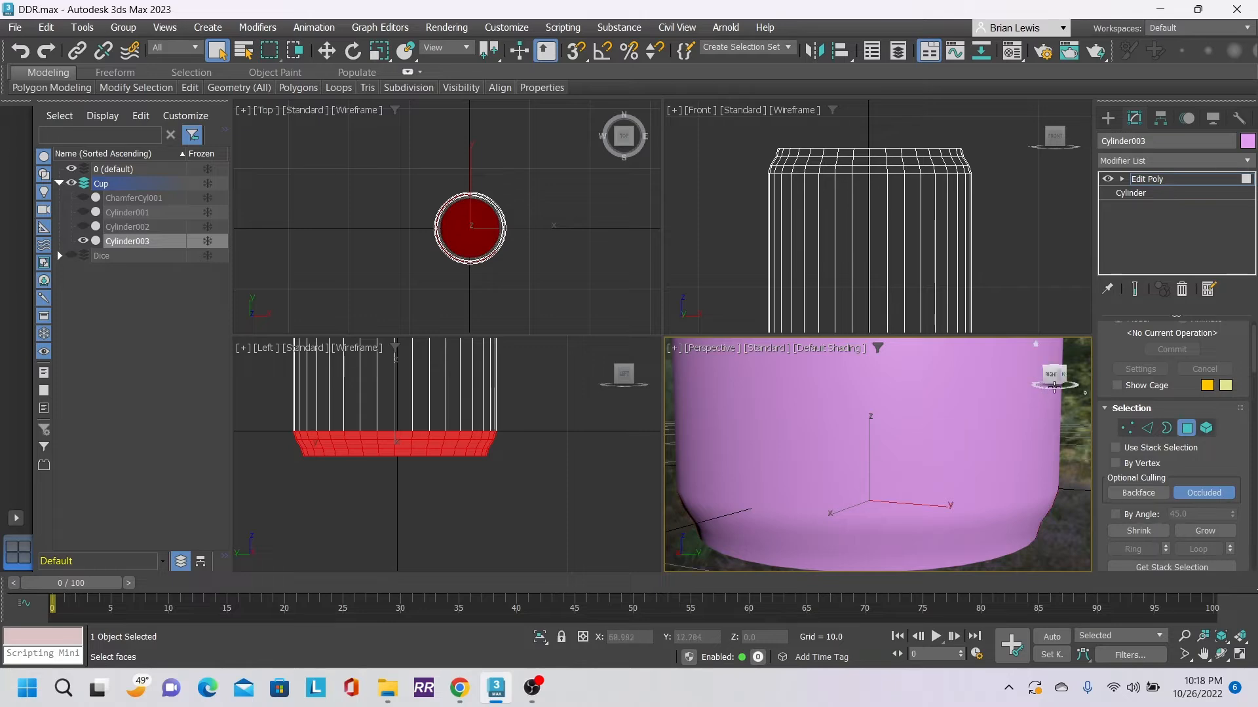
{"action": "mouse_move", "coordinate": [1056, 379]}
{"action": "left_mouse_down"}
{"action": "mouse_move", "coordinate": [1022, 395]}
{"action": "mouse_move", "coordinate": [1058, 383]}
{"action": "left_mouse_up"}
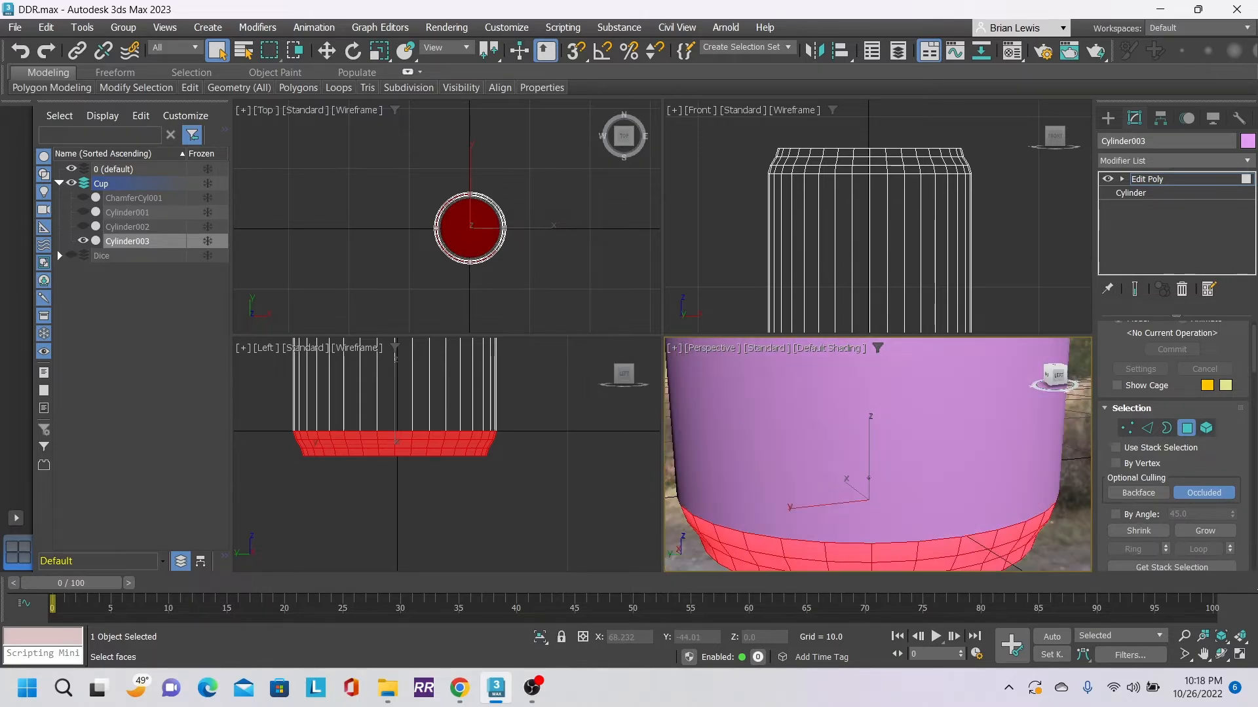
{"action": "scroll", "coordinate": [1028, 420], "scroll_direction": "down", "scroll_amount": 2}
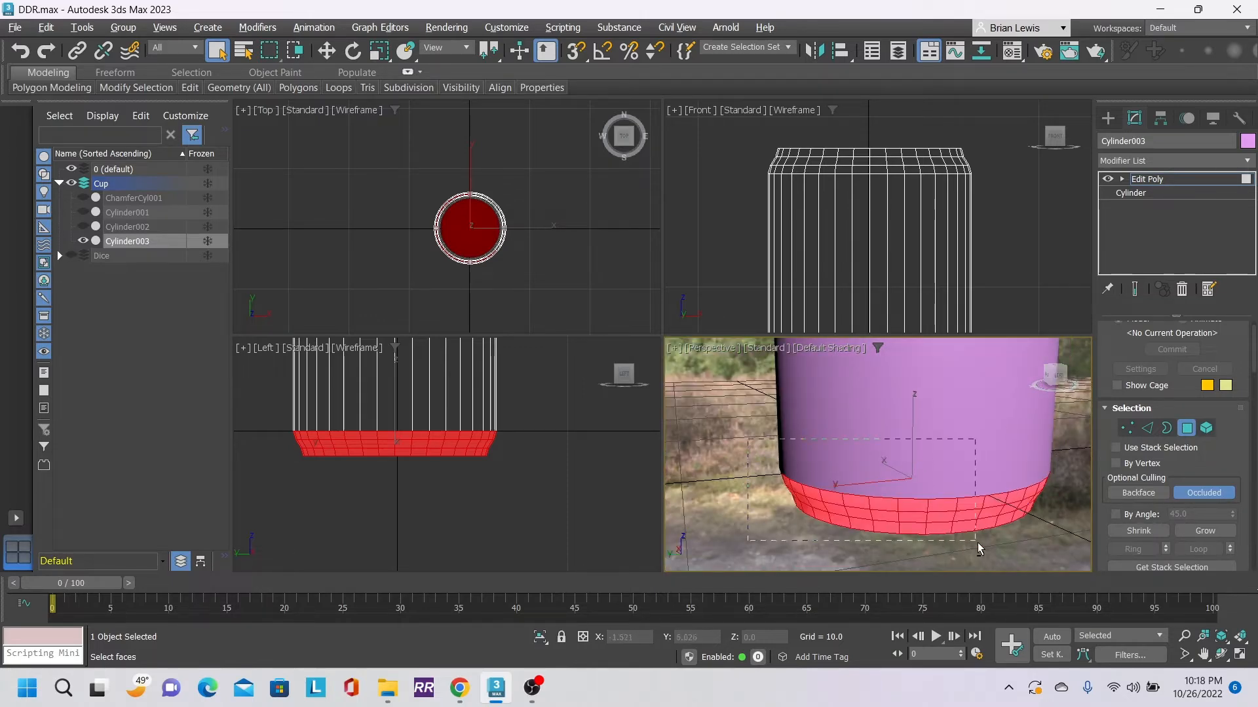
{"action": "left_click_drag", "start_coordinate": [977, 542], "coordinate": [1074, 552], "text": "alt"}
{"action": "left_click_drag", "start_coordinate": [1054, 376], "coordinate": [1015, 385]}
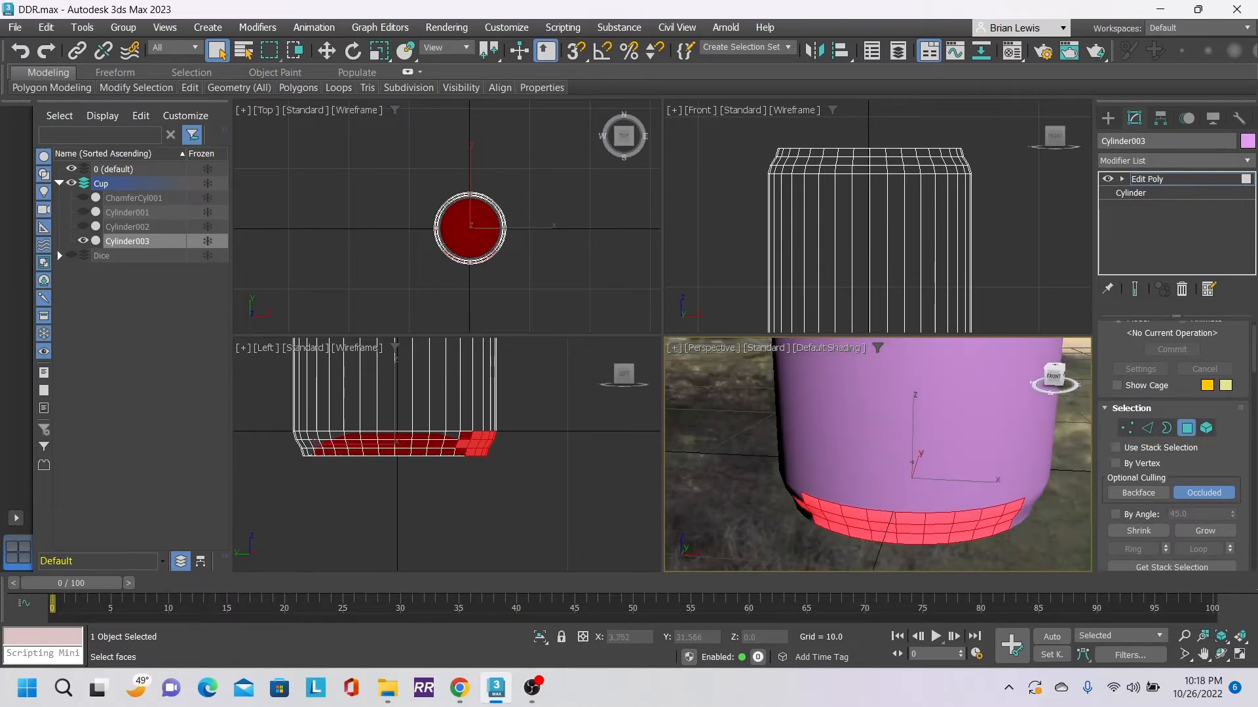
{"action": "left_click_drag", "start_coordinate": [744, 431], "coordinate": [1049, 557], "text": "alt"}
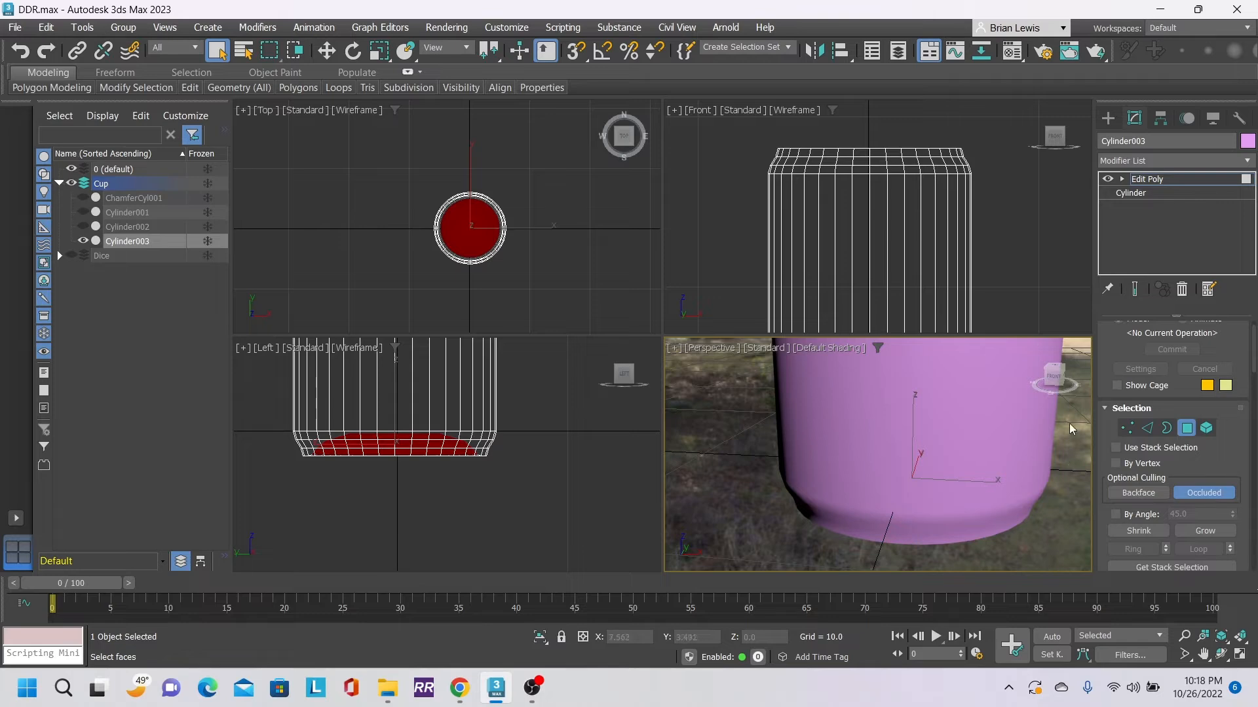
{"action": "left_click_drag", "start_coordinate": [1059, 378], "coordinate": [1056, 316]}
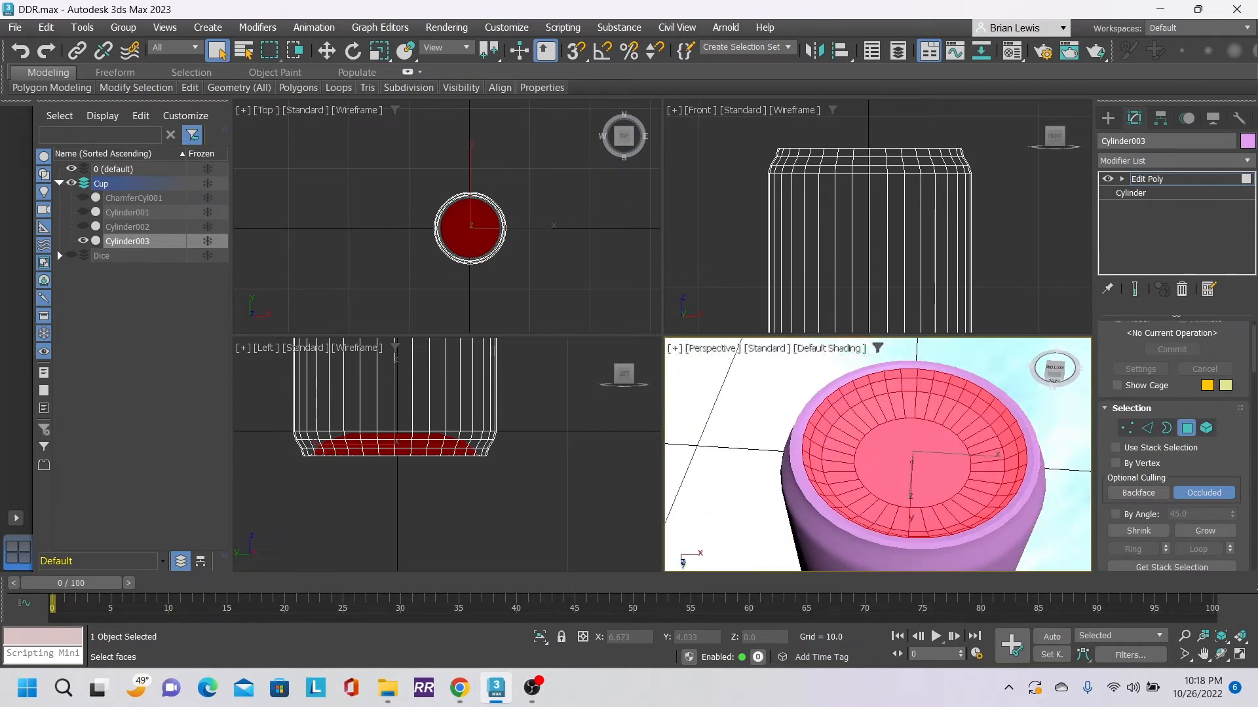
{"action": "scroll", "coordinate": [337, 464], "scroll_direction": "up", "scroll_amount": 3}
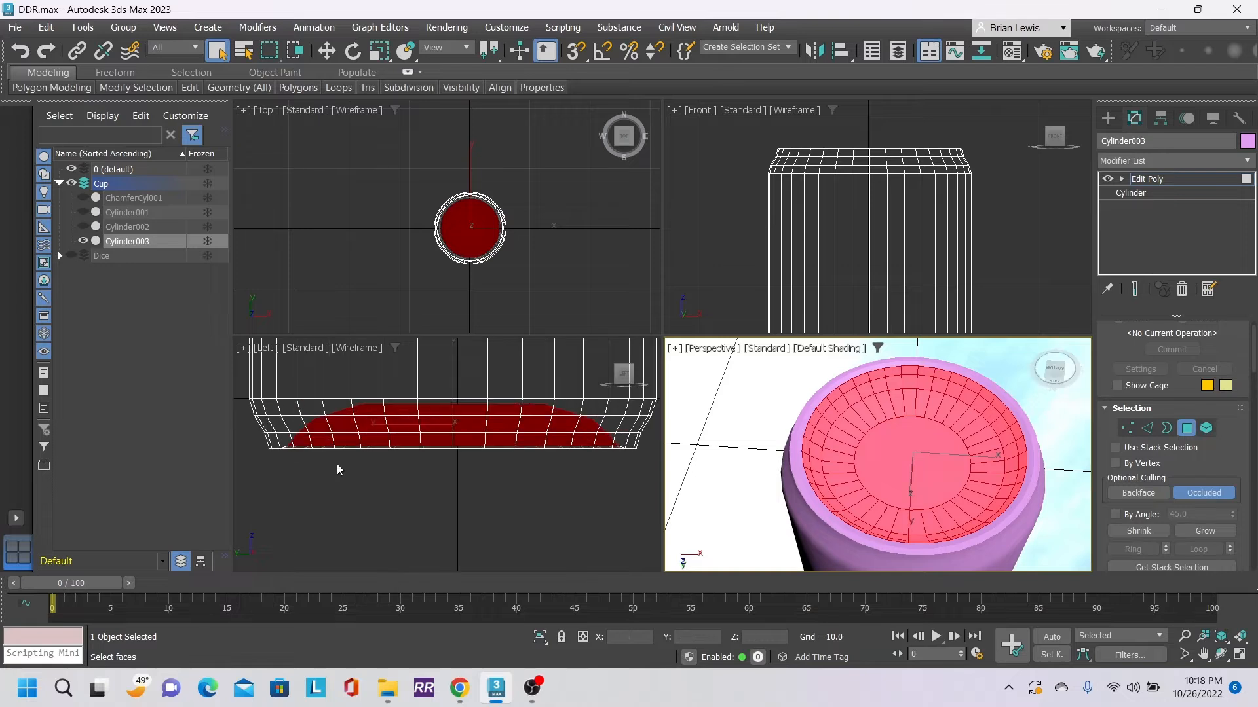
{"action": "scroll", "coordinate": [392, 451], "scroll_direction": "up", "scroll_amount": 2}
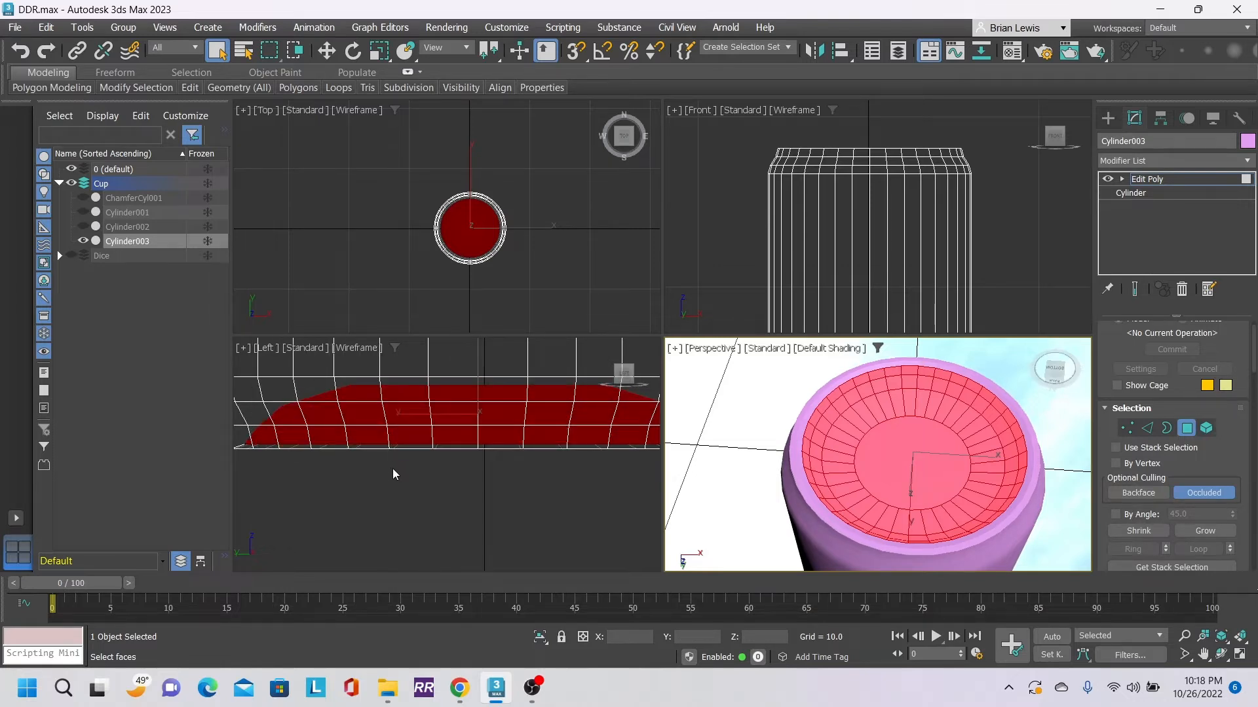
{"action": "scroll", "coordinate": [393, 470], "scroll_direction": "down", "scroll_amount": 2}
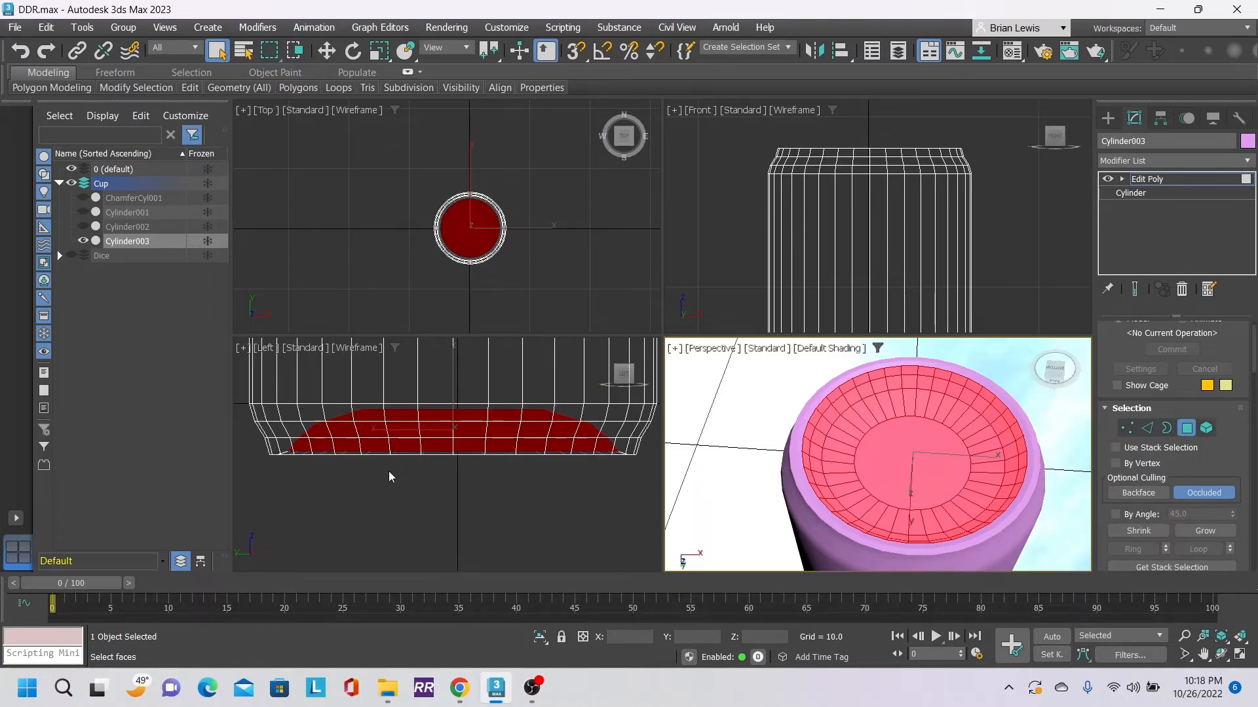
- Extend the recess selection to include the outer bevel band and rim polygons around the can's lower edge
{"action": "left_click_drag", "start_coordinate": [258, 474], "coordinate": [492, 460]}
{"action": "left_click_drag", "start_coordinate": [638, 453], "coordinate": [642, 453]}
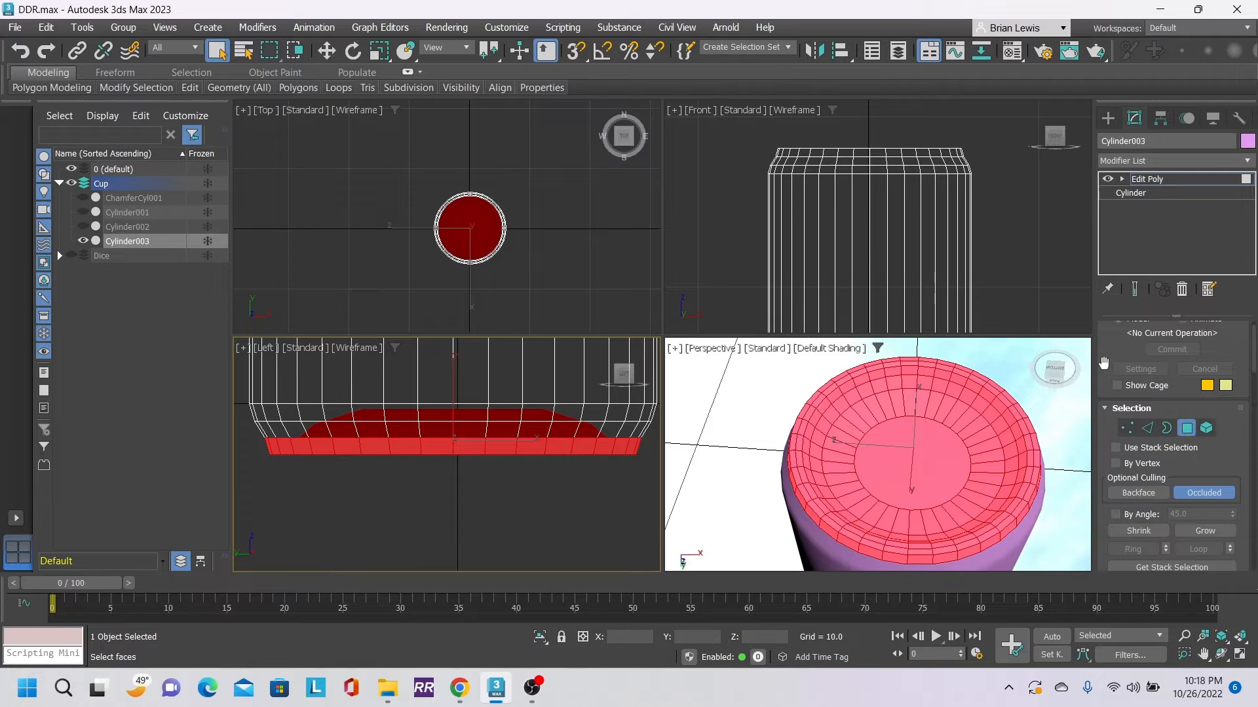
{"action": "left_click", "coordinate": [1065, 373]}
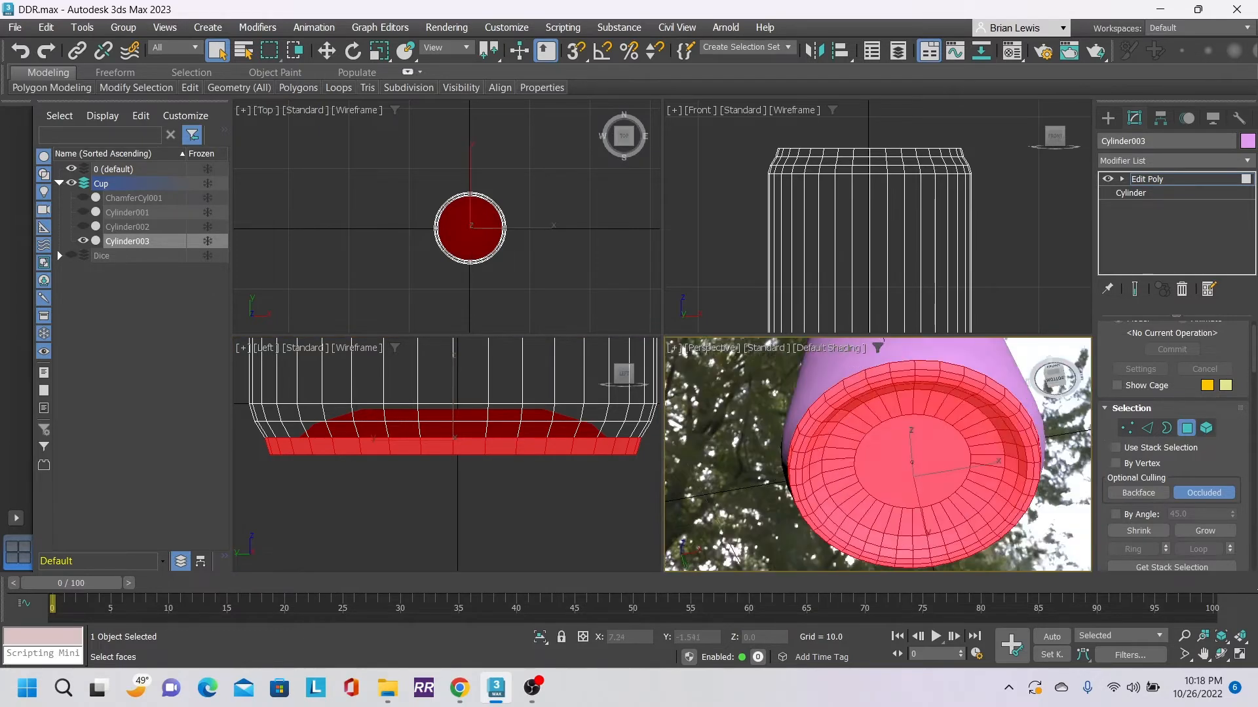
{"action": "left_click_drag", "start_coordinate": [1064, 373], "coordinate": [1036, 378]}
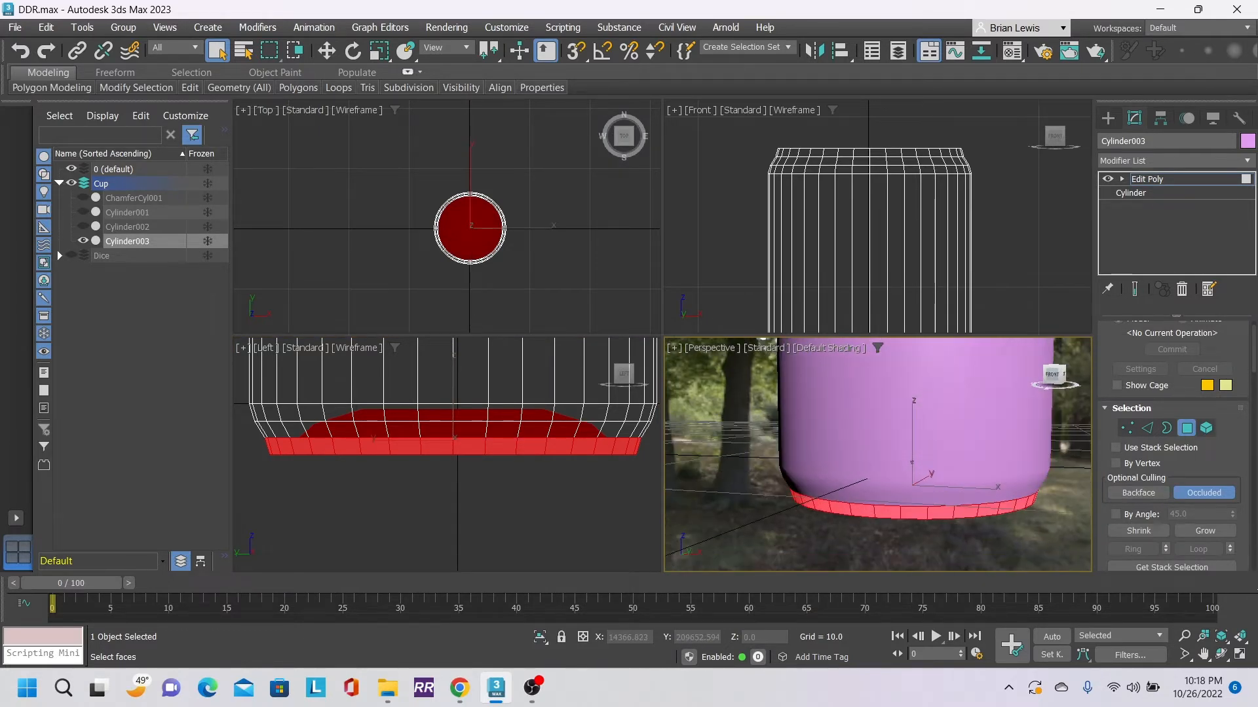
{"action": "left_click_drag", "start_coordinate": [937, 528], "coordinate": [1088, 568]}
{"action": "key", "text": "super"}
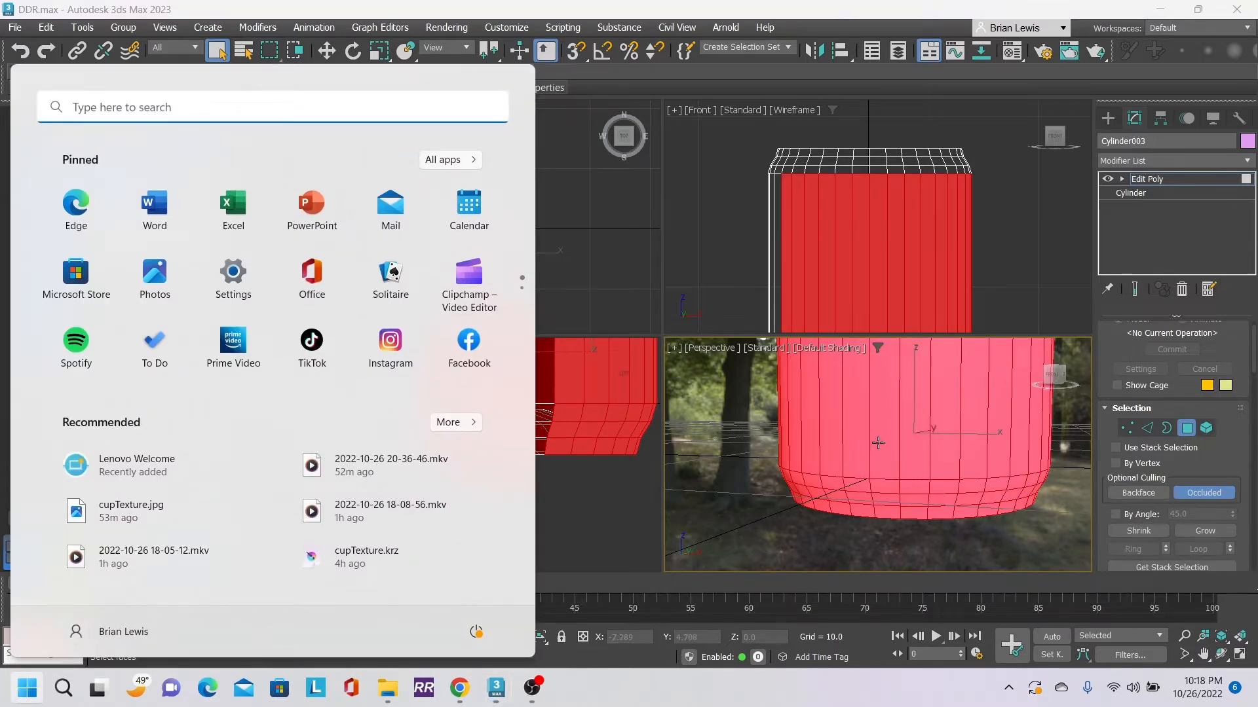
{"action": "left_click", "coordinate": [715, 469]}
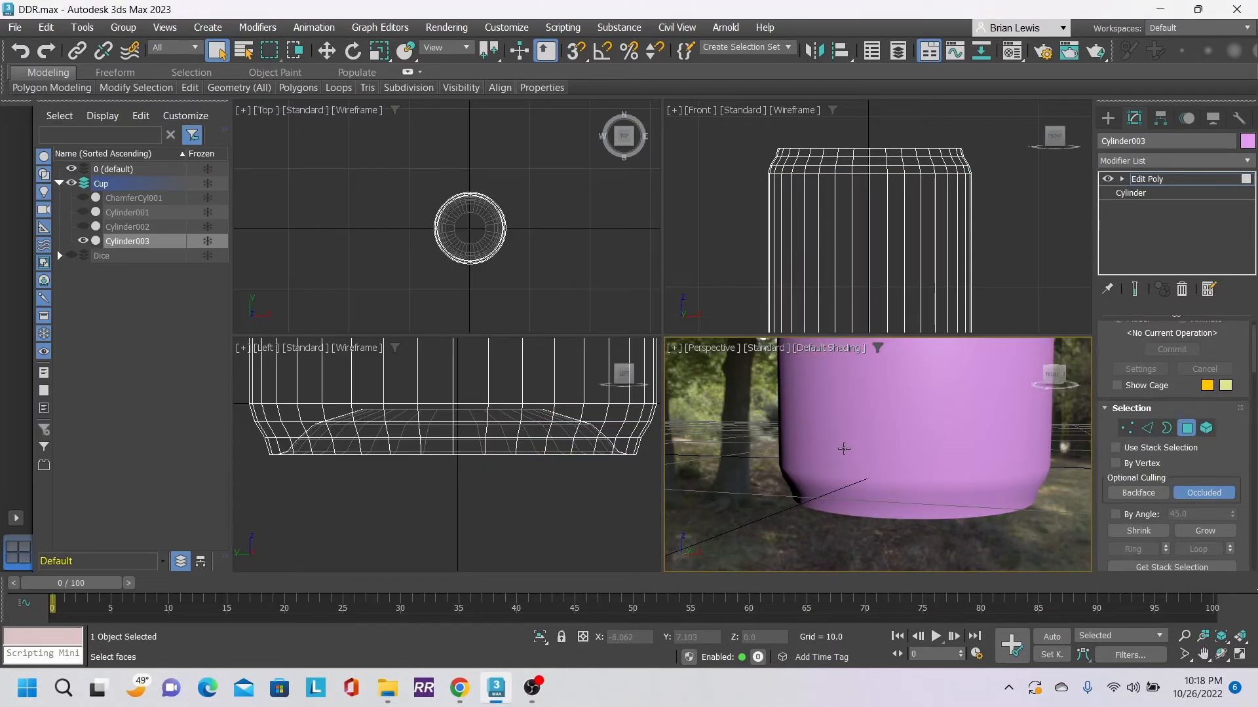
{"action": "key", "text": "ctrl+z"}
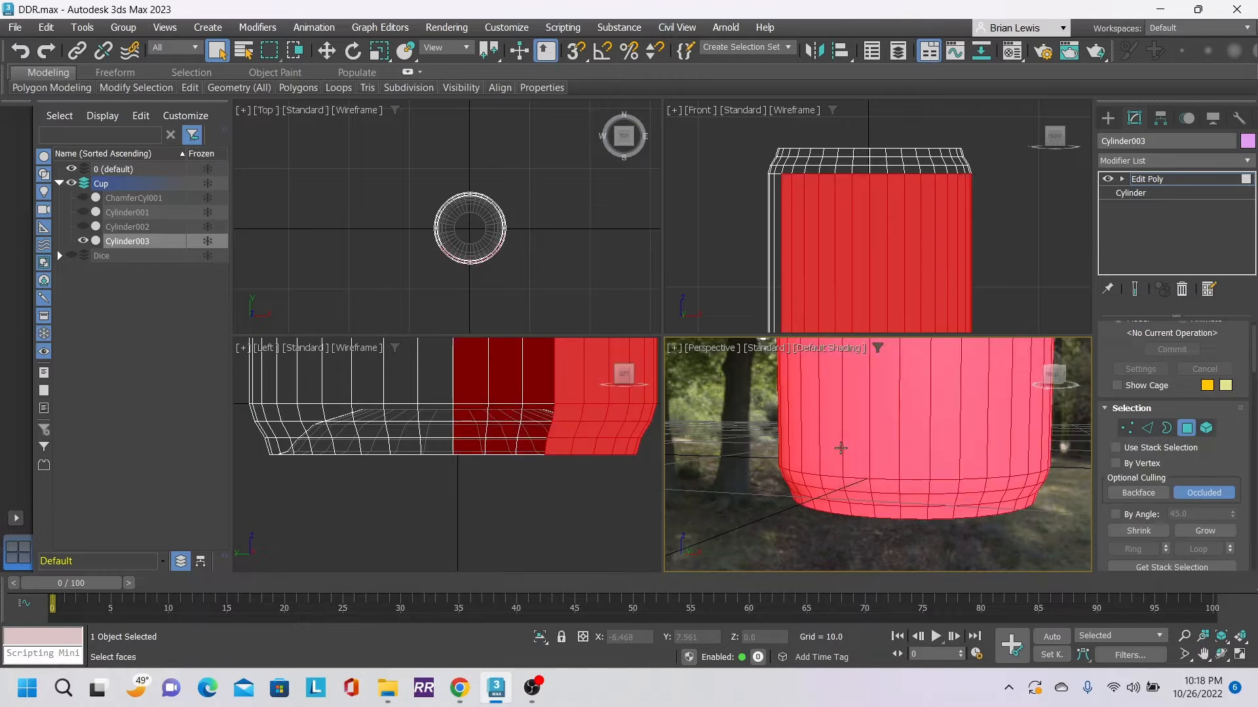
{"action": "key", "text": "ctrl+z"}
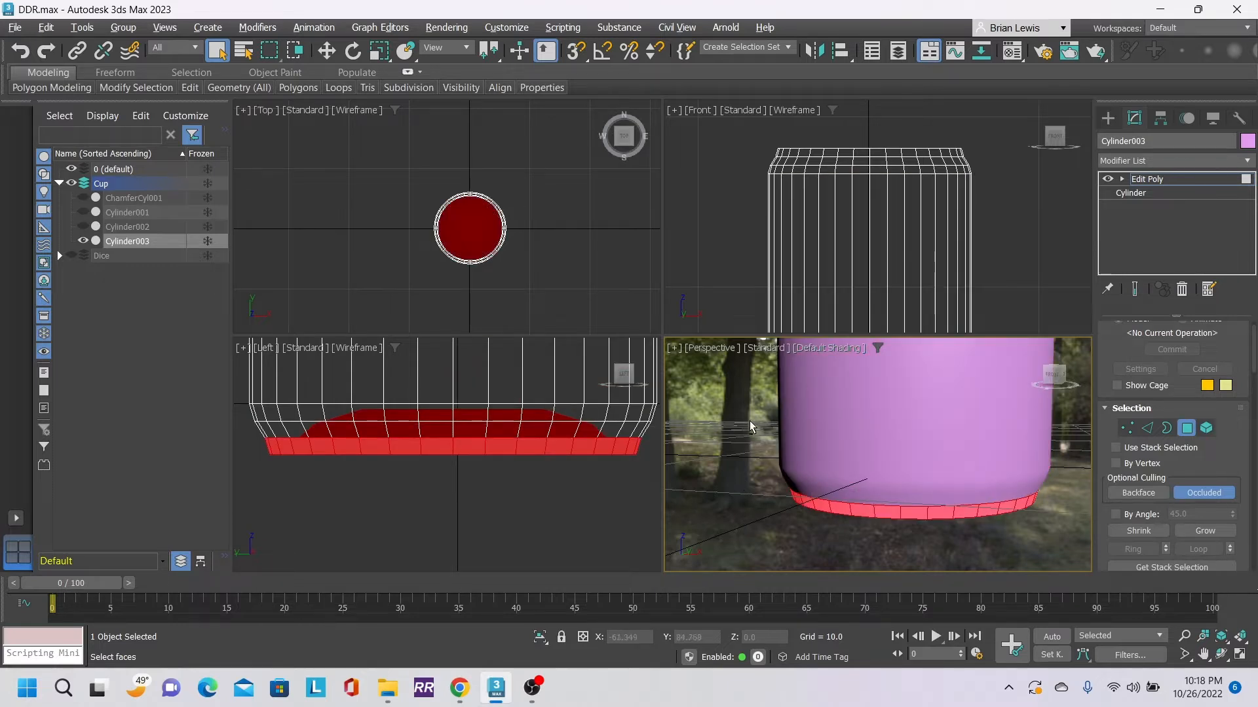
- Deselect the outer side band of polygons all around the can's lower edge, keeping the bottom rim and recess selected
{"action": "left_click_drag", "start_coordinate": [748, 421], "coordinate": [1055, 528], "text": "alt"}
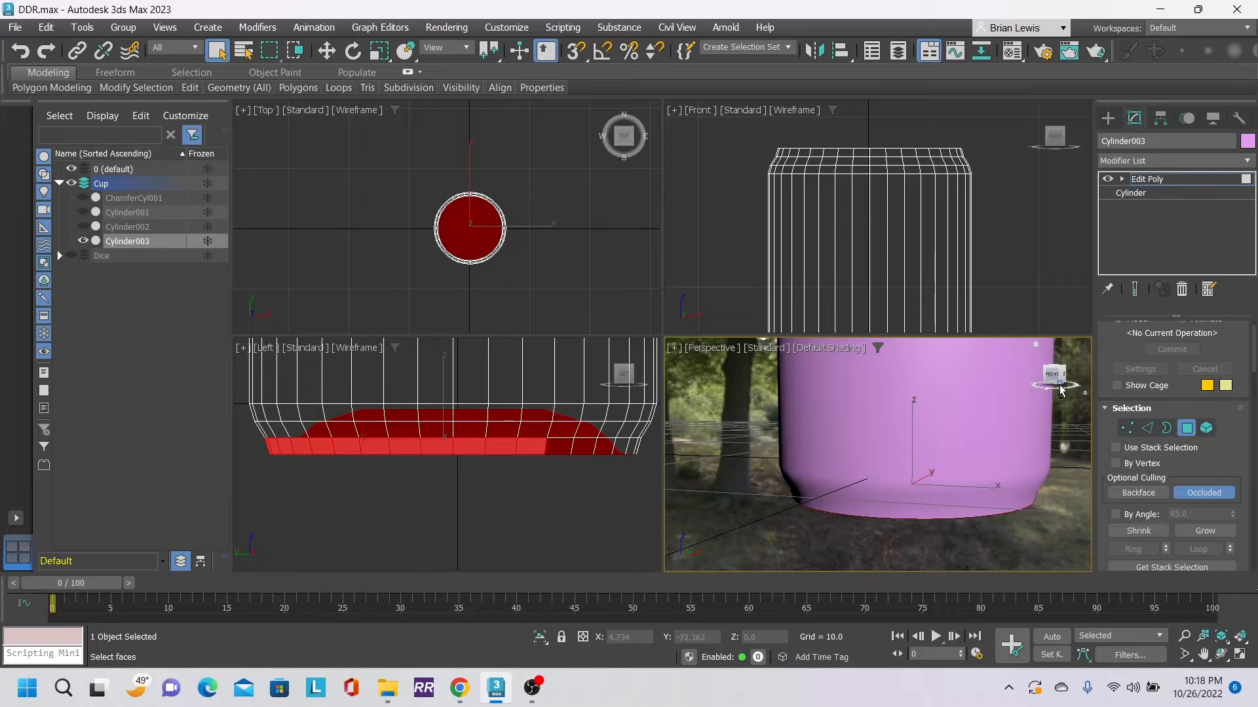
{"action": "left_click_drag", "start_coordinate": [1061, 391], "coordinate": [1026, 393]}
{"action": "left_click_drag", "start_coordinate": [1075, 547], "coordinate": [1072, 544], "text": "alt"}
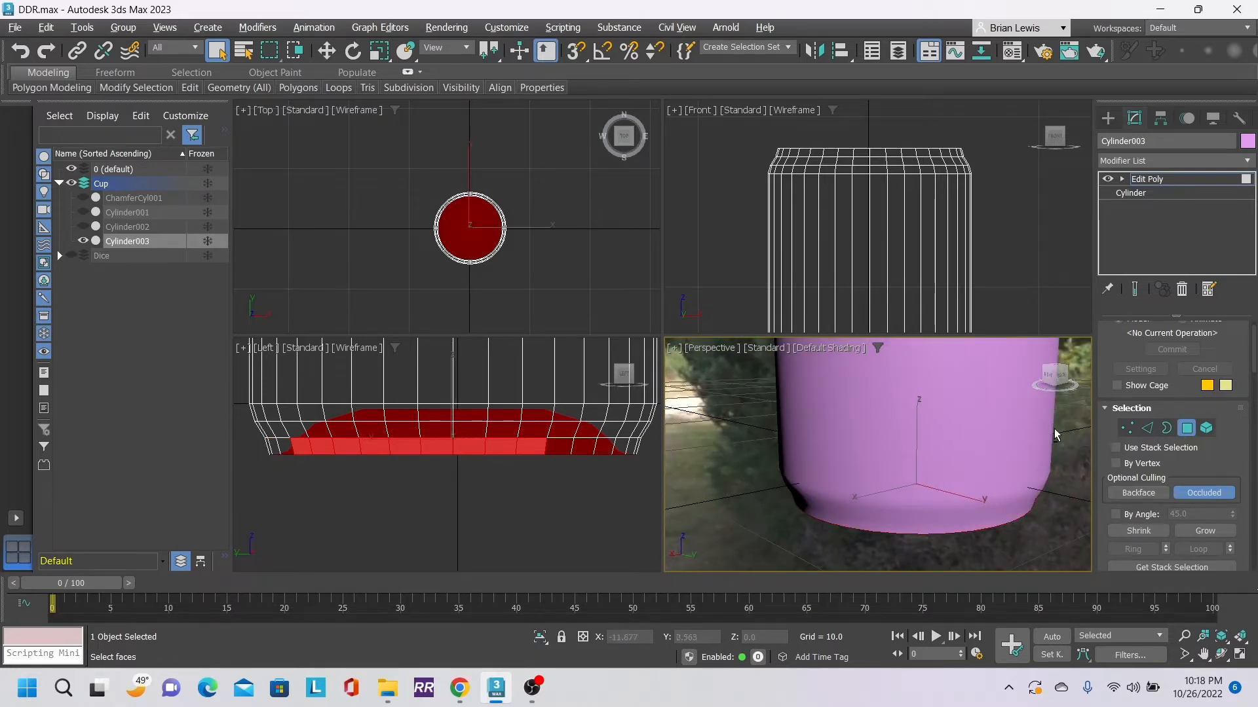
{"action": "left_click", "coordinate": [1047, 377]}
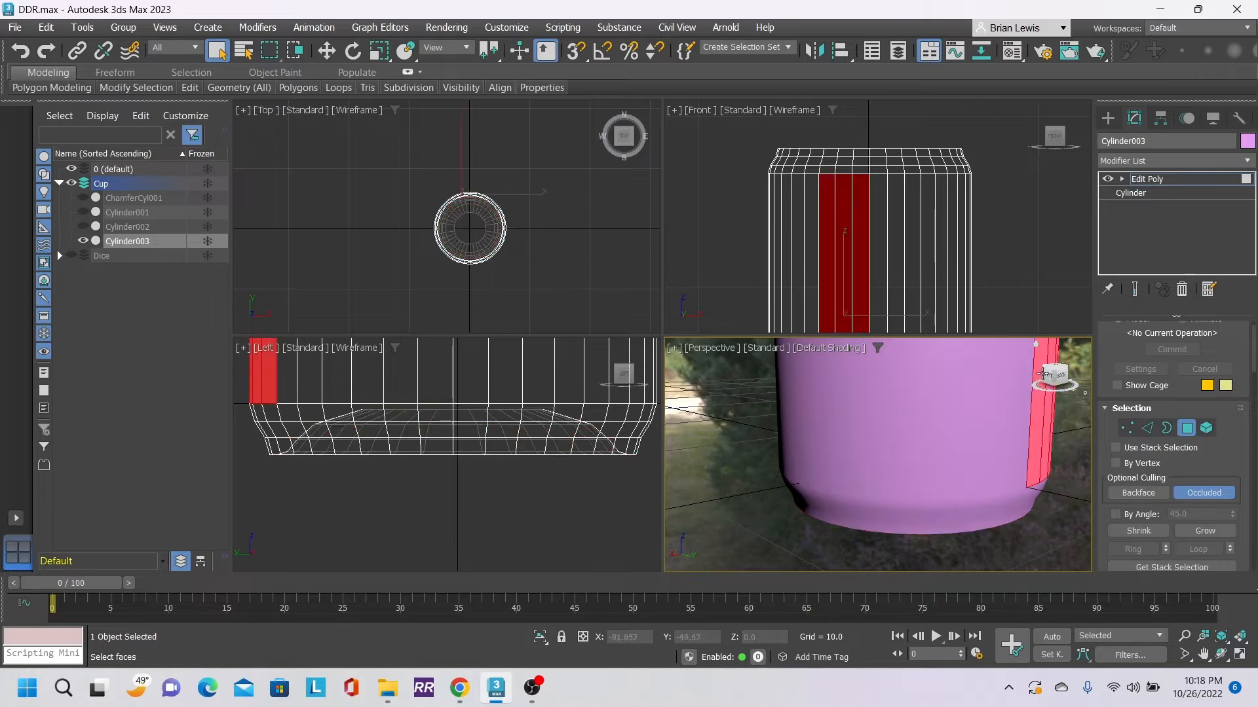
{"action": "key", "text": "ctrl+z"}
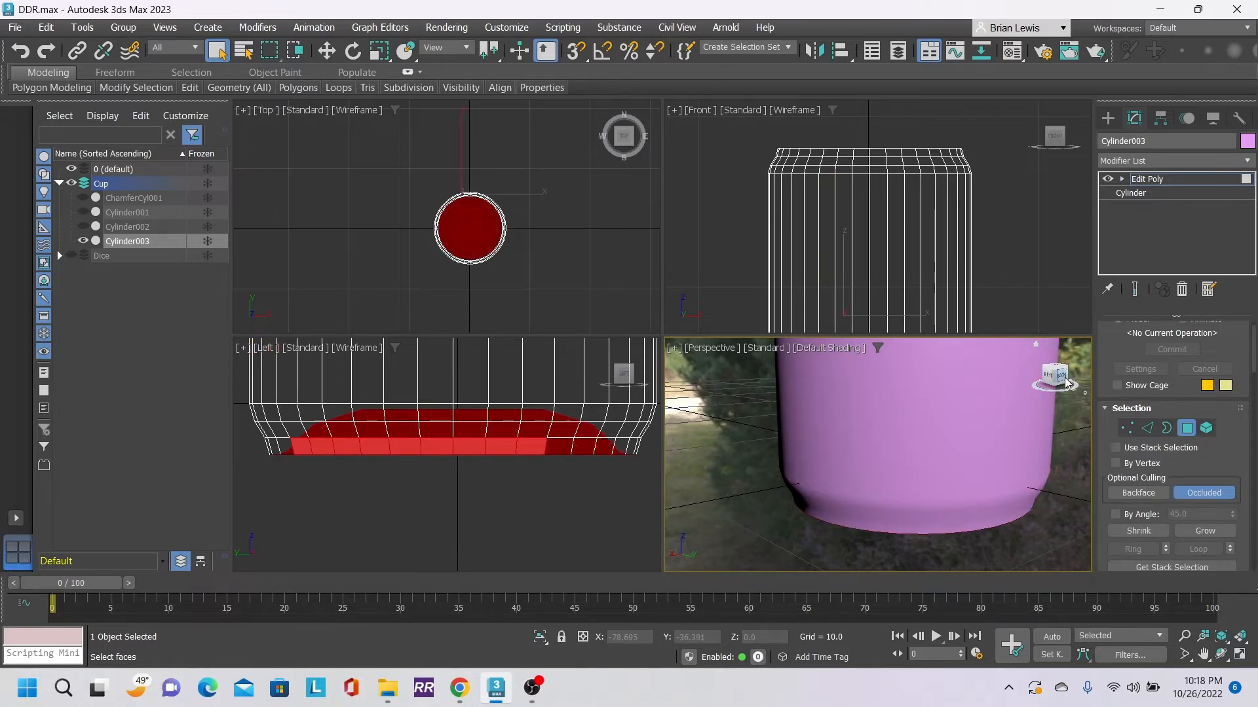
{"action": "left_click_drag", "start_coordinate": [1059, 381], "coordinate": [878, 423]}
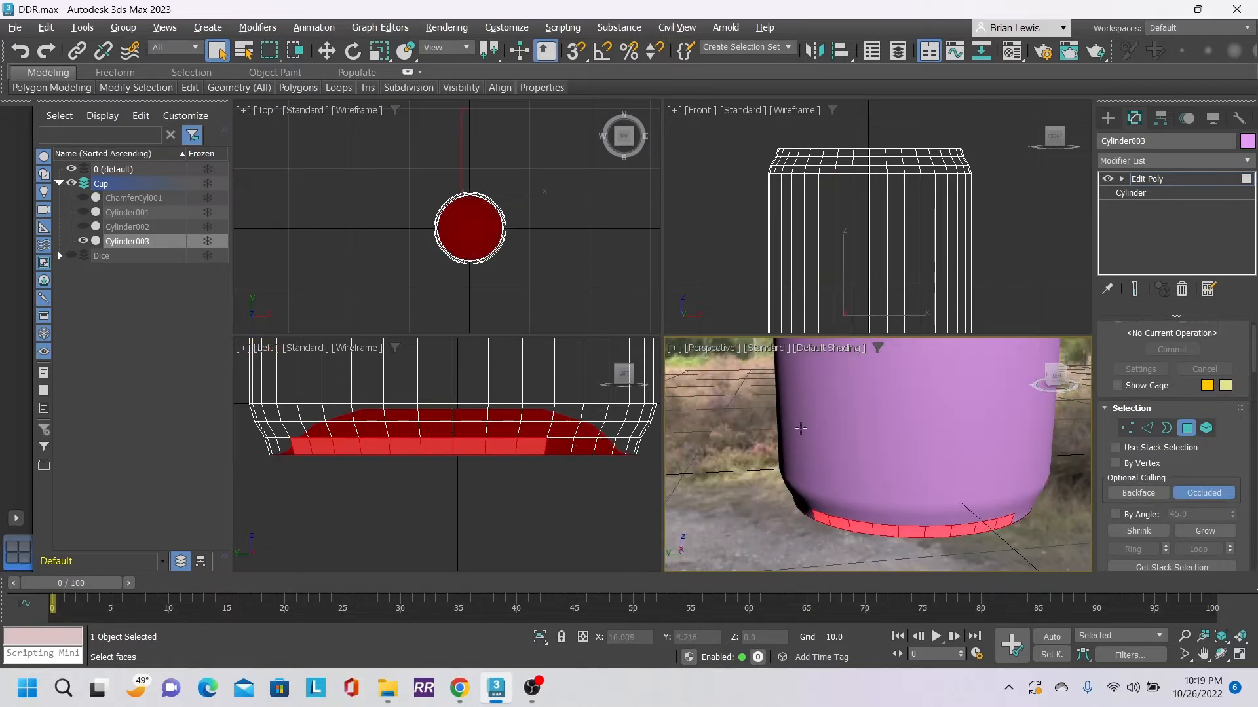
{"action": "left_click_drag", "start_coordinate": [751, 442], "coordinate": [1032, 562]}
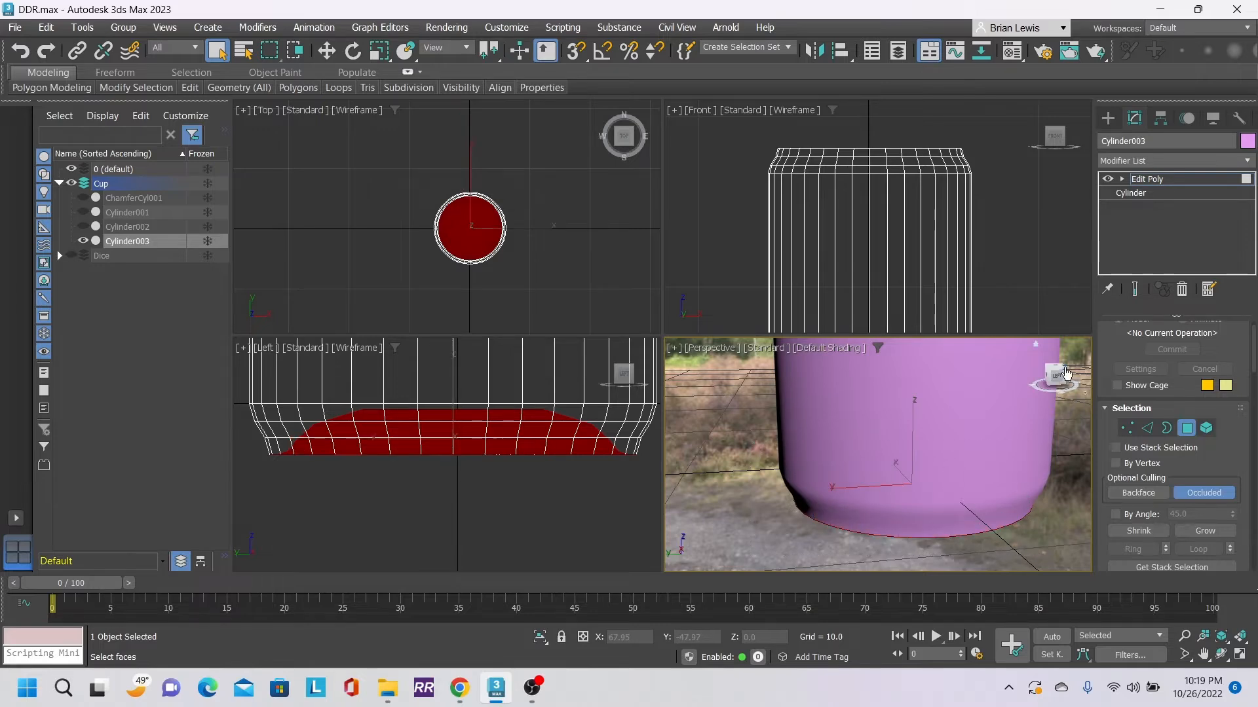
{"action": "left_click_drag", "start_coordinate": [1066, 373], "coordinate": [1056, 288]}
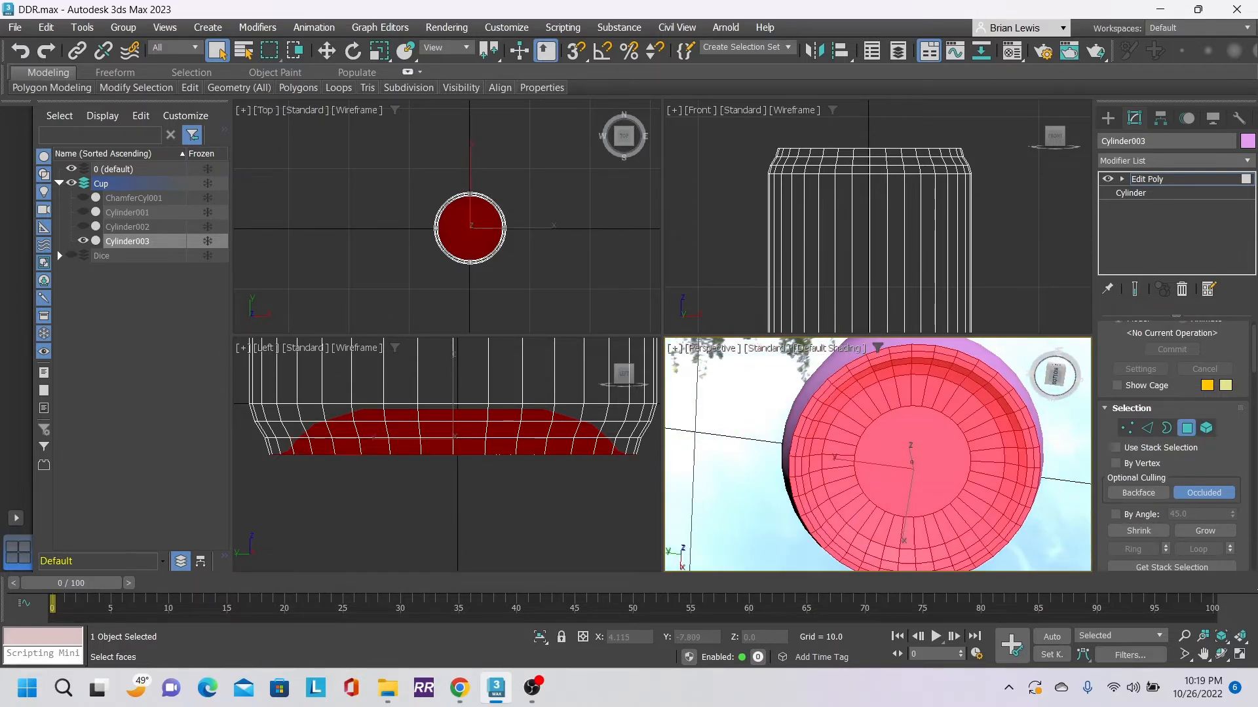
- Assign smoothing group 1 to the selected bottom rim and recess polygons, and release that selection
{"action": "scroll", "coordinate": [1181, 512], "scroll_direction": "down", "scroll_amount": 3}
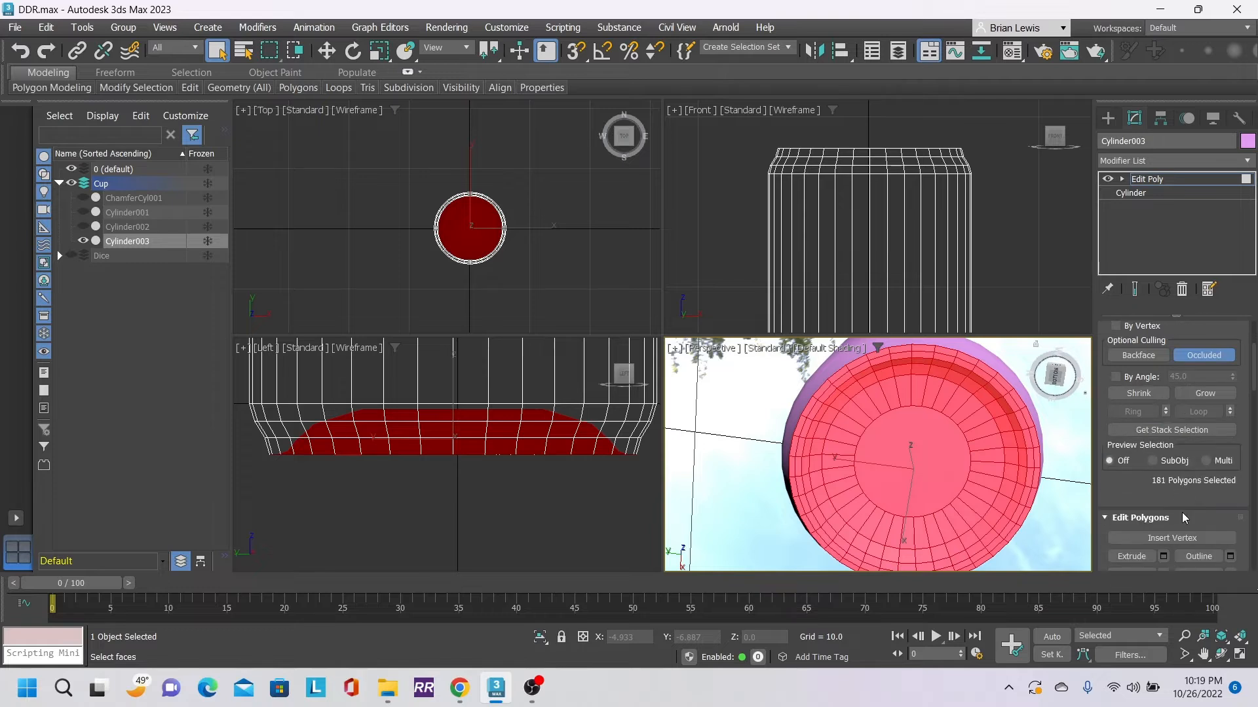
{"action": "scroll", "coordinate": [1218, 538], "scroll_direction": "down", "scroll_amount": 10}
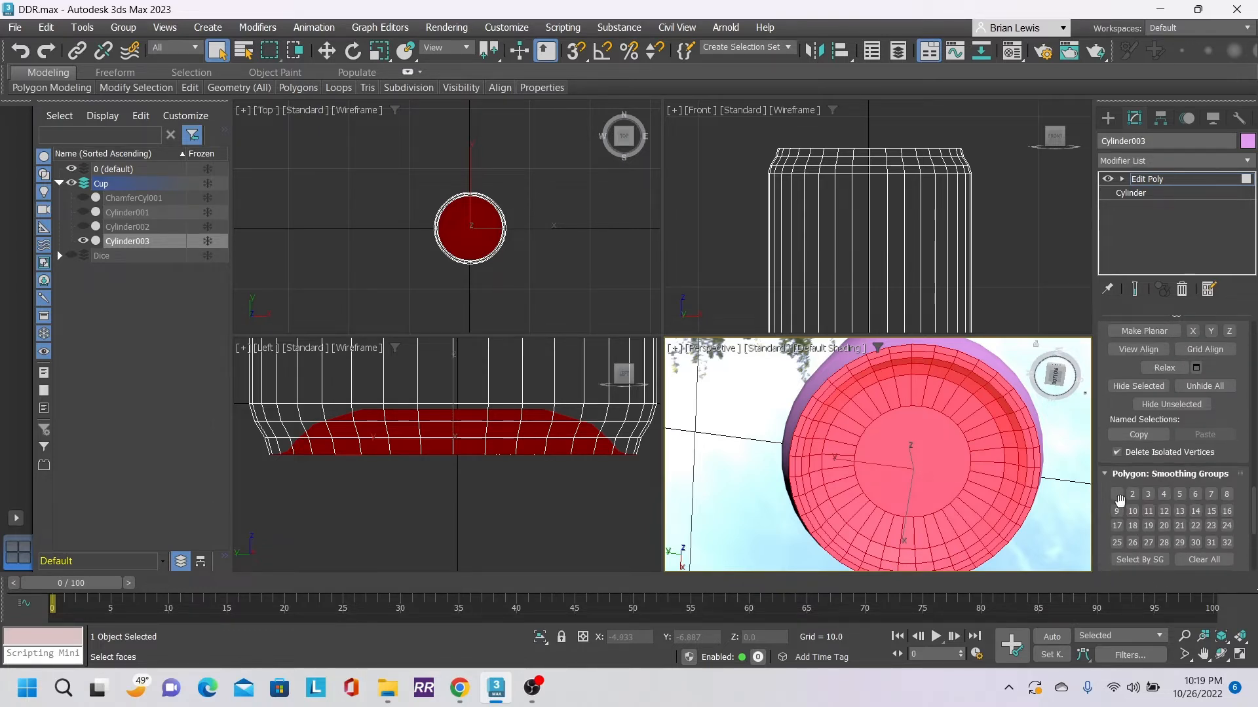
{"action": "left_click", "coordinate": [1117, 495]}
{"action": "left_click", "coordinate": [1041, 450]}
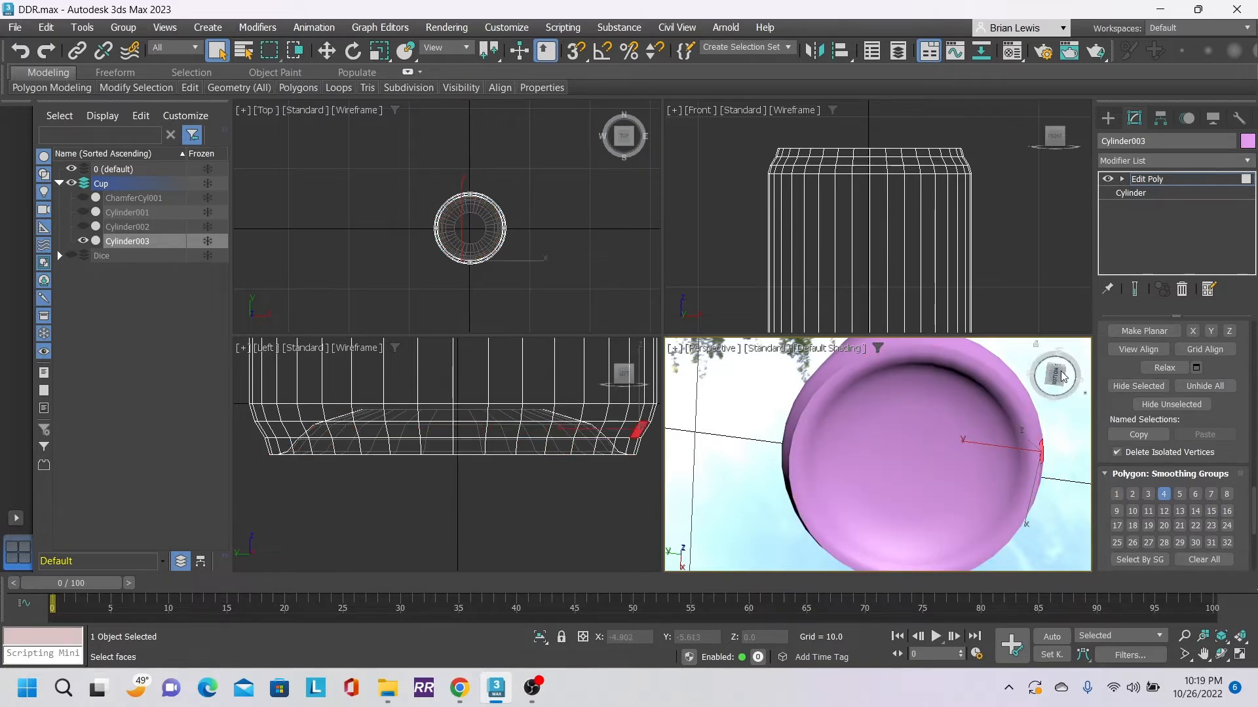
- Select the flat polygon capping the can's upper end
{"action": "left_click_drag", "start_coordinate": [1062, 377], "coordinate": [1056, 501]}
{"action": "middle_click_drag", "start_coordinate": [915, 377], "coordinate": [934, 534]}
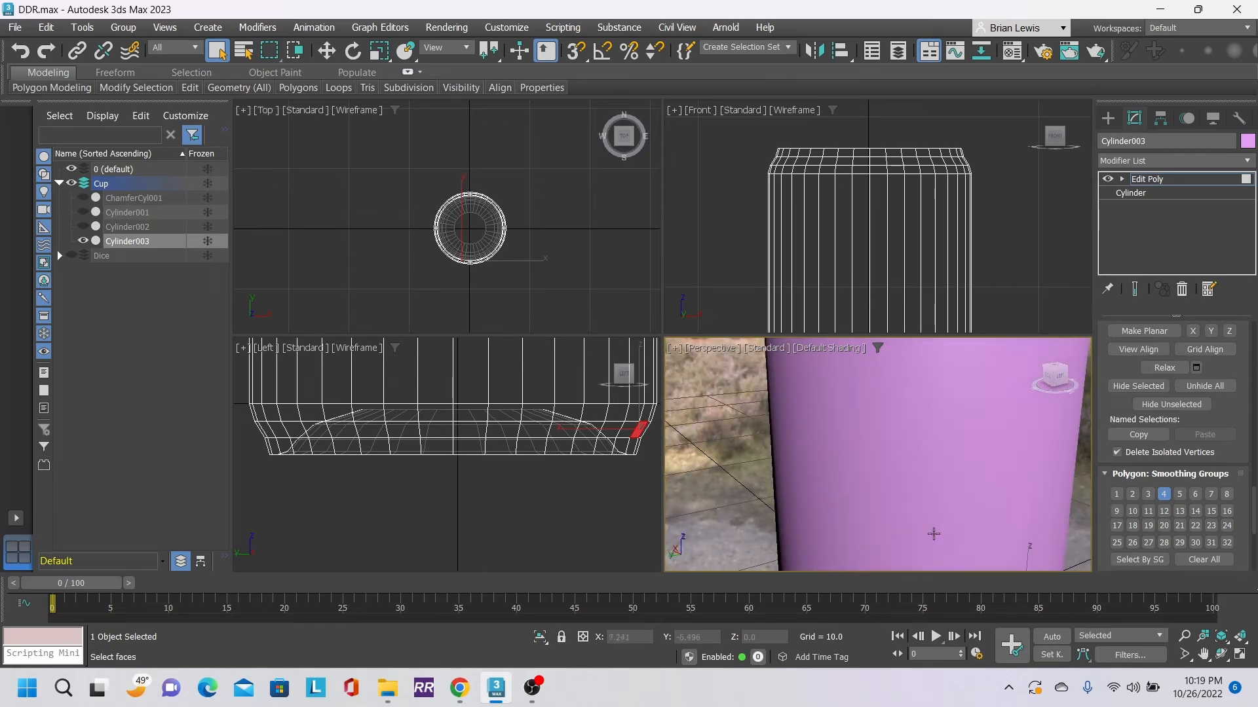
{"action": "scroll", "coordinate": [934, 533], "scroll_direction": "down", "scroll_amount": 5}
{"action": "scroll", "coordinate": [917, 458], "scroll_direction": "up", "scroll_amount": 5}
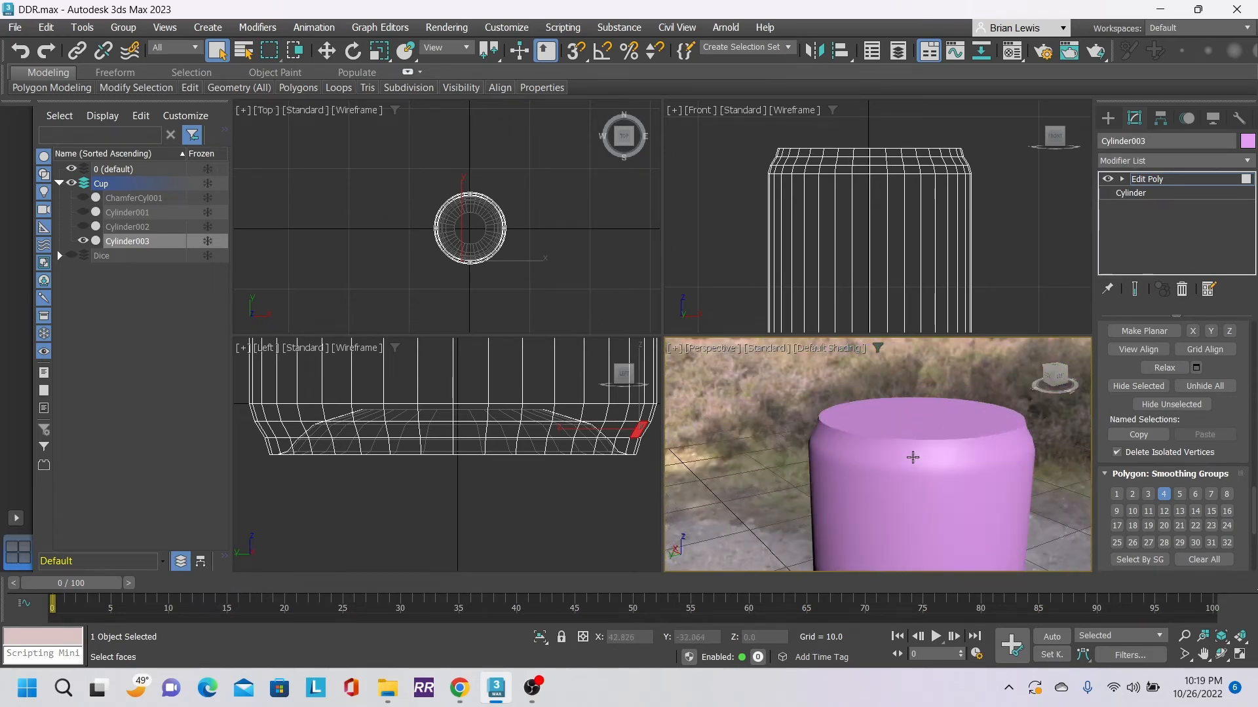
{"action": "scroll", "coordinate": [913, 457], "scroll_direction": "up", "scroll_amount": 3}
{"action": "middle_click_drag", "start_coordinate": [913, 447], "coordinate": [884, 514], "text": "alt"}
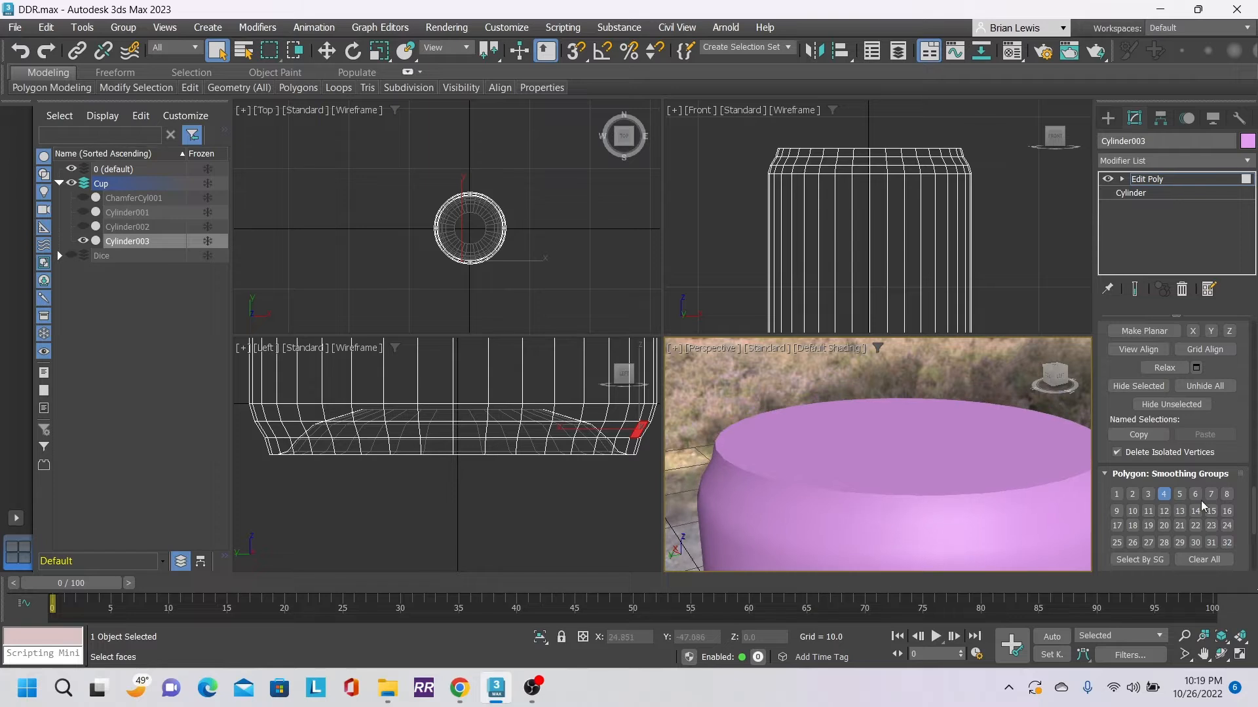
{"action": "left_click", "coordinate": [935, 459]}
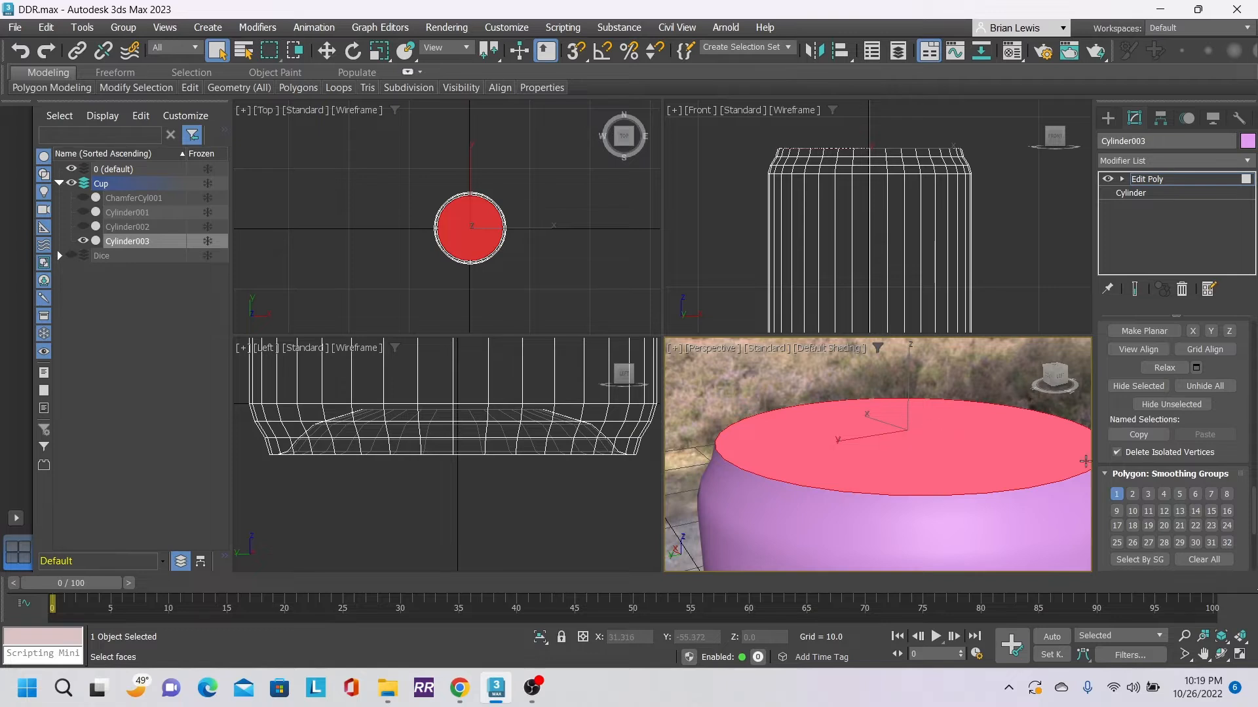
- Bevel the top face with height 0 and outline -0.16, and apply it while continuing with another bevel
{"action": "mouse_move", "coordinate": [1254, 514]}
{"action": "left_mouse_down"}
{"action": "mouse_move", "coordinate": [1254, 353]}
{"action": "mouse_move", "coordinate": [1254, 391]}
{"action": "left_mouse_up"}
{"action": "left_click", "coordinate": [1163, 464]}
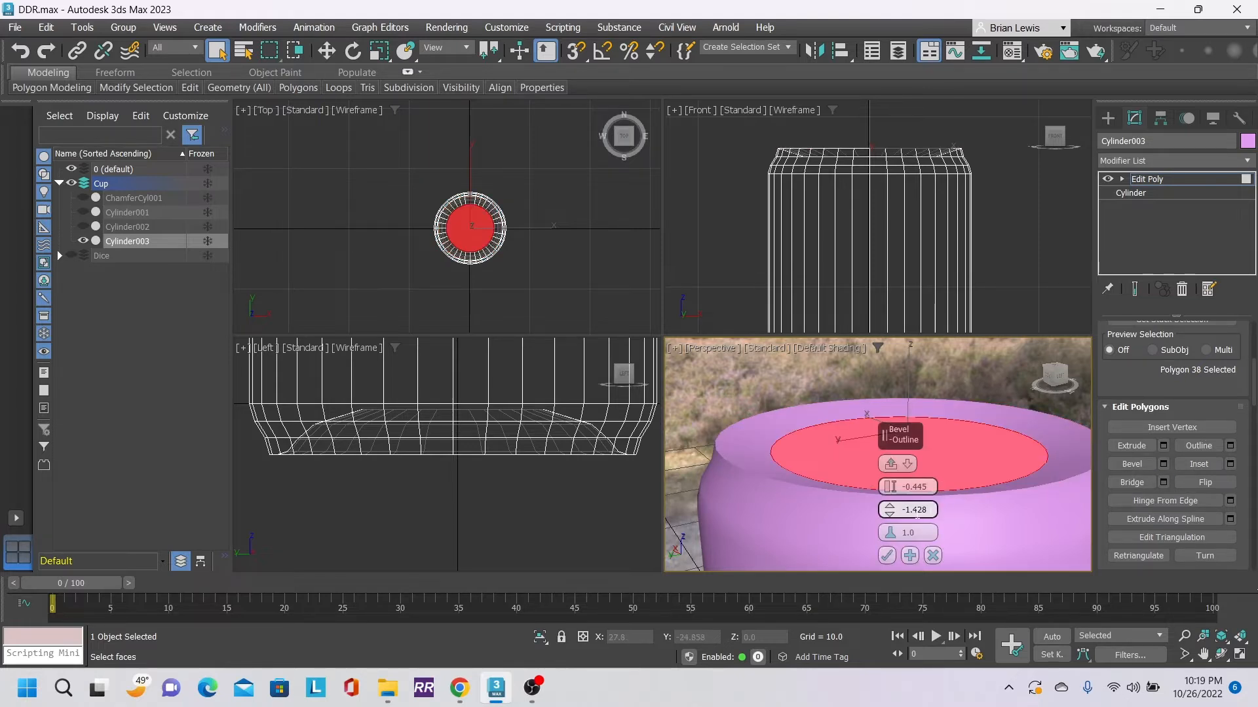
{"action": "left_click", "coordinate": [916, 511]}
{"action": "type", "text": "0"}
{"action": "key", "text": "Return"}
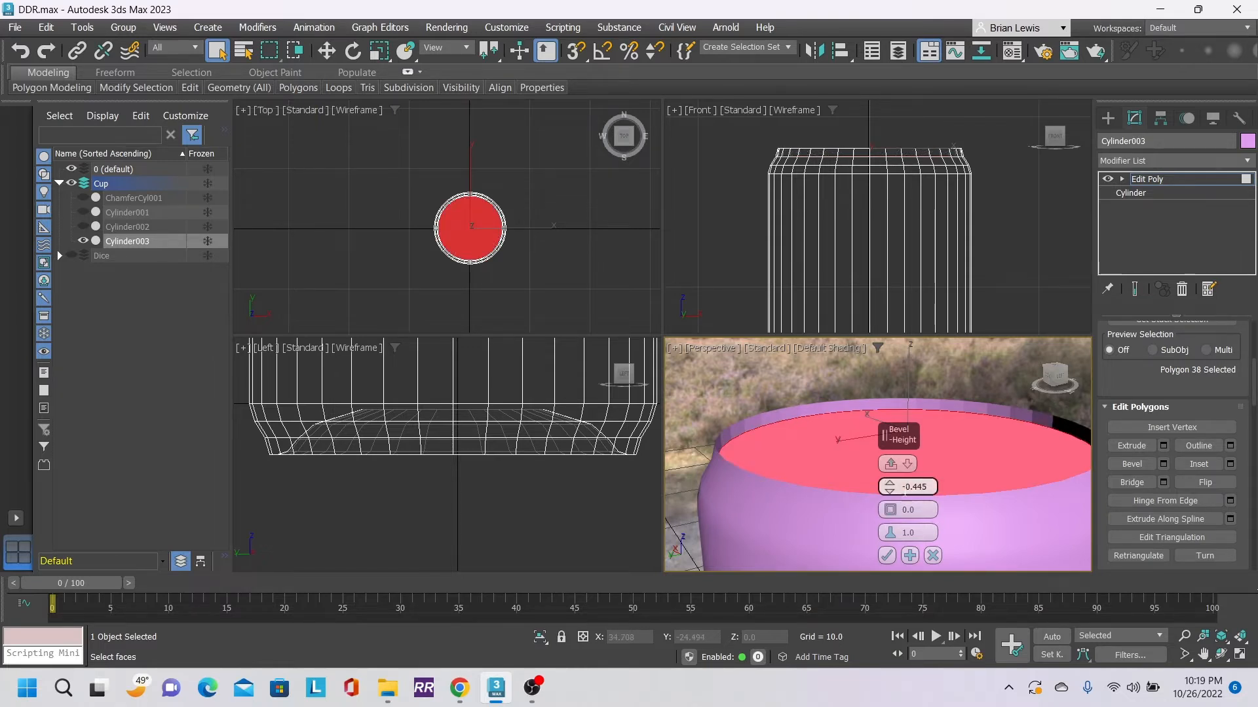
{"action": "double_click", "coordinate": [915, 488]}
{"action": "type", "text": "0"}
{"action": "key", "text": "Tab"}
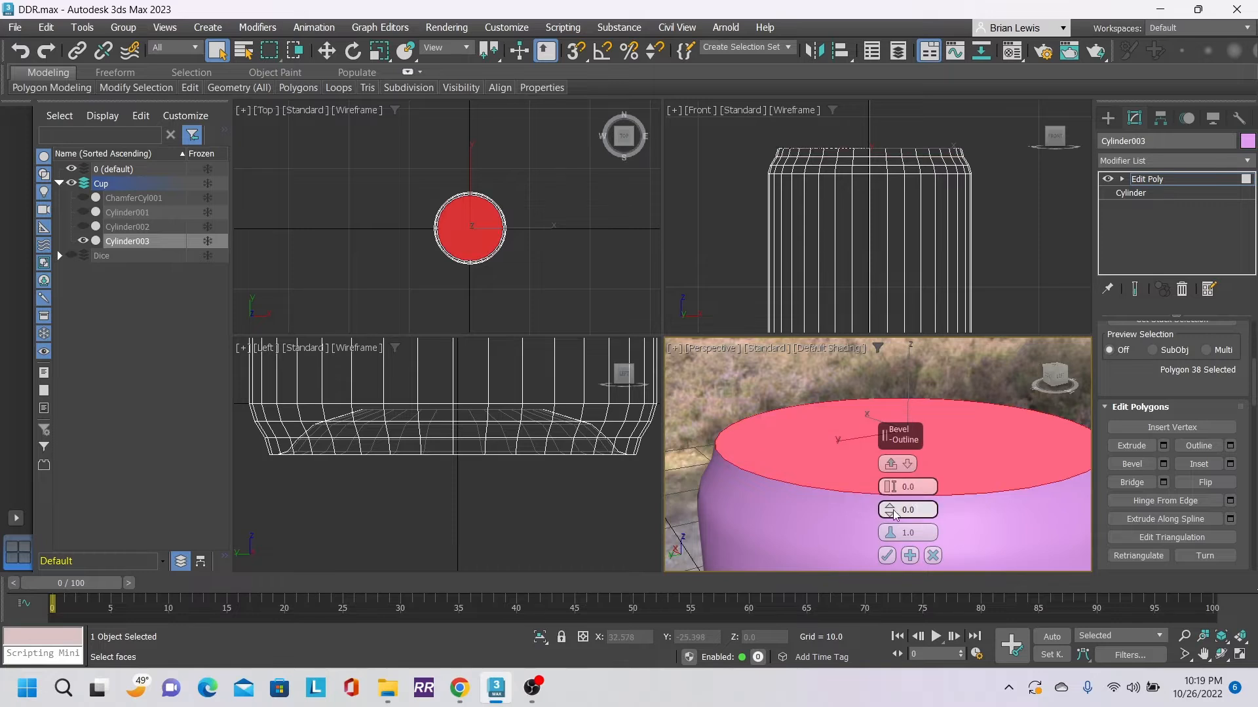
{"action": "left_click_drag", "start_coordinate": [889, 512], "coordinate": [891, 516]}
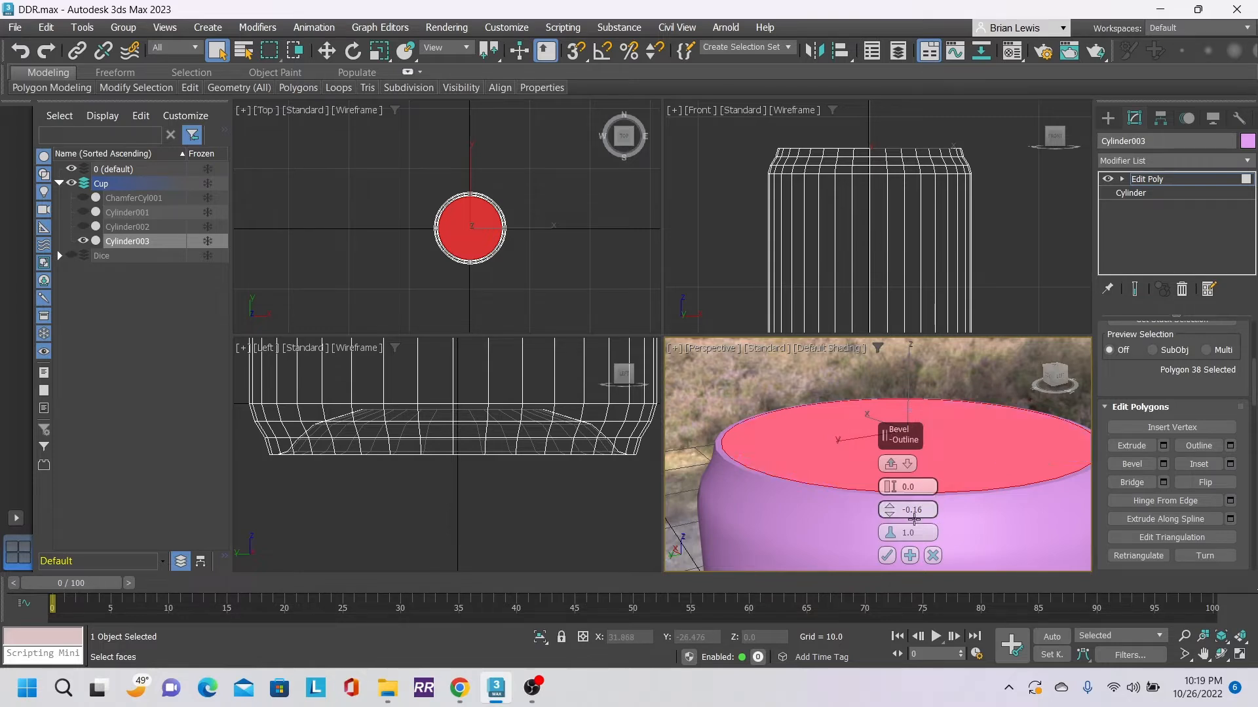
{"action": "left_click", "coordinate": [909, 555]}
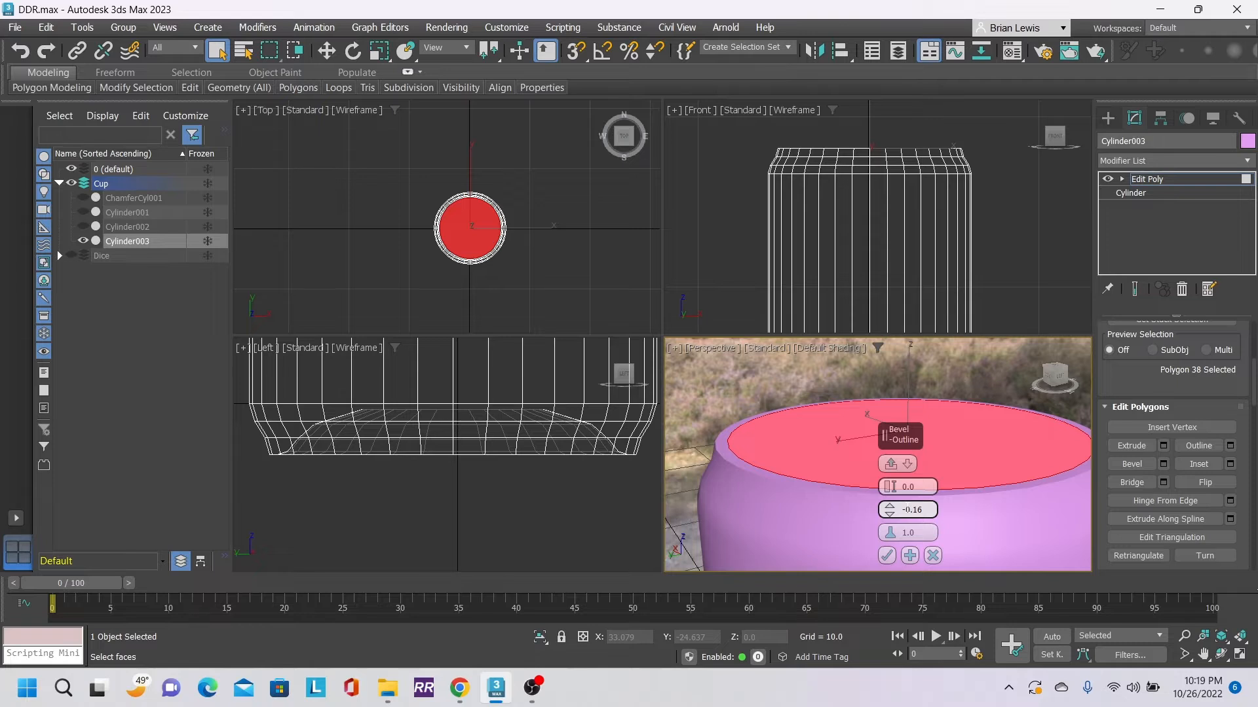
- Sink the top face with a bevel of outline 0 and height -0.57, and apply it while continuing
{"action": "left_click", "coordinate": [913, 509]}
{"action": "type", "text": "0"}
{"action": "left_click", "coordinate": [889, 494]}
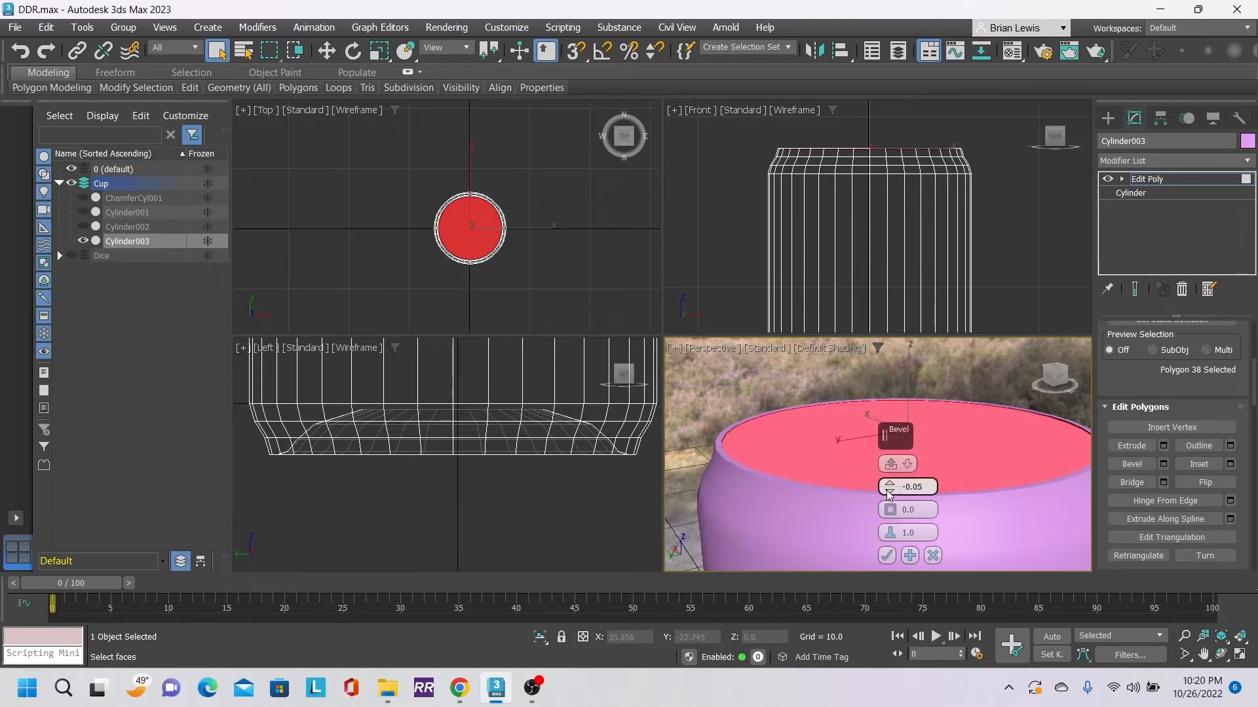
{"action": "left_click_drag", "start_coordinate": [889, 495], "coordinate": [887, 491]}
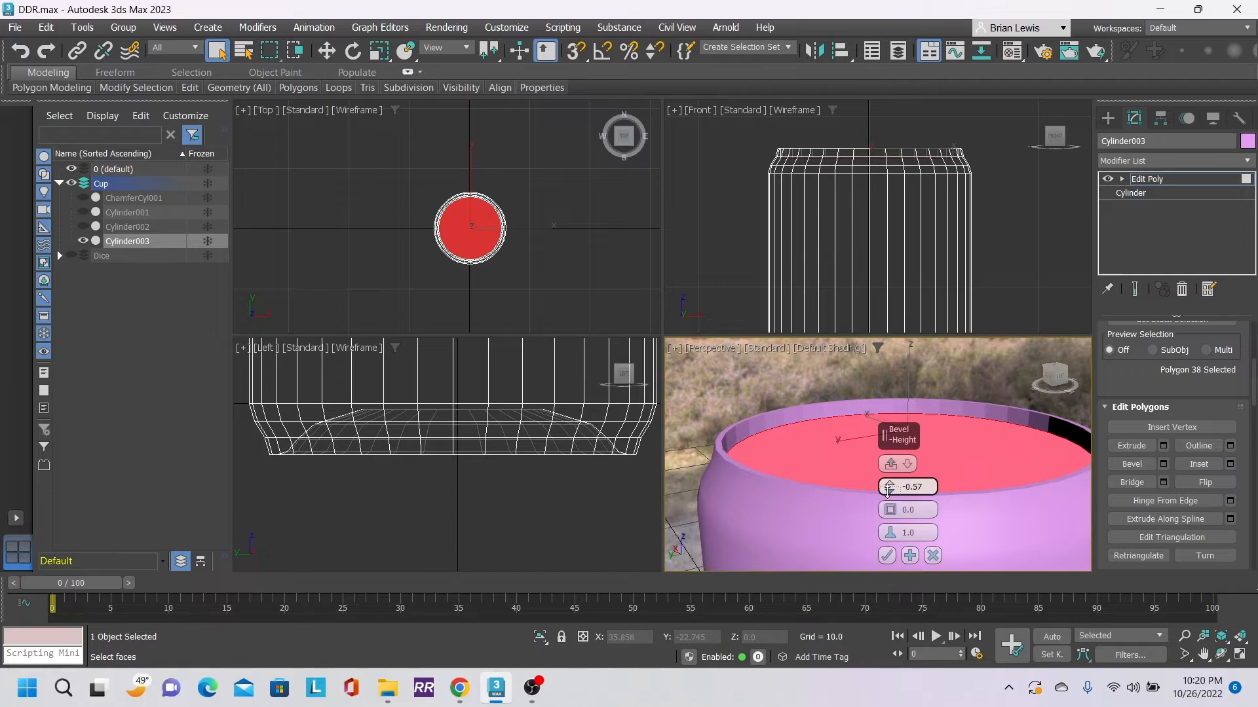
{"action": "middle_click_drag", "start_coordinate": [996, 465], "coordinate": [964, 520]}
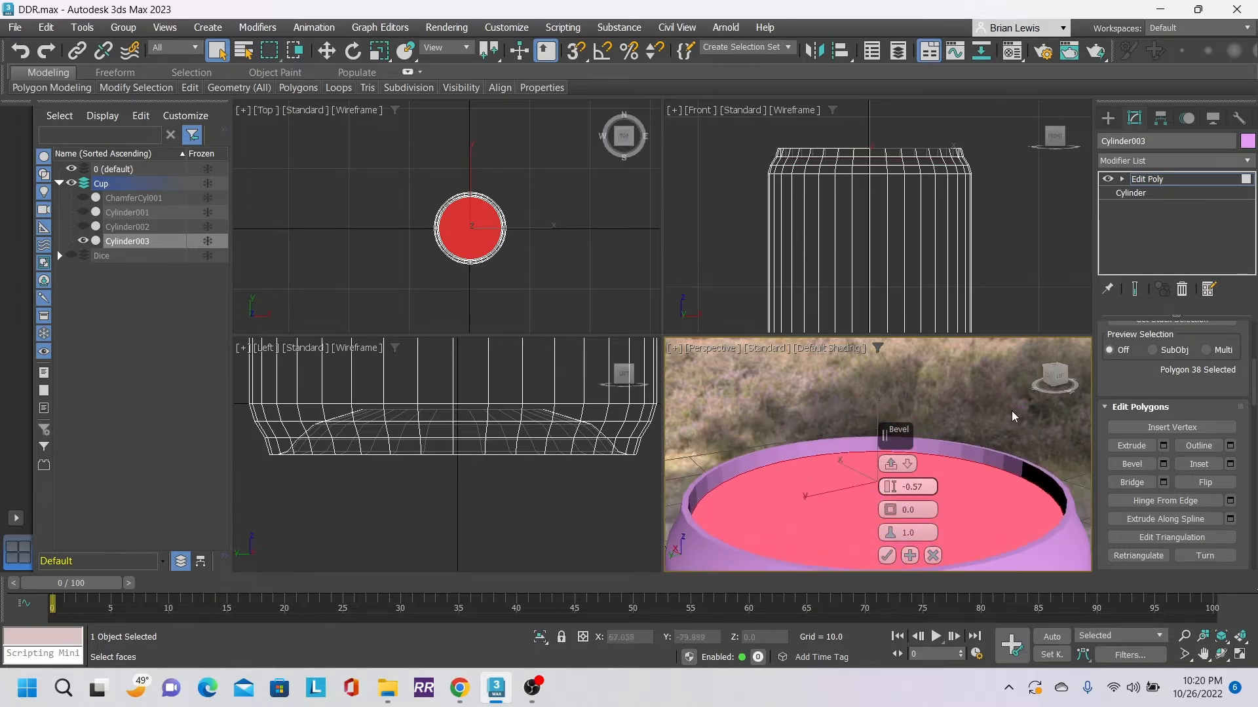
{"action": "middle_click_drag", "start_coordinate": [852, 507], "coordinate": [864, 550], "text": "alt"}
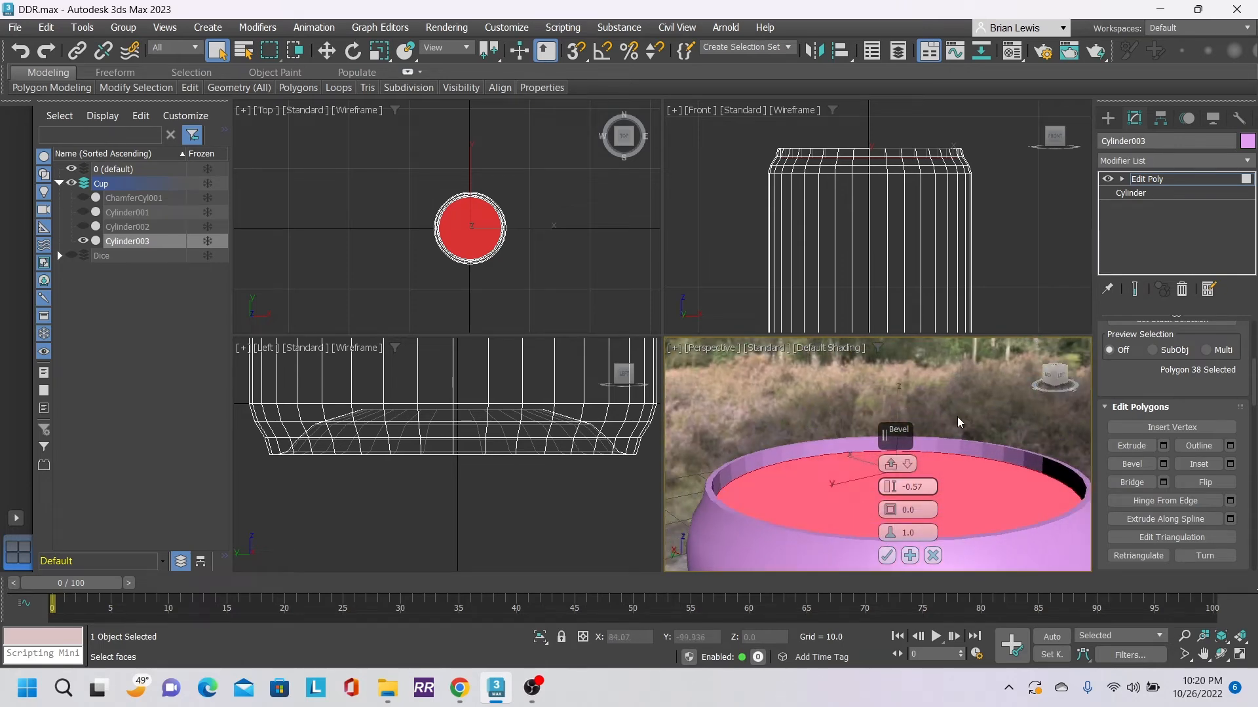
{"action": "left_click", "coordinate": [910, 556]}
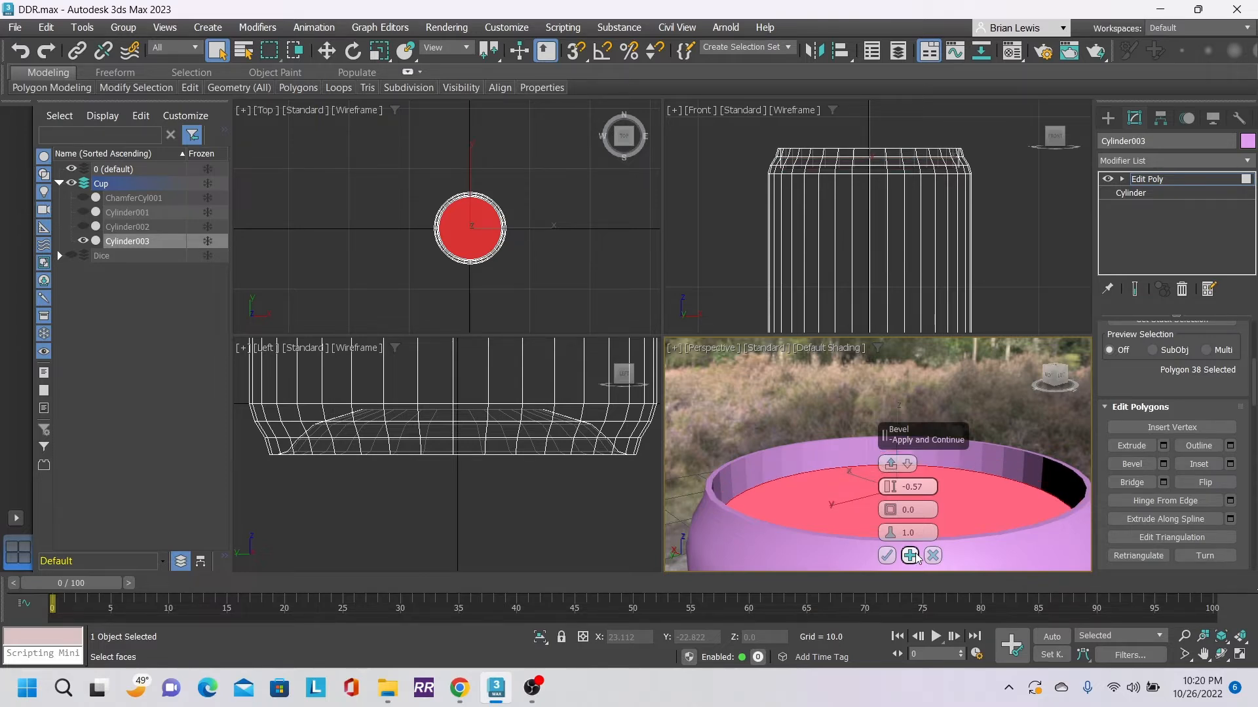
- Reset the height of the next top-face bevel to 0 and set its outline to -0.19
{"action": "double_click", "coordinate": [920, 494]}
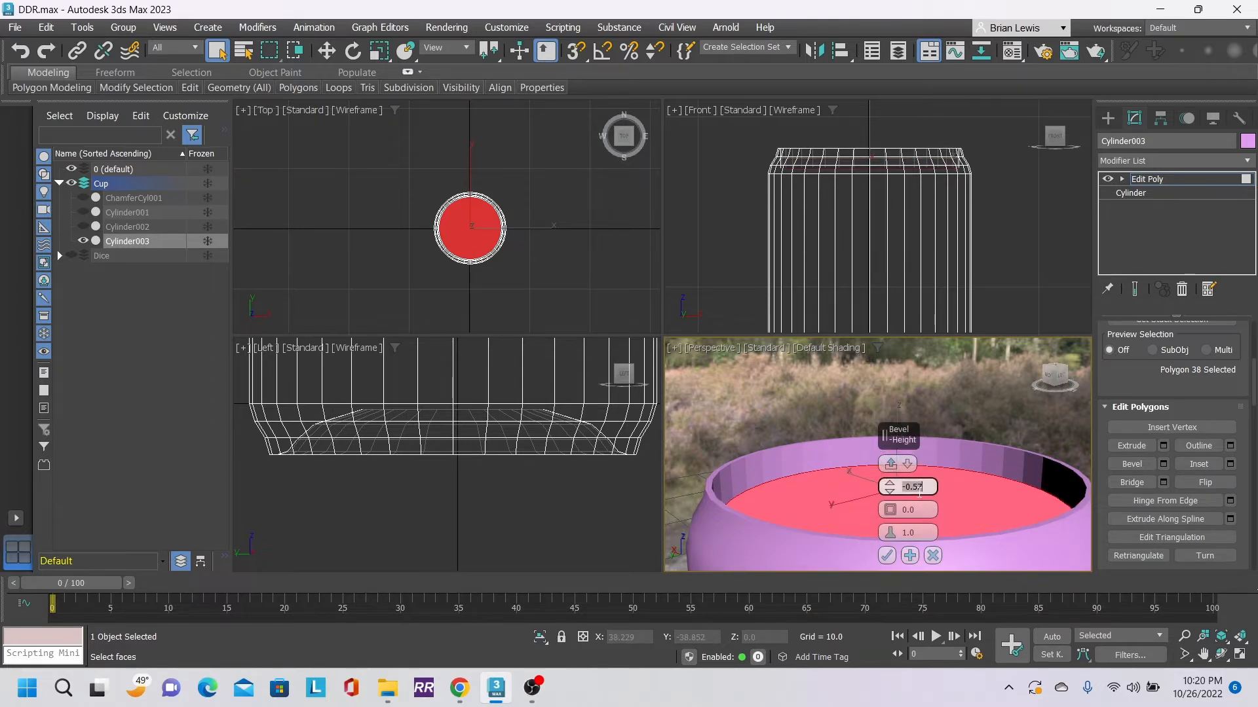
{"action": "type", "text": "0"}
{"action": "left_click", "coordinate": [911, 512]}
{"action": "left_click", "coordinate": [890, 512]}
{"action": "left_click", "coordinate": [889, 512]}
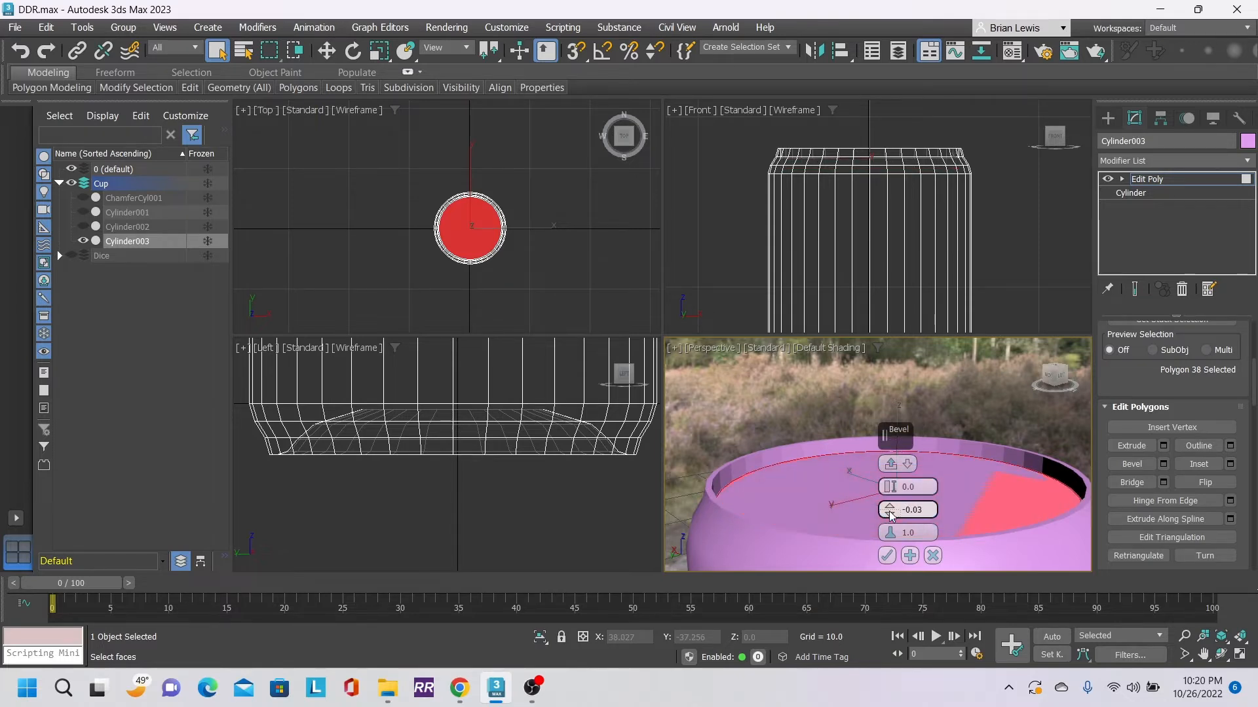
{"action": "left_click", "coordinate": [890, 512]}
{"action": "left_click", "coordinate": [889, 513]}
{"action": "left_click", "coordinate": [890, 513]}
{"action": "left_click", "coordinate": [889, 512]}
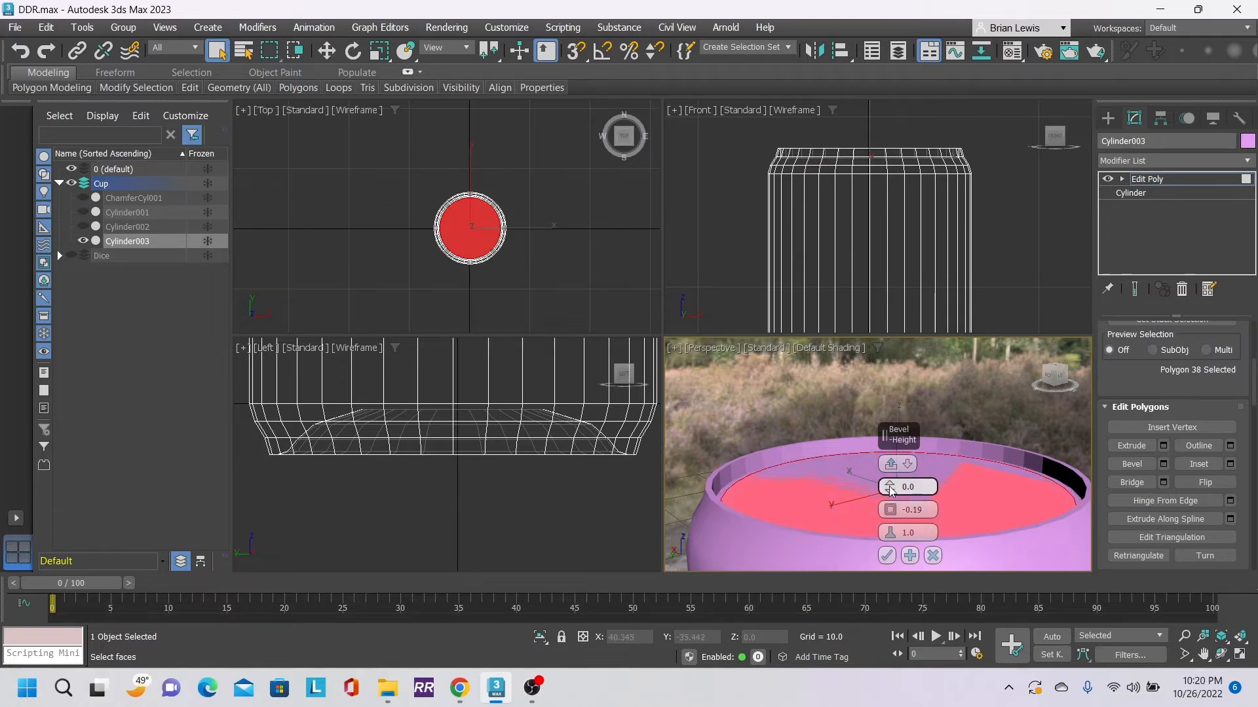
- Raise the top-face bevel's height to 0.11 and apply it while continuing with another bevel
{"action": "left_click", "coordinate": [890, 486]}
{"action": "left_click", "coordinate": [890, 486]}
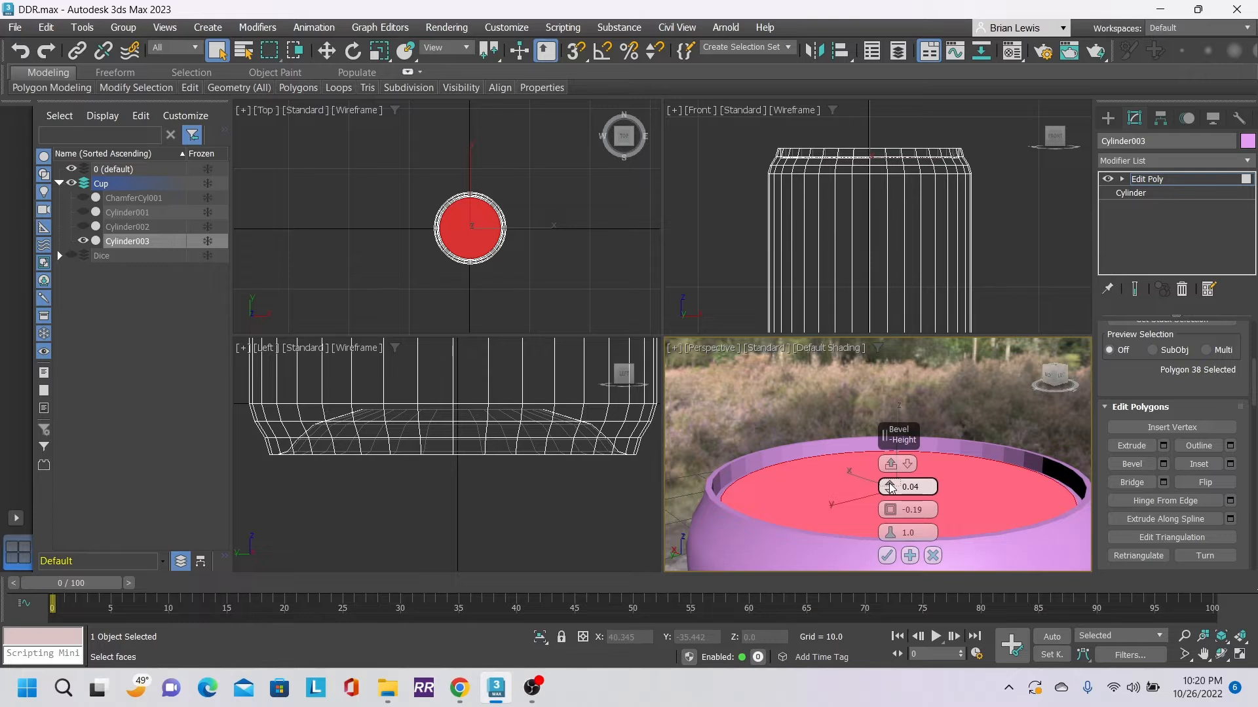
{"action": "left_click", "coordinate": [890, 487]}
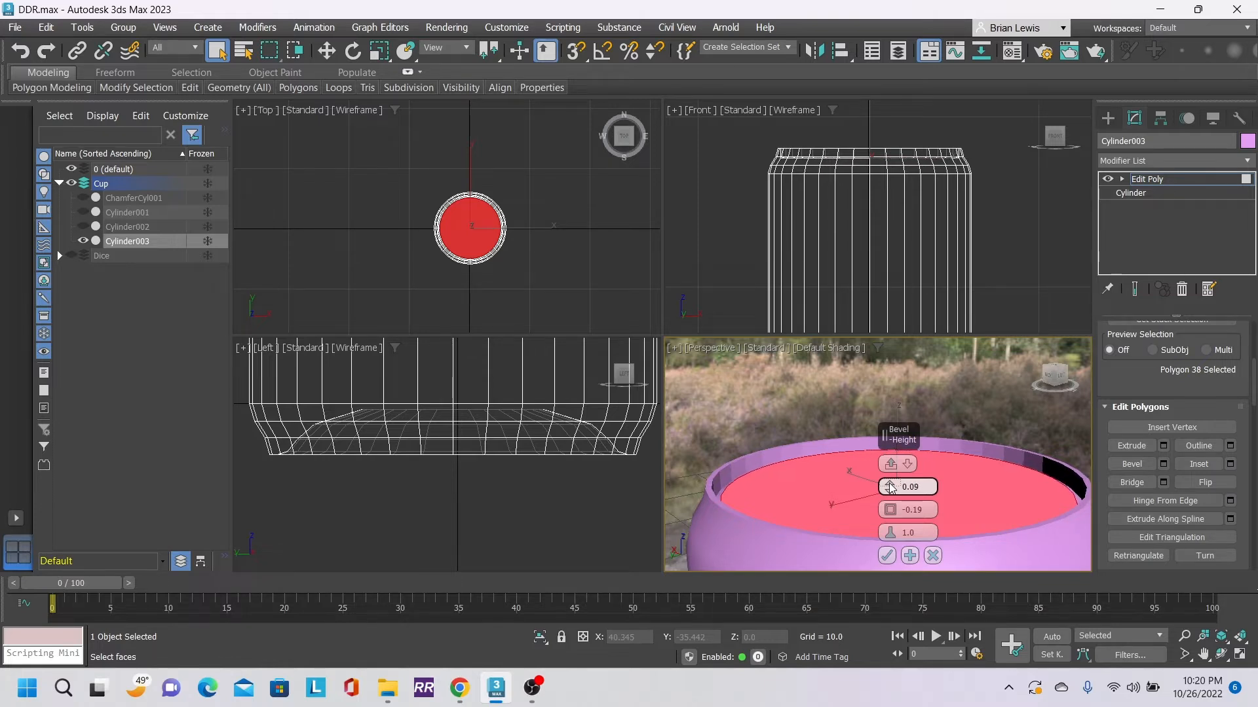
{"action": "left_click", "coordinate": [890, 485]}
{"action": "left_click", "coordinate": [890, 484]}
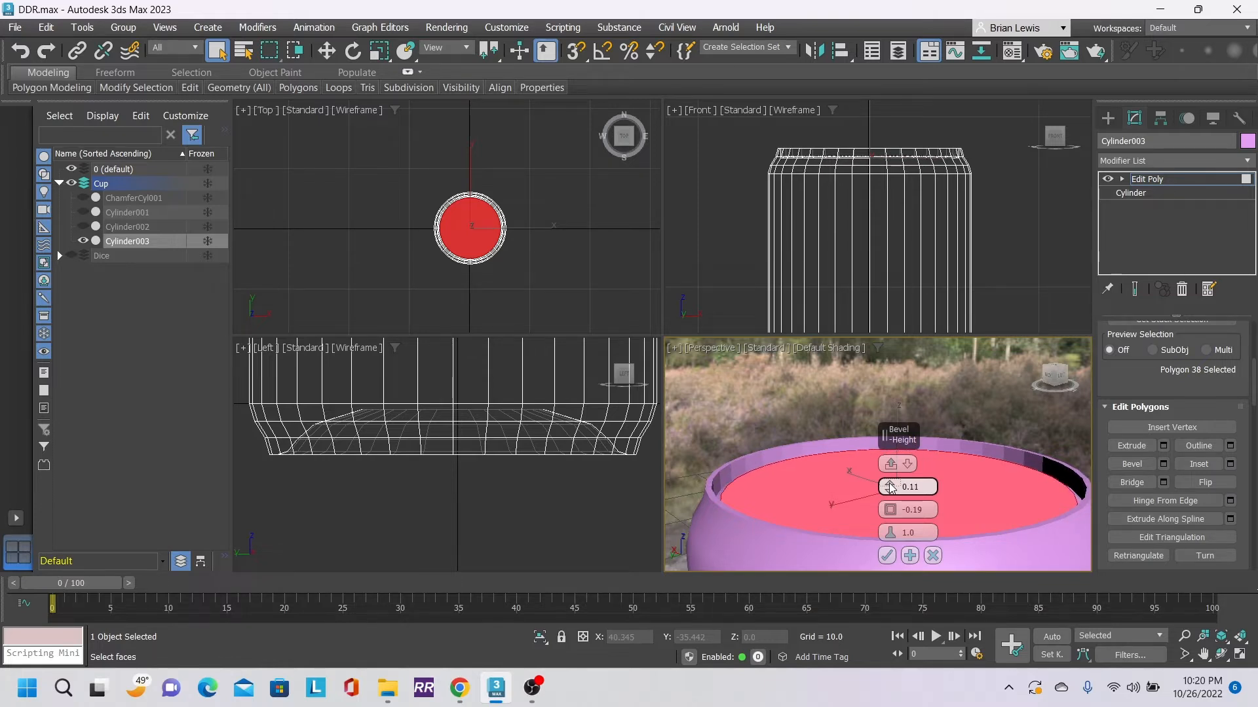
{"action": "left_click", "coordinate": [909, 555]}
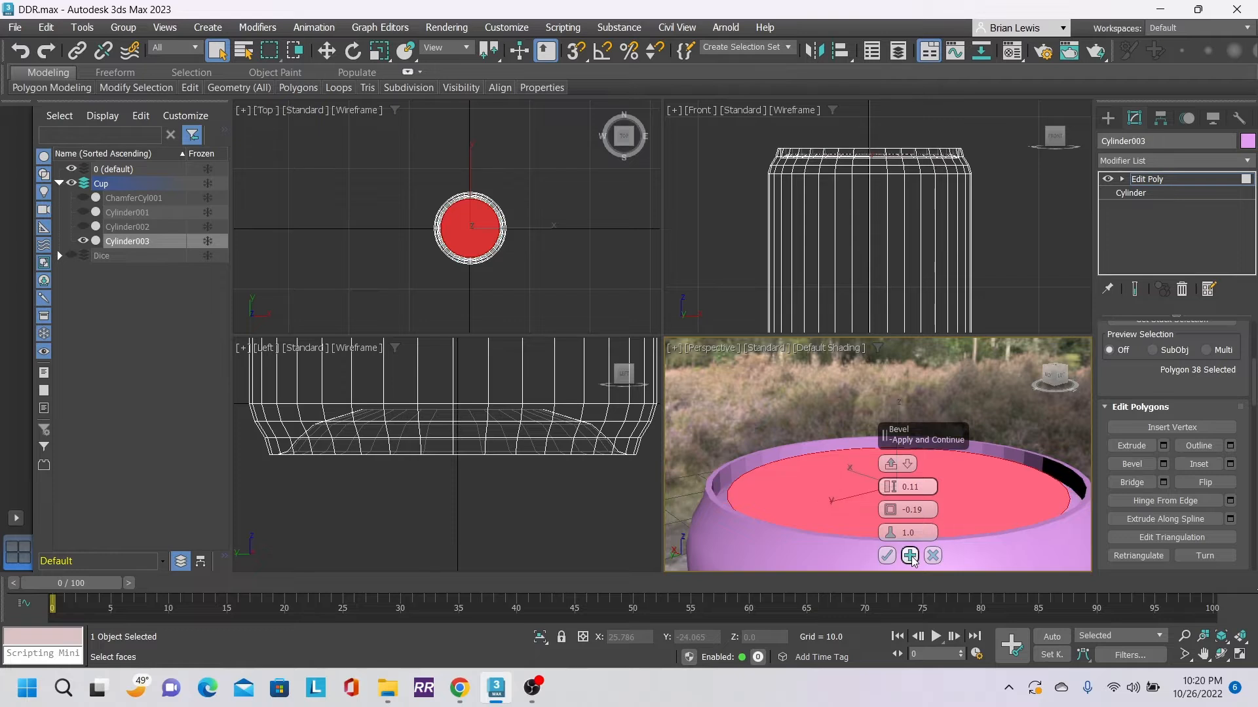
- Bevel the top face once more with height 0.11 and outline -0.32, and finish beveling
{"action": "left_click", "coordinate": [891, 517]}
{"action": "left_click", "coordinate": [891, 517]}
{"action": "left_click", "coordinate": [891, 517]}
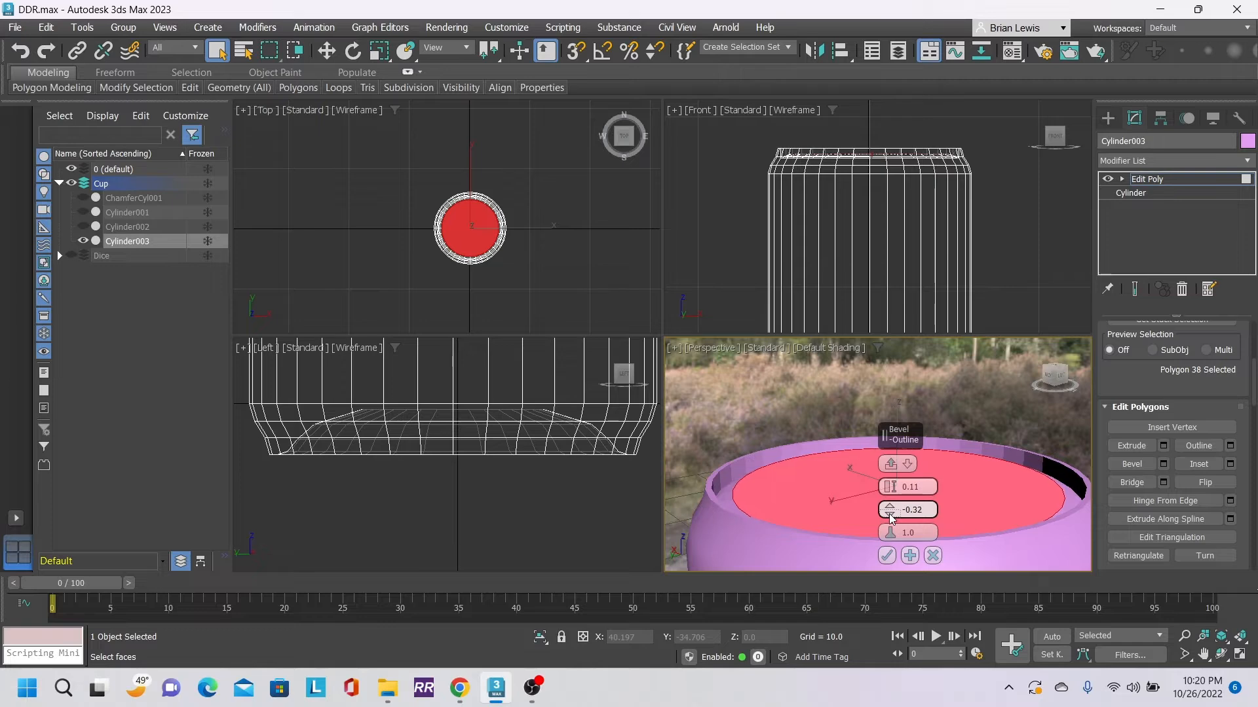
{"action": "left_click_drag", "start_coordinate": [1053, 376], "coordinate": [1062, 411]}
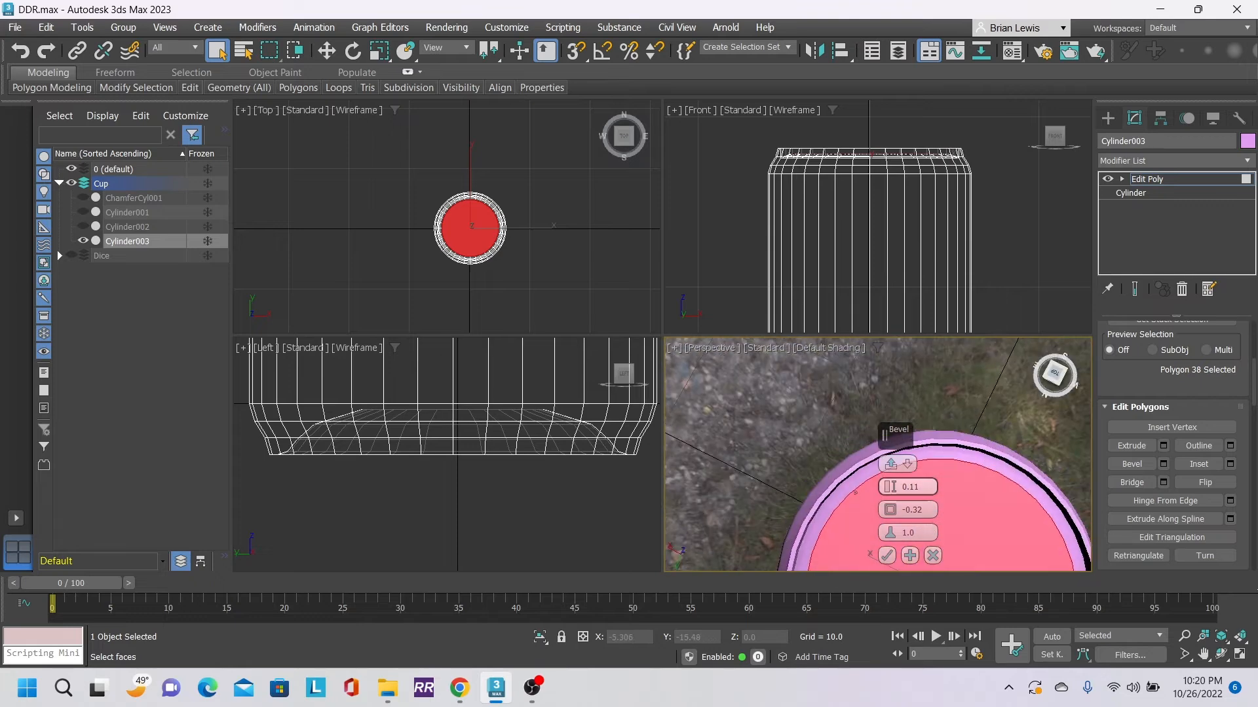
{"action": "middle_click_drag", "start_coordinate": [994, 440], "coordinate": [942, 372]}
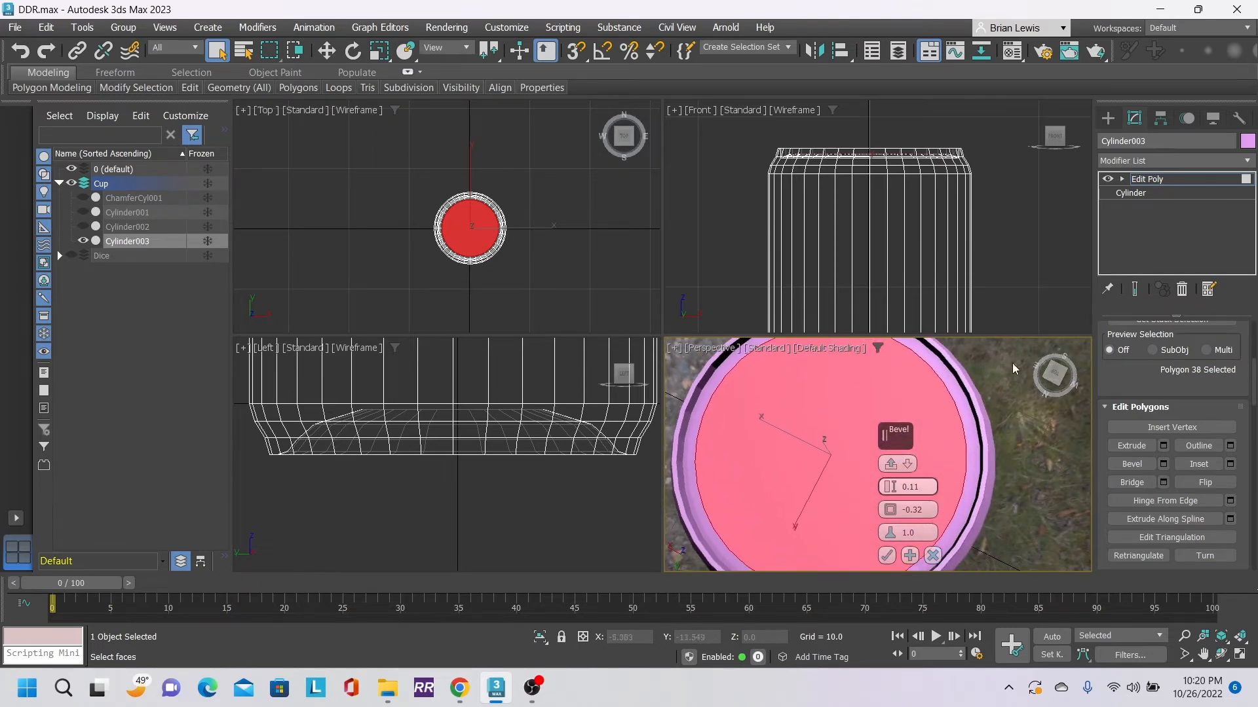
{"action": "mouse_move", "coordinate": [1055, 375]}
{"action": "left_mouse_down"}
{"action": "mouse_move", "coordinate": [1052, 361]}
{"action": "mouse_move", "coordinate": [1048, 377]}
{"action": "left_mouse_up"}
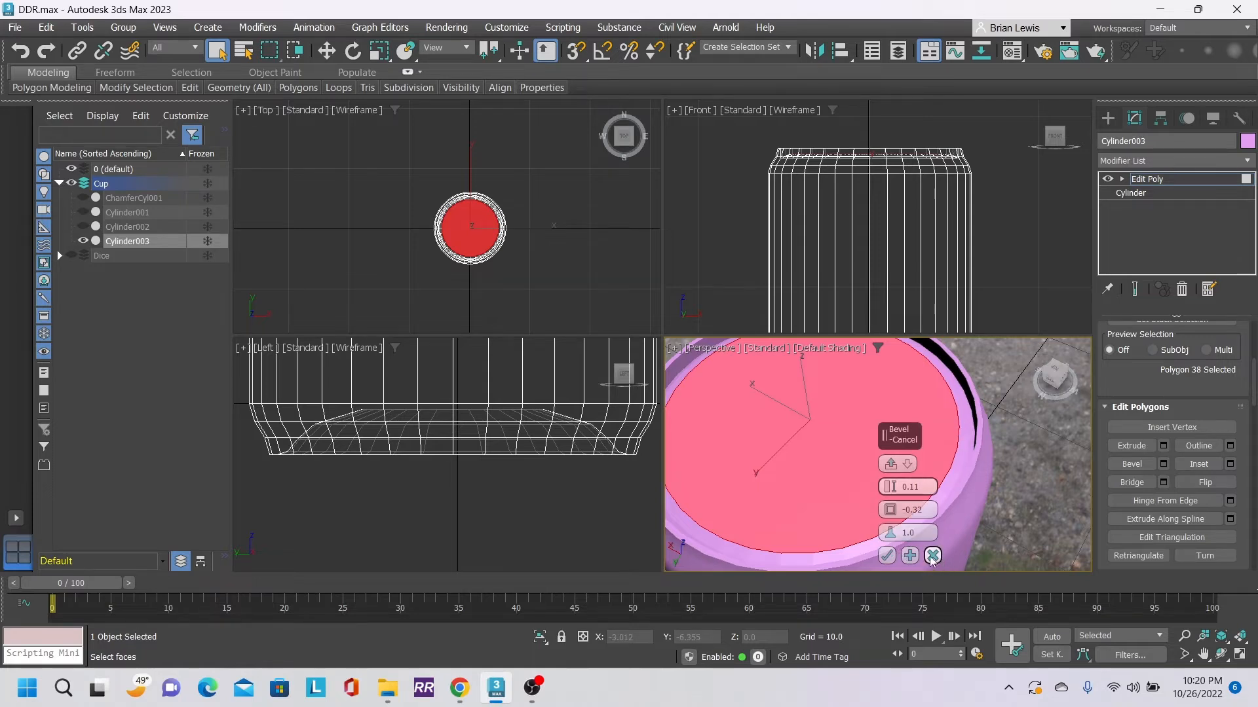
{"action": "left_click", "coordinate": [887, 557]}
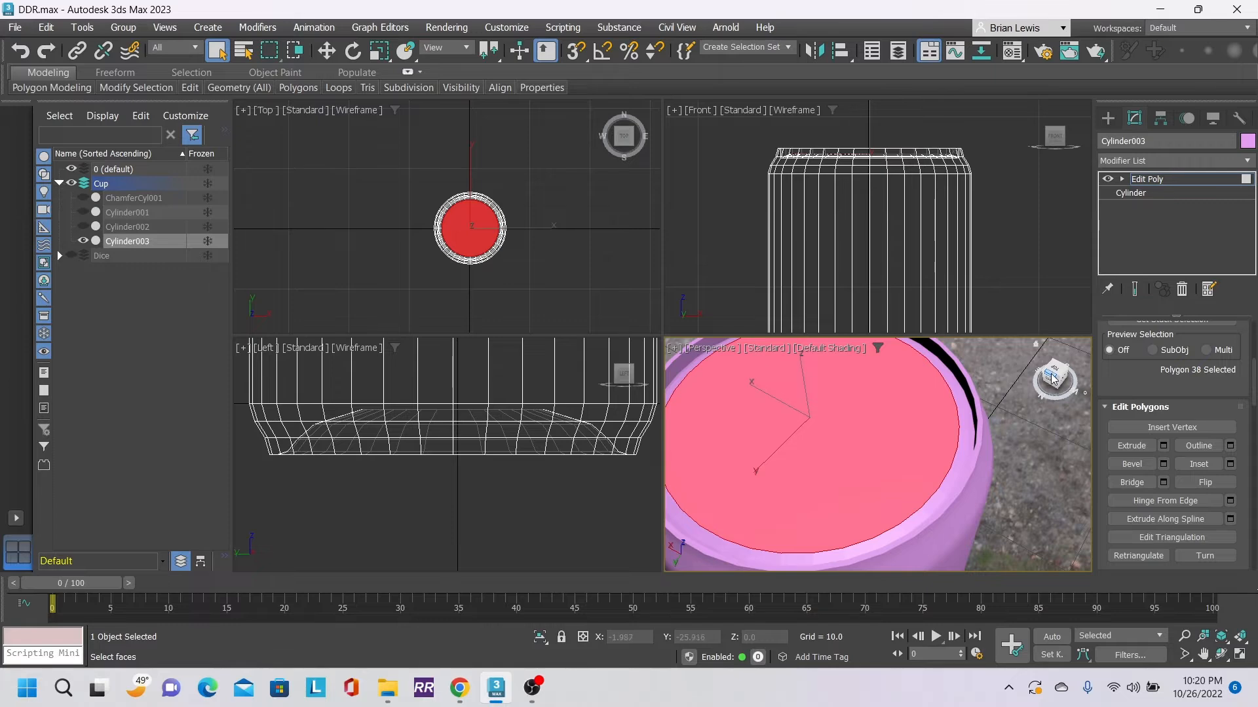
- Release the top face and select all polygons of the can's upper rim, sloped shoulder and recess
{"action": "left_click_drag", "start_coordinate": [1051, 378], "coordinate": [1058, 384]}
{"action": "middle_click_drag", "start_coordinate": [985, 433], "coordinate": [983, 499]}
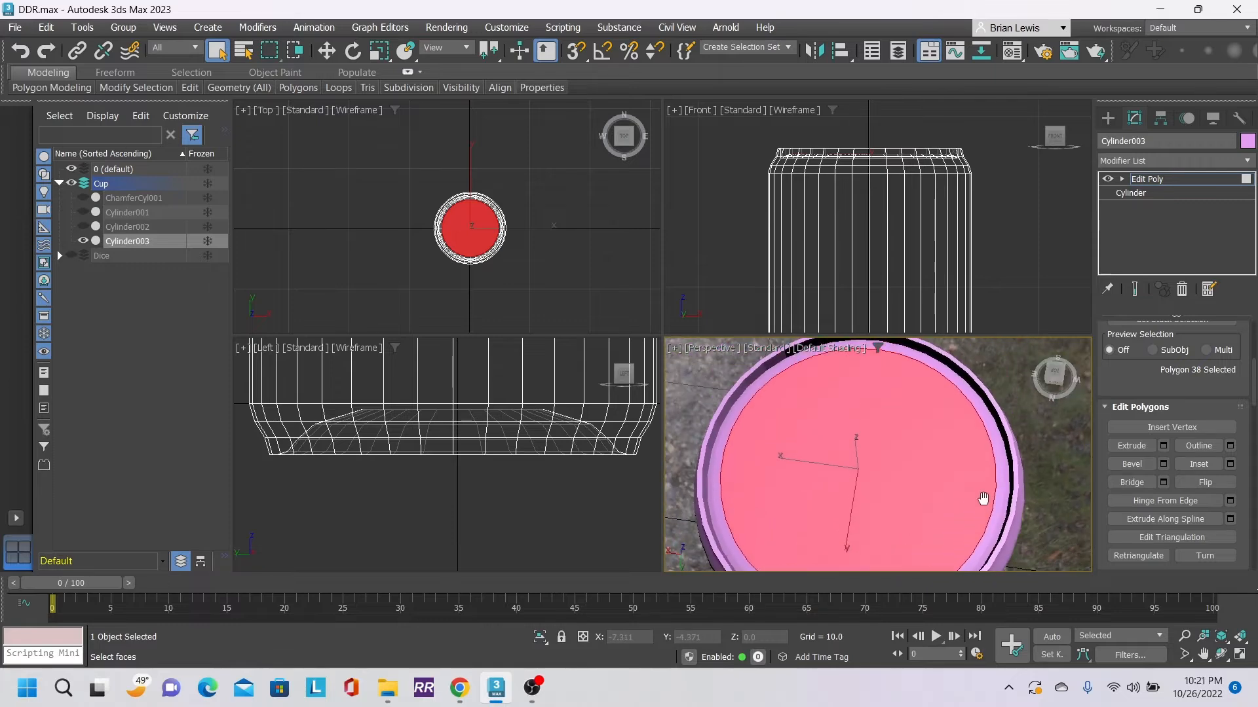
{"action": "scroll", "coordinate": [802, 135], "scroll_direction": "up", "scroll_amount": 5}
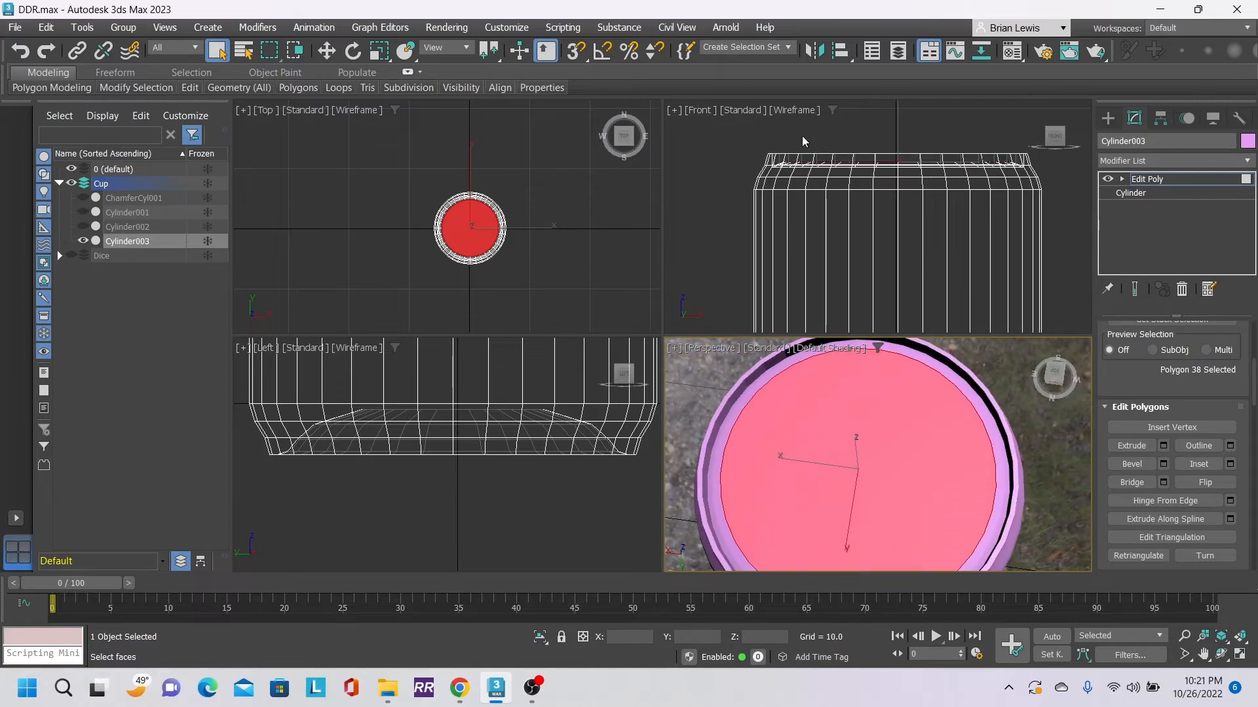
{"action": "middle_click_drag", "start_coordinate": [796, 135], "coordinate": [826, 166]}
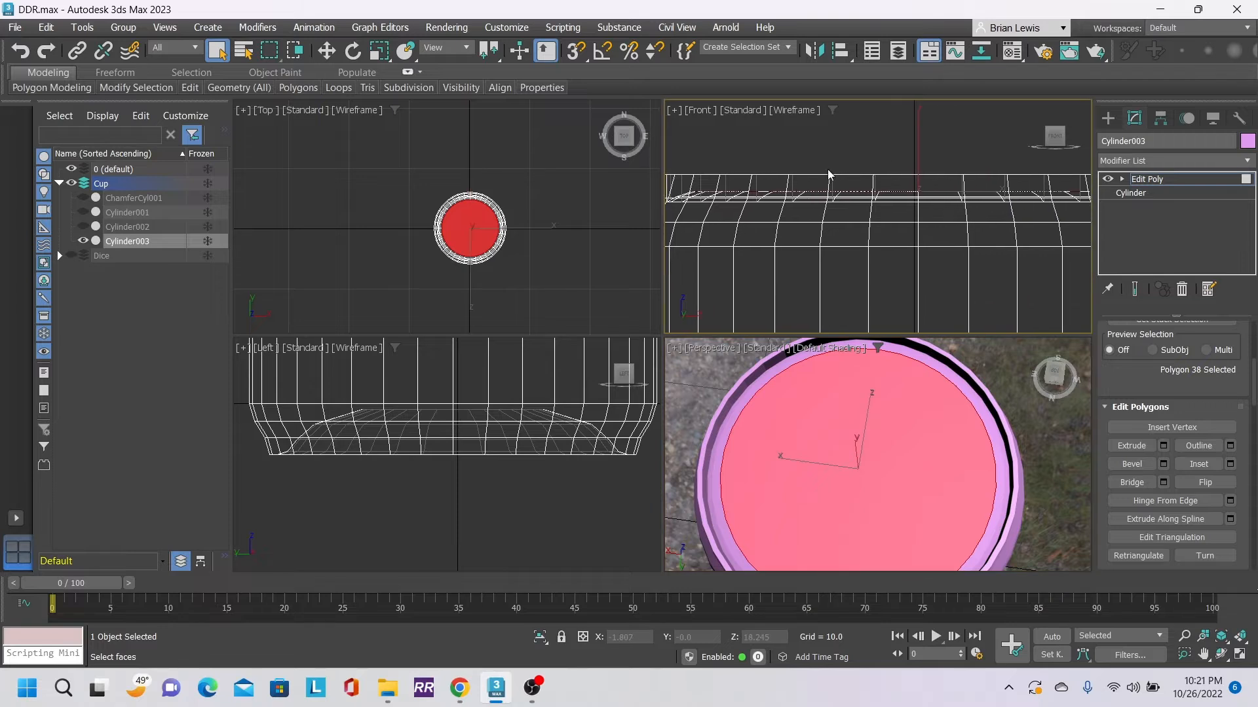
{"action": "scroll", "coordinate": [825, 166], "scroll_direction": "down", "scroll_amount": 2}
{"action": "left_click", "coordinate": [928, 167]}
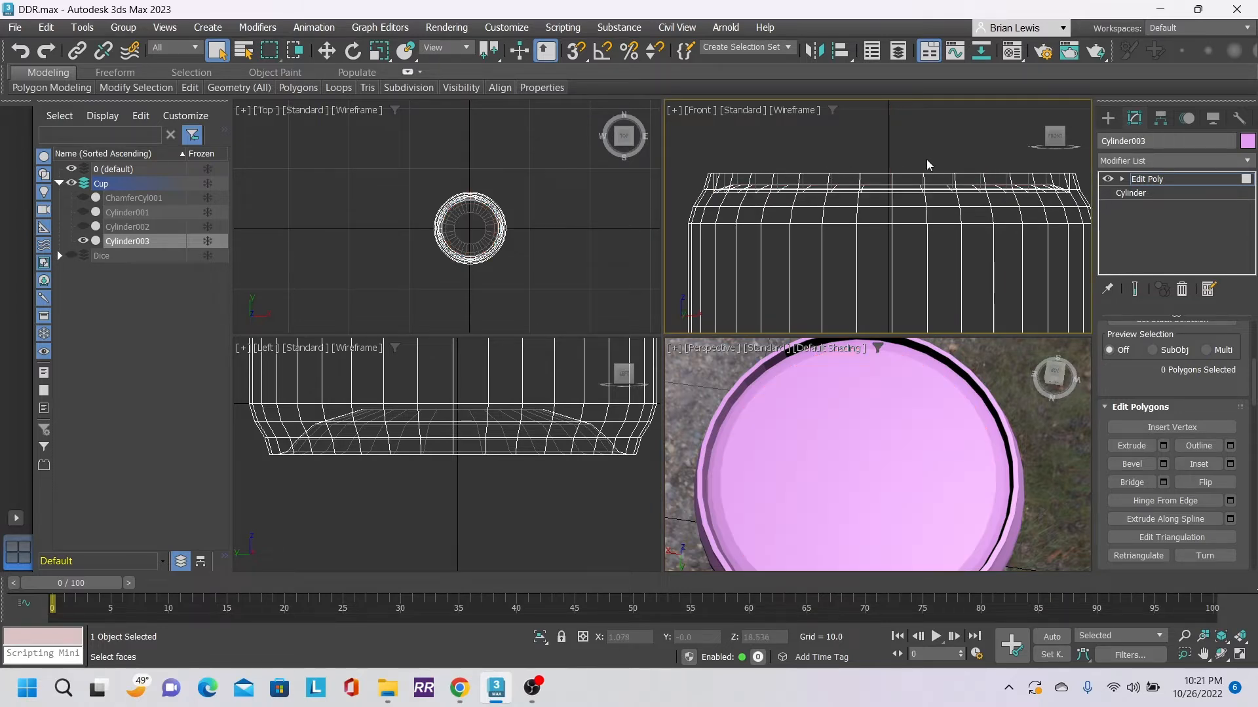
{"action": "middle_click_drag", "start_coordinate": [931, 135], "coordinate": [921, 137]}
{"action": "left_click_drag", "start_coordinate": [677, 131], "coordinate": [1070, 198]}
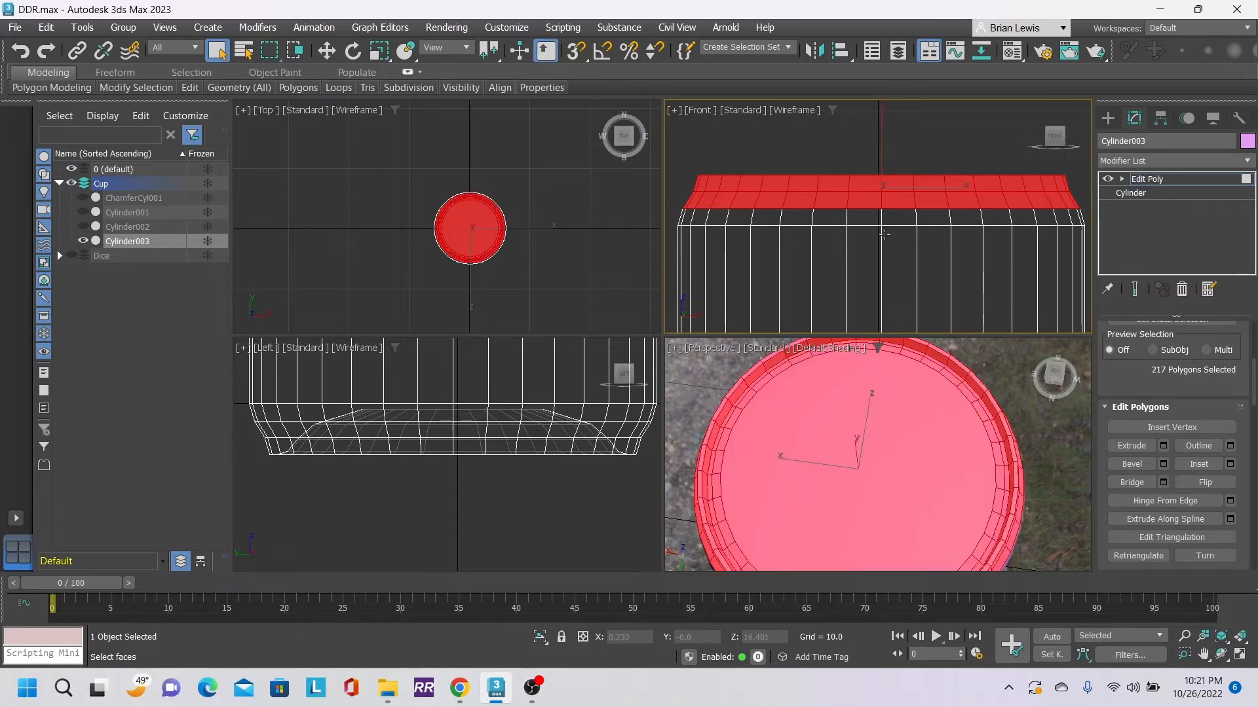
- Remove the upper rim band and the visible part of the sloped shoulder band from the polygon selection
{"action": "left_click_drag", "start_coordinate": [1070, 386], "coordinate": [1062, 311]}
{"action": "middle_click_drag", "start_coordinate": [777, 466], "coordinate": [756, 423]}
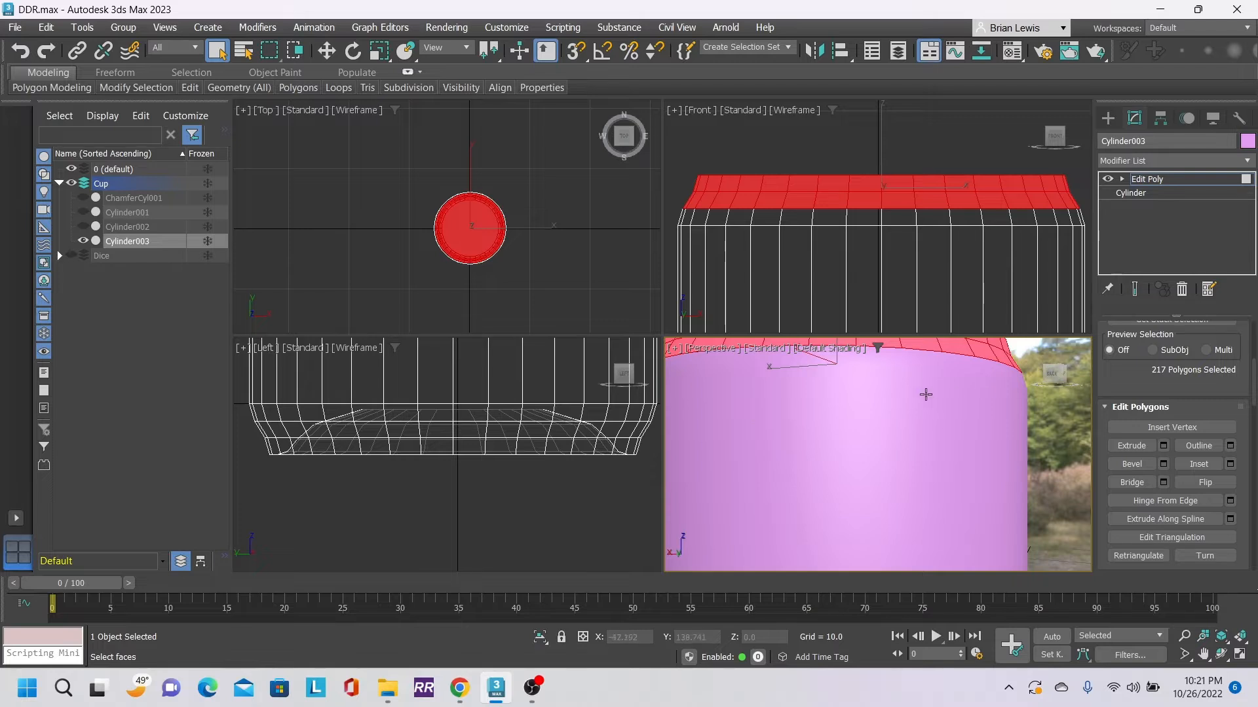
{"action": "middle_click_drag", "start_coordinate": [926, 393], "coordinate": [990, 508]}
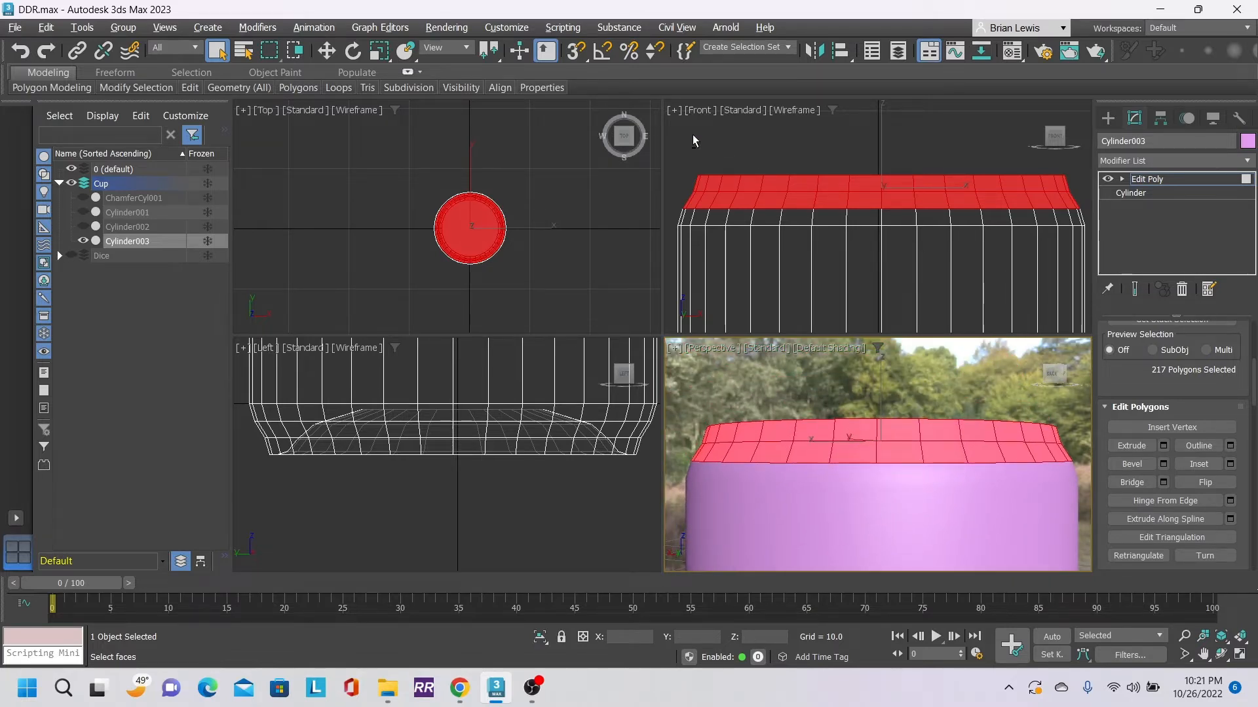
{"action": "left_click_drag", "start_coordinate": [683, 136], "coordinate": [1071, 188]}
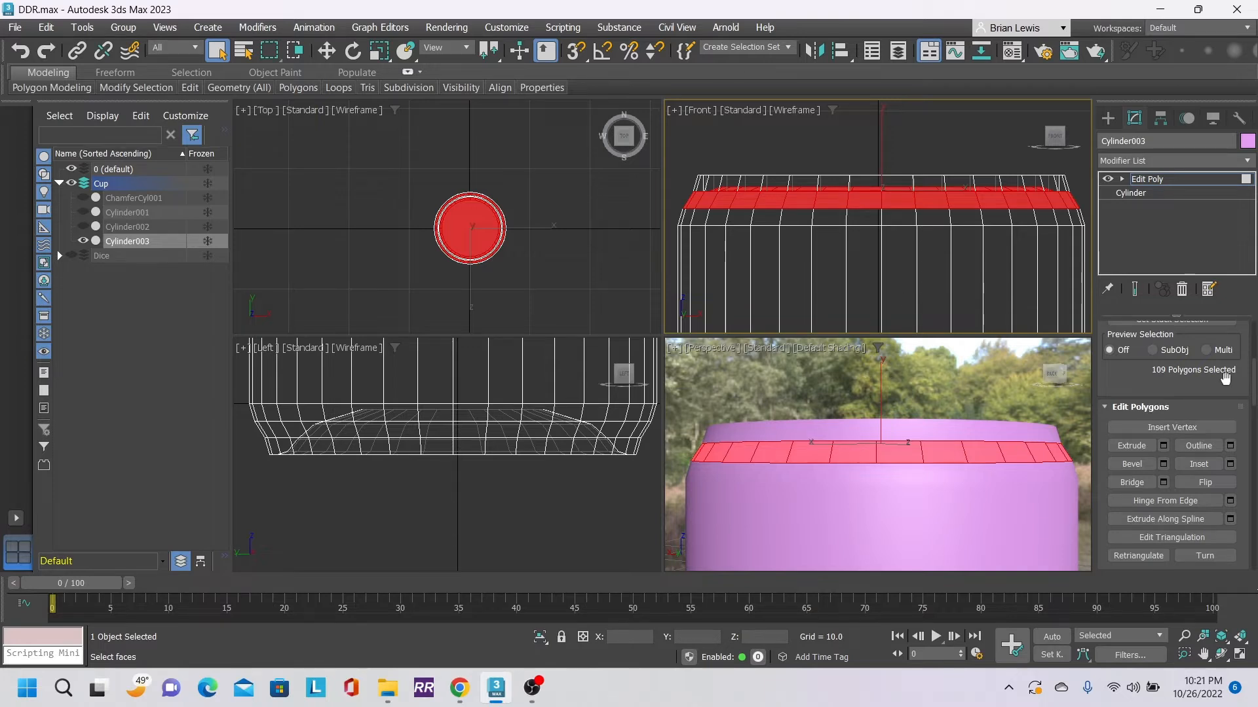
{"action": "scroll", "coordinate": [1223, 383], "scroll_direction": "up", "scroll_amount": 5}
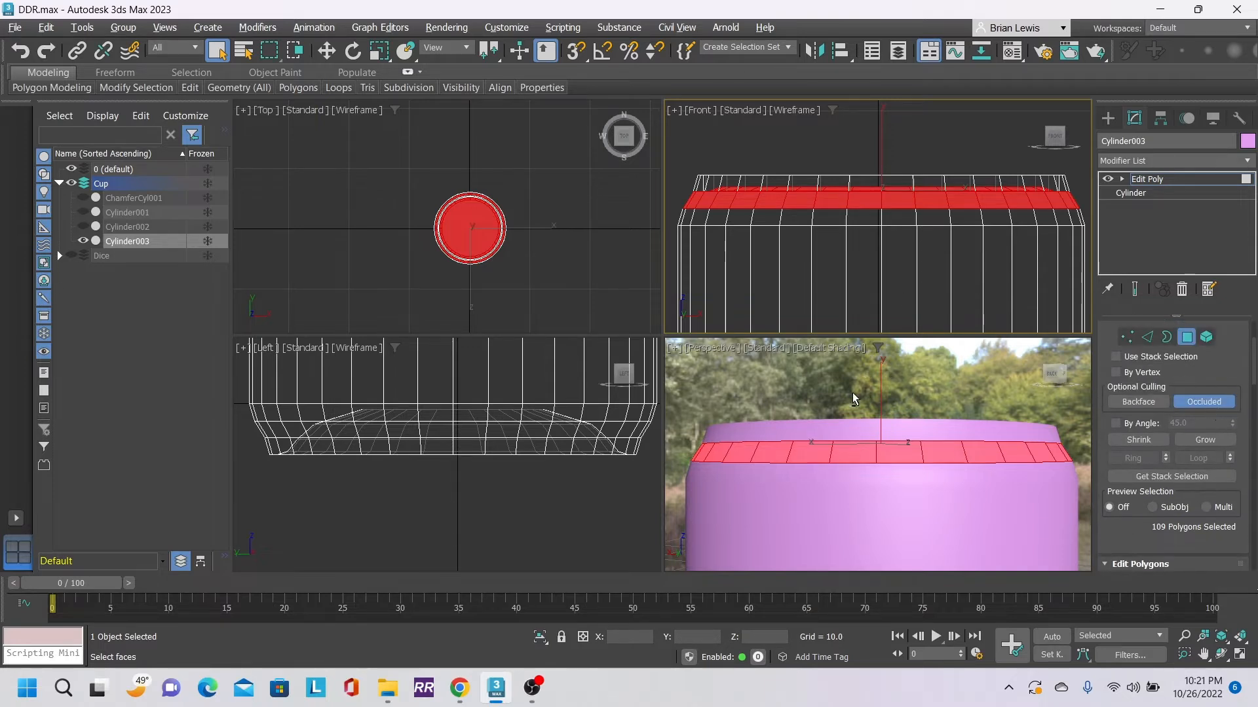
{"action": "left_click_drag", "start_coordinate": [679, 405], "coordinate": [1077, 532]}
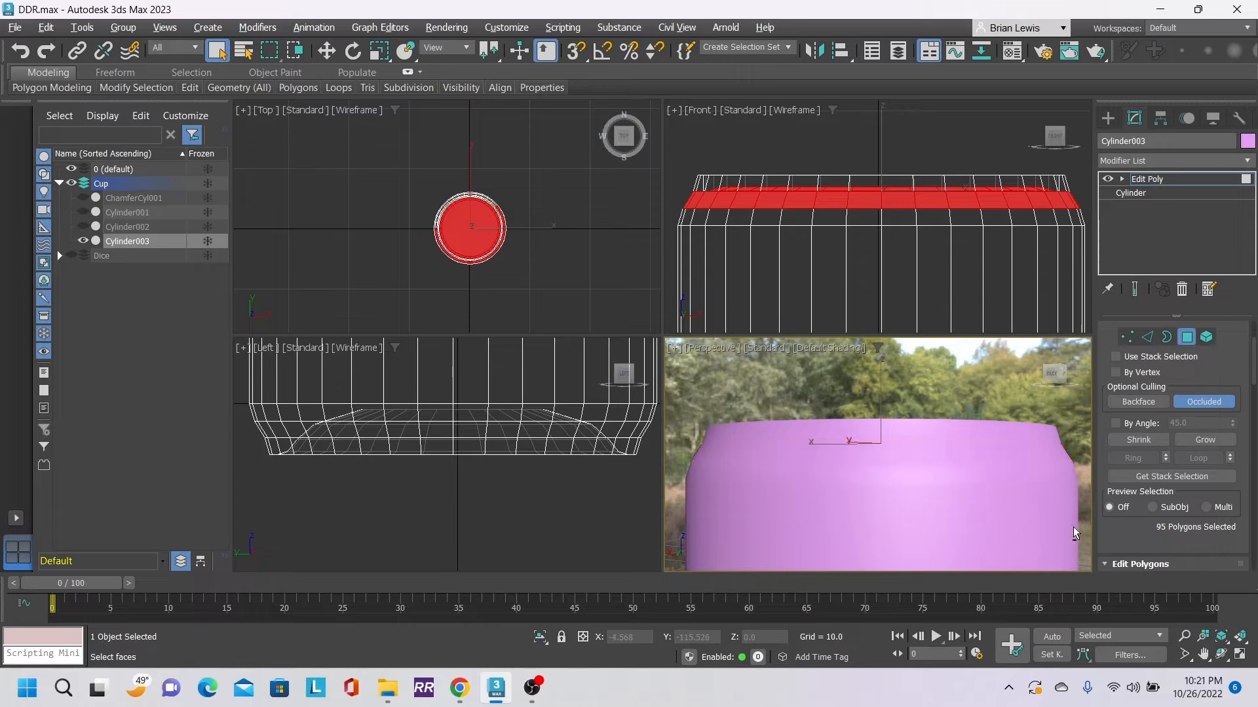
- Subtract the remaining shoulder polygons around the can from the selection, keeping only the recessed top's polygons
{"action": "mouse_move", "coordinate": [1053, 374]}
{"action": "left_mouse_down"}
{"action": "mouse_move", "coordinate": [1016, 398]}
{"action": "mouse_move", "coordinate": [1057, 369]}
{"action": "left_mouse_up"}
{"action": "left_click_drag", "start_coordinate": [1033, 525], "coordinate": [761, 406], "text": "alt"}
{"action": "scroll", "coordinate": [811, 433], "scroll_direction": "down", "scroll_amount": 2}
{"action": "scroll", "coordinate": [811, 433], "scroll_direction": "down", "scroll_amount": 2}
{"action": "middle_click_drag", "start_coordinate": [841, 437], "coordinate": [970, 439]}
{"action": "left_click", "coordinate": [1048, 385]}
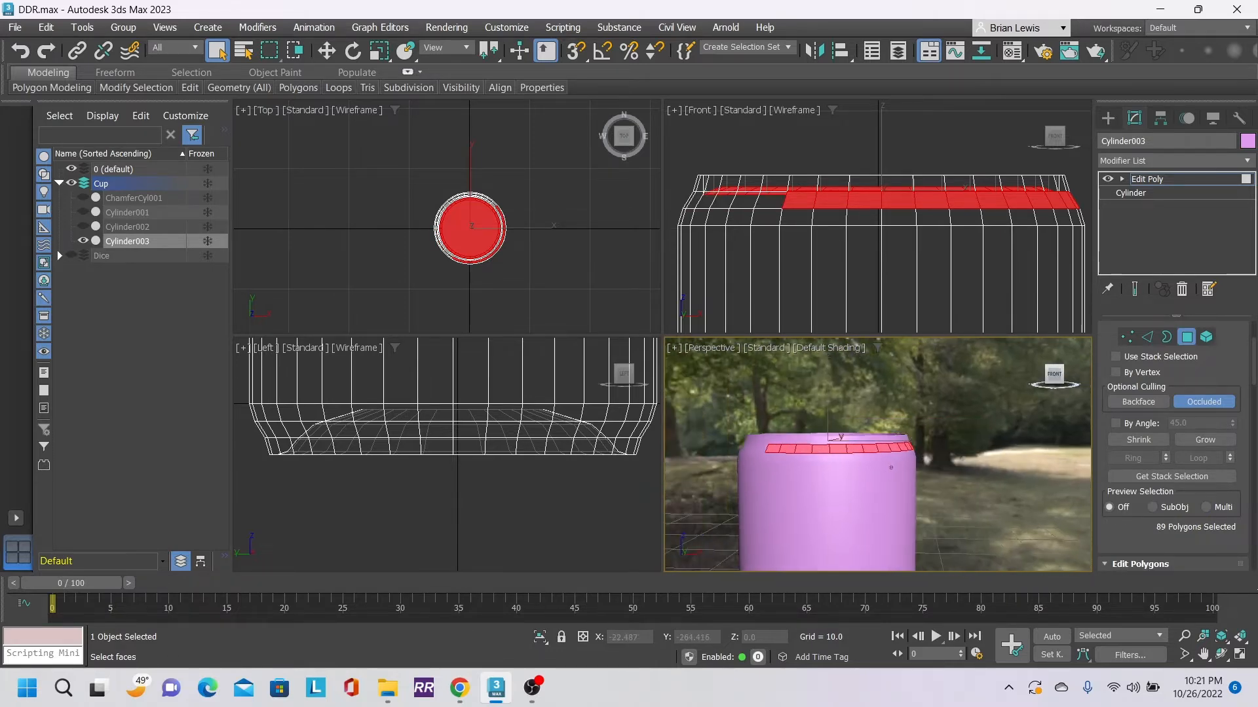
{"action": "left_click_drag", "start_coordinate": [1050, 383], "coordinate": [1050, 374]}
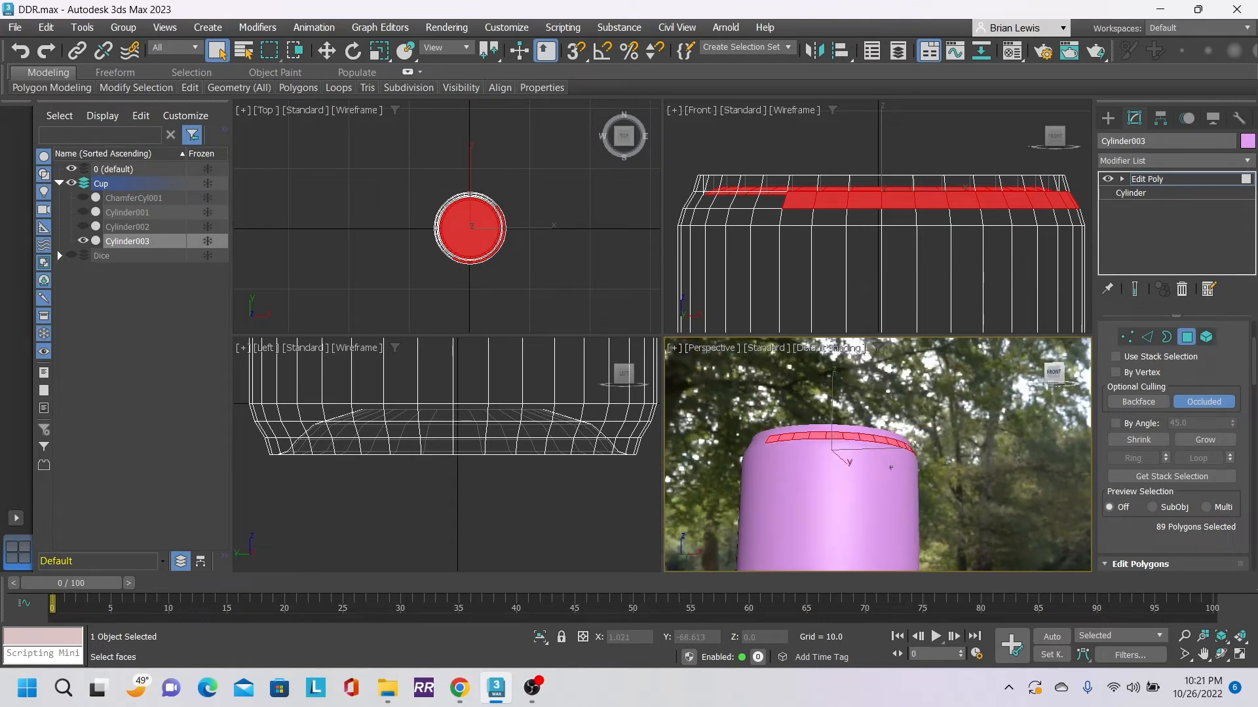
{"action": "left_click_drag", "start_coordinate": [950, 491], "coordinate": [954, 493], "text": "alt"}
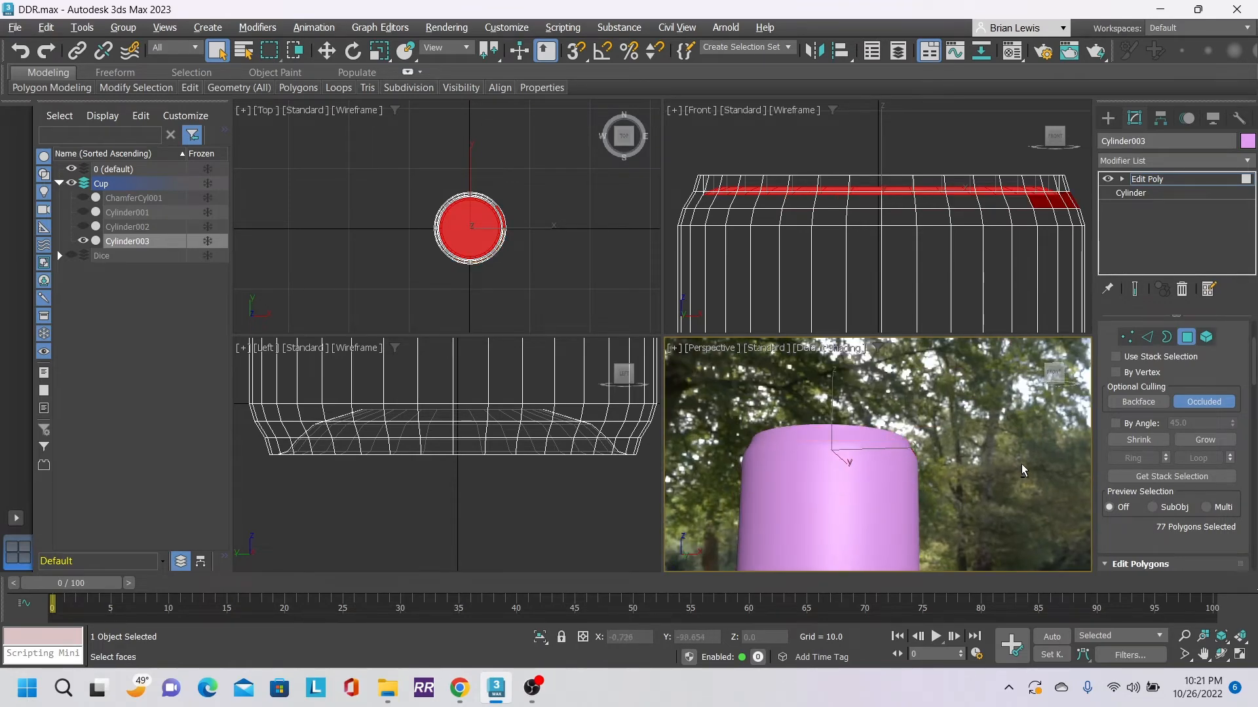
{"action": "left_click_drag", "start_coordinate": [1055, 375], "coordinate": [1012, 376]}
{"action": "left_click_drag", "start_coordinate": [865, 402], "coordinate": [1030, 503], "text": "alt"}
- View the whole can from above and release the polygon selection
{"action": "scroll", "coordinate": [1051, 439], "scroll_direction": "down", "scroll_amount": 4}
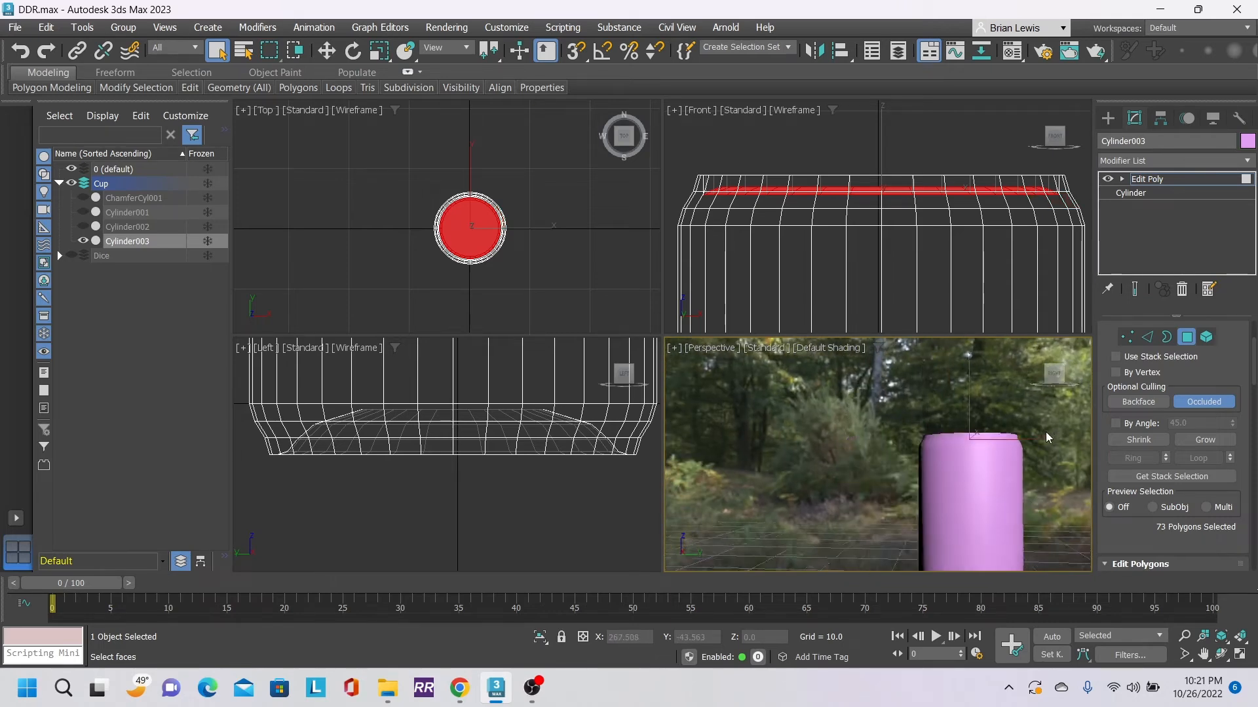
{"action": "middle_click_drag", "start_coordinate": [915, 407], "coordinate": [826, 407]}
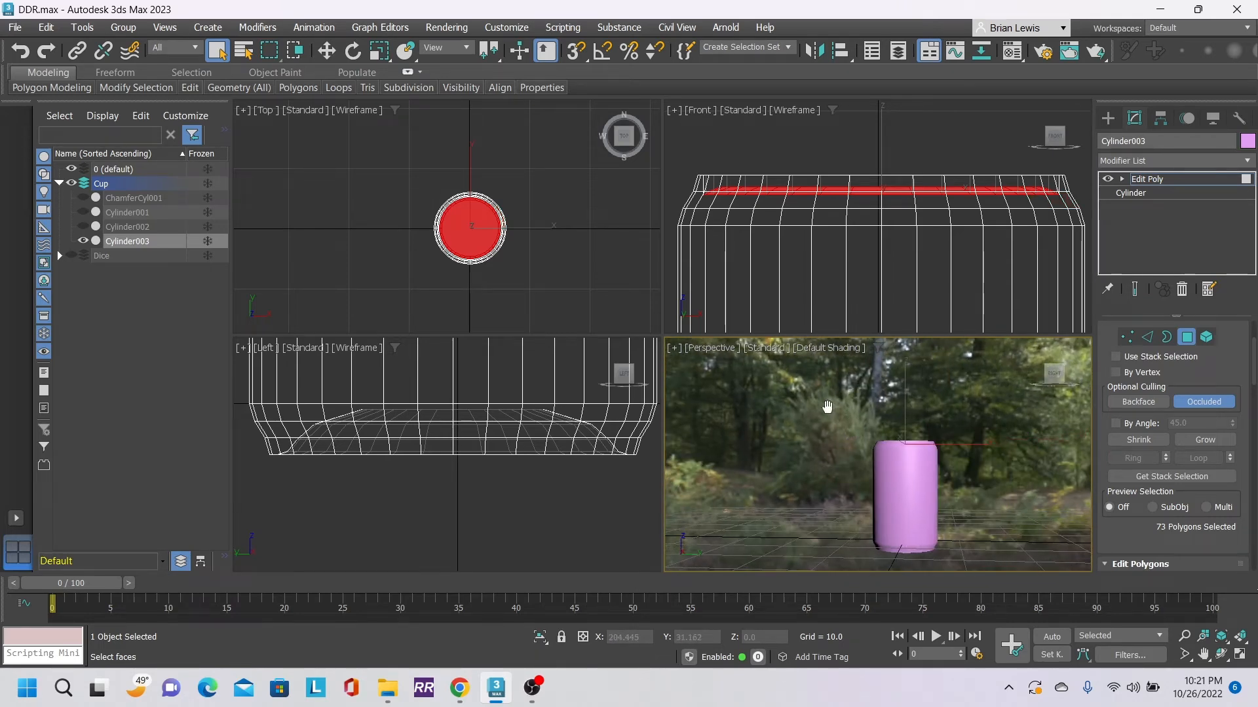
{"action": "scroll", "coordinate": [906, 460], "scroll_direction": "up", "scroll_amount": 2}
{"action": "middle_click_drag", "start_coordinate": [939, 503], "coordinate": [943, 455]}
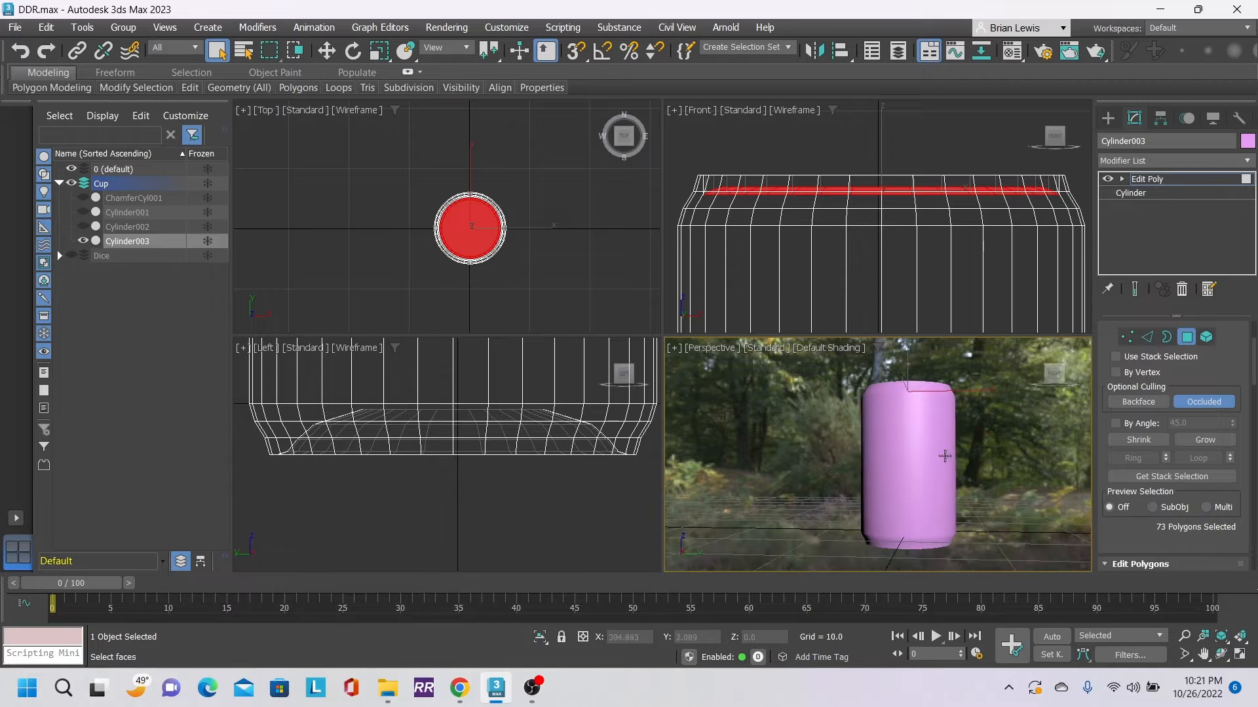
{"action": "left_click_drag", "start_coordinate": [1055, 376], "coordinate": [1055, 402]}
{"action": "left_click", "coordinate": [974, 393]}
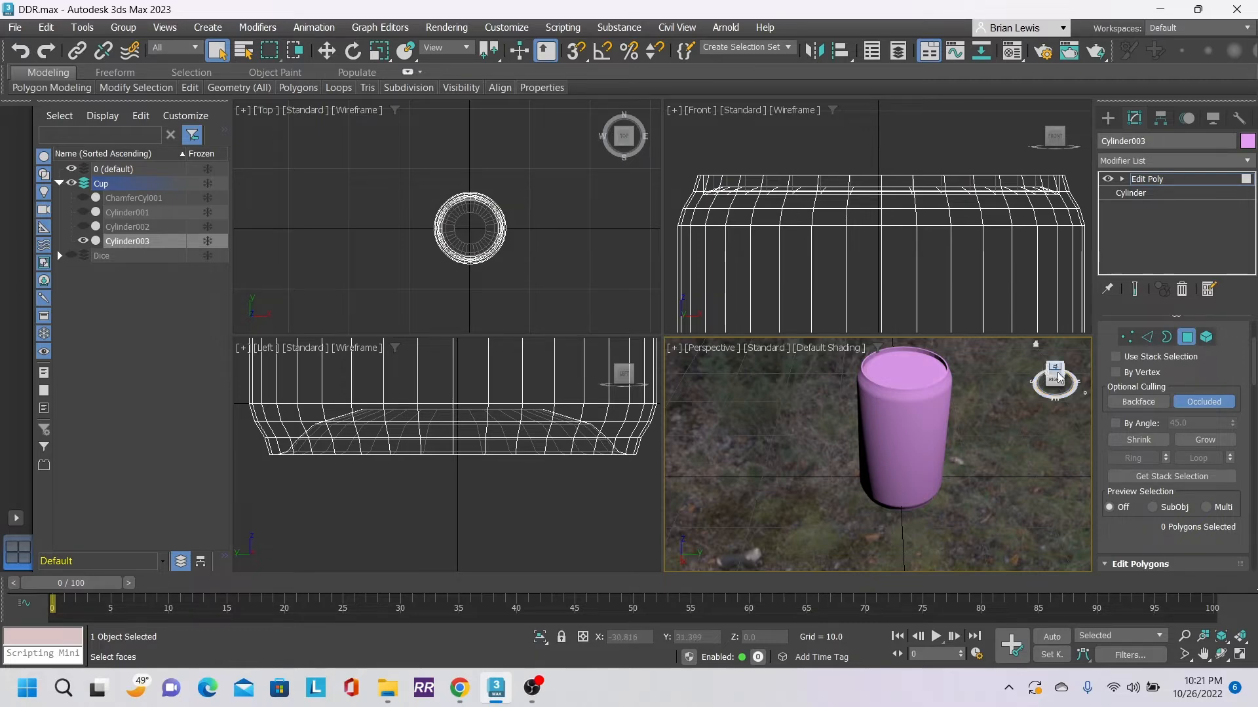
- Move the flat polygon inside the top recess slightly upward to a Z of about 17.87, and leave polygon editing
{"action": "mouse_move", "coordinate": [1054, 376]}
{"action": "left_mouse_down"}
{"action": "mouse_move", "coordinate": [1065, 296]}
{"action": "mouse_move", "coordinate": [1062, 381]}
{"action": "left_mouse_up"}
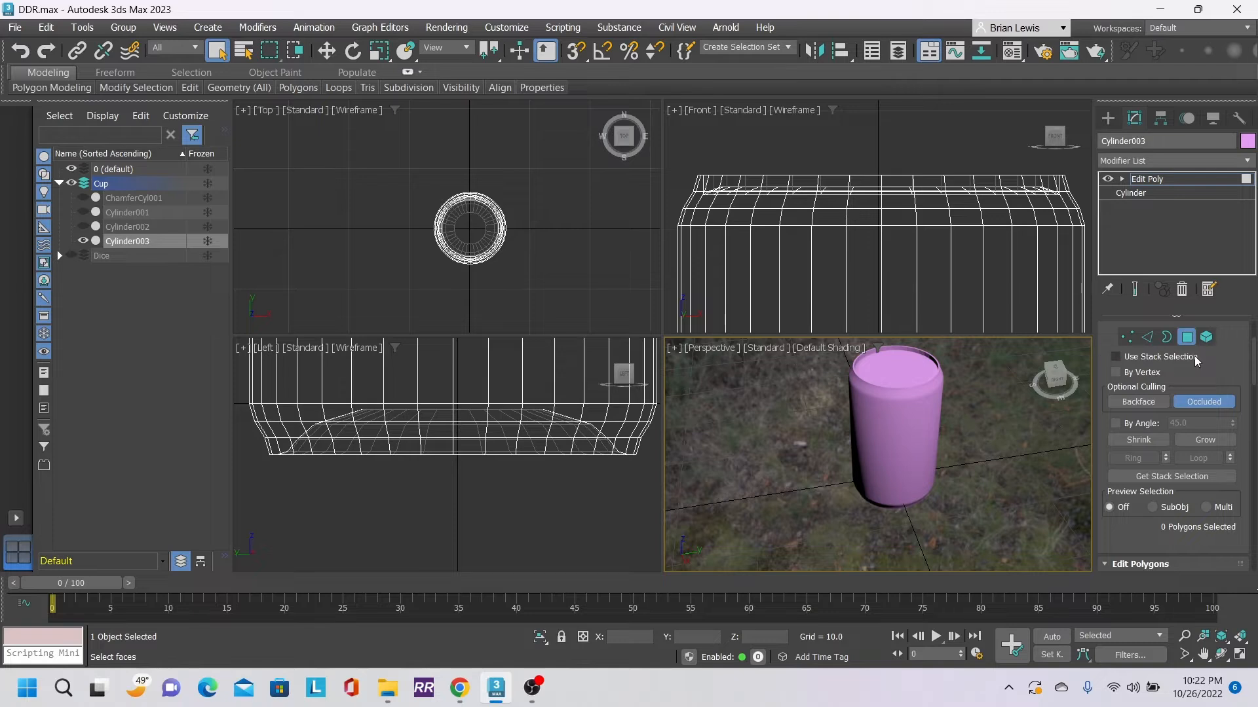
{"action": "left_click", "coordinate": [905, 362]}
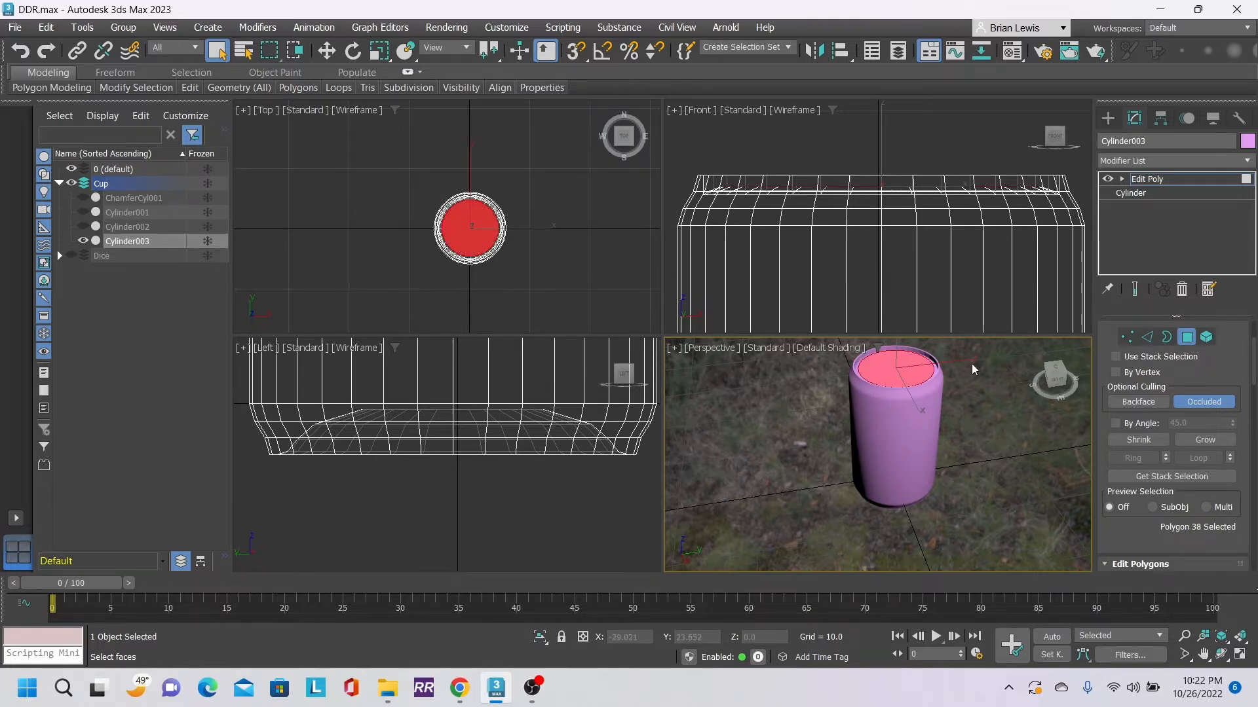
{"action": "left_click", "coordinate": [326, 50]}
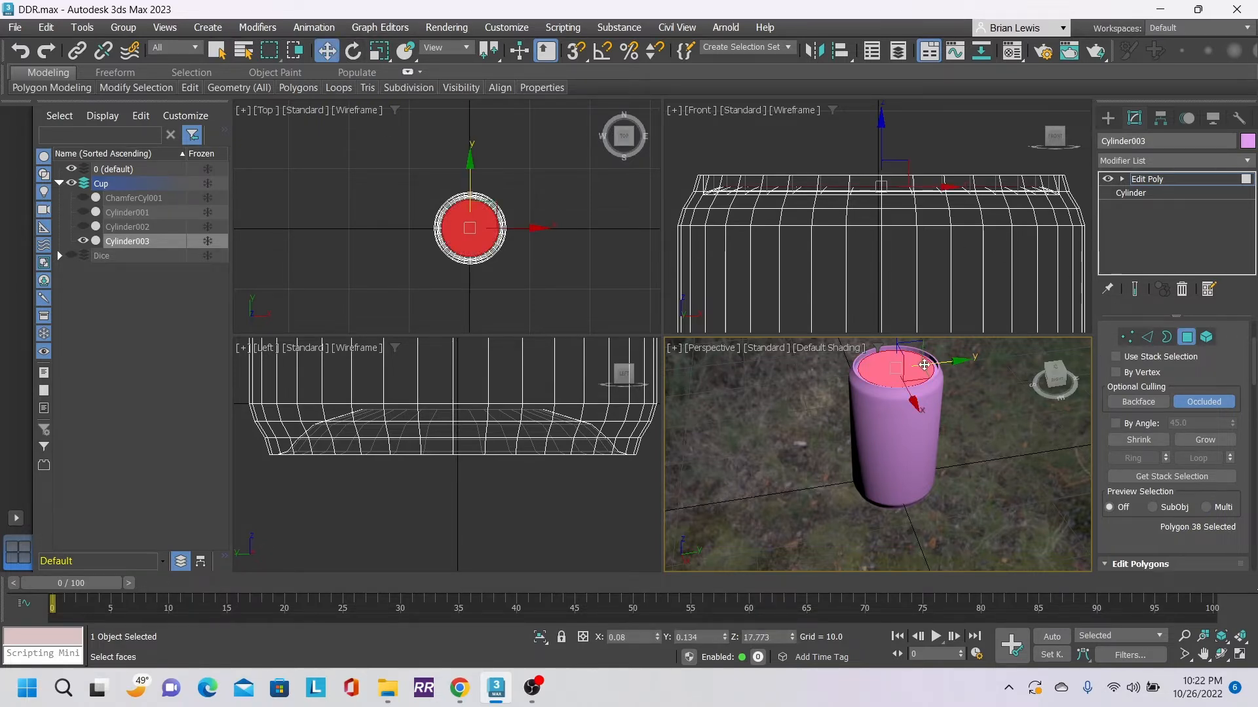
{"action": "middle_click_drag", "start_coordinate": [964, 409], "coordinate": [966, 459]}
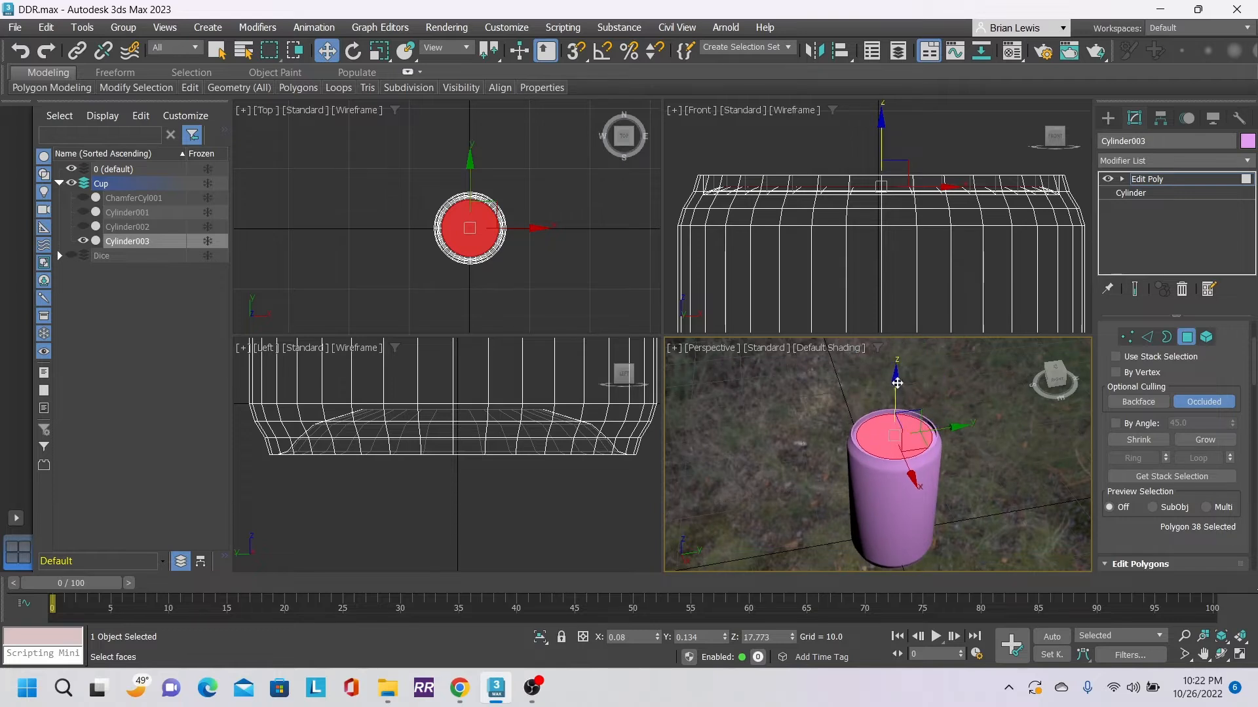
{"action": "left_click_drag", "start_coordinate": [896, 384], "coordinate": [897, 382]}
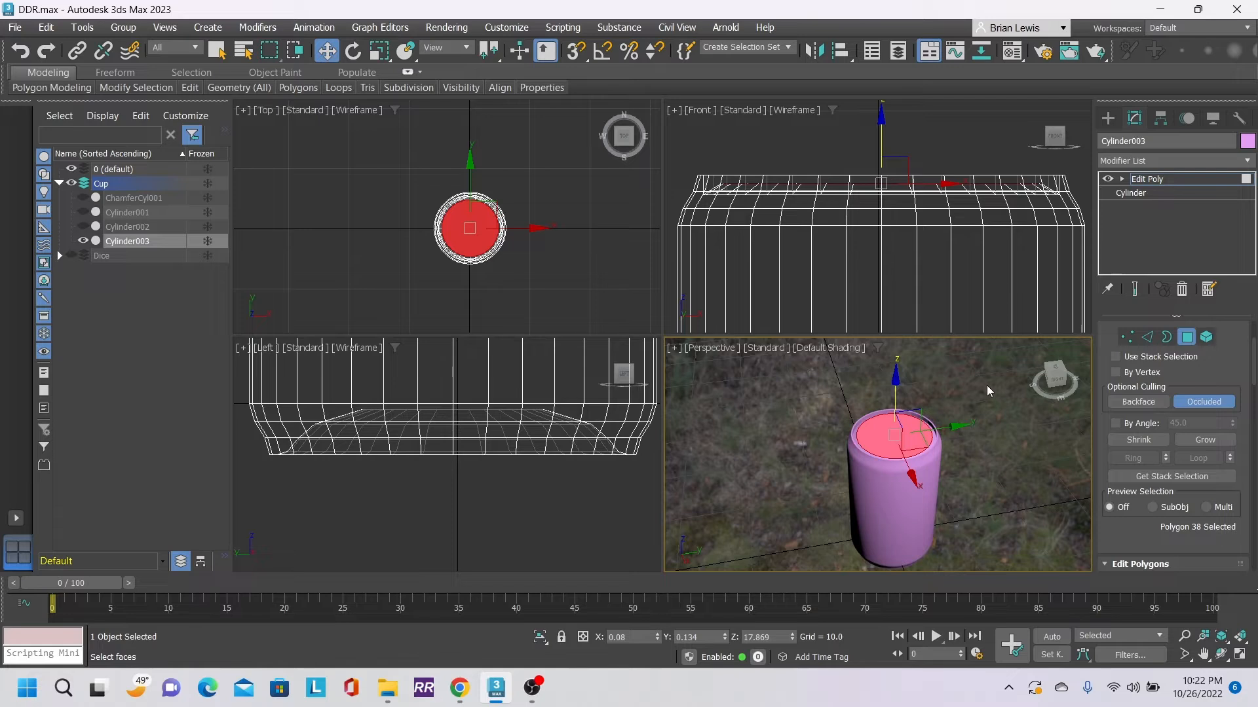
{"action": "left_click", "coordinate": [1187, 336]}
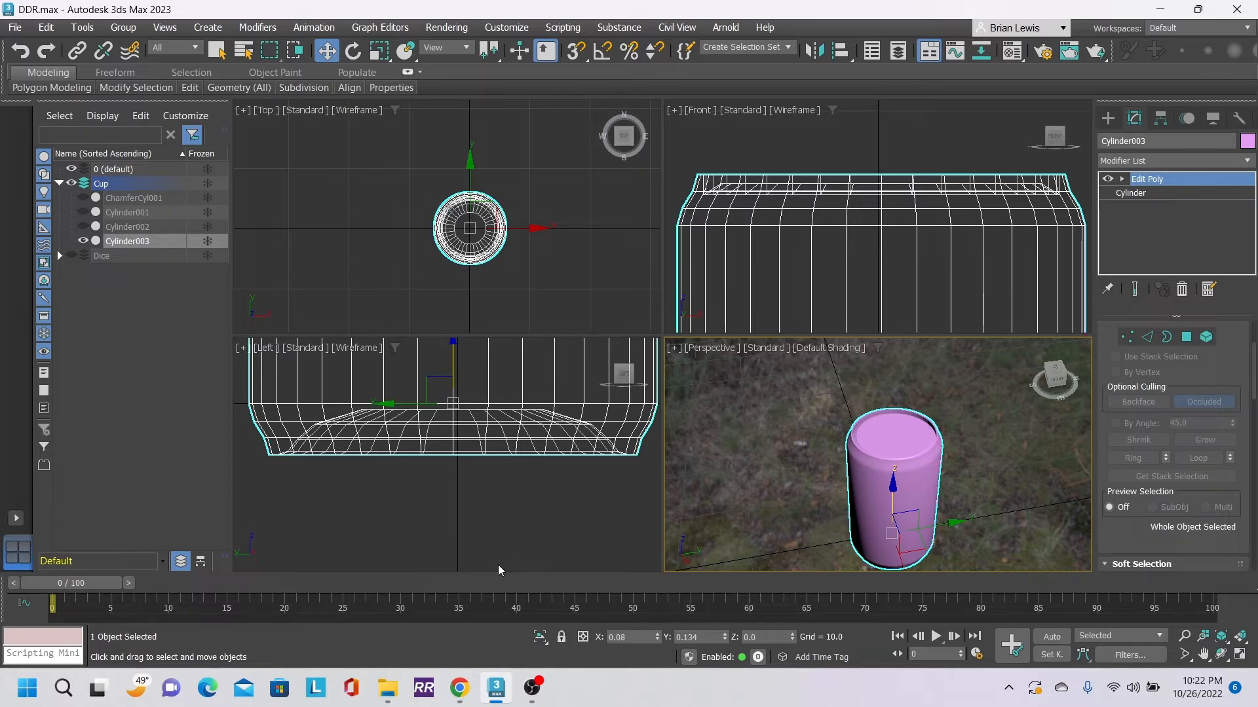
- Draw a closed five-point Line spline for the tab outline beside the can in the Top view, starting near X 14.86, Y 6.54
{"action": "scroll", "coordinate": [492, 201], "scroll_direction": "up", "scroll_amount": 3}
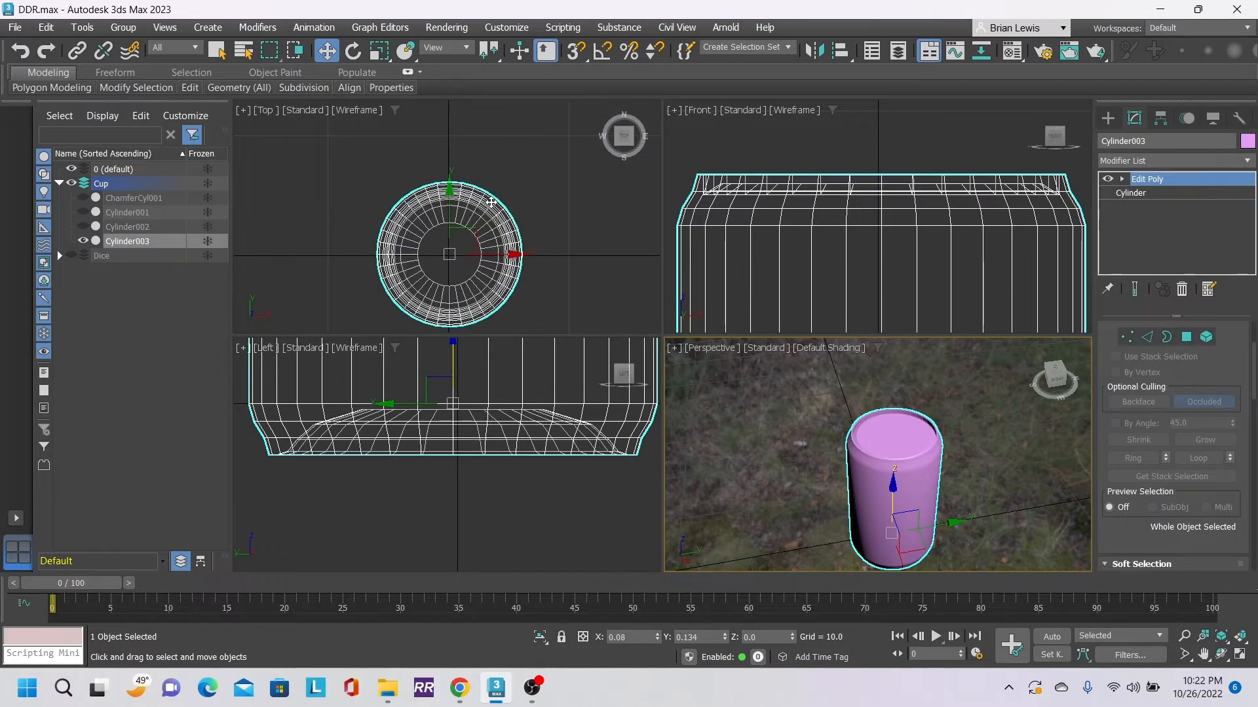
{"action": "middle_click_drag", "start_coordinate": [593, 240], "coordinate": [522, 220]}
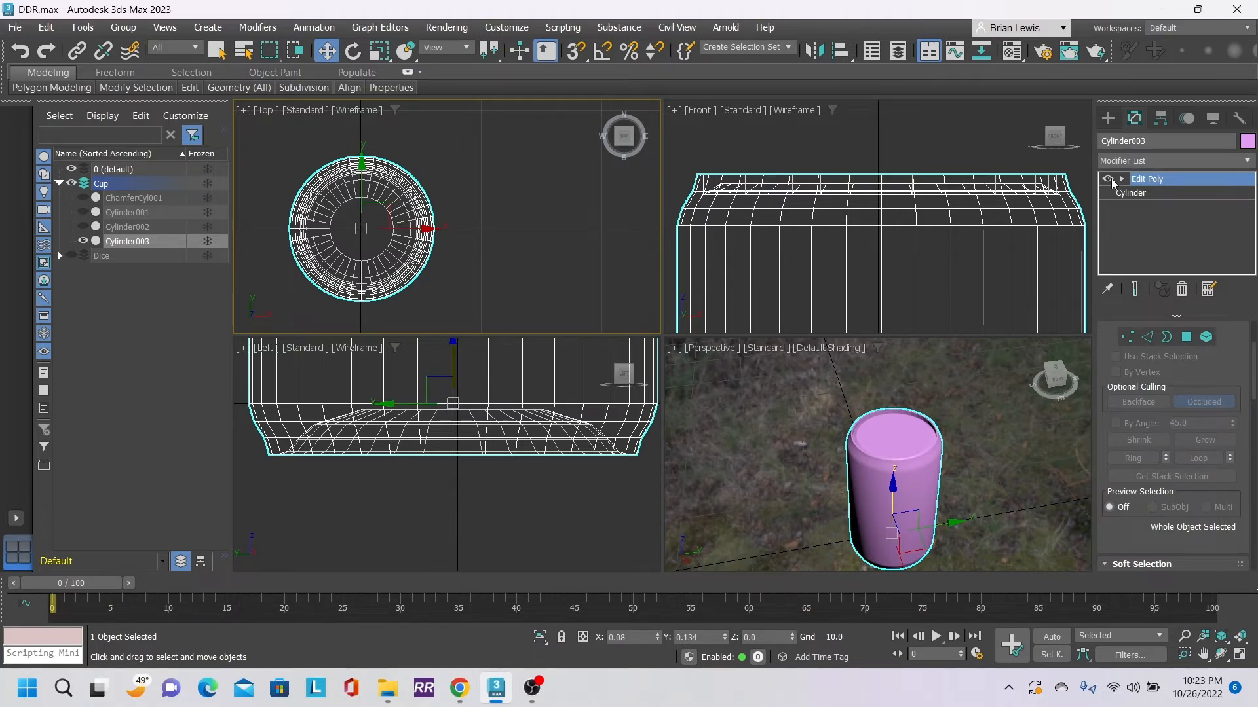
{"action": "left_click", "coordinate": [1109, 119]}
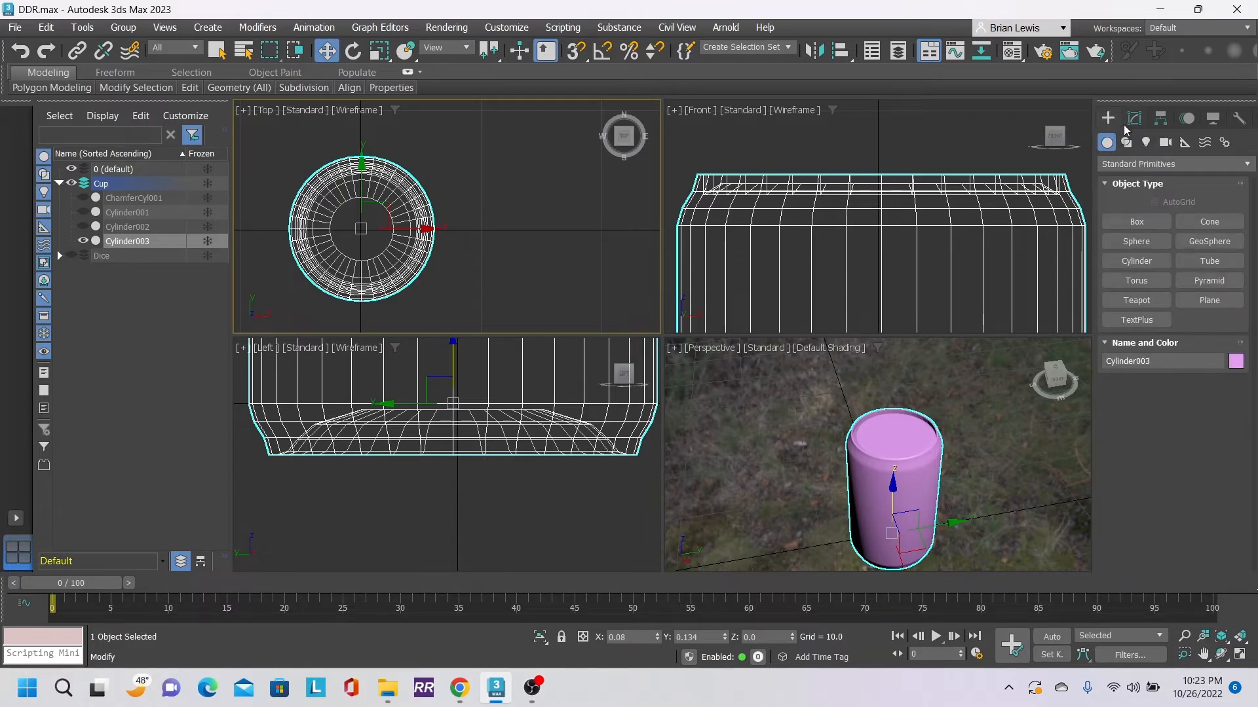
{"action": "left_click", "coordinate": [1128, 142]}
{"action": "left_click", "coordinate": [1136, 241]}
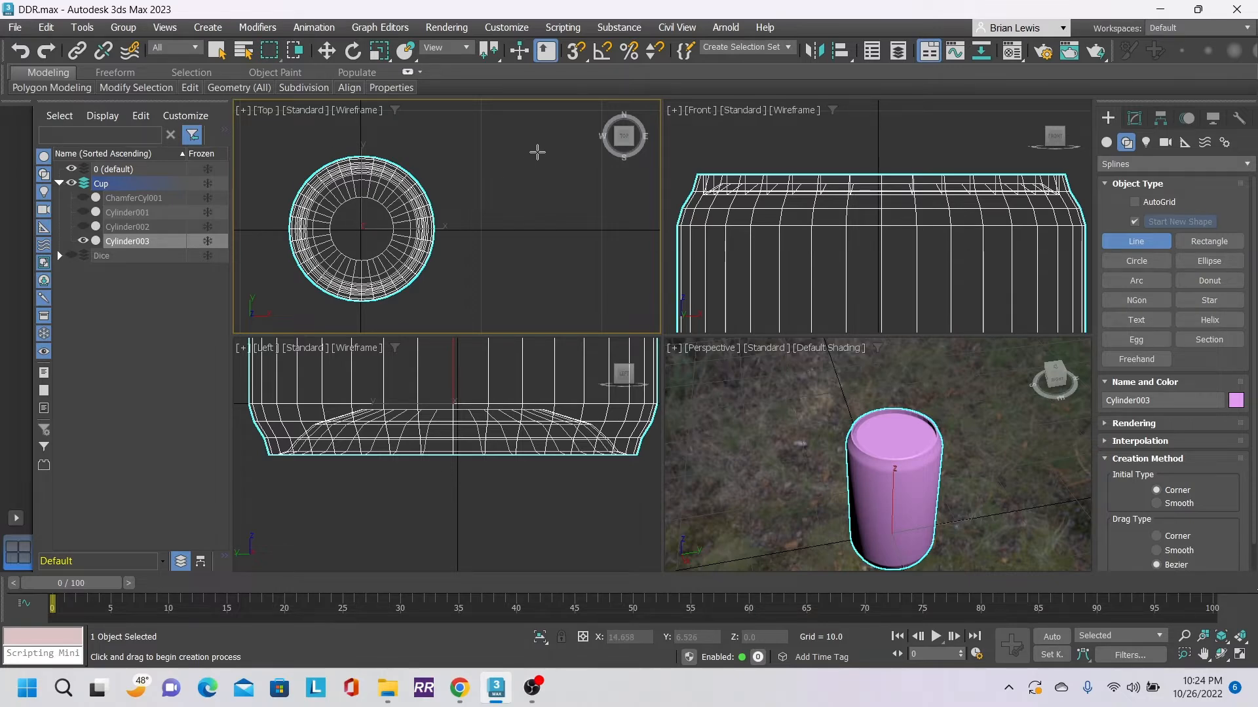
{"action": "left_click", "coordinate": [538, 152]}
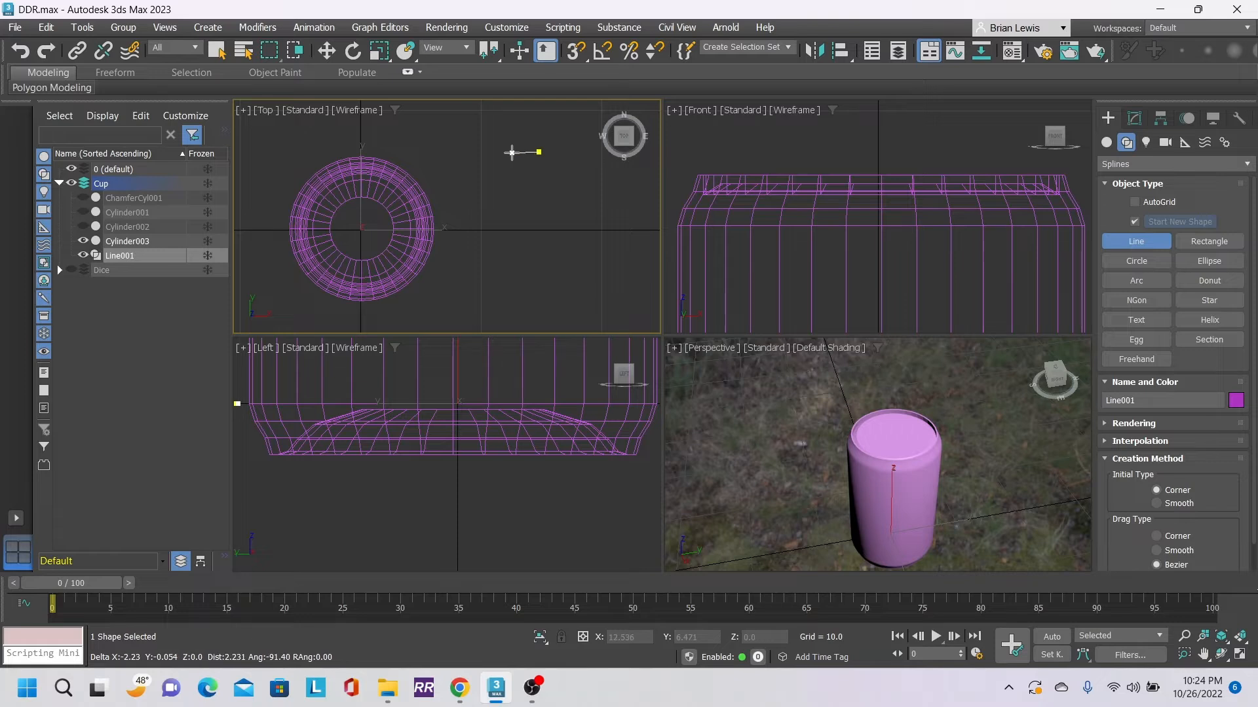
{"action": "left_click", "coordinate": [525, 153]}
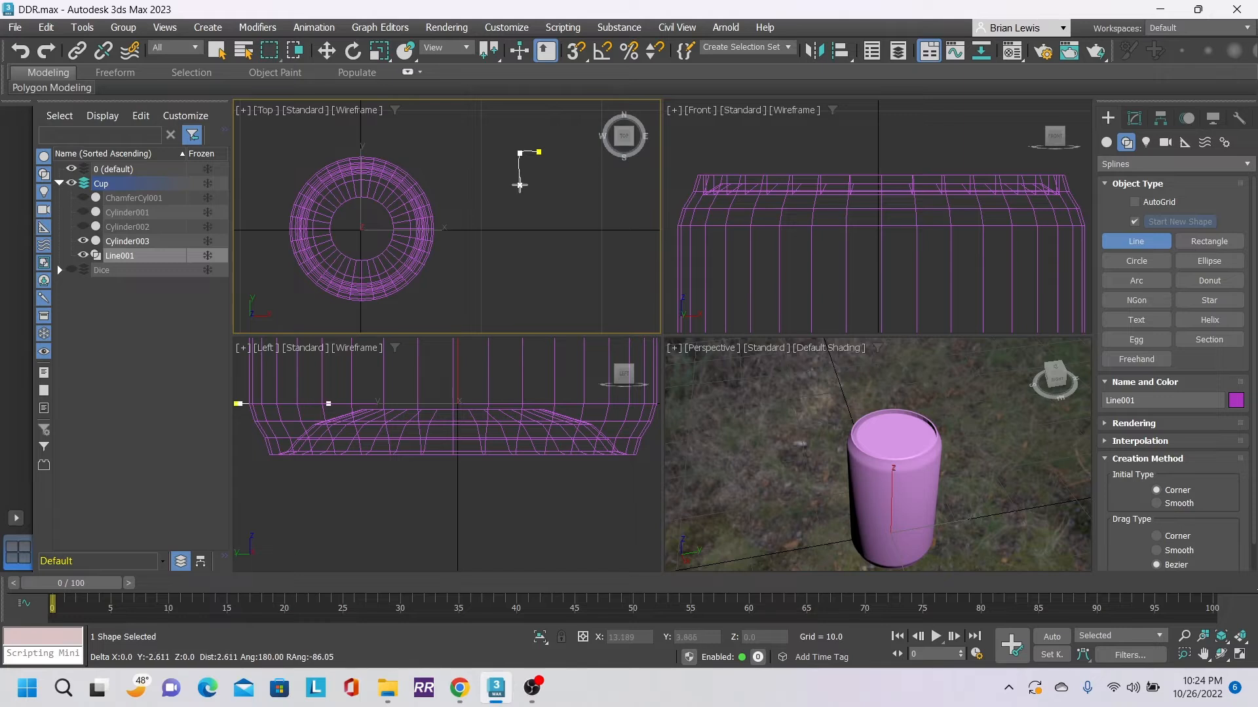
{"action": "left_click_drag", "start_coordinate": [525, 206], "coordinate": [530, 206]}
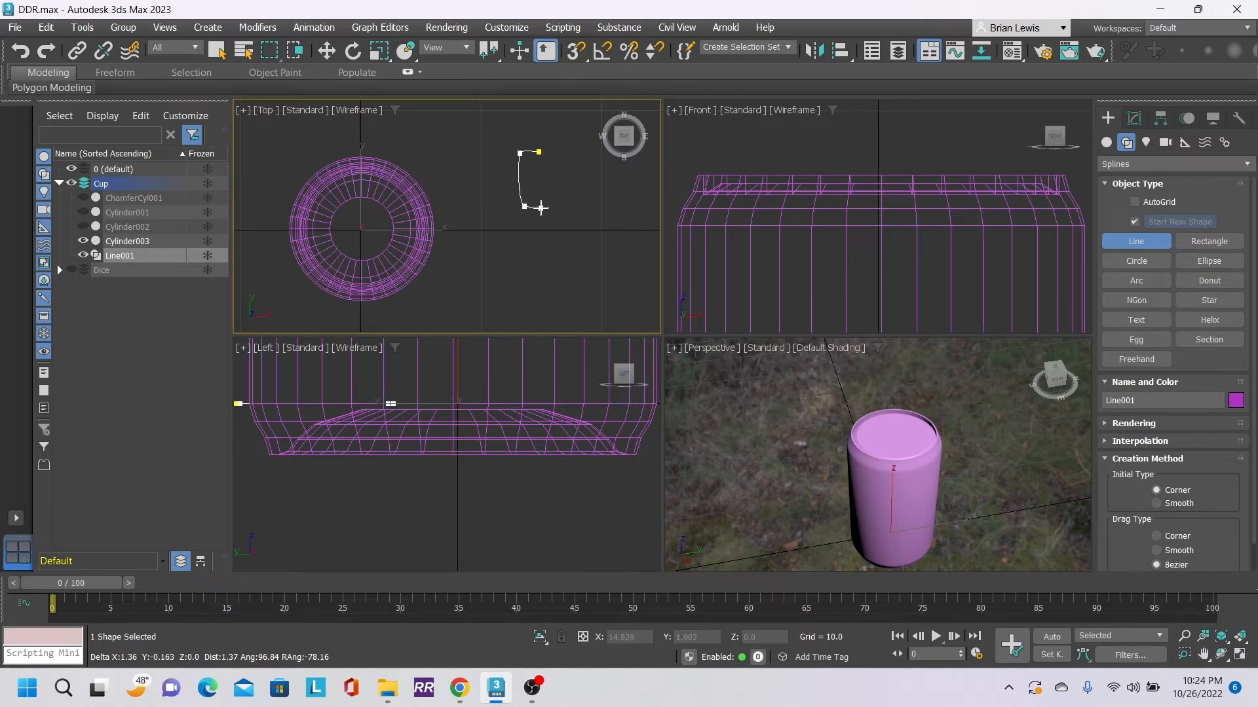
{"action": "left_click", "coordinate": [548, 206]}
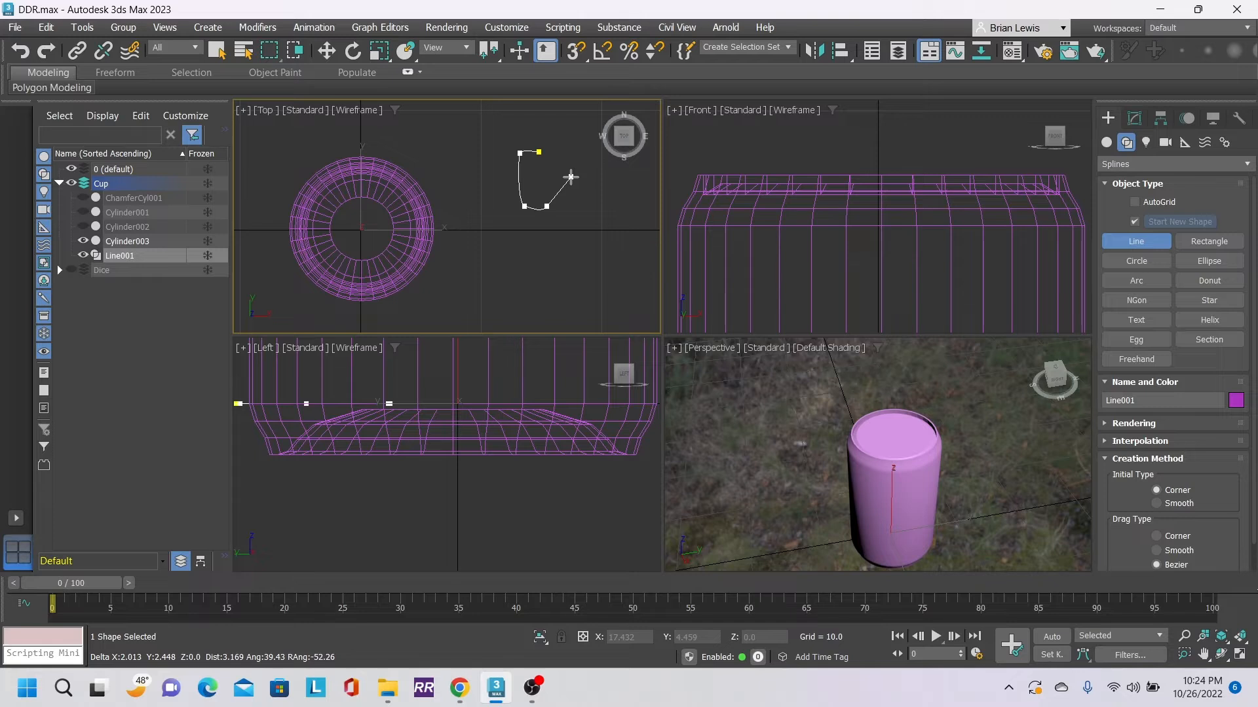
{"action": "left_click", "coordinate": [571, 177]}
{"action": "left_click", "coordinate": [538, 152]}
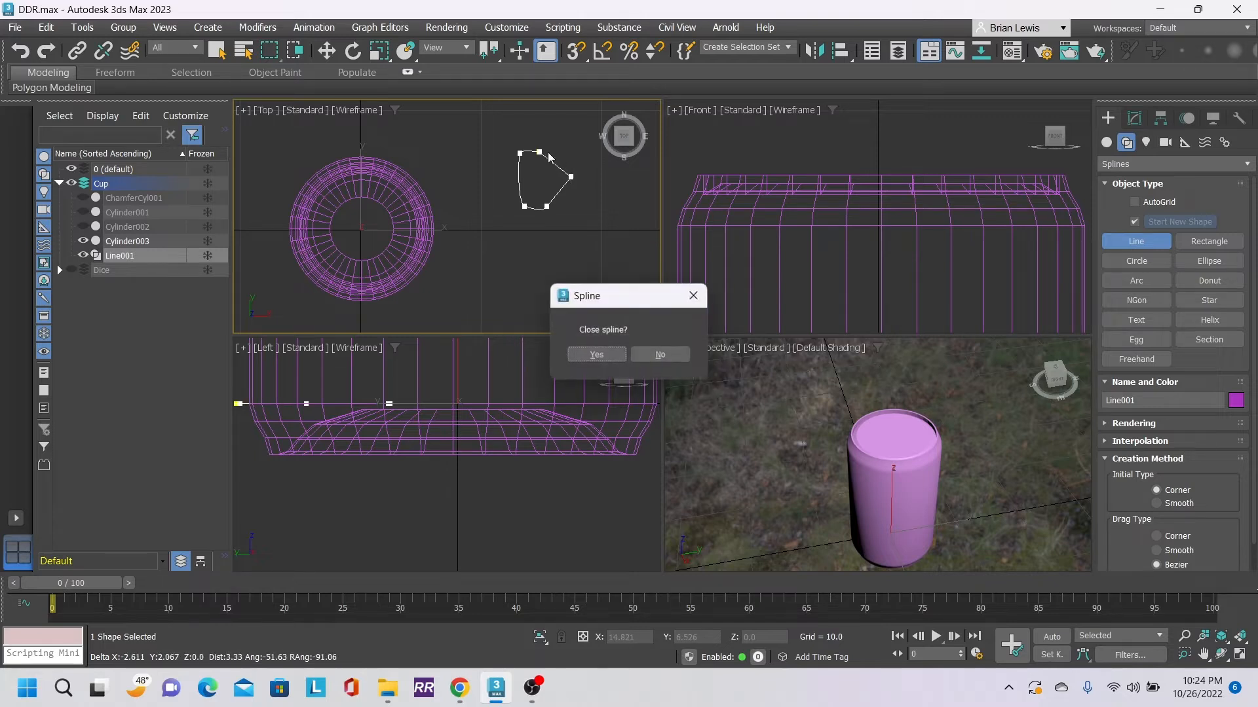
{"action": "left_click", "coordinate": [594, 355]}
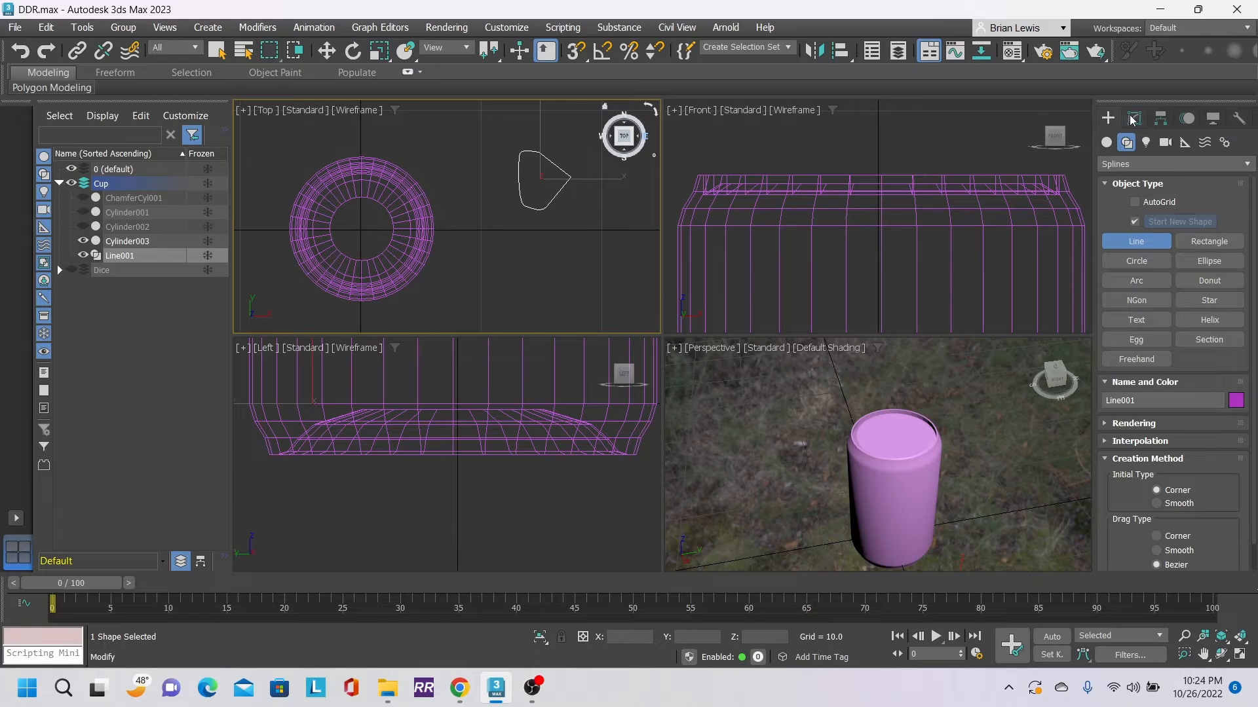
- Add a Symmetry modifier to the closed tab outline
{"action": "left_click", "coordinate": [1135, 118]}
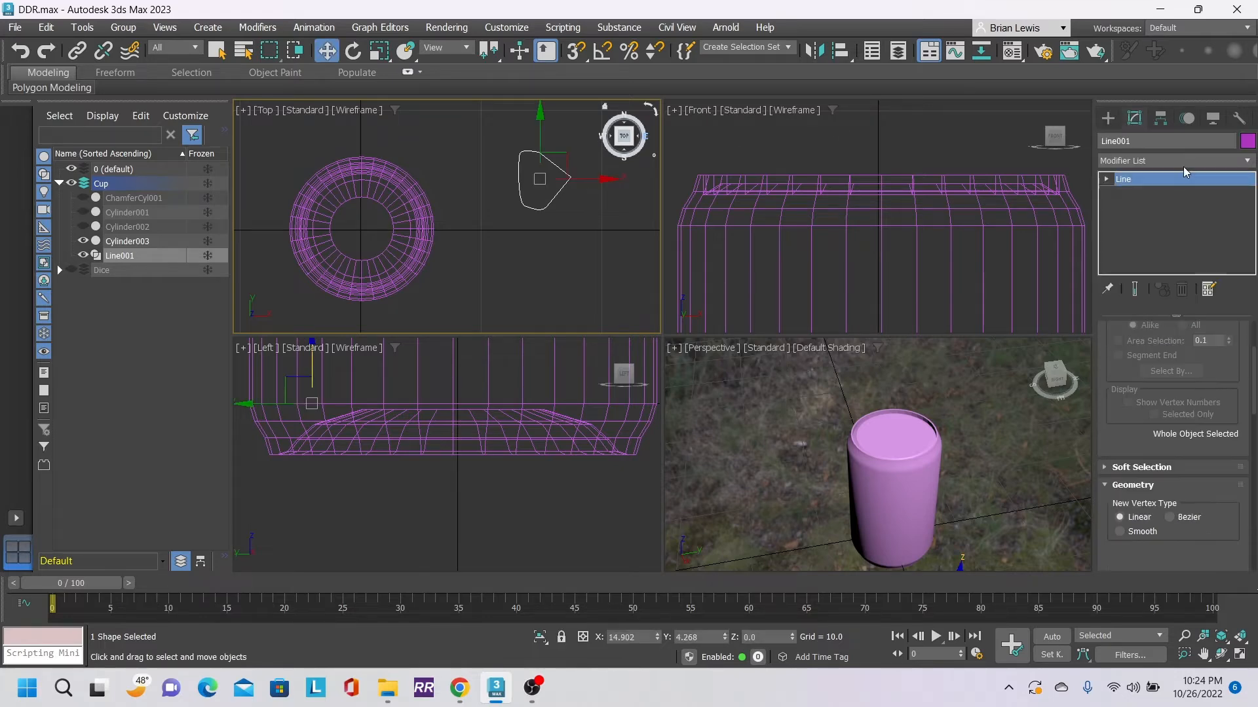
{"action": "left_click", "coordinate": [1247, 160]}
{"action": "scroll", "coordinate": [1172, 419], "scroll_direction": "down", "scroll_amount": 15}
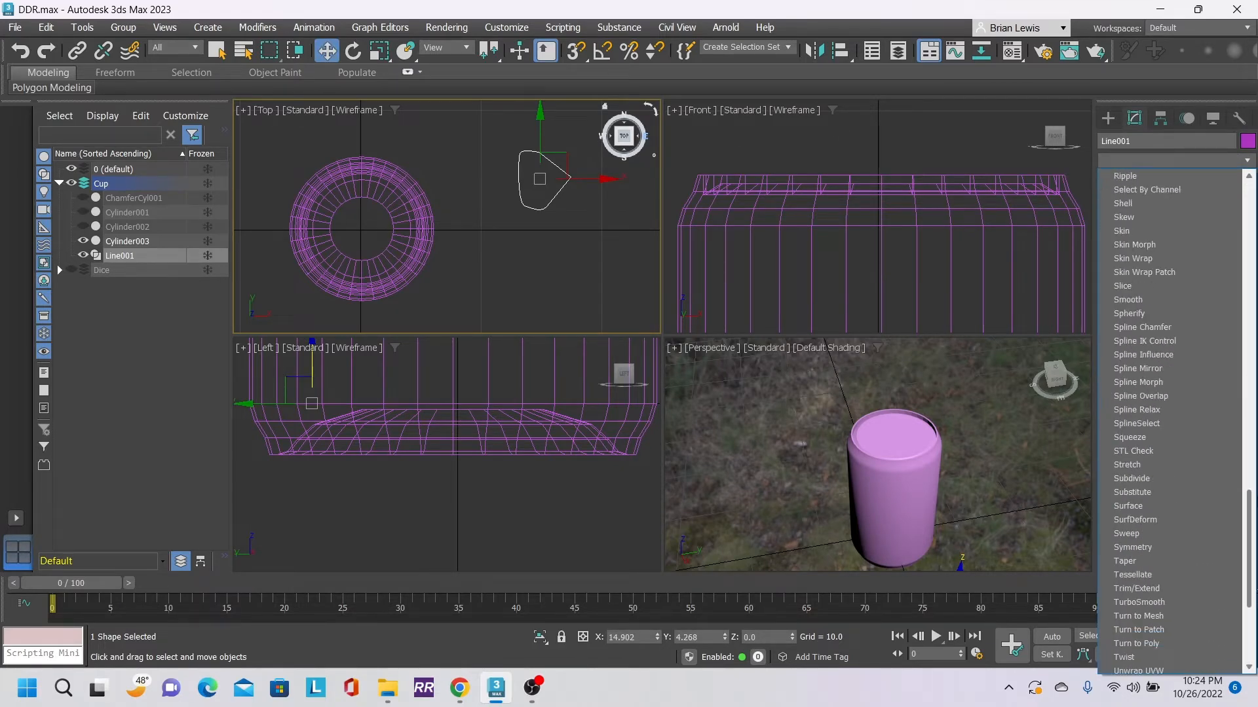
{"action": "scroll", "coordinate": [1199, 459], "scroll_direction": "down", "scroll_amount": 1}
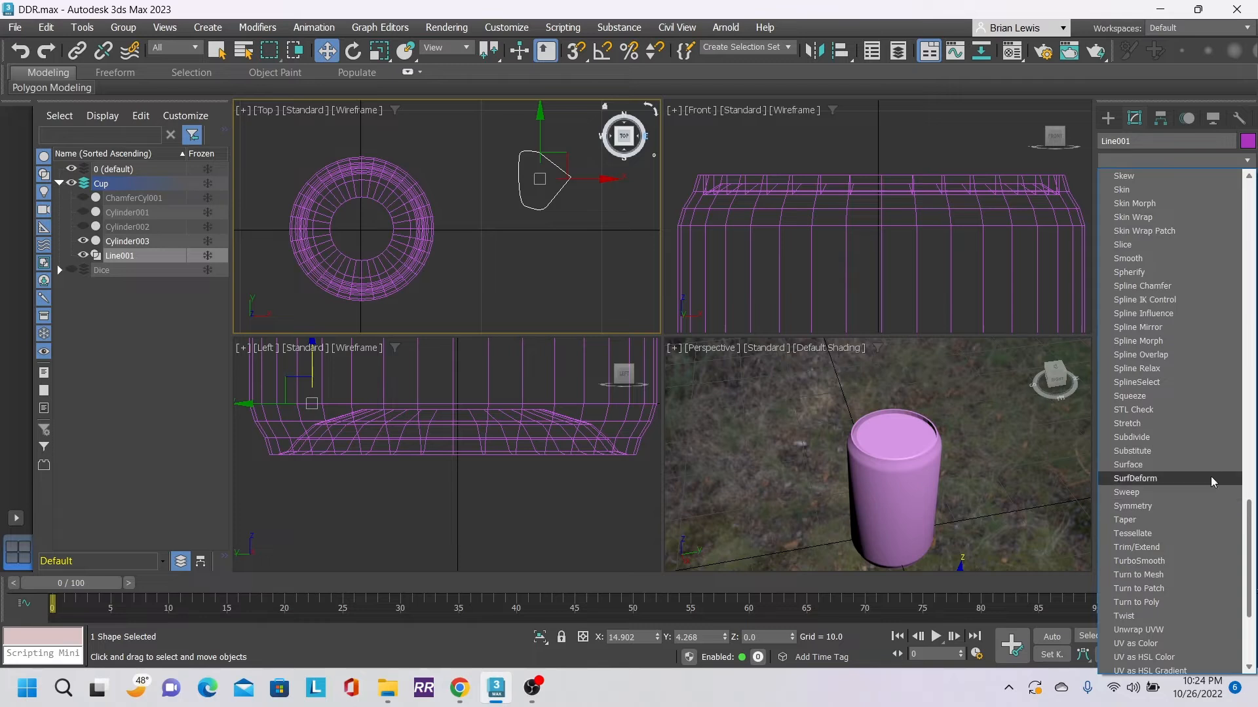
{"action": "left_click", "coordinate": [1162, 508]}
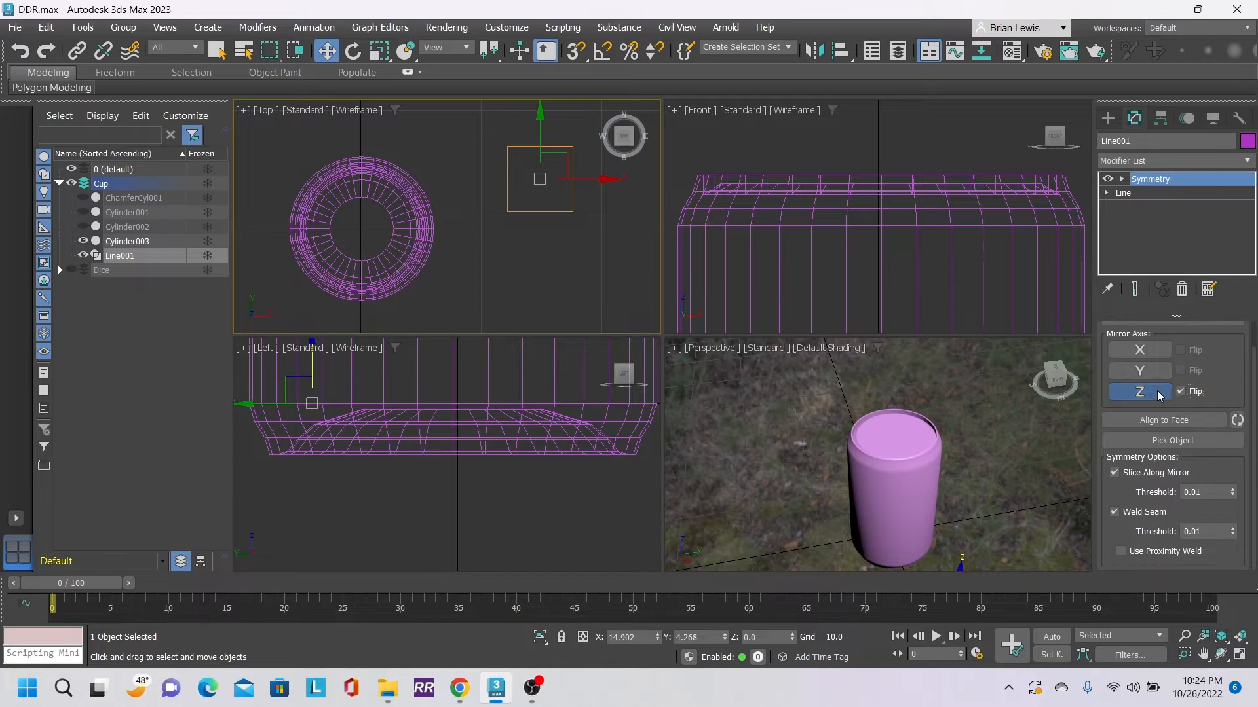
- Mirror the outline on the X axis only, with Flip enabled, so its rounded half is repeated on both sides
{"action": "left_click", "coordinate": [1147, 371]}
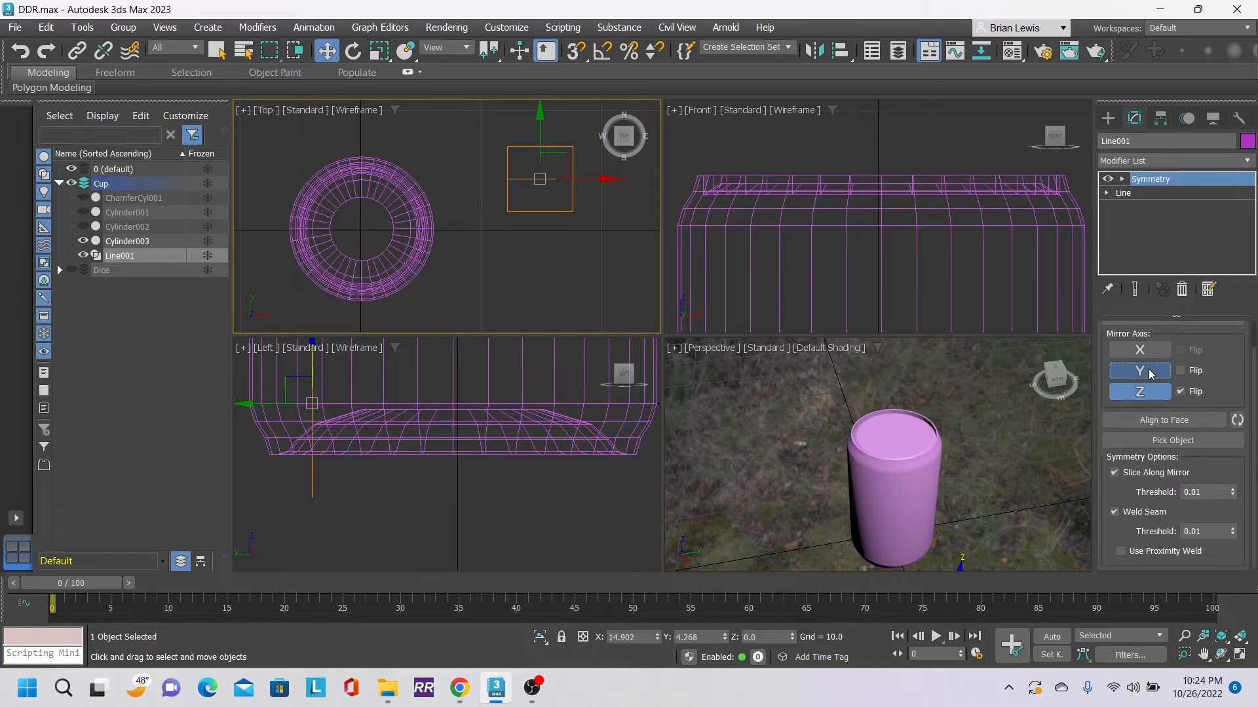
{"action": "left_click", "coordinate": [1150, 354]}
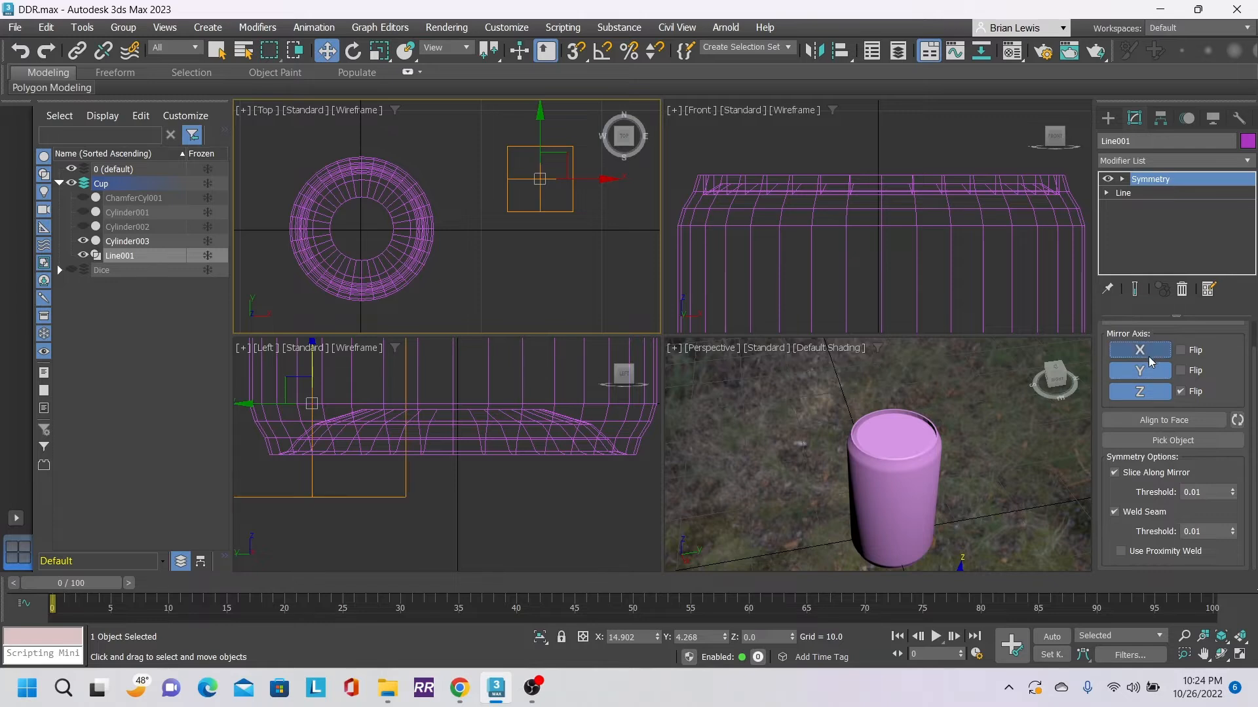
{"action": "left_click", "coordinate": [1154, 394]}
{"action": "left_click", "coordinate": [1154, 378]}
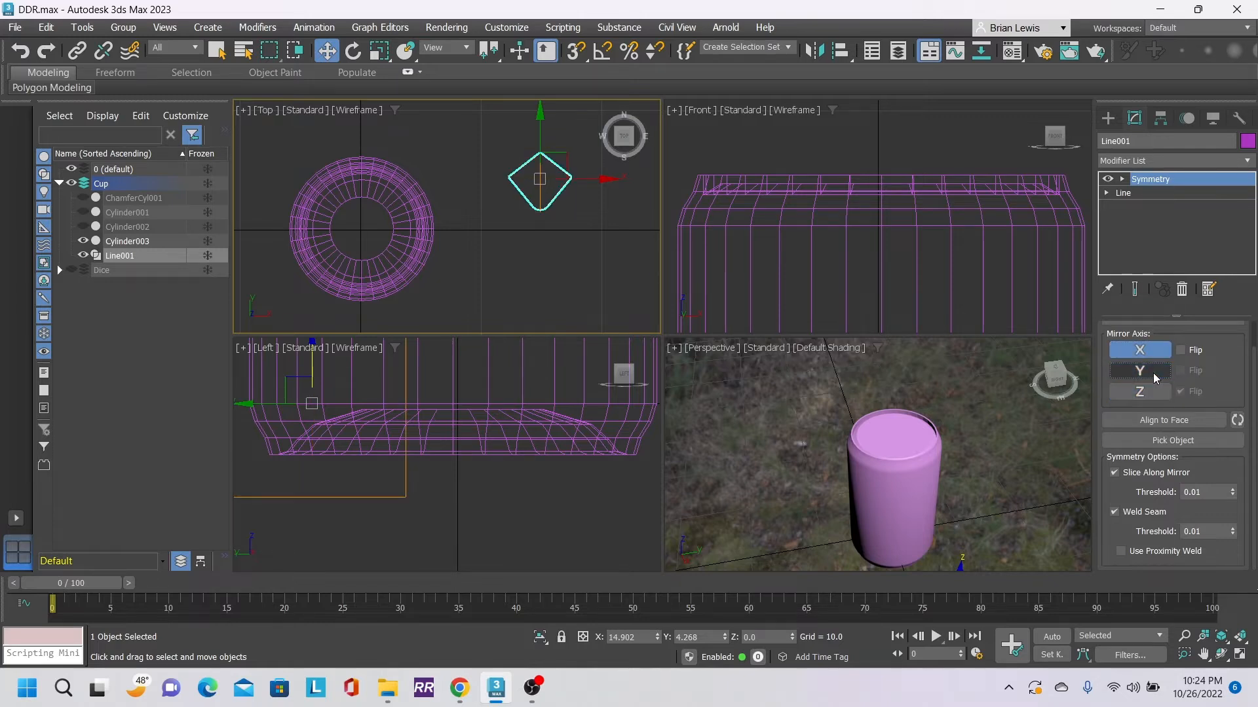
{"action": "left_click", "coordinate": [1156, 372]}
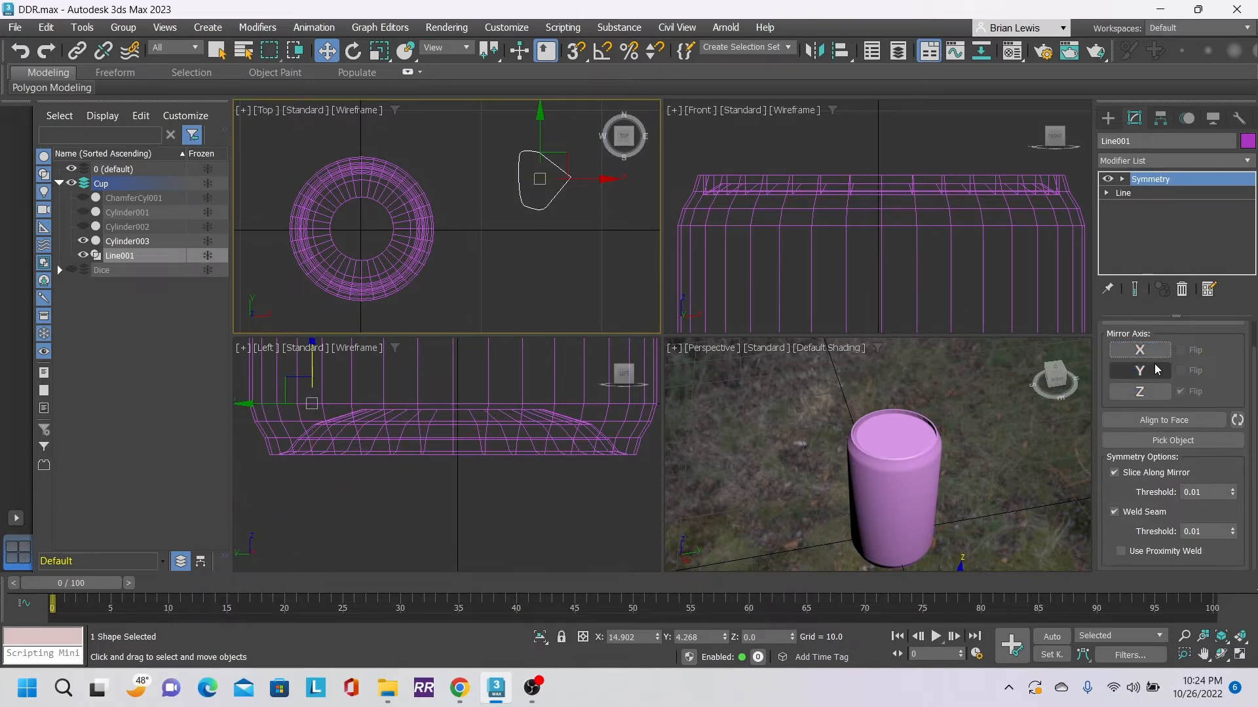
{"action": "left_click", "coordinate": [1156, 372]}
{"action": "left_click", "coordinate": [1154, 353]}
{"action": "left_click", "coordinate": [1183, 351]}
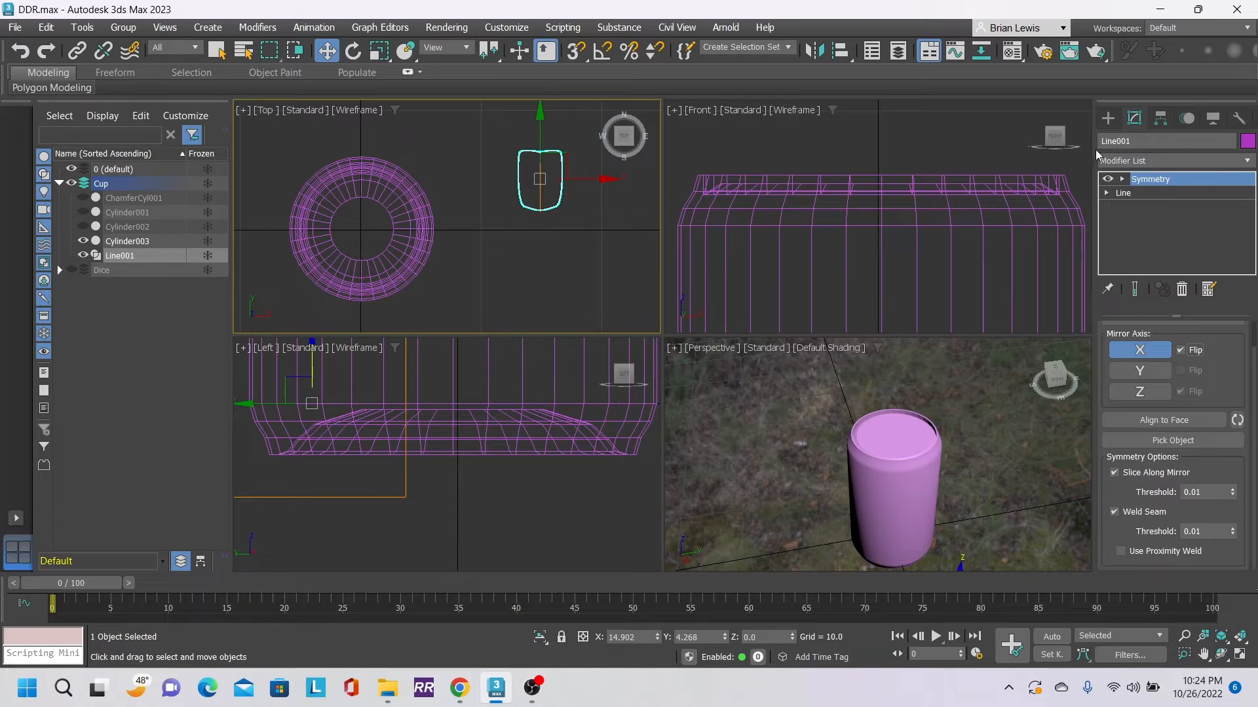
- Add an Edit Poly modifier to the mirrored tab shape and select the vertex at the notch in the middle of its upper edge
{"action": "left_click", "coordinate": [1248, 161]}
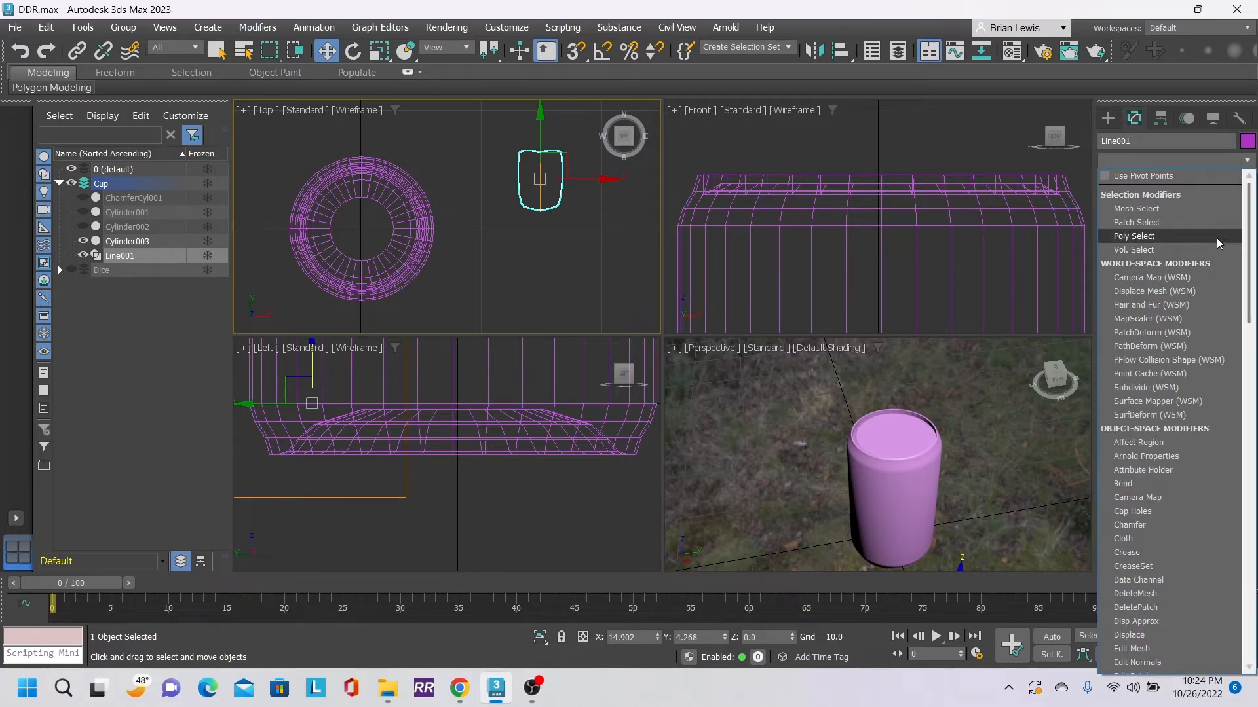
{"action": "scroll", "coordinate": [1172, 558], "scroll_direction": "down", "scroll_amount": 5}
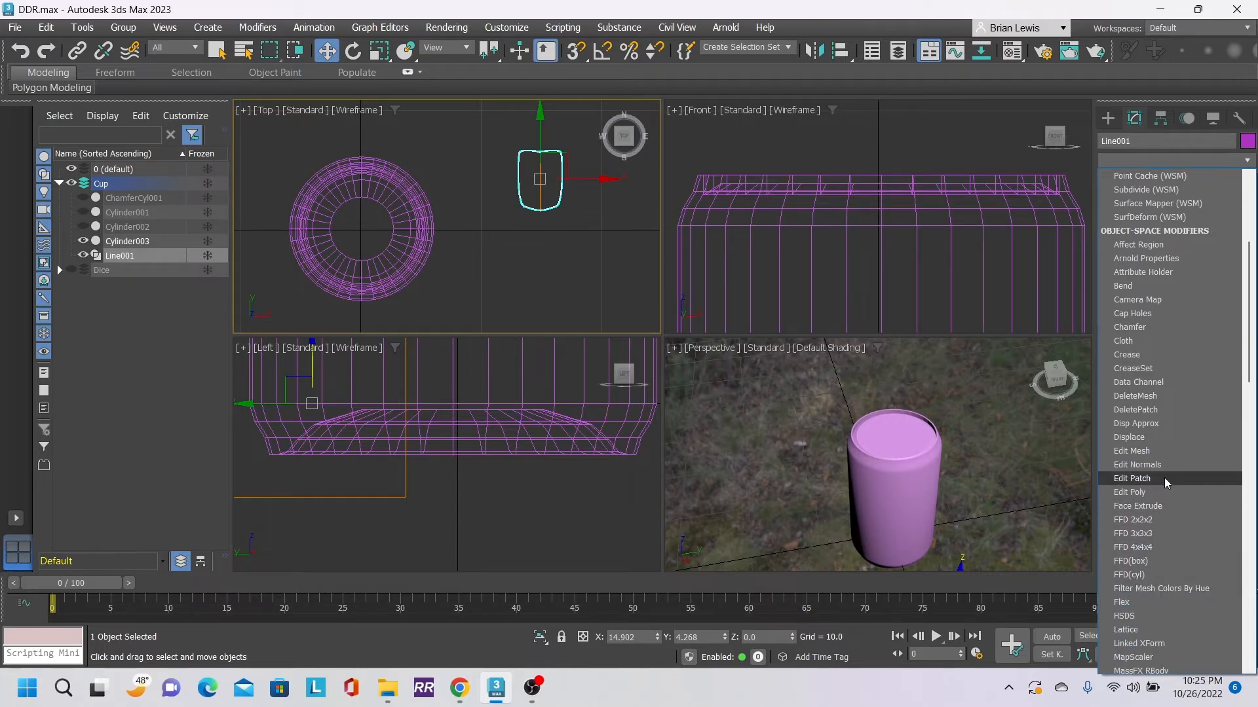
{"action": "left_click", "coordinate": [1153, 492]}
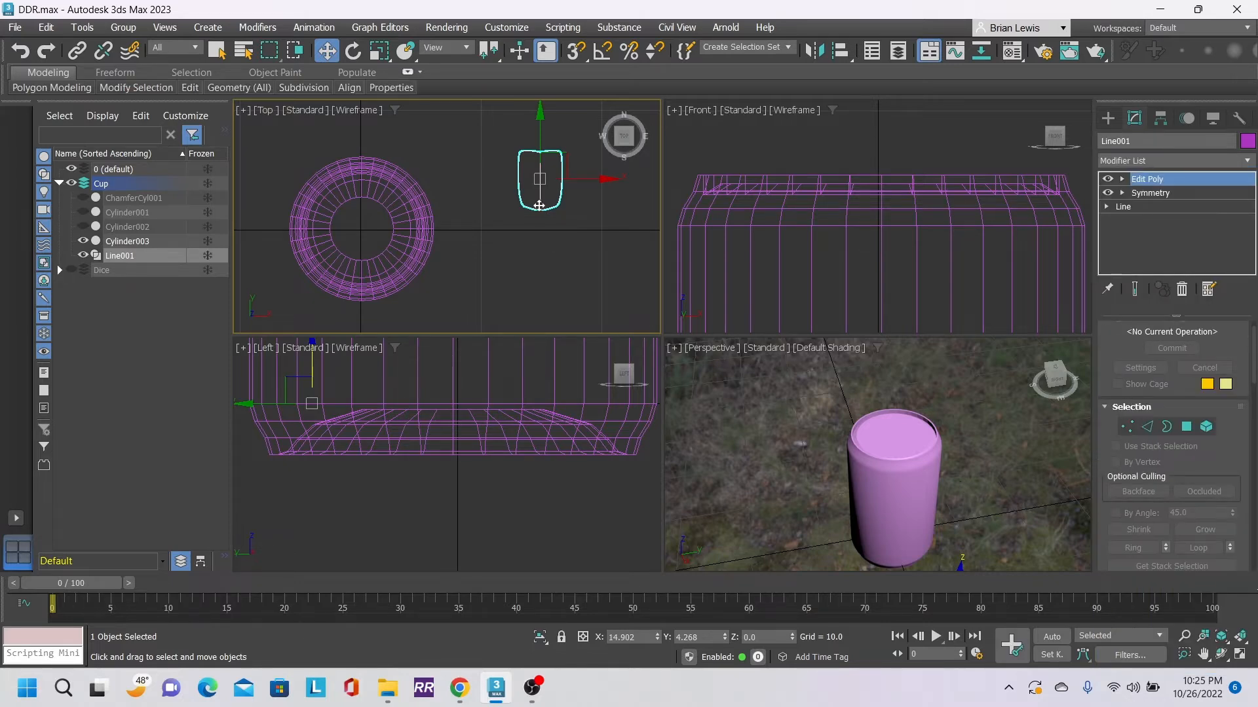
{"action": "key", "text": "z"}
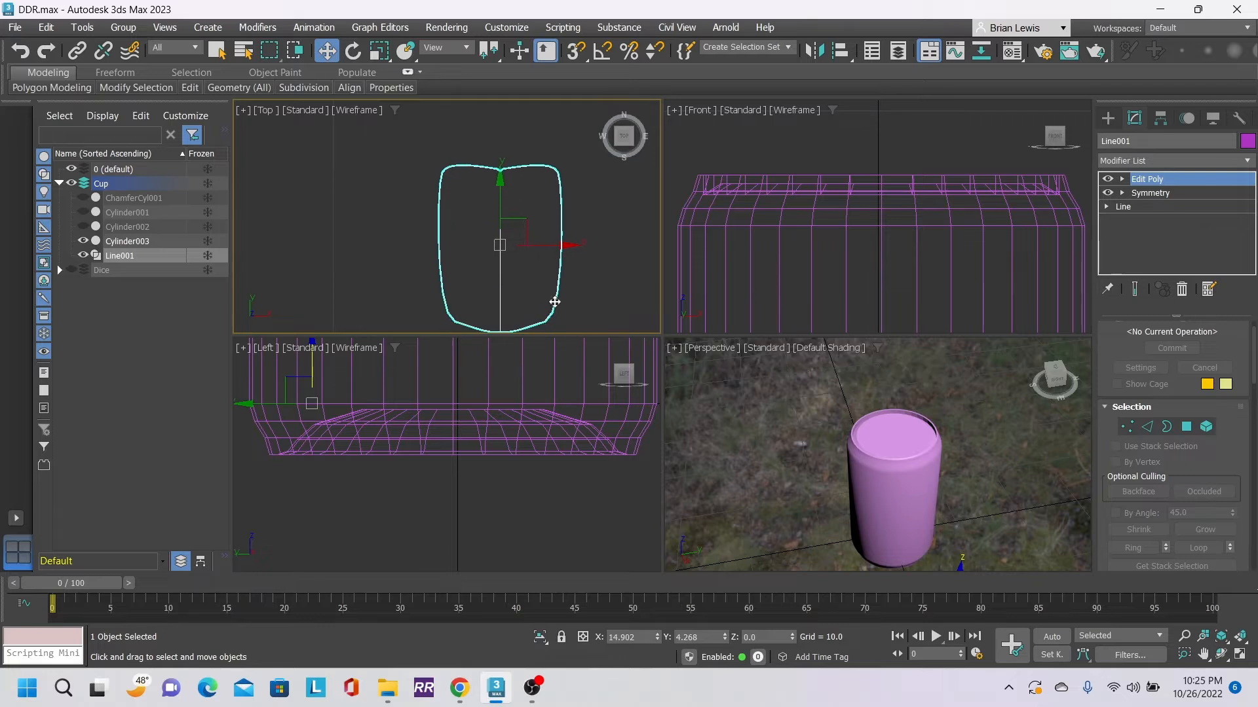
{"action": "left_click", "coordinate": [1127, 427]}
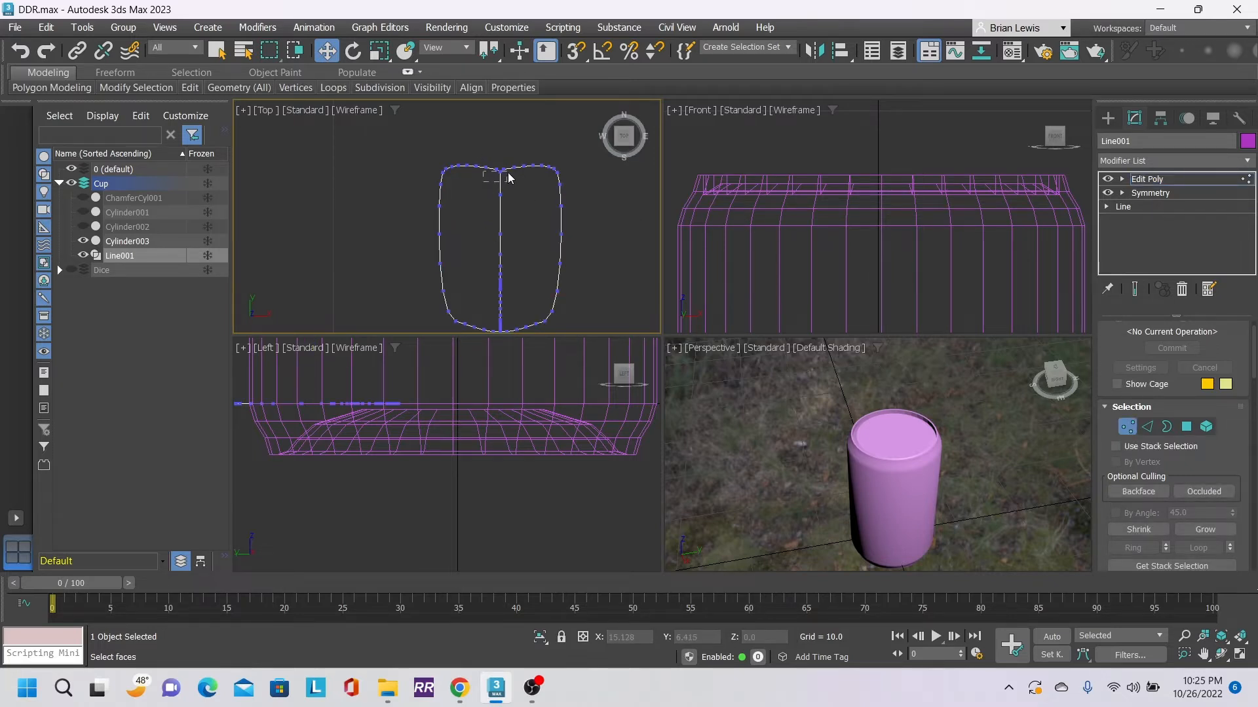
{"action": "left_click_drag", "start_coordinate": [509, 175], "coordinate": [505, 177]}
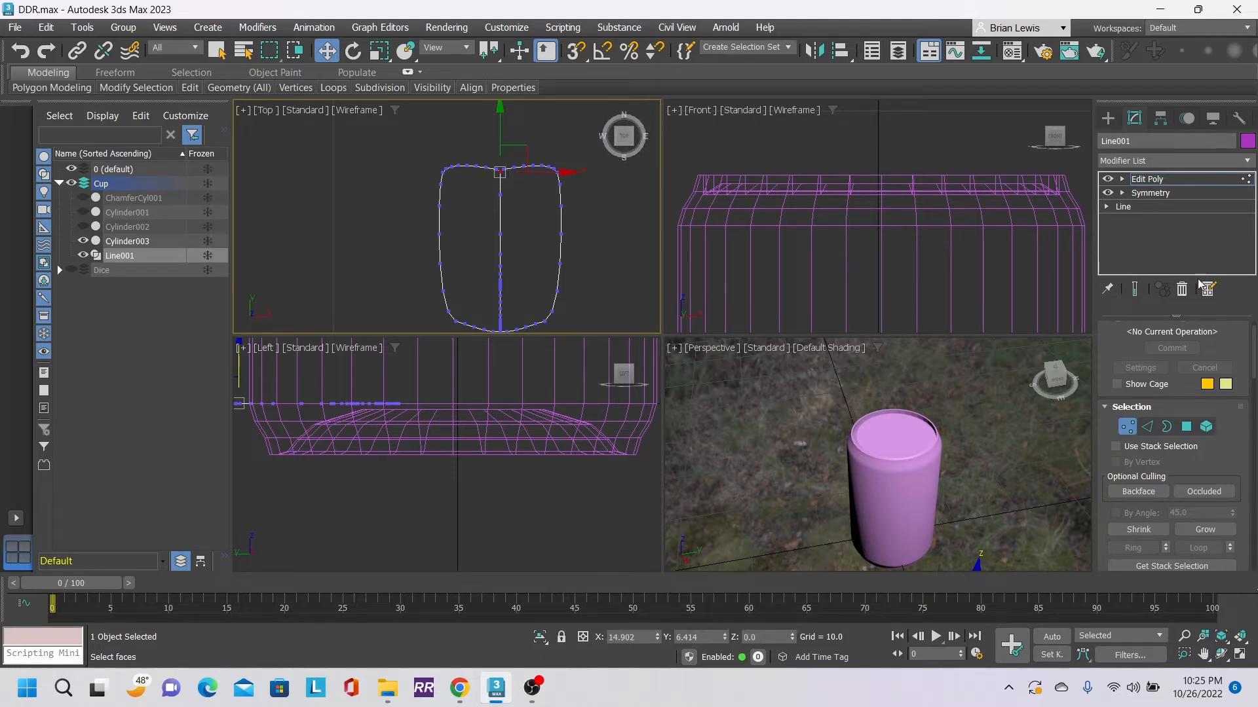
- Enable soft selection with a falloff of about 0.6 and move the notch vertex up to a Y of about 6.55
{"action": "scroll", "coordinate": [1207, 466], "scroll_direction": "down", "scroll_amount": 5}
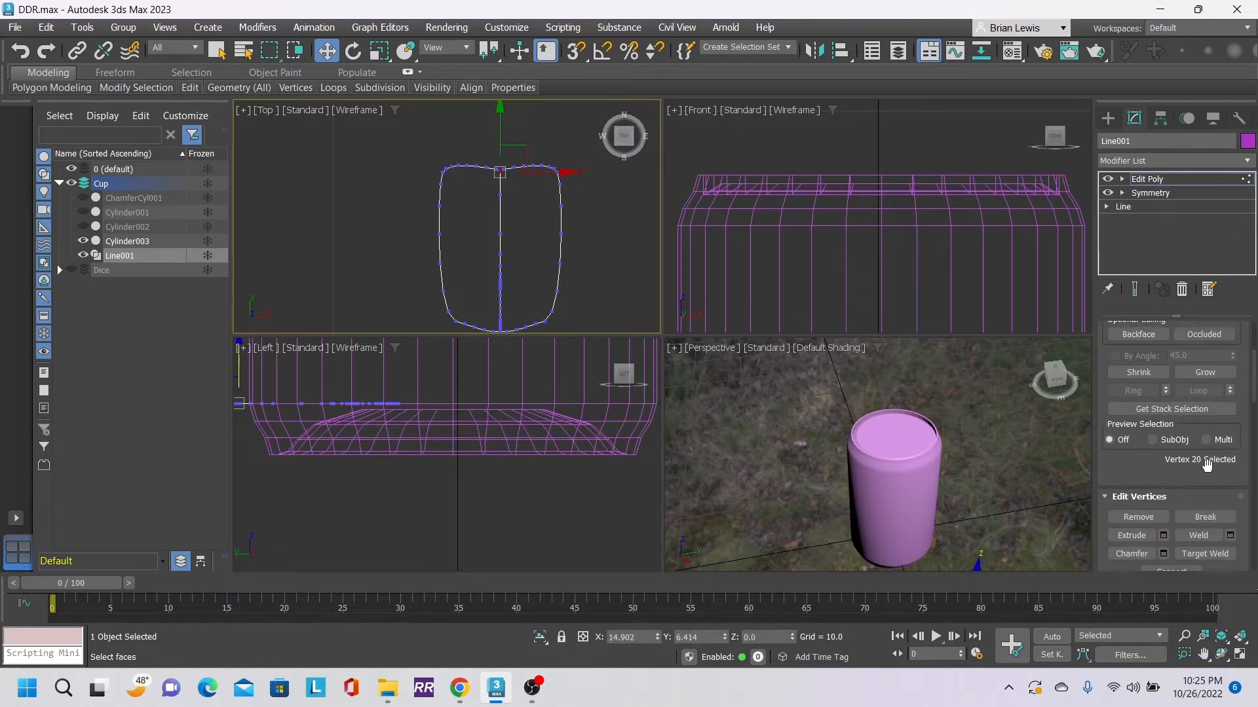
{"action": "scroll", "coordinate": [1209, 471], "scroll_direction": "down", "scroll_amount": 2}
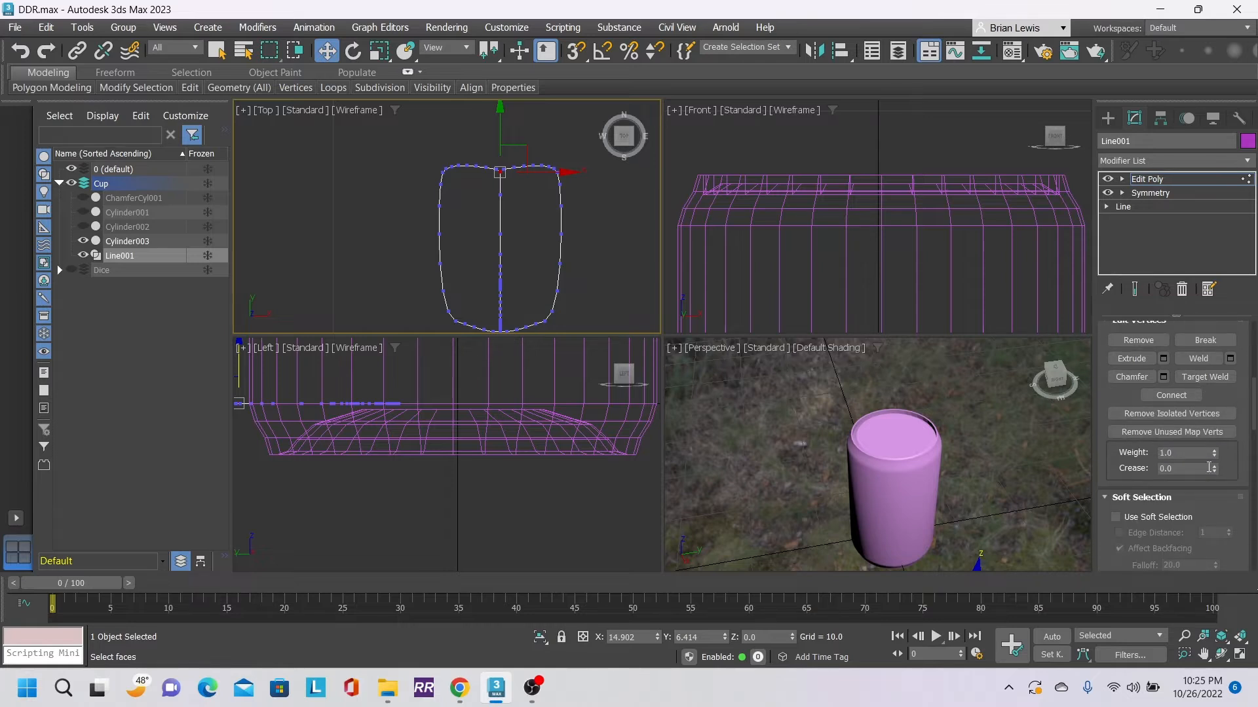
{"action": "left_click", "coordinate": [1116, 517]}
{"action": "scroll", "coordinate": [1192, 532], "scroll_direction": "down", "scroll_amount": 2}
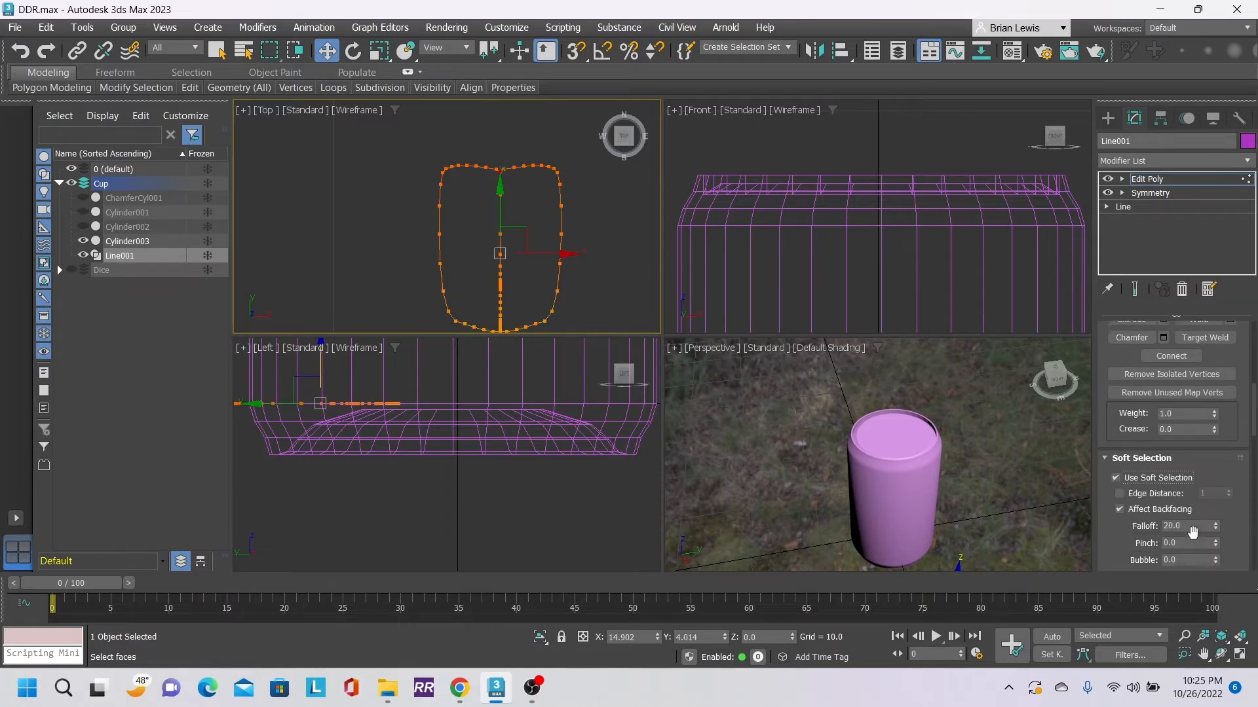
{"action": "scroll", "coordinate": [1192, 531], "scroll_direction": "down", "scroll_amount": 2}
{"action": "left_click_drag", "start_coordinate": [1215, 489], "coordinate": [1222, 553]}
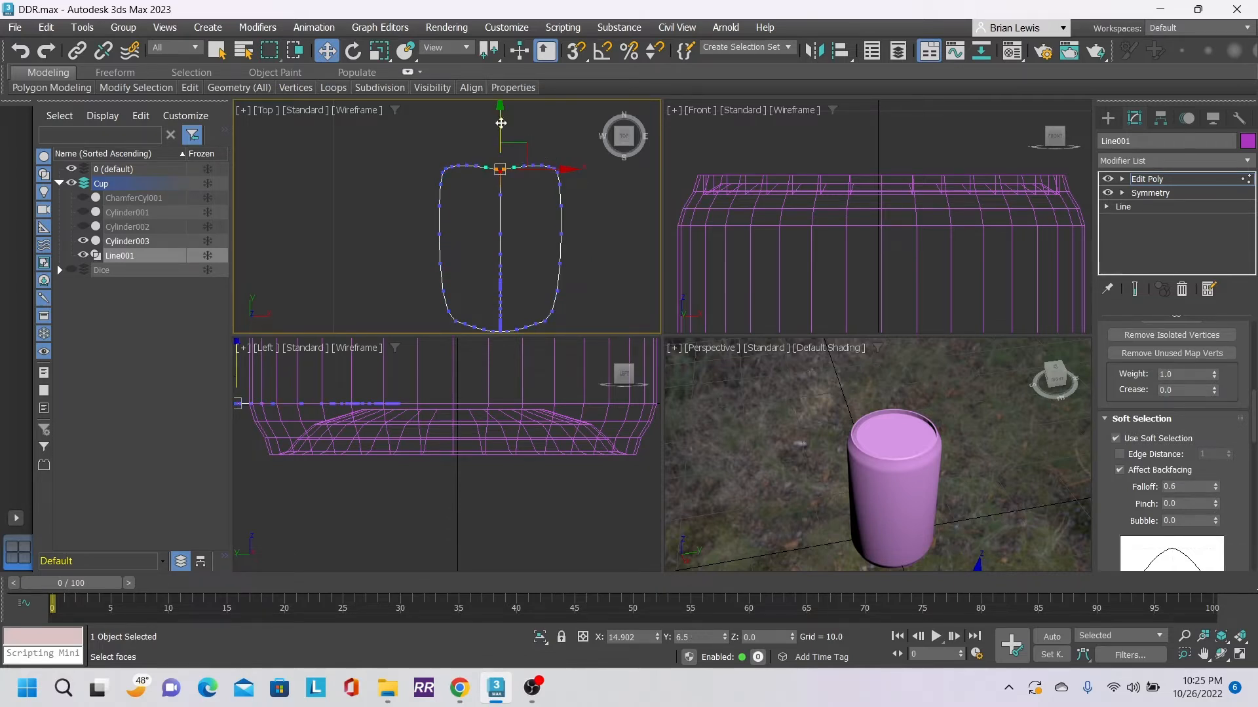
{"action": "left_click_drag", "start_coordinate": [500, 122], "coordinate": [500, 120]}
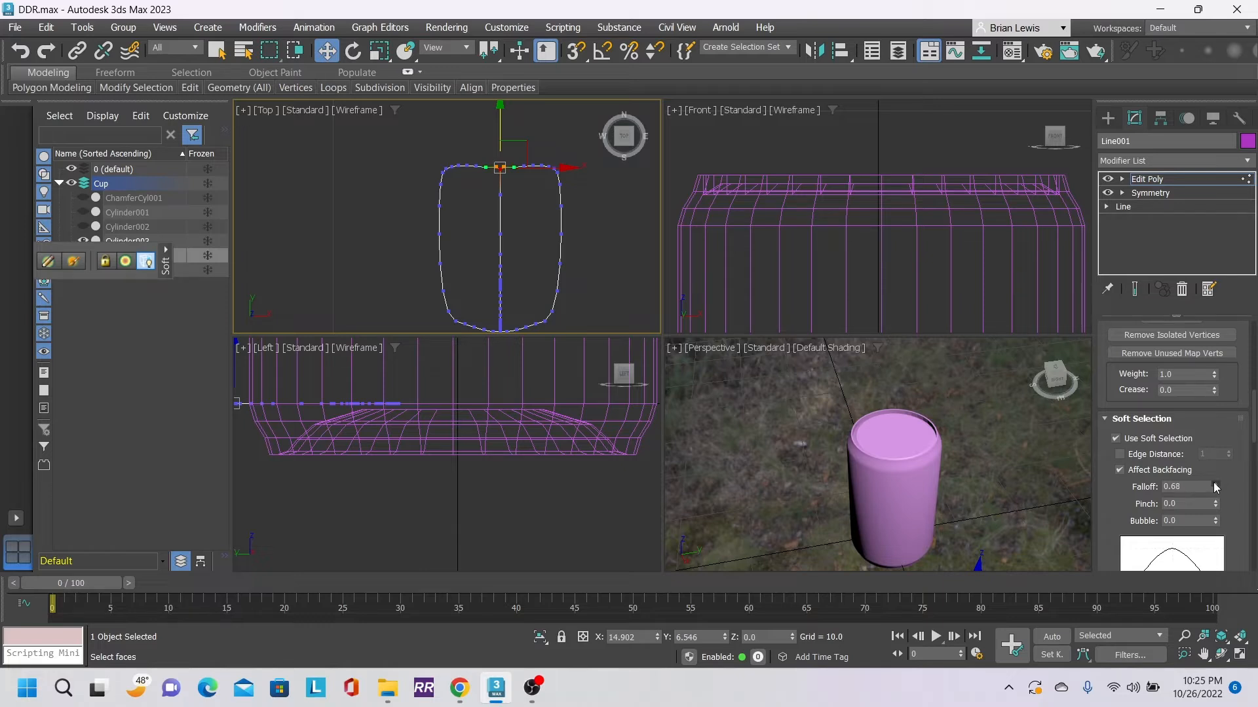
- Raise the upper edge's middle using a soft selection falloff of 1.3, and finish without soft selection at a Y of about 6.77
{"action": "left_click_drag", "start_coordinate": [1213, 482], "coordinate": [1216, 437]}
{"action": "left_click_drag", "start_coordinate": [502, 130], "coordinate": [501, 121]}
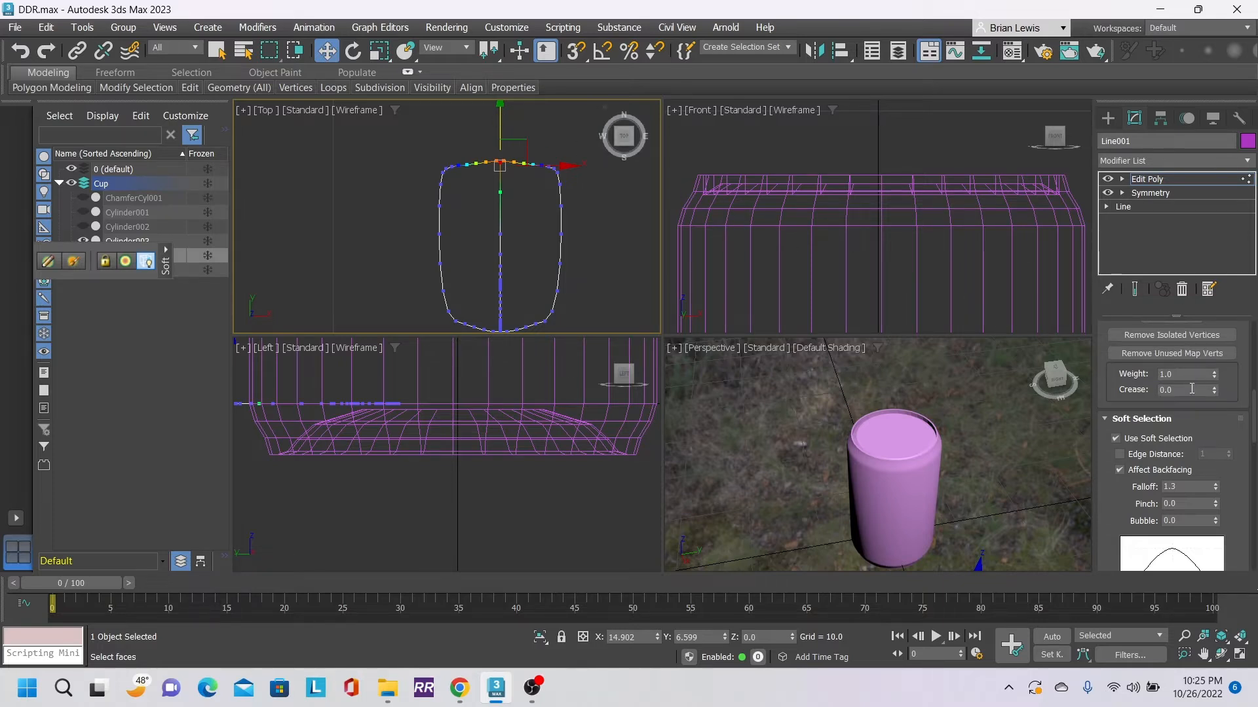
{"action": "left_click", "coordinate": [1136, 440]}
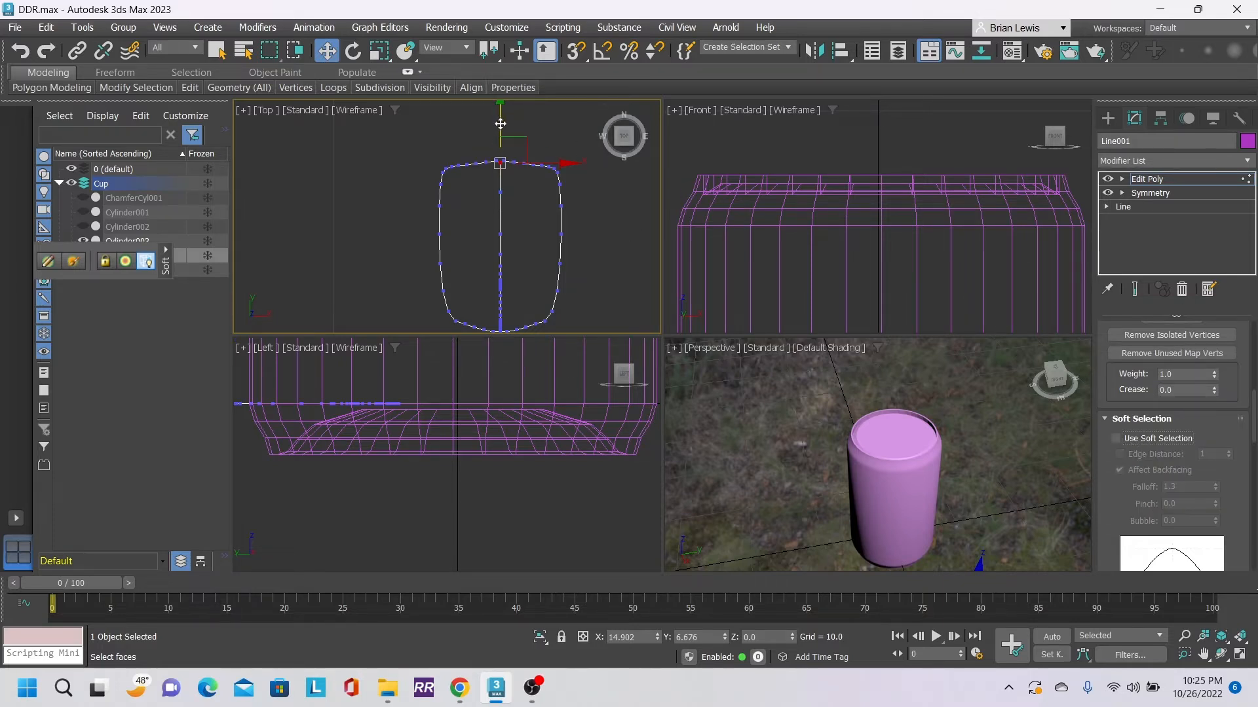
{"action": "left_click_drag", "start_coordinate": [500, 123], "coordinate": [500, 118]}
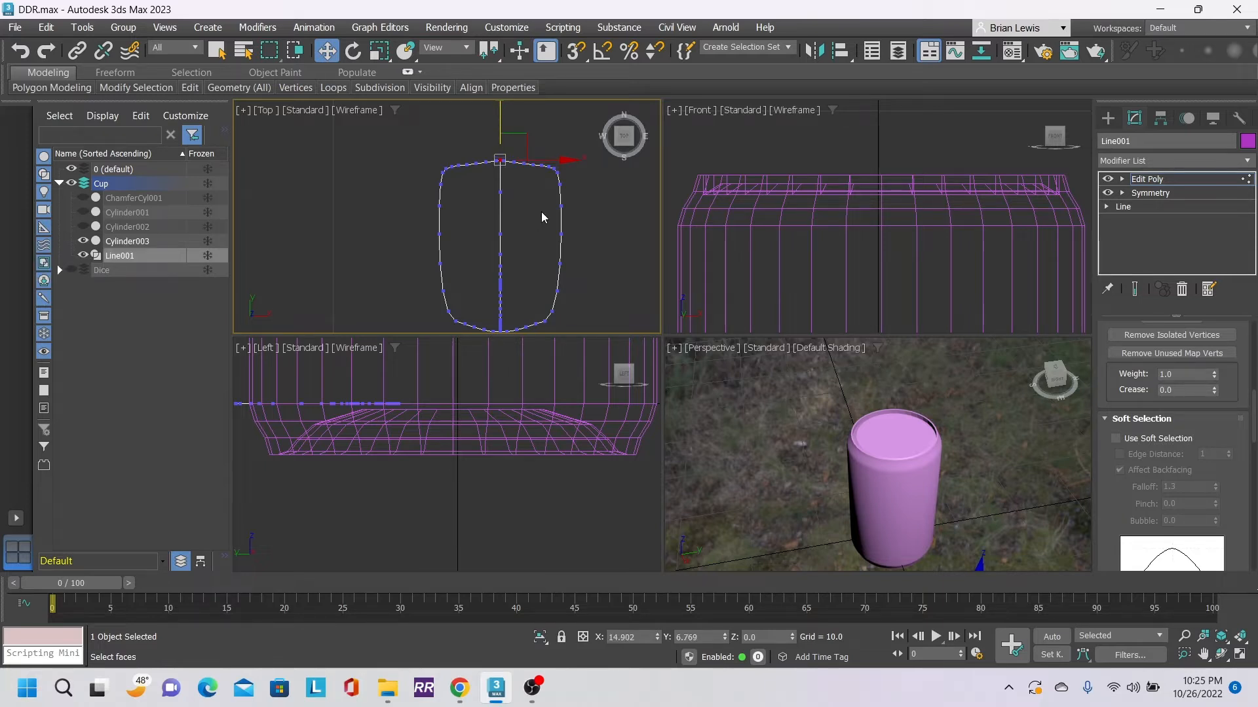
{"action": "scroll", "coordinate": [908, 473], "scroll_direction": "down", "scroll_amount": 3}
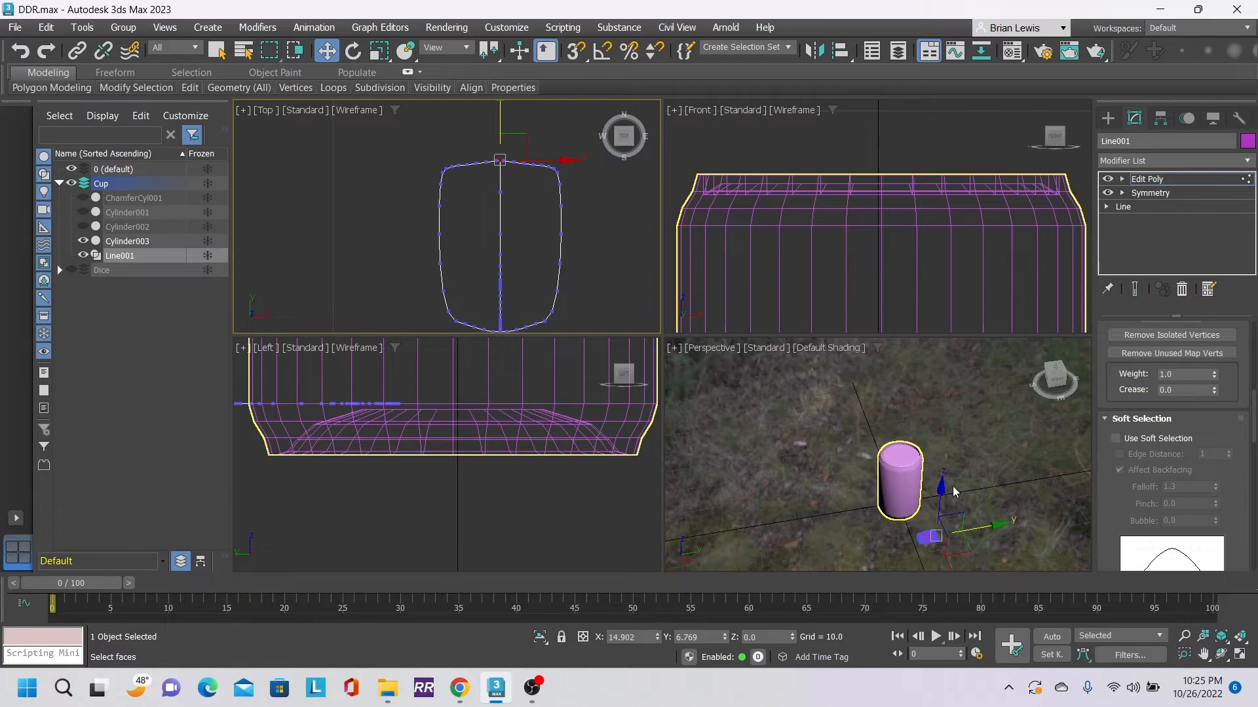
{"action": "middle_click_drag", "start_coordinate": [961, 505], "coordinate": [937, 442]}
{"action": "scroll", "coordinate": [904, 499], "scroll_direction": "up", "scroll_amount": 3}
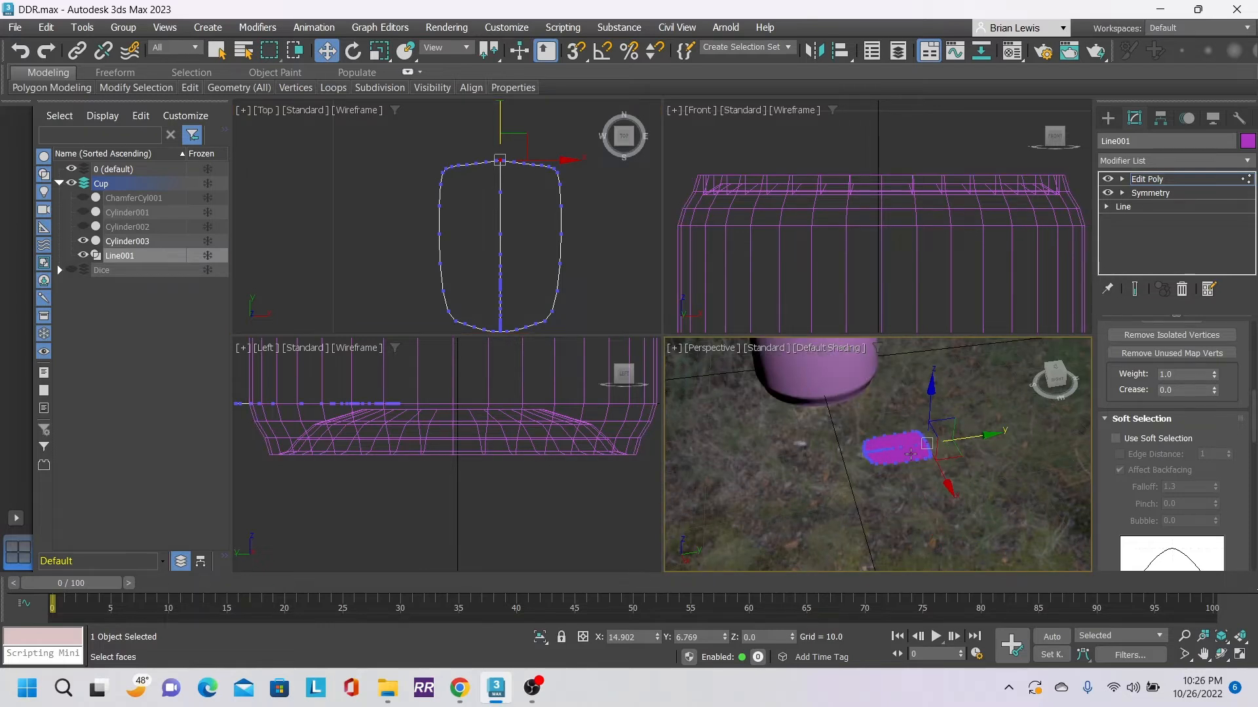
- Leave vertex editing and remove the Edit Poly and Symmetry modifiers from the tab shape, returning it to the base Line
{"action": "scroll", "coordinate": [891, 444], "scroll_direction": "up", "scroll_amount": 4}
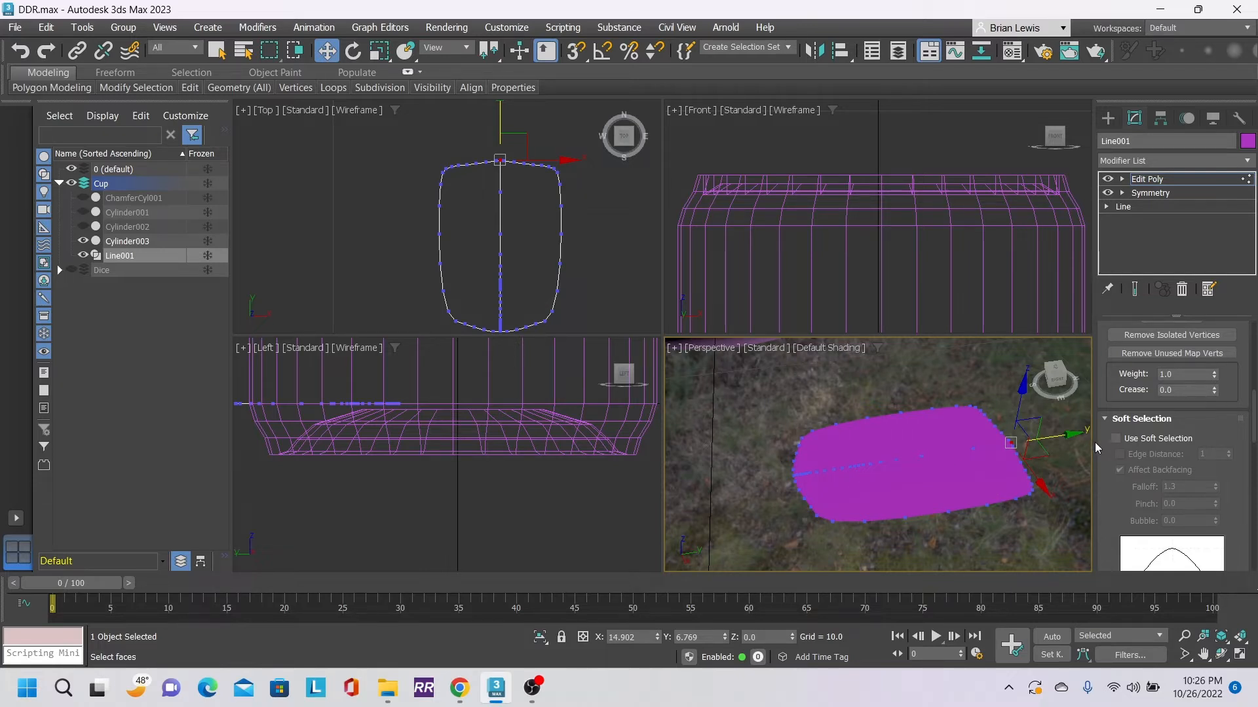
{"action": "left_click", "coordinate": [1134, 336]}
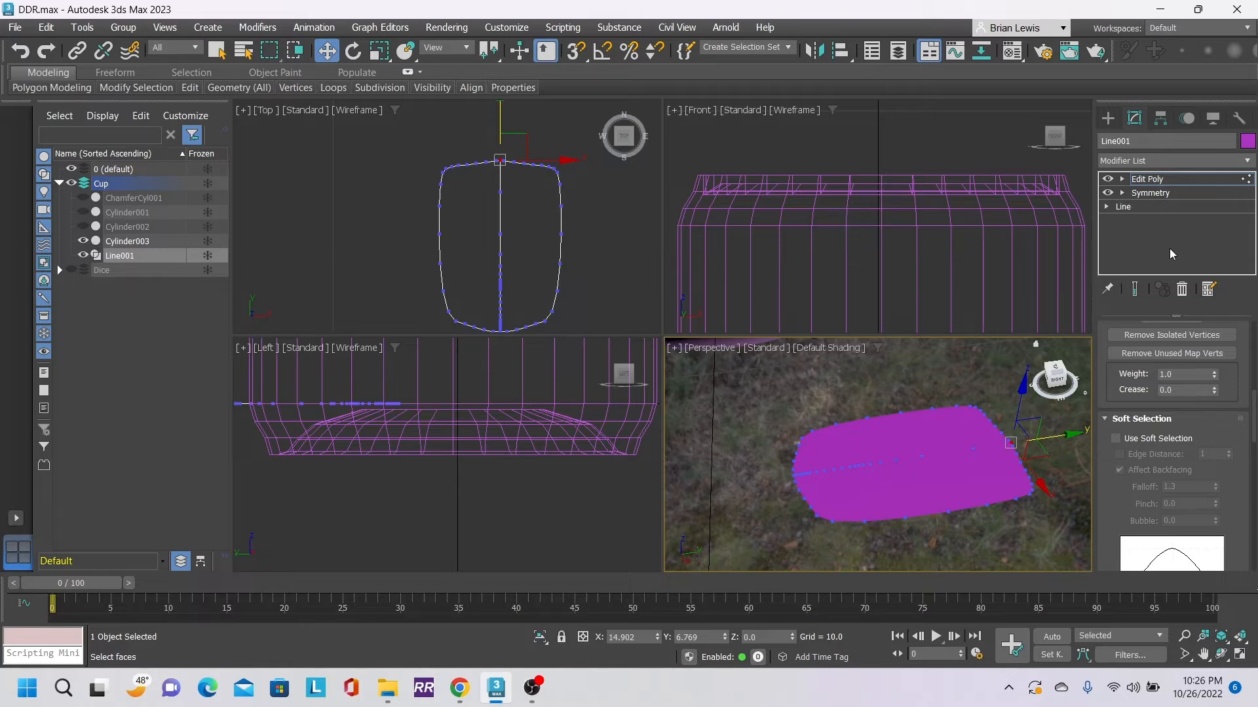
{"action": "left_click", "coordinate": [1148, 179]}
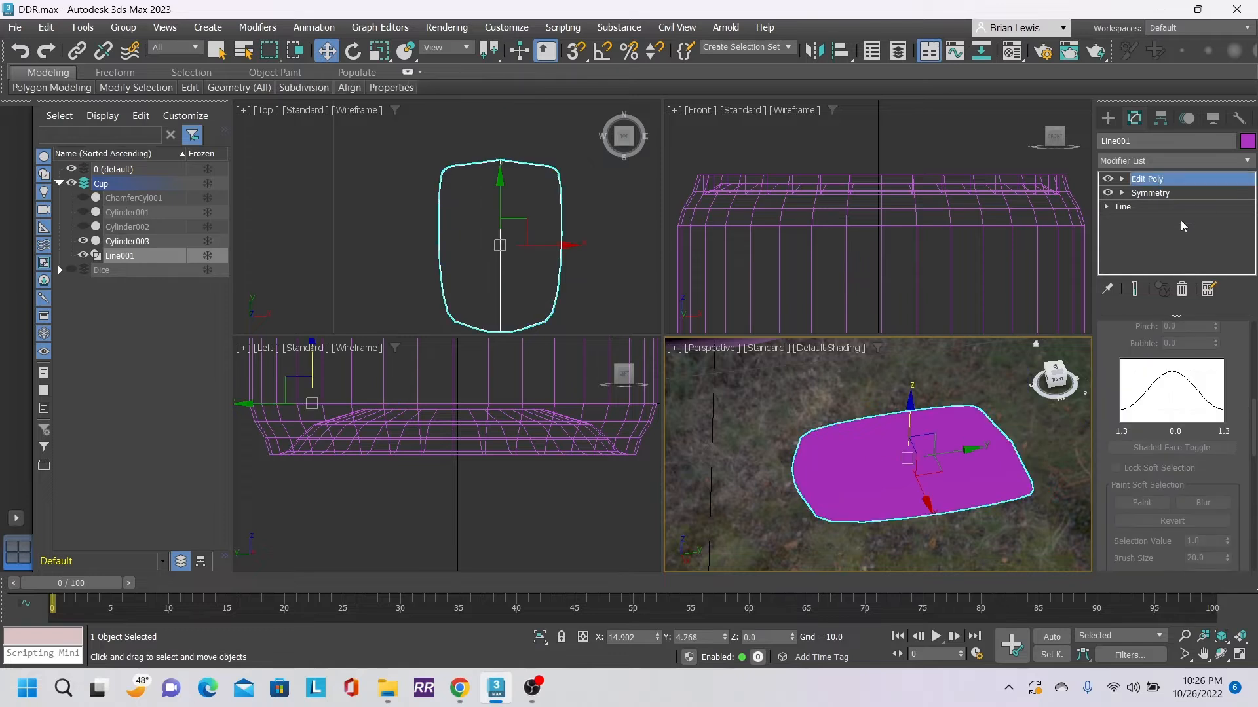
{"action": "left_click", "coordinate": [1182, 293]}
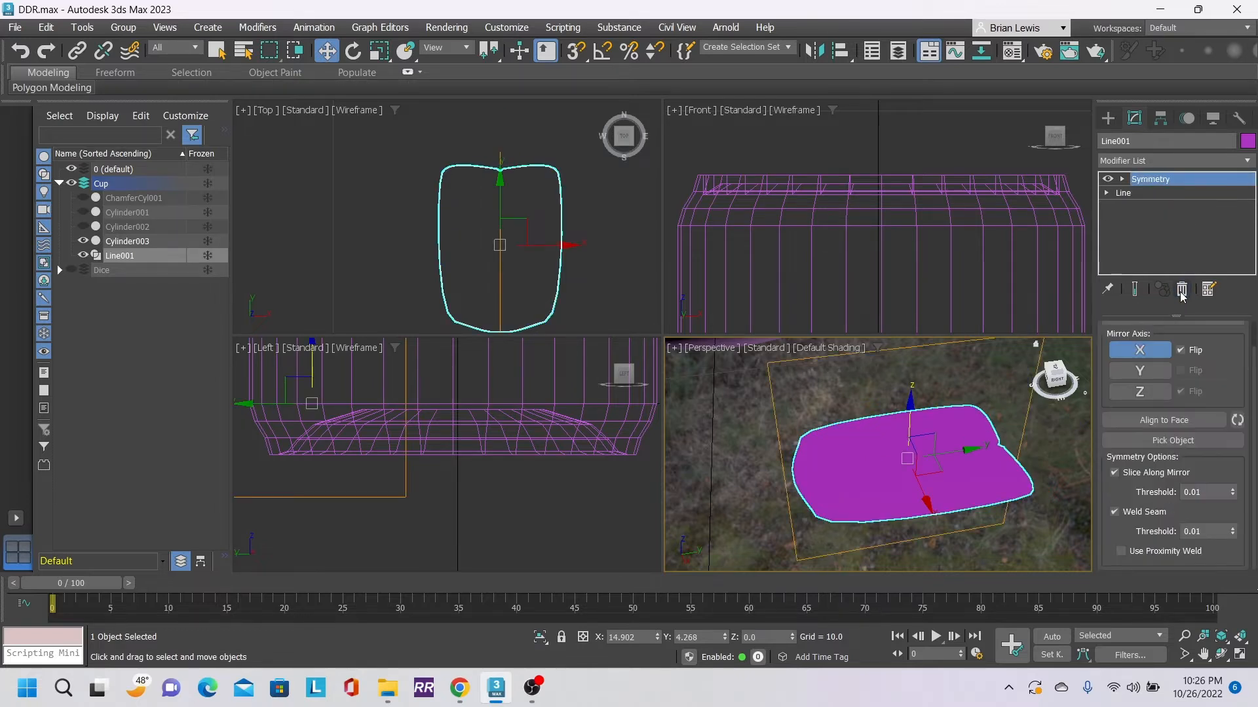
{"action": "left_click", "coordinate": [1182, 293]}
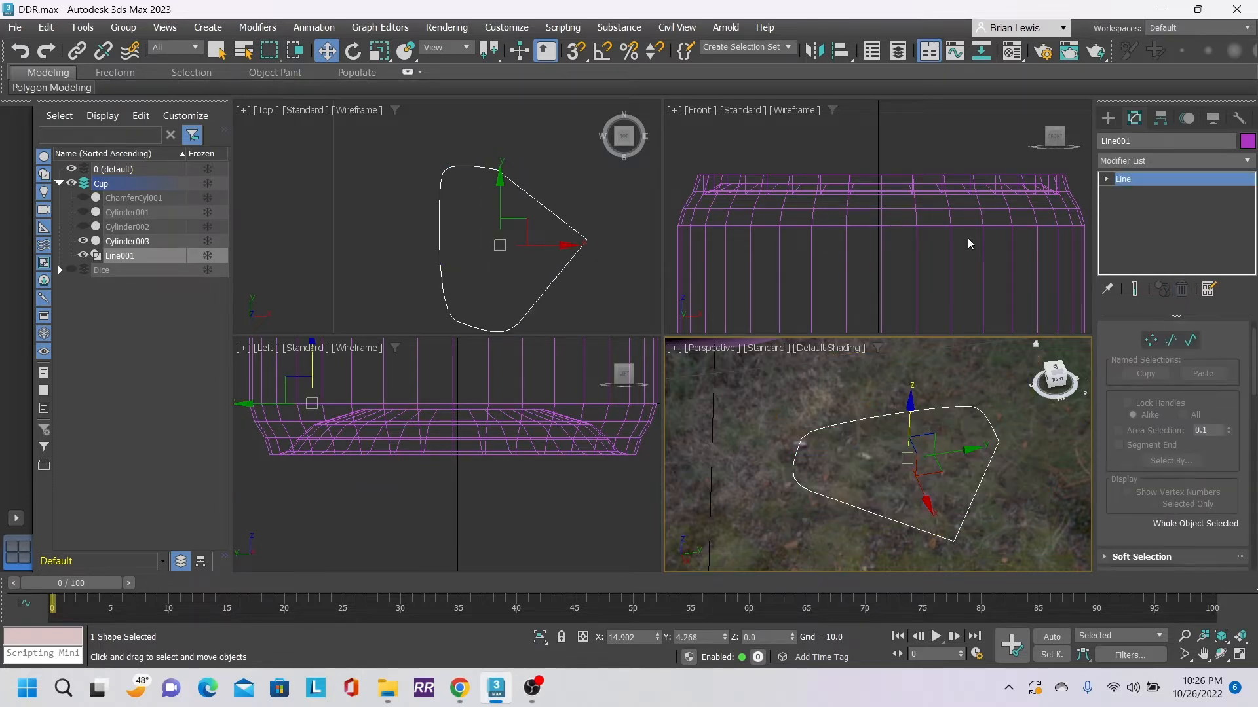
- Create a closed four-point spline inside the tab outline's upper part, starting near X 15.09, Y 5.97, with rounded corners on the outline's curved side
{"action": "left_click", "coordinate": [1173, 341]}
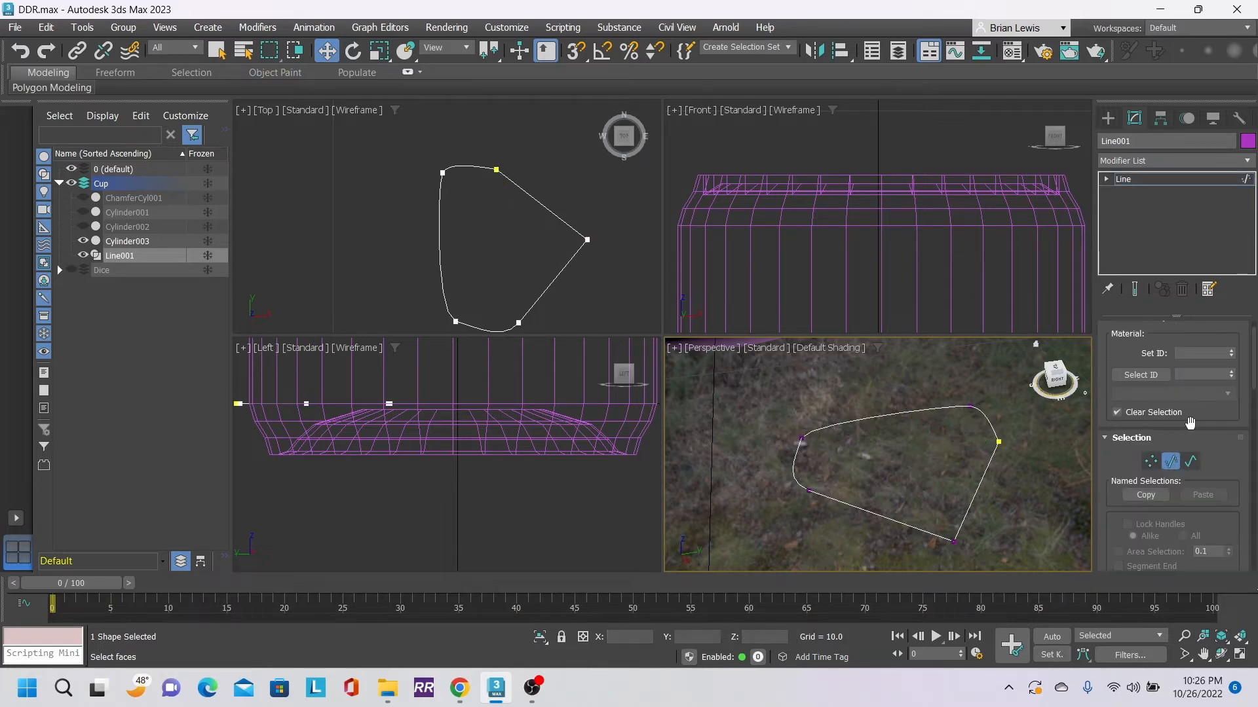
{"action": "scroll", "coordinate": [1189, 423], "scroll_direction": "down", "scroll_amount": 5}
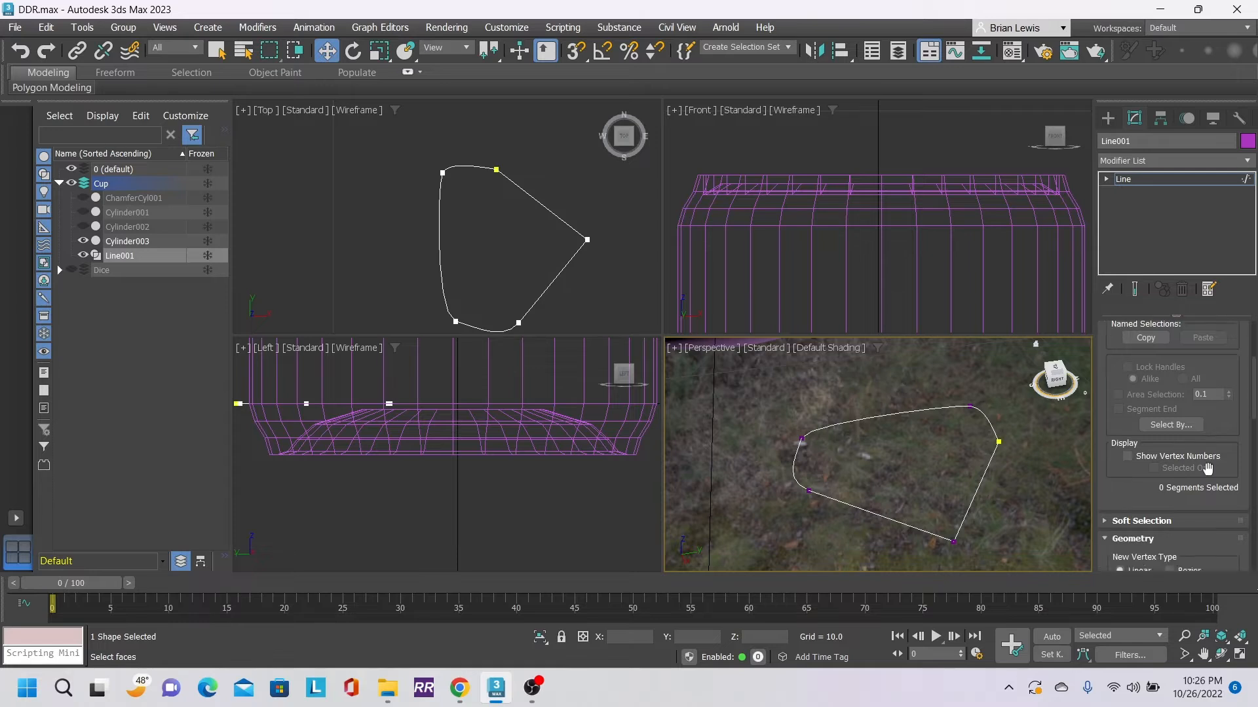
{"action": "scroll", "coordinate": [1208, 470], "scroll_direction": "down", "scroll_amount": 3}
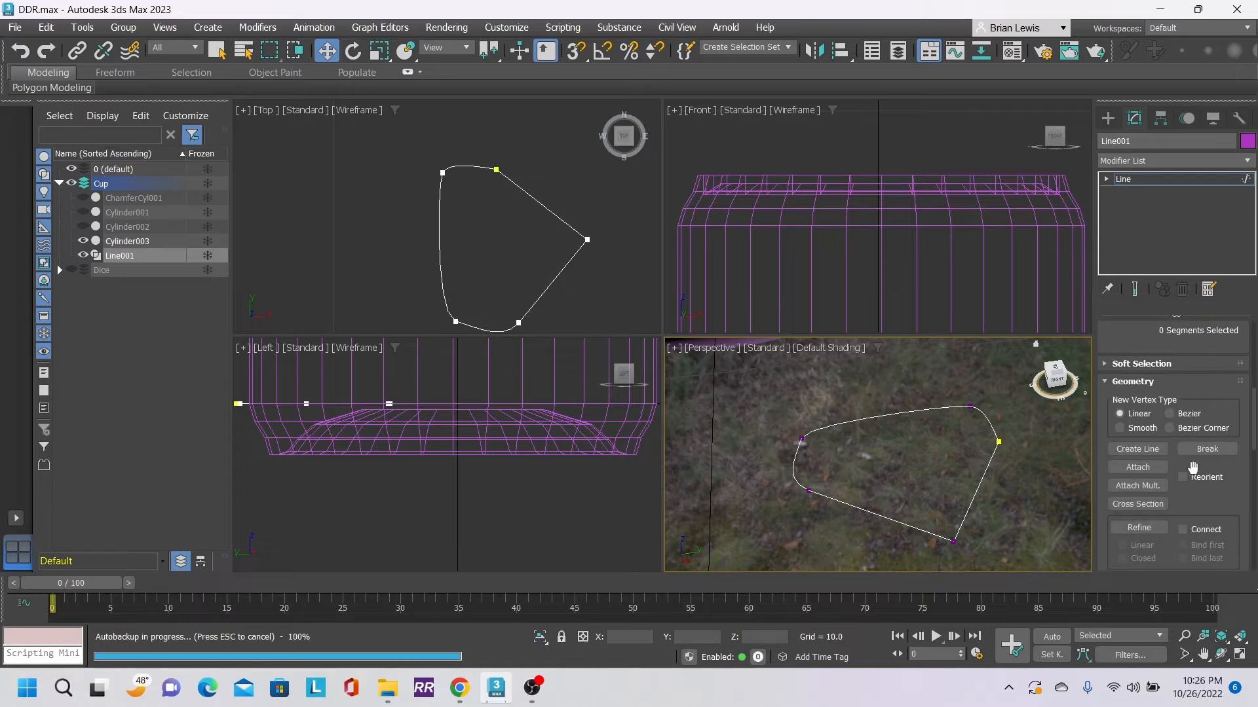
{"action": "left_click", "coordinate": [1153, 451]}
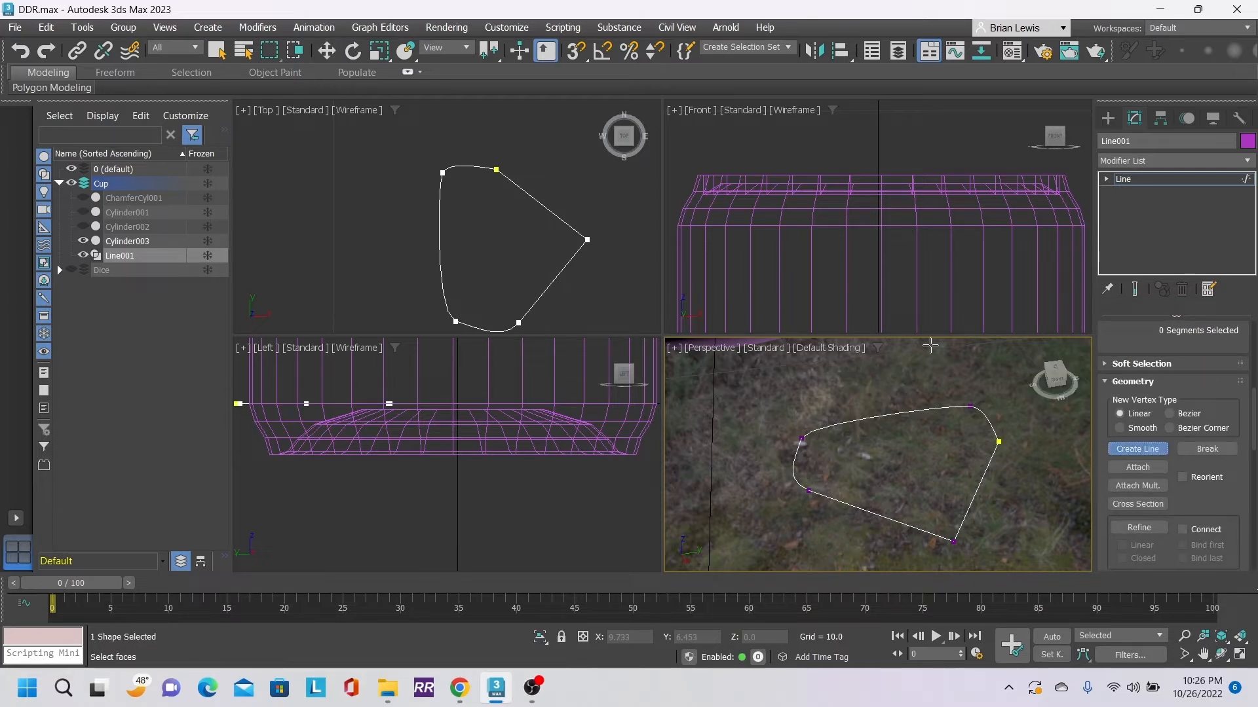
{"action": "left_click", "coordinate": [506, 186]}
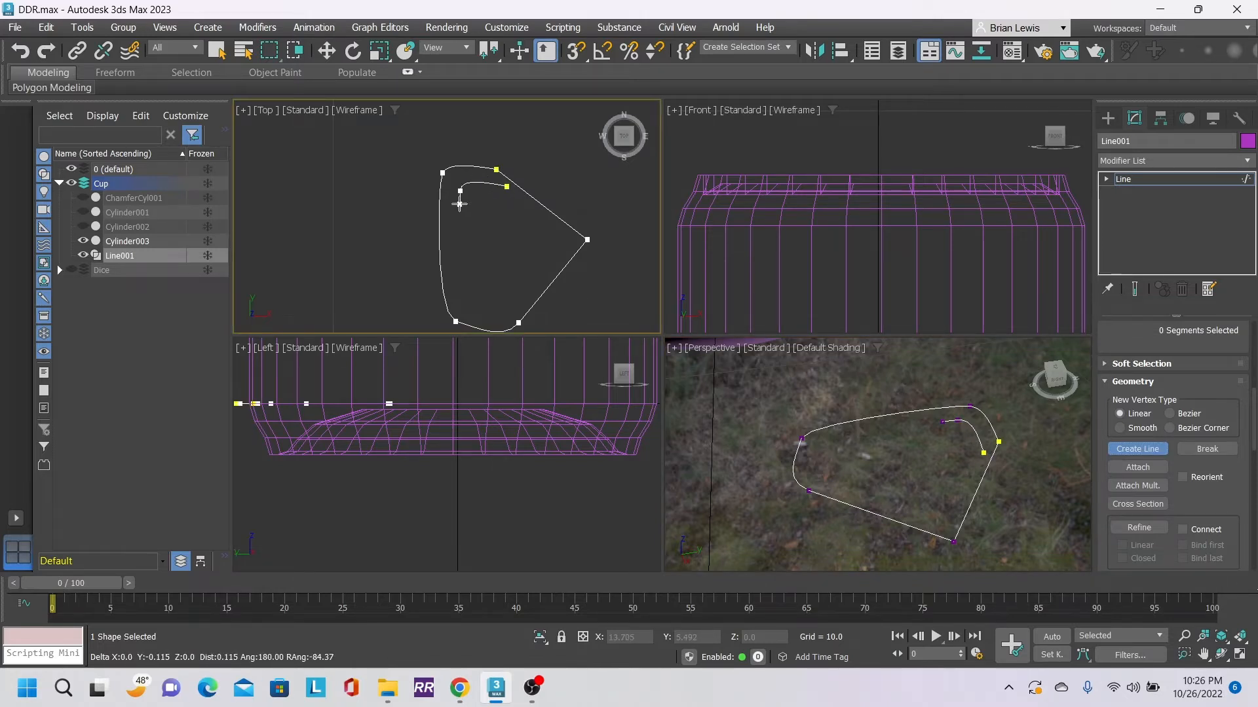
{"action": "left_click", "coordinate": [459, 191]}
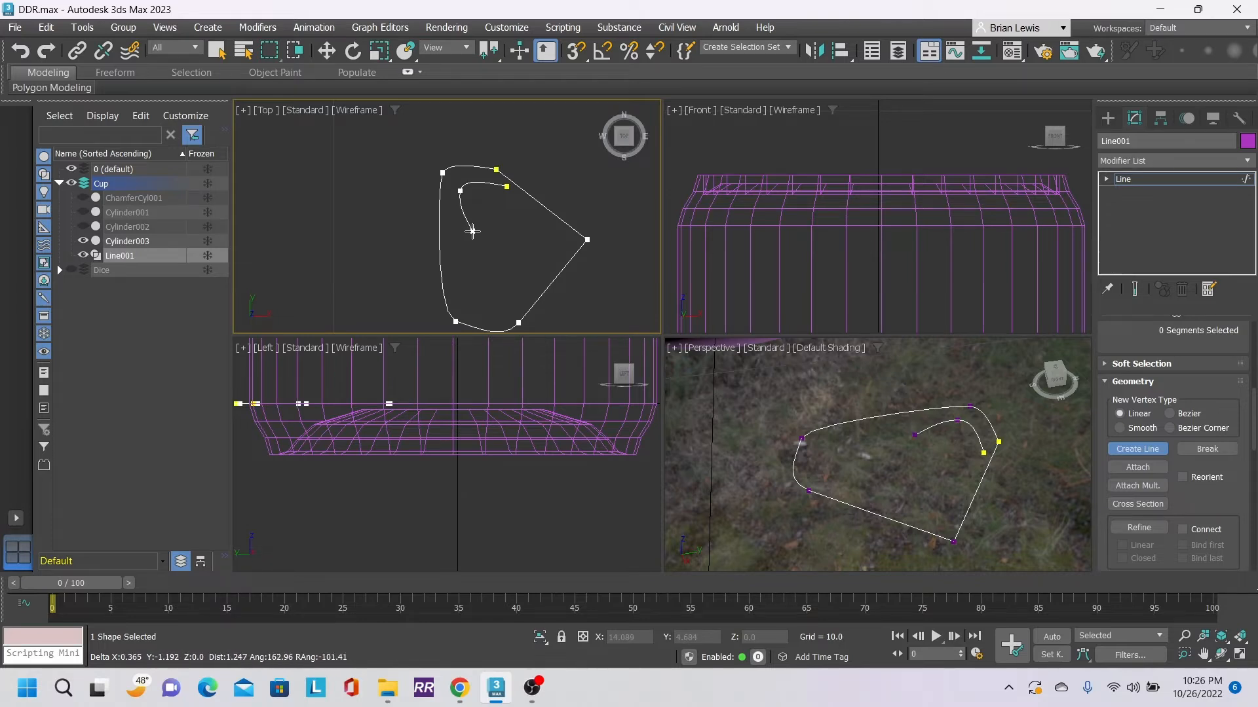
{"action": "left_click", "coordinate": [473, 231]}
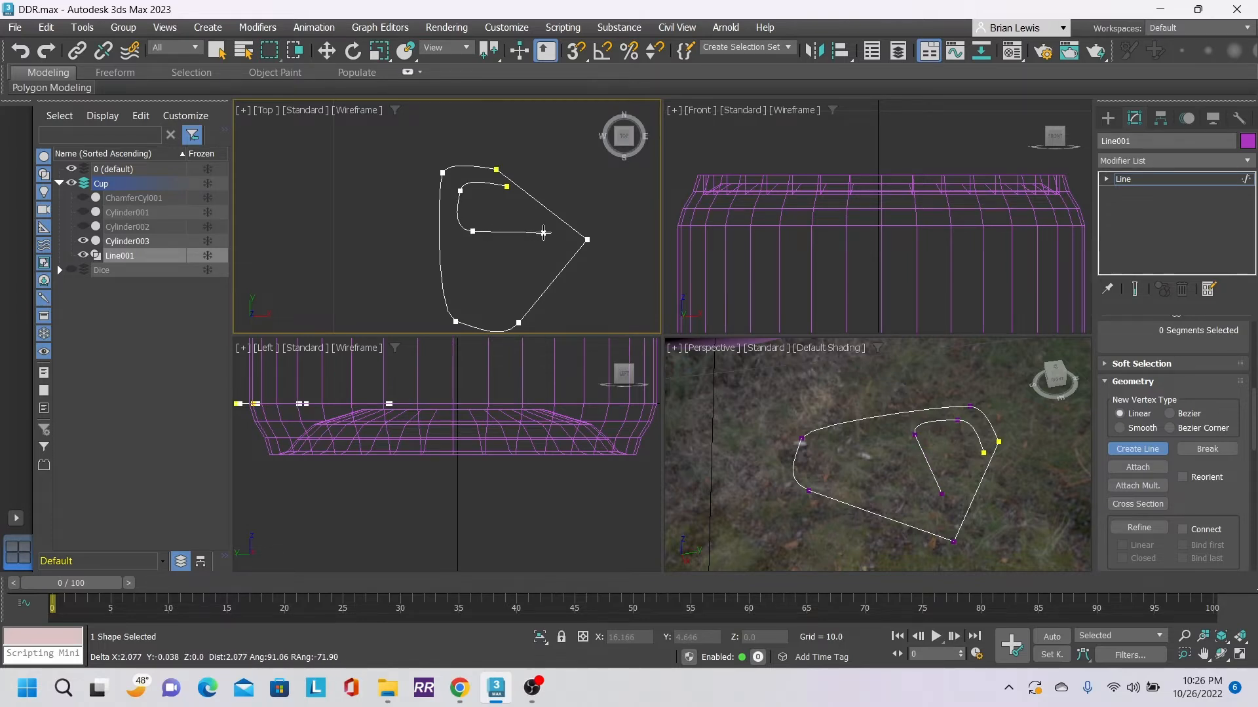
{"action": "left_click", "coordinate": [556, 232]}
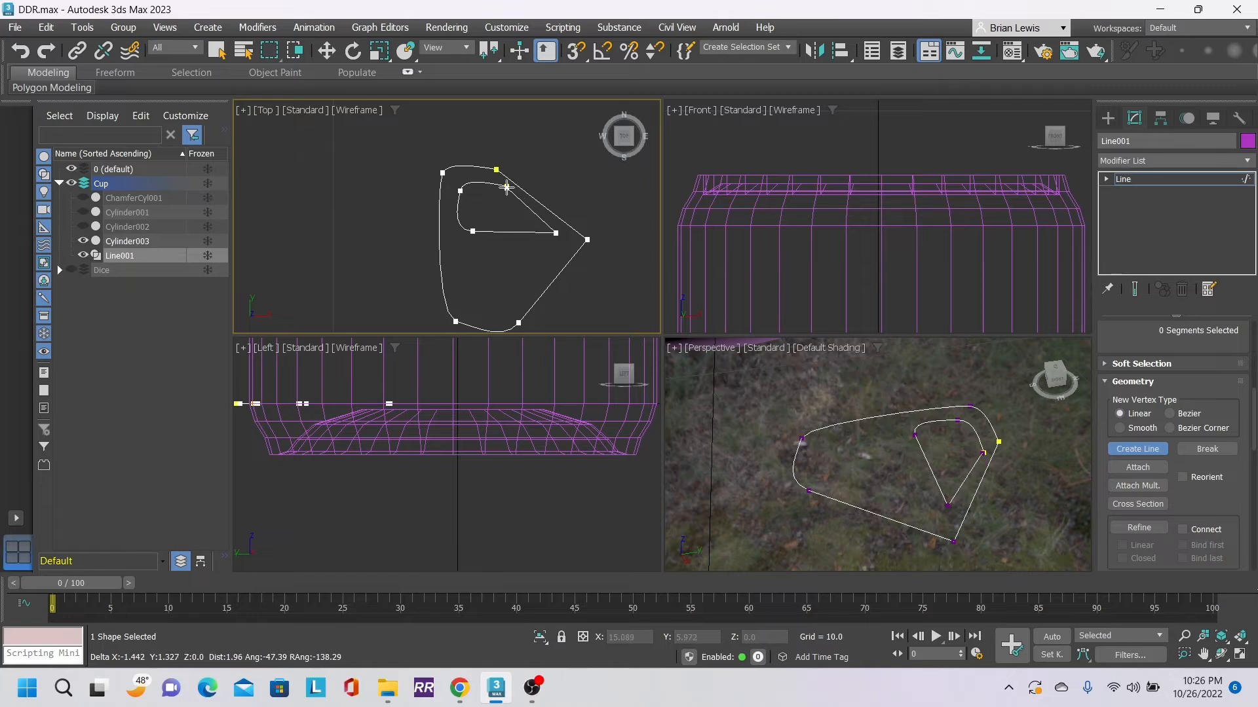
{"action": "left_click", "coordinate": [506, 187]}
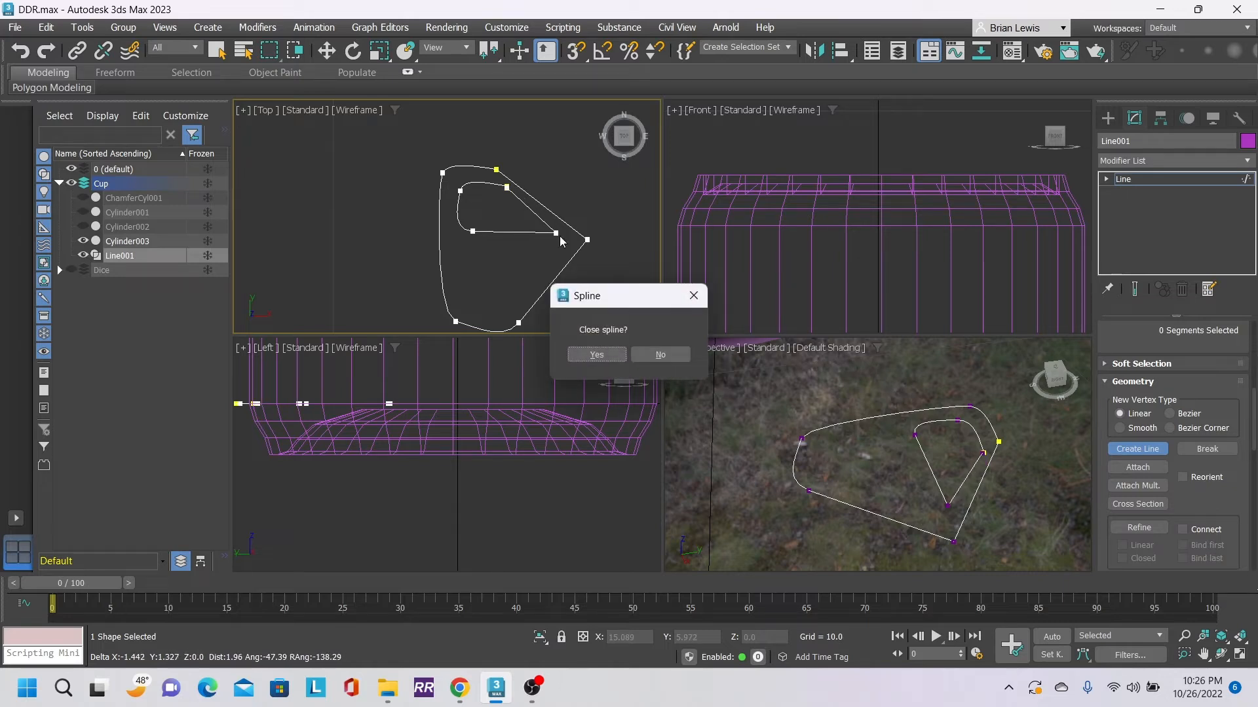
{"action": "left_click", "coordinate": [619, 357]}
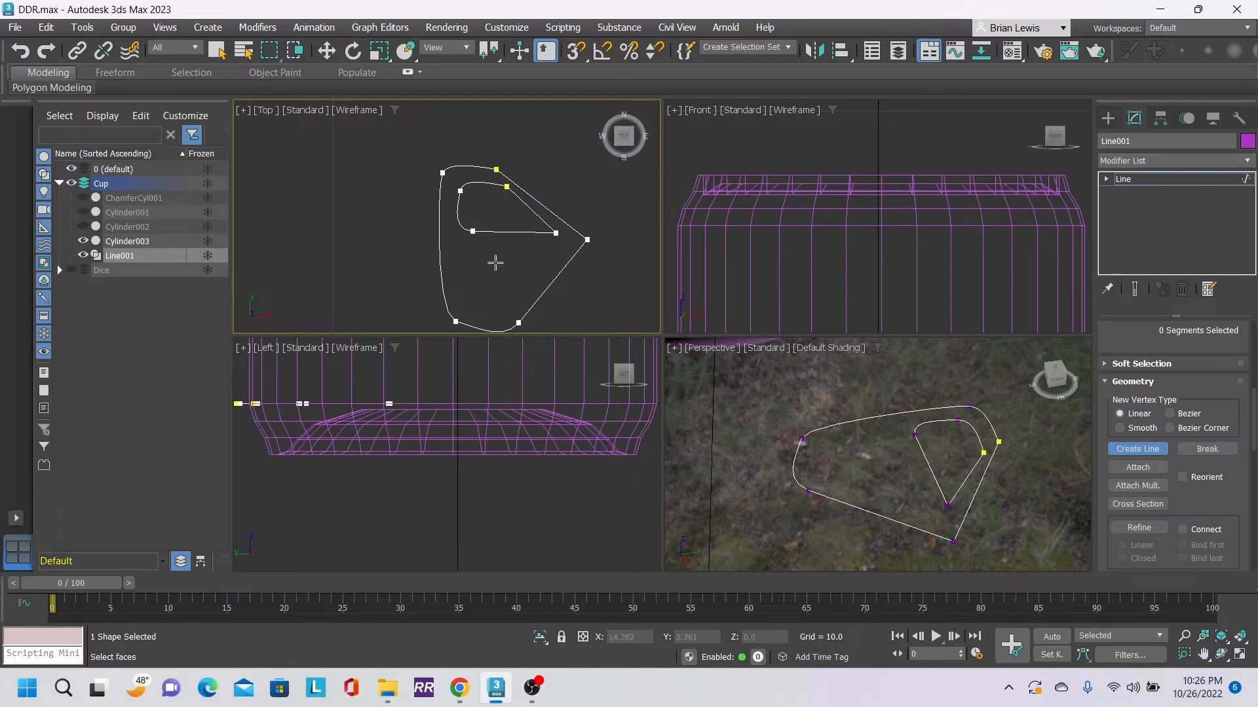
- Create a closed seven-point, L-shaped spline inside the tab outline's lower part, starting near X 14.84, Y 3.76
{"action": "left_click", "coordinate": [499, 263]}
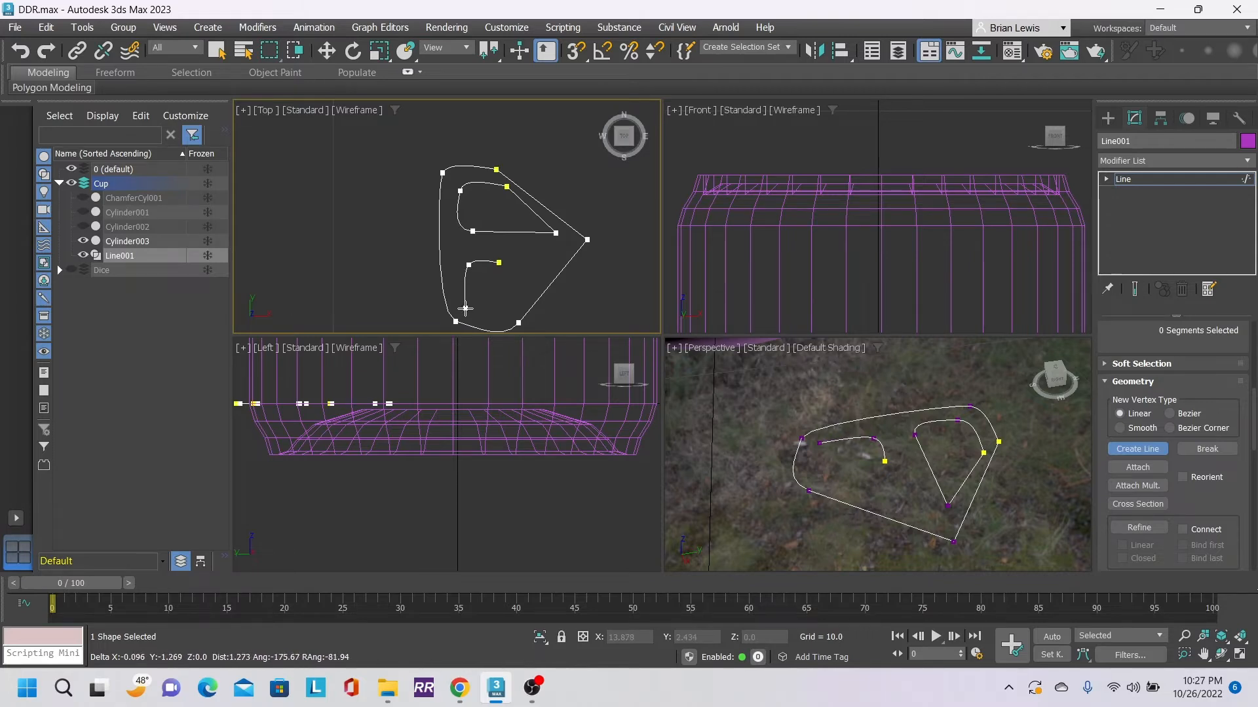
{"action": "left_click", "coordinate": [465, 308]}
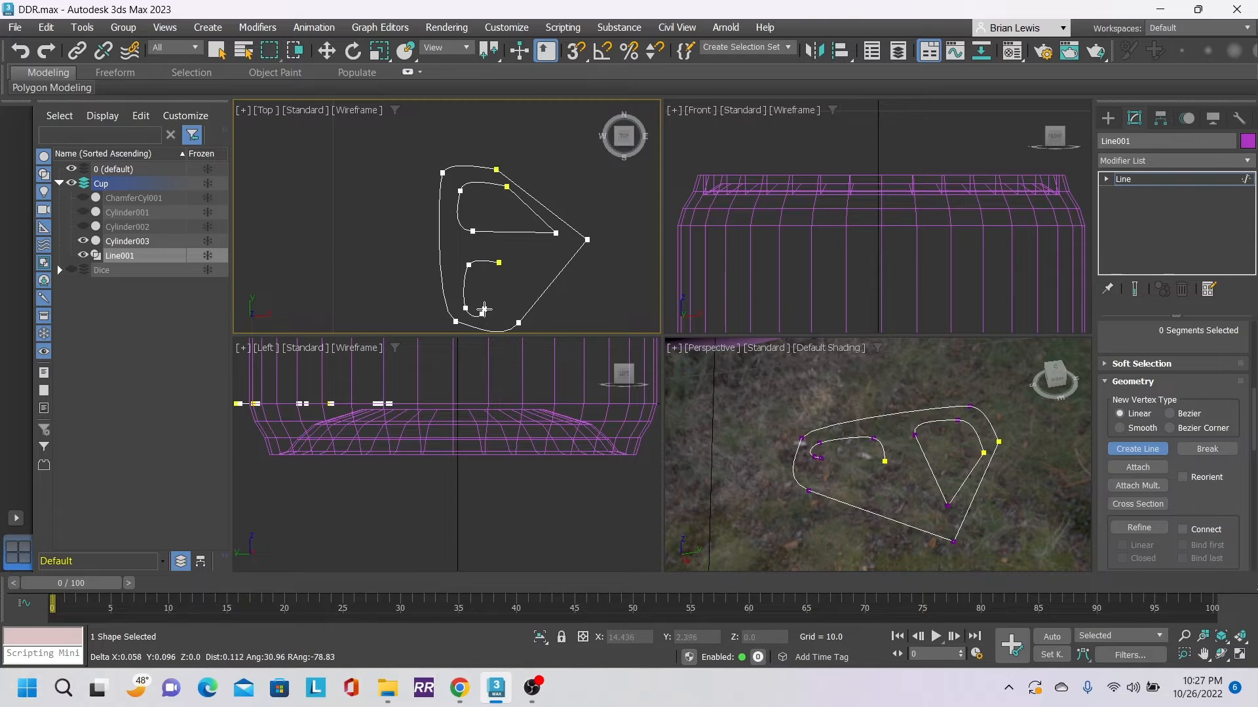
{"action": "left_click", "coordinate": [481, 314]}
{"action": "left_click", "coordinate": [489, 286]}
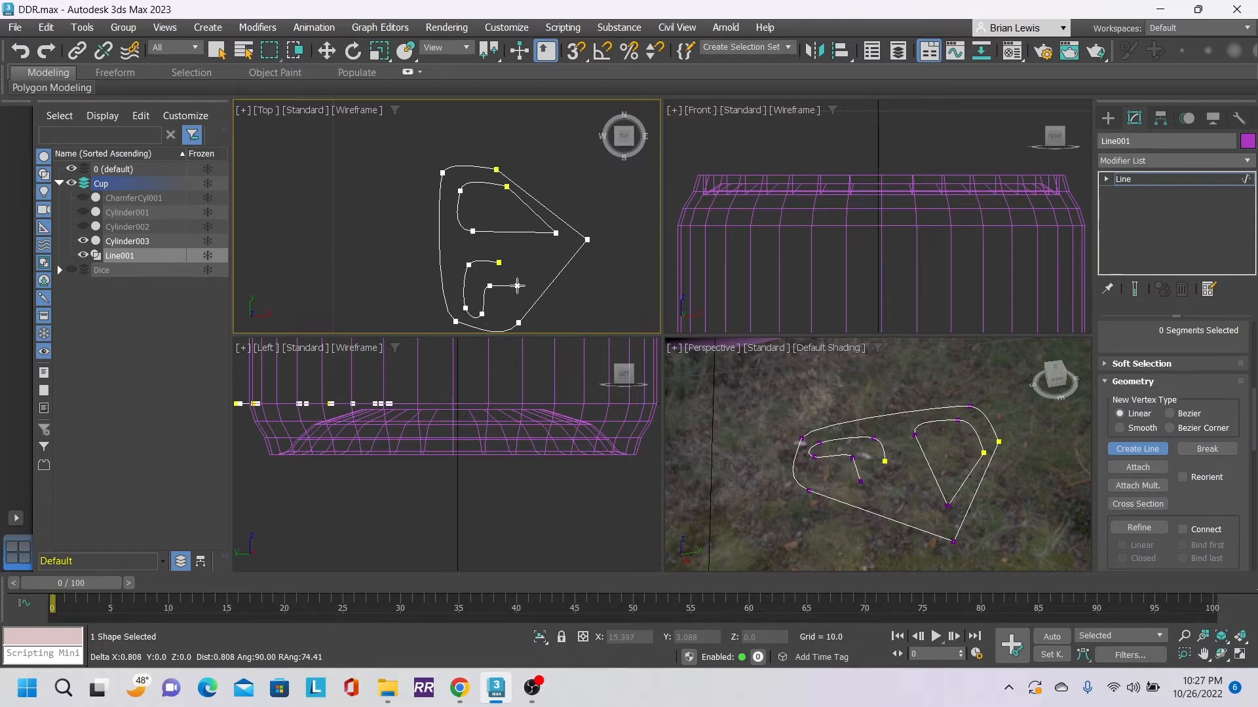
{"action": "left_click", "coordinate": [517, 285]}
{"action": "left_click", "coordinate": [530, 262]}
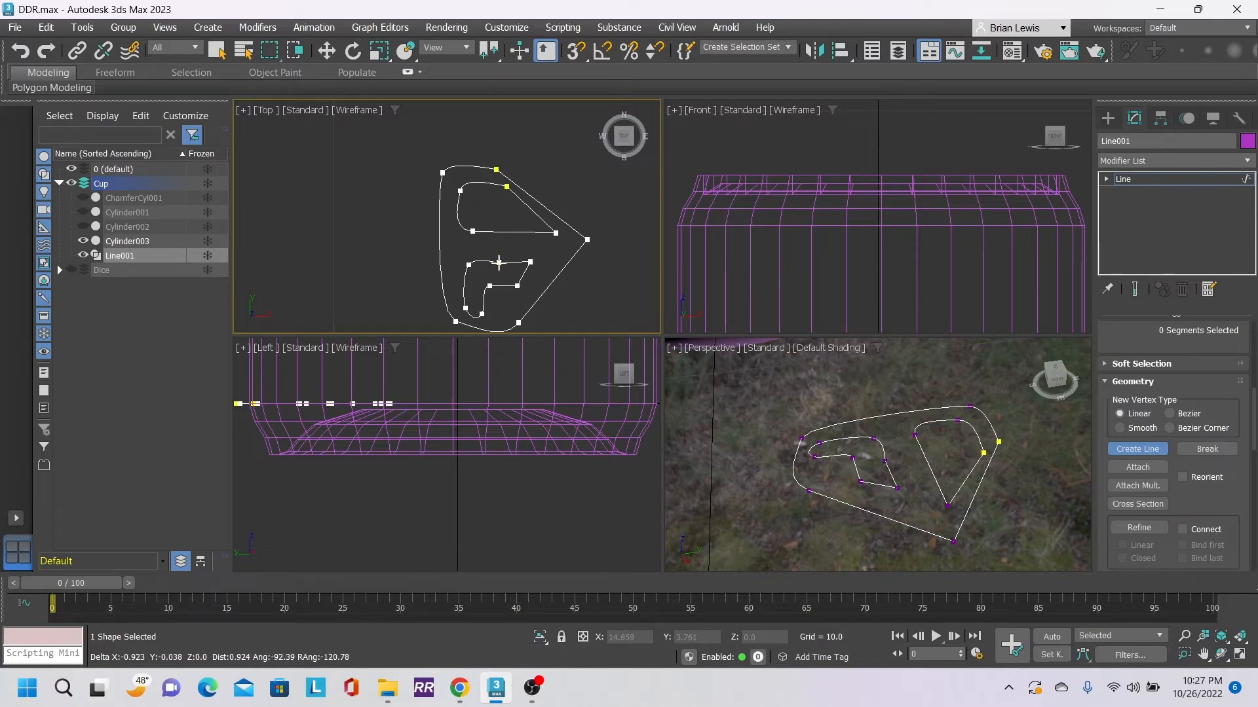
{"action": "left_click", "coordinate": [499, 262]}
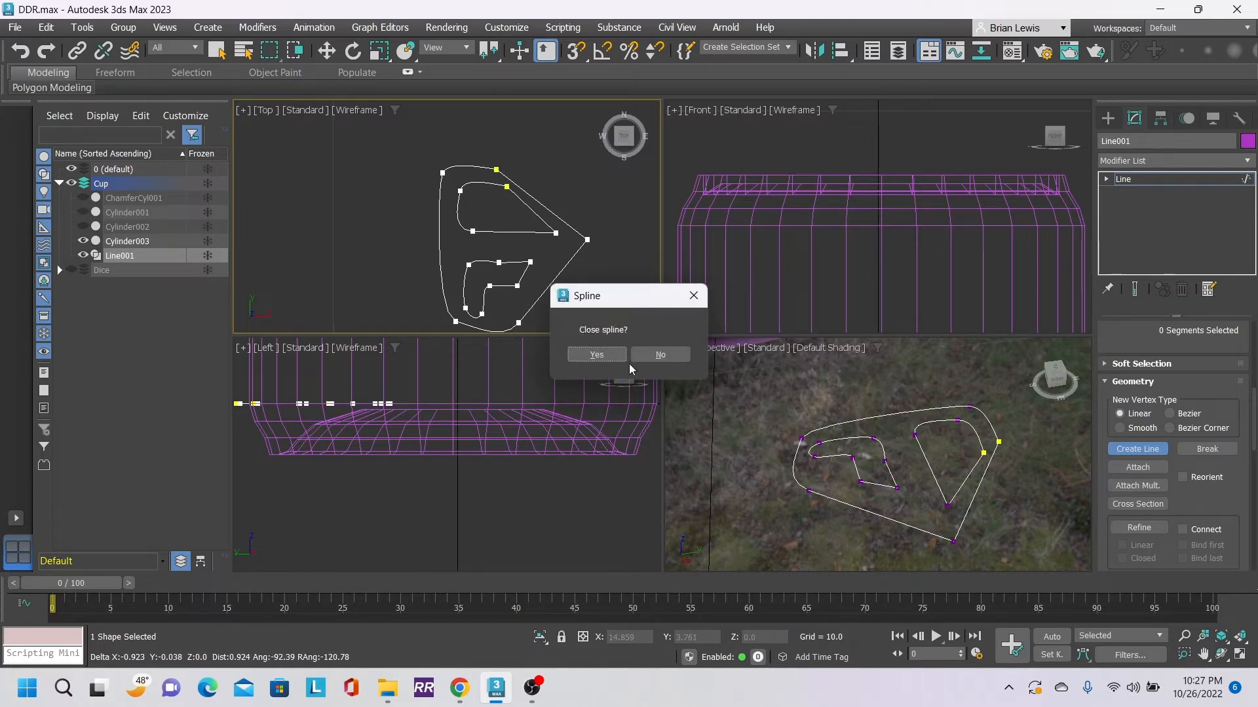
{"action": "left_click", "coordinate": [597, 355]}
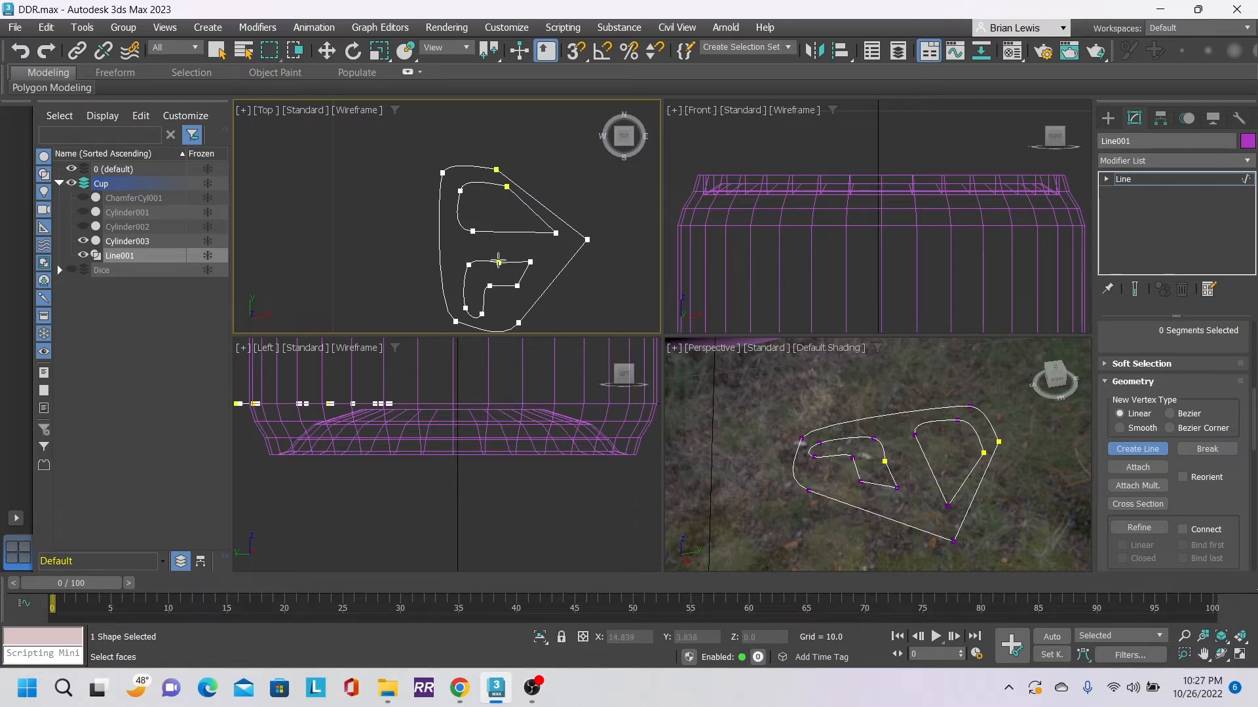
- Raise the tab outline's upper middle vertex and the upper cutout slightly, and move the cutout's upper middle vertex to a Y of about 6.29
{"action": "left_click", "coordinate": [327, 55]}
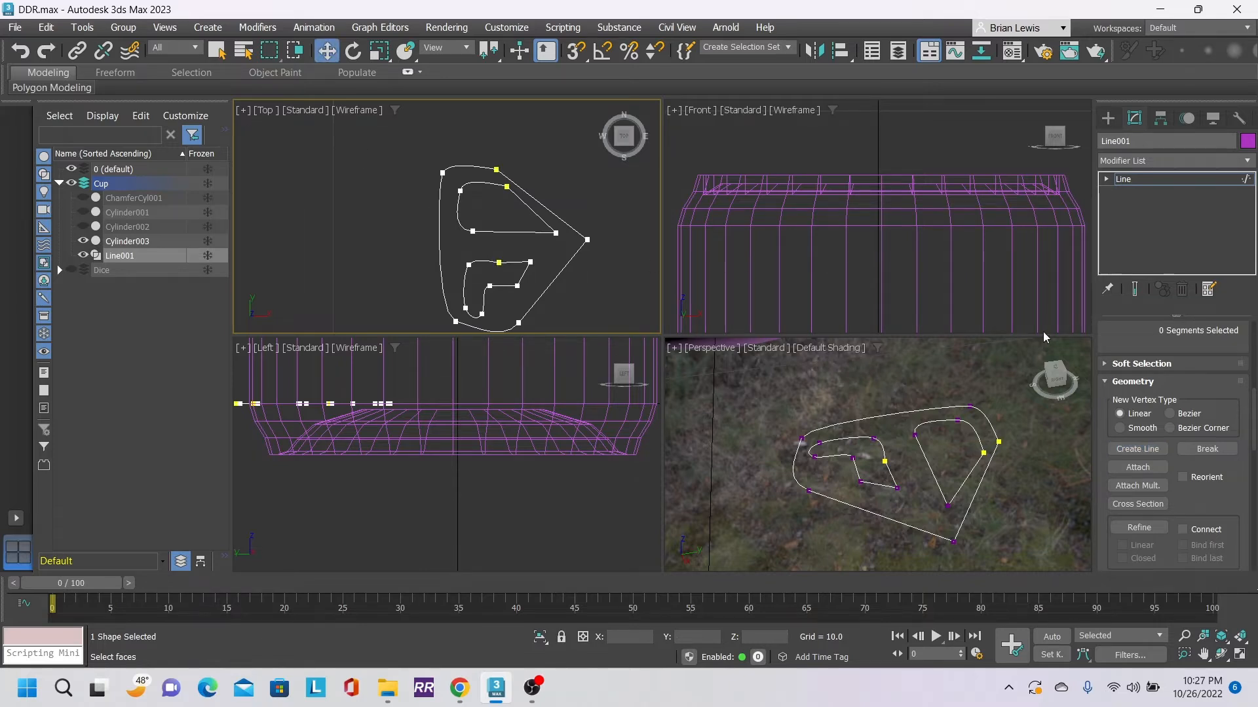
{"action": "scroll", "coordinate": [1179, 411], "scroll_direction": "up", "scroll_amount": 5}
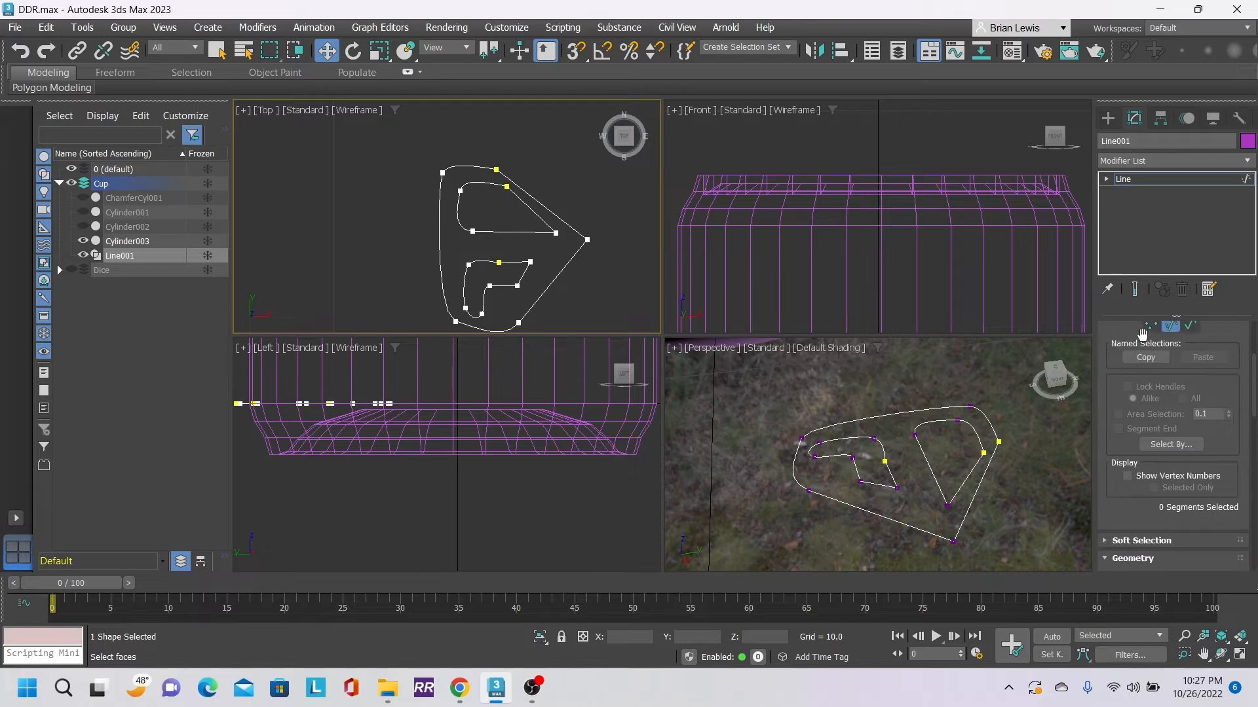
{"action": "left_click", "coordinate": [1149, 329]}
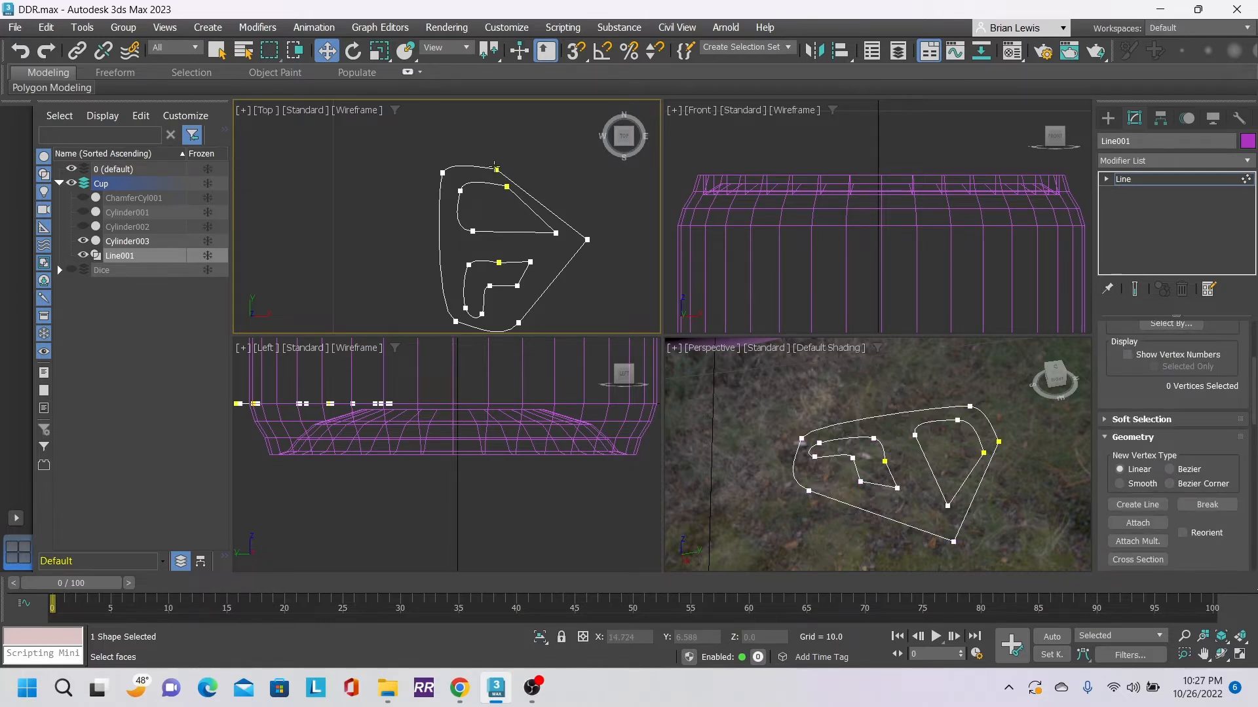
{"action": "left_click", "coordinate": [496, 168]}
{"action": "left_click_drag", "start_coordinate": [496, 168], "coordinate": [508, 144]}
{"action": "double_click", "coordinate": [507, 187]}
{"action": "left_click", "coordinate": [544, 147]}
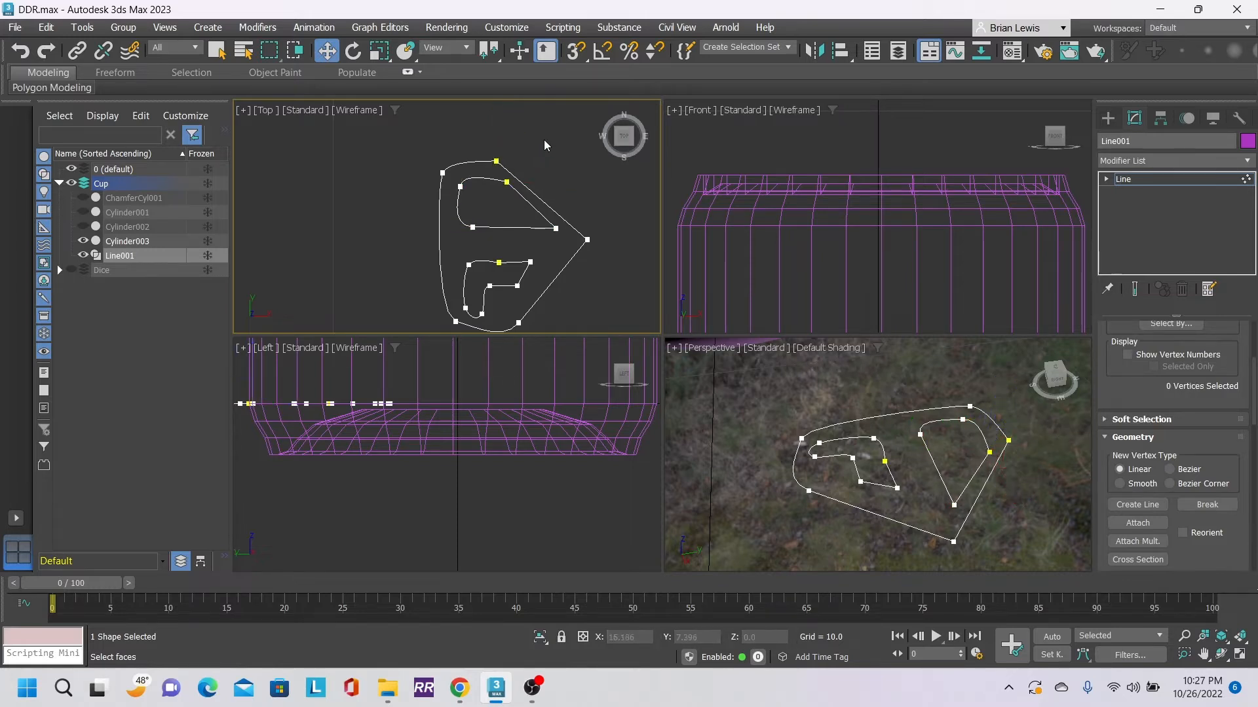
{"action": "left_click", "coordinate": [506, 182]}
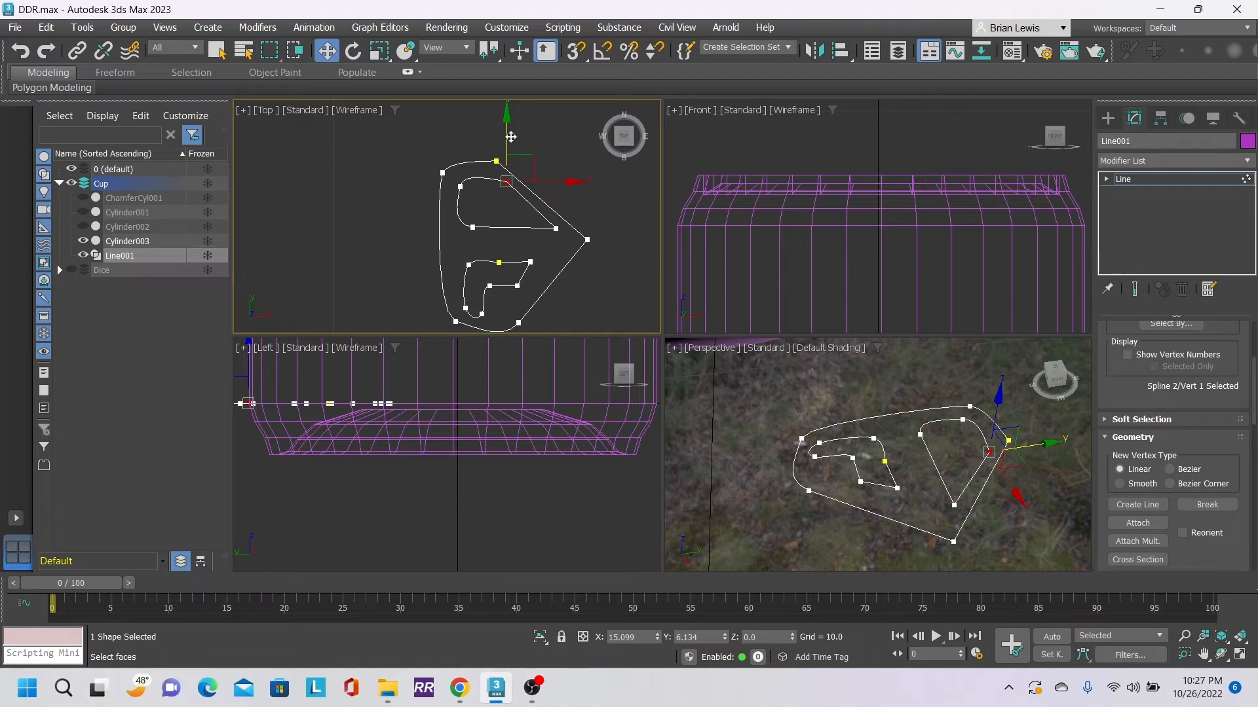
{"action": "left_click_drag", "start_coordinate": [511, 134], "coordinate": [510, 128]}
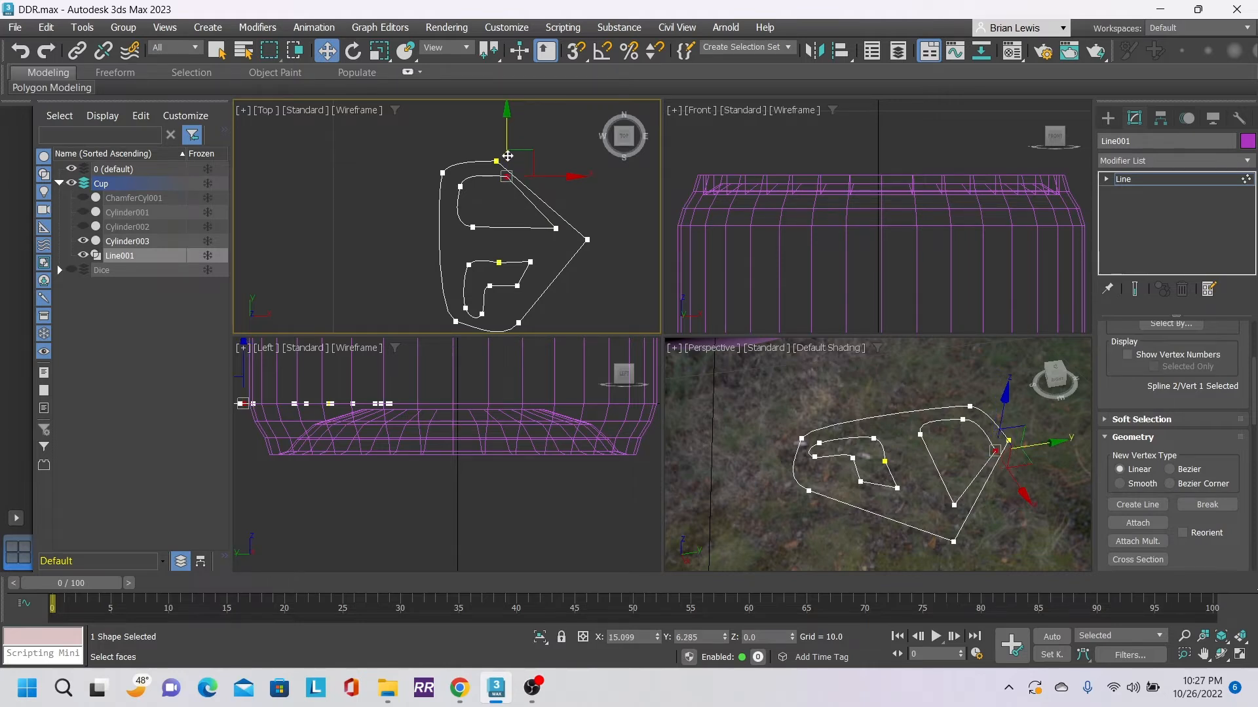
- Raise the lower cutout's upper middle and pointed-end vertices, and shift its two inner step vertices slightly up and toward the pointed end
{"action": "left_click", "coordinate": [499, 263]}
{"action": "left_click_drag", "start_coordinate": [501, 203], "coordinate": [501, 188]}
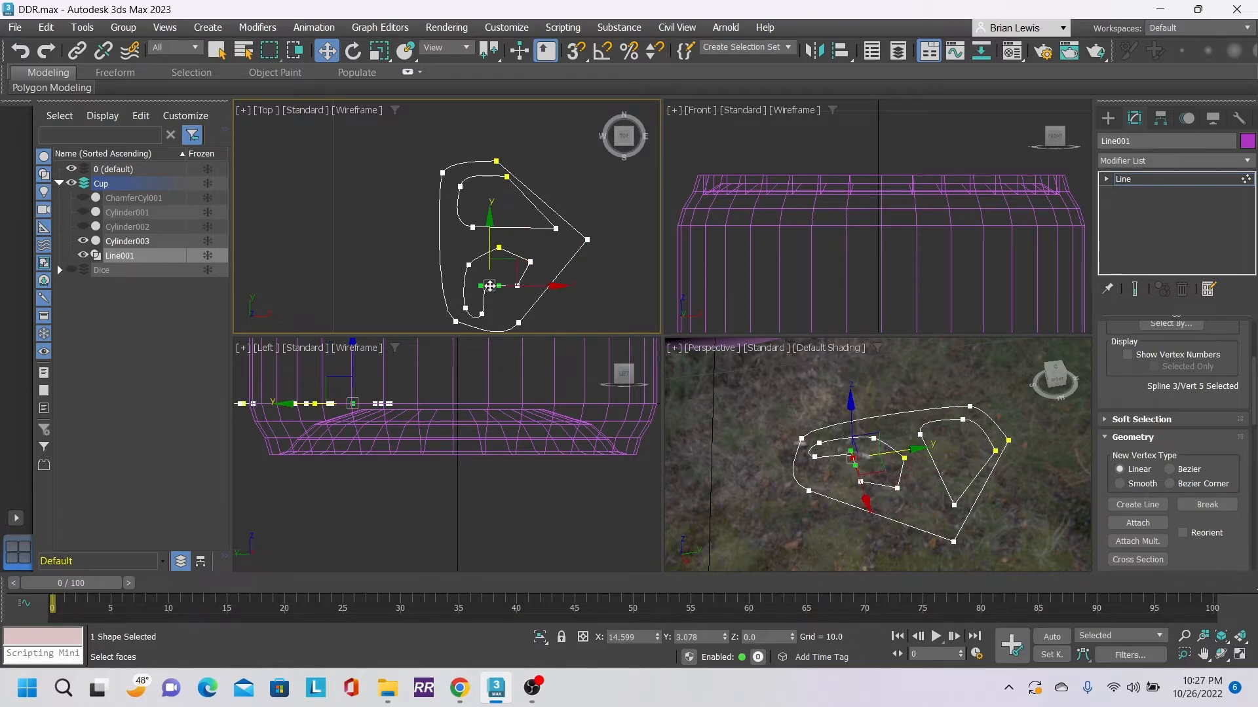
{"action": "left_click", "coordinate": [530, 262]}
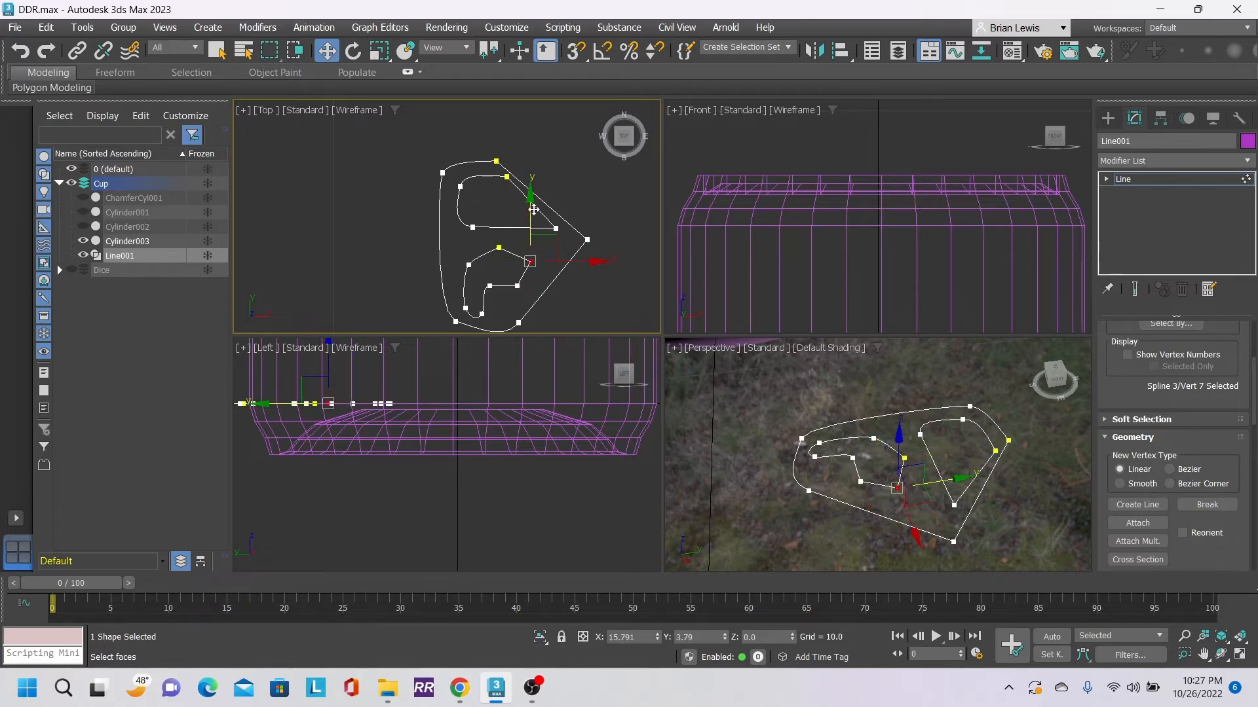
{"action": "left_click_drag", "start_coordinate": [528, 206], "coordinate": [528, 191]}
{"action": "left_click_drag", "start_coordinate": [481, 271], "coordinate": [529, 292]}
{"action": "left_click_drag", "start_coordinate": [492, 228], "coordinate": [492, 223]}
{"action": "left_click_drag", "start_coordinate": [538, 280], "coordinate": [551, 280]}
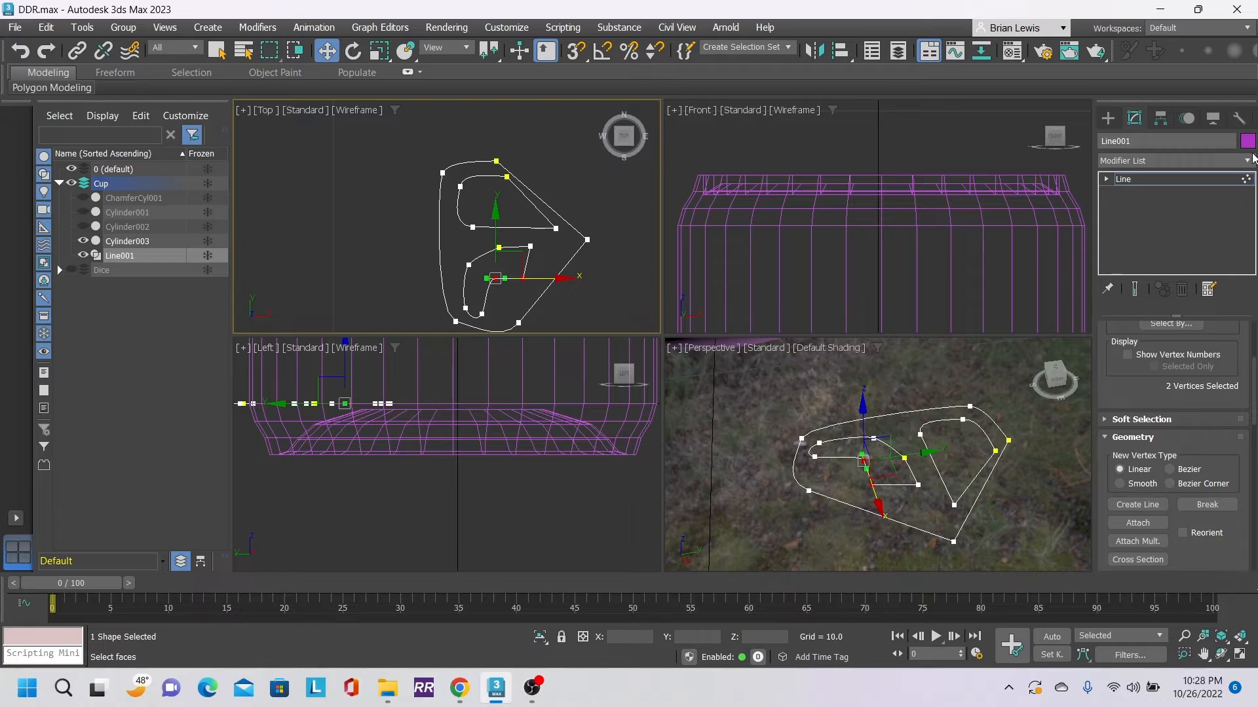
- Add a Symmetry modifier to the pull tab spline
{"action": "left_click", "coordinate": [1247, 160]}
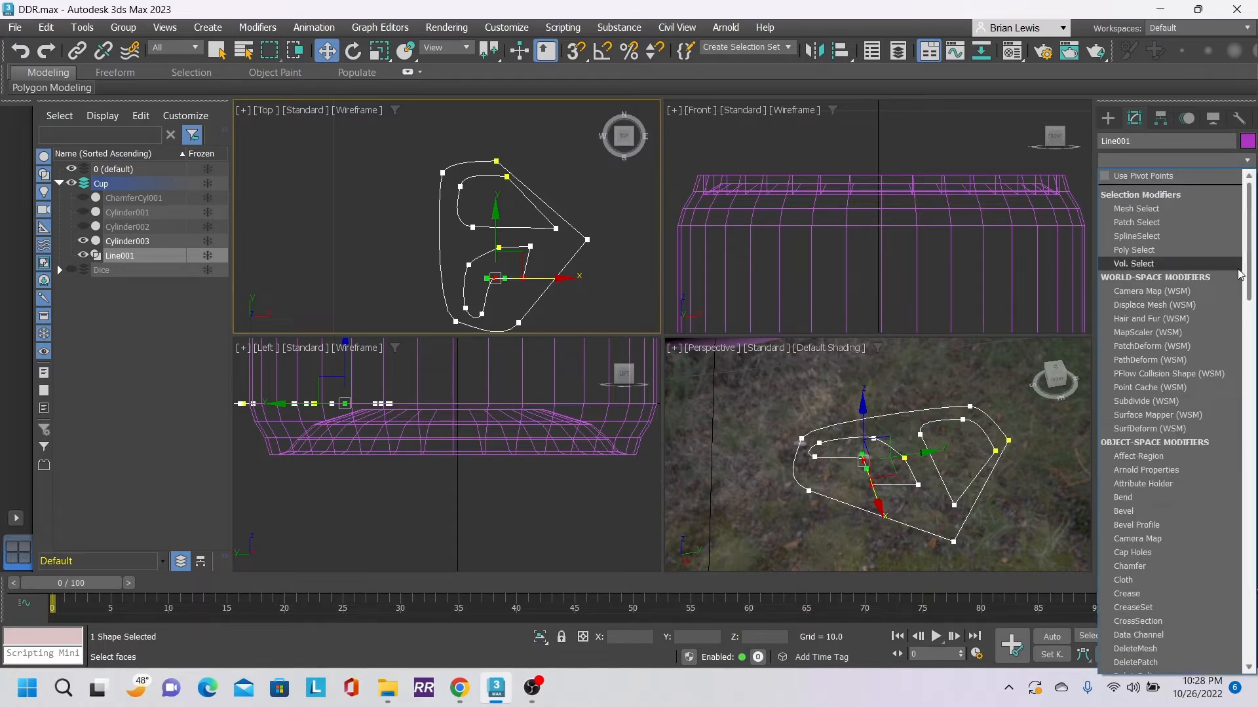
{"action": "left_click_drag", "start_coordinate": [1249, 280], "coordinate": [1249, 639]}
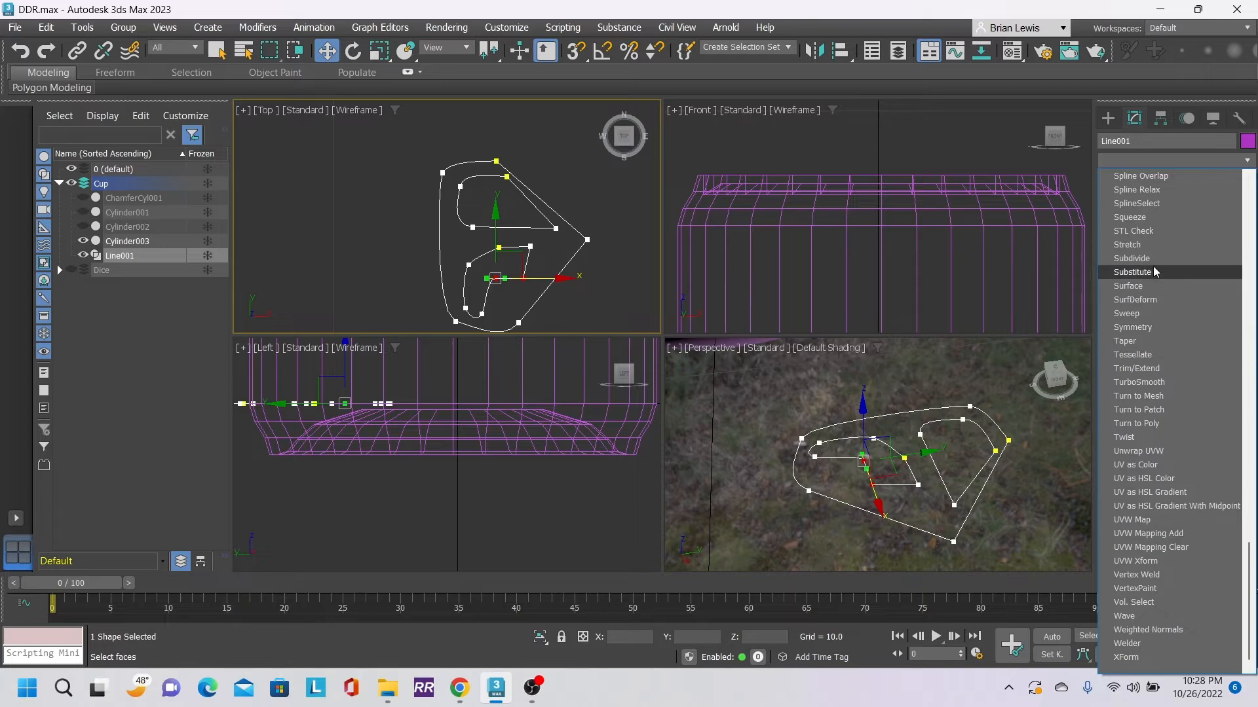
{"action": "scroll", "coordinate": [1188, 463], "scroll_direction": "up", "scroll_amount": 1}
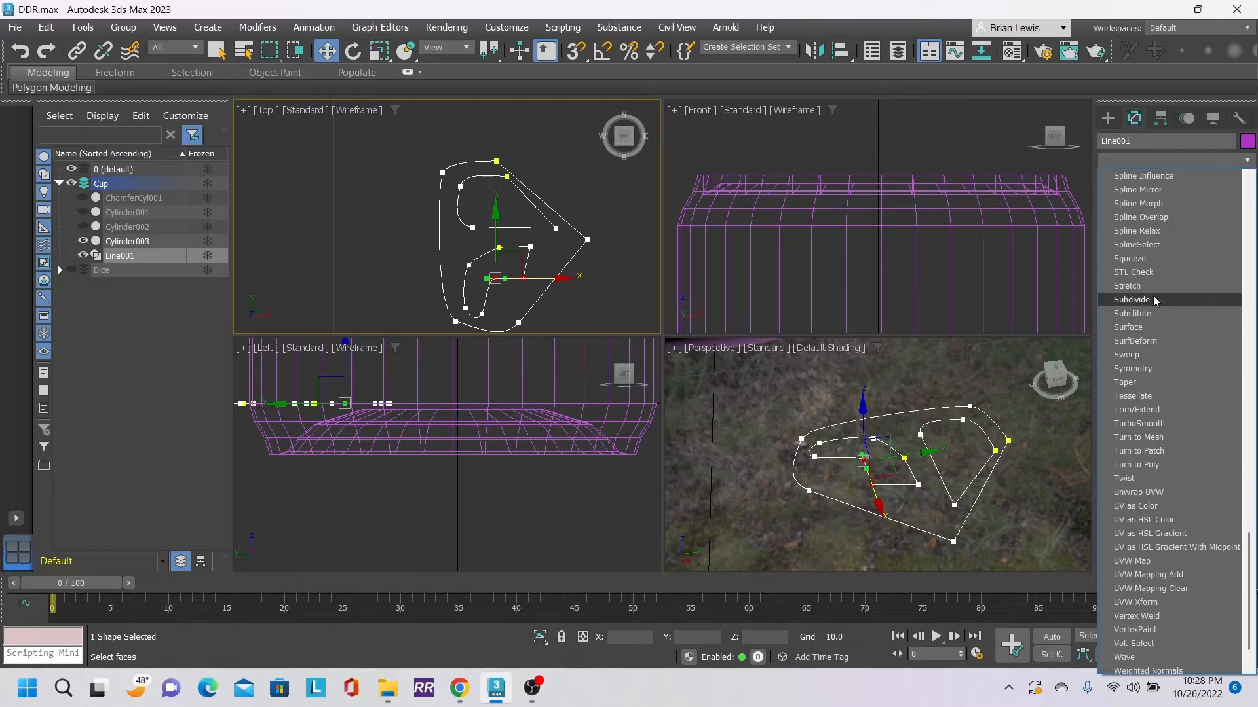
{"action": "left_click", "coordinate": [1153, 368]}
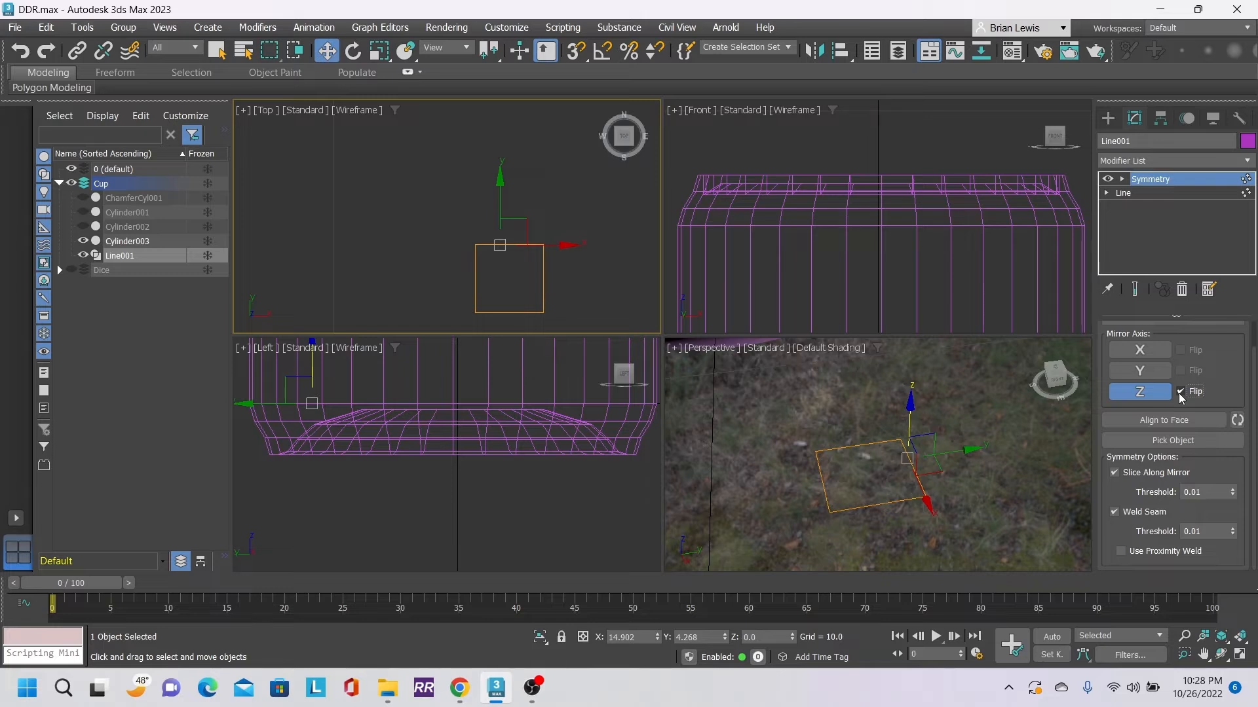
- Set the Symmetry modifier's mirror axis to X with Flip enabled
{"action": "left_click", "coordinate": [1165, 396]}
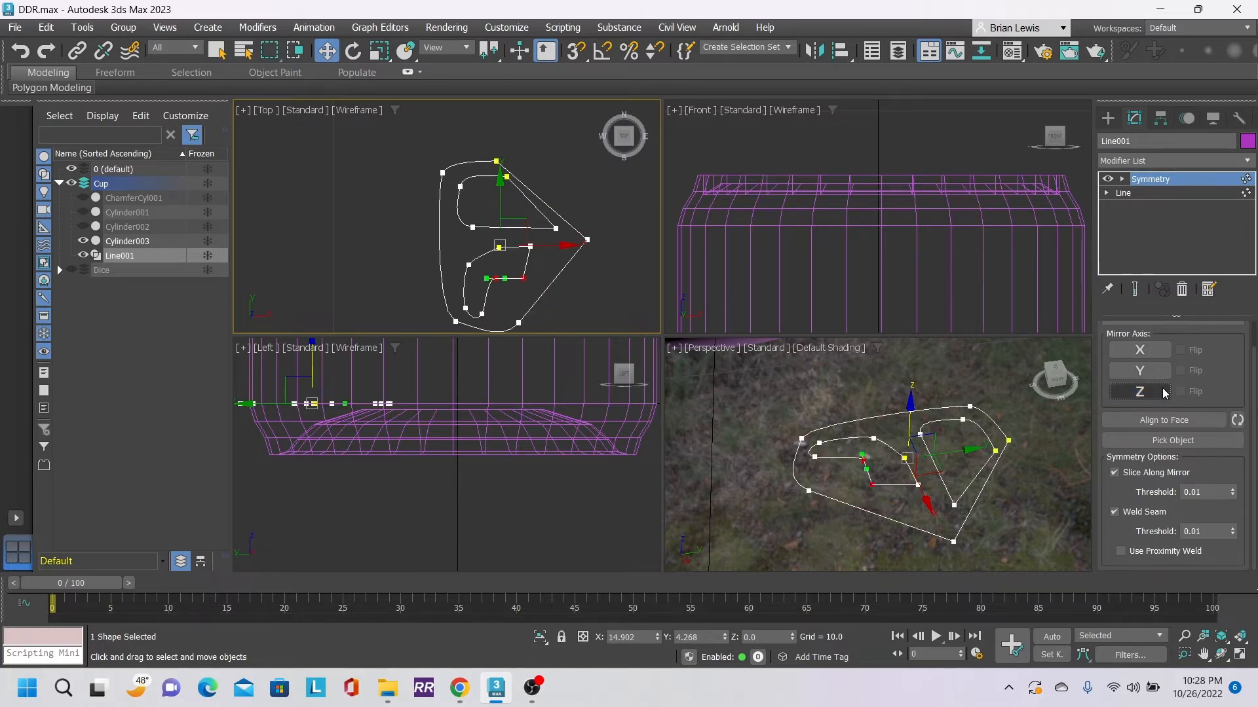
{"action": "left_click", "coordinate": [1165, 375]}
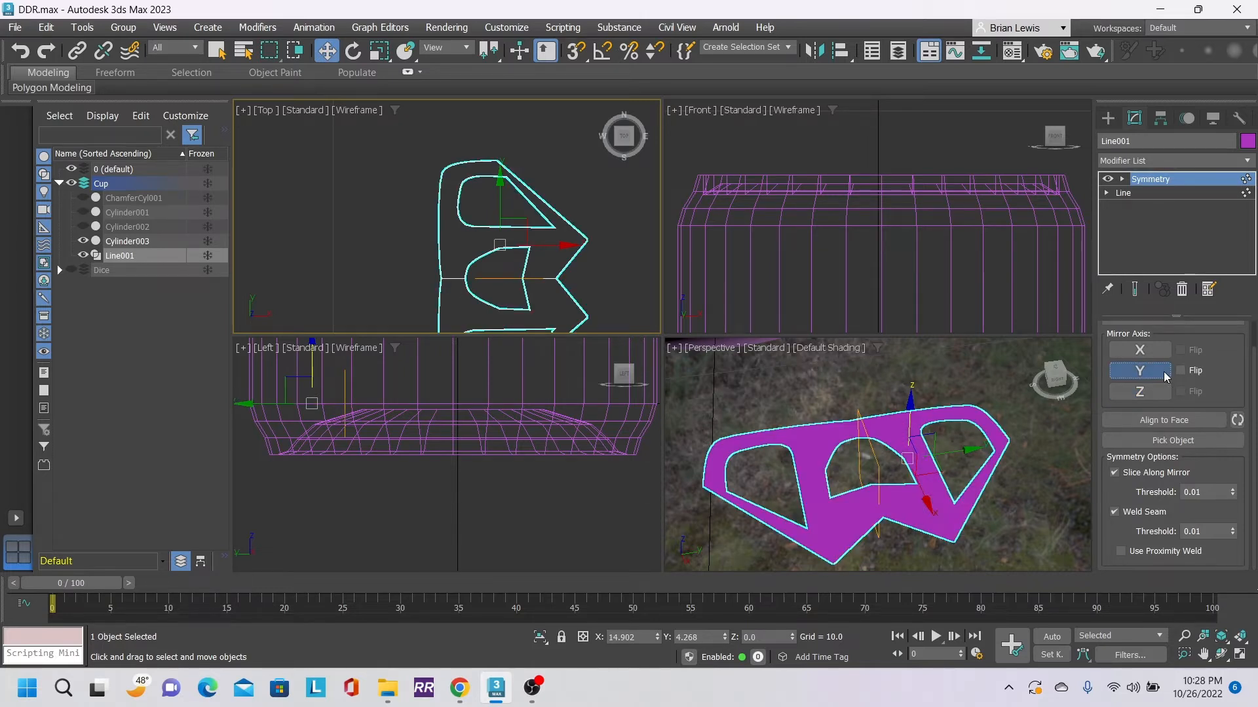
{"action": "left_click", "coordinate": [1181, 371]}
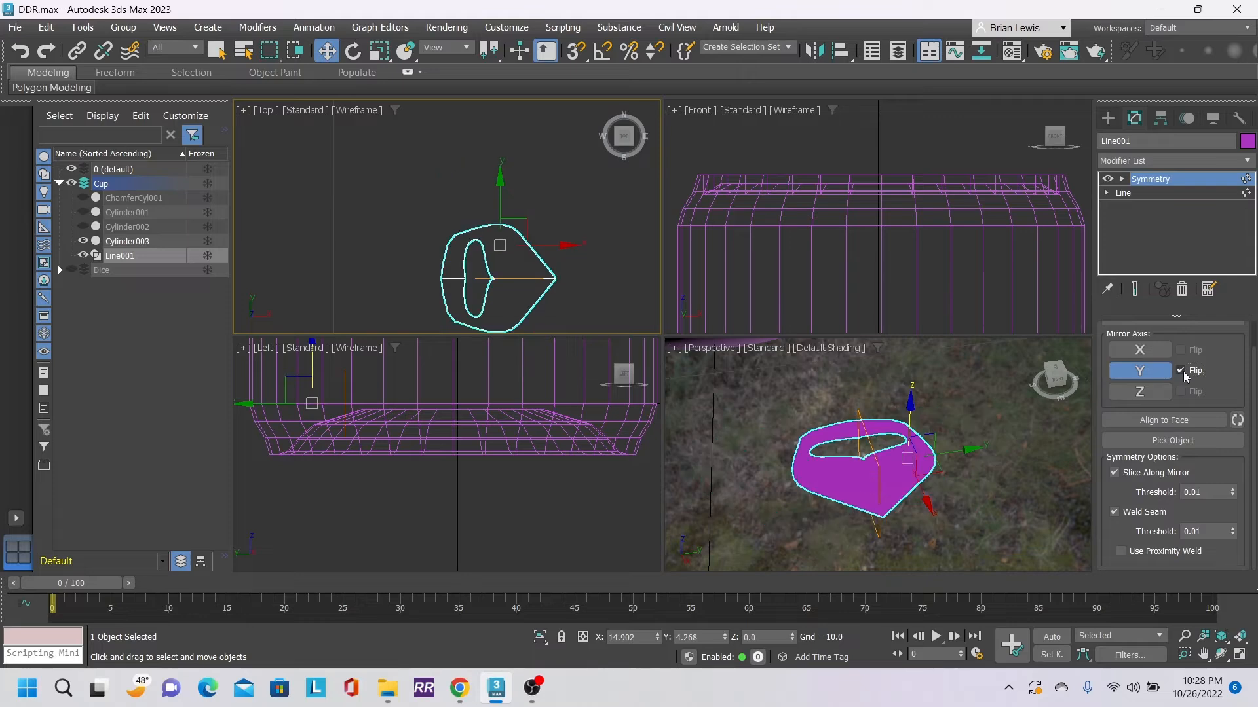
{"action": "left_click", "coordinate": [1182, 371]}
{"action": "left_click", "coordinate": [1139, 371]}
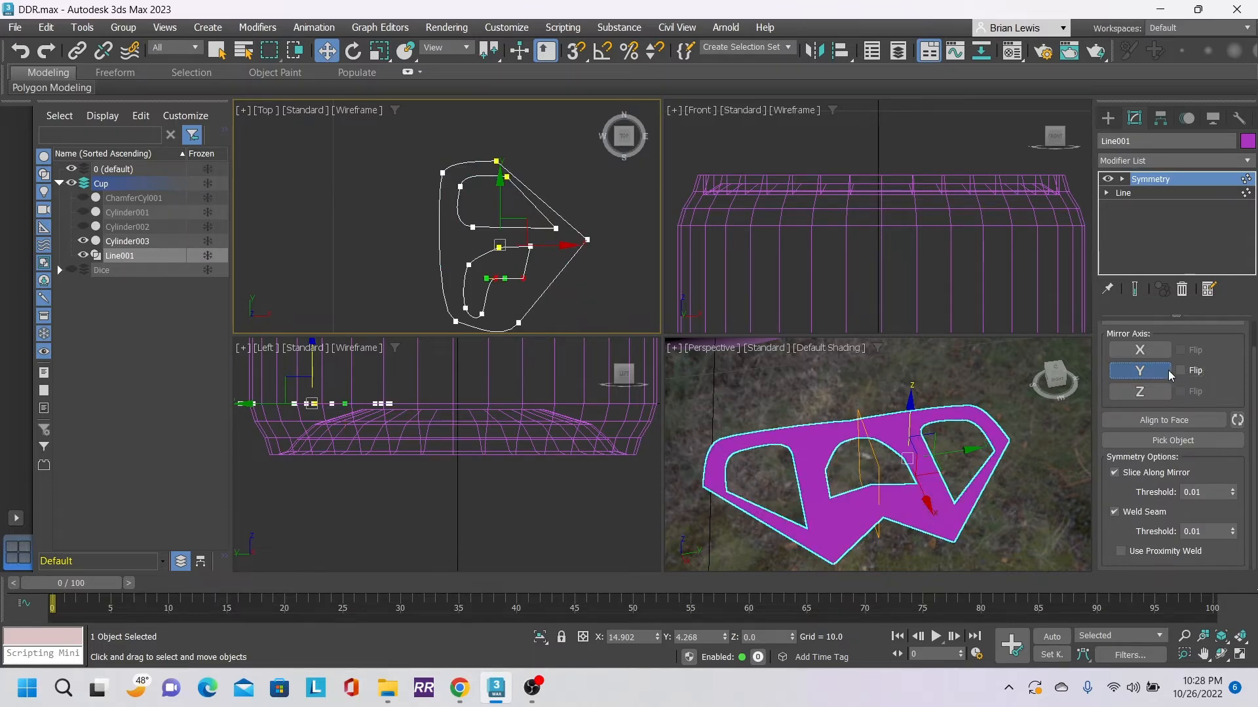
{"action": "left_click", "coordinate": [1140, 350]}
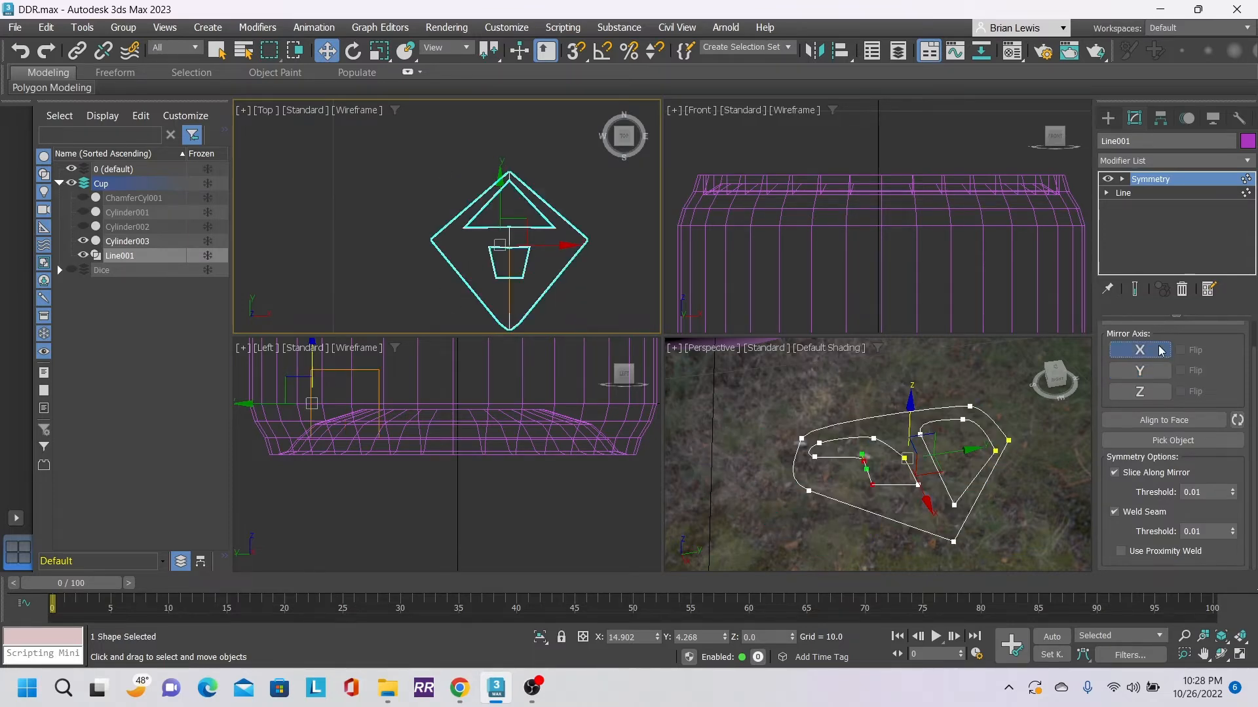
{"action": "left_click", "coordinate": [1194, 351]}
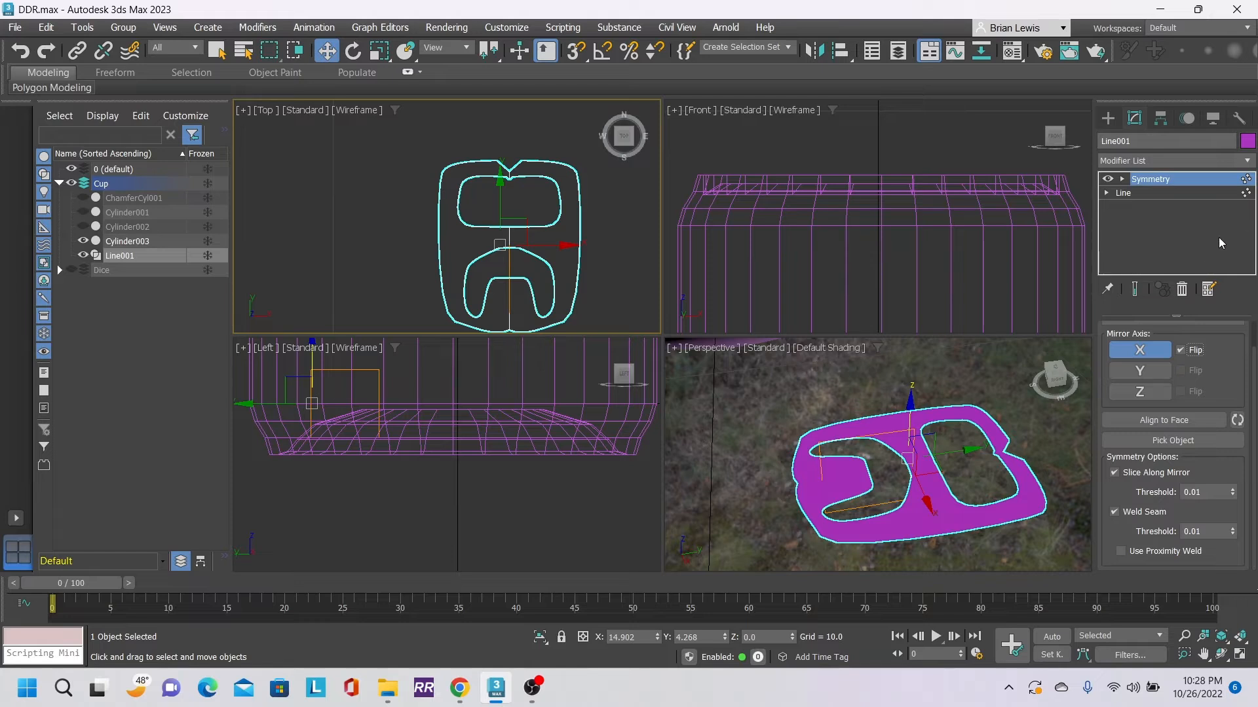
- Move the Symmetry modifier's mirror plane about 0.41 along negative X, to about X 14.77, closing the notch in the tab's upper edge
{"action": "left_click", "coordinate": [1123, 176]}
{"action": "left_click", "coordinate": [1154, 191]}
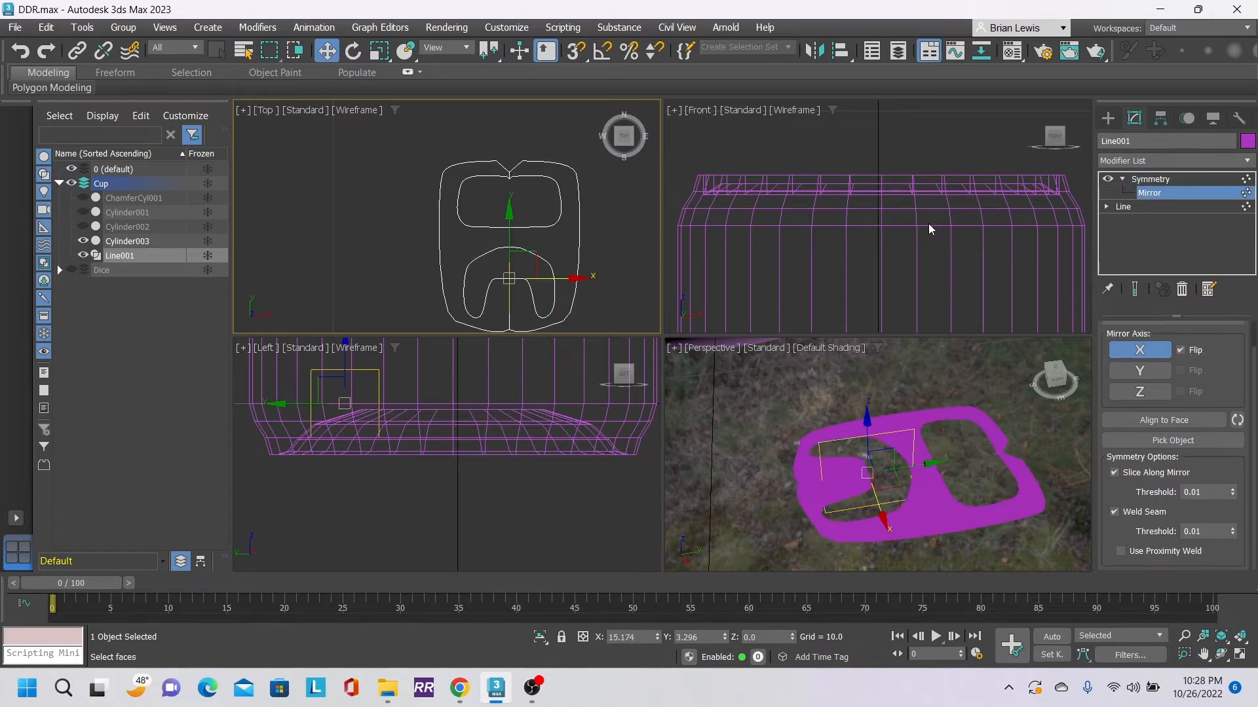
{"action": "left_click_drag", "start_coordinate": [564, 281], "coordinate": [551, 281]}
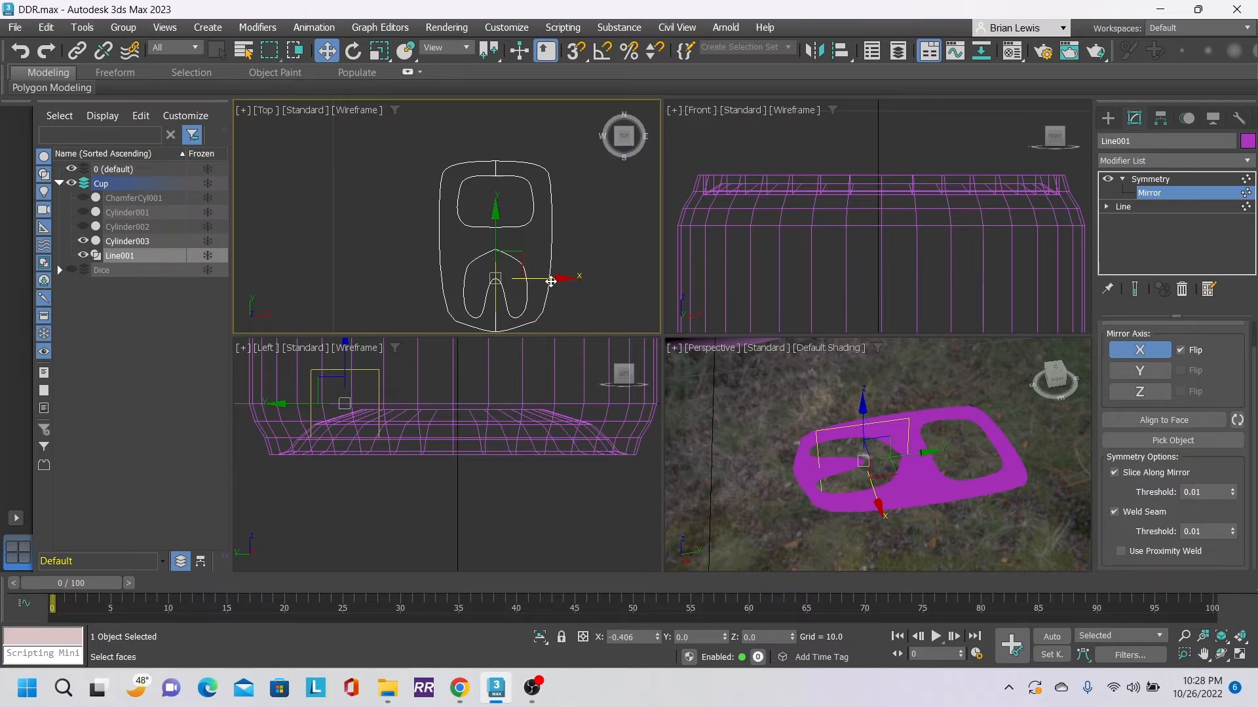
{"action": "right_click", "coordinate": [550, 281]}
{"action": "left_click", "coordinate": [1247, 161]}
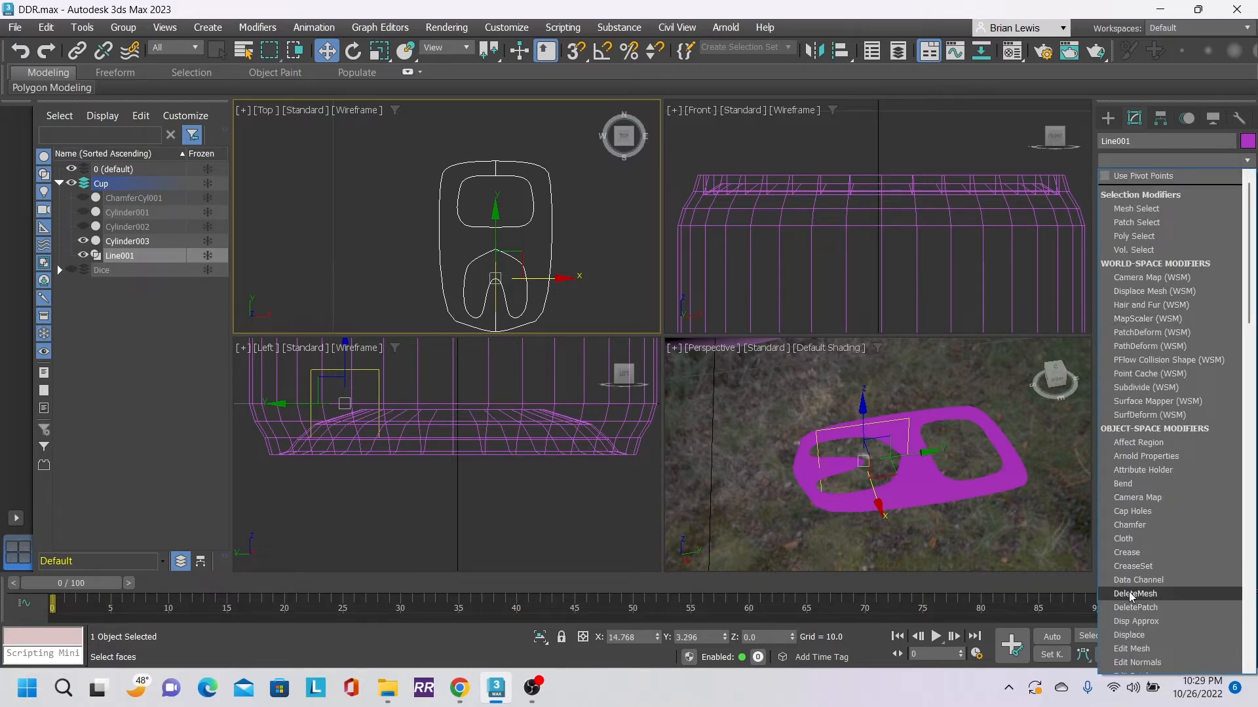
{"action": "scroll", "coordinate": [1143, 567], "scroll_direction": "down", "scroll_amount": 3}
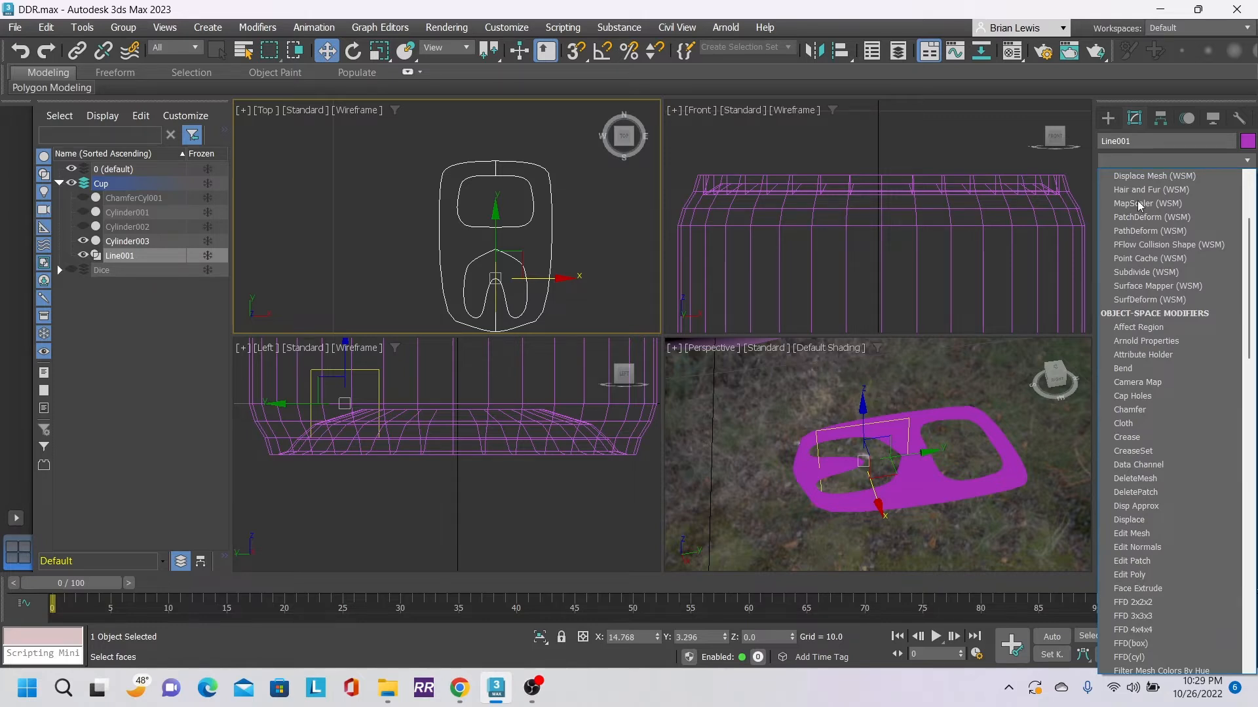
{"action": "left_click", "coordinate": [980, 4]}
- Shift the lower cutout's inner step and lower inner vertices toward the outline's curved side, and move its outer shoulder vertex to about X 13.81, Y 3.89
{"action": "left_click", "coordinate": [1156, 207]}
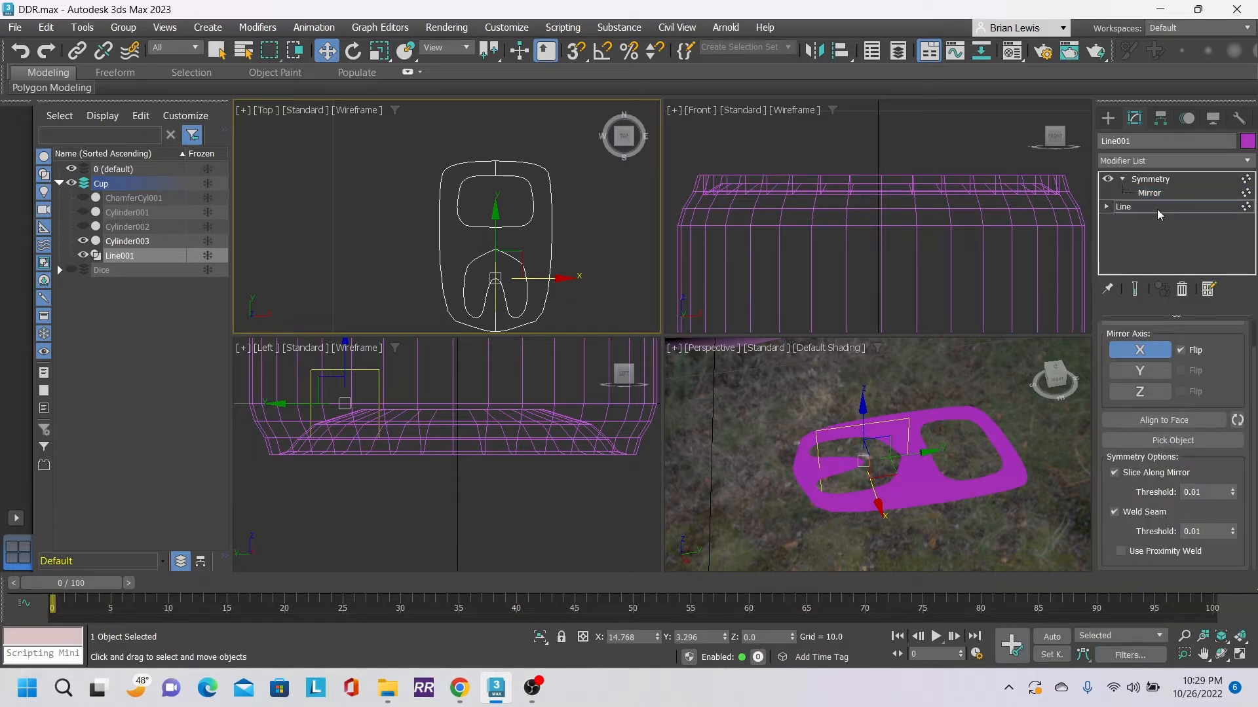
{"action": "left_click", "coordinate": [495, 279]}
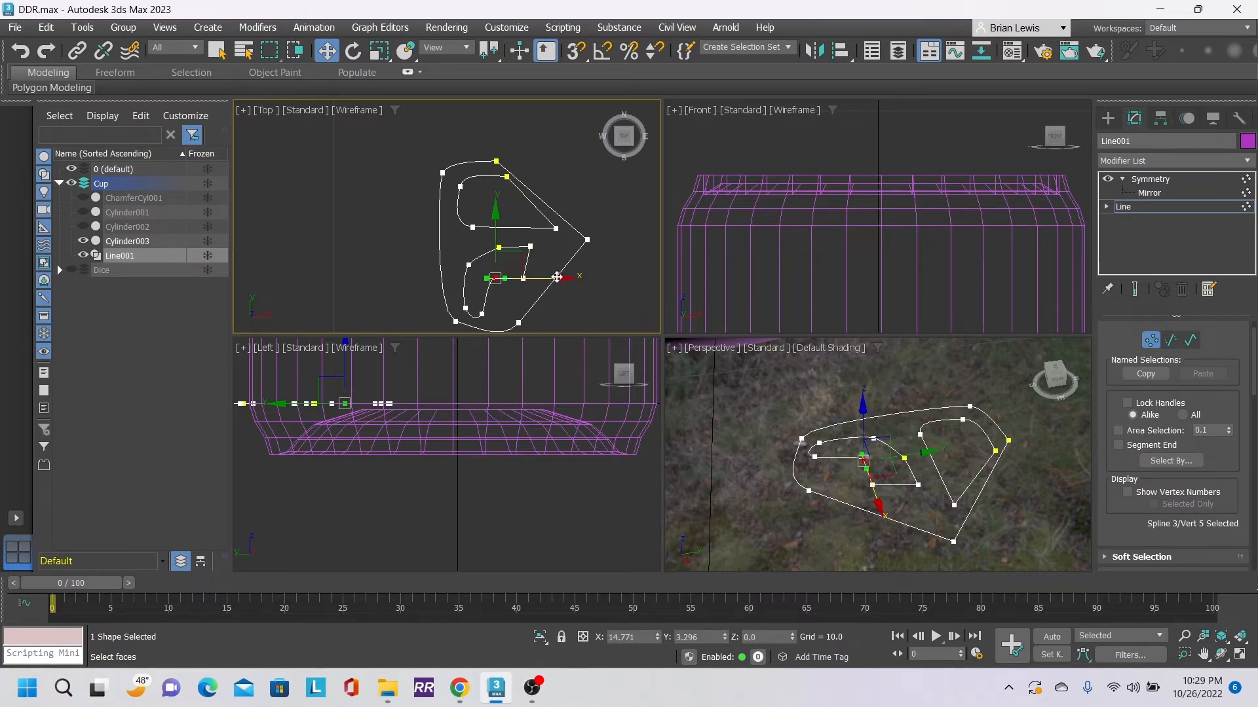
{"action": "left_click_drag", "start_coordinate": [555, 277], "coordinate": [544, 276]}
{"action": "left_click", "coordinate": [482, 313]}
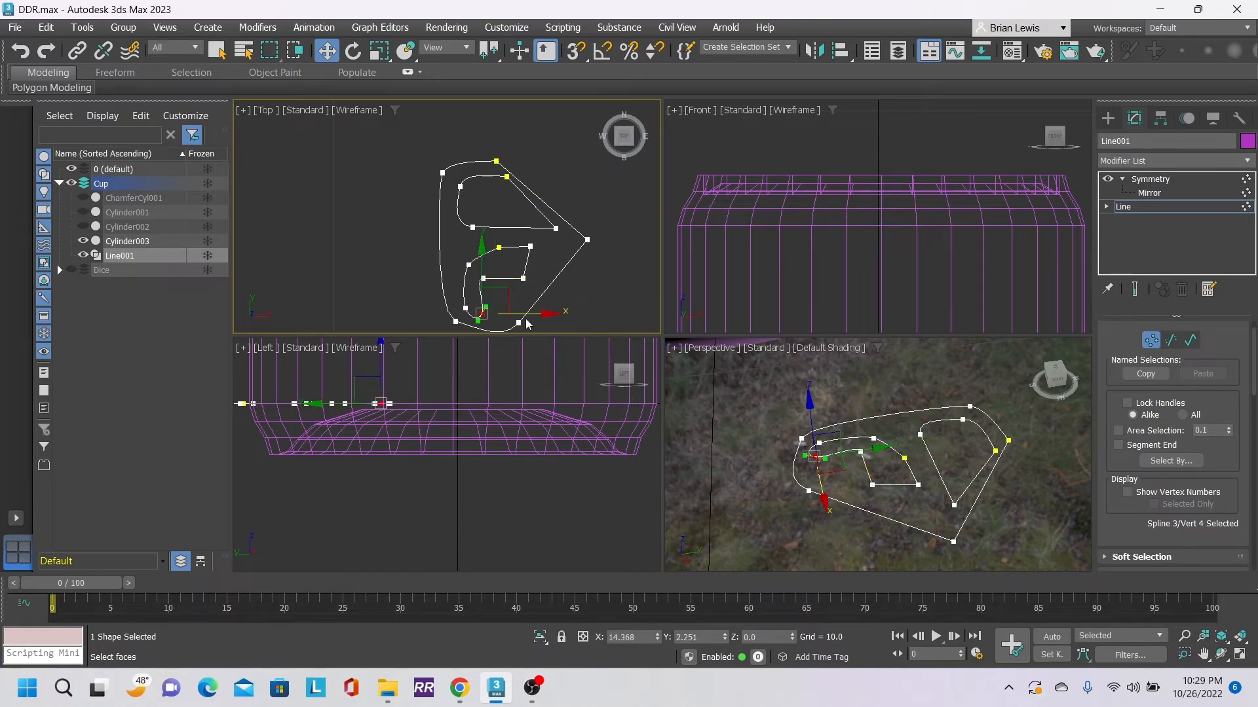
{"action": "left_click_drag", "start_coordinate": [529, 314], "coordinate": [526, 314]}
{"action": "left_click", "coordinate": [467, 265]}
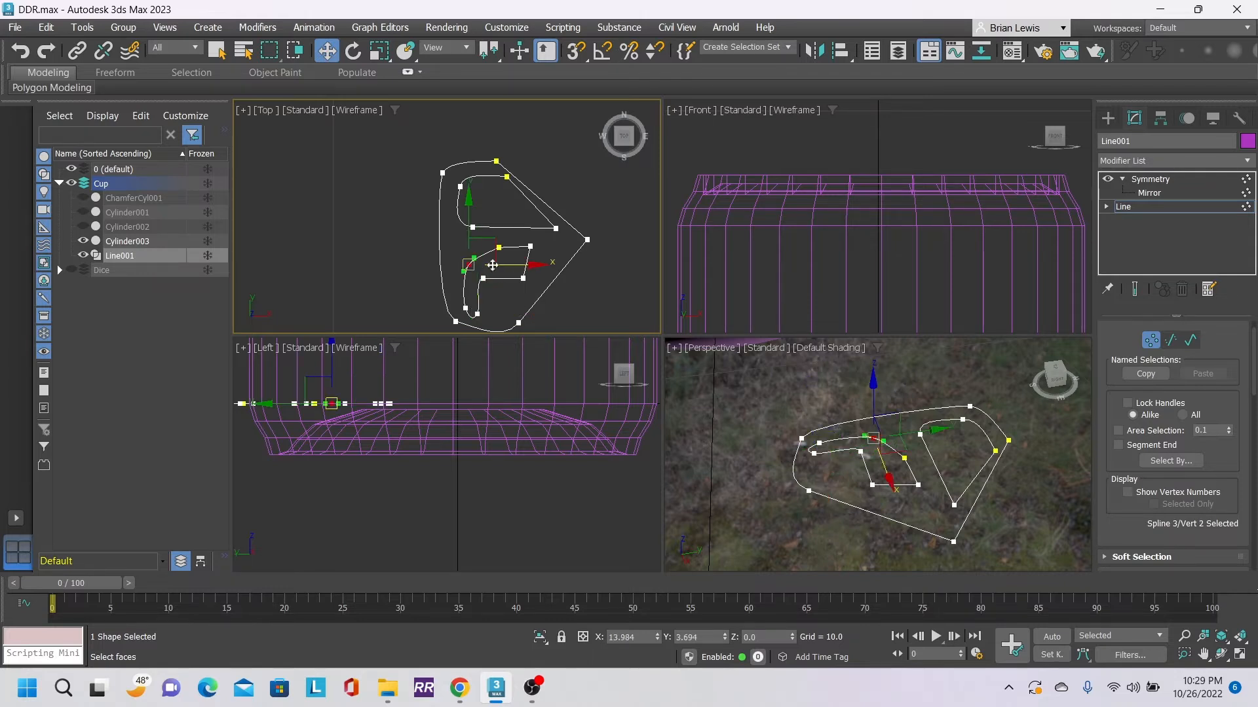
{"action": "left_click_drag", "start_coordinate": [495, 236], "coordinate": [487, 227]}
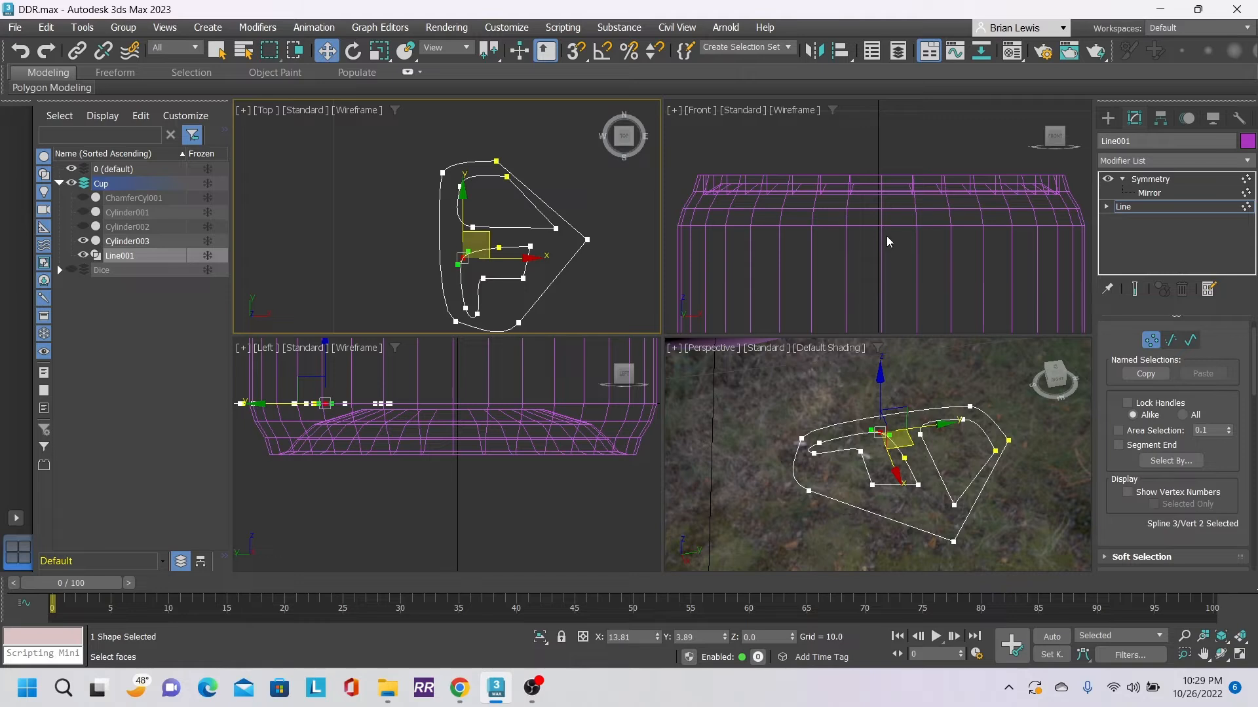
{"action": "left_click", "coordinate": [1189, 177]}
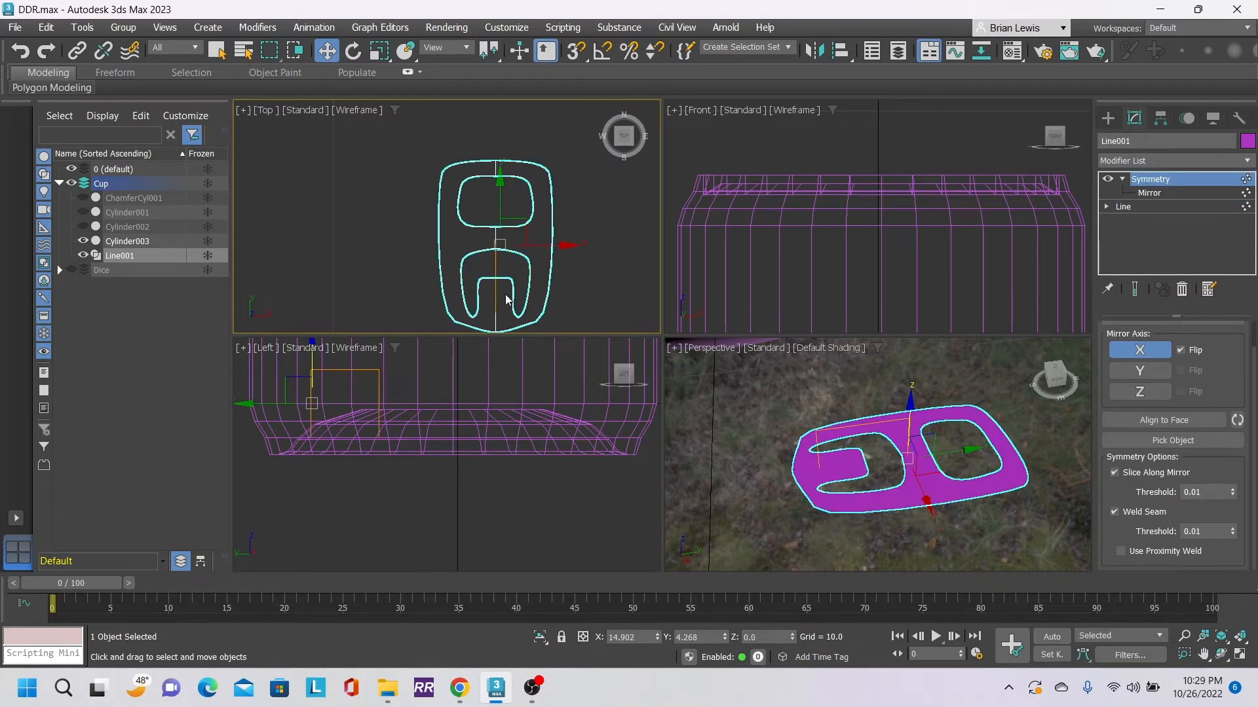
- Add an Edit Poly modifier above Symmetry on the pull tab
{"action": "left_click", "coordinate": [1246, 161]}
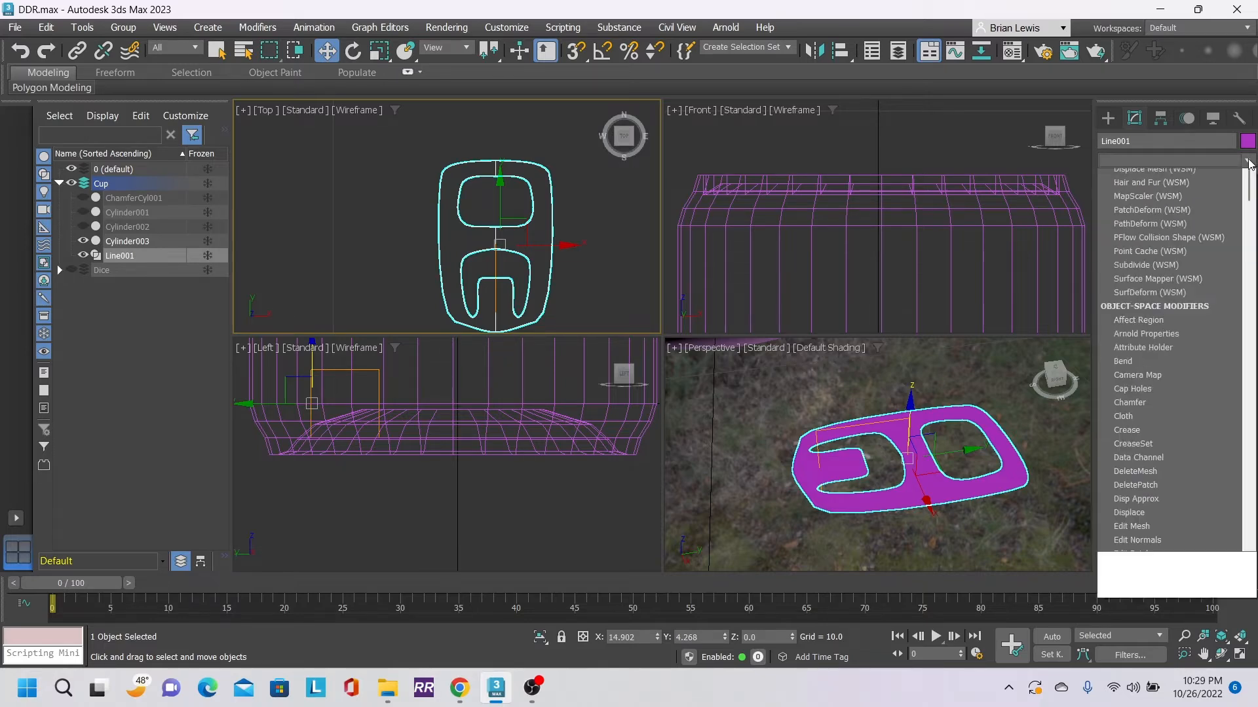
{"action": "scroll", "coordinate": [1198, 505], "scroll_direction": "down", "scroll_amount": 2}
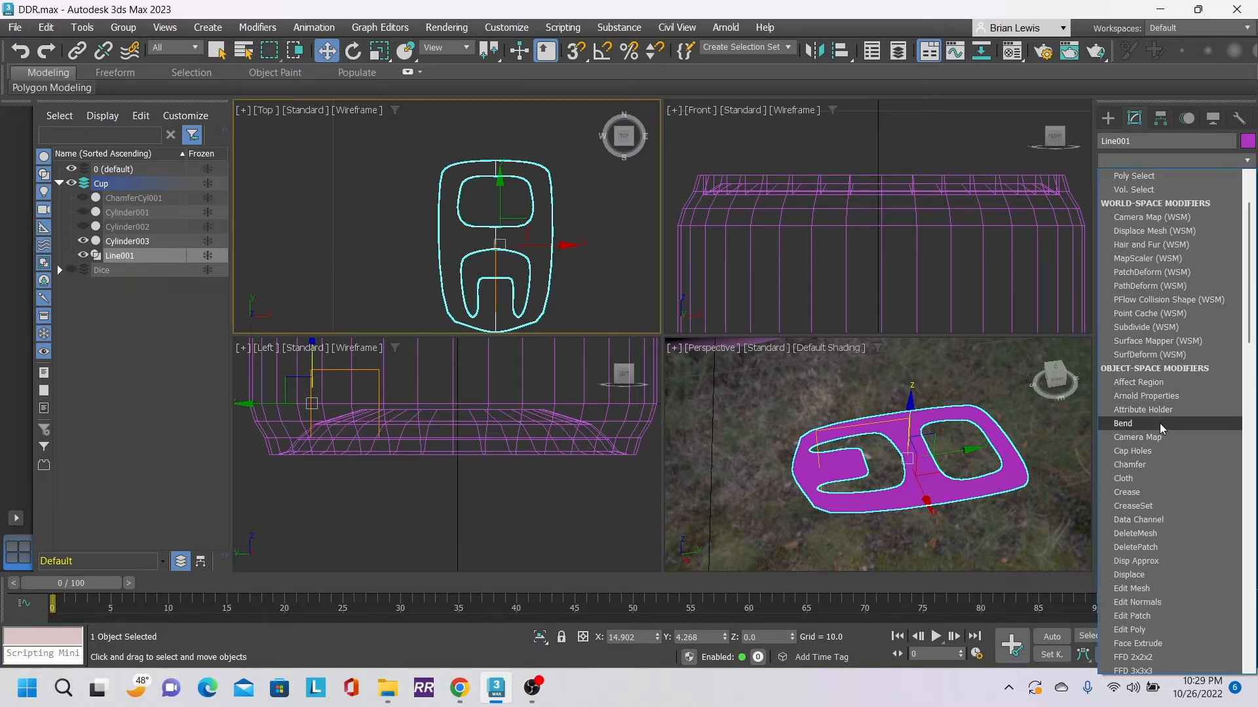
{"action": "left_click", "coordinate": [1052, 465]}
{"action": "left_click", "coordinate": [1248, 160]}
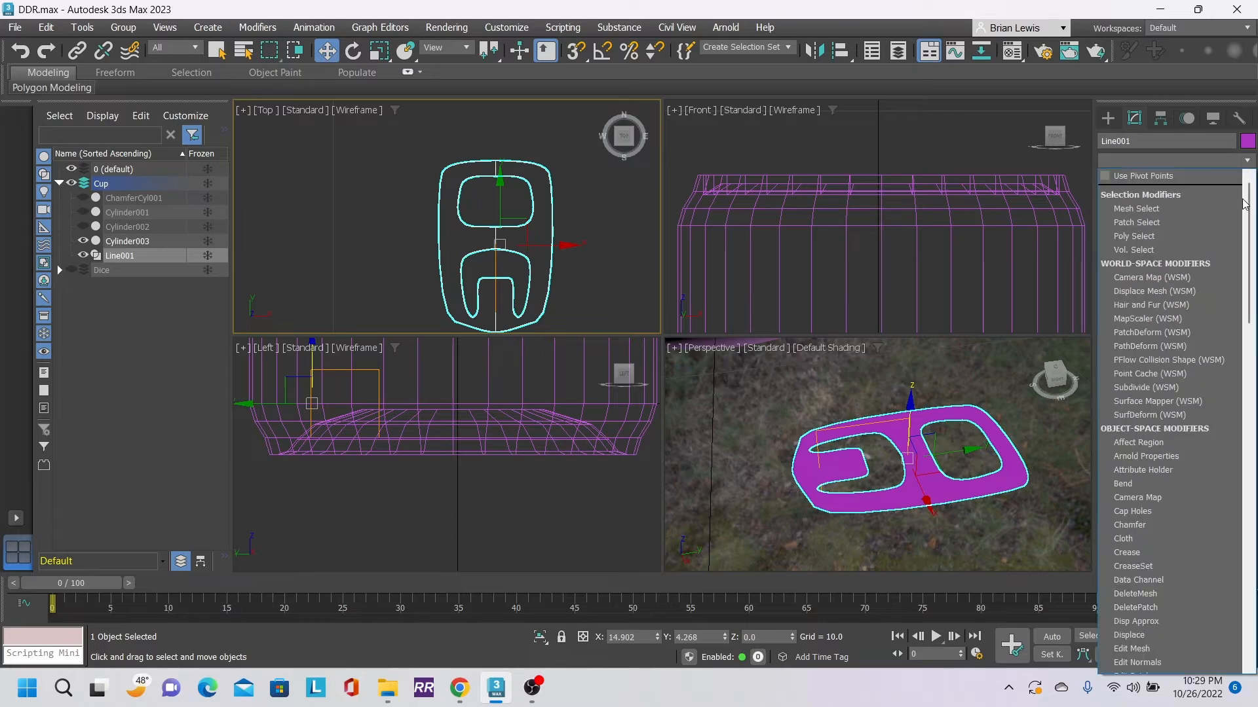
{"action": "scroll", "coordinate": [1185, 590], "scroll_direction": "down", "scroll_amount": 3}
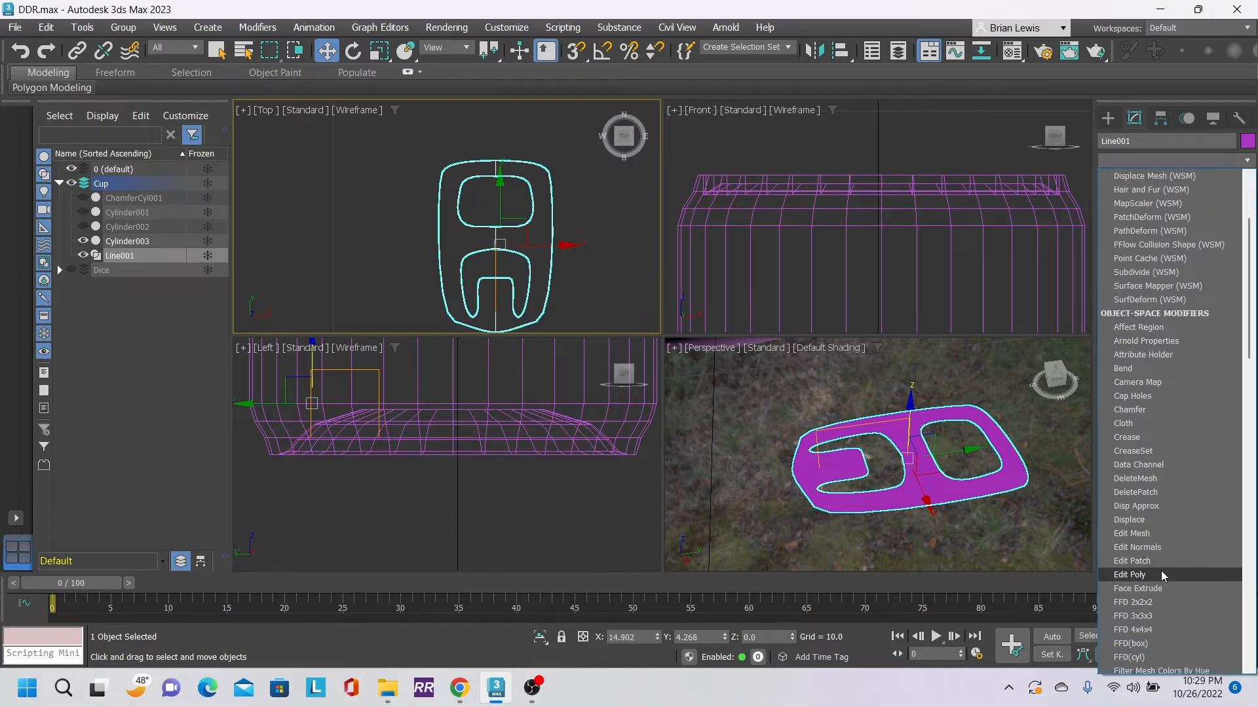
{"action": "left_click", "coordinate": [1161, 573]}
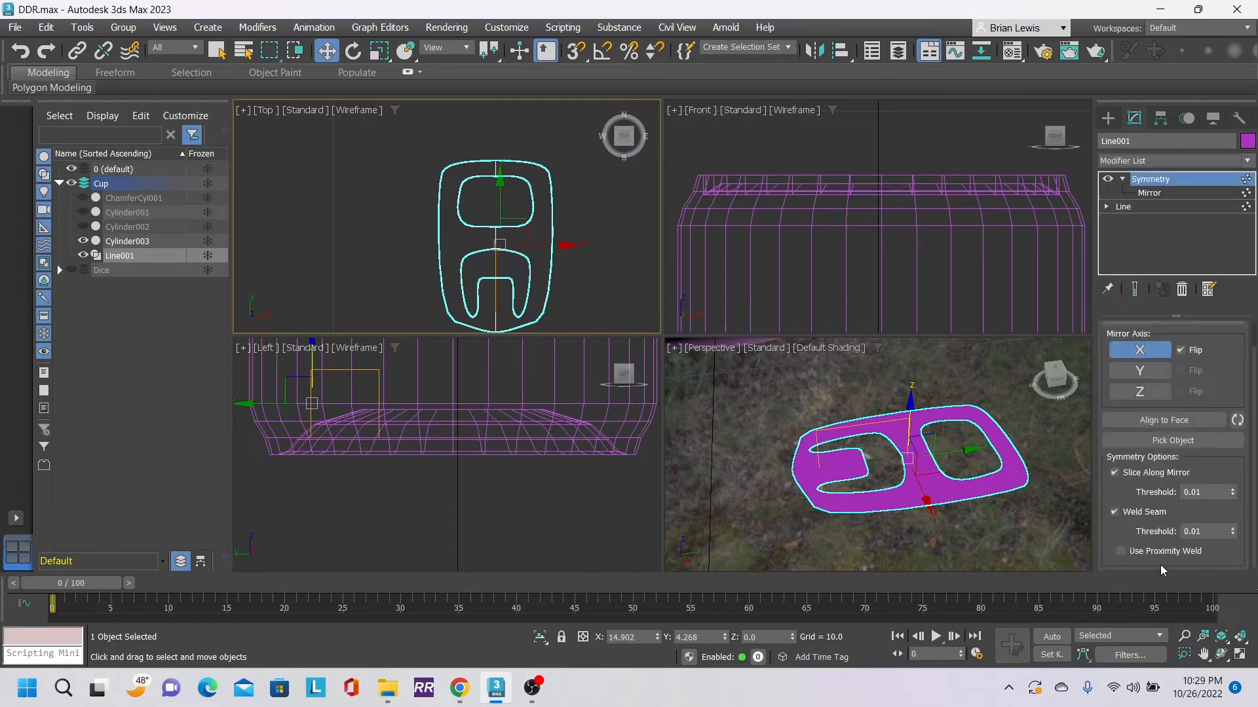
{"action": "left_click", "coordinate": [1247, 160]}
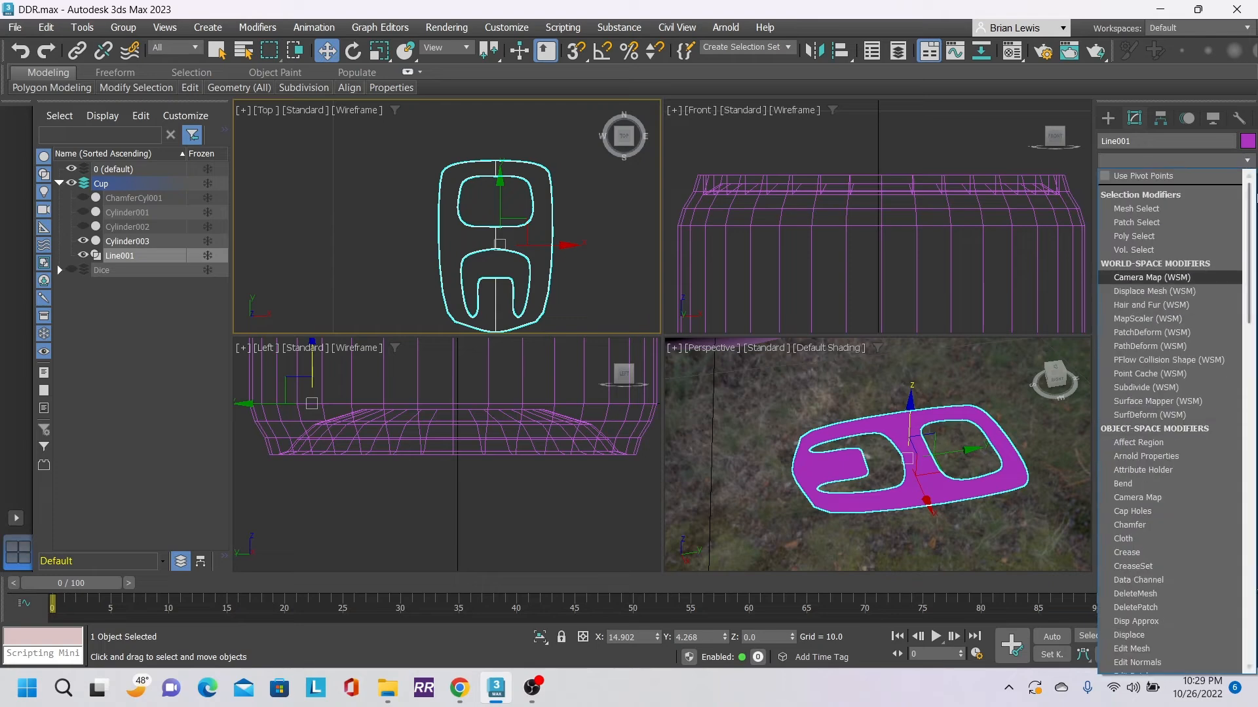
{"action": "scroll", "coordinate": [1172, 562], "scroll_direction": "down", "scroll_amount": 2}
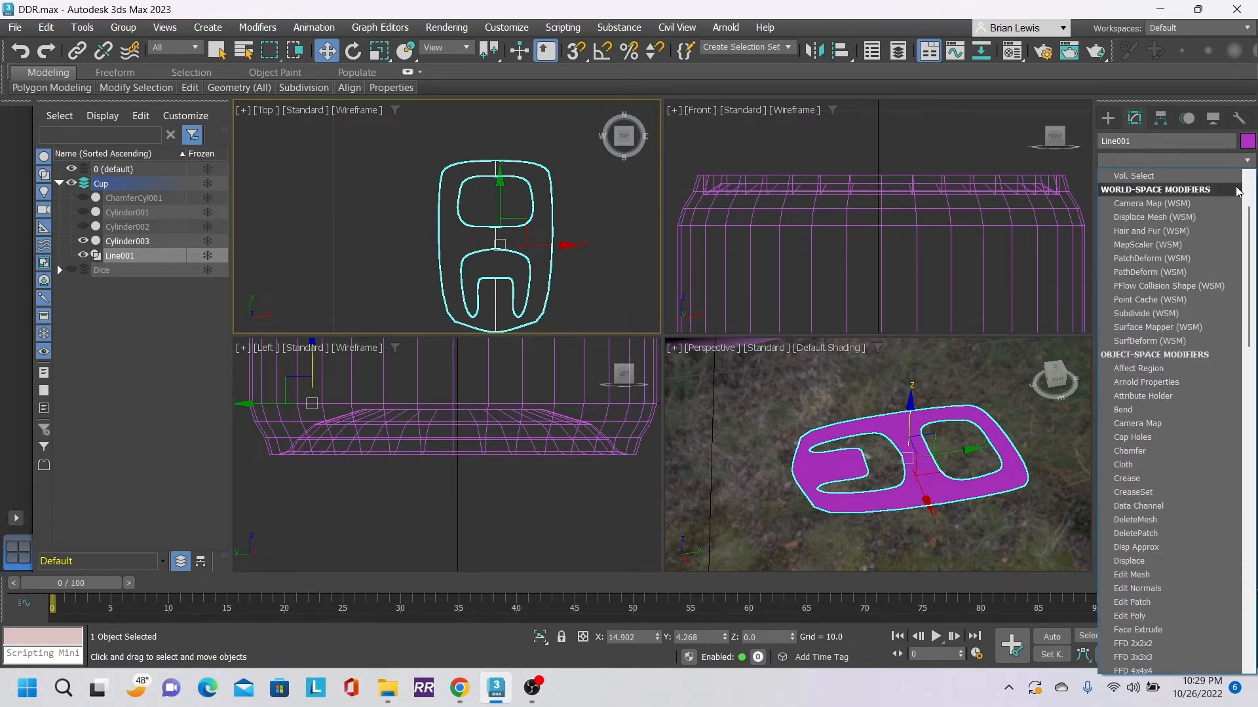
{"action": "left_click", "coordinate": [1251, 164]}
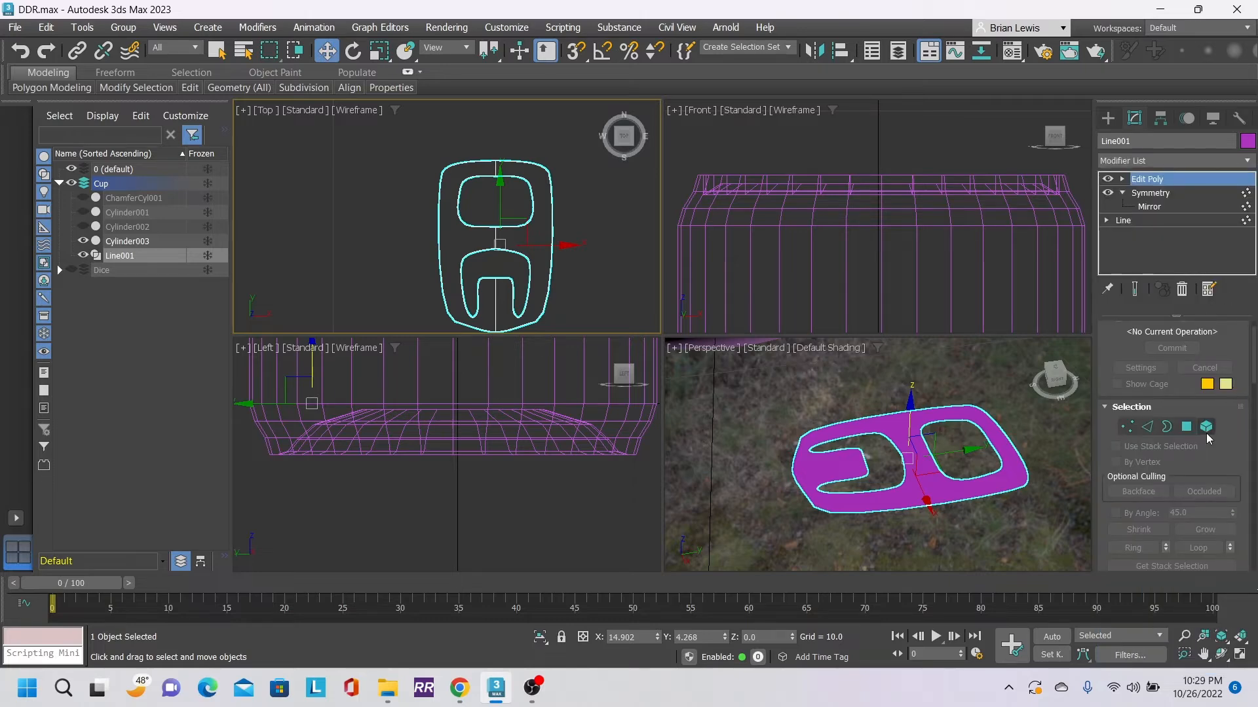
- Bevel both halves' polygons on the pull tab to a height of 0.17 with zero outline, applying it and continuing with another bevel
{"action": "left_click", "coordinate": [1188, 428]}
{"action": "left_click", "coordinate": [924, 463]}
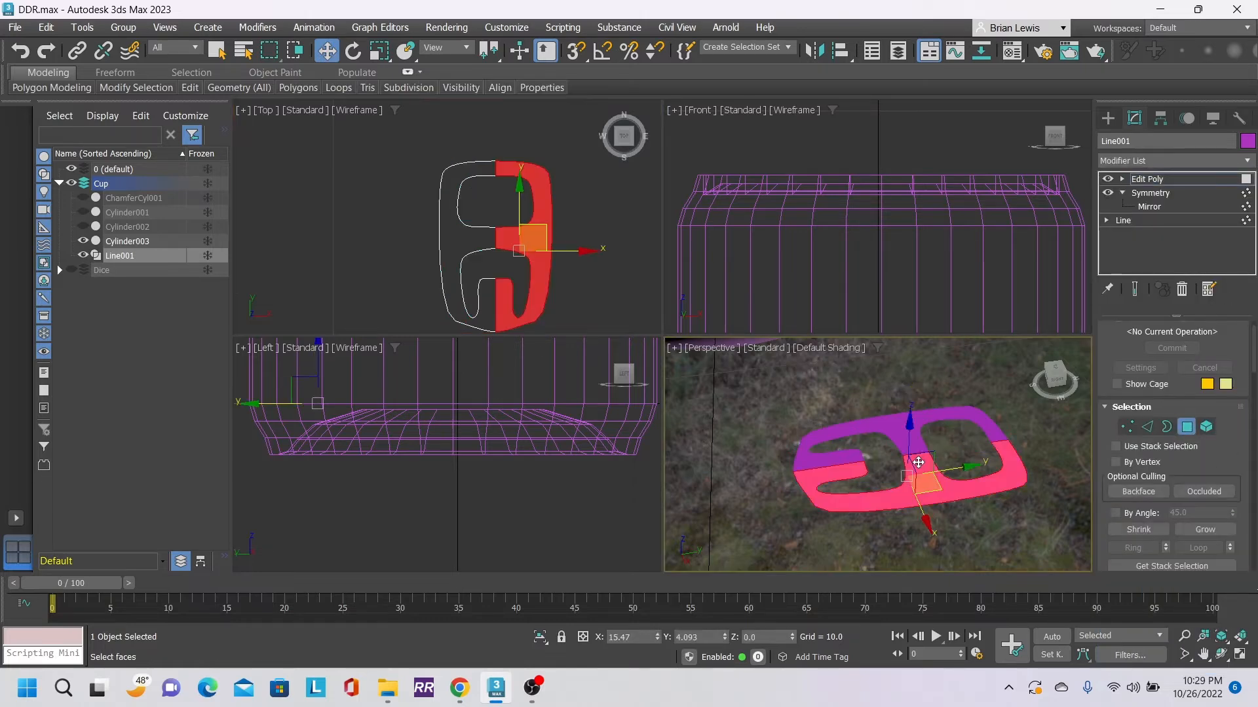
{"action": "left_click", "coordinate": [893, 429], "text": "ctrl"}
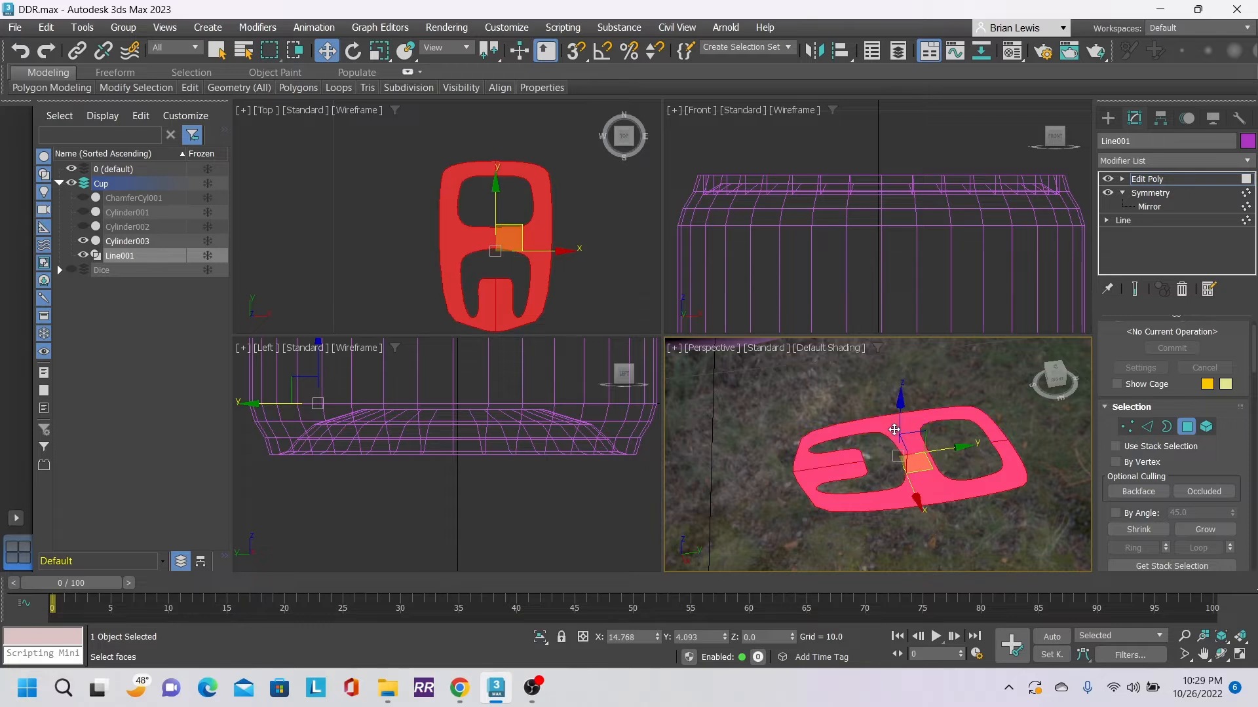
{"action": "scroll", "coordinate": [1220, 454], "scroll_direction": "down", "scroll_amount": 1}
{"action": "scroll", "coordinate": [1220, 454], "scroll_direction": "down", "scroll_amount": 3}
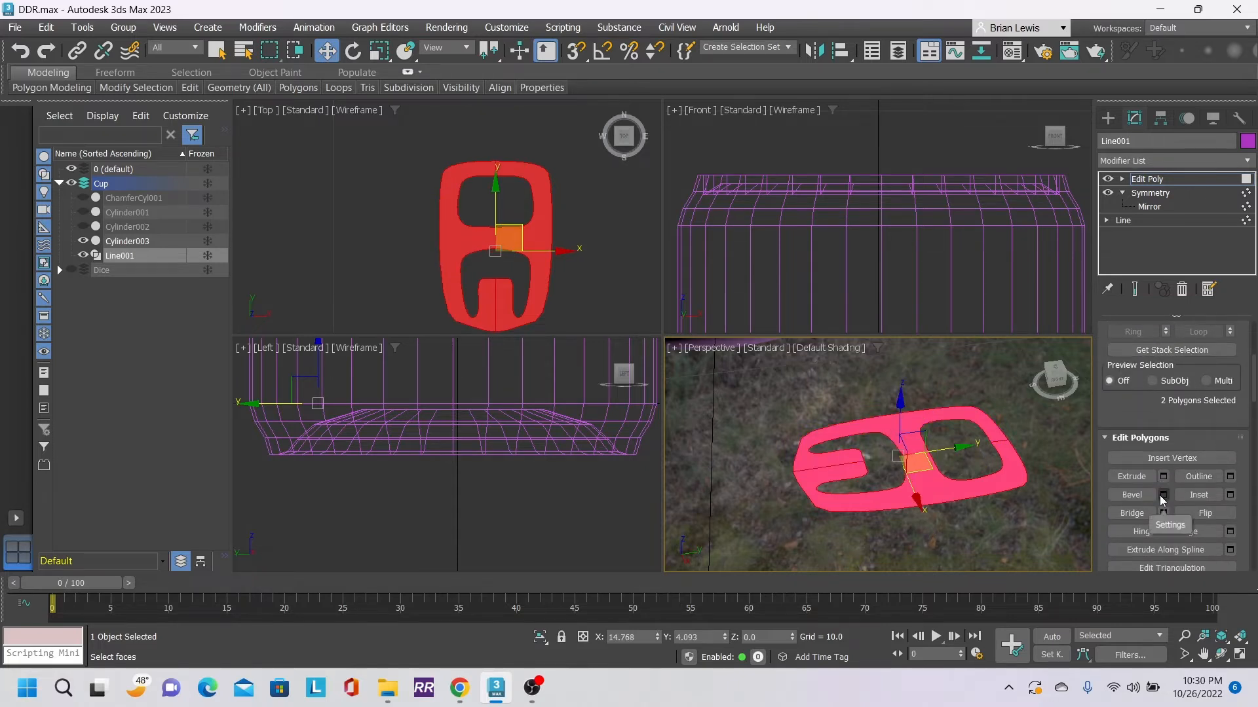
{"action": "left_click", "coordinate": [1164, 496]}
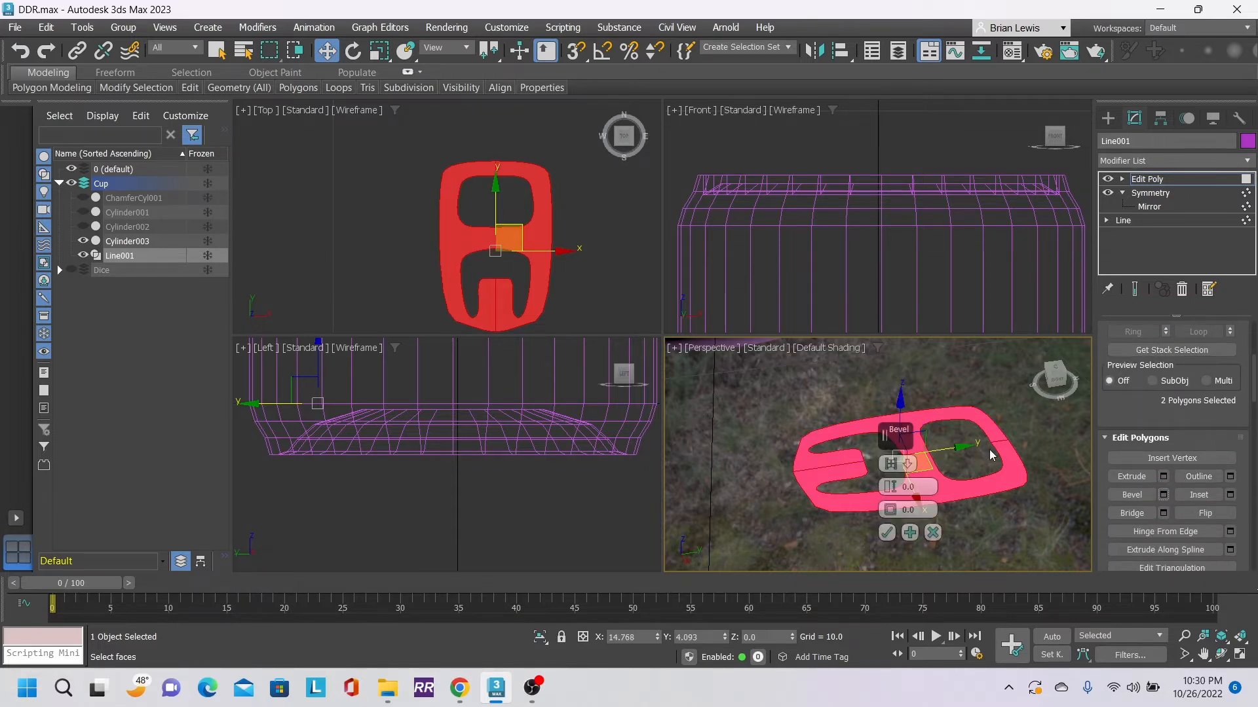
{"action": "left_click", "coordinate": [889, 484]}
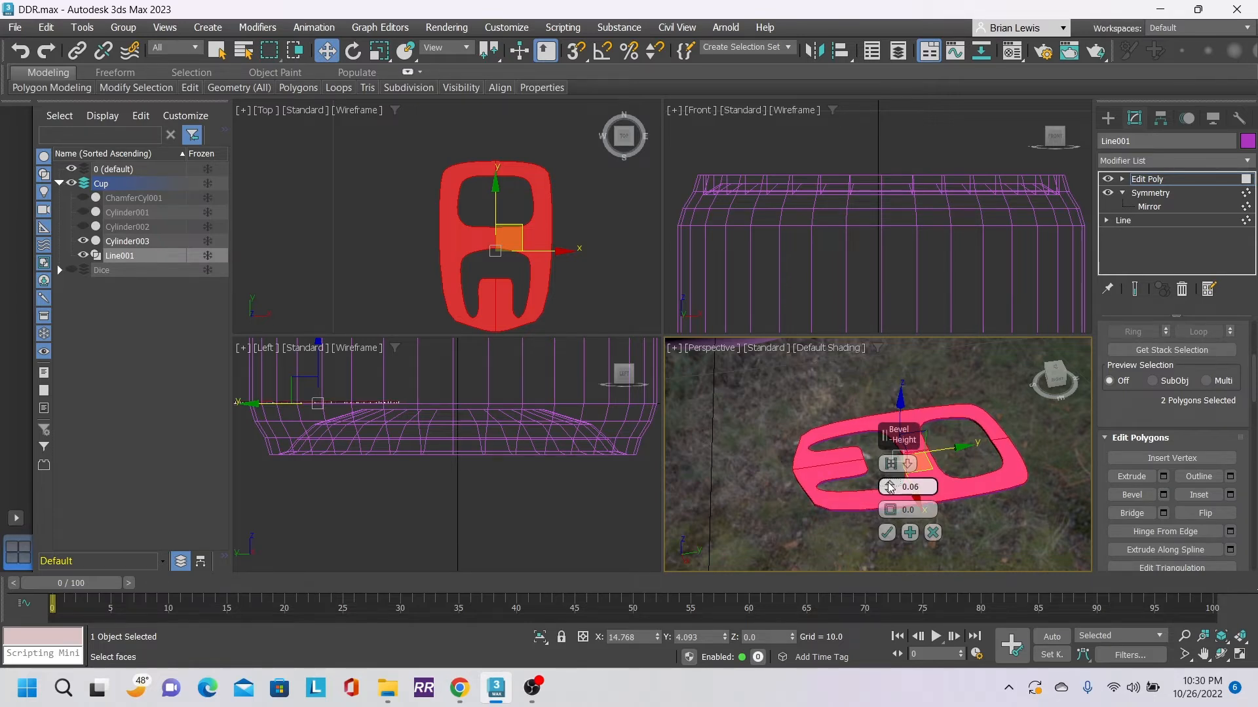
{"action": "left_click", "coordinate": [889, 485]}
{"action": "left_click", "coordinate": [889, 484]}
{"action": "left_click", "coordinate": [889, 484]}
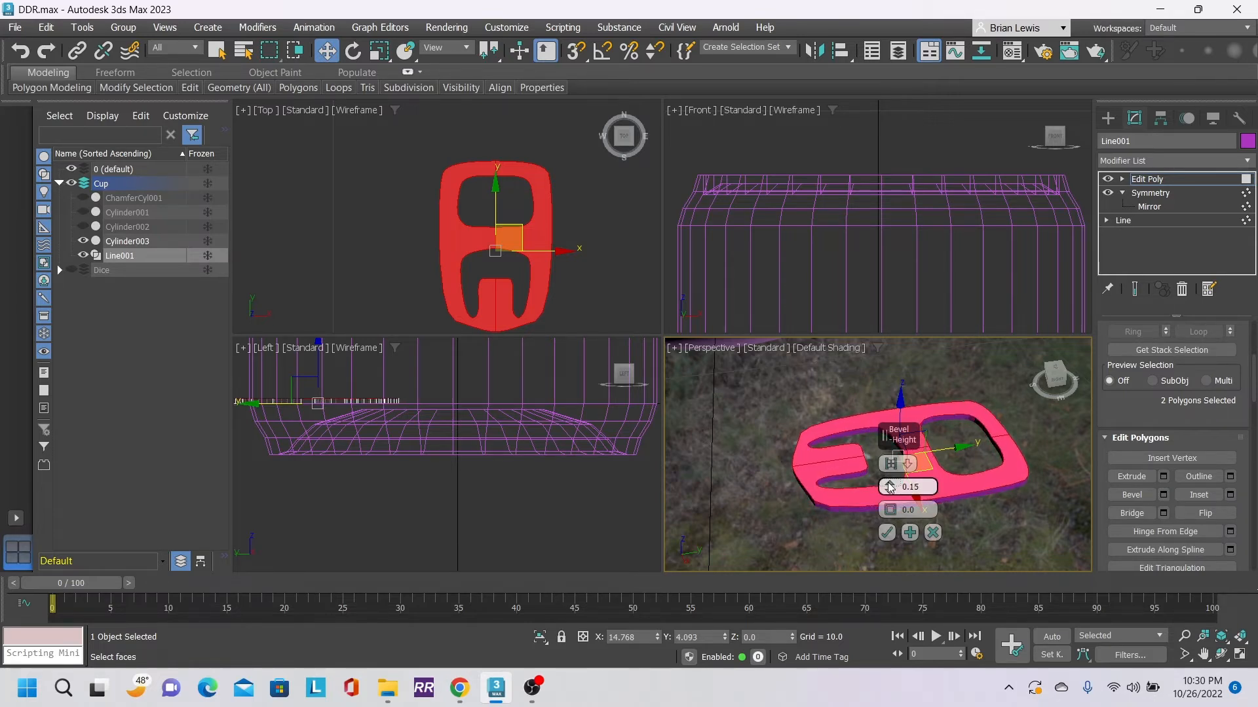
{"action": "left_click", "coordinate": [889, 485]}
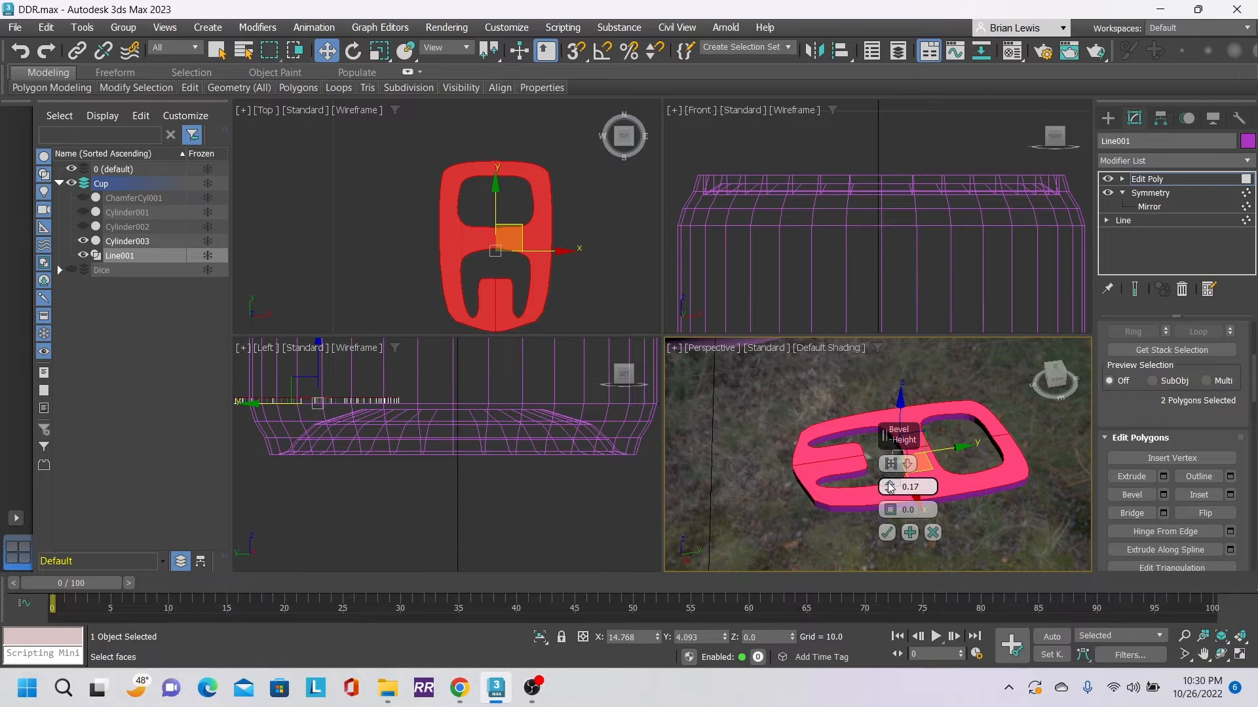
{"action": "left_click", "coordinate": [913, 535]}
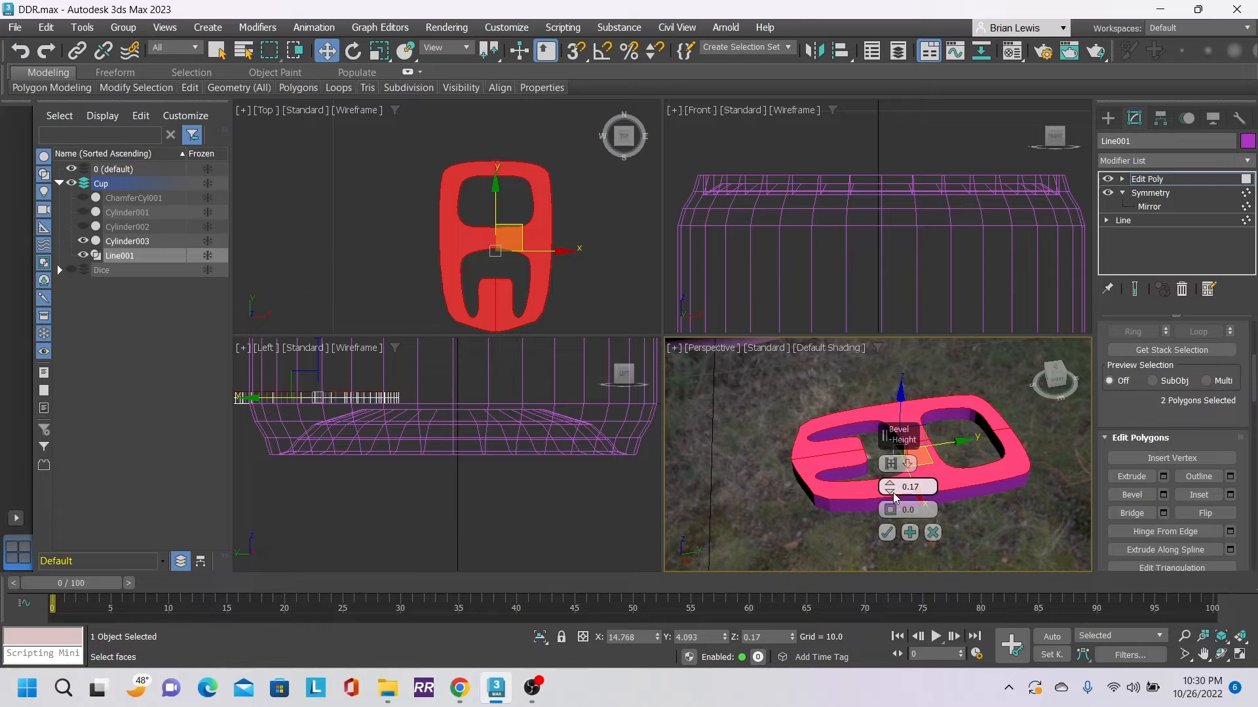
- Set the pull tab's second bevel to height 0.07 and outline -0.04, and check its edge profile from the side
{"action": "left_click", "coordinate": [894, 511]}
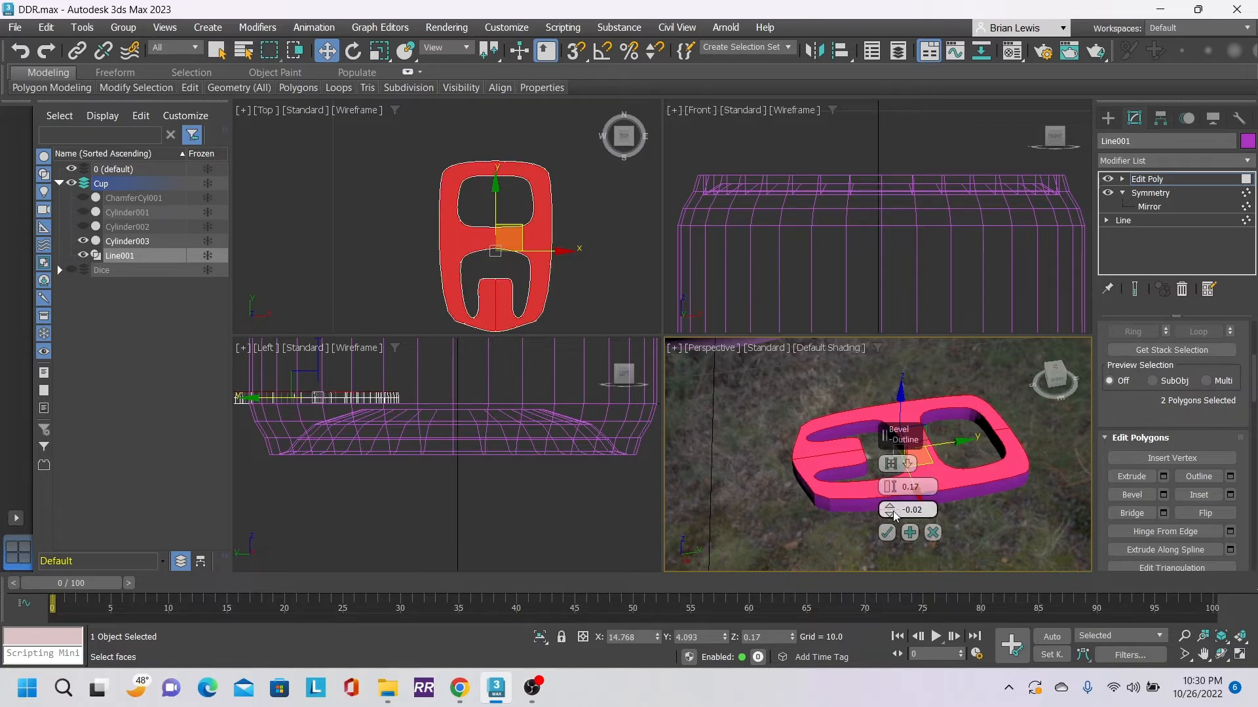
{"action": "left_click", "coordinate": [893, 511]}
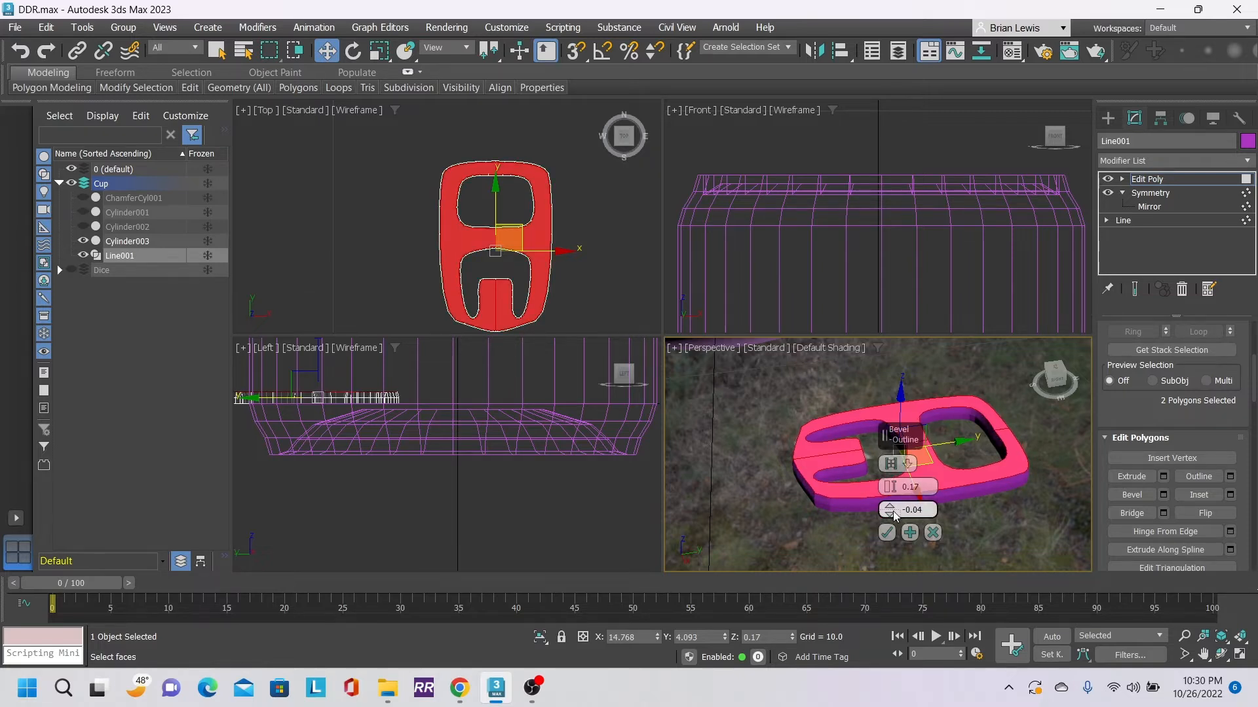
{"action": "left_click", "coordinate": [892, 492]}
{"action": "left_click", "coordinate": [893, 494]}
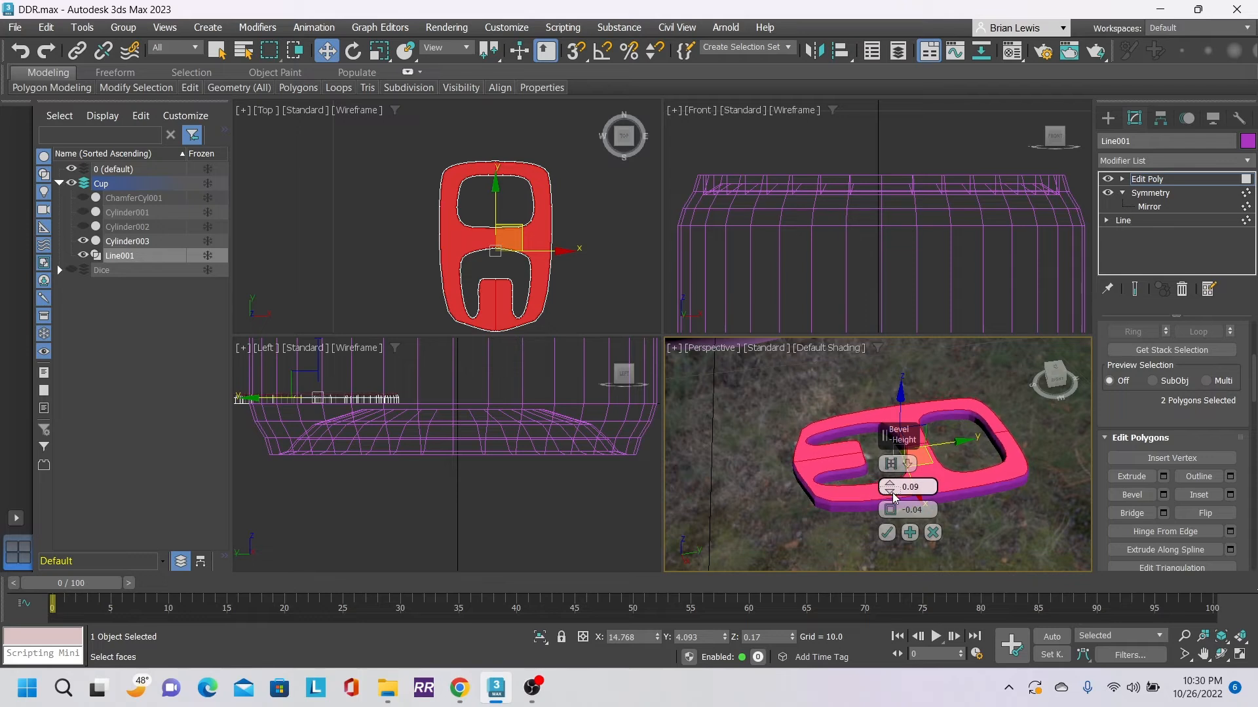
{"action": "left_click", "coordinate": [892, 495]}
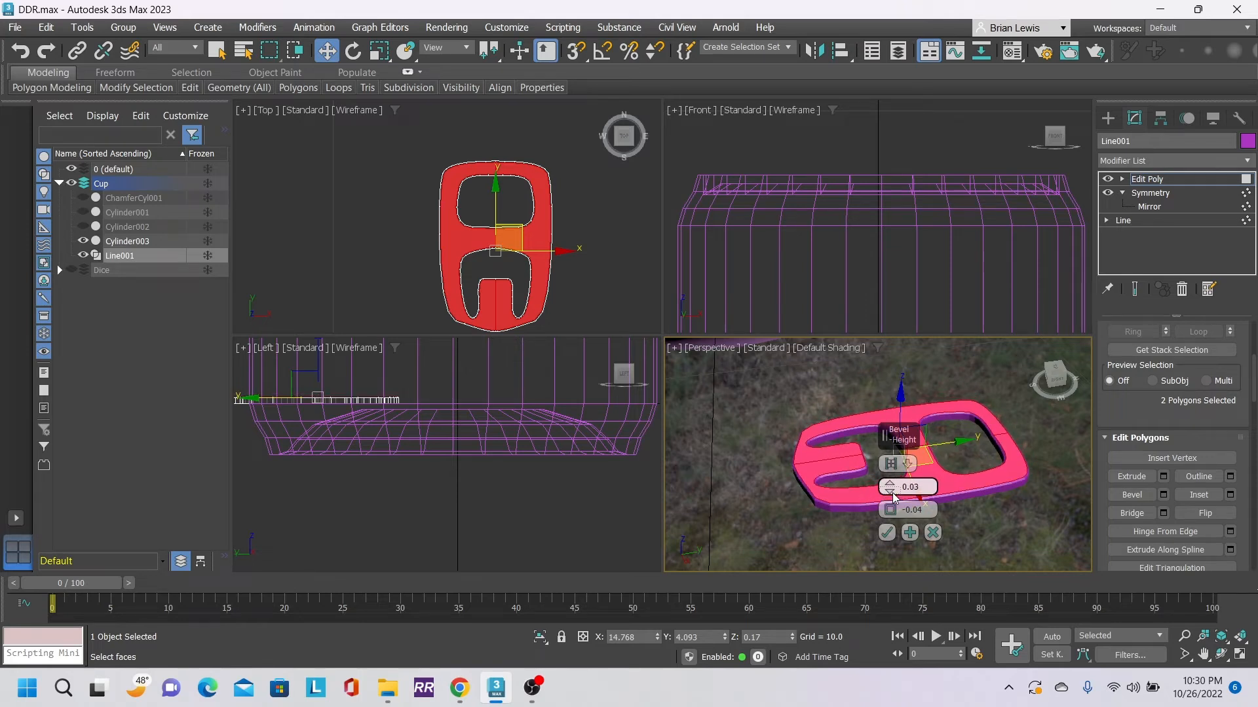
{"action": "left_click", "coordinate": [892, 484]}
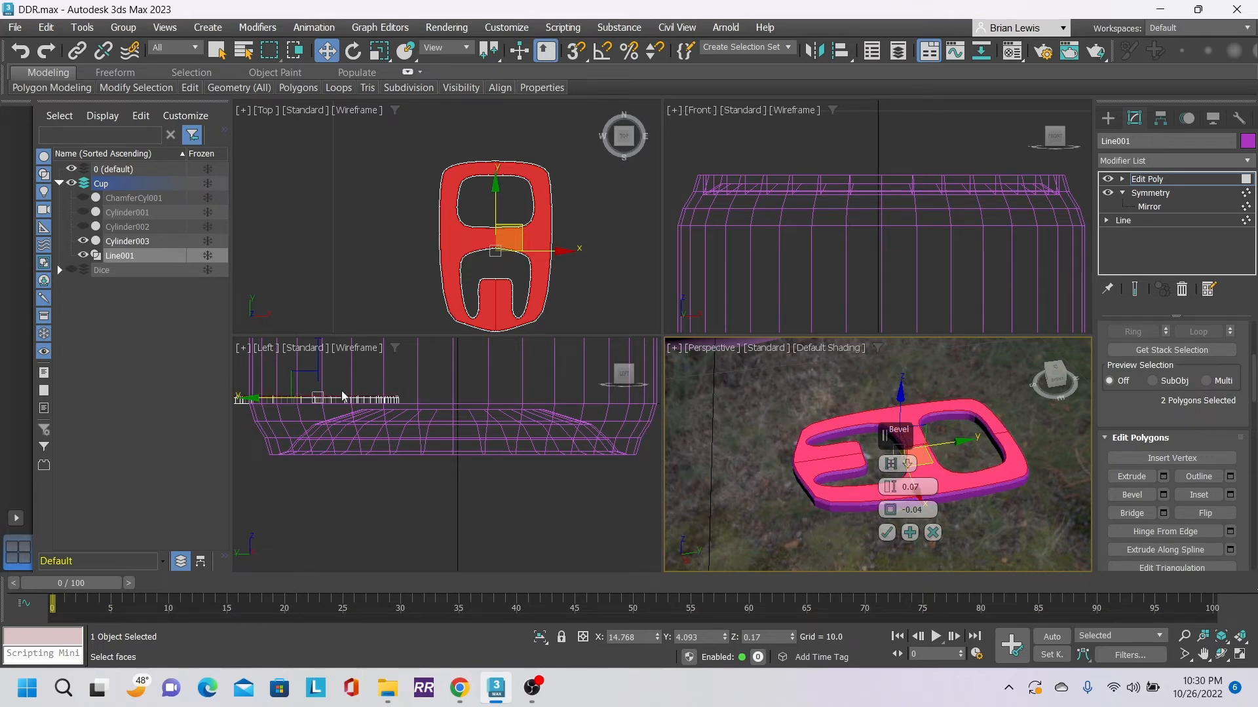
{"action": "scroll", "coordinate": [312, 403], "scroll_direction": "up", "scroll_amount": 4}
{"action": "middle_click_drag", "start_coordinate": [309, 400], "coordinate": [418, 404]}
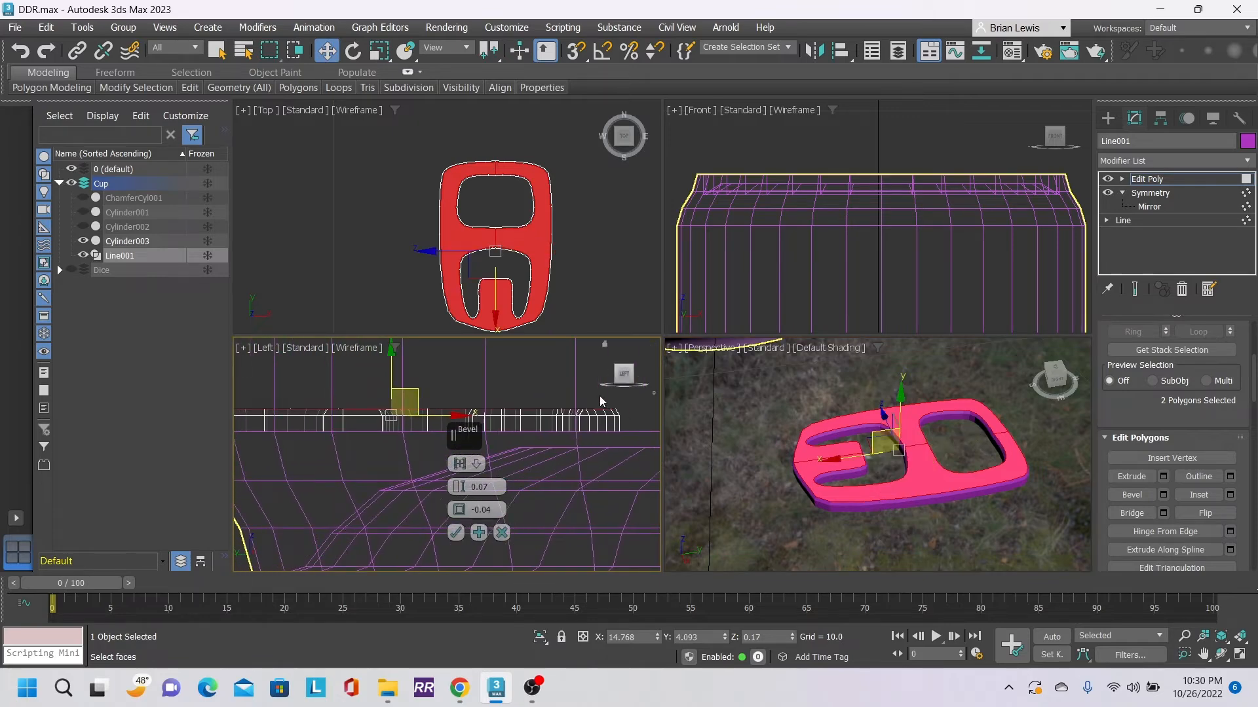
- Apply the current bevel to the pull tab's top polygons, and add a second bevel with height 0.07 and outline -0.06
{"action": "left_click", "coordinate": [478, 533]}
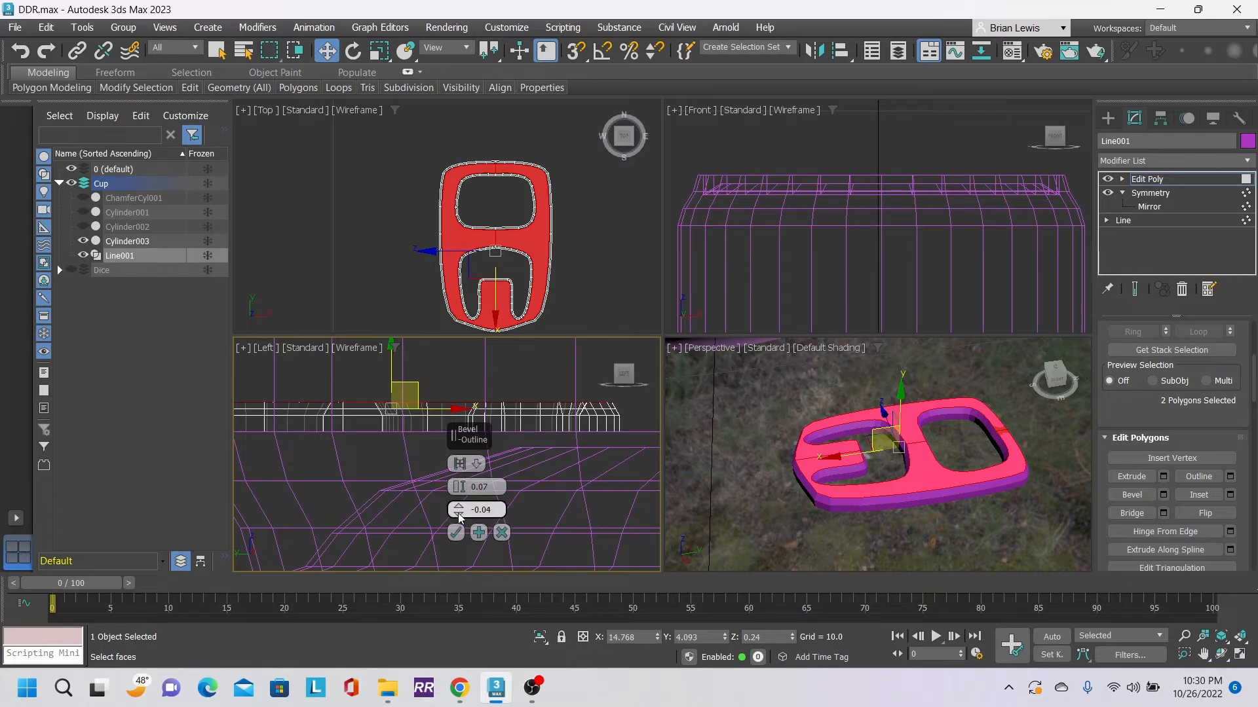
{"action": "left_click", "coordinate": [458, 513]}
{"action": "left_click", "coordinate": [458, 513]}
{"action": "left_click", "coordinate": [458, 514]}
{"action": "left_click", "coordinate": [458, 513]}
{"action": "left_click", "coordinate": [458, 514]}
{"action": "left_click", "coordinate": [458, 514]}
{"action": "left_click", "coordinate": [458, 514]}
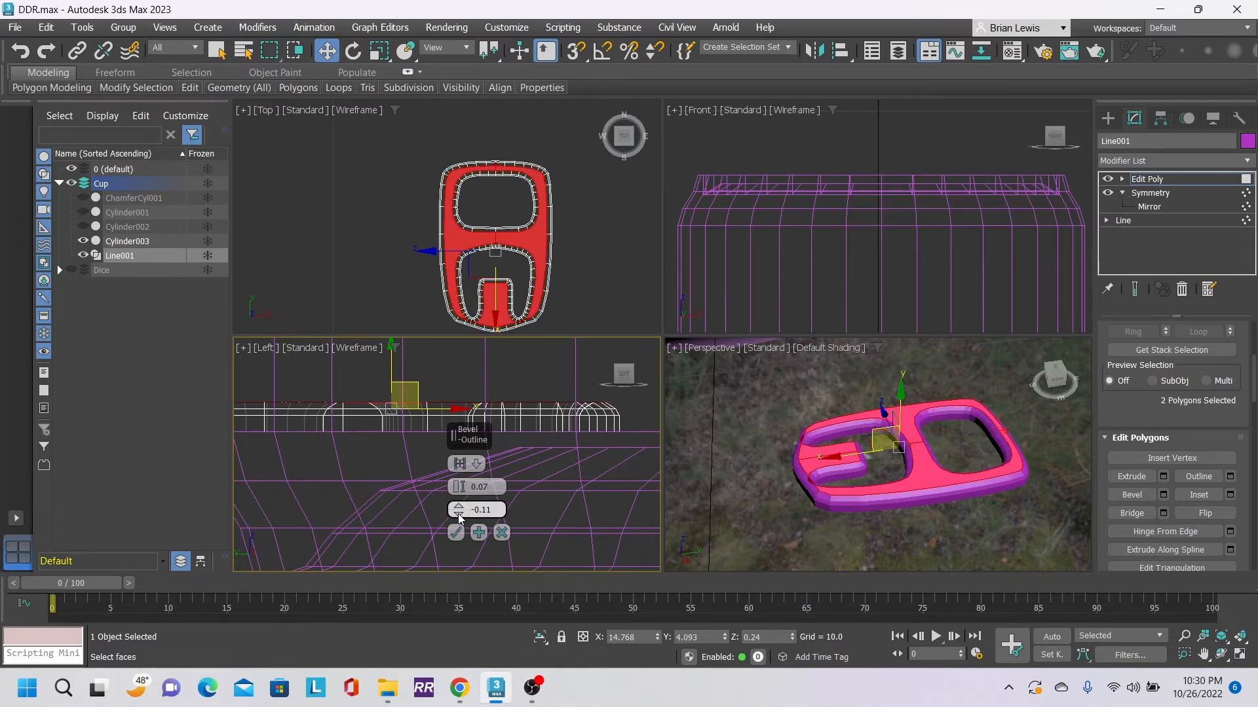
{"action": "left_click", "coordinate": [458, 514]}
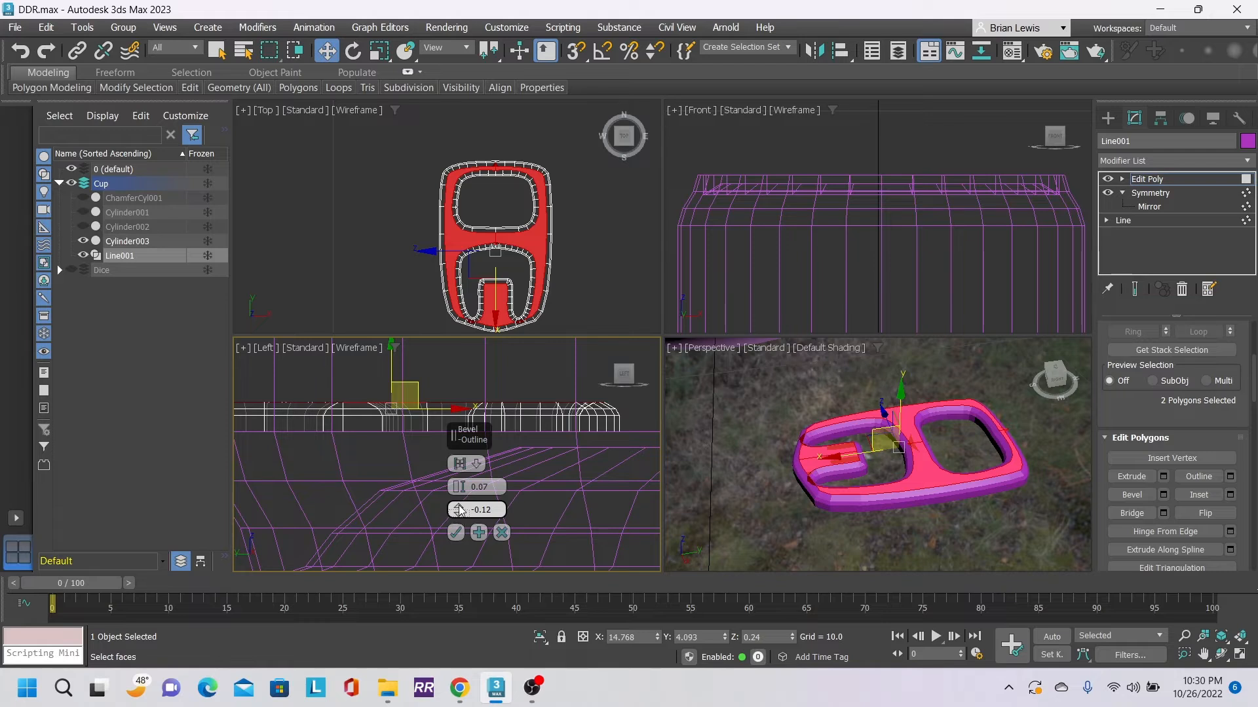
{"action": "left_click", "coordinate": [459, 507]}
{"action": "left_click", "coordinate": [458, 506]}
{"action": "left_click", "coordinate": [458, 506]}
{"action": "left_click", "coordinate": [459, 506]}
{"action": "left_click", "coordinate": [458, 506]}
{"action": "left_click", "coordinate": [458, 506]}
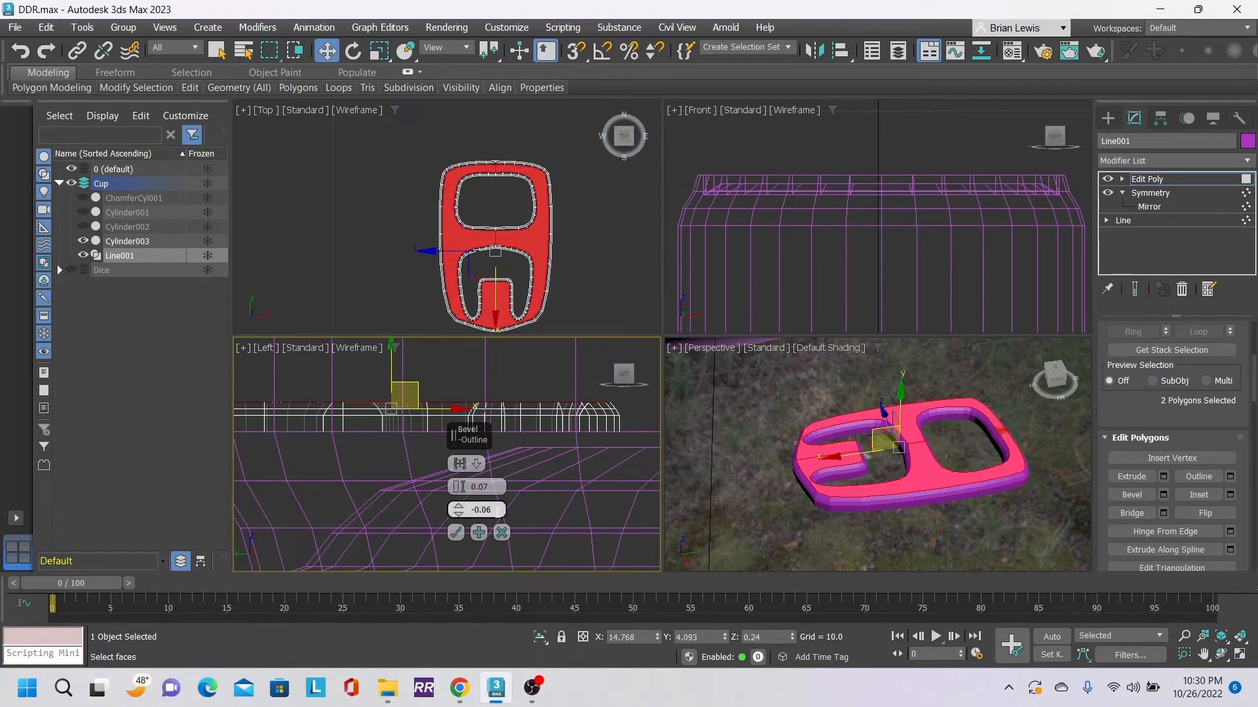
{"action": "left_click", "coordinate": [459, 532]}
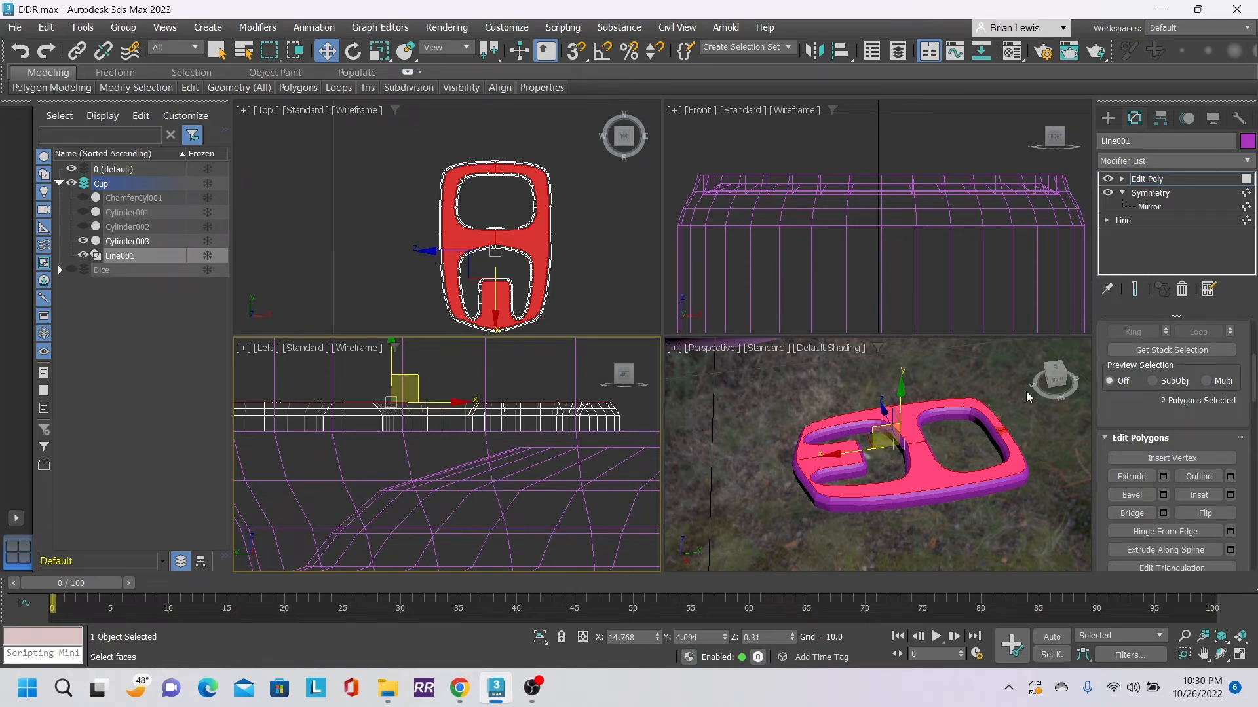
- Try to close the open underside of the pull tab with a Cap Holes modifier
{"action": "left_click_drag", "start_coordinate": [1067, 372], "coordinate": [1060, 407]}
{"action": "mouse_move", "coordinate": [999, 441]}
{"action": "middle_mouse_down", "text": "alt"}
{"action": "mouse_move", "coordinate": [999, 487]}
{"action": "mouse_move", "coordinate": [1001, 441]}
{"action": "middle_mouse_up", "text": "alt"}
{"action": "scroll", "coordinate": [1207, 414], "scroll_direction": "up", "scroll_amount": 5}
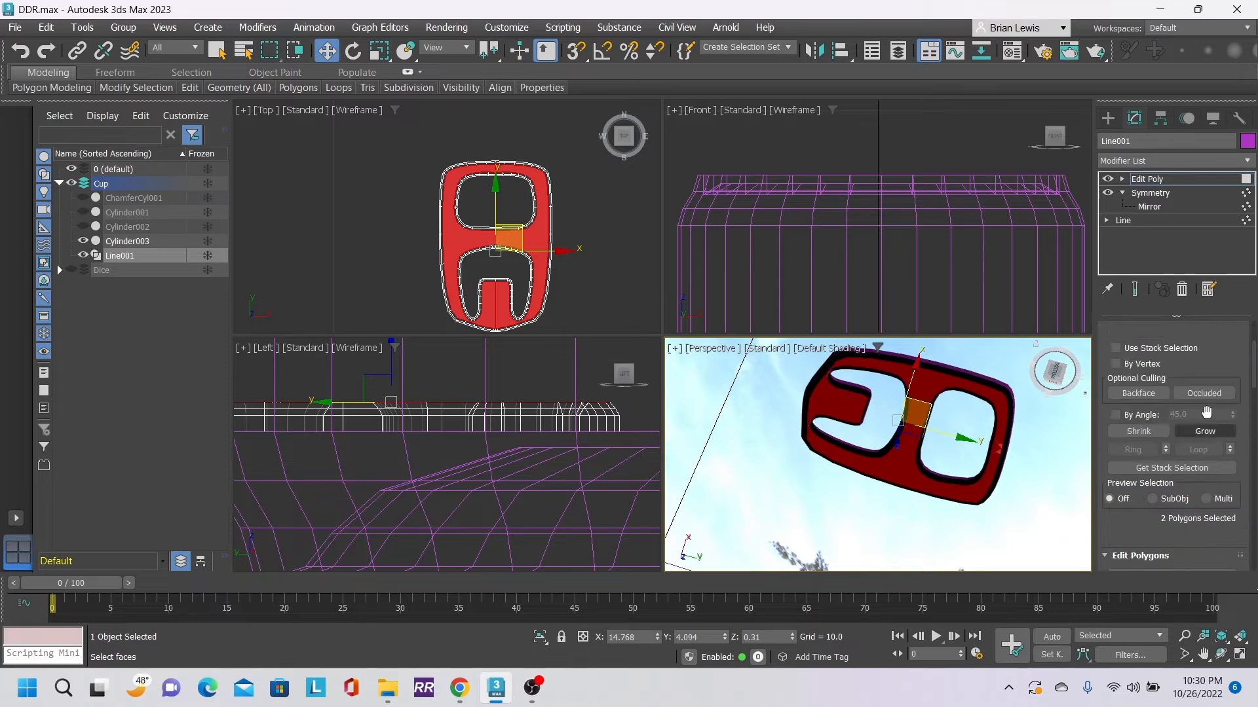
{"action": "left_click", "coordinate": [1186, 456]}
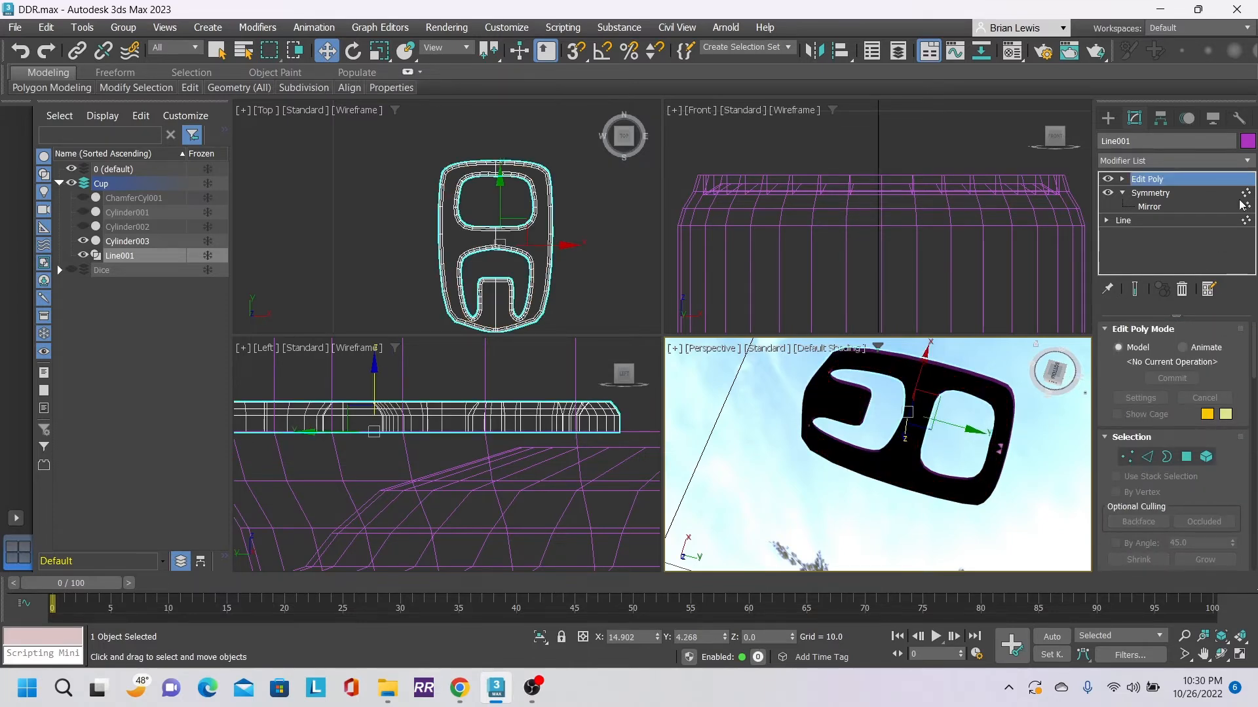
{"action": "left_click", "coordinate": [1248, 163]}
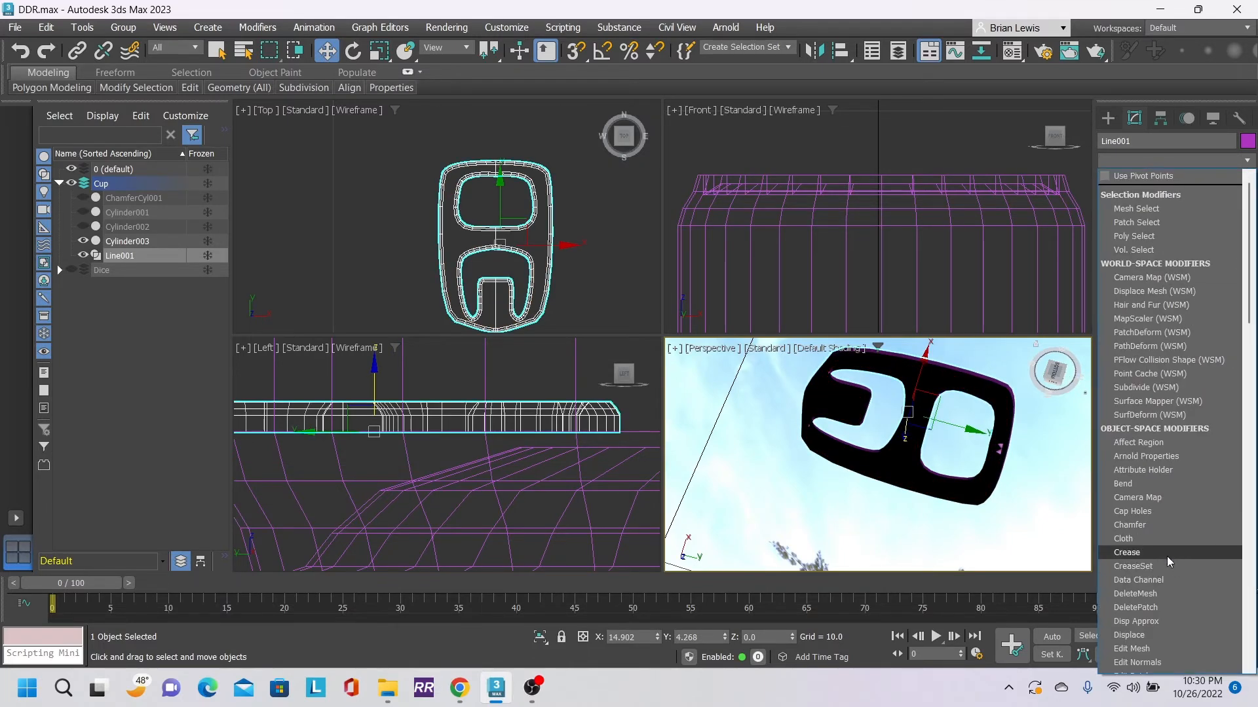
{"action": "left_click", "coordinate": [1128, 511]}
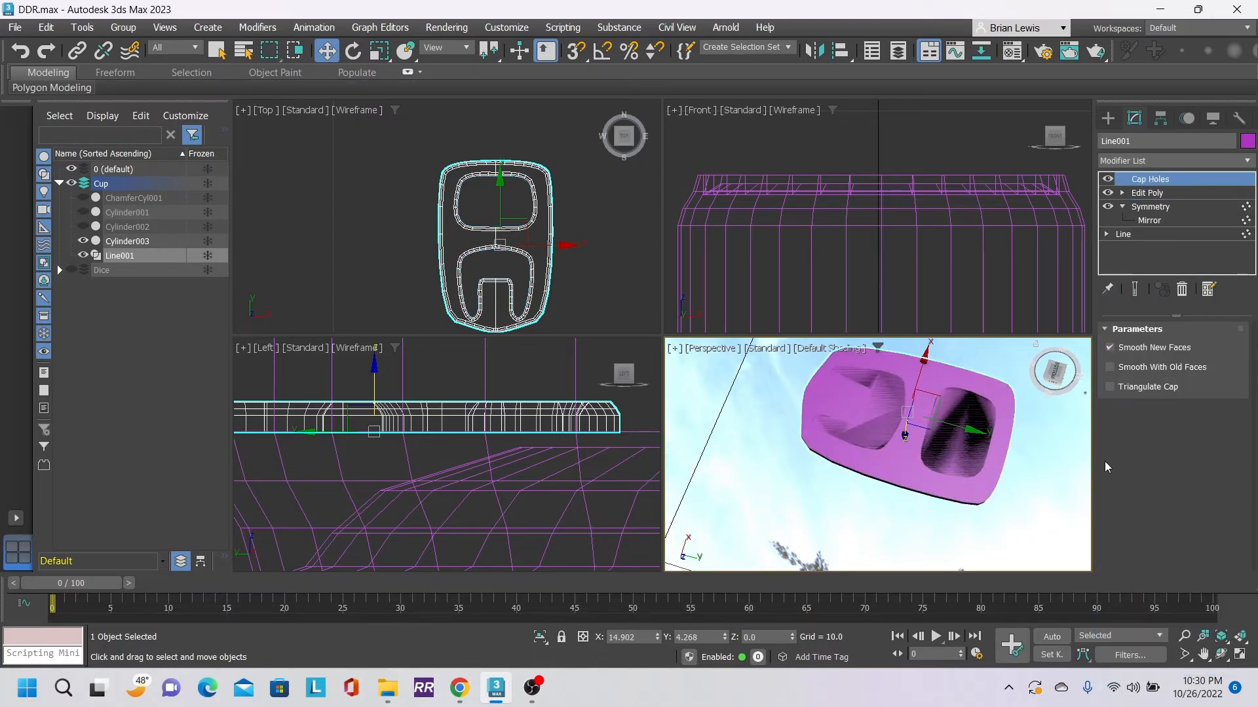
{"action": "left_click", "coordinate": [1044, 376]}
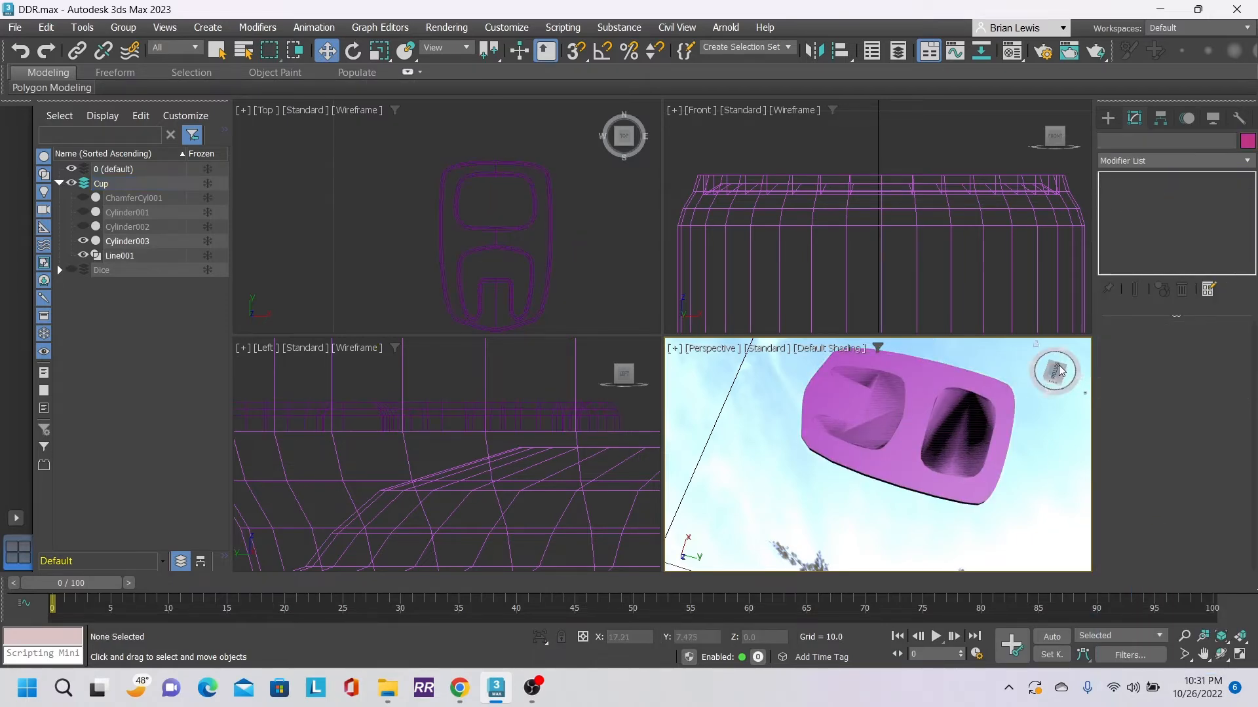
{"action": "left_click_drag", "start_coordinate": [1056, 365], "coordinate": [1045, 401]}
{"action": "key", "text": "ctrl+z"}
{"action": "key", "text": "ctrl+z"}
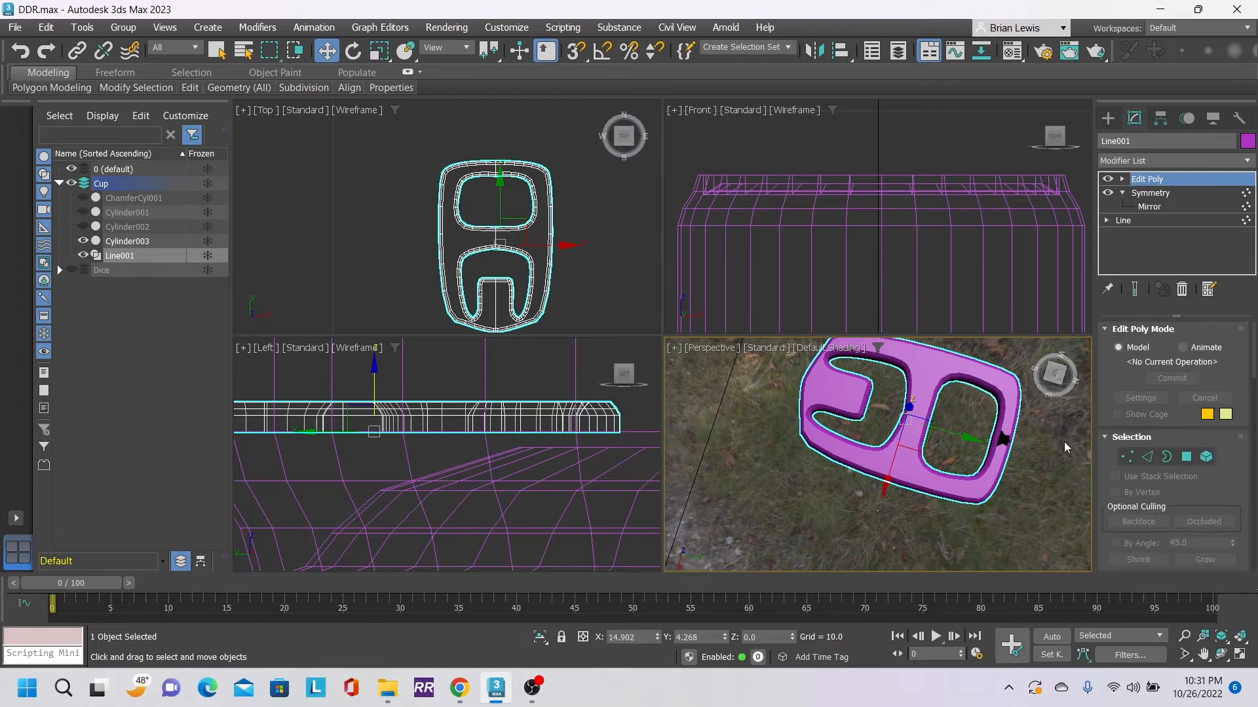
- Separate the overlapping centre vertices on the pull tab's upper rim to clear the black star-shaped shading artifact
{"action": "left_click_drag", "start_coordinate": [1054, 384], "coordinate": [1065, 382]}
{"action": "middle_click_drag", "start_coordinate": [925, 397], "coordinate": [962, 521]}
{"action": "scroll", "coordinate": [927, 433], "scroll_direction": "up", "scroll_amount": 5}
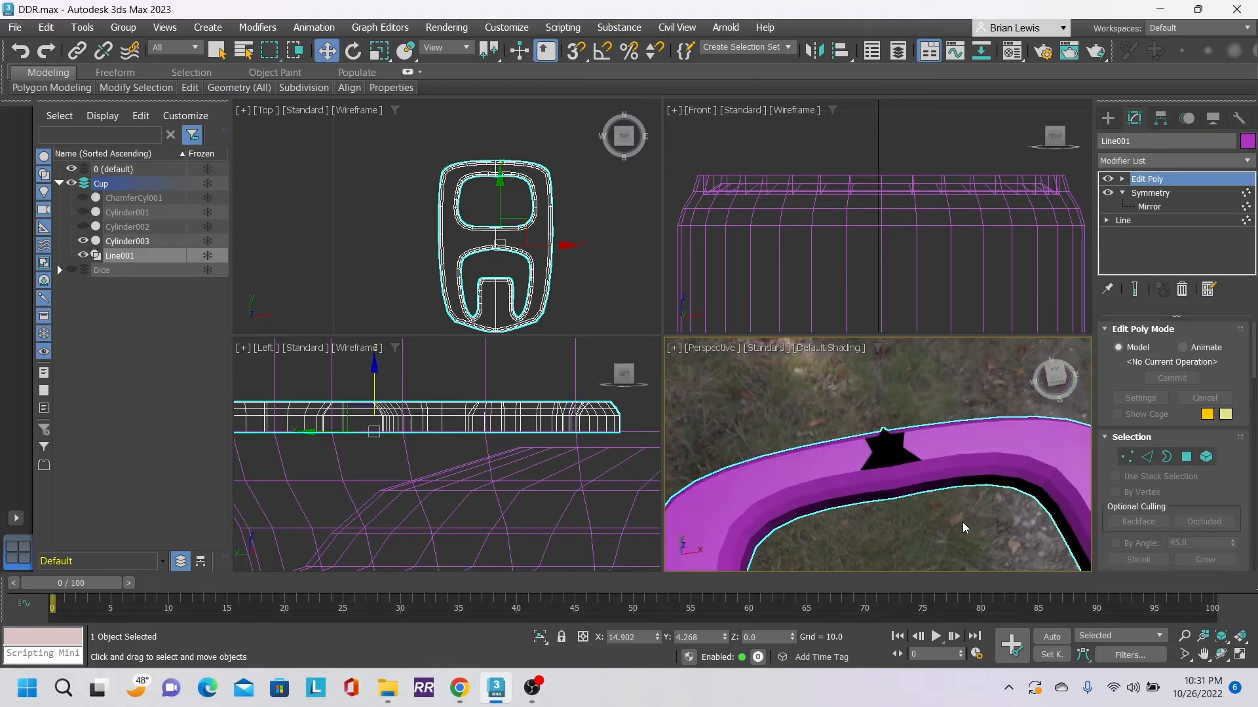
{"action": "left_click", "coordinate": [1126, 457]}
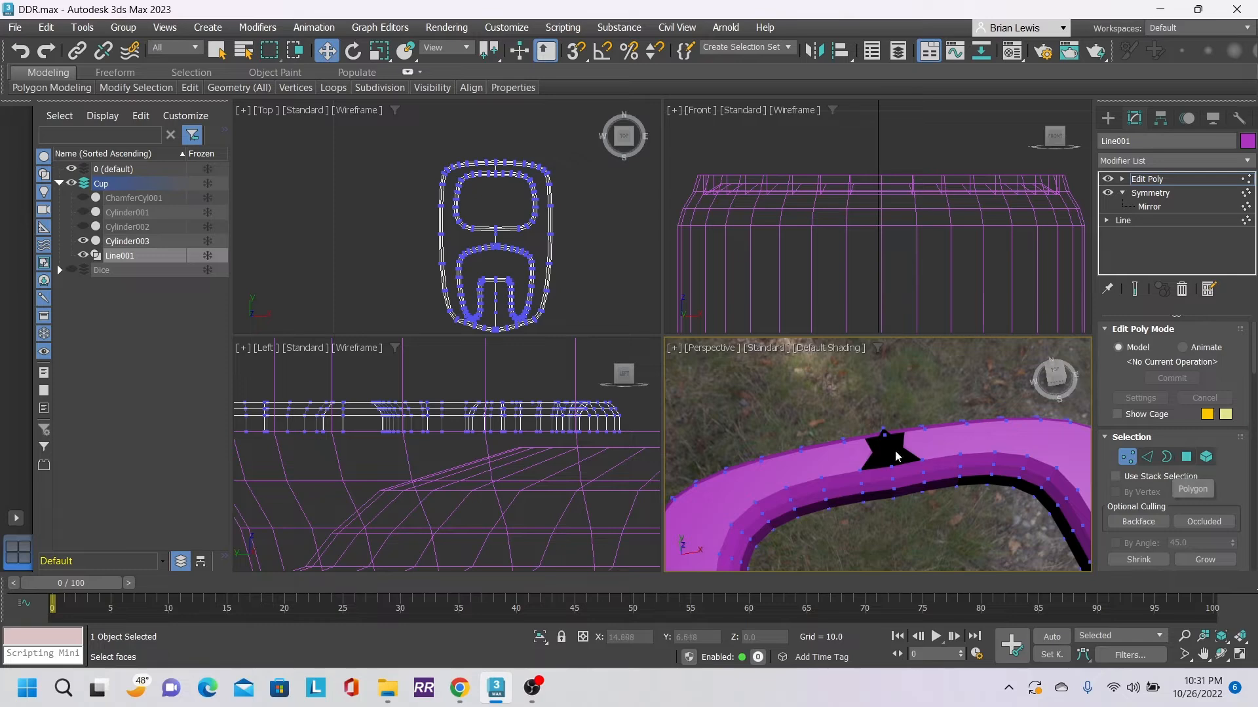
{"action": "left_click", "coordinate": [888, 450]}
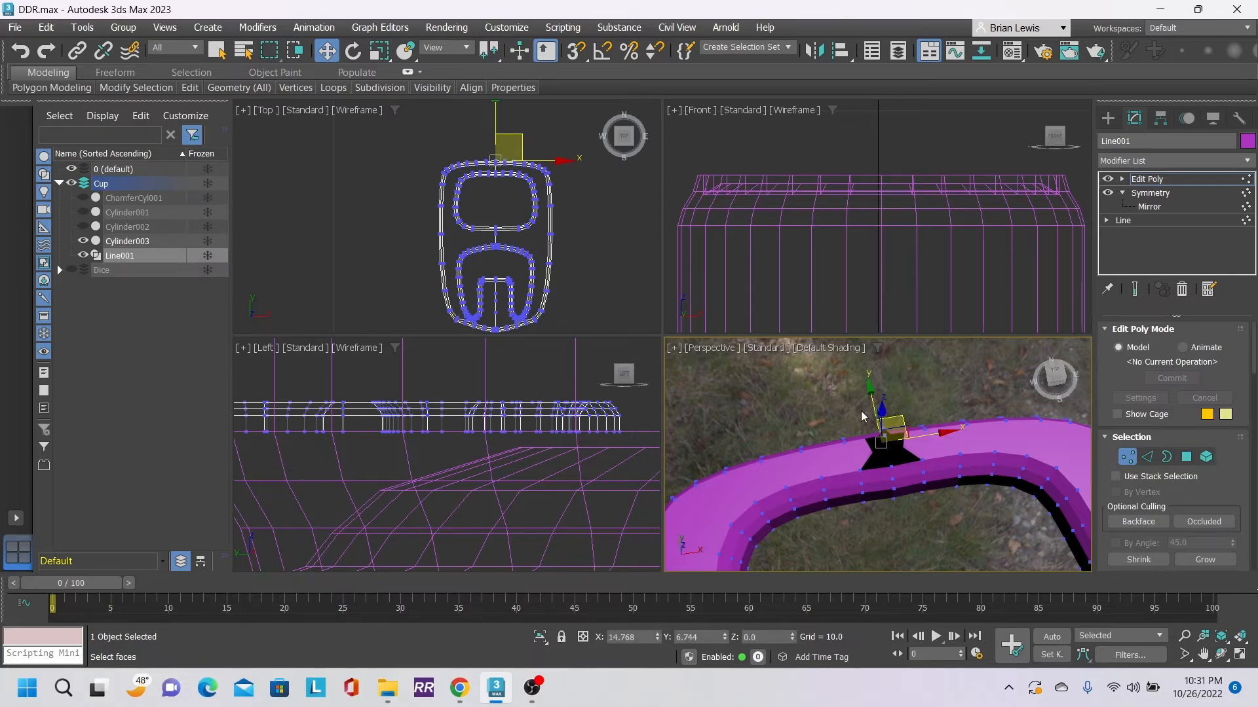
{"action": "scroll", "coordinate": [537, 179], "scroll_direction": "up", "scroll_amount": 10}
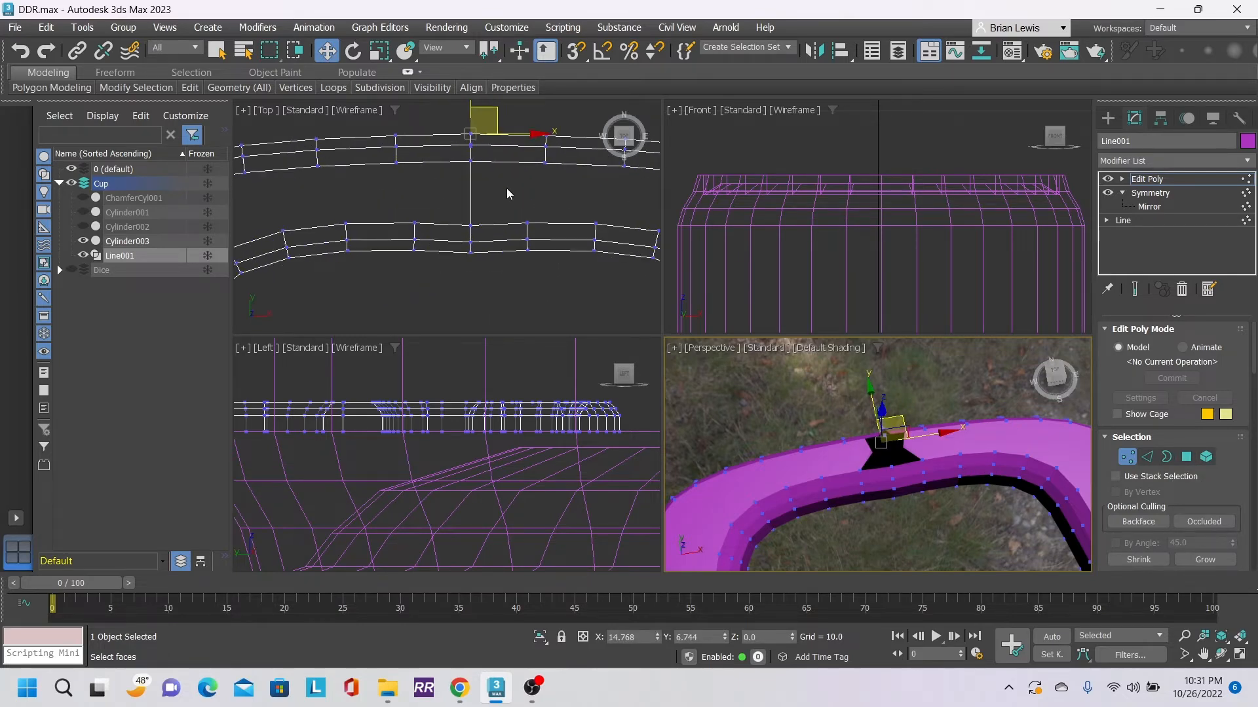
{"action": "left_click", "coordinate": [471, 162]}
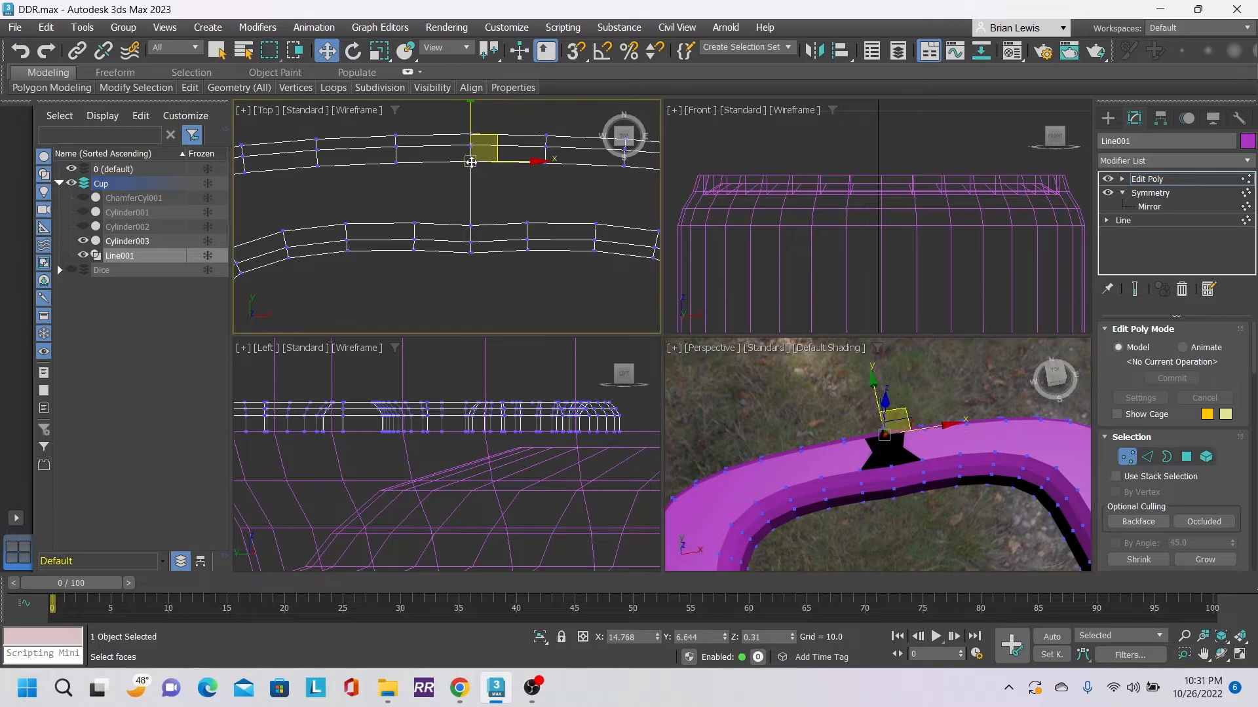
{"action": "left_click", "coordinate": [874, 387]}
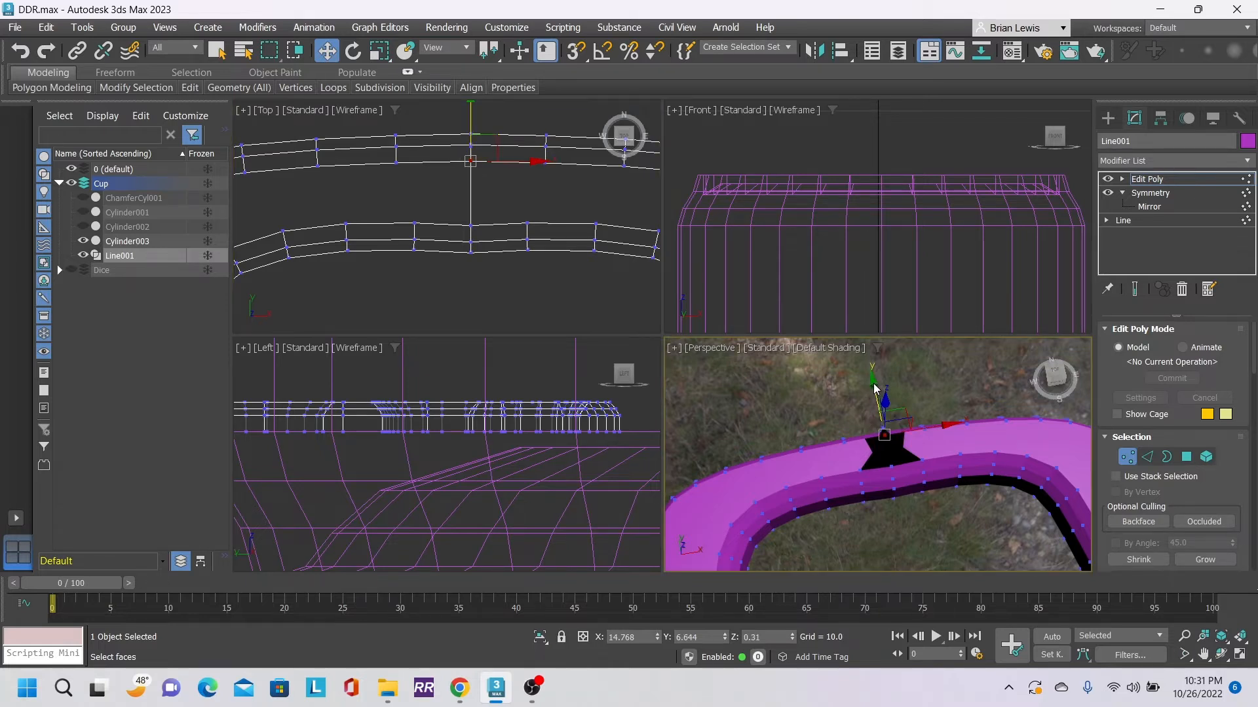
{"action": "mouse_move", "coordinate": [875, 391]}
{"action": "left_mouse_down"}
{"action": "mouse_move", "coordinate": [880, 414]}
{"action": "mouse_move", "coordinate": [874, 377]}
{"action": "left_mouse_up"}
{"action": "left_click", "coordinate": [470, 146]}
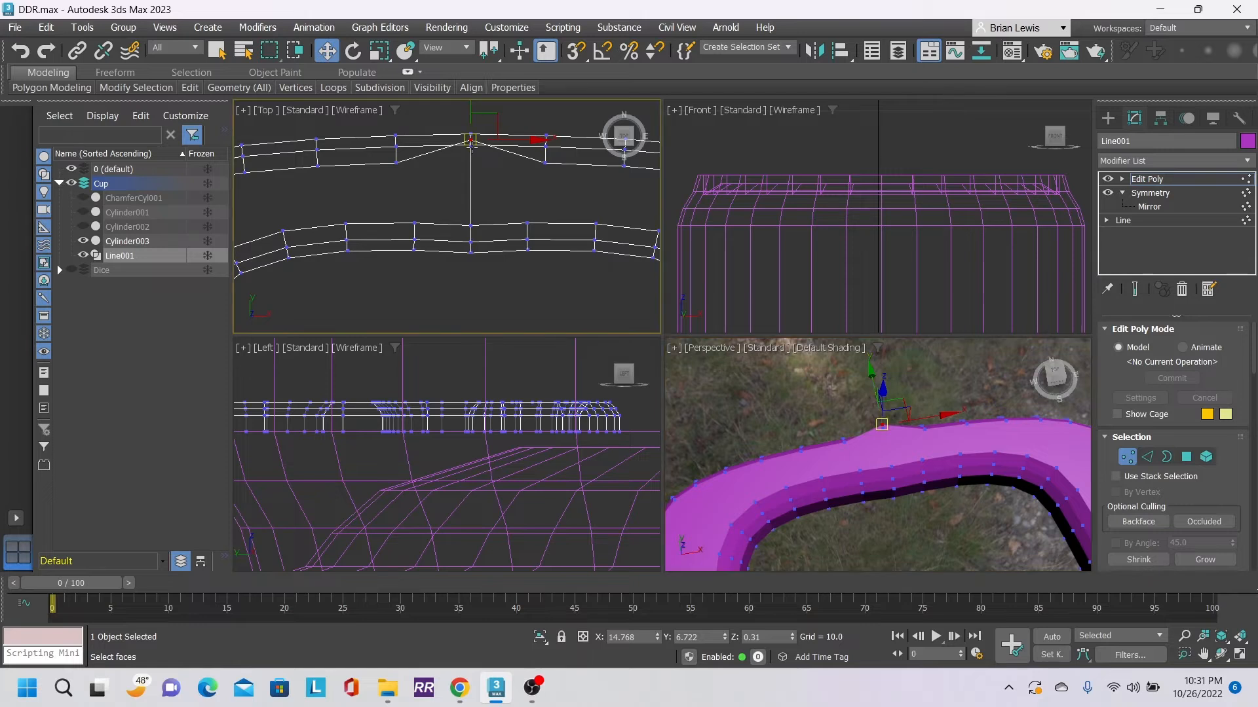
{"action": "left_click_drag", "start_coordinate": [470, 107], "coordinate": [474, 154]}
{"action": "left_click_drag", "start_coordinate": [474, 105], "coordinate": [470, 160]}
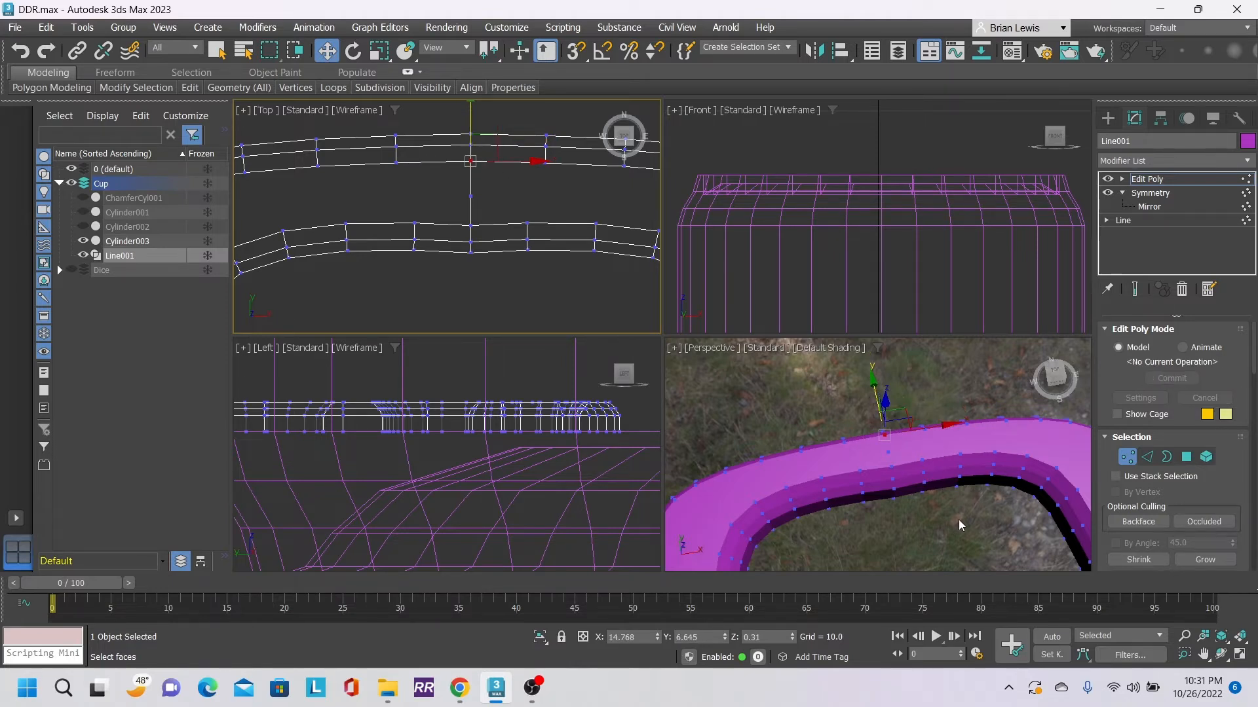
{"action": "scroll", "coordinate": [958, 520], "scroll_direction": "down", "scroll_amount": 5}
{"action": "scroll", "coordinate": [940, 421], "scroll_direction": "down", "scroll_amount": 5}
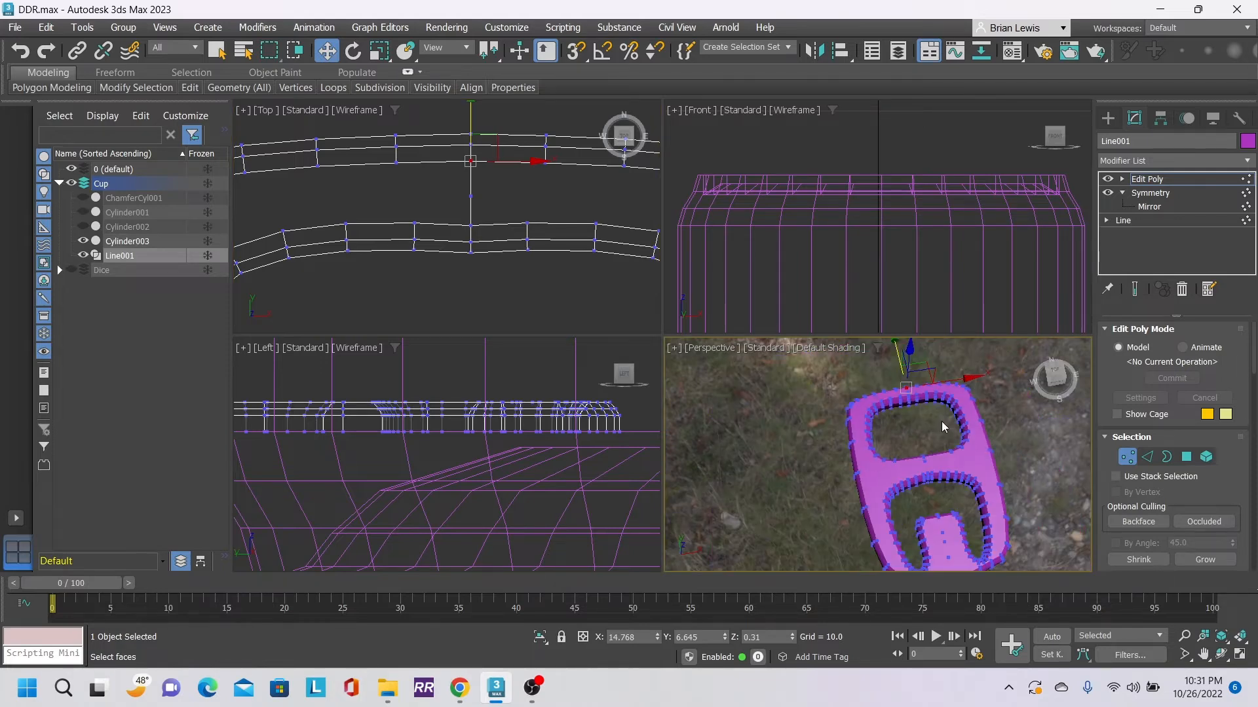
{"action": "left_click", "coordinate": [1127, 456]}
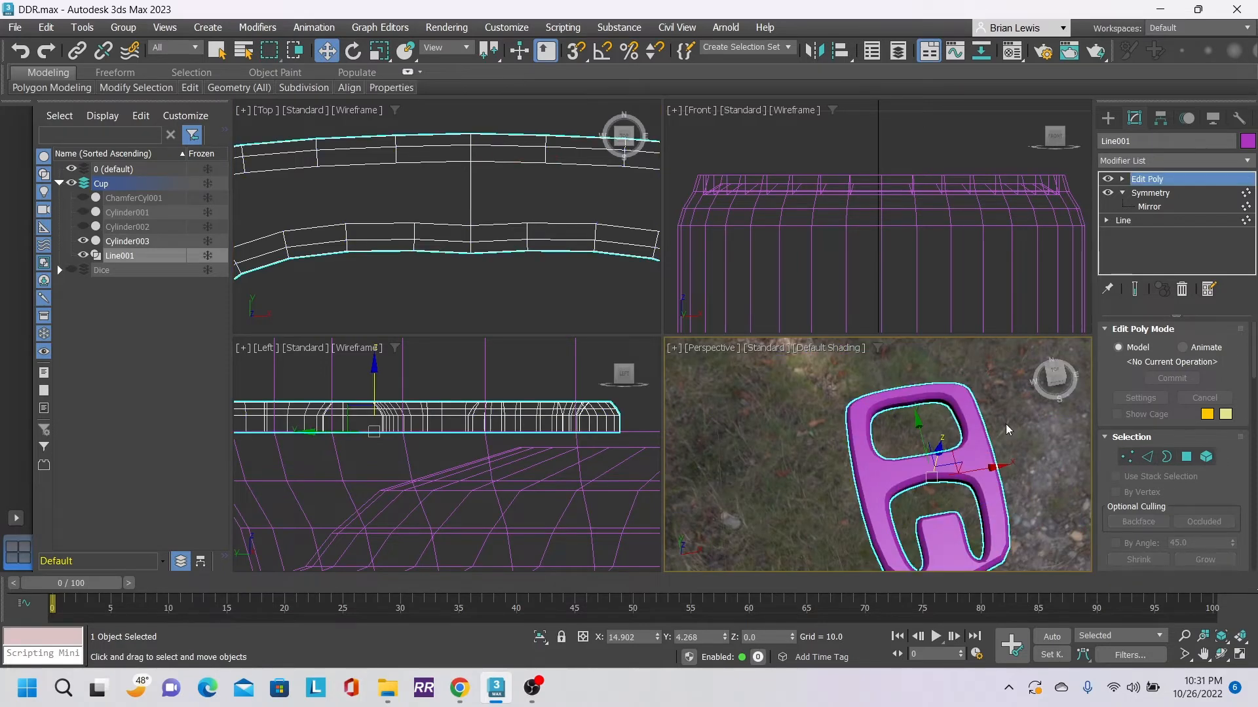
- Move the pull tab over the can at about X 0.609 and raise it near the can's top, about Z 16.346
{"action": "scroll", "coordinate": [1005, 423], "scroll_direction": "down", "scroll_amount": 5}
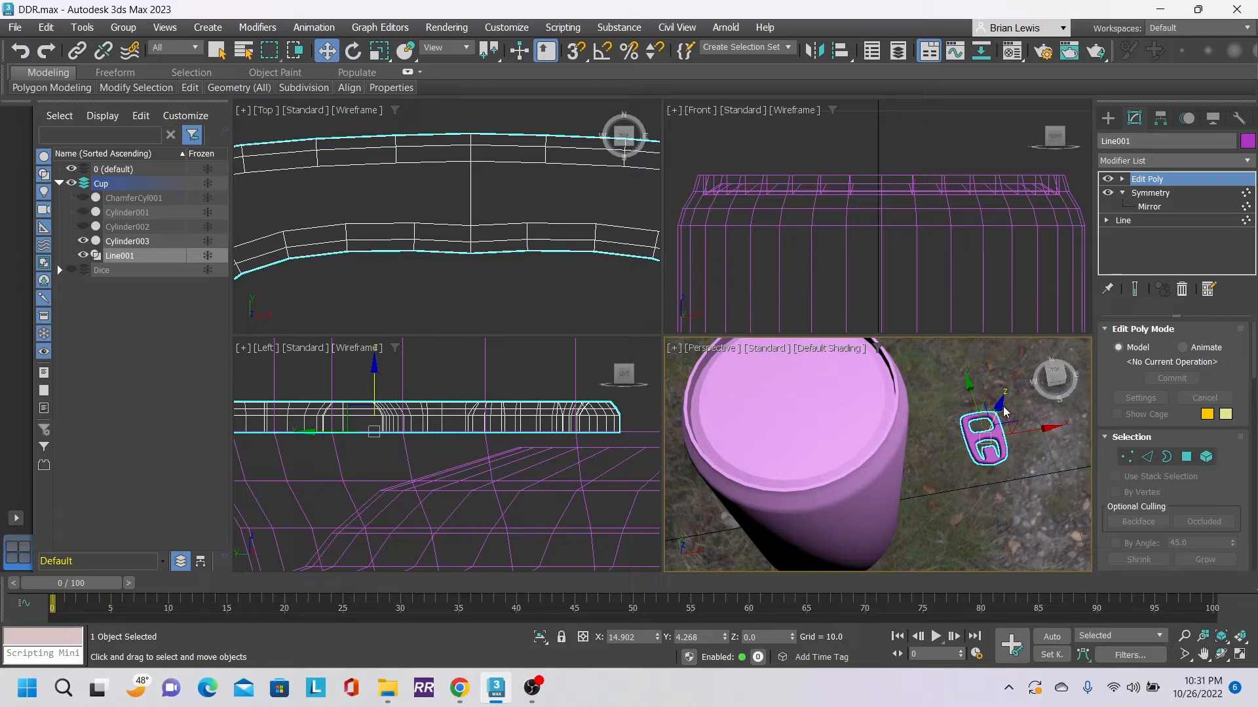
{"action": "scroll", "coordinate": [386, 427], "scroll_direction": "down", "scroll_amount": 6}
{"action": "scroll", "coordinate": [387, 427], "scroll_direction": "down", "scroll_amount": 2}
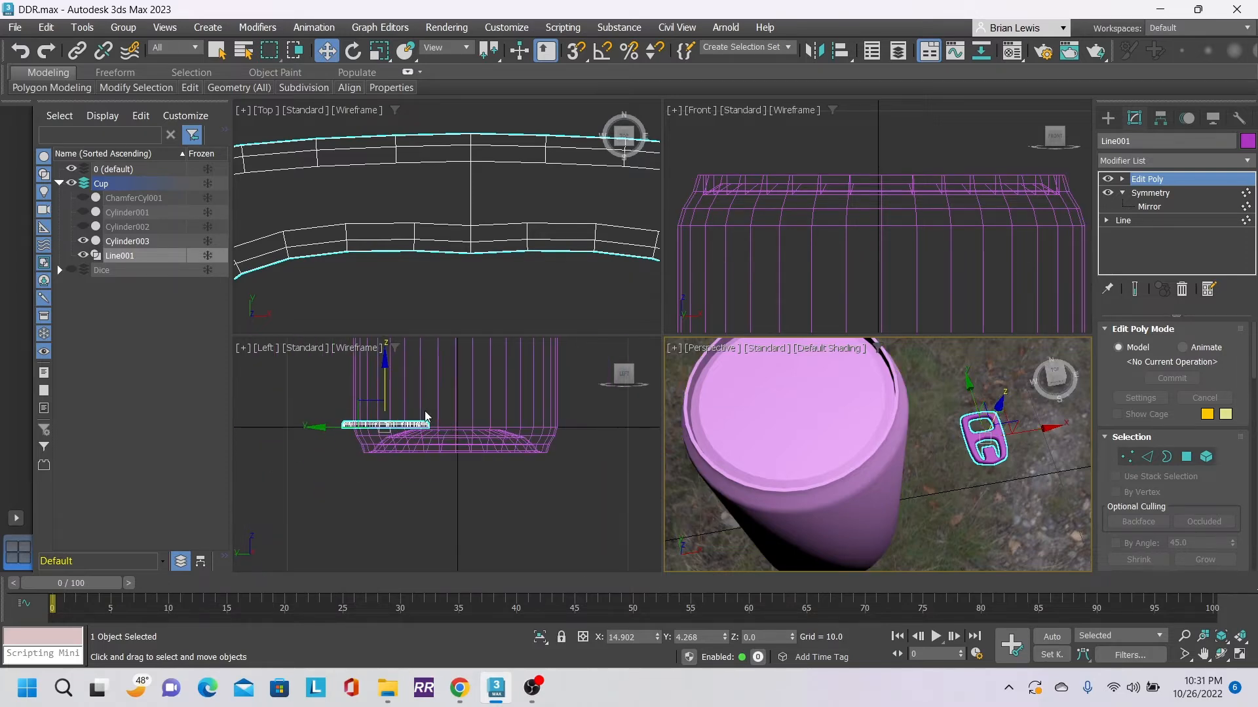
{"action": "left_click", "coordinate": [330, 430]}
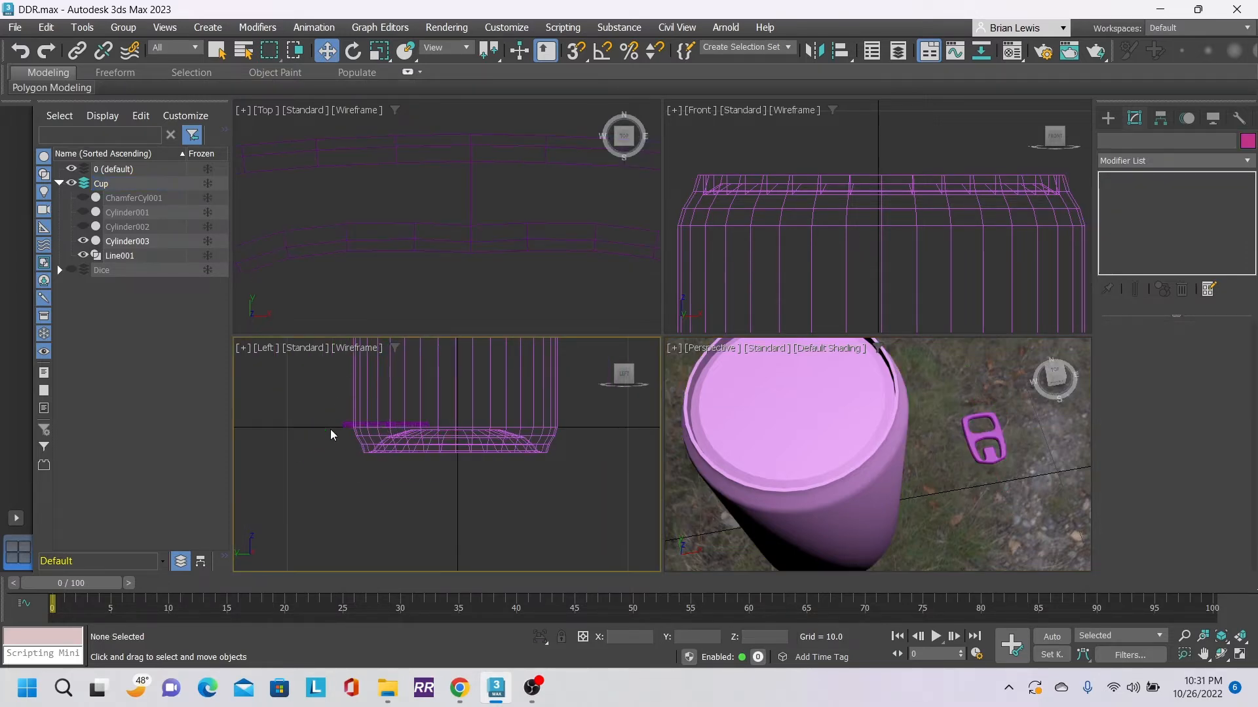
{"action": "left_click", "coordinate": [987, 448]}
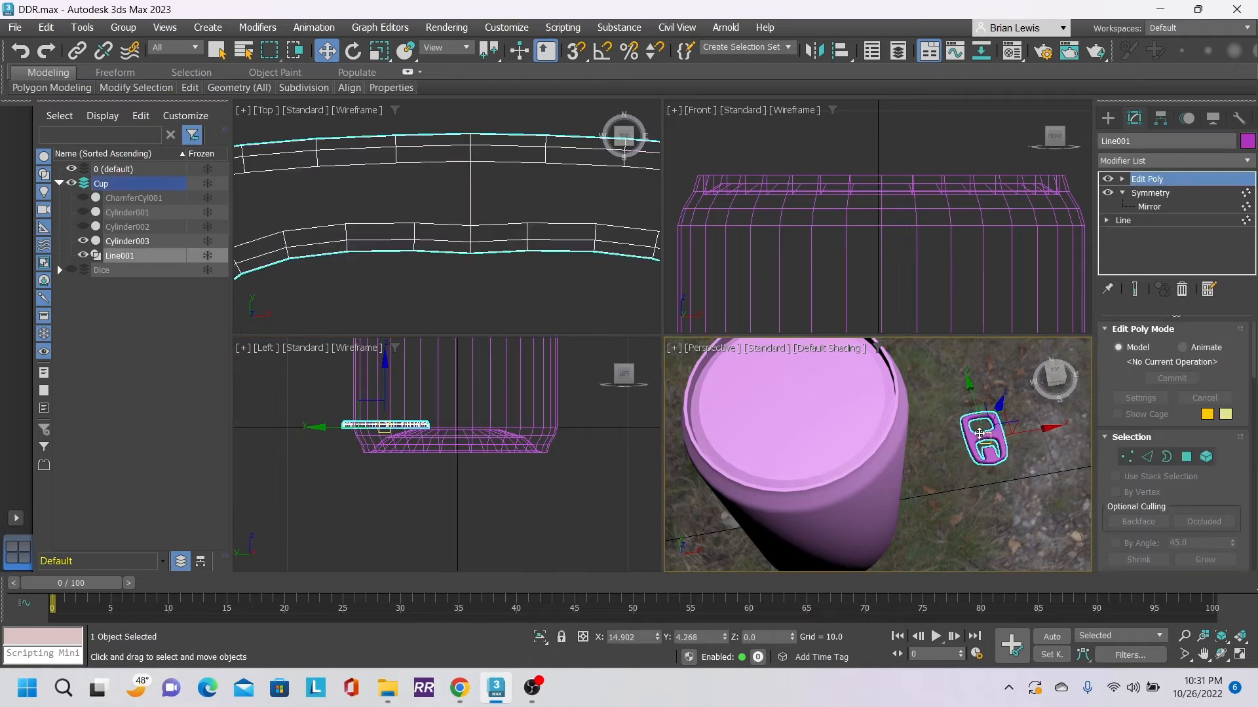
{"action": "left_click_drag", "start_coordinate": [1038, 427], "coordinate": [869, 452]}
{"action": "scroll", "coordinate": [837, 306], "scroll_direction": "down", "scroll_amount": 6}
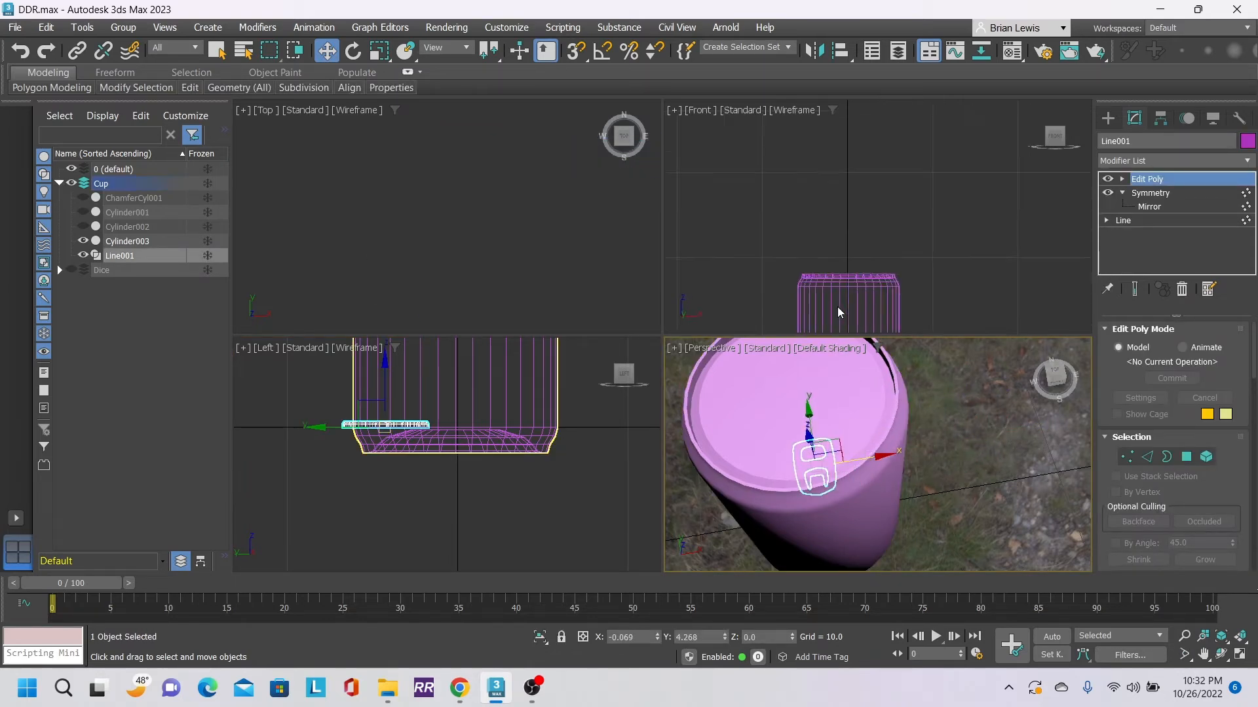
{"action": "middle_click_drag", "start_coordinate": [967, 332], "coordinate": [912, 210]}
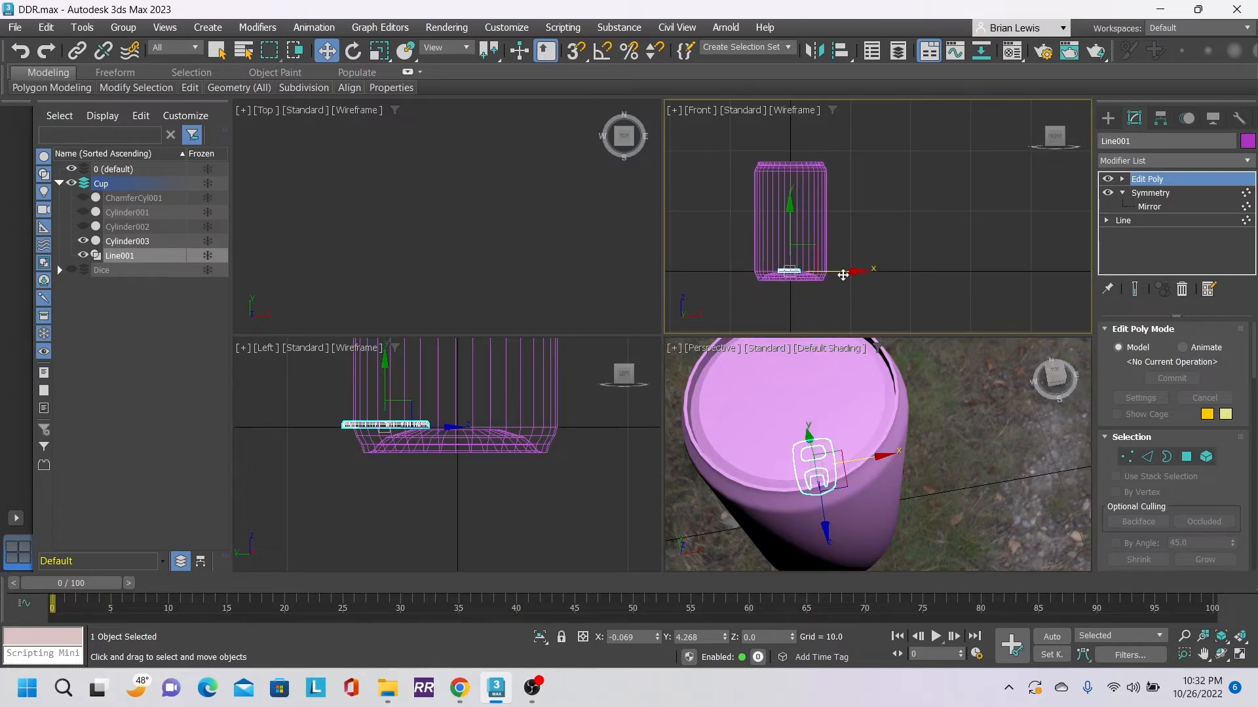
{"action": "left_click_drag", "start_coordinate": [843, 275], "coordinate": [848, 275]}
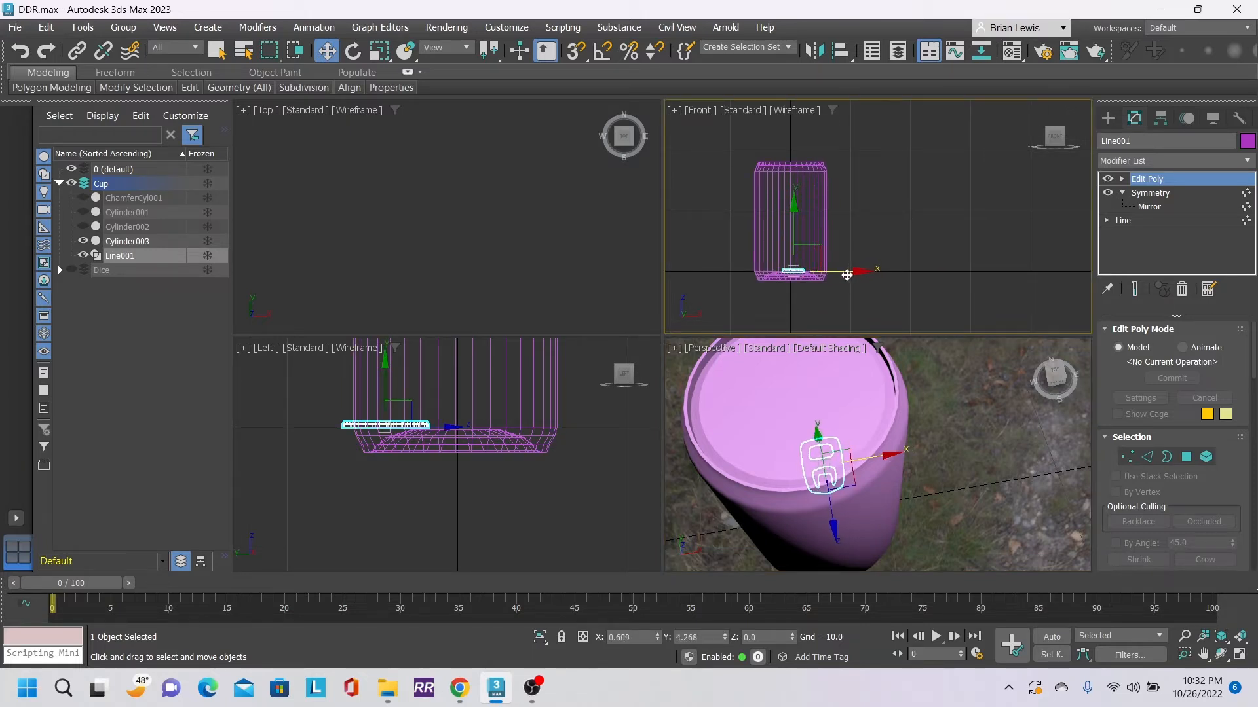
{"action": "left_click_drag", "start_coordinate": [796, 201], "coordinate": [815, 113]}
- Raise the pull tab to the can's rim at about Z 17.735 and shift it inward to about Y 2.321
{"action": "middle_click_drag", "start_coordinate": [554, 376], "coordinate": [575, 35]}
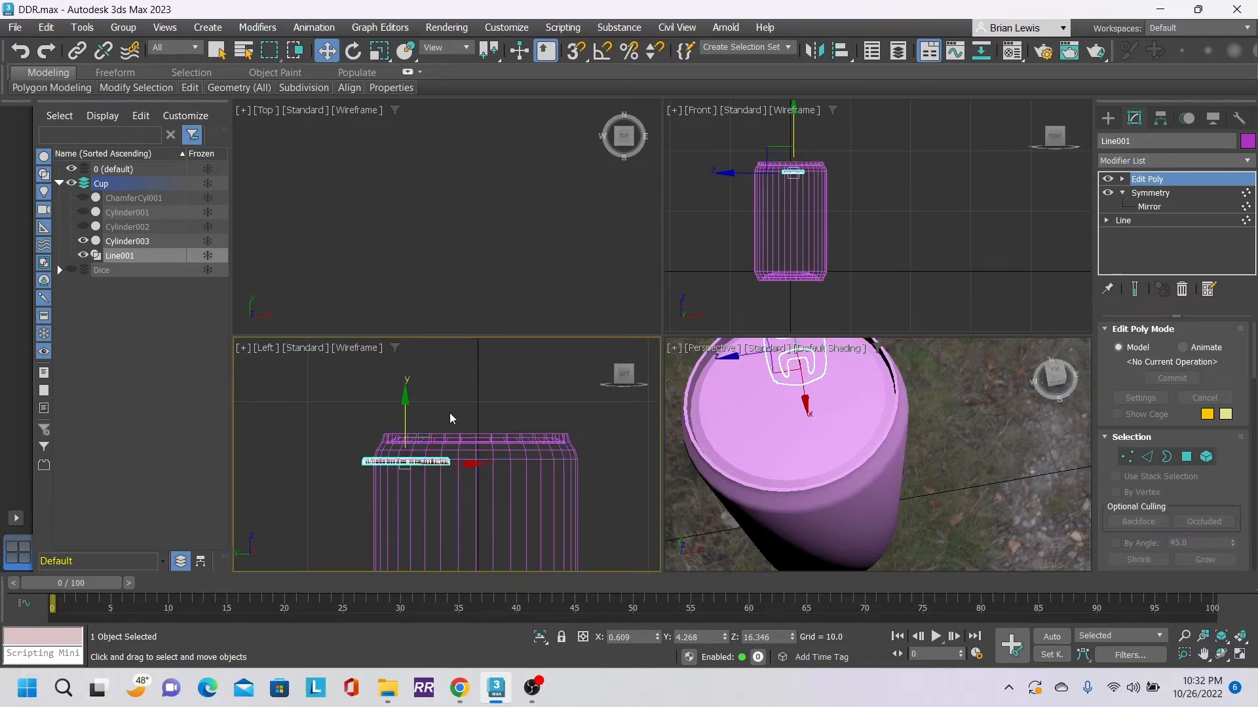
{"action": "scroll", "coordinate": [454, 429], "scroll_direction": "up", "scroll_amount": 5}
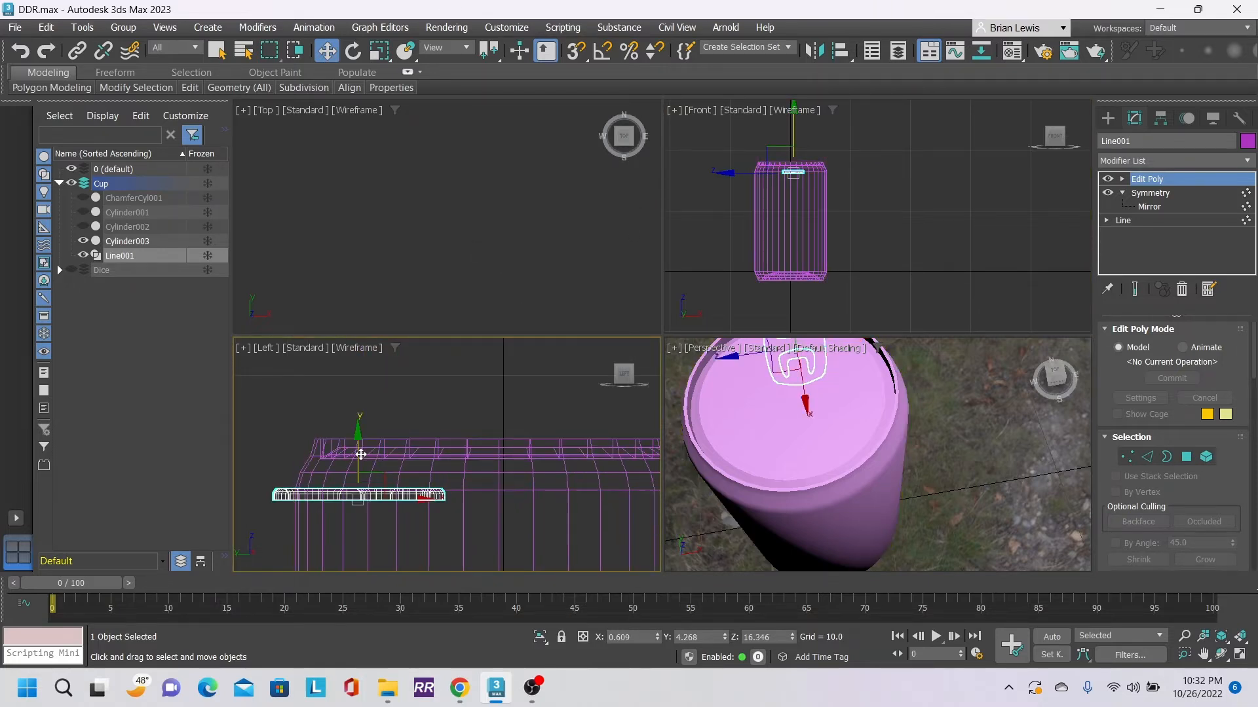
{"action": "left_click_drag", "start_coordinate": [357, 449], "coordinate": [356, 407]}
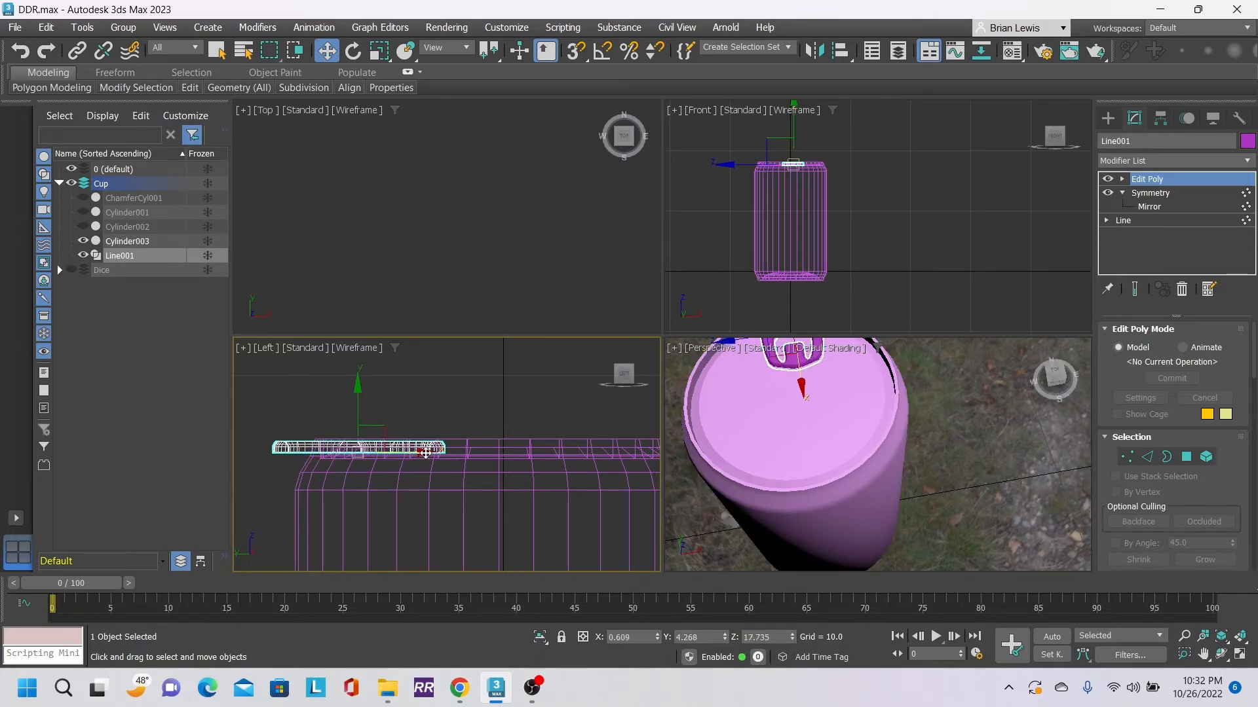
{"action": "left_click_drag", "start_coordinate": [426, 452], "coordinate": [492, 473]}
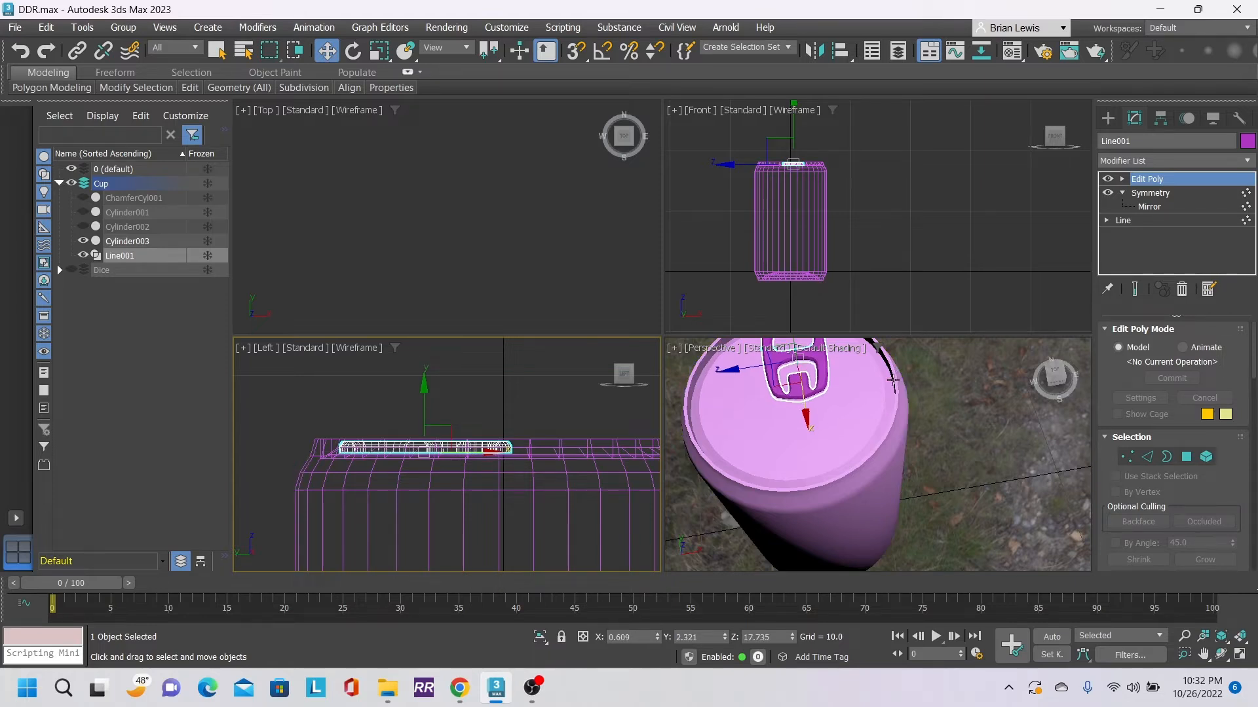
- Move the pull tab towards the centre of the can lid, to about X 0.136 and Y 0.663
{"action": "middle_click_drag", "start_coordinate": [889, 373], "coordinate": [925, 455]}
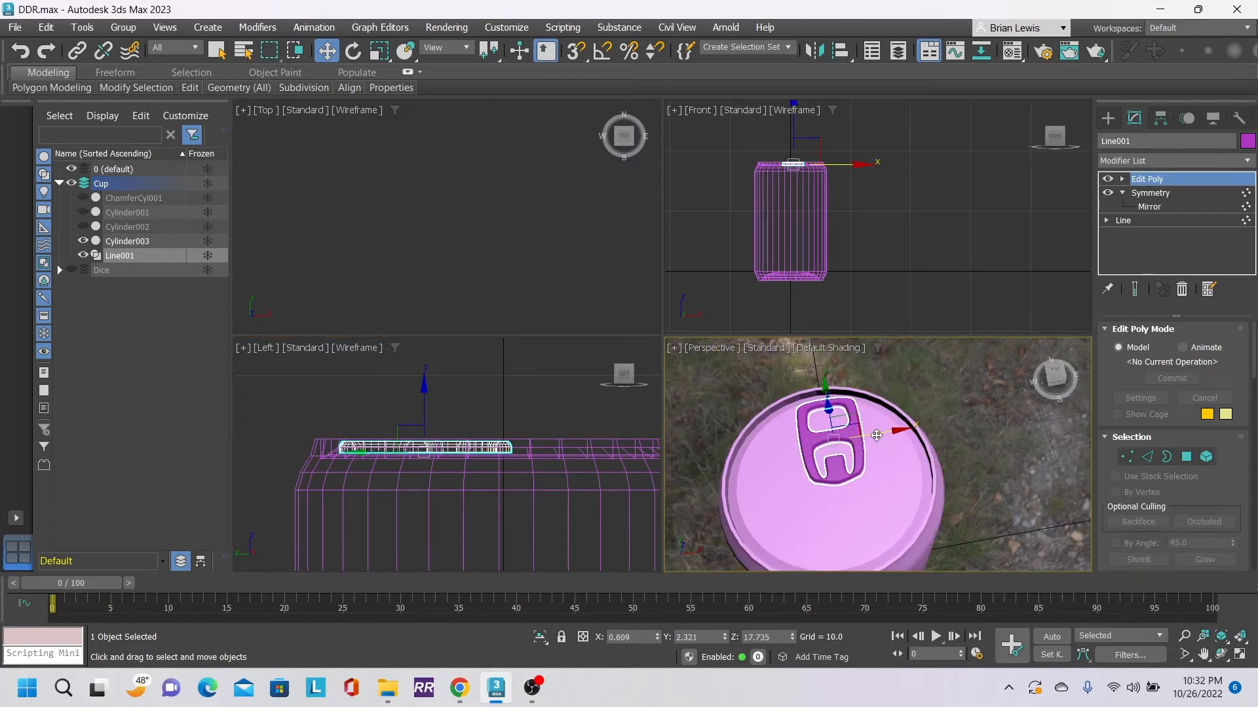
{"action": "left_click_drag", "start_coordinate": [883, 432], "coordinate": [868, 436]}
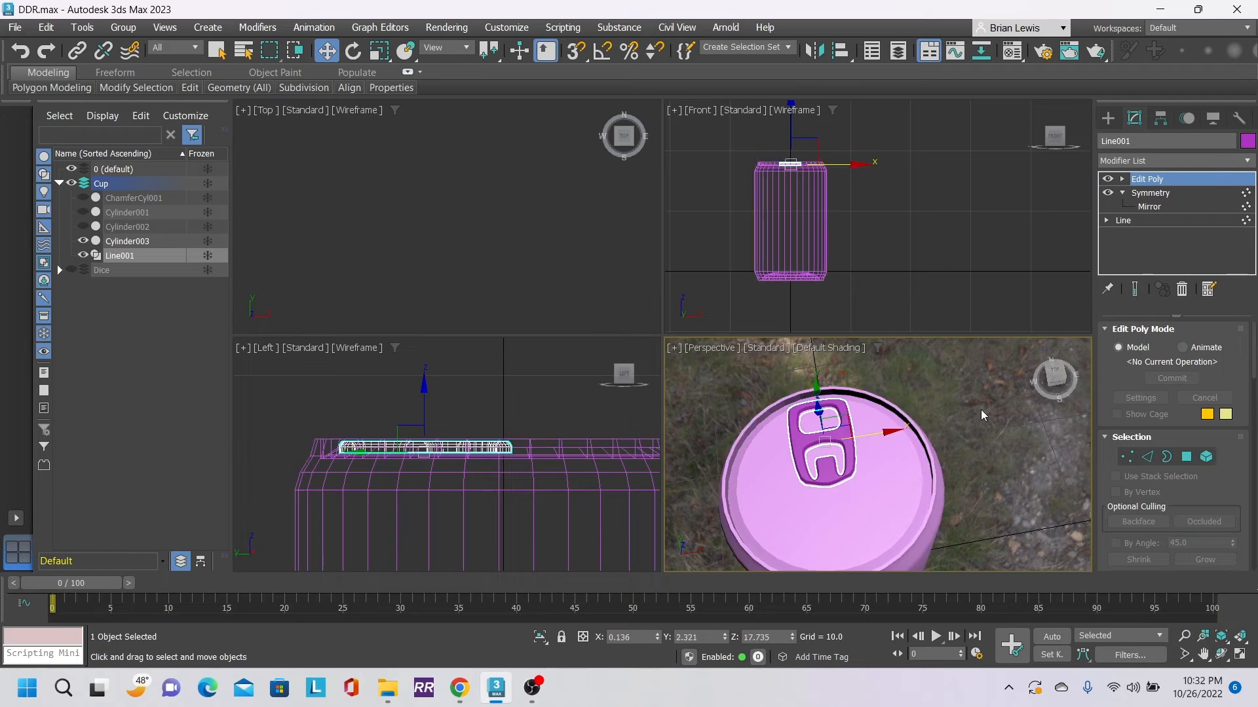
{"action": "left_click_drag", "start_coordinate": [1056, 371], "coordinate": [1059, 368]}
{"action": "middle_click_drag", "start_coordinate": [966, 430], "coordinate": [717, 524]}
{"action": "left_click_drag", "start_coordinate": [809, 452], "coordinate": [845, 464]}
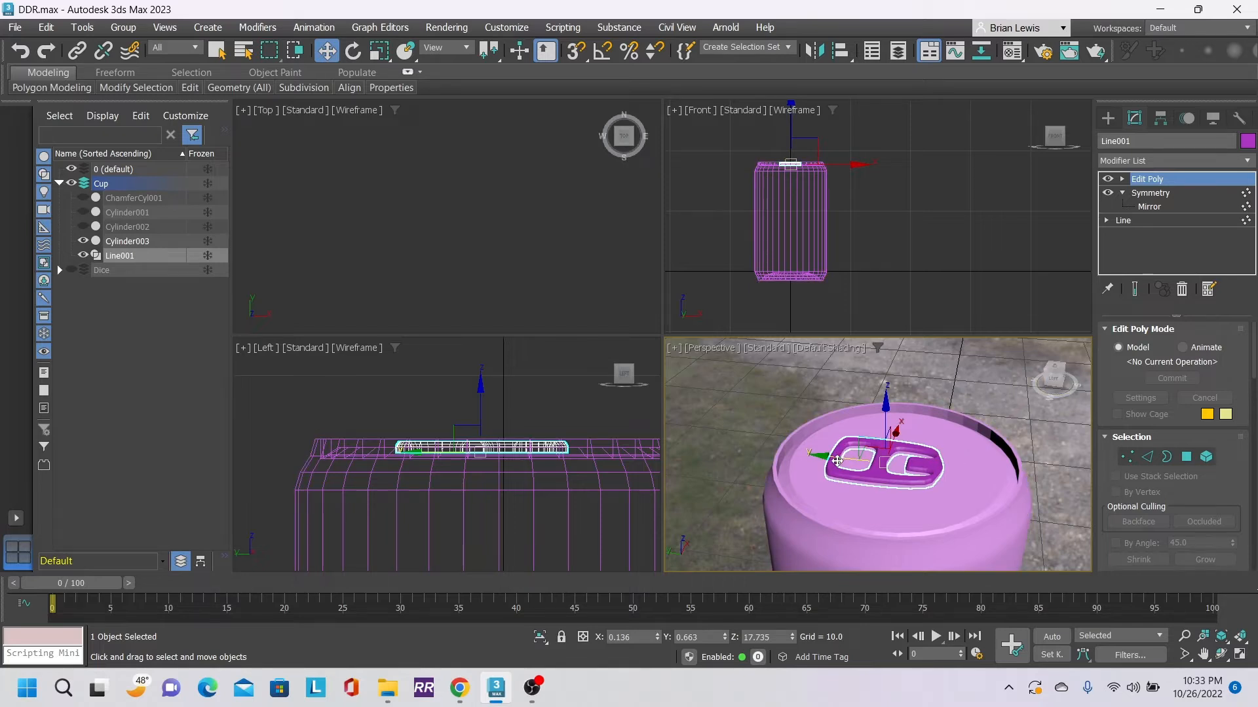
- Shift the pull tab to about Y 1.139 and create a cylinder of about 0.263 radius and 0.136 height over its inner tongue
{"action": "left_click_drag", "start_coordinate": [837, 460], "coordinate": [826, 458]}
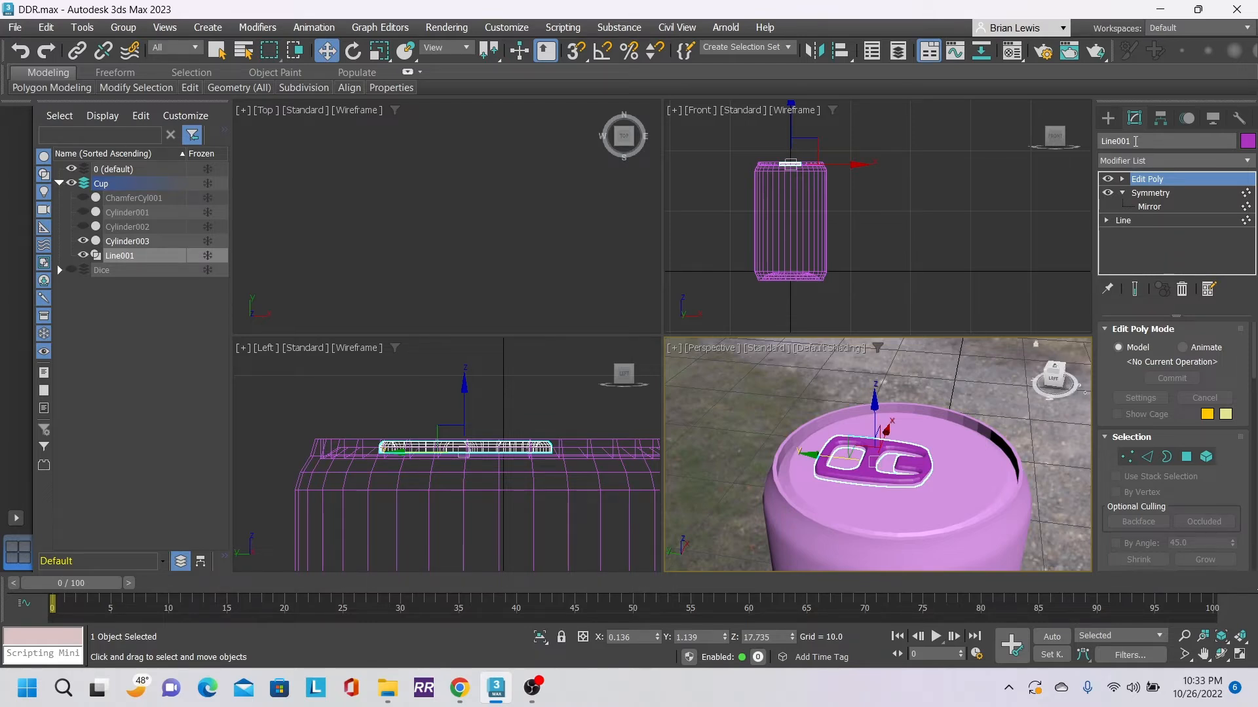
{"action": "left_click", "coordinate": [1107, 118]}
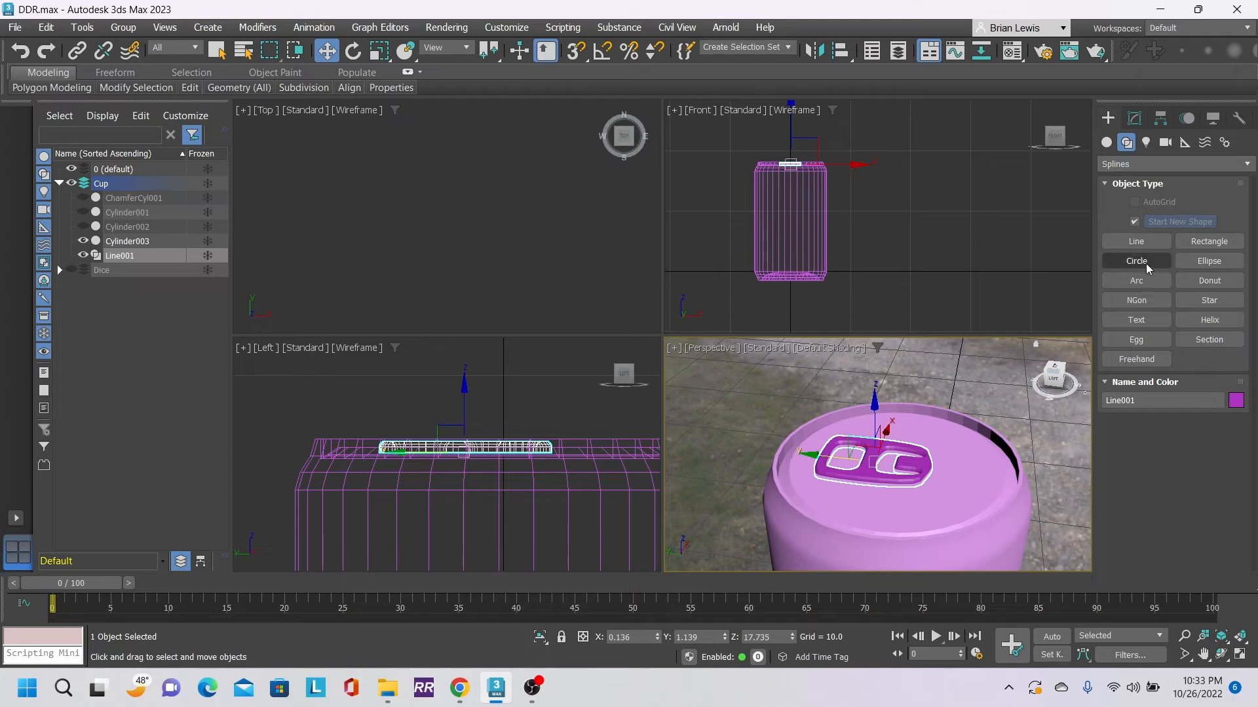
{"action": "left_click", "coordinate": [1107, 142]}
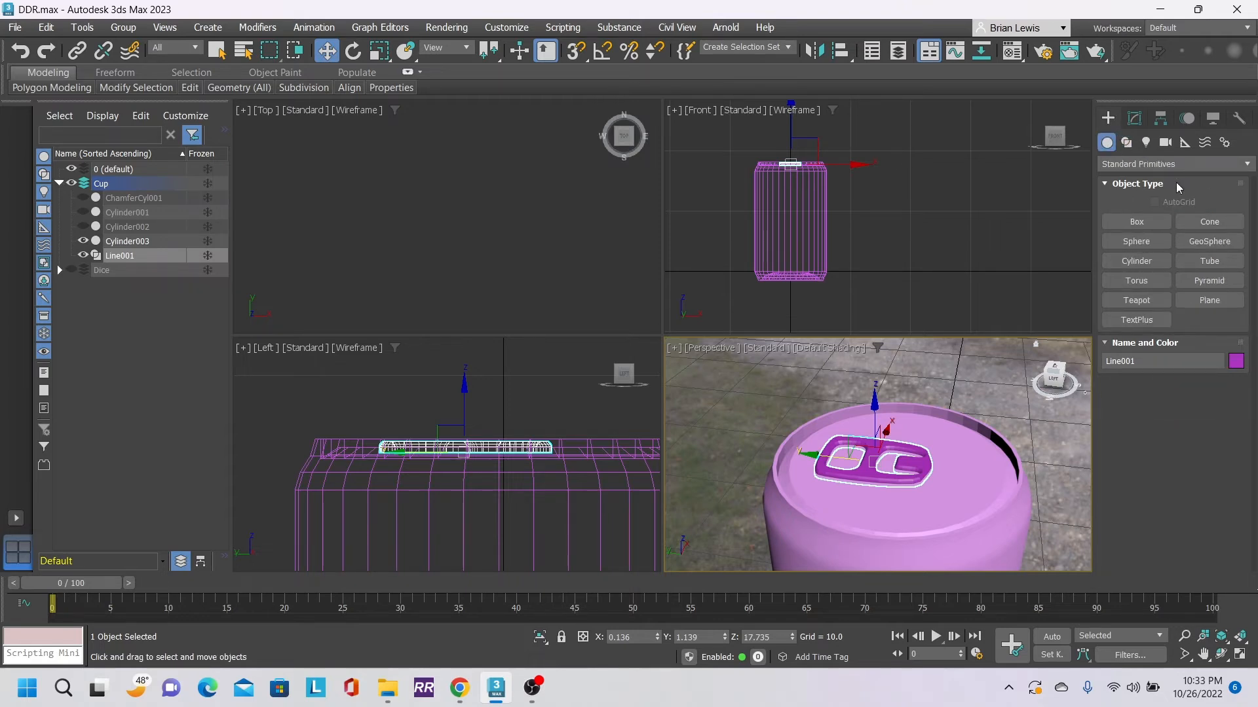
{"action": "left_click", "coordinate": [1136, 261]}
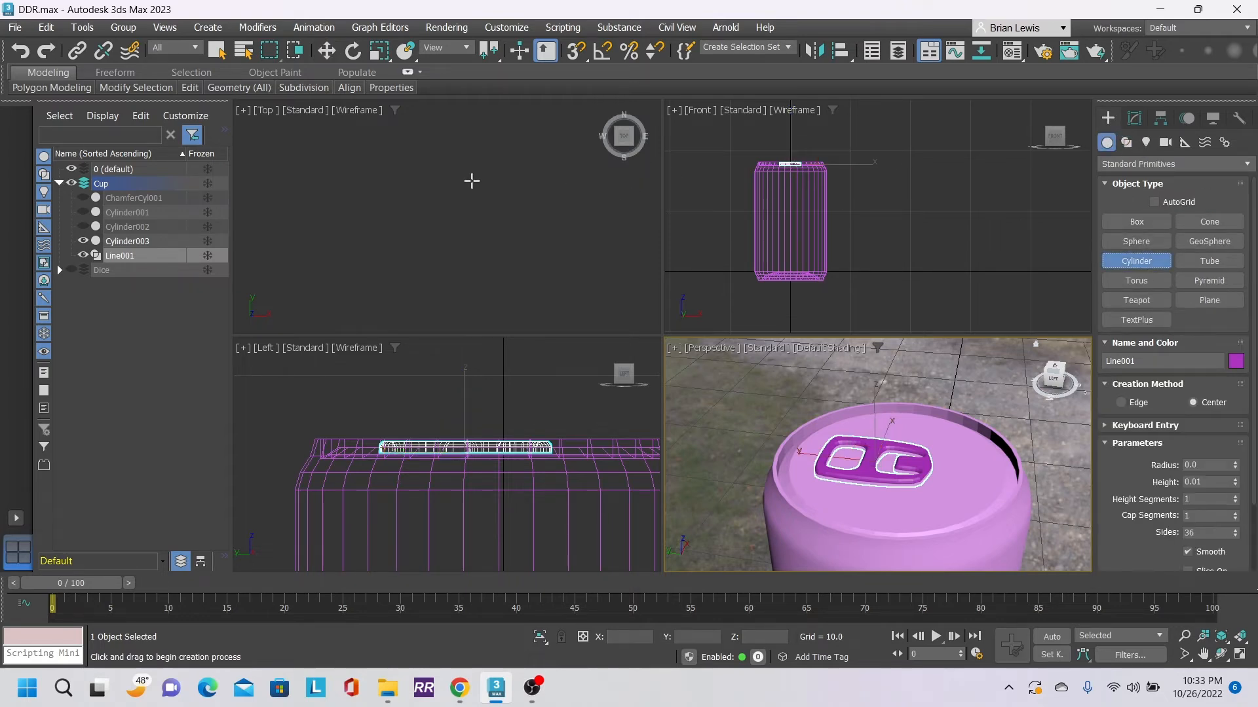
{"action": "scroll", "coordinate": [471, 181], "scroll_direction": "down", "scroll_amount": 3}
{"action": "scroll", "coordinate": [360, 232], "scroll_direction": "up", "scroll_amount": 5}
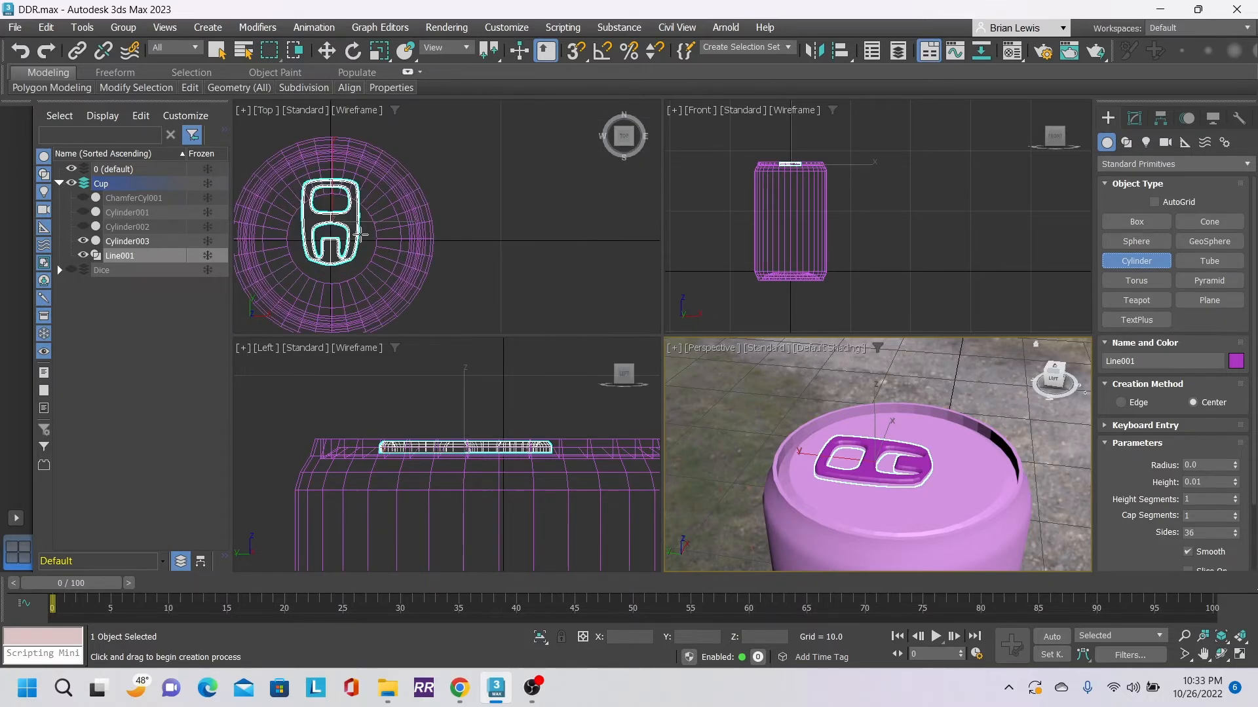
{"action": "middle_click_drag", "start_coordinate": [303, 249], "coordinate": [423, 205]}
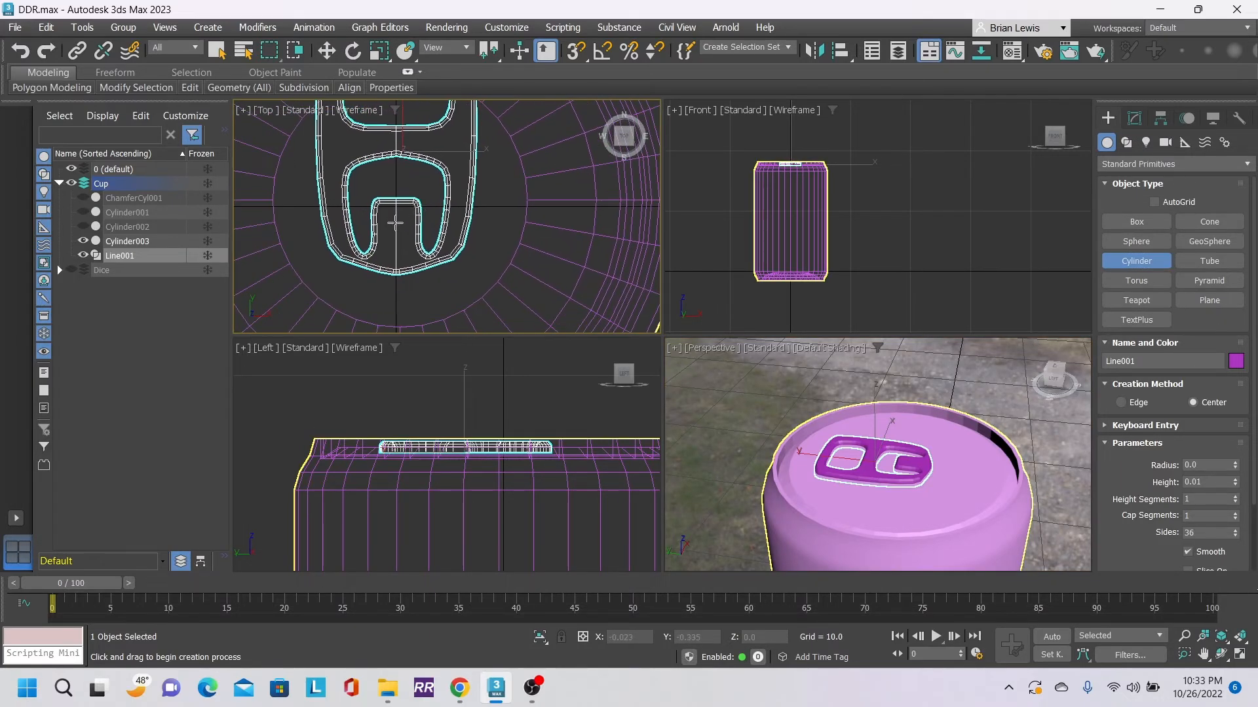
{"action": "left_click_drag", "start_coordinate": [396, 224], "coordinate": [408, 229]}
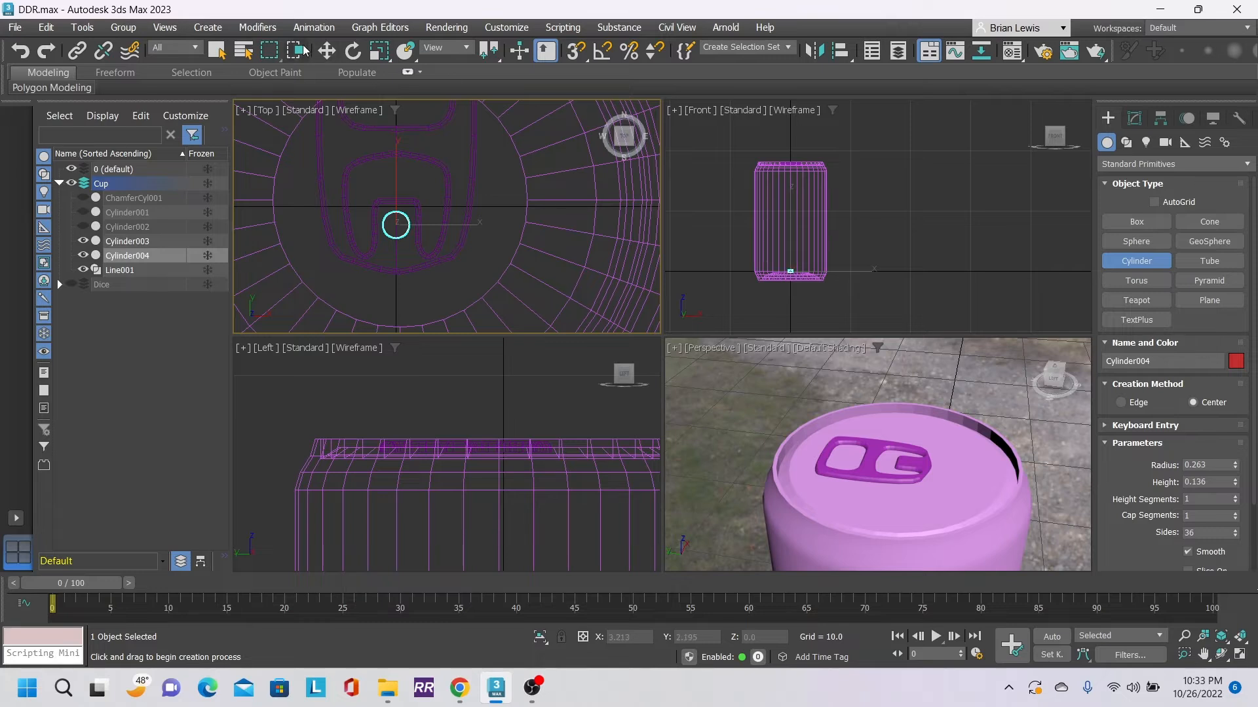
- Raise the small cylinder to about Z 17.971 so it sits on the pull tab's tongue as a rivet, and deselect it
{"action": "left_click", "coordinate": [327, 50]}
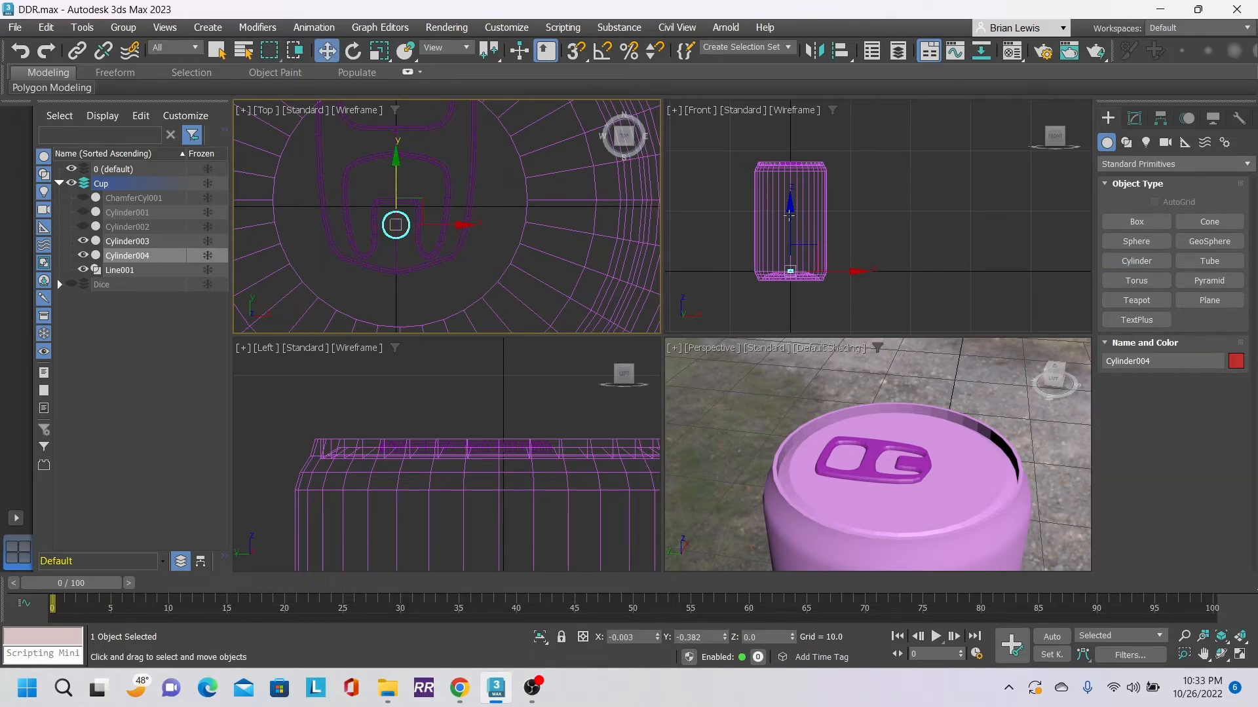
{"action": "middle_click_drag", "start_coordinate": [872, 218], "coordinate": [879, 226]}
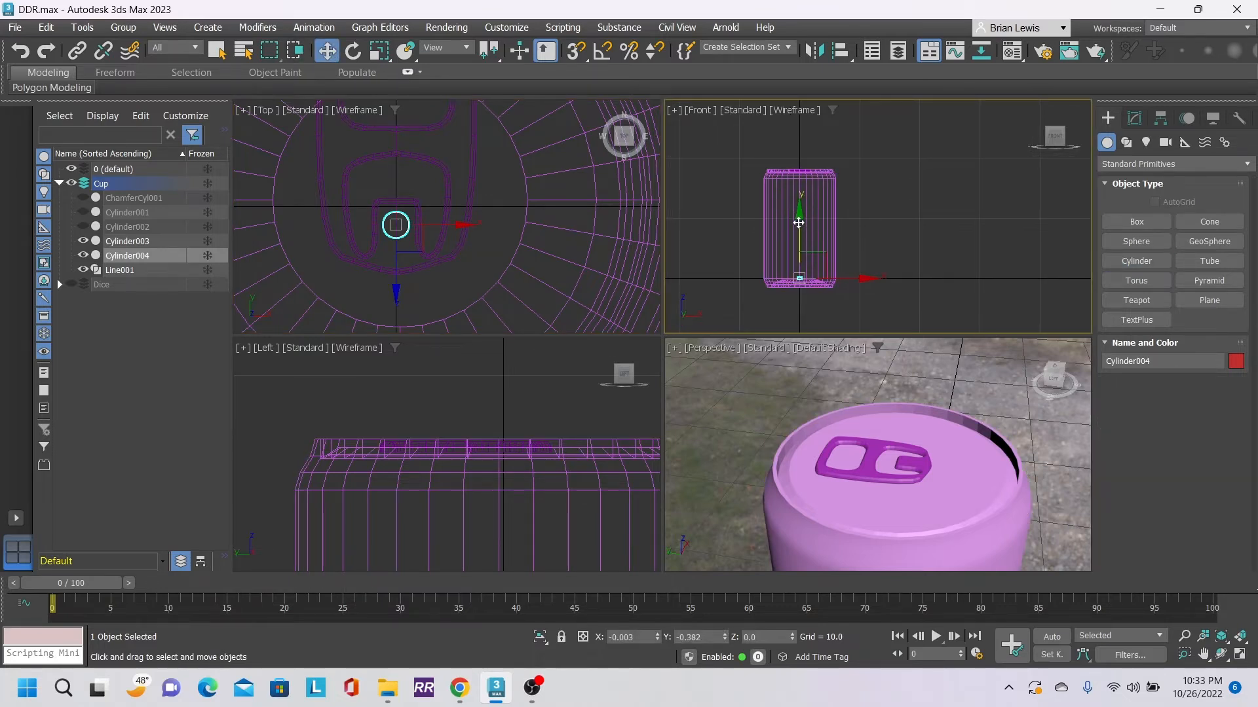
{"action": "left_click_drag", "start_coordinate": [799, 223], "coordinate": [803, 115]}
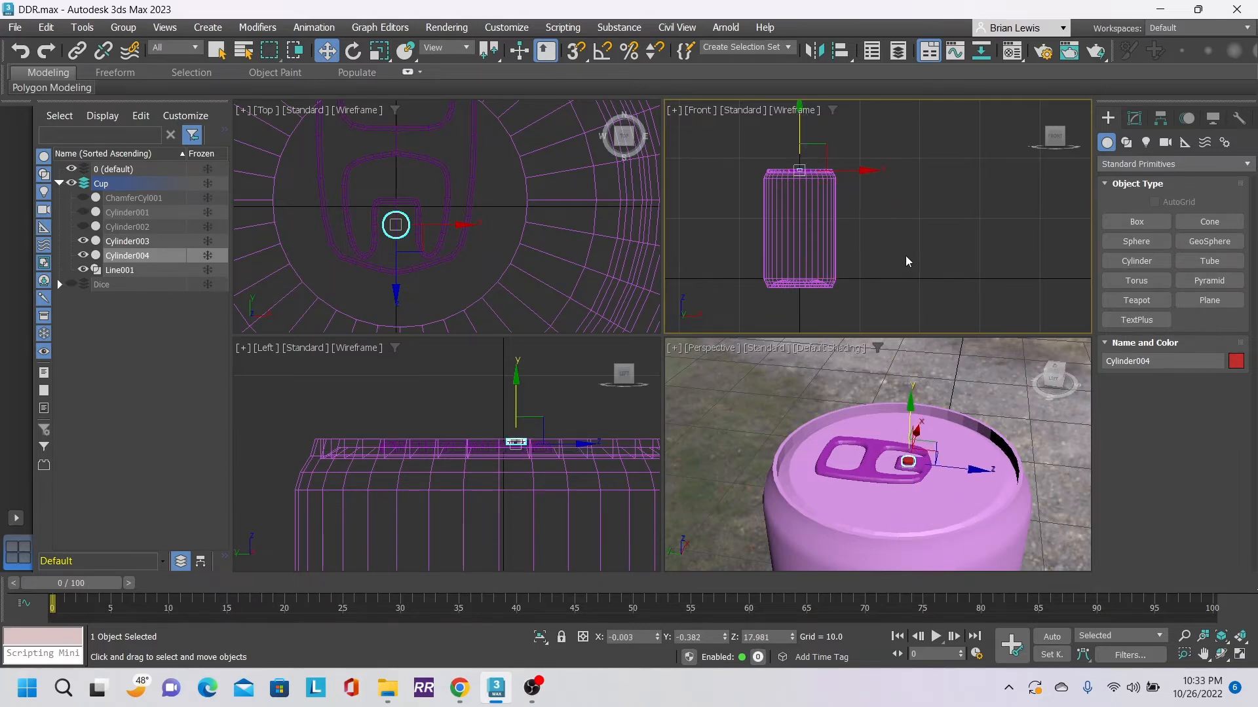
{"action": "scroll", "coordinate": [929, 410], "scroll_direction": "up", "scroll_amount": 5}
{"action": "scroll", "coordinate": [914, 494], "scroll_direction": "down", "scroll_amount": 1}
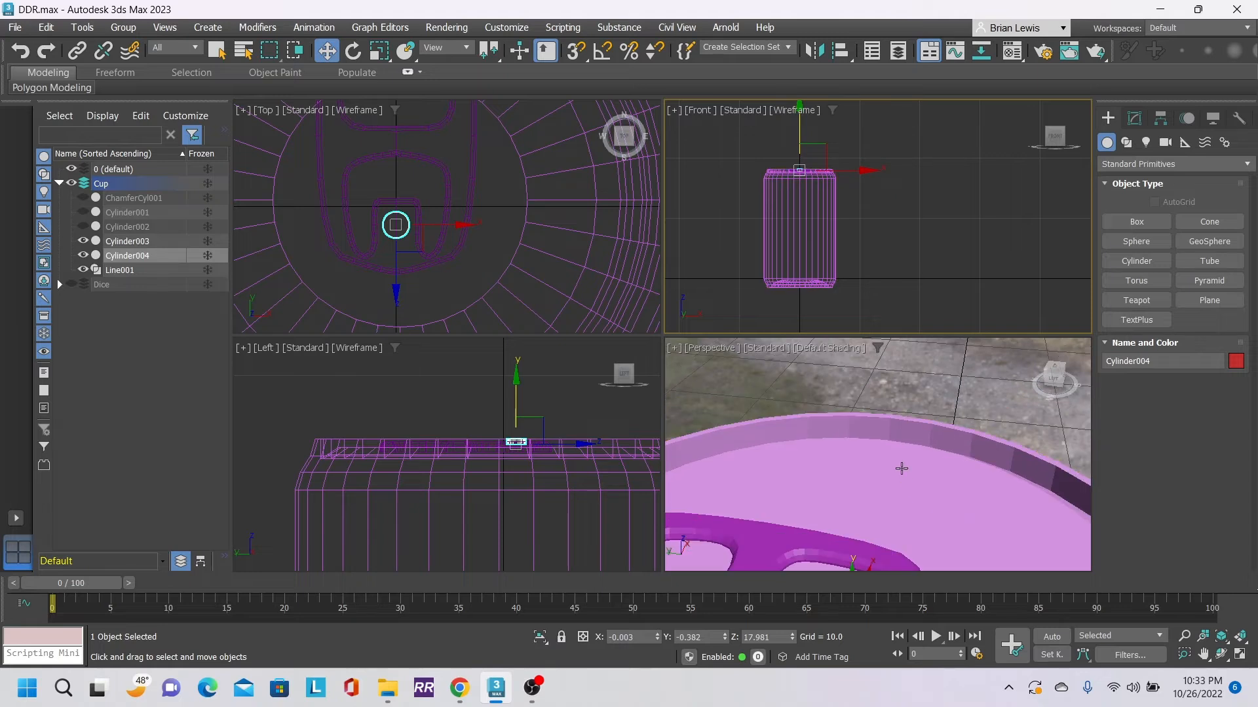
{"action": "middle_click_drag", "start_coordinate": [901, 471], "coordinate": [924, 348]}
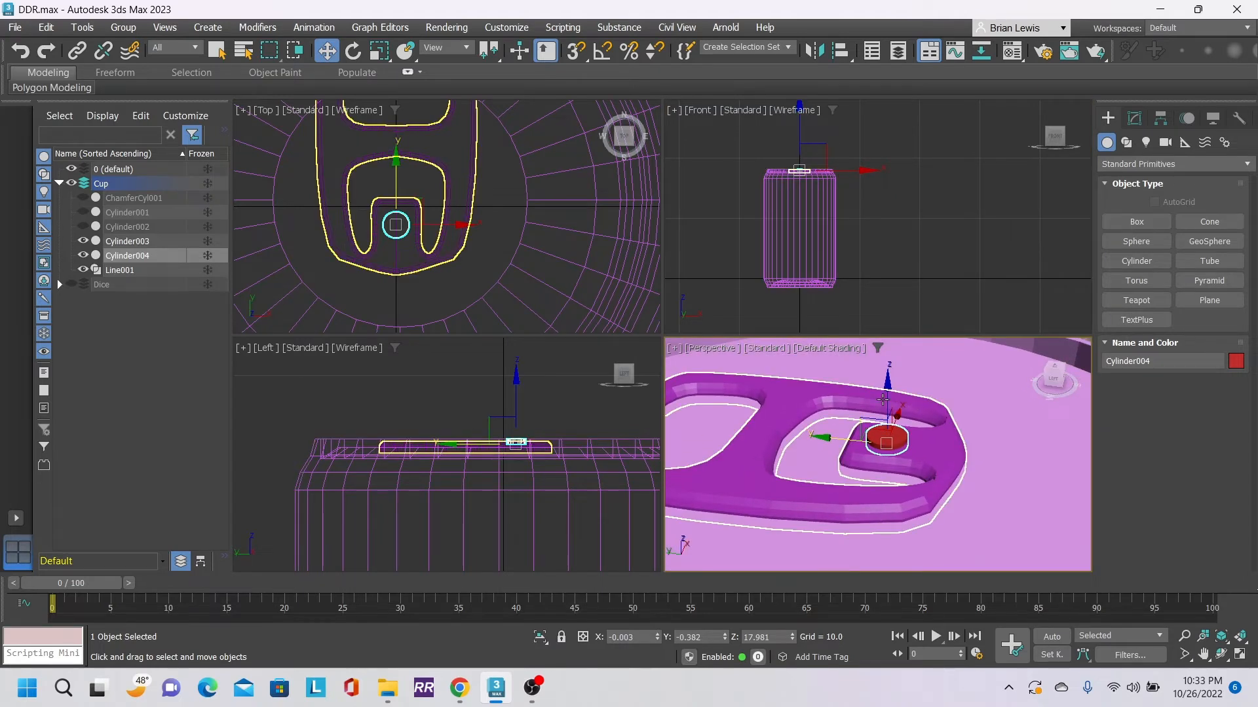
{"action": "left_click_drag", "start_coordinate": [887, 396], "coordinate": [887, 396]}
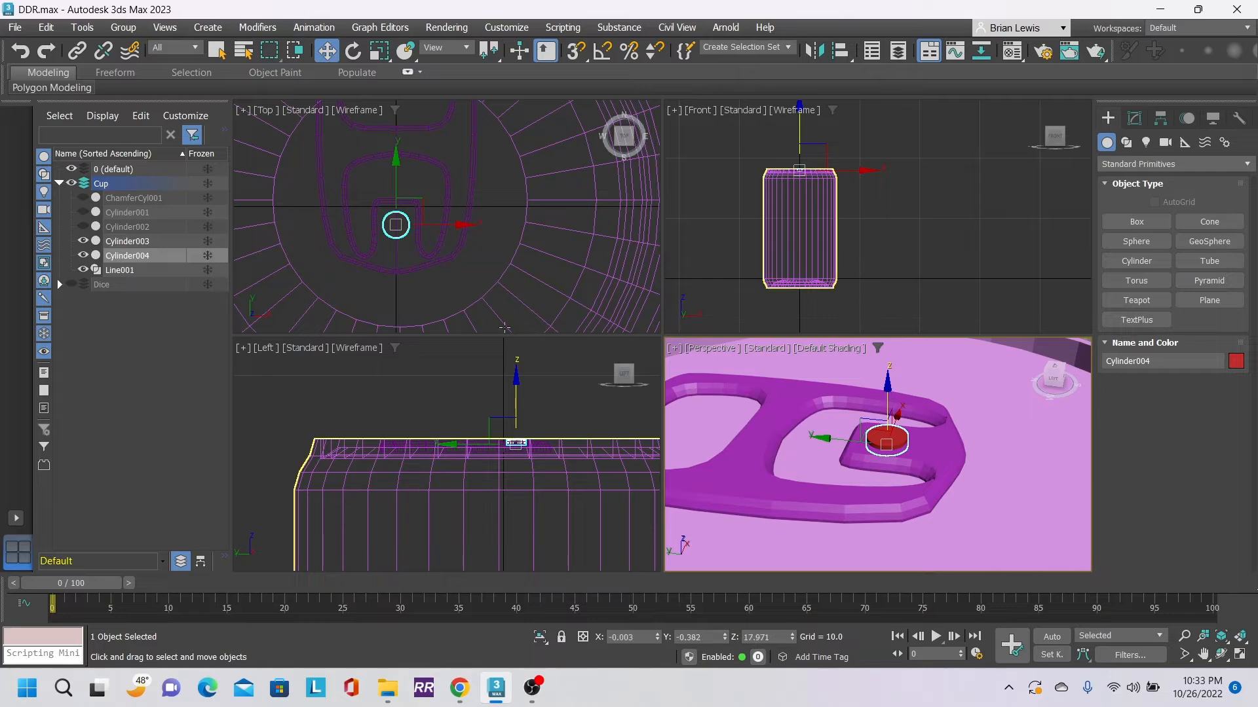
{"action": "left_click", "coordinate": [539, 380]}
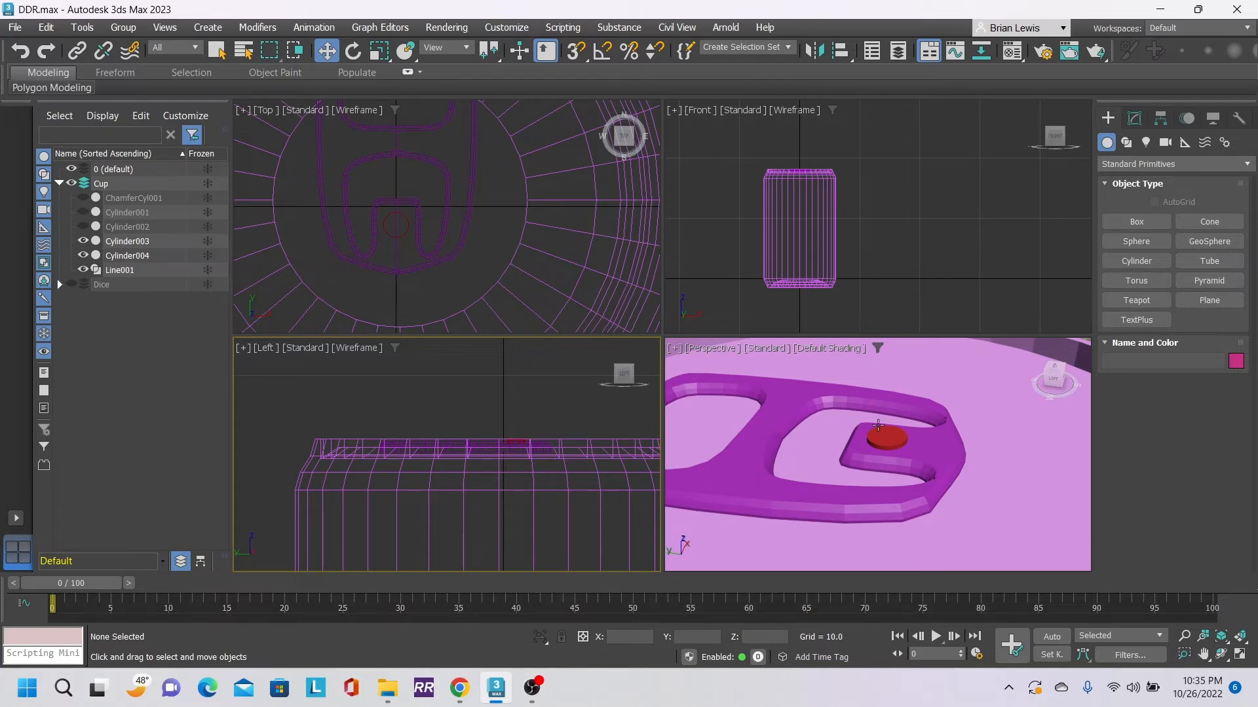
- Select the can's side wall polygons together with the curved shoulder bands below its rim
{"action": "middle_click_drag", "start_coordinate": [930, 432], "coordinate": [858, 376]}
{"action": "scroll", "coordinate": [858, 377], "scroll_direction": "down", "scroll_amount": 7}
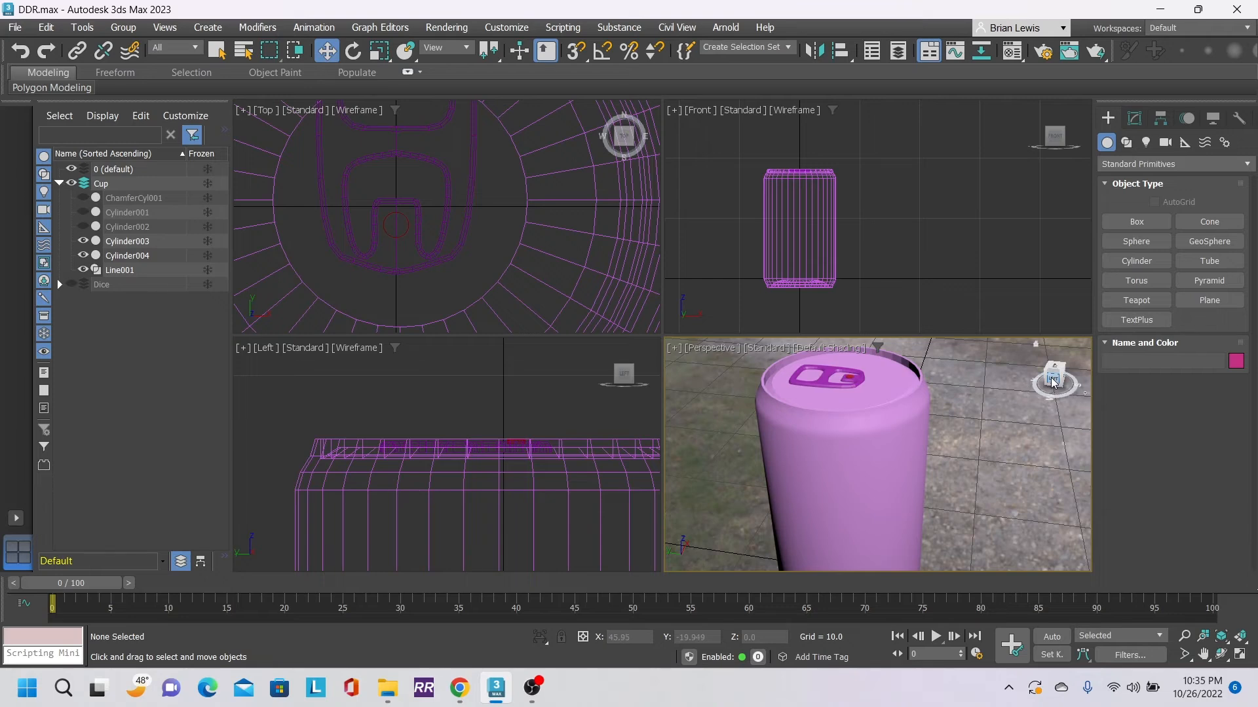
{"action": "mouse_move", "coordinate": [1053, 380]}
{"action": "left_mouse_down"}
{"action": "mouse_move", "coordinate": [1029, 295]}
{"action": "mouse_move", "coordinate": [1019, 334]}
{"action": "mouse_move", "coordinate": [1051, 379]}
{"action": "left_mouse_up"}
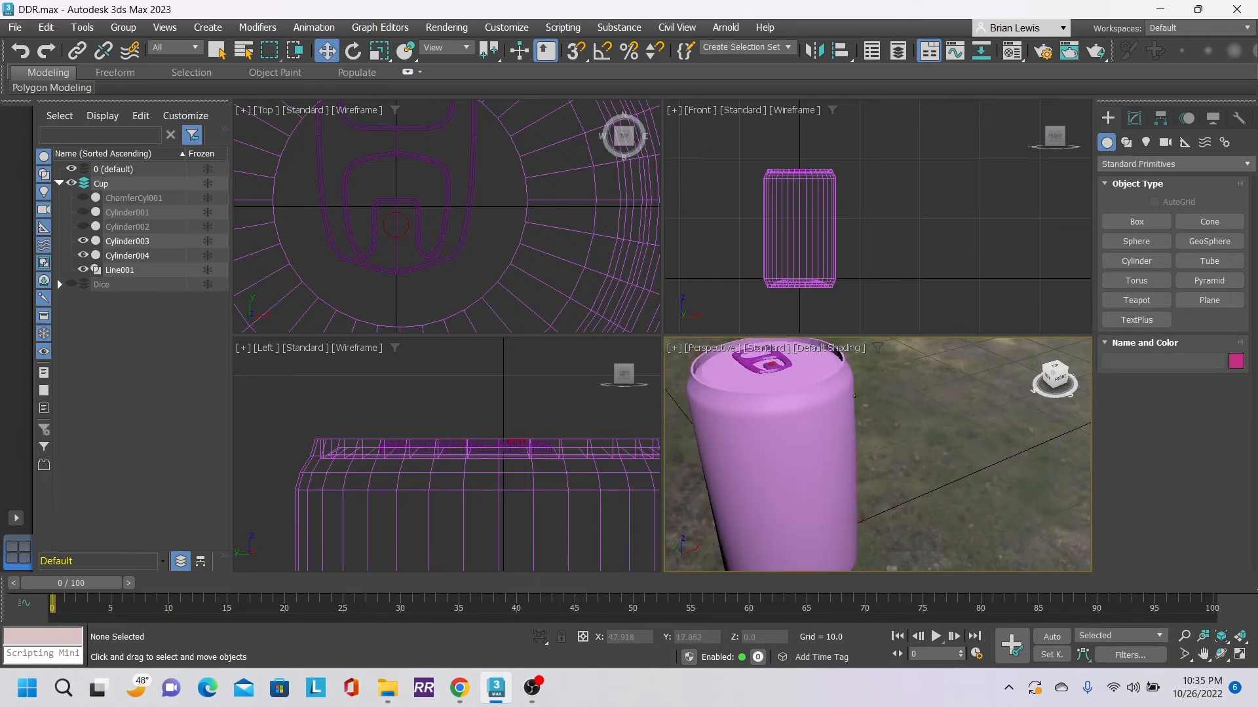
{"action": "middle_click_drag", "start_coordinate": [856, 410], "coordinate": [951, 405]}
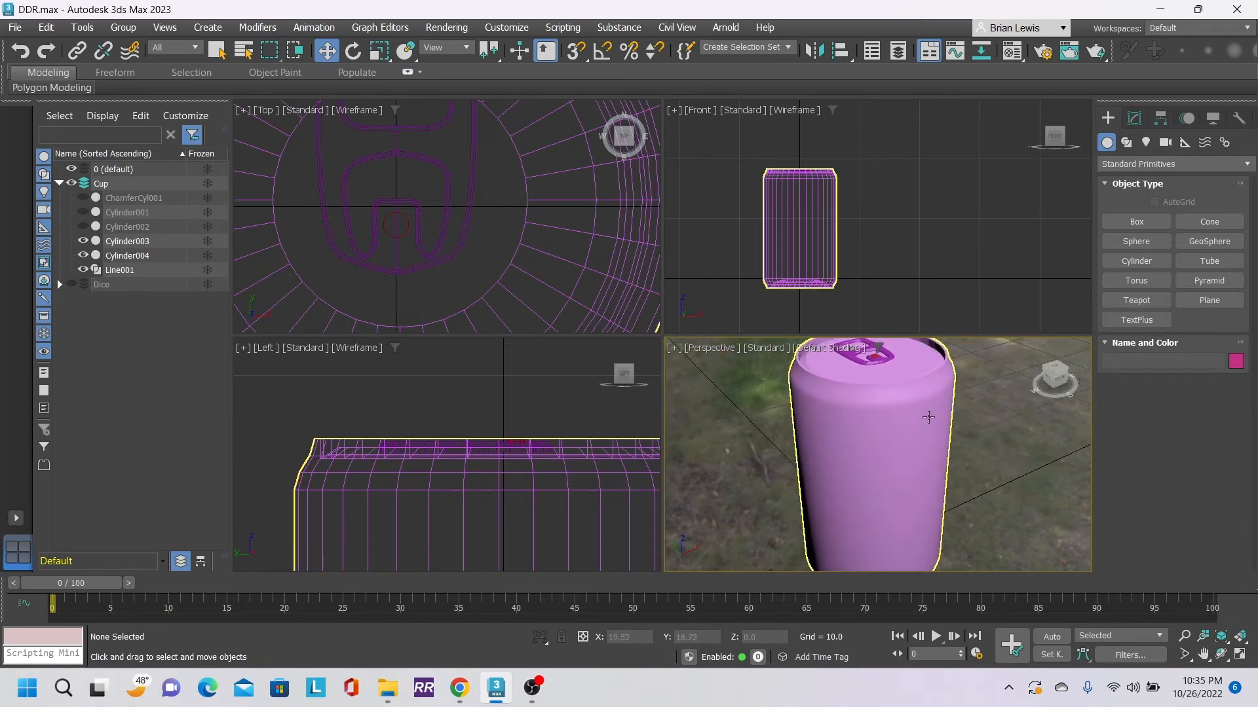
{"action": "left_click", "coordinate": [928, 417]}
{"action": "left_click", "coordinate": [1145, 118]}
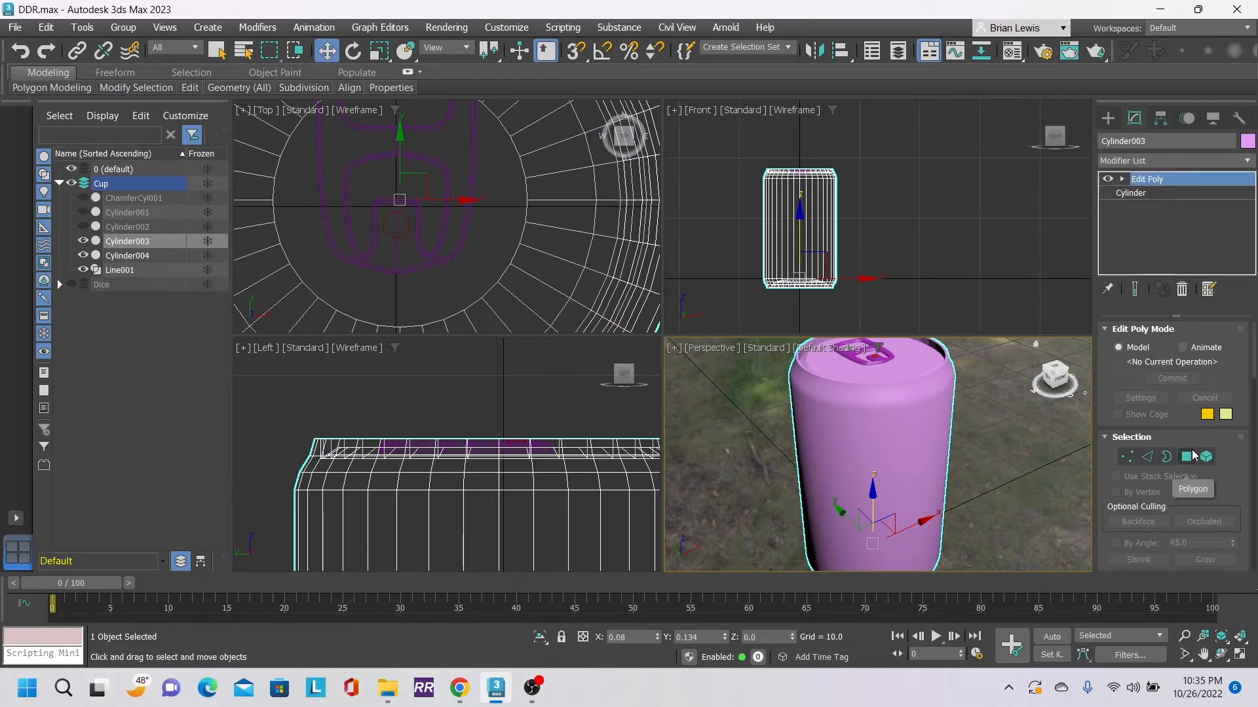
{"action": "left_click", "coordinate": [1187, 457]}
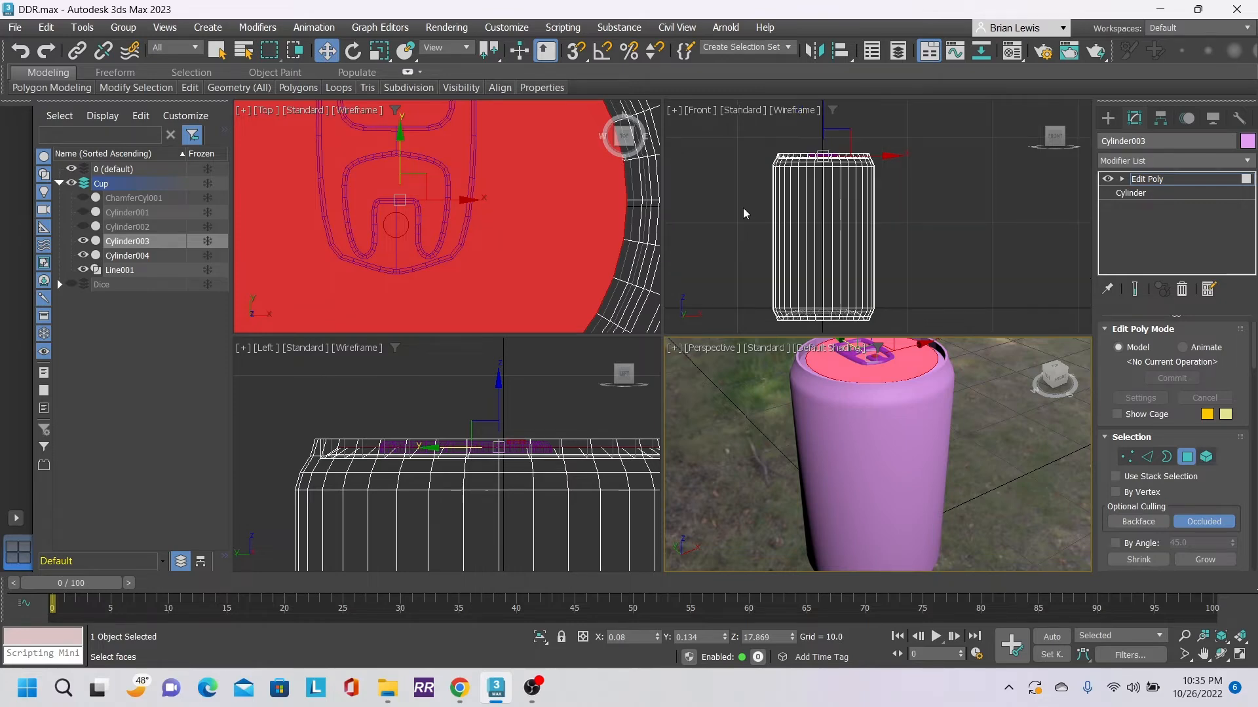
{"action": "scroll", "coordinate": [743, 207], "scroll_direction": "up", "scroll_amount": 3}
{"action": "left_click_drag", "start_coordinate": [931, 218], "coordinate": [760, 178]}
{"action": "scroll", "coordinate": [756, 180], "scroll_direction": "up", "scroll_amount": 3}
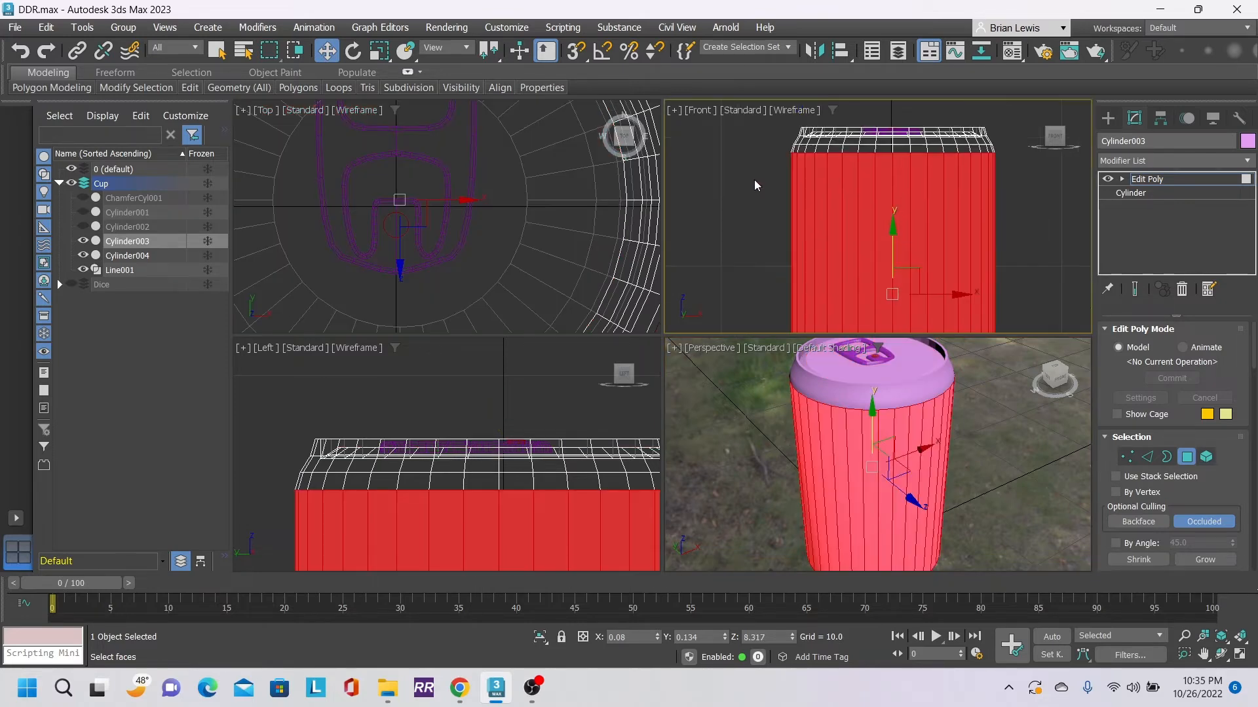
{"action": "left_click_drag", "start_coordinate": [956, 159], "coordinate": [1000, 144]}
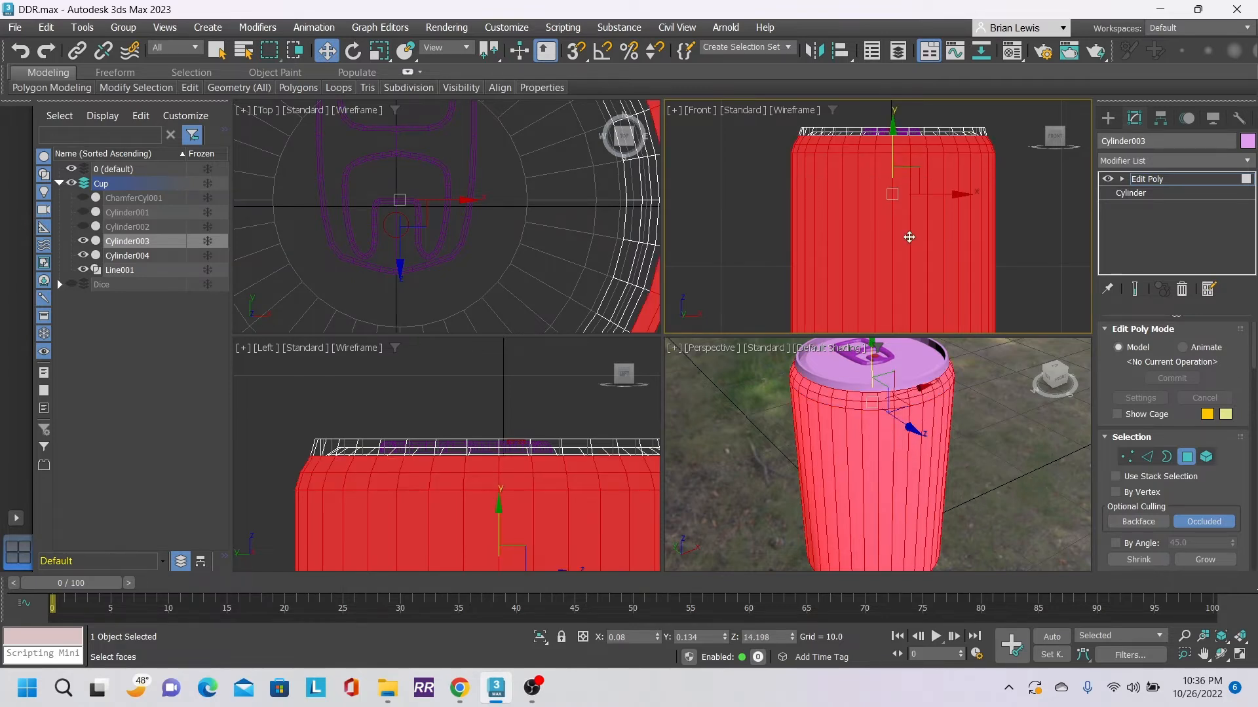
- Add the polygons of the can's curved lower band on one side to the selection, switching to the selection-only tool
{"action": "middle_click_drag", "start_coordinate": [909, 237], "coordinate": [849, 87]}
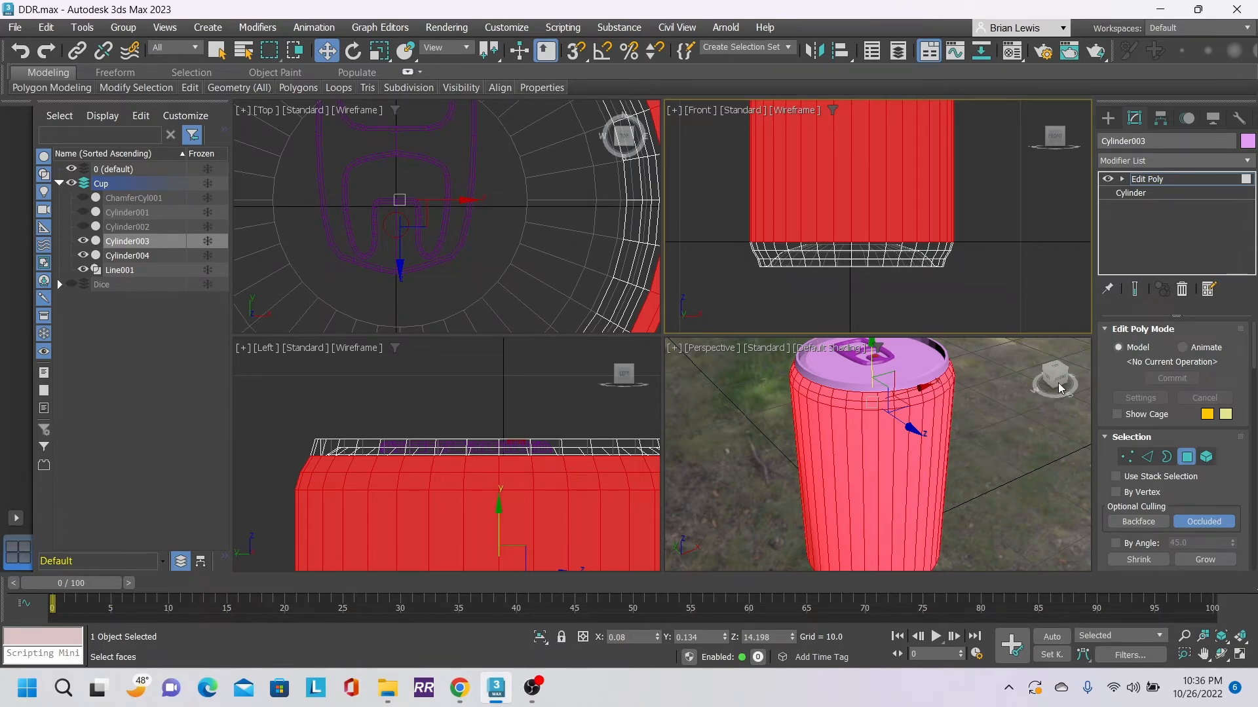
{"action": "left_click_drag", "start_coordinate": [1059, 387], "coordinate": [1034, 342]}
{"action": "middle_click_drag", "start_coordinate": [984, 469], "coordinate": [989, 432]}
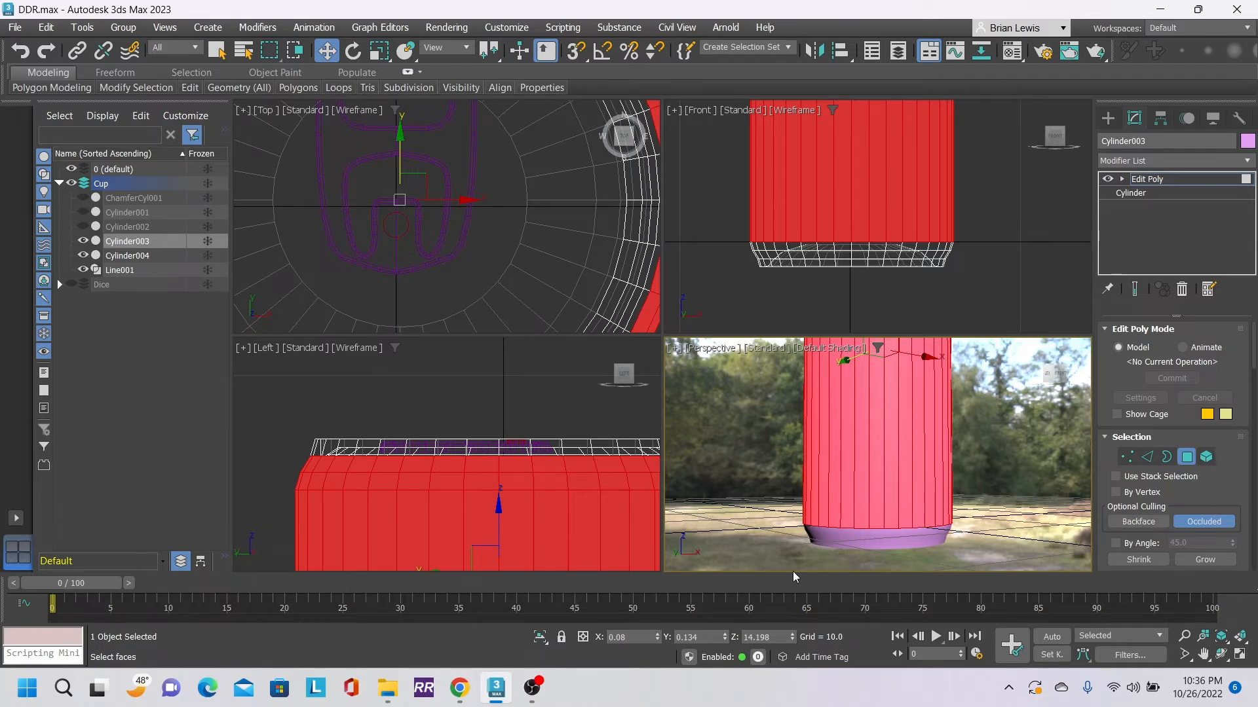
{"action": "middle_click_drag", "start_coordinate": [789, 481], "coordinate": [804, 514]}
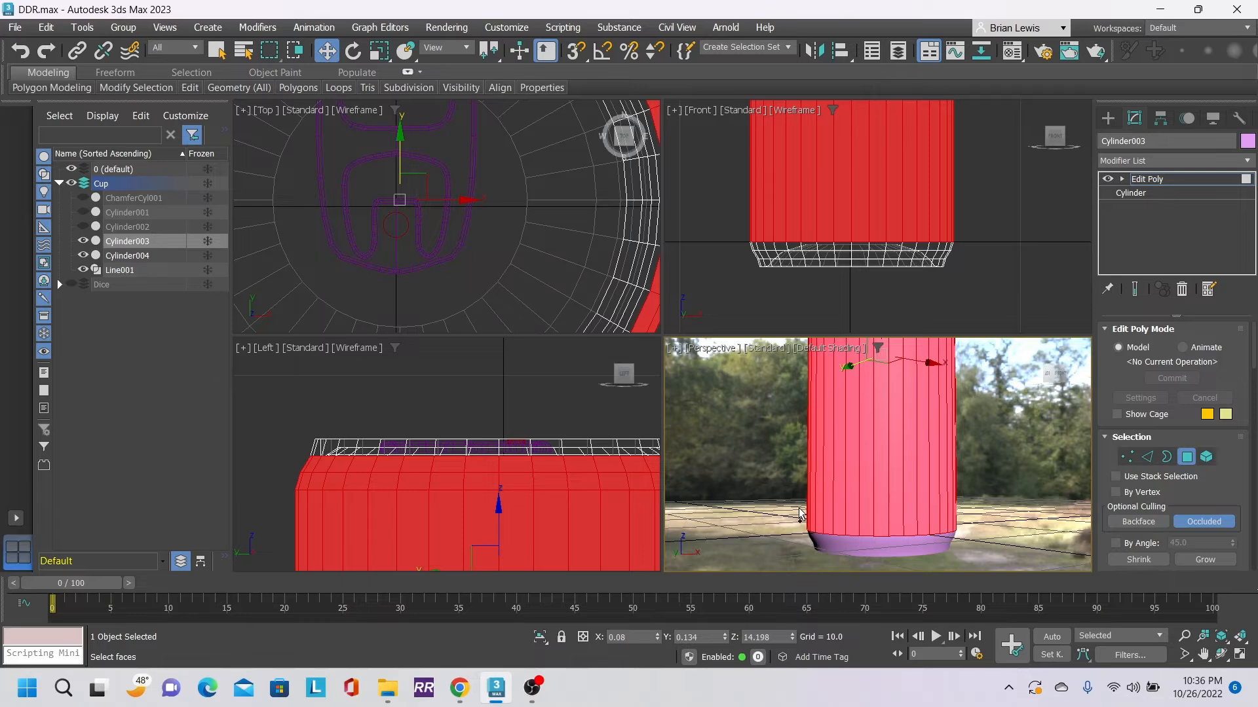
{"action": "left_click_drag", "start_coordinate": [788, 499], "coordinate": [994, 548]}
{"action": "mouse_move", "coordinate": [855, 535]}
{"action": "left_mouse_down"}
{"action": "mouse_move", "coordinate": [893, 546]}
{"action": "mouse_move", "coordinate": [874, 525]}
{"action": "left_mouse_up"}
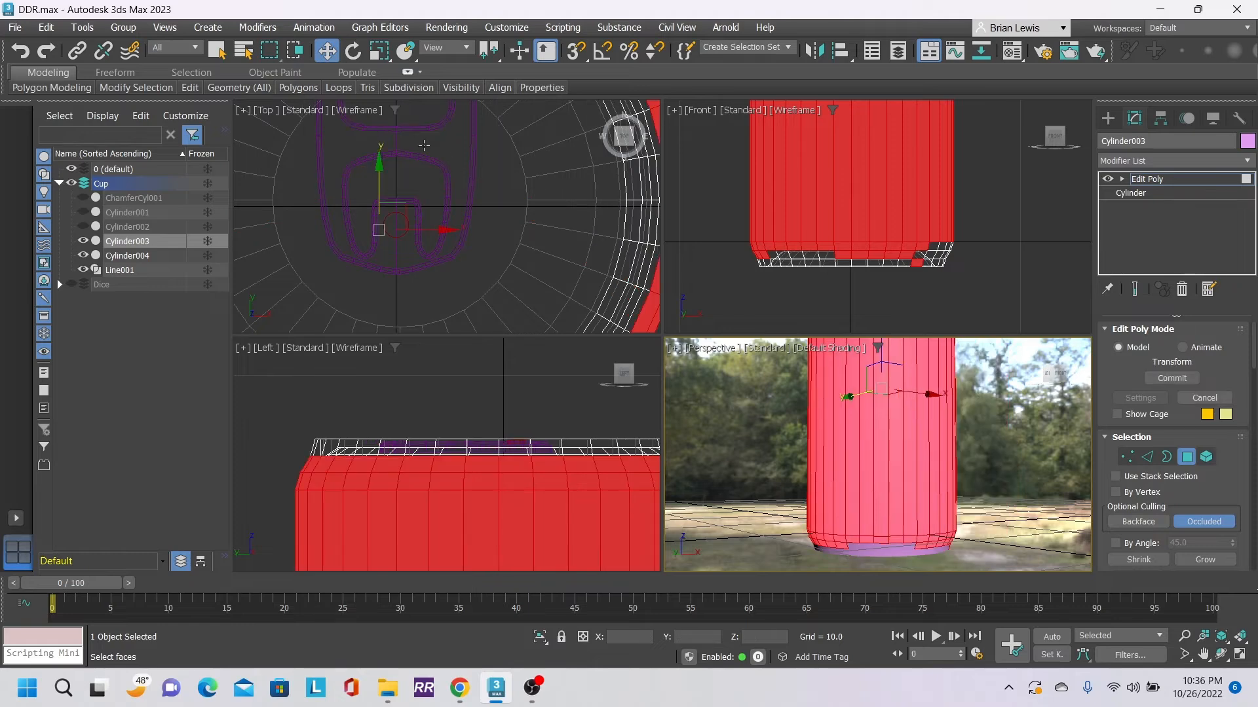
{"action": "left_click", "coordinate": [216, 50]}
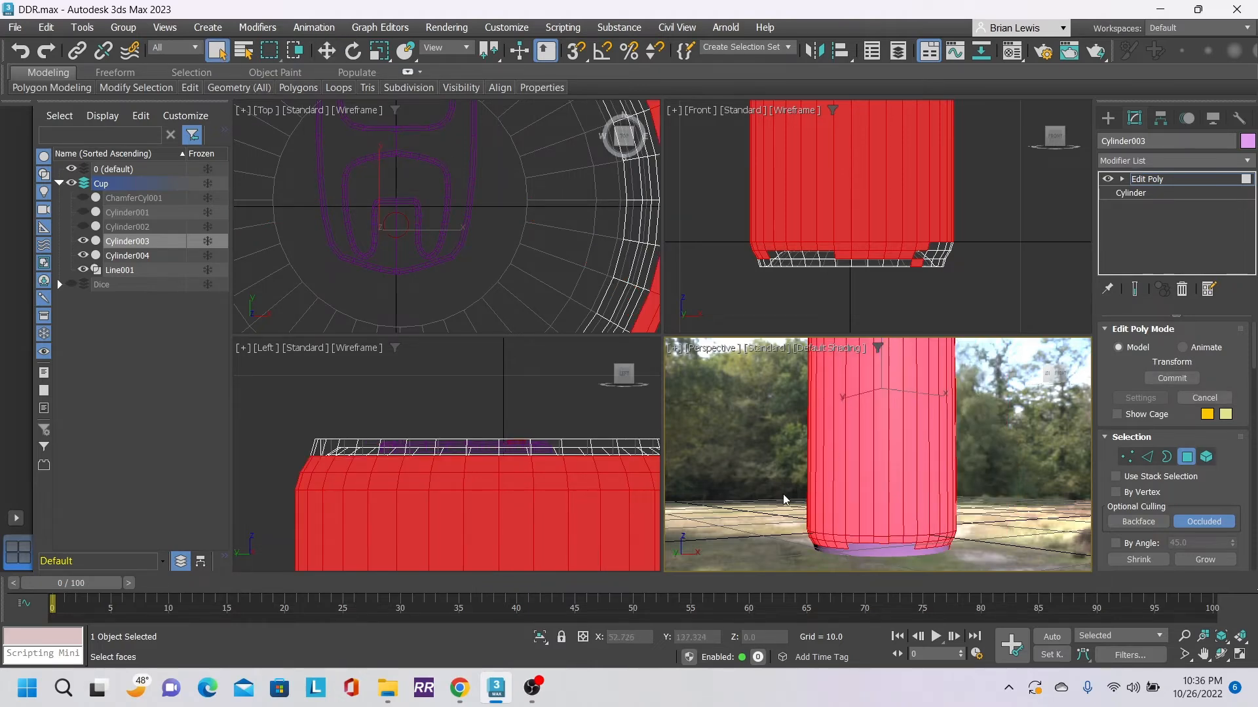
{"action": "left_click", "coordinate": [904, 551]}
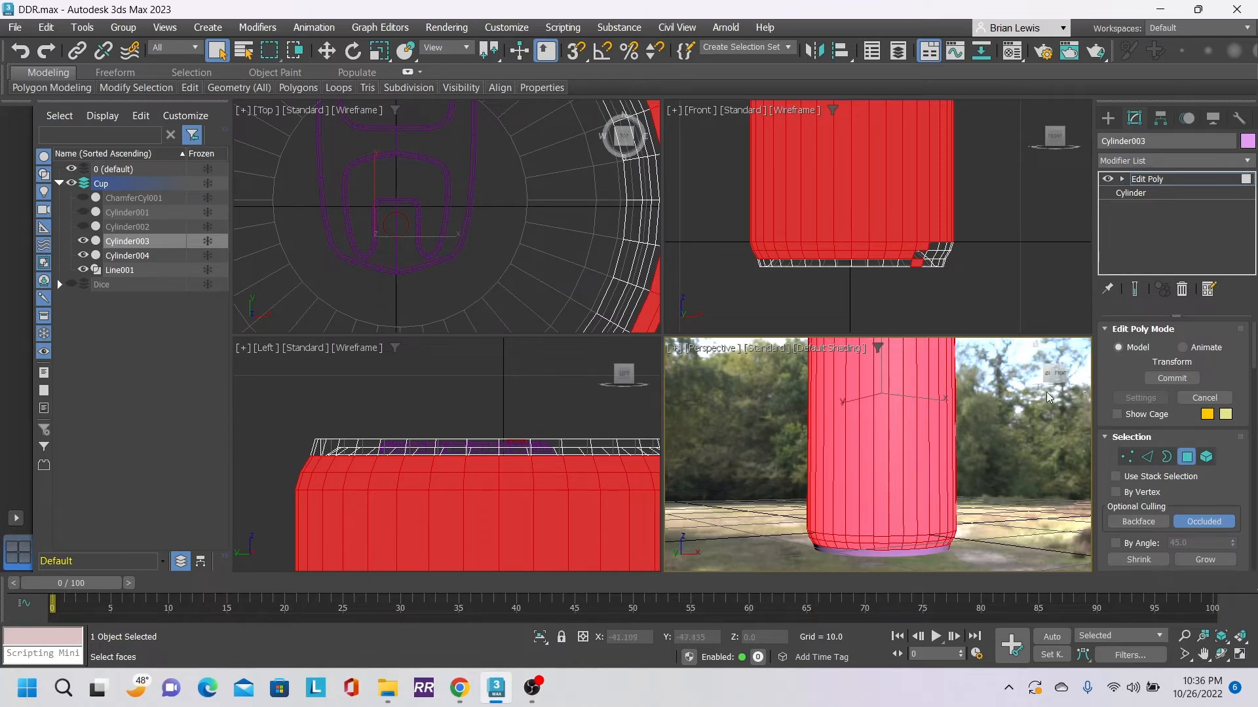
- Extend the selection around the can's curved lower band to the unselected polygons on the next side
{"action": "left_click_drag", "start_coordinate": [1050, 376], "coordinate": [986, 380]}
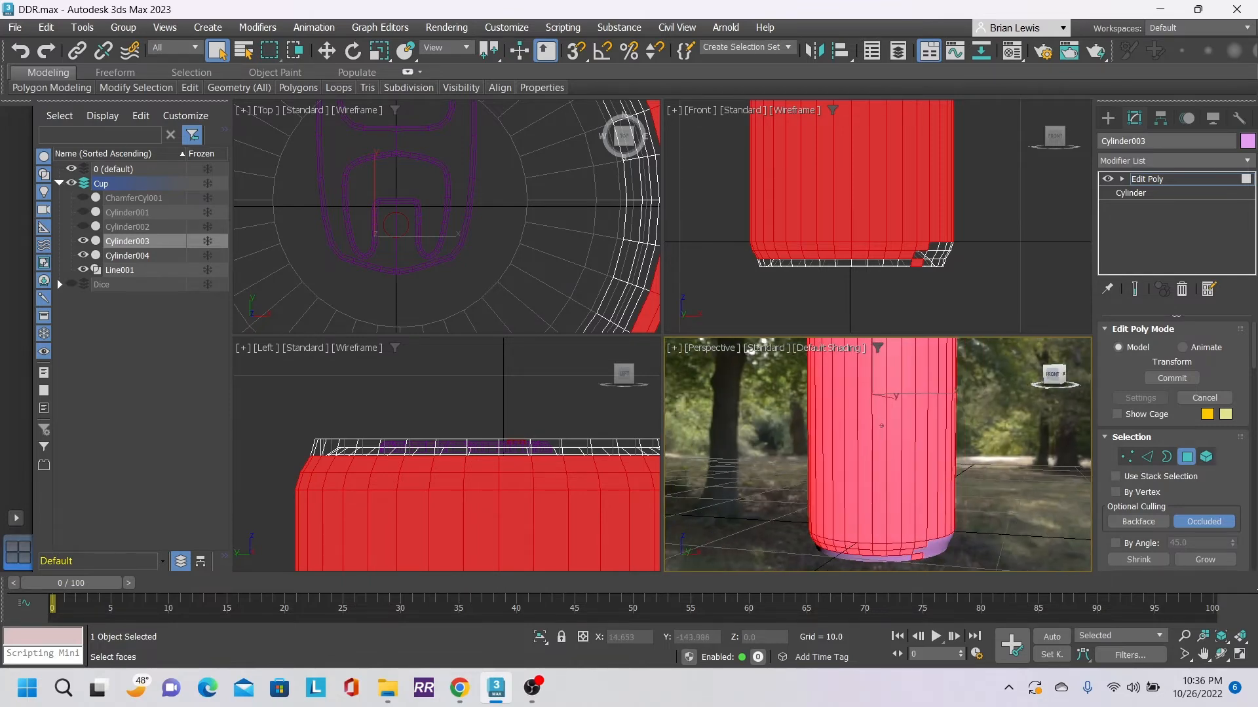
{"action": "middle_click_drag", "start_coordinate": [1031, 528], "coordinate": [991, 508], "text": "alt"}
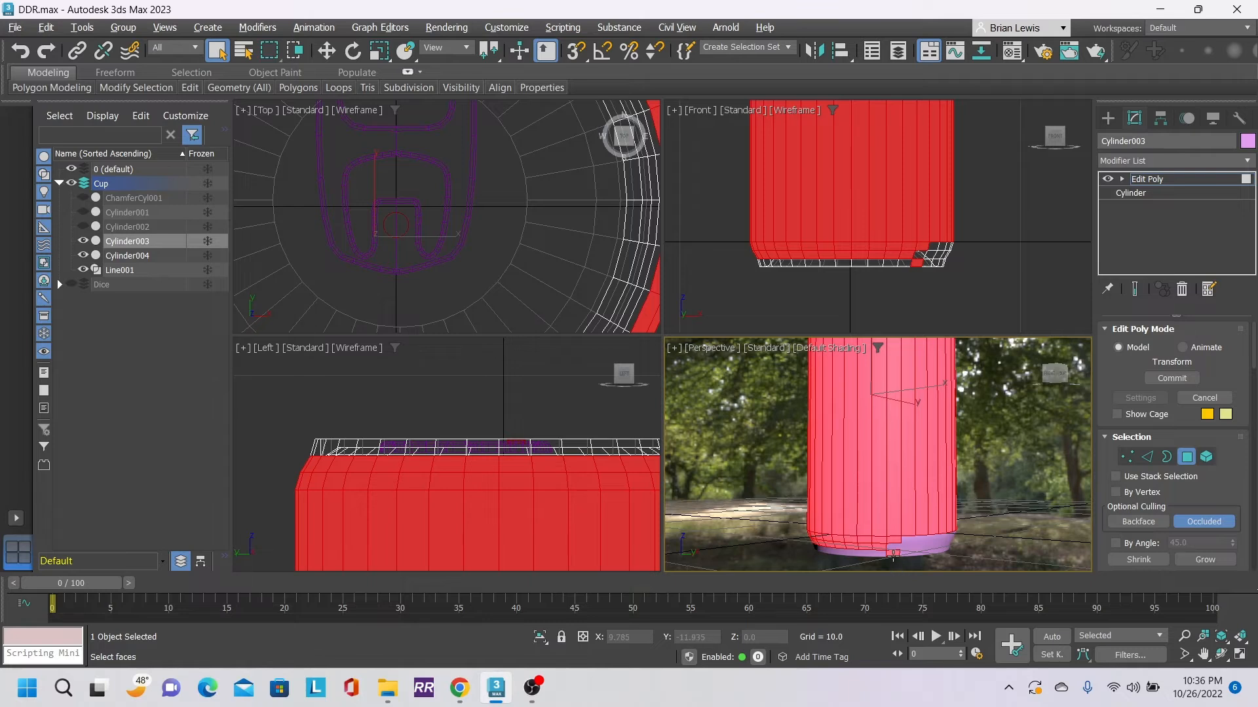
{"action": "left_click_drag", "start_coordinate": [981, 496], "coordinate": [908, 547]}
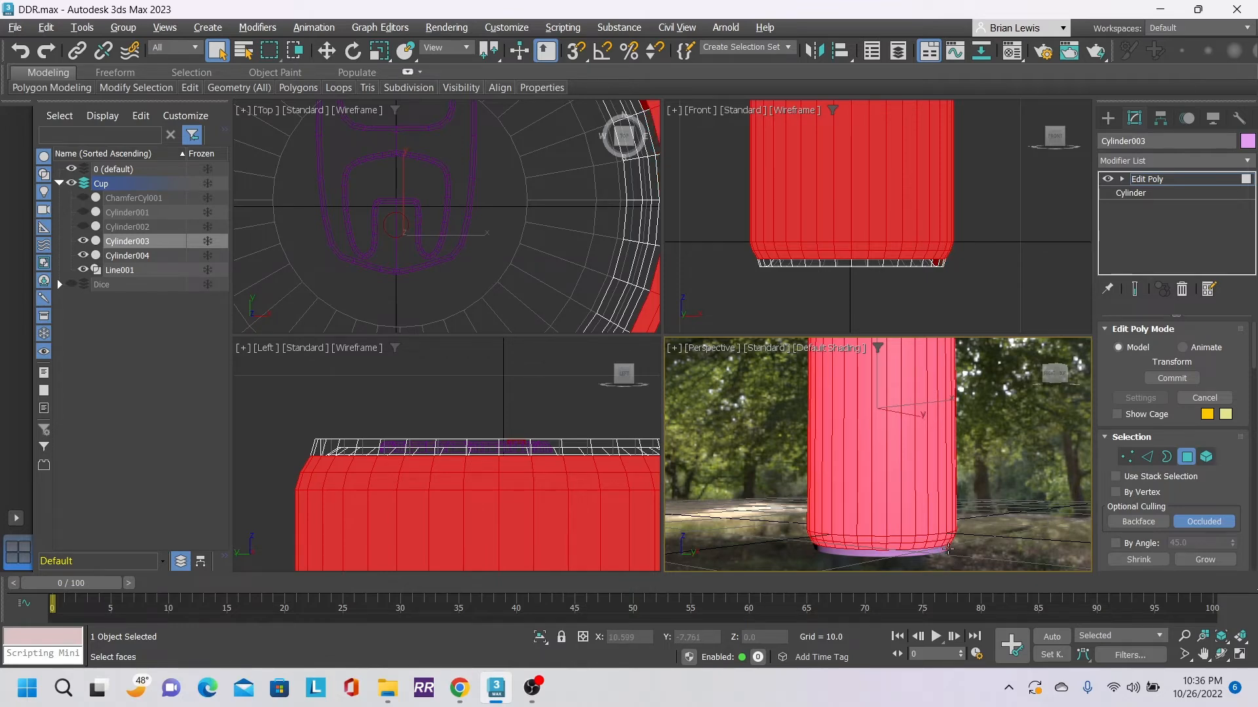
- Deselect the stray polygon beneath the can's curved lower band and add the band's remaining polygons on the far sides
{"action": "left_click_drag", "start_coordinate": [1054, 375], "coordinate": [852, 426]}
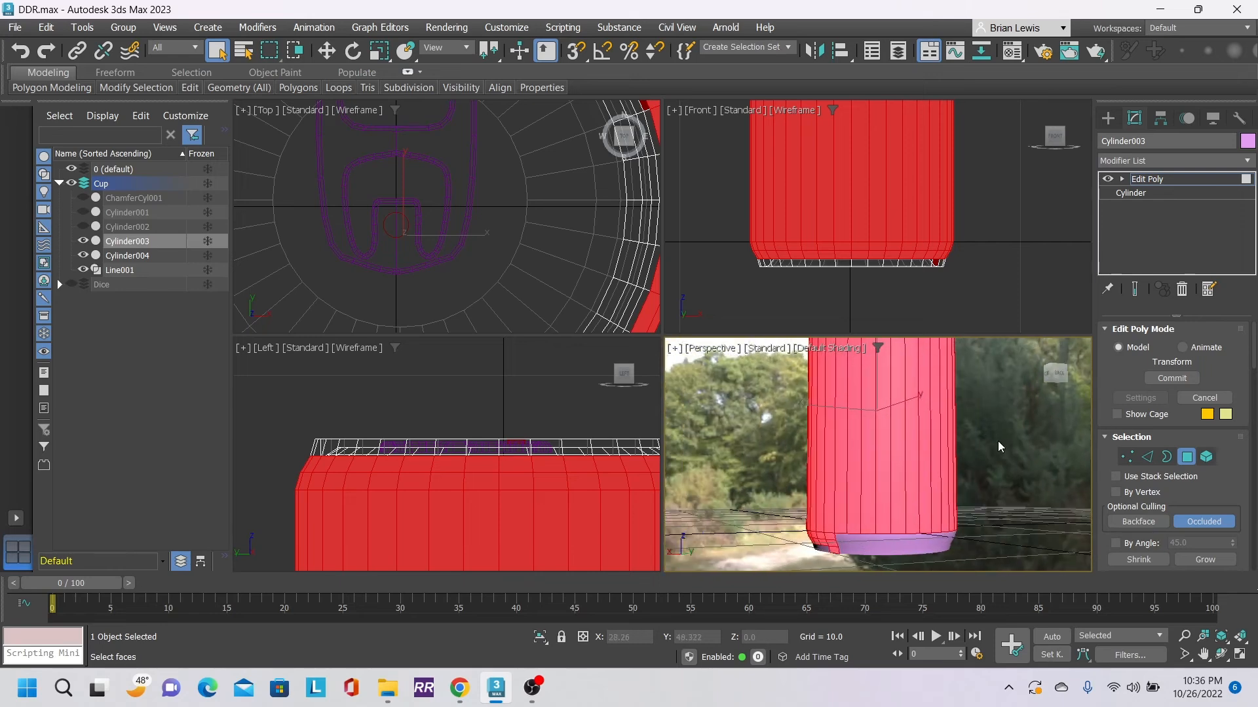
{"action": "left_click", "coordinate": [833, 552], "text": "alt"}
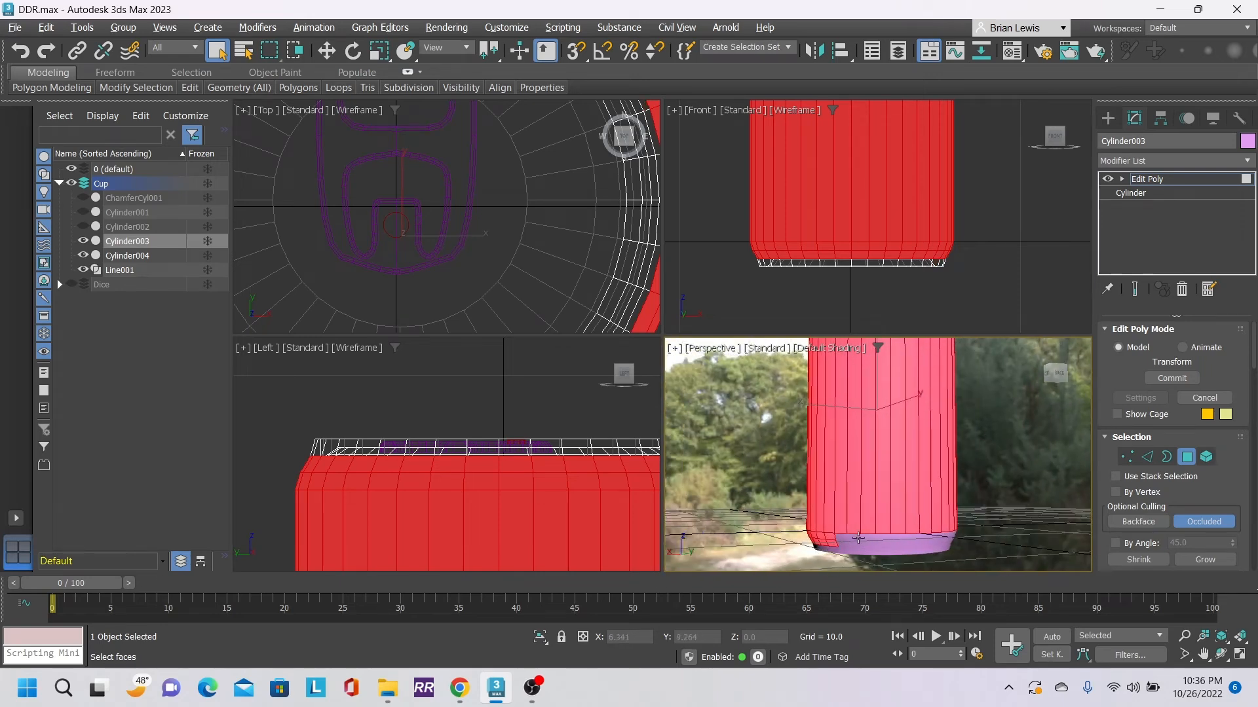
{"action": "left_click", "coordinate": [917, 544], "text": "shift"}
{"action": "left_click_drag", "start_coordinate": [908, 505], "coordinate": [973, 543]}
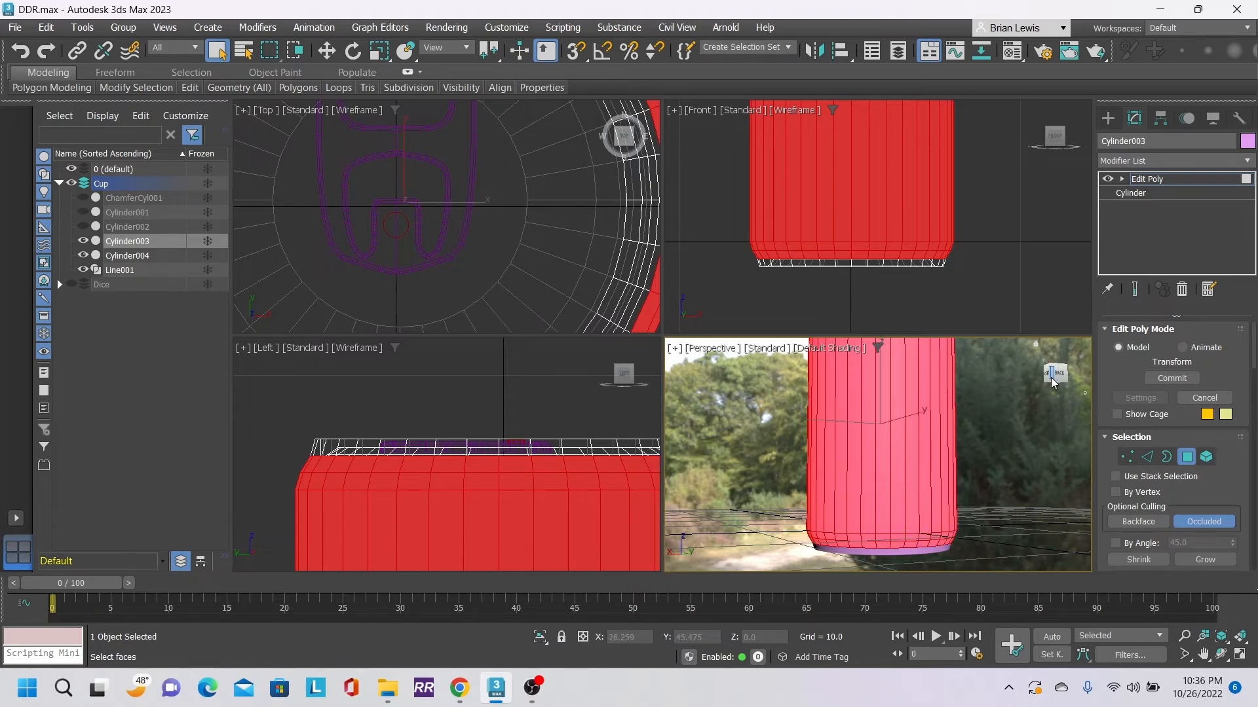
{"action": "left_click_drag", "start_coordinate": [1053, 374], "coordinate": [921, 386]}
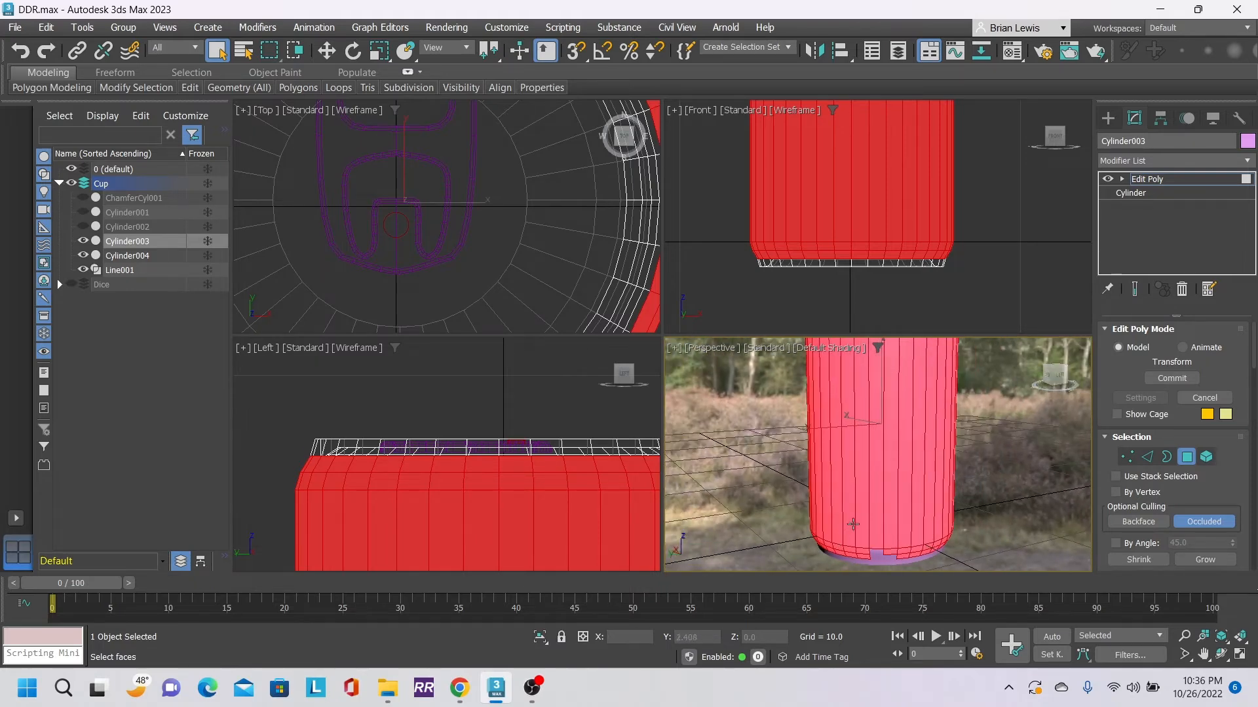
{"action": "left_click", "coordinate": [896, 558], "text": "ctrl"}
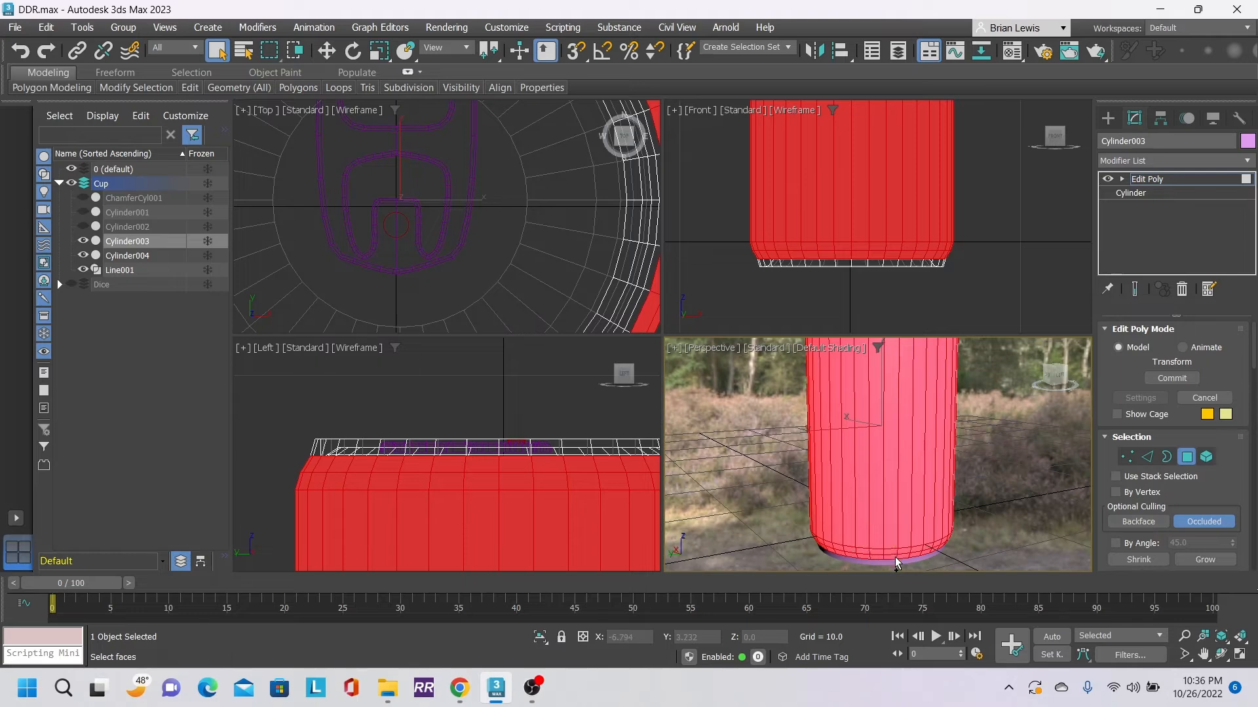
{"action": "scroll", "coordinate": [1035, 435], "scroll_direction": "down", "scroll_amount": 3}
{"action": "middle_click_drag", "start_coordinate": [1035, 434], "coordinate": [1022, 447]}
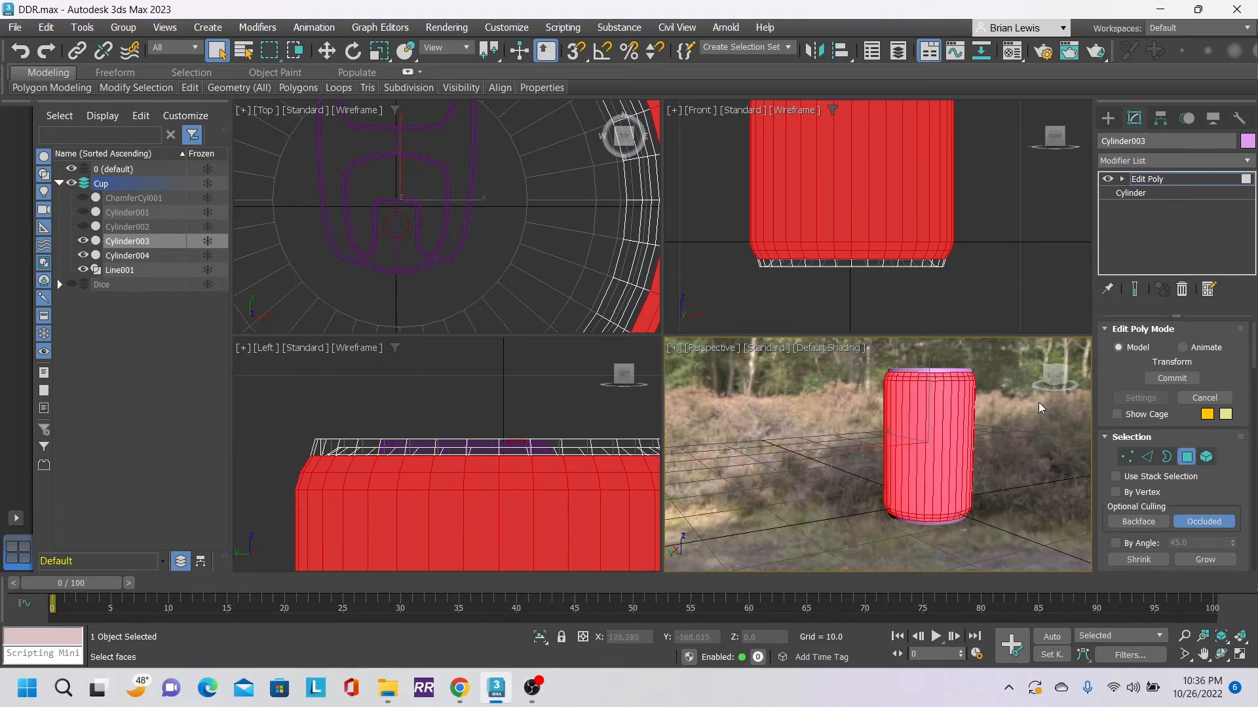
{"action": "left_click_drag", "start_coordinate": [1054, 378], "coordinate": [1029, 391]}
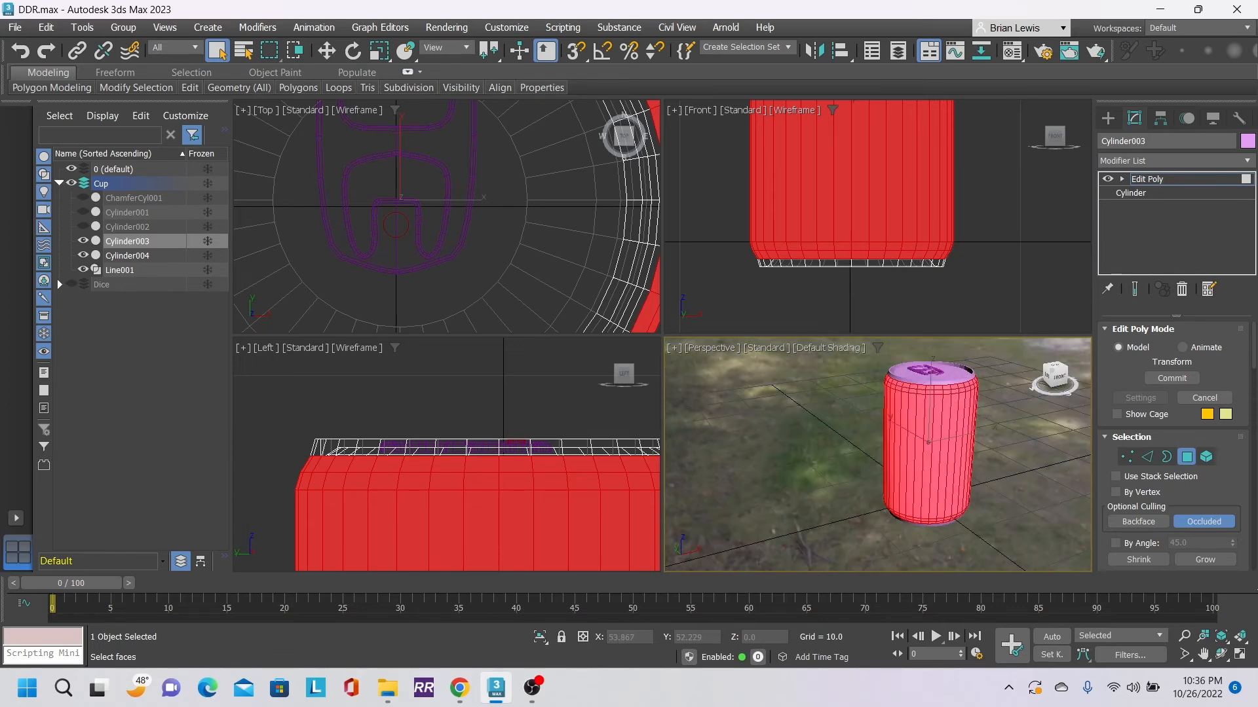
{"action": "scroll", "coordinate": [1222, 494], "scroll_direction": "down", "scroll_amount": 5}
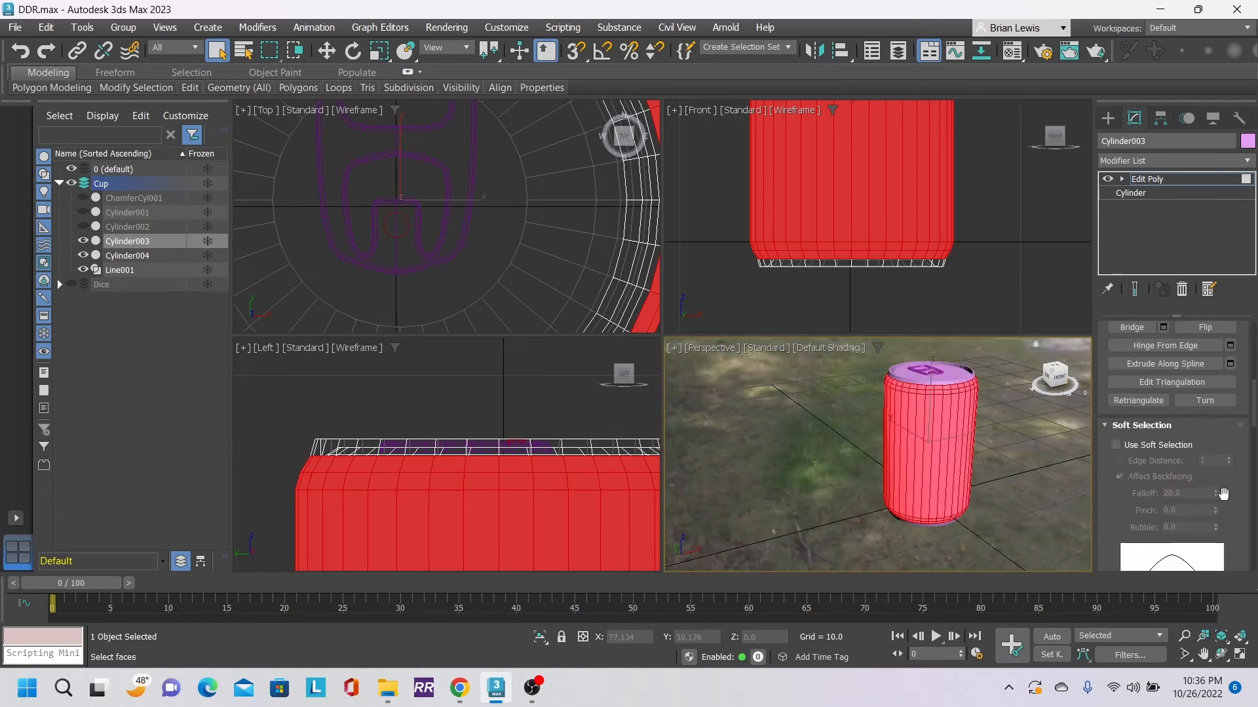
{"action": "scroll", "coordinate": [1222, 493], "scroll_direction": "down", "scroll_amount": 10}
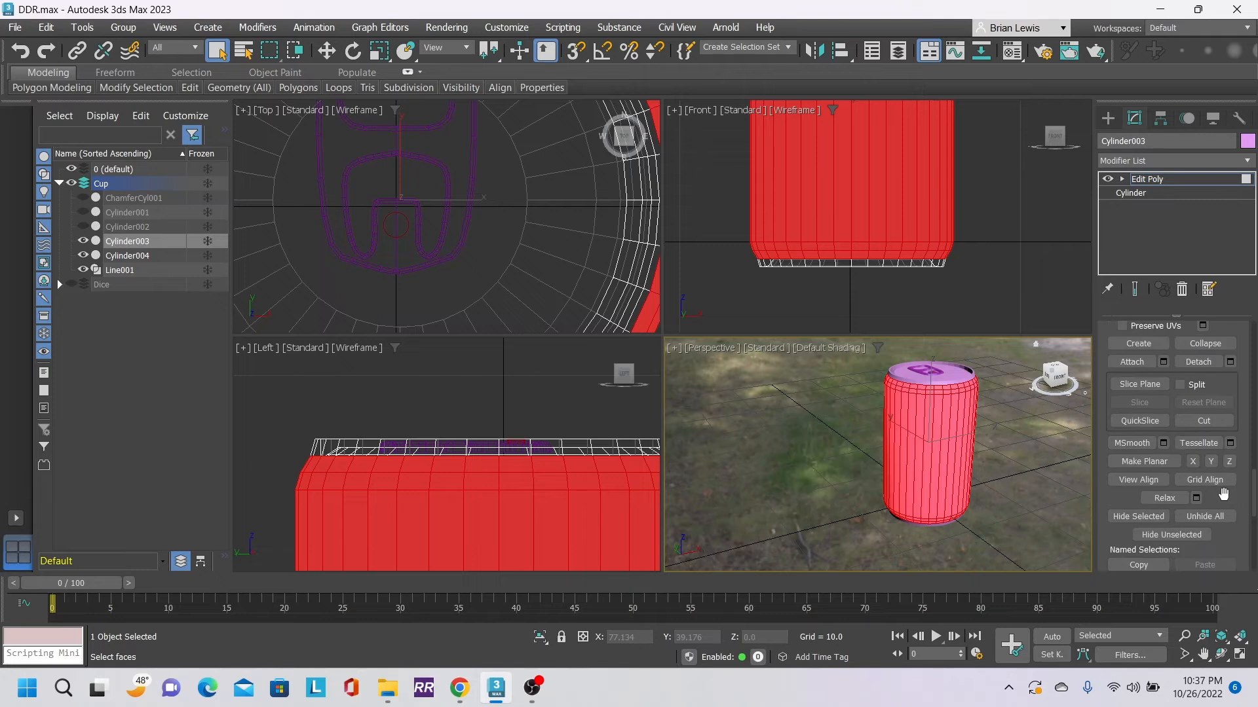
{"action": "scroll", "coordinate": [1223, 494], "scroll_direction": "down", "scroll_amount": 3}
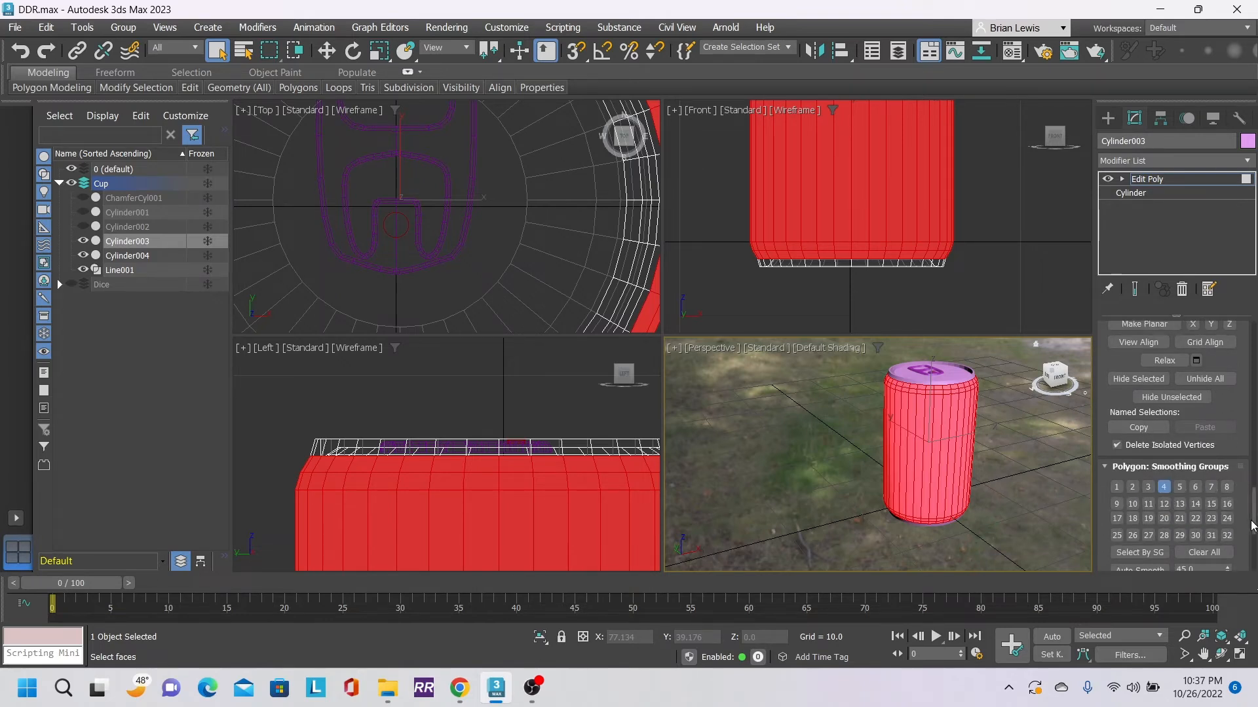
{"action": "left_click_drag", "start_coordinate": [1253, 522], "coordinate": [1235, 278]}
- Apply a UVW Map modifier to the selected can wall polygons, using cylindrical mapping fitted to the selection
{"action": "left_click", "coordinate": [1249, 162]}
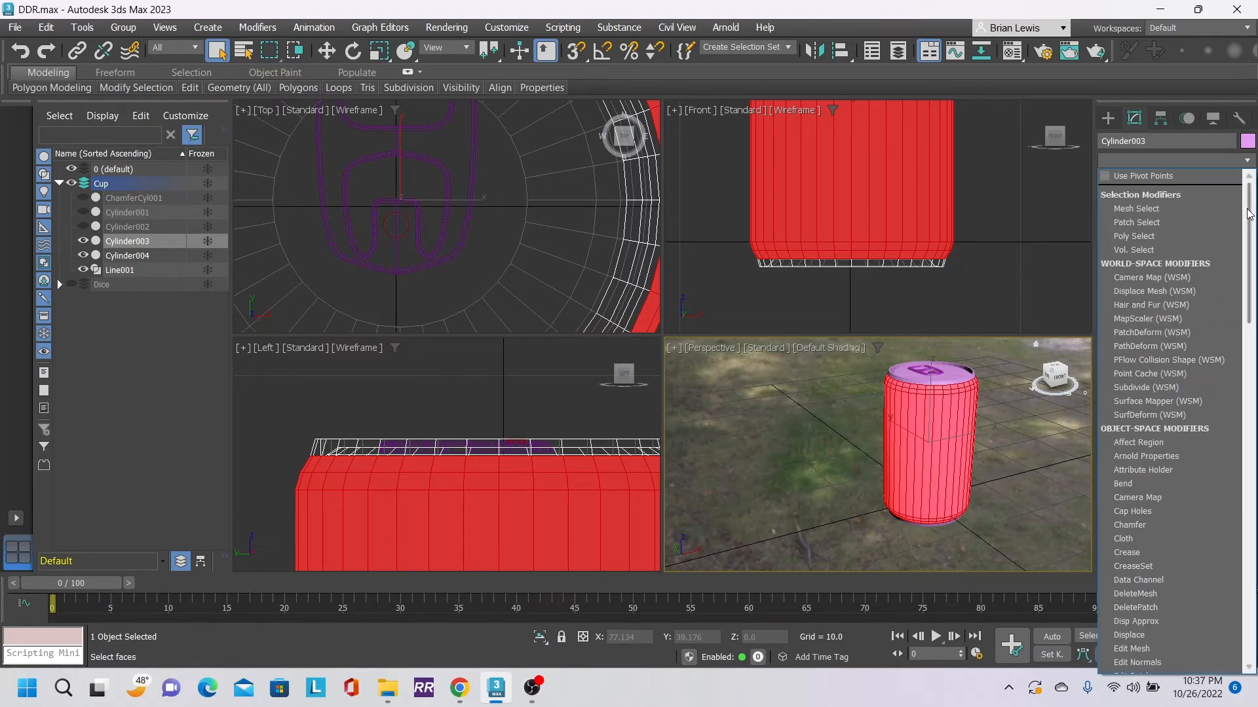
{"action": "left_click_drag", "start_coordinate": [1248, 252], "coordinate": [1247, 590]}
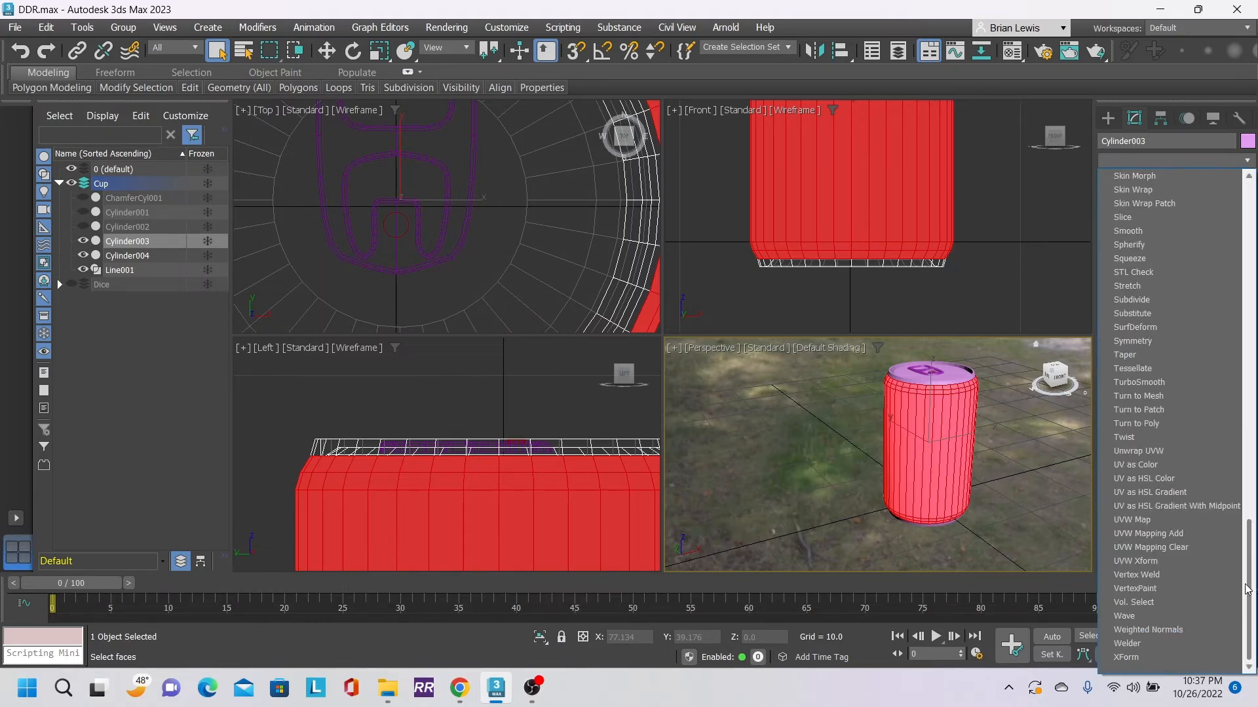
{"action": "left_click", "coordinate": [1176, 524]}
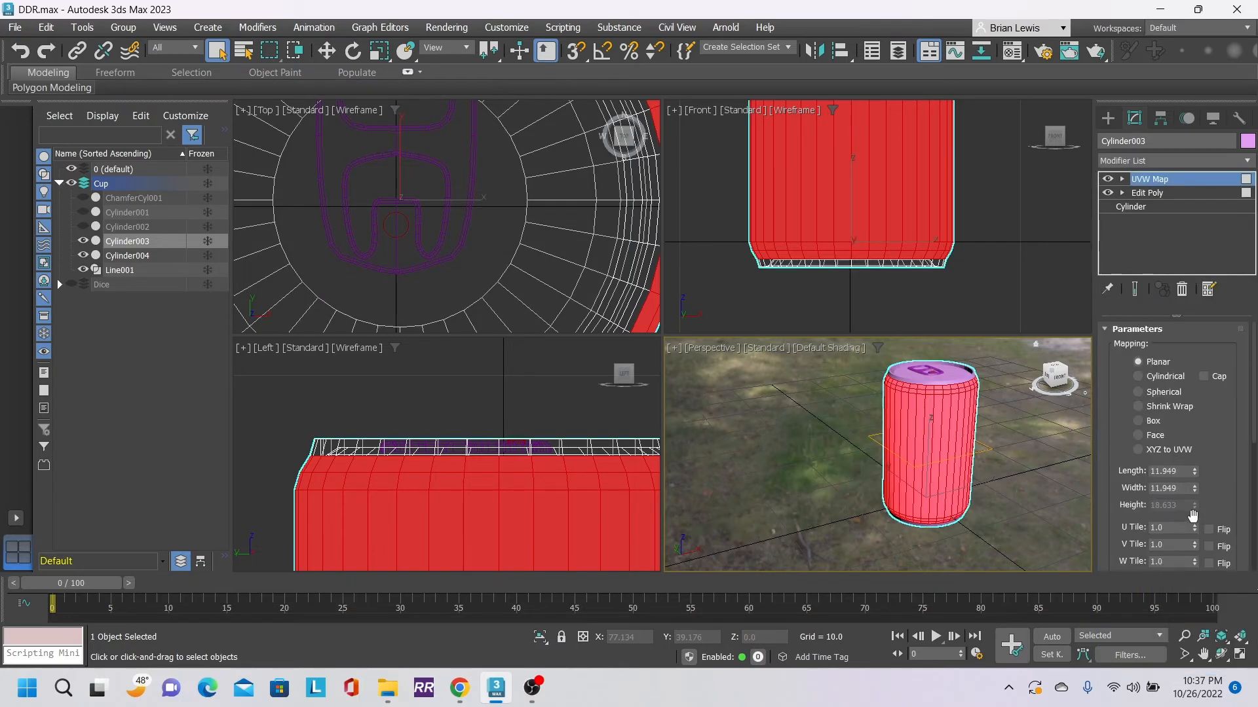
{"action": "left_click", "coordinate": [1137, 376]}
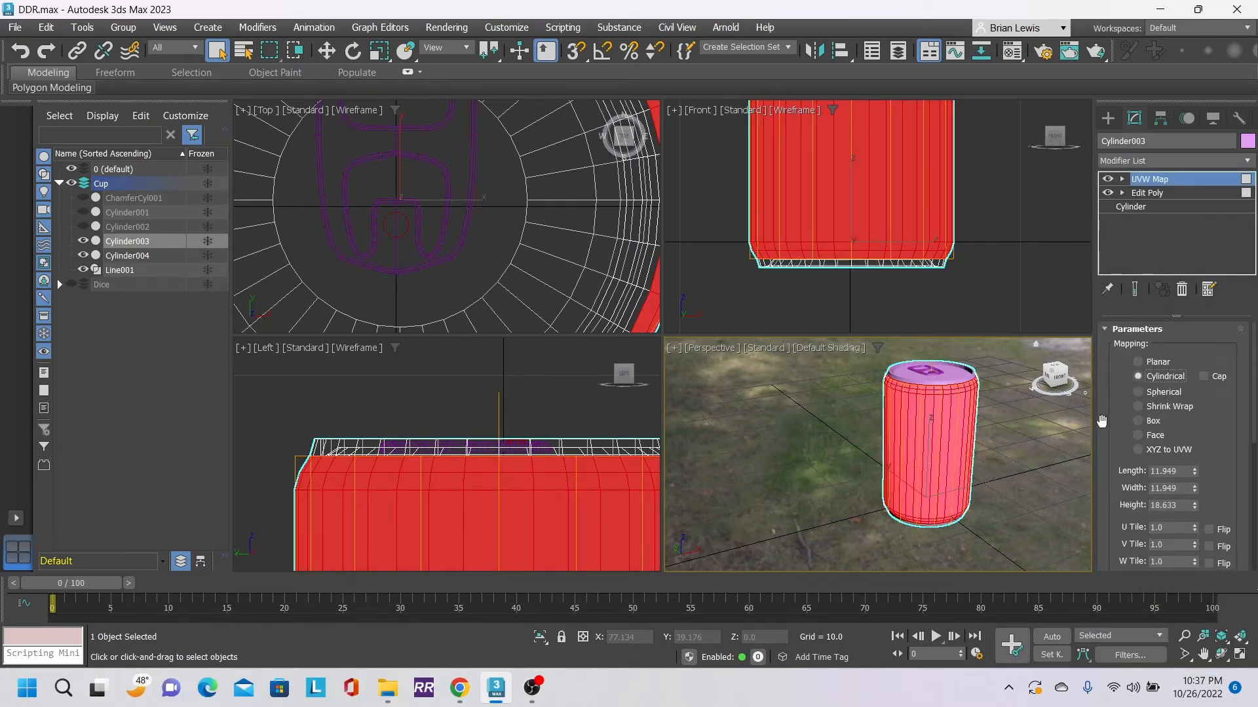
{"action": "scroll", "coordinate": [1139, 490], "scroll_direction": "down", "scroll_amount": 3}
{"action": "scroll", "coordinate": [1139, 490], "scroll_direction": "down", "scroll_amount": 2}
{"action": "left_click", "coordinate": [1143, 502]}
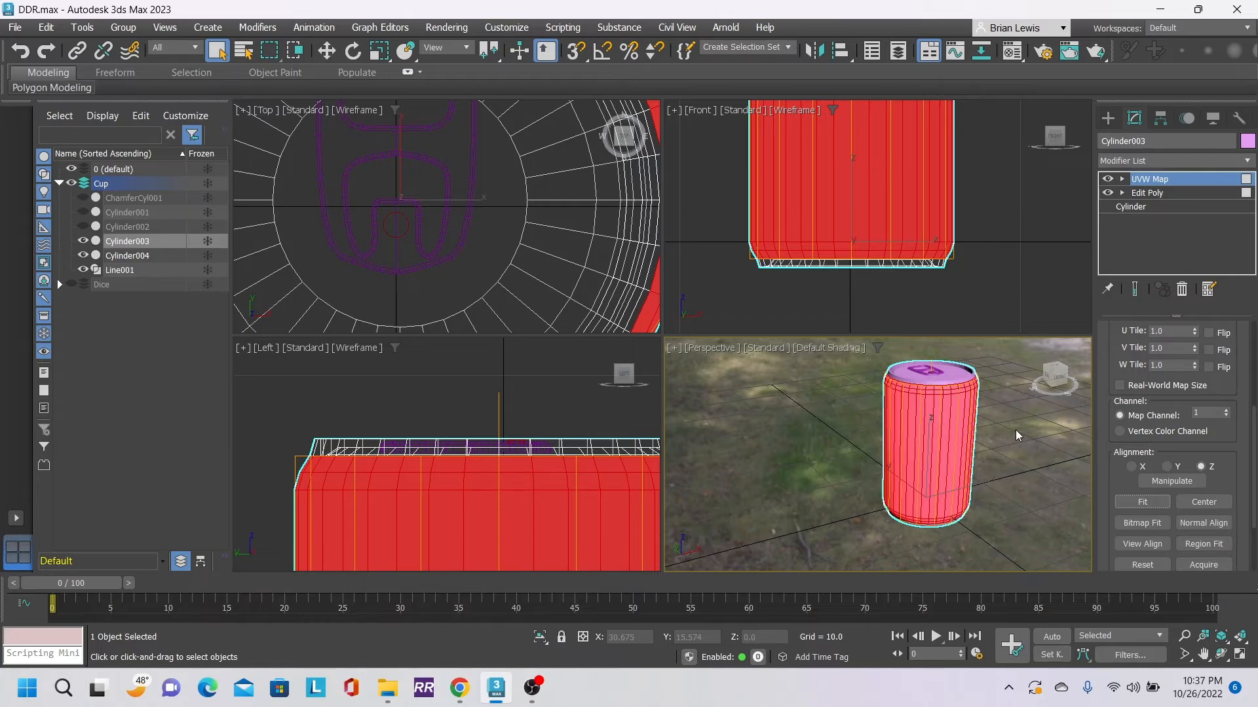
- Add an Edit Poly modifier above the UVW Map and invert the polygon selection to the can's lid and base
{"action": "left_click", "coordinate": [1248, 159]}
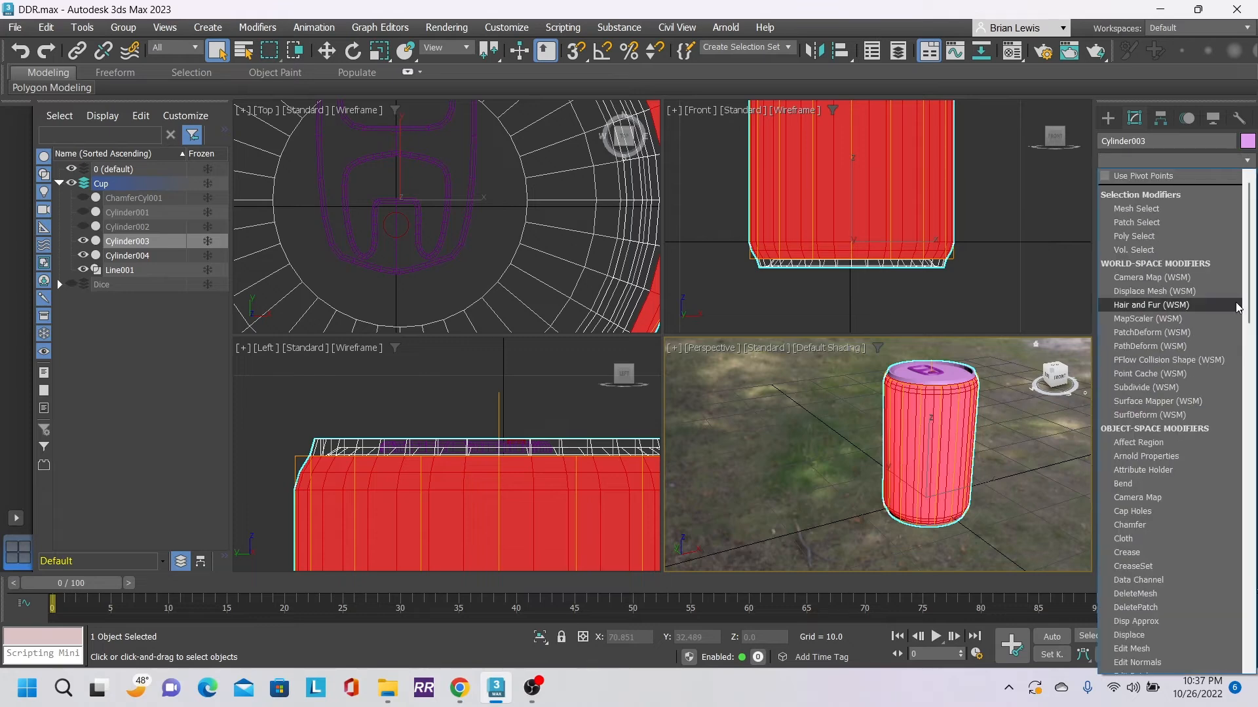
{"action": "scroll", "coordinate": [1200, 592], "scroll_direction": "down", "scroll_amount": 5}
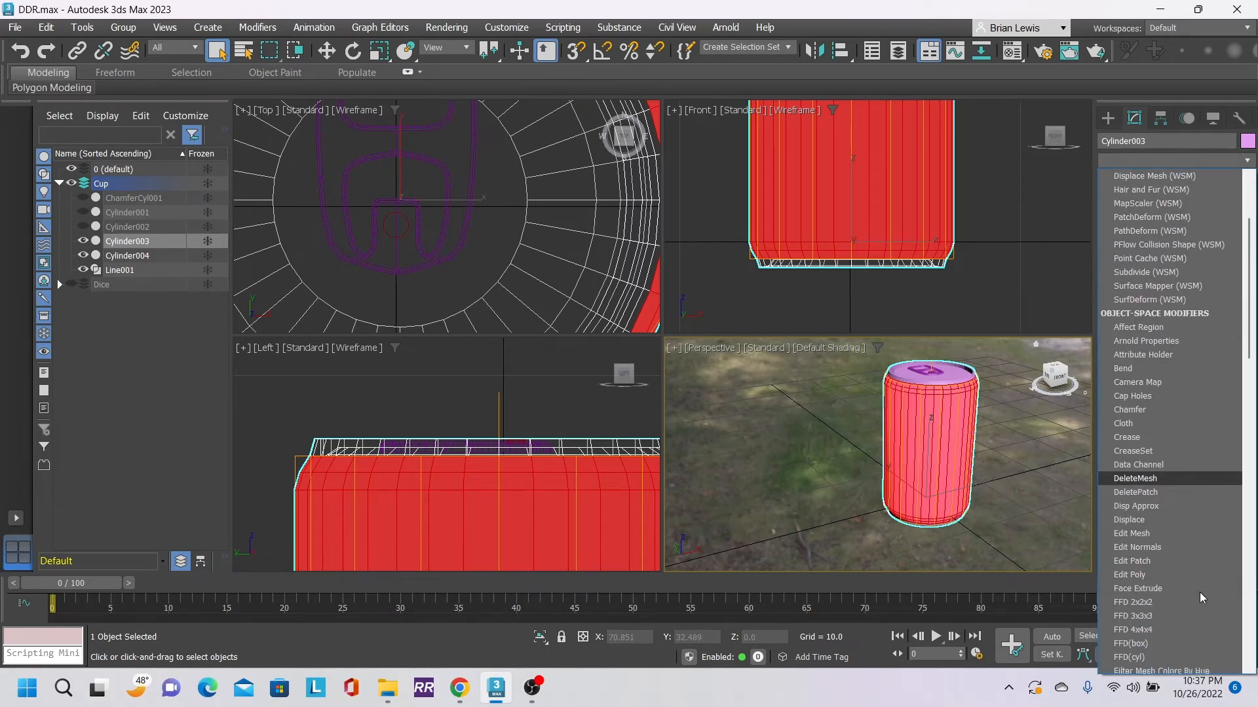
{"action": "left_click", "coordinate": [1185, 572]}
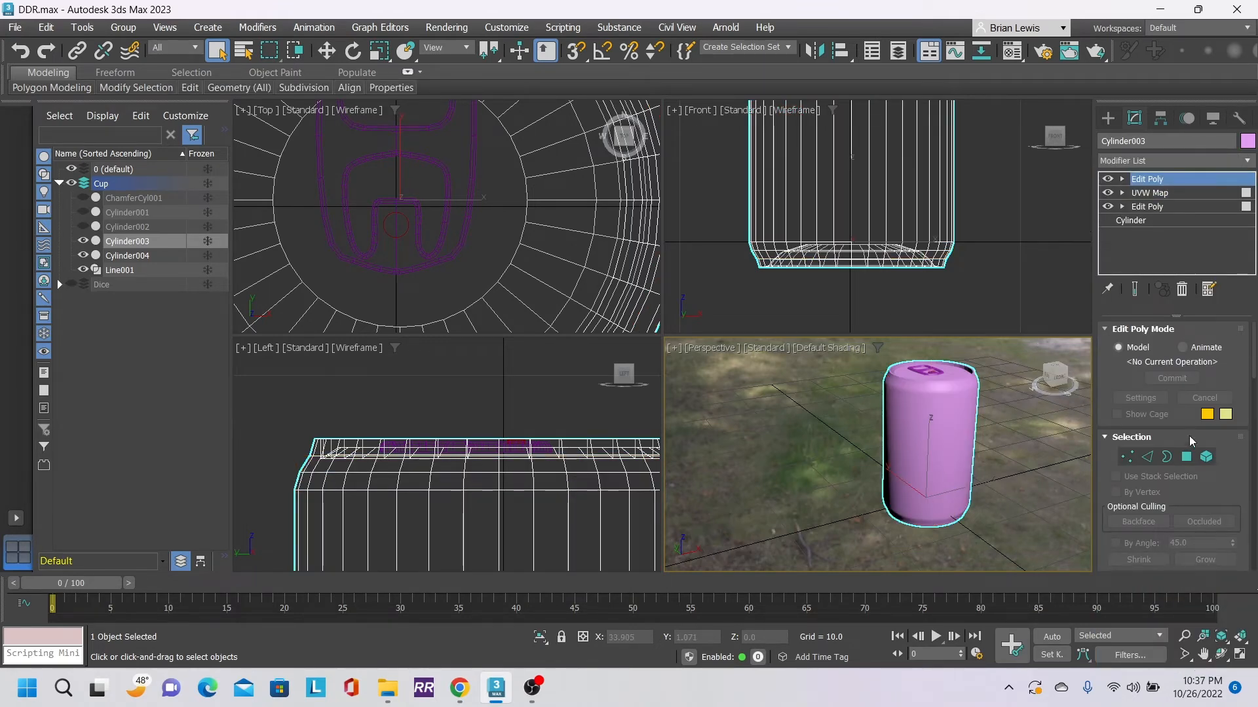
{"action": "left_click", "coordinate": [1184, 458]}
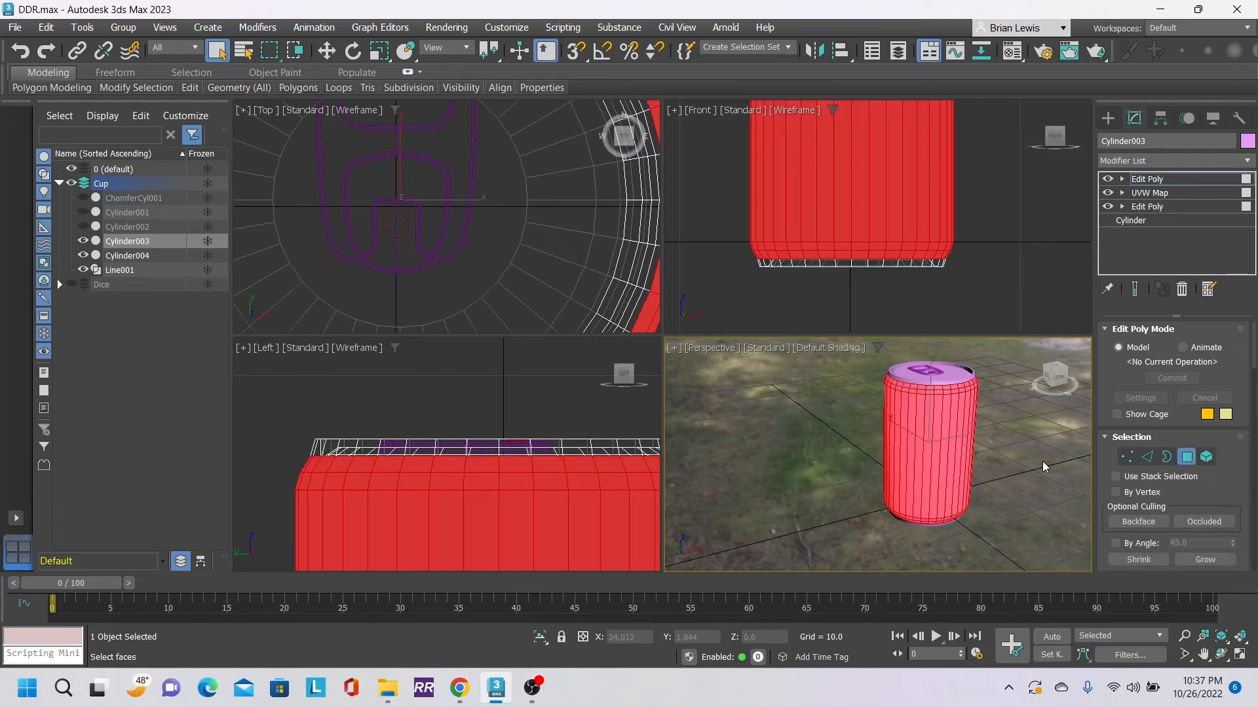
{"action": "key", "text": "ctrl+i"}
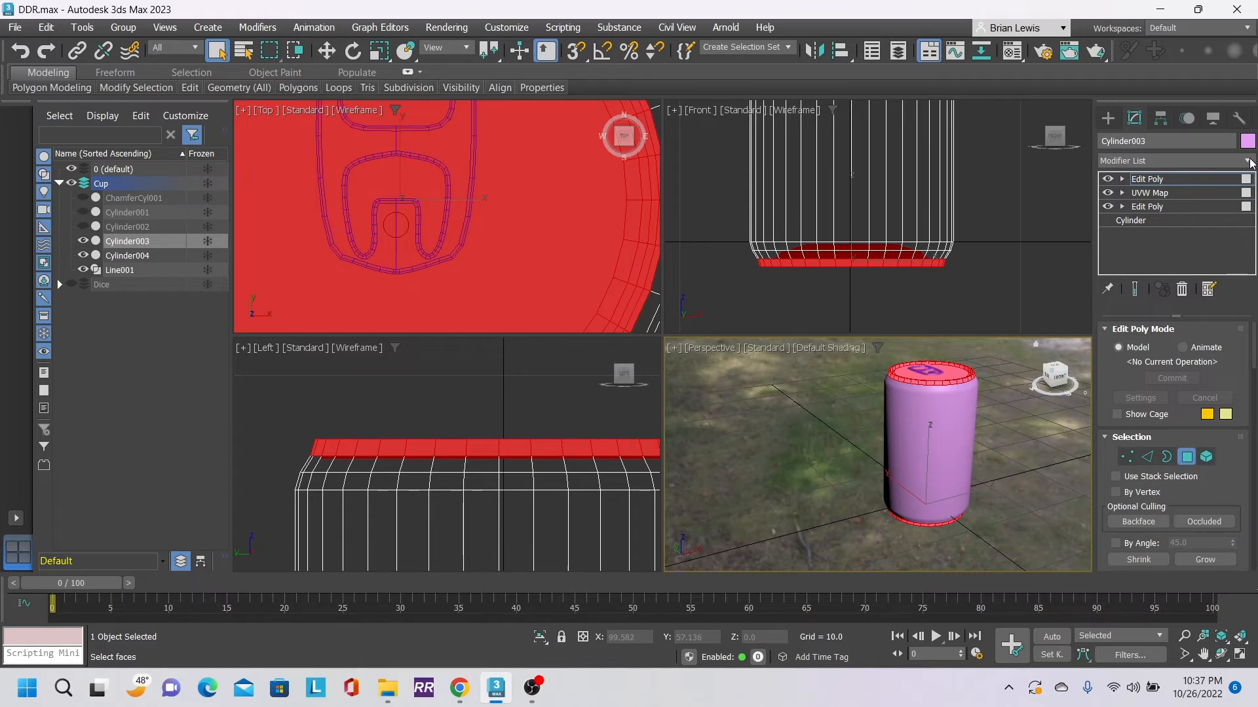
- Apply an Unwrap UVW modifier to the selected lid and base polygons and open its UV editor
{"action": "left_click", "coordinate": [1247, 162]}
{"action": "left_click_drag", "start_coordinate": [1249, 207], "coordinate": [1250, 569]}
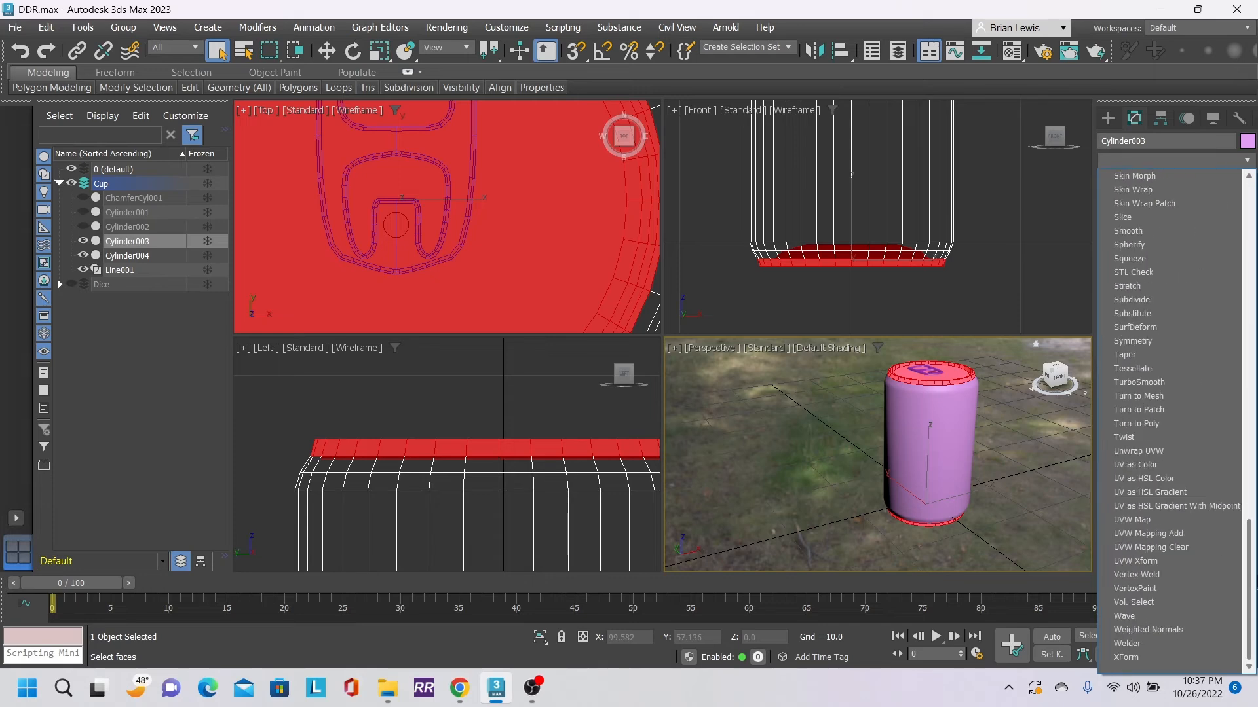
{"action": "left_click", "coordinate": [1189, 453]}
{"action": "scroll", "coordinate": [1166, 498], "scroll_direction": "down", "scroll_amount": 5}
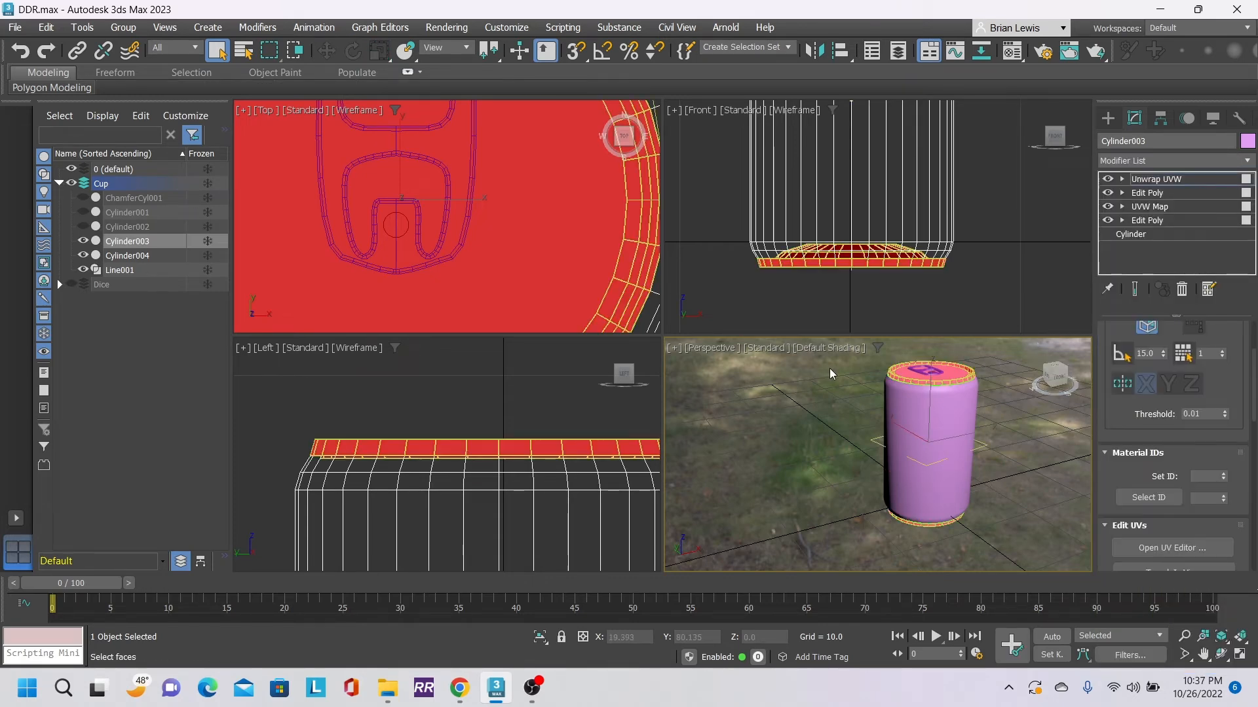
{"action": "left_click", "coordinate": [1173, 549]}
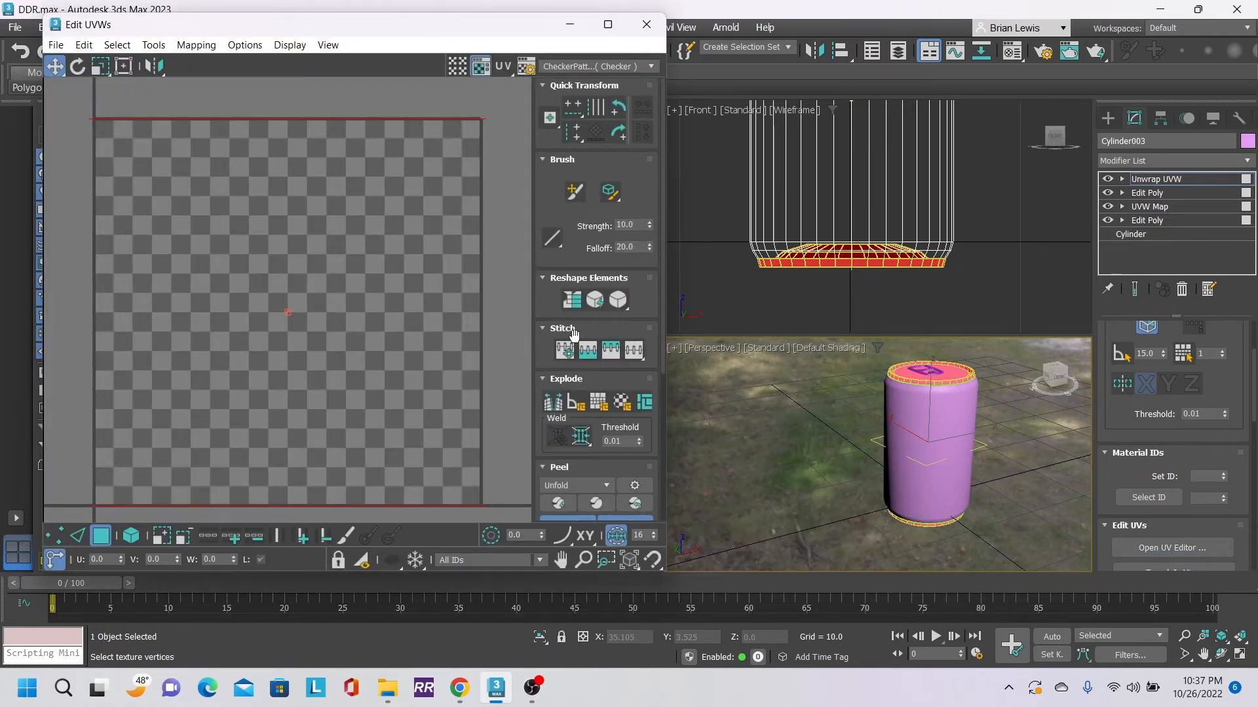
- Peel the lid and base polygons into flat UV islands using the LSCM method
{"action": "left_click", "coordinate": [595, 484]}
{"action": "left_click", "coordinate": [588, 517]}
{"action": "left_click", "coordinate": [594, 509]}
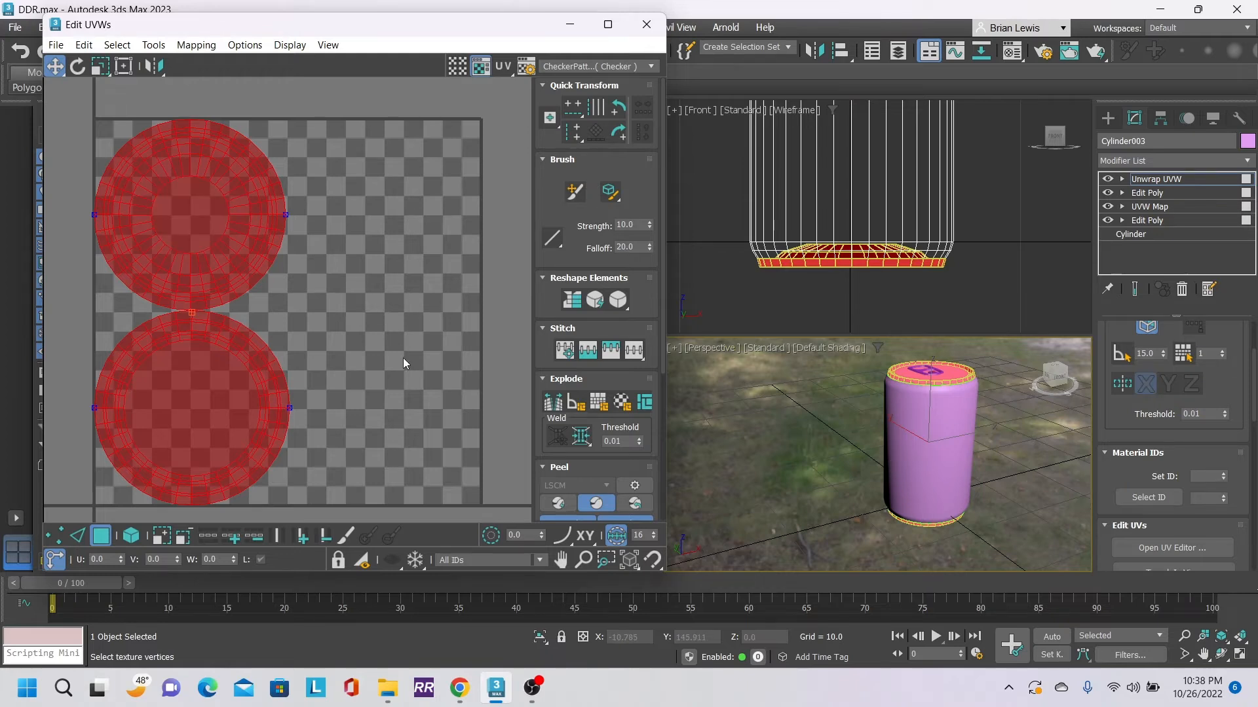
- Move the upper circular UV island beside the lower one using element selection, and select both islands
{"action": "left_click", "coordinate": [376, 265]}
{"action": "left_click", "coordinate": [203, 168]}
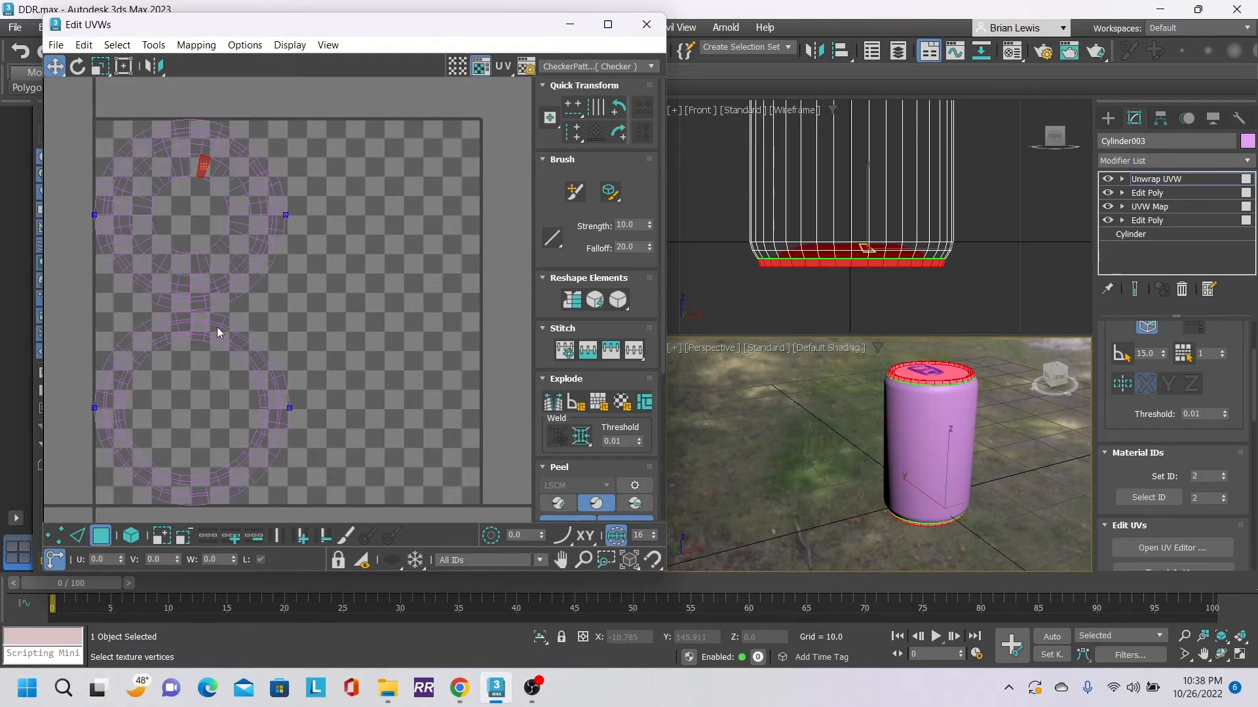
{"action": "left_click", "coordinate": [131, 535]}
{"action": "left_click", "coordinate": [236, 197]}
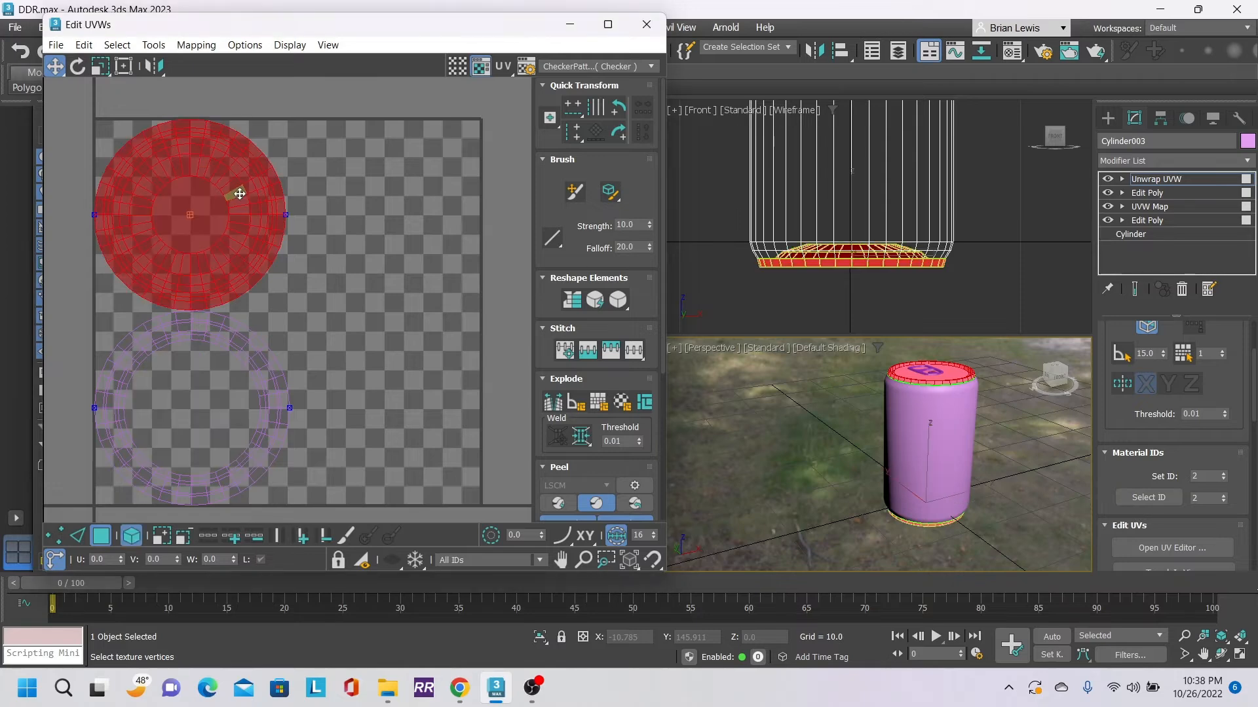
{"action": "left_click_drag", "start_coordinate": [236, 196], "coordinate": [417, 386]}
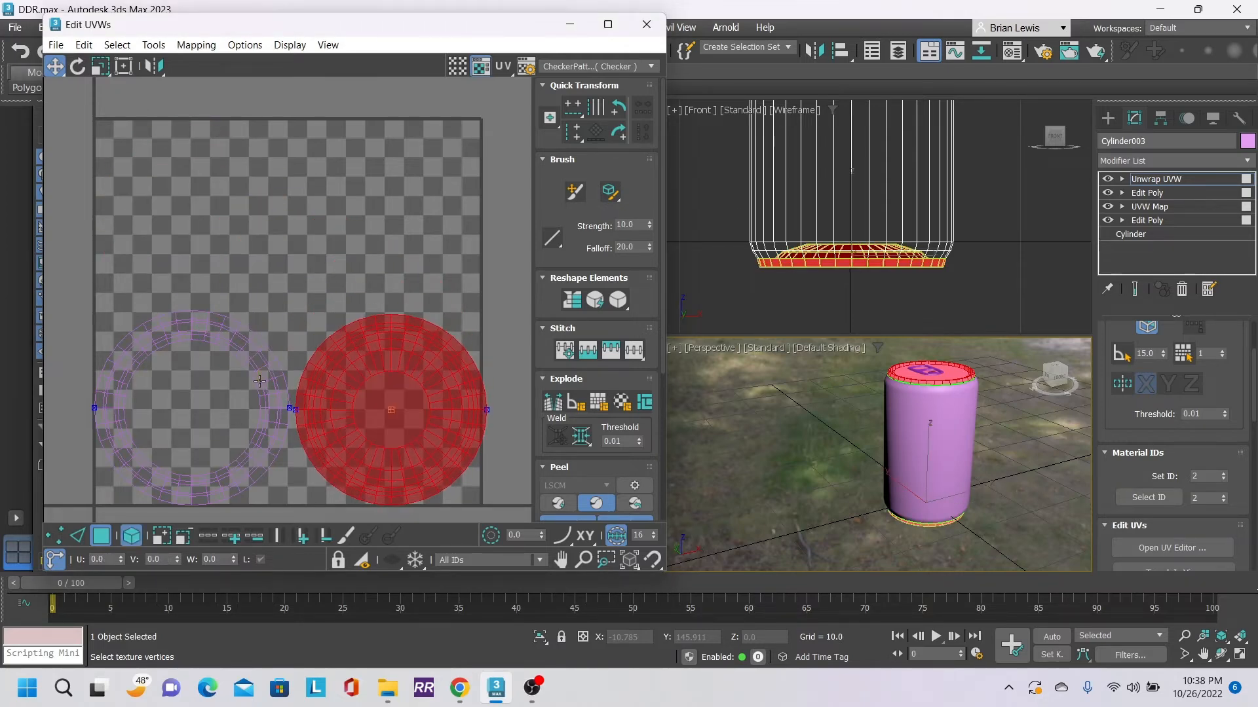
{"action": "left_click", "coordinate": [262, 367], "text": "ctrl"}
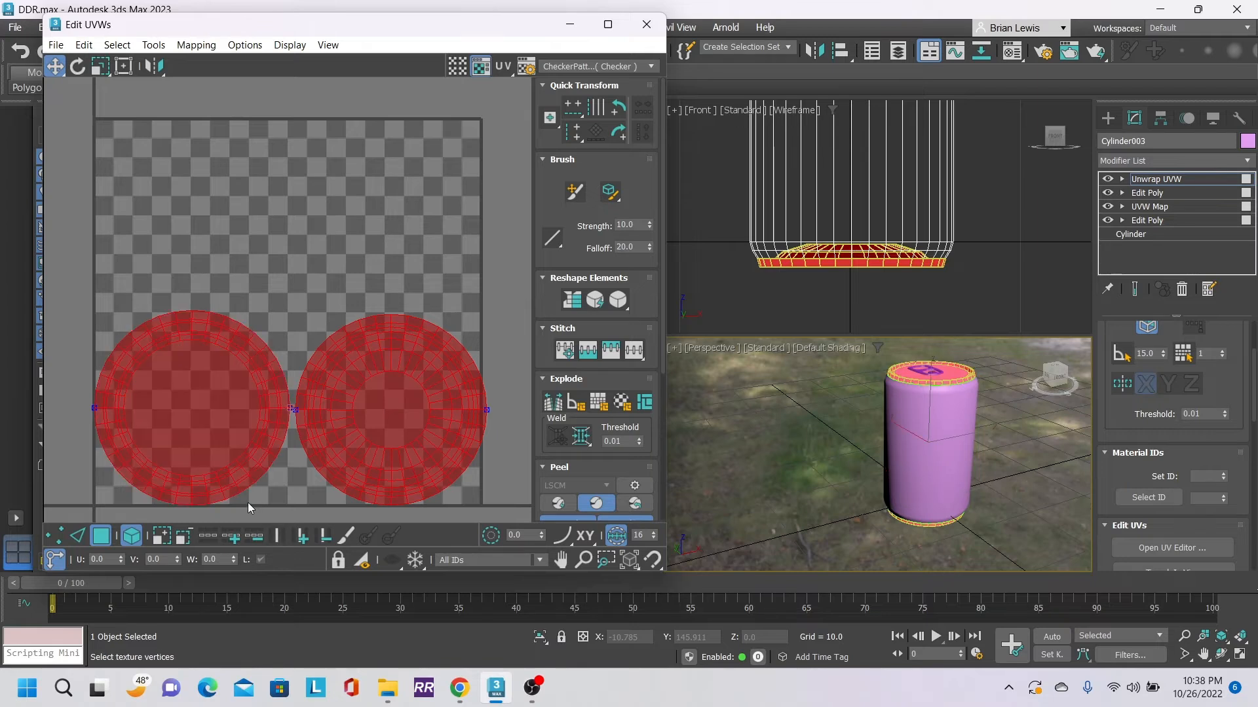
- Load the bitmap cupTexture2.png from the Pictures folder as the UV editor's background texture
{"action": "left_click", "coordinate": [651, 67]}
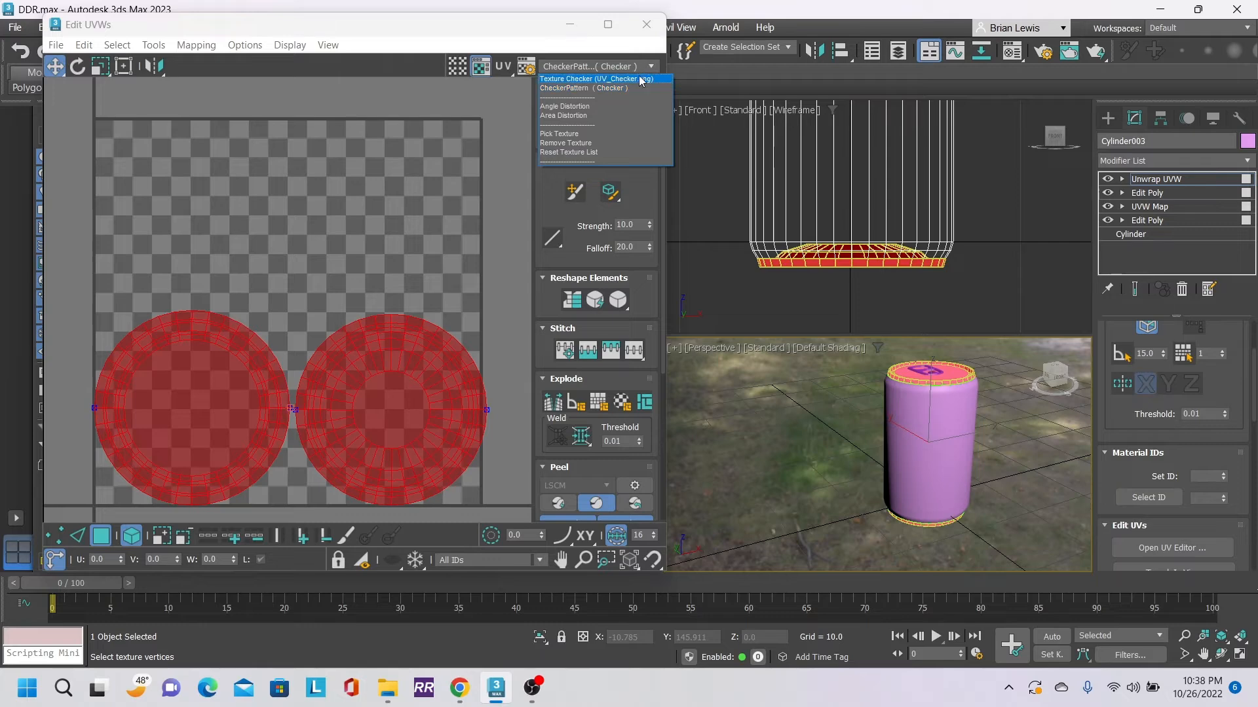
{"action": "left_click", "coordinate": [595, 133]}
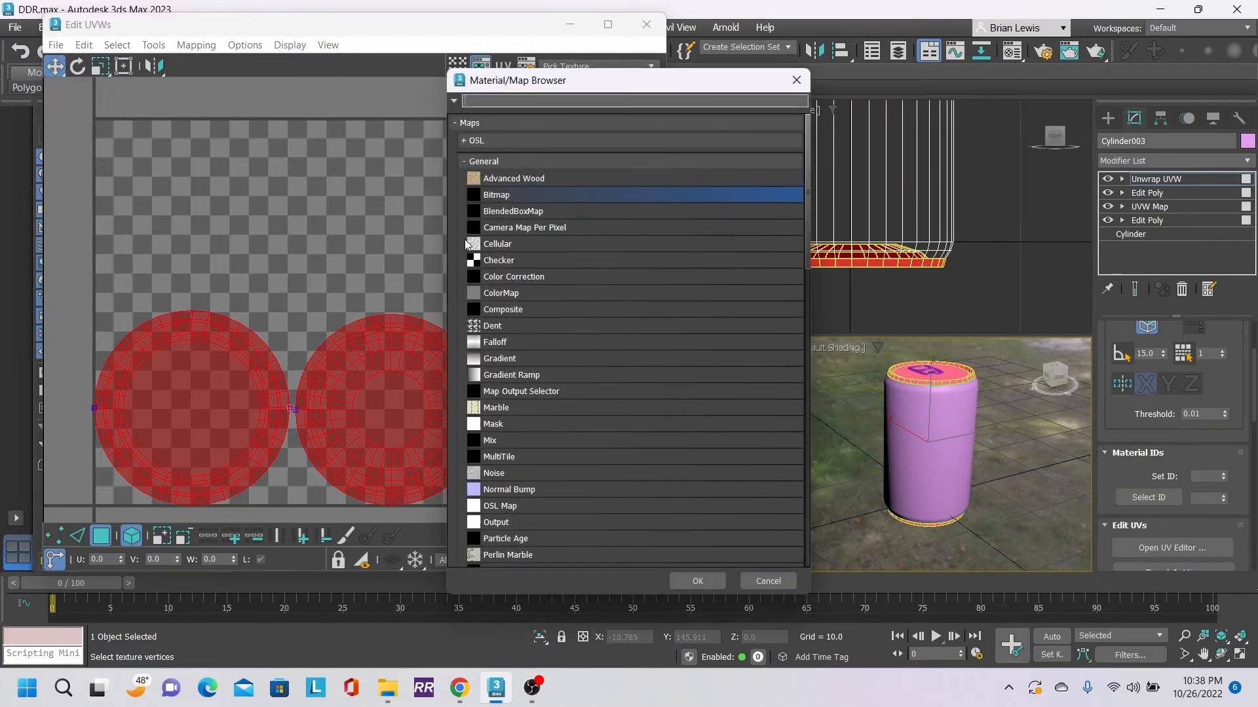
{"action": "double_click", "coordinate": [483, 196]}
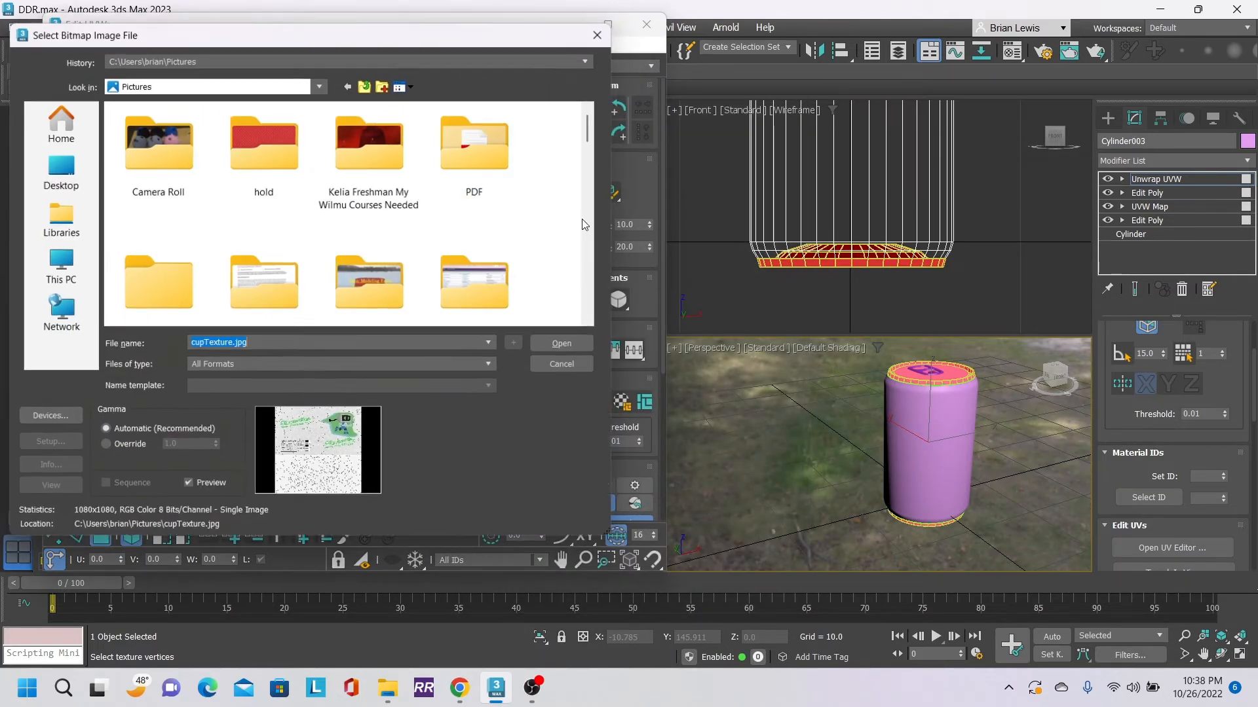
{"action": "scroll", "coordinate": [504, 249], "scroll_direction": "down", "scroll_amount": 6}
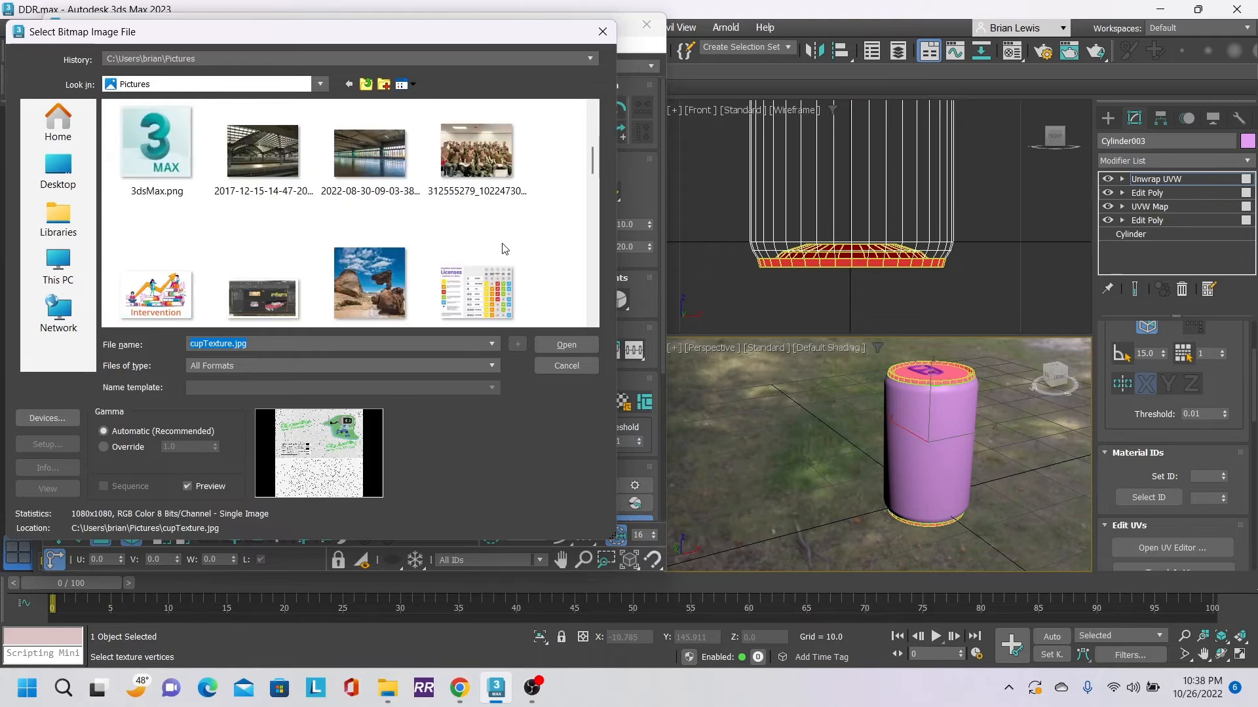
{"action": "scroll", "coordinate": [504, 249], "scroll_direction": "down", "scroll_amount": 2}
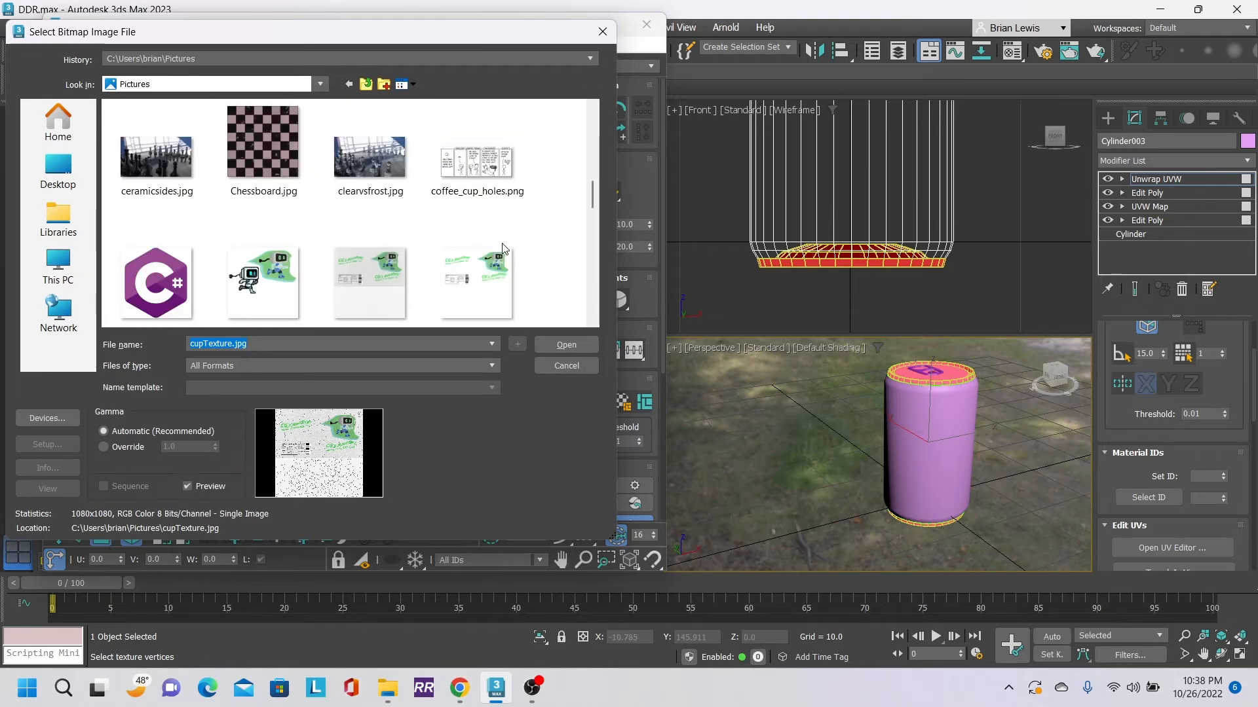
{"action": "left_click", "coordinate": [468, 281]}
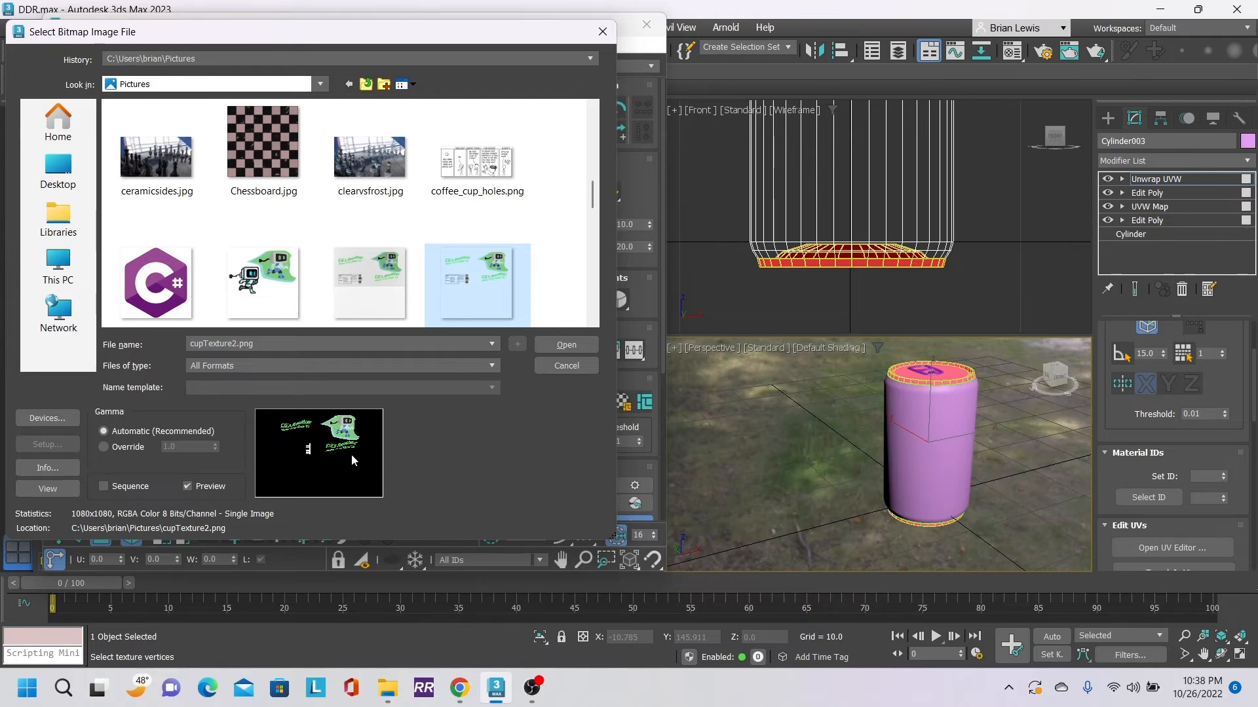
{"action": "left_click", "coordinate": [572, 350]}
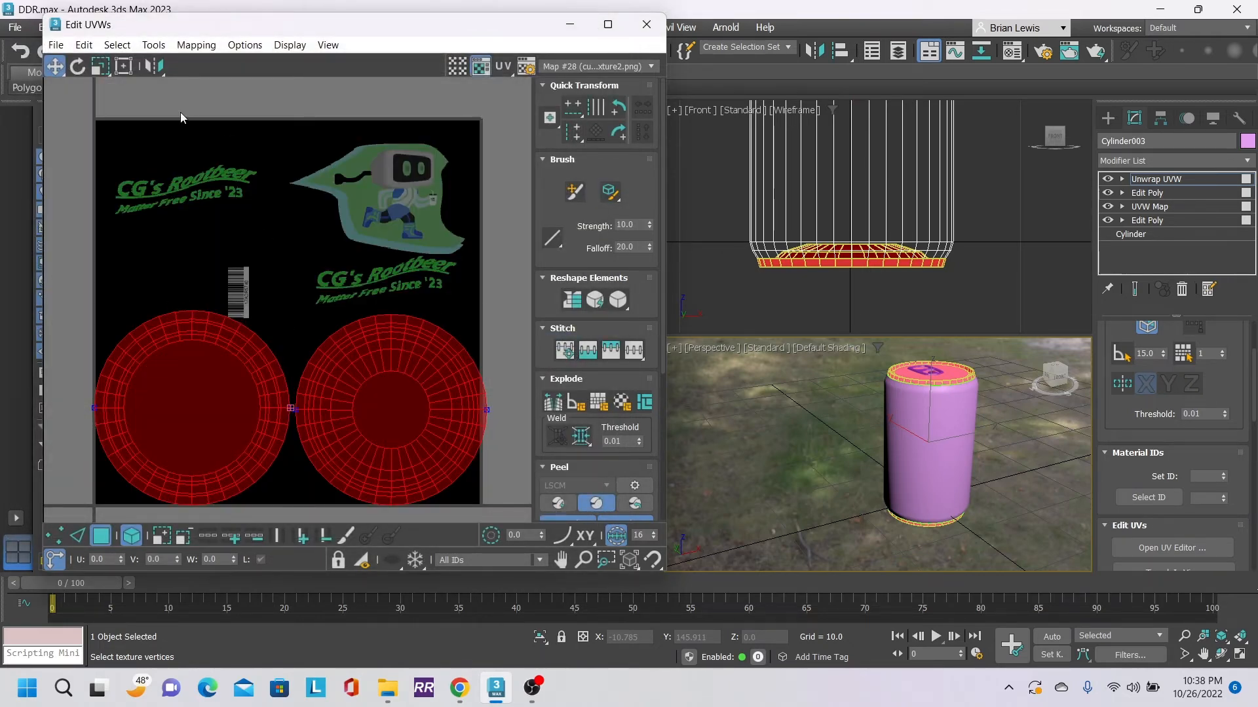
- Scale both circular UV islands down to just over half size and move them into the texture's empty lower-left corner
{"action": "left_click", "coordinate": [101, 66]}
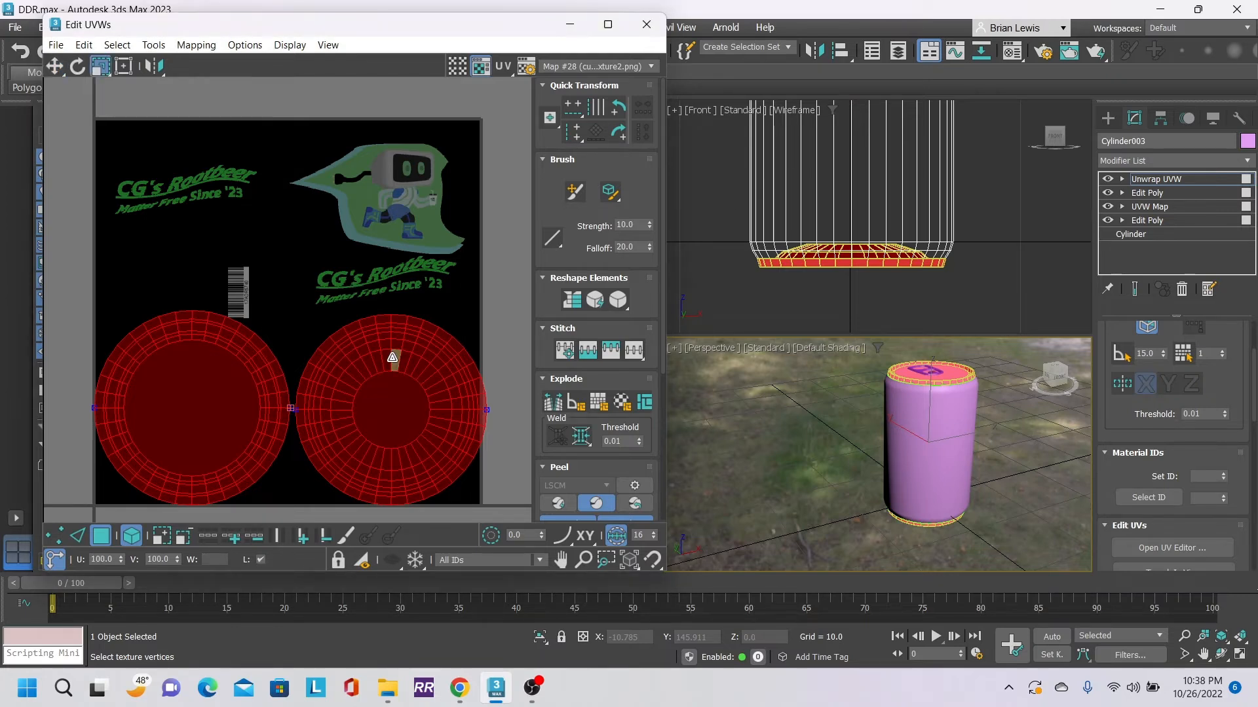
{"action": "left_click_drag", "start_coordinate": [392, 357], "coordinate": [369, 448]}
{"action": "left_click", "coordinate": [54, 66]}
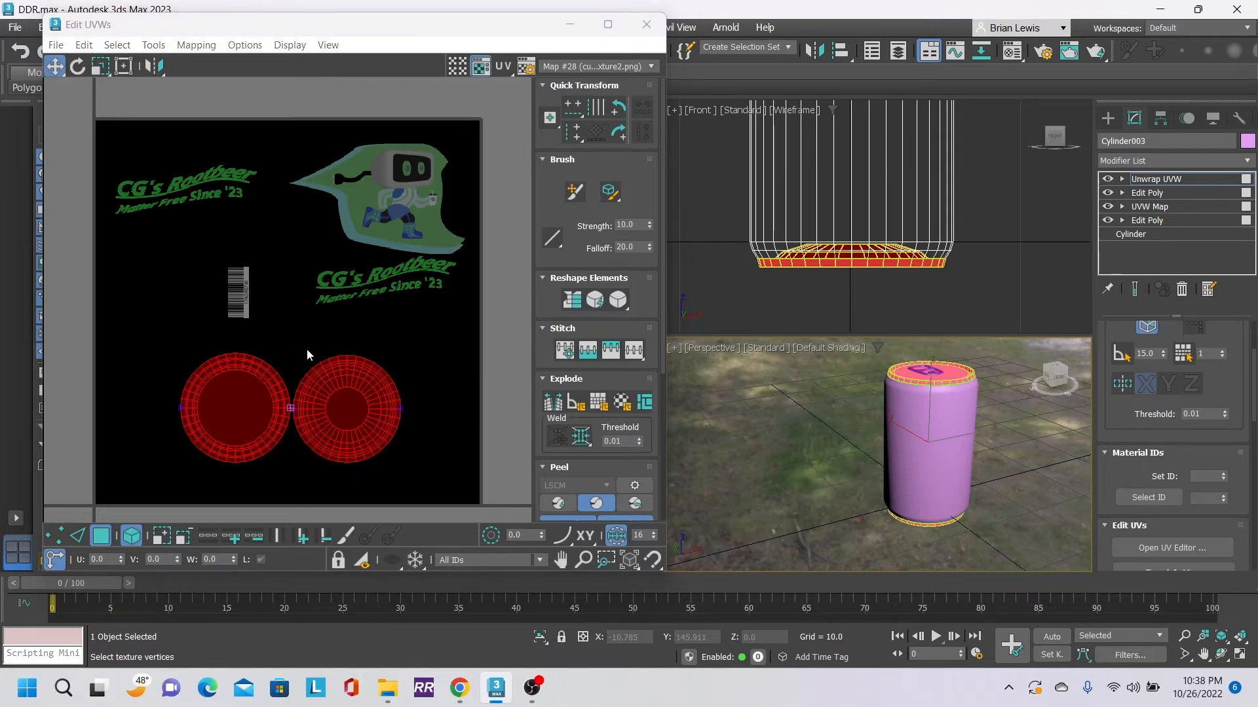
{"action": "left_click_drag", "start_coordinate": [376, 396], "coordinate": [299, 431]}
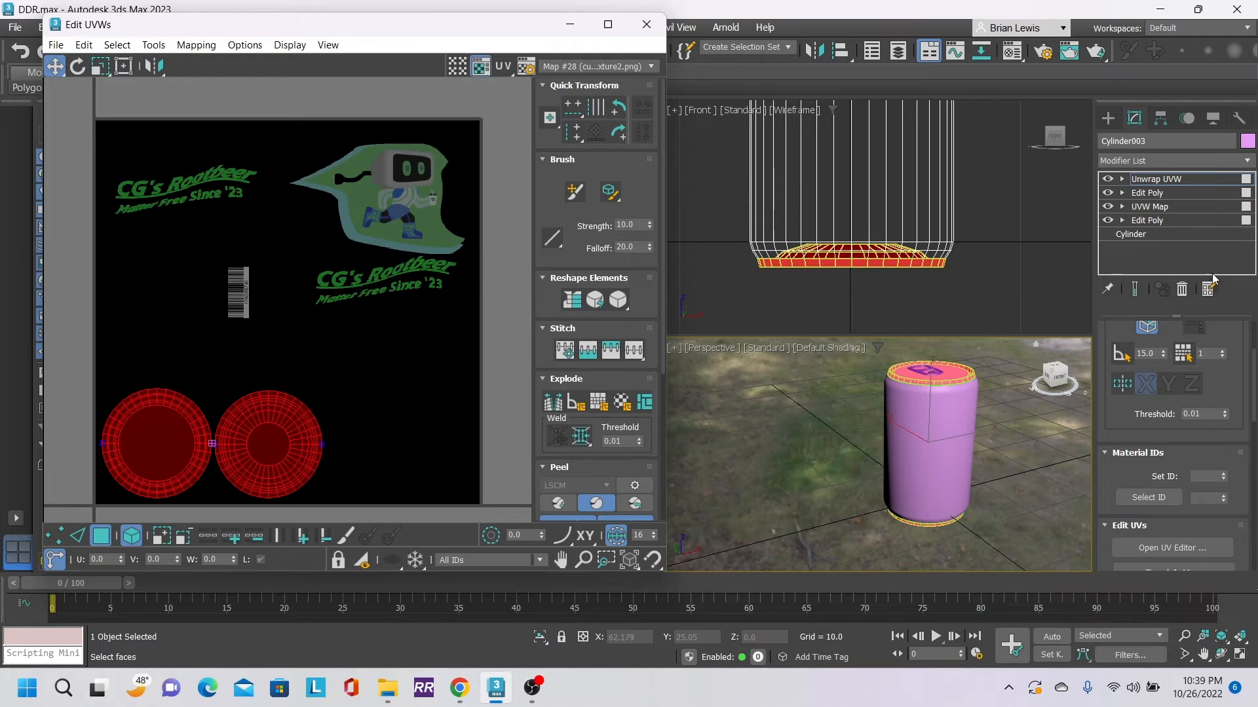
- Add another Edit Poly modifier to the can above the Unwrap UVW
{"action": "left_click", "coordinate": [1173, 161]}
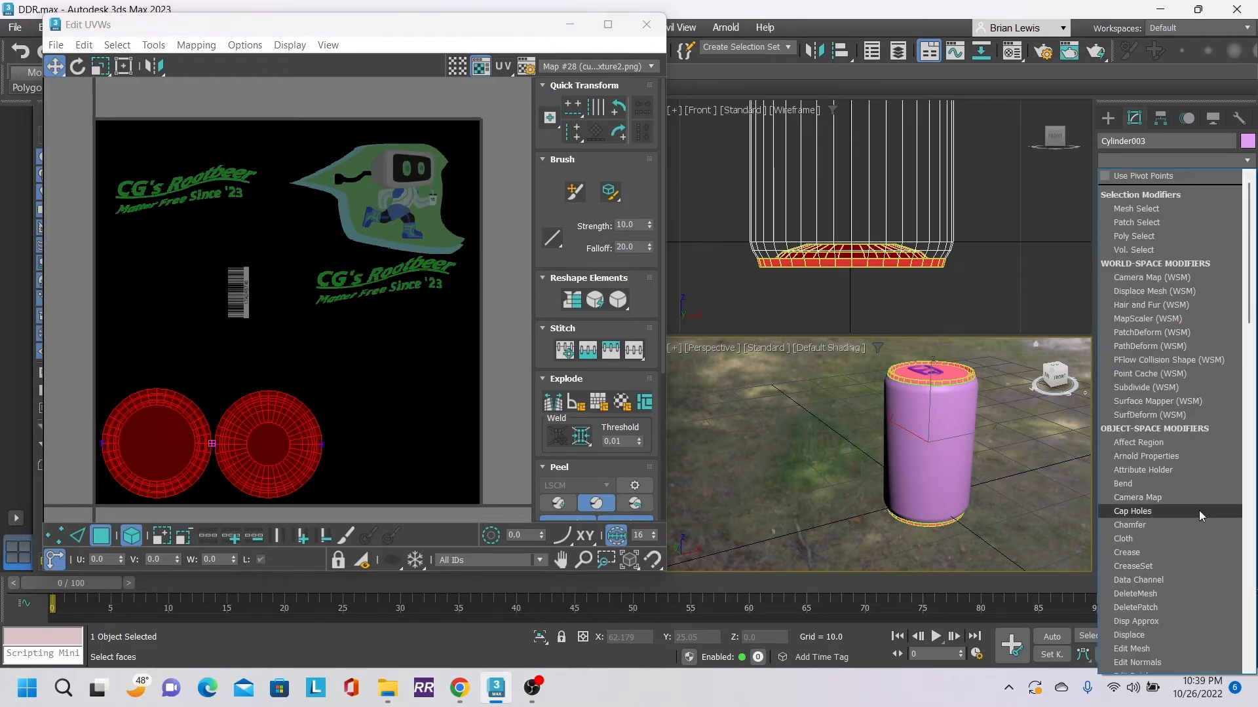
{"action": "scroll", "coordinate": [1172, 622], "scroll_direction": "down", "scroll_amount": 4}
{"action": "left_click", "coordinate": [1175, 535]}
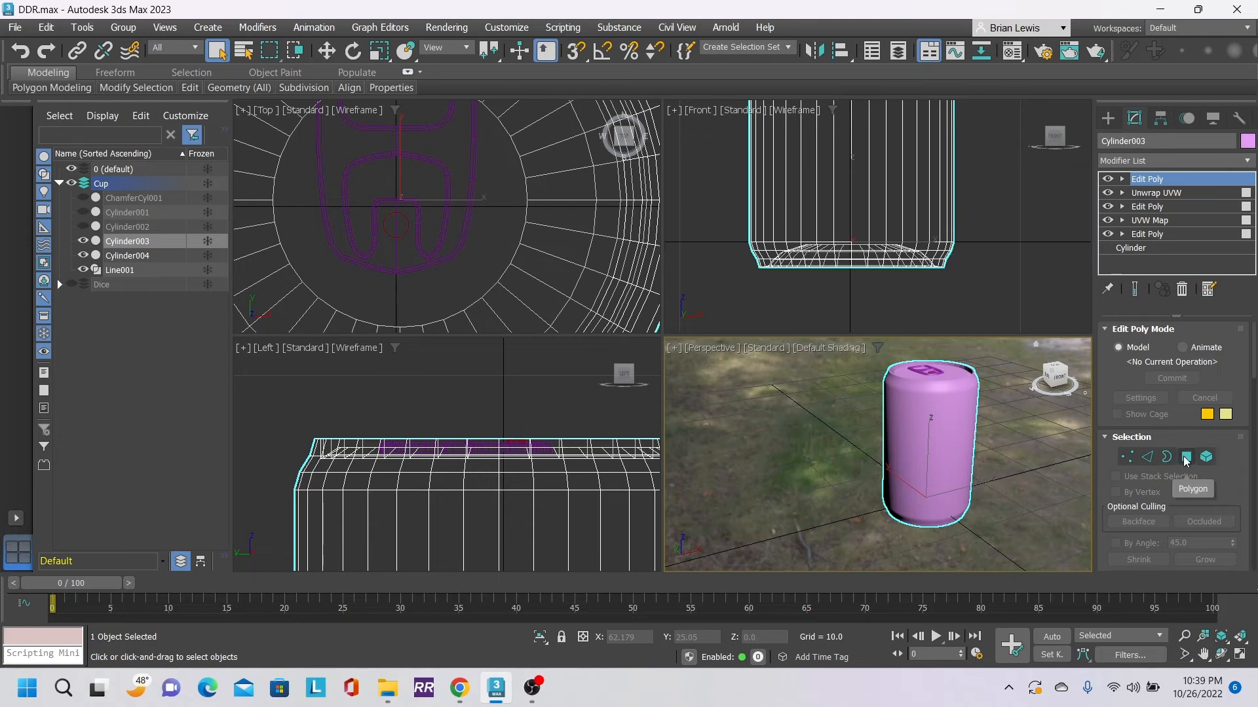
- Add another Unwrap UVW modifier to the can above the latest Edit Poly and open its UV editor
{"action": "scroll", "coordinate": [1189, 467], "scroll_direction": "down", "scroll_amount": 3}
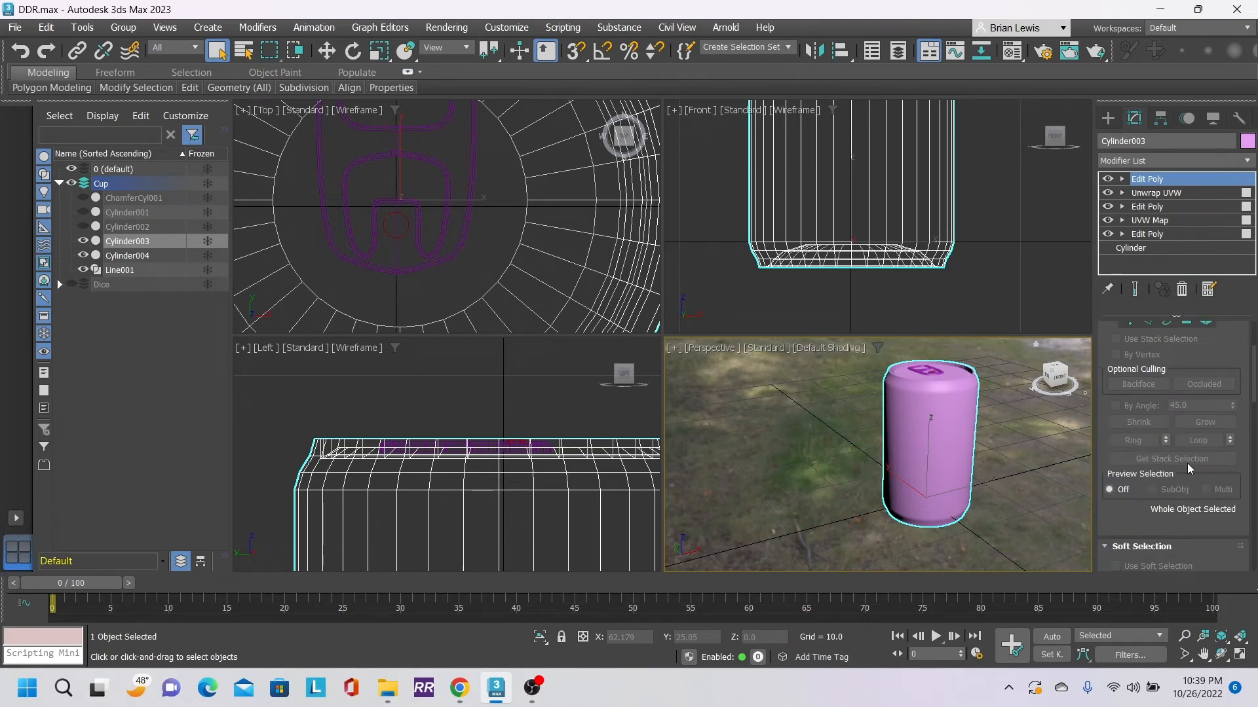
{"action": "scroll", "coordinate": [1189, 467], "scroll_direction": "down", "scroll_amount": 8}
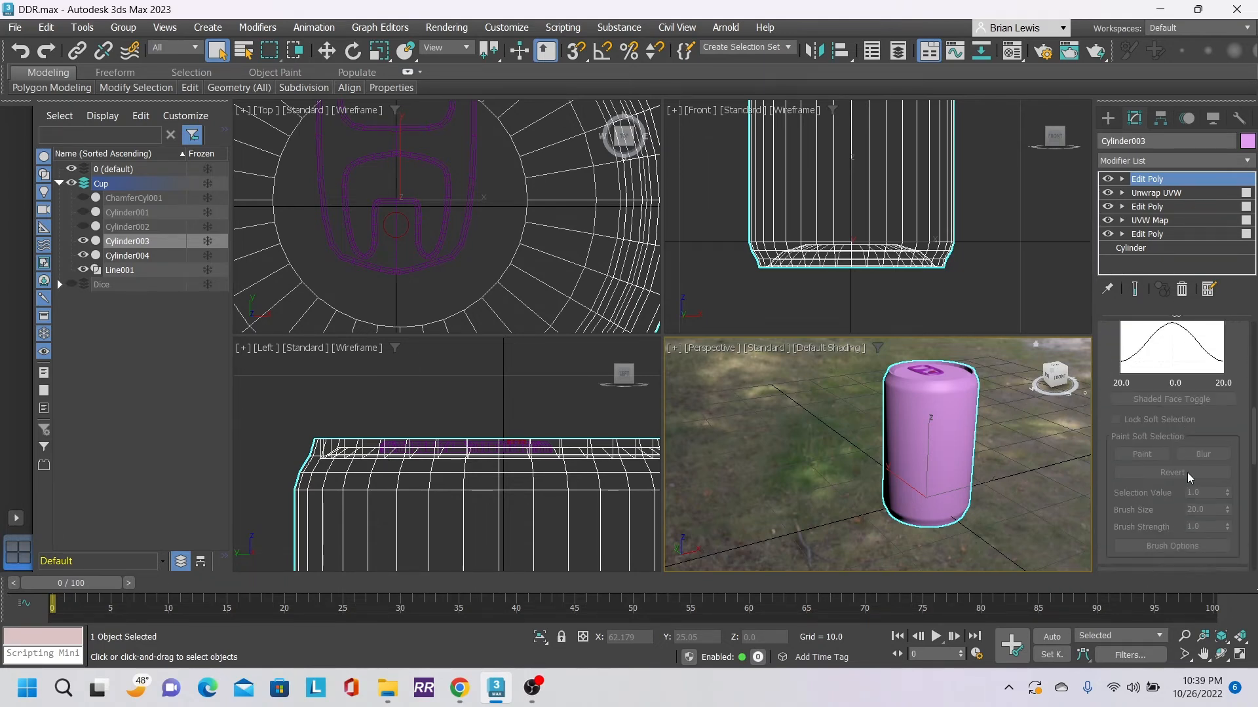
{"action": "scroll", "coordinate": [1189, 478], "scroll_direction": "up", "scroll_amount": 4}
{"action": "left_click", "coordinate": [1250, 166]}
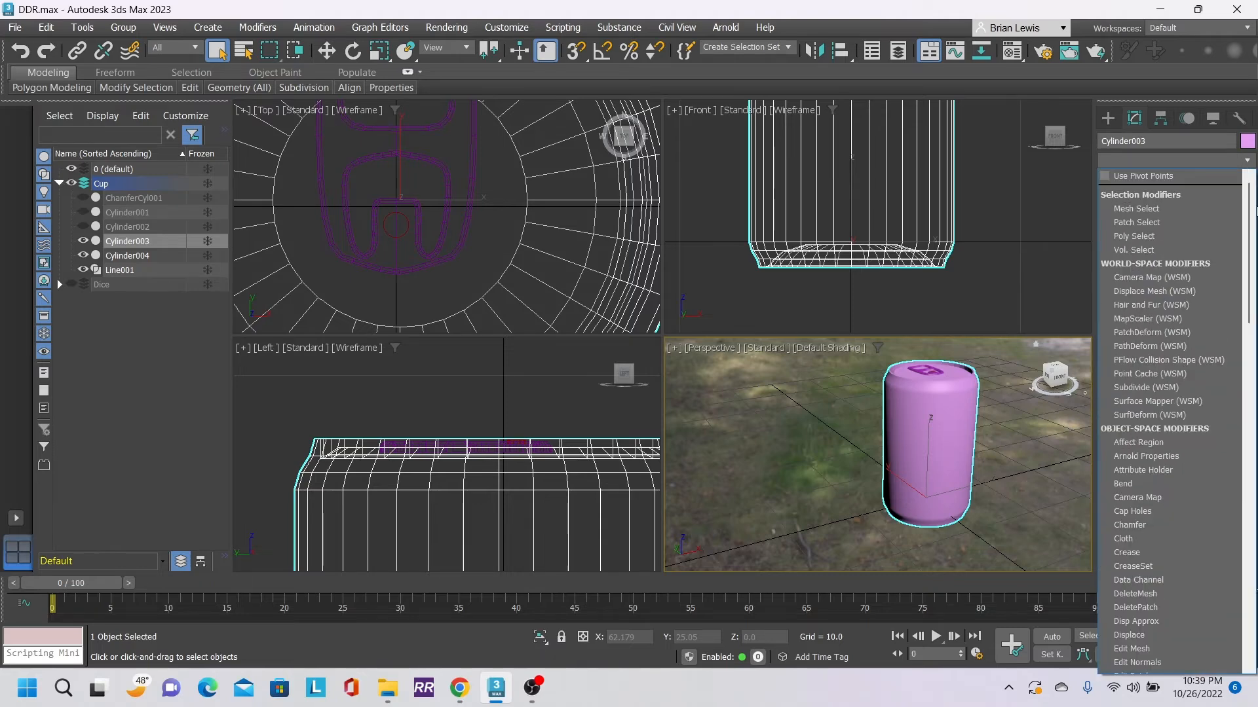
{"action": "left_click_drag", "start_coordinate": [1252, 221], "coordinate": [1256, 598]}
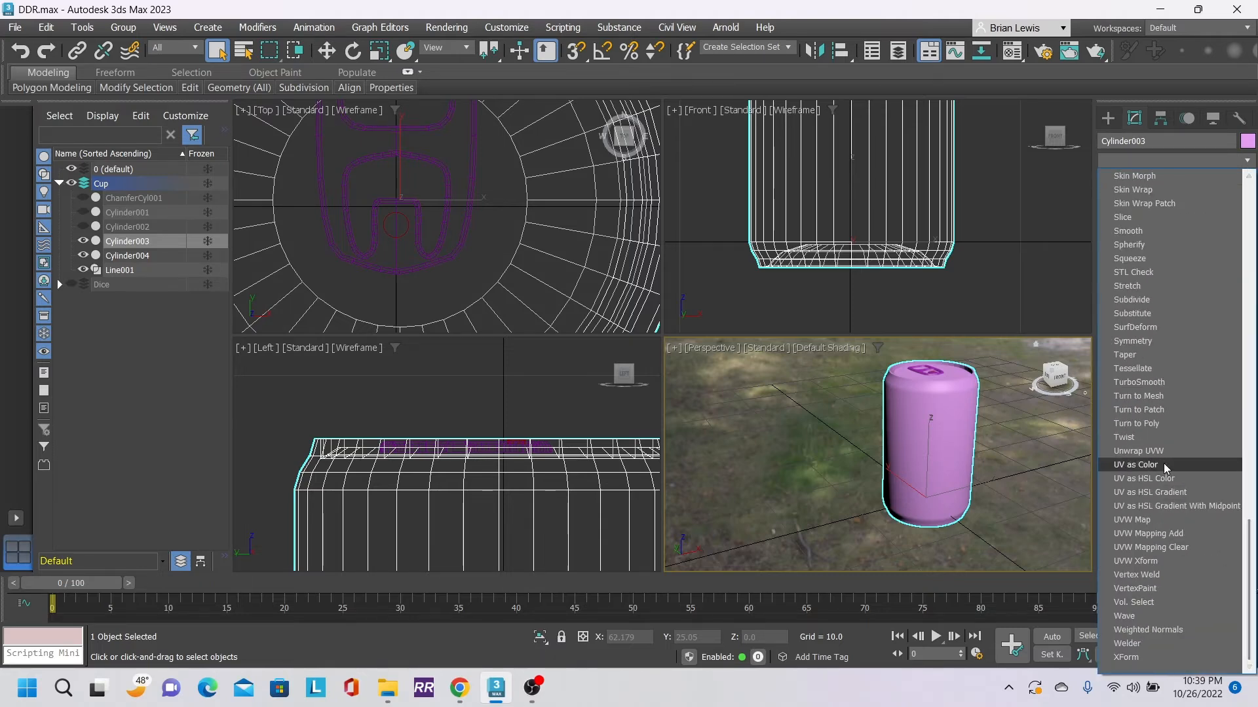
{"action": "left_click", "coordinate": [1139, 451]}
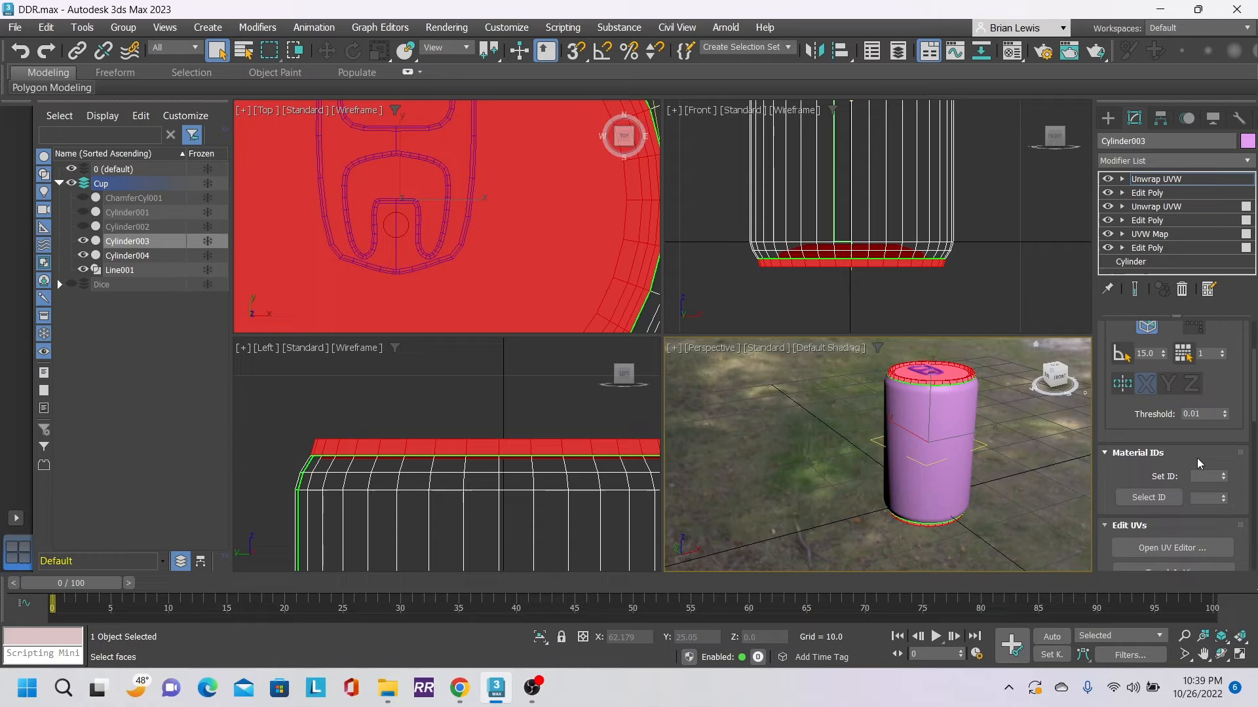
{"action": "left_click", "coordinate": [1171, 548]}
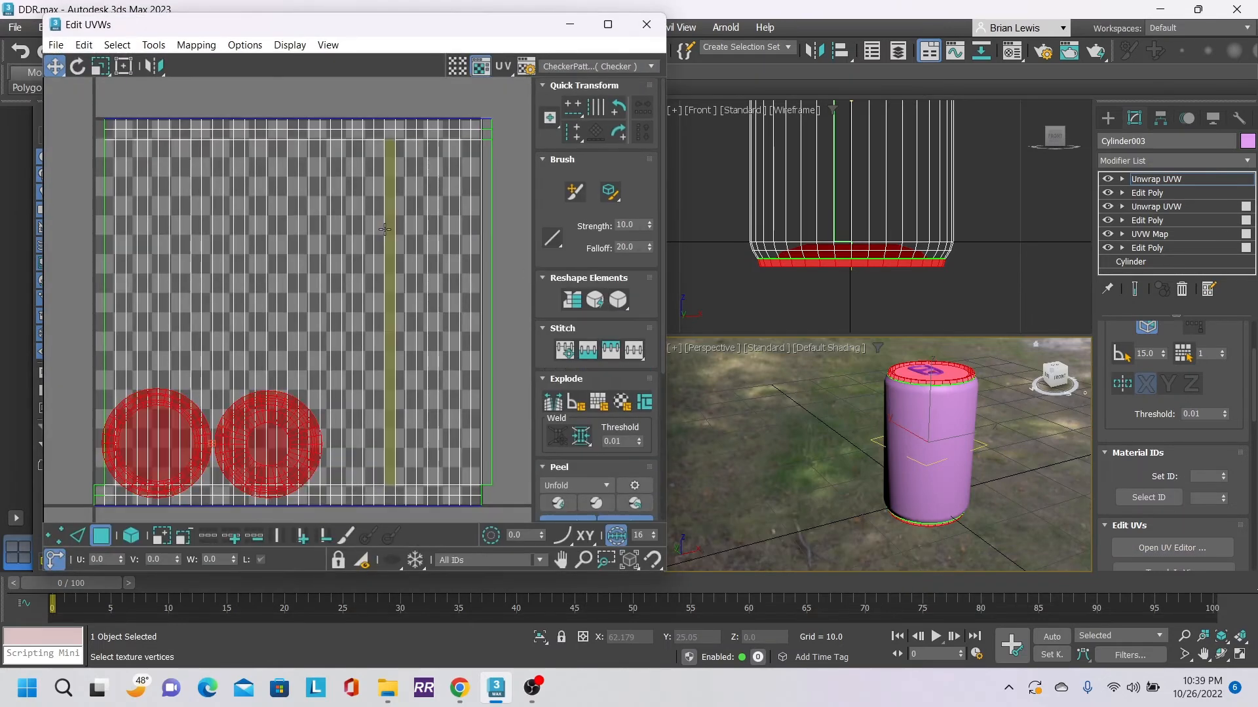
- Select the can's entire outer wall UV island using element selection
{"action": "left_click", "coordinate": [385, 228]}
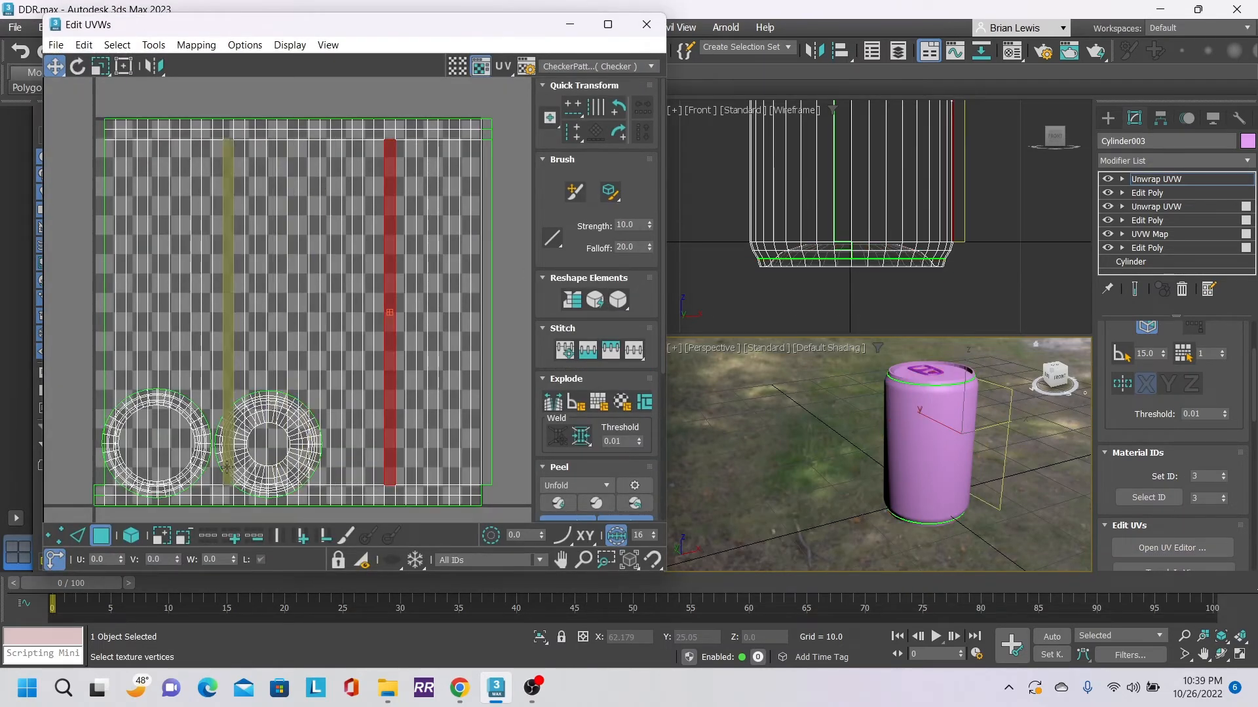
{"action": "left_click", "coordinate": [131, 536]}
{"action": "left_click", "coordinate": [266, 313]}
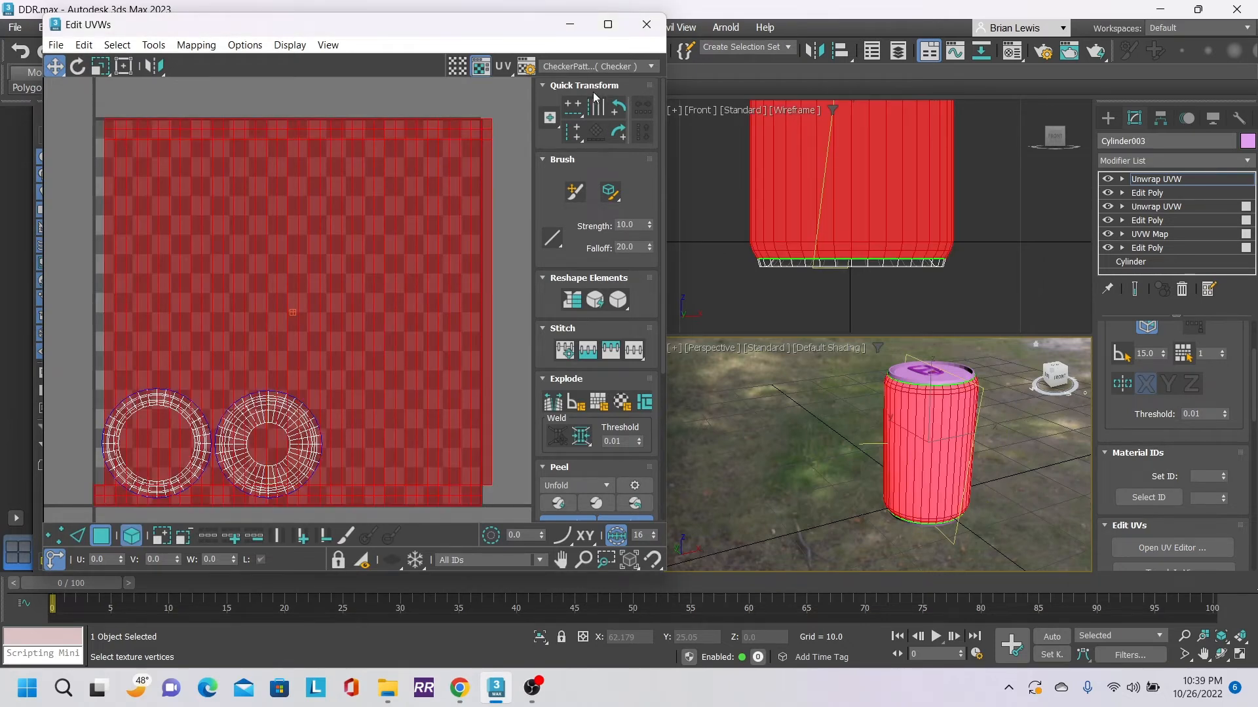
- Load the bitmap cupTexture2.png from the Pictures folder as this UV editor's background texture
{"action": "left_click", "coordinate": [645, 68]}
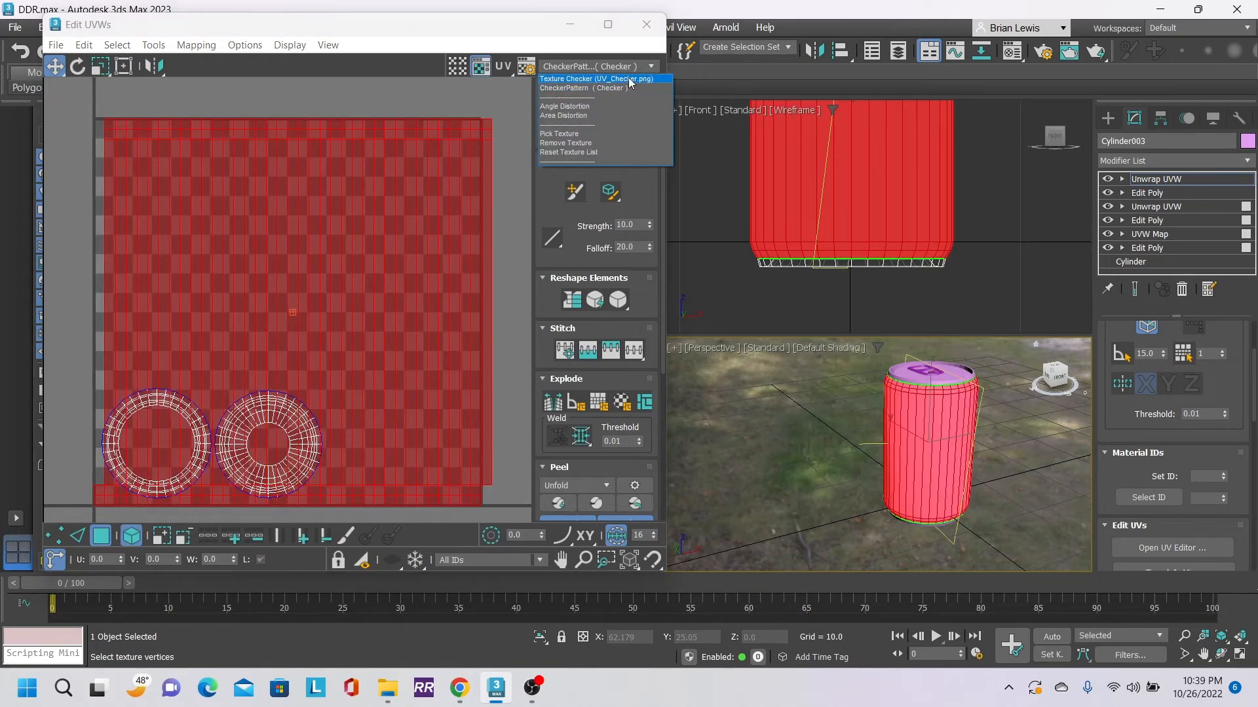
{"action": "left_click", "coordinate": [588, 135]}
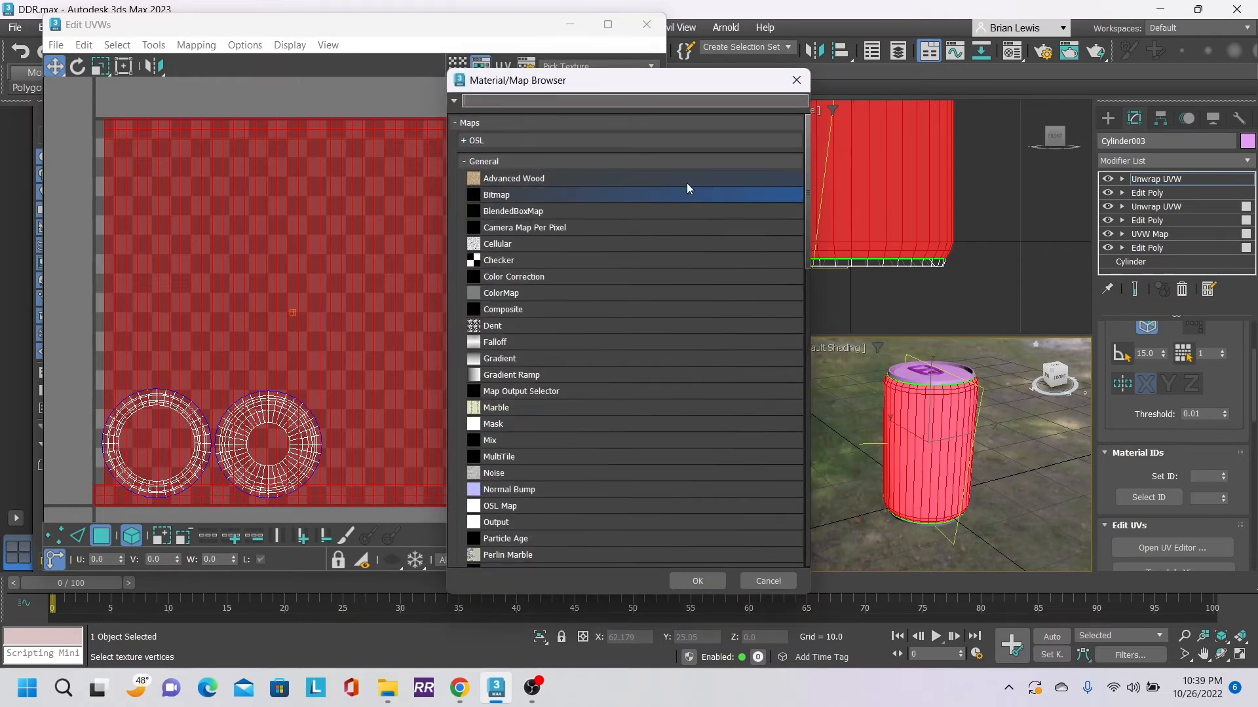
{"action": "double_click", "coordinate": [500, 196]}
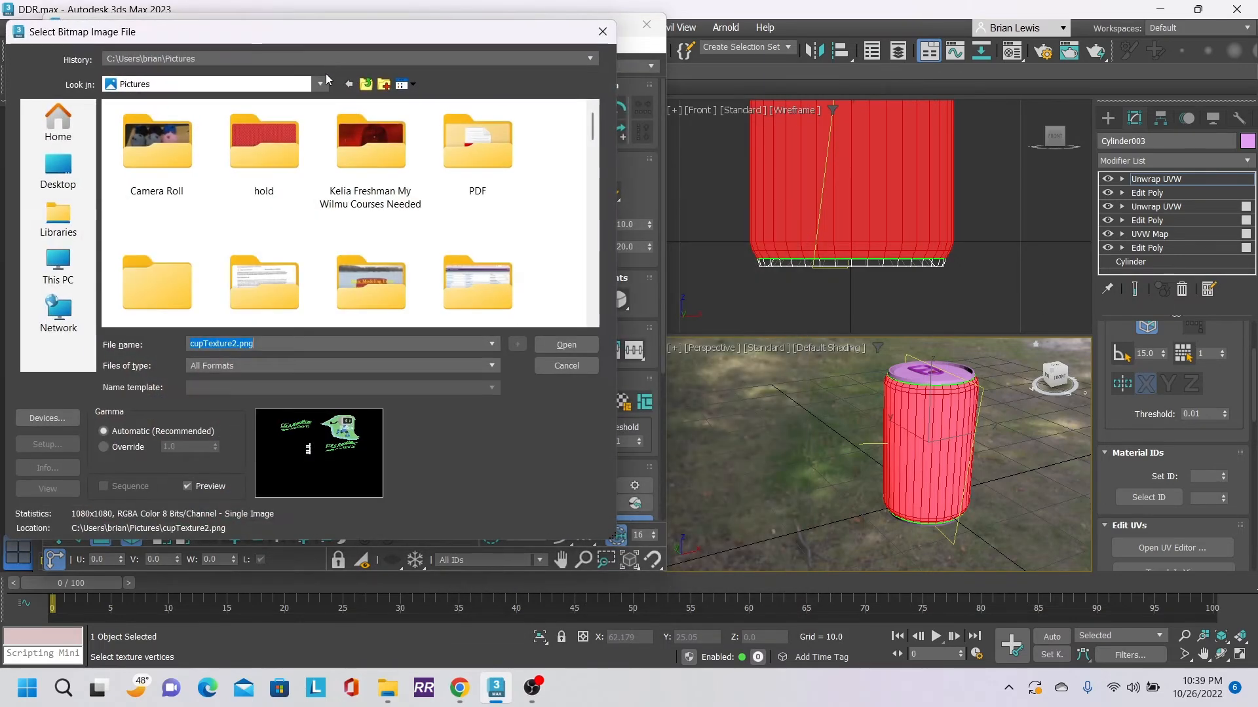
{"action": "scroll", "coordinate": [422, 275], "scroll_direction": "down", "scroll_amount": 5}
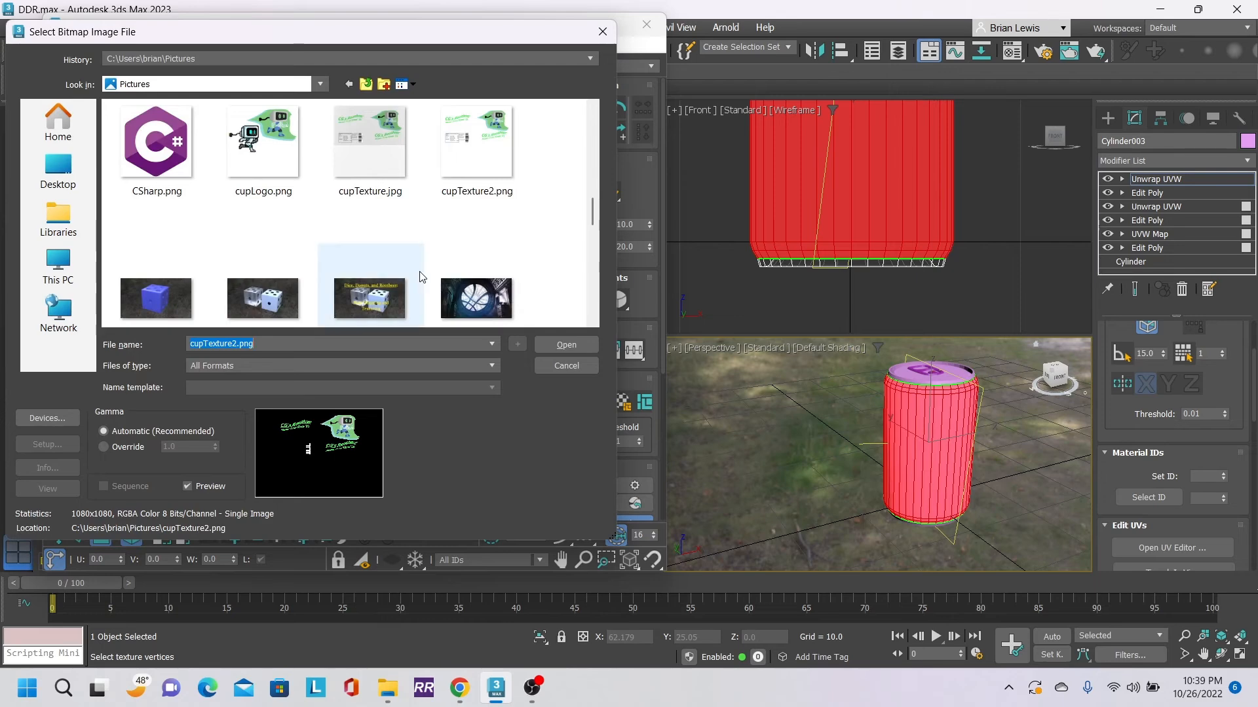
{"action": "left_click", "coordinate": [481, 147]}
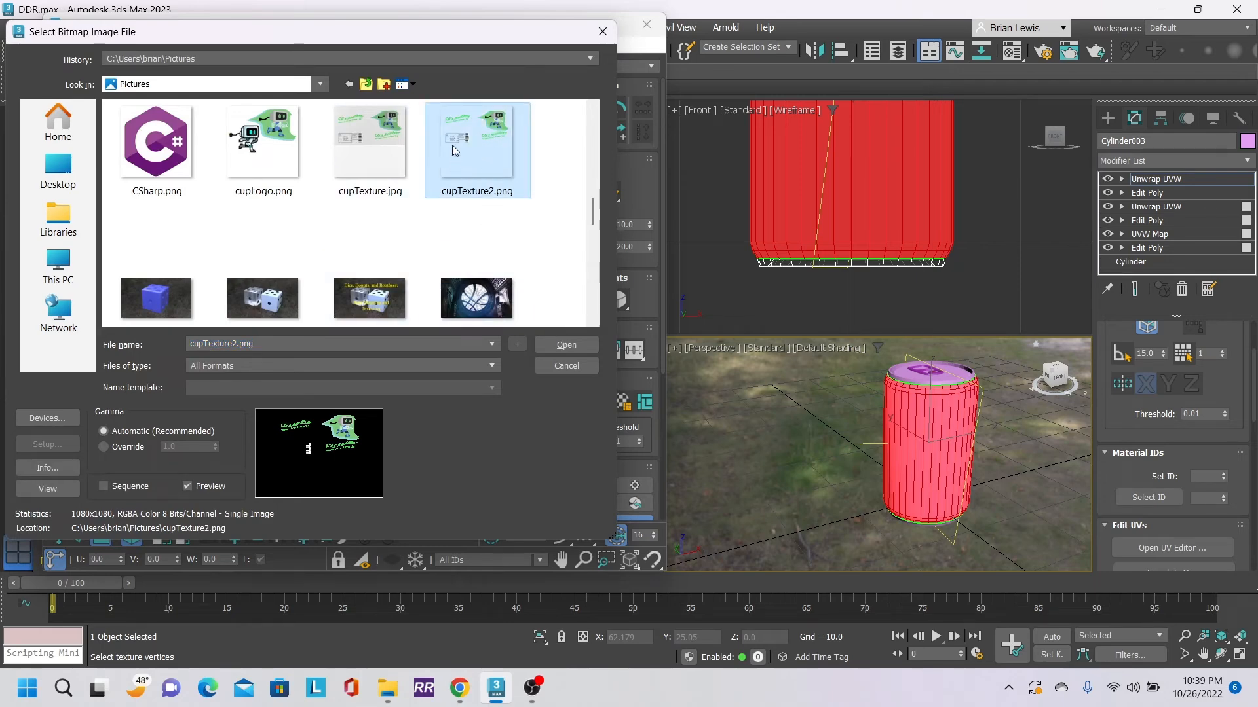
{"action": "left_click", "coordinate": [552, 341]}
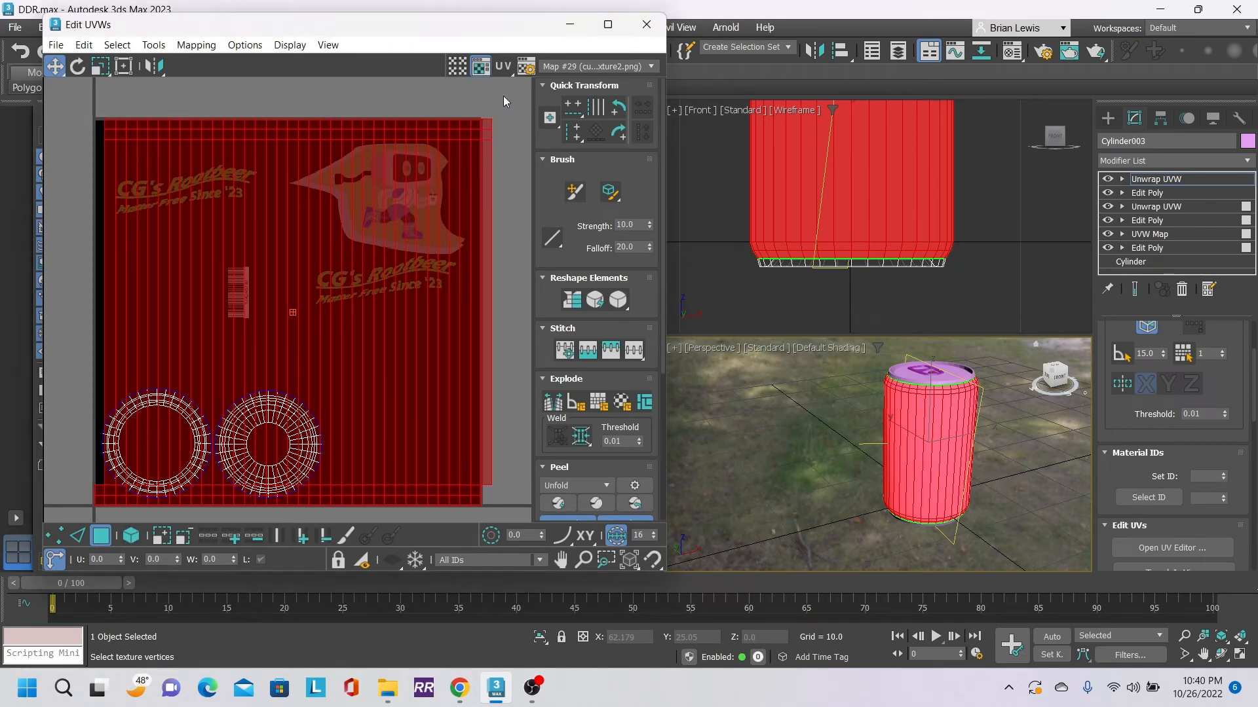
- Try to break off the narrow wall strip overhanging the texture's right edge and move it away, undoing the moves
{"action": "left_click_drag", "start_coordinate": [486, 163], "coordinate": [486, 164]}
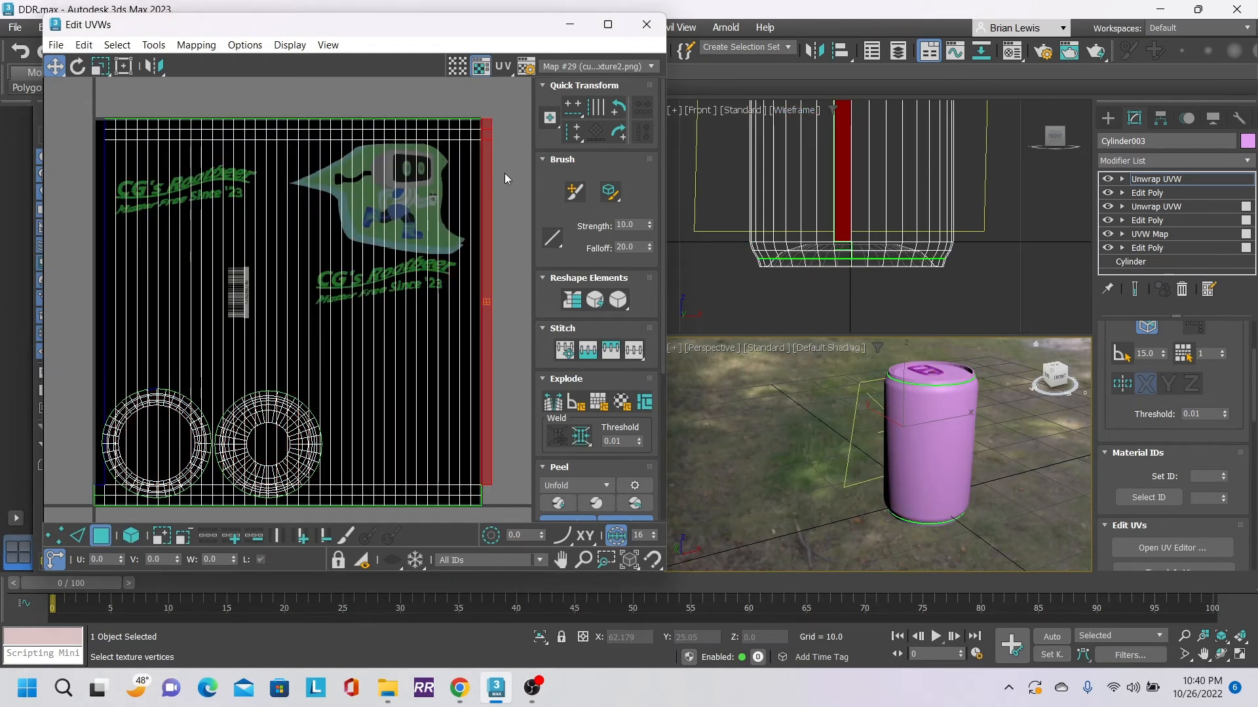
{"action": "right_click", "coordinate": [487, 178]}
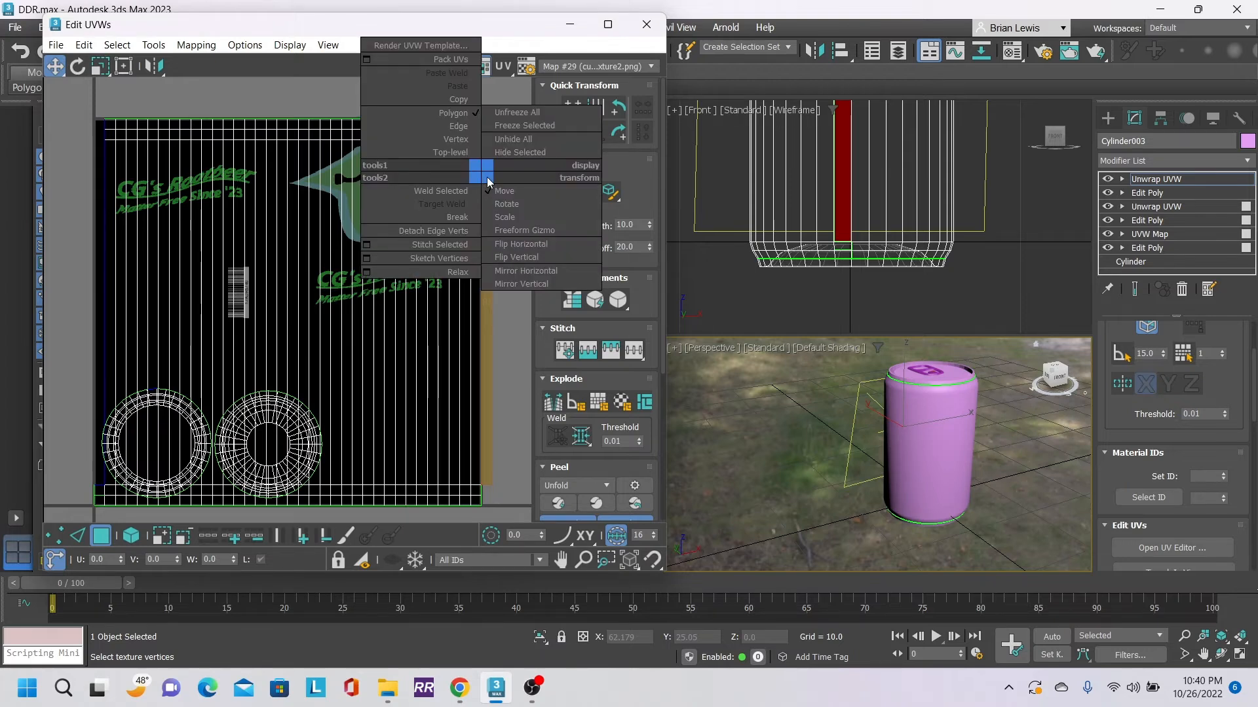
{"action": "left_click", "coordinate": [452, 217]}
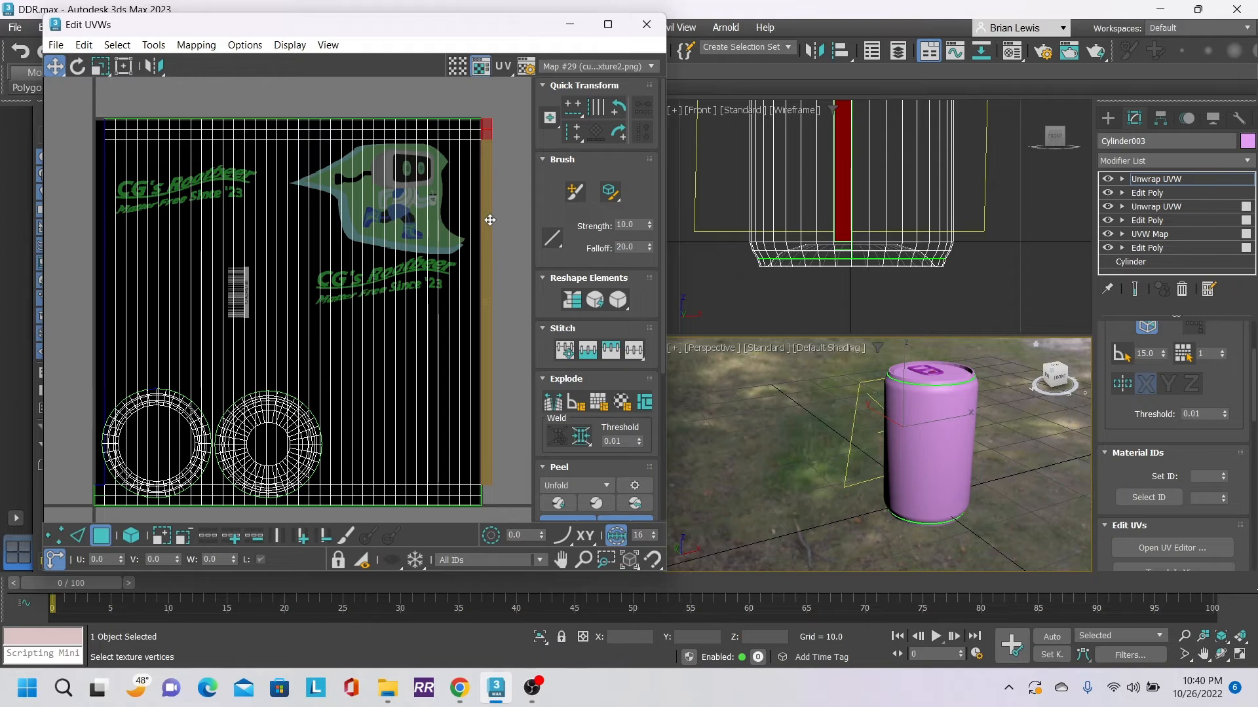
{"action": "left_click_drag", "start_coordinate": [490, 215], "coordinate": [73, 214]}
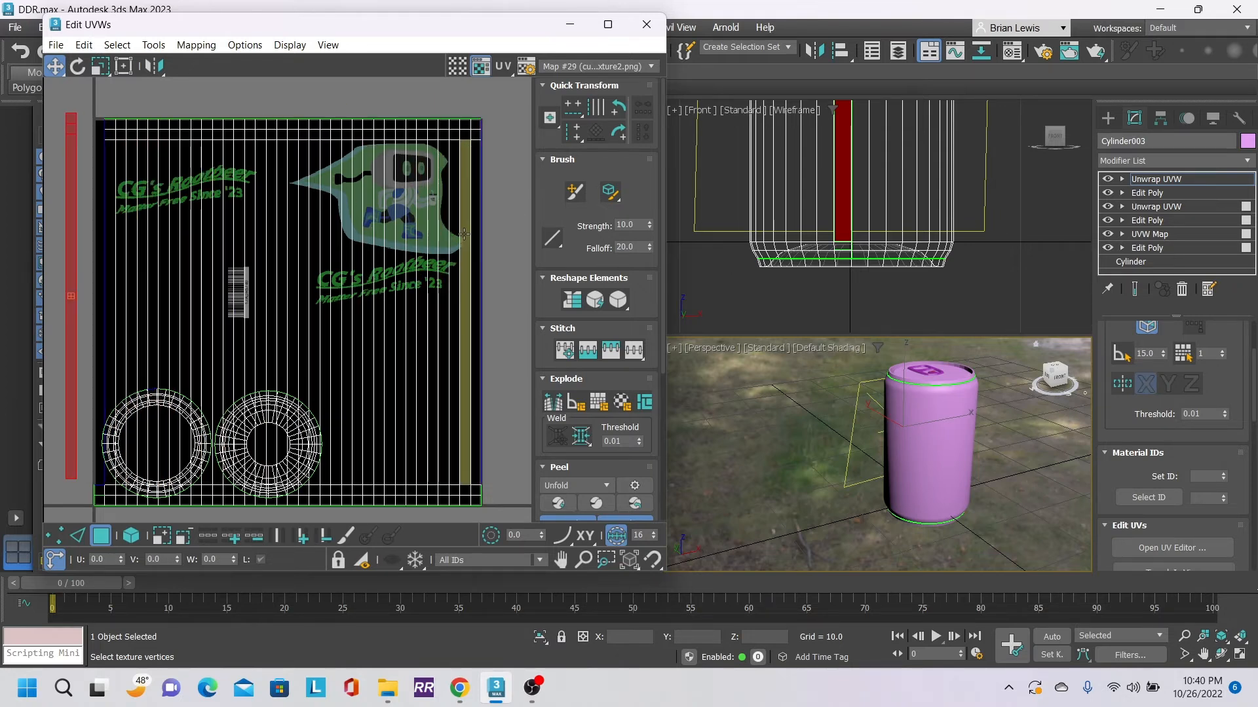
{"action": "key", "text": "ctrl+z"}
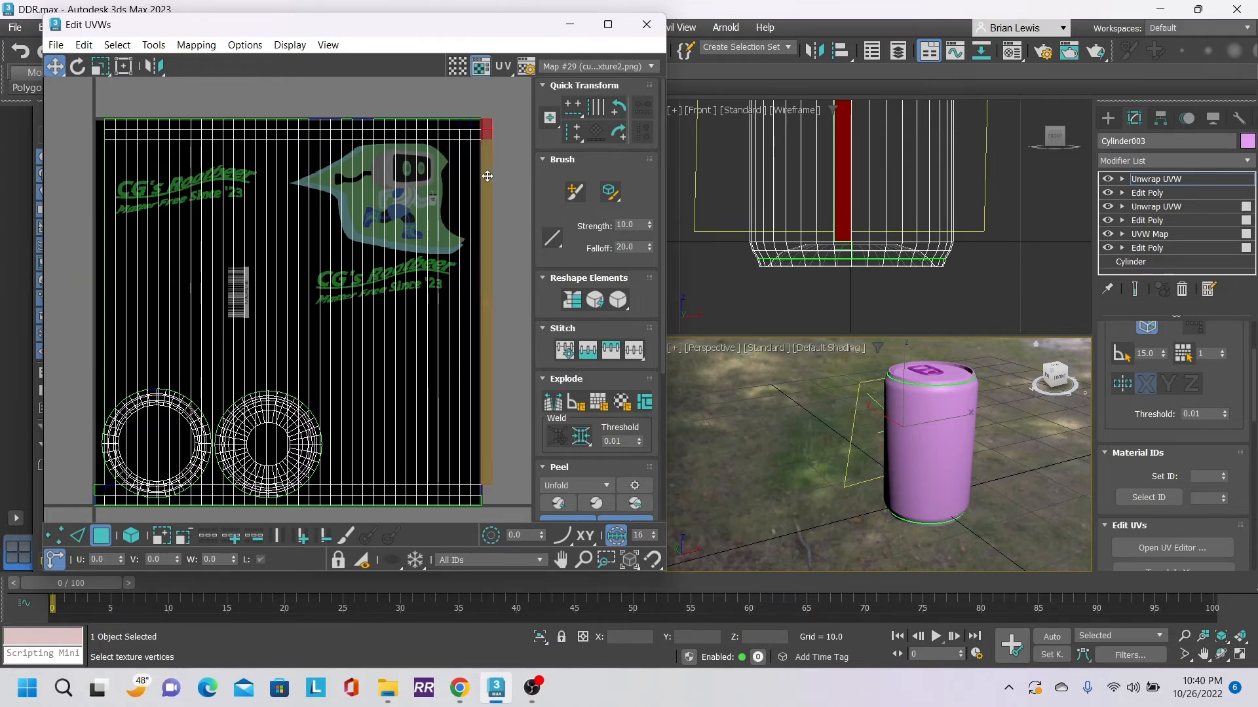
{"action": "left_click_drag", "start_coordinate": [487, 176], "coordinate": [514, 200]}
{"action": "left_click_drag", "start_coordinate": [503, 114], "coordinate": [509, 165]}
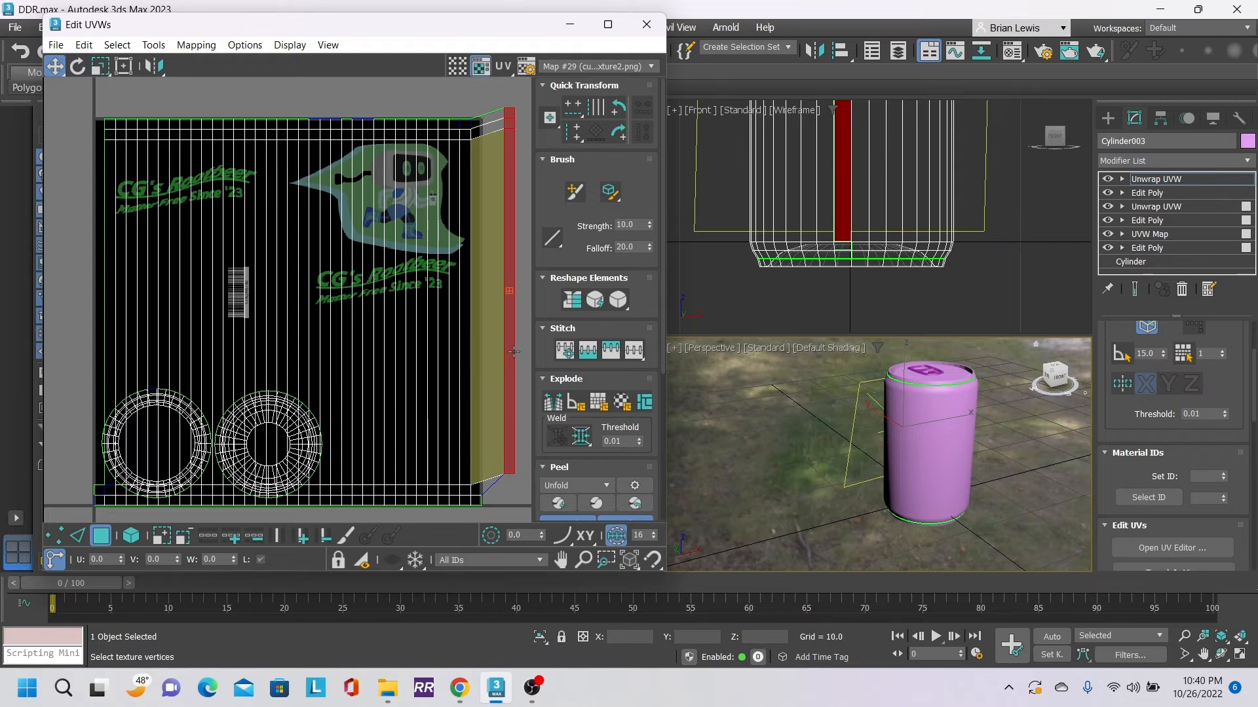
{"action": "key", "text": "ctrl+z"}
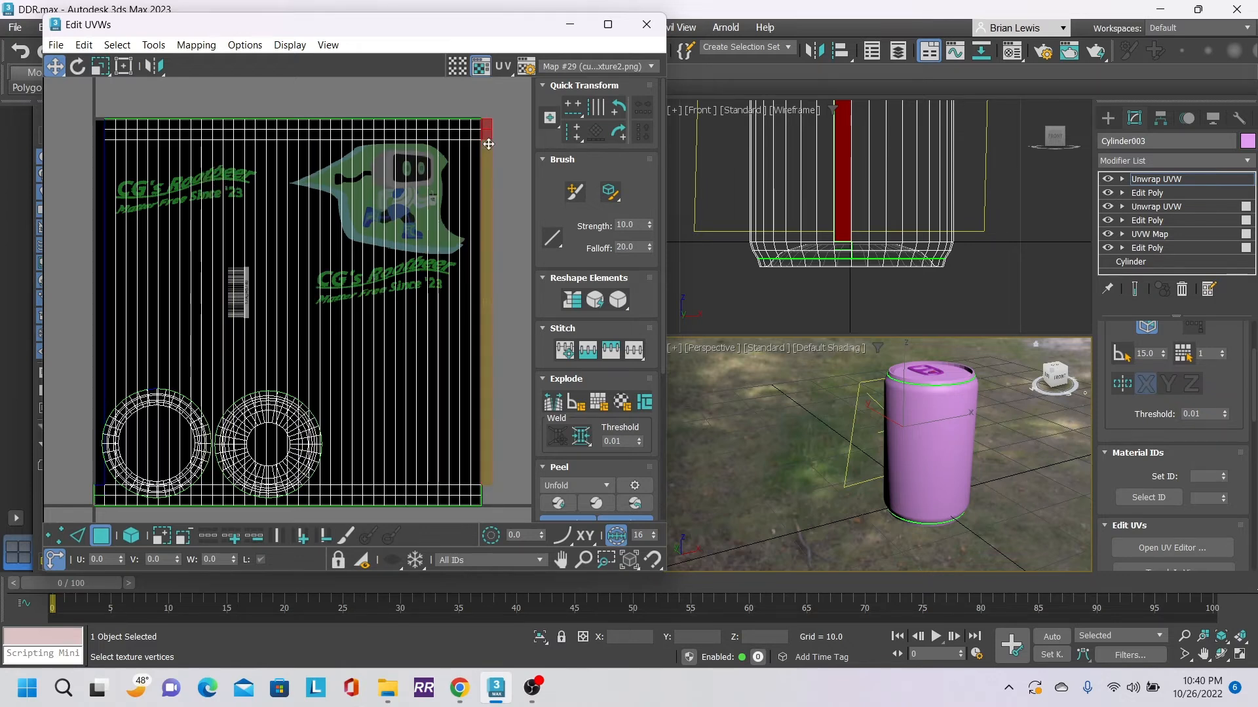
- Separate the overhanging strip from the wall island and move it into the gap at the texture's left edge
{"action": "right_click", "coordinate": [488, 144]}
{"action": "left_click", "coordinate": [459, 199]}
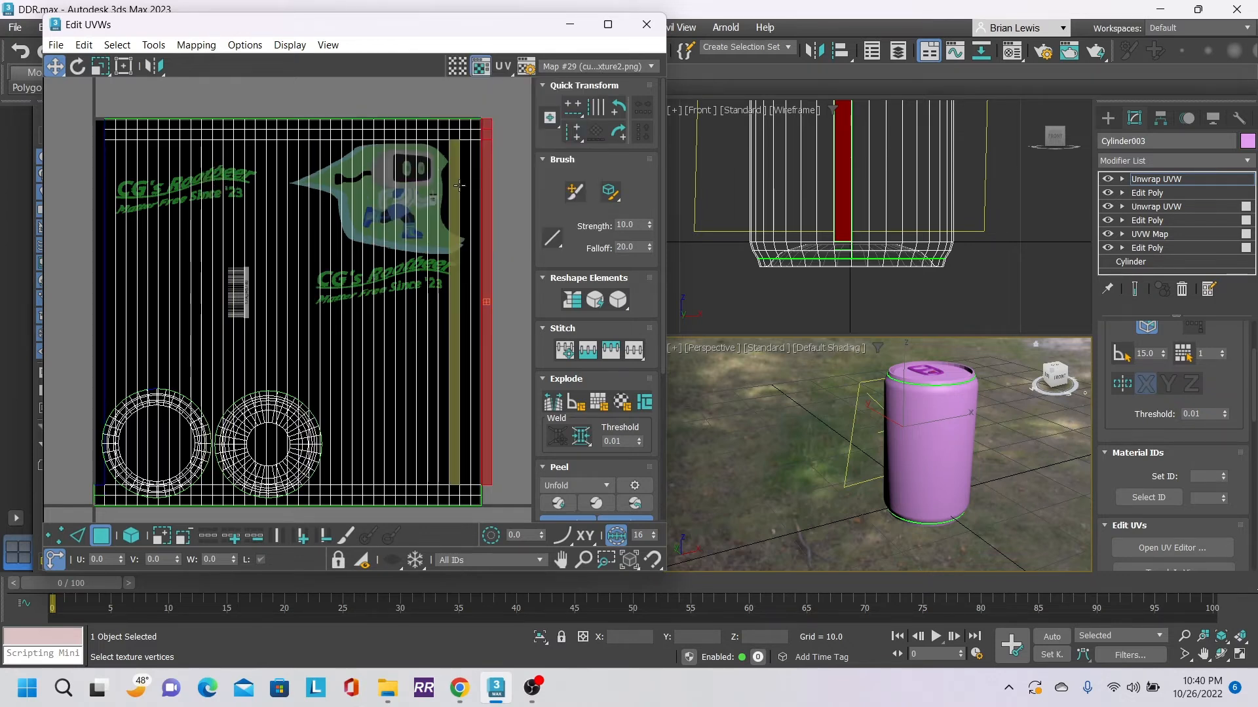
{"action": "left_click_drag", "start_coordinate": [493, 194], "coordinate": [103, 195]}
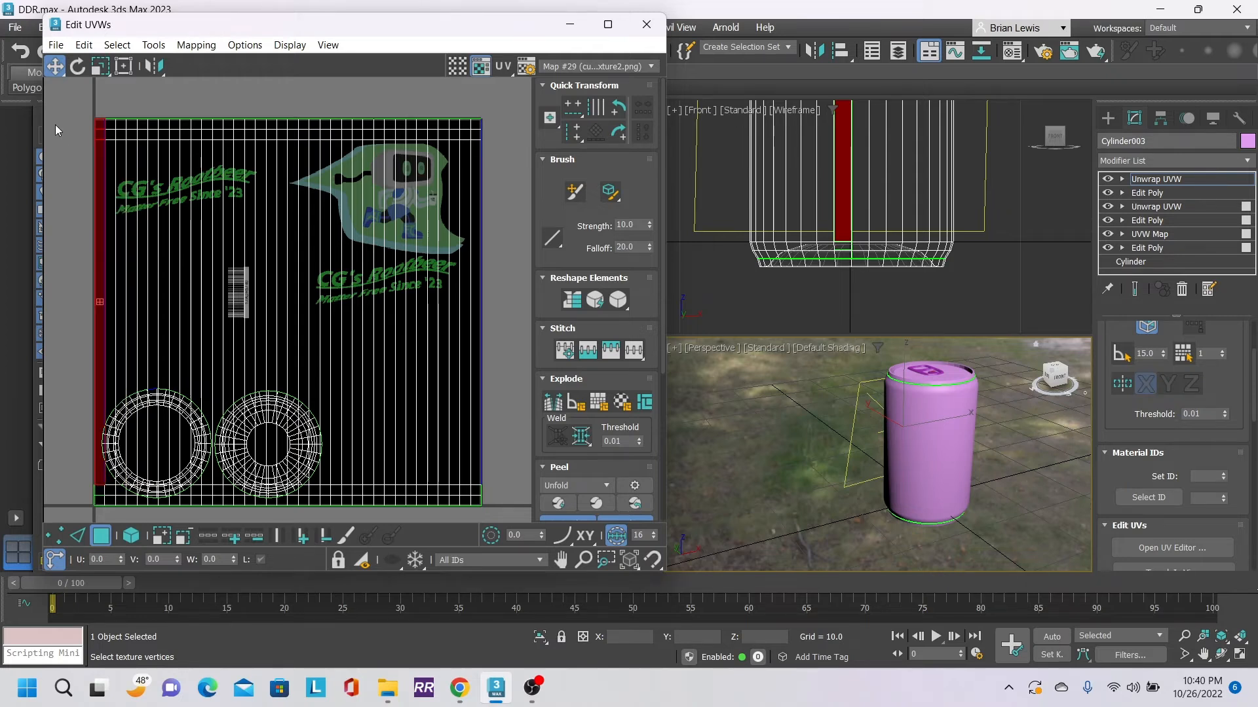
- Select the relocated strip together with the adjacent wall strip and weld them with Weld Selected
{"action": "left_click_drag", "start_coordinate": [138, 338], "coordinate": [108, 492]}
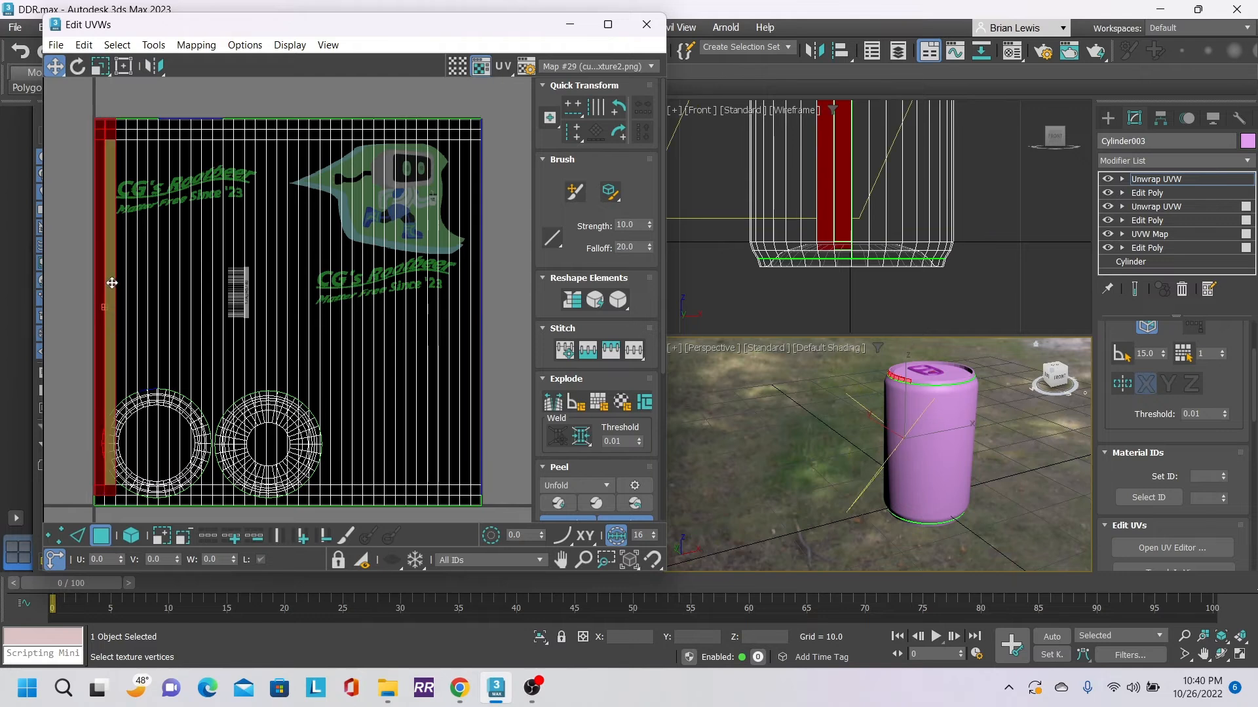
{"action": "right_click", "coordinate": [122, 244]}
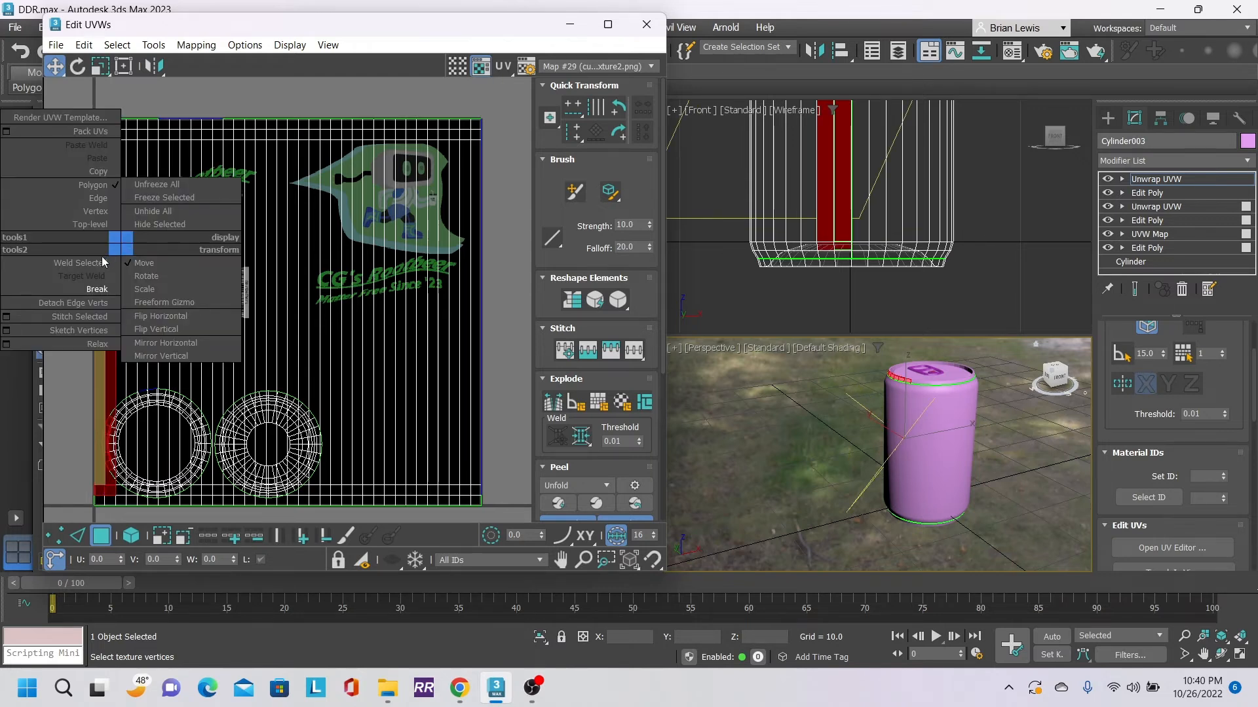
{"action": "left_click", "coordinate": [72, 262]}
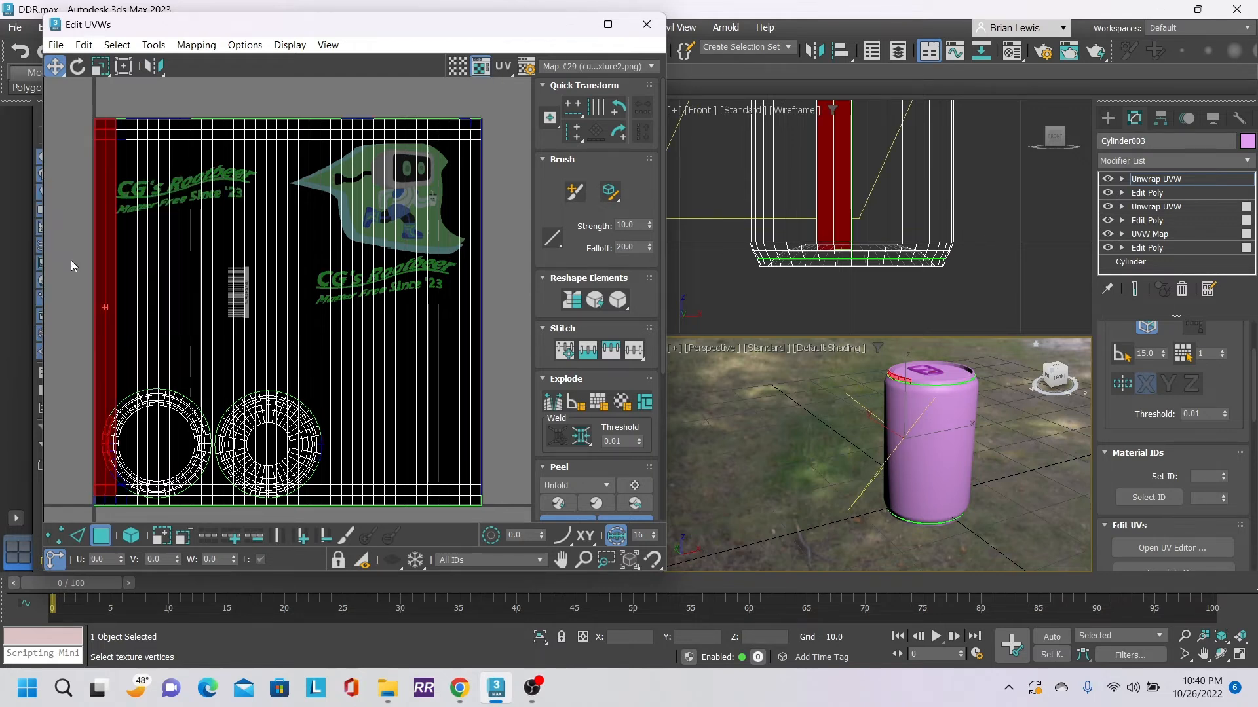
- Test the weld by pulling the outermost left wall strip outward, and undo the move
{"action": "left_click", "coordinate": [487, 271]}
{"action": "left_click", "coordinate": [102, 284]}
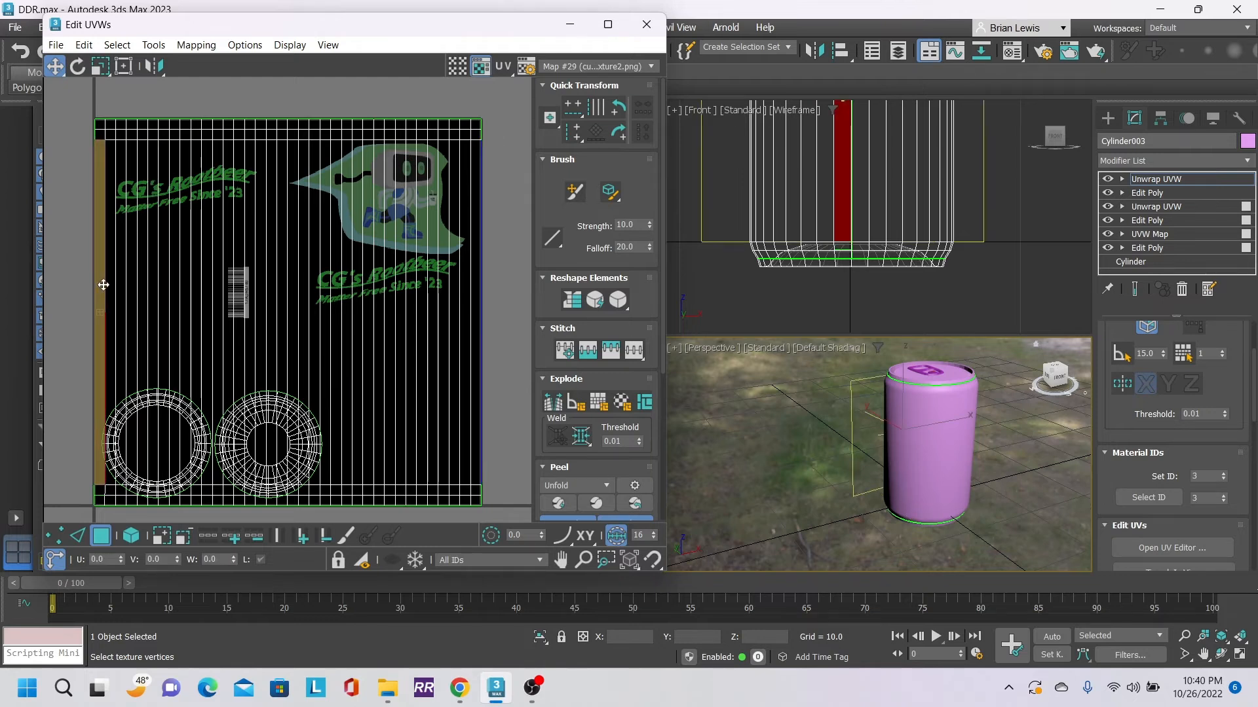
{"action": "left_click_drag", "start_coordinate": [100, 284], "coordinate": [64, 285]}
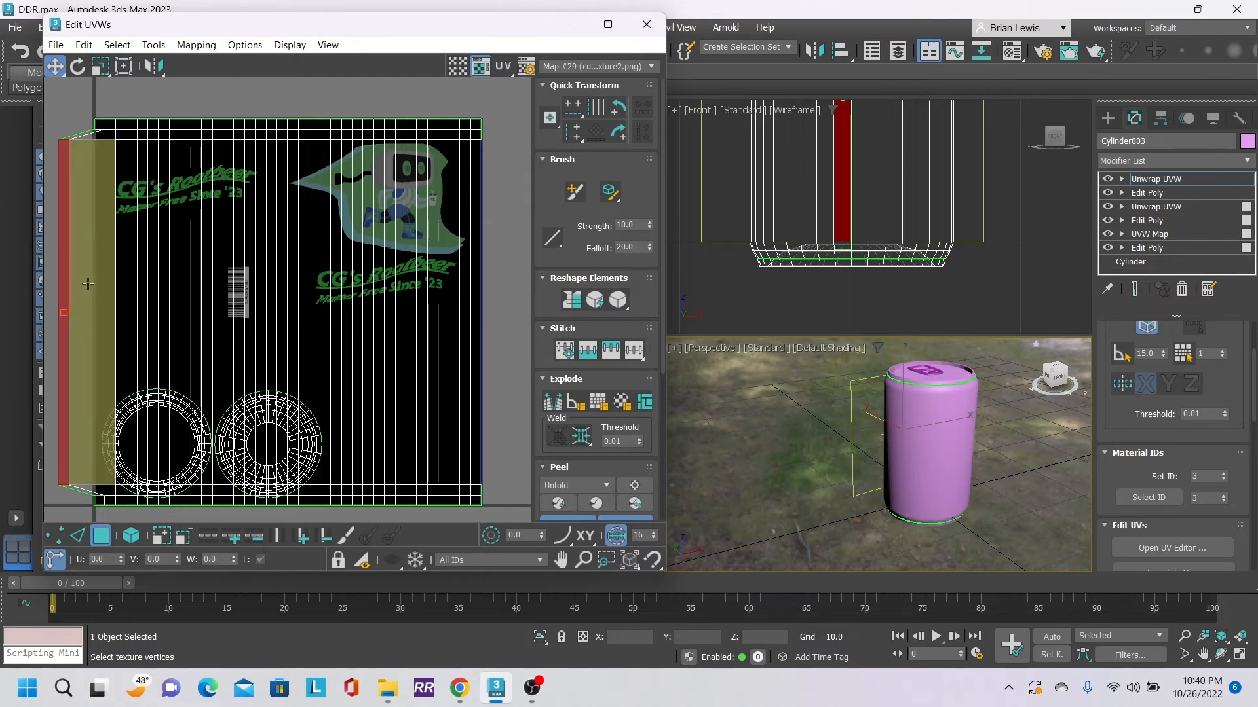
{"action": "key", "text": "ctrl+z"}
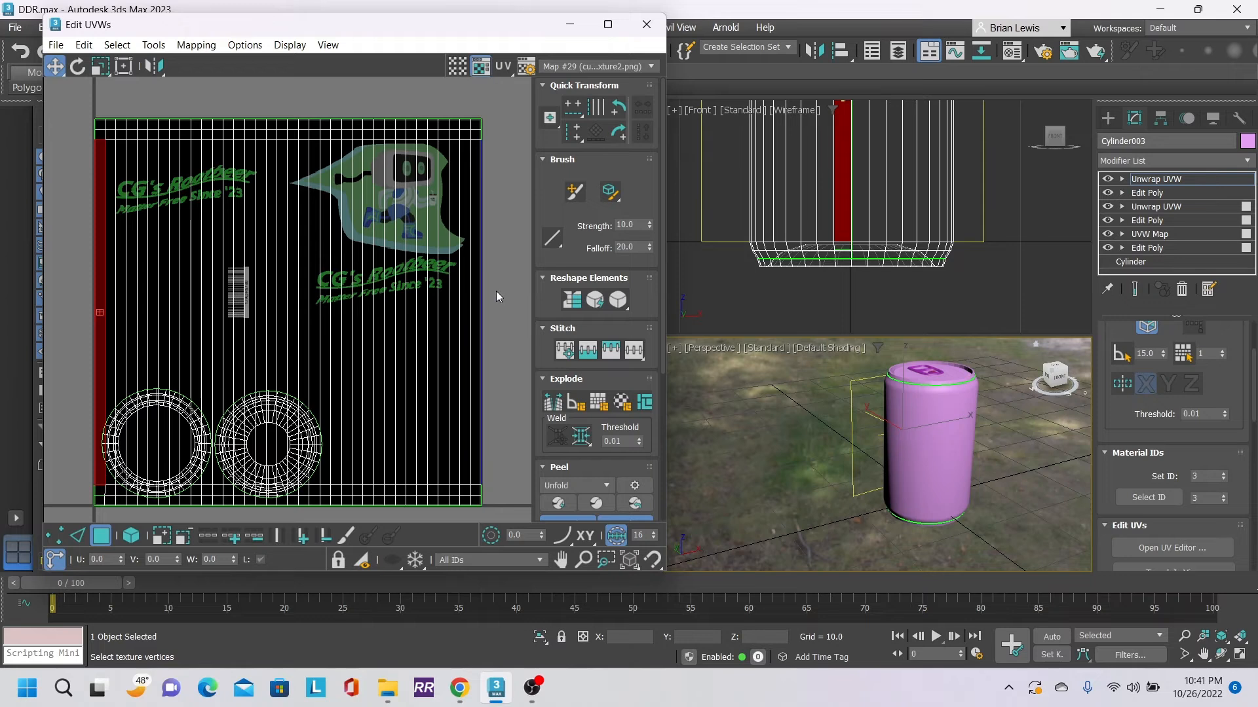
- Select the whole outer wall UV island with element selection and scale it vertically to just over half its height
{"action": "left_click", "coordinate": [499, 290]}
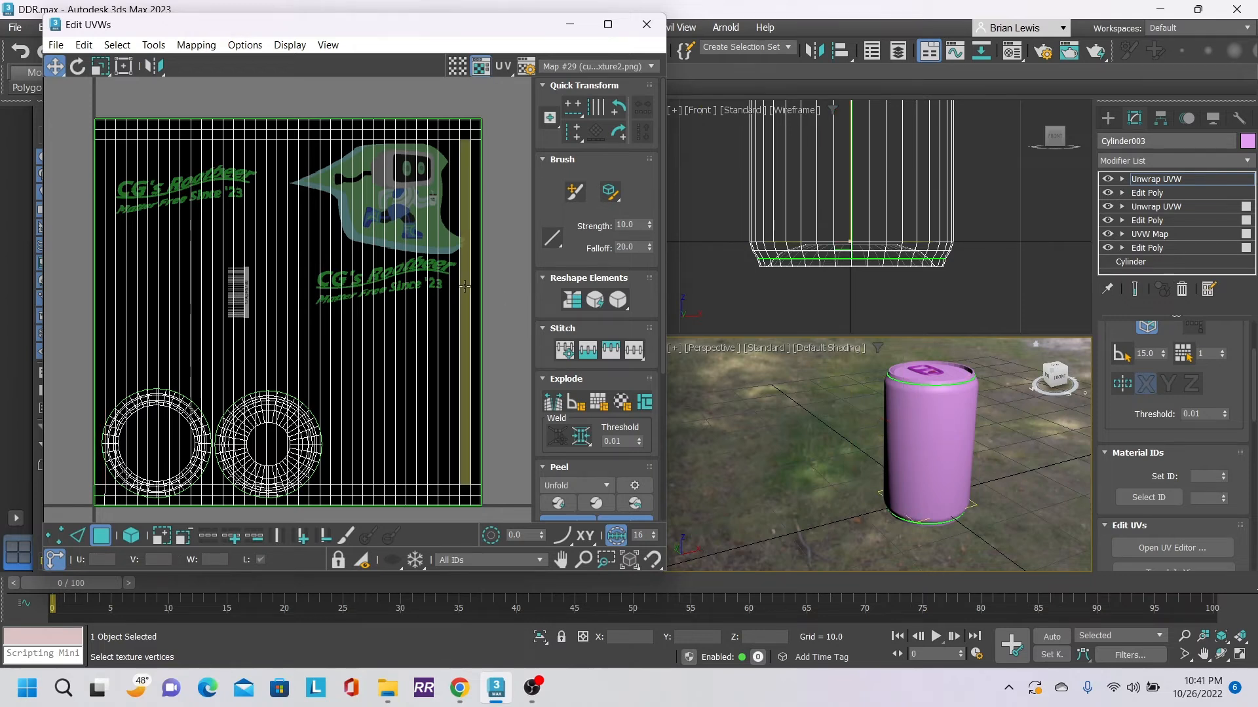
{"action": "left_click", "coordinate": [131, 535]}
{"action": "left_click", "coordinate": [270, 274]}
{"action": "left_click", "coordinate": [351, 249]}
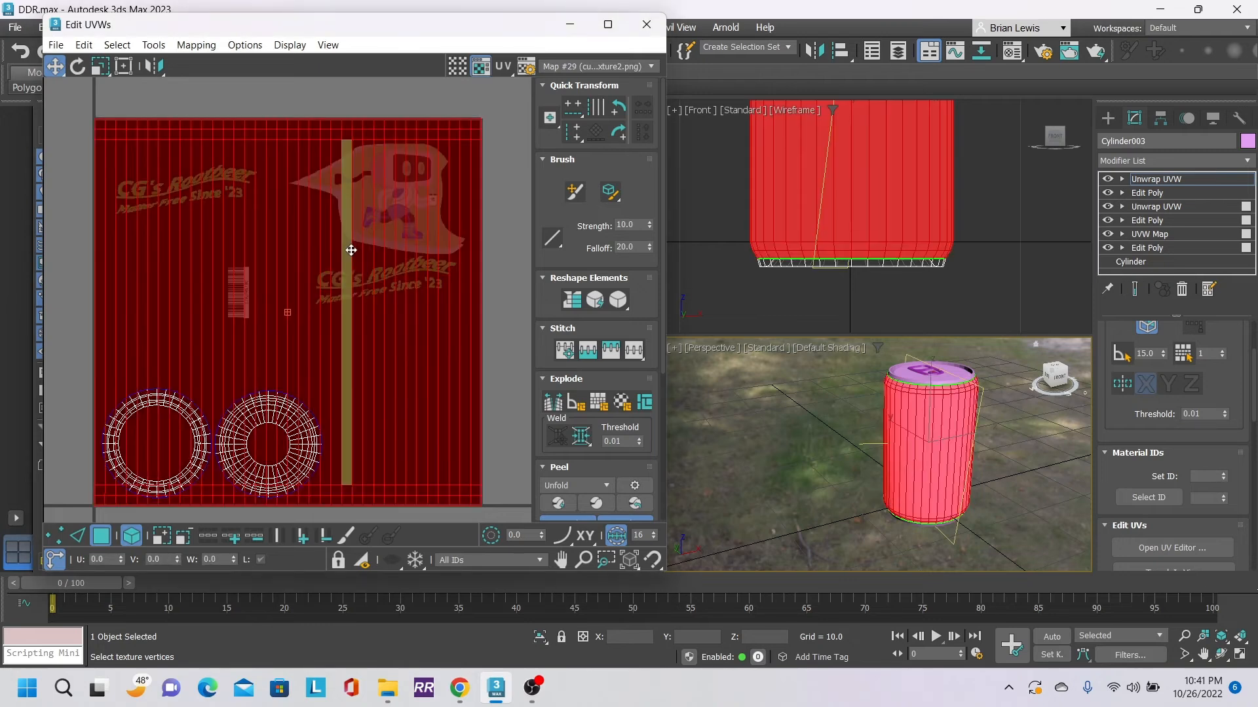
{"action": "left_click", "coordinate": [100, 67]}
{"action": "left_click", "coordinate": [101, 111]}
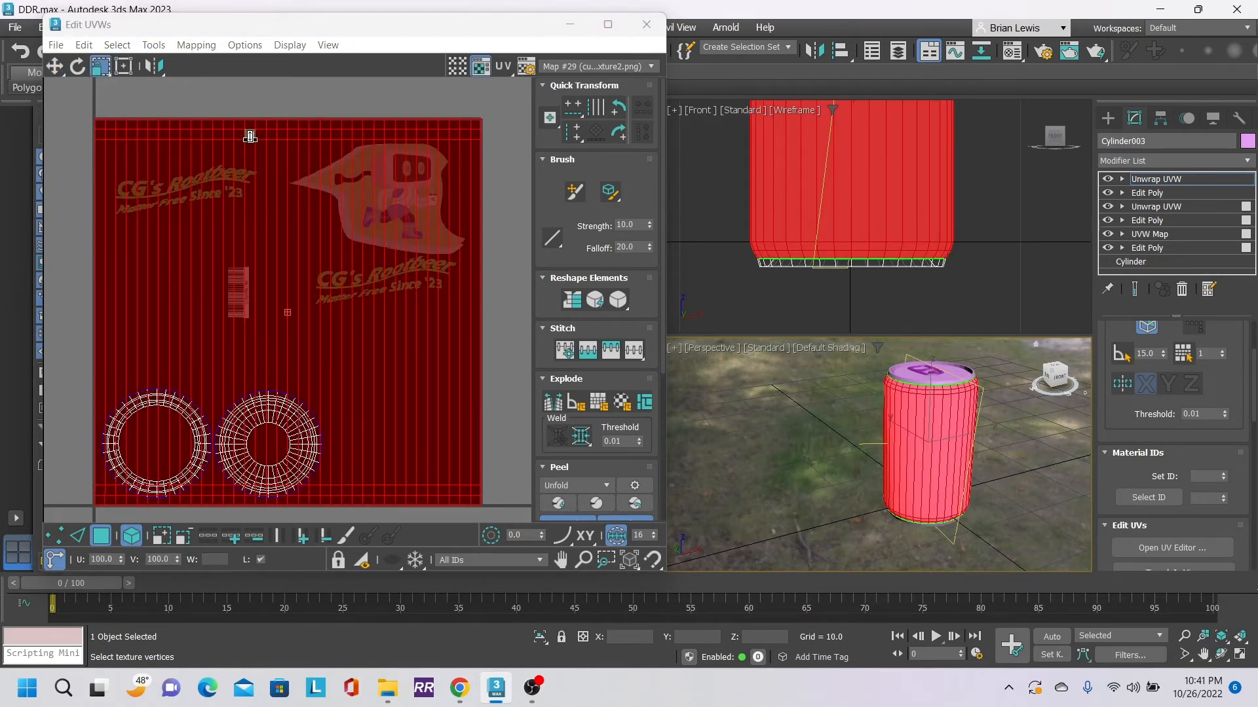
{"action": "left_click_drag", "start_coordinate": [256, 140], "coordinate": [263, 442]}
- Move the wall island up about 0.218 in V so it aligns with the texture's top edge and covers the label artwork
{"action": "left_click", "coordinate": [64, 65]}
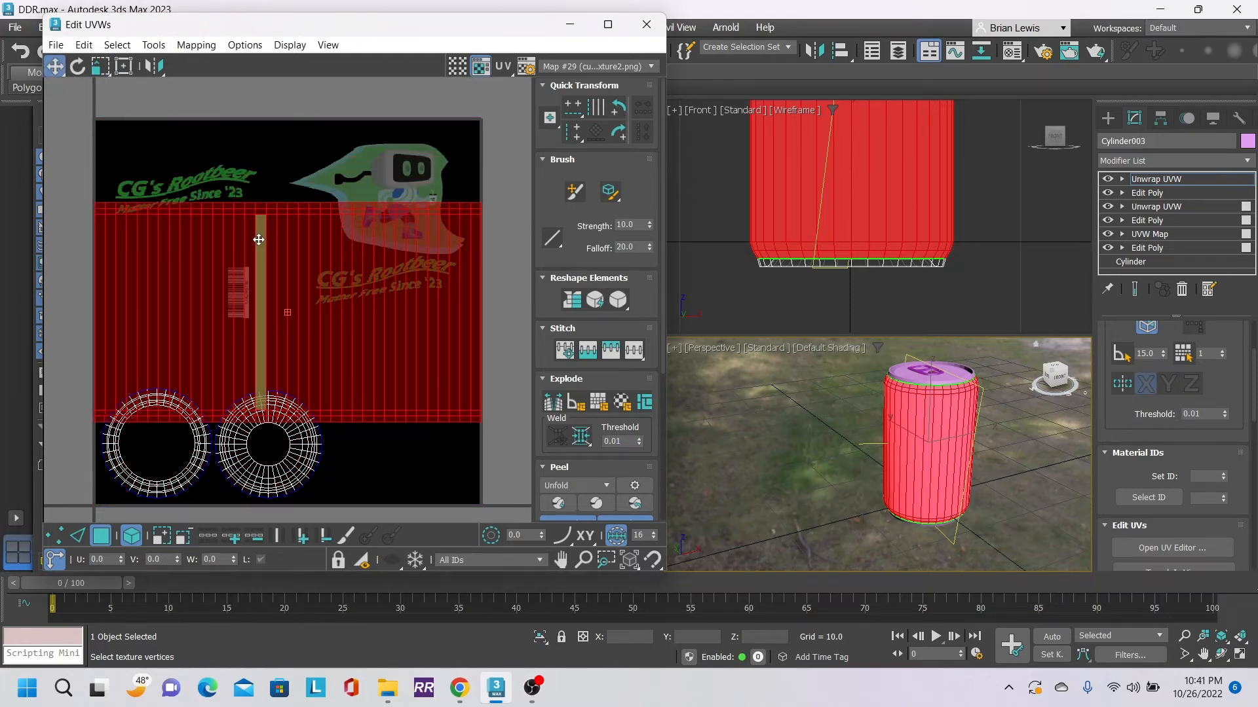
{"action": "left_click_drag", "start_coordinate": [260, 240], "coordinate": [262, 155]}
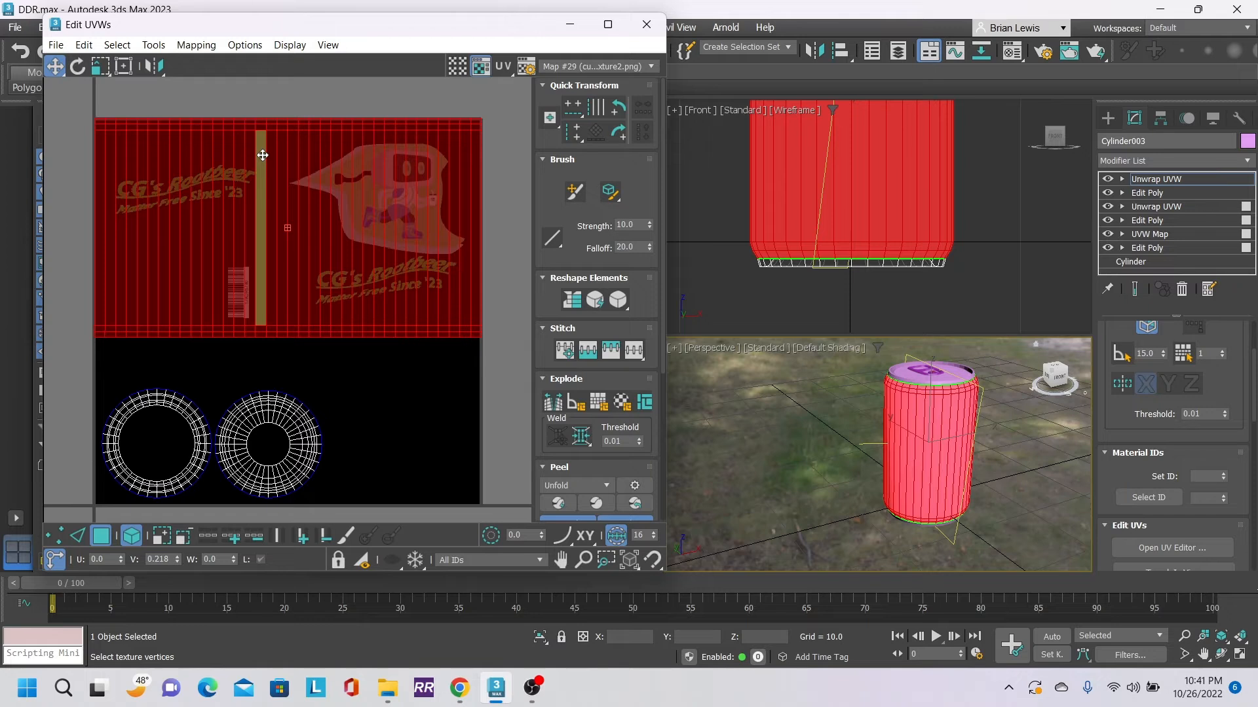
{"action": "left_click", "coordinate": [520, 229]}
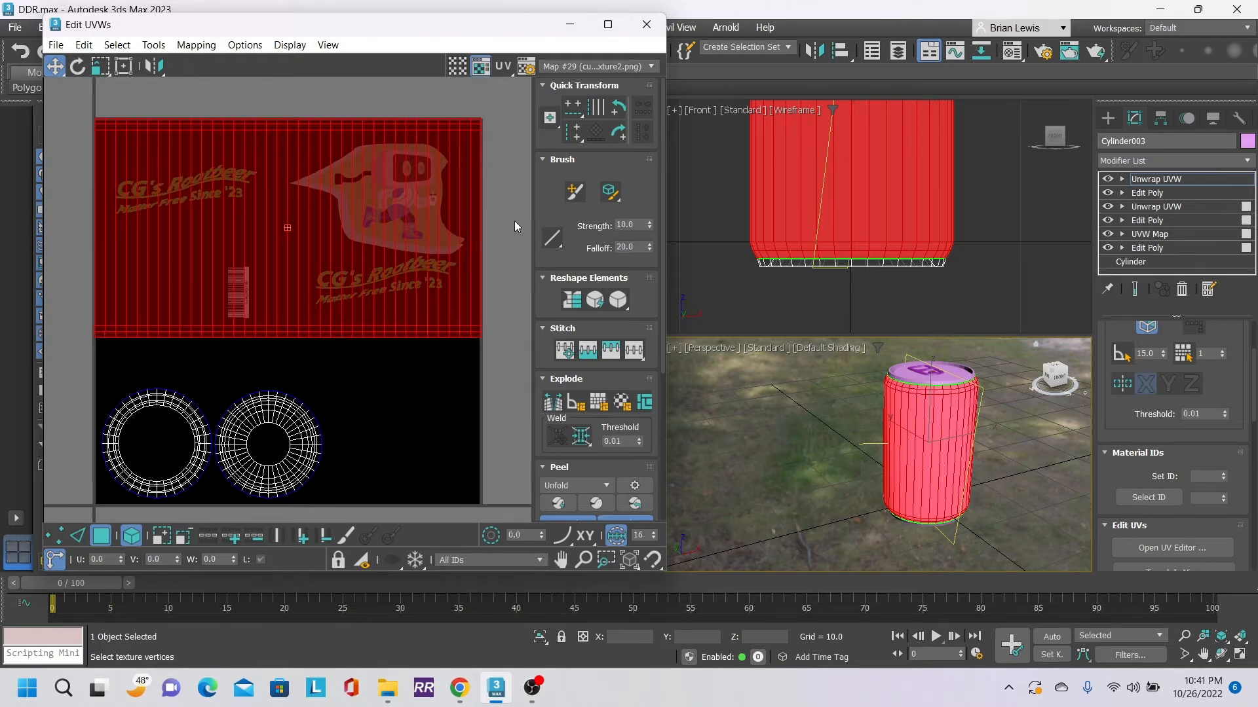
- Close the UV editor and give an unused sample slot in the Material Editor the Polished Aluminum preset
{"action": "left_click", "coordinate": [514, 222]}
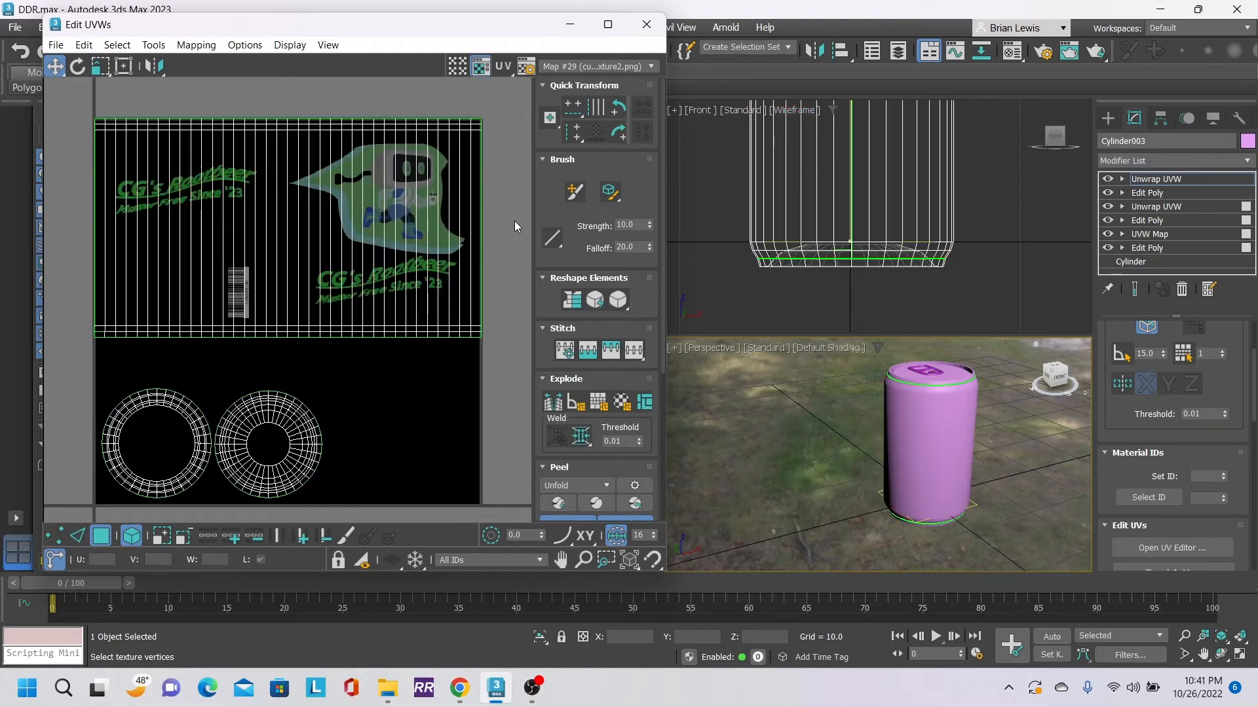
{"action": "left_click", "coordinate": [663, 18]}
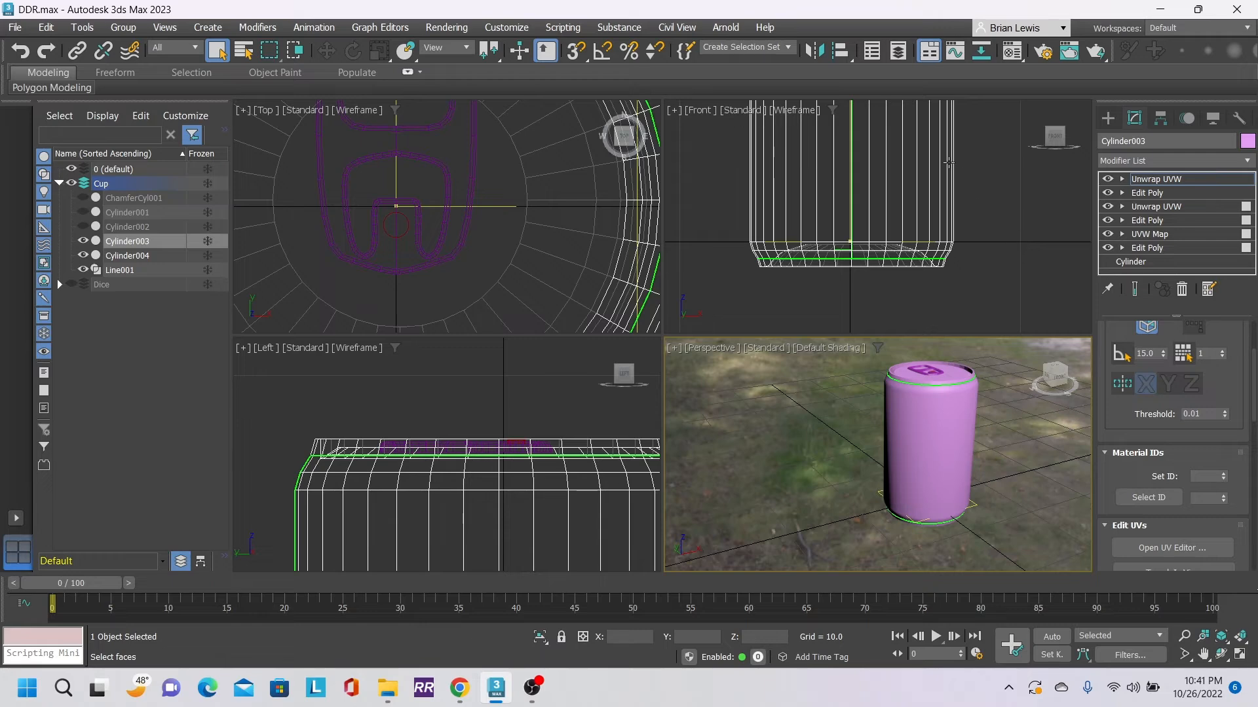
{"action": "left_click", "coordinate": [1010, 52]}
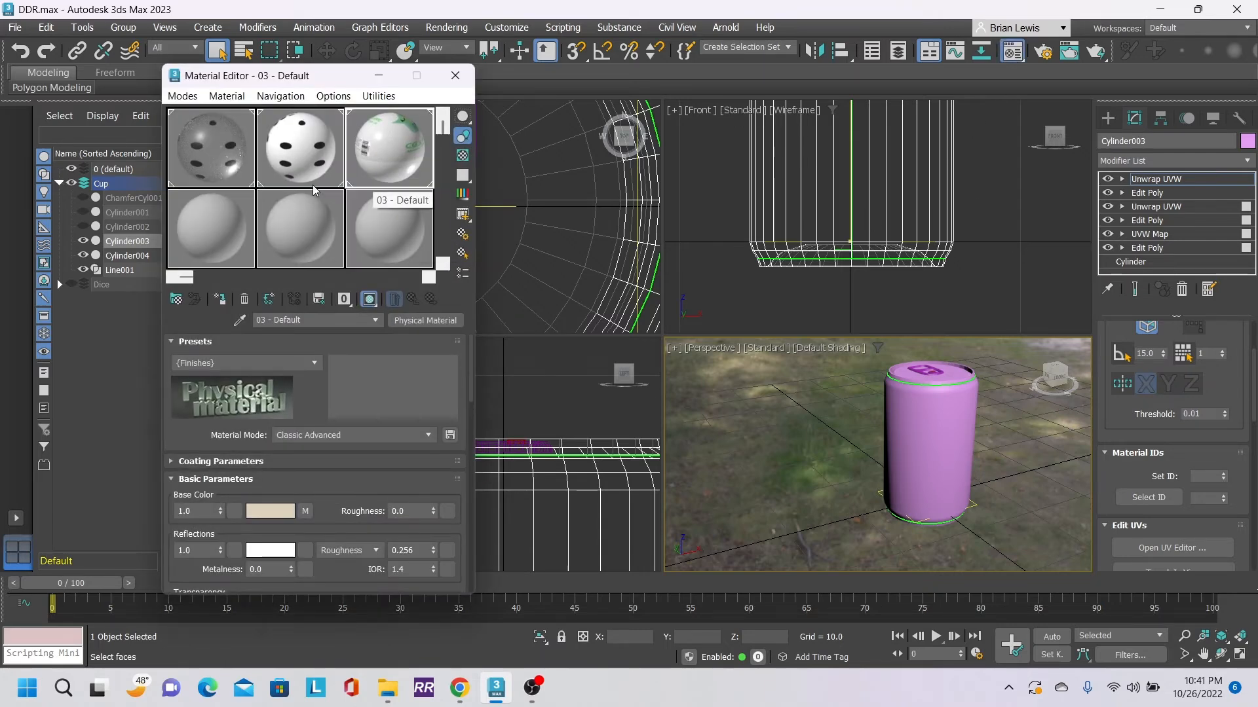
{"action": "left_click", "coordinate": [219, 223]}
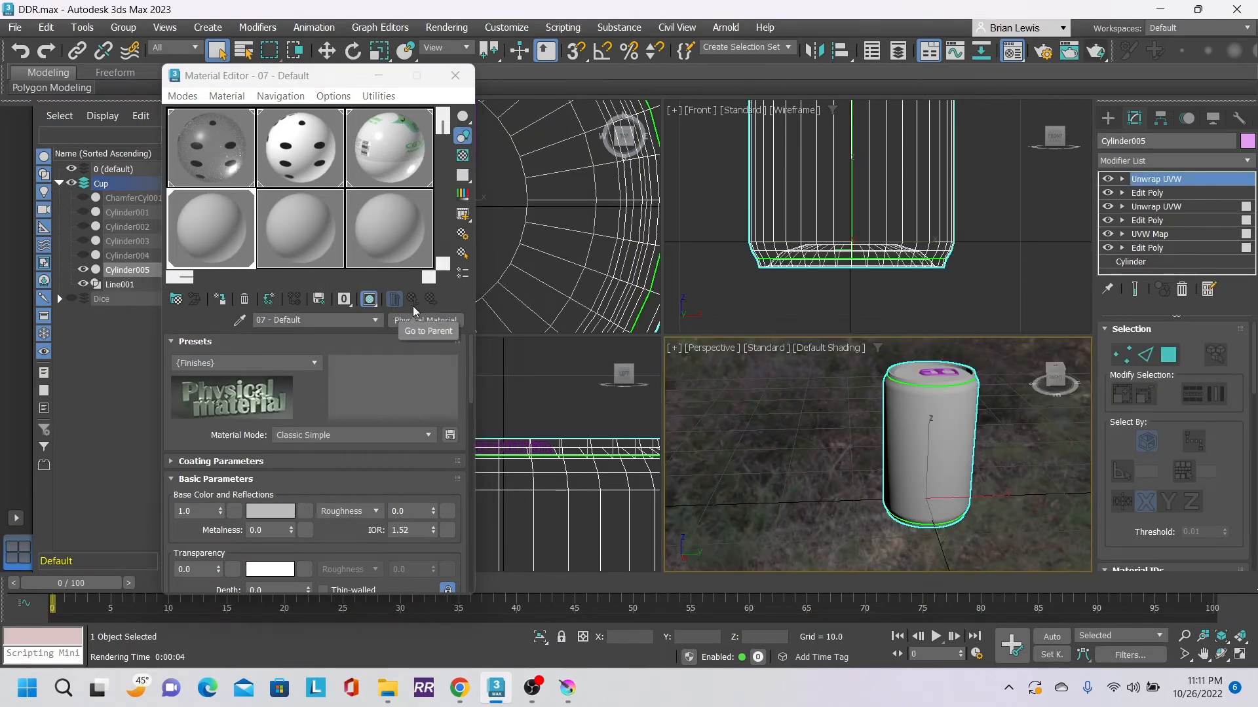
{"action": "left_click", "coordinate": [311, 363]}
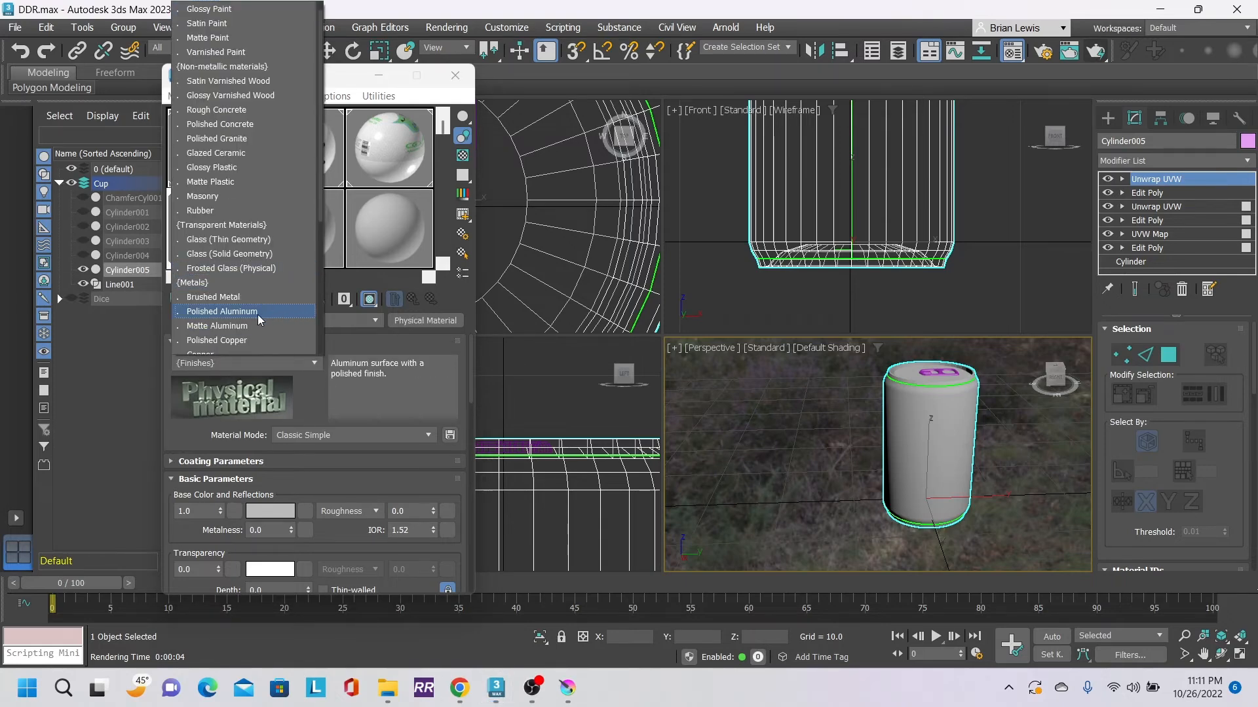
{"action": "left_click", "coordinate": [246, 312]}
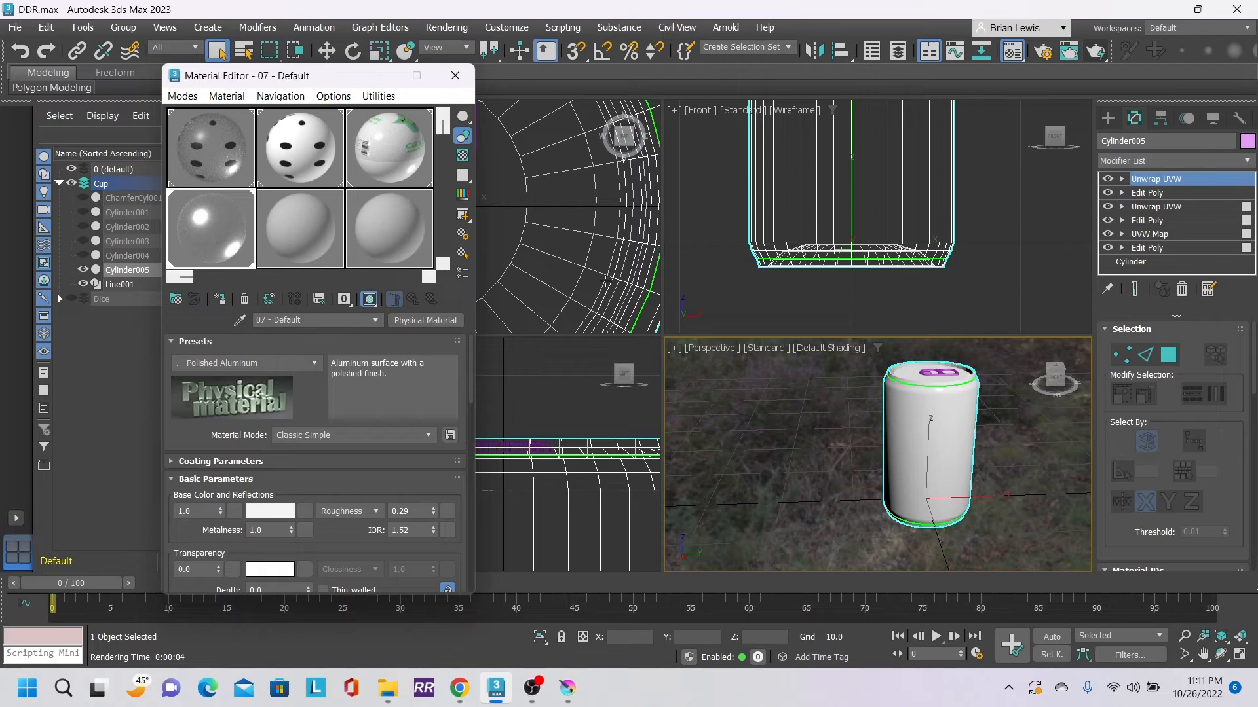
- Load cupTexture.tif as a Bitmap in the polished aluminum material's base color map
{"action": "scroll", "coordinate": [314, 488], "scroll_direction": "down", "scroll_amount": 2}
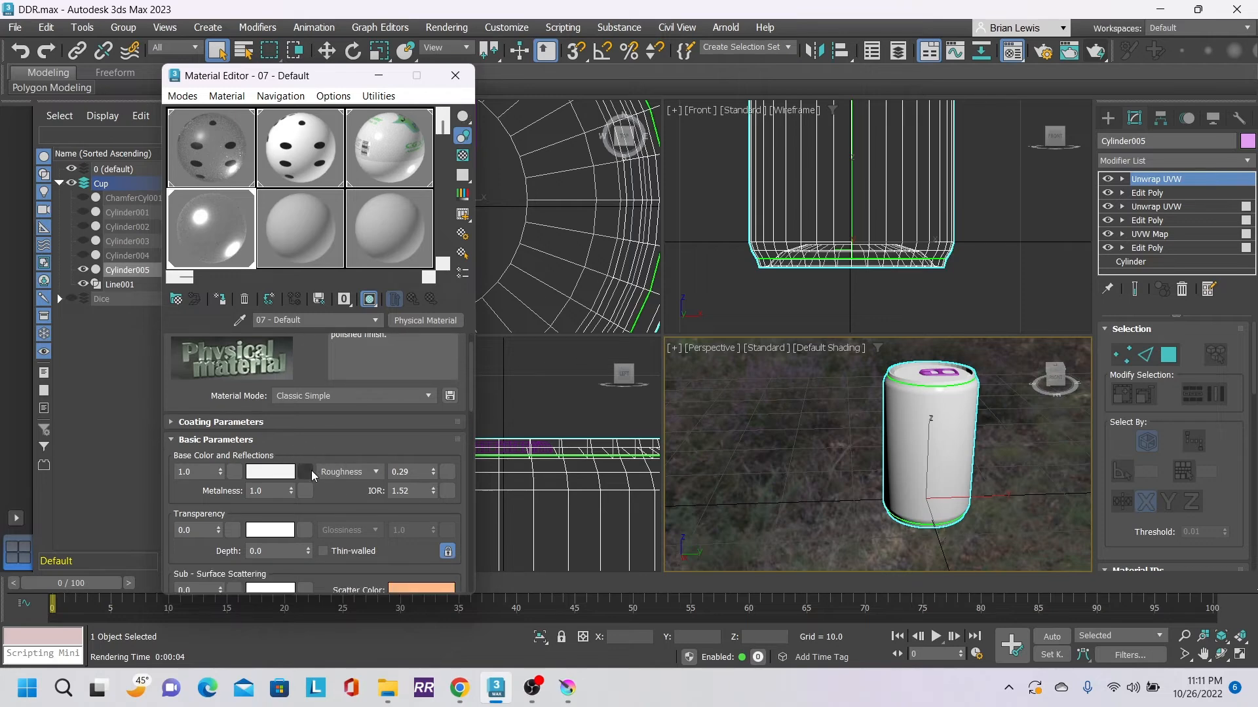
{"action": "left_click", "coordinate": [305, 473]}
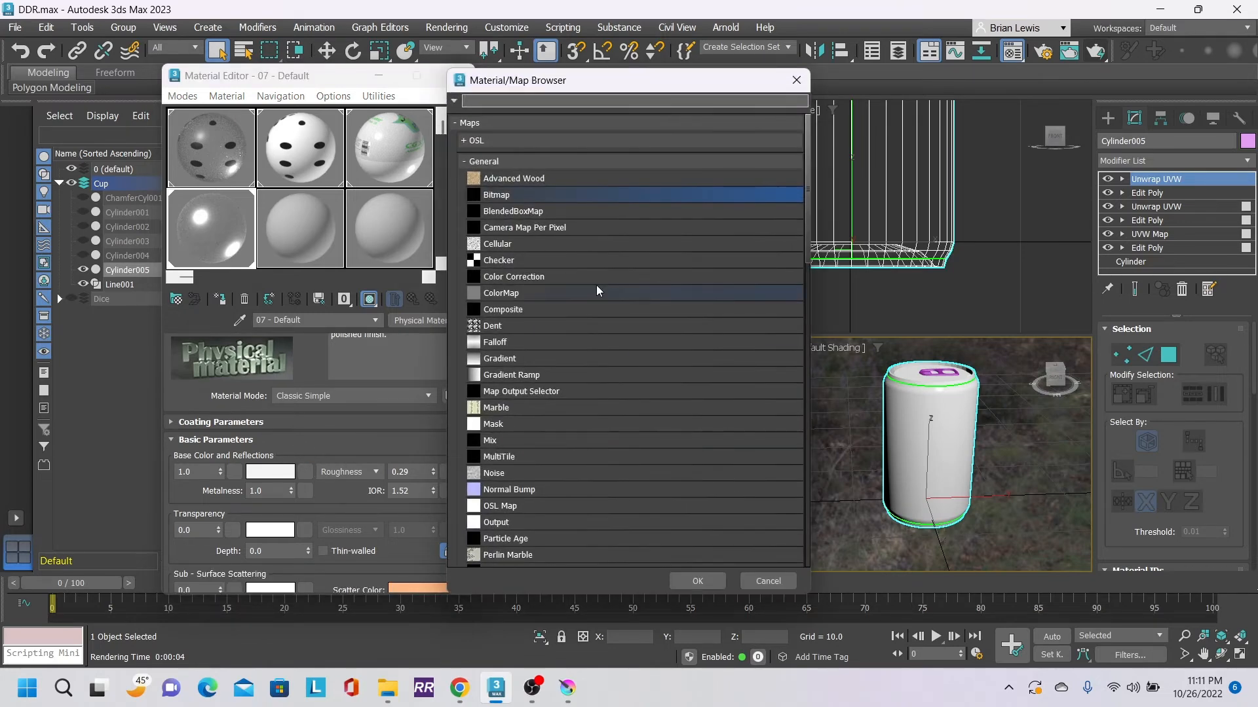
{"action": "double_click", "coordinate": [500, 197]}
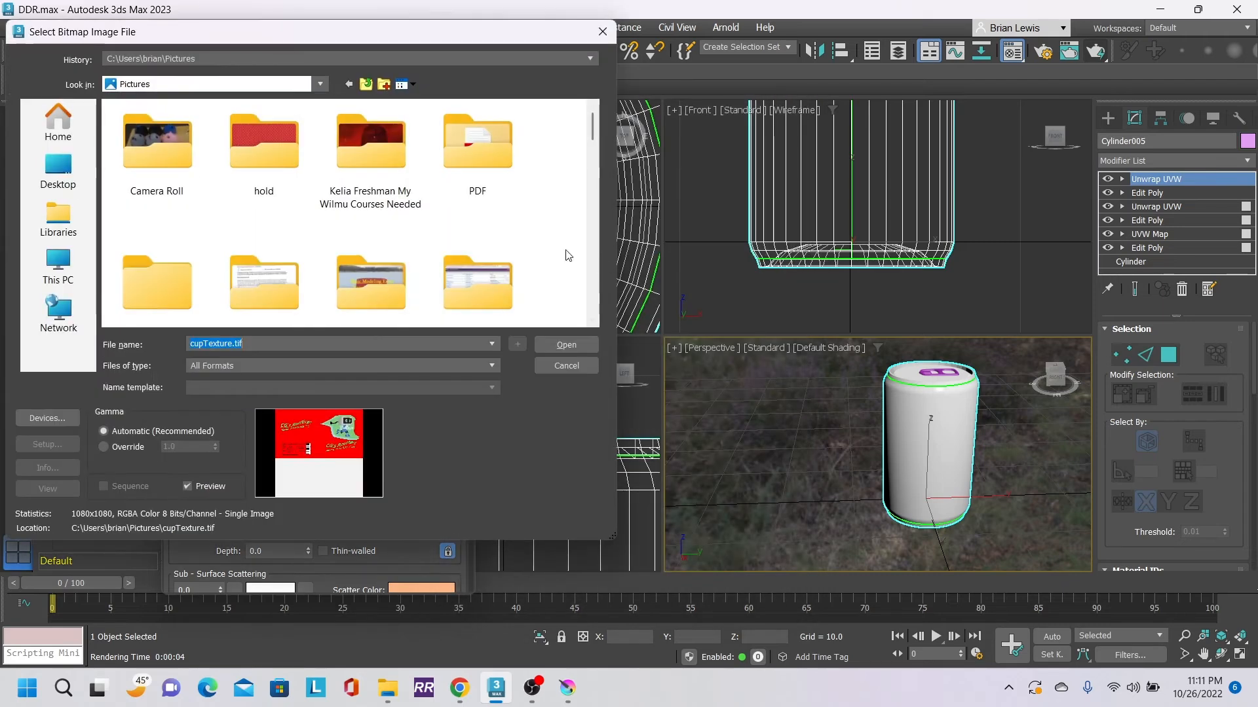
{"action": "left_click", "coordinate": [566, 345]}
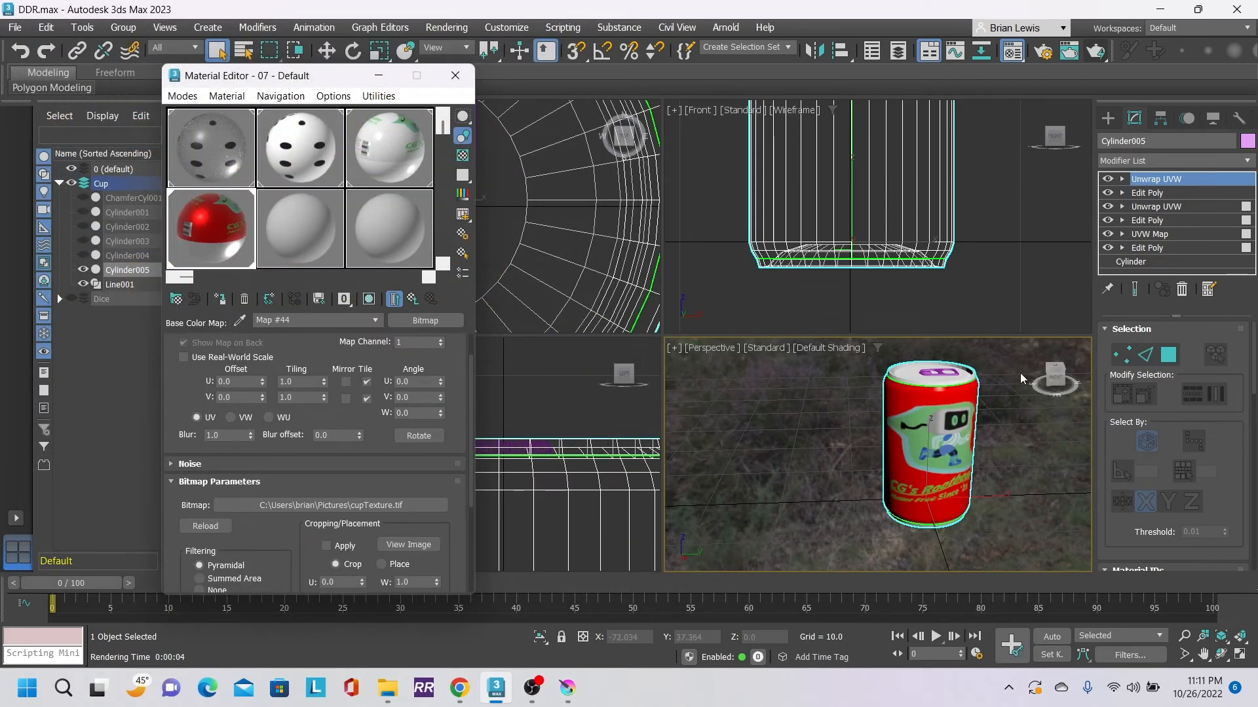
- Assign the textured aluminum material to the selected can body and orbit around it to check the label
{"action": "left_click", "coordinate": [227, 96]}
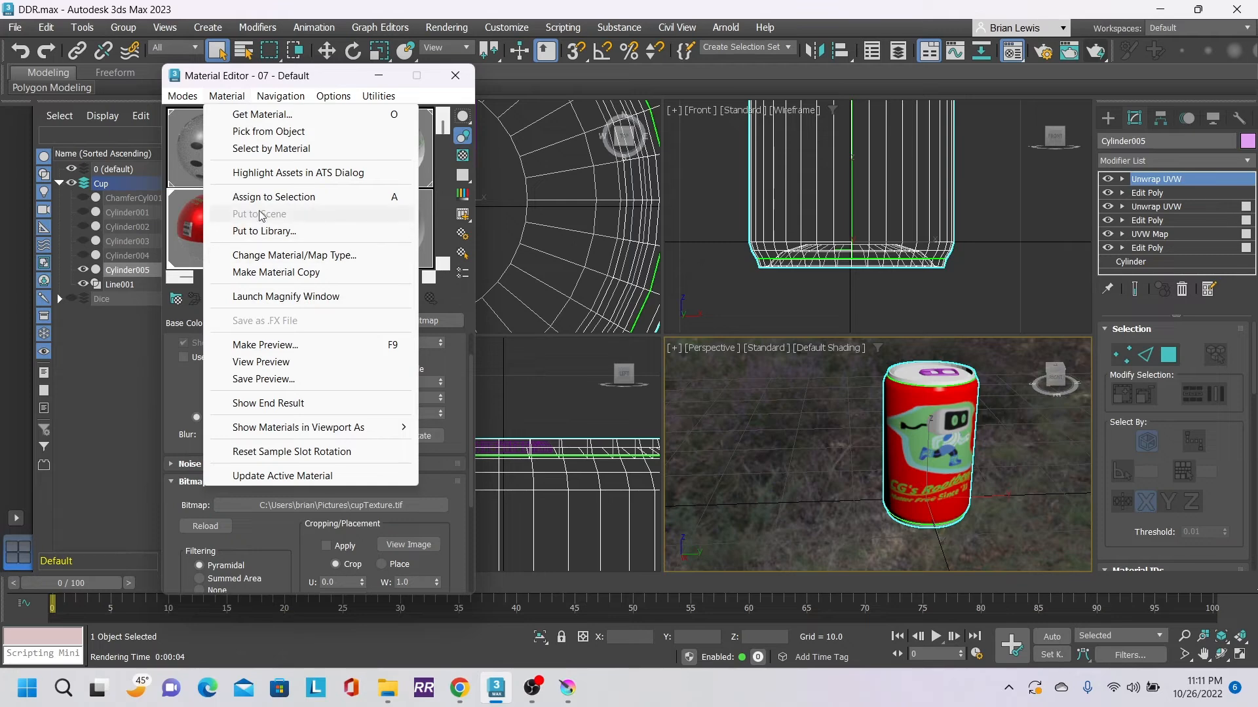
{"action": "left_click", "coordinate": [306, 199]}
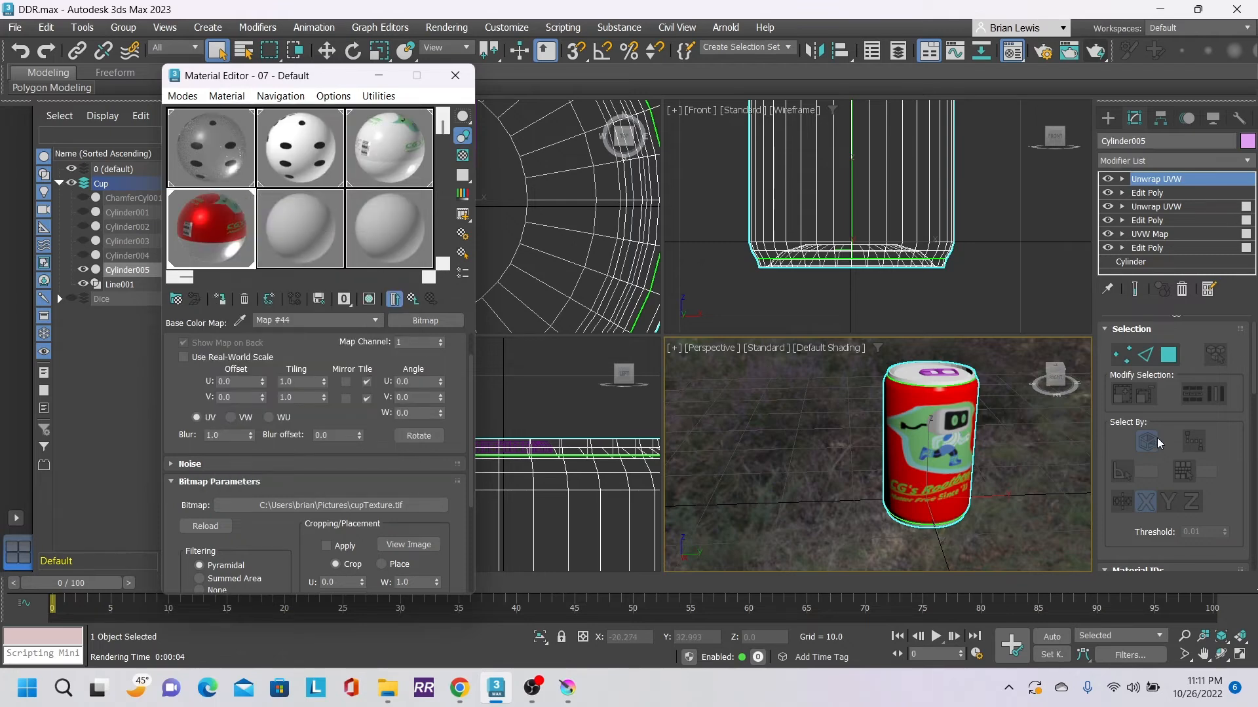
{"action": "left_click_drag", "start_coordinate": [1055, 379], "coordinate": [783, 371]}
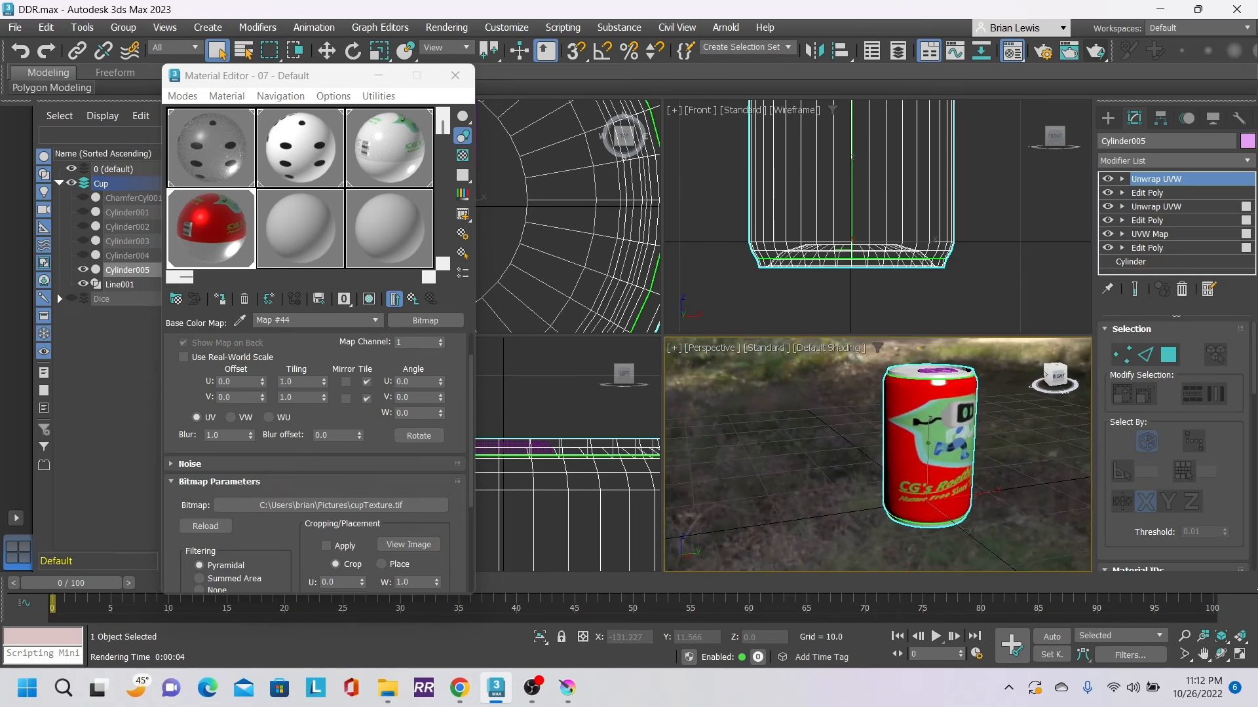
{"action": "left_click_drag", "start_coordinate": [1082, 369], "coordinate": [1063, 379]}
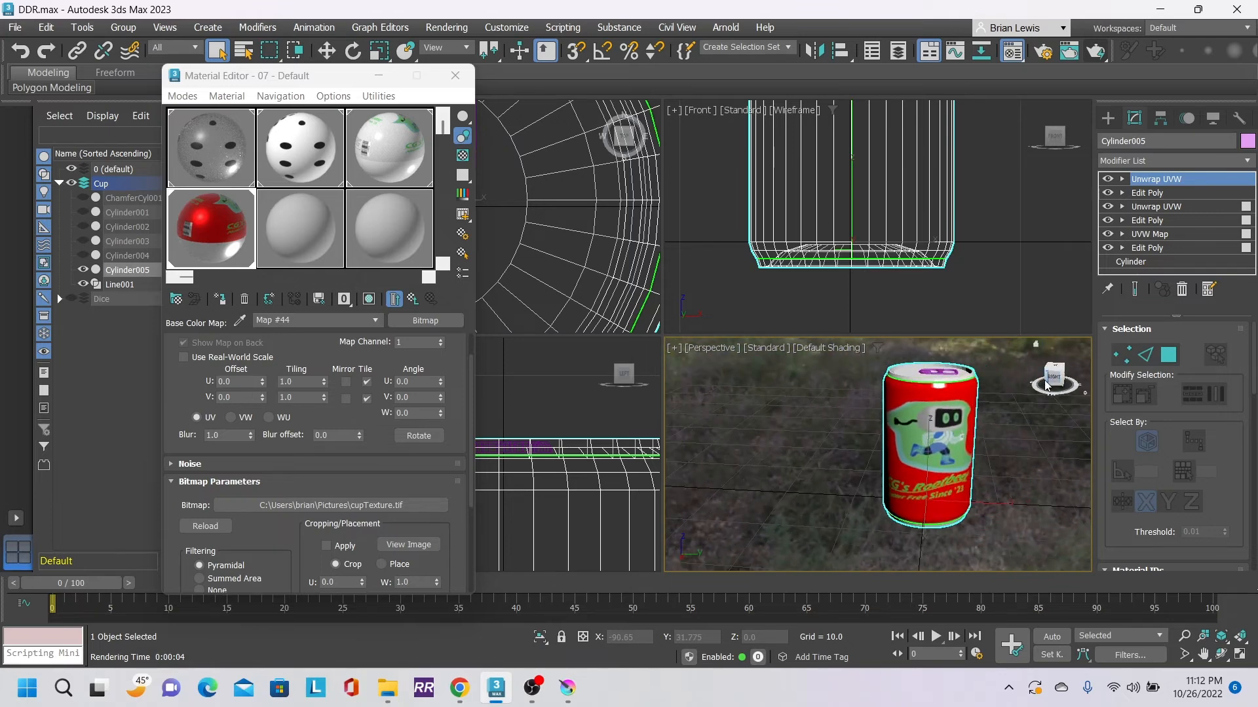
- Select the pull tab on the can's lid and assign the same cupTexture.tif material to it
{"action": "left_click", "coordinate": [942, 369]}
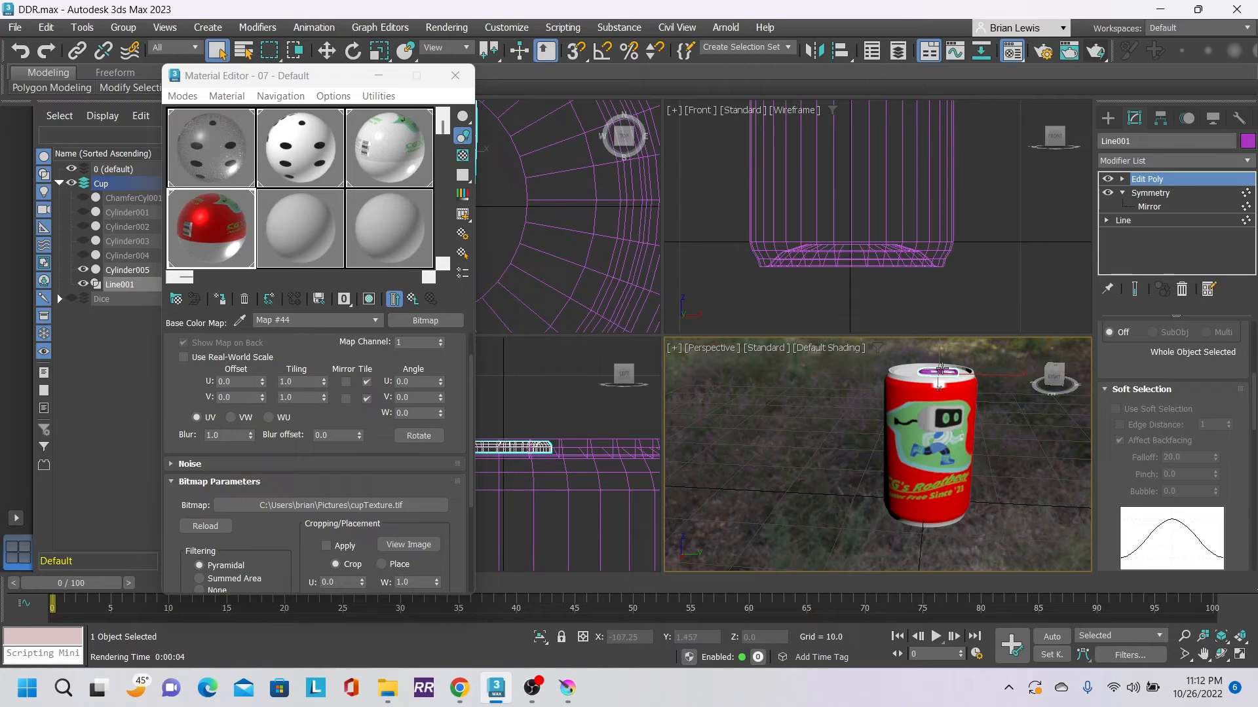
{"action": "scroll", "coordinate": [942, 368], "scroll_direction": "up", "scroll_amount": 4}
{"action": "scroll", "coordinate": [942, 369], "scroll_direction": "up", "scroll_amount": 3}
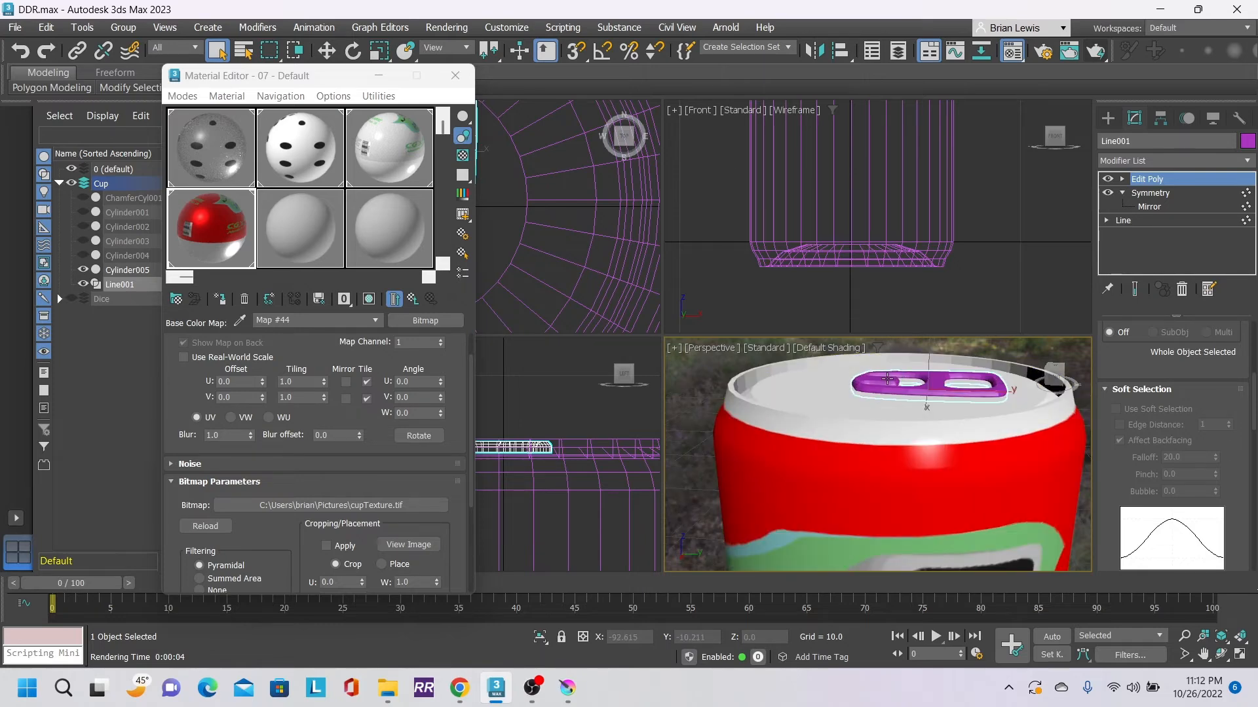
{"action": "scroll", "coordinate": [887, 379], "scroll_direction": "up", "scroll_amount": 5}
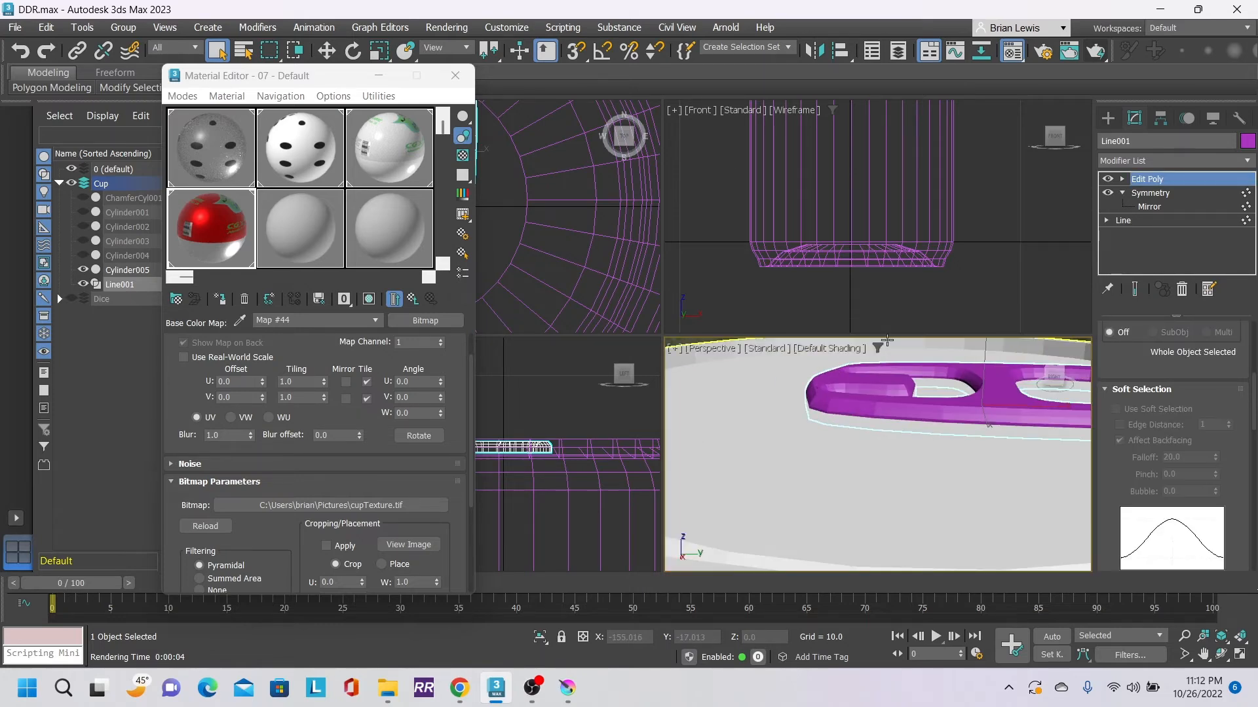
{"action": "middle_click_drag", "start_coordinate": [981, 143], "coordinate": [957, 443]}
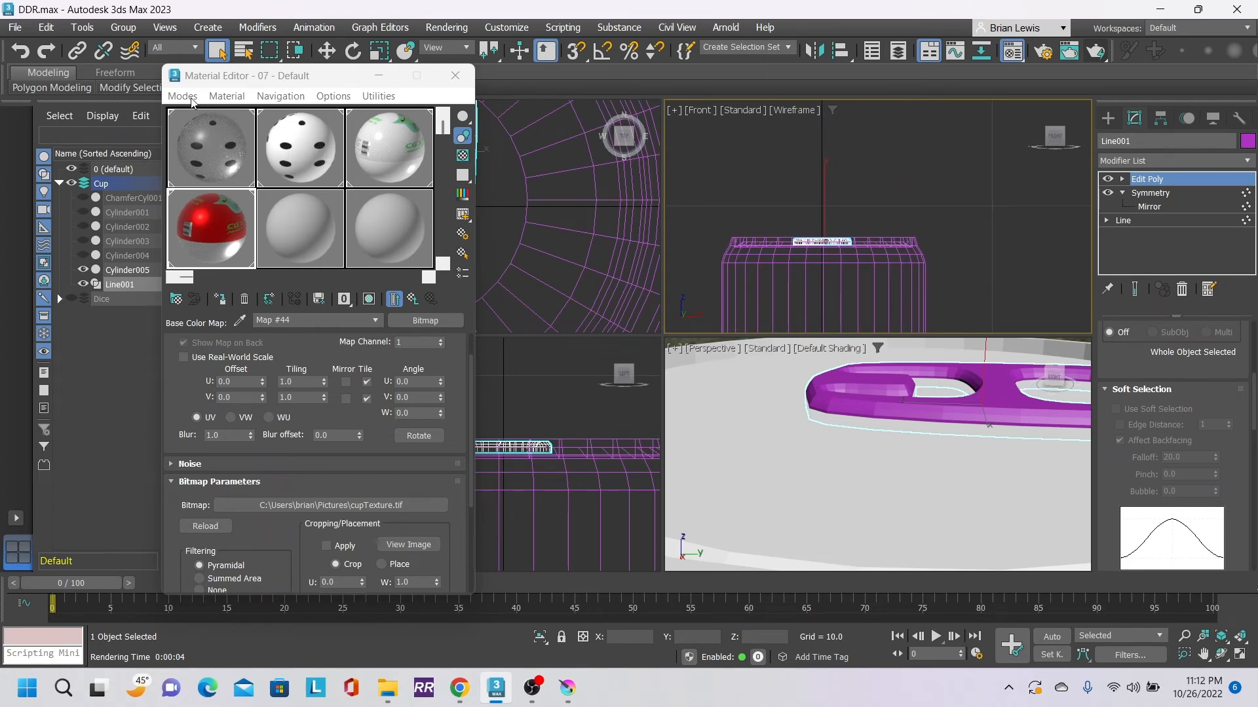
{"action": "left_click", "coordinate": [227, 97]}
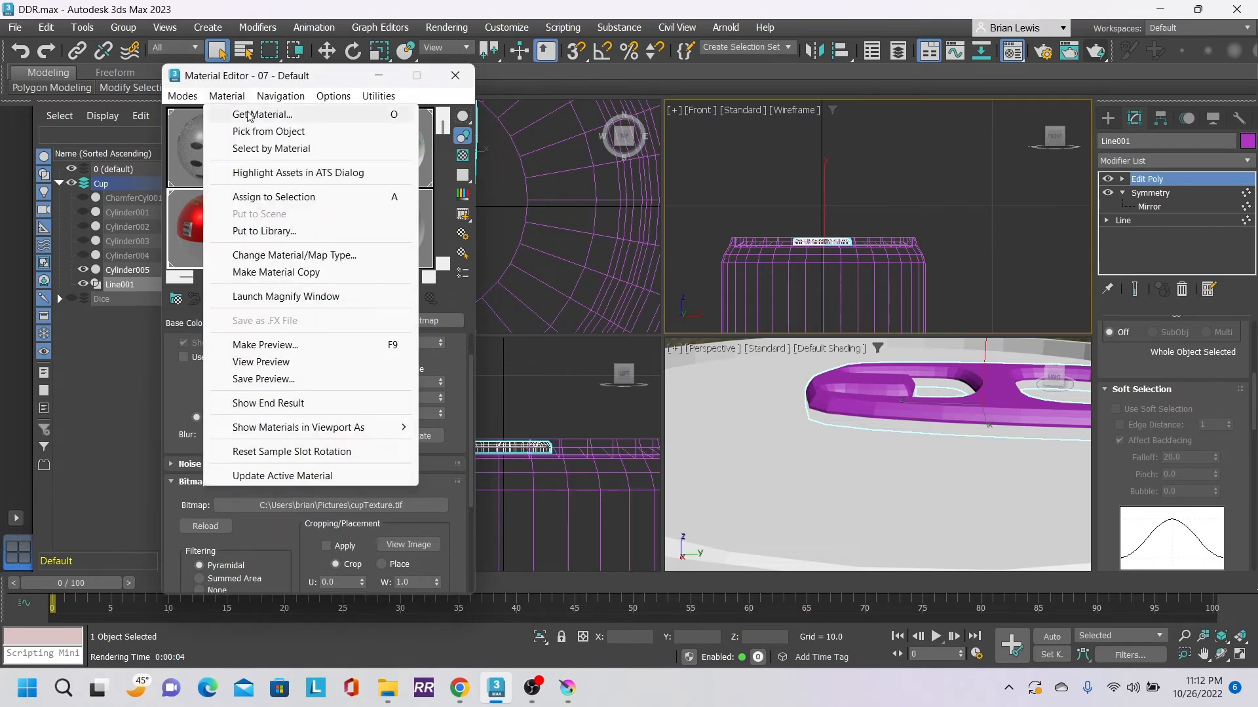
{"action": "left_click", "coordinate": [264, 198]}
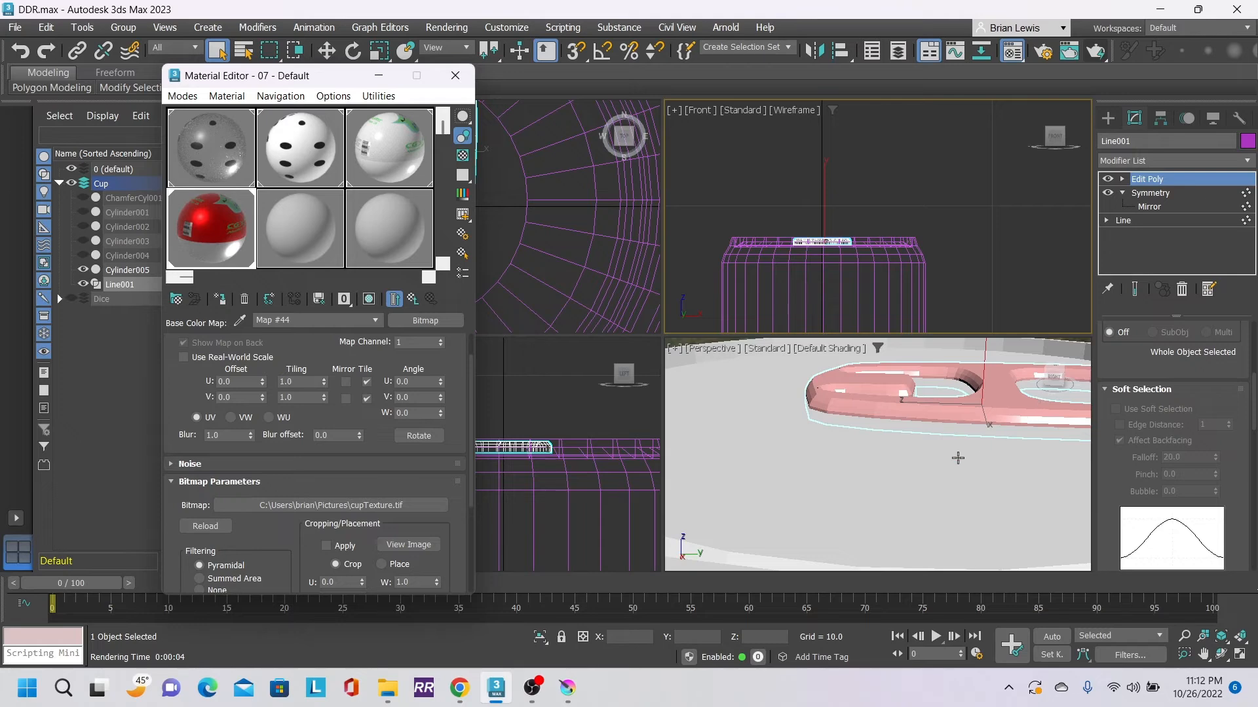
- Add an Unwrap UVW modifier to the pull tab and open its UV editor
{"action": "scroll", "coordinate": [946, 459], "scroll_direction": "down", "scroll_amount": 5}
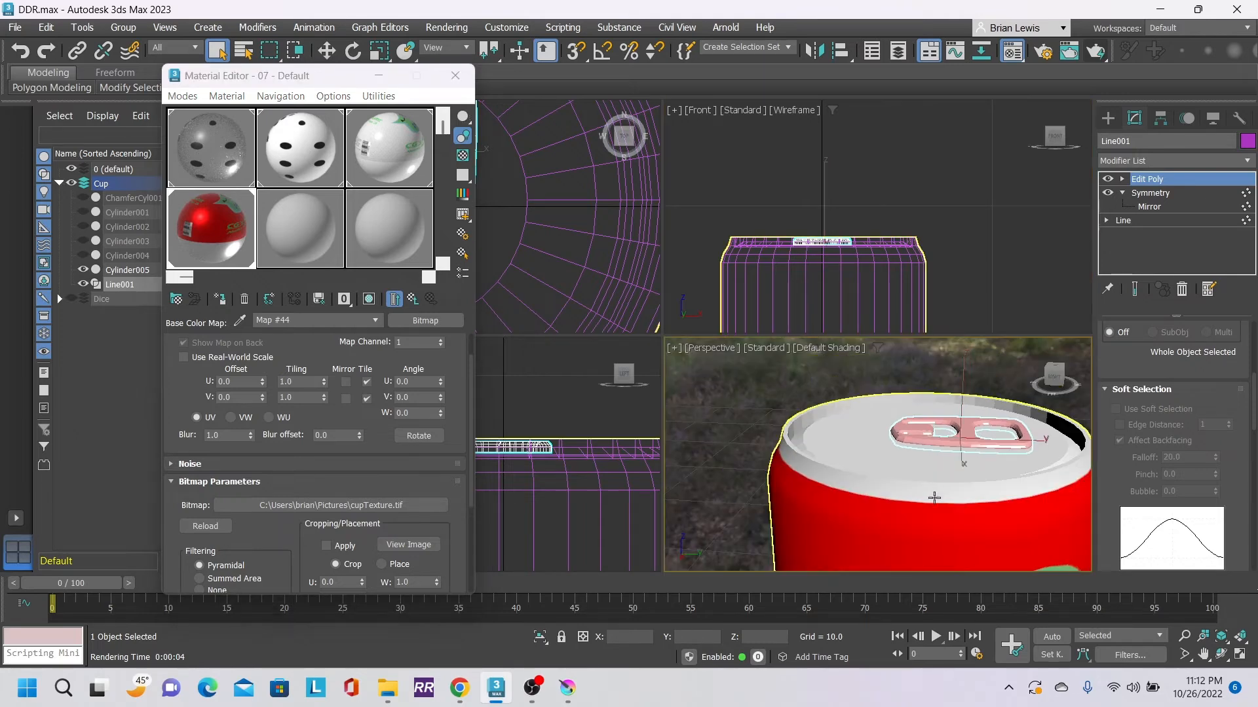
{"action": "middle_click_drag", "start_coordinate": [946, 458], "coordinate": [859, 466]}
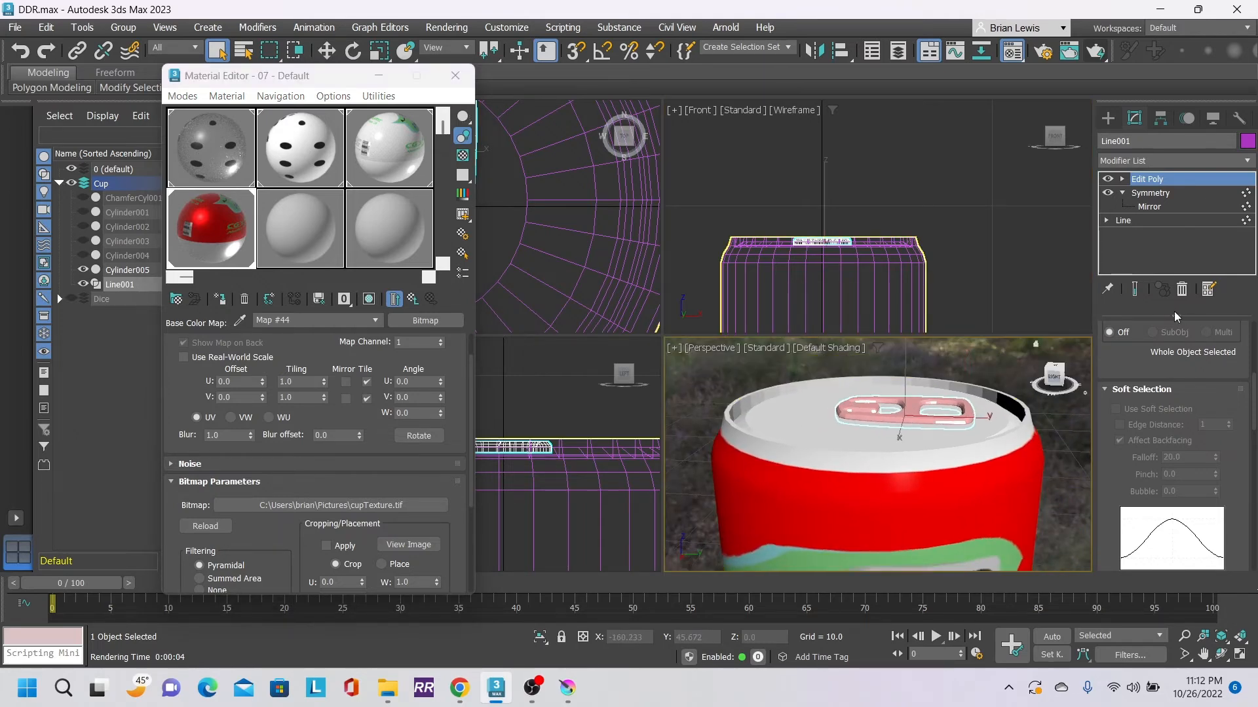
{"action": "left_click", "coordinate": [1240, 160]}
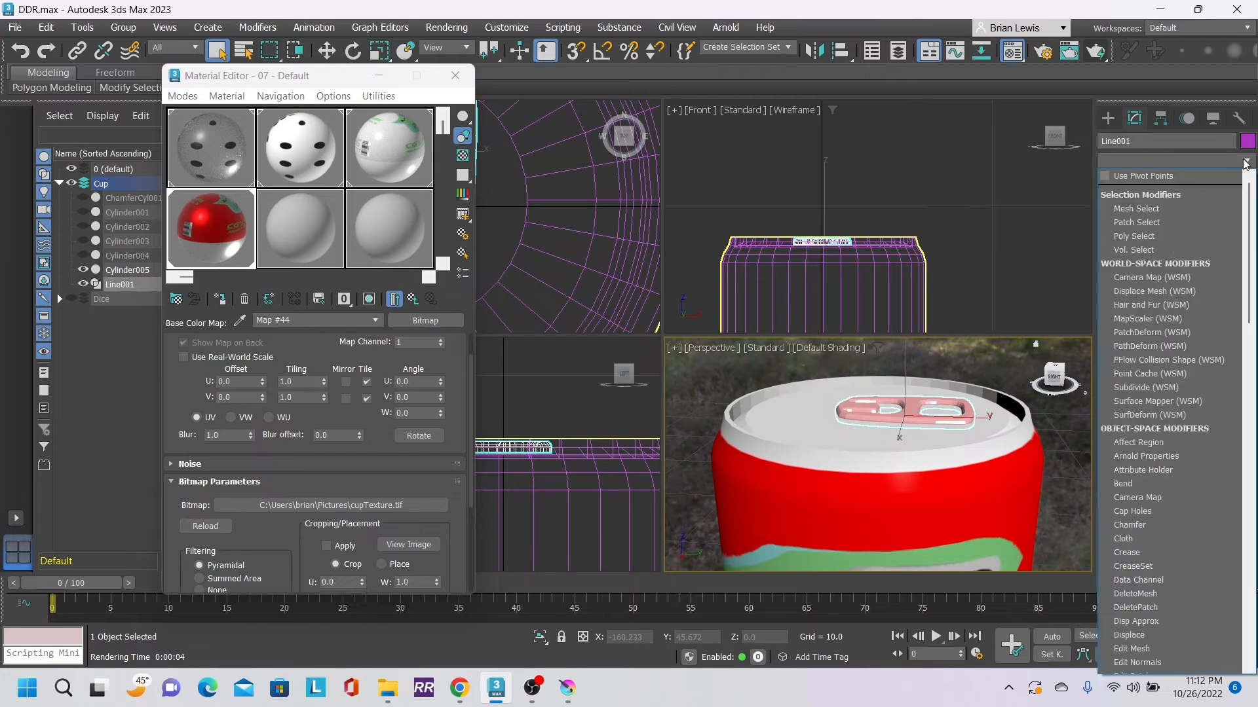
{"action": "left_click_drag", "start_coordinate": [1251, 244], "coordinate": [1251, 580]}
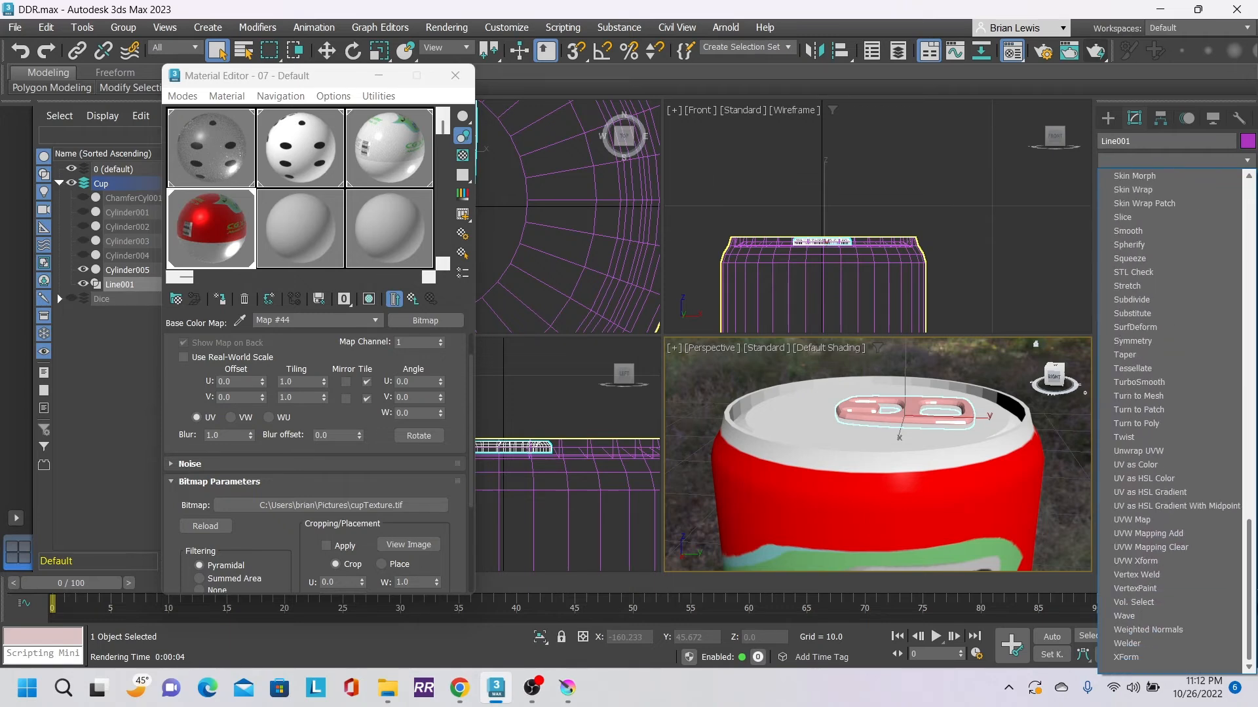
{"action": "left_click", "coordinate": [1165, 449]}
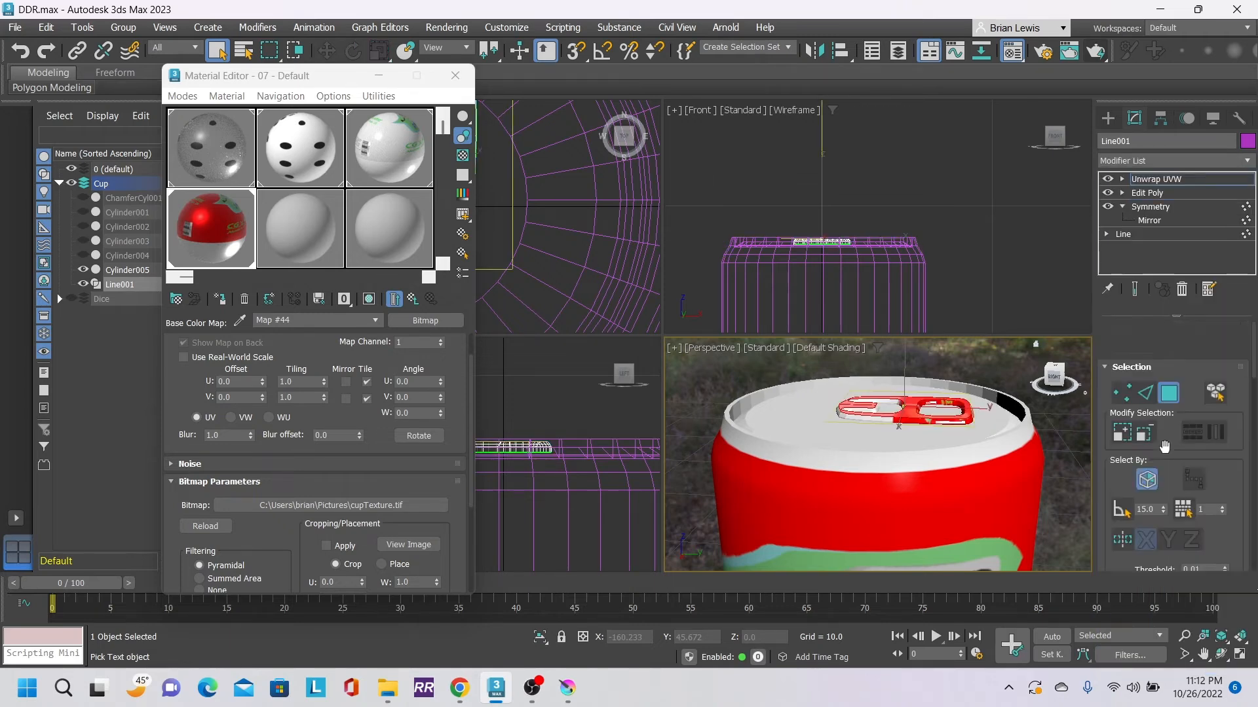
{"action": "scroll", "coordinate": [1213, 501], "scroll_direction": "down", "scroll_amount": 3}
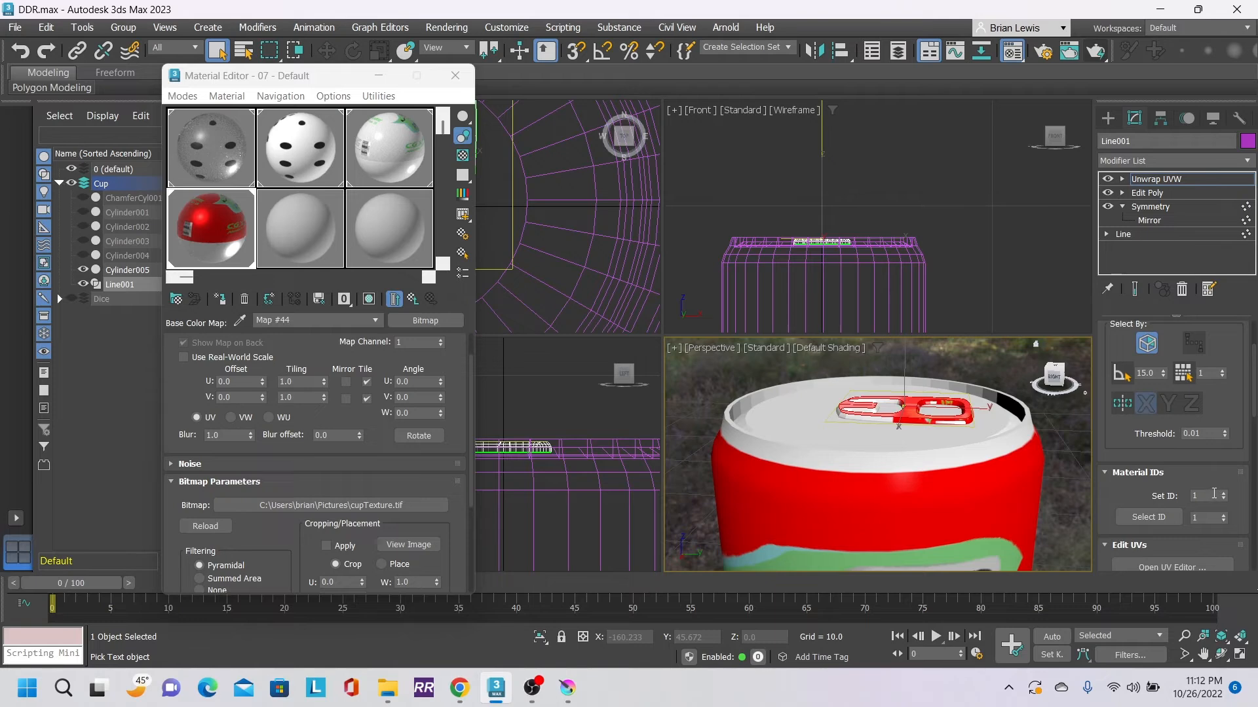
{"action": "left_click", "coordinate": [1171, 568]}
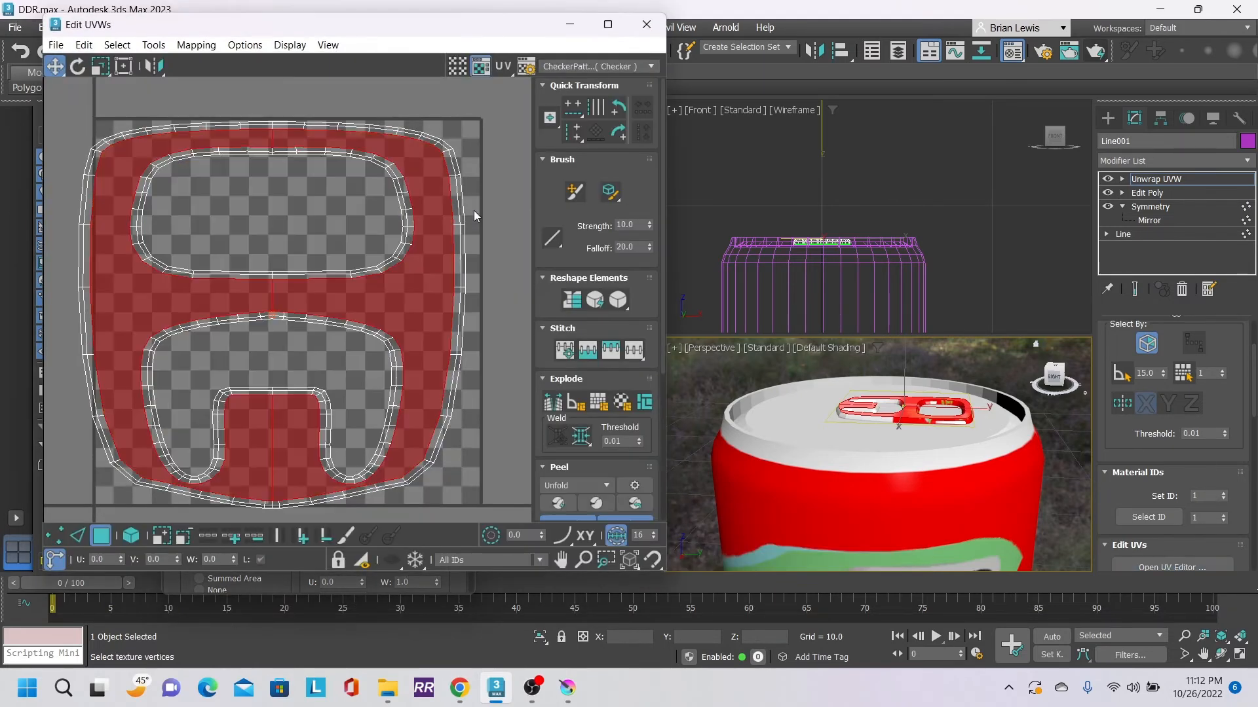
- Select all of the pull tab's UV faces and scale them uniformly down to about 15% of their size
{"action": "left_click", "coordinate": [128, 157]}
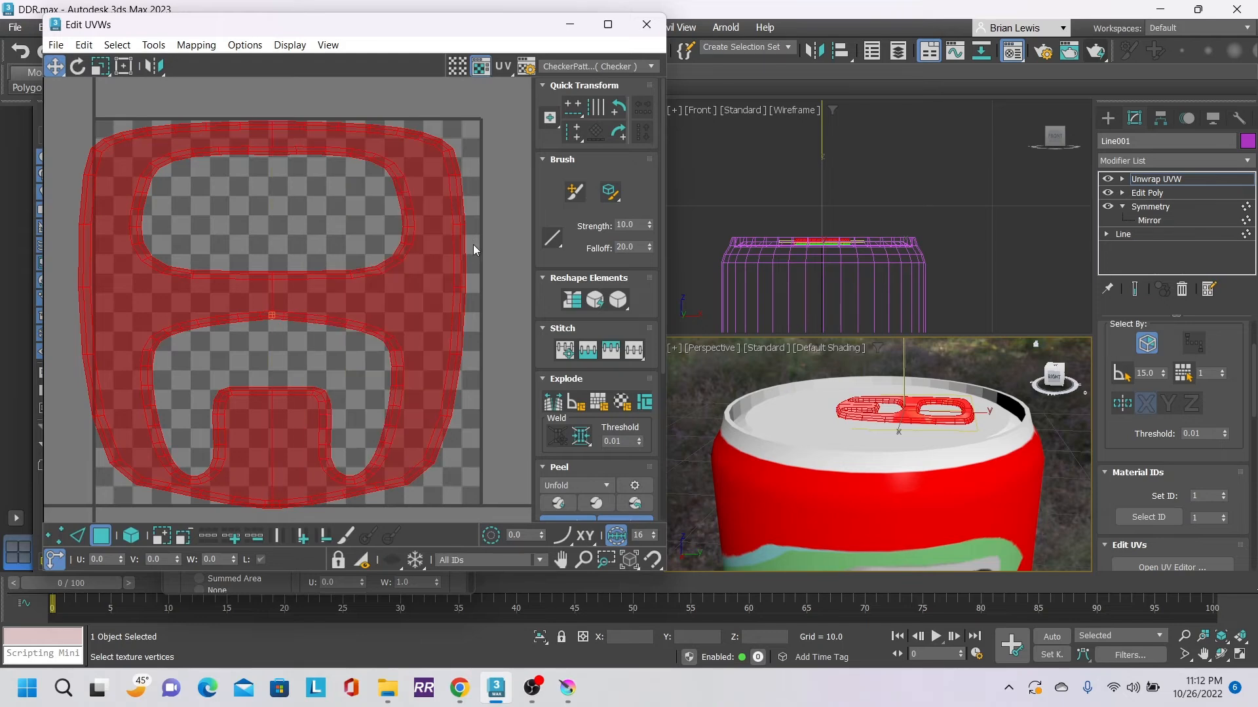
{"action": "left_click", "coordinate": [100, 66]}
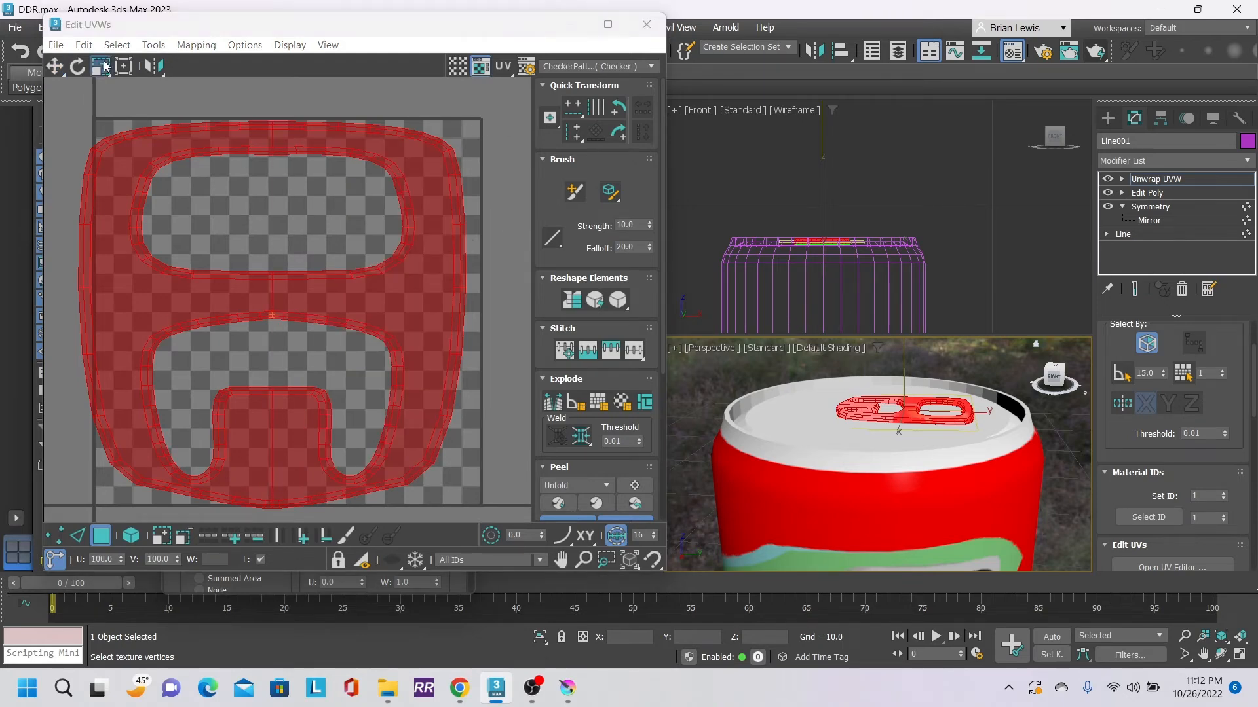
{"action": "left_click_drag", "start_coordinate": [129, 167], "coordinate": [266, 604]}
{"action": "left_click", "coordinate": [56, 45]}
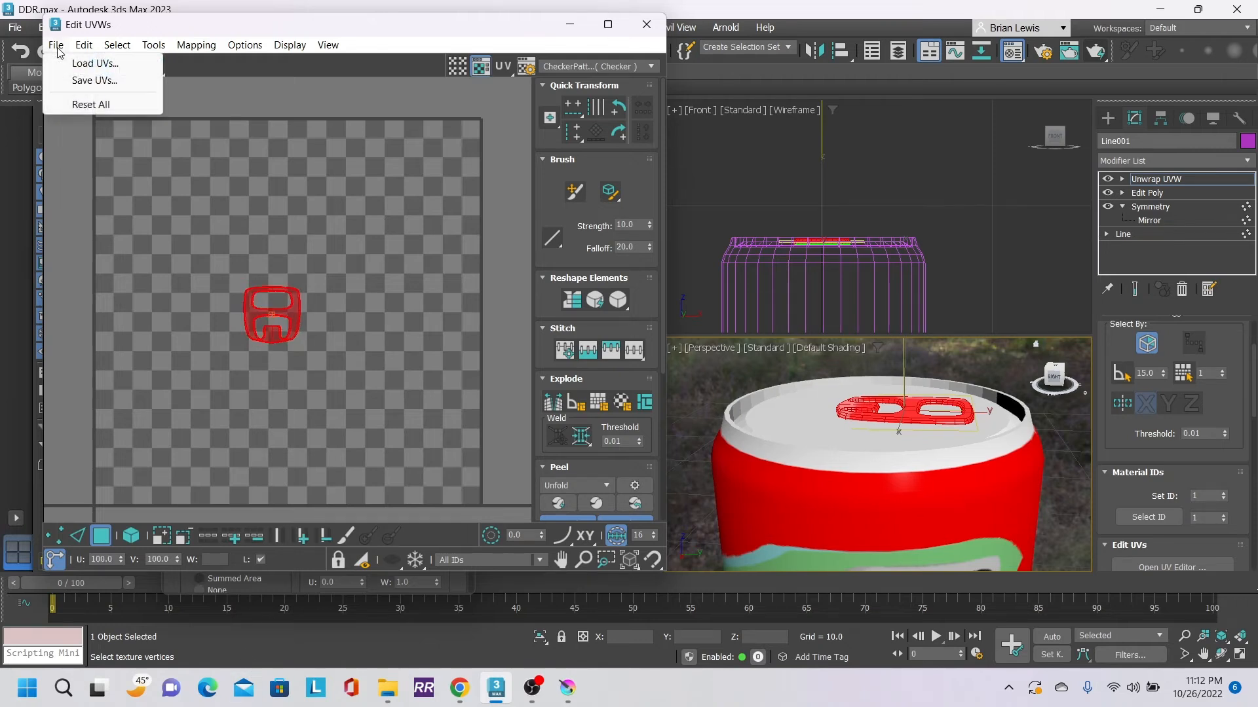
{"action": "left_click", "coordinate": [228, 124]}
- Move the whole pull tab UV island into the lower right area of the UV tile, then close the UV editor and check the can
{"action": "left_click", "coordinate": [55, 66]}
{"action": "left_click", "coordinate": [248, 316]}
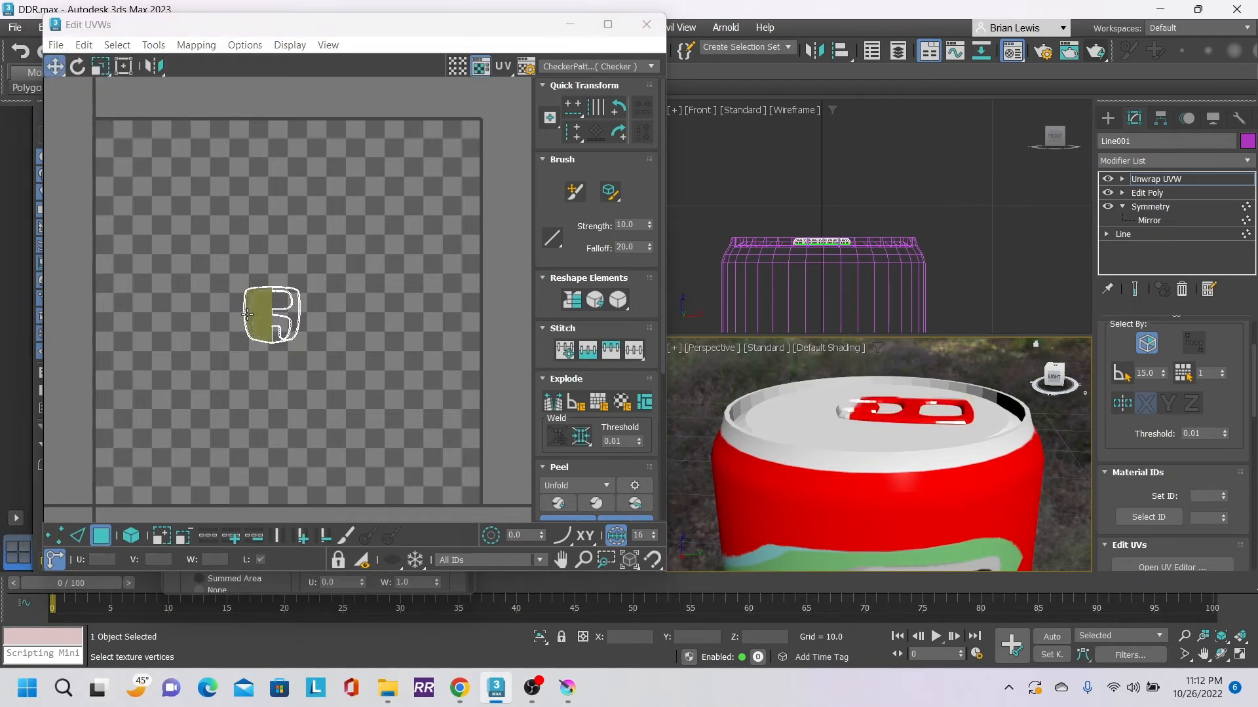
{"action": "left_click_drag", "start_coordinate": [208, 233], "coordinate": [353, 396]}
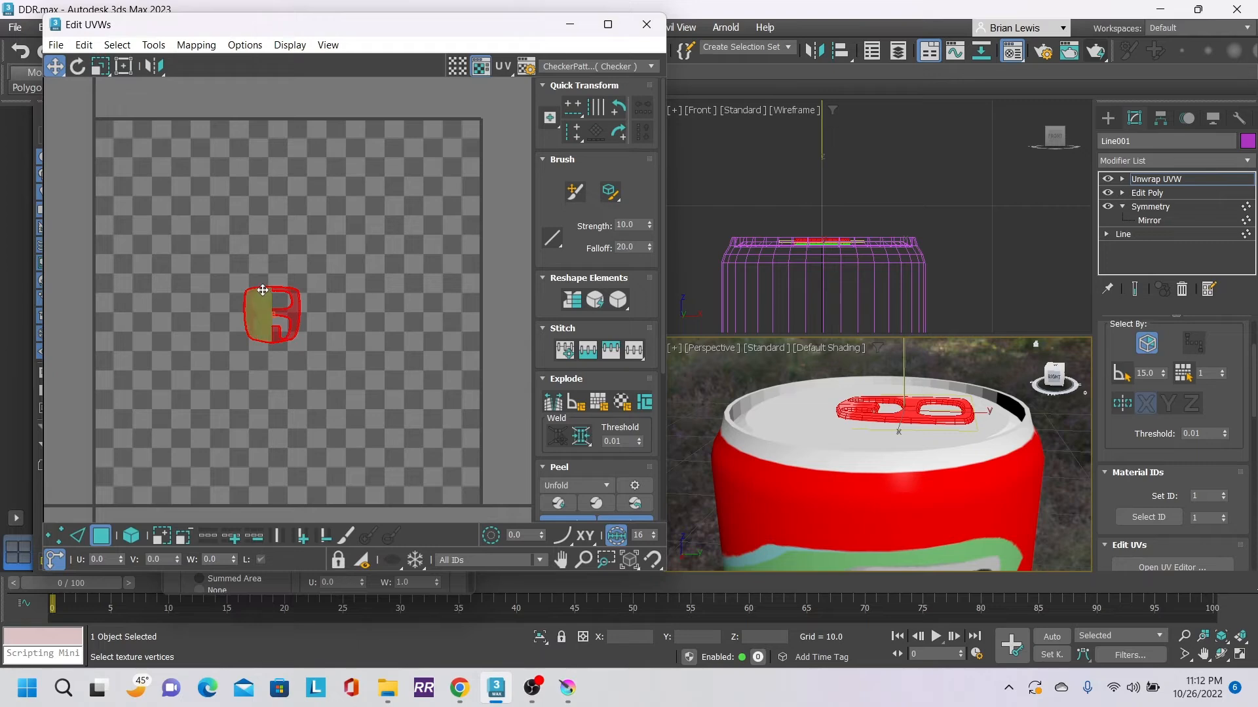
{"action": "left_click_drag", "start_coordinate": [265, 295], "coordinate": [379, 437]}
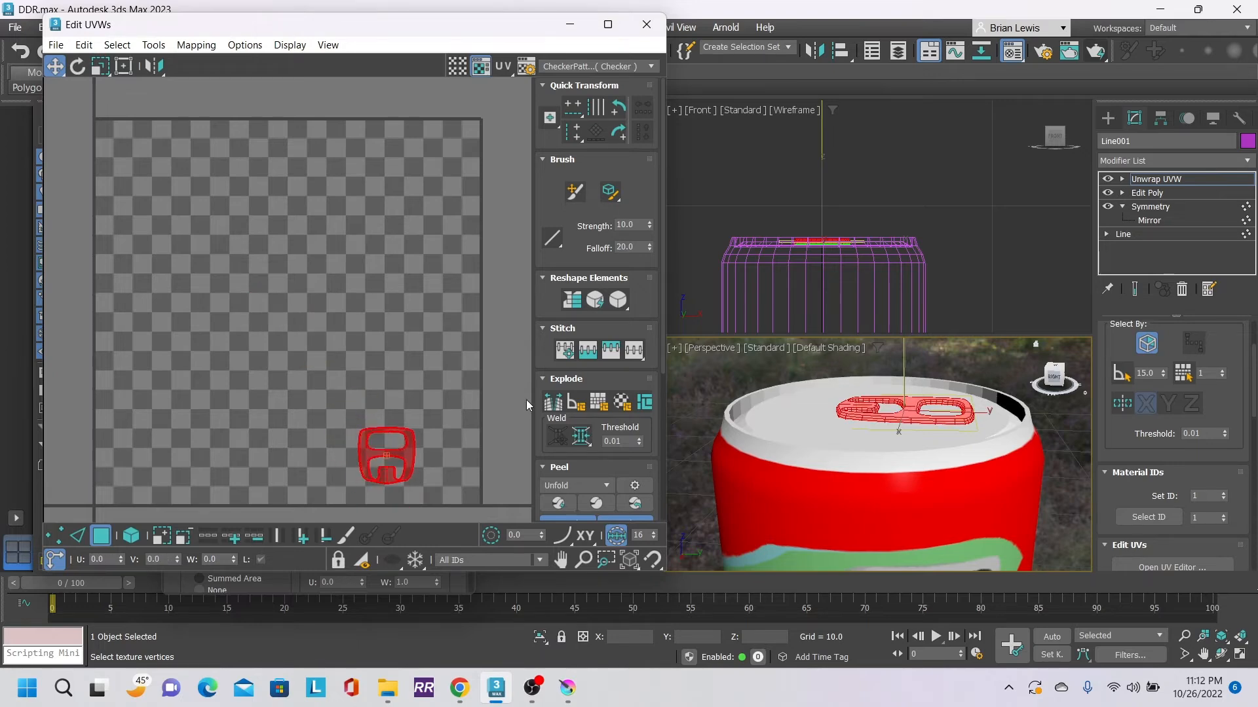
{"action": "left_click", "coordinate": [653, 32]}
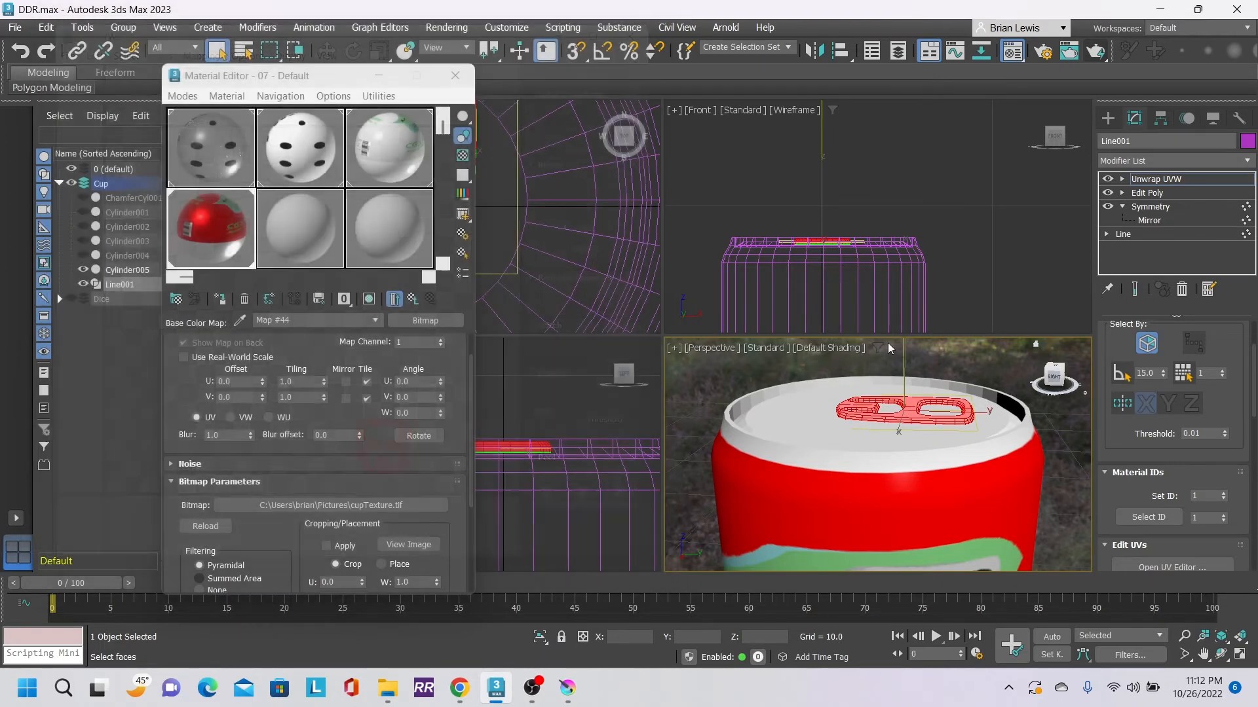
{"action": "middle_click_drag", "start_coordinate": [1015, 465], "coordinate": [1013, 437]}
{"action": "scroll", "coordinate": [1012, 438], "scroll_direction": "down", "scroll_amount": 3}
{"action": "scroll", "coordinate": [1011, 438], "scroll_direction": "down", "scroll_amount": 5}
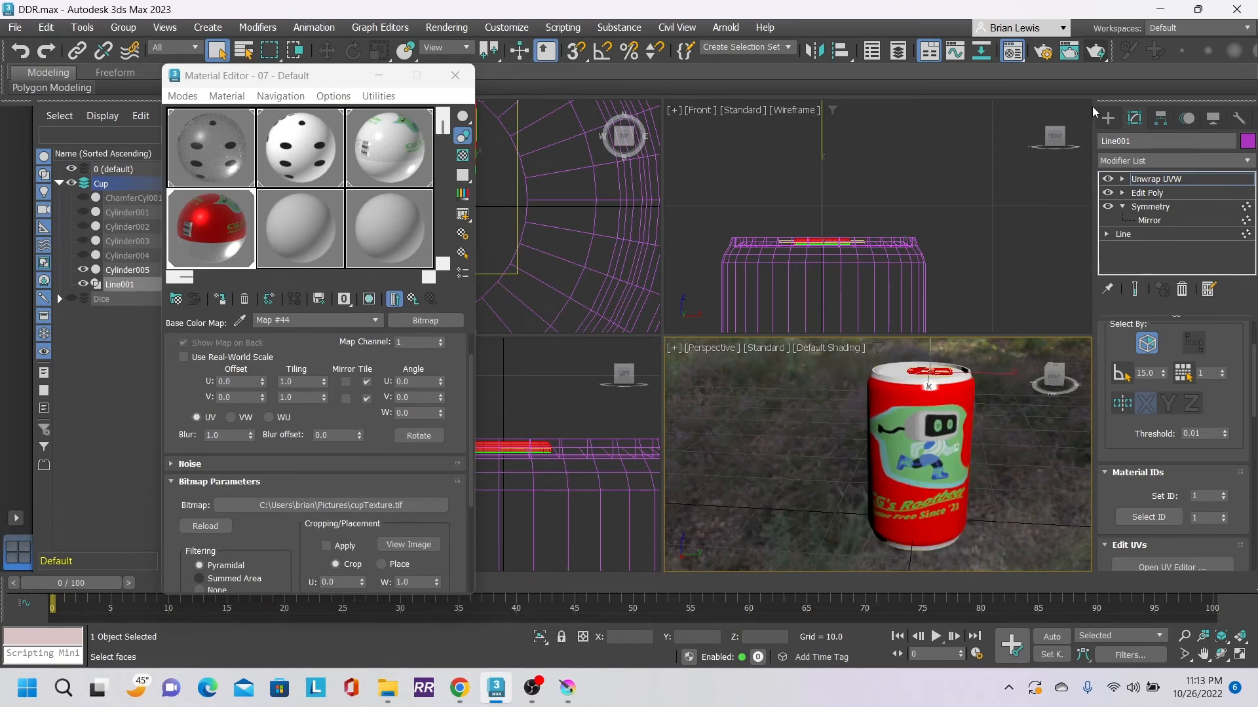
- Render the perspective view of the can from the front and again from a higher angle showing the lid
{"action": "left_click", "coordinate": [1087, 53]}
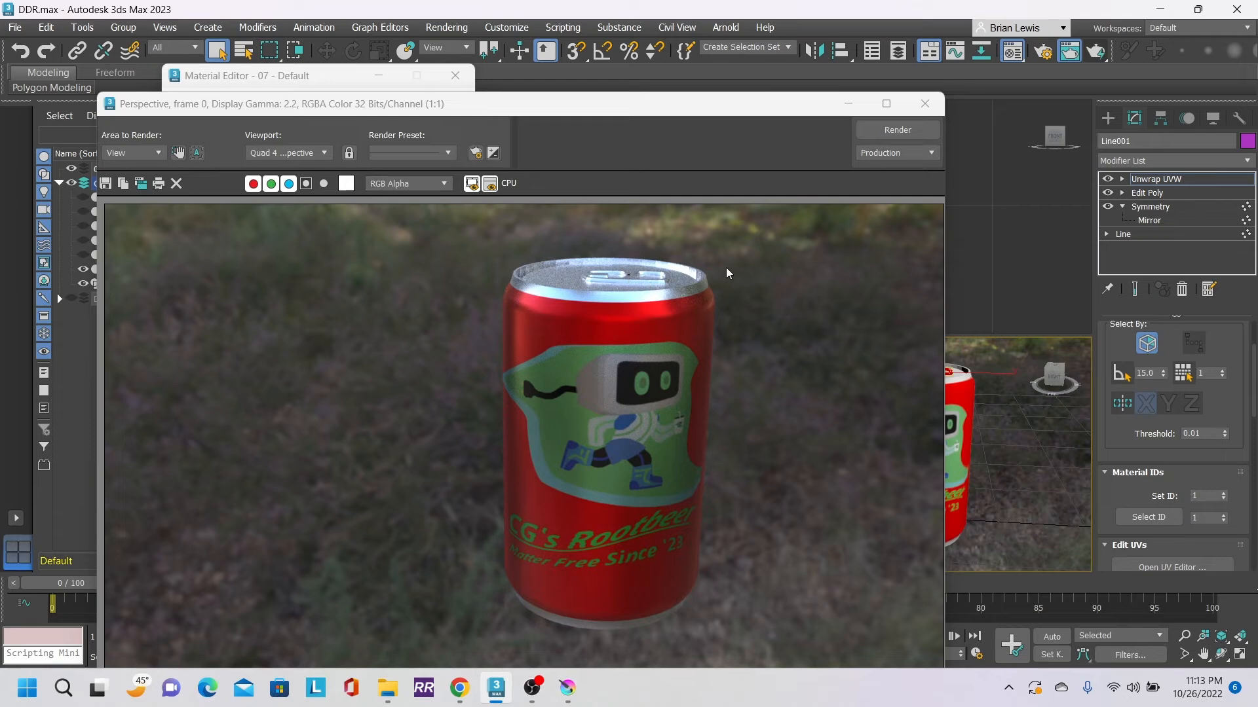
{"action": "left_click", "coordinate": [924, 104]}
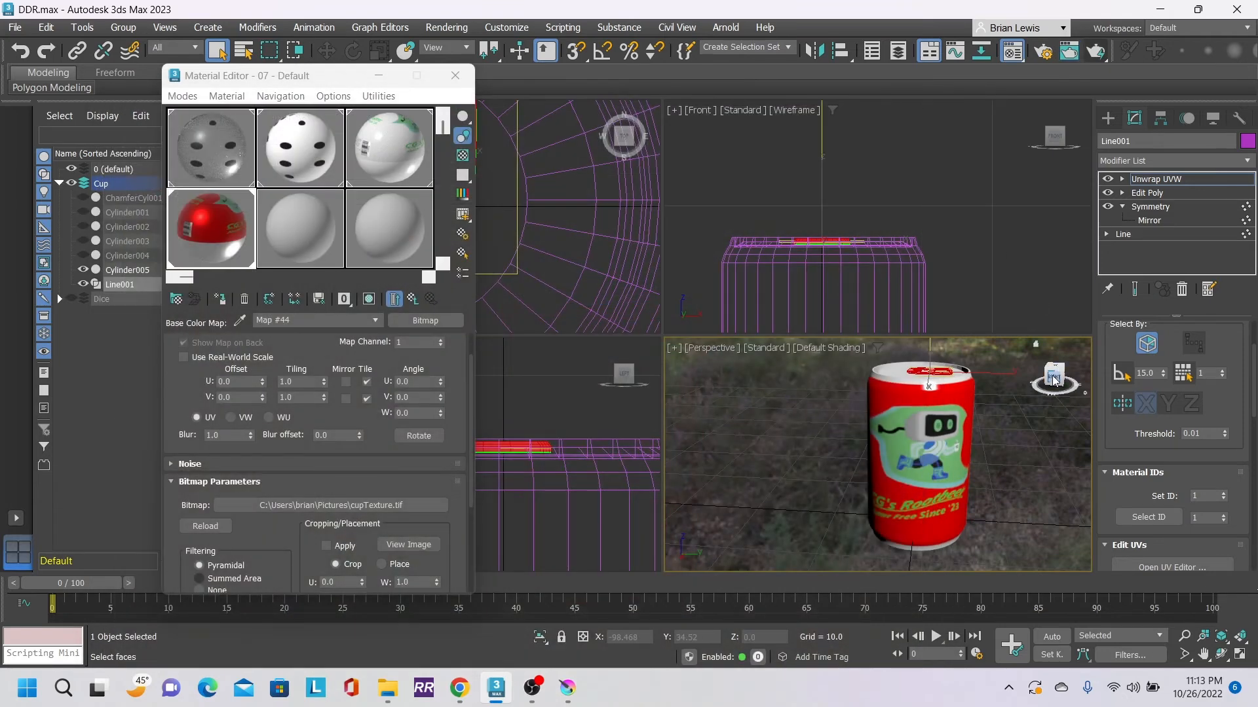
{"action": "left_click_drag", "start_coordinate": [1050, 375], "coordinate": [1053, 379]}
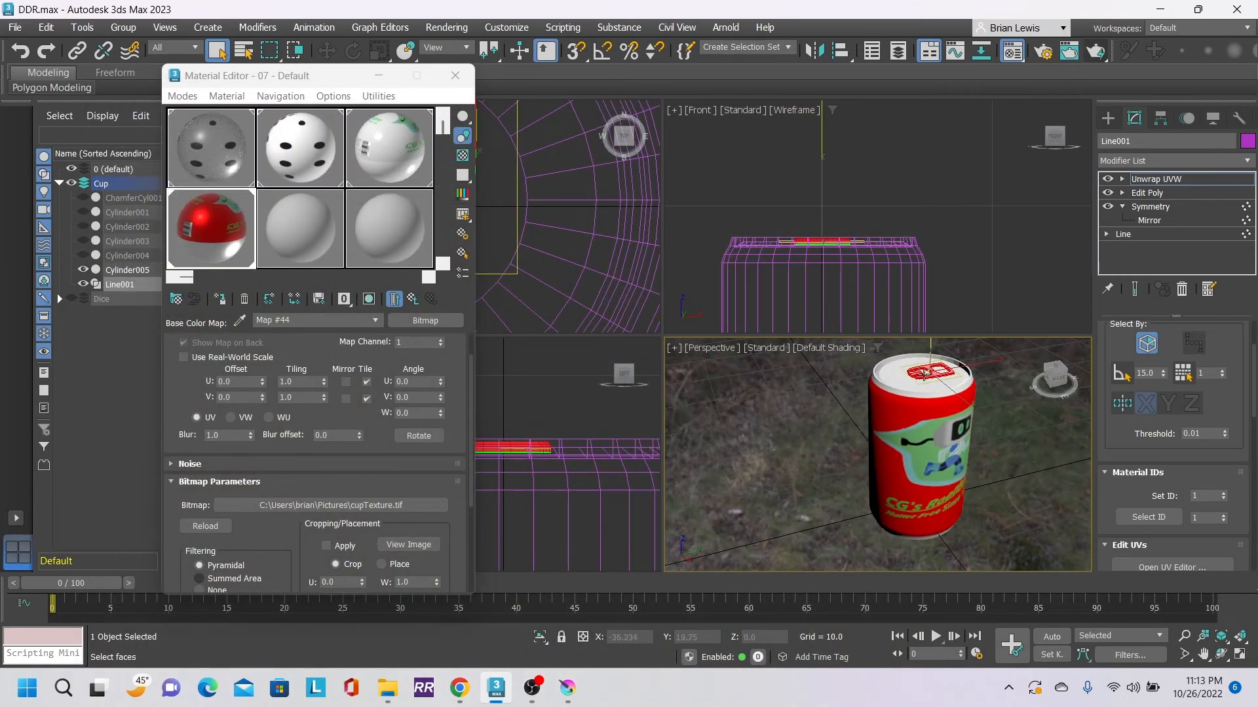
{"action": "left_click", "coordinate": [1093, 51]}
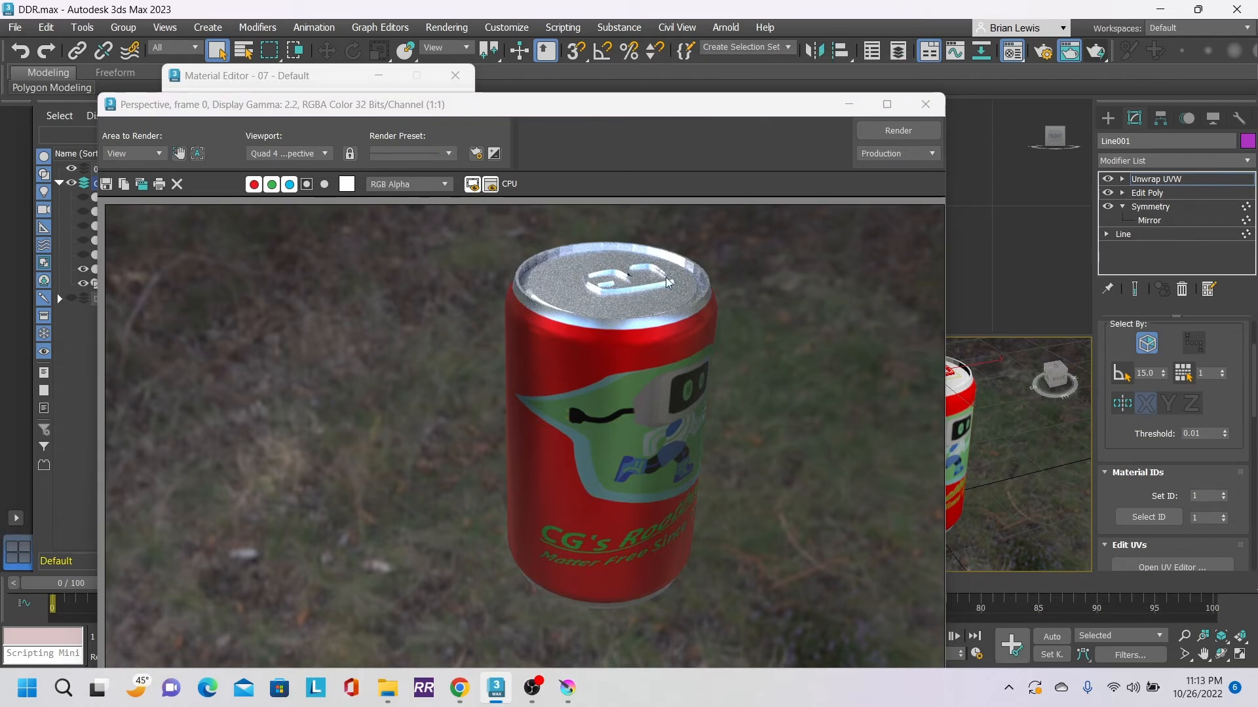
{"action": "left_click", "coordinate": [925, 105]}
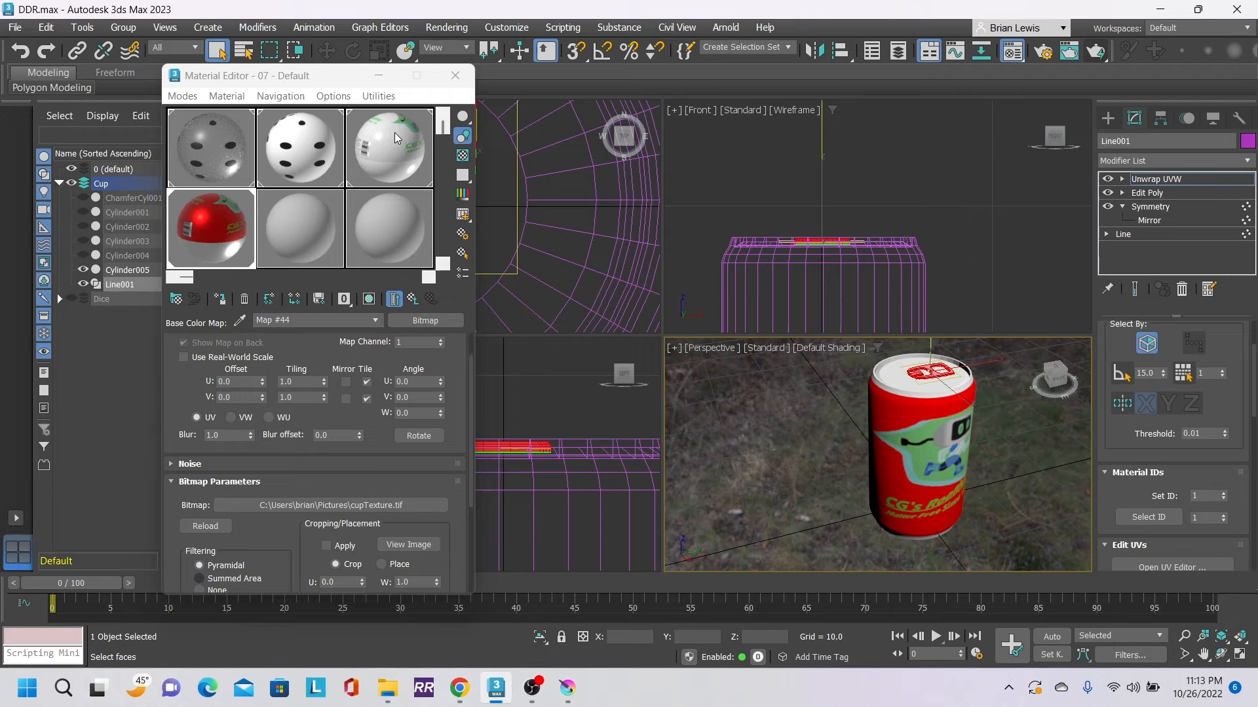
- Close the Material Editor and raise the pull tab slightly above the can's lid, to a Z position of about 17.94
{"action": "left_click", "coordinate": [455, 75]}
{"action": "scroll", "coordinate": [423, 446], "scroll_direction": "up", "scroll_amount": 4}
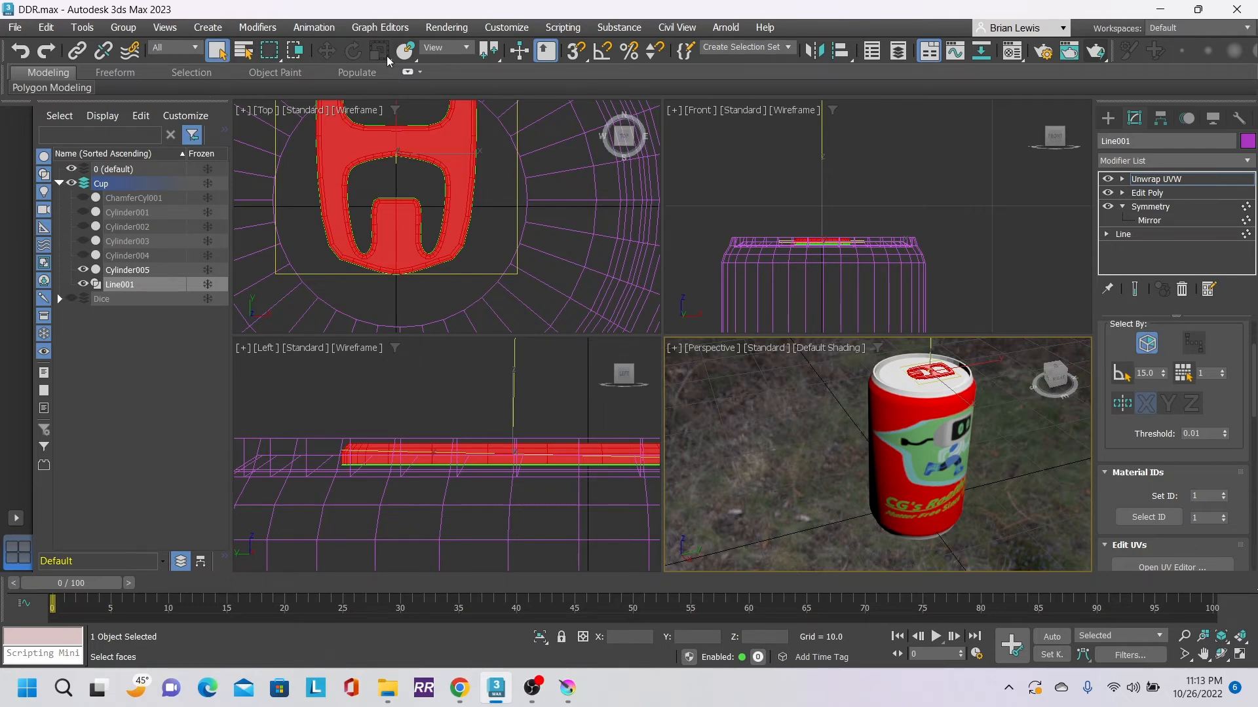
{"action": "left_click", "coordinate": [1109, 119]}
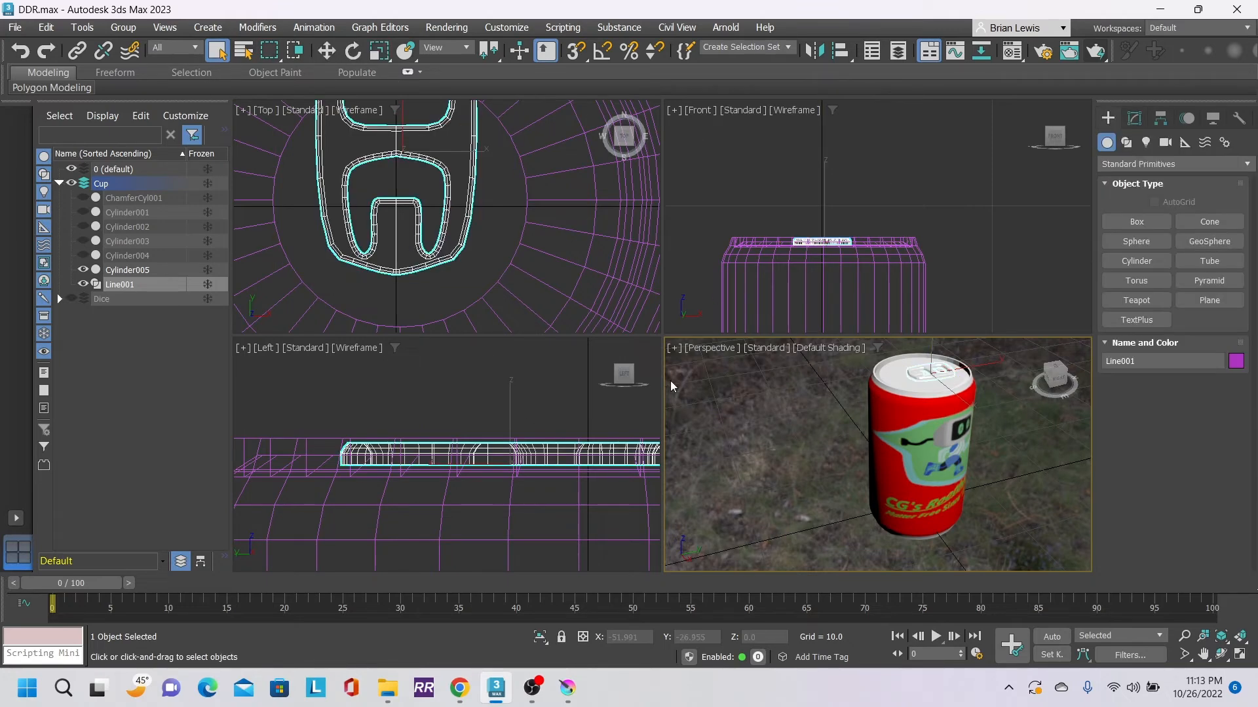
{"action": "left_click", "coordinate": [518, 444]}
{"action": "key", "text": "w"}
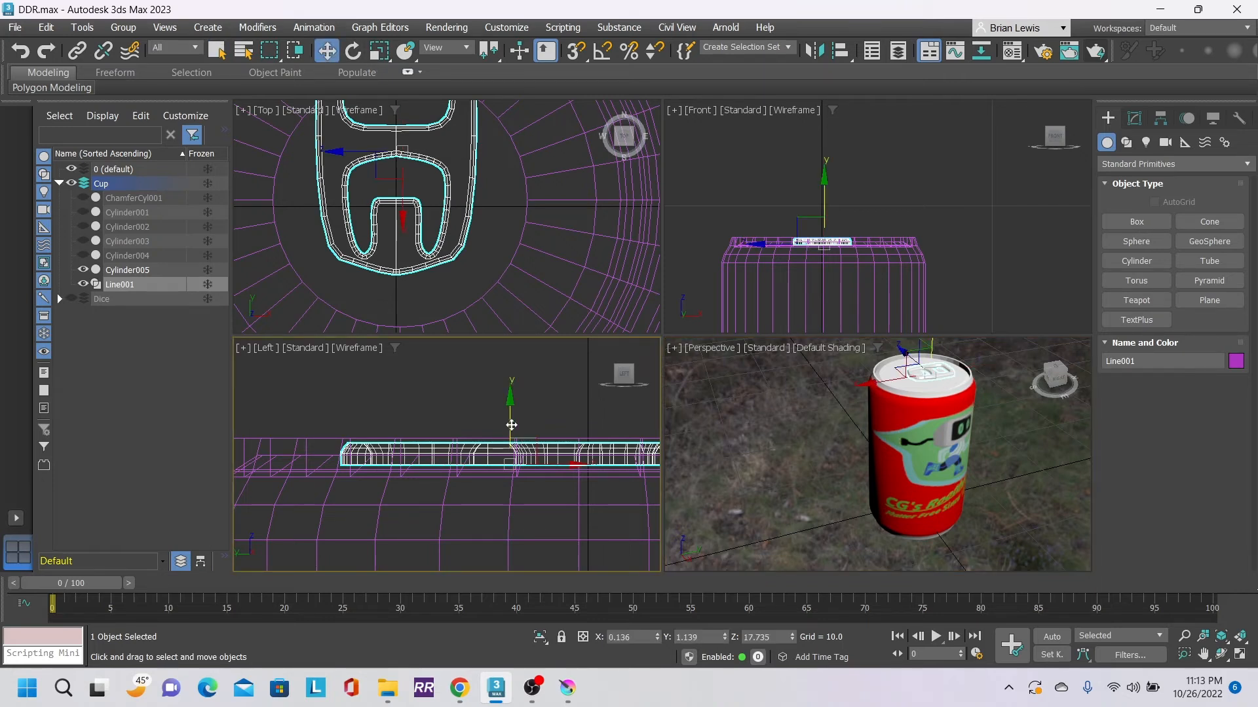
{"action": "left_click_drag", "start_coordinate": [511, 425], "coordinate": [512, 412]}
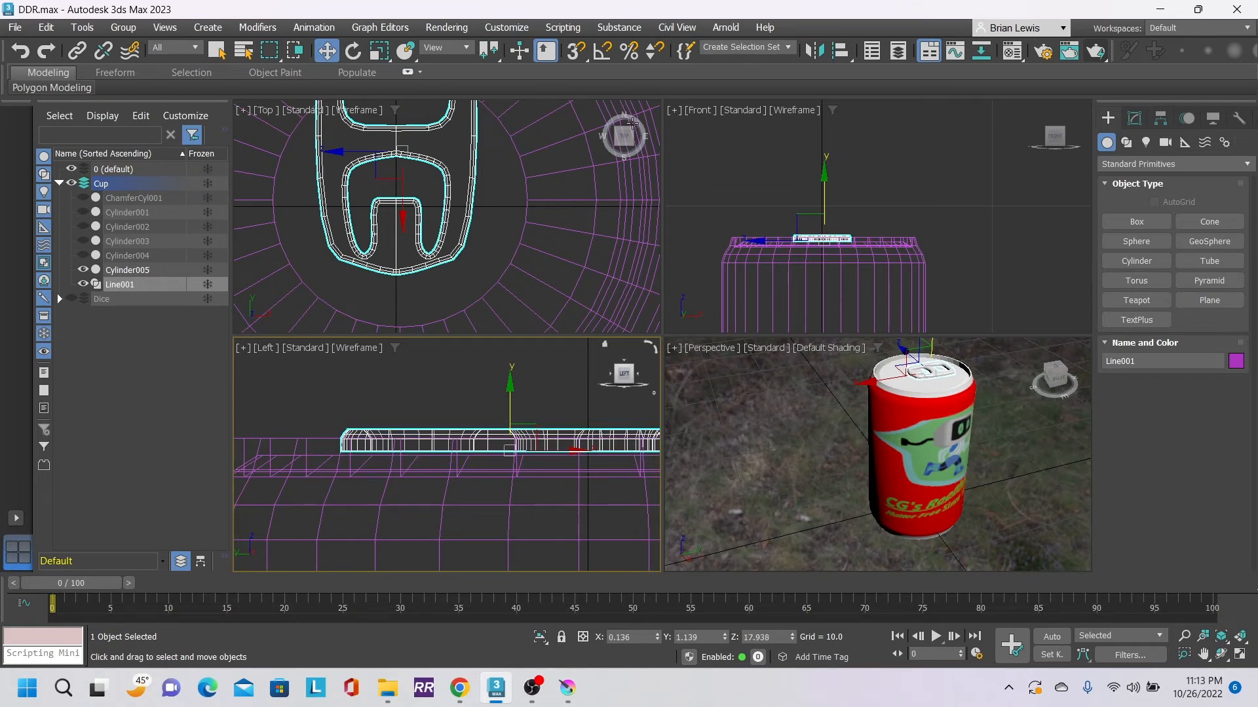
- Flatten the pull tab to about 50% of its thickness and nudge it up to a Z position of about 17.95
{"action": "left_click", "coordinate": [378, 51]}
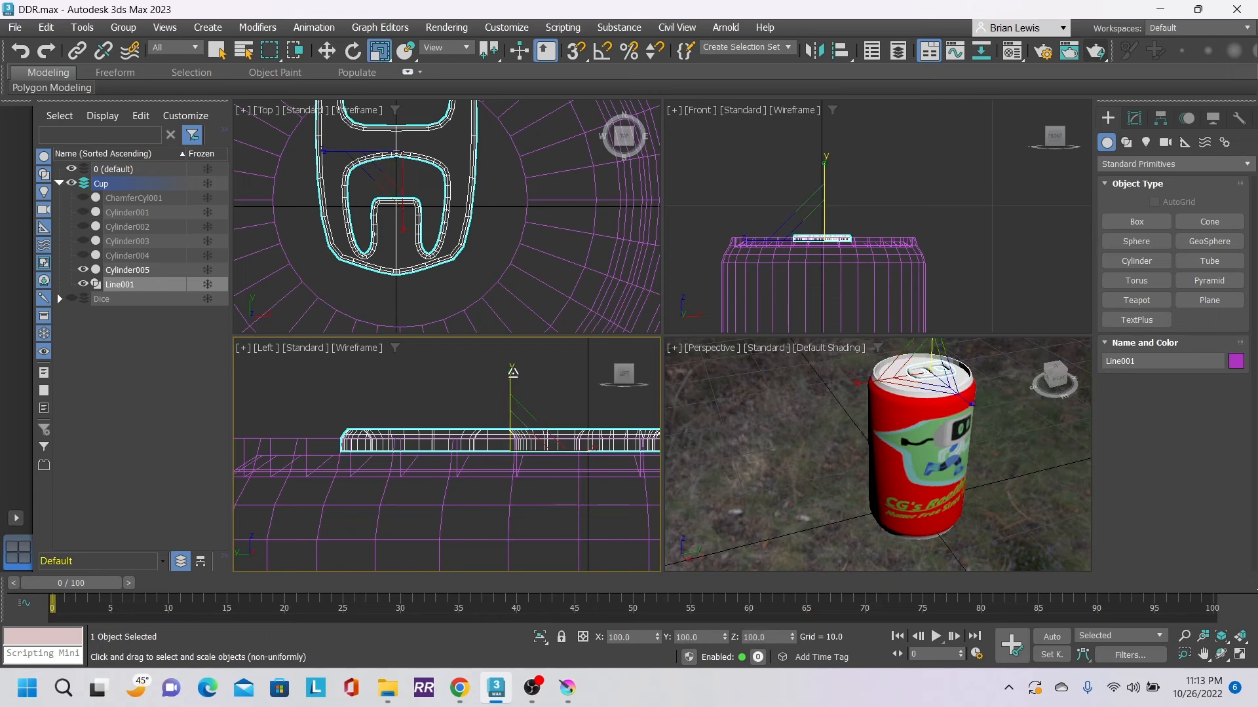
{"action": "left_click_drag", "start_coordinate": [512, 374], "coordinate": [511, 421]}
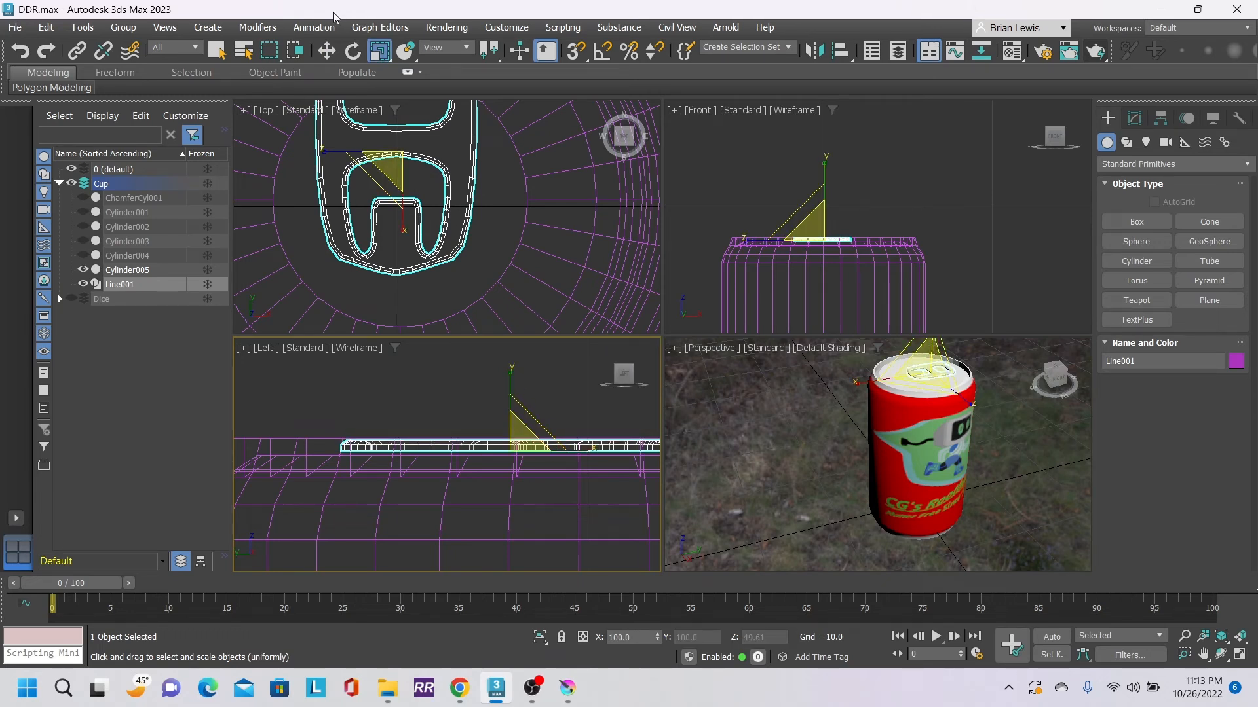
{"action": "left_click", "coordinate": [326, 50]}
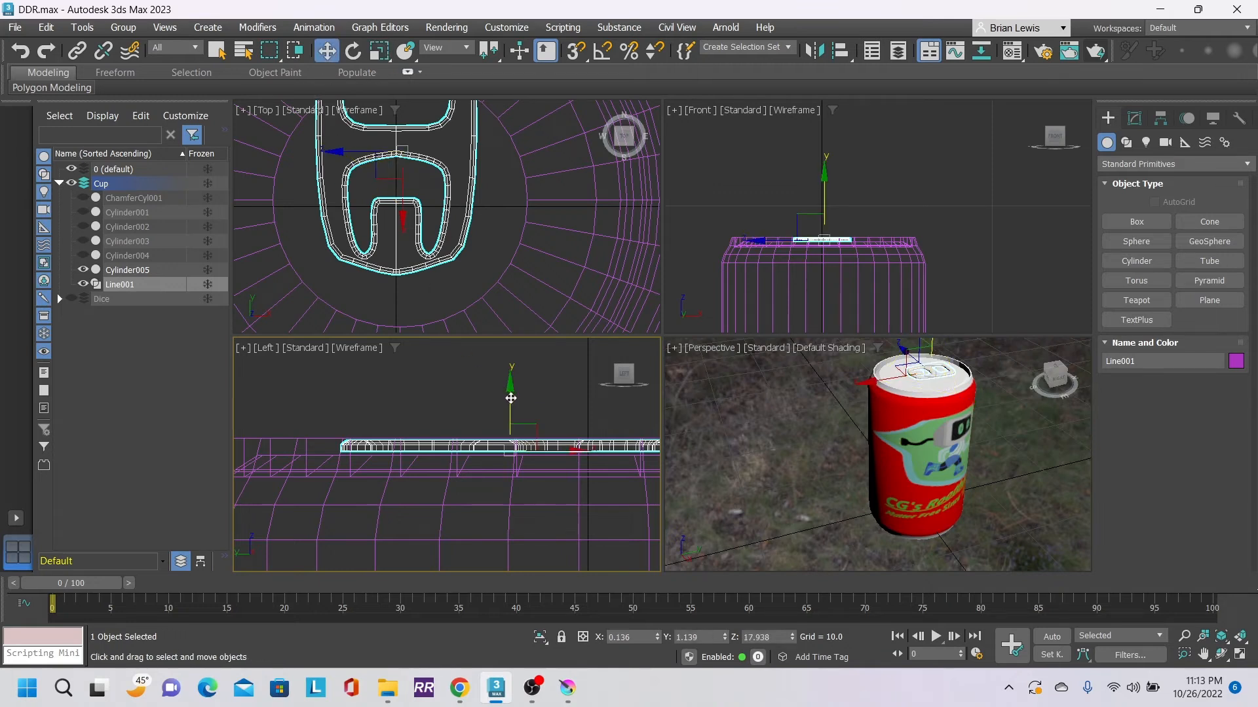
{"action": "left_click_drag", "start_coordinate": [511, 398], "coordinate": [511, 397]}
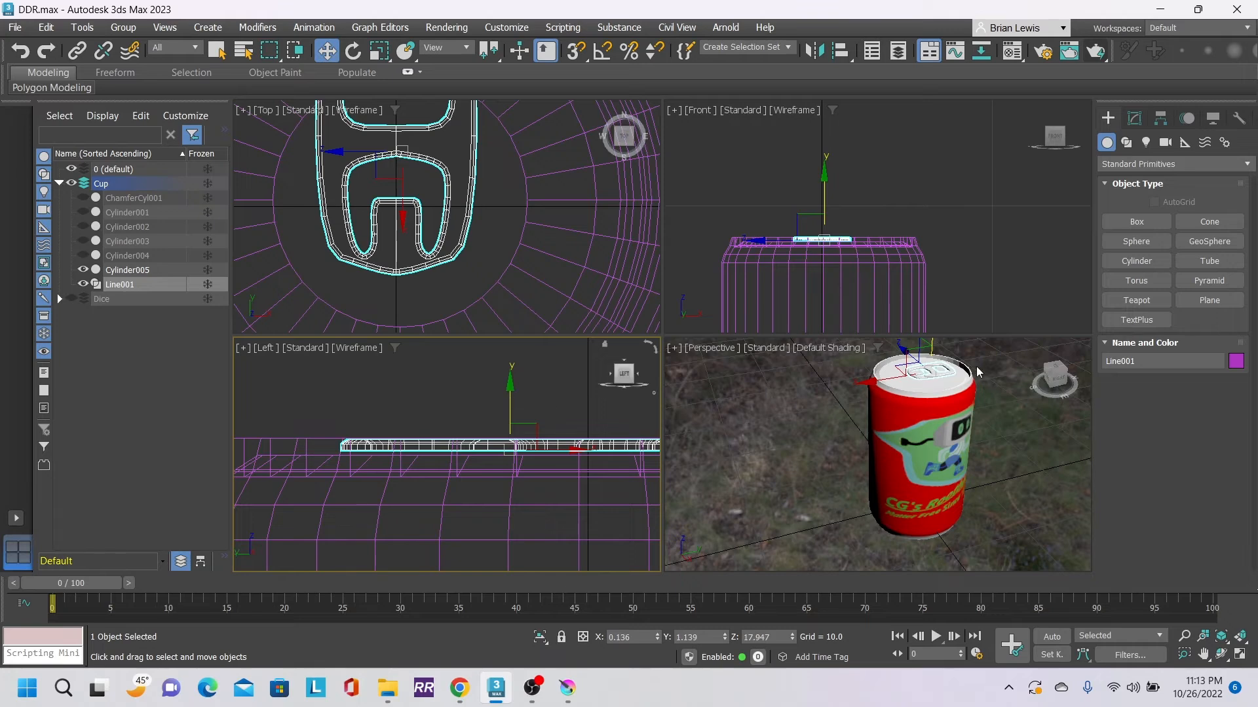
- Create a small rivet cylinder on the pull tab's inner tongue, about 0.287 in radius and 0.476 high
{"action": "left_click", "coordinate": [1156, 259]}
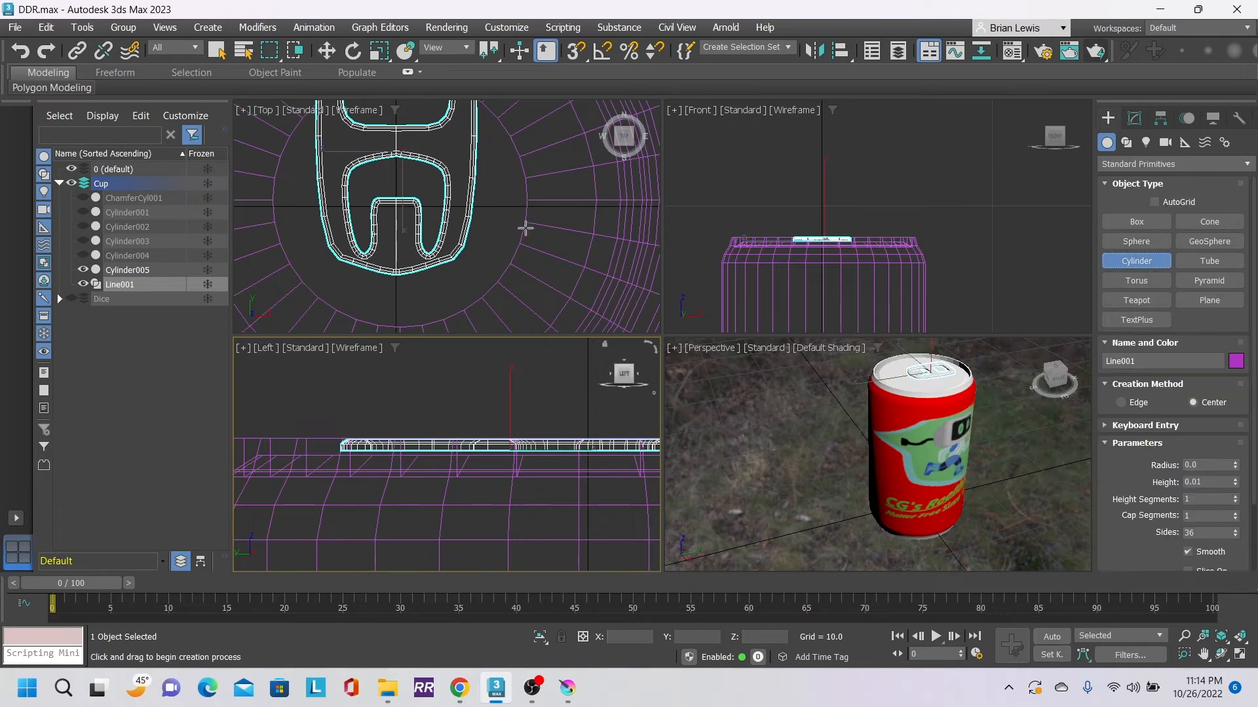
{"action": "left_click_drag", "start_coordinate": [395, 220], "coordinate": [409, 228]}
{"action": "left_click", "coordinate": [405, 210]}
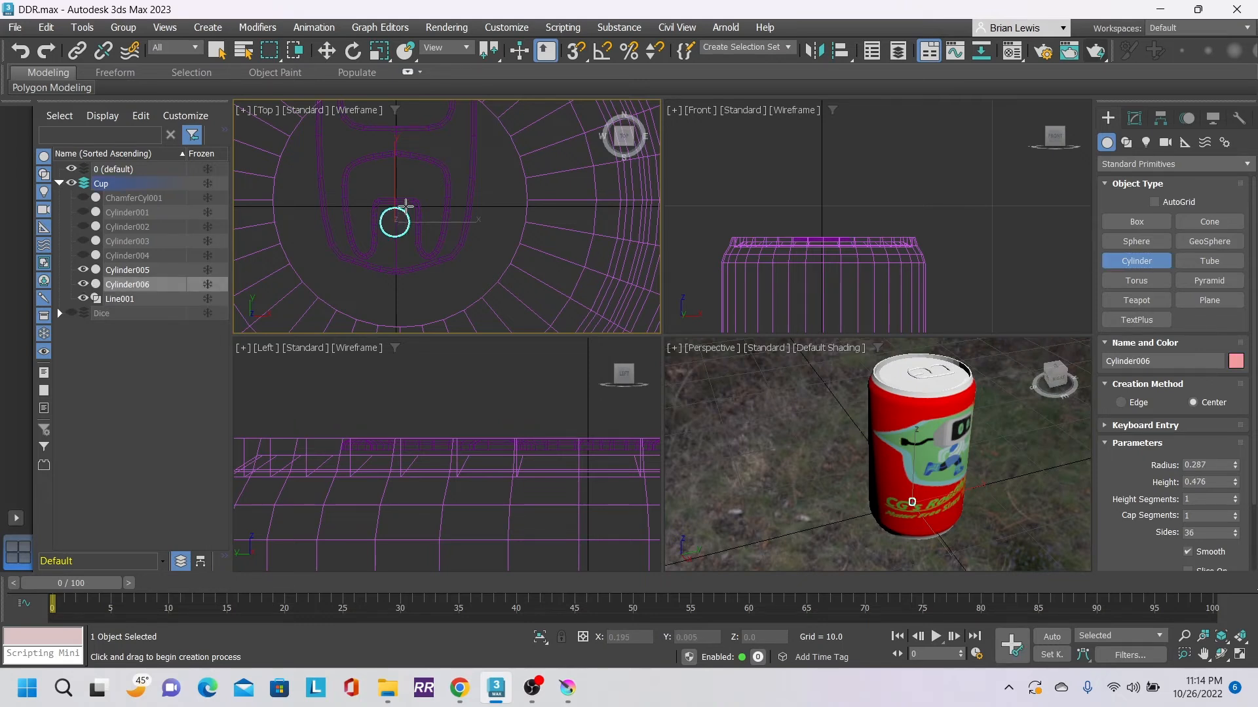
- Raise the rivet cylinder to the can's lid at a Z position of about 17.70, so its top rises just above the pull tab
{"action": "left_click", "coordinate": [327, 51]}
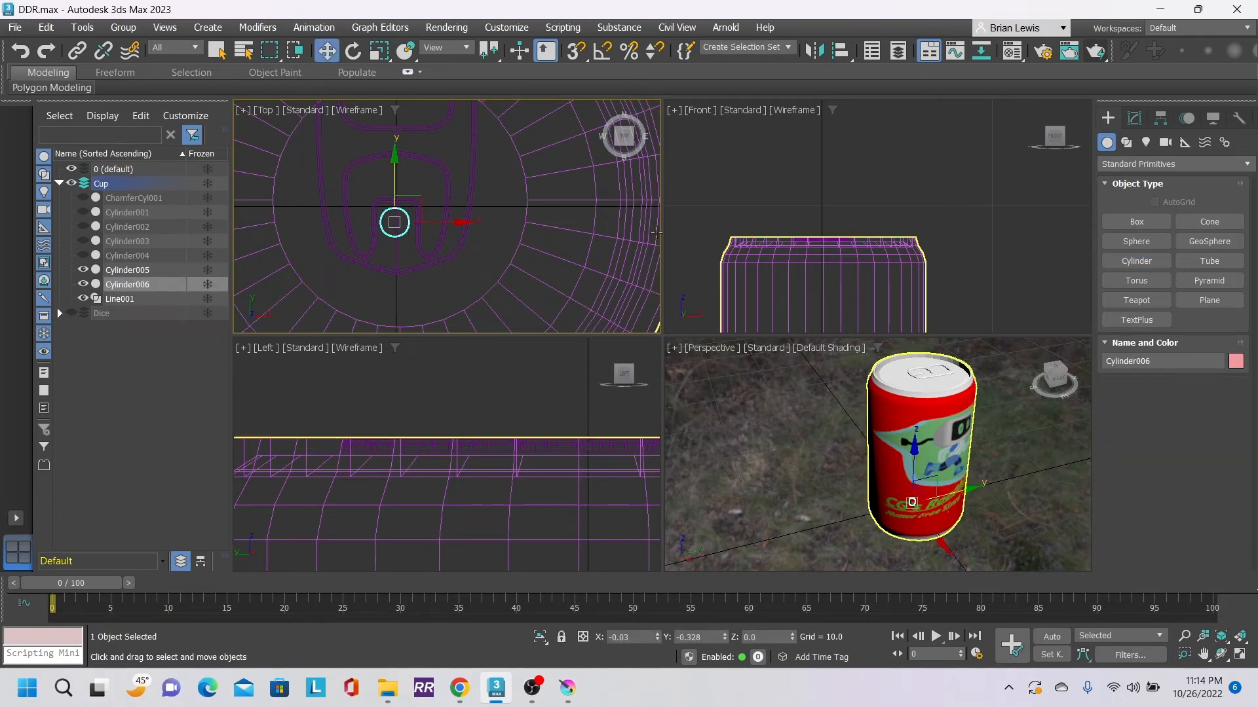
{"action": "right_click", "coordinate": [915, 447]}
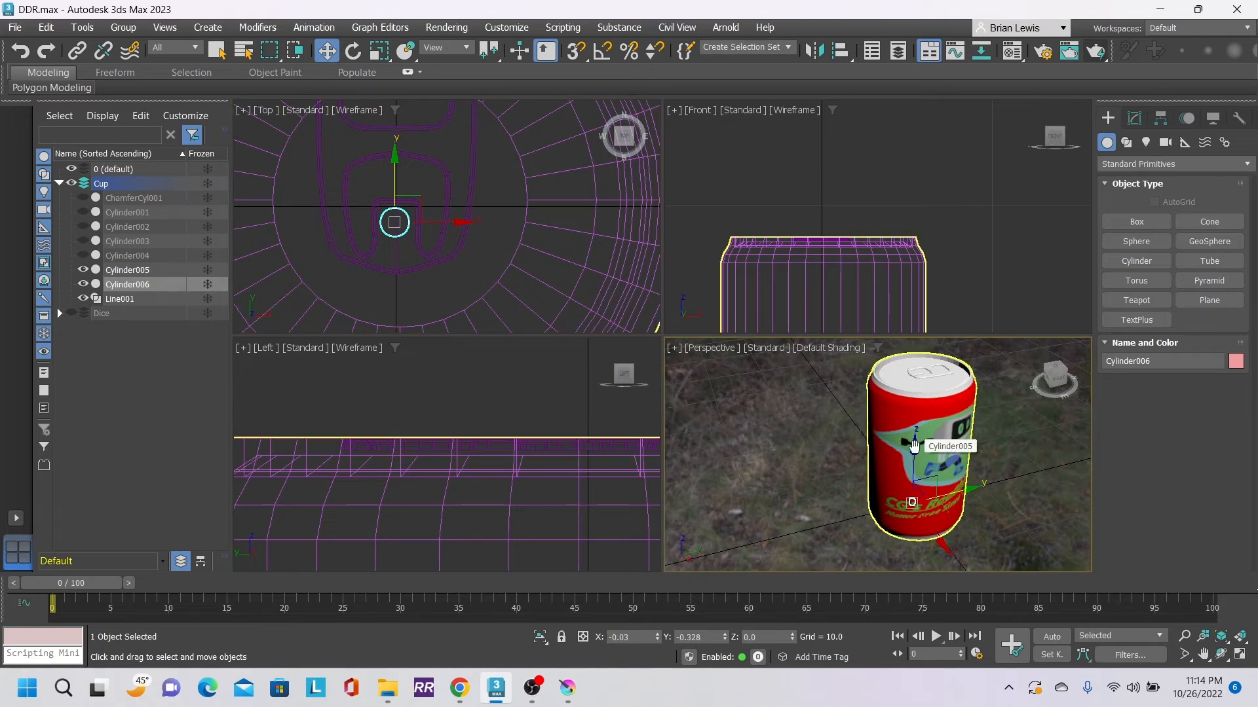
{"action": "left_click_drag", "start_coordinate": [915, 466], "coordinate": [936, 336]}
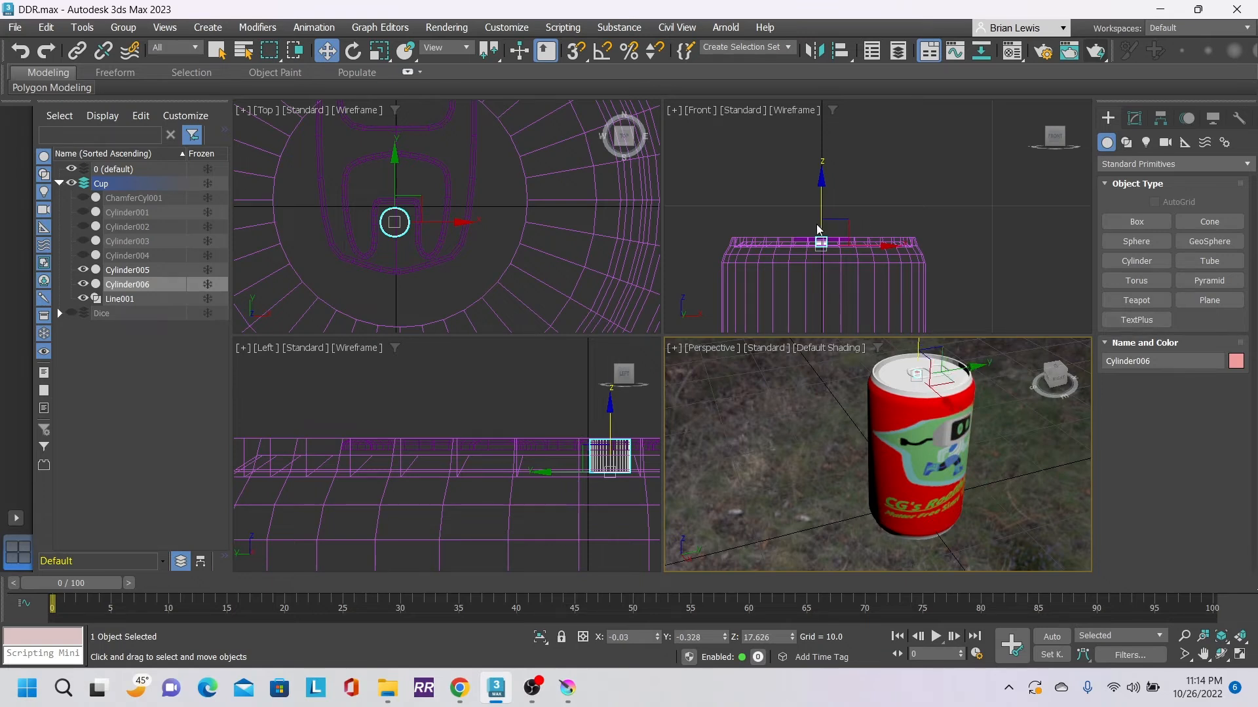
{"action": "scroll", "coordinate": [817, 229], "scroll_direction": "up", "scroll_amount": 4}
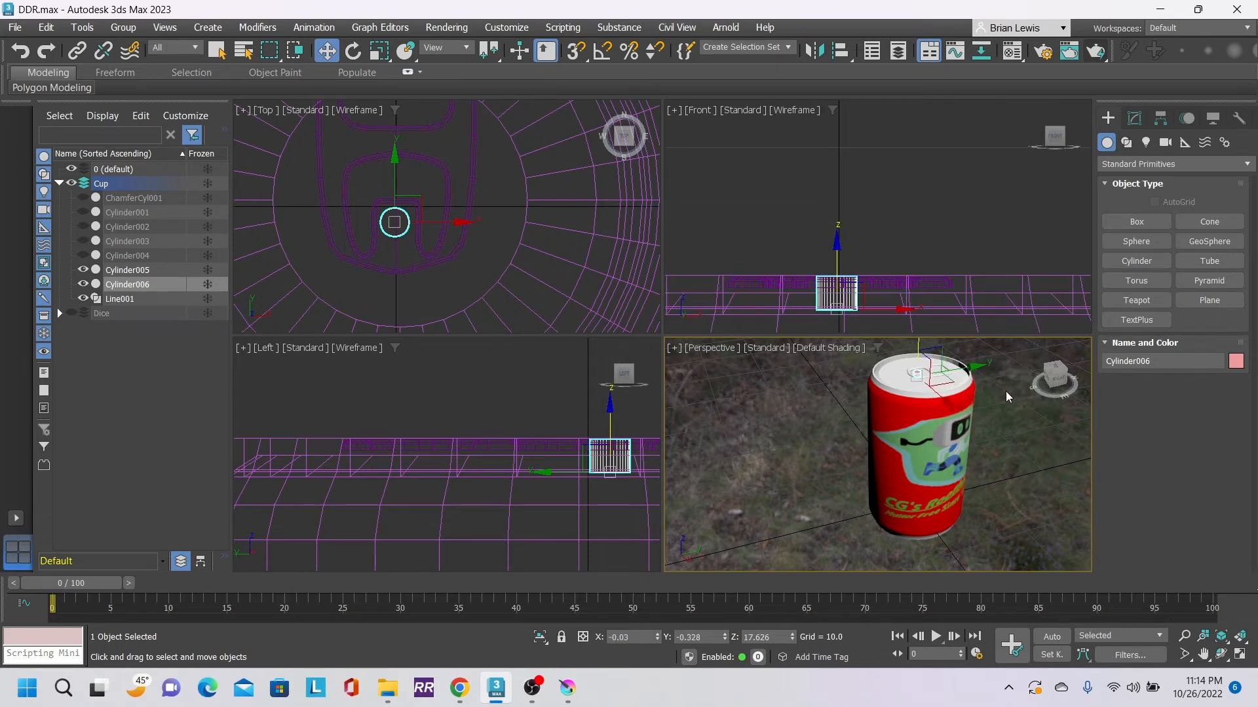
{"action": "scroll", "coordinate": [911, 364], "scroll_direction": "up", "scroll_amount": 2}
{"action": "scroll", "coordinate": [906, 360], "scroll_direction": "up", "scroll_amount": 3}
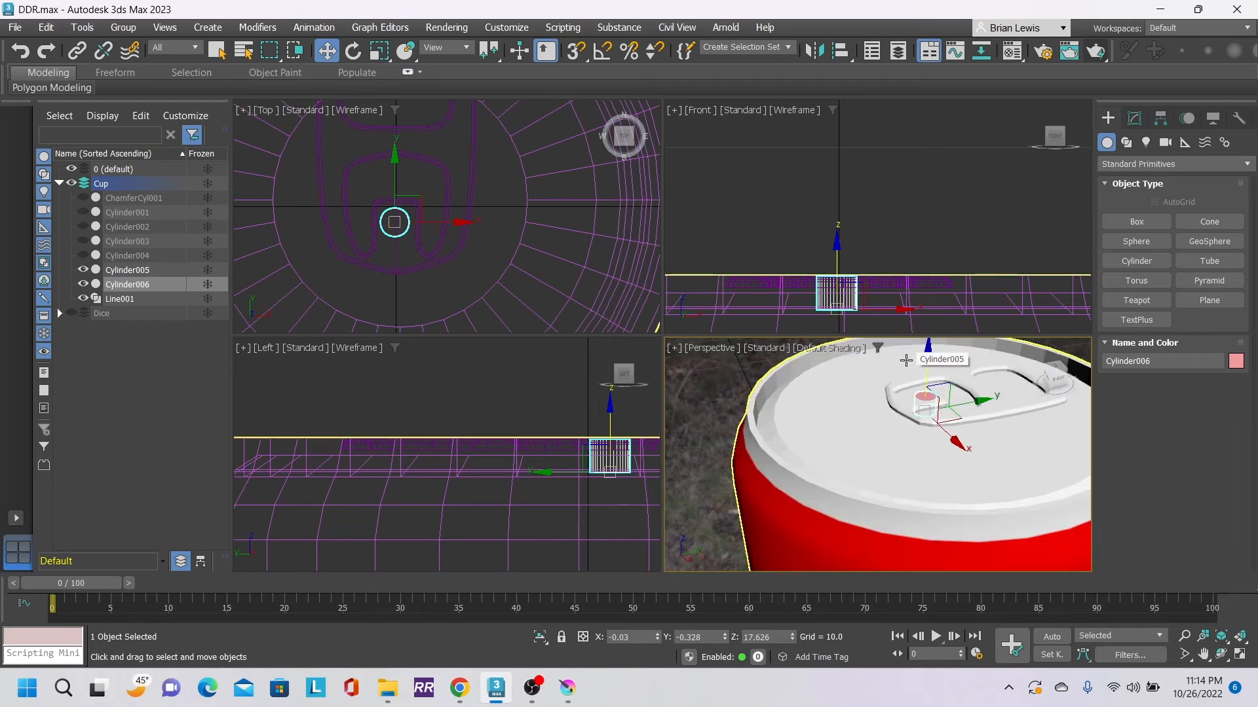
{"action": "left_click_drag", "start_coordinate": [926, 353], "coordinate": [926, 350]}
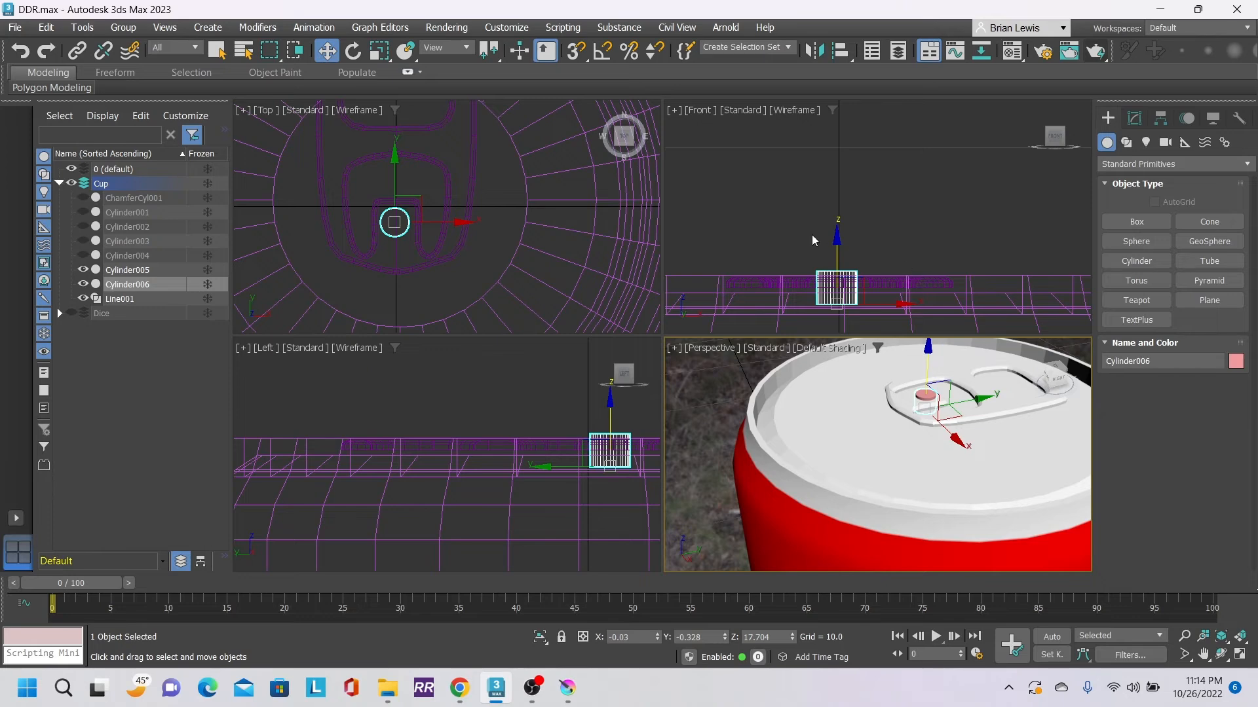
- Select the pull tab together with the rivet cylinder and nudge both up very slightly
{"action": "left_click", "coordinate": [820, 281], "text": "ctrl"}
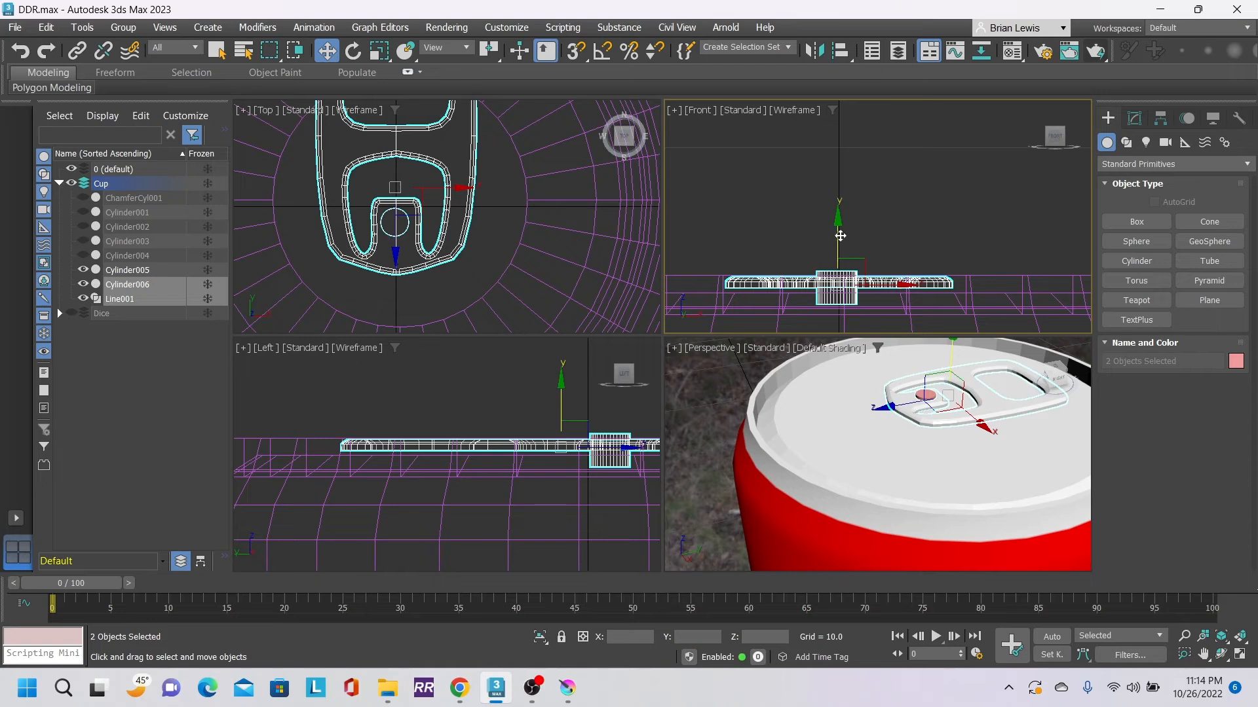
{"action": "left_click_drag", "start_coordinate": [839, 236], "coordinate": [840, 236]}
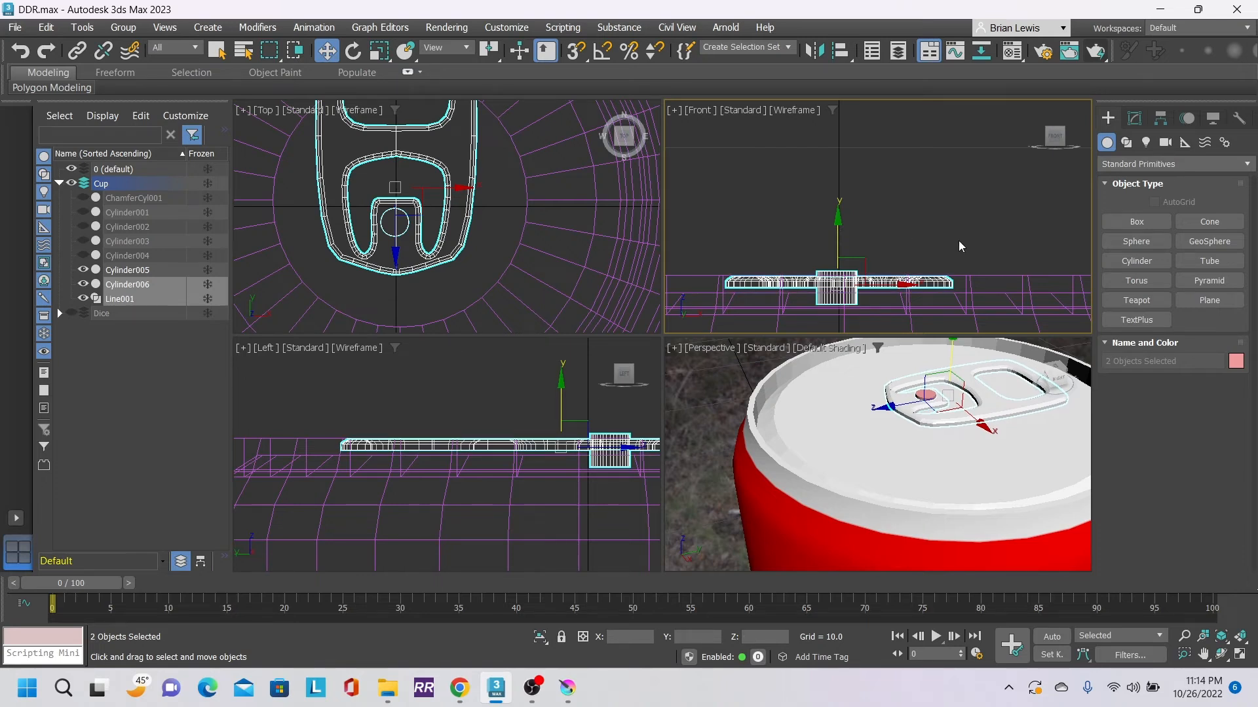
{"action": "scroll", "coordinate": [943, 233], "scroll_direction": "down", "scroll_amount": 4}
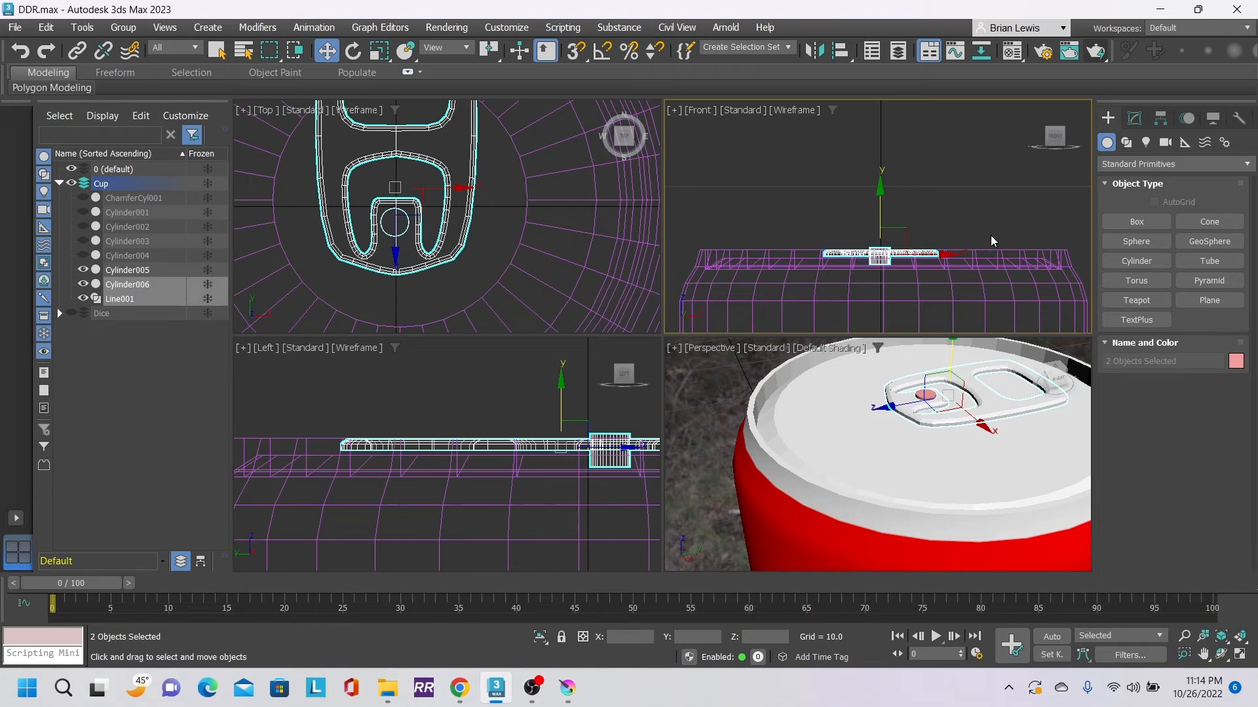
- Select only the rivet cylinder and assign the red can's cupTexture.tif material to it
{"action": "right_click", "coordinate": [925, 394]}
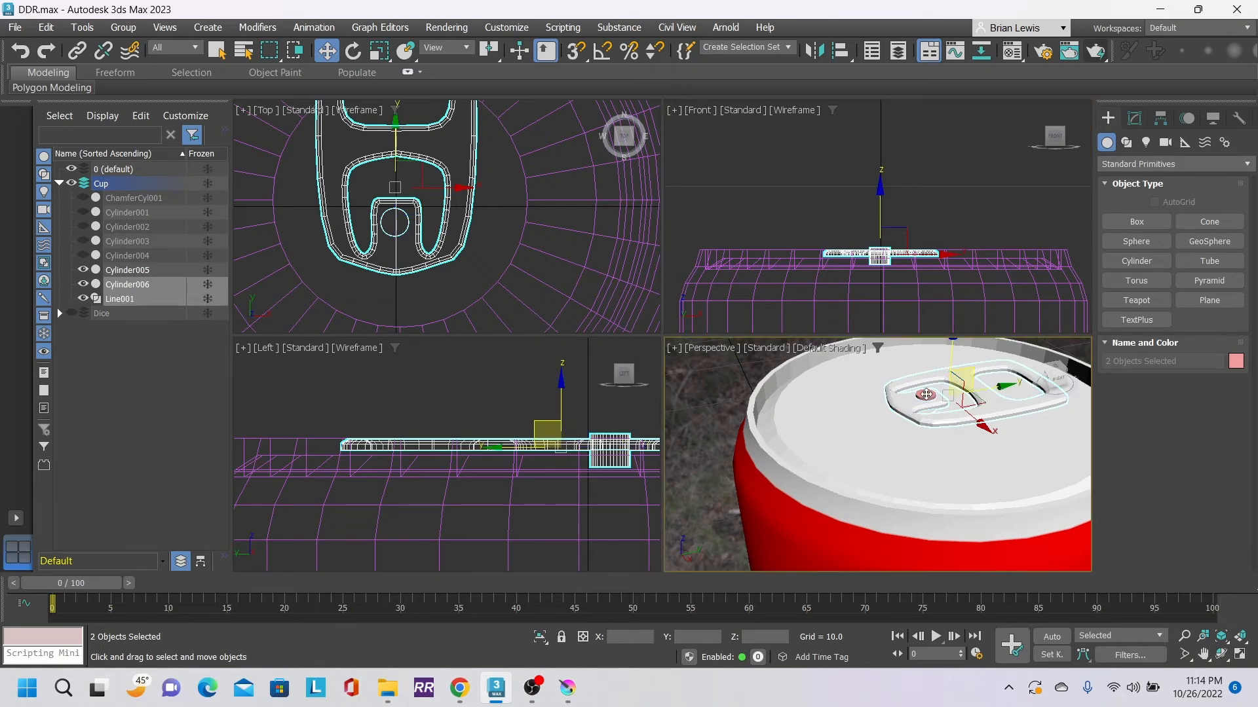
{"action": "left_click", "coordinate": [926, 394]}
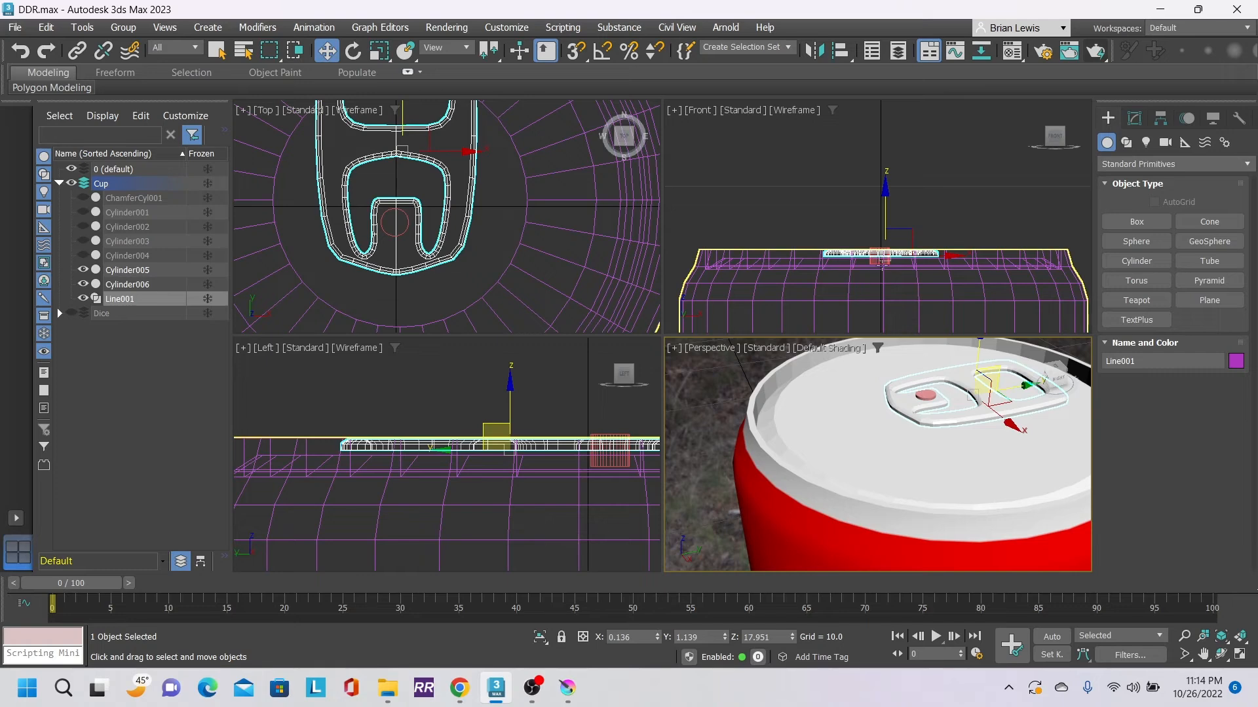
{"action": "right_click", "coordinate": [878, 260]}
{"action": "left_click", "coordinate": [879, 260]}
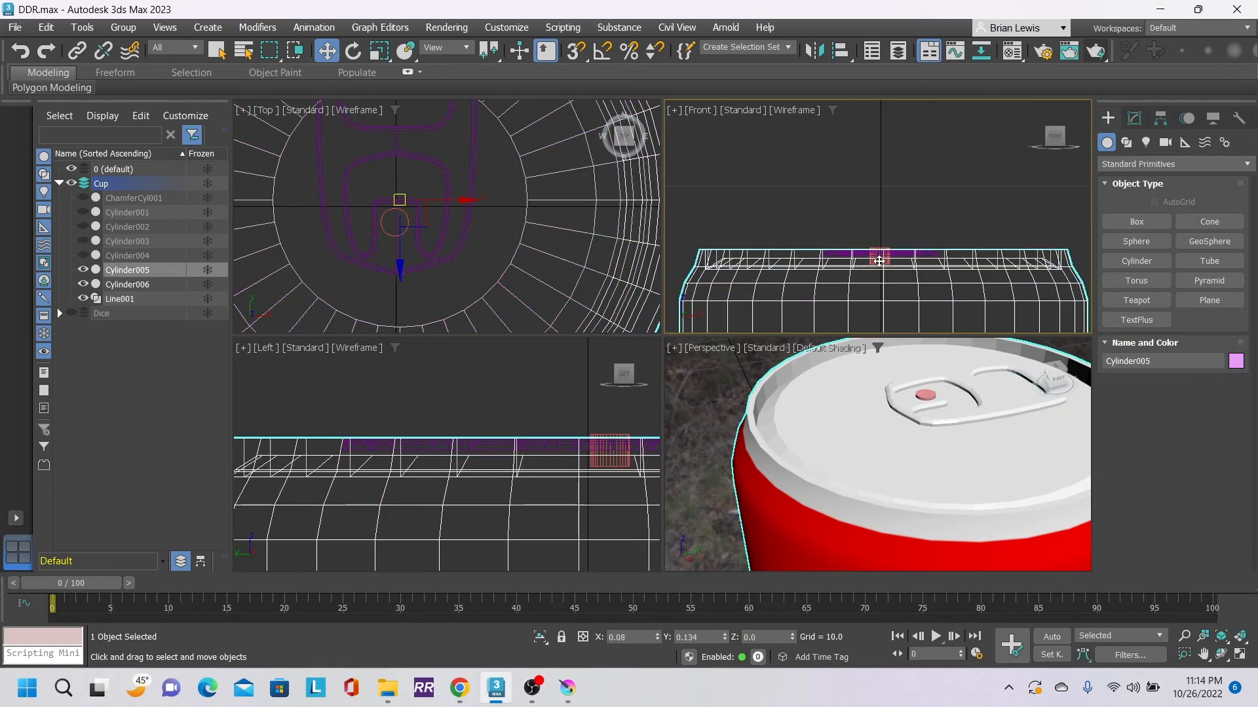
{"action": "left_click", "coordinate": [878, 261]}
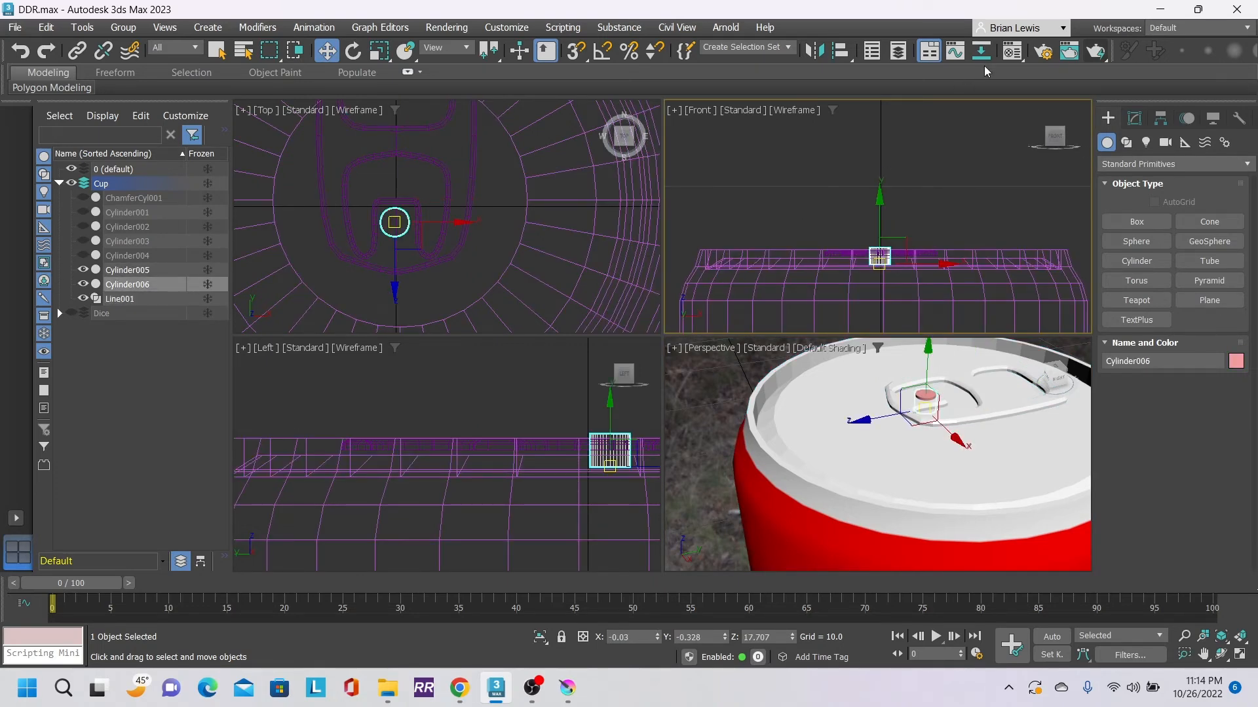
{"action": "left_click", "coordinate": [1012, 51]}
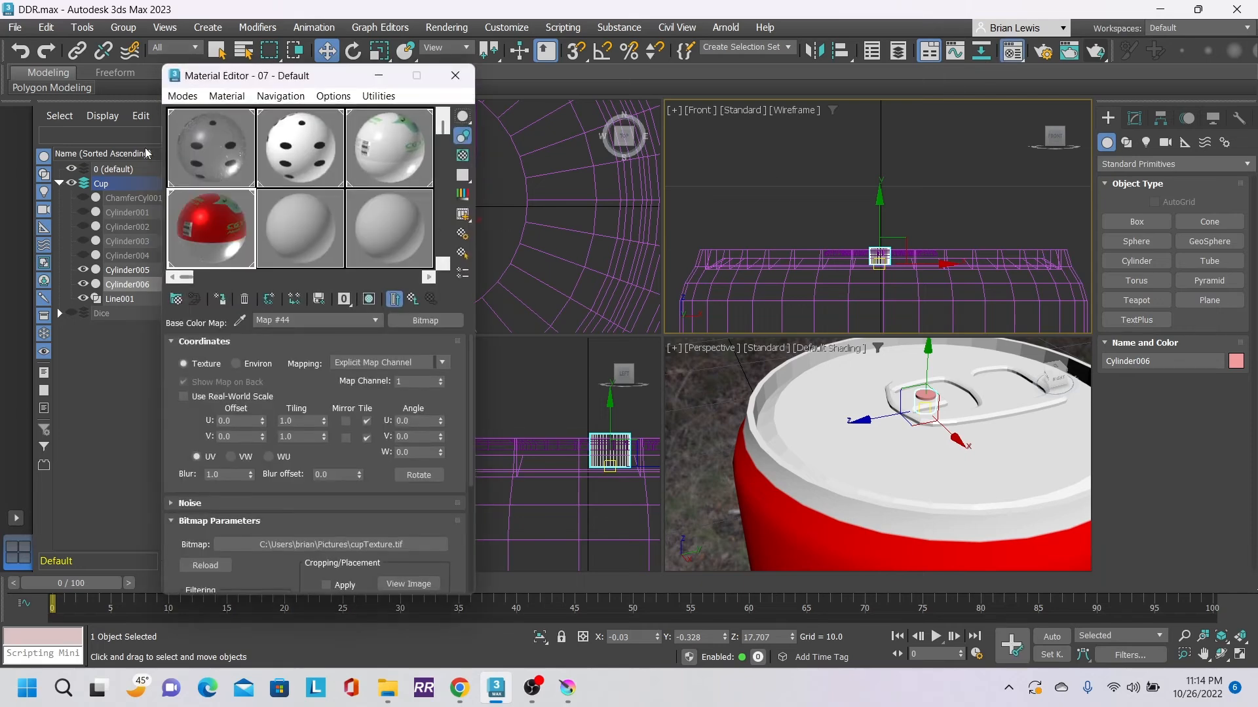
{"action": "left_click", "coordinate": [227, 96]}
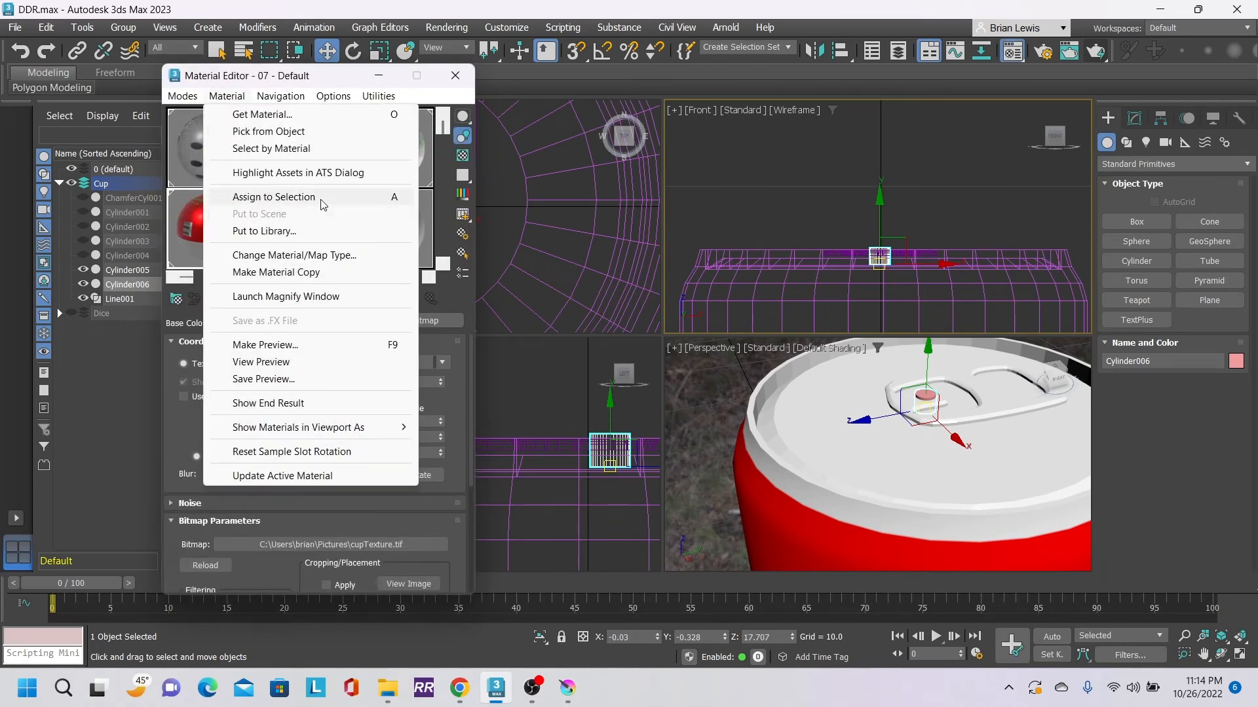
{"action": "left_click", "coordinate": [288, 198]}
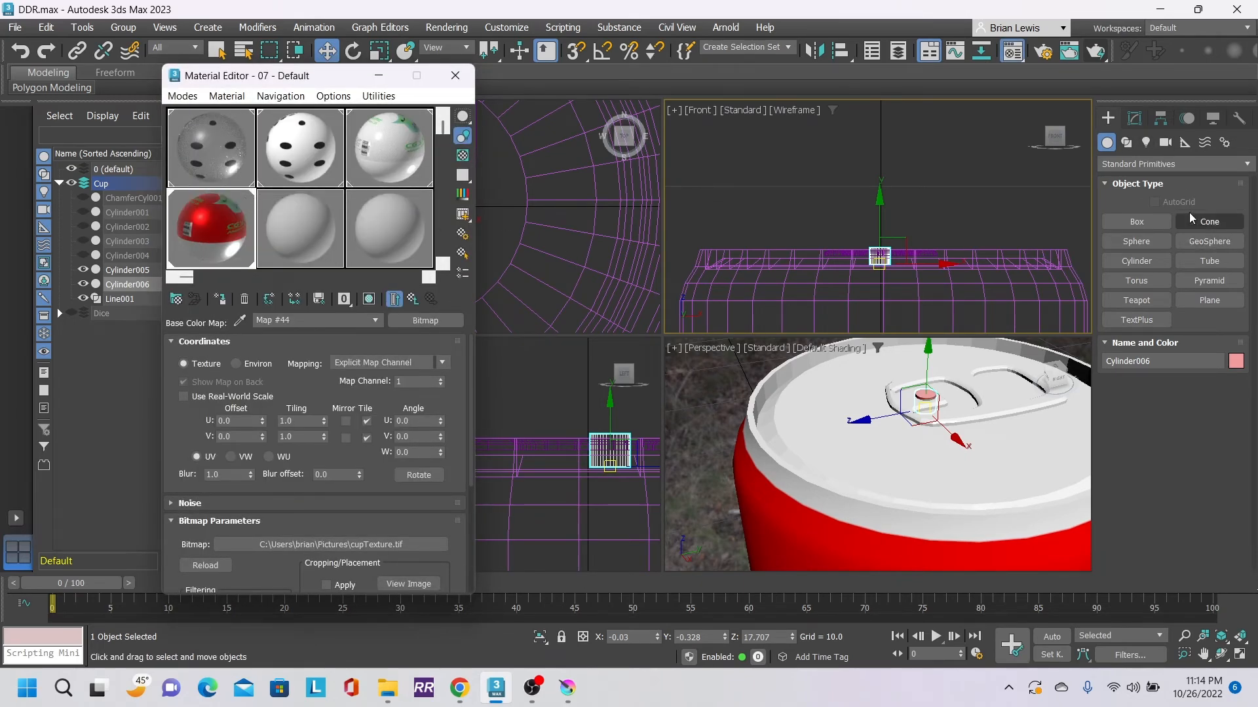
- Add an Unwrap UVW modifier to the rivet cylinder
{"action": "left_click", "coordinate": [1134, 118]}
{"action": "left_click", "coordinate": [1217, 160]}
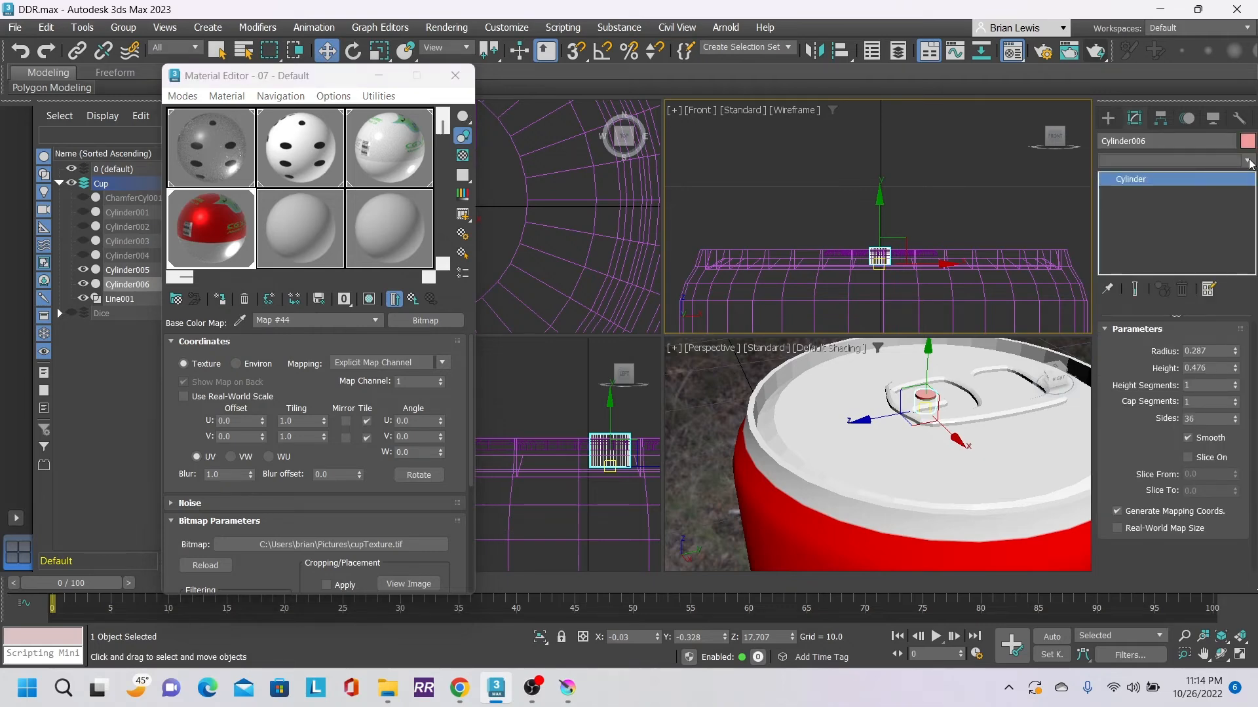
{"action": "scroll", "coordinate": [1188, 577], "scroll_direction": "down", "scroll_amount": 20}
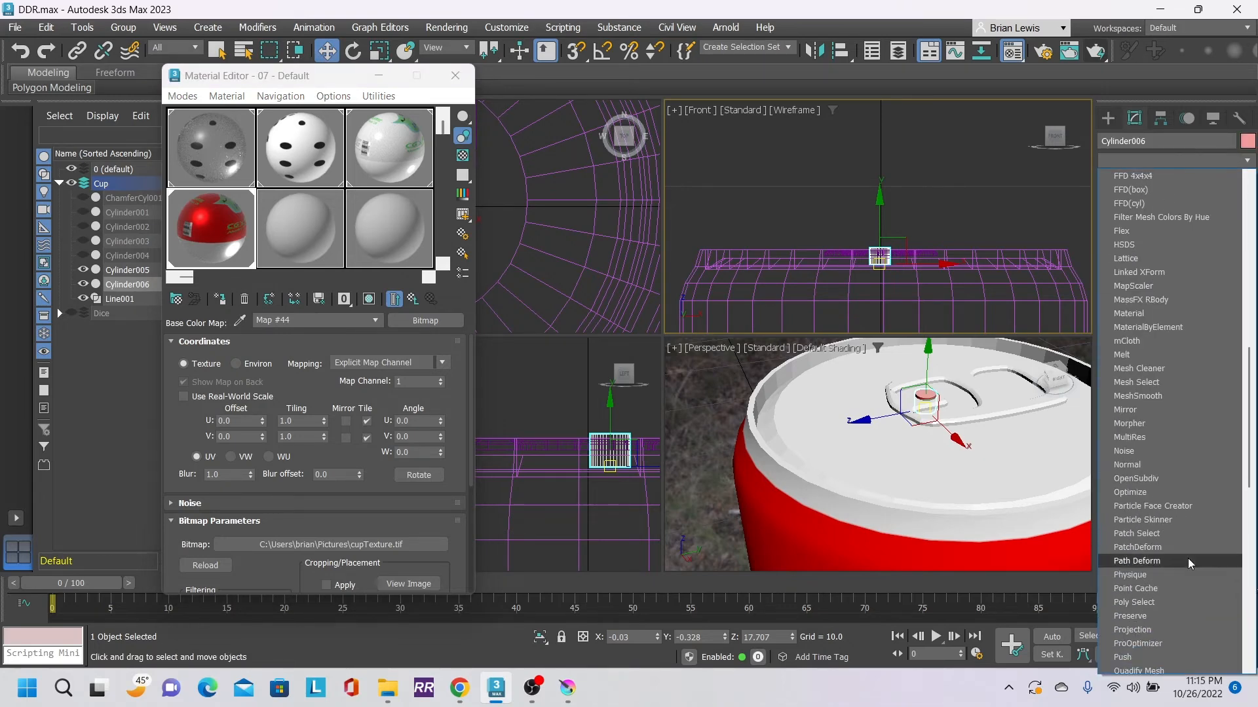
{"action": "scroll", "coordinate": [1169, 484], "scroll_direction": "down", "scroll_amount": 8}
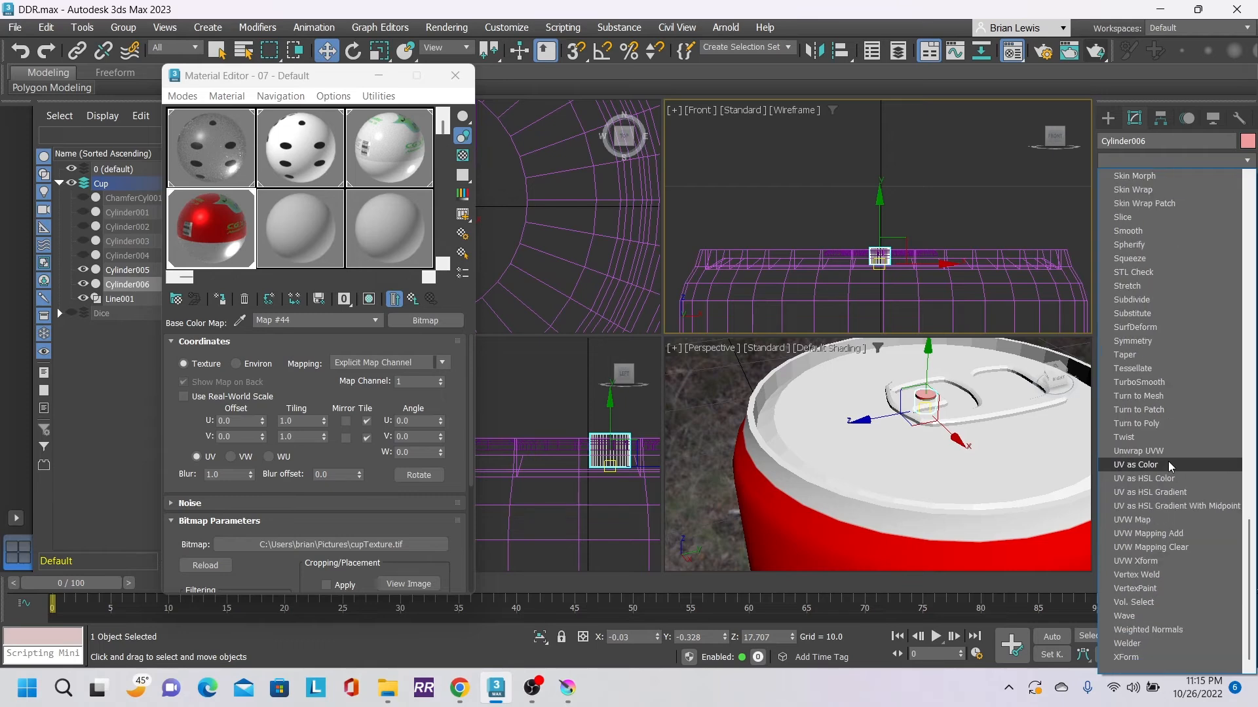
{"action": "left_click", "coordinate": [1165, 449]}
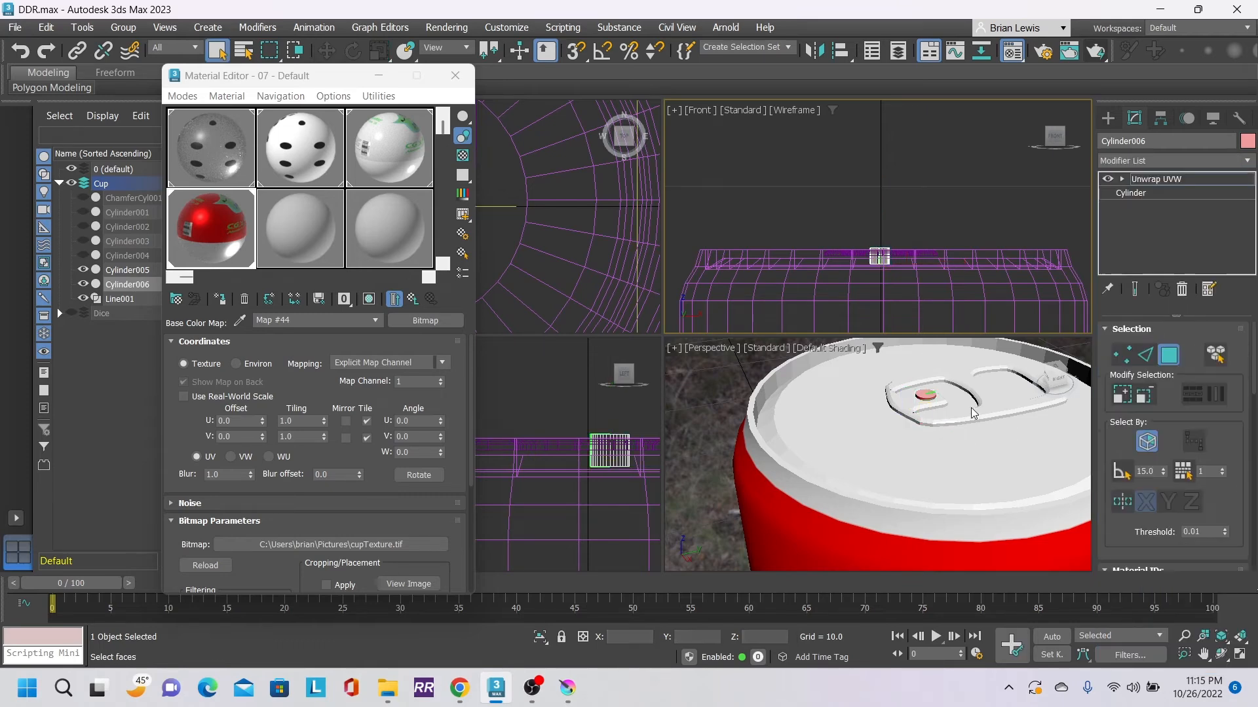
- Open the rivet cylinder's UVs for editing and unfold them with Peel Mode
{"action": "scroll", "coordinate": [1213, 462], "scroll_direction": "down", "scroll_amount": 1}
{"action": "scroll", "coordinate": [1214, 462], "scroll_direction": "down", "scroll_amount": 2}
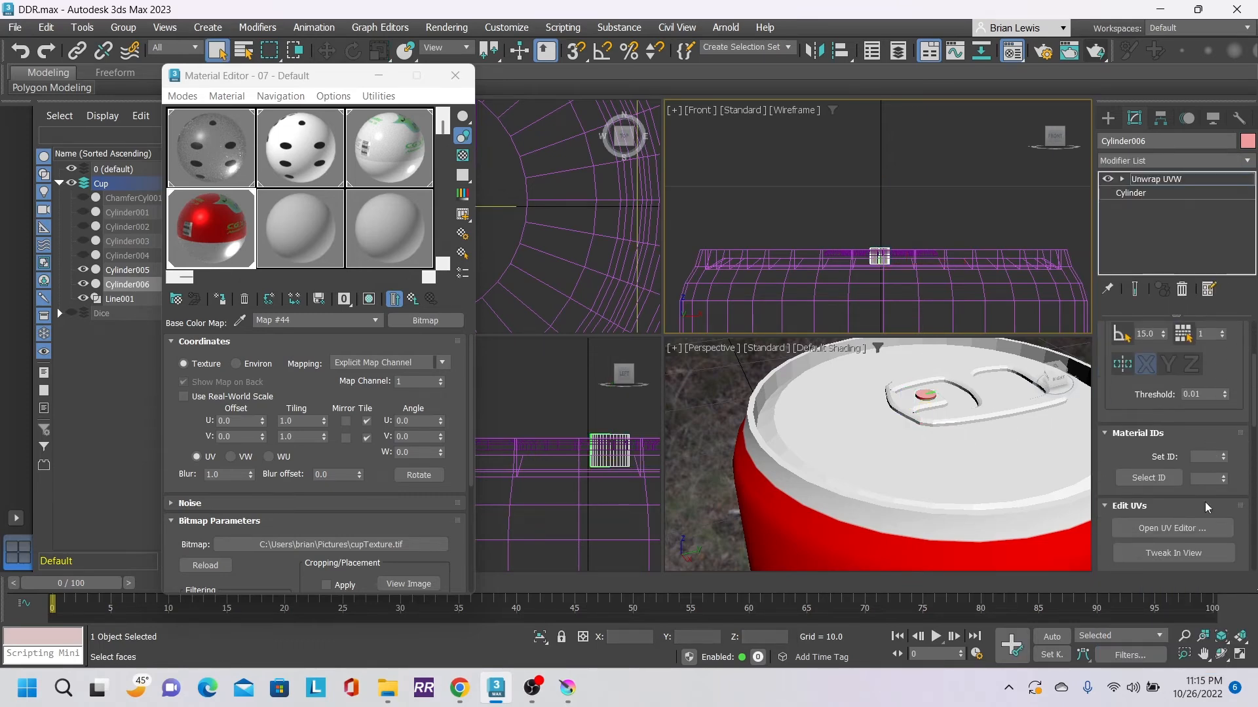
{"action": "left_click", "coordinate": [1173, 528]}
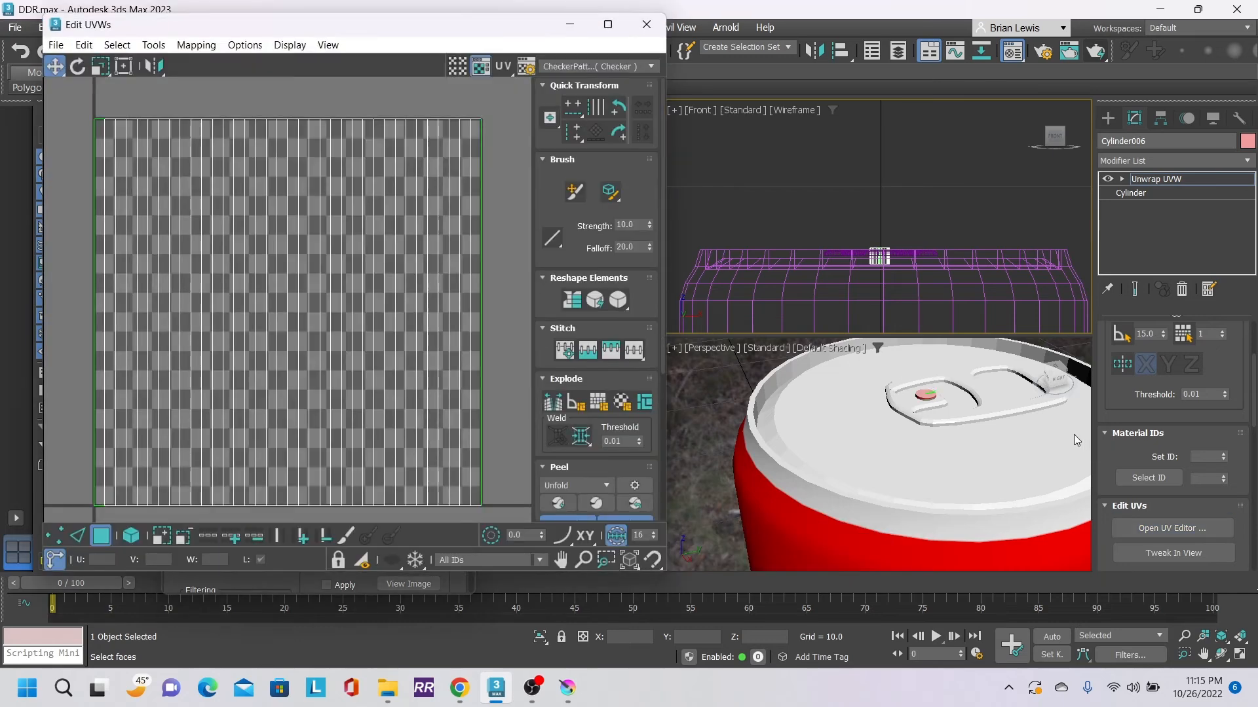
{"action": "left_click", "coordinate": [595, 503]}
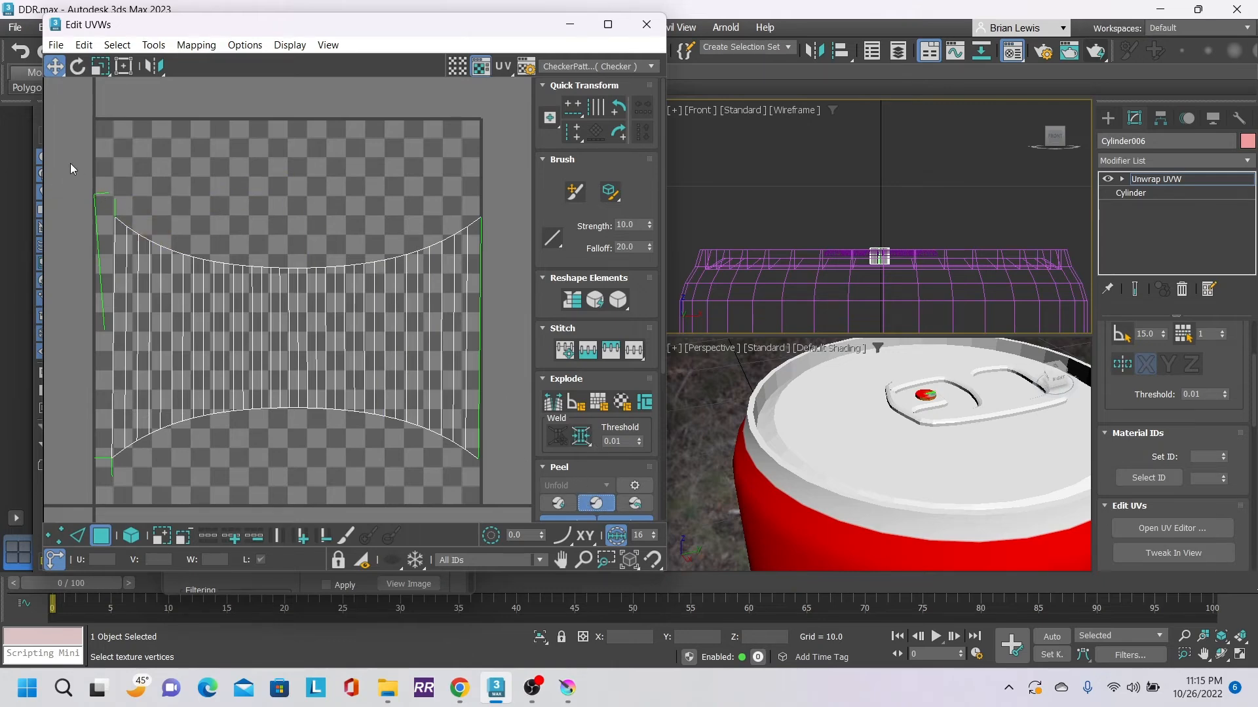
- Scale all the rivet's UV faces down to a tiny patch, move it near the UV tile's lower edge, and close the UV editor
{"action": "left_click_drag", "start_coordinate": [60, 150], "coordinate": [501, 464]}
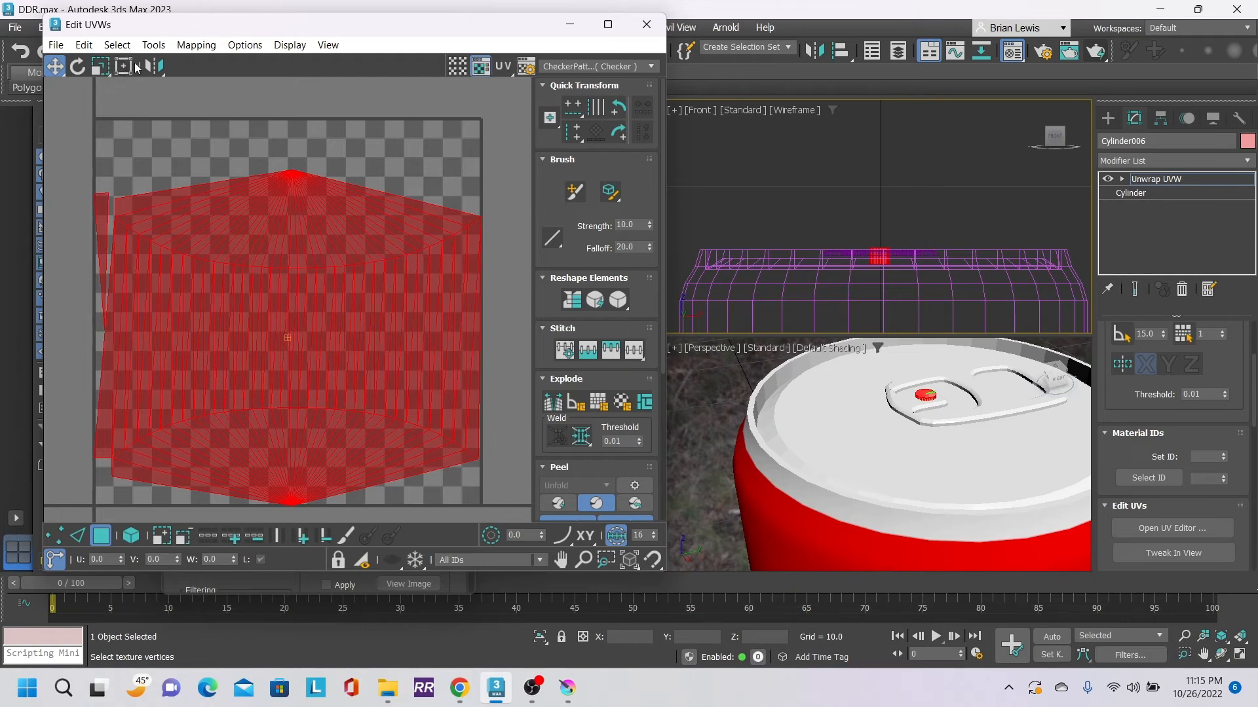
{"action": "left_click", "coordinate": [102, 67]}
{"action": "left_click_drag", "start_coordinate": [306, 231], "coordinate": [331, 645]}
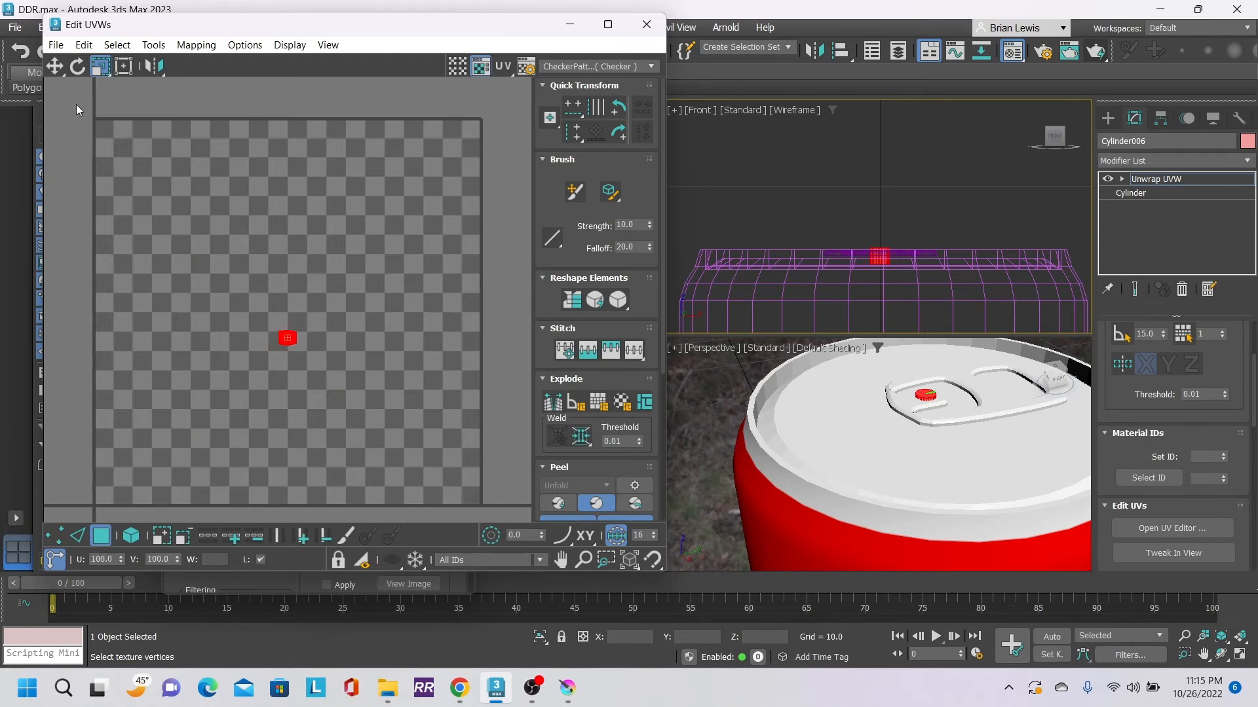
{"action": "left_click", "coordinate": [54, 66]}
{"action": "left_click_drag", "start_coordinate": [289, 339], "coordinate": [368, 489]}
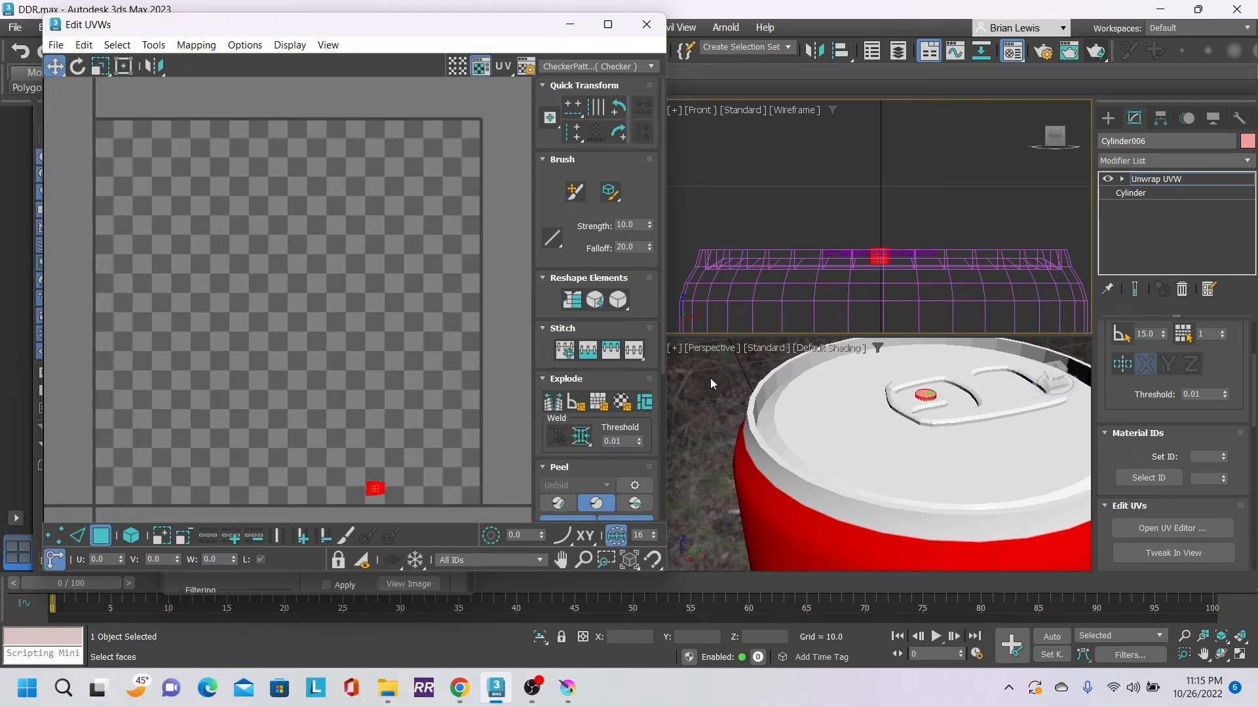
{"action": "scroll", "coordinate": [828, 453], "scroll_direction": "down", "scroll_amount": 5}
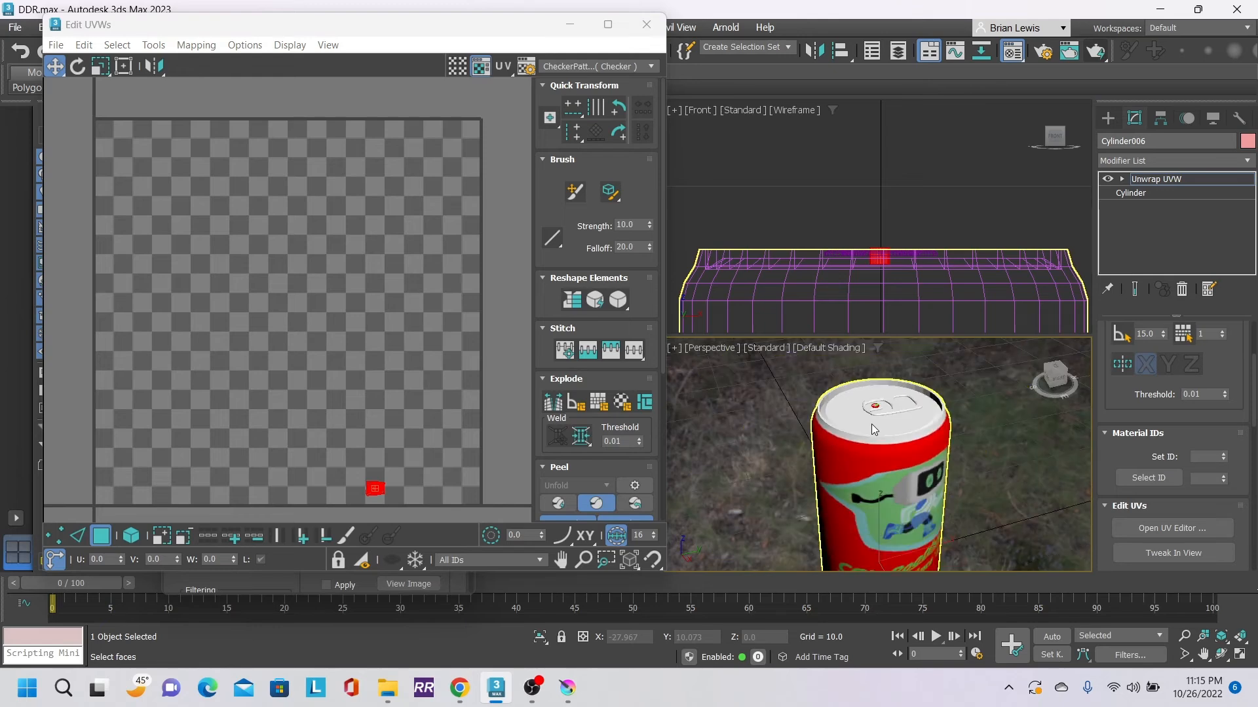
{"action": "left_click", "coordinate": [646, 24]}
- Render the perspective view to check the whole can, and close the render and the Material Editor
{"action": "middle_click_drag", "start_coordinate": [942, 456], "coordinate": [944, 408]}
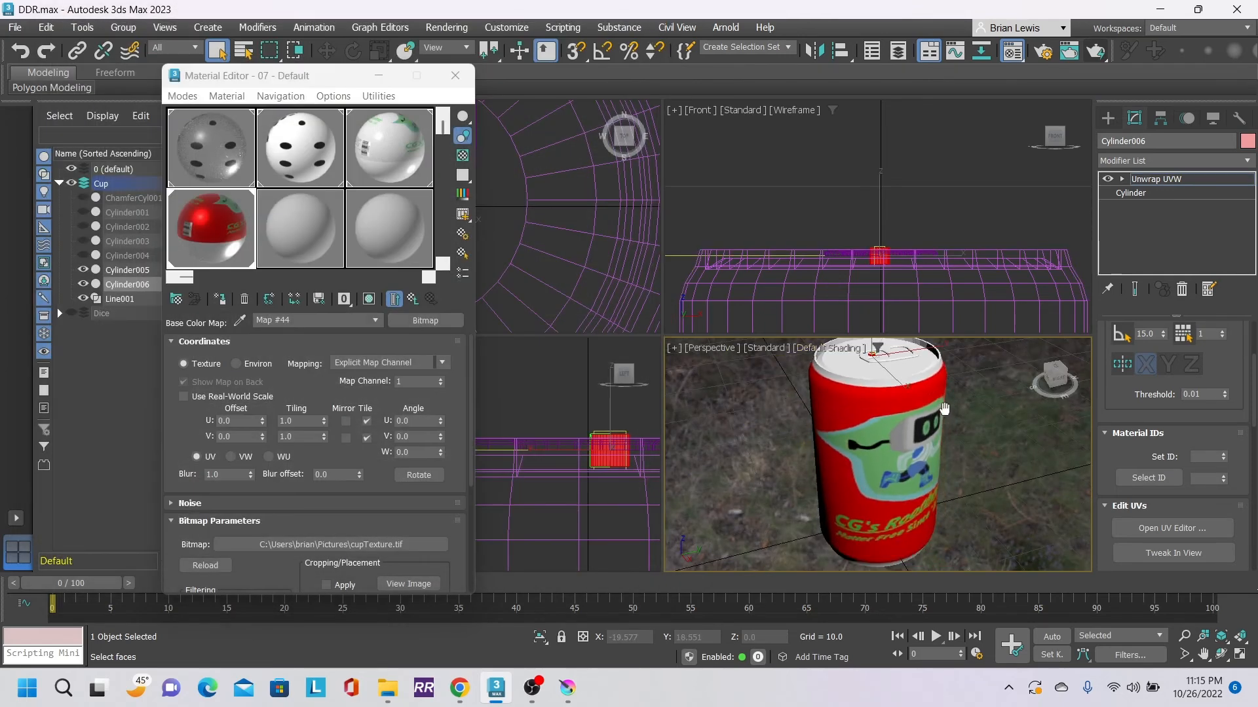
{"action": "left_click", "coordinate": [1089, 53]}
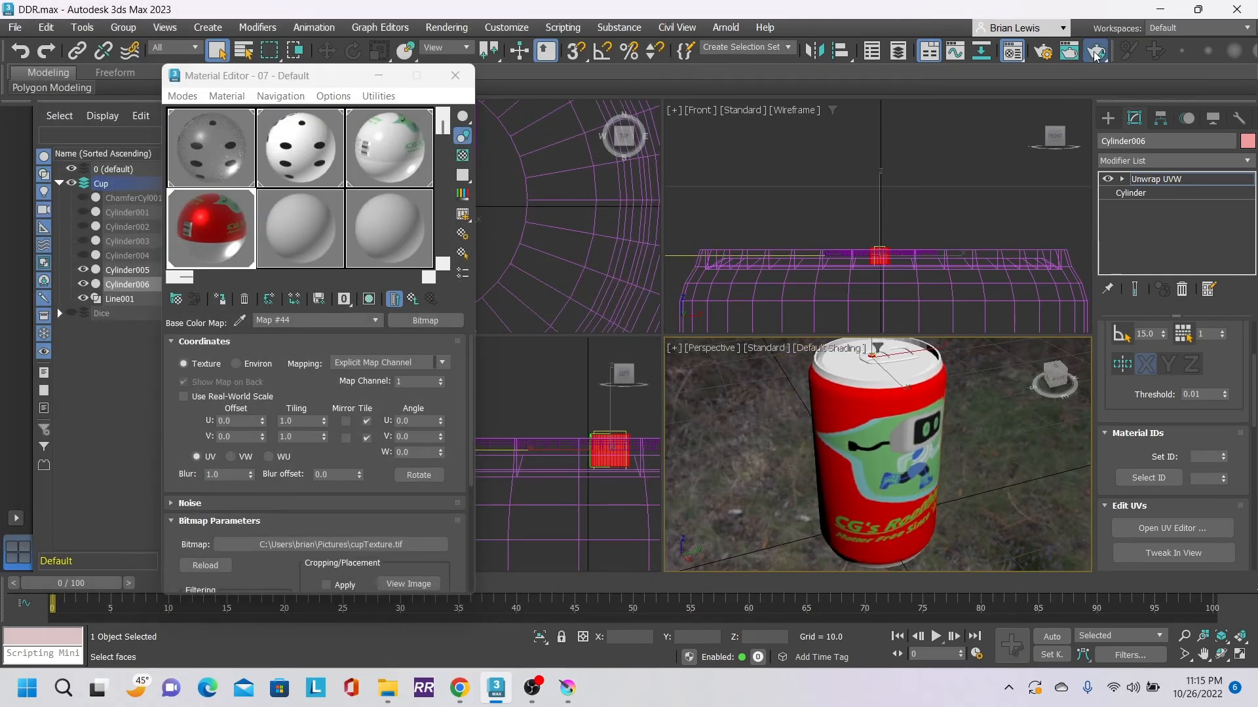
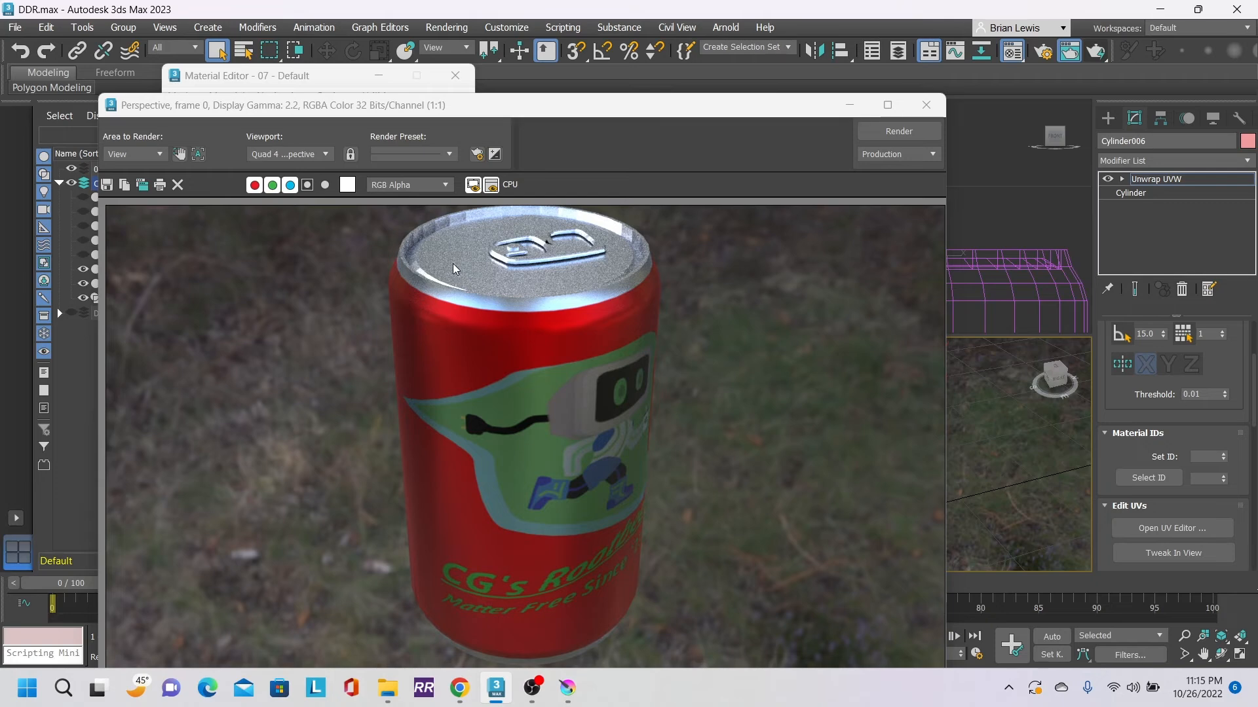
{"action": "left_click", "coordinate": [925, 105]}
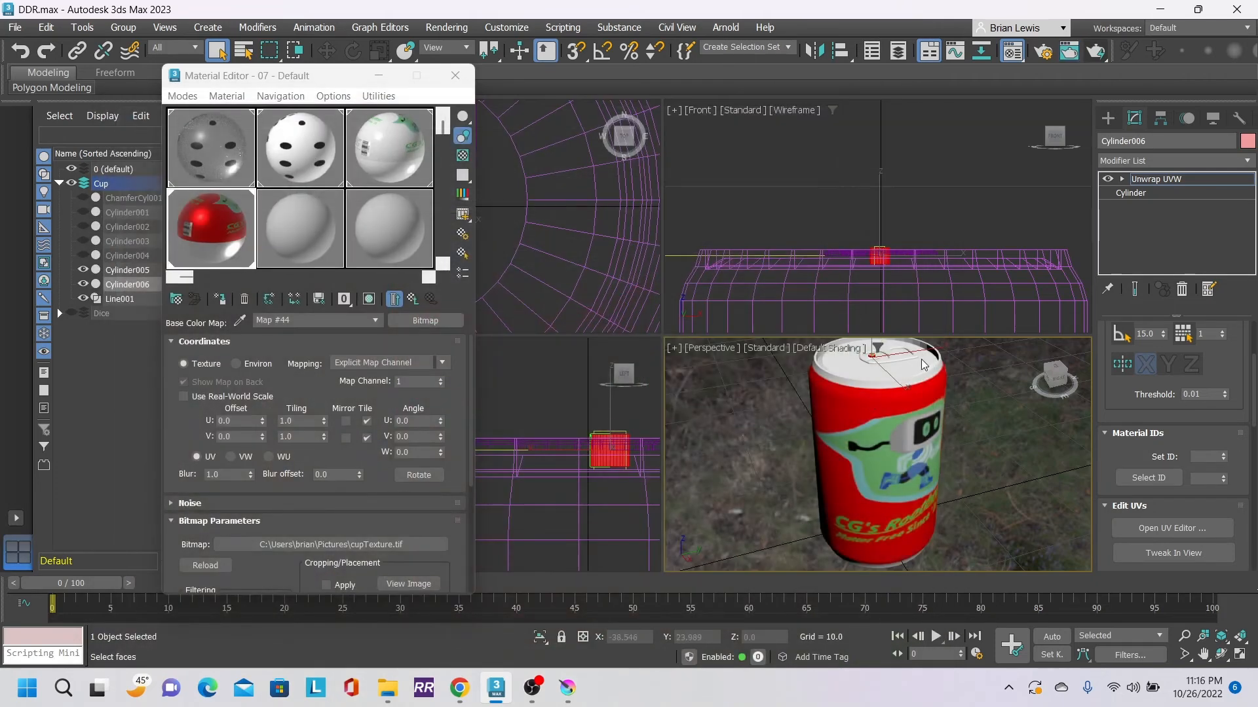
{"action": "scroll", "coordinate": [981, 439], "scroll_direction": "down", "scroll_amount": 3}
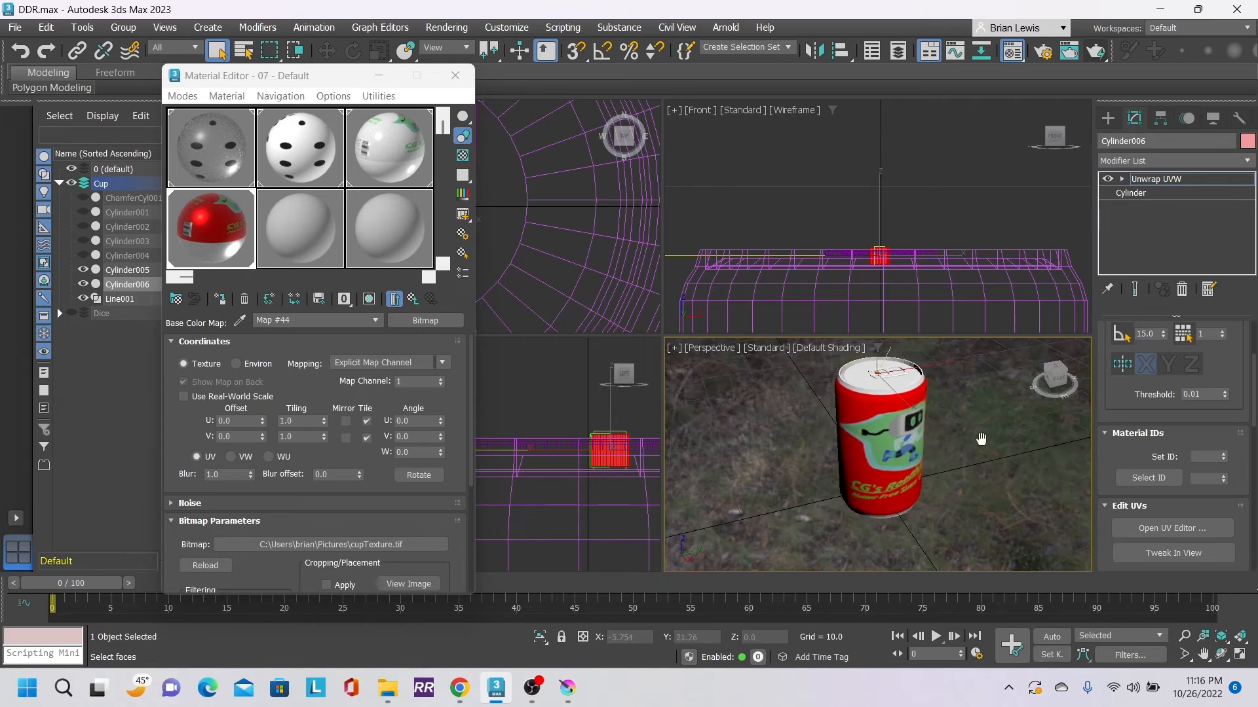
{"action": "middle_click_drag", "start_coordinate": [980, 439], "coordinate": [963, 433]}
{"action": "left_click_drag", "start_coordinate": [1059, 379], "coordinate": [1052, 374]}
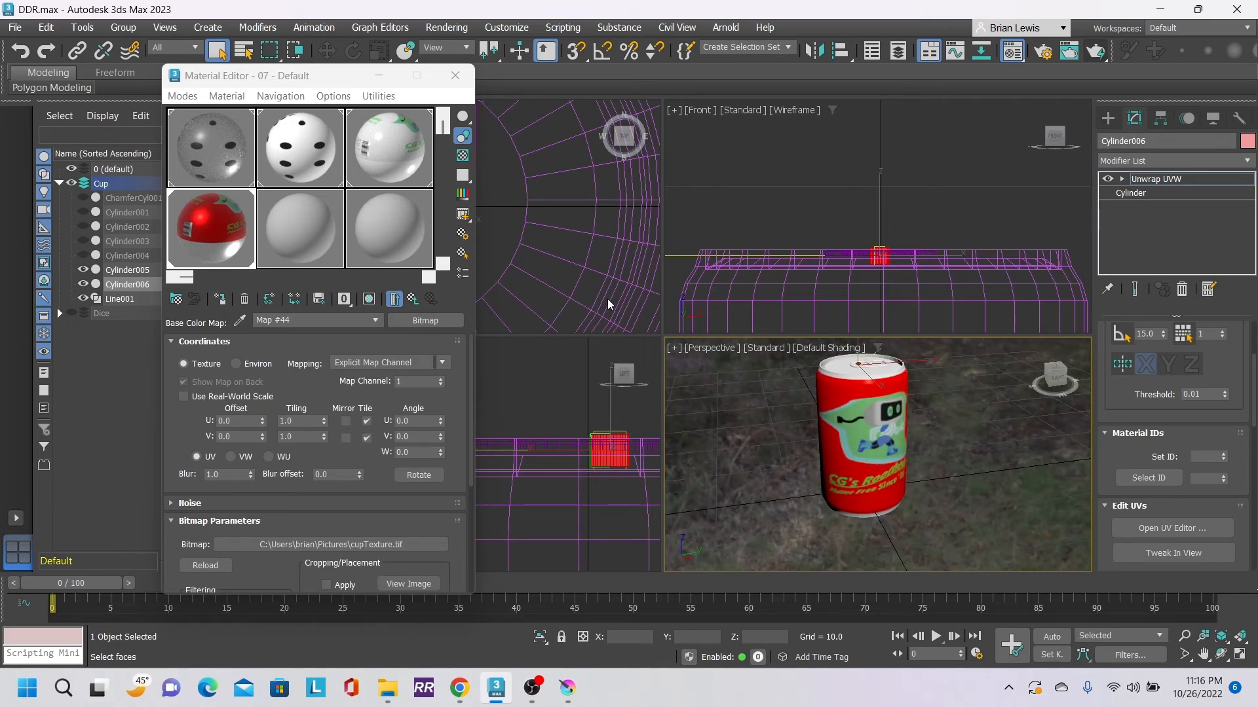
{"action": "left_click", "coordinate": [455, 75]}
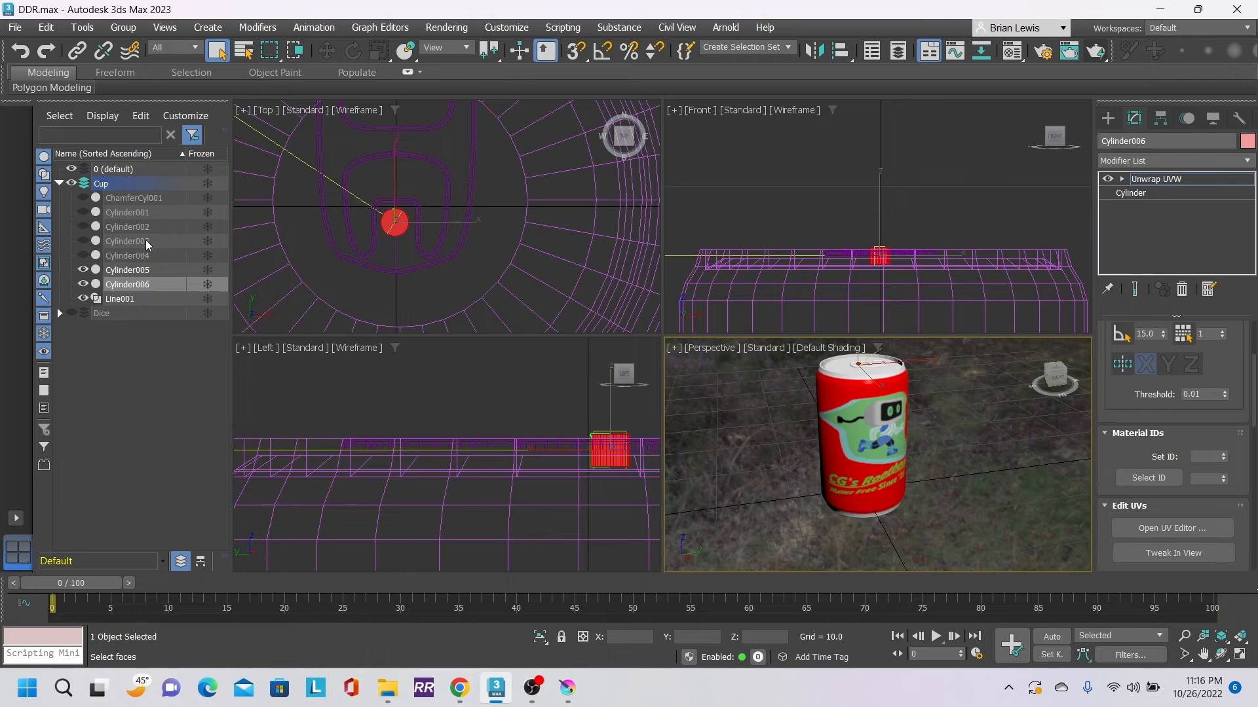
- Toggle the visibility of Cylinder005, Cylinder002 and Cylinder003 in the Cup layer to identify which model each one is
{"action": "left_click", "coordinate": [84, 269]}
{"action": "left_click", "coordinate": [84, 270]}
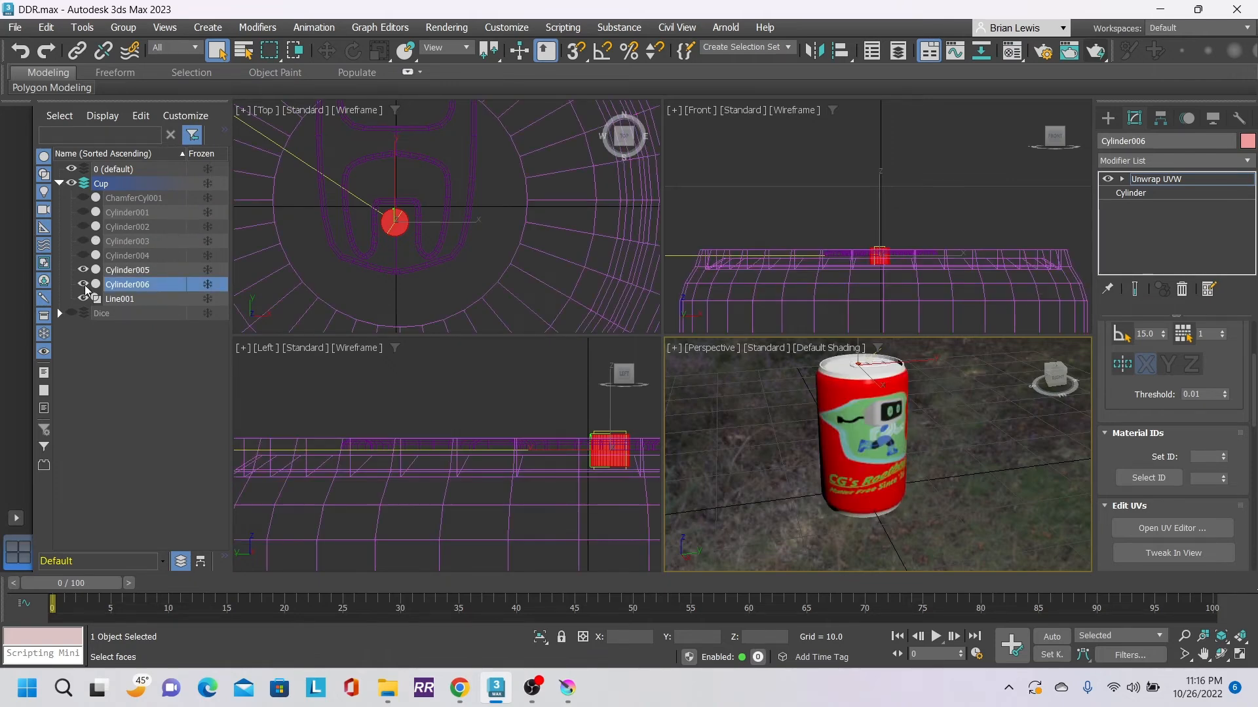
{"action": "left_click", "coordinate": [84, 226]}
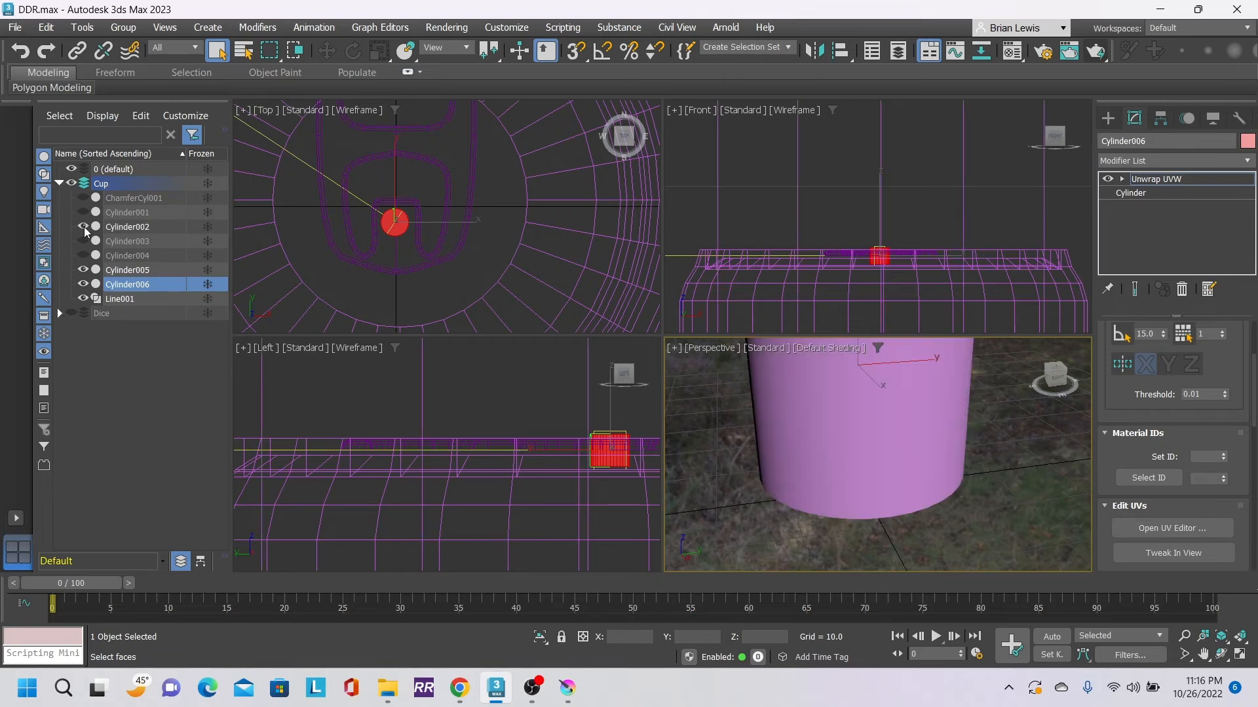
{"action": "left_click", "coordinate": [83, 226]}
{"action": "left_click", "coordinate": [84, 226]}
{"action": "left_click", "coordinate": [84, 227]}
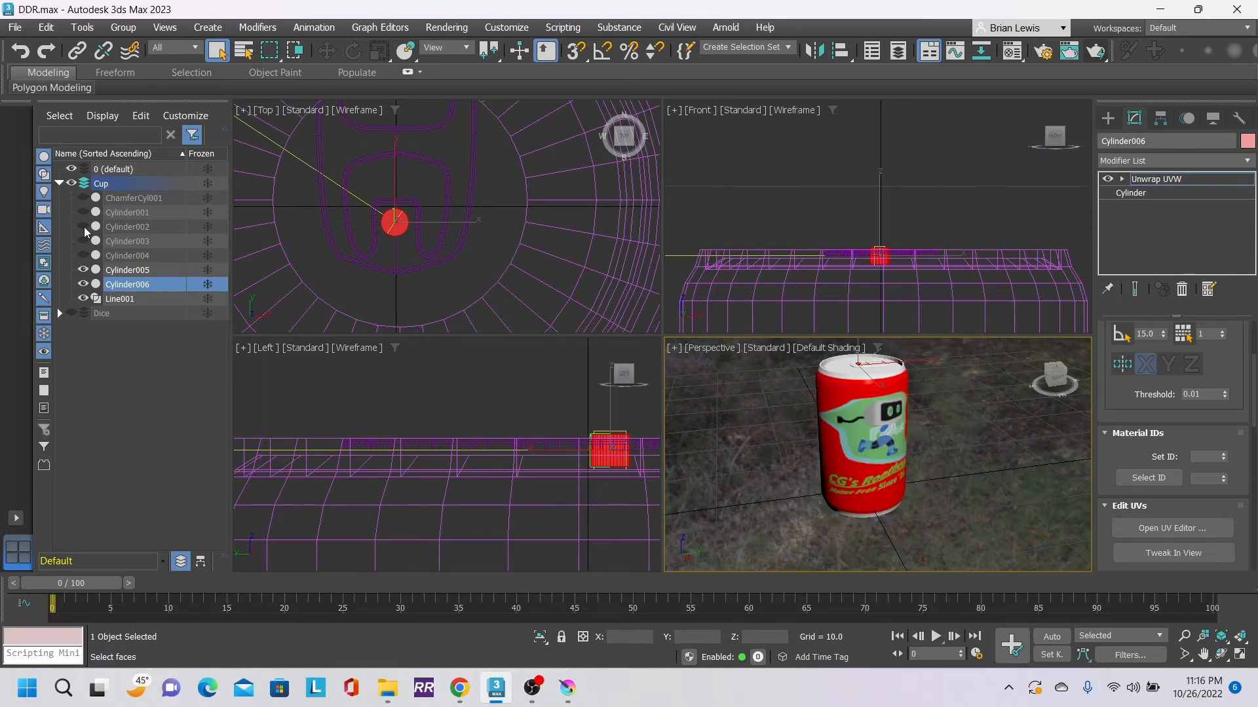
{"action": "left_click", "coordinate": [86, 241]}
{"action": "left_click", "coordinate": [85, 241]}
- Unhide Cylinder001, the white paper cup, and rename it Cup
{"action": "left_click", "coordinate": [85, 212]}
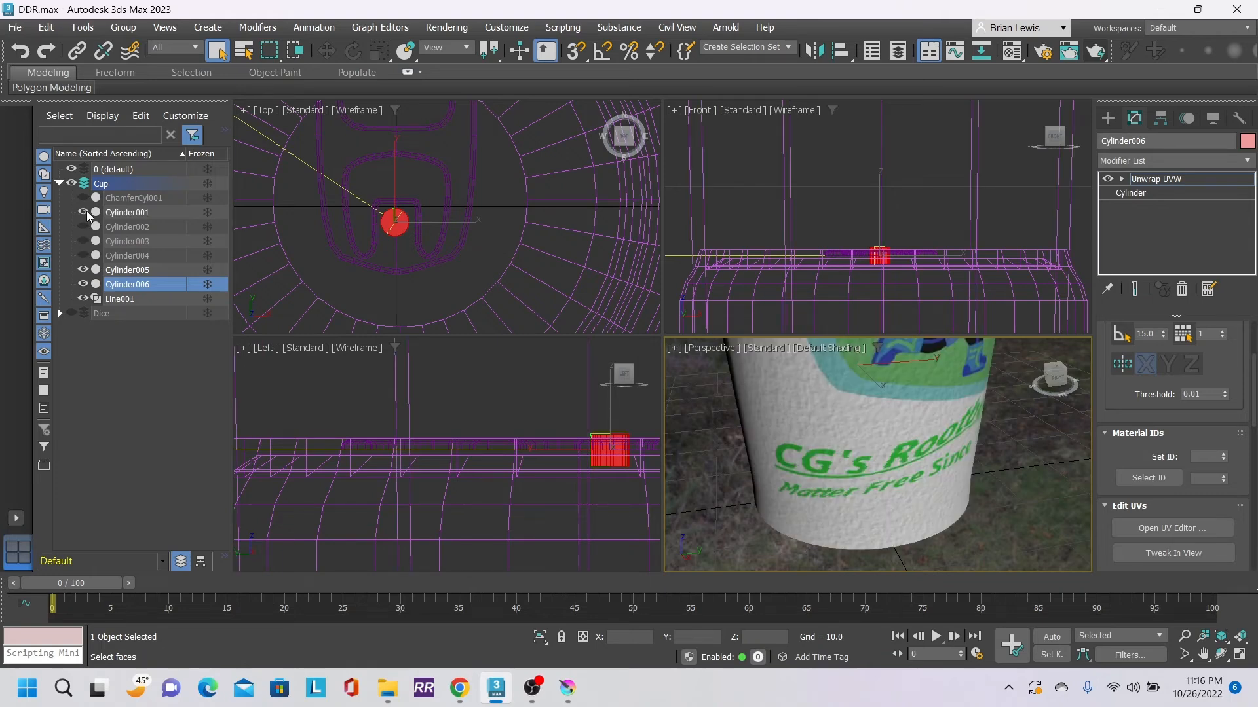
{"action": "scroll", "coordinate": [886, 420], "scroll_direction": "down", "scroll_amount": 5}
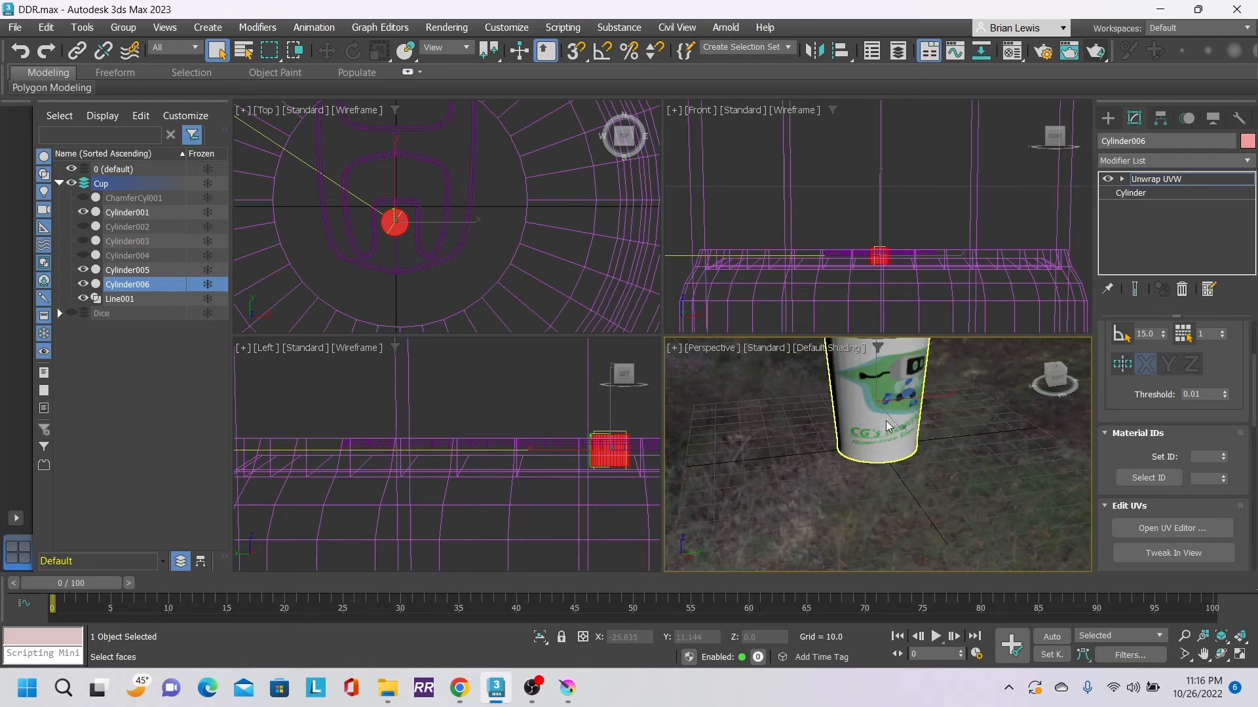
{"action": "middle_click_drag", "start_coordinate": [887, 411], "coordinate": [881, 480]}
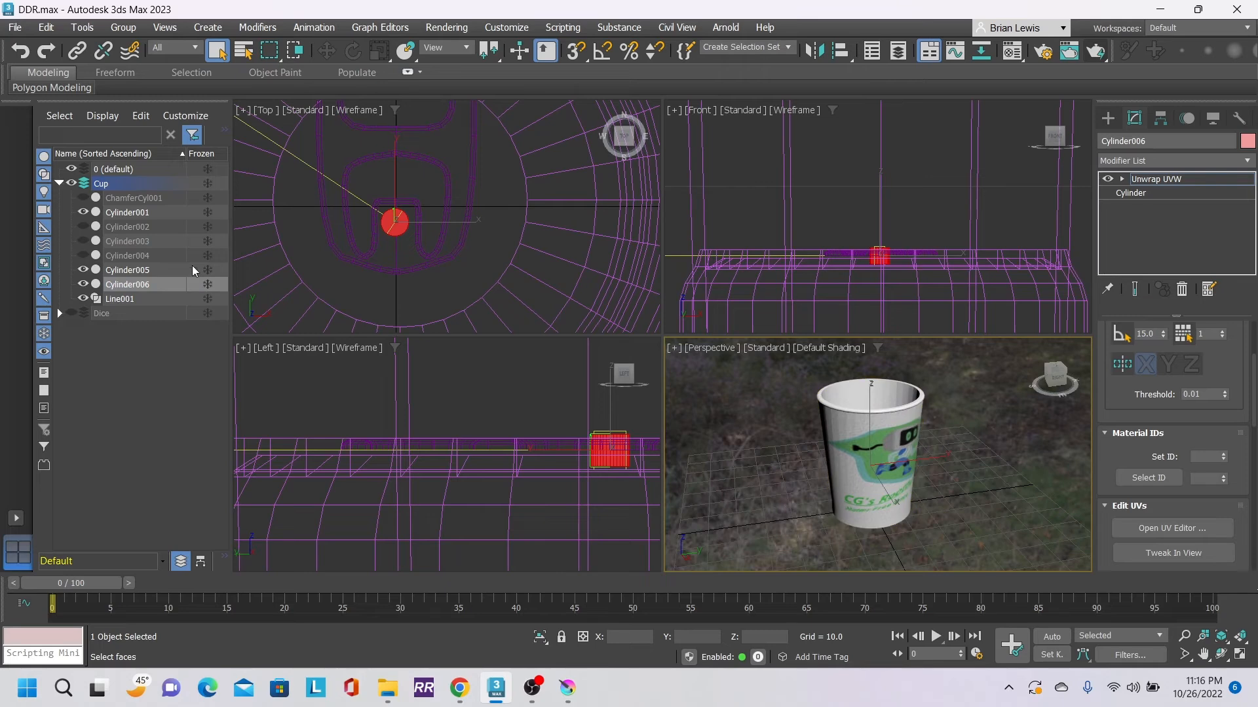
{"action": "left_click", "coordinate": [118, 270]}
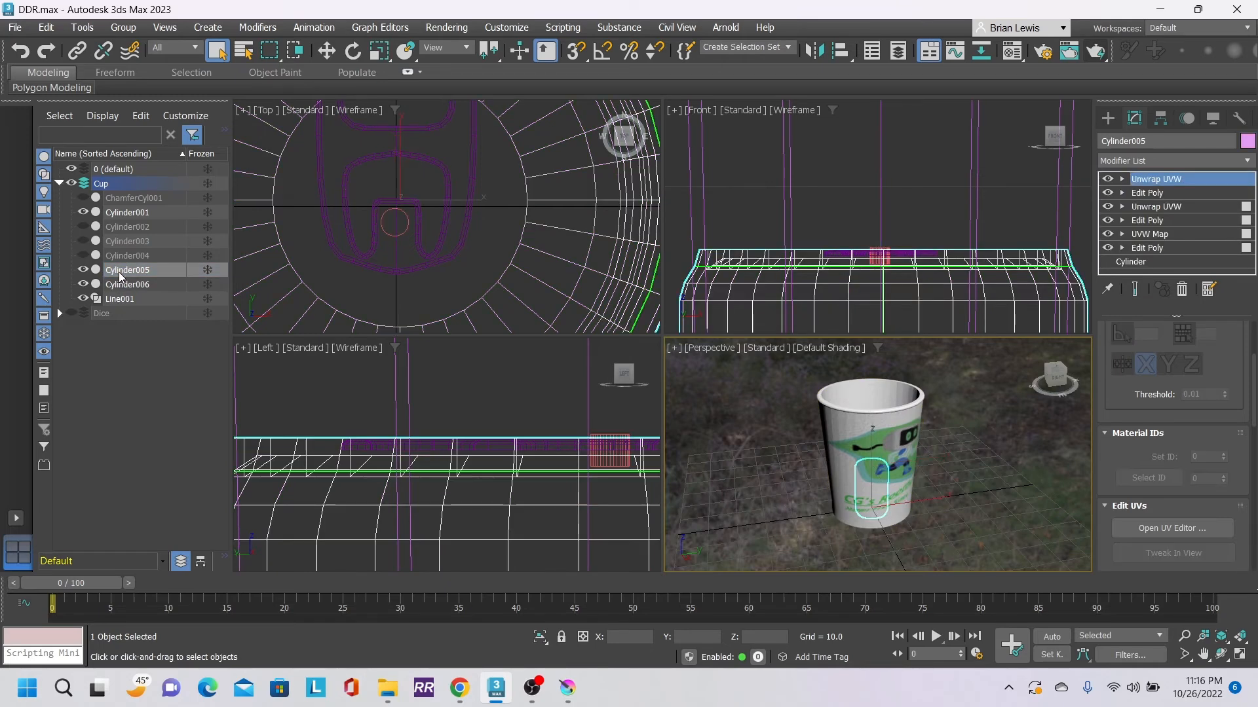
{"action": "left_click", "coordinate": [130, 212]}
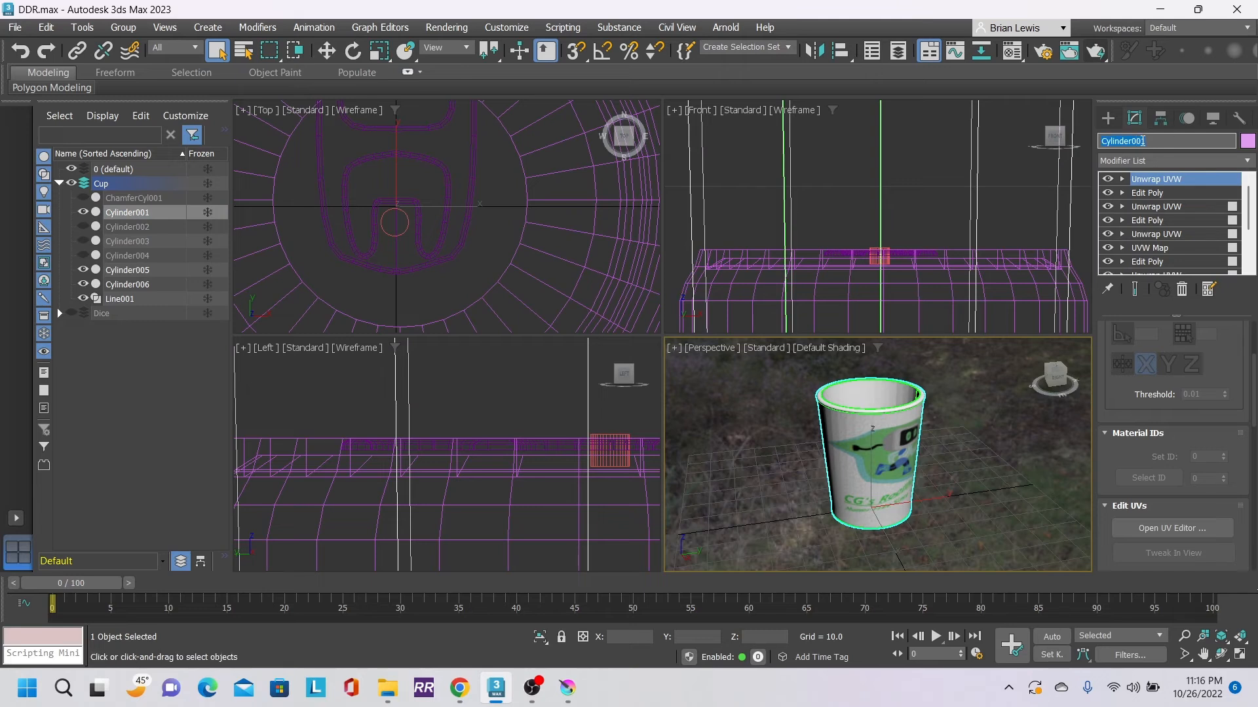
{"action": "type", "text": "Cup"}
{"action": "key", "text": "Return"}
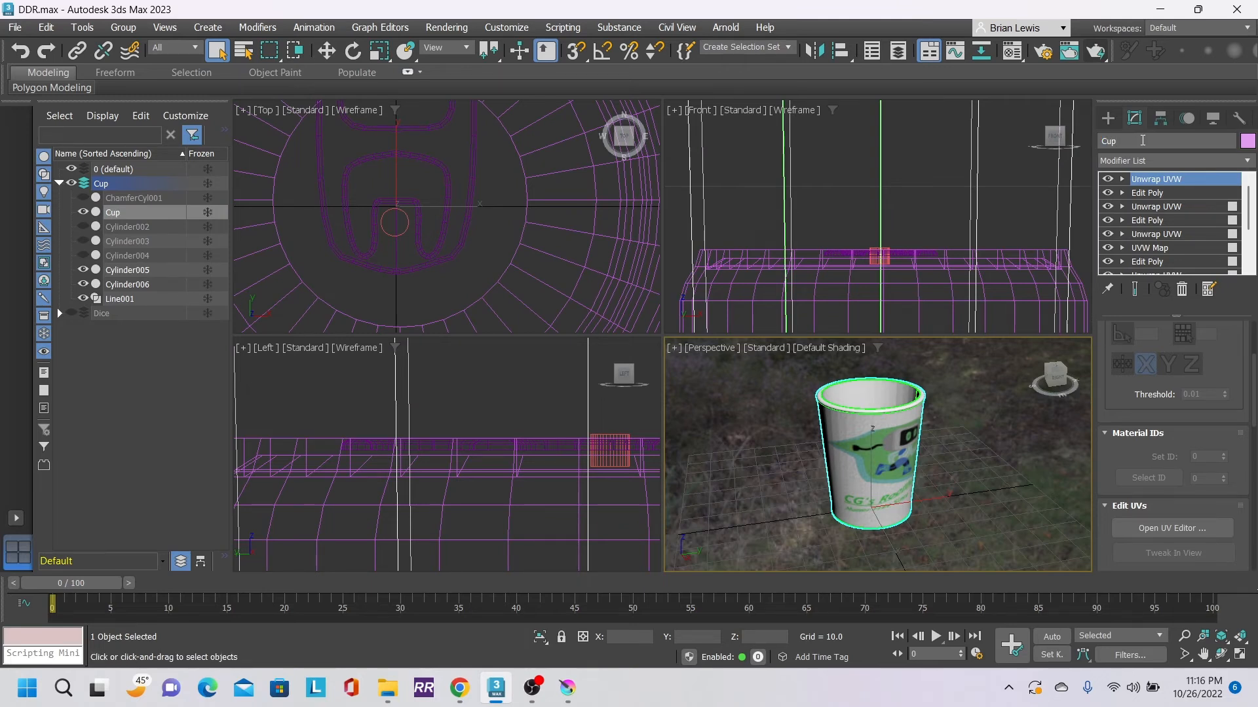
- Rename the beverage can body, Cylinder005, as Can
{"action": "left_click", "coordinate": [155, 270]}
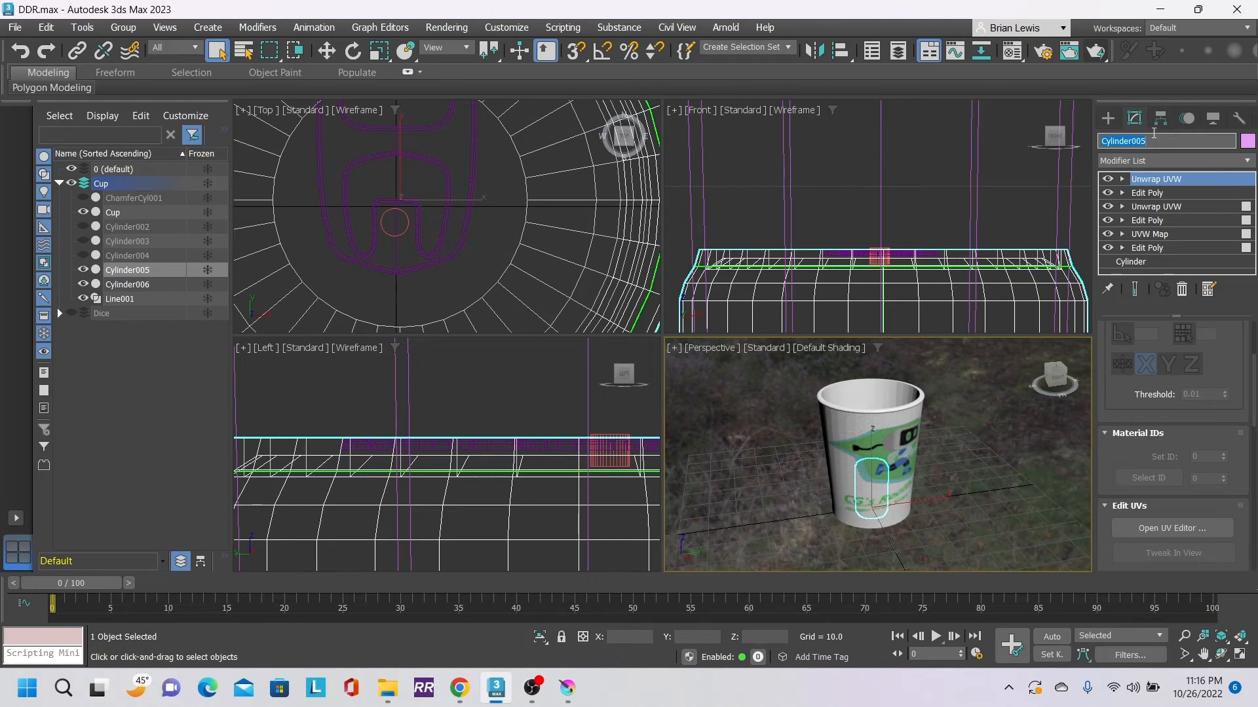
{"action": "type", "text": "Can"}
{"action": "key", "text": "Return"}
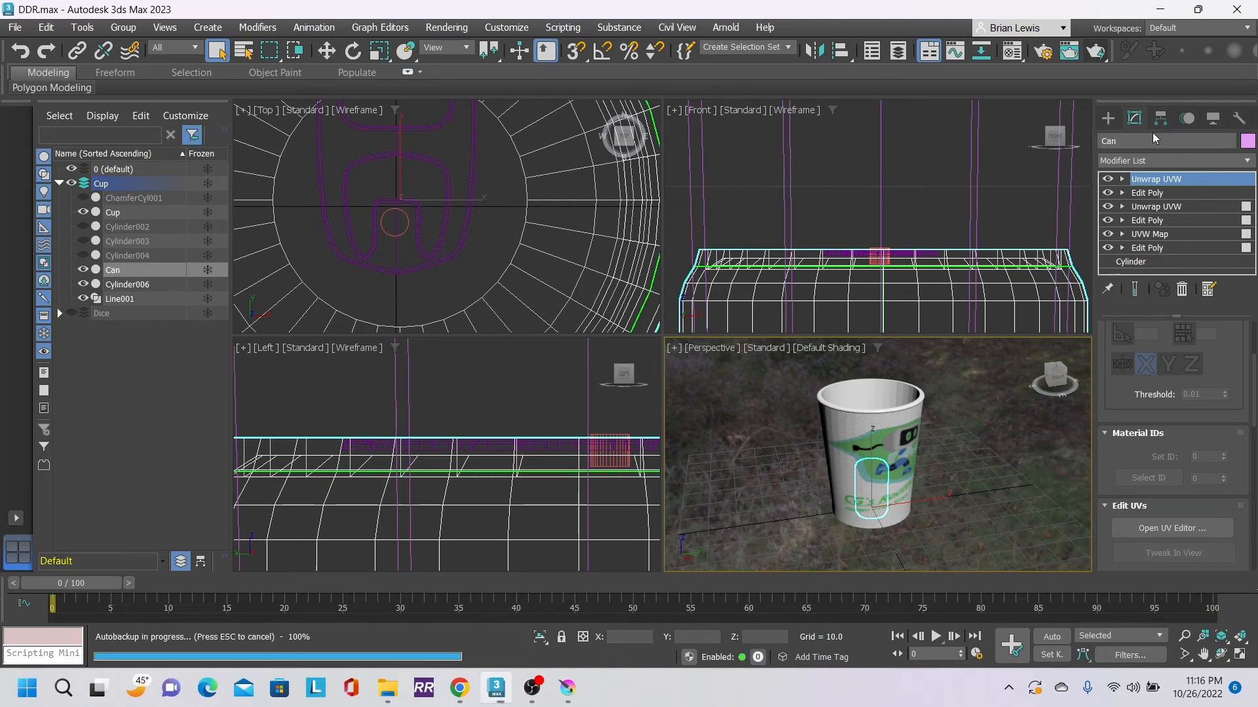
- Rename the rivet cylinder, Cylinder006, as tab pin
{"action": "left_click", "coordinate": [131, 284]}
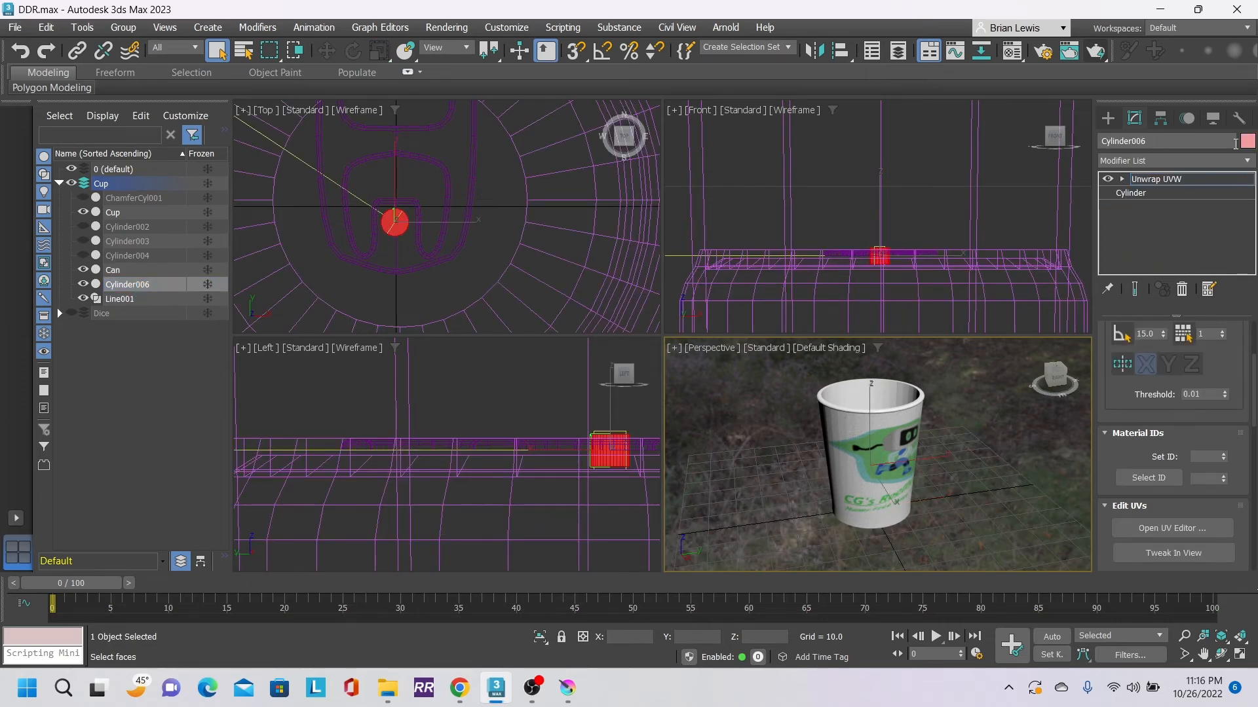
{"action": "left_click", "coordinate": [1148, 140]}
{"action": "type", "text": "t"}
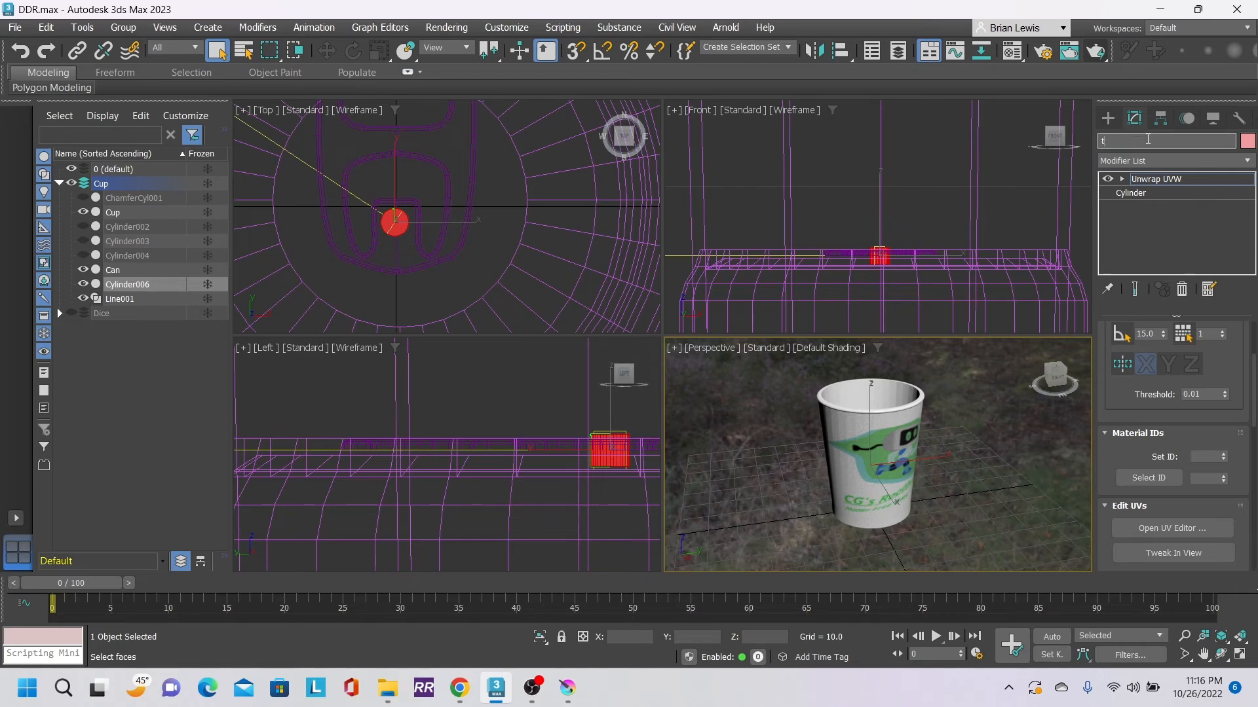
{"action": "type", "text": "a b"}
{"action": "key", "text": "Return"}
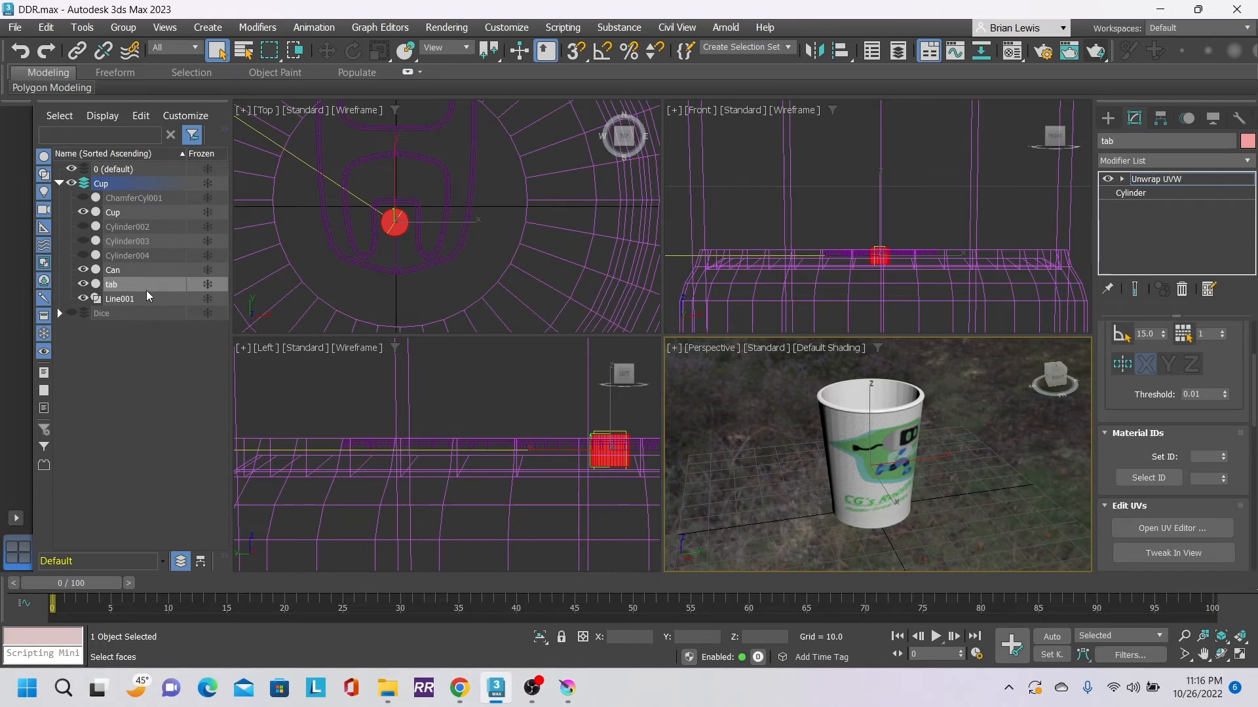
{"action": "left_click", "coordinate": [1138, 144]}
- Rename Line001, the can's opener on the lid, as pull tab
{"action": "left_click", "coordinate": [150, 298]}
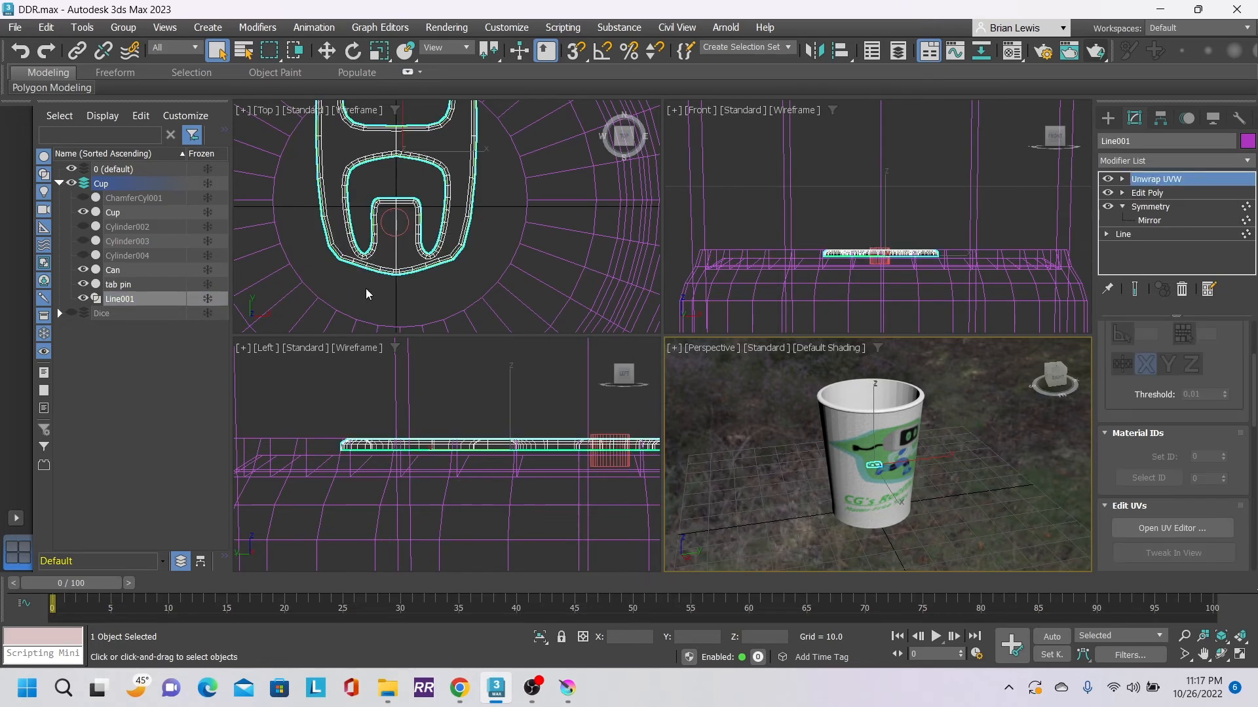
{"action": "left_click", "coordinate": [1192, 145]}
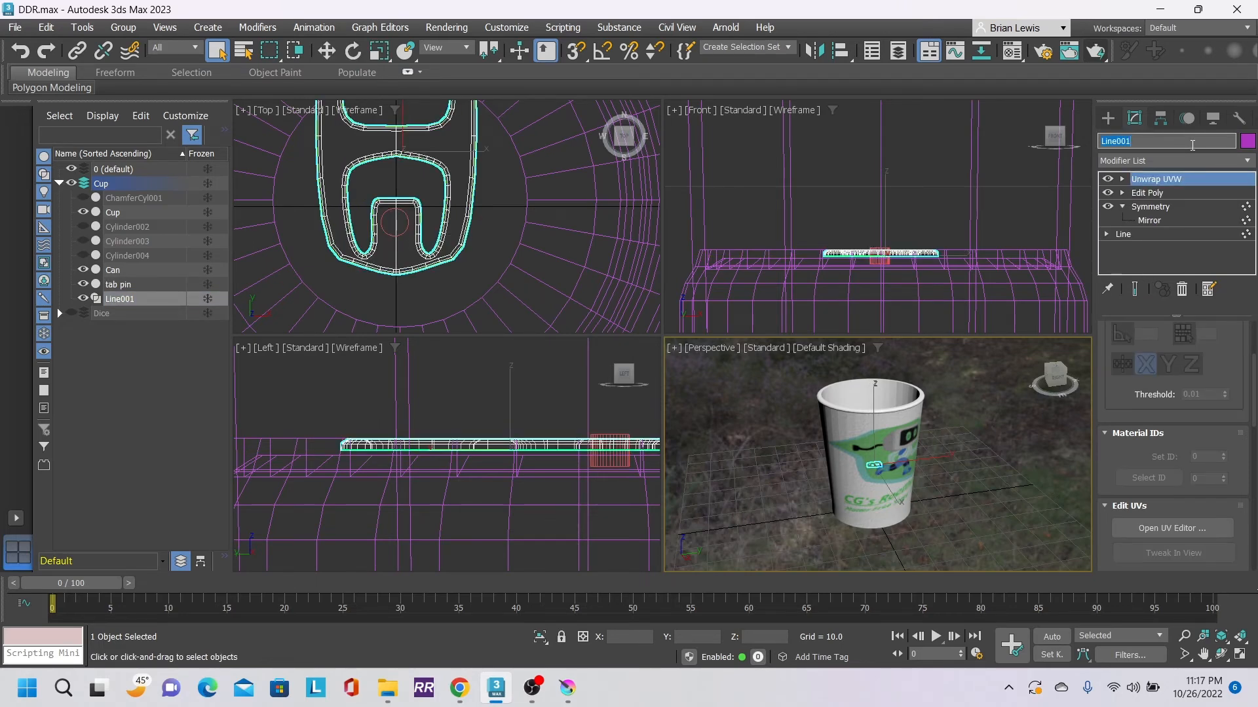
{"action": "type", "text": "pull tab"}
{"action": "key", "text": "Return"}
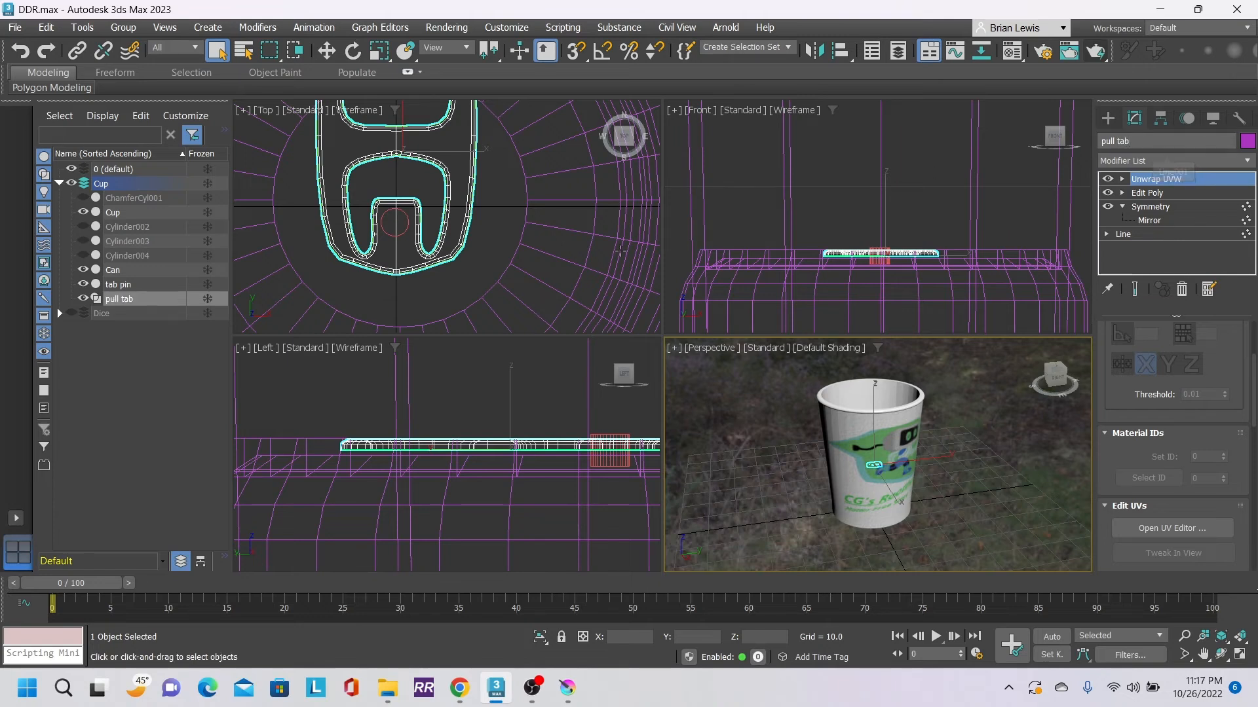
- Group the Can, tab pin and pull tab objects together, keeping the suggested group name
{"action": "left_click", "coordinate": [125, 271]}
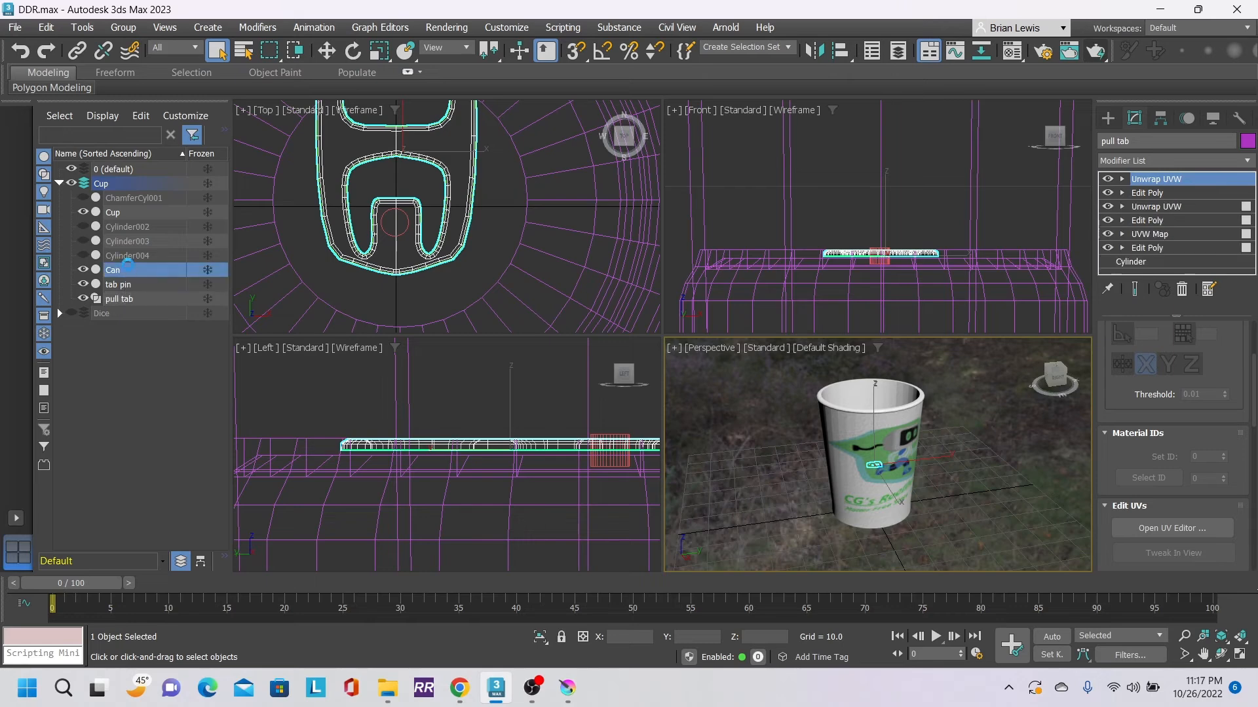
{"action": "left_click", "coordinate": [128, 298], "text": "shift"}
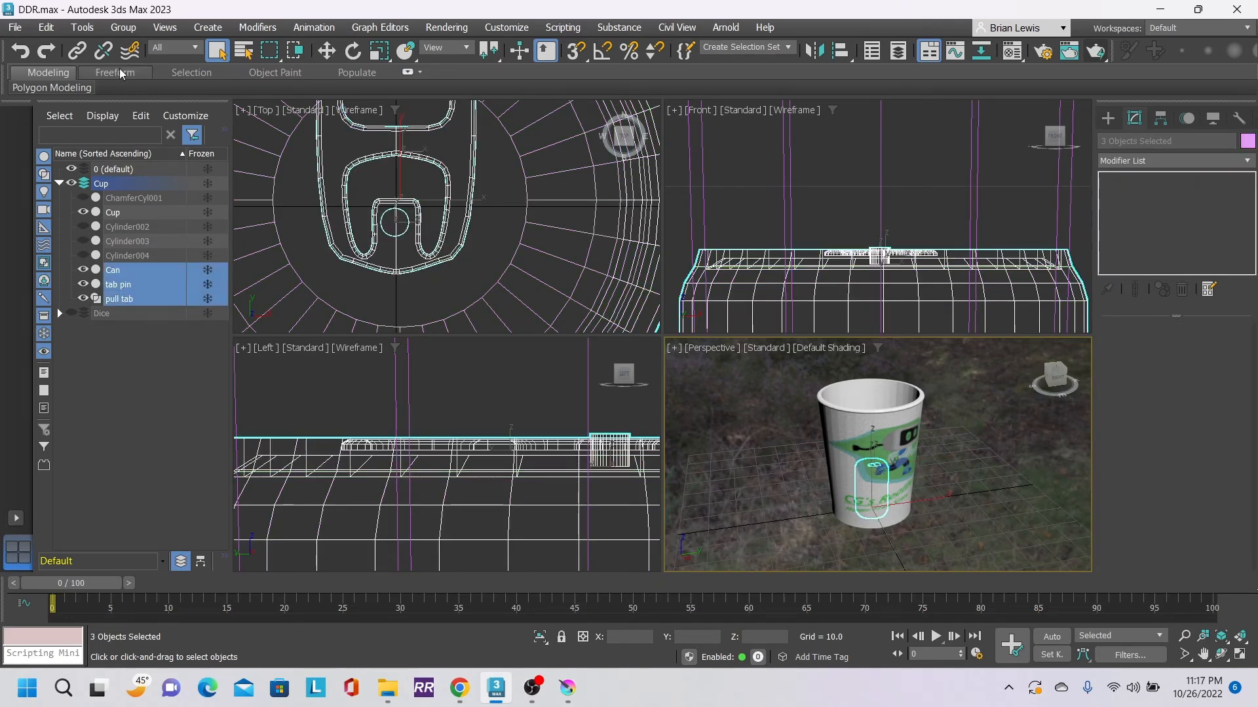
{"action": "left_click", "coordinate": [123, 28]}
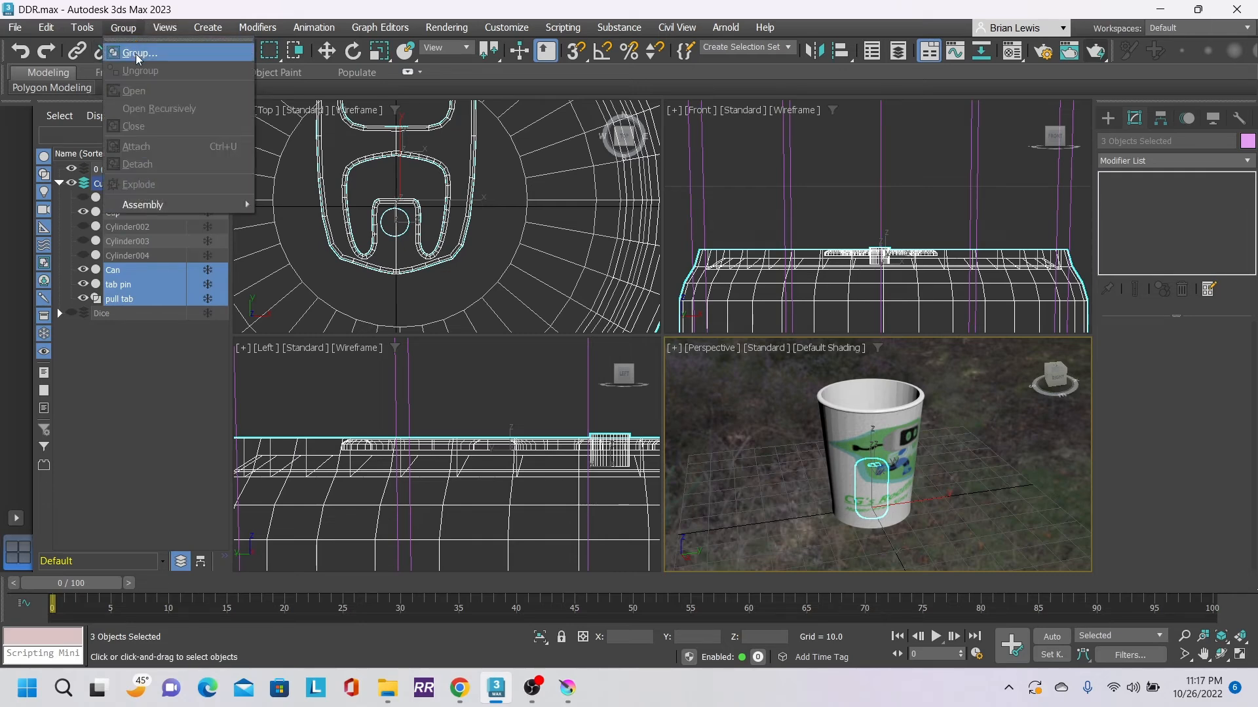
{"action": "left_click", "coordinate": [139, 53]}
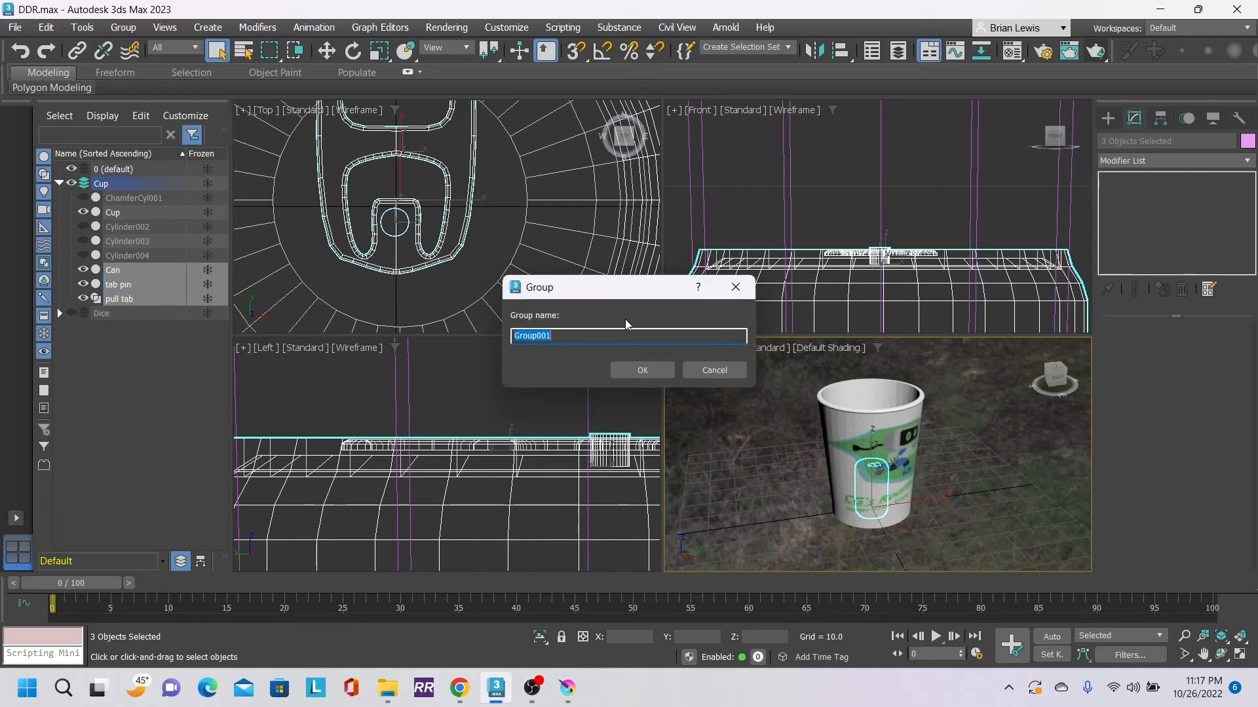
{"action": "left_click", "coordinate": [643, 370]}
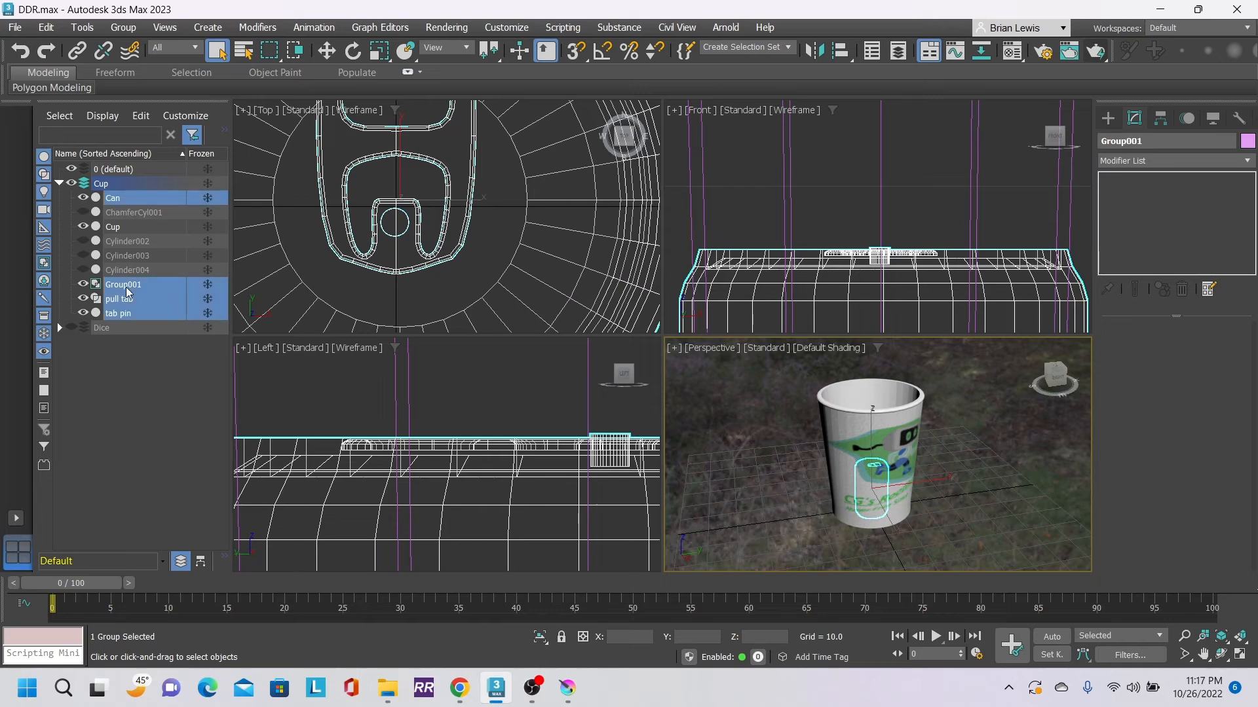
- Rename the new group of can parts as Can
{"action": "left_click", "coordinate": [135, 401]}
{"action": "left_click", "coordinate": [126, 285]}
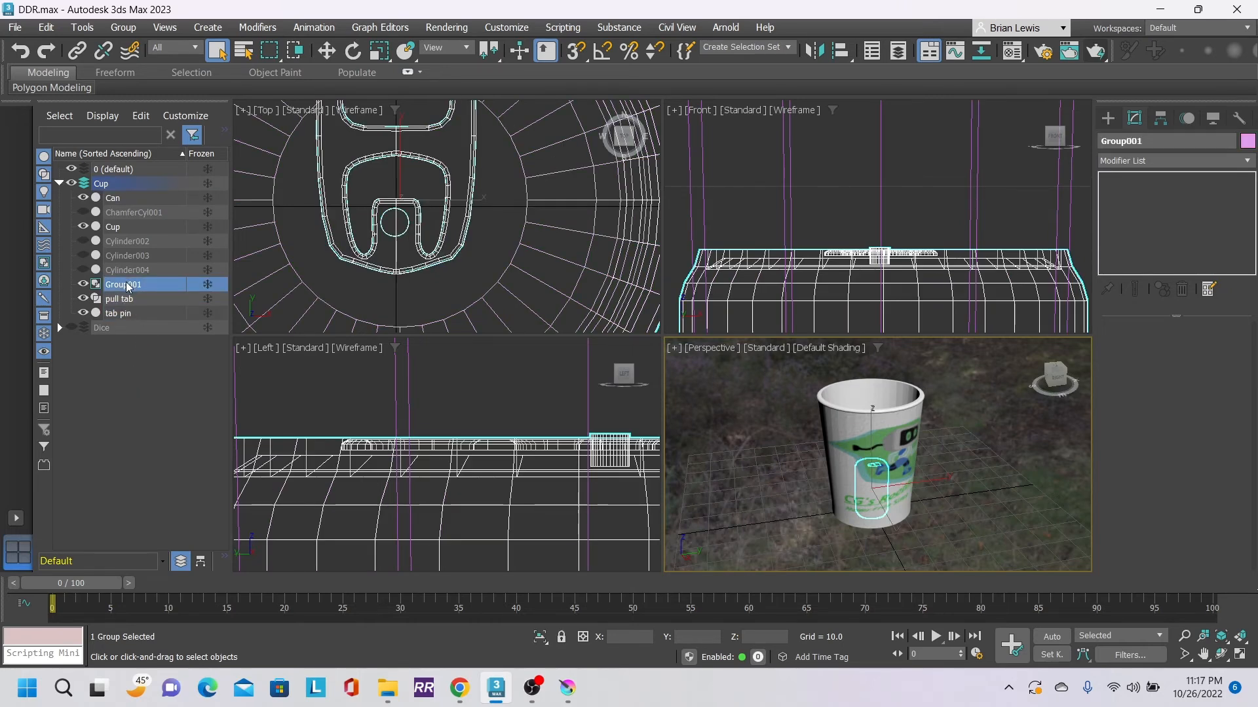
{"action": "left_click", "coordinate": [127, 286]}
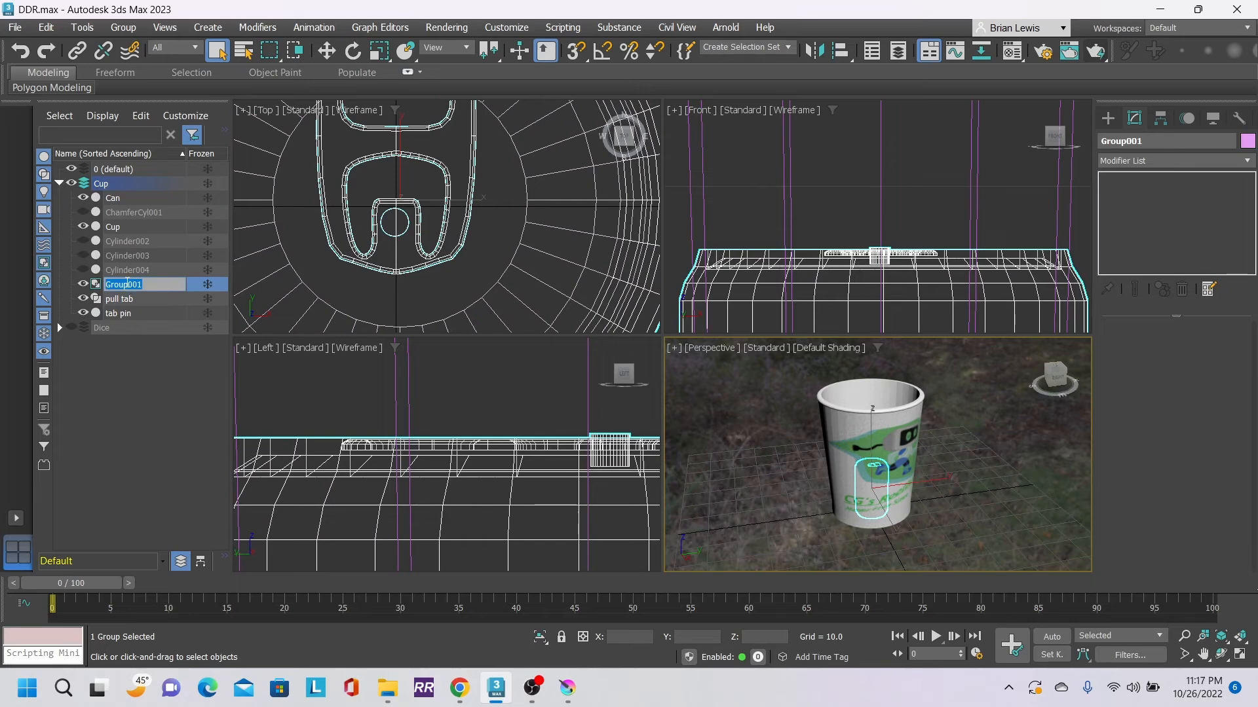
{"action": "type", "text": "Can"}
{"action": "key", "text": "Return"}
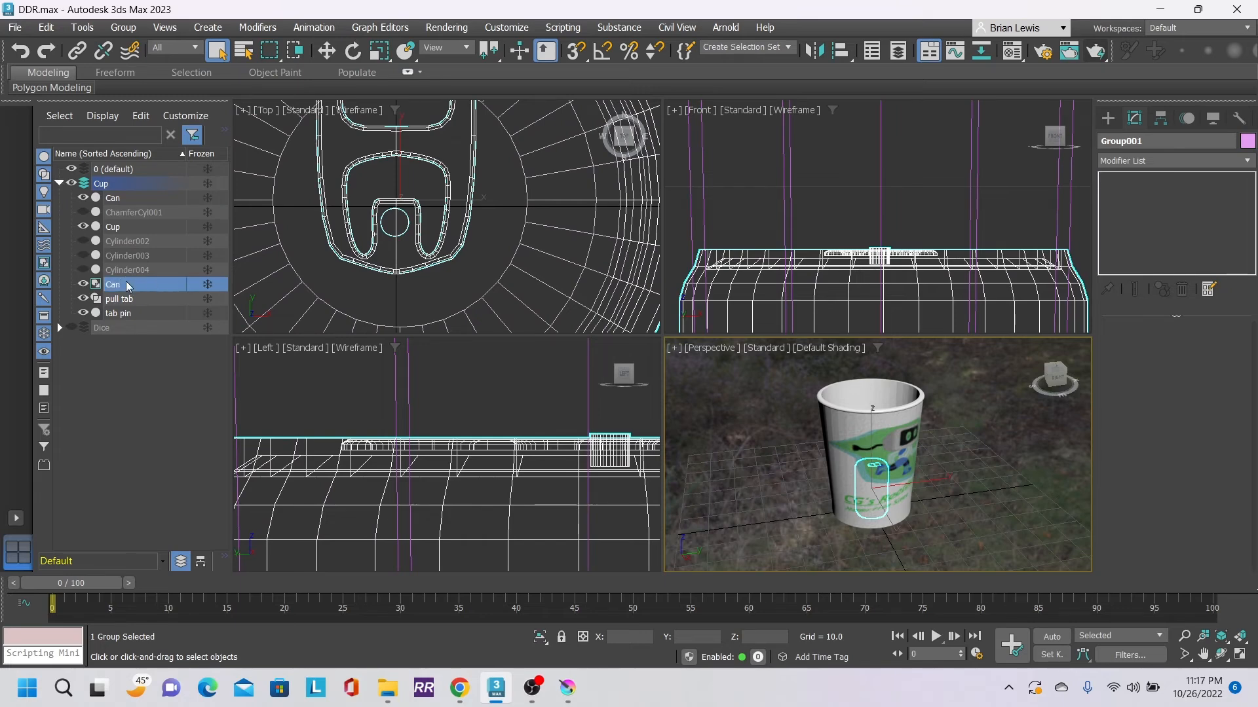
{"action": "left_click", "coordinate": [127, 275]}
{"action": "left_click", "coordinate": [140, 286]}
{"action": "left_click", "coordinate": [140, 286]}
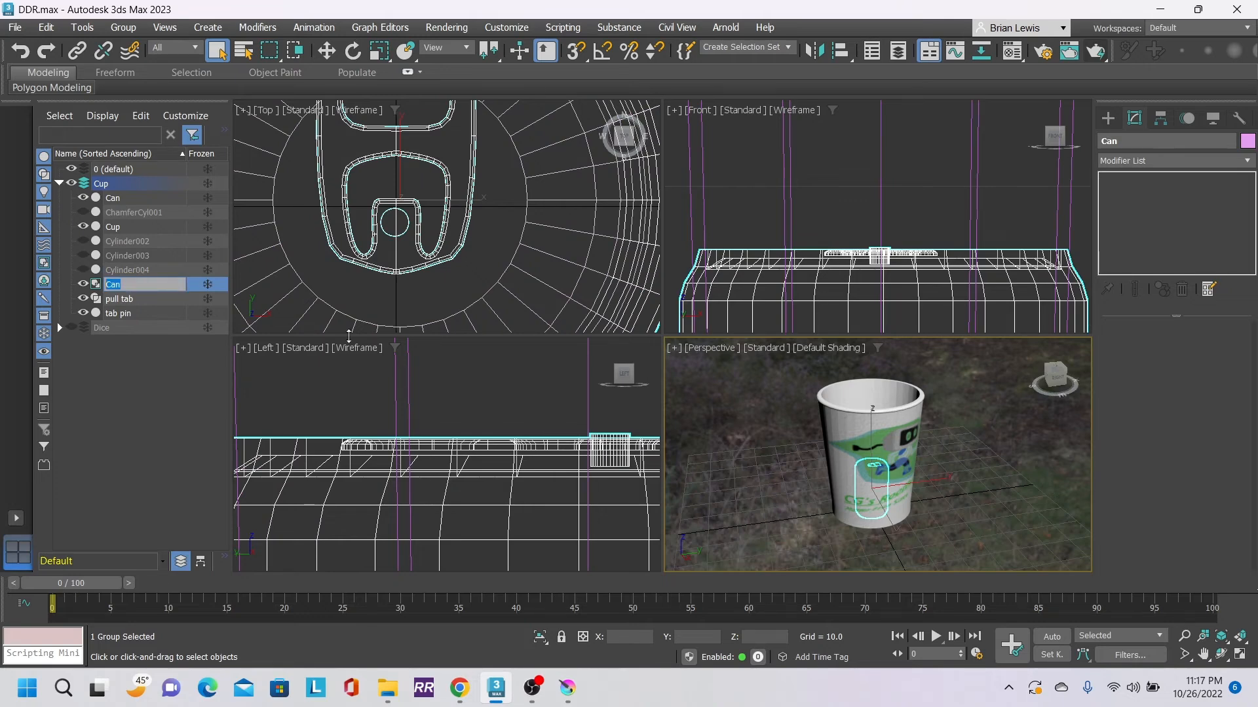
{"action": "left_click", "coordinate": [123, 409]}
- Scale the can group up uniformly to about 194 percent
{"action": "left_click", "coordinate": [143, 286]}
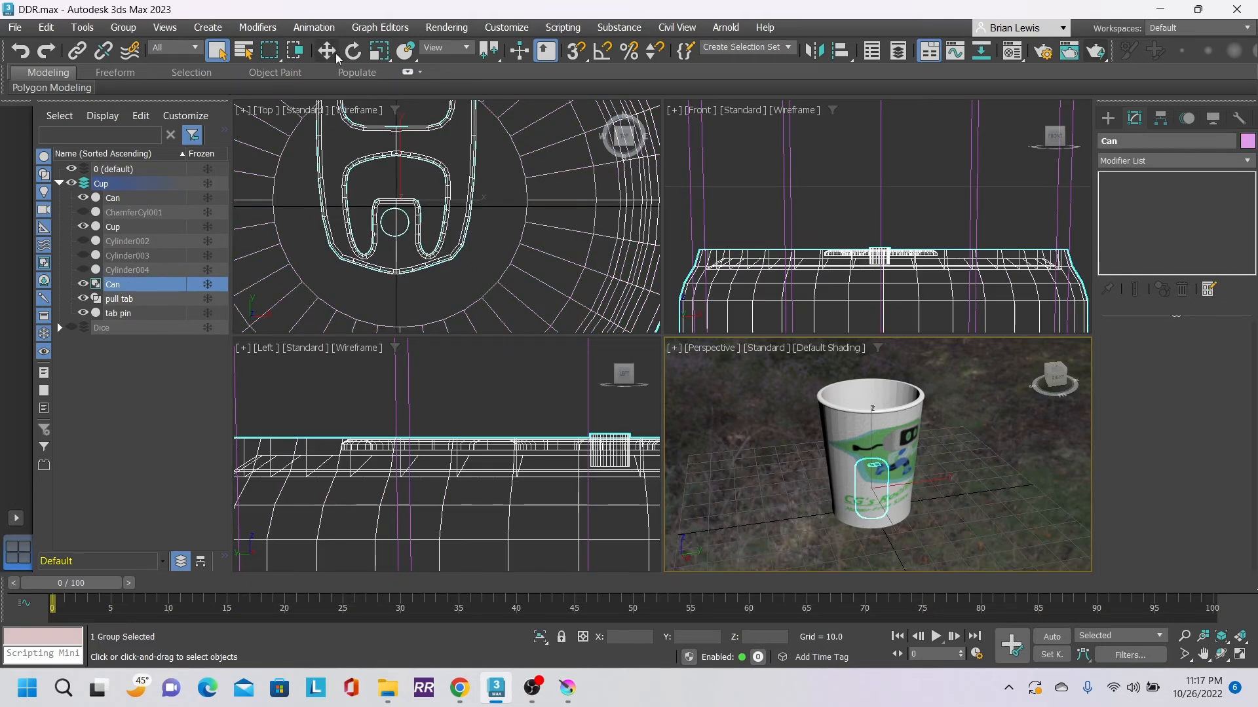
{"action": "left_click", "coordinate": [379, 51]}
{"action": "left_click_drag", "start_coordinate": [872, 467], "coordinate": [981, 450]}
{"action": "middle_click_drag", "start_coordinate": [982, 449], "coordinate": [953, 417], "text": "alt"}
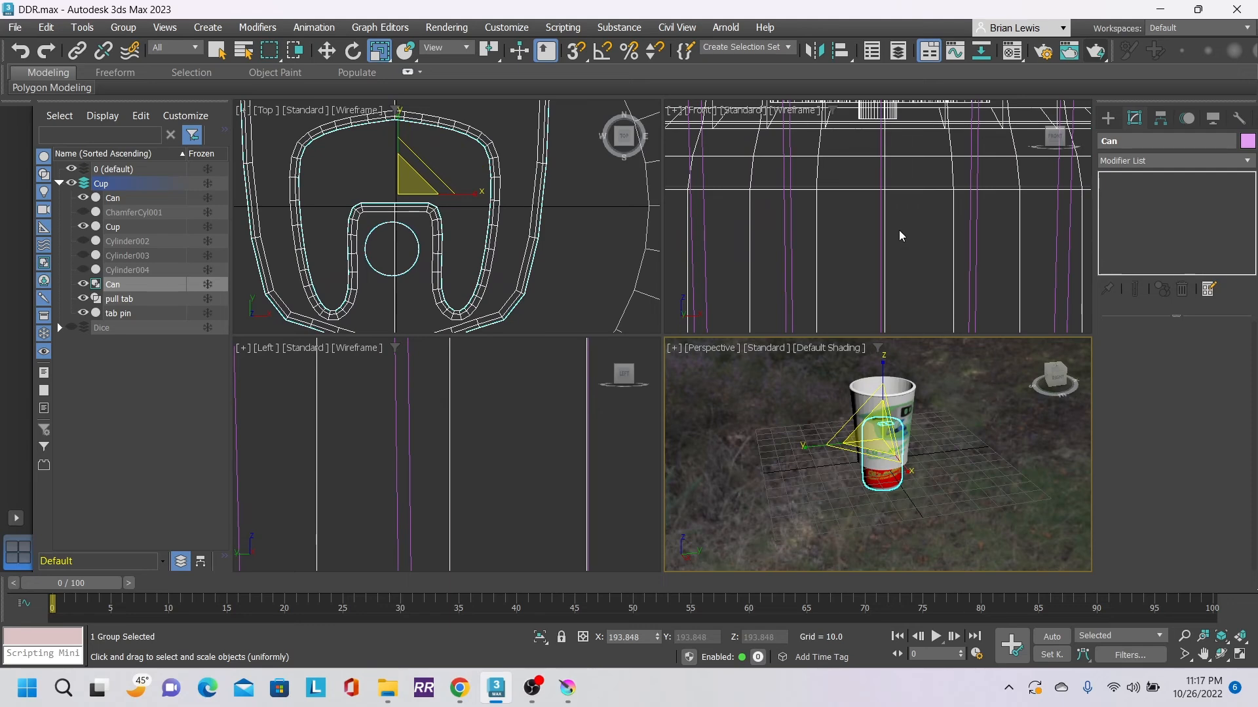
{"action": "scroll", "coordinate": [901, 239], "scroll_direction": "down", "scroll_amount": 8}
{"action": "middle_click_drag", "start_coordinate": [922, 247], "coordinate": [920, 256]}
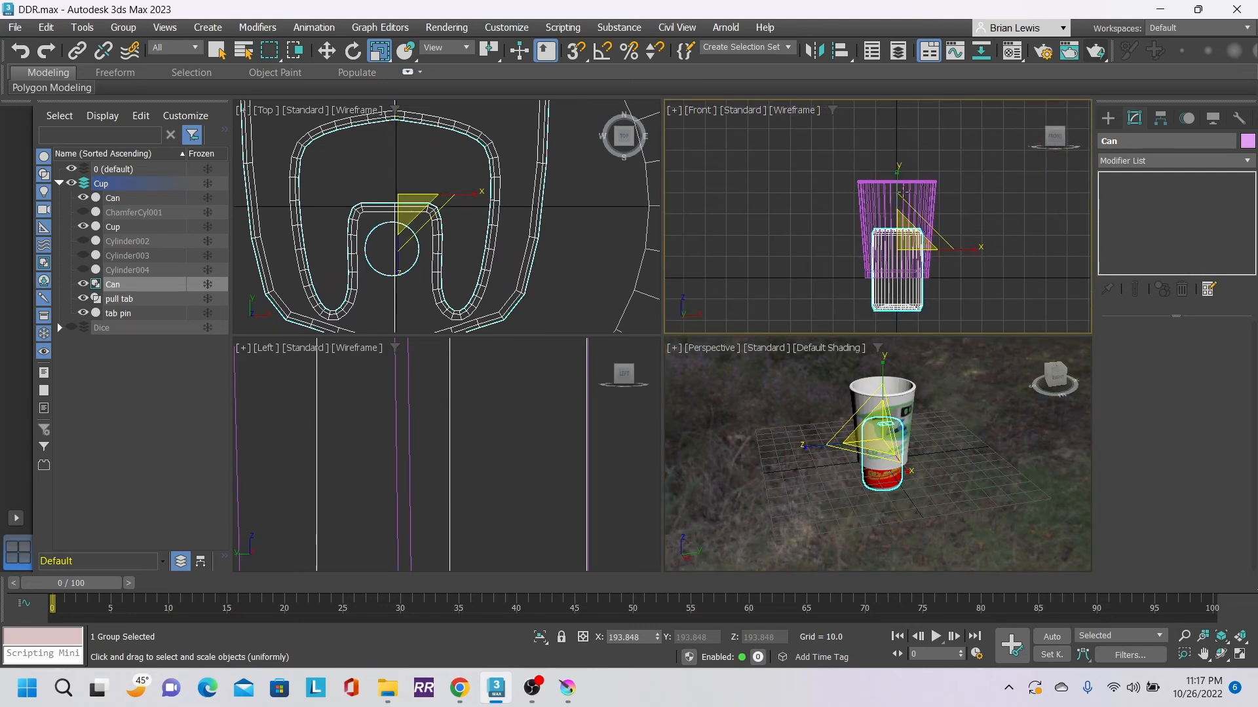
- Move the can group out of the cup to stand beside it, at about Y -37
{"action": "left_click", "coordinate": [327, 51]}
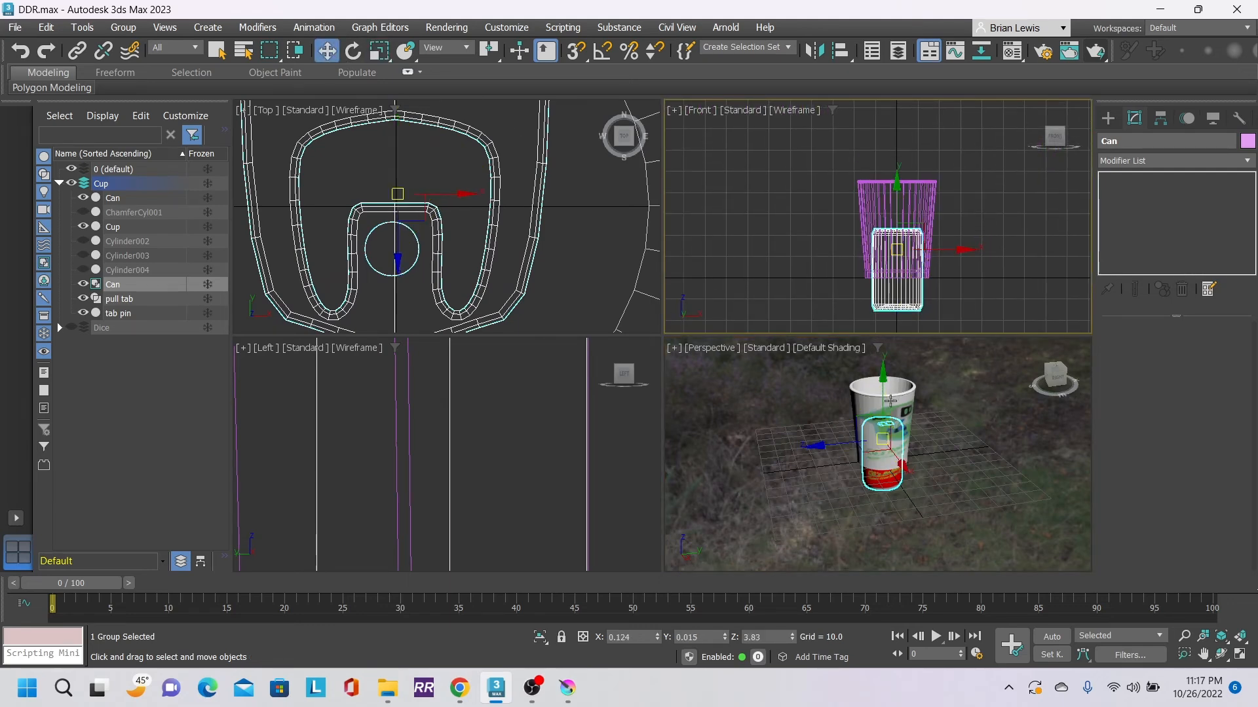
{"action": "left_click", "coordinate": [883, 375]}
{"action": "left_click_drag", "start_coordinate": [882, 371], "coordinate": [811, 388]}
- Enlarge the can group uniformly to about 127 percent and raise it to about Z 24.5, level with the cup's base
{"action": "left_click", "coordinate": [375, 55]}
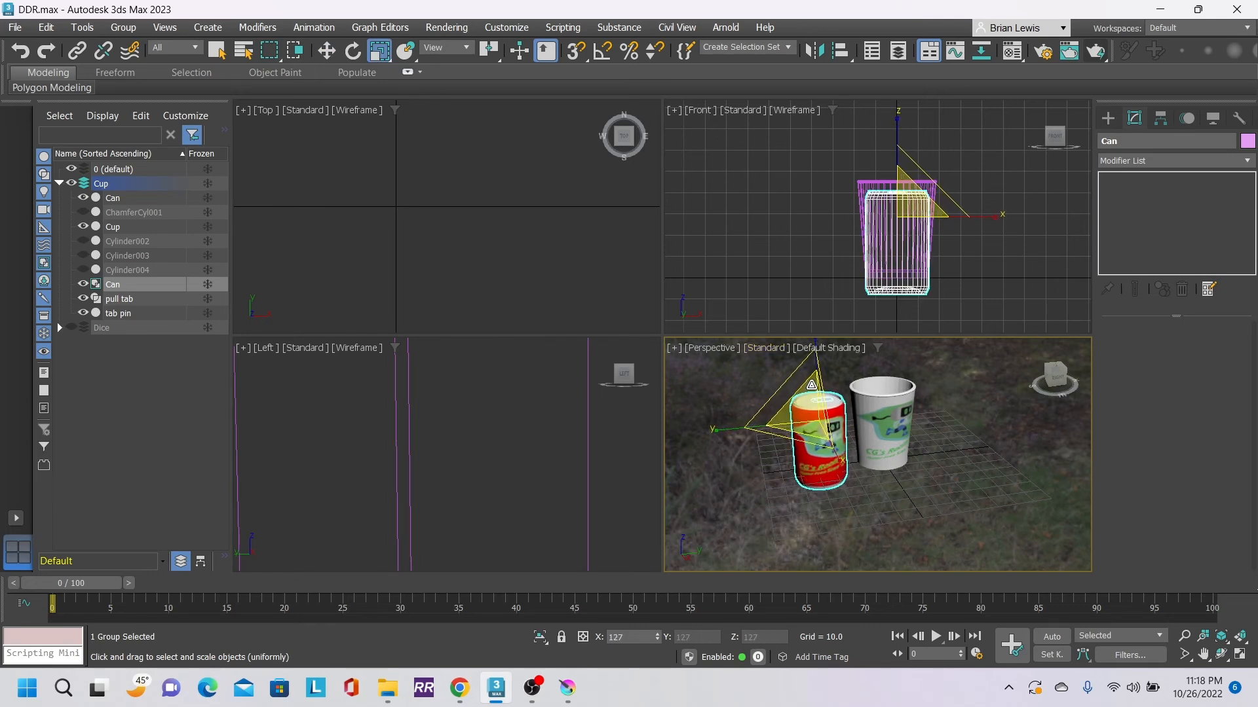
{"action": "left_click", "coordinate": [332, 57]}
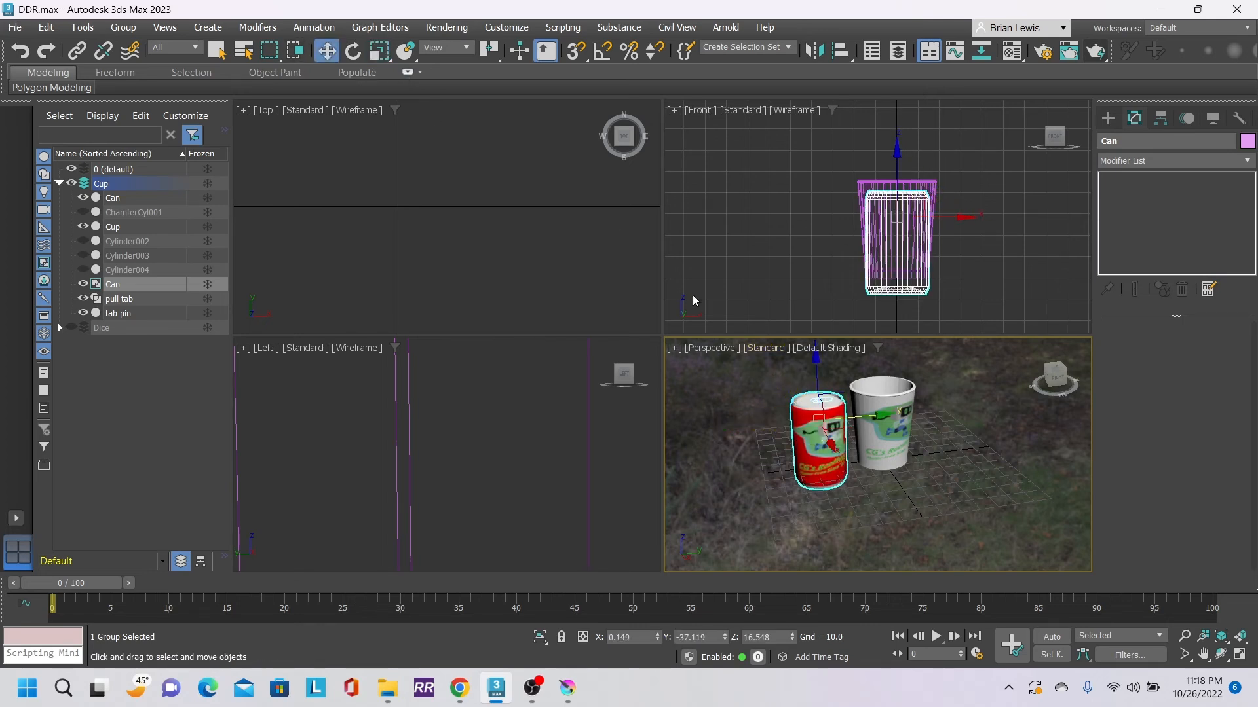
{"action": "left_click_drag", "start_coordinate": [815, 370], "coordinate": [817, 349]}
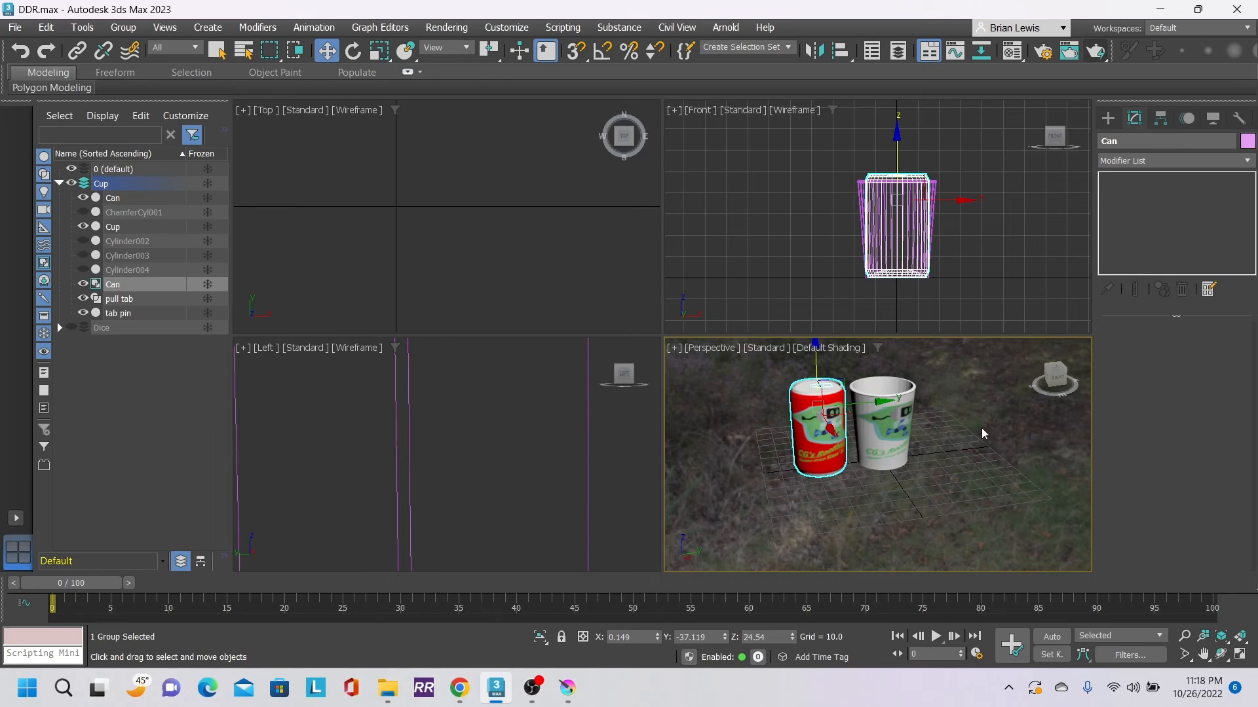
- Rotate the paper cup about -31 degrees around Z so its logo faces the same way as the can's
{"action": "scroll", "coordinate": [943, 432], "scroll_direction": "up", "scroll_amount": 3}
{"action": "middle_click_drag", "start_coordinate": [989, 440], "coordinate": [1009, 448]}
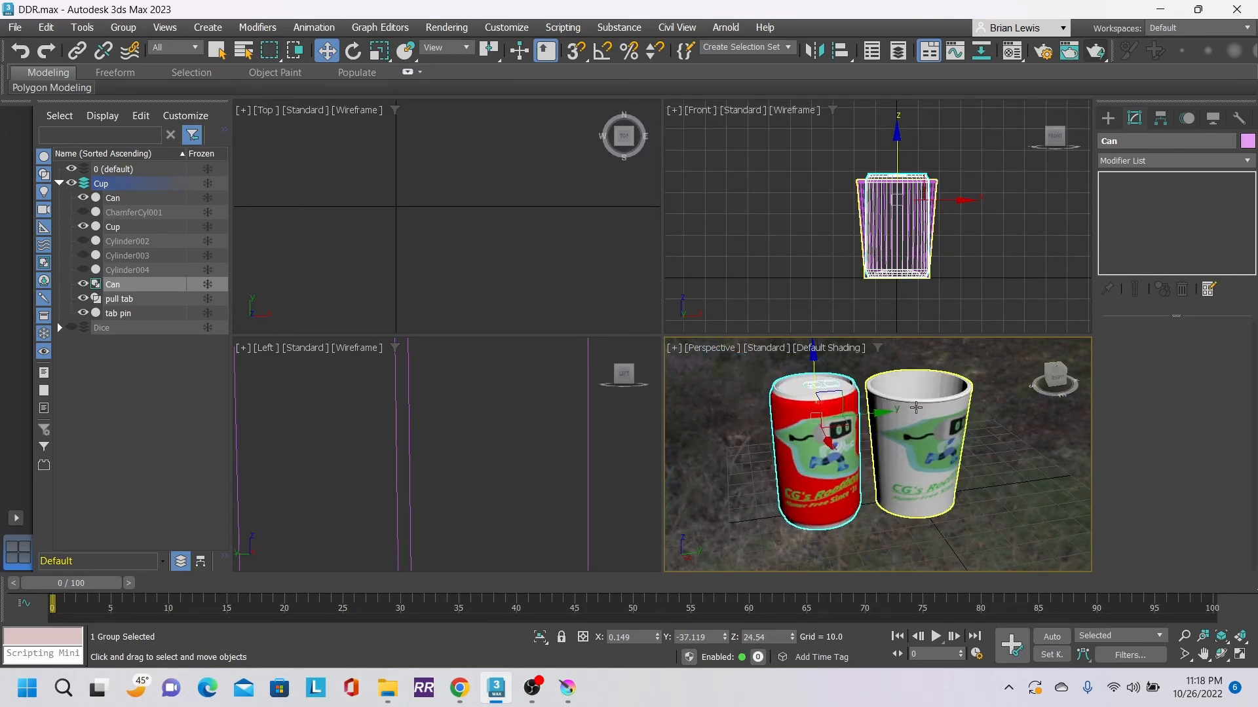
{"action": "left_click", "coordinate": [915, 408]}
{"action": "left_click", "coordinate": [350, 54]}
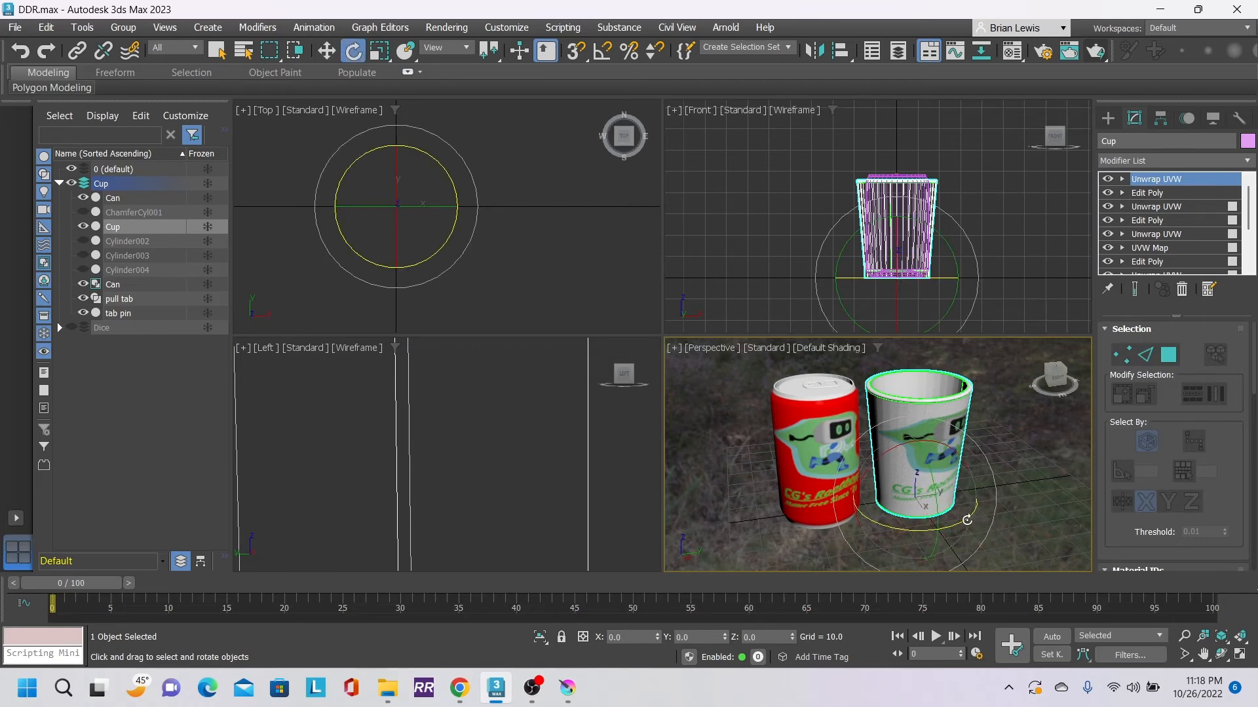
{"action": "left_click_drag", "start_coordinate": [966, 521], "coordinate": [926, 532]}
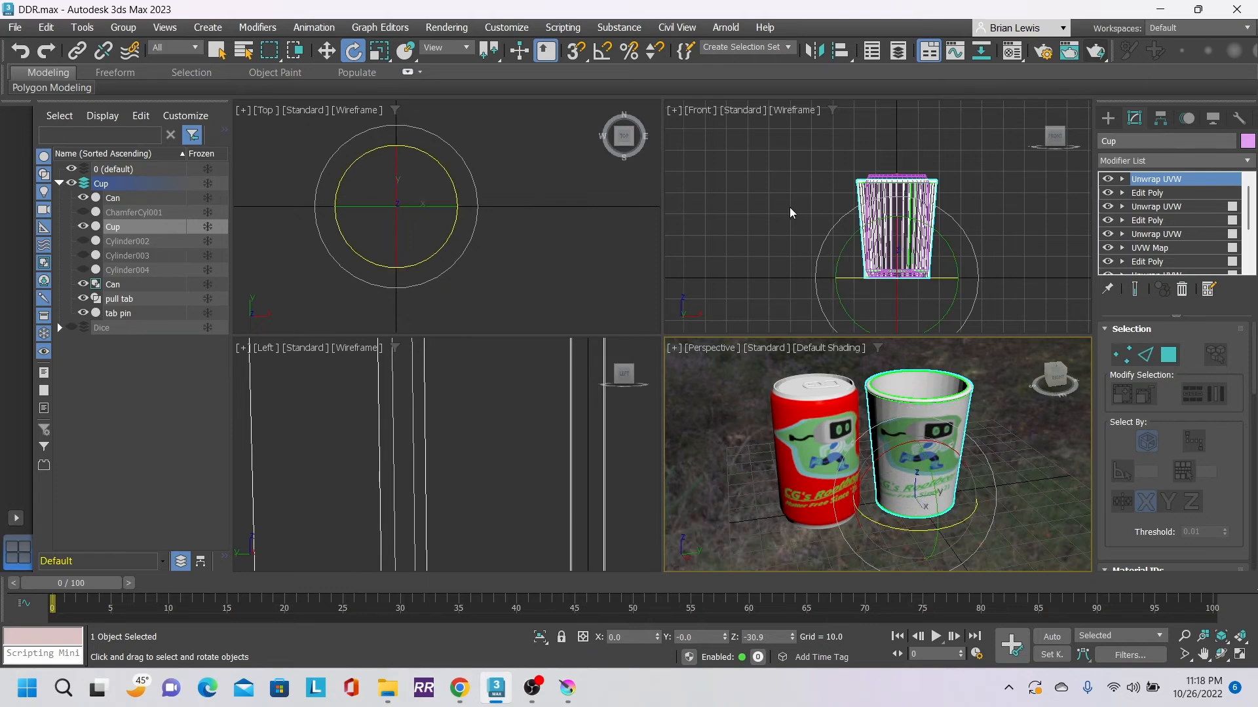
- Unhide the Dice layer and move GeoD6 and TextureD6 together in front of the can and cup
{"action": "left_click", "coordinate": [59, 183]}
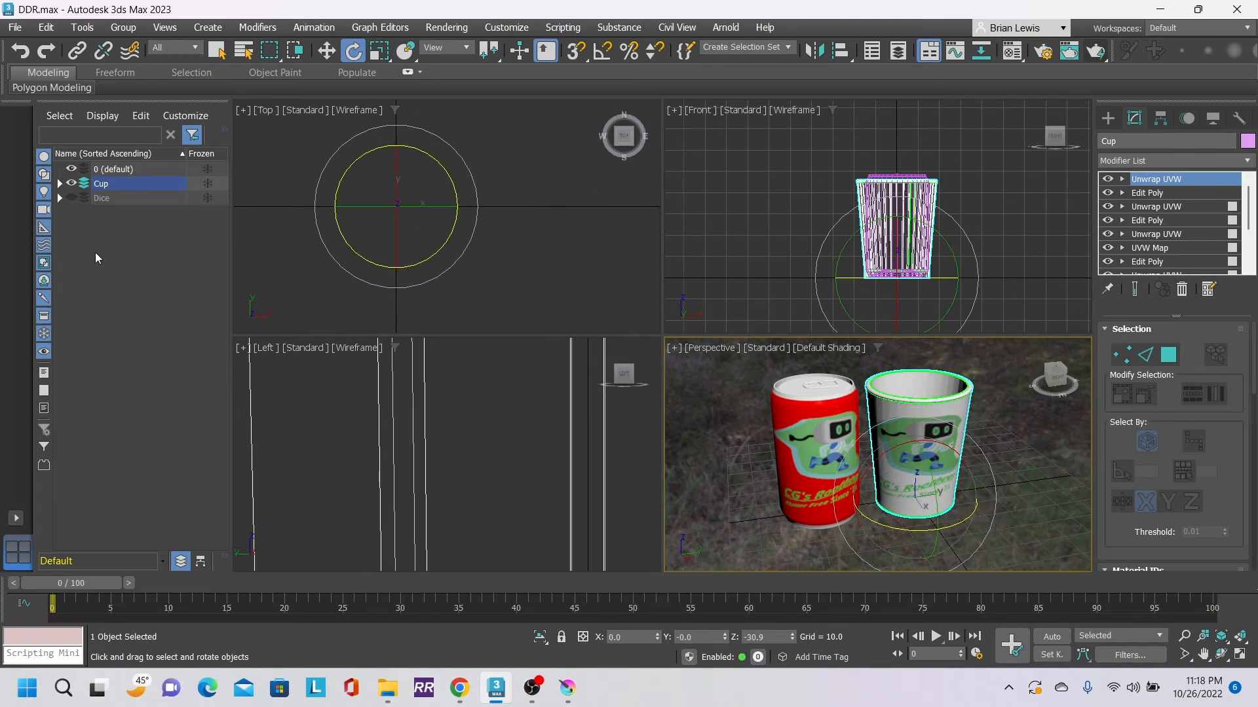
{"action": "left_click", "coordinate": [60, 198]}
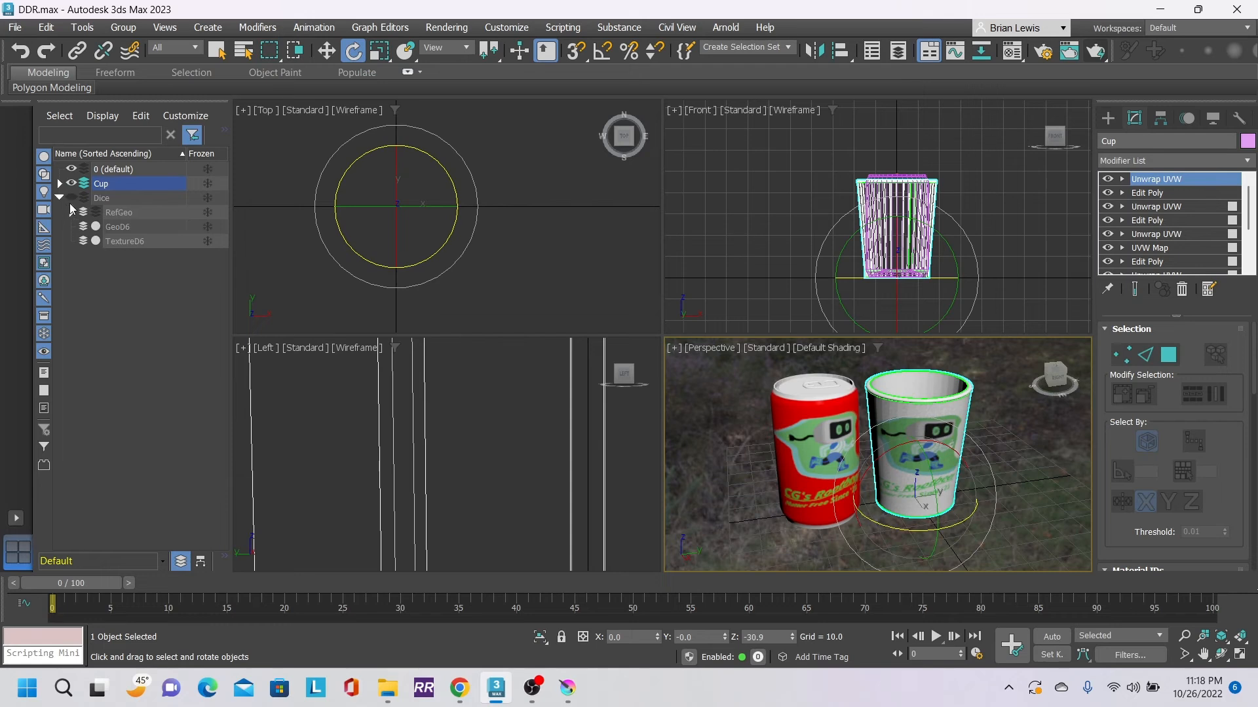
{"action": "left_click", "coordinate": [72, 197]}
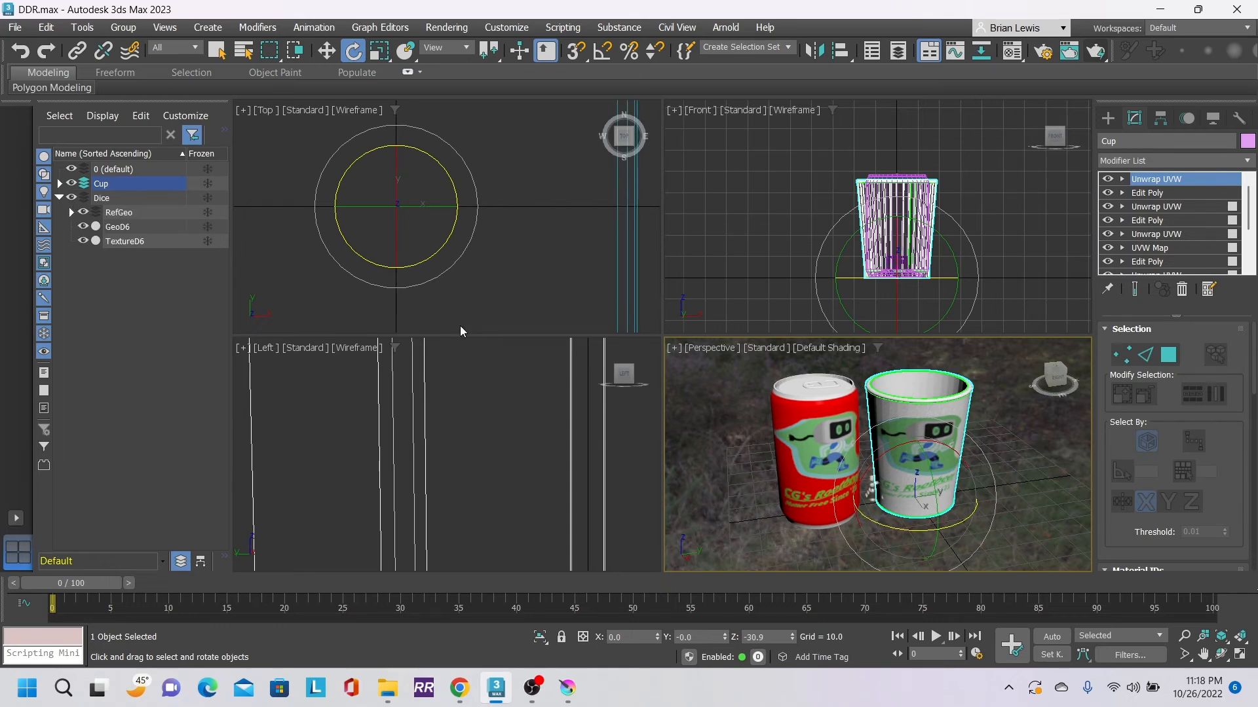
{"action": "left_click", "coordinate": [326, 50]}
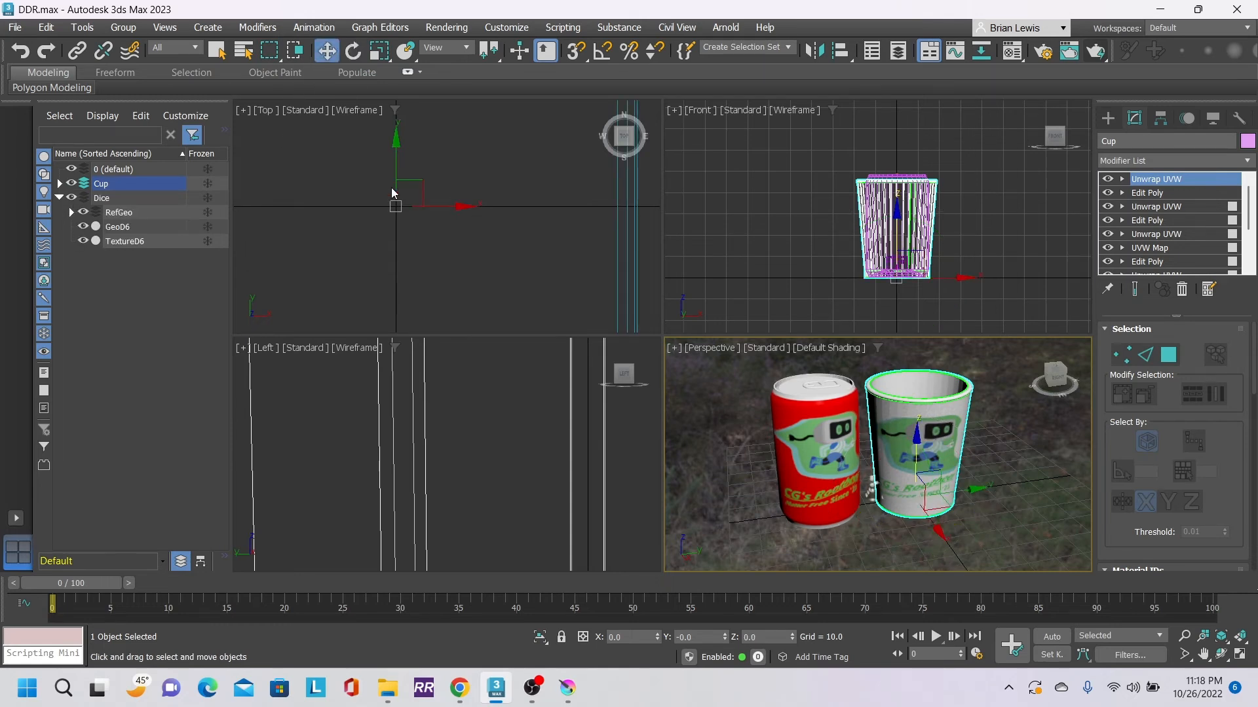
{"action": "left_click", "coordinate": [118, 226]}
{"action": "left_click", "coordinate": [124, 241], "text": "ctrl"}
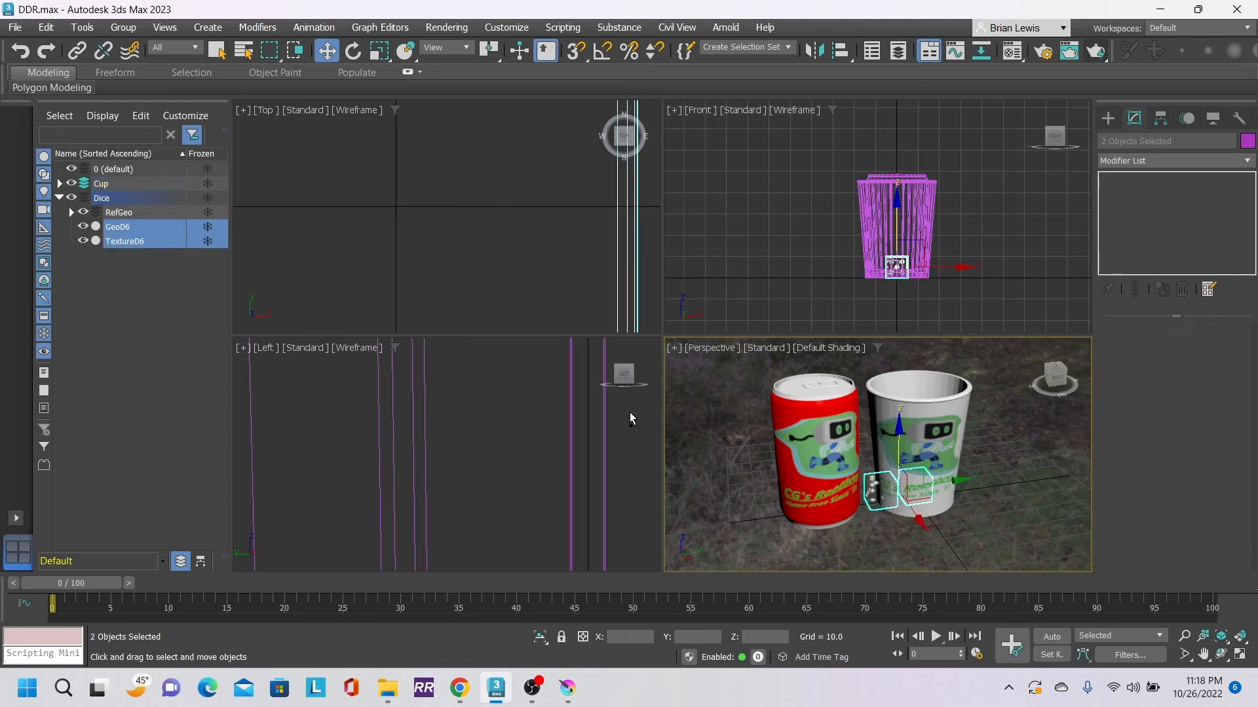
{"action": "left_click_drag", "start_coordinate": [941, 484], "coordinate": [905, 536]}
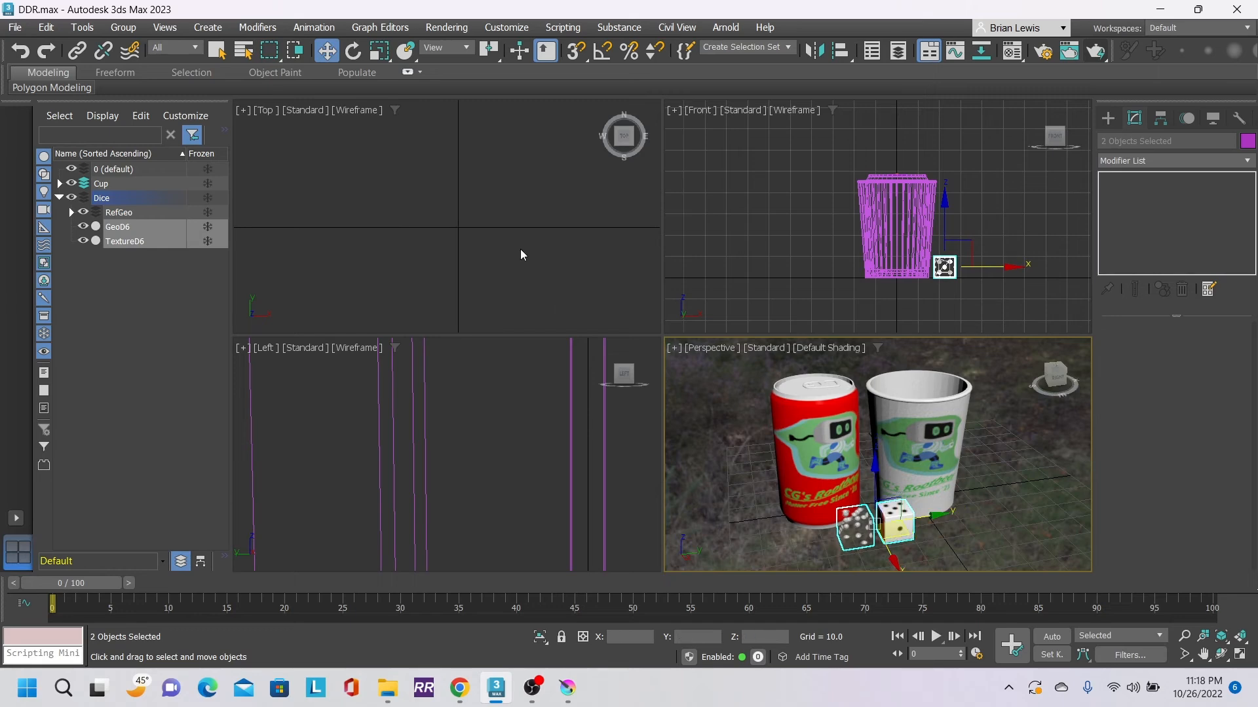
- Render the perspective view of the can, cup and dice, and close the rendered frame
{"action": "scroll", "coordinate": [520, 249], "scroll_direction": "up", "scroll_amount": 10}
{"action": "middle_click_drag", "start_coordinate": [600, 258], "coordinate": [520, 148]}
{"action": "scroll", "coordinate": [506, 490], "scroll_direction": "down", "scroll_amount": 5}
{"action": "scroll", "coordinate": [506, 490], "scroll_direction": "down", "scroll_amount": 5}
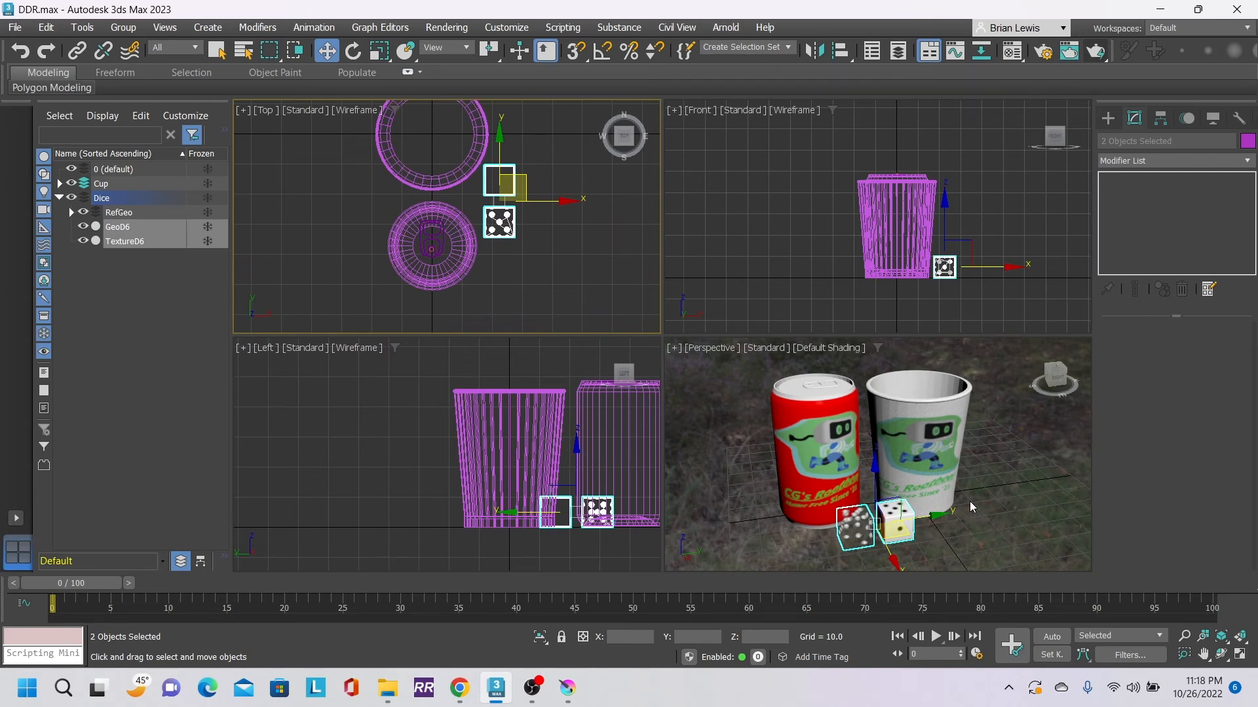
{"action": "middle_click_drag", "start_coordinate": [993, 454], "coordinate": [987, 450]}
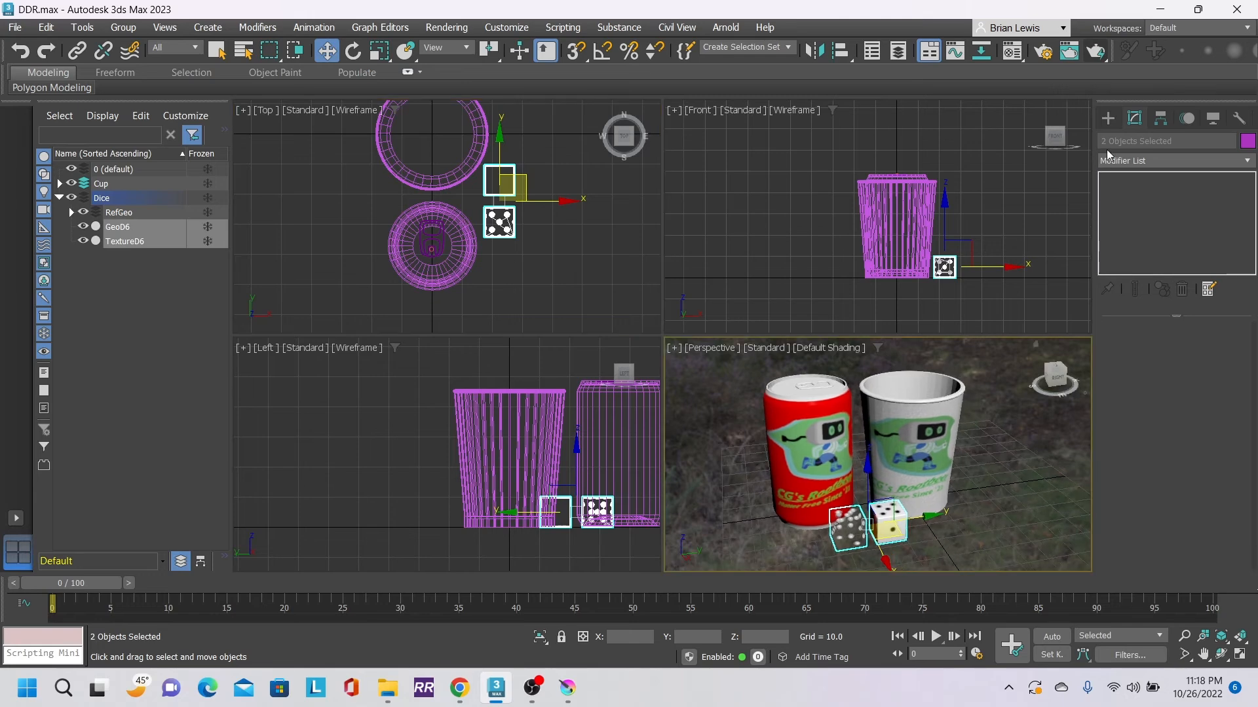
{"action": "left_click", "coordinate": [1096, 52]}
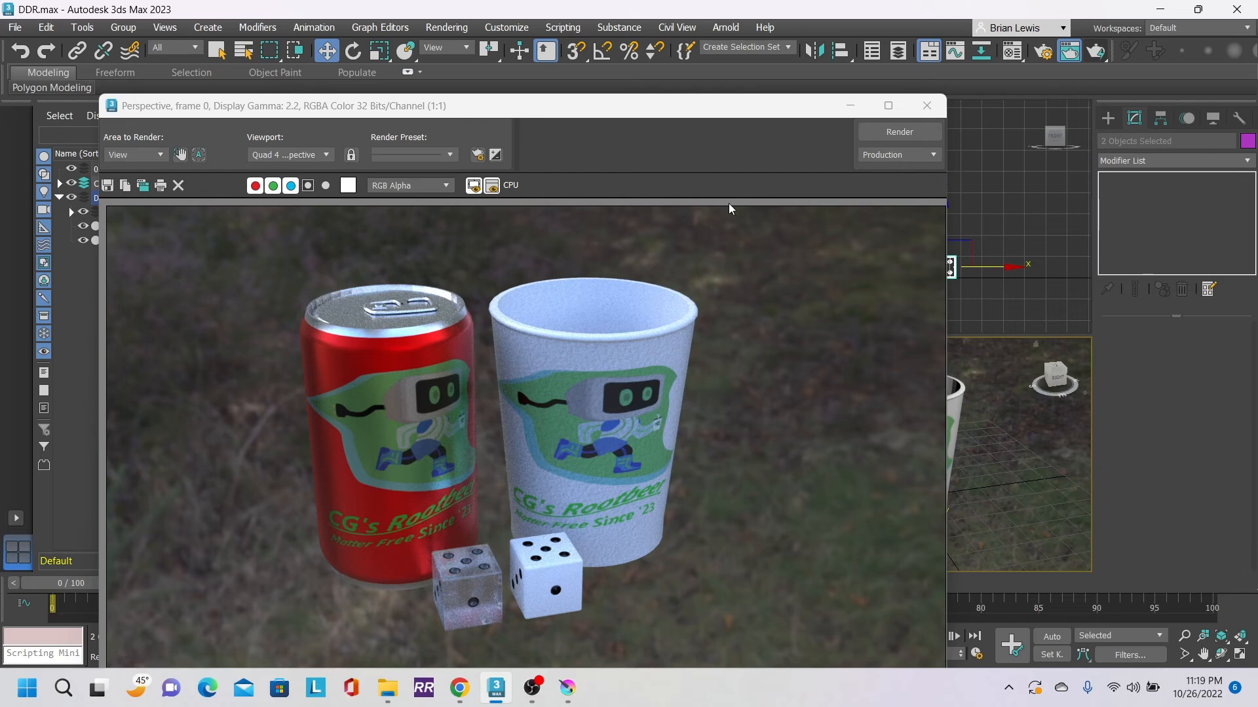
{"action": "left_click", "coordinate": [929, 105]}
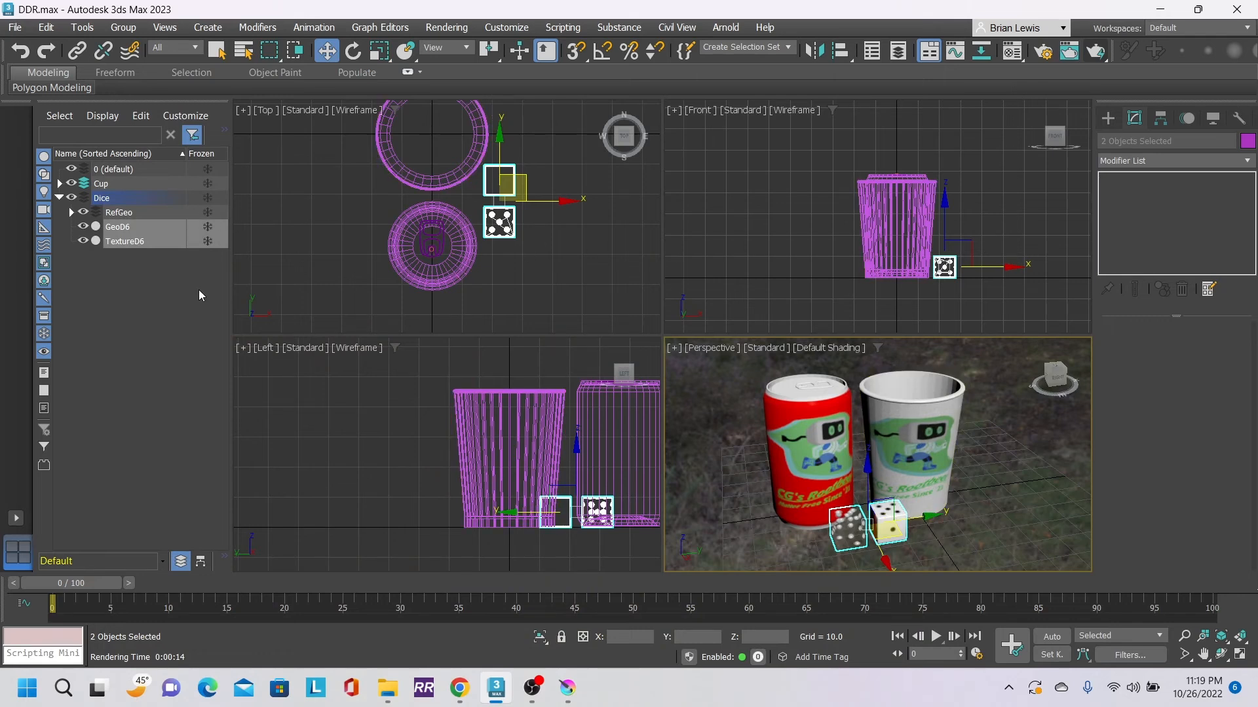
- Create a tube inside the cup with radii of about 1.75 and 7.1 and a height of about 19
{"action": "left_click", "coordinate": [60, 197]}
{"action": "left_click", "coordinate": [60, 184]}
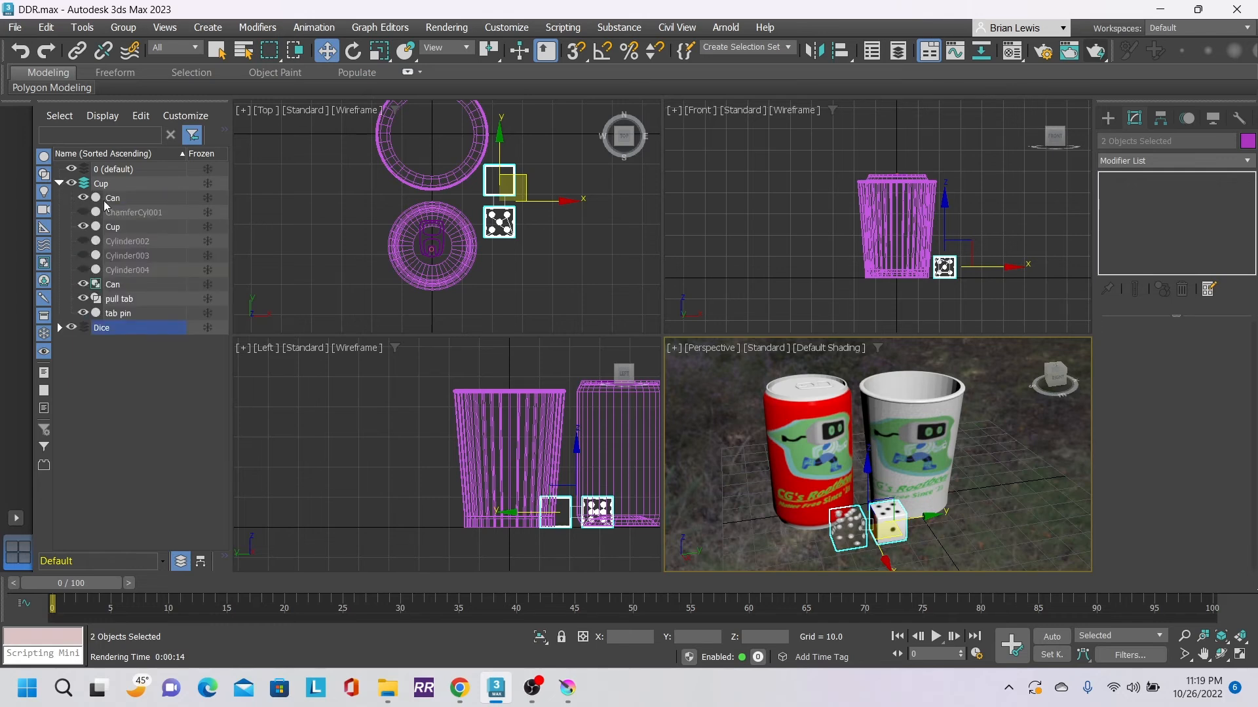
{"action": "left_click", "coordinate": [1108, 120]}
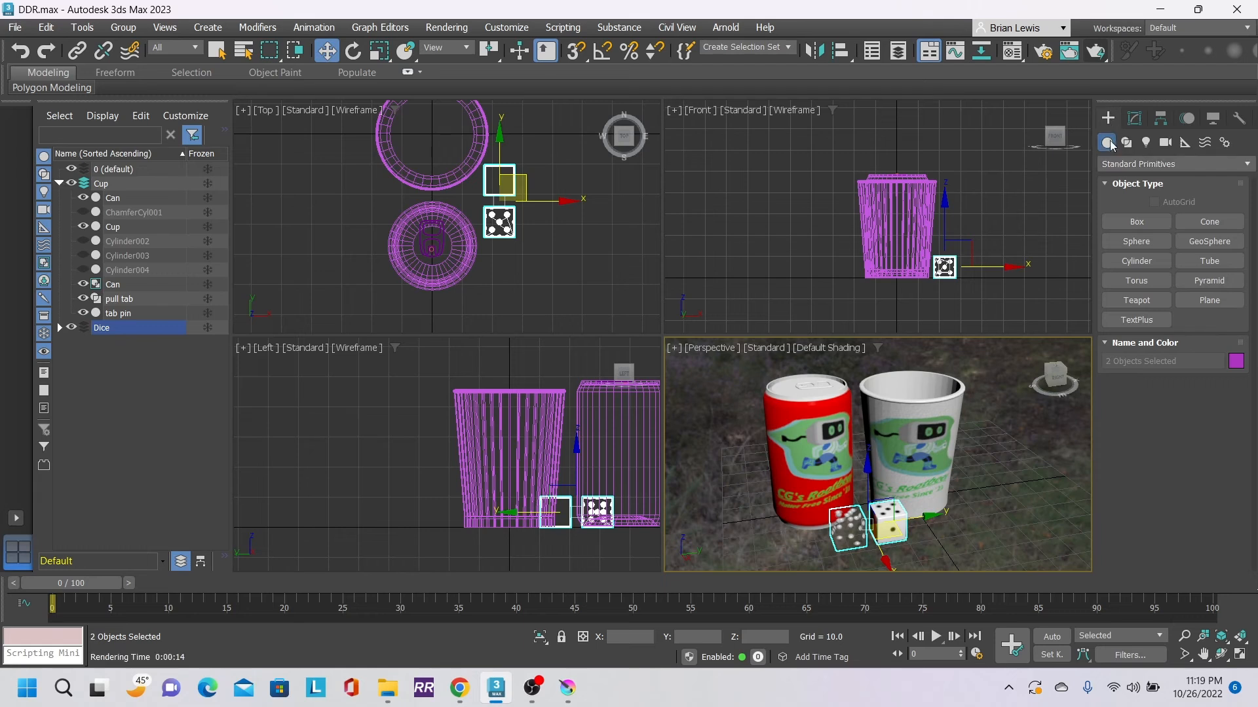
{"action": "left_click", "coordinate": [1204, 261]}
{"action": "middle_click_drag", "start_coordinate": [582, 190], "coordinate": [587, 247]}
{"action": "left_click_drag", "start_coordinate": [435, 194], "coordinate": [435, 194]}
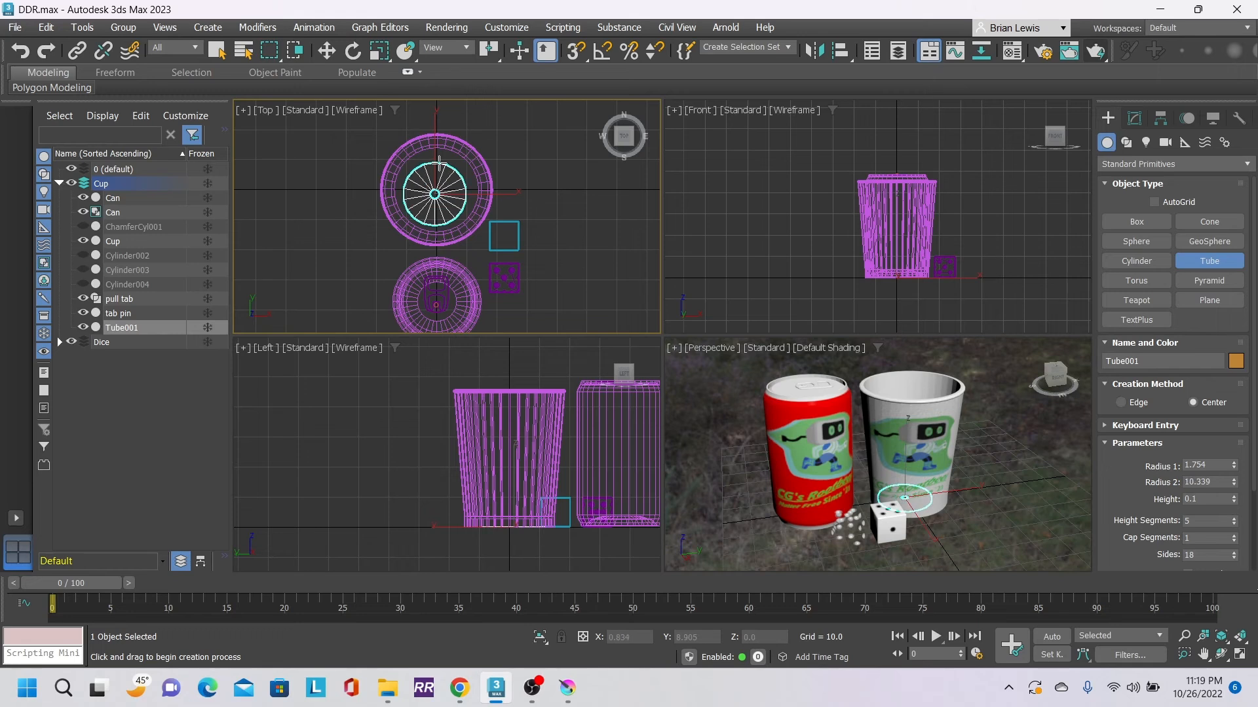
{"action": "left_click", "coordinate": [439, 172]}
{"action": "left_click", "coordinate": [450, 116]}
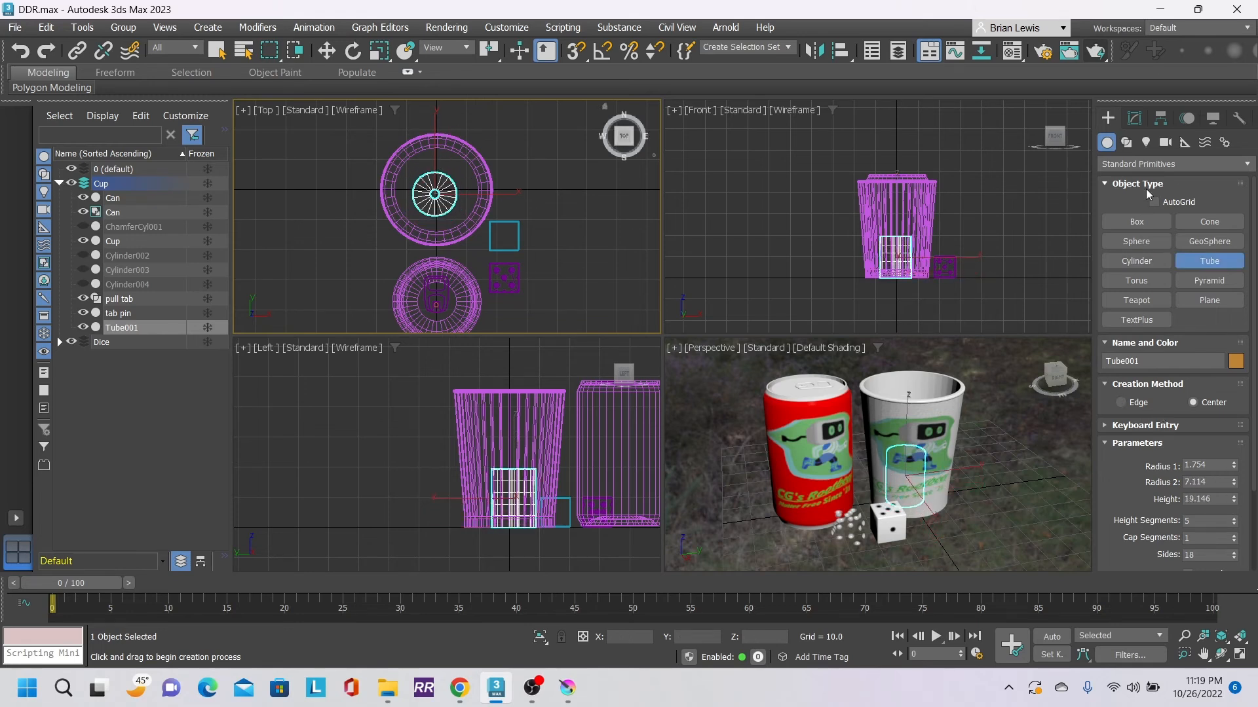
- Increase the tube's height to about 67.2 so it rises above the cup's rim
{"action": "left_click", "coordinate": [1135, 120]}
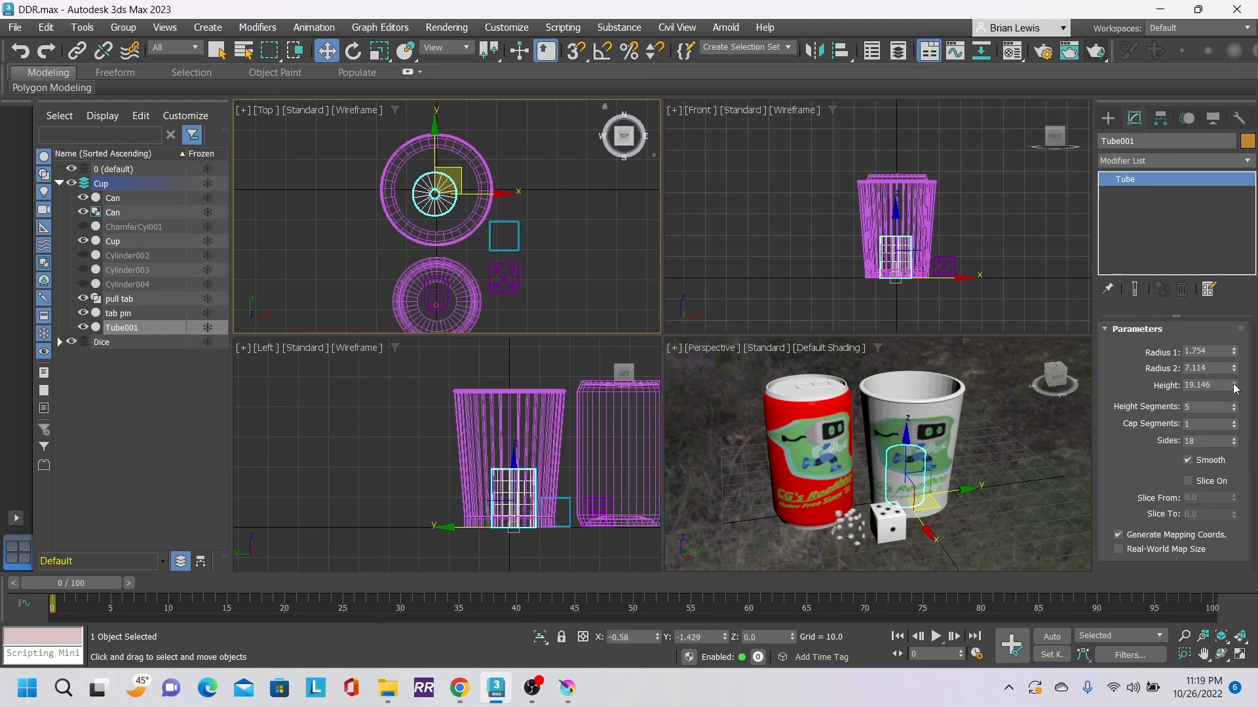
{"action": "left_click_drag", "start_coordinate": [1234, 387], "coordinate": [1208, 219]}
{"action": "middle_click_drag", "start_coordinate": [1002, 430], "coordinate": [917, 467]}
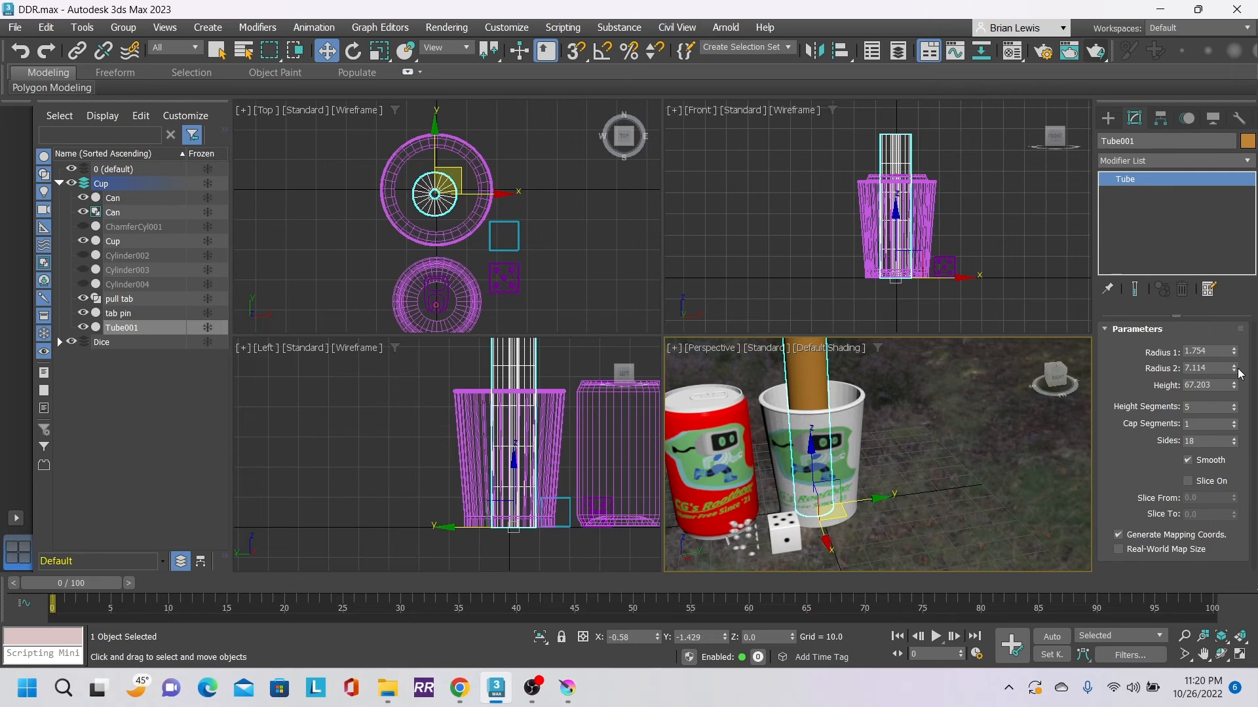
- Slim the tube into a thin-walled straw with radii of about 1.59 and 1.65
{"action": "left_click_drag", "start_coordinate": [1238, 371], "coordinate": [1236, 439]}
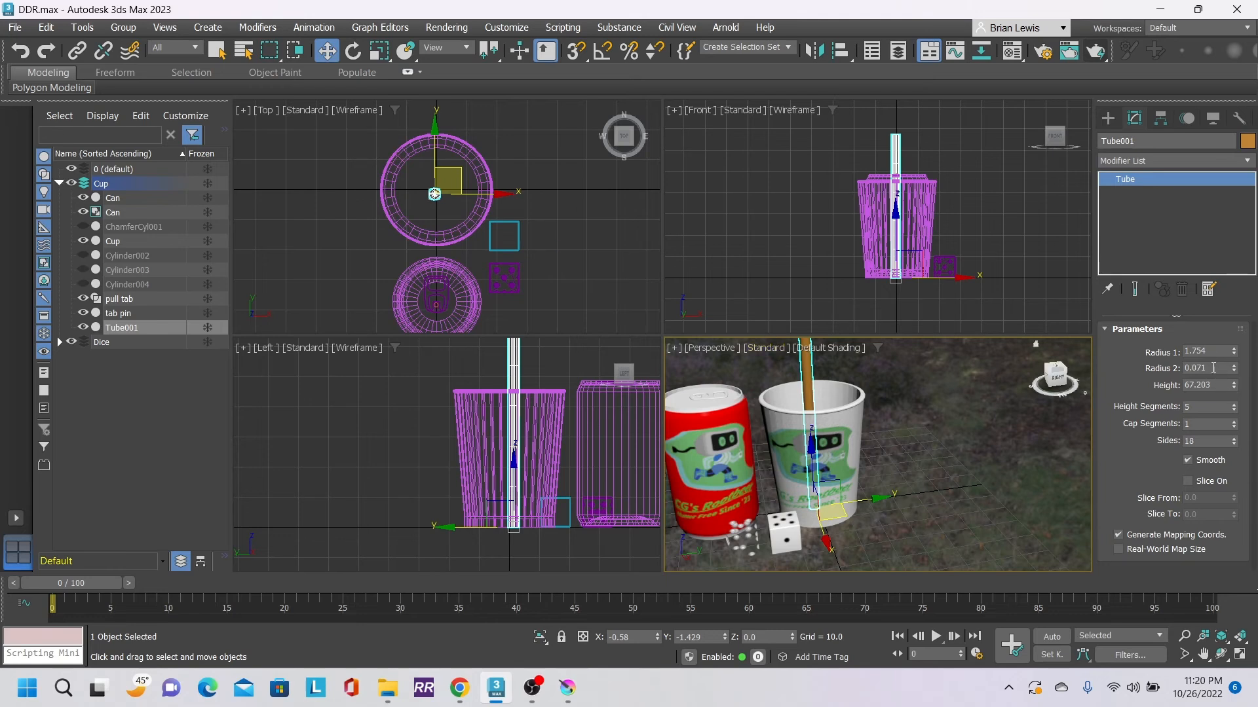
{"action": "left_click_drag", "start_coordinate": [1235, 354], "coordinate": [1223, 293]}
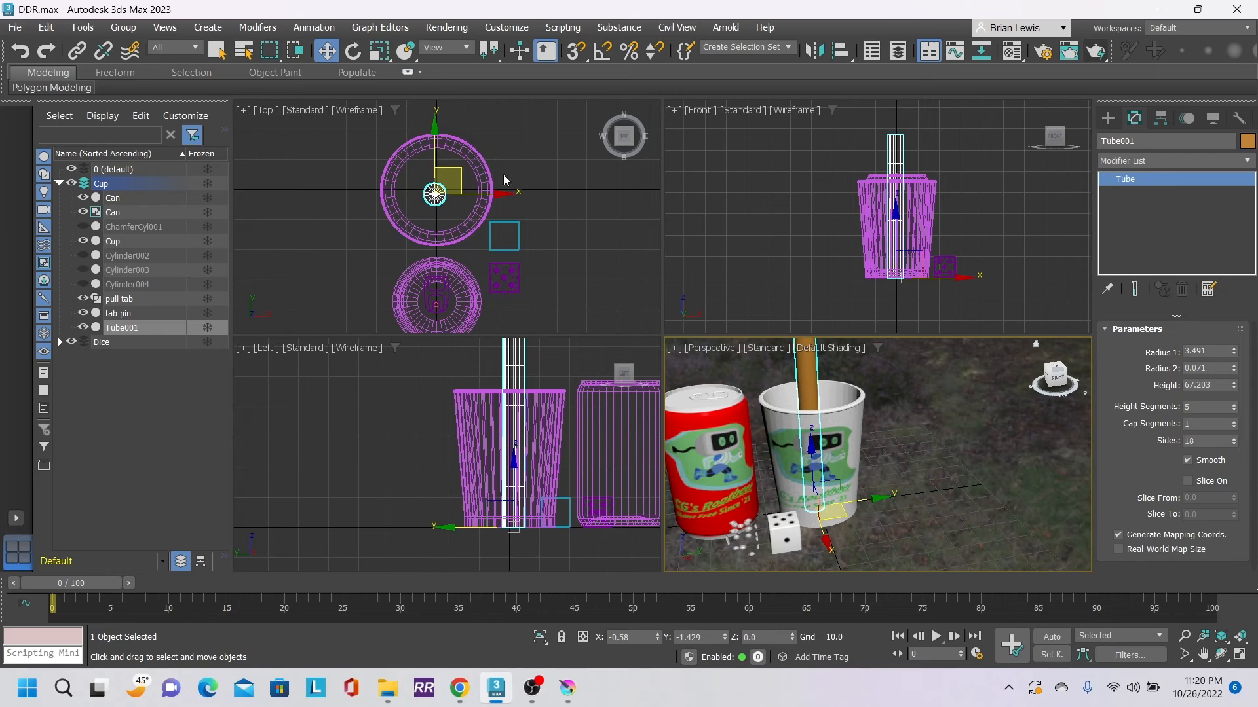
{"action": "scroll", "coordinate": [446, 202], "scroll_direction": "up", "scroll_amount": 5}
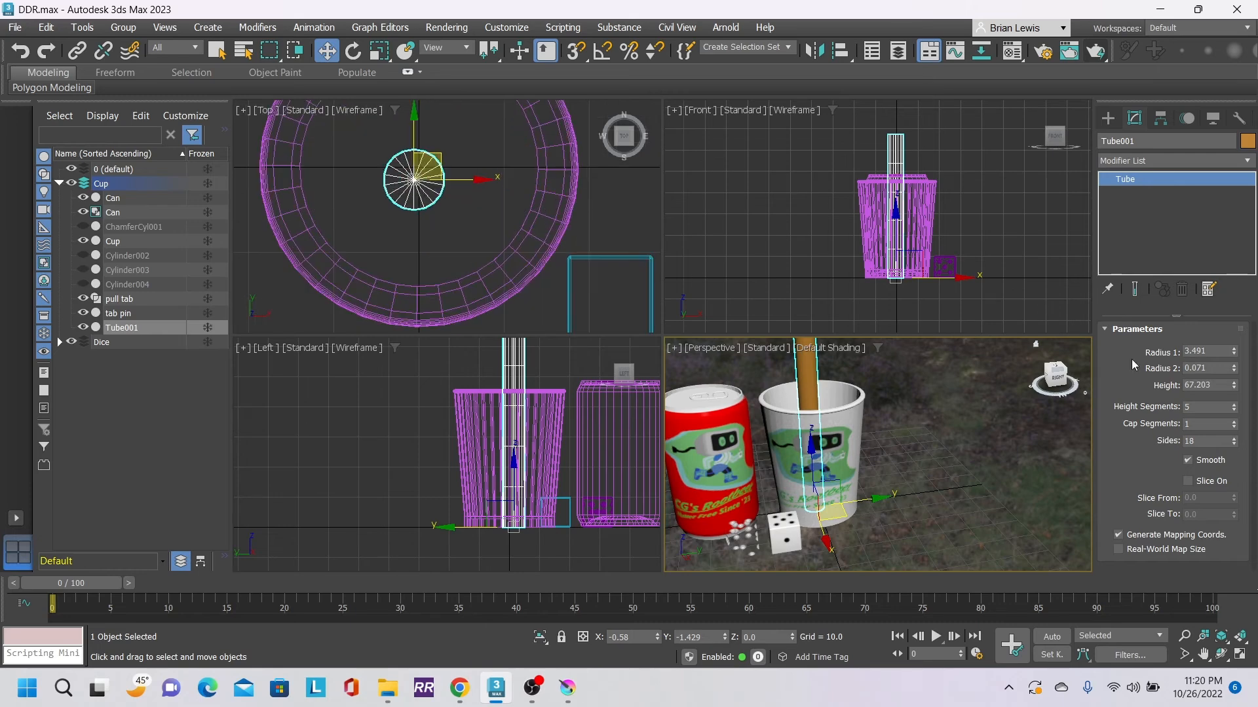
{"action": "left_click_drag", "start_coordinate": [1233, 369], "coordinate": [1241, 305]}
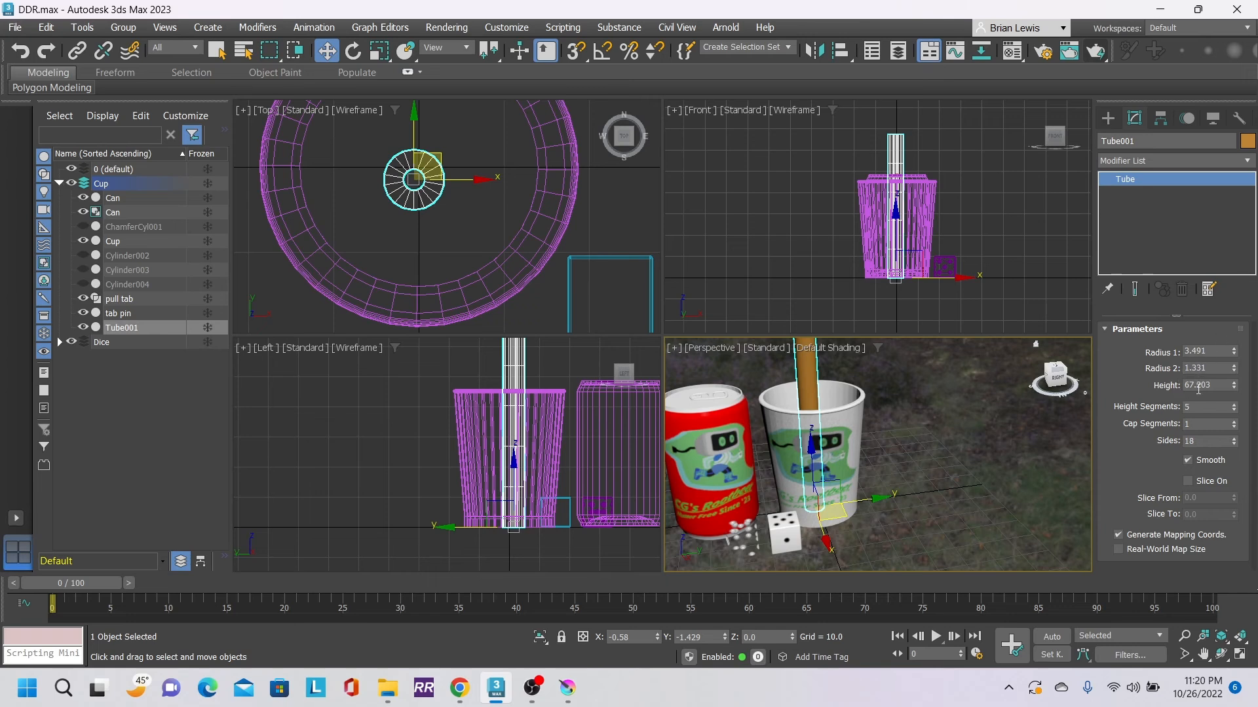
{"action": "mouse_move", "coordinate": [1233, 370]}
{"action": "left_mouse_down"}
{"action": "mouse_move", "coordinate": [1235, 336]}
{"action": "mouse_move", "coordinate": [1236, 368]}
{"action": "left_mouse_up"}
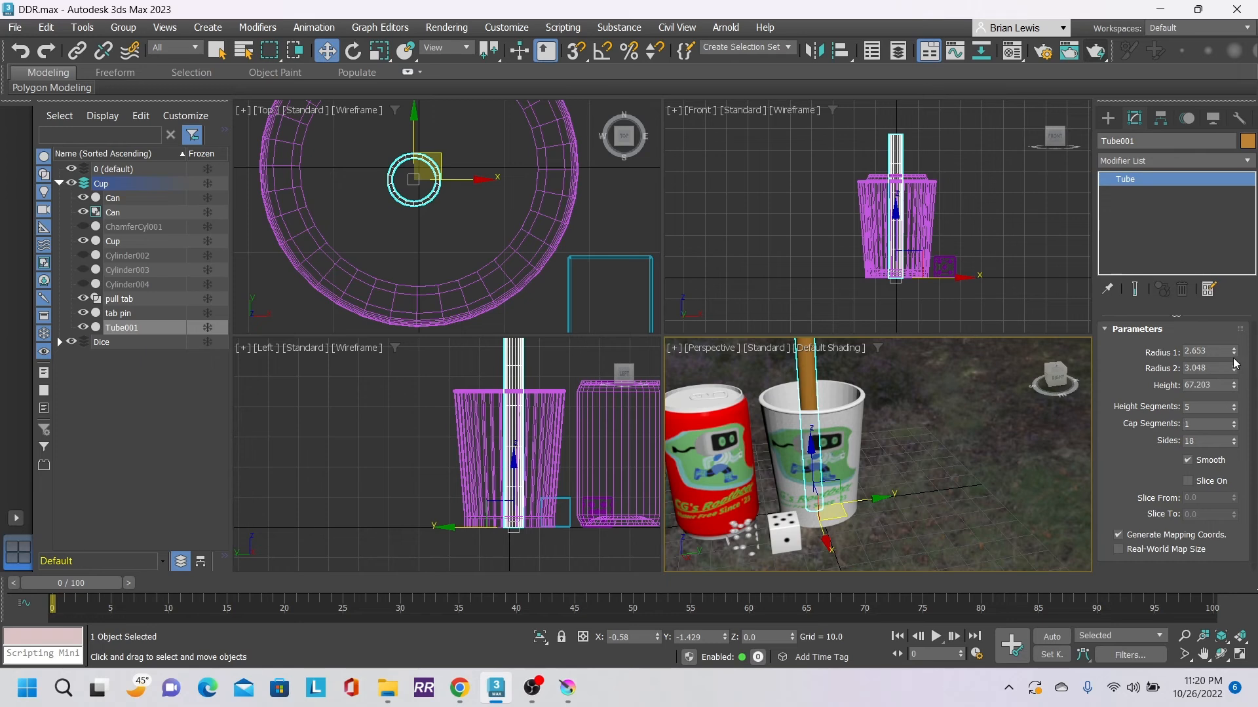
{"action": "left_click_drag", "start_coordinate": [1234, 352], "coordinate": [1234, 403]}
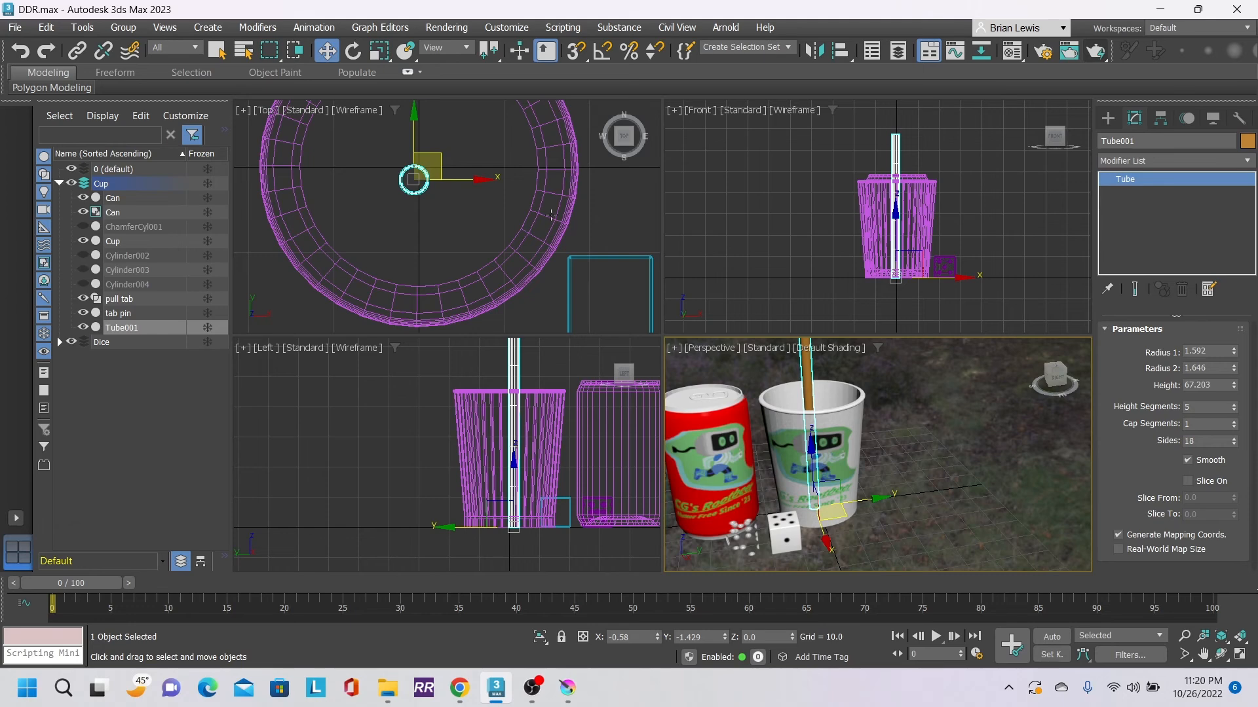
- Increase the tube's height segments to add more rings along the straw
{"action": "scroll", "coordinate": [434, 190], "scroll_direction": "up", "scroll_amount": 5}
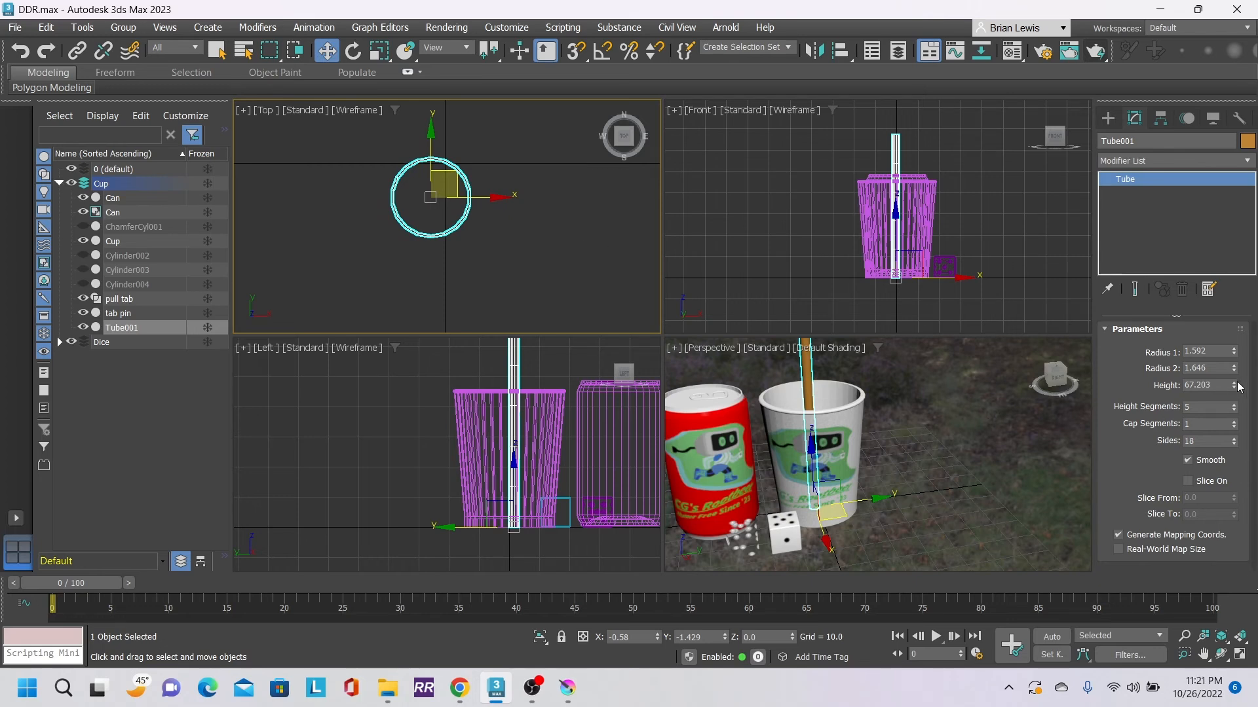
{"action": "middle_click_drag", "start_coordinate": [909, 387], "coordinate": [932, 418]}
{"action": "left_click_drag", "start_coordinate": [1056, 379], "coordinate": [1057, 374]}
{"action": "middle_click_drag", "start_coordinate": [931, 412], "coordinate": [879, 397], "text": "alt"}
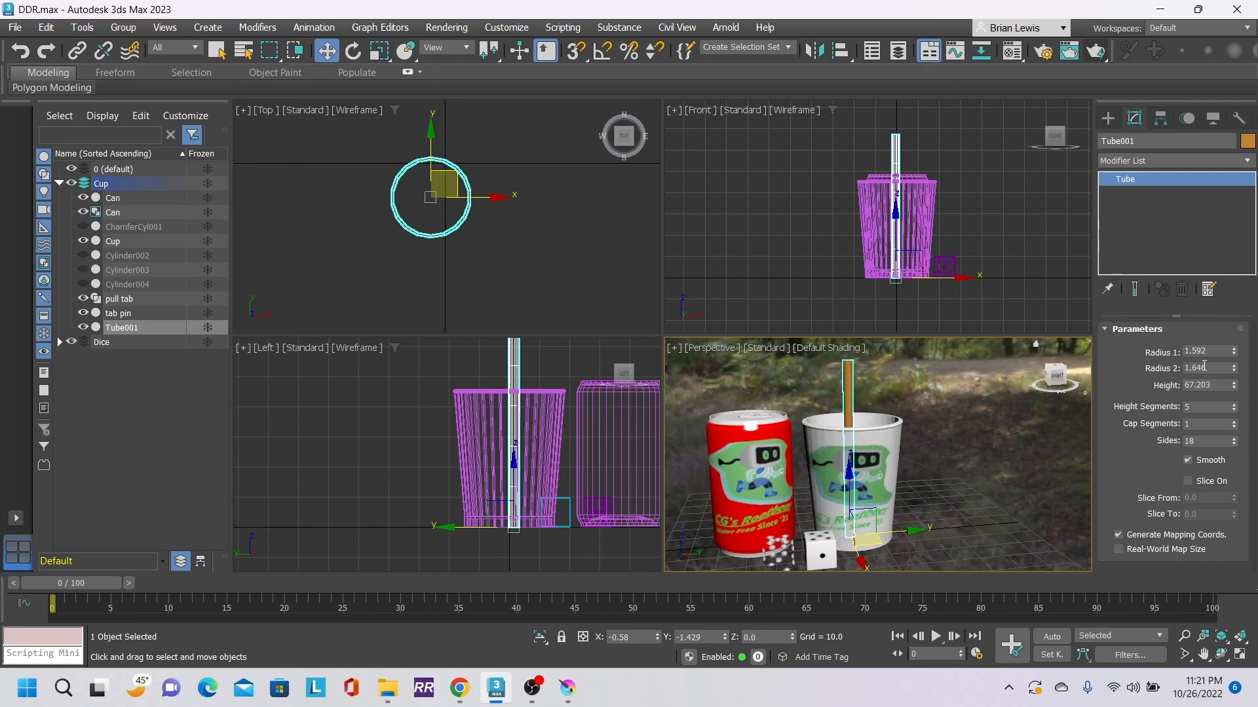
{"action": "left_click", "coordinate": [1235, 406]}
{"action": "left_click", "coordinate": [1236, 411]}
- Add an Edit Poly modifier to the tube and enter vertex editing
{"action": "left_click", "coordinate": [1247, 161]}
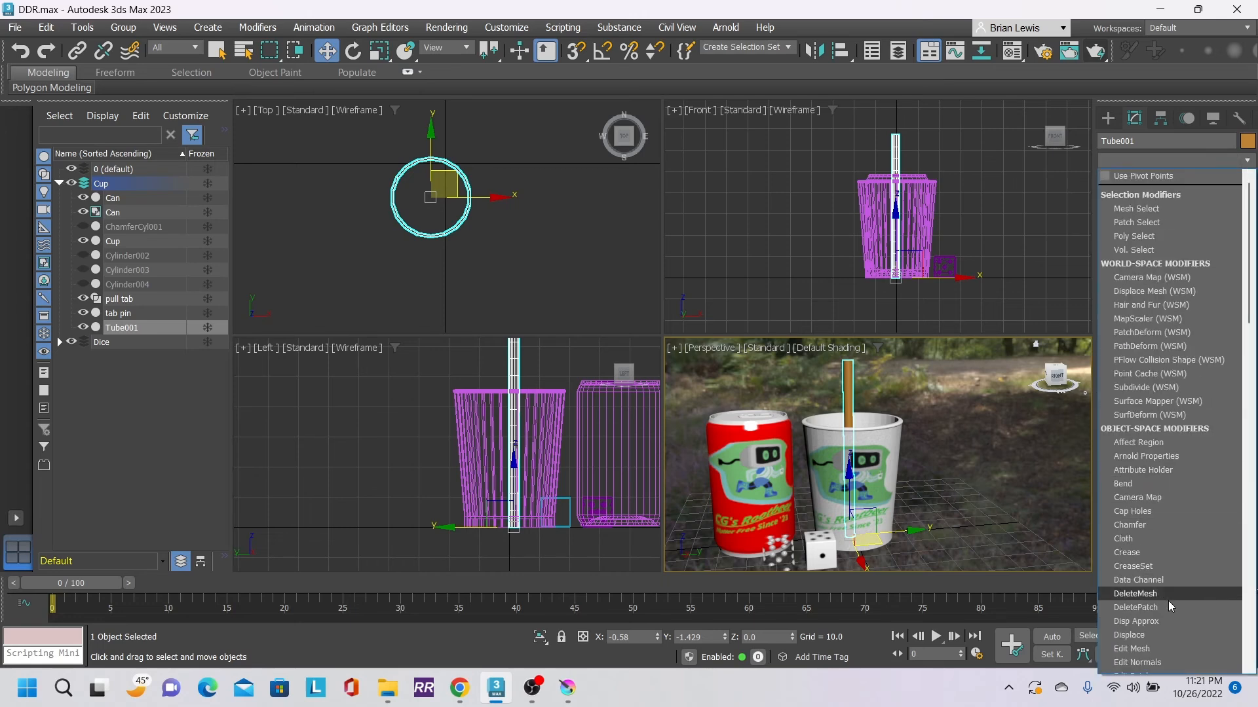
{"action": "scroll", "coordinate": [1166, 617], "scroll_direction": "down", "scroll_amount": 3}
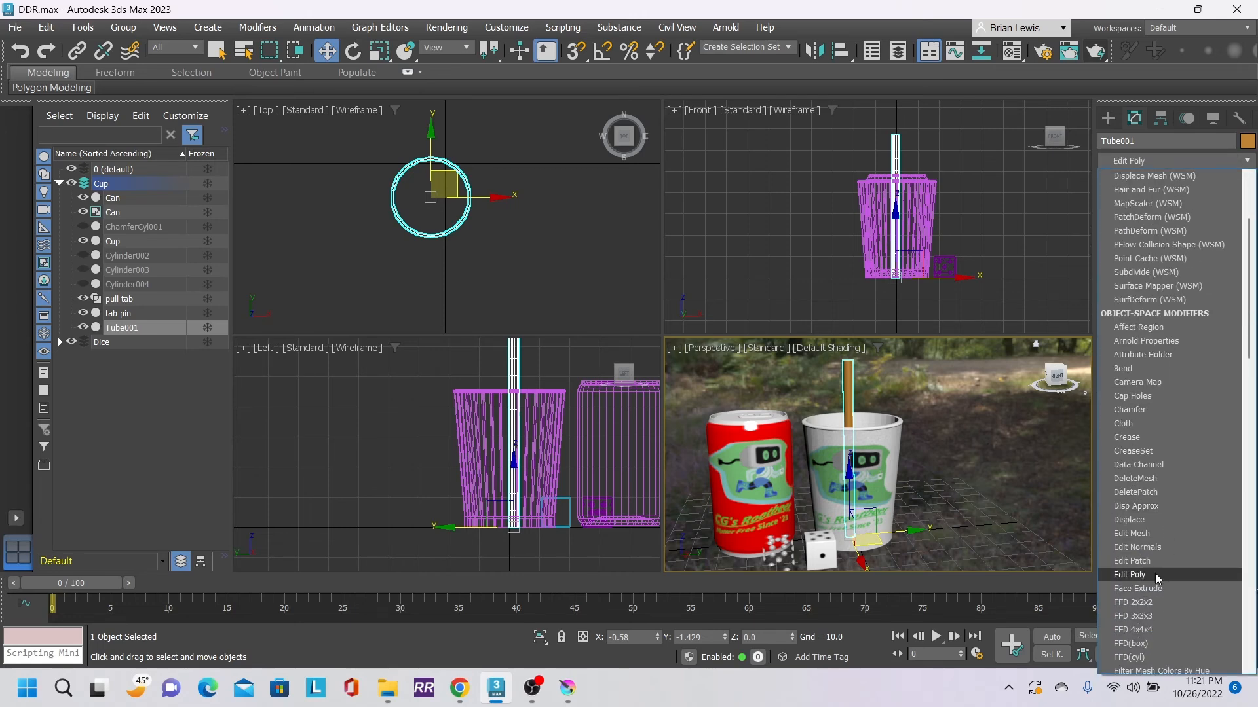
{"action": "left_click", "coordinate": [1155, 574]}
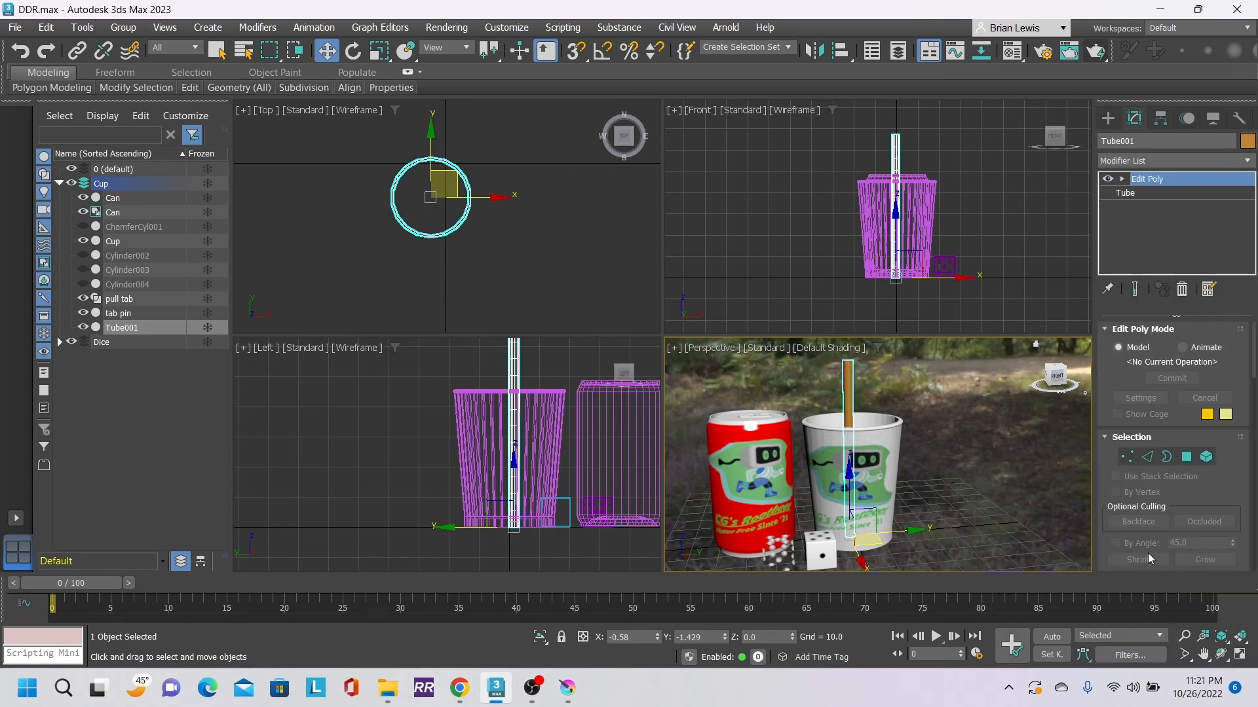
{"action": "left_click", "coordinate": [1127, 458]}
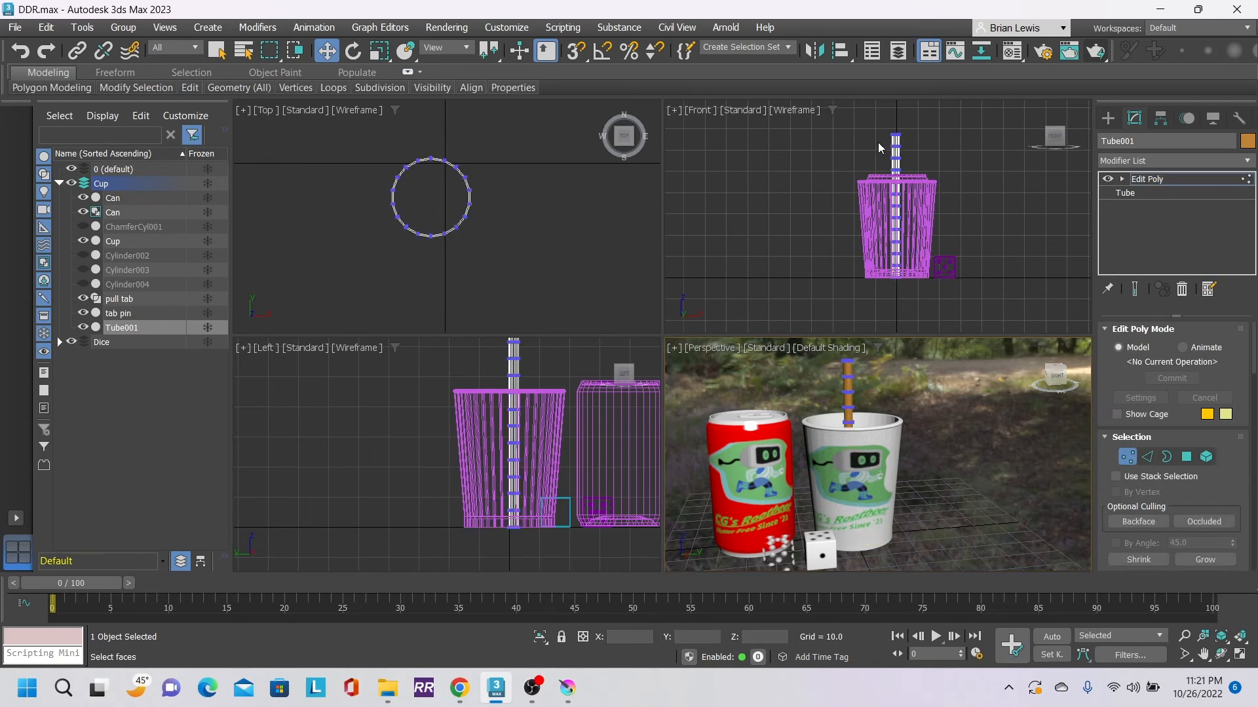
- Scale the straw's intermediate vertex rings closer together vertically and raise them around the cup's rim, to Z about 49.9
{"action": "left_click_drag", "start_coordinate": [878, 143], "coordinate": [938, 274]}
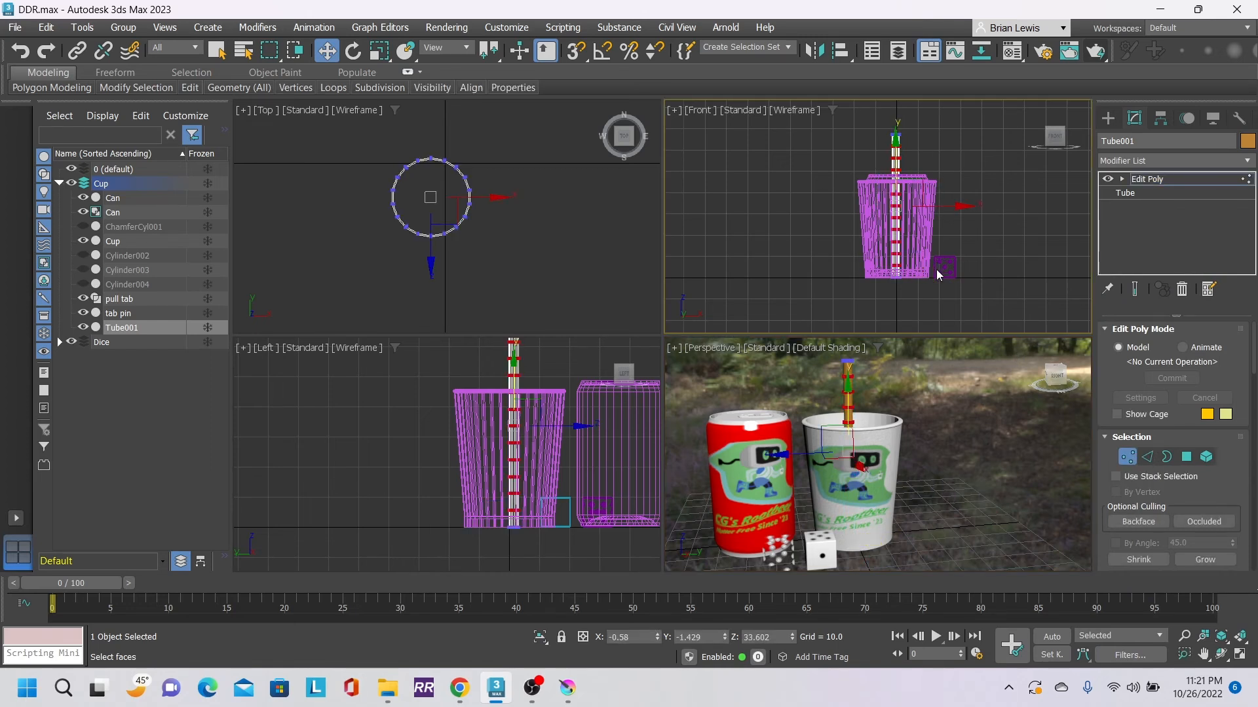
{"action": "left_click", "coordinate": [380, 51]}
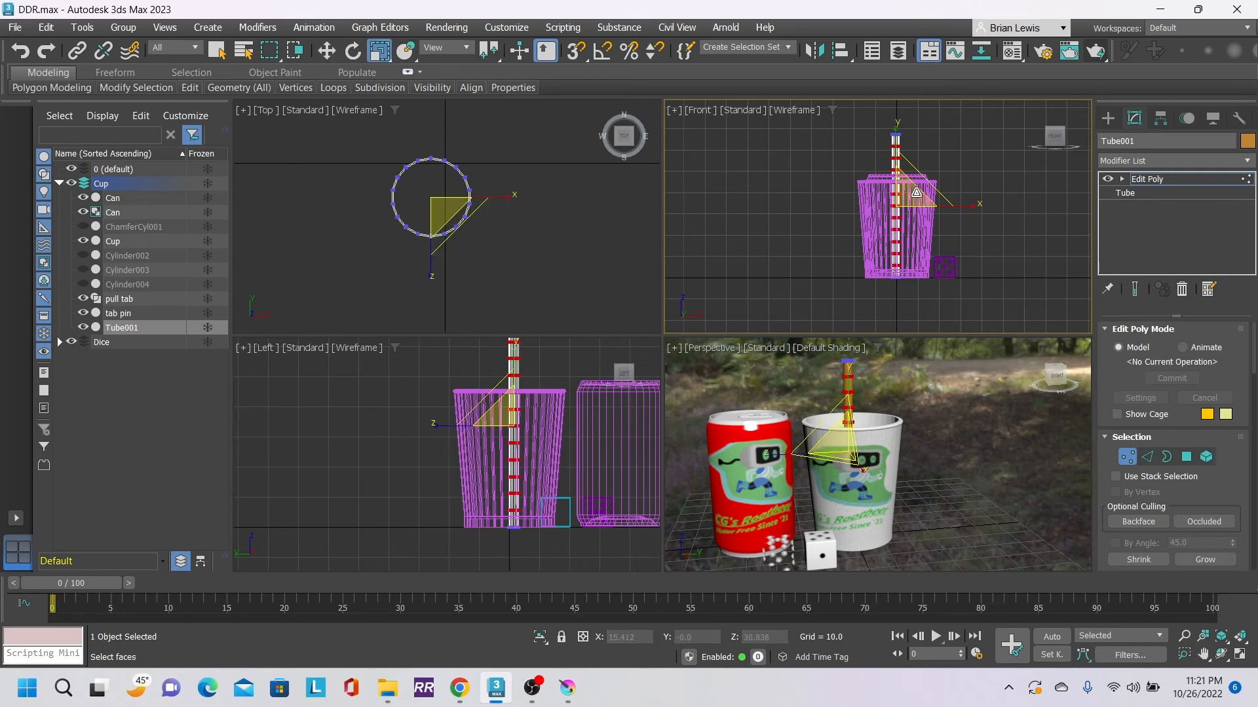
{"action": "left_click_drag", "start_coordinate": [896, 135], "coordinate": [909, 247]}
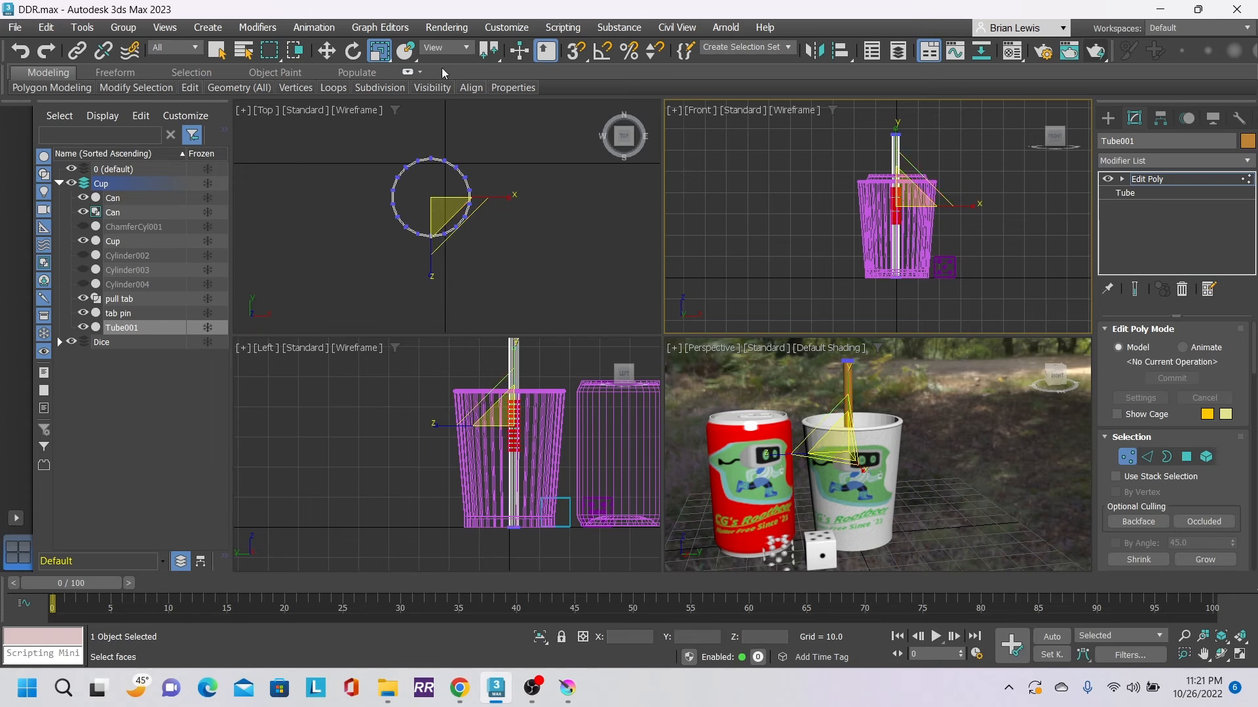
{"action": "left_click", "coordinate": [328, 52]}
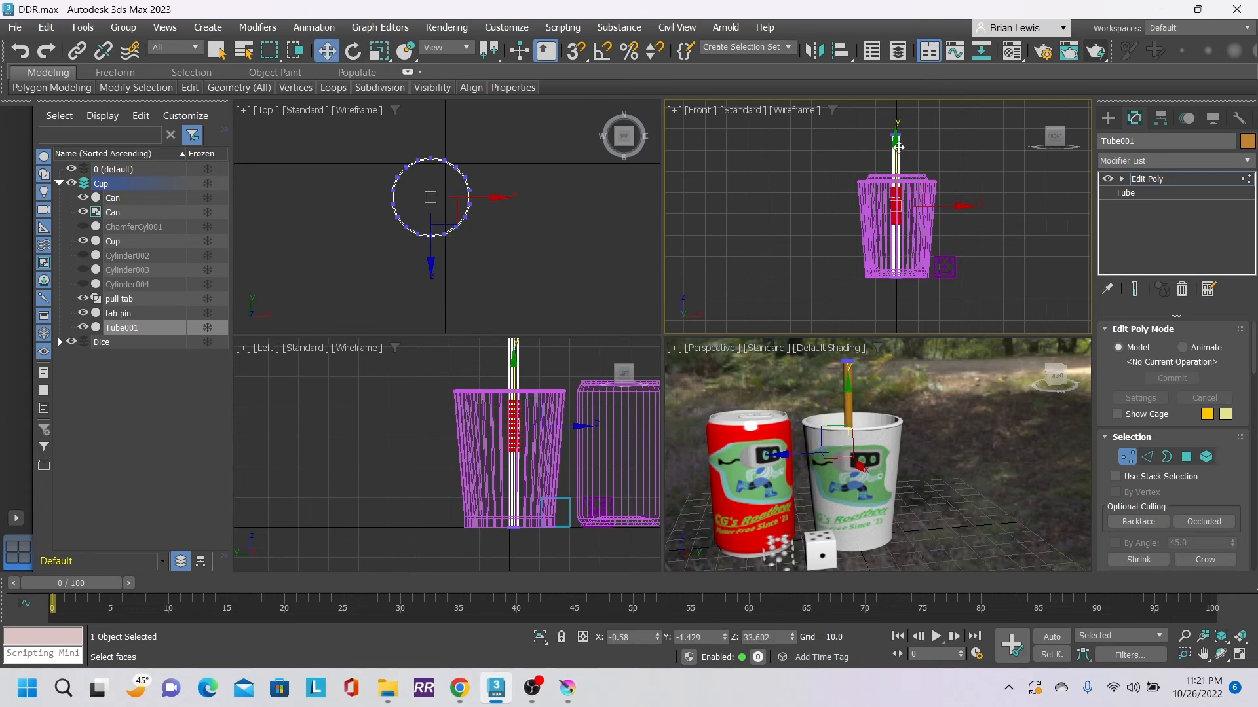
{"action": "left_click_drag", "start_coordinate": [896, 149], "coordinate": [898, 115]}
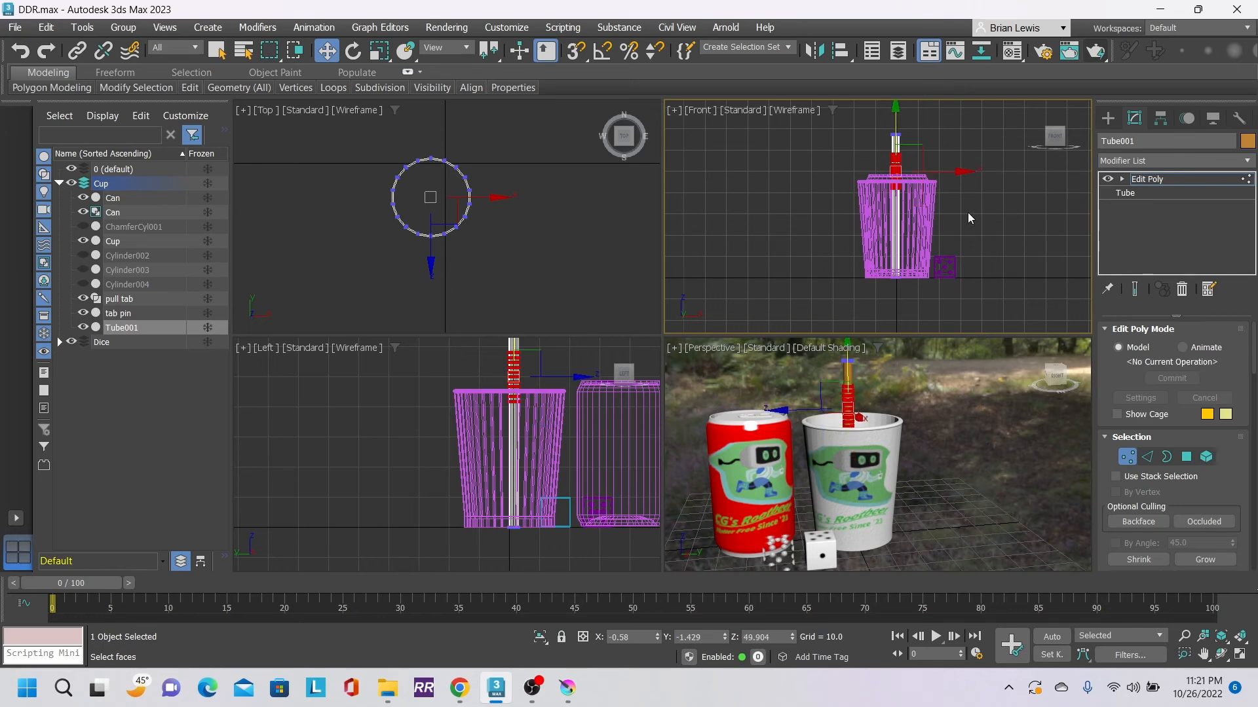
- Raise the vertices at the straw's upper end to Z about 72.3
{"action": "scroll", "coordinate": [968, 213], "scroll_direction": "up", "scroll_amount": 4}
{"action": "middle_click_drag", "start_coordinate": [944, 157], "coordinate": [983, 236]}
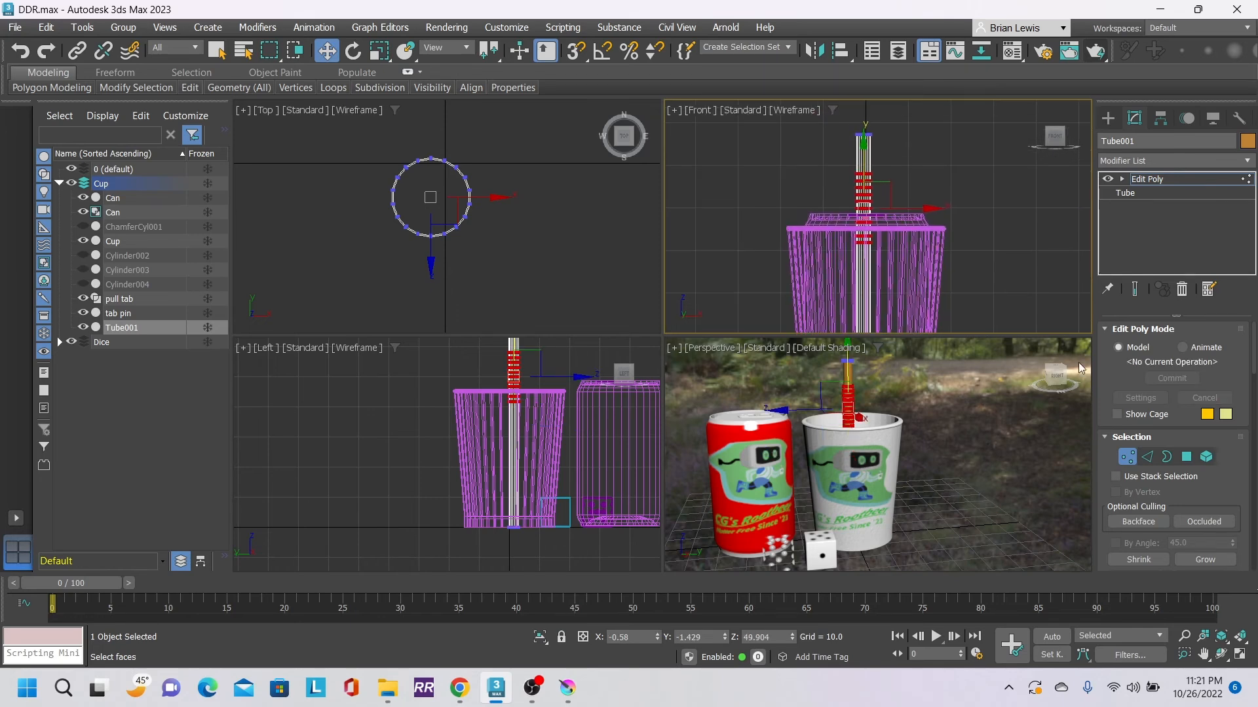
{"action": "left_click_drag", "start_coordinate": [843, 127], "coordinate": [889, 144]}
{"action": "middle_click_drag", "start_coordinate": [888, 144], "coordinate": [894, 203]}
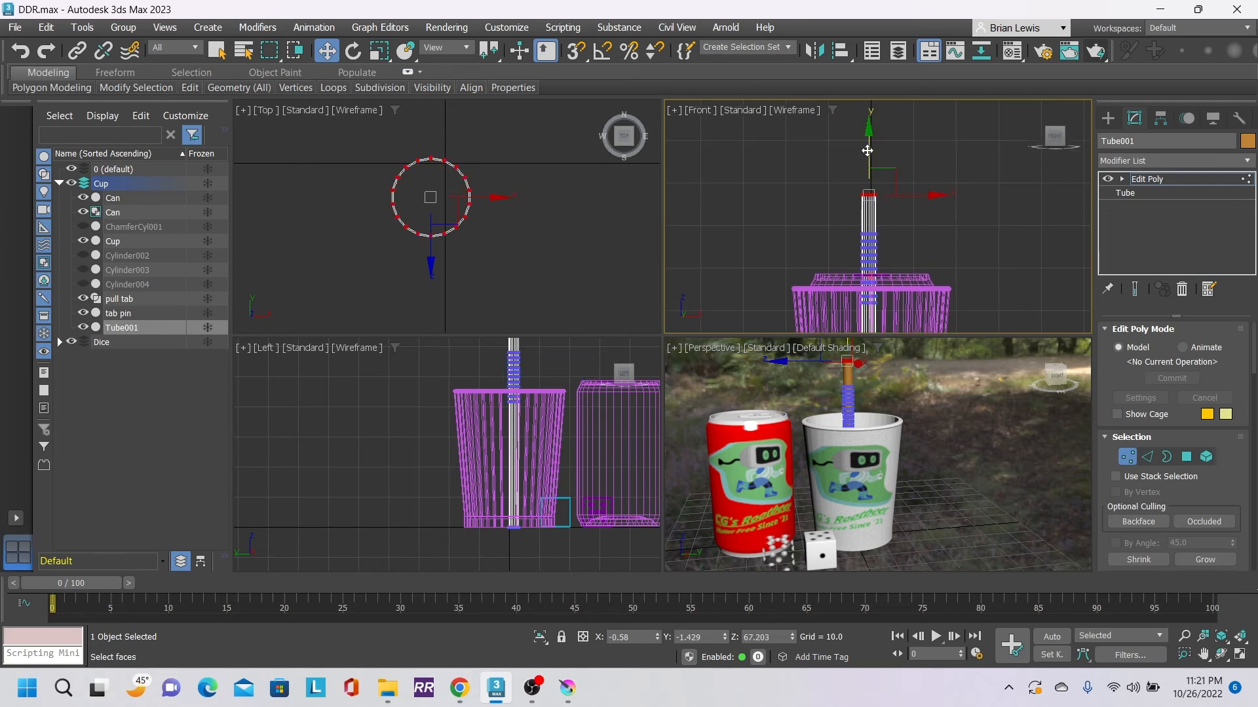
{"action": "left_click_drag", "start_coordinate": [869, 149], "coordinate": [870, 126]}
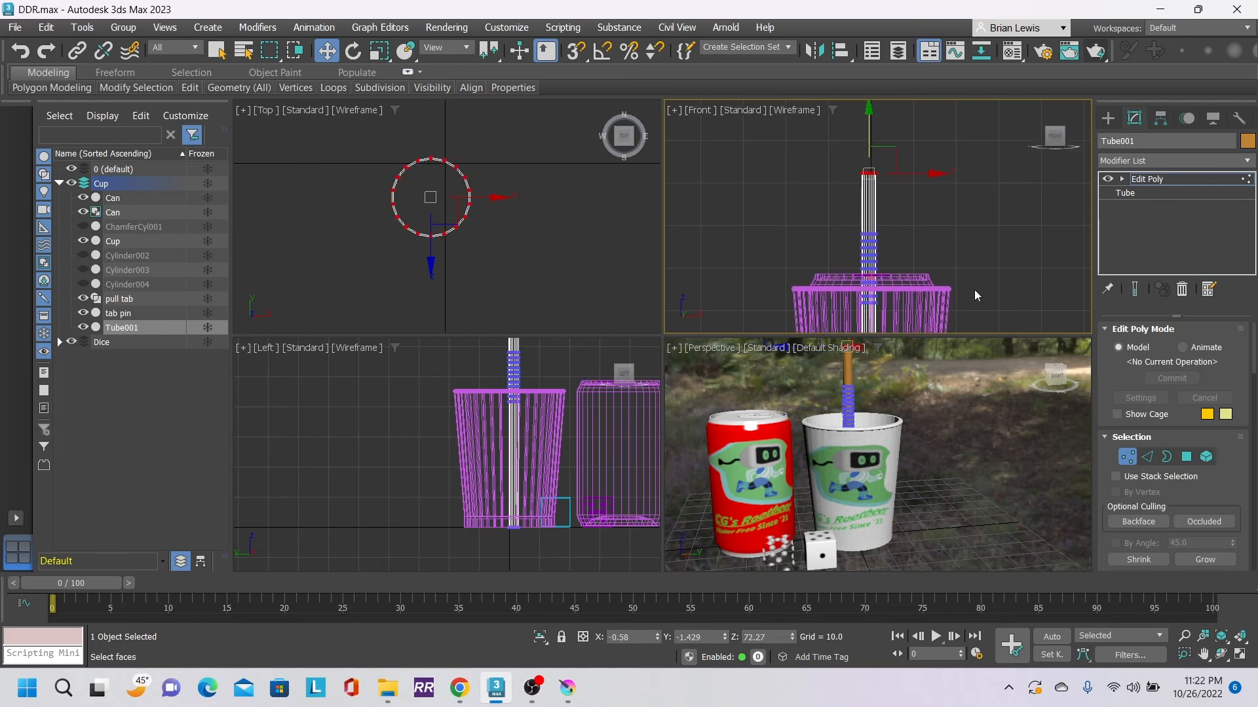
- Scale every other vertex ring of the bunched section slightly outward to form ridges, and exit vertex editing
{"action": "middle_click_drag", "start_coordinate": [973, 289], "coordinate": [966, 249]}
{"action": "scroll", "coordinate": [945, 217], "scroll_direction": "up", "scroll_amount": 2}
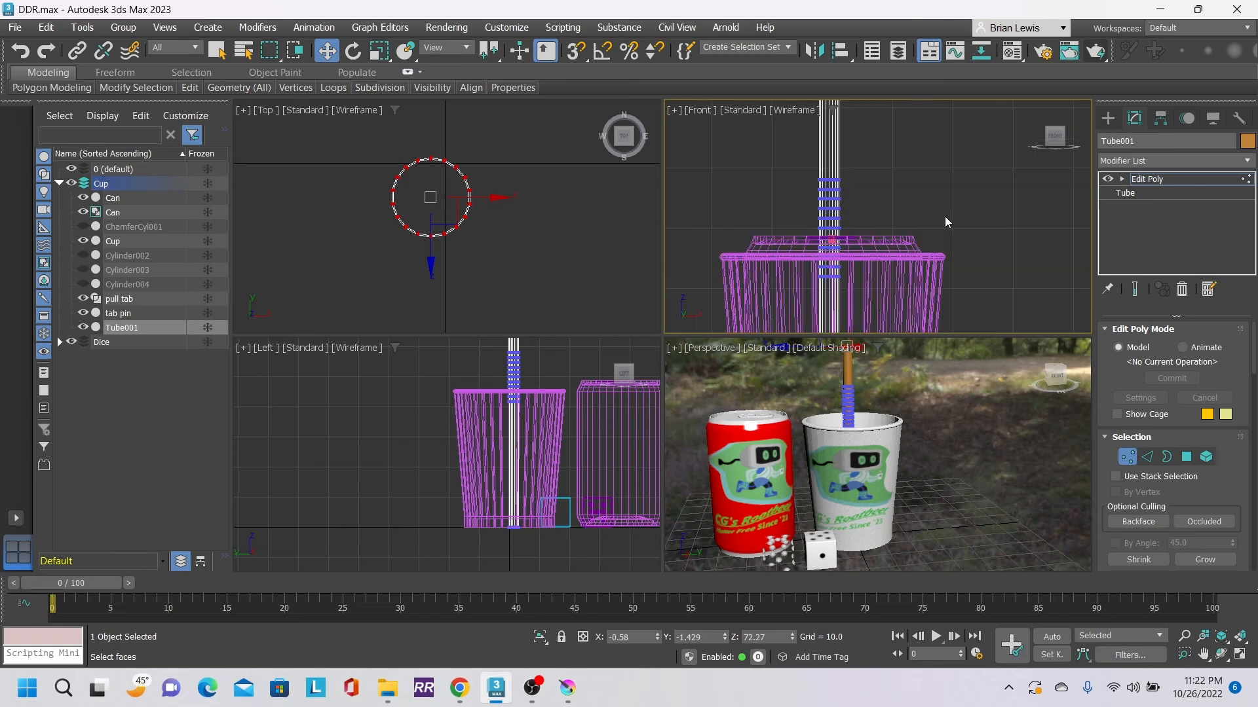
{"action": "scroll", "coordinate": [866, 217], "scroll_direction": "up", "scroll_amount": 2}
{"action": "middle_click_drag", "start_coordinate": [866, 217], "coordinate": [915, 199]}
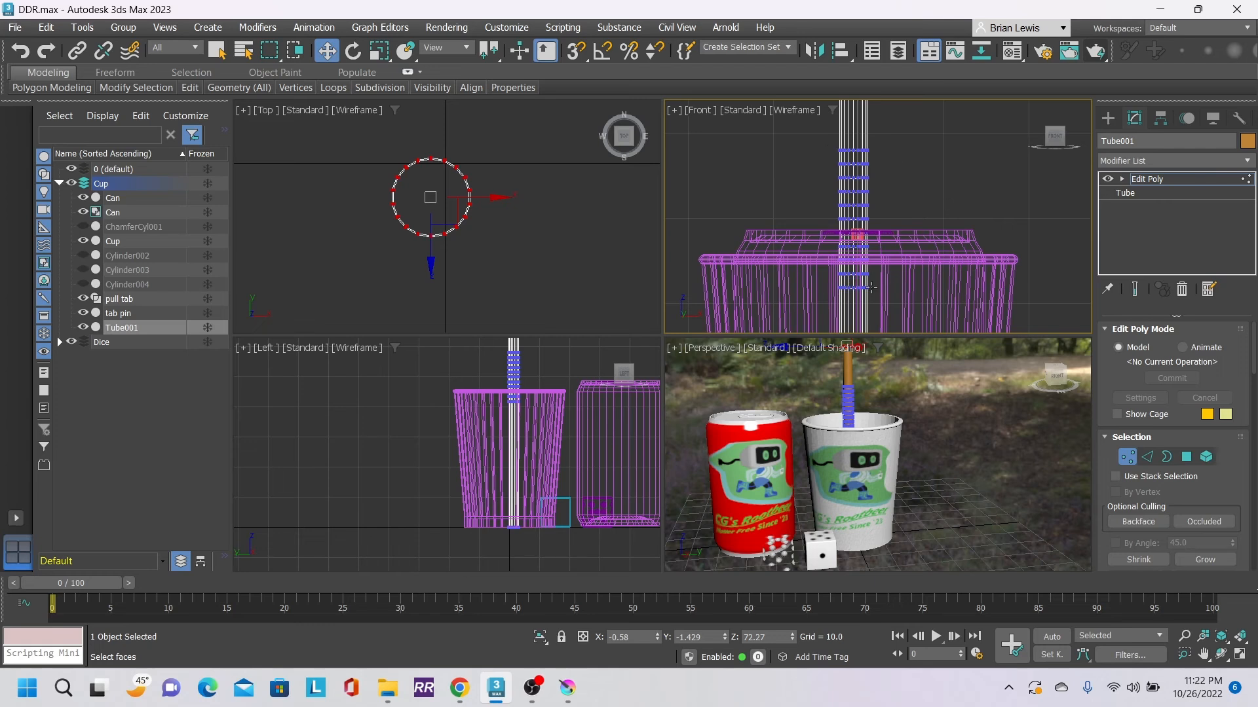
{"action": "left_click_drag", "start_coordinate": [823, 160], "coordinate": [885, 231]}
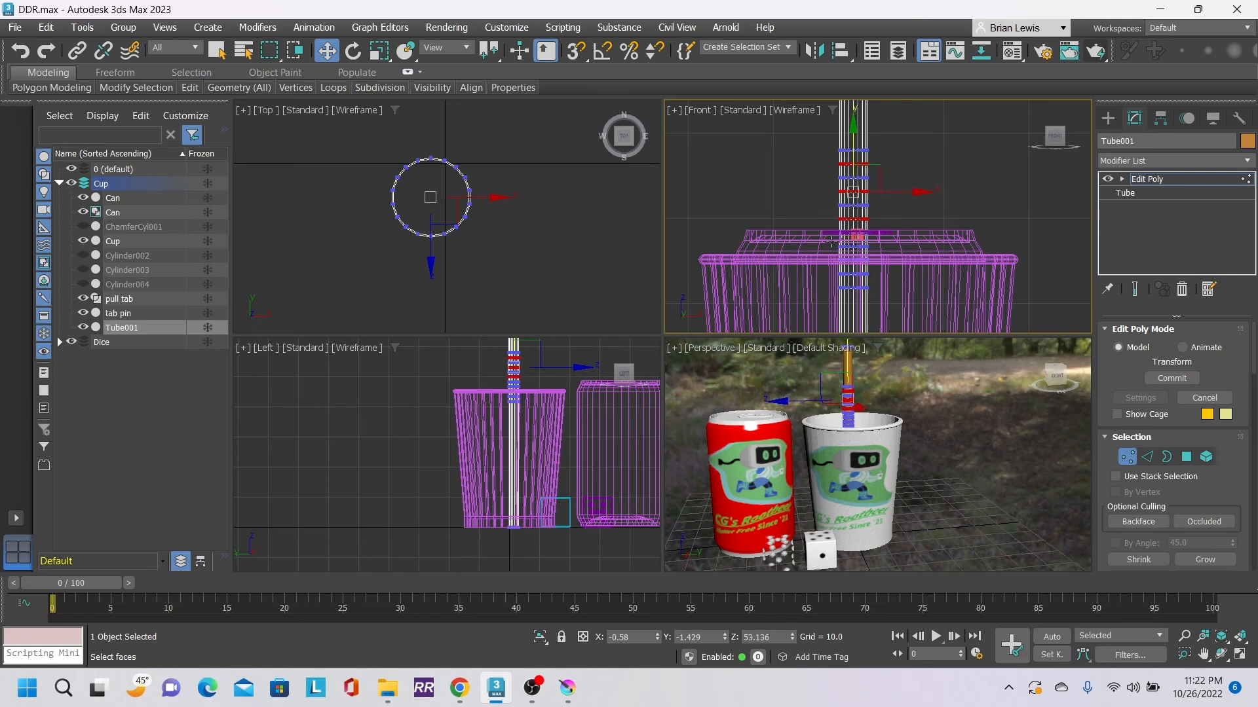
{"action": "left_click_drag", "start_coordinate": [864, 257], "coordinate": [878, 281], "text": "ctrl"}
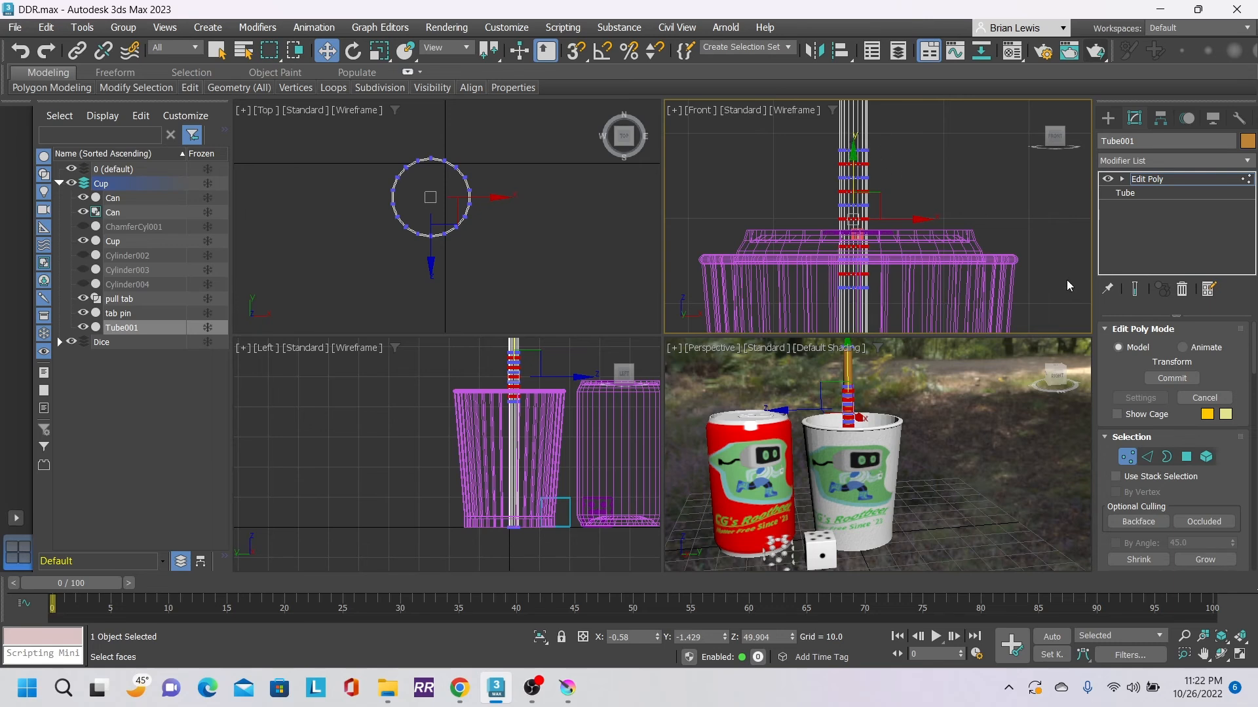
{"action": "left_click", "coordinate": [378, 51]}
{"action": "middle_click_drag", "start_coordinate": [484, 183], "coordinate": [526, 202]}
{"action": "scroll", "coordinate": [486, 175], "scroll_direction": "up", "scroll_amount": 2}
{"action": "left_click_drag", "start_coordinate": [456, 211], "coordinate": [480, 190]}
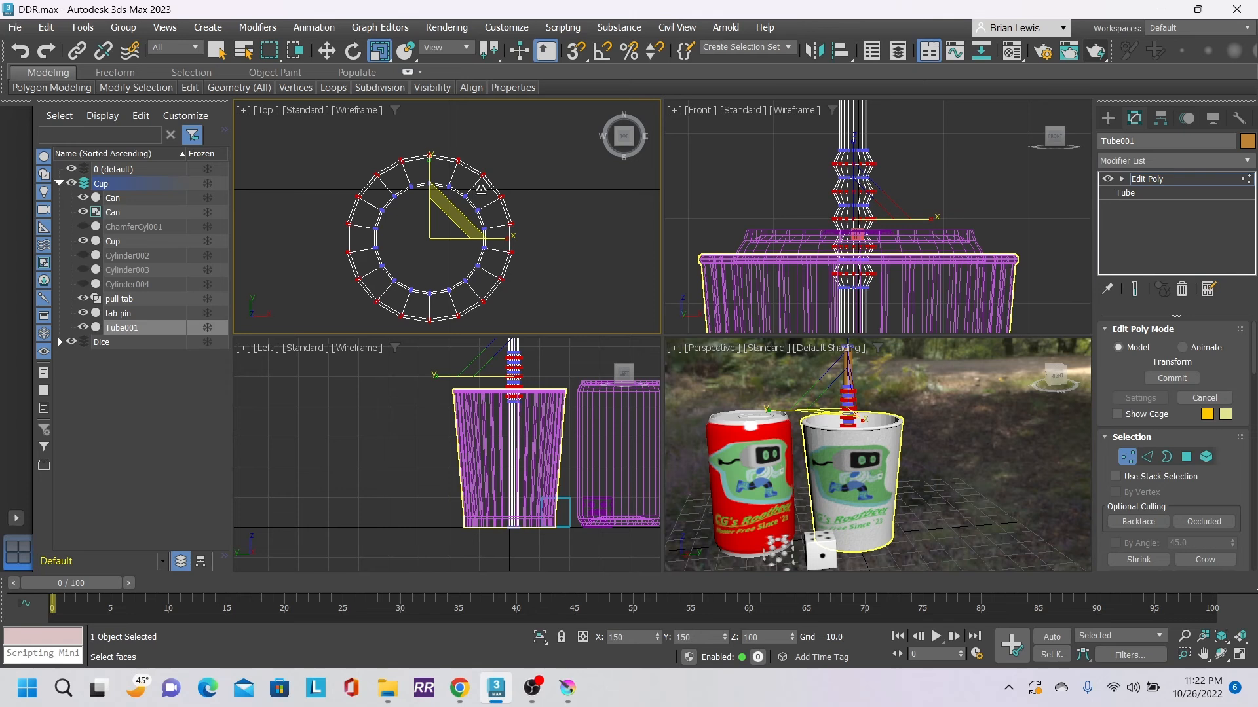
{"action": "left_click_drag", "start_coordinate": [481, 189], "coordinate": [479, 209]}
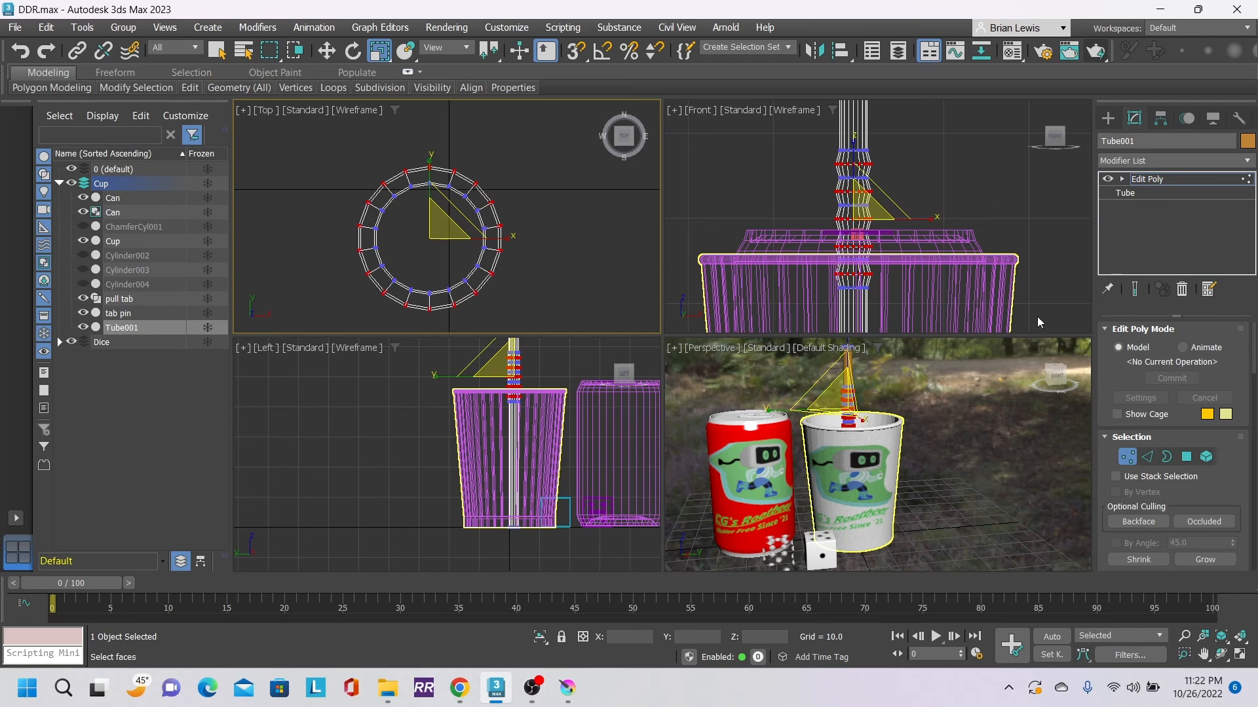
{"action": "left_click", "coordinate": [1127, 457]}
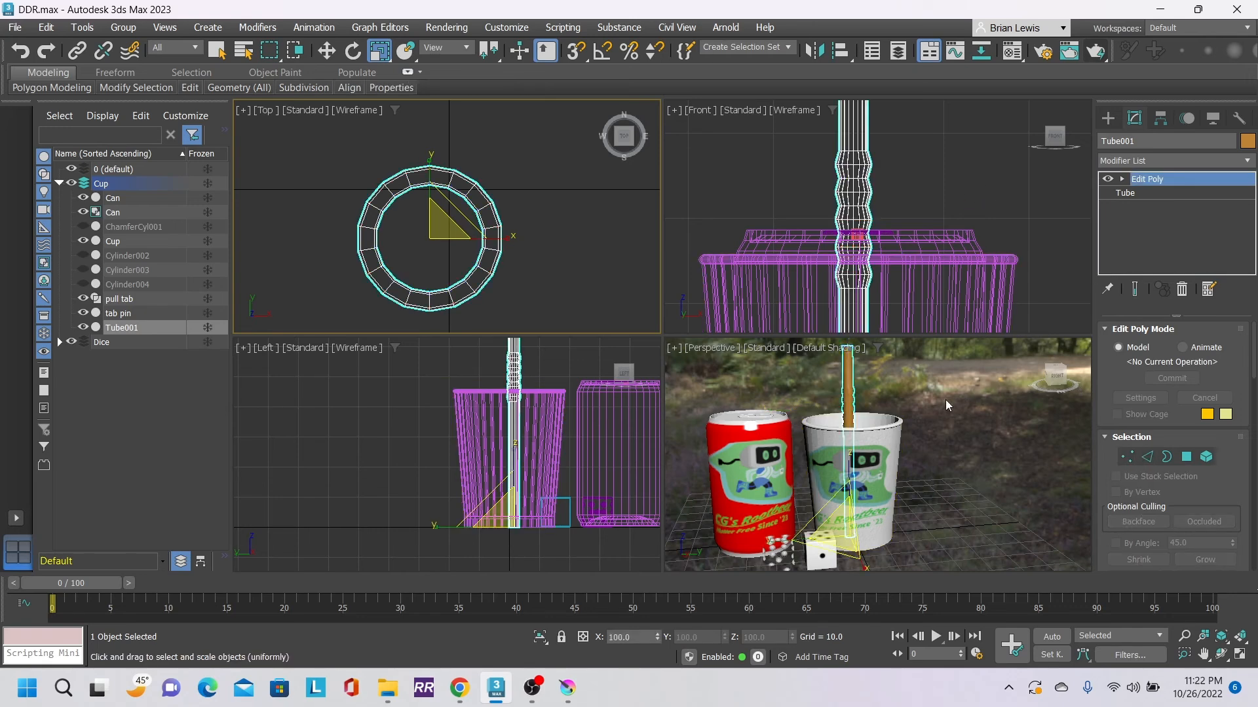
- Assign the upper polygon bands of the straw's five ridges to smoothing group 1 only
{"action": "scroll", "coordinate": [890, 391], "scroll_direction": "up", "scroll_amount": 5}
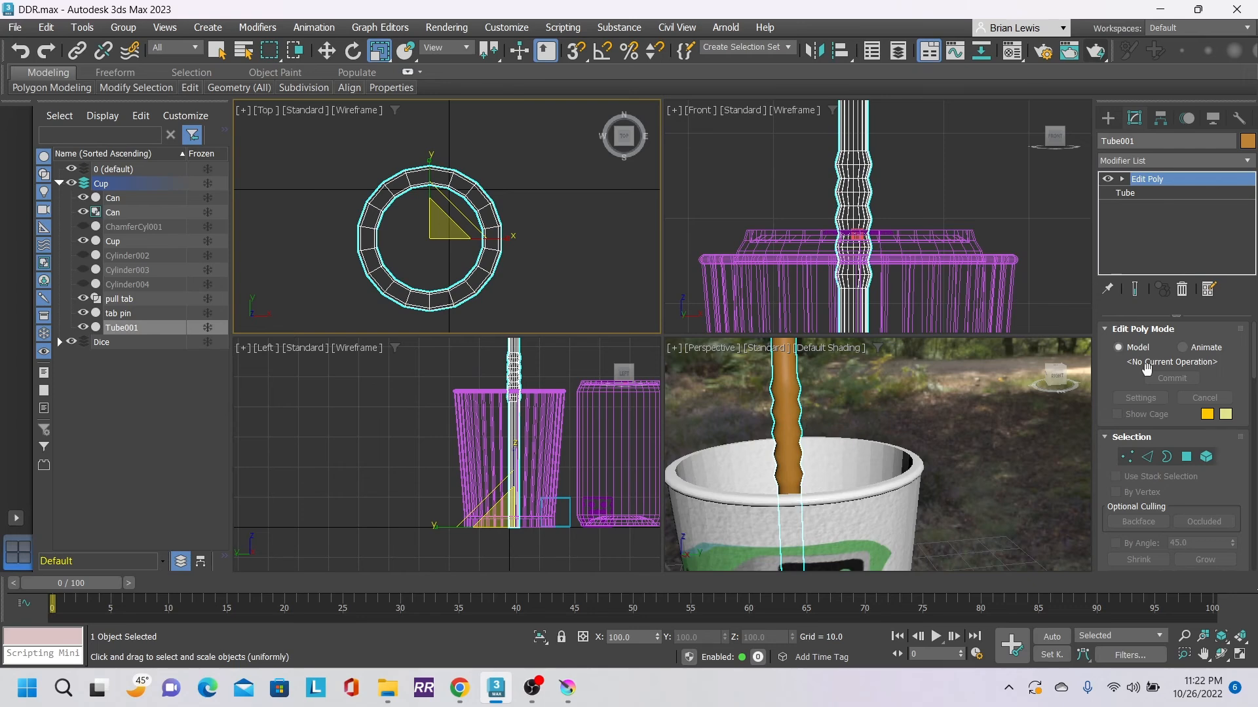
{"action": "left_click", "coordinate": [1186, 457]}
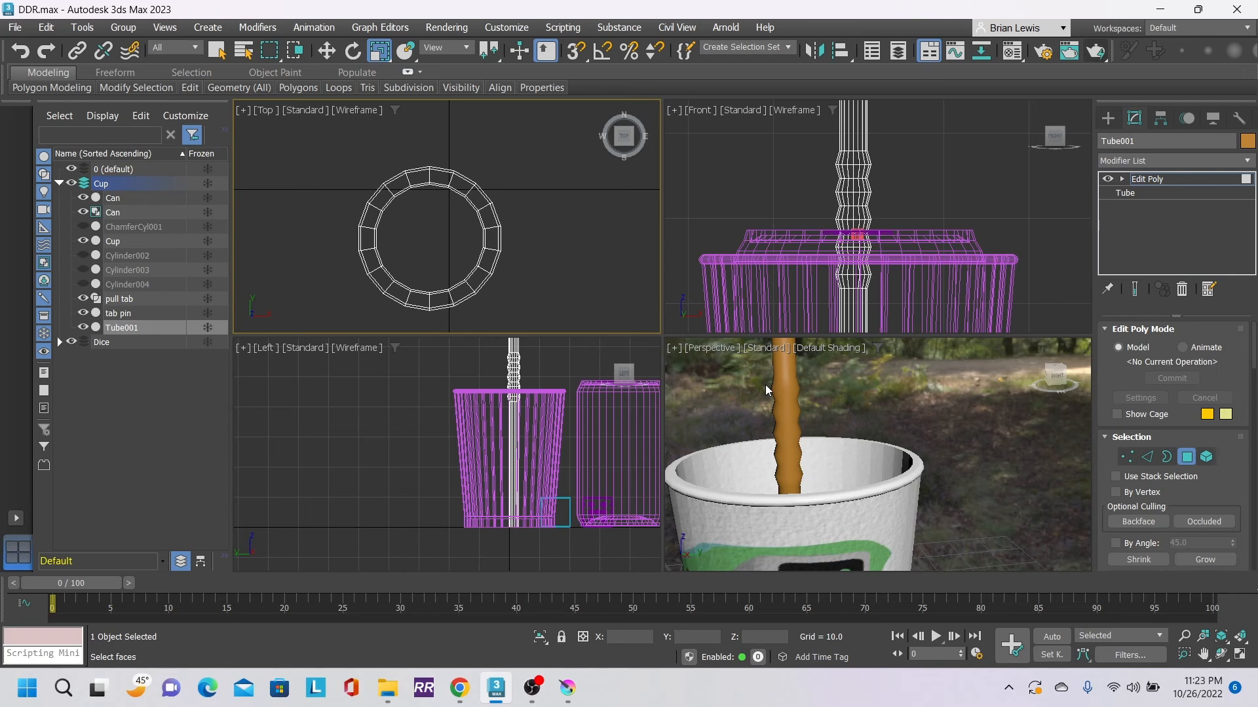
{"action": "left_click_drag", "start_coordinate": [829, 162], "coordinate": [889, 188]}
{"action": "left_click_drag", "start_coordinate": [826, 215], "coordinate": [900, 214], "text": "ctrl"}
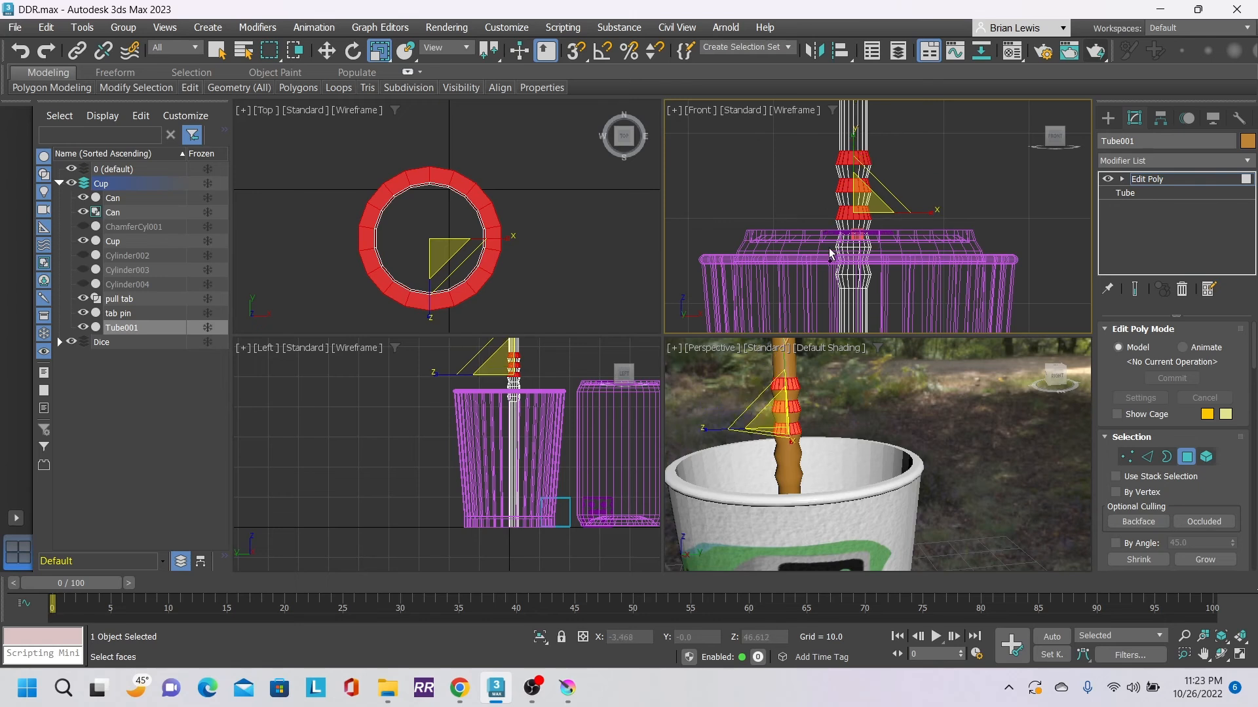
{"action": "left_click_drag", "start_coordinate": [819, 244], "coordinate": [894, 242], "text": "ctrl"}
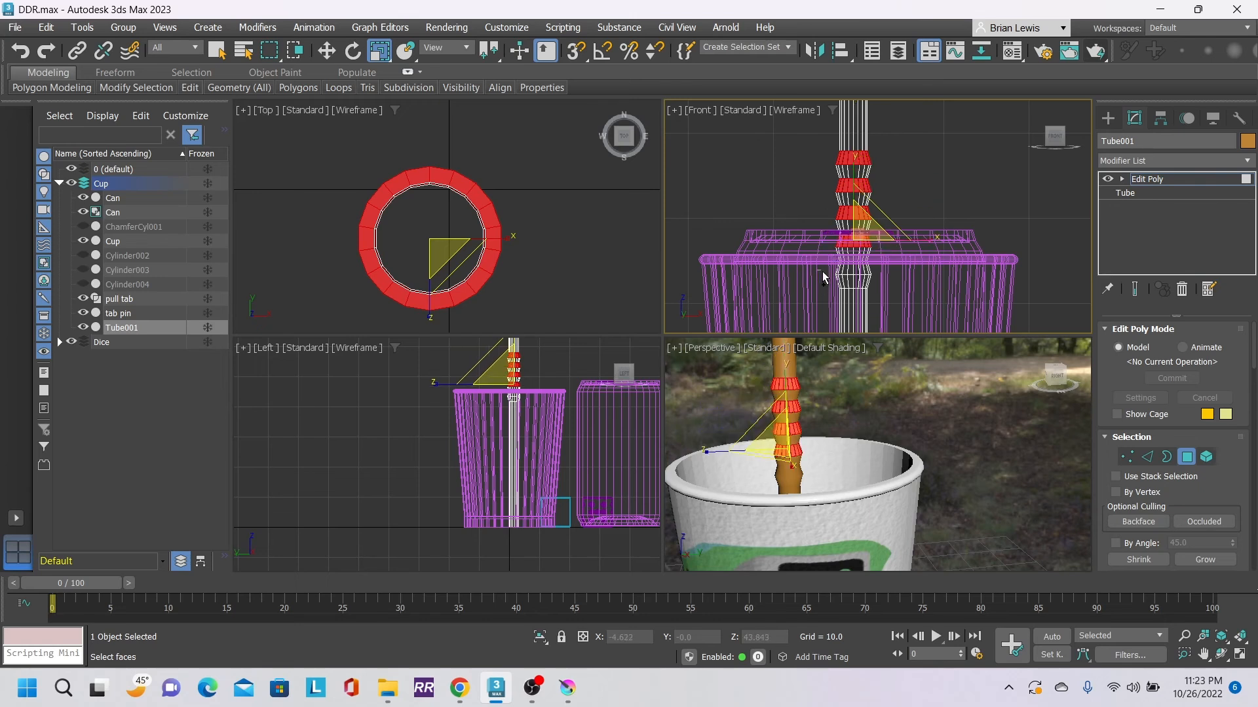
{"action": "left_click_drag", "start_coordinate": [823, 271], "coordinate": [898, 270], "text": "ctrl"}
{"action": "scroll", "coordinate": [1169, 509], "scroll_direction": "down", "scroll_amount": 5}
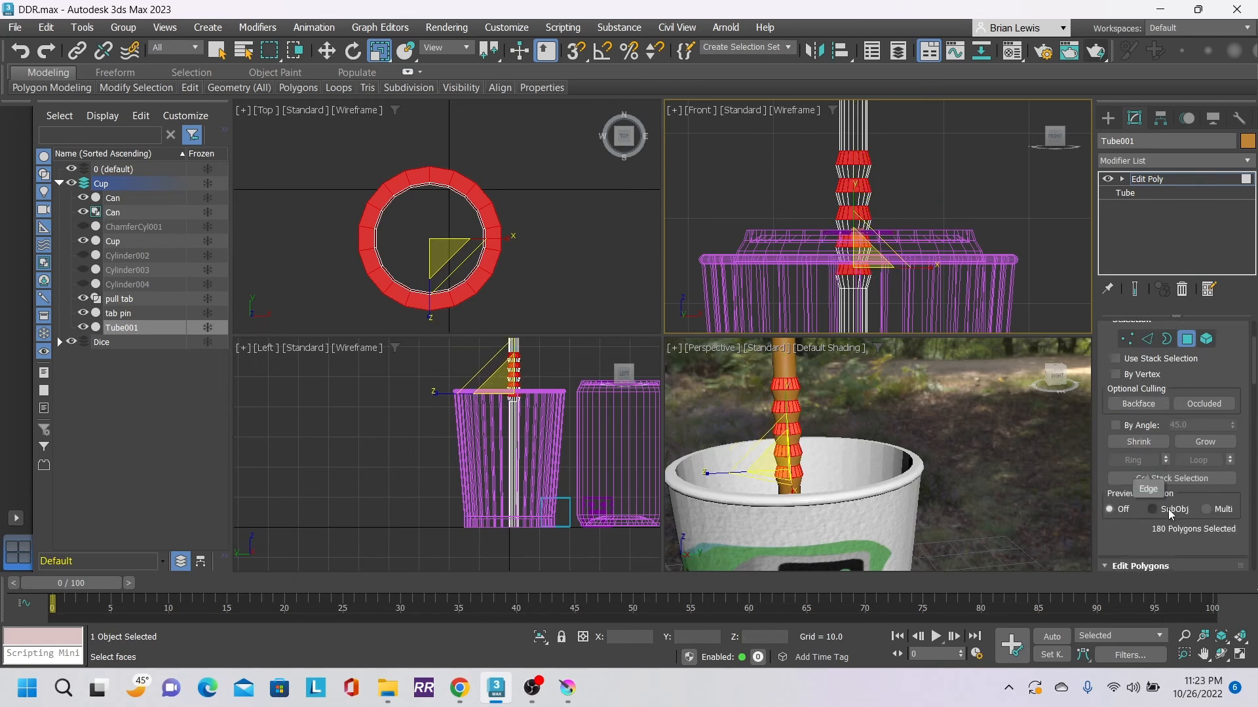
{"action": "scroll", "coordinate": [1169, 509], "scroll_direction": "down", "scroll_amount": 15}
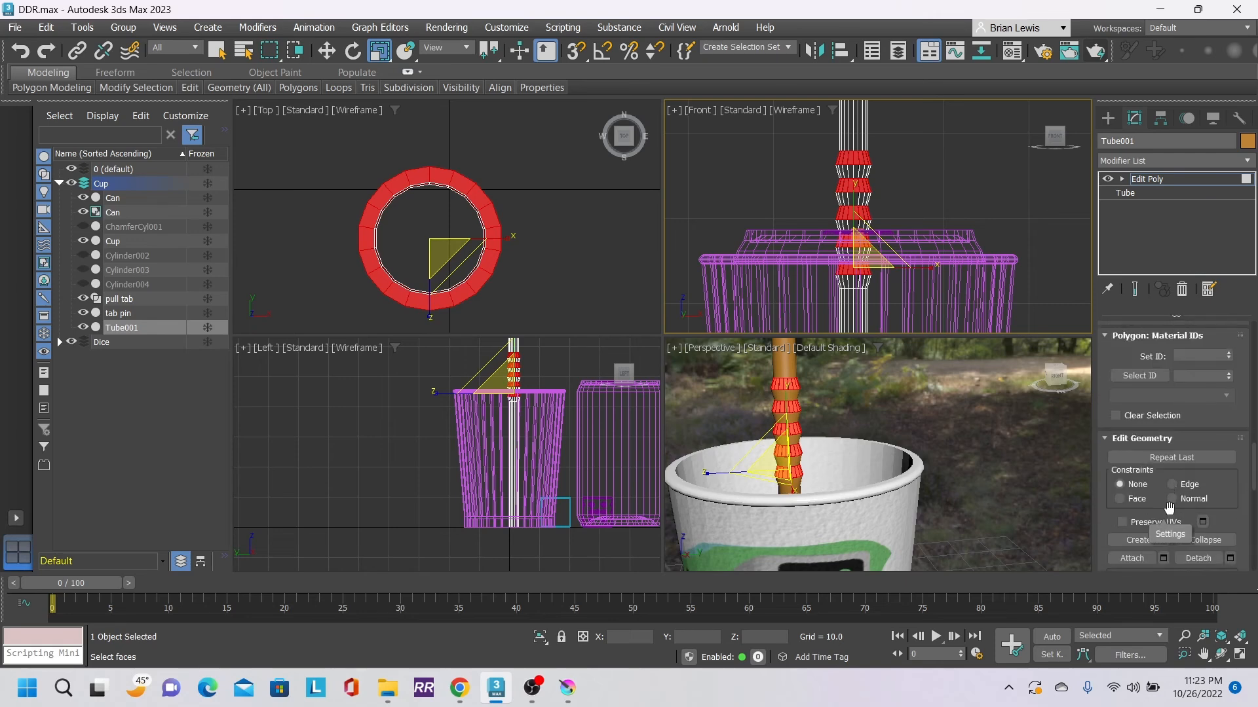
{"action": "scroll", "coordinate": [1169, 509], "scroll_direction": "down", "scroll_amount": 10}
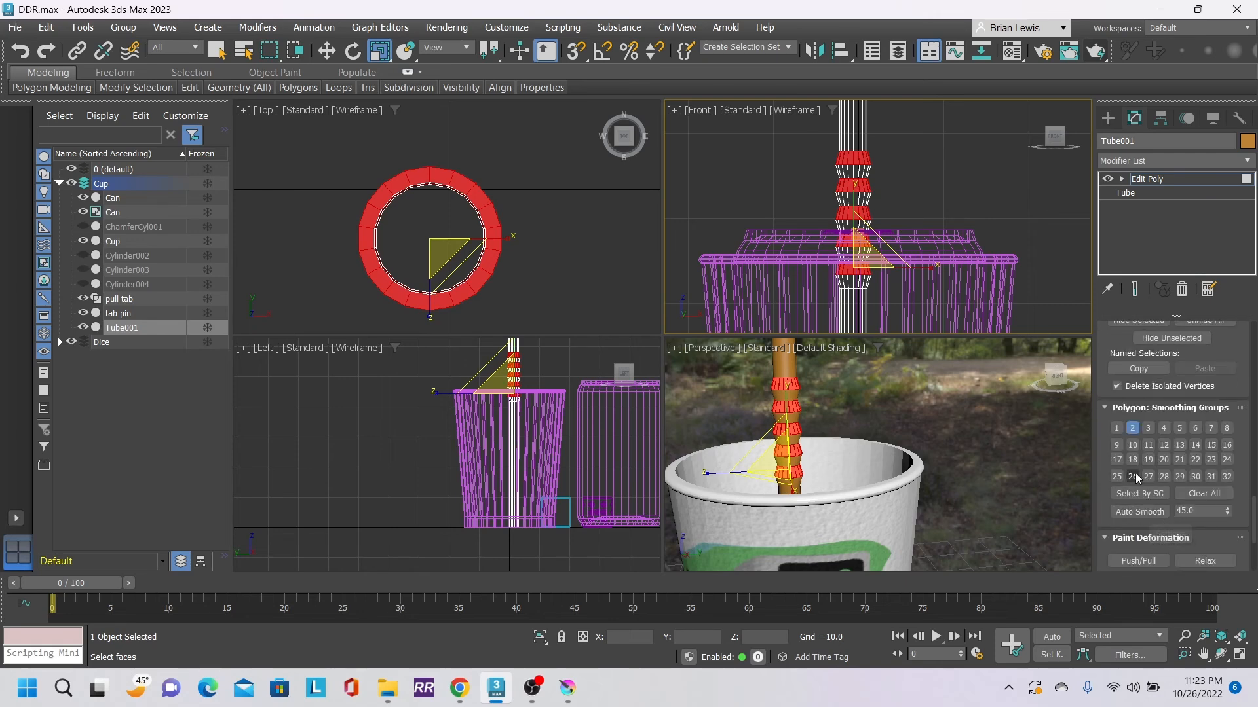
{"action": "left_click", "coordinate": [1133, 429]}
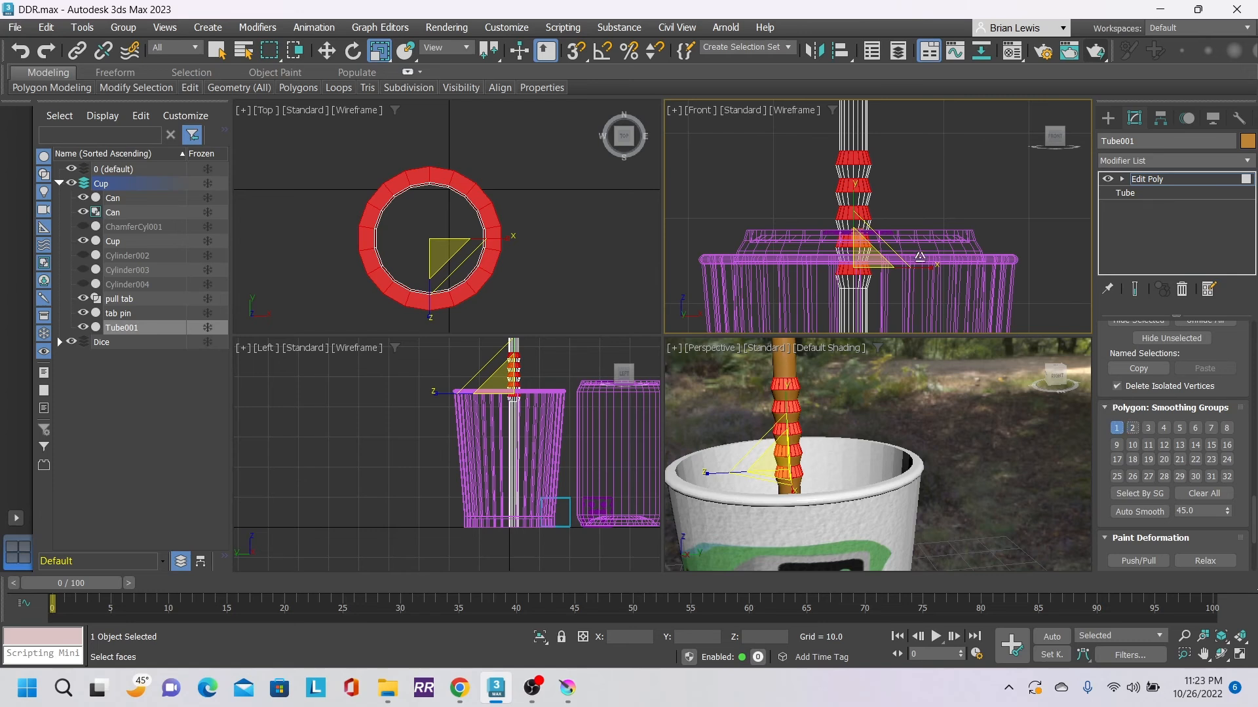
- Assign the lower polygon bands of the straw's ridges to smoothing group 3, clear the selection and exit polygon editing
{"action": "left_click_drag", "start_coordinate": [827, 169], "coordinate": [901, 200]}
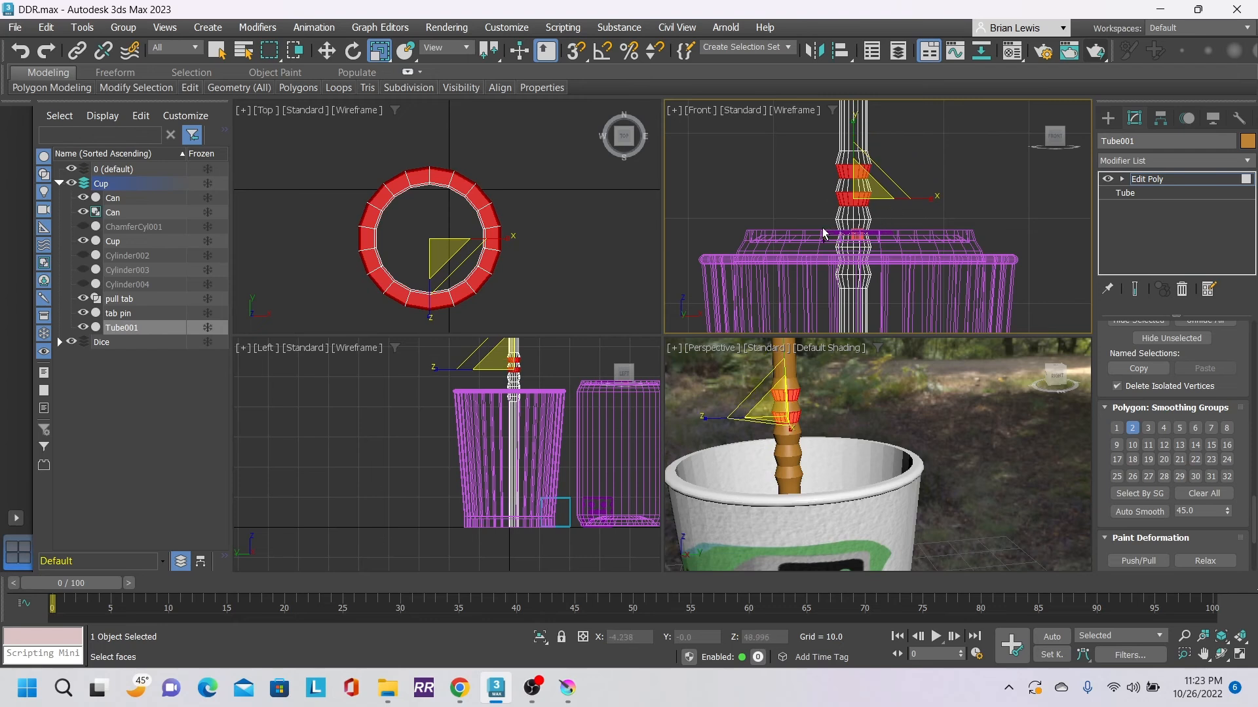
{"action": "left_click_drag", "start_coordinate": [823, 227], "coordinate": [915, 228], "text": "ctrl"}
{"action": "left_click_drag", "start_coordinate": [833, 258], "coordinate": [898, 286], "text": "ctrl"}
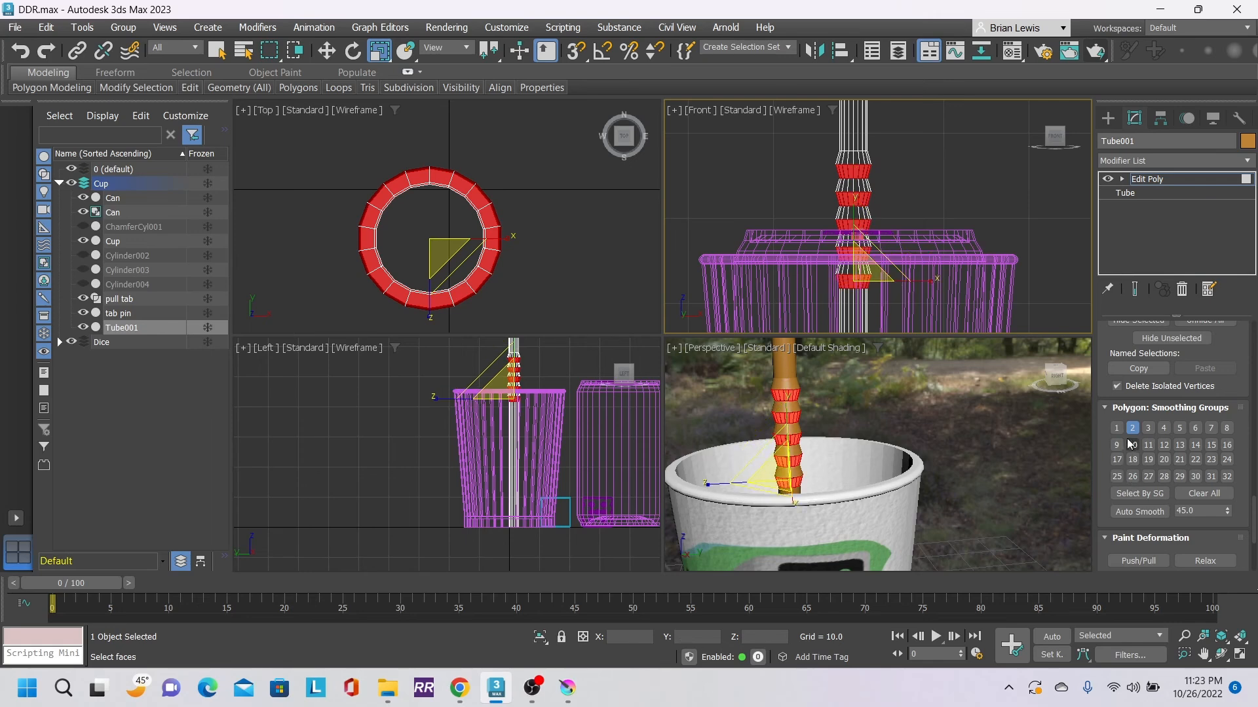
{"action": "left_click", "coordinate": [1148, 427]}
{"action": "left_click", "coordinate": [990, 399]}
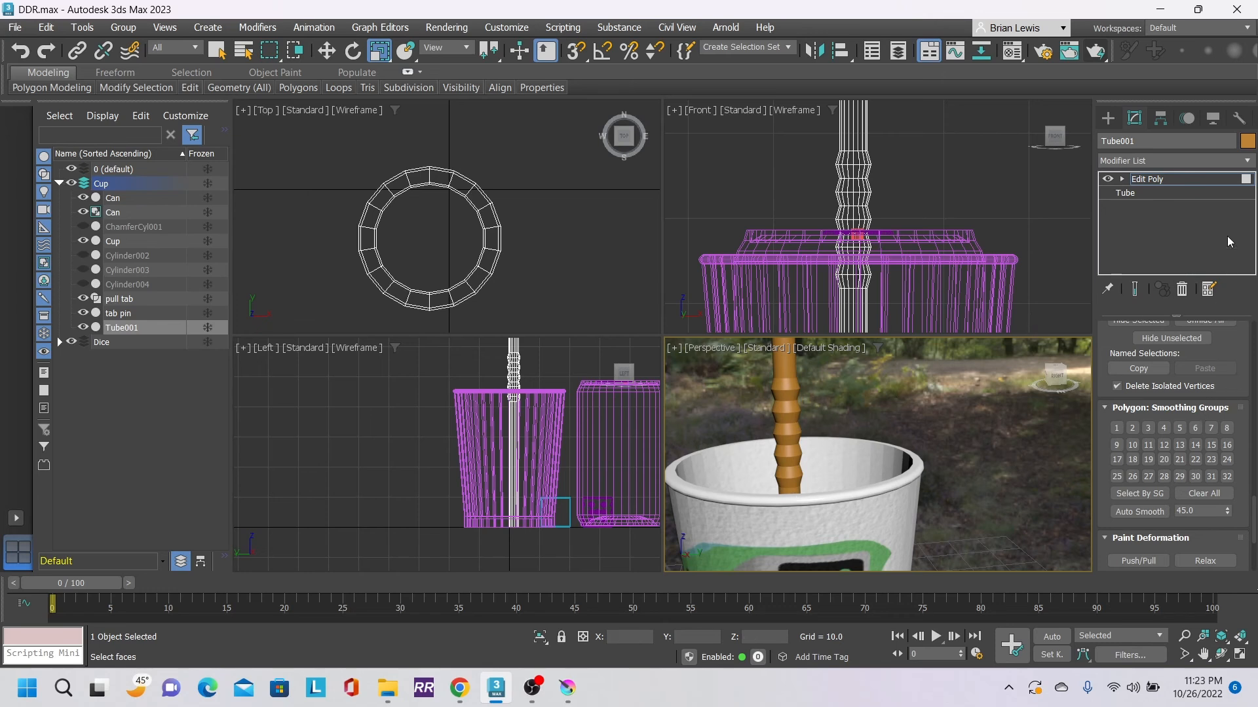
{"action": "scroll", "coordinate": [1234, 353], "scroll_direction": "up", "scroll_amount": 5}
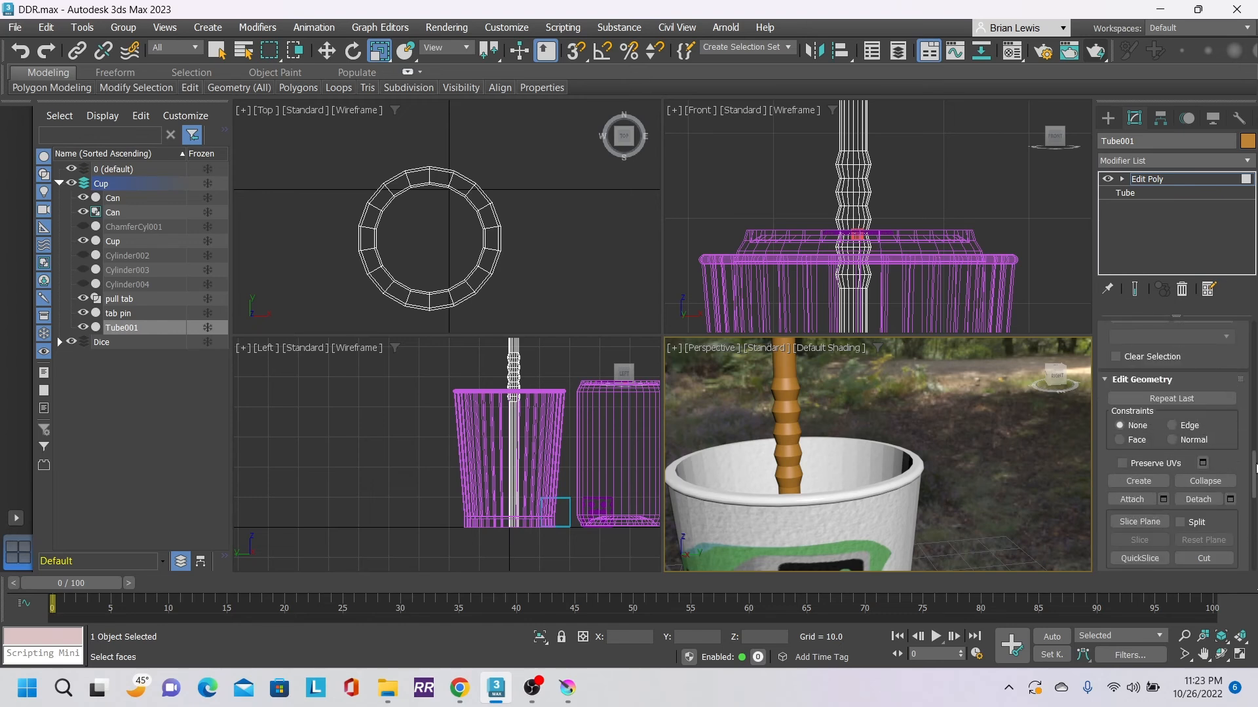
{"action": "scroll", "coordinate": [1229, 361], "scroll_direction": "up", "scroll_amount": 5}
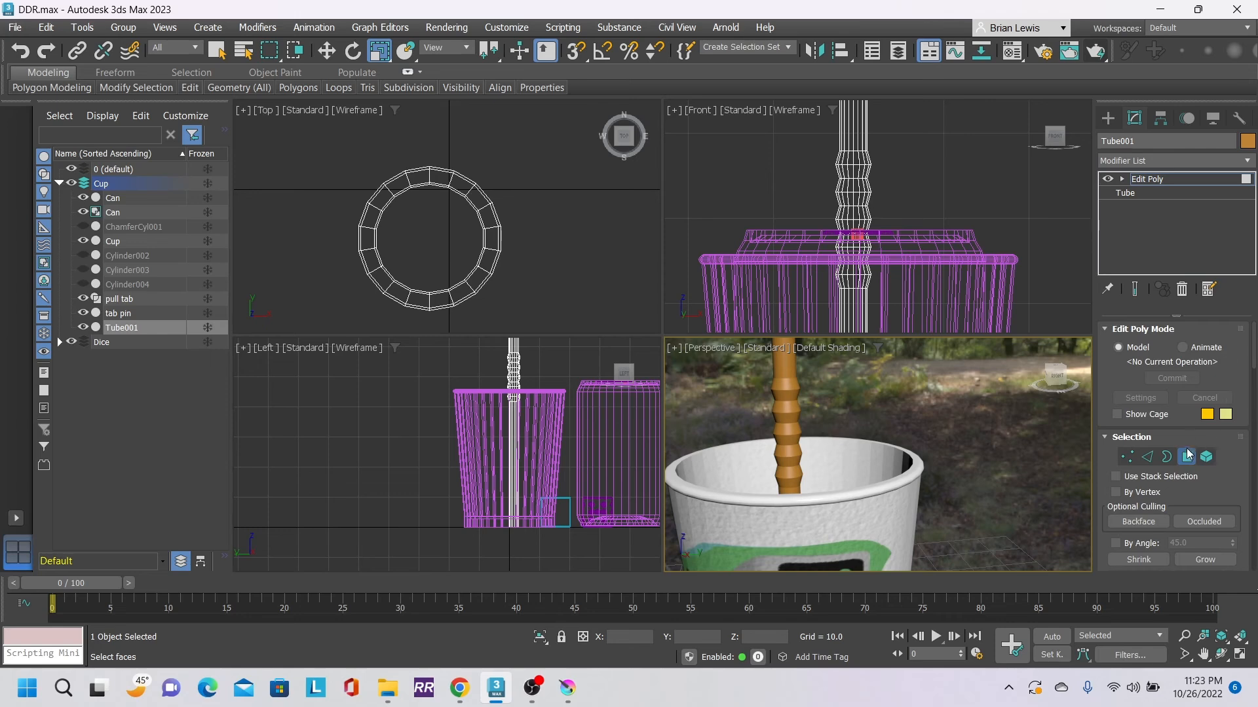
{"action": "left_click", "coordinate": [1188, 456]}
- Inspect the smoothed straw from above and from the side, and add a Bend modifier to it
{"action": "middle_click_drag", "start_coordinate": [986, 403], "coordinate": [1051, 393], "text": "alt"}
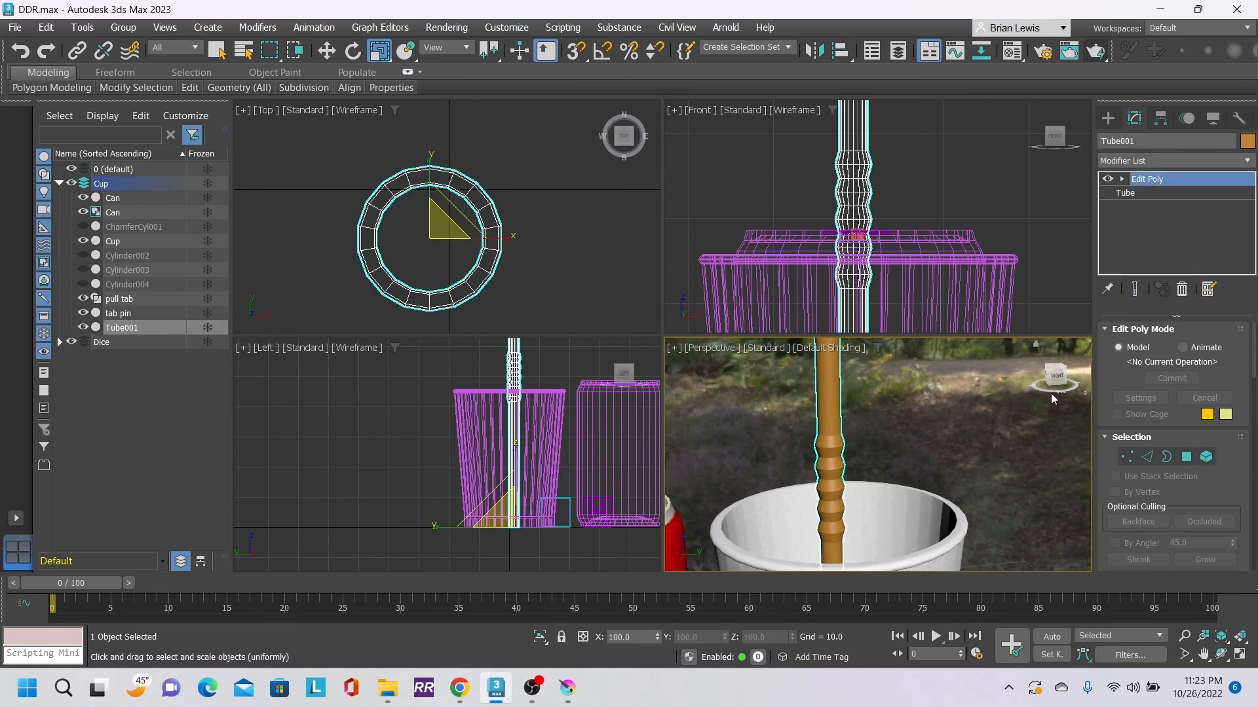
{"action": "mouse_move", "coordinate": [1053, 382]}
{"action": "left_mouse_down"}
{"action": "mouse_move", "coordinate": [1059, 449]}
{"action": "mouse_move", "coordinate": [1050, 387]}
{"action": "mouse_move", "coordinate": [1033, 385]}
{"action": "left_mouse_up"}
{"action": "middle_click_drag", "start_coordinate": [998, 458], "coordinate": [941, 416]}
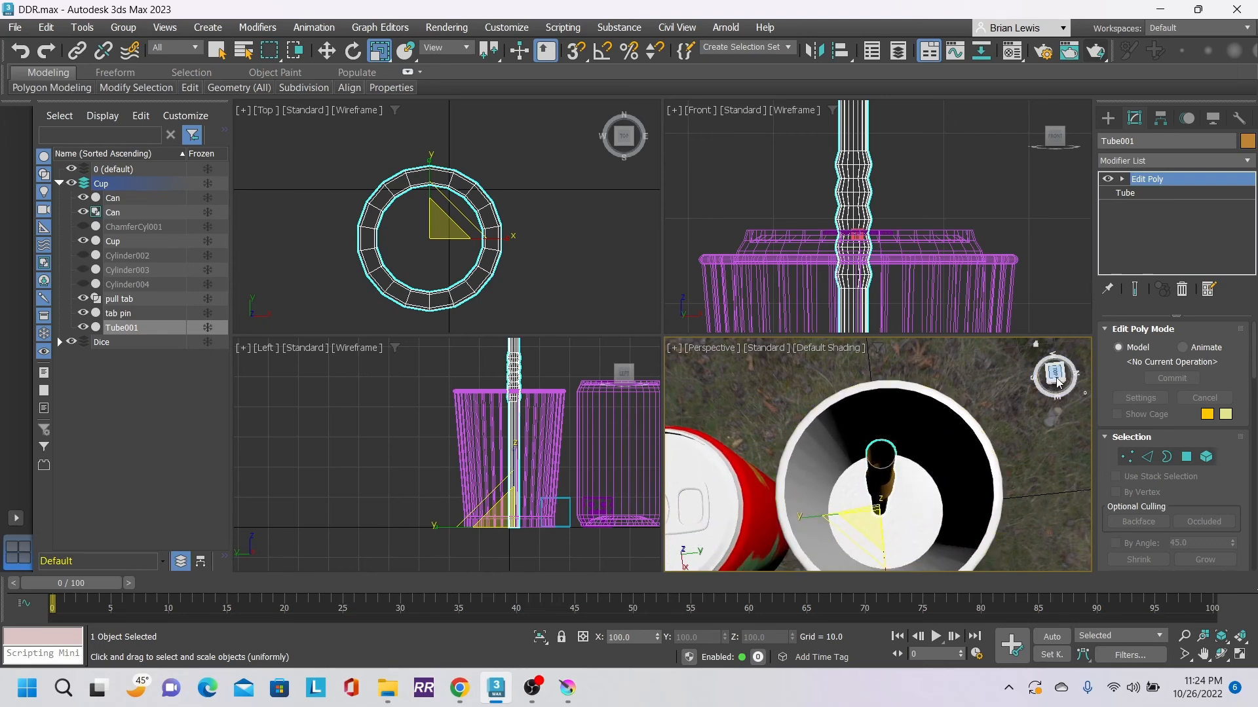
{"action": "left_click_drag", "start_coordinate": [1057, 382], "coordinate": [1055, 352]}
{"action": "middle_click_drag", "start_coordinate": [942, 402], "coordinate": [971, 469]}
{"action": "left_click_drag", "start_coordinate": [1055, 380], "coordinate": [1087, 367]}
{"action": "left_click", "coordinate": [1247, 170]}
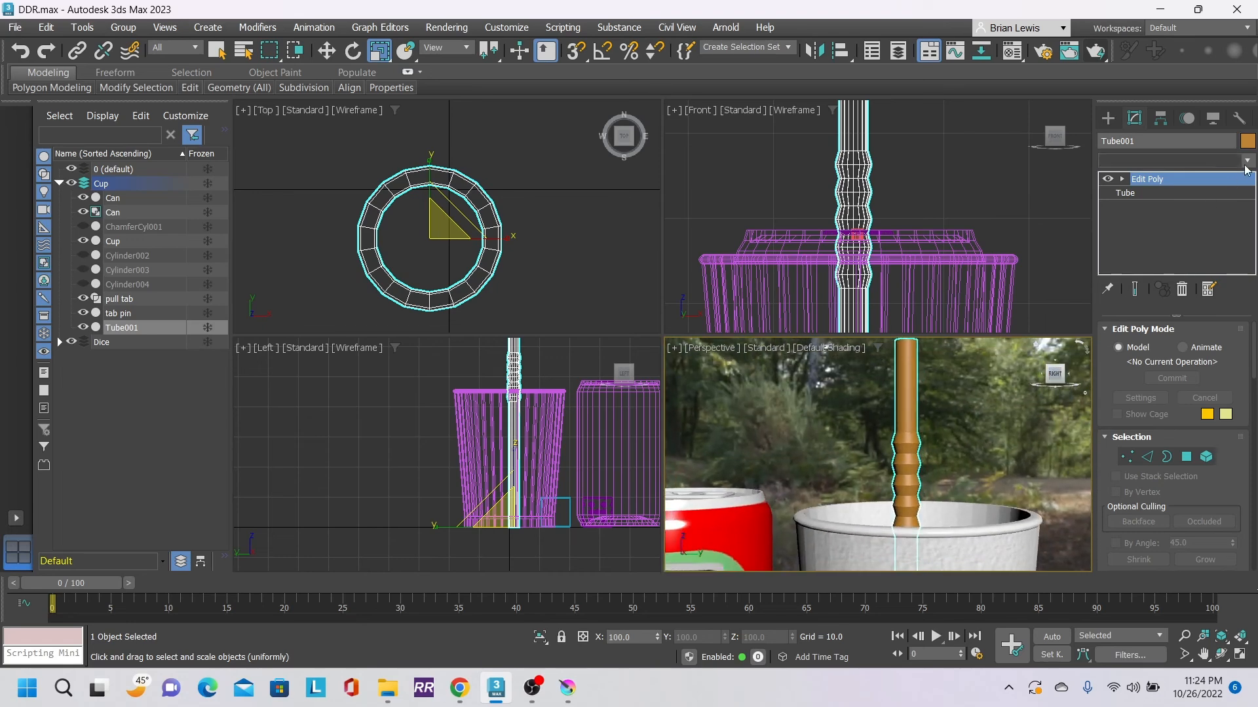
{"action": "left_click", "coordinate": [1188, 486]}
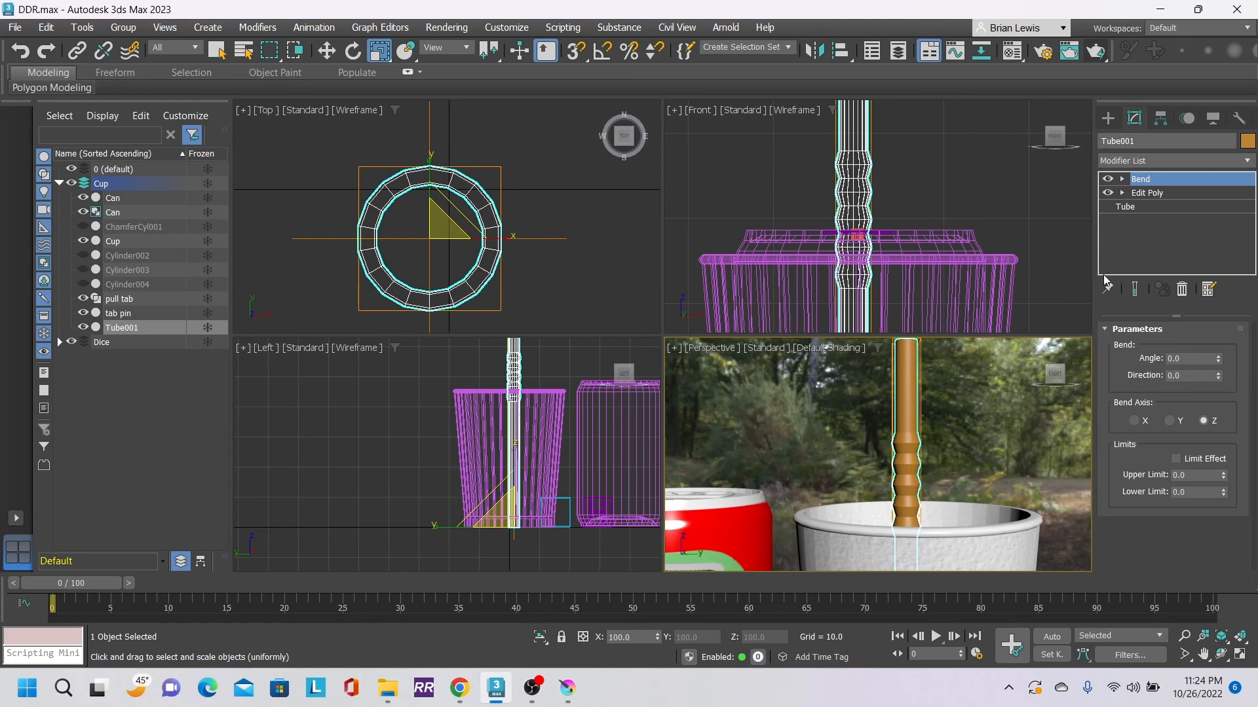
{"action": "scroll", "coordinate": [1035, 242], "scroll_direction": "down", "scroll_amount": 3}
{"action": "middle_click_drag", "start_coordinate": [1046, 259], "coordinate": [942, 200]}
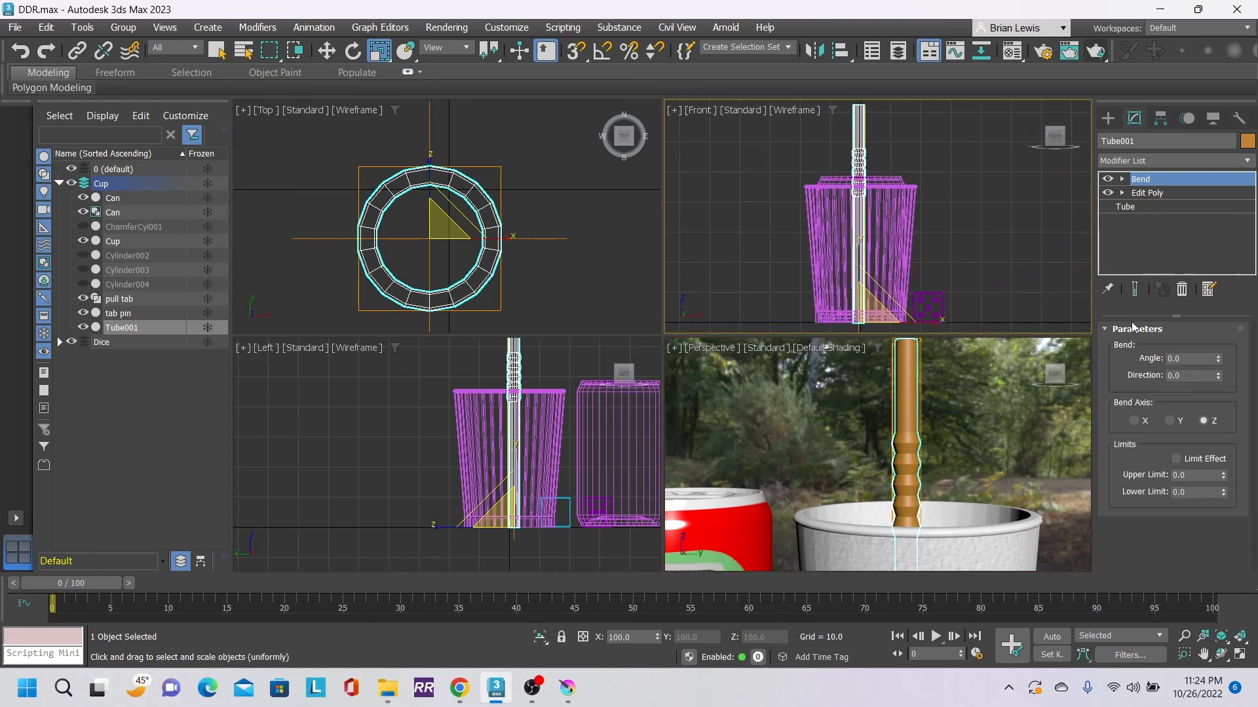
- Enable Limit Effect for the straw's Bend and set the bend angle to 29.5
{"action": "left_click_drag", "start_coordinate": [1216, 359], "coordinate": [1222, 422]}
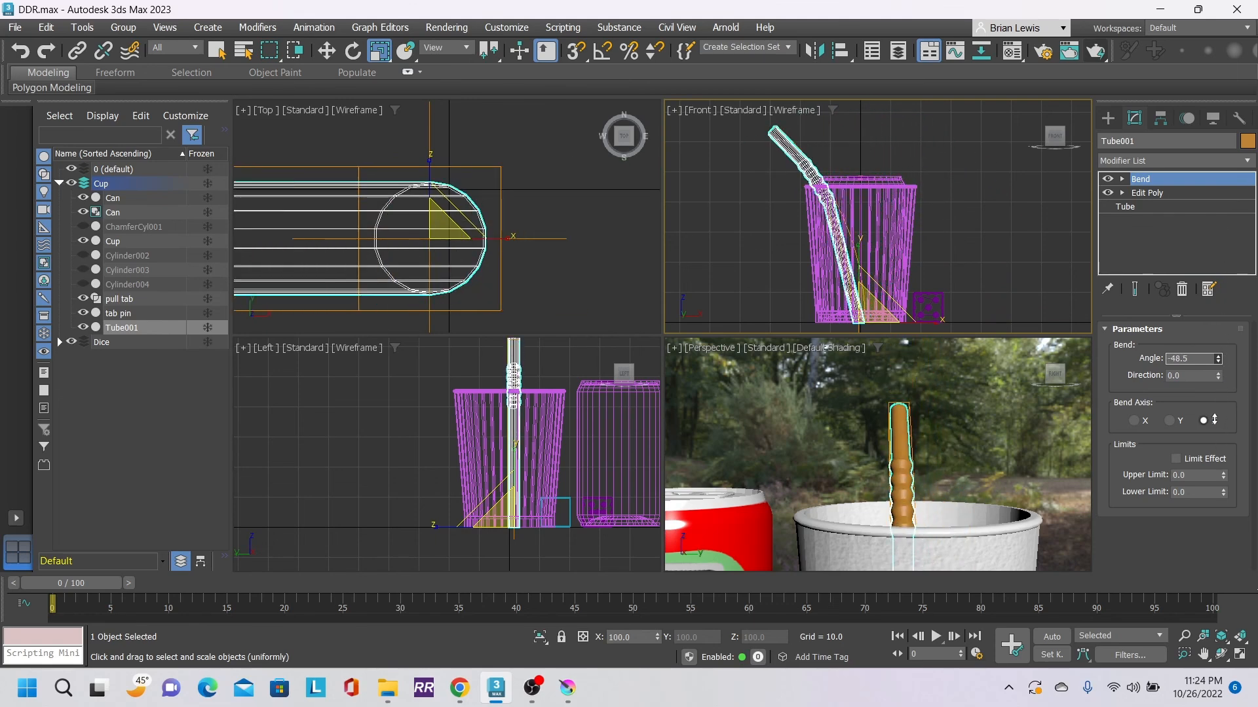
{"action": "key", "text": "ctrl+z"}
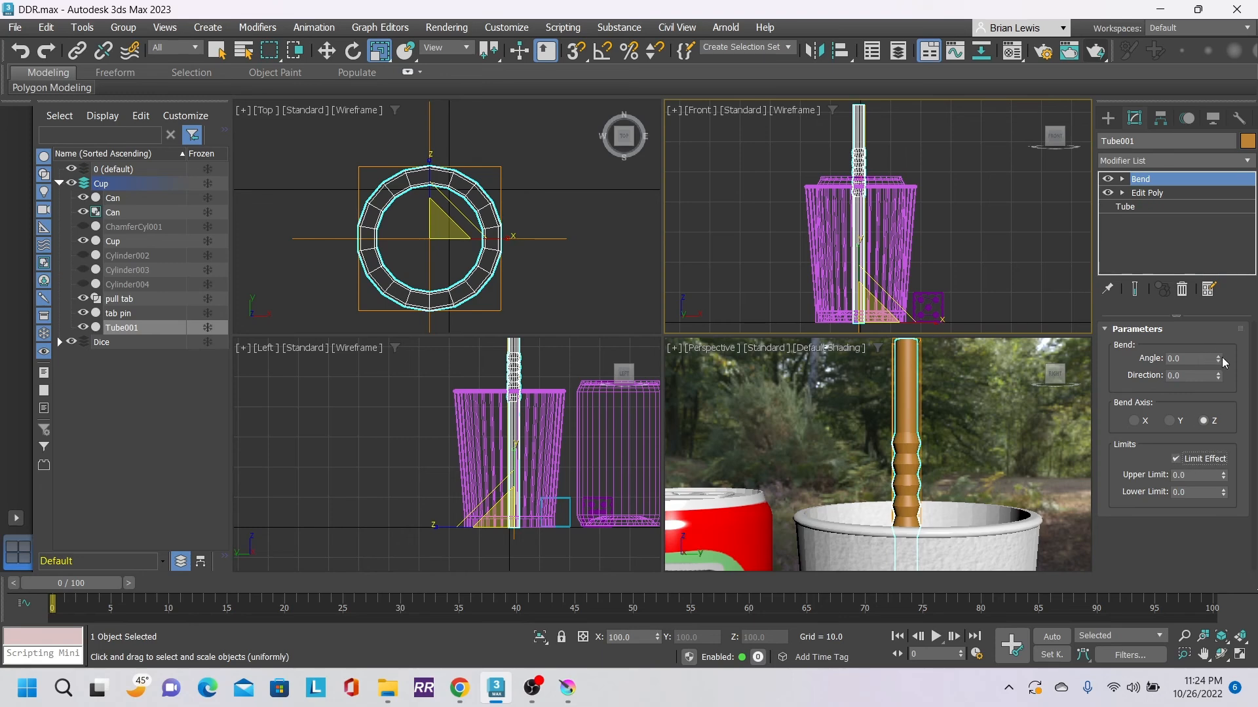
{"action": "left_click_drag", "start_coordinate": [1220, 357], "coordinate": [1202, 317]}
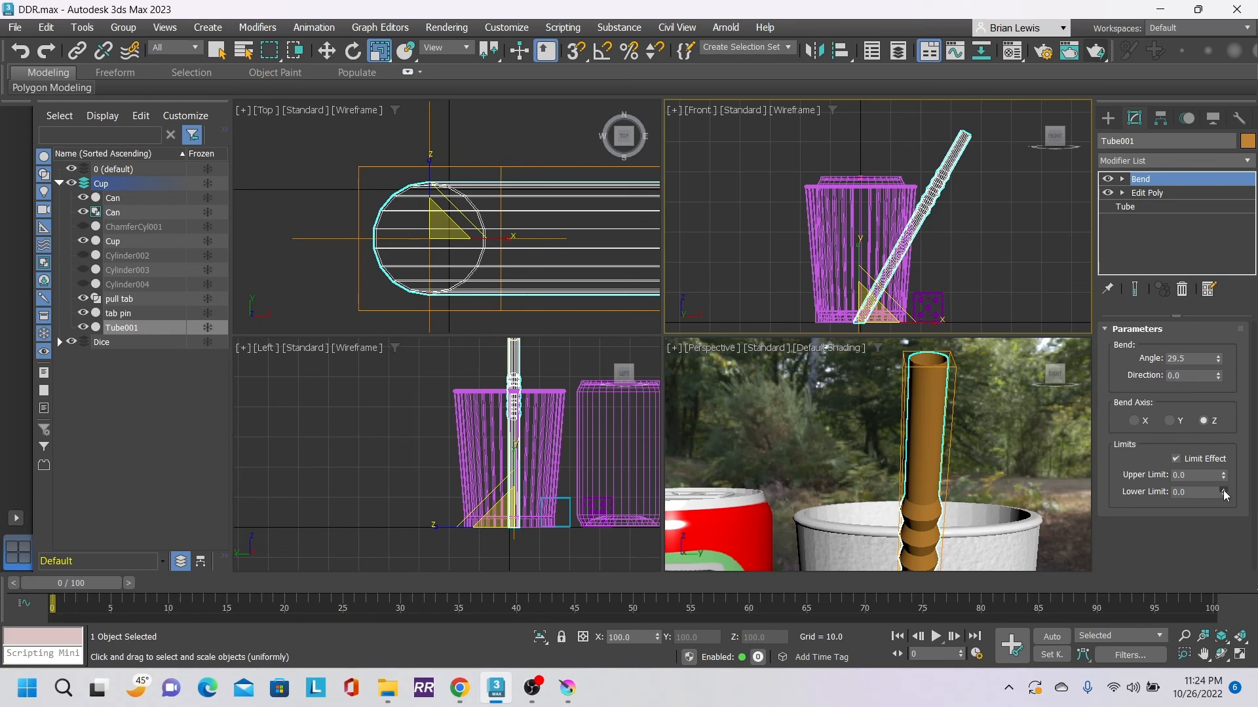
- Try Bend upper limits of 139.82 and 286.631 while checking the straw's curve around the cup's rim
{"action": "left_click_drag", "start_coordinate": [1224, 490], "coordinate": [1216, 401]}
{"action": "left_click_drag", "start_coordinate": [1224, 482], "coordinate": [841, 606]}
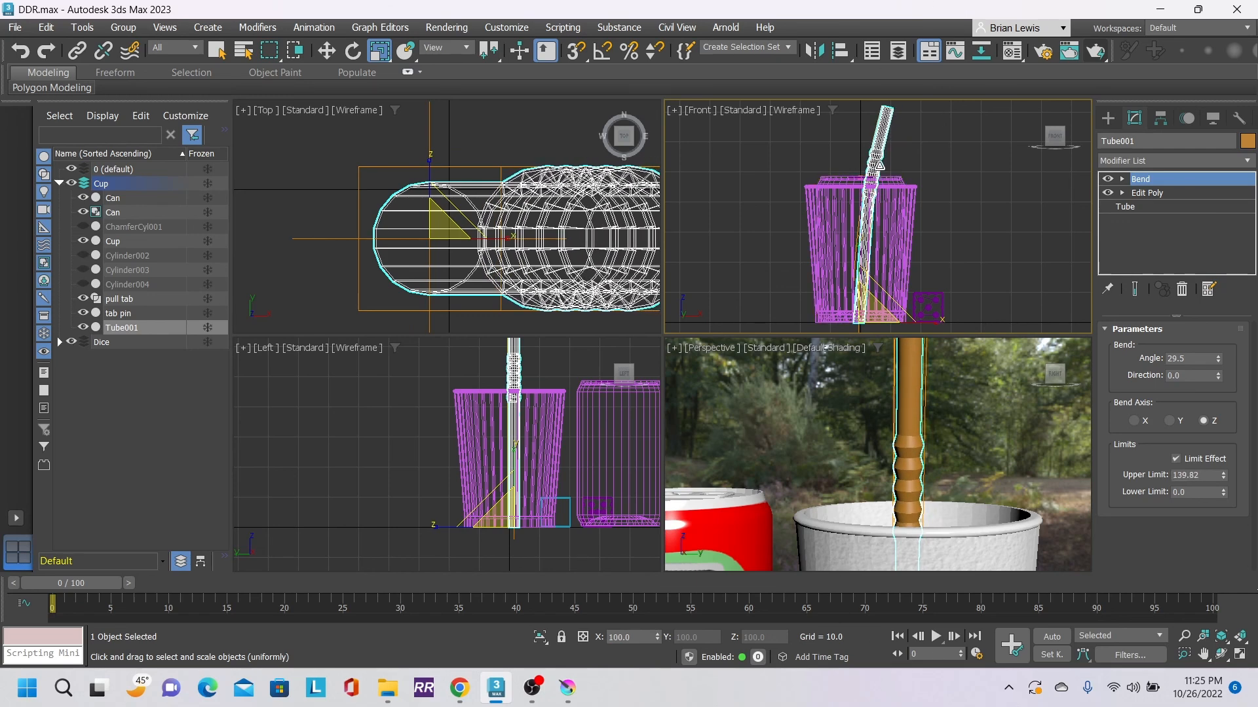
{"action": "scroll", "coordinate": [915, 257], "scroll_direction": "up", "scroll_amount": 5}
{"action": "mouse_move", "coordinate": [966, 281]}
{"action": "middle_mouse_down"}
{"action": "mouse_move", "coordinate": [961, 144]}
{"action": "mouse_move", "coordinate": [971, 657]}
{"action": "mouse_move", "coordinate": [963, 112]}
{"action": "mouse_move", "coordinate": [960, 261]}
{"action": "middle_mouse_up"}
{"action": "scroll", "coordinate": [945, 188], "scroll_direction": "down", "scroll_amount": 3}
{"action": "scroll", "coordinate": [933, 180], "scroll_direction": "down", "scroll_amount": 8}
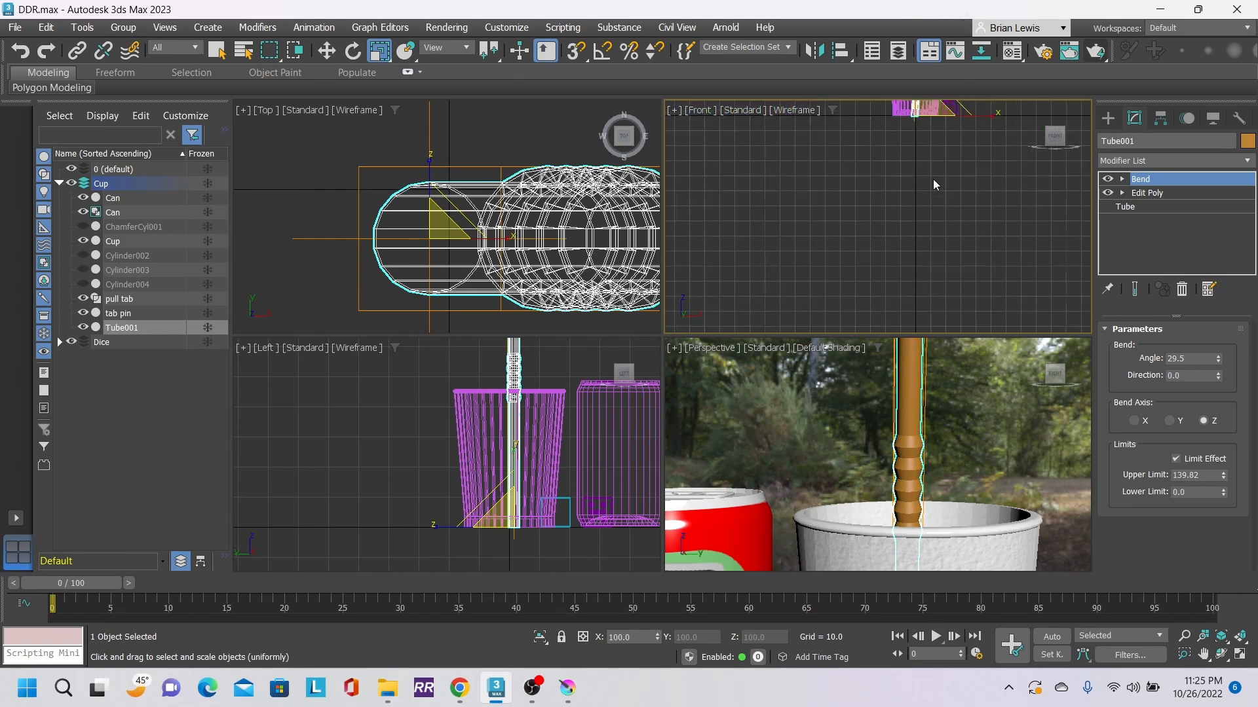
{"action": "middle_click_drag", "start_coordinate": [947, 105], "coordinate": [933, 189]}
{"action": "scroll", "coordinate": [907, 251], "scroll_direction": "up", "scroll_amount": 10}
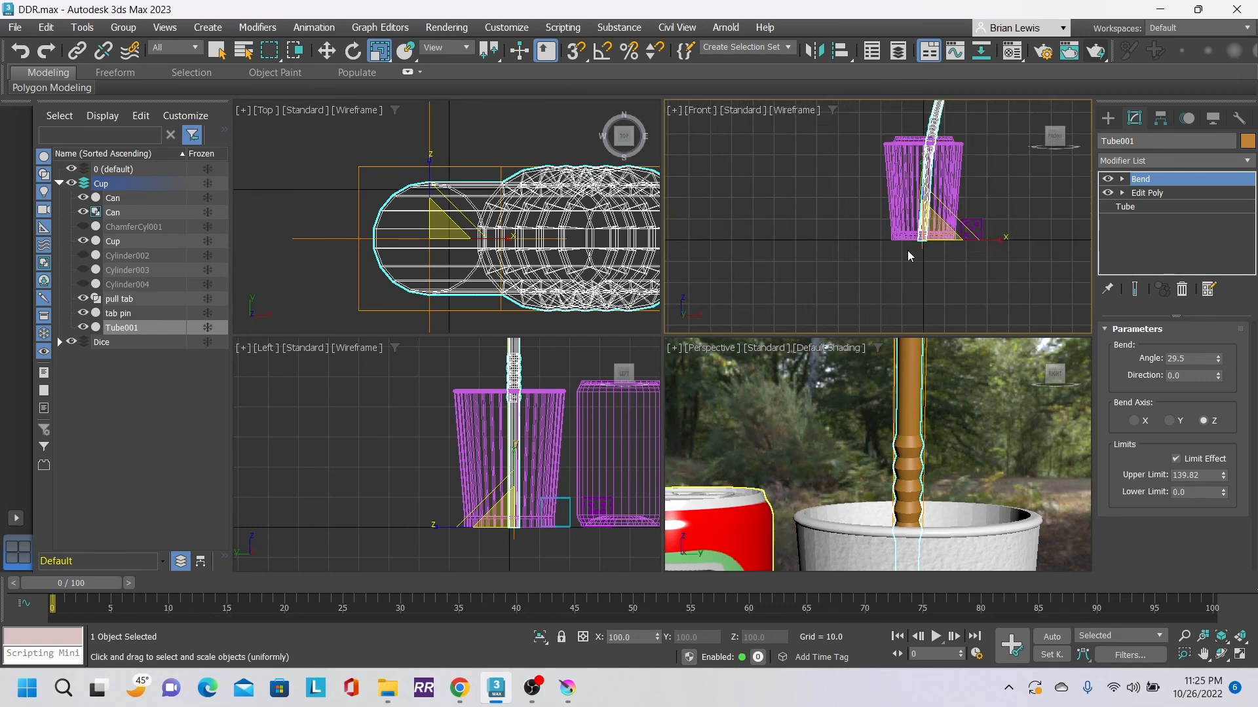
{"action": "middle_click_drag", "start_coordinate": [917, 242], "coordinate": [808, 458]}
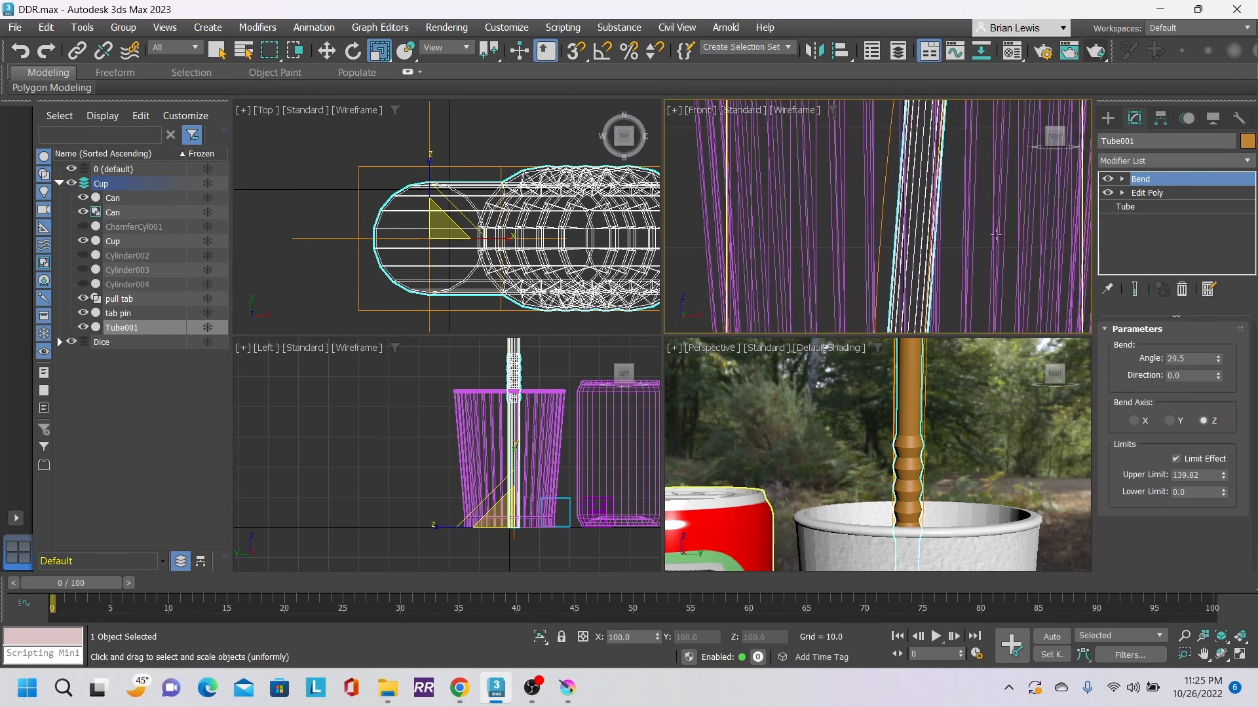
{"action": "middle_click_drag", "start_coordinate": [985, 147], "coordinate": [946, 367]}
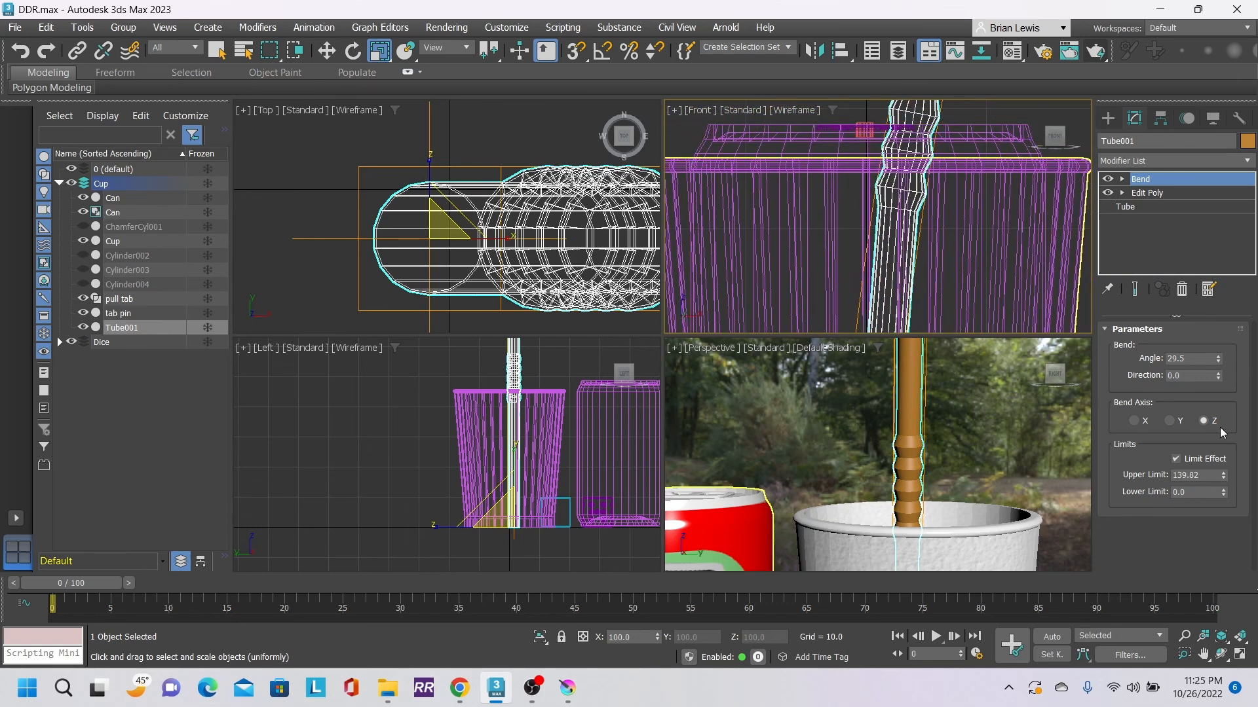
{"action": "left_click_drag", "start_coordinate": [1223, 475], "coordinate": [1212, 426]}
- Activate the Bend modifier's Center for editing, turn off Limit Effect and reset the upper limit to 0
{"action": "left_click", "coordinate": [1122, 179]}
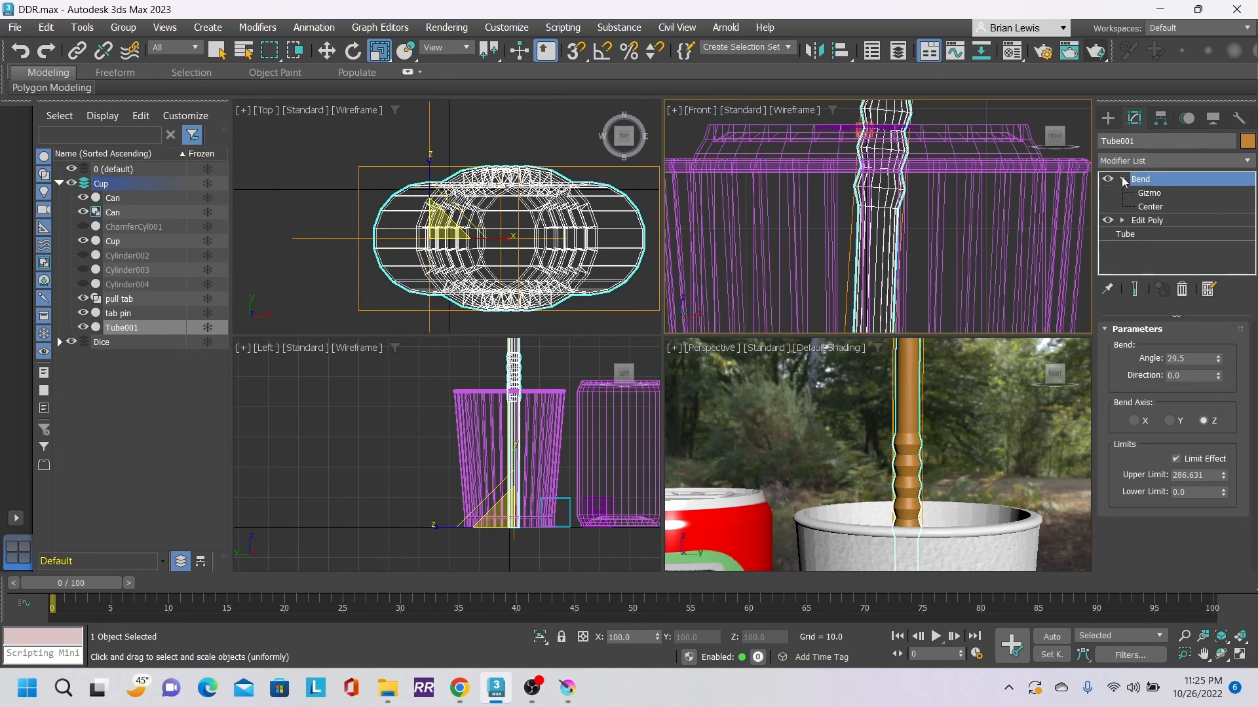
{"action": "left_click", "coordinate": [1150, 207]}
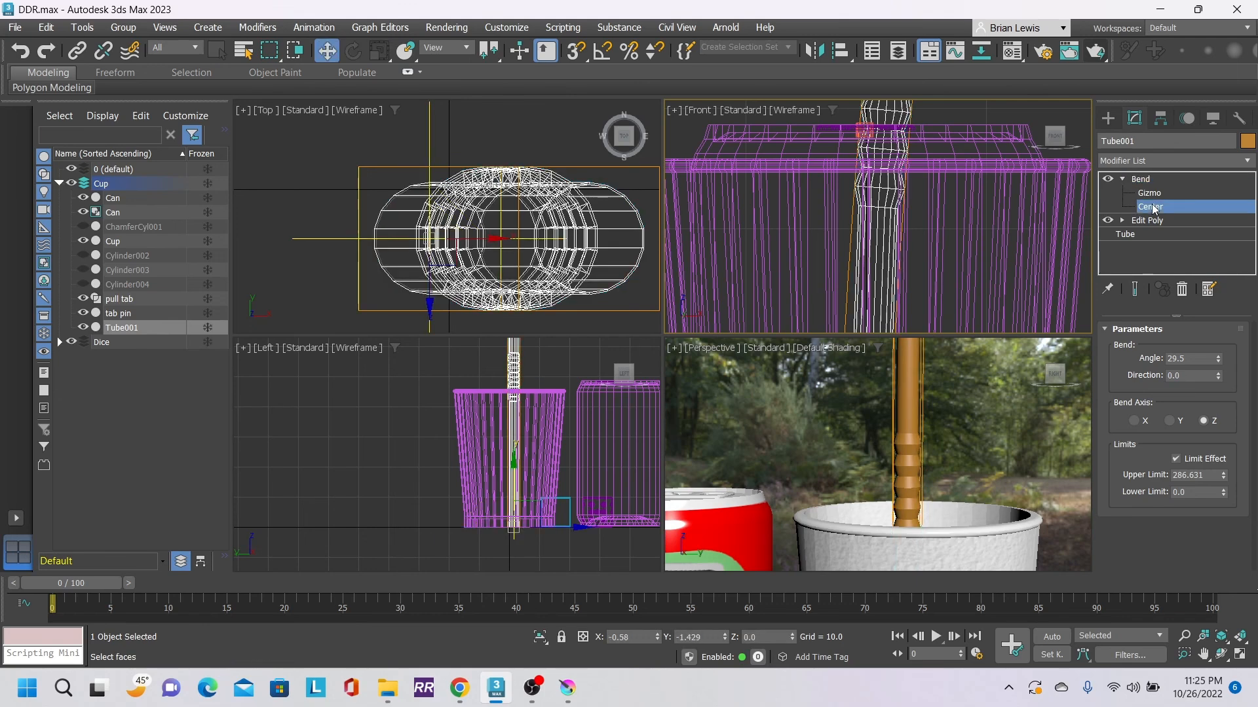
{"action": "scroll", "coordinate": [1044, 237], "scroll_direction": "down", "scroll_amount": 3}
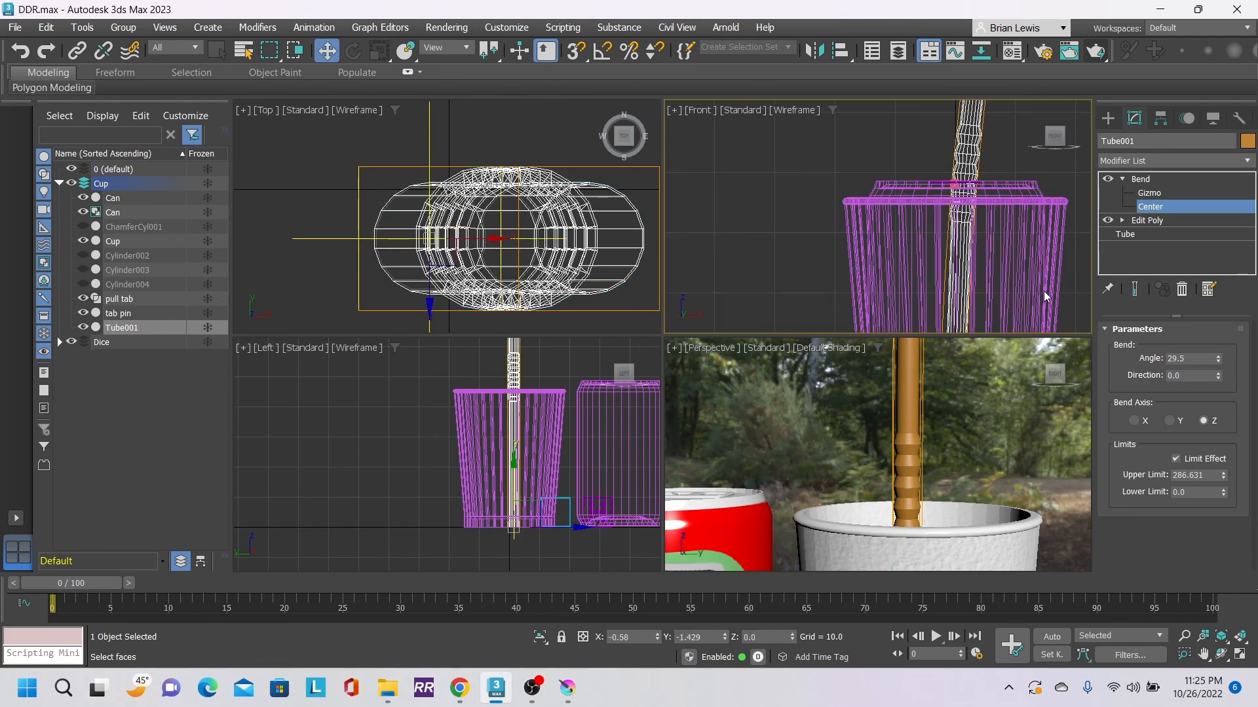
{"action": "middle_click_drag", "start_coordinate": [1043, 291], "coordinate": [996, 286]}
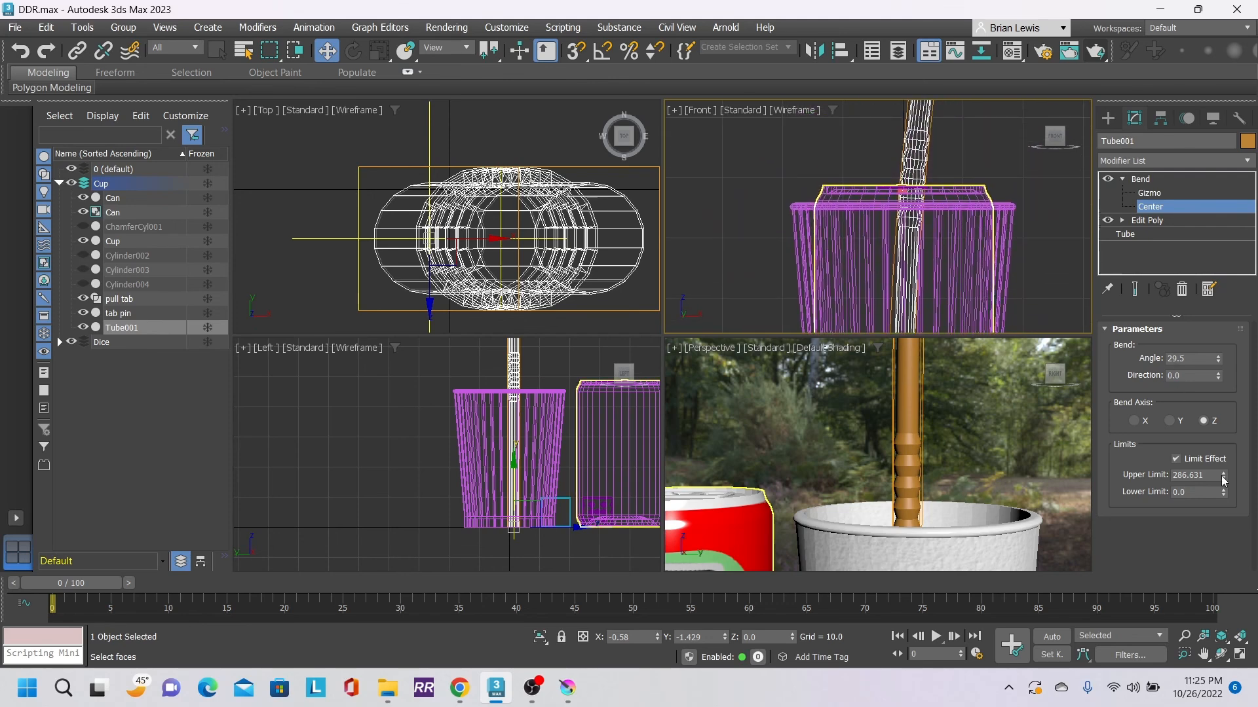
{"action": "left_click", "coordinate": [1177, 459]}
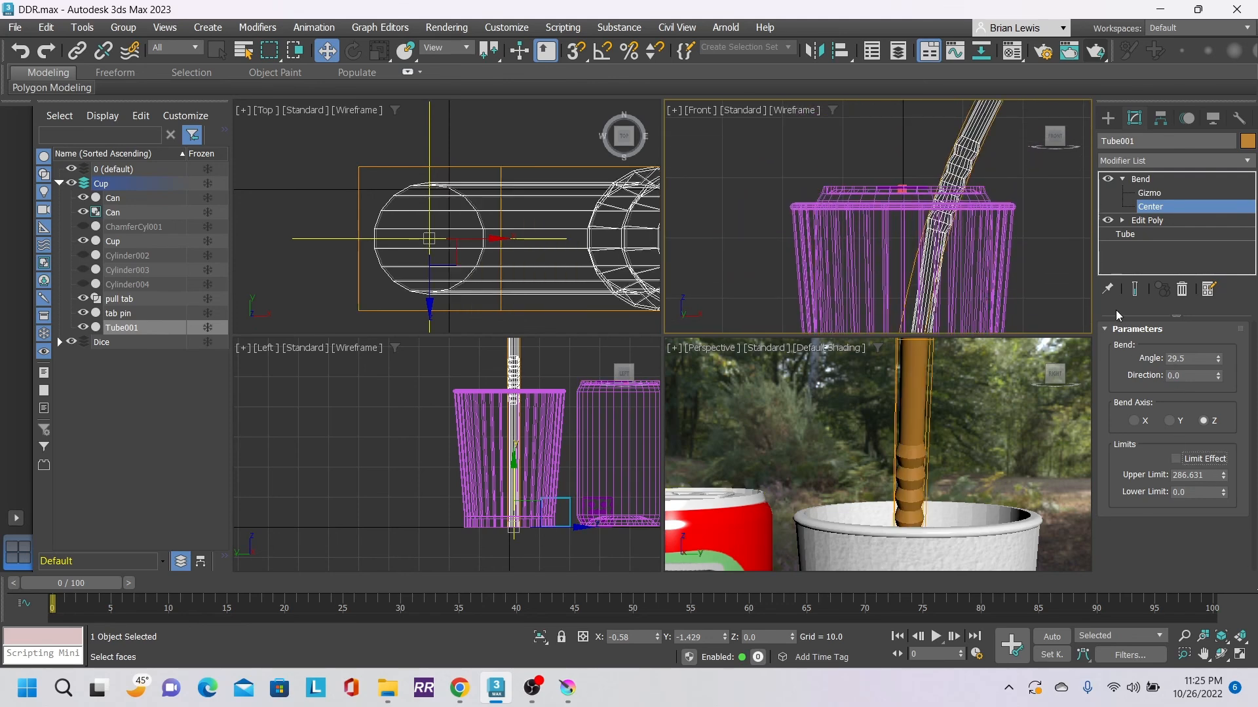
{"action": "scroll", "coordinate": [1016, 277], "scroll_direction": "up", "scroll_amount": 3}
{"action": "middle_click_drag", "start_coordinate": [1008, 230], "coordinate": [993, 133]}
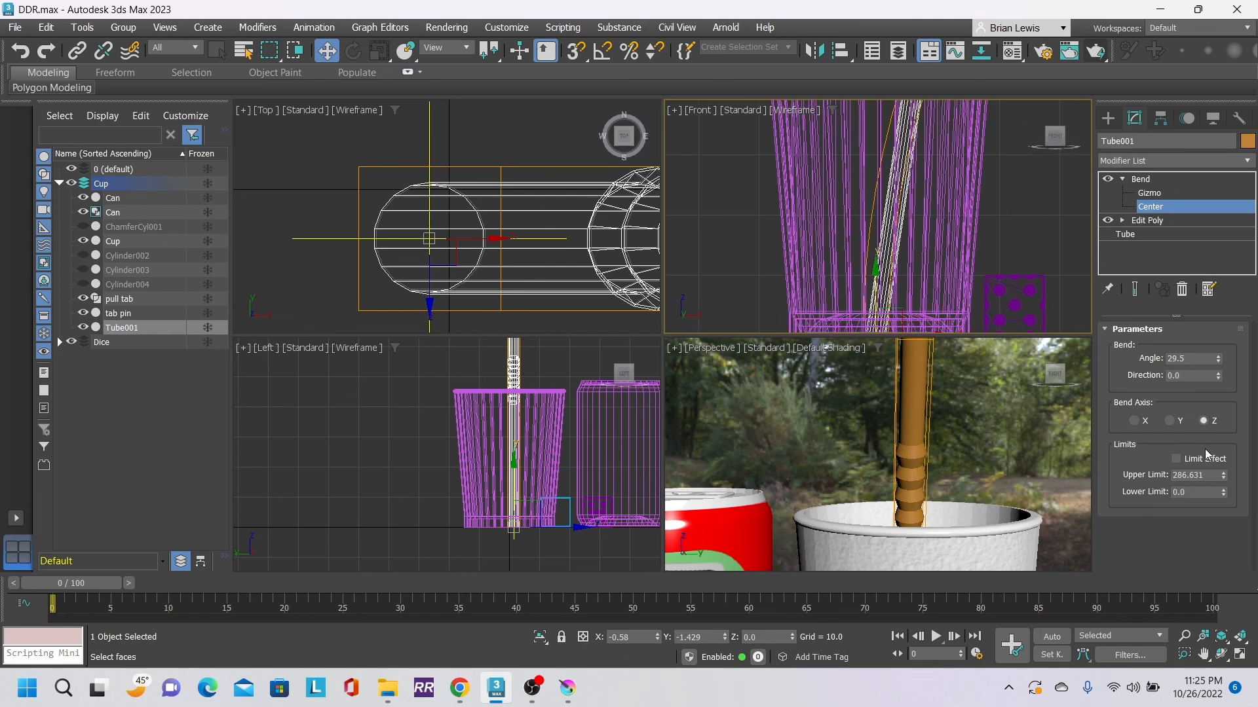
{"action": "type", "text": "0"}
{"action": "key", "text": "Return"}
- Raise the Bend center to Z 42.232, at the straw's lowest ridges near the cup's rim, and turn Limit Effect on
{"action": "scroll", "coordinate": [985, 199], "scroll_direction": "down", "scroll_amount": 5}
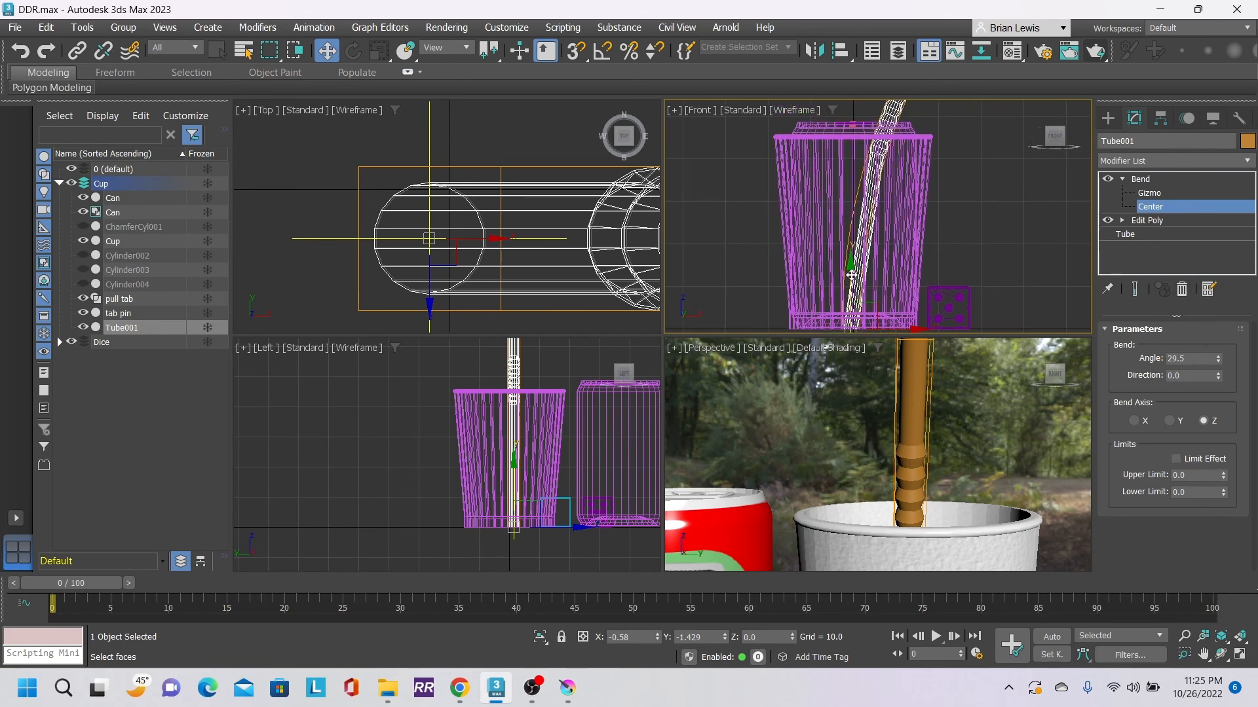
{"action": "left_click_drag", "start_coordinate": [851, 275], "coordinate": [876, 95]}
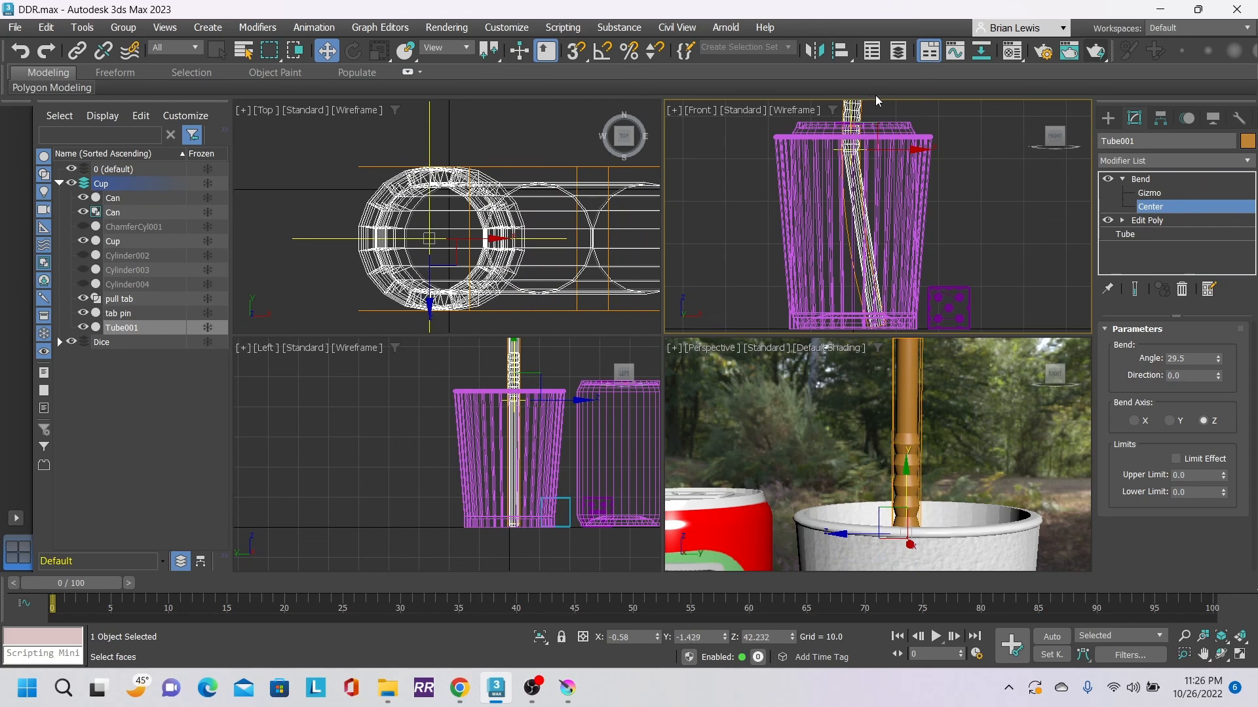
{"action": "left_click", "coordinate": [1177, 459]}
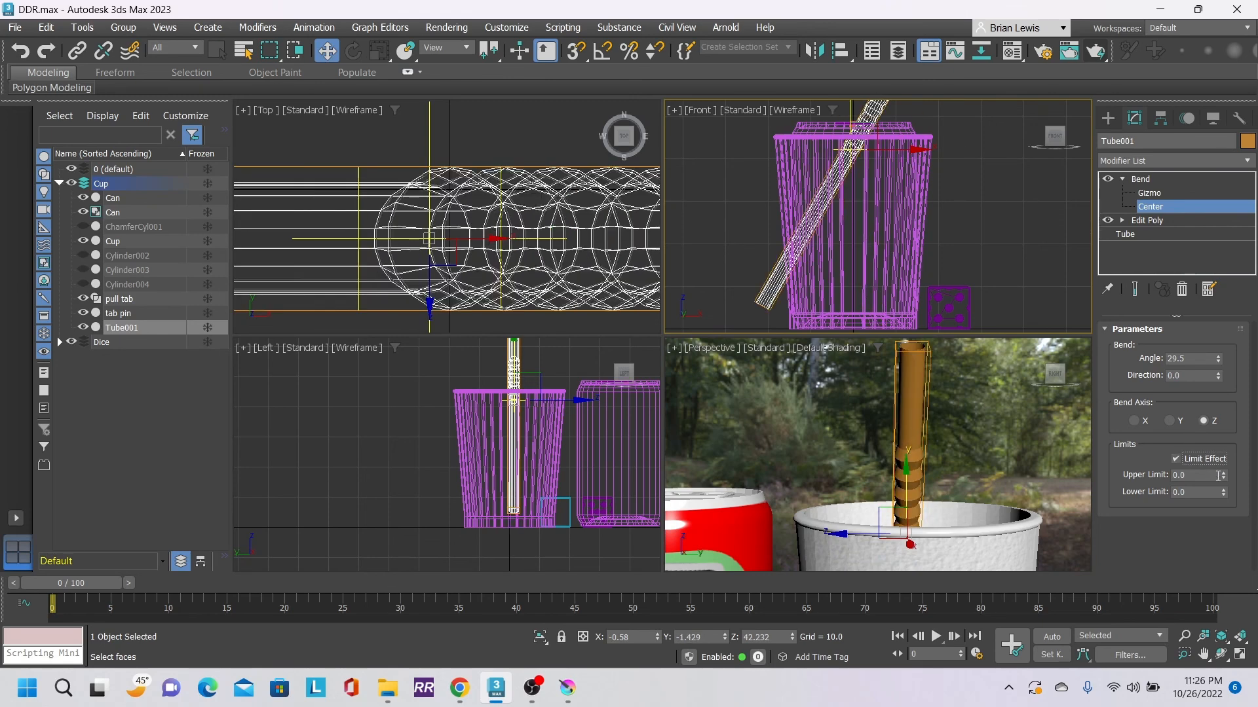
- Set the Bend's upper limit to about 15.209, keeping the lower limit at 0, to confine the curve to the ridged section
{"action": "left_click_drag", "start_coordinate": [1224, 493], "coordinate": [6, 360]}
{"action": "mouse_move", "coordinate": [1223, 475]}
{"action": "left_mouse_down"}
{"action": "mouse_move", "coordinate": [1205, 122]}
{"action": "mouse_move", "coordinate": [1206, 655]}
{"action": "mouse_move", "coordinate": [1205, 458]}
{"action": "left_mouse_up"}
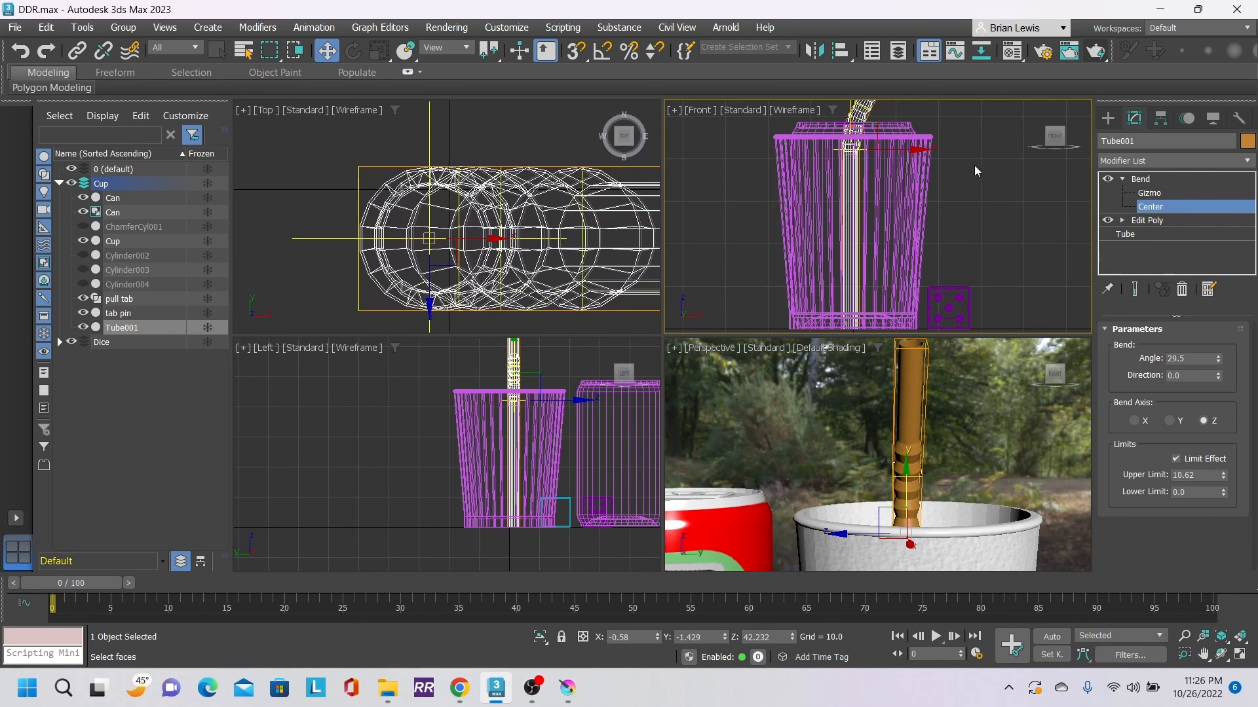
{"action": "middle_click_drag", "start_coordinate": [973, 165], "coordinate": [973, 275]}
{"action": "scroll", "coordinate": [948, 242], "scroll_direction": "up", "scroll_amount": 2}
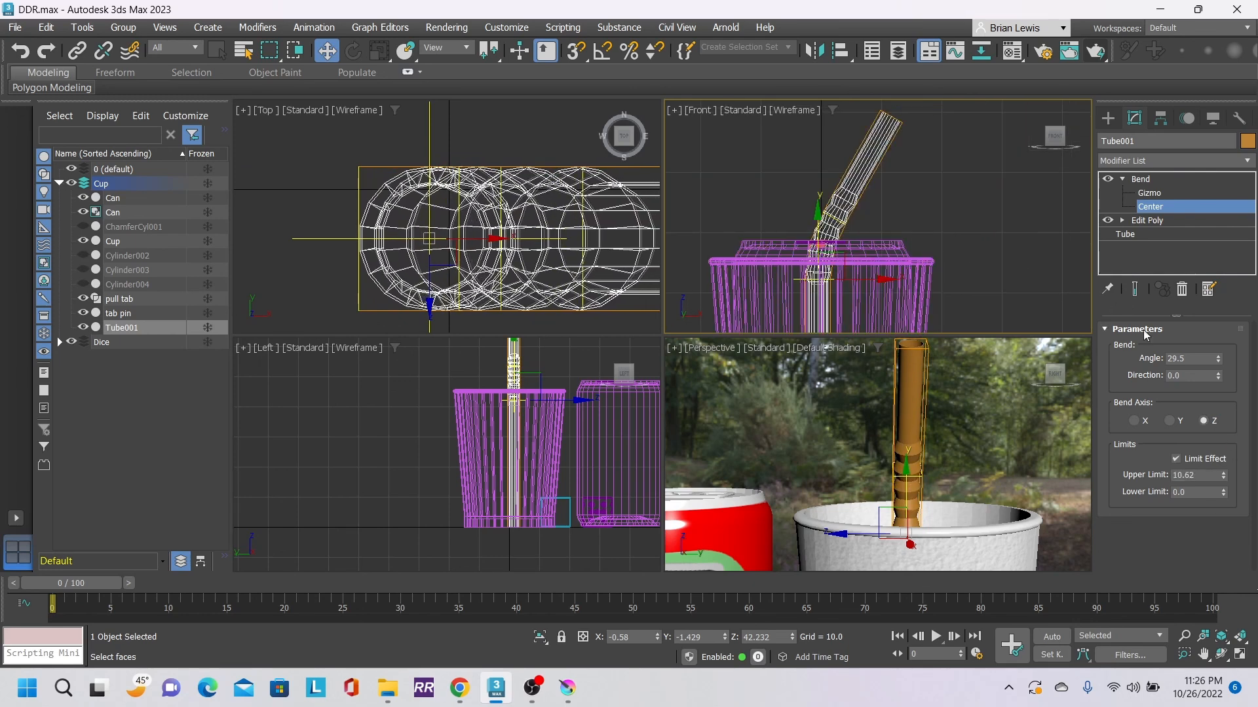
{"action": "left_click_drag", "start_coordinate": [1223, 477], "coordinate": [1225, 448]}
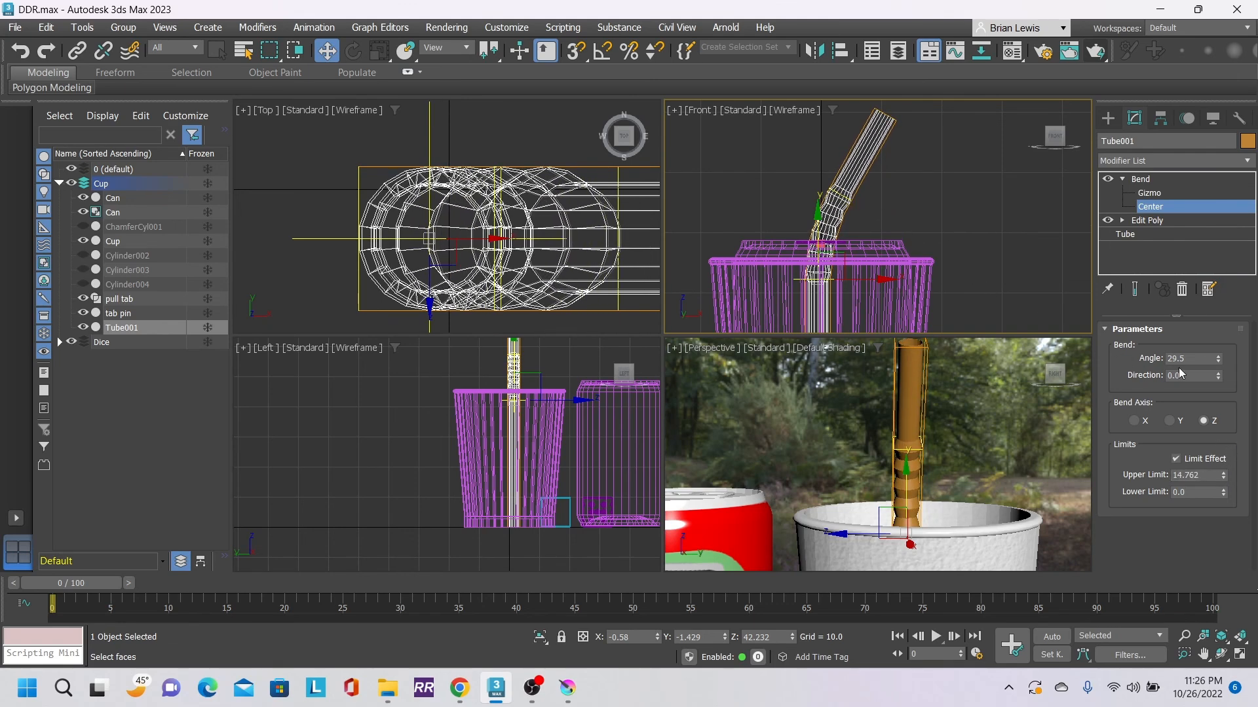
{"action": "left_click_drag", "start_coordinate": [1224, 469], "coordinate": [1224, 477]}
{"action": "left_click_drag", "start_coordinate": [1226, 476], "coordinate": [1227, 471]}
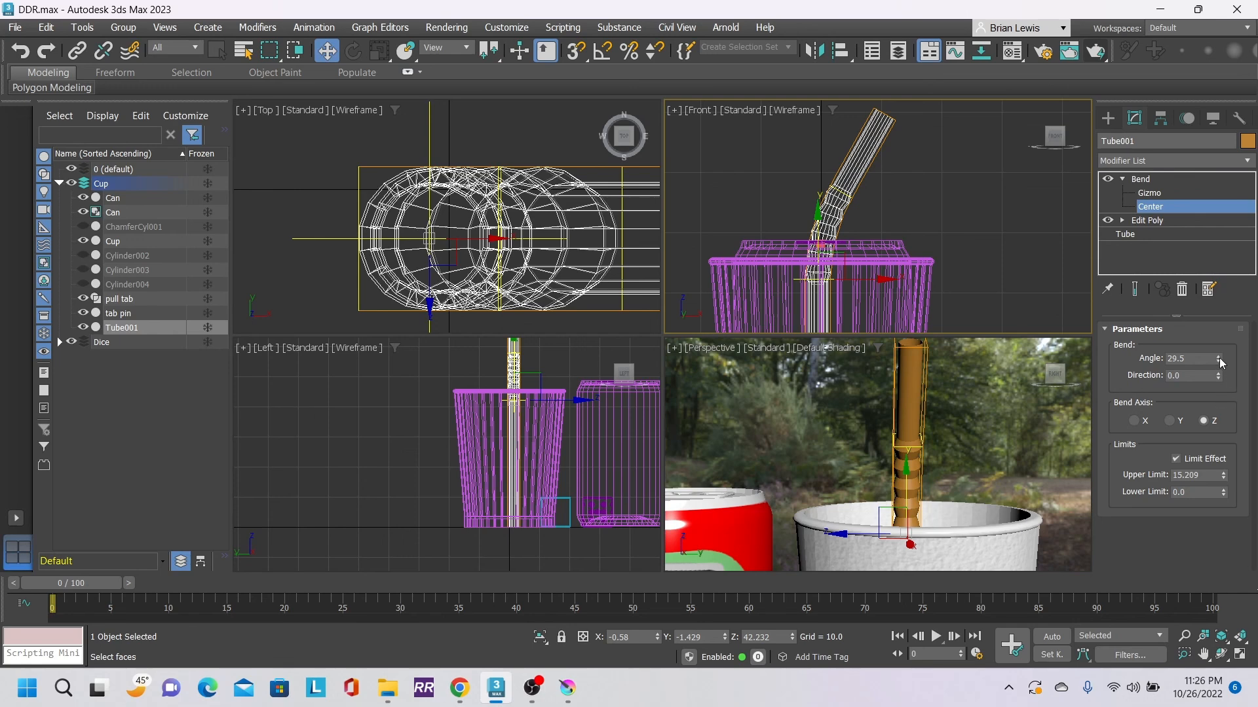
- Set the straw's bend angle to 62.5 and inspect the bent straw in the cup from several sides
{"action": "left_click_drag", "start_coordinate": [1218, 359], "coordinate": [1220, 338]}
{"action": "mouse_move", "coordinate": [1224, 321]}
{"action": "left_mouse_down"}
{"action": "mouse_move", "coordinate": [1225, 310]}
{"action": "mouse_move", "coordinate": [1221, 328]}
{"action": "left_mouse_up"}
{"action": "left_click", "coordinate": [1054, 373]}
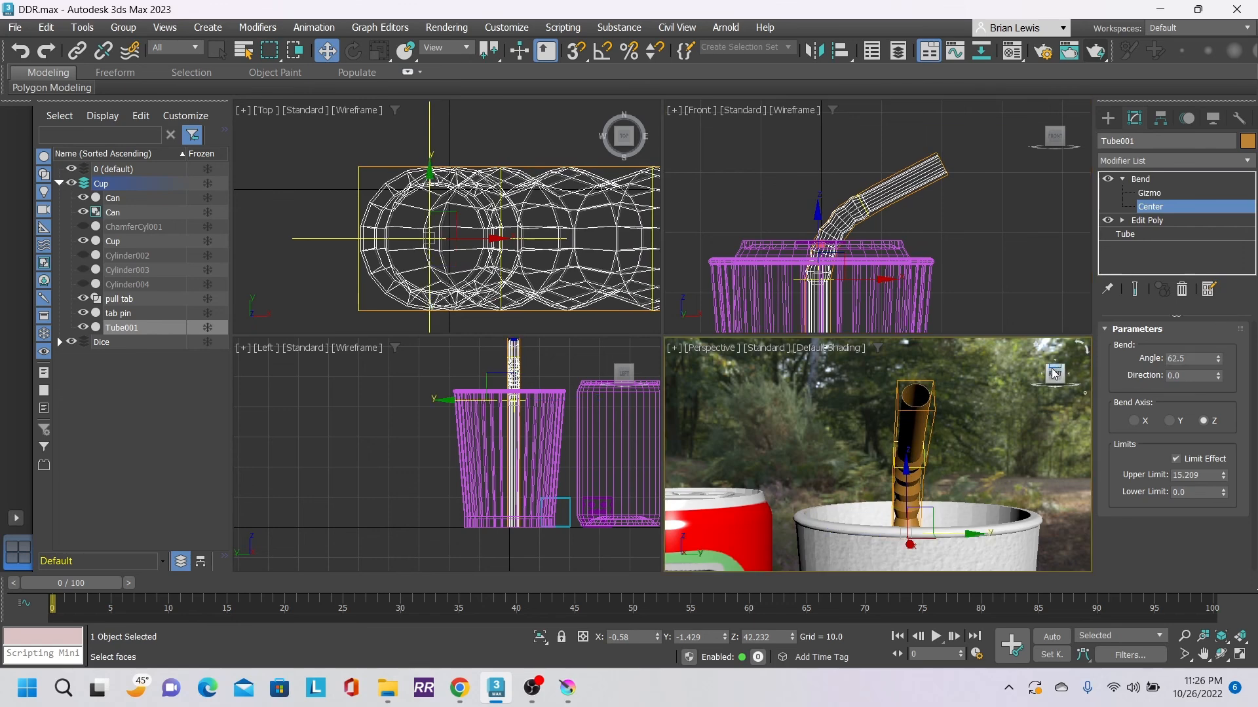
{"action": "left_click_drag", "start_coordinate": [1055, 374], "coordinate": [993, 515]}
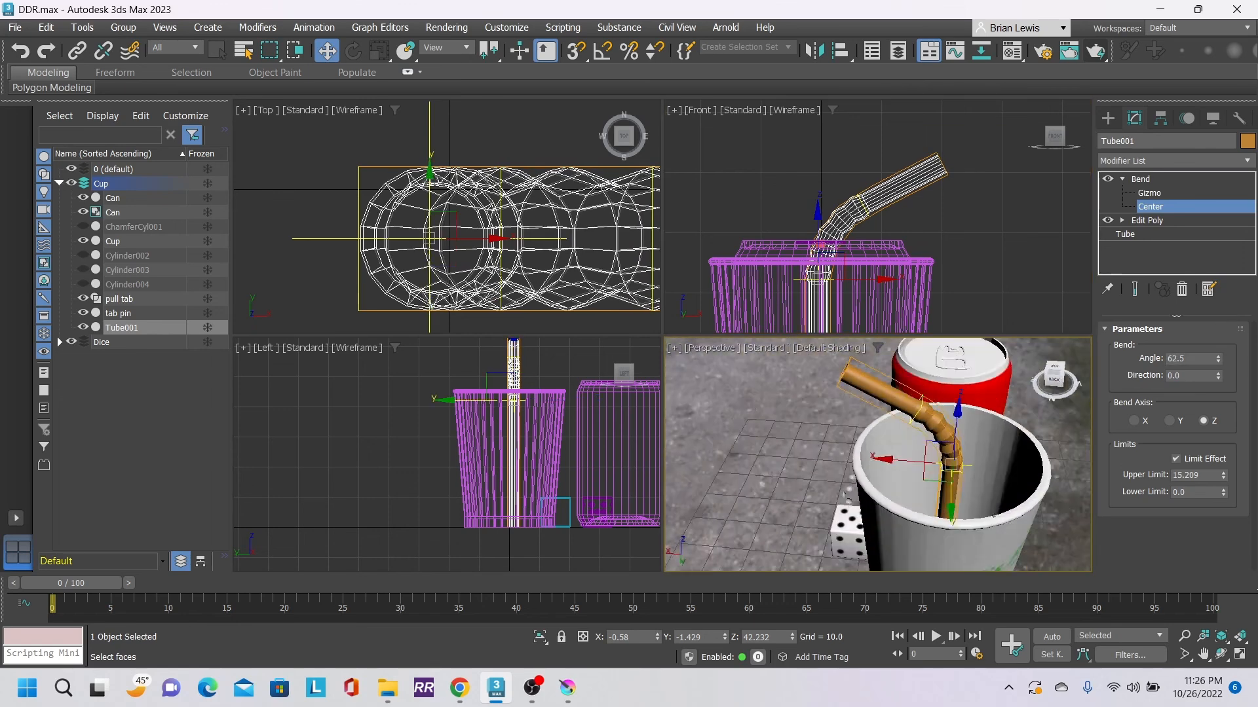
{"action": "middle_click_drag", "start_coordinate": [993, 515], "coordinate": [1021, 466], "text": "alt"}
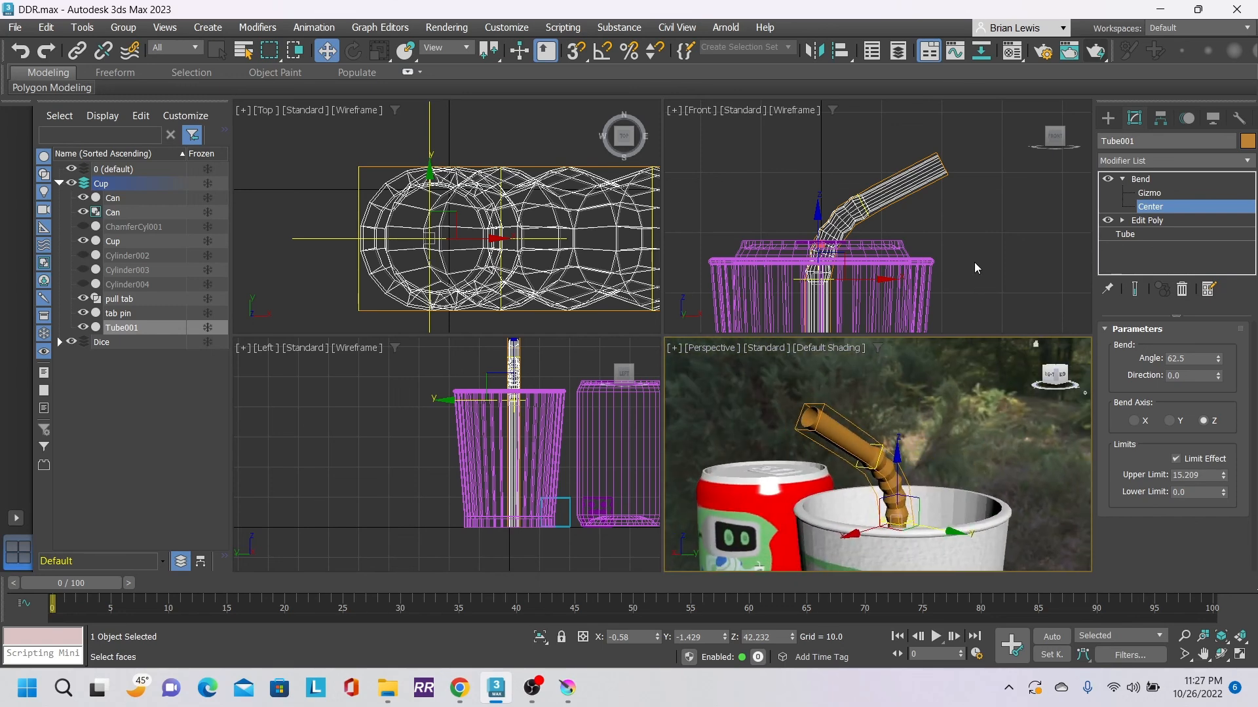
{"action": "scroll", "coordinate": [973, 262], "scroll_direction": "down", "scroll_amount": 5}
{"action": "scroll", "coordinate": [571, 418], "scroll_direction": "down", "scroll_amount": 4}
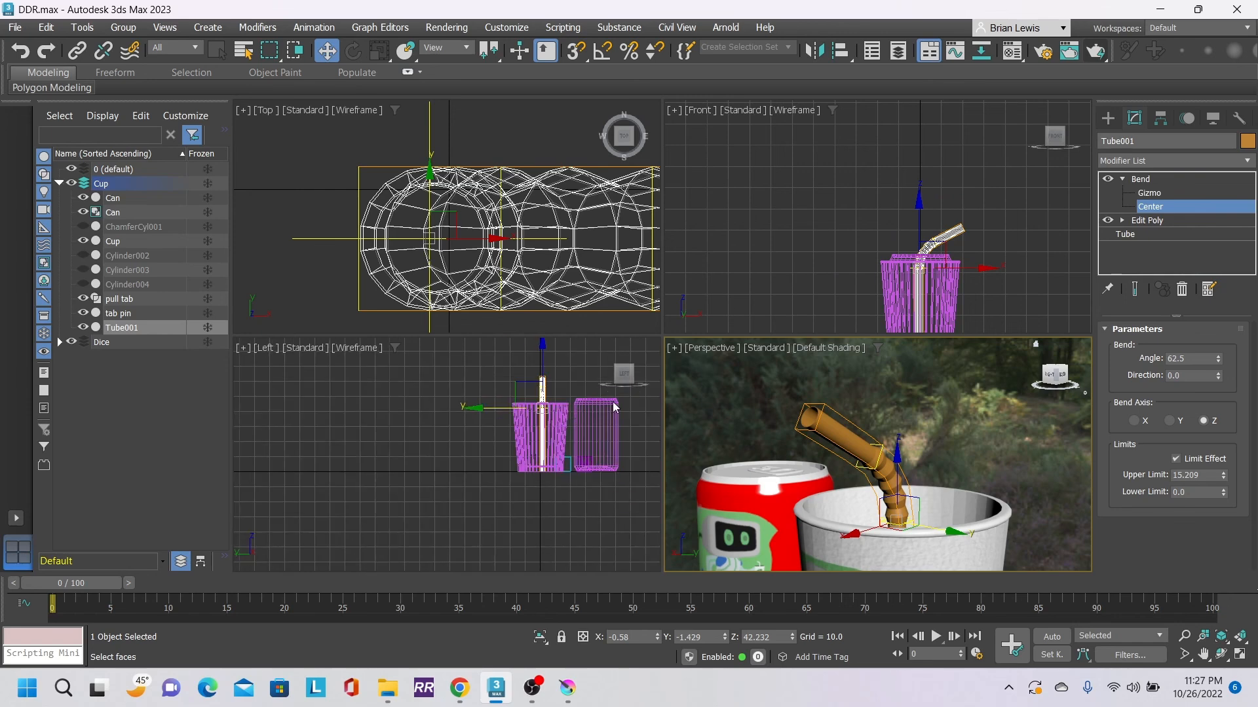
- Leave Bend center editing and rotate the straw to about X 9.7, Y 15.9, Z 121.9 so it leans toward the cup's rim
{"action": "scroll", "coordinate": [1002, 203], "scroll_direction": "down", "scroll_amount": 3}
{"action": "middle_click_drag", "start_coordinate": [999, 223], "coordinate": [955, 238]}
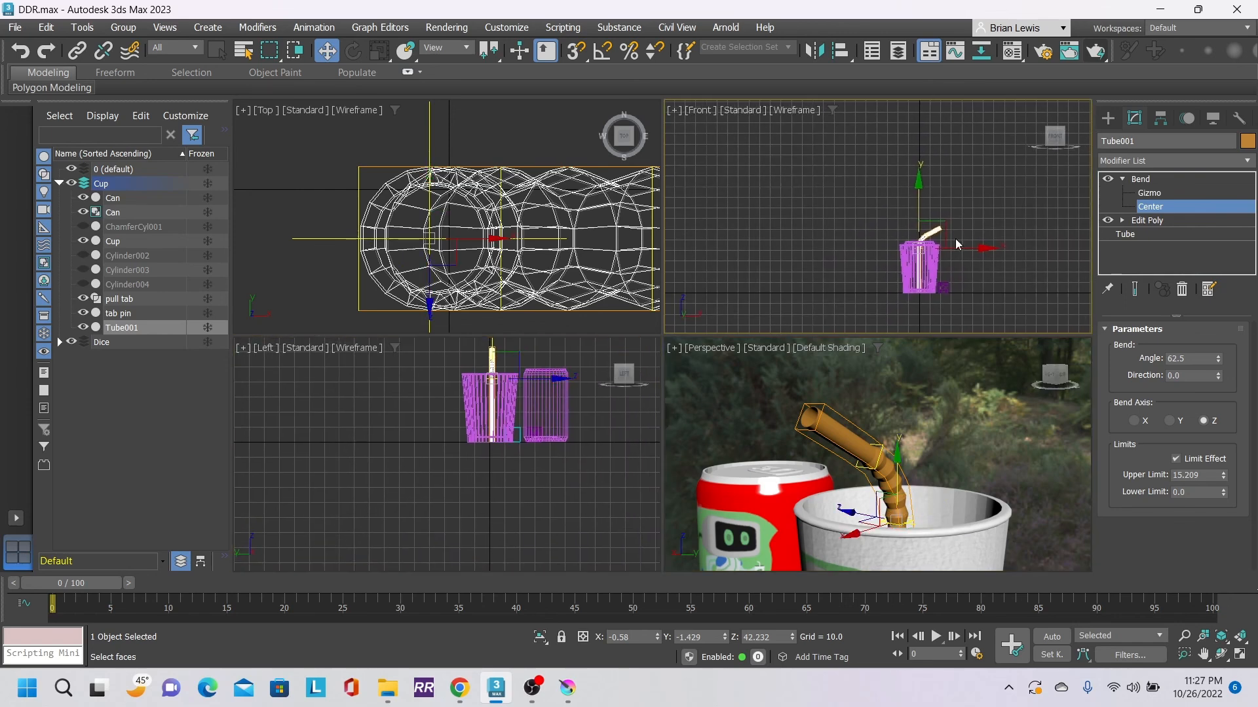
{"action": "scroll", "coordinate": [877, 448], "scroll_direction": "down", "scroll_amount": 4}
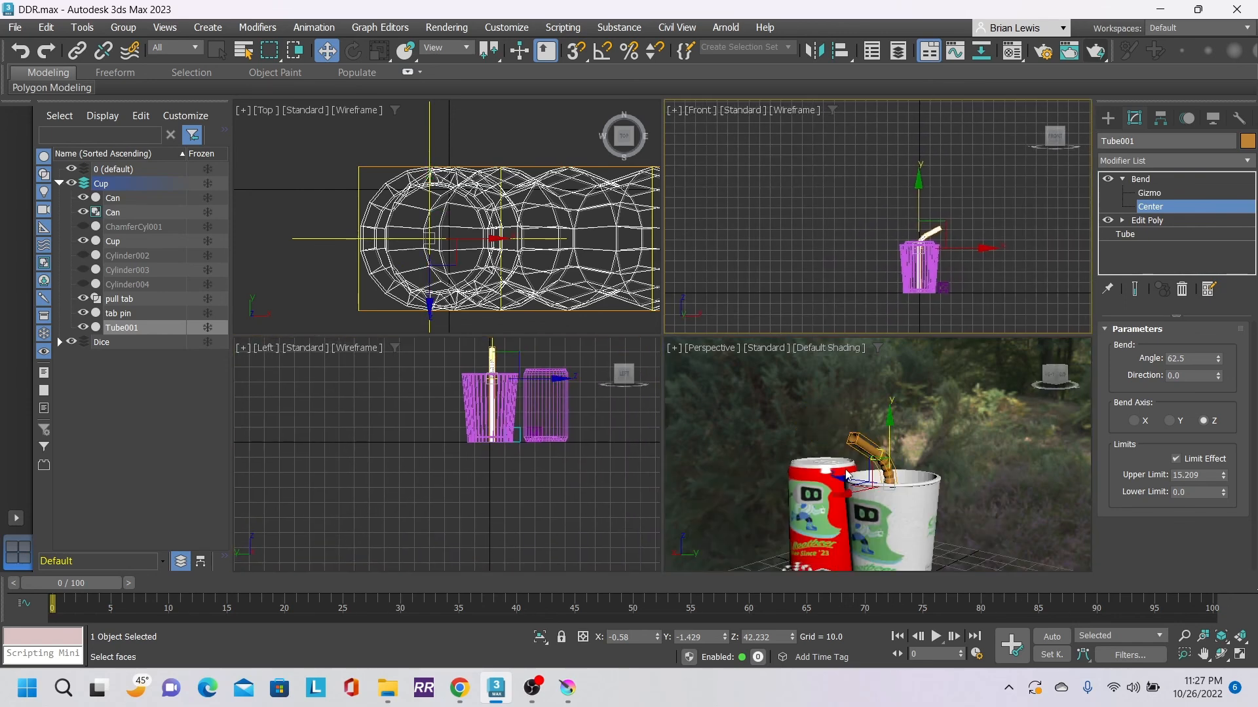
{"action": "middle_click_drag", "start_coordinate": [845, 470], "coordinate": [870, 459]}
{"action": "left_click_drag", "start_coordinate": [1065, 376], "coordinate": [1099, 375]}
{"action": "middle_click_drag", "start_coordinate": [937, 486], "coordinate": [946, 434]}
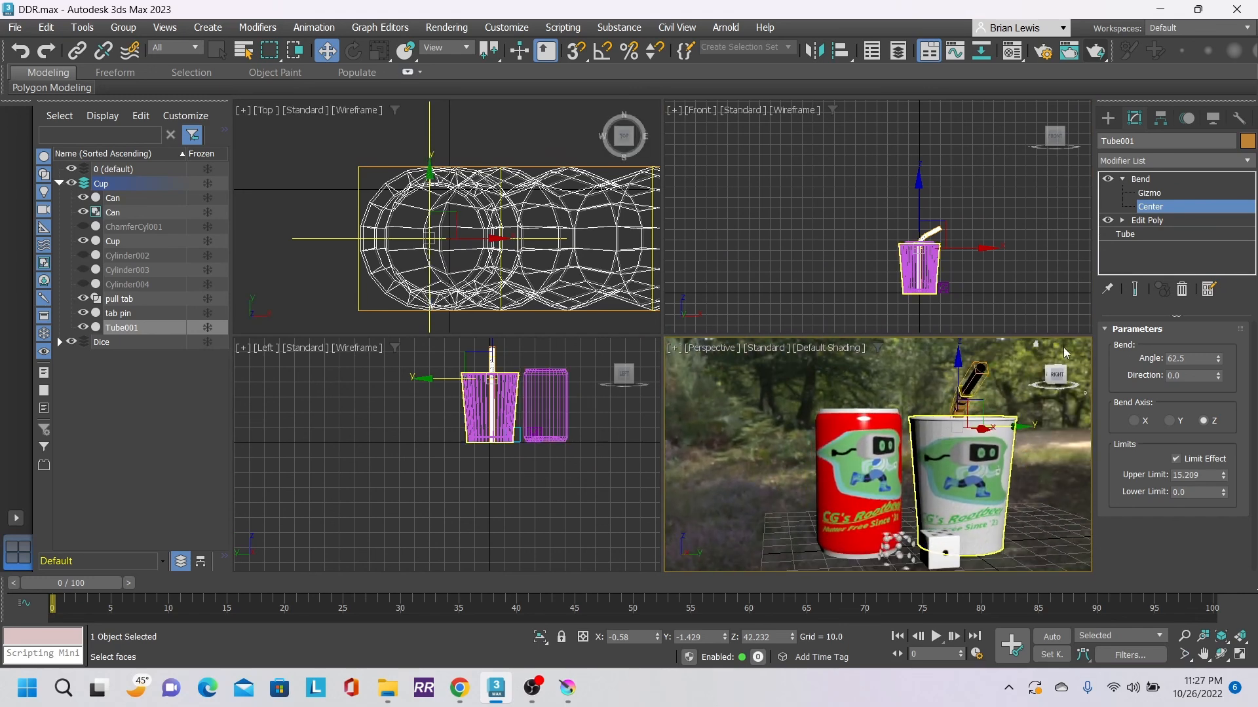
{"action": "left_click_drag", "start_coordinate": [1061, 374], "coordinate": [1070, 393]}
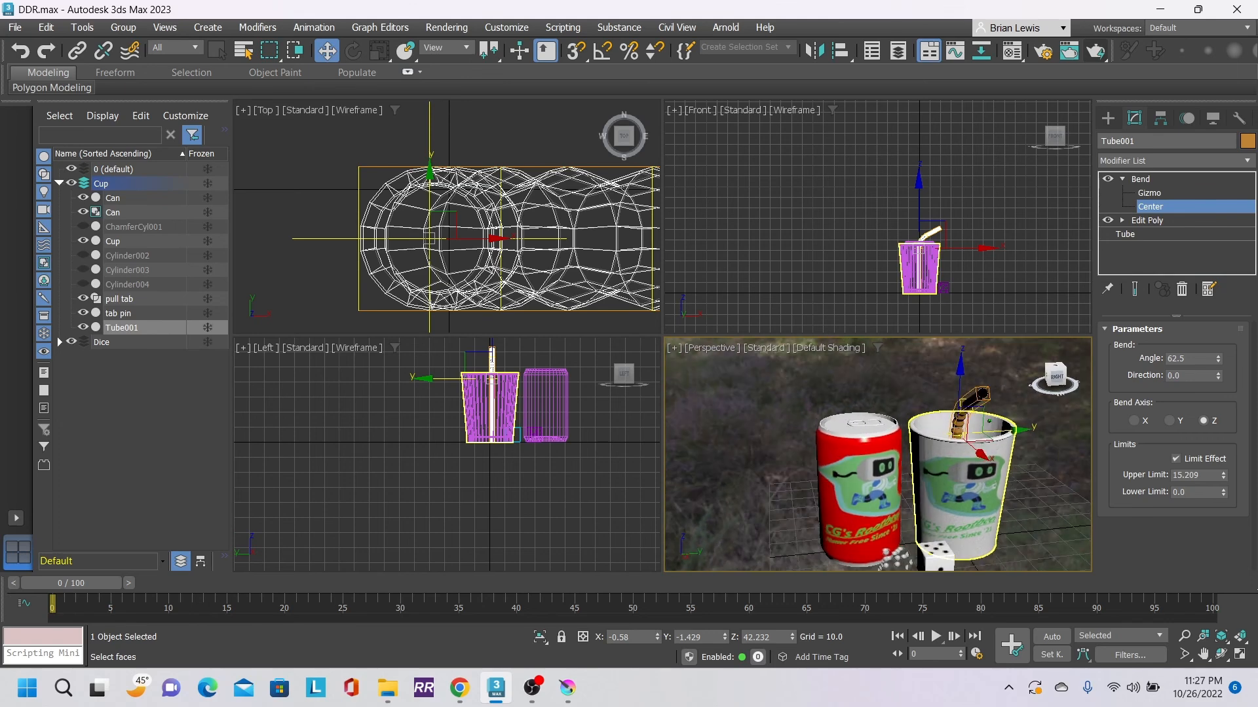
{"action": "middle_click_drag", "start_coordinate": [1001, 465], "coordinate": [993, 435]}
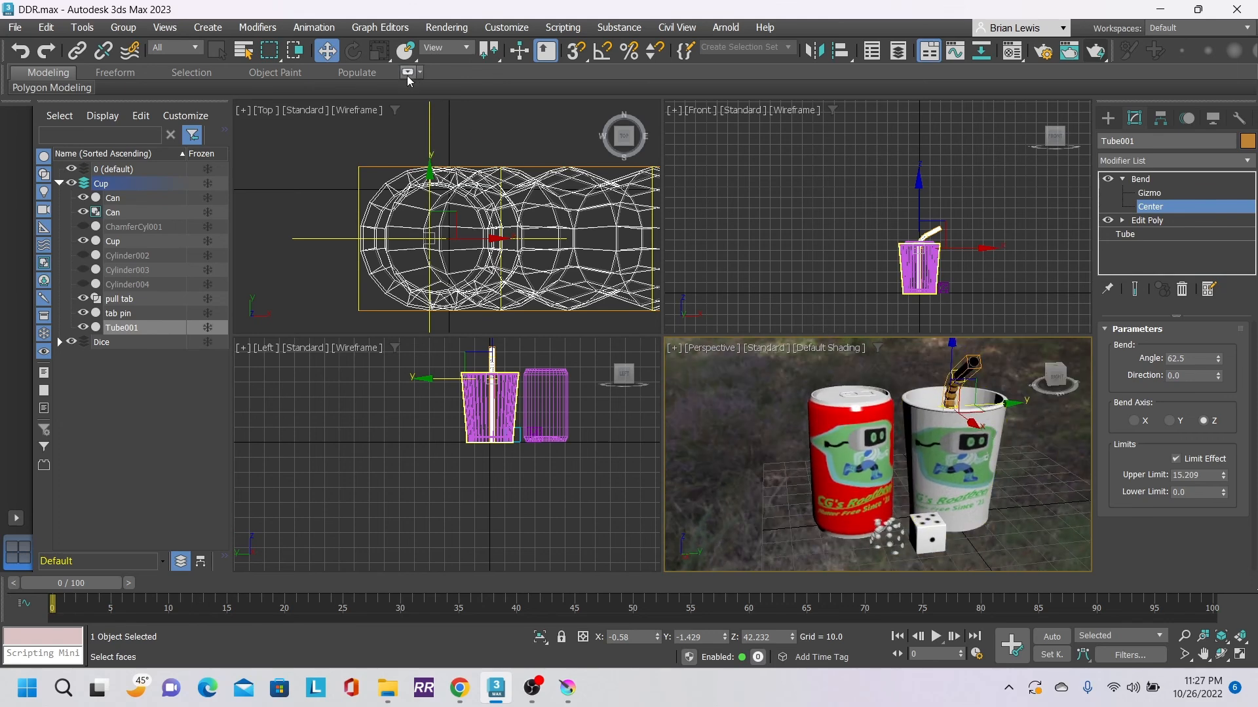
{"action": "left_click", "coordinate": [1108, 119]}
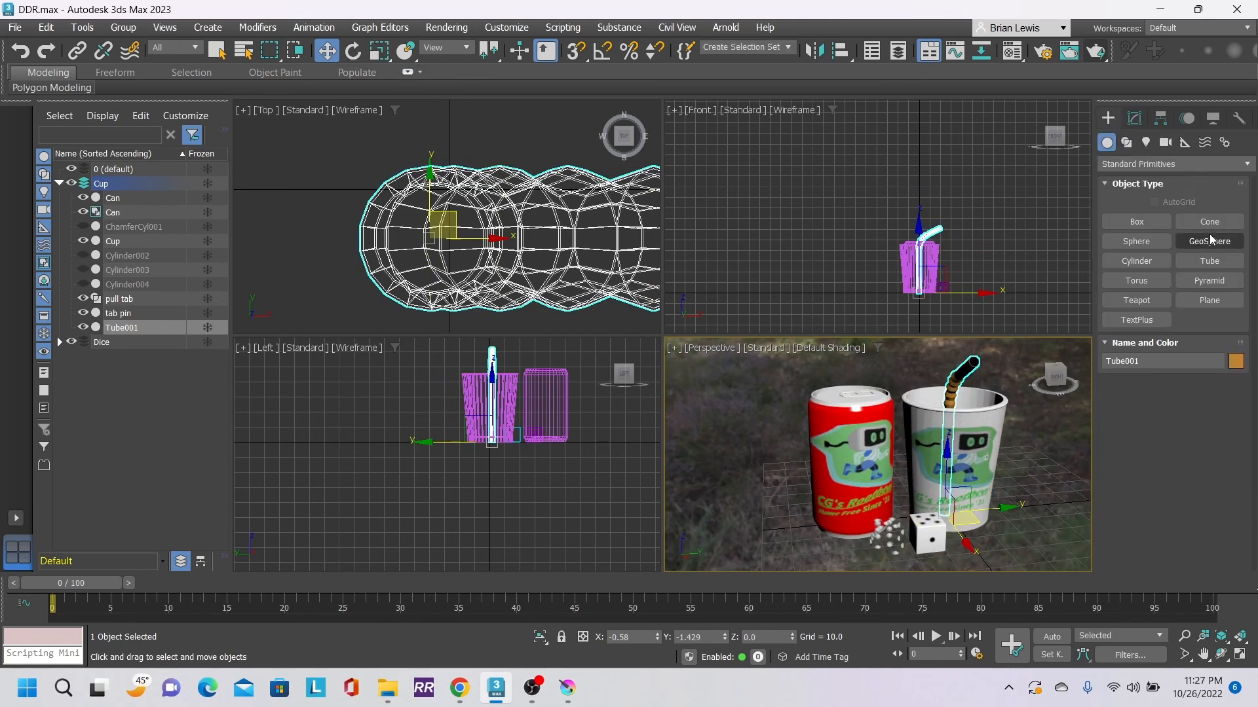
{"action": "left_click", "coordinate": [354, 50]}
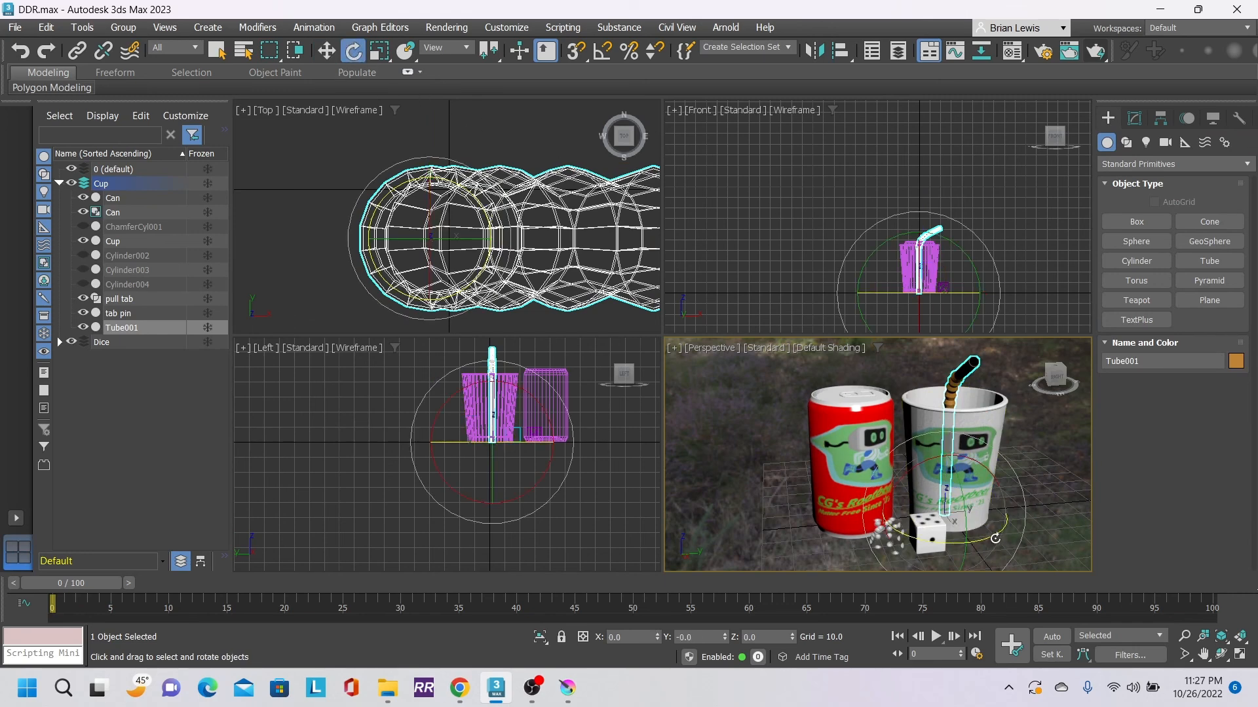
{"action": "left_click_drag", "start_coordinate": [987, 535], "coordinate": [1099, 510]}
{"action": "left_click_drag", "start_coordinate": [977, 463], "coordinate": [1003, 468]}
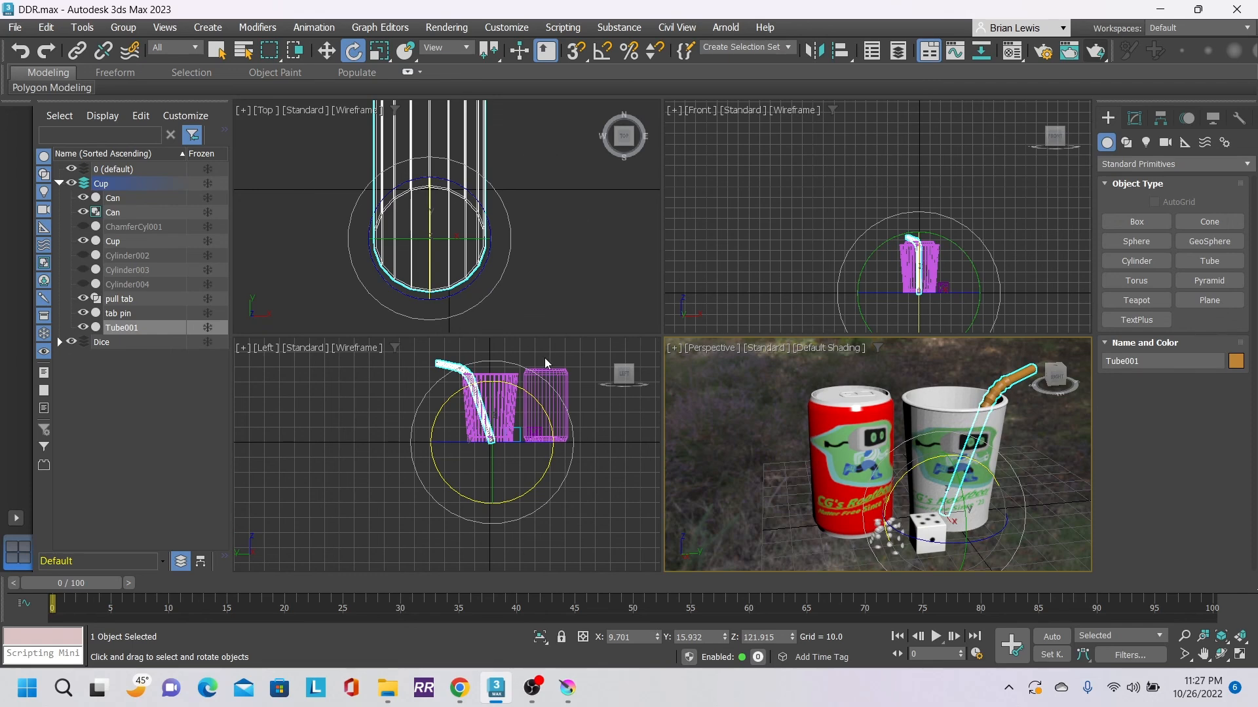
- Fine-tune the straw's tilt in the Left view to about X 9.464, Y 15.564, Z 121.85, checking its fit at the cup's rim and base
{"action": "scroll", "coordinate": [475, 380], "scroll_direction": "up", "scroll_amount": 6}
{"action": "scroll", "coordinate": [465, 370], "scroll_direction": "up", "scroll_amount": 2}
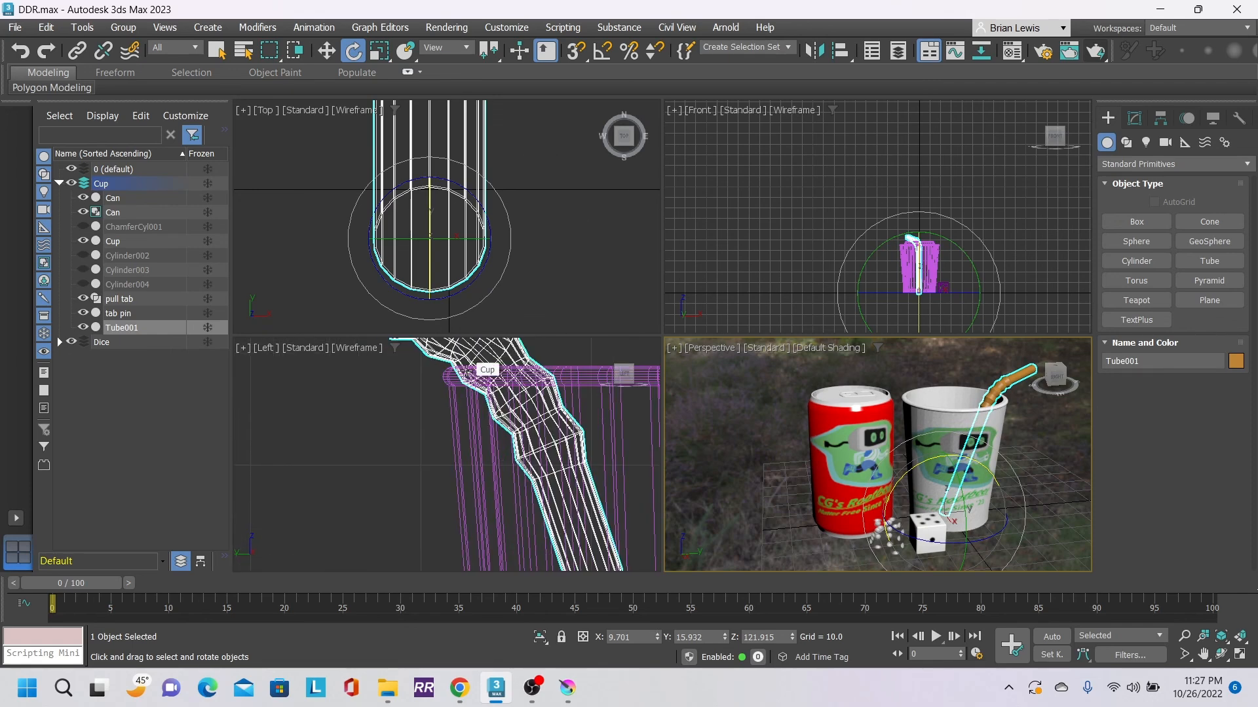
{"action": "scroll", "coordinate": [1055, 426], "scroll_direction": "up", "scroll_amount": 8}
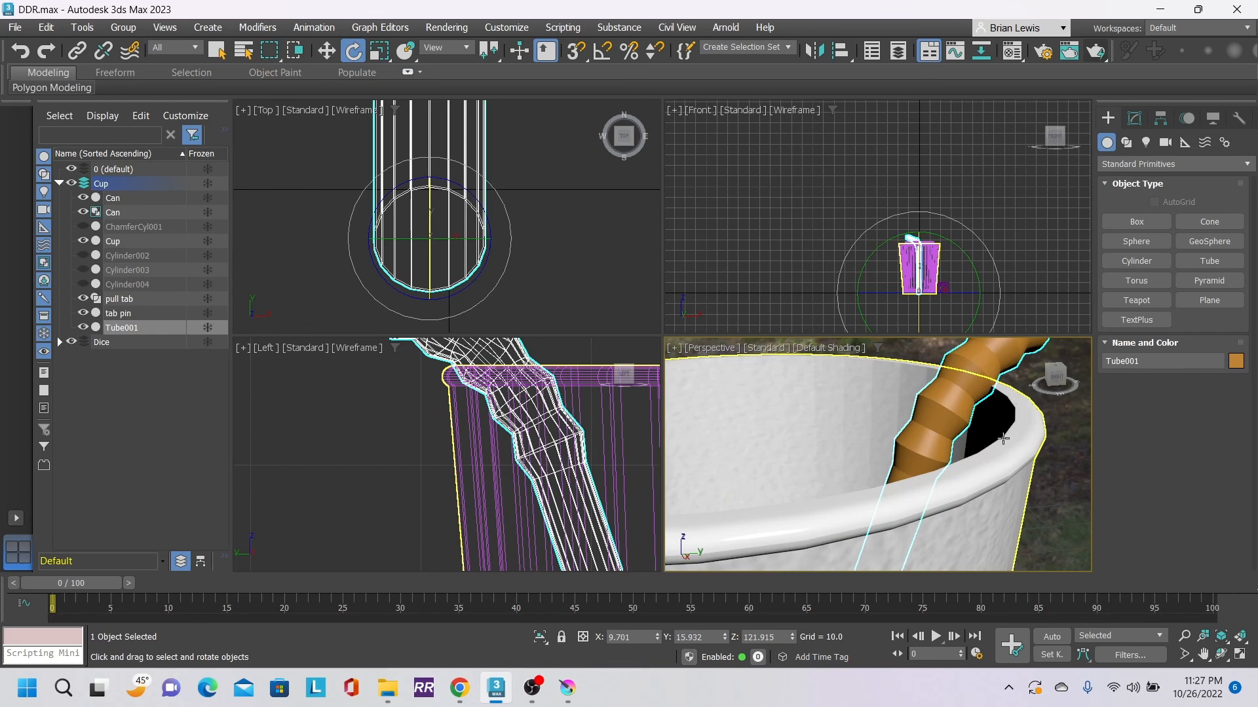
{"action": "scroll", "coordinate": [599, 427], "scroll_direction": "down", "scroll_amount": 5}
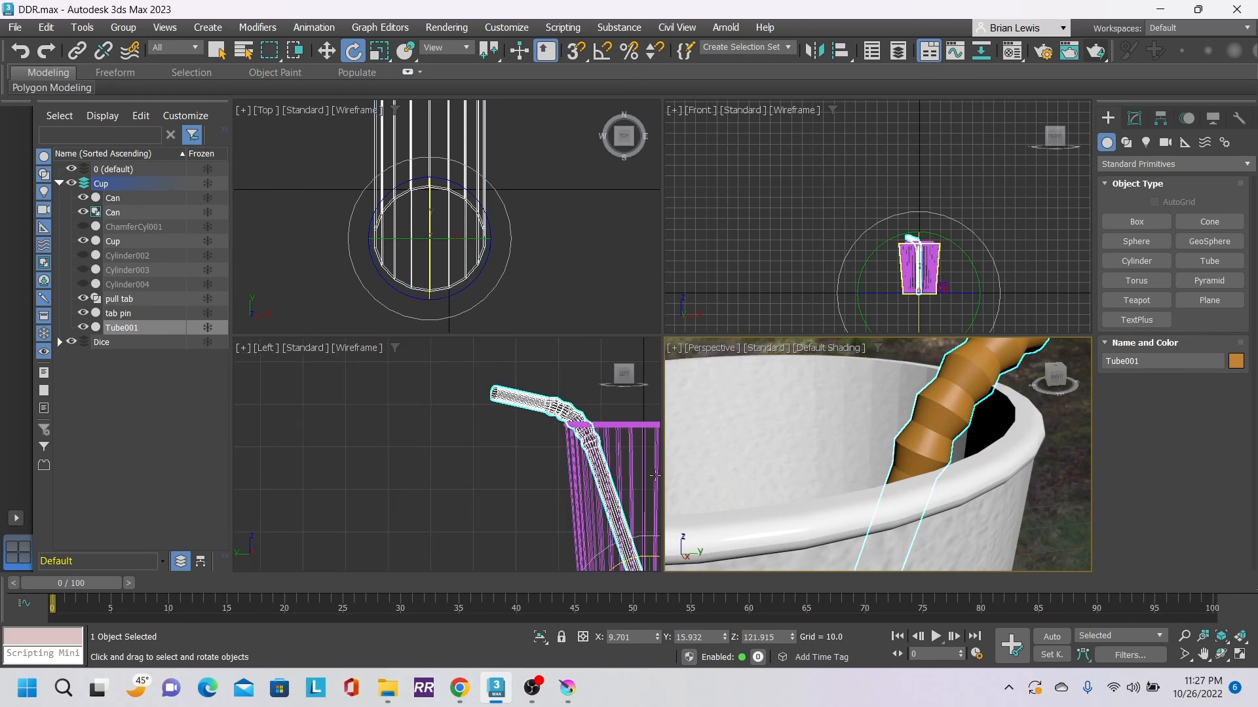
{"action": "middle_click_drag", "start_coordinate": [655, 475], "coordinate": [530, 361]}
{"action": "scroll", "coordinate": [561, 461], "scroll_direction": "up", "scroll_amount": 4}
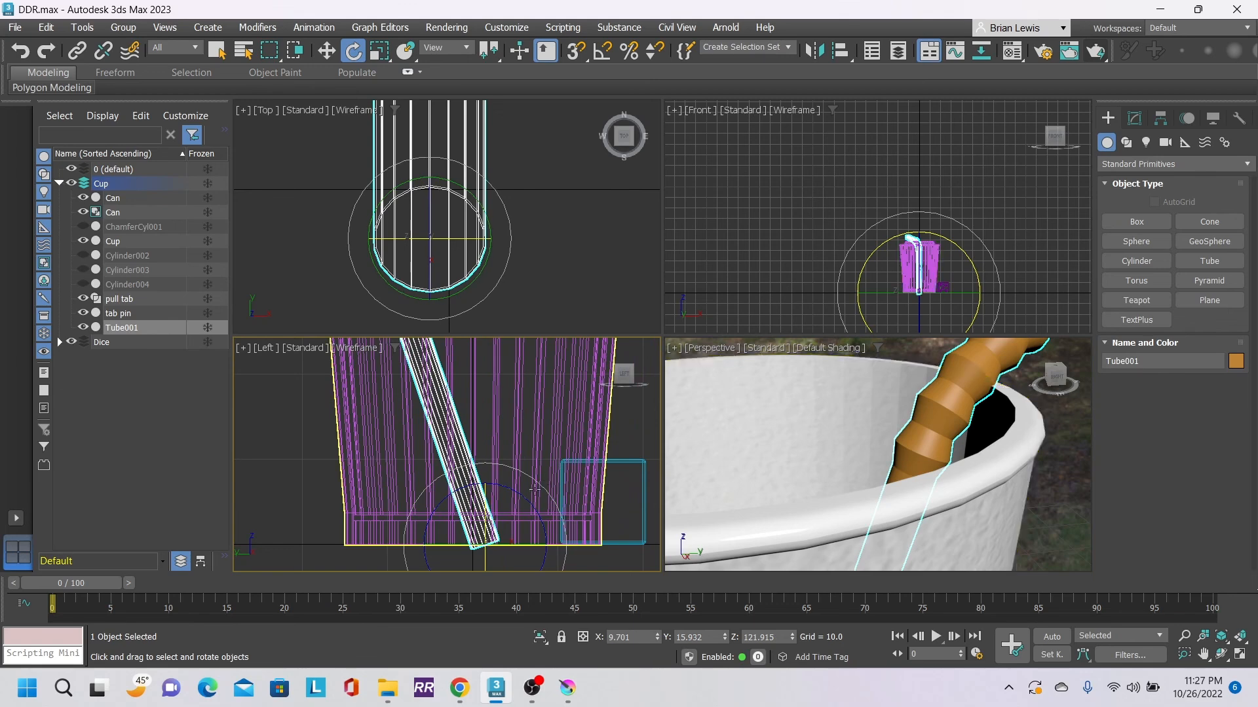
{"action": "left_click_drag", "start_coordinate": [525, 496], "coordinate": [525, 495]}
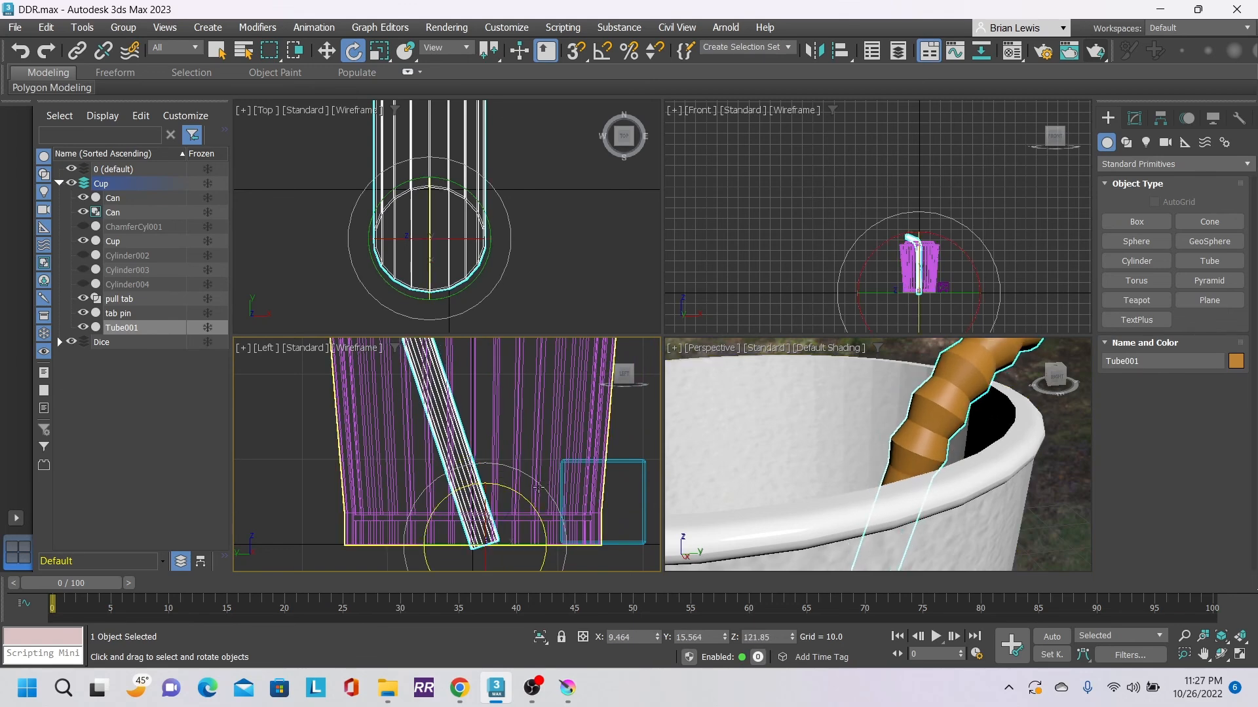
- Apply the Glossy Plastic preset to the unused 08 - Default material and assign it to the straw
{"action": "scroll", "coordinate": [974, 415], "scroll_direction": "down", "scroll_amount": 2}
{"action": "scroll", "coordinate": [974, 416], "scroll_direction": "down", "scroll_amount": 4}
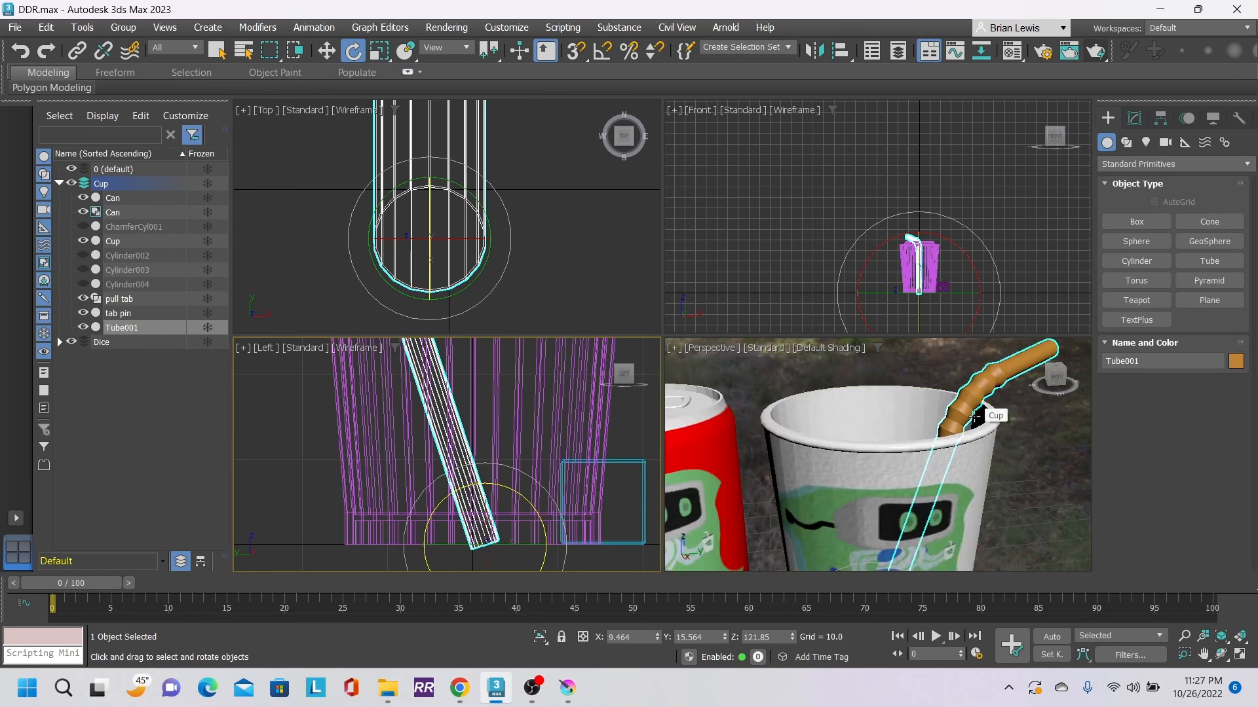
{"action": "middle_click_drag", "start_coordinate": [825, 501], "coordinate": [862, 454]}
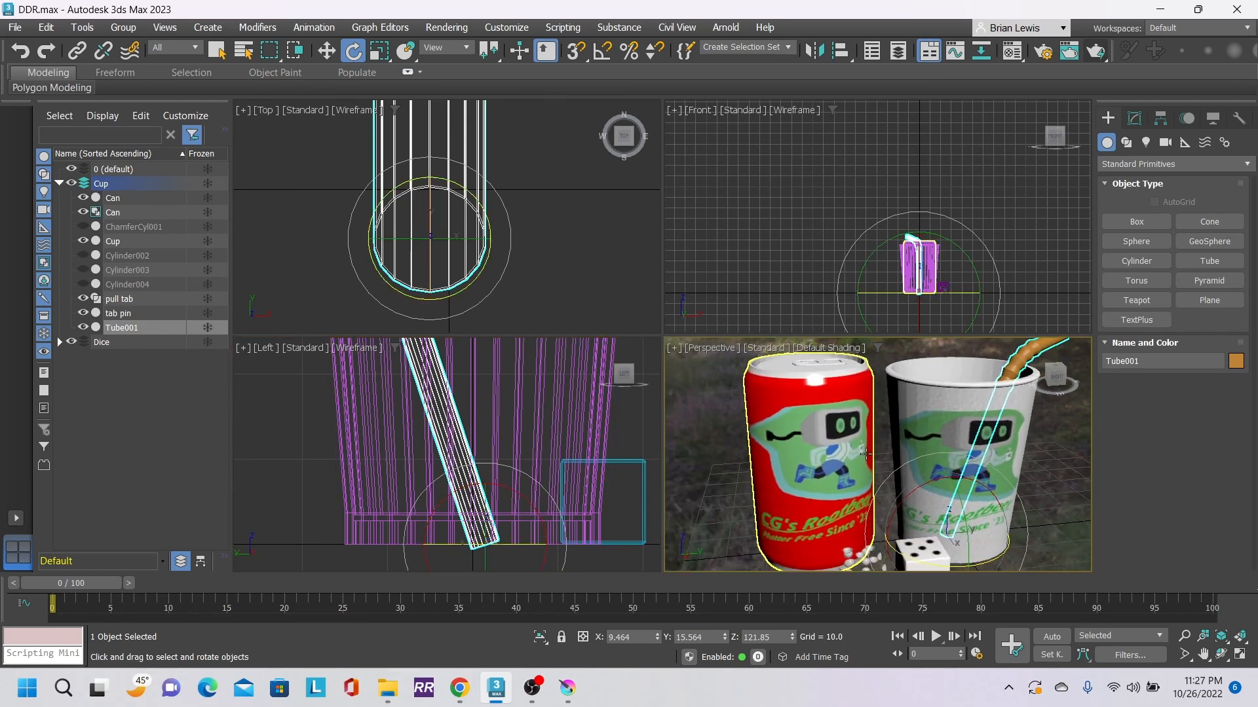
{"action": "scroll", "coordinate": [862, 454], "scroll_direction": "down", "scroll_amount": 3}
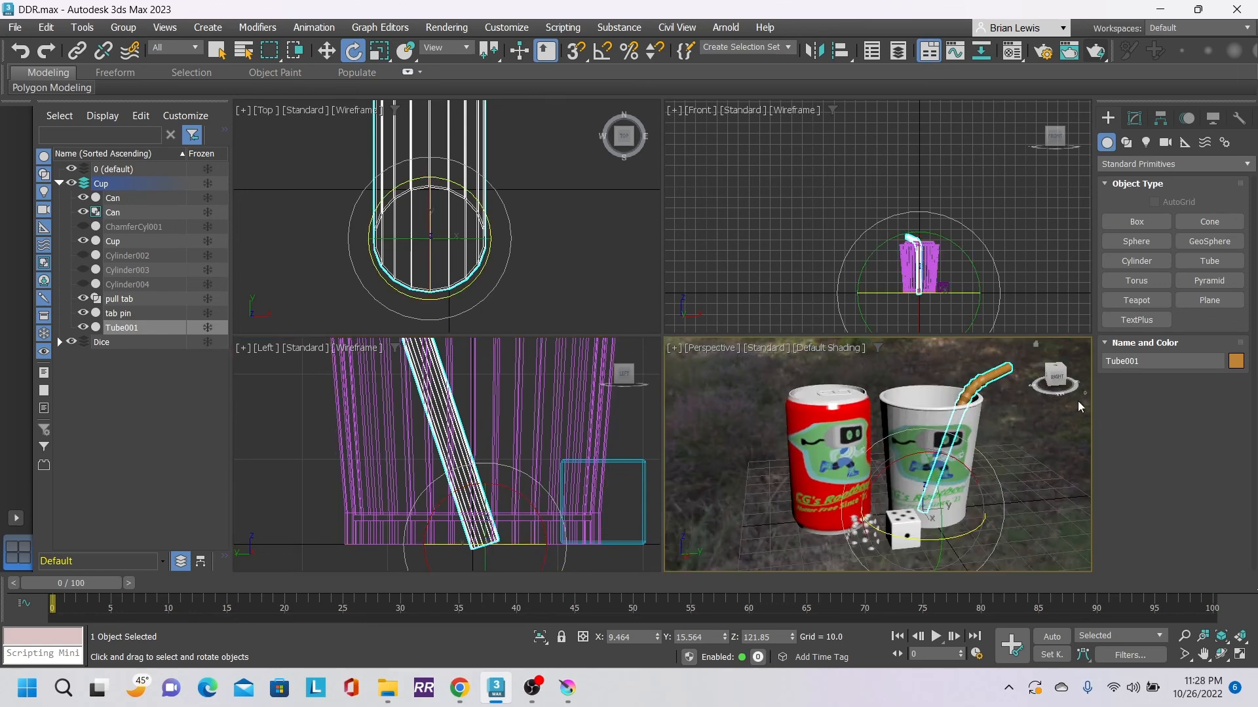
{"action": "left_click", "coordinate": [1015, 52]}
{"action": "left_click", "coordinate": [302, 233]}
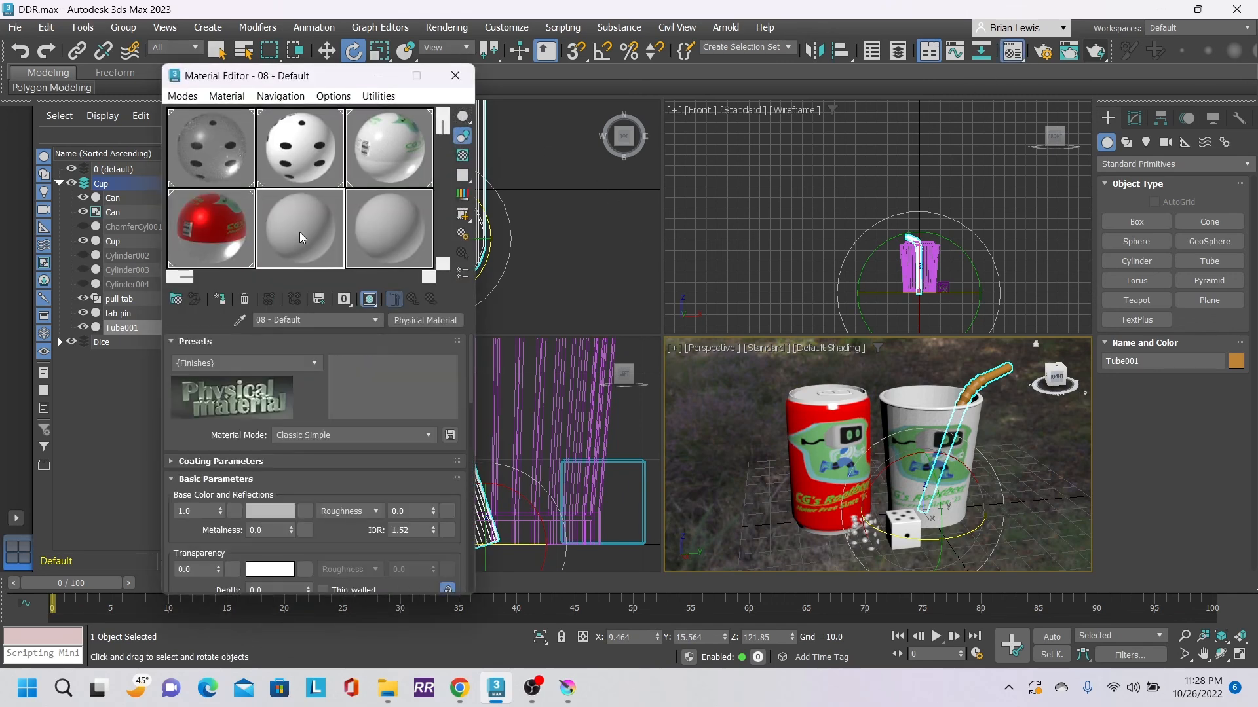
{"action": "left_click", "coordinate": [292, 360]}
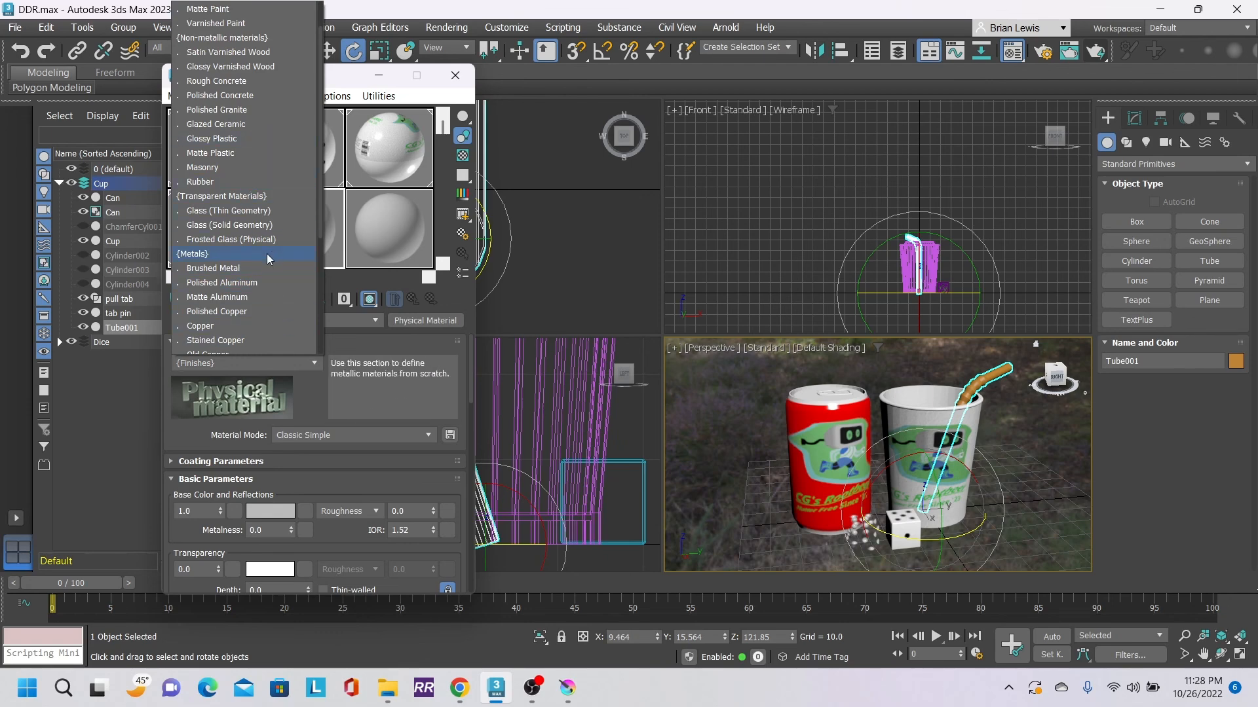
{"action": "scroll", "coordinate": [266, 254], "scroll_direction": "down", "scroll_amount": 3}
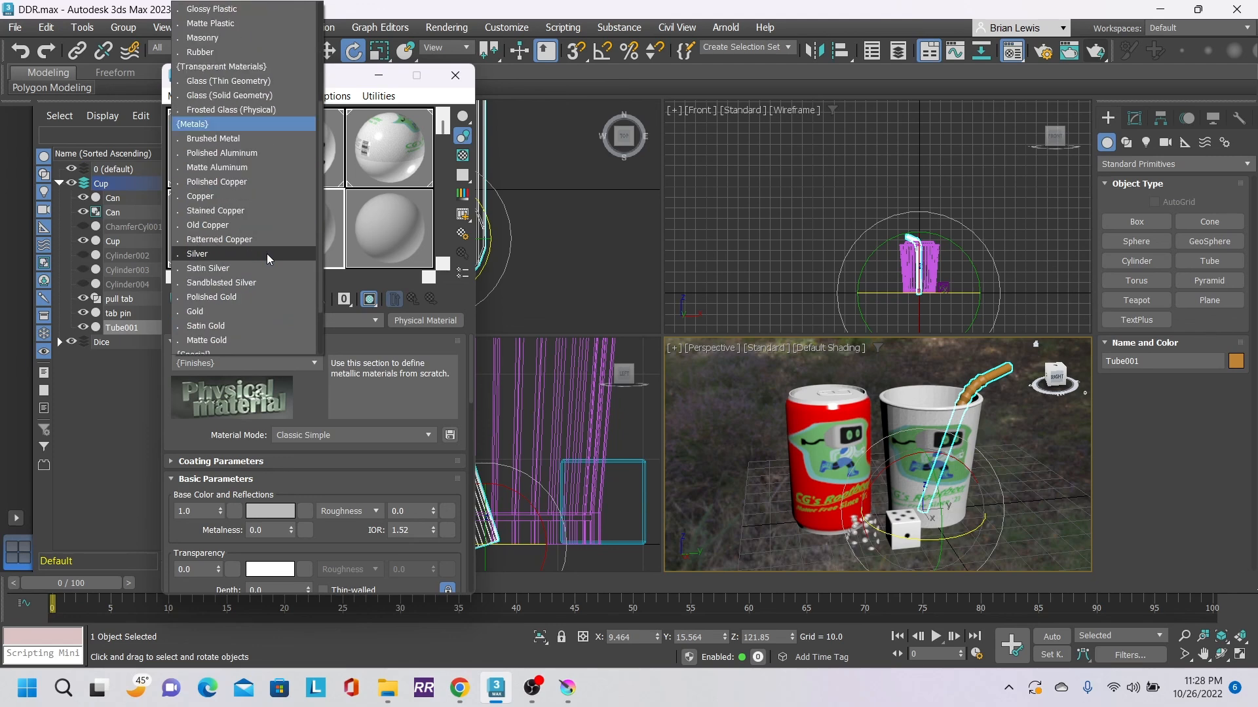
{"action": "scroll", "coordinate": [266, 254], "scroll_direction": "up", "scroll_amount": 4}
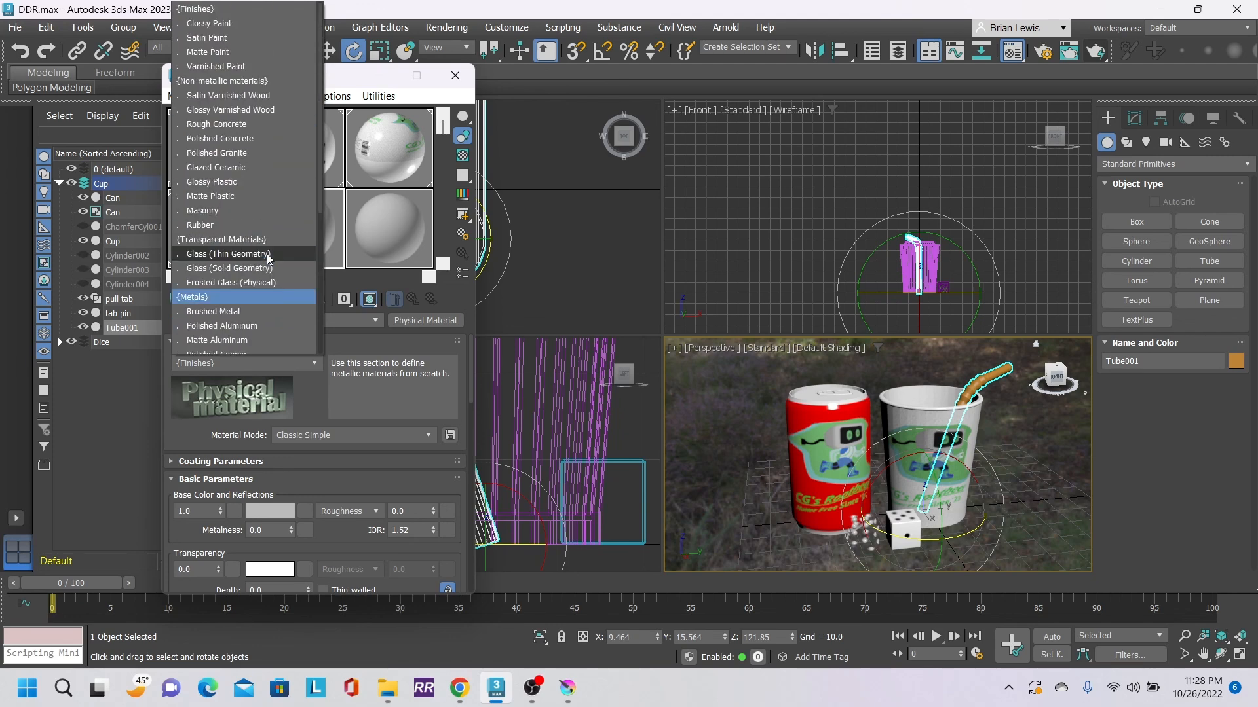
{"action": "left_click", "coordinate": [243, 181]}
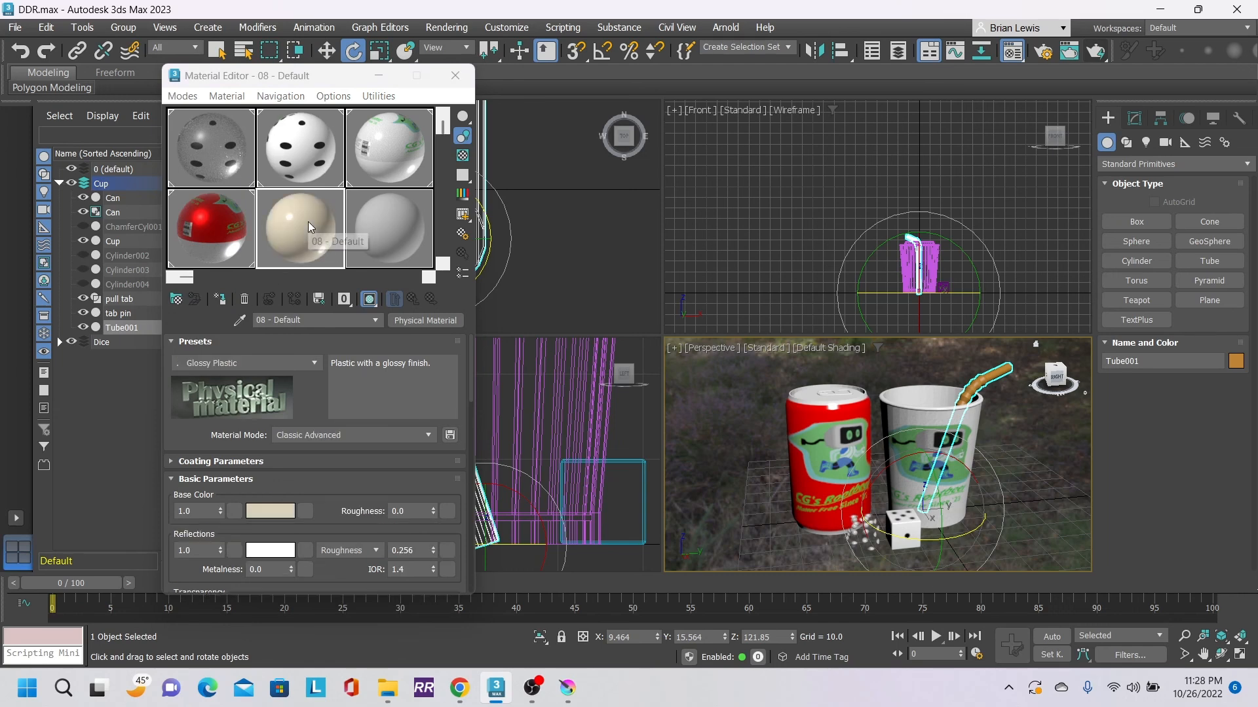
{"action": "left_click", "coordinate": [227, 96]}
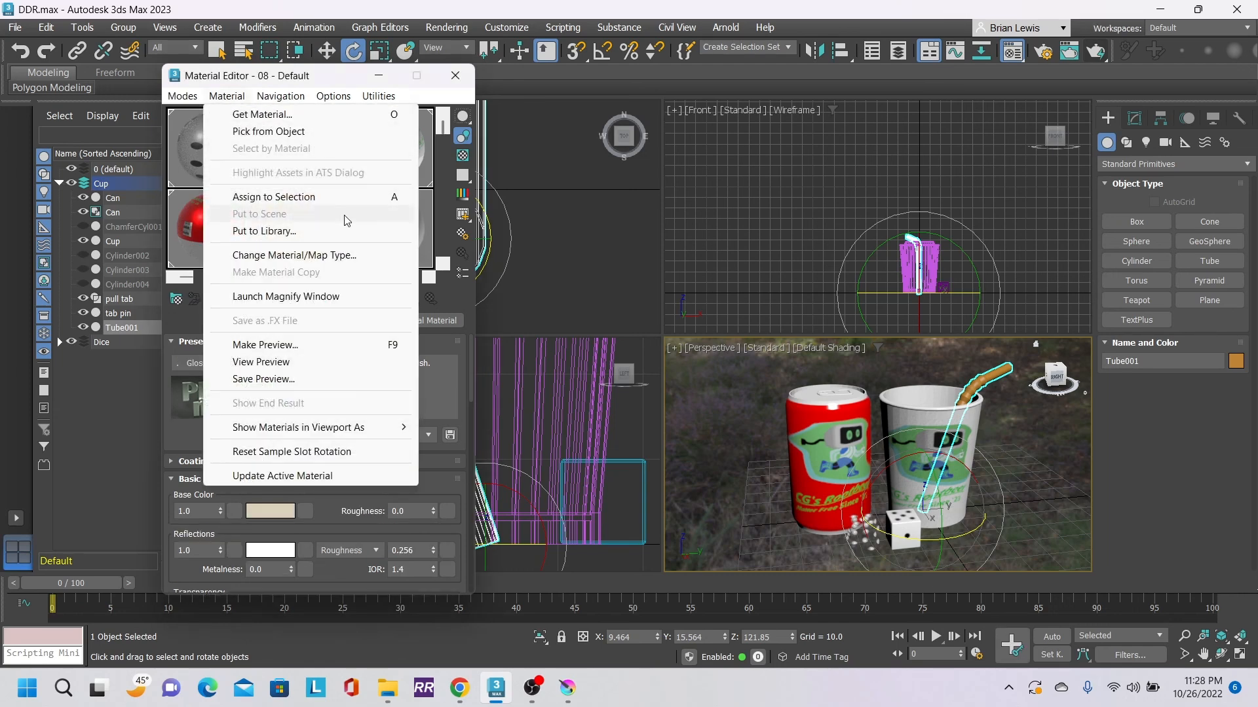
{"action": "left_click", "coordinate": [336, 197]}
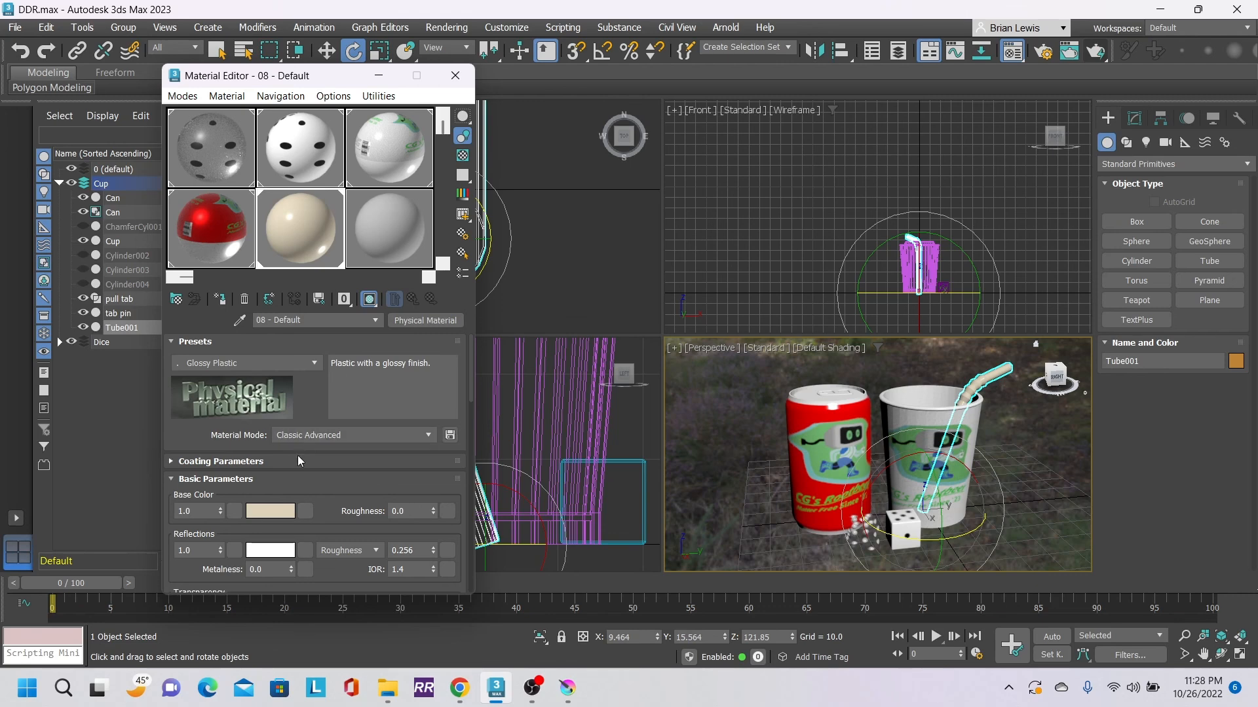
- Lighten the straw material's base color to near-white (red 0.961, green 0.949, blue 0.929) and render the perspective view
{"action": "left_click", "coordinate": [281, 511]}
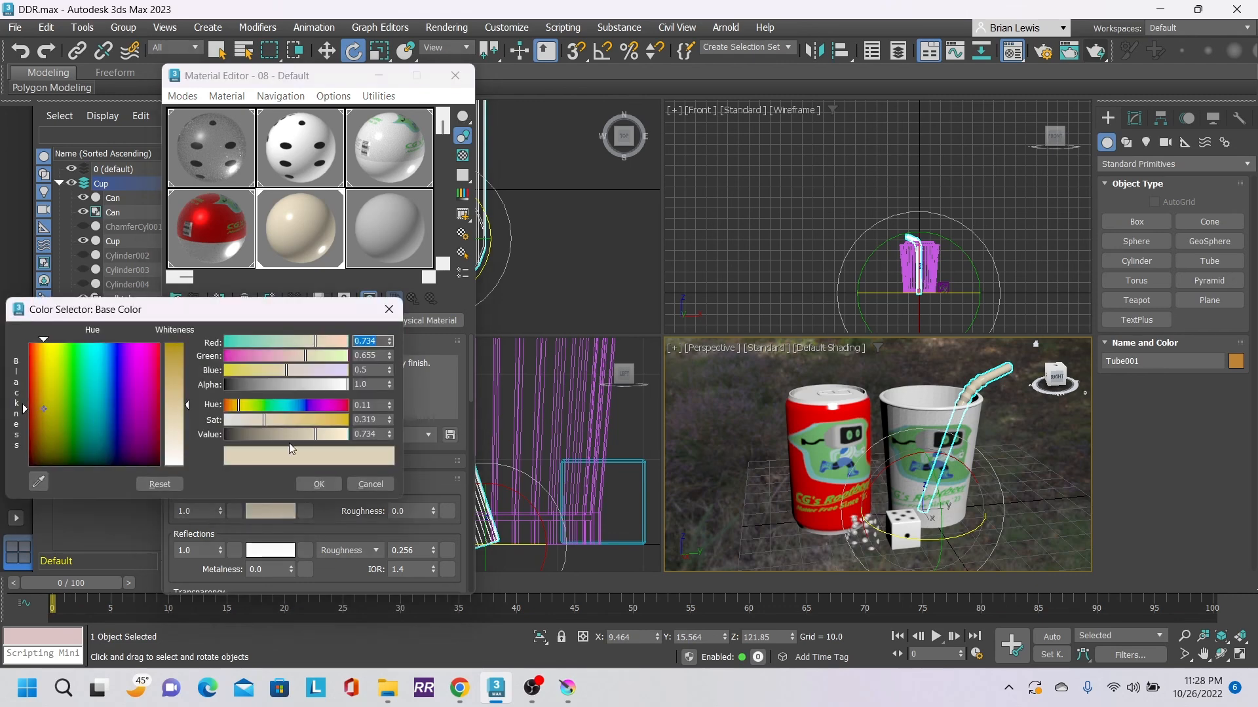
{"action": "left_click_drag", "start_coordinate": [191, 423], "coordinate": [188, 458]}
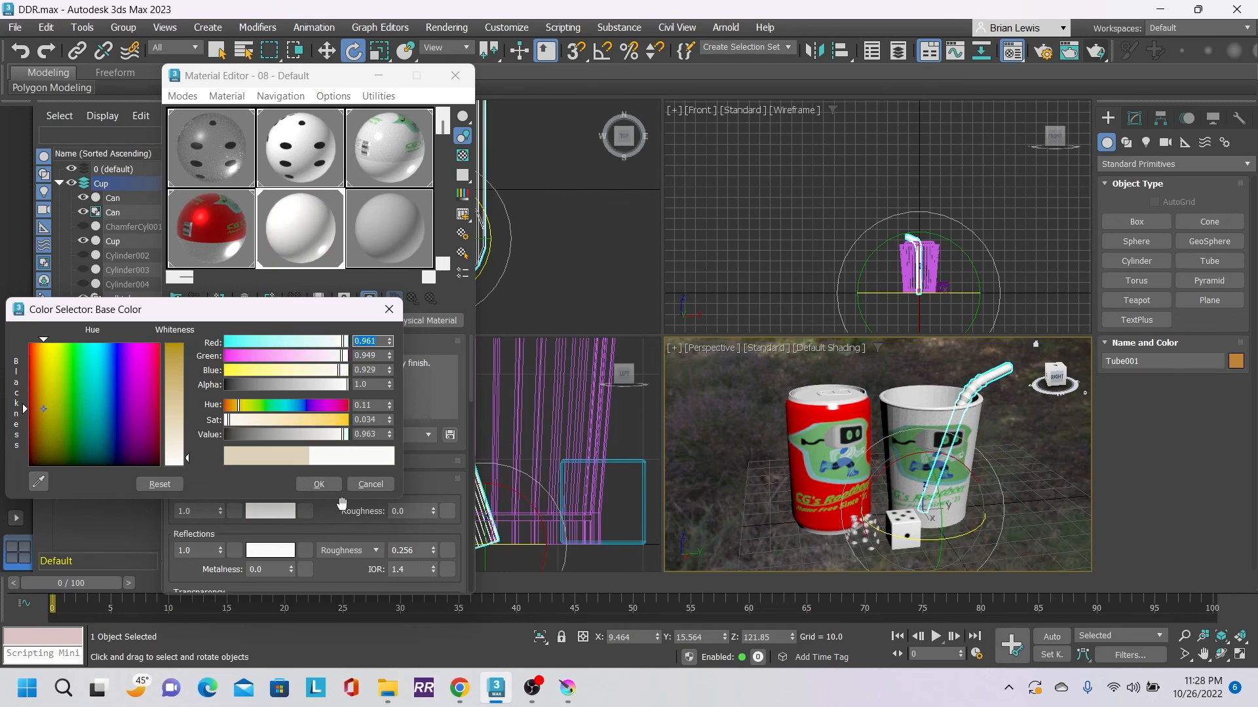
{"action": "left_click", "coordinate": [323, 484]}
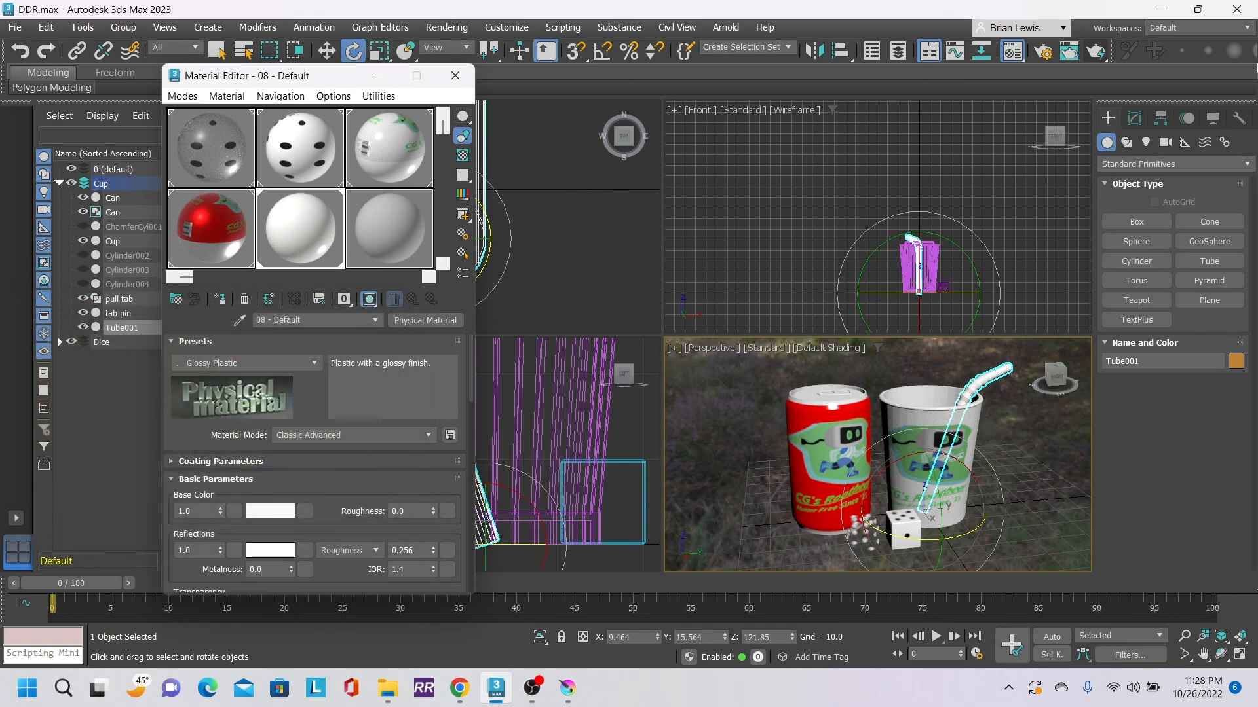
{"action": "left_click", "coordinate": [1095, 51]}
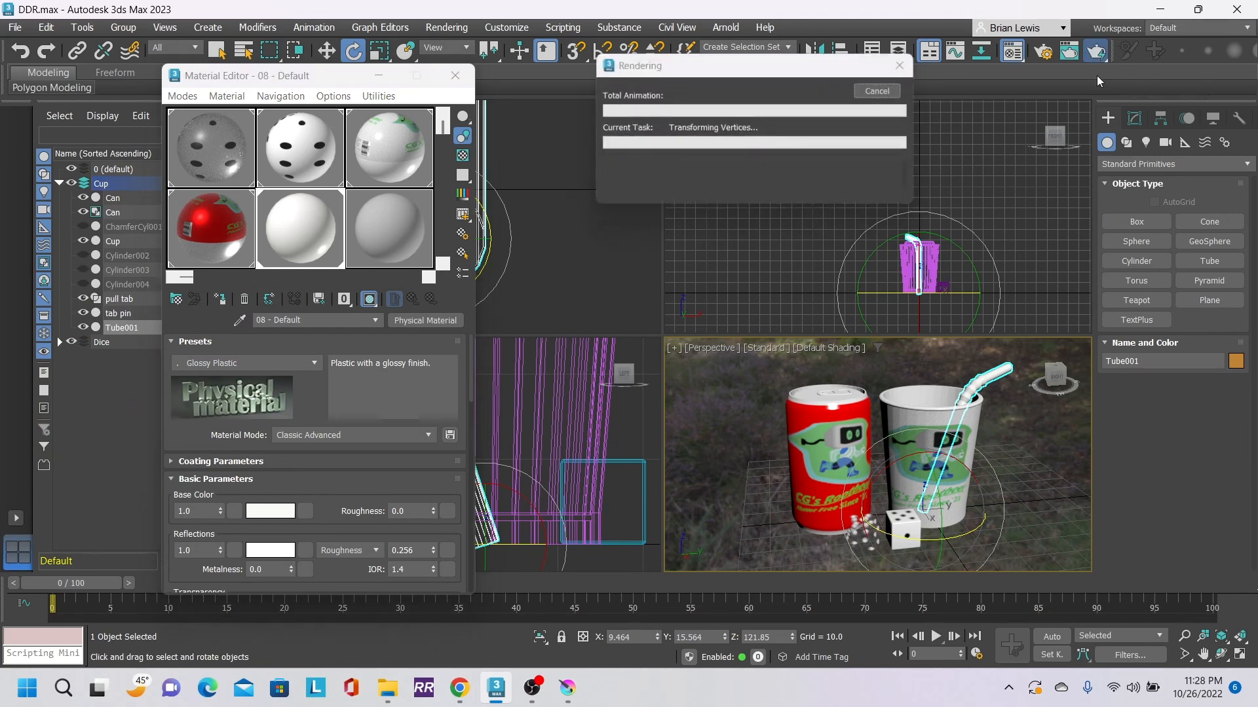